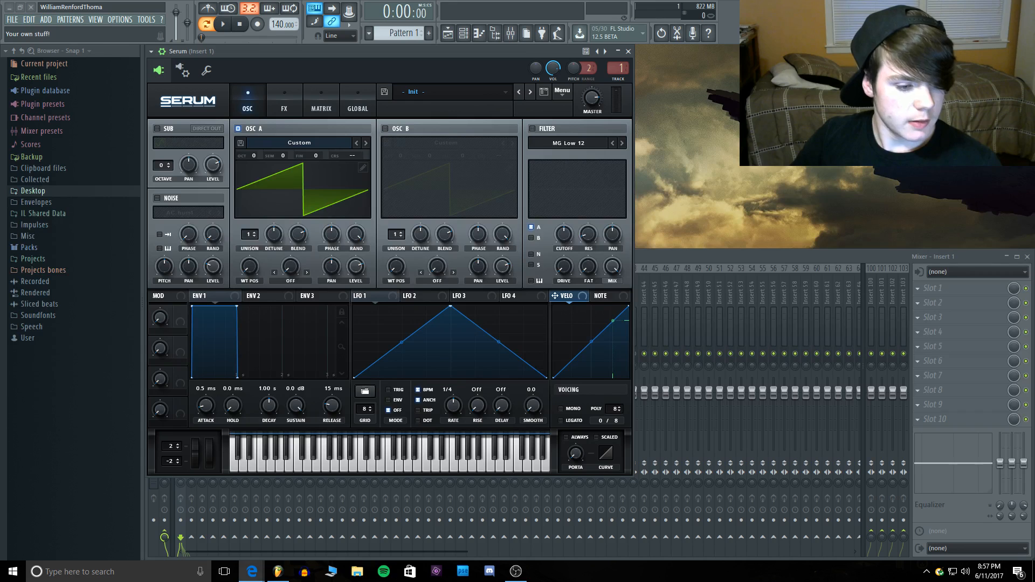
pyautogui.moveTo(252, 577)
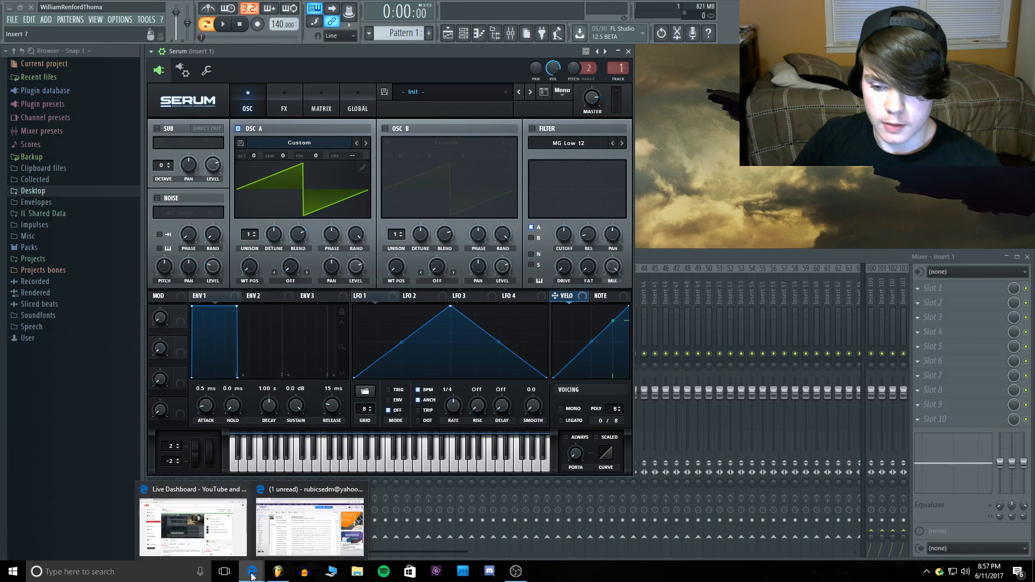
pyautogui.click(263, 540)
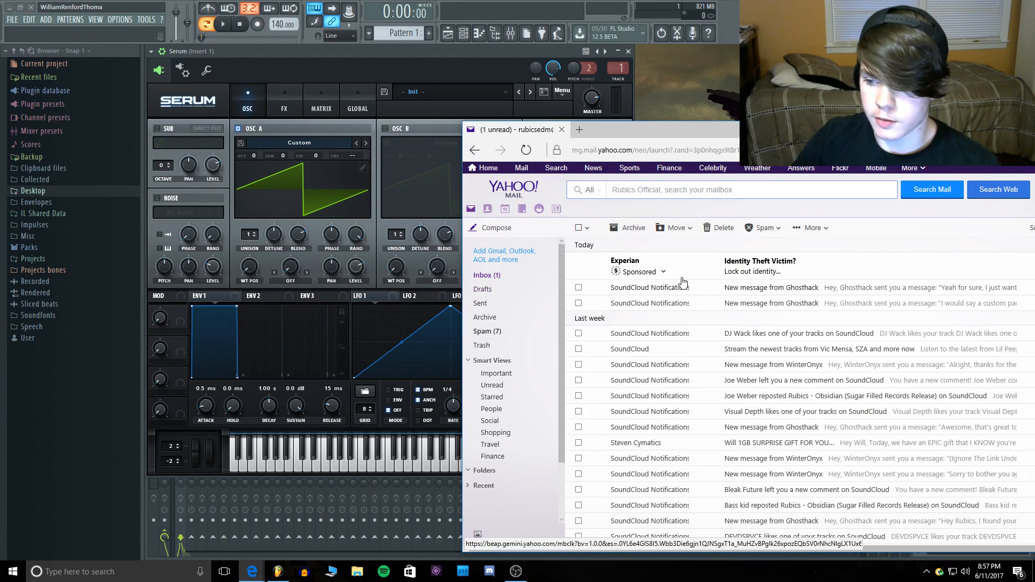
pyautogui.click(521, 152)
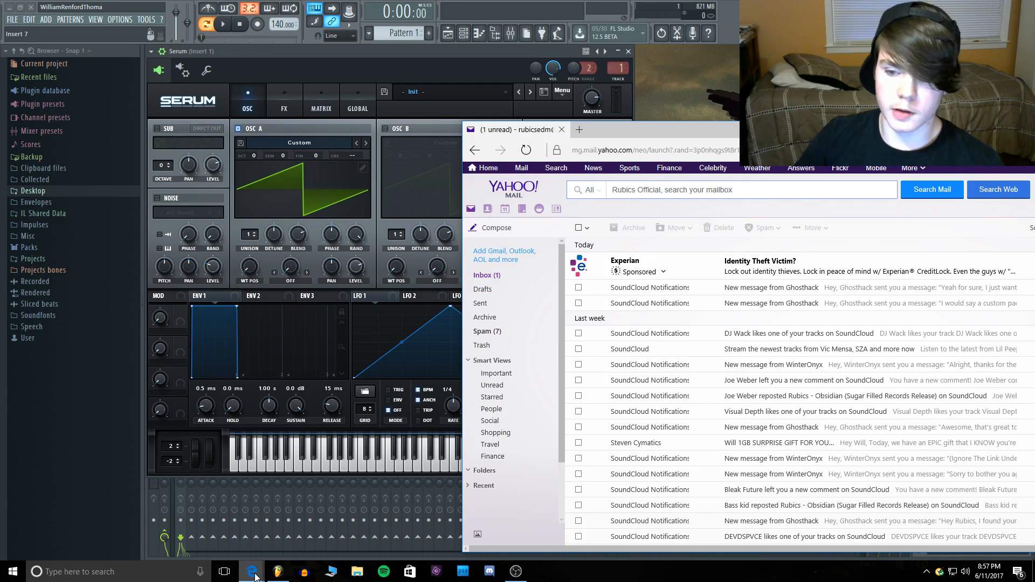
pyautogui.click(429, 48)
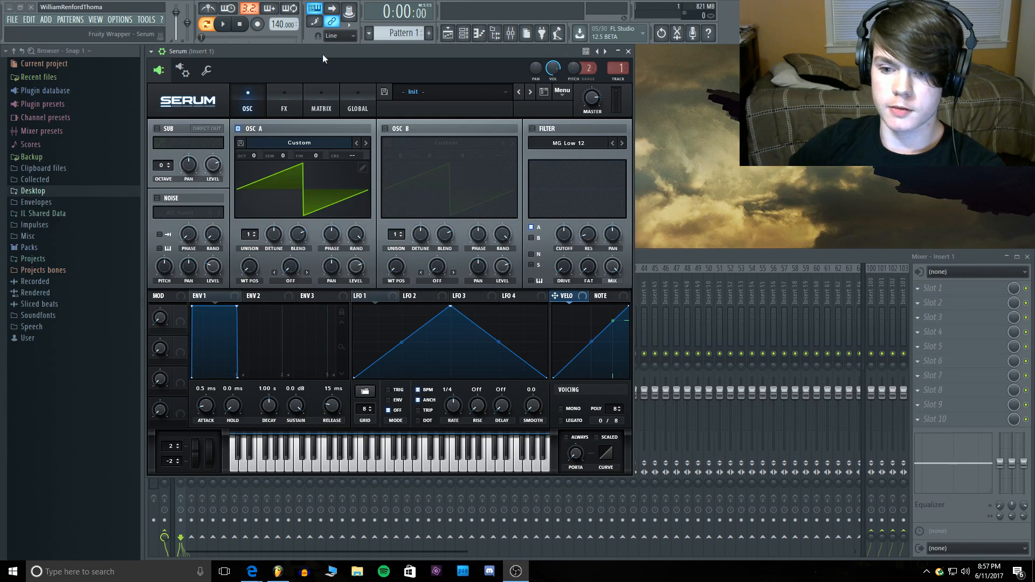
pyautogui.press('x')
pyautogui.press('x')
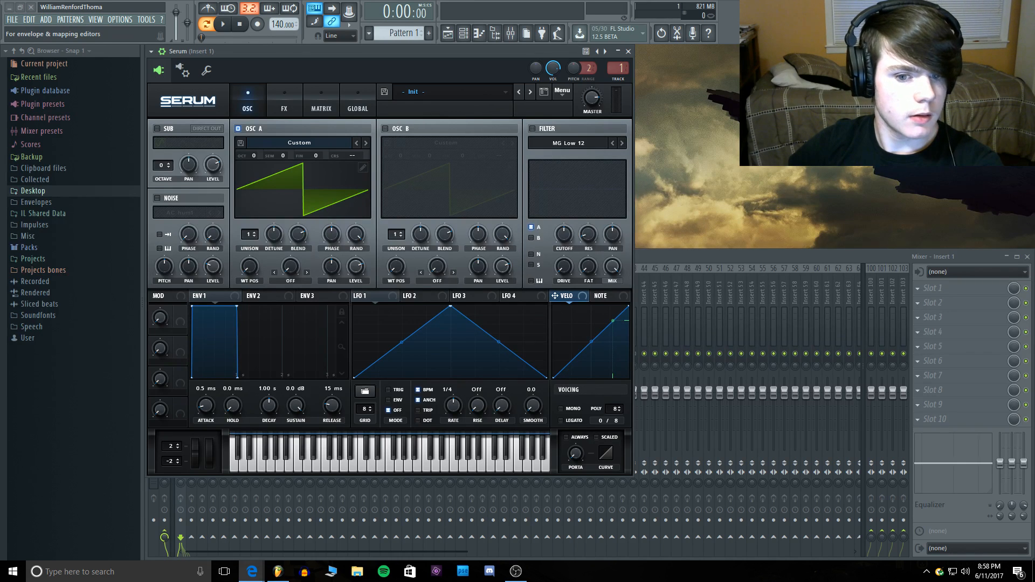
pyautogui.hotkey('alt', 'Tab')
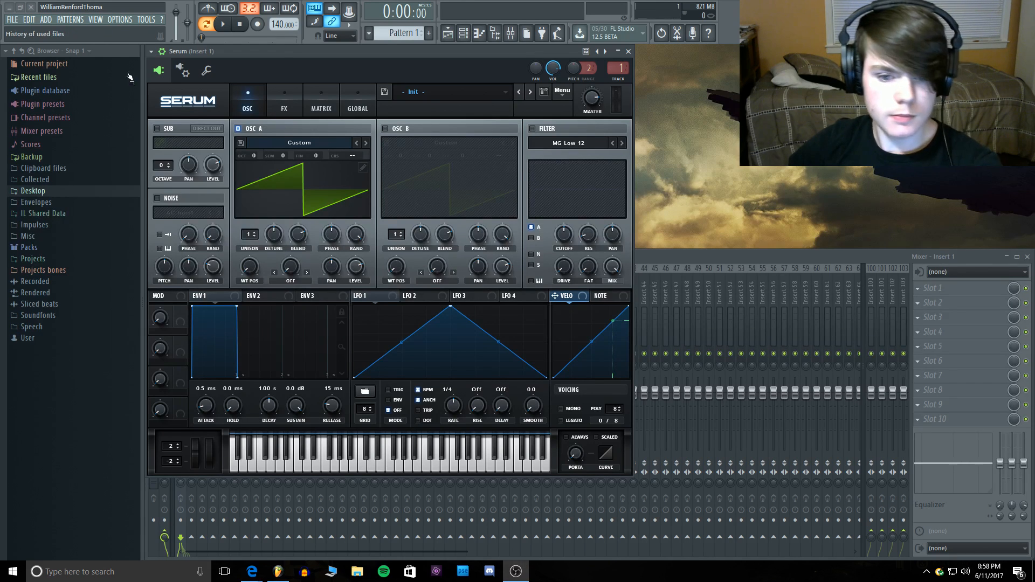
pyautogui.click(283, 48)
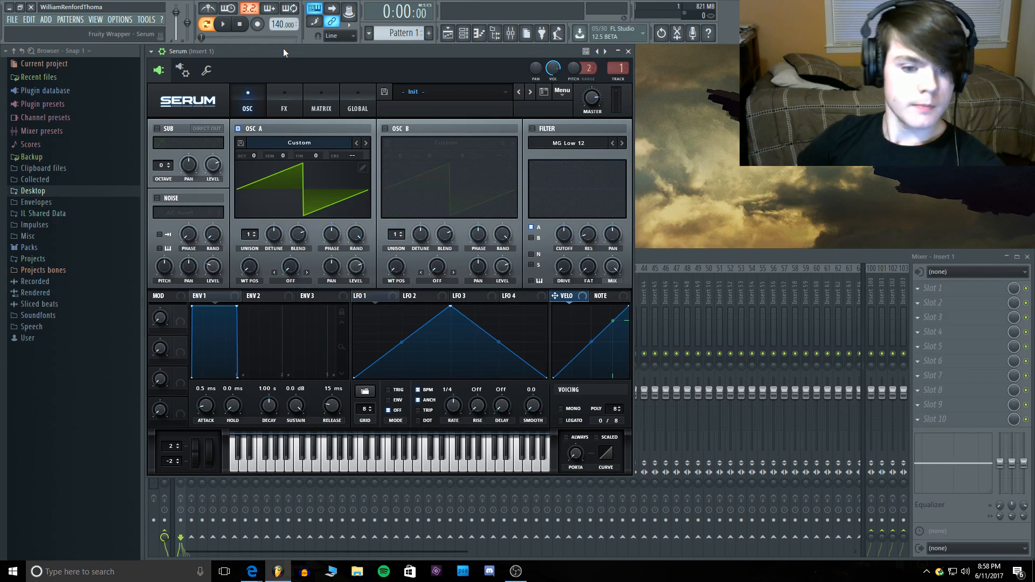
pyautogui.click(502, 93)
pyautogui.click(470, 87)
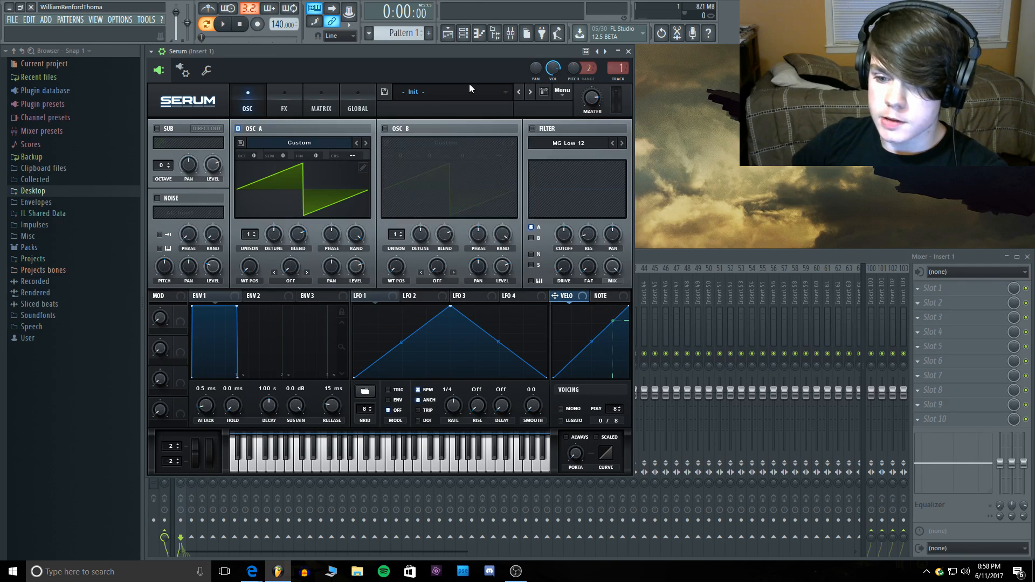
# Step: Load the Spektral Sound user wavetable "ik Shmeagle" into oscillator A and switch its display to the 3D view
pyautogui.click(283, 144)
pyautogui.moveTo(293, 192)
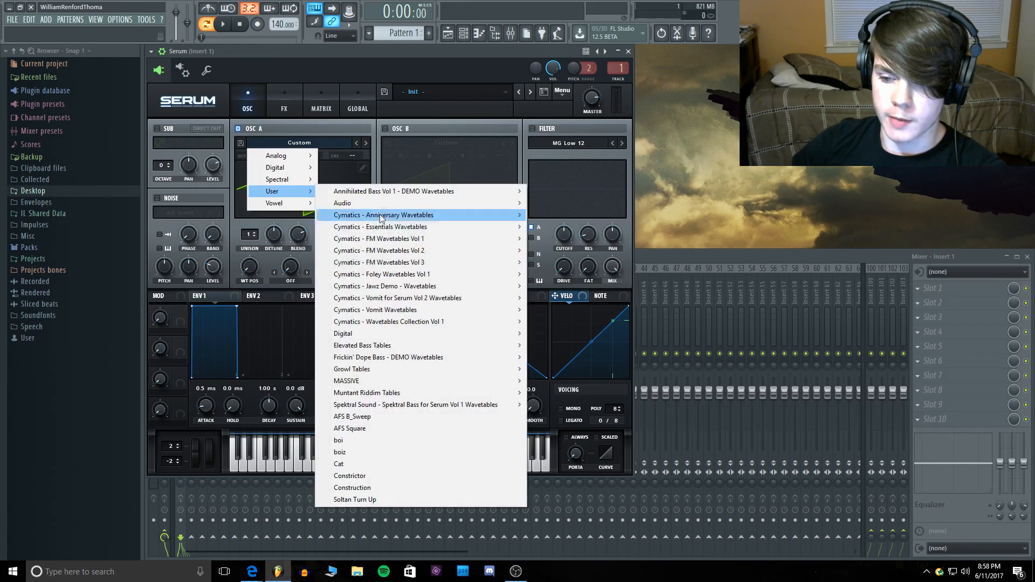
pyautogui.moveTo(410, 407)
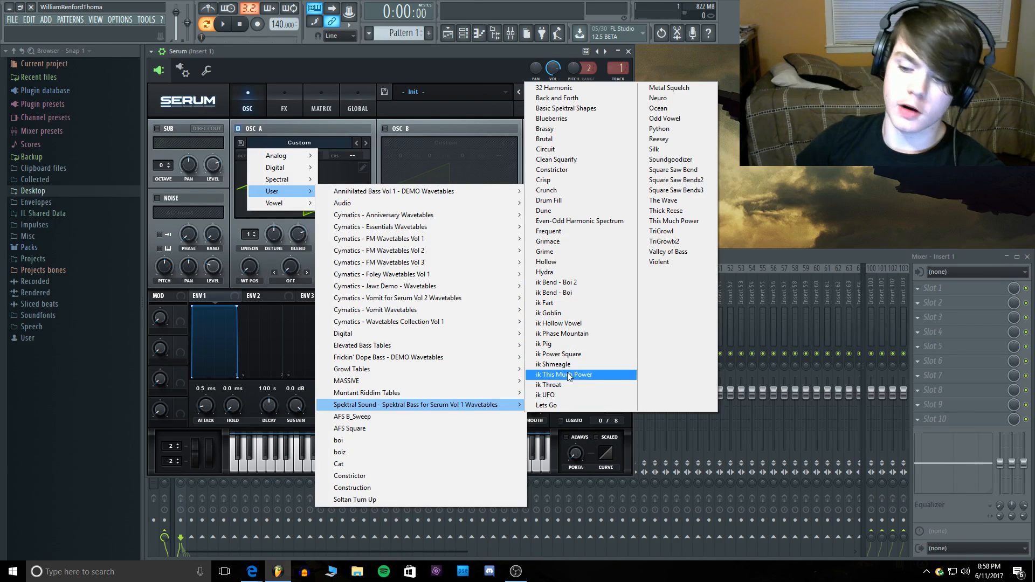
pyautogui.press('Up')
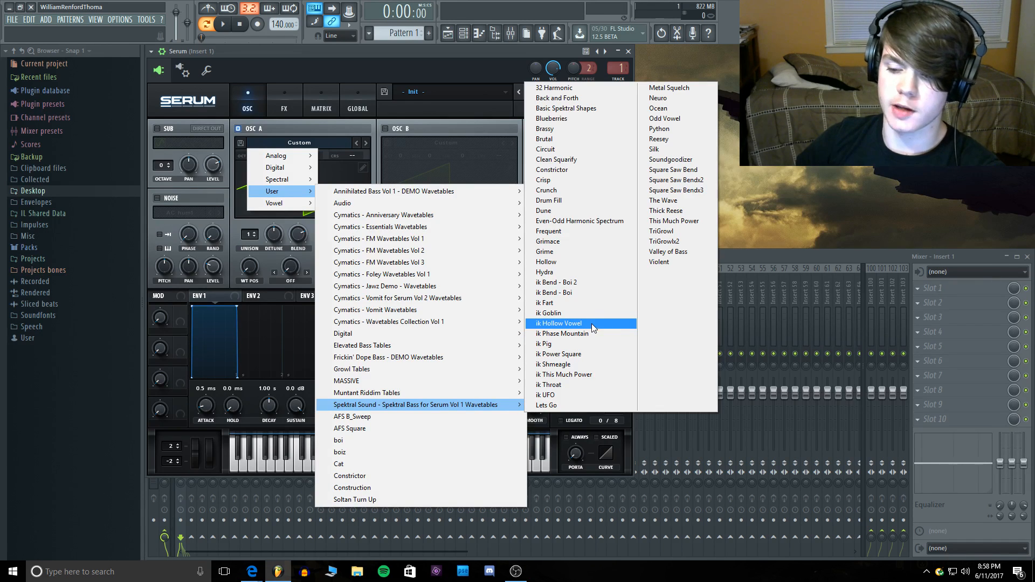
pyautogui.click(590, 364)
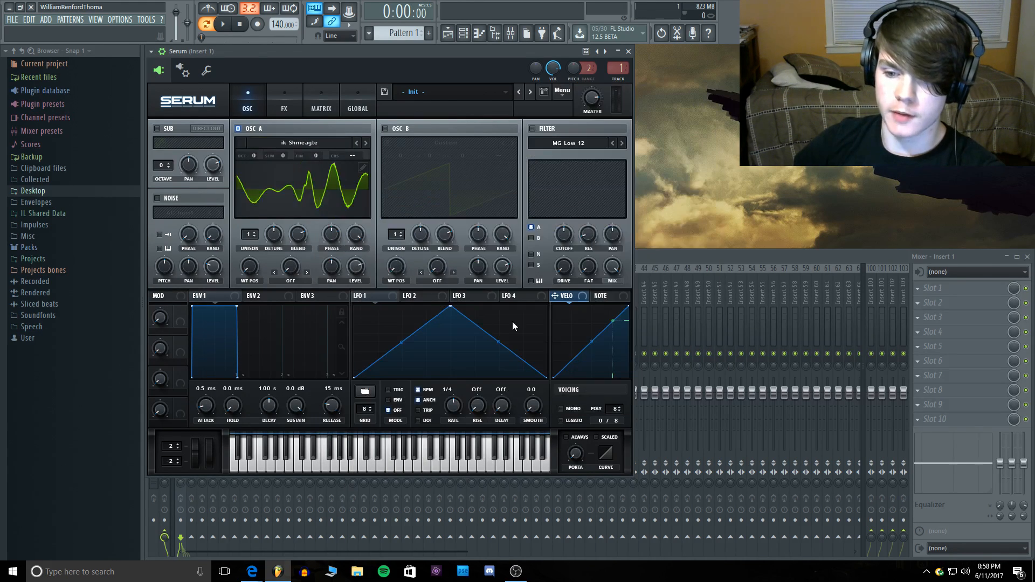
pyautogui.click(288, 170)
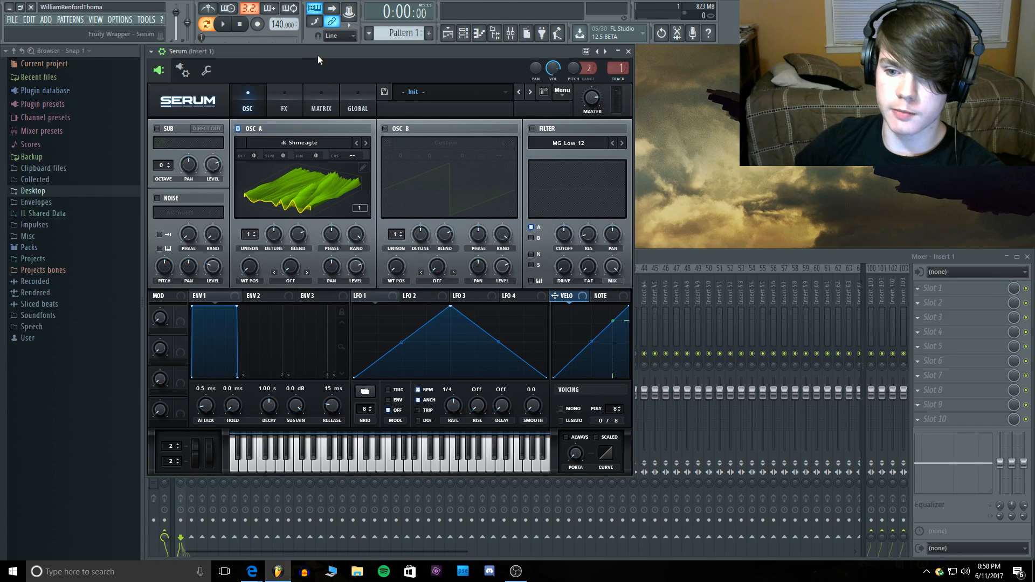
# Step: Lower oscillator A to octave -2 and audition test notes while sweeping its wavetable position
pyautogui.press('c')
pyautogui.moveTo(249, 267); pyautogui.dragTo(238, 333)
pyautogui.moveTo(254, 155); pyautogui.dragTo(251, 190)
pyautogui.press('c')
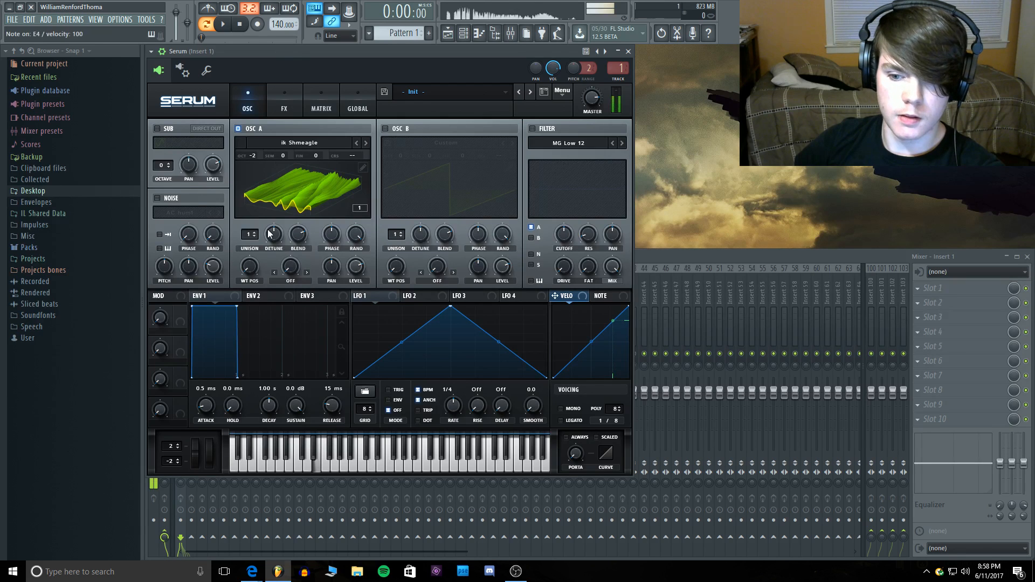
pyautogui.moveTo(248, 267); pyautogui.dragTo(247, 242)
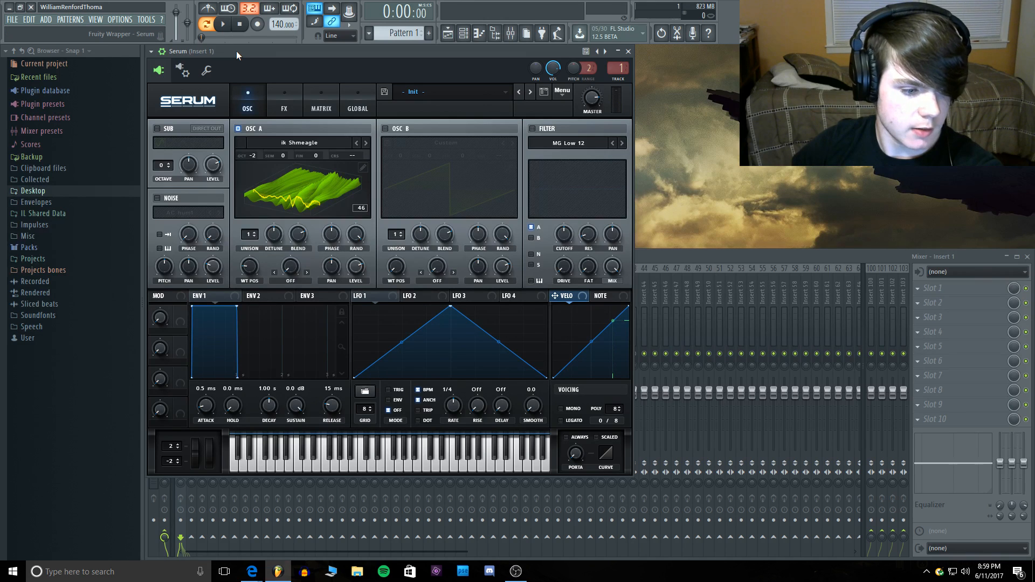
pyautogui.press('z')
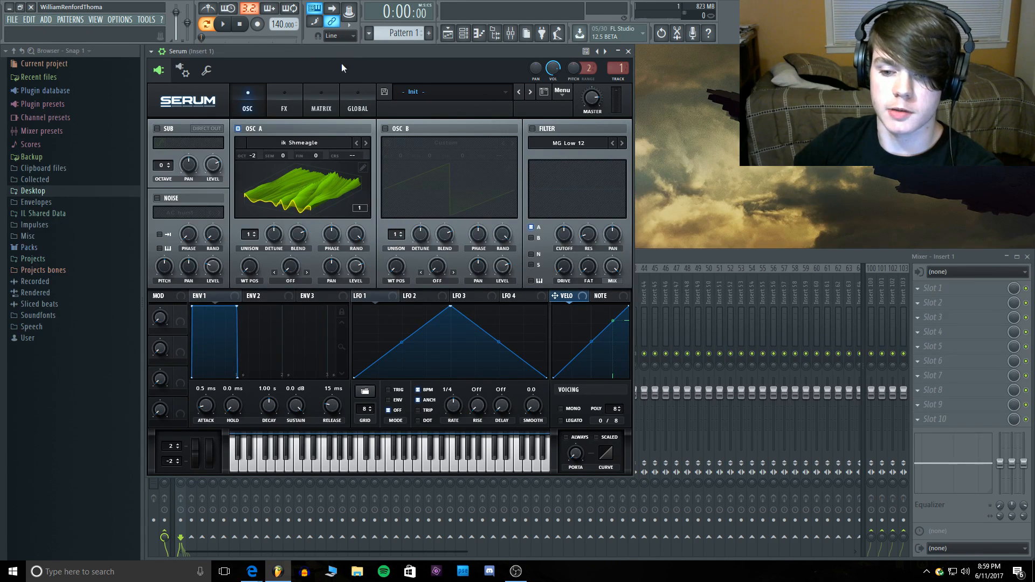
# Step: Assign LFO 1 to oscillator A's wavetable position, reshape it into a steep early rise that flattens towards the end, and audition it
pyautogui.moveTo(356, 296); pyautogui.dragTo(256, 278)
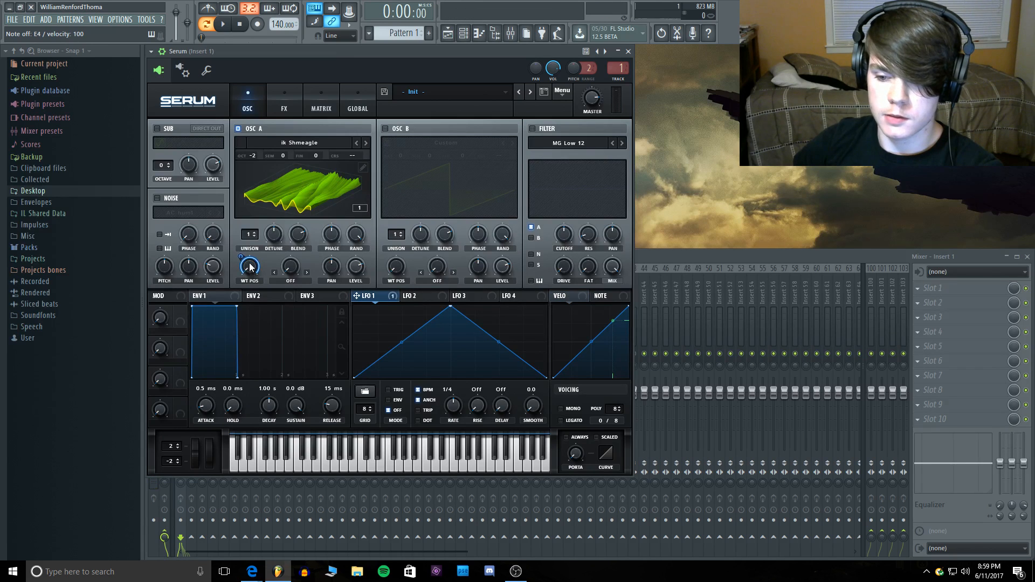
pyautogui.moveTo(451, 306); pyautogui.dragTo(554, 293)
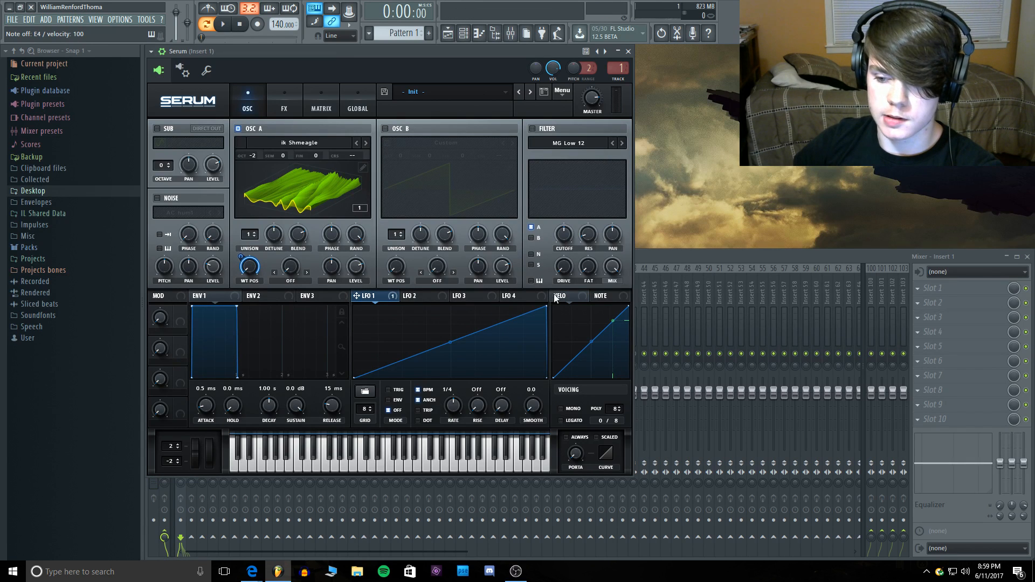
pyautogui.doubleClick(464, 332)
pyautogui.moveTo(464, 332); pyautogui.dragTo(387, 323)
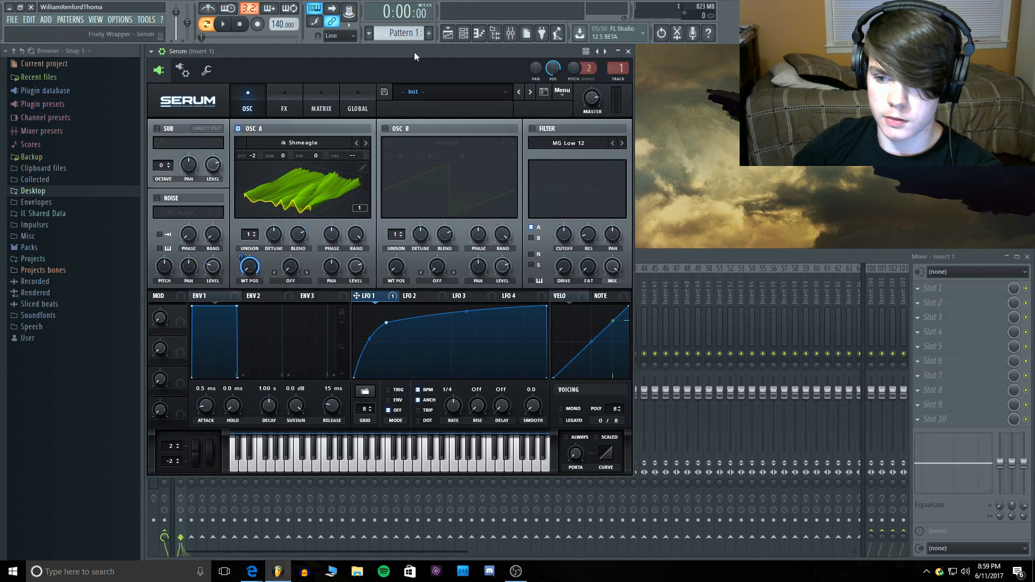
pyautogui.press('c')
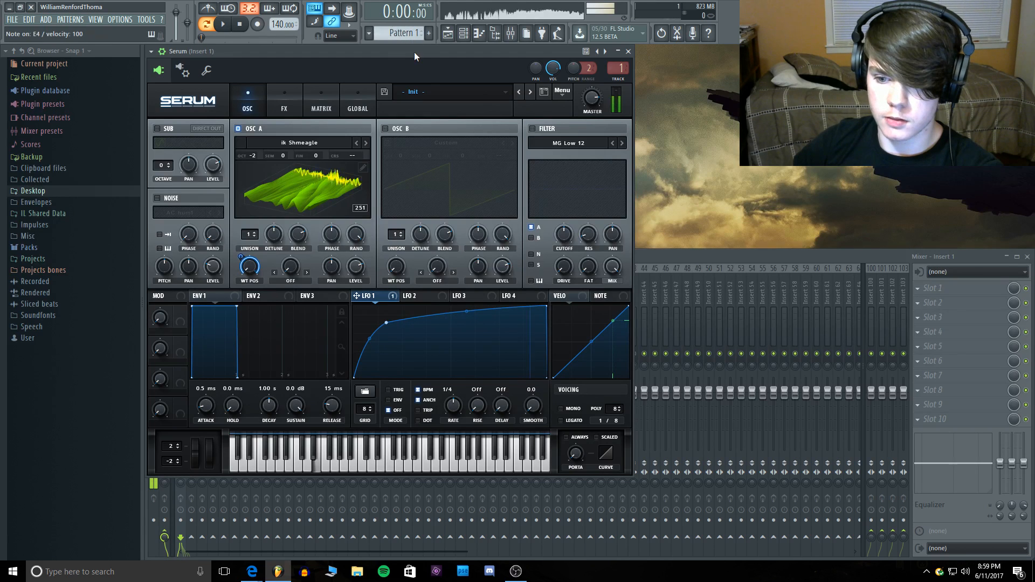
# Step: Set LFO 1 to ENV mode with a 1/2 rate and reduce its modulation depth on the wavetable position, auditioning the sound
pyautogui.click(388, 390)
pyautogui.moveTo(453, 406); pyautogui.dragTo(449, 411)
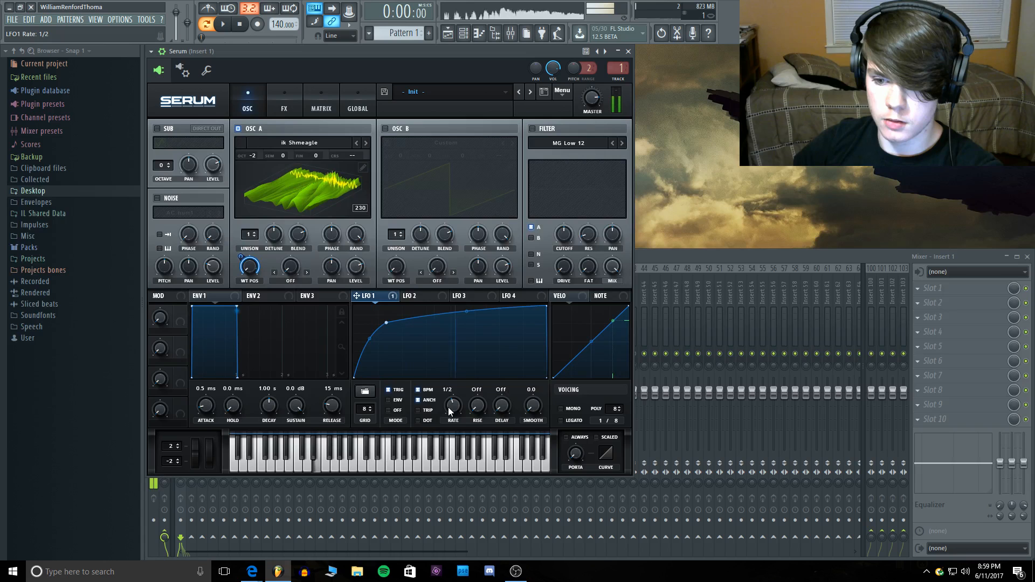
pyautogui.moveTo(239, 261); pyautogui.dragTo(239, 272)
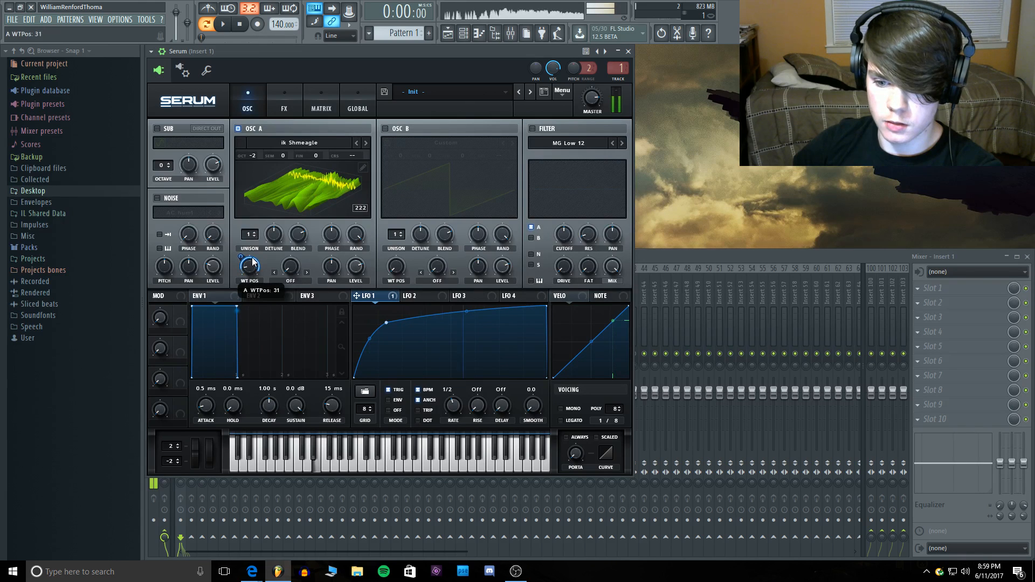
pyautogui.click(391, 398)
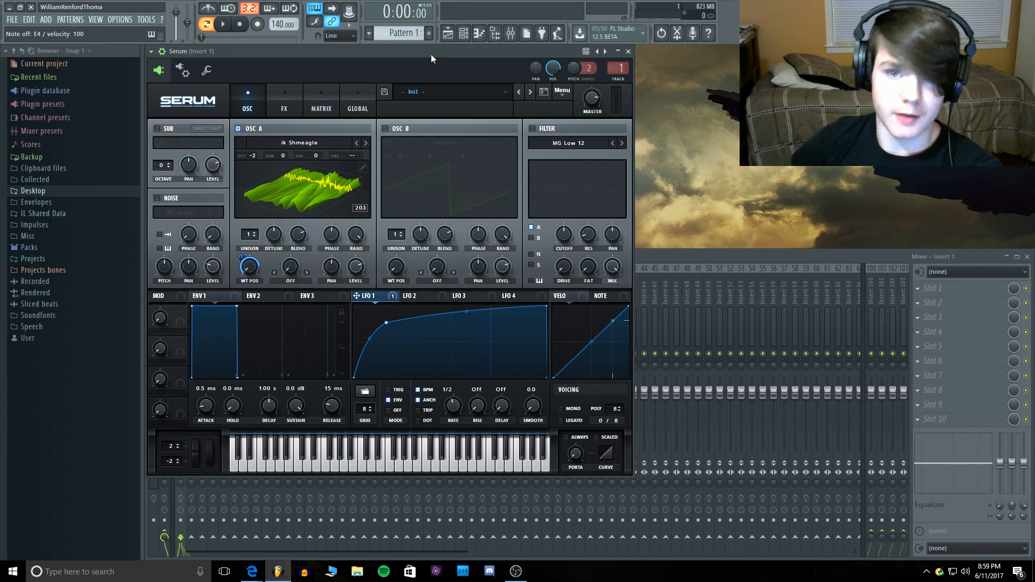
pyautogui.press('c')
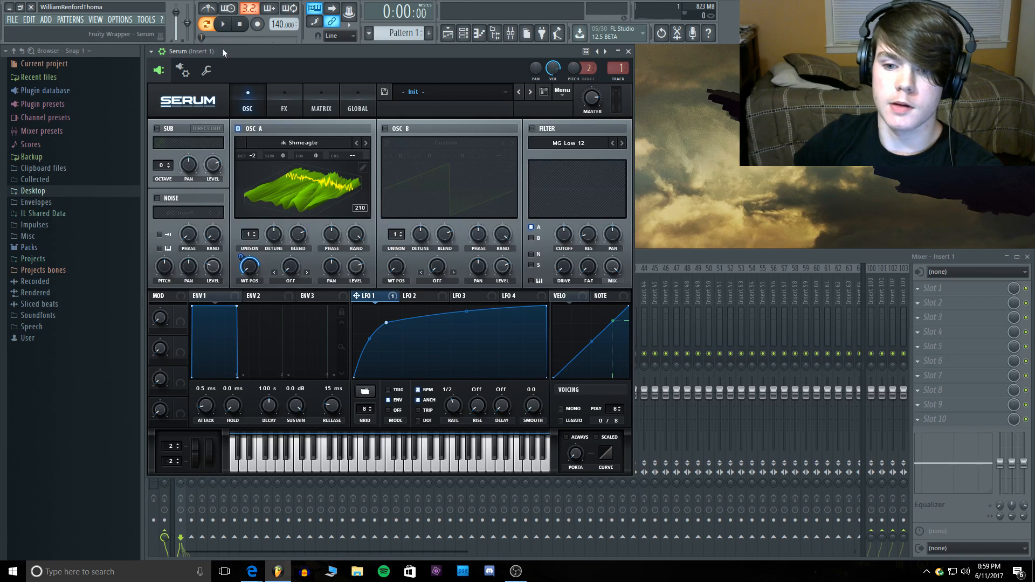
pyautogui.press('c')
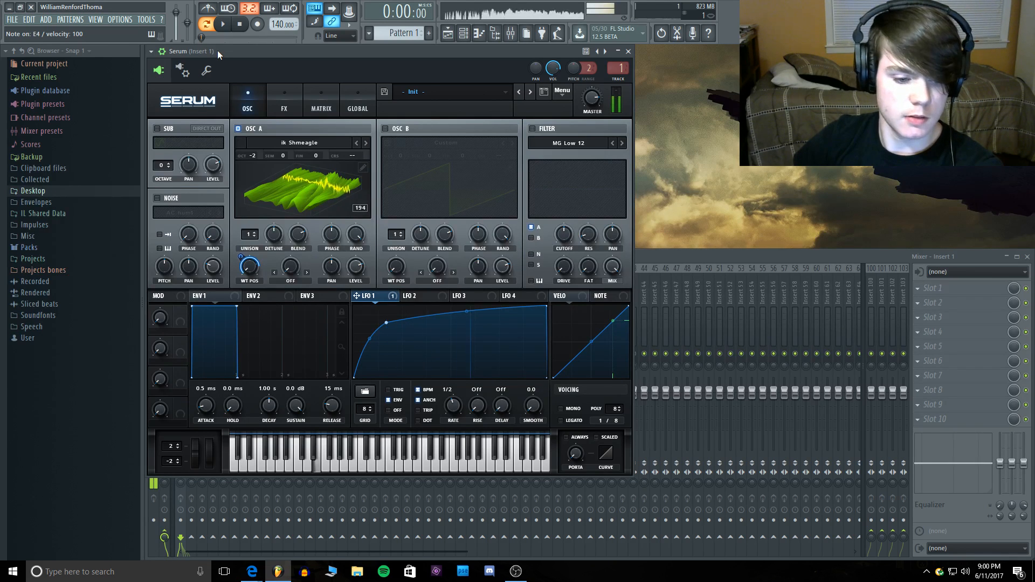
# Step: Reshape LFO 2 into a triangle wave that starts at mid-height, peaks at one quarter and bottoms out at three quarters
pyautogui.click(425, 296)
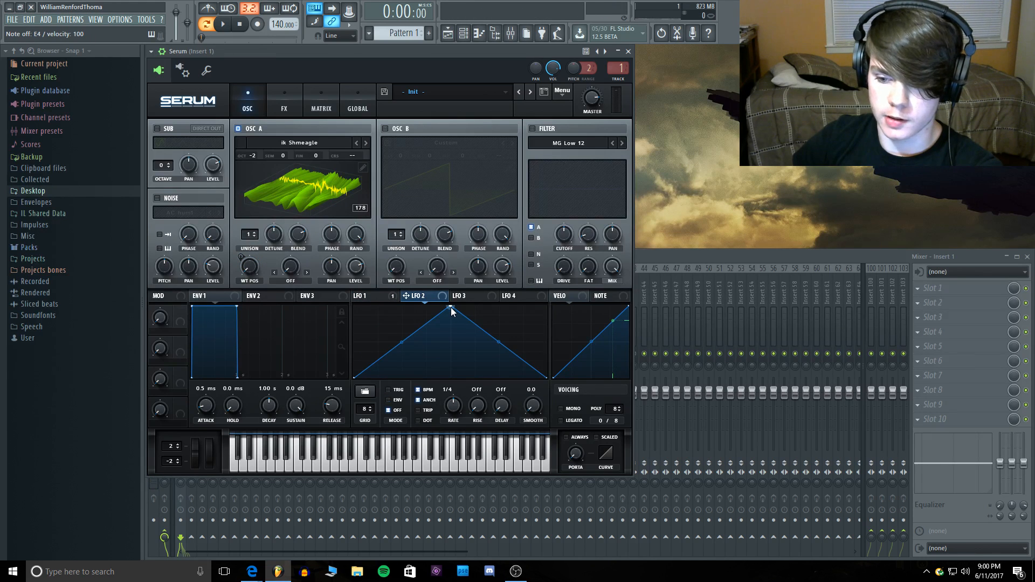
pyautogui.moveTo(355, 376); pyautogui.dragTo(353, 342)
pyautogui.moveTo(451, 310); pyautogui.dragTo(409, 300)
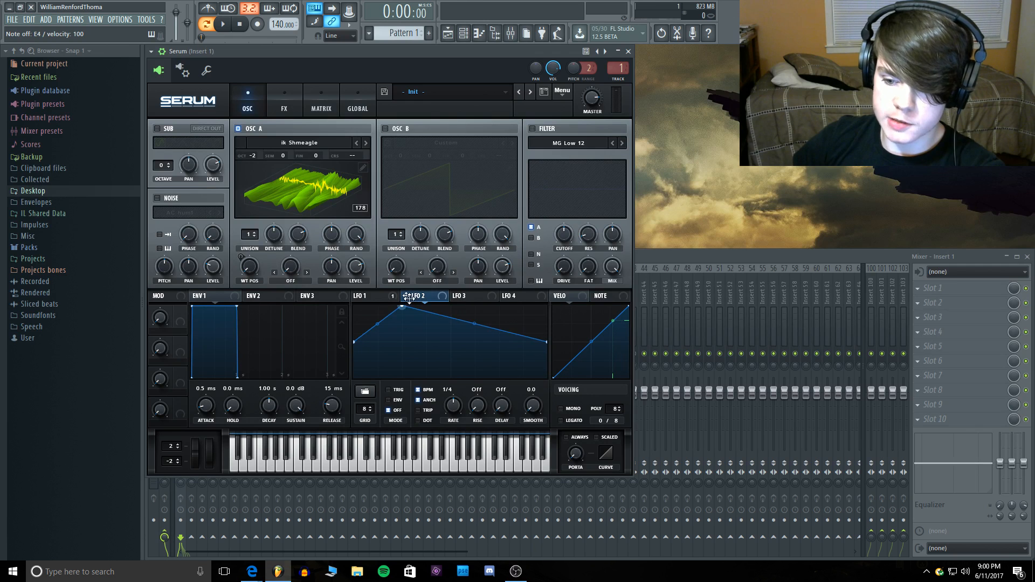
pyautogui.doubleClick(509, 343)
pyautogui.moveTo(510, 343); pyautogui.dragTo(498, 382)
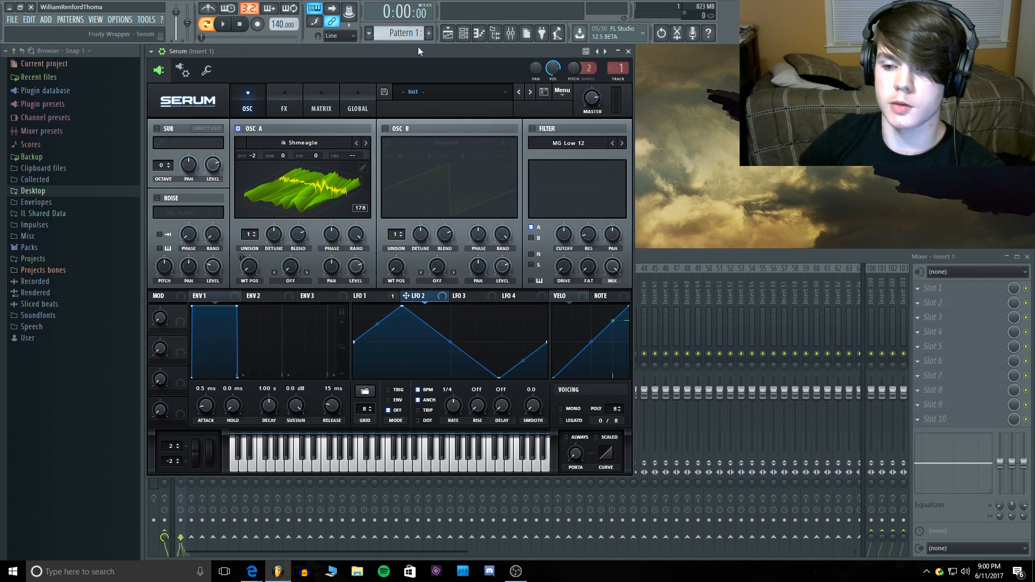
# Step: Modulate oscillator A's phase with LFO 2 at reduced depth and set LFO 2's rate to 1/16, auditioning the result
pyautogui.press('c')
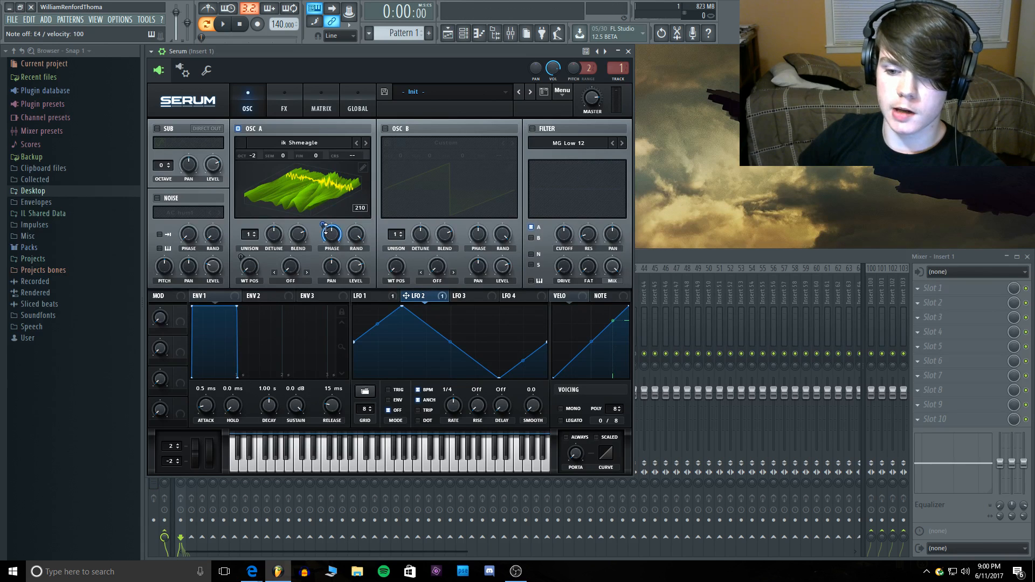
pyautogui.moveTo(325, 229); pyautogui.dragTo(325, 234)
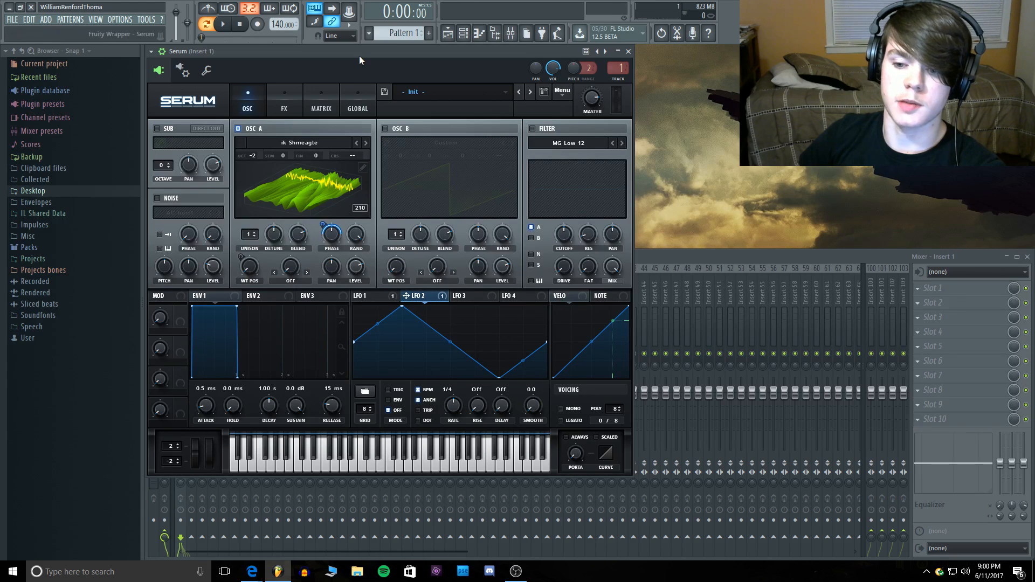
pyautogui.press('c')
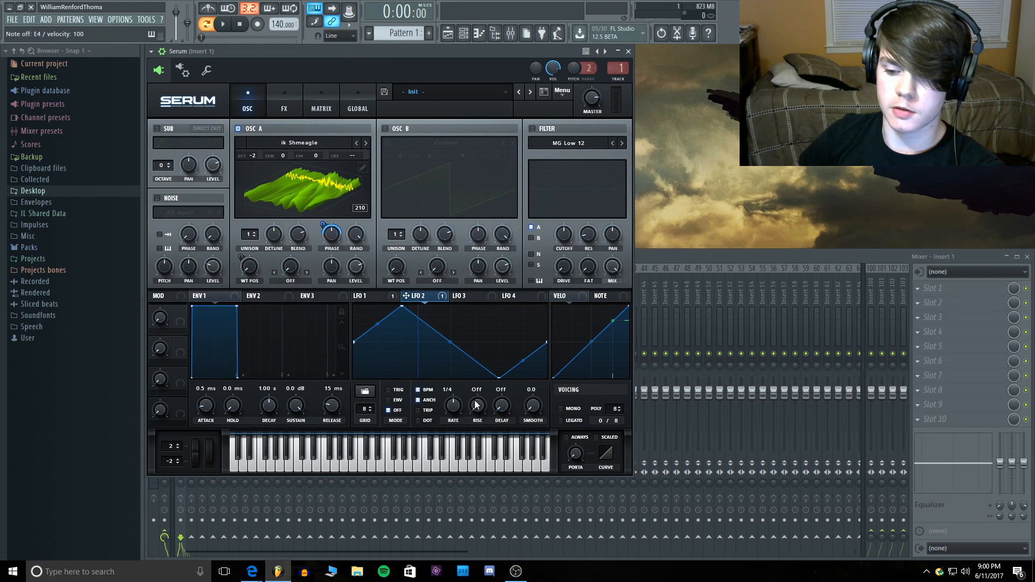
pyautogui.moveTo(453, 403); pyautogui.dragTo(458, 386)
pyautogui.press('c')
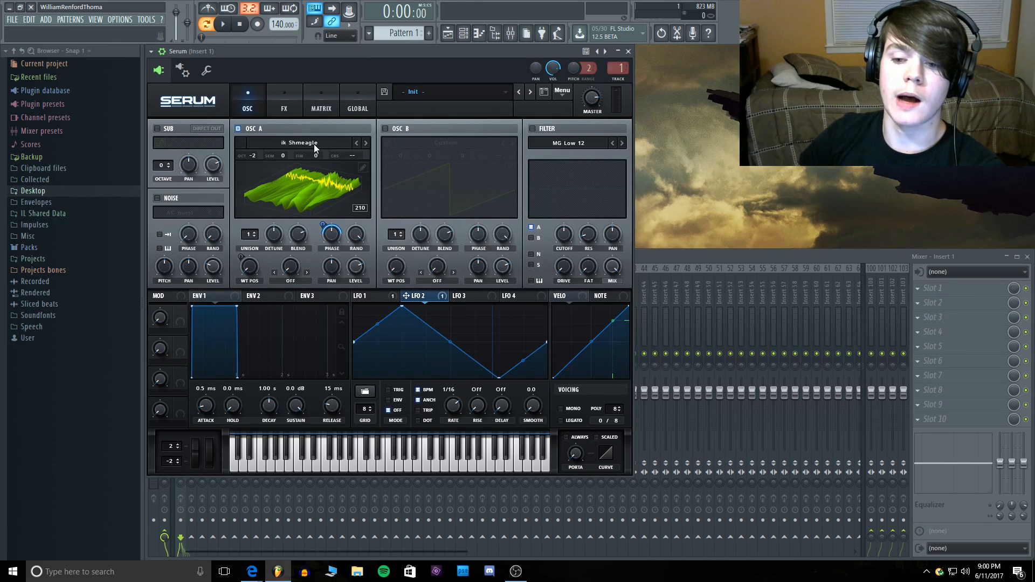
# Step: Switch oscillator A's display to the 2D waveform and set LFO 2's rise to 1/8, auditioning the phase movement
pyautogui.click(306, 185)
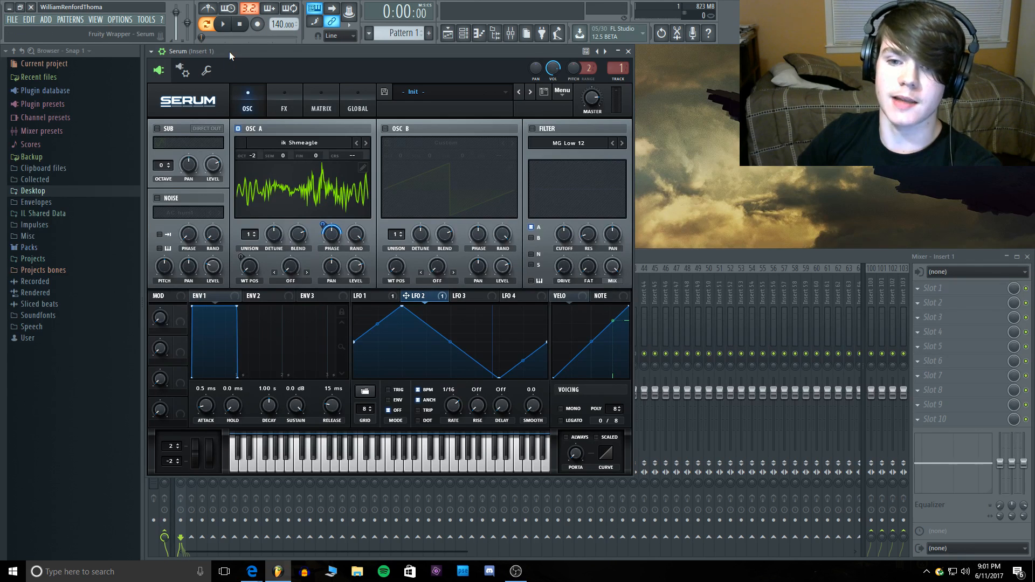
pyautogui.press('c')
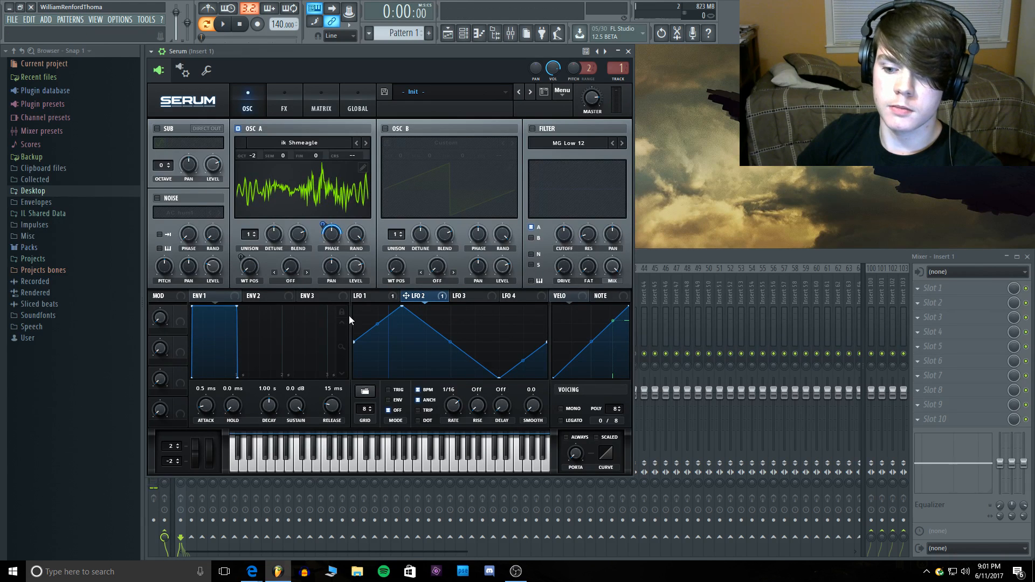
pyautogui.moveTo(478, 406); pyautogui.dragTo(484, 391)
pyautogui.press('c')
pyautogui.press('c')
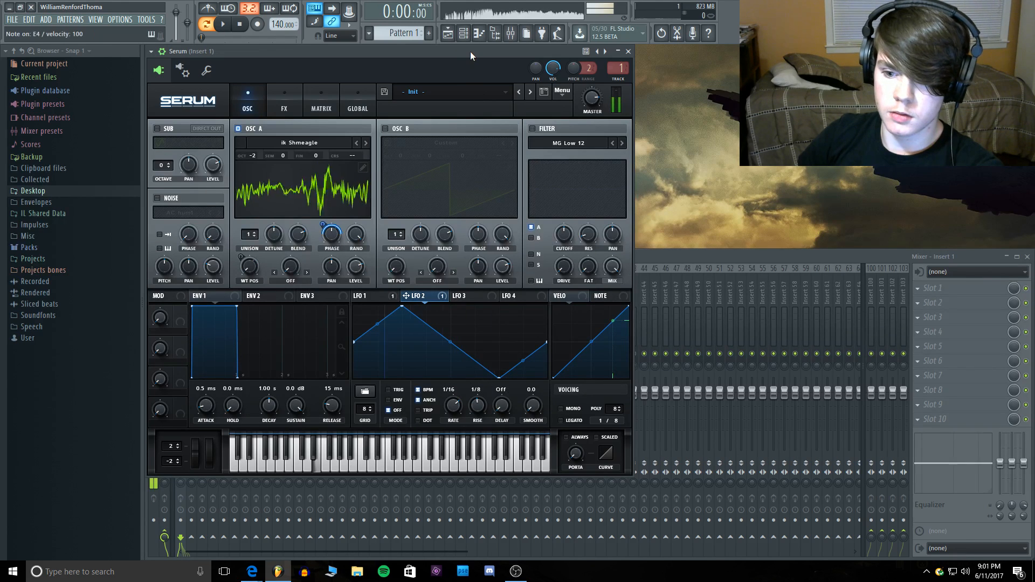
# Step: Set LFO 2's rise to 4 bar, auditioning the phase movement, and switch the display back to LFO 1
pyautogui.moveTo(478, 406); pyautogui.dragTo(487, 397)
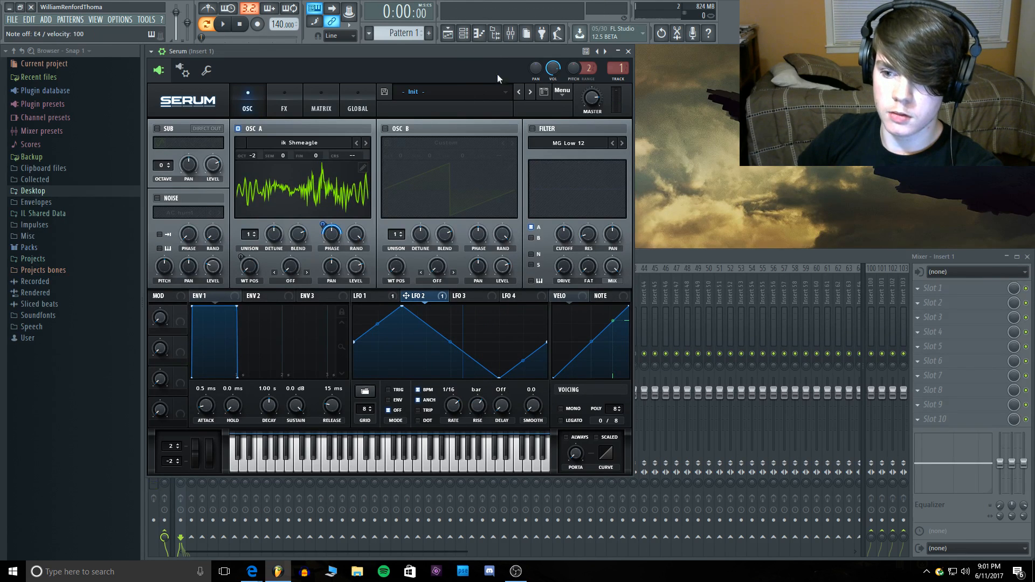
pyautogui.press('c')
pyautogui.press('c')
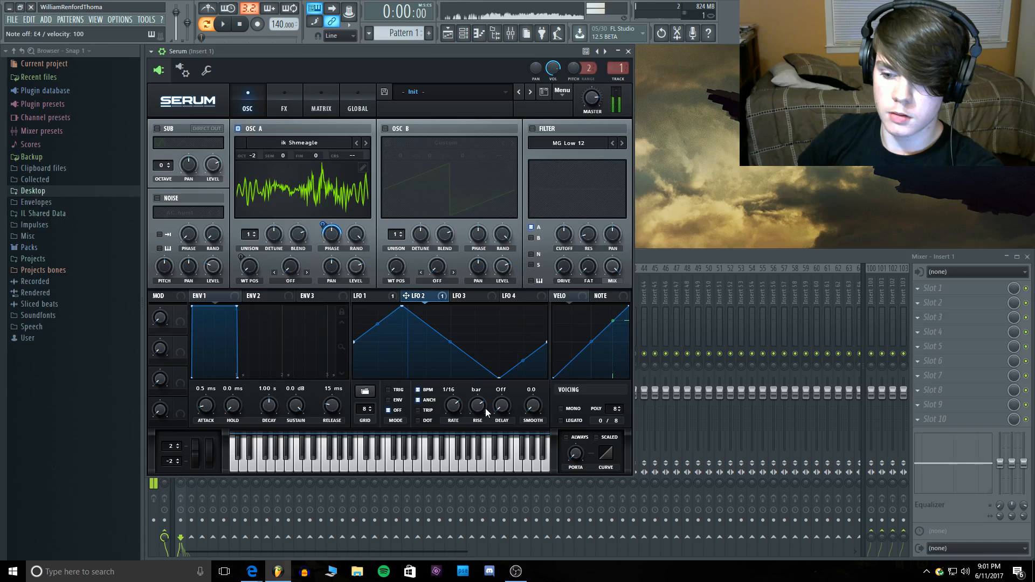
pyautogui.moveTo(485, 408); pyautogui.dragTo(487, 396)
pyautogui.press('c')
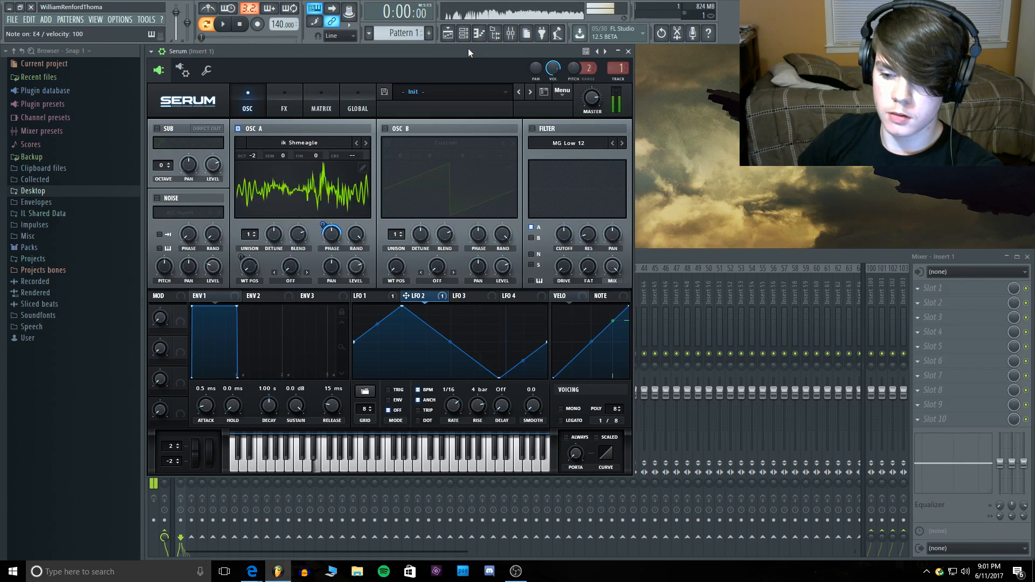
pyautogui.press('c')
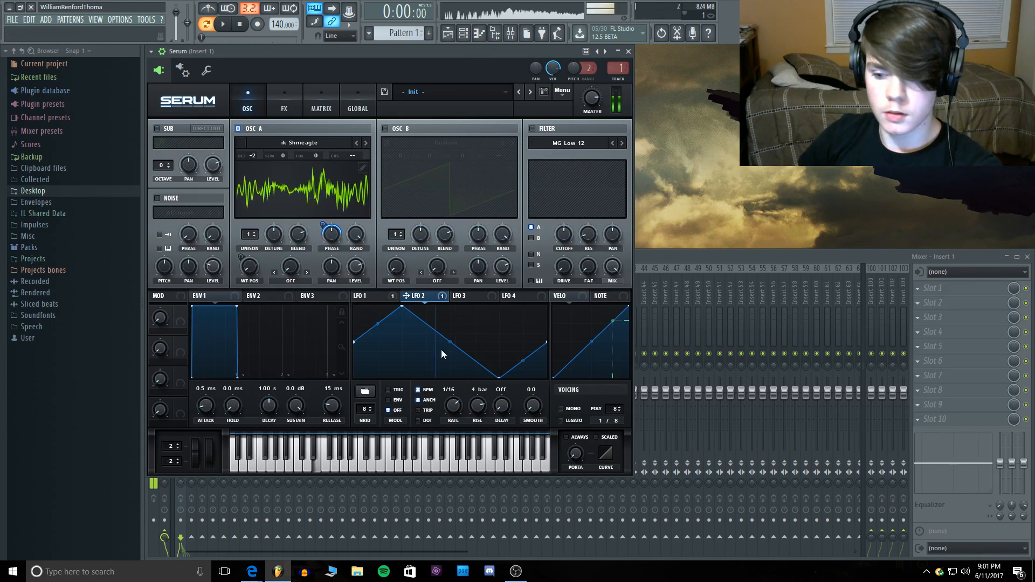
pyautogui.moveTo(323, 231)
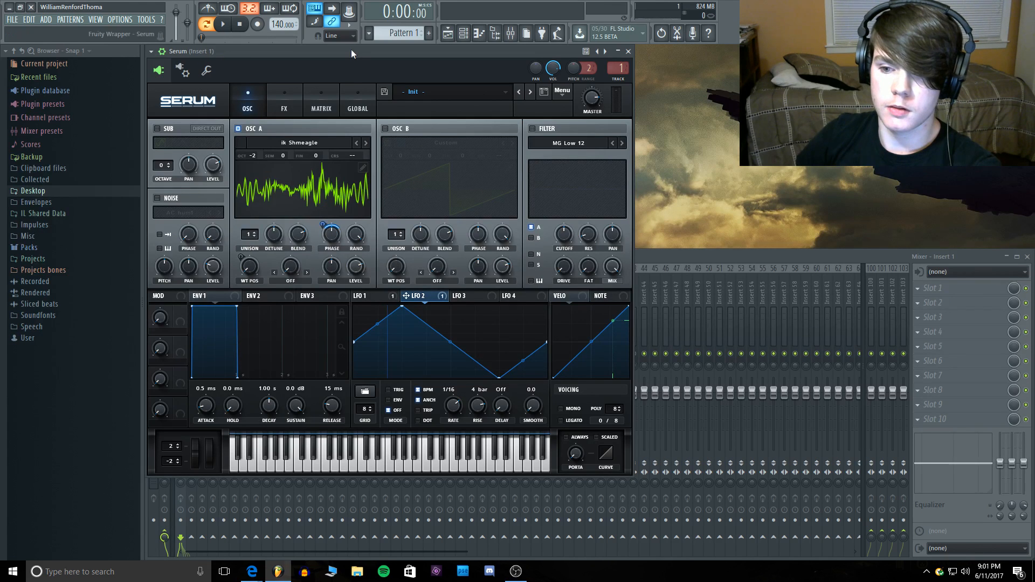
pyautogui.press('c')
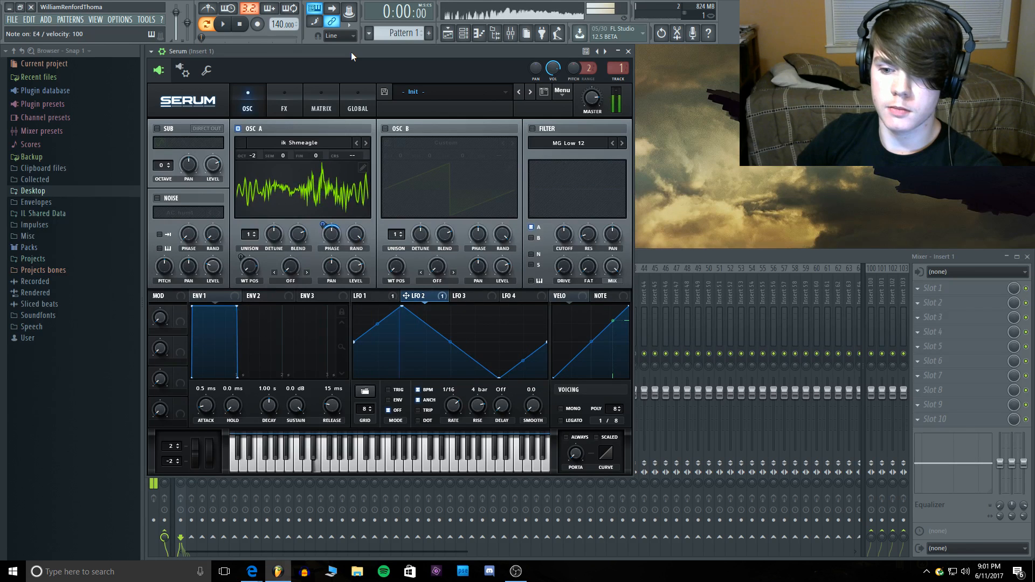
pyautogui.click(365, 298)
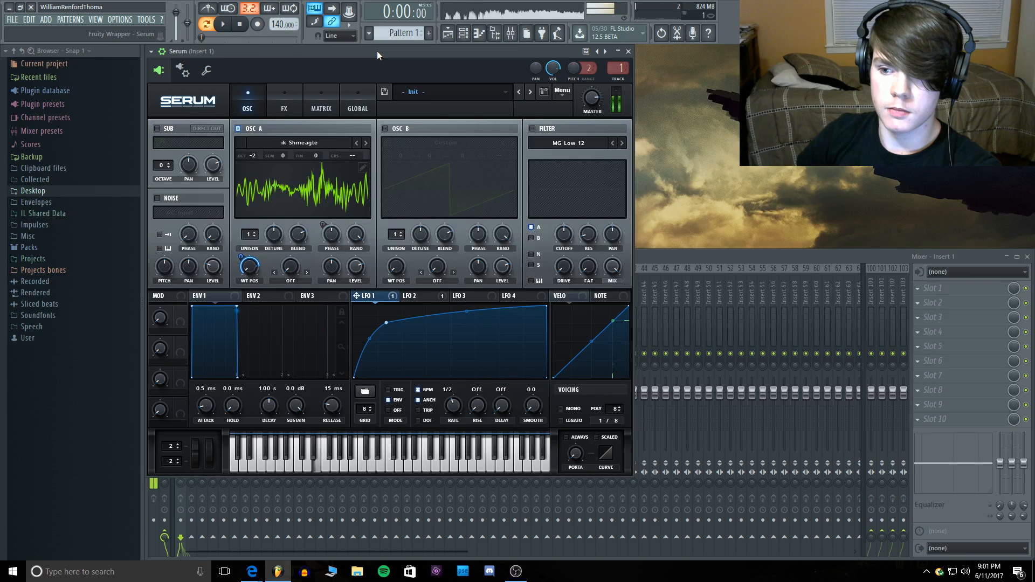
pyautogui.press('c')
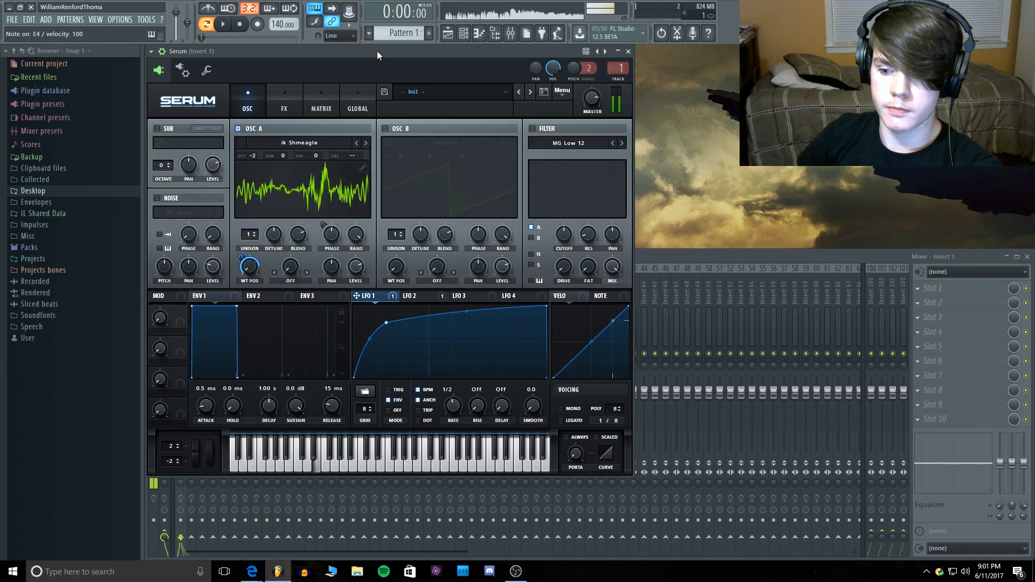
# Step: Try the Mirror warp mode on oscillator A at about 39% and audition it with LFO 2 displayed
pyautogui.click(290, 281)
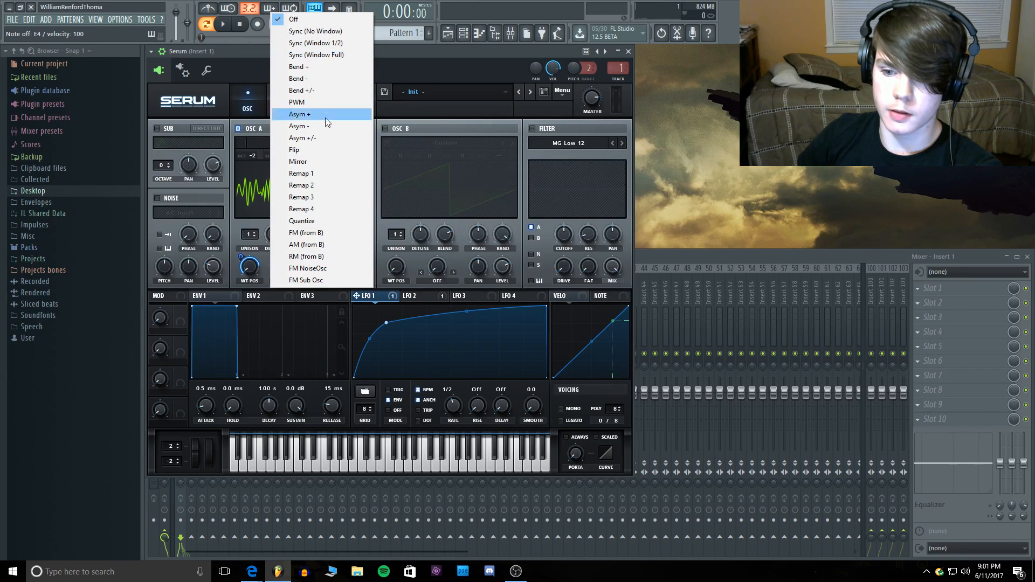
pyautogui.click(321, 162)
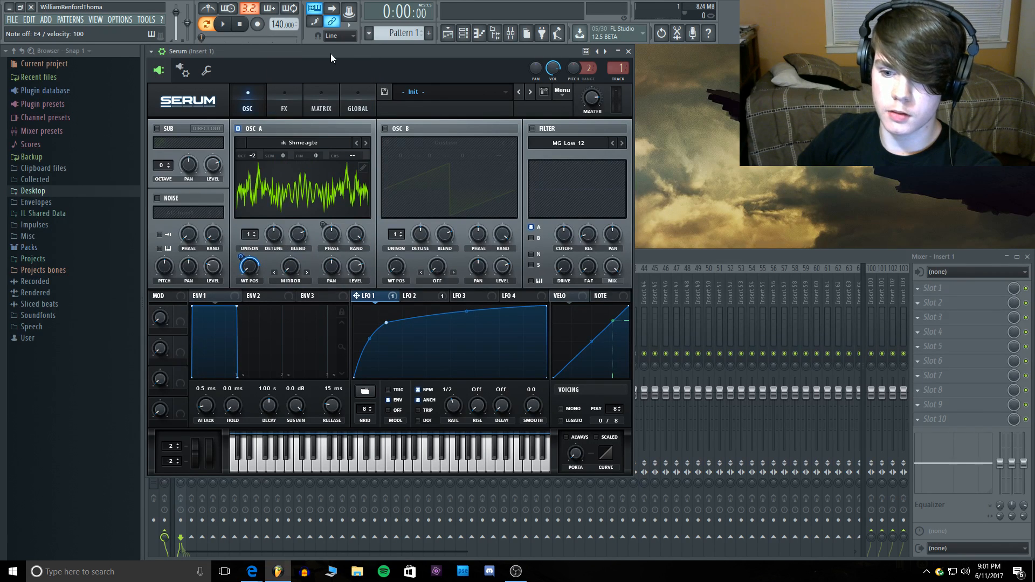
pyautogui.moveTo(290, 266); pyautogui.dragTo(294, 225)
pyautogui.moveTo(293, 247); pyautogui.dragTo(296, 201)
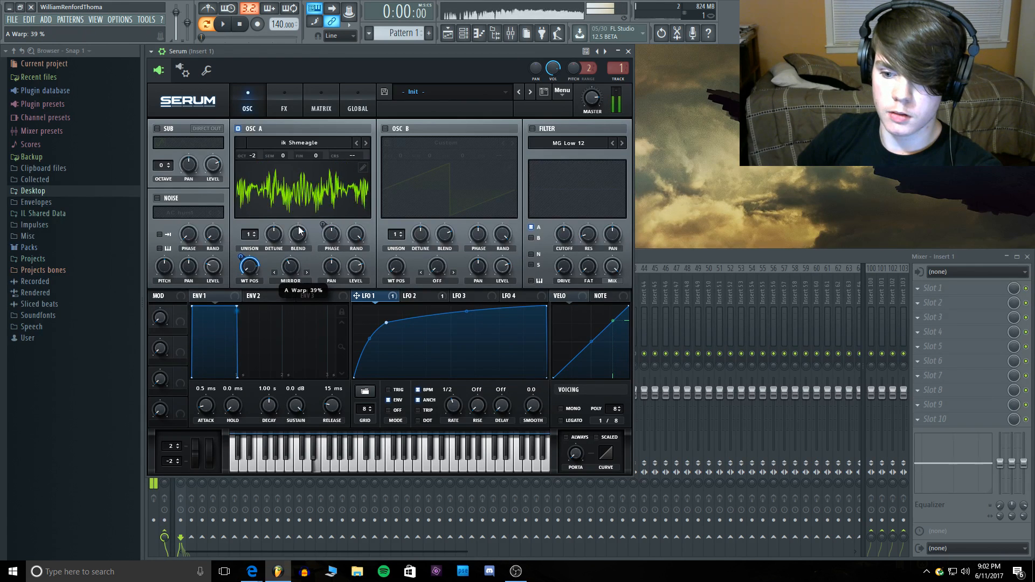
pyautogui.click(419, 296)
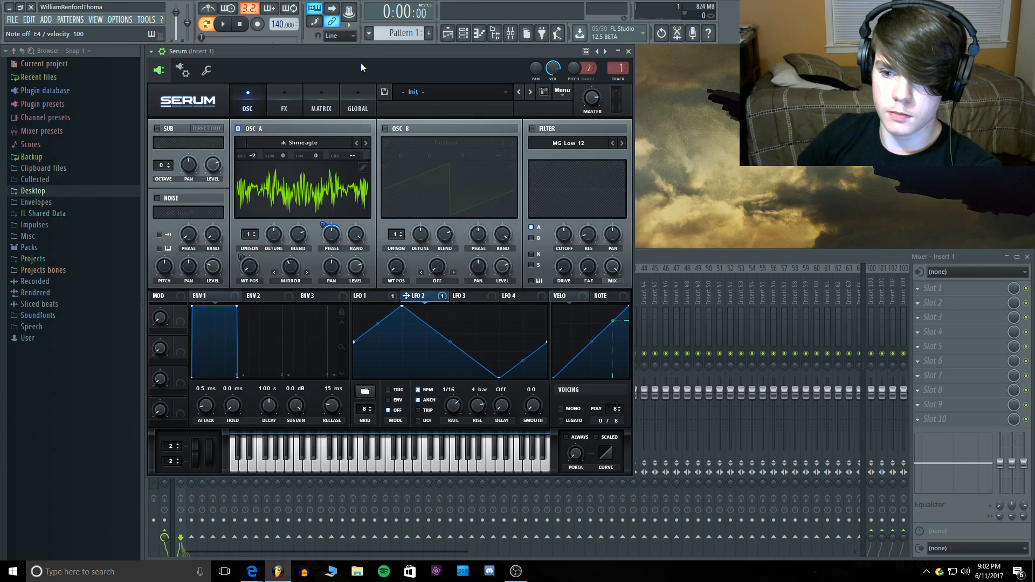
pyautogui.press('c')
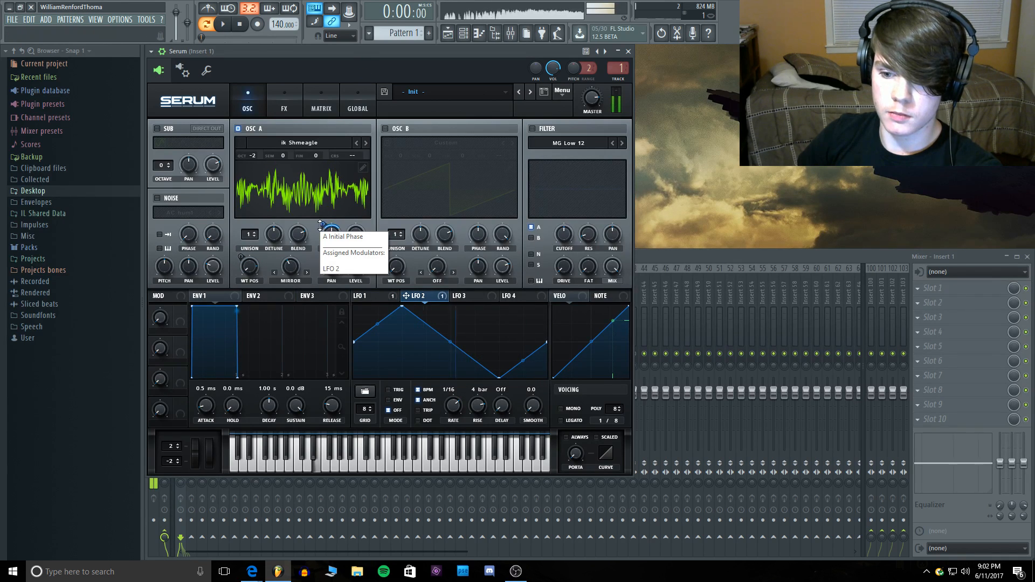
# Step: Display LFO 1, change oscillator A's warp mode to Remap 1 and open its remap curve for editing
pyautogui.click(377, 294)
pyautogui.click(272, 280)
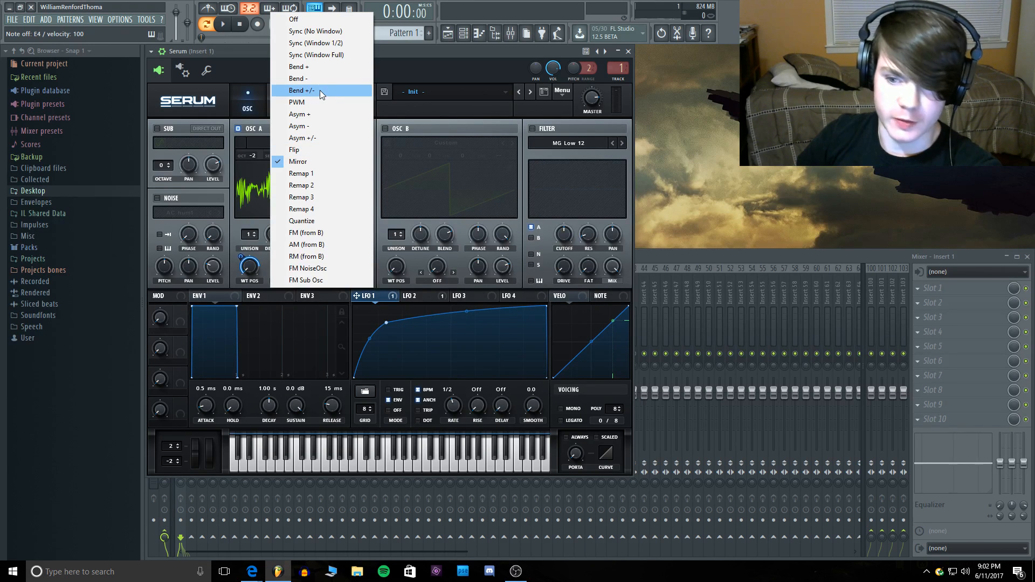
pyautogui.click(313, 172)
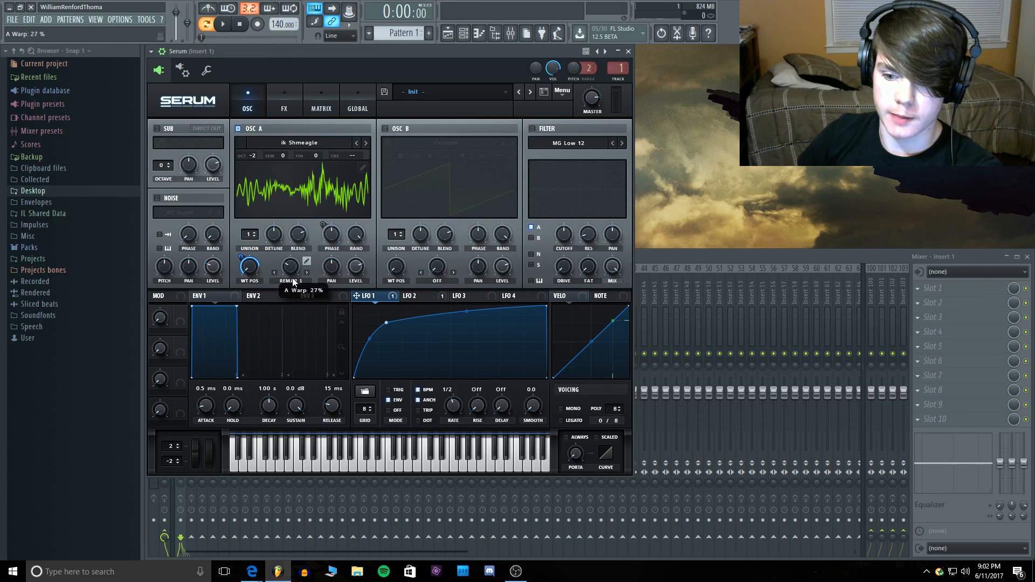
pyautogui.click(307, 260)
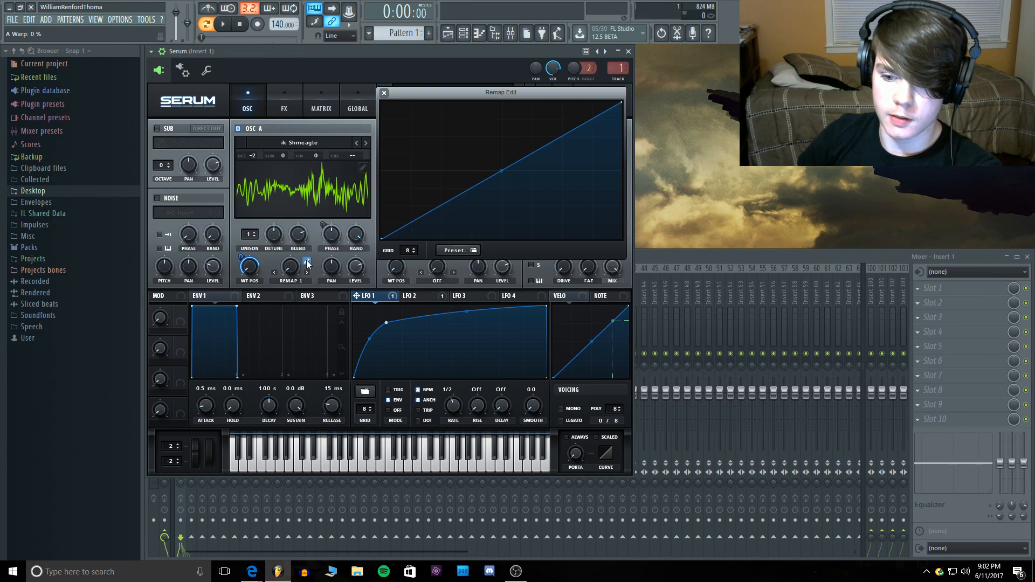
# Step: Draw a jagged remap curve with three high peaks separated by deep dips, adding an extra point just before the first peak
pyautogui.doubleClick(429, 184)
pyautogui.moveTo(430, 185)
pyautogui.mouseDown()
pyautogui.moveTo(419, 147)
pyautogui.moveTo(475, 205)
pyautogui.moveTo(500, 140)
pyautogui.mouseUp()
pyautogui.doubleClick(449, 180)
pyautogui.doubleClick(525, 225)
pyautogui.doubleClick(500, 216)
pyautogui.doubleClick(587, 132)
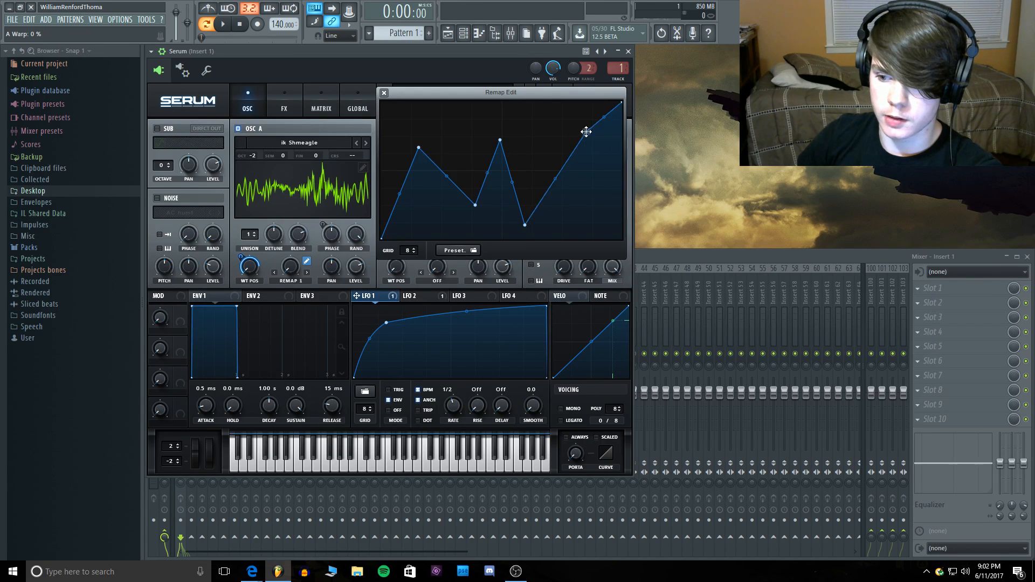
pyautogui.moveTo(587, 133); pyautogui.dragTo(539, 107)
pyautogui.doubleClick(594, 136)
pyautogui.moveTo(594, 137); pyautogui.dragTo(608, 201)
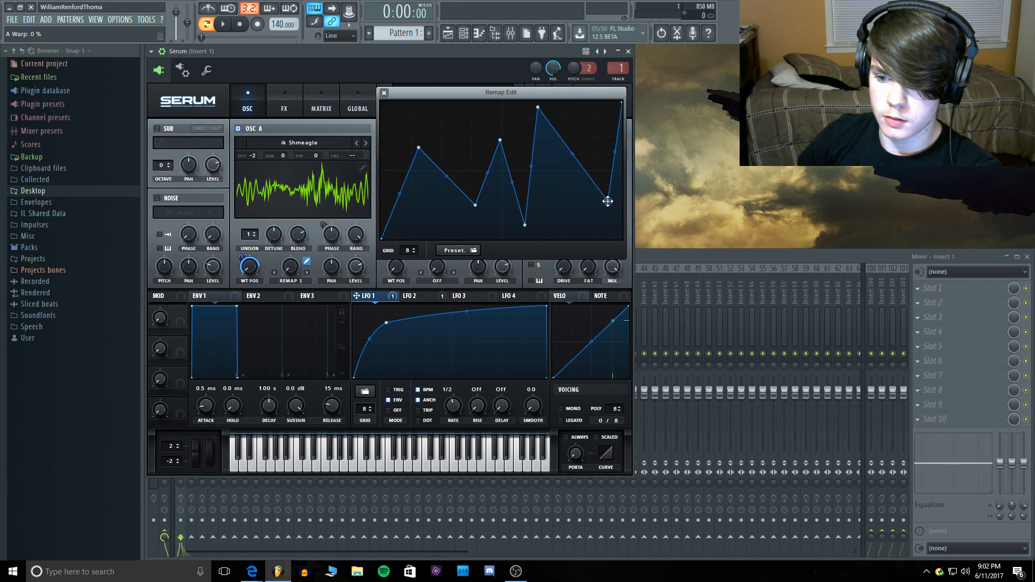
pyautogui.doubleClick(405, 131)
pyautogui.moveTo(405, 131)
pyautogui.mouseDown()
pyautogui.moveTo(382, 146)
pyautogui.moveTo(401, 111)
pyautogui.moveTo(401, 135)
pyautogui.mouseUp()
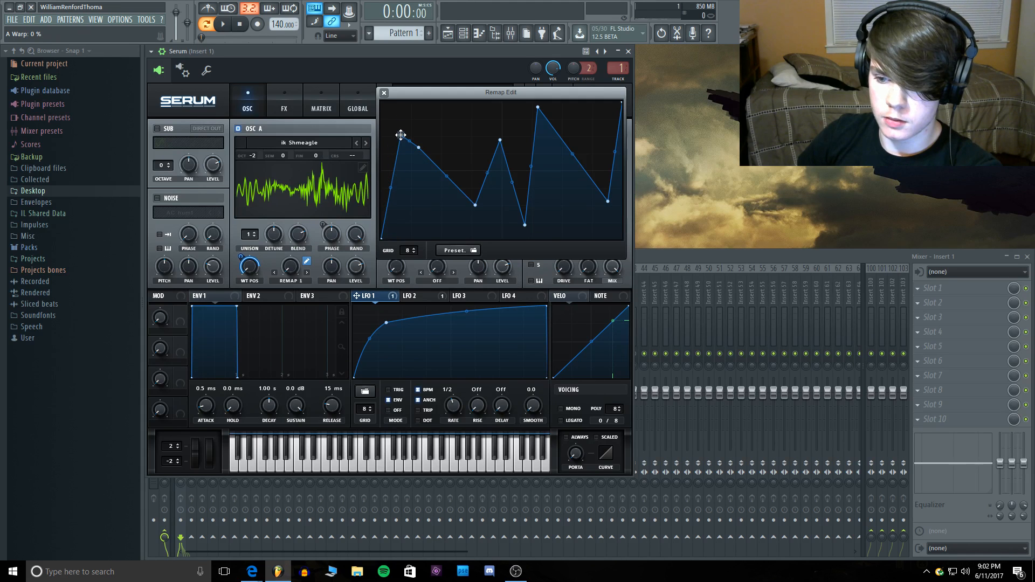
# Step: Close and reopen the Serum window to dismiss the remap editor, and try Remap 1 warp amounts up to about 21%
pyautogui.doubleClick(474, 53)
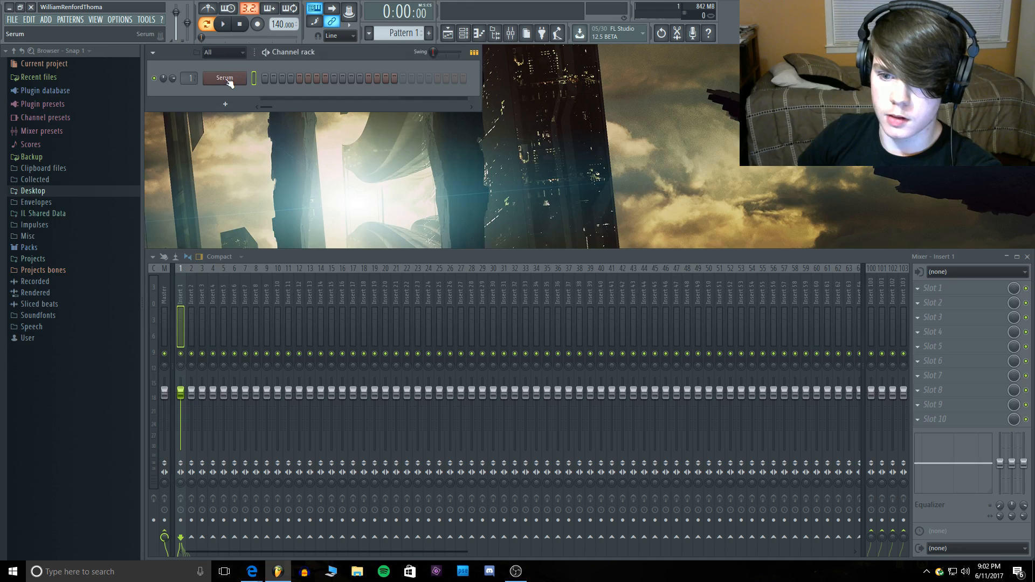
pyautogui.doubleClick(193, 50)
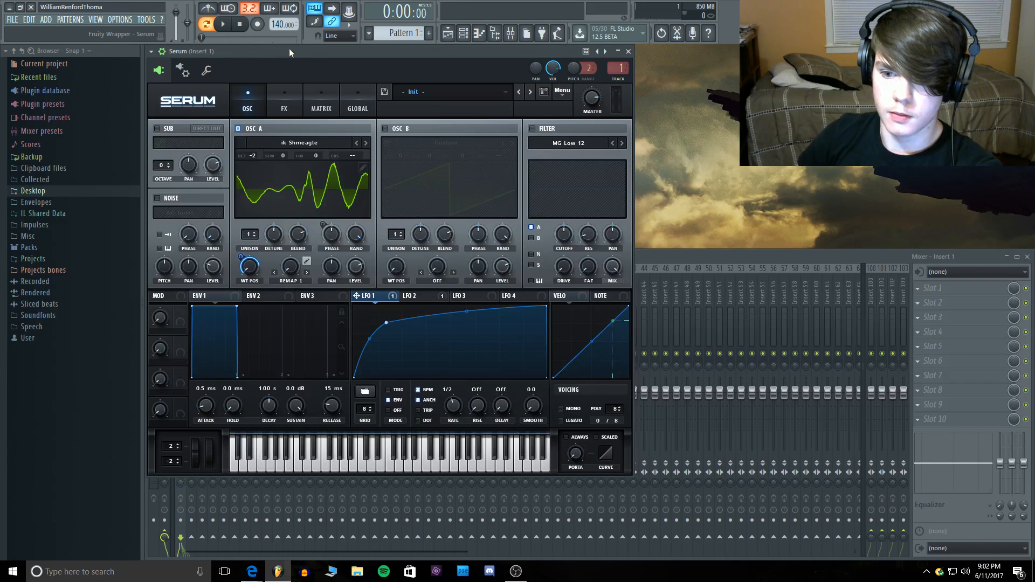
pyautogui.moveTo(293, 267); pyautogui.dragTo(287, 309)
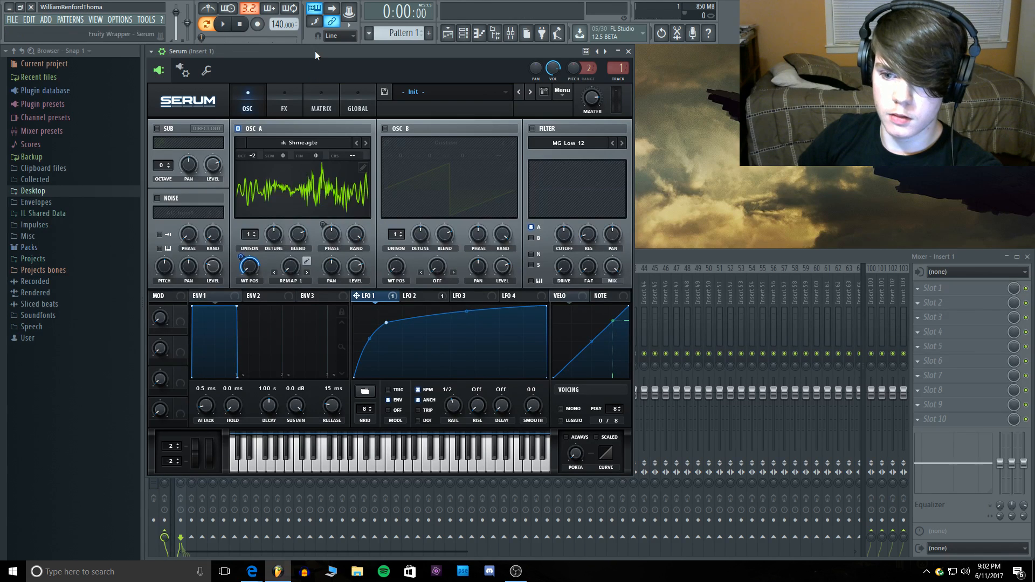
pyautogui.moveTo(290, 267)
pyautogui.mouseDown()
pyautogui.moveTo(301, 145)
pyautogui.moveTo(288, 299)
pyautogui.moveTo(294, 222)
pyautogui.moveTo(292, 248)
pyautogui.mouseUp()
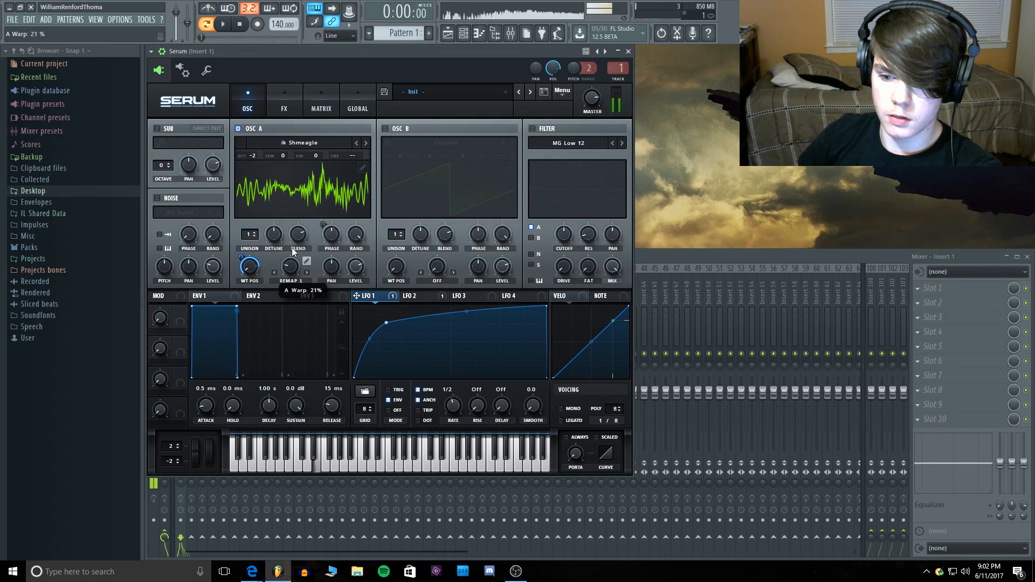
# Step: Reshape the remap curve by removing its first point, moving the first peak later and higher with a concave rise, and audition the warp
pyautogui.click(307, 261)
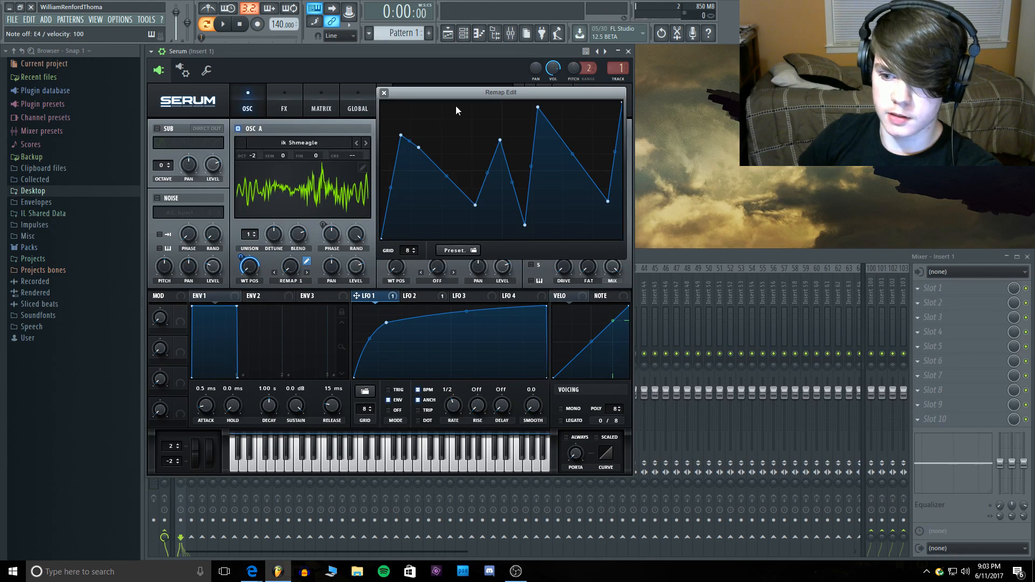
pyautogui.doubleClick(401, 135)
pyautogui.moveTo(419, 147); pyautogui.dragTo(466, 111)
pyautogui.moveTo(422, 176); pyautogui.dragTo(424, 194)
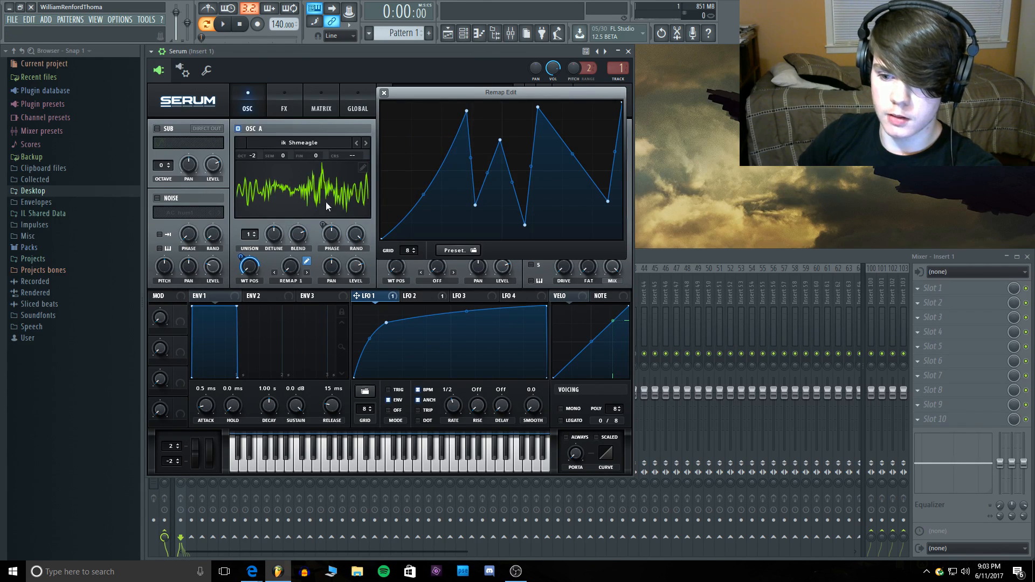
pyautogui.moveTo(287, 267)
pyautogui.mouseDown()
pyautogui.moveTo(291, 239)
pyautogui.moveTo(286, 284)
pyautogui.mouseUp()
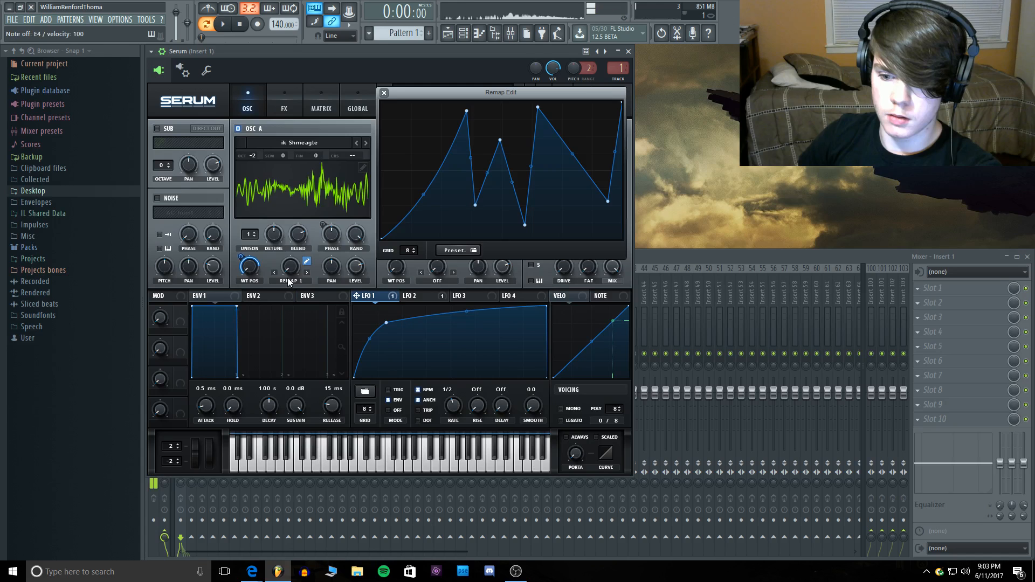
# Step: Try the Asym - warp mode on oscillator A, auditioning it while reducing the warp amount to 0%
pyautogui.click(288, 281)
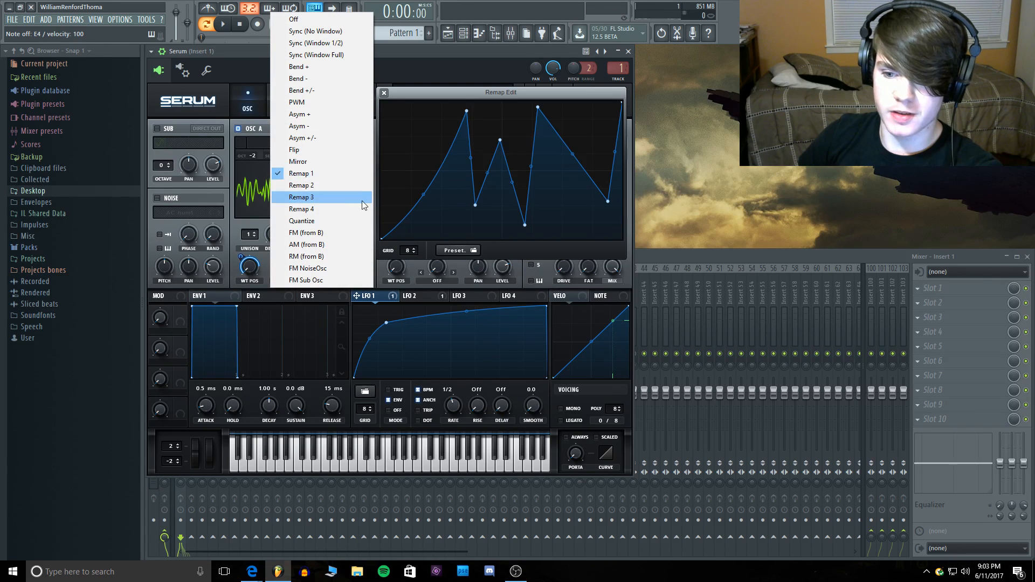
pyautogui.click(332, 125)
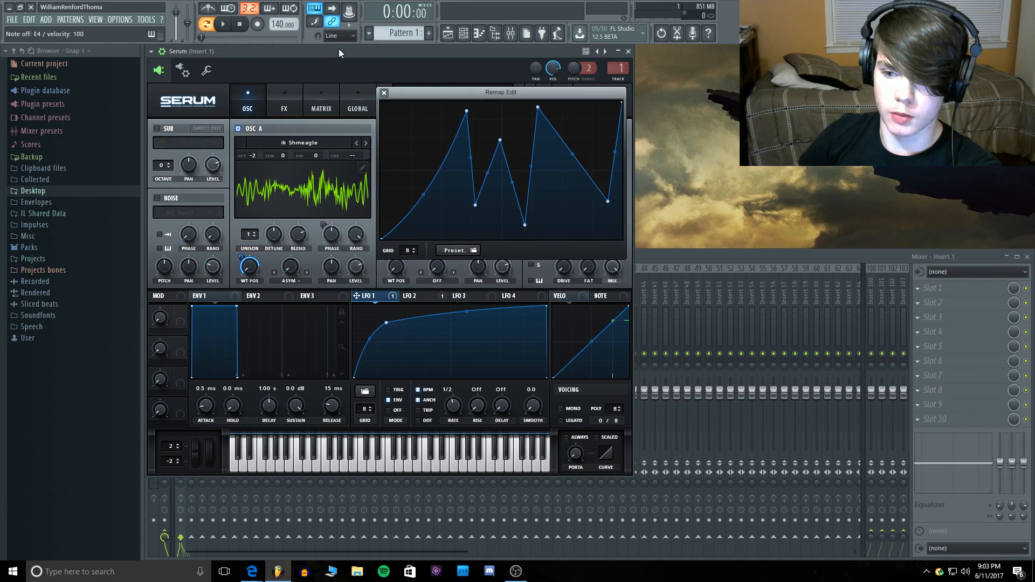
pyautogui.press('c')
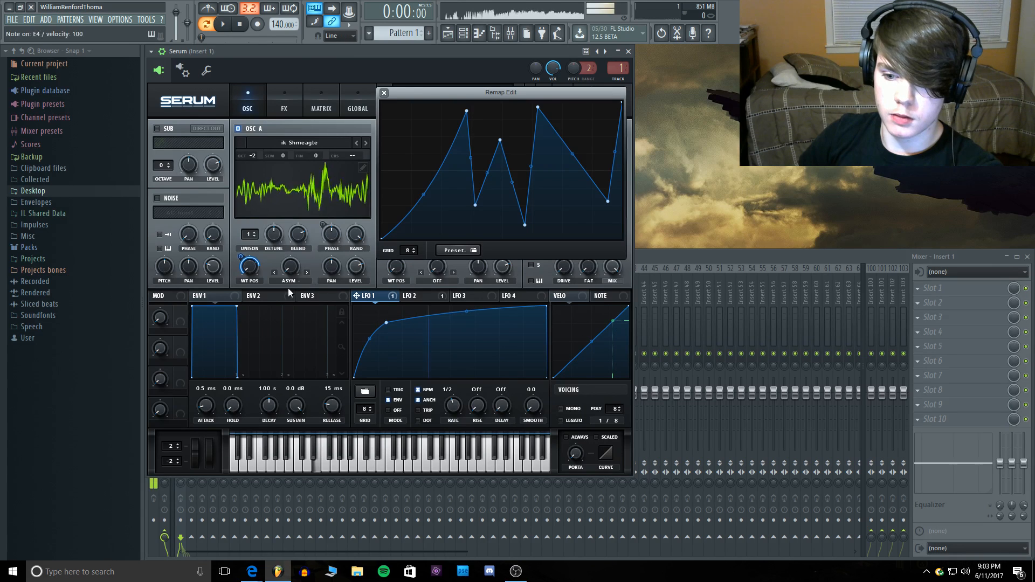
pyautogui.moveTo(289, 267); pyautogui.dragTo(286, 319)
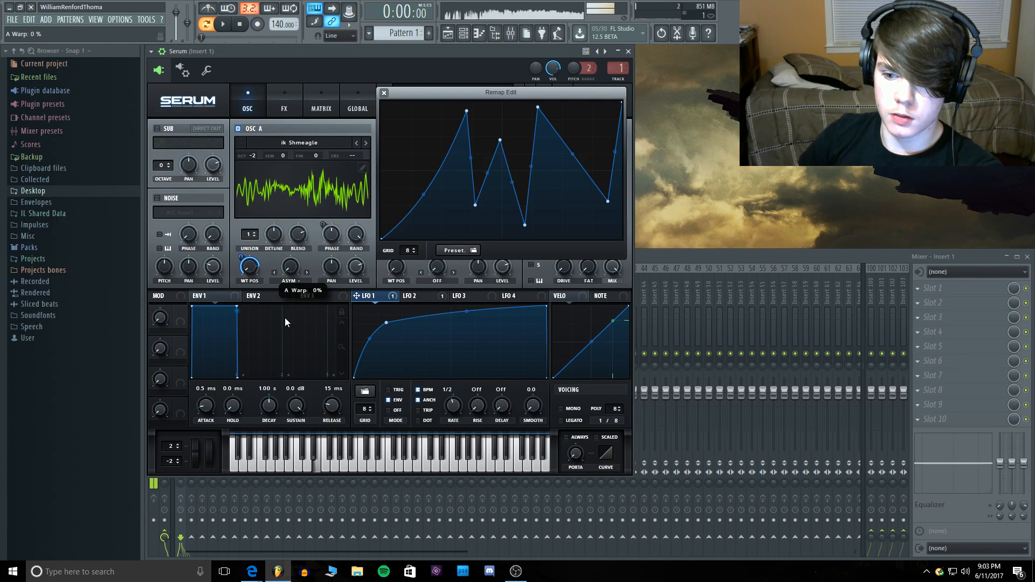
# Step: Change oscillator A's warp mode to Quantize and adjust its warp amount to a moderate level while auditioning
pyautogui.click(291, 282)
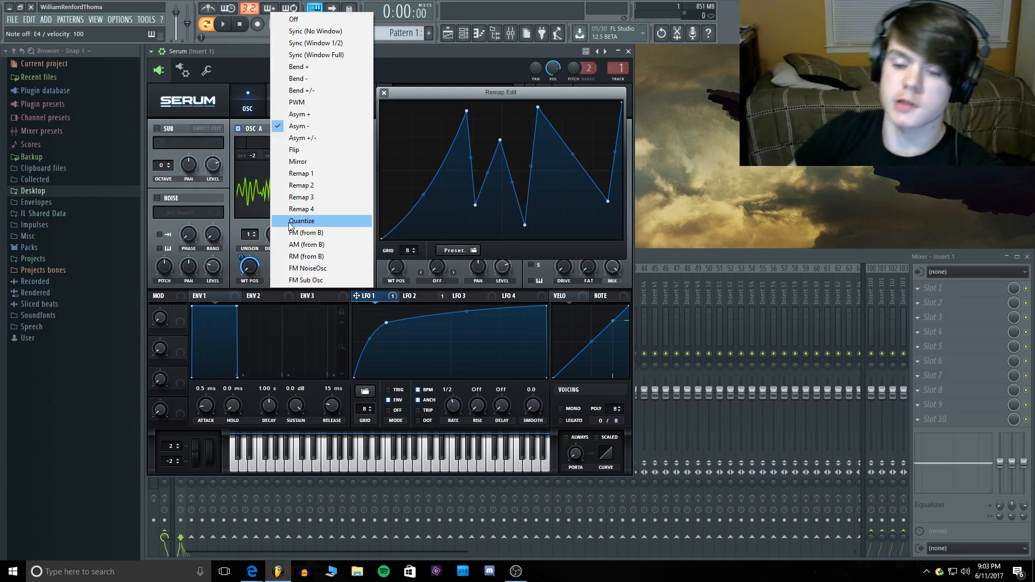
pyautogui.click(325, 222)
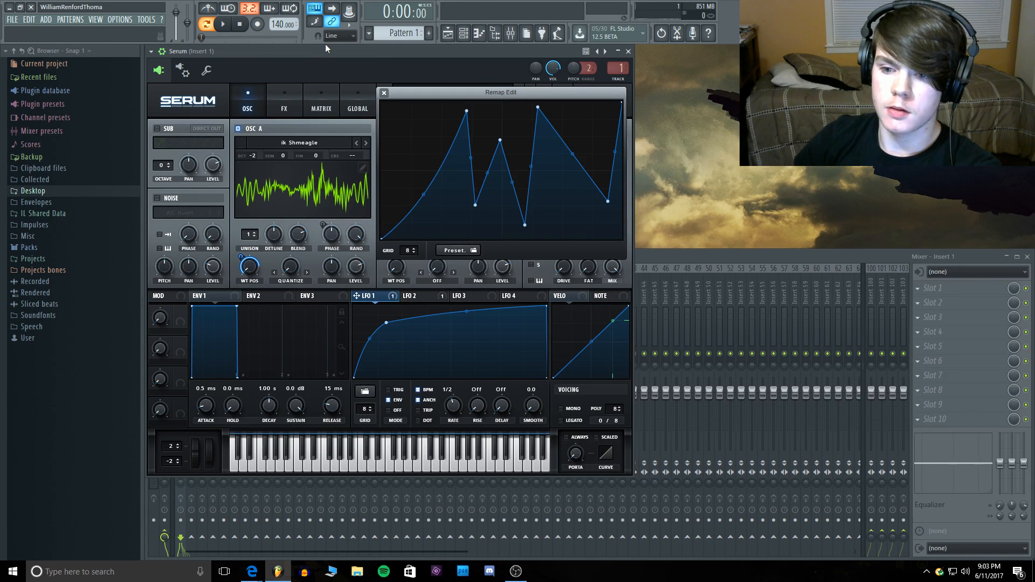
pyautogui.moveTo(289, 266); pyautogui.dragTo(290, 241)
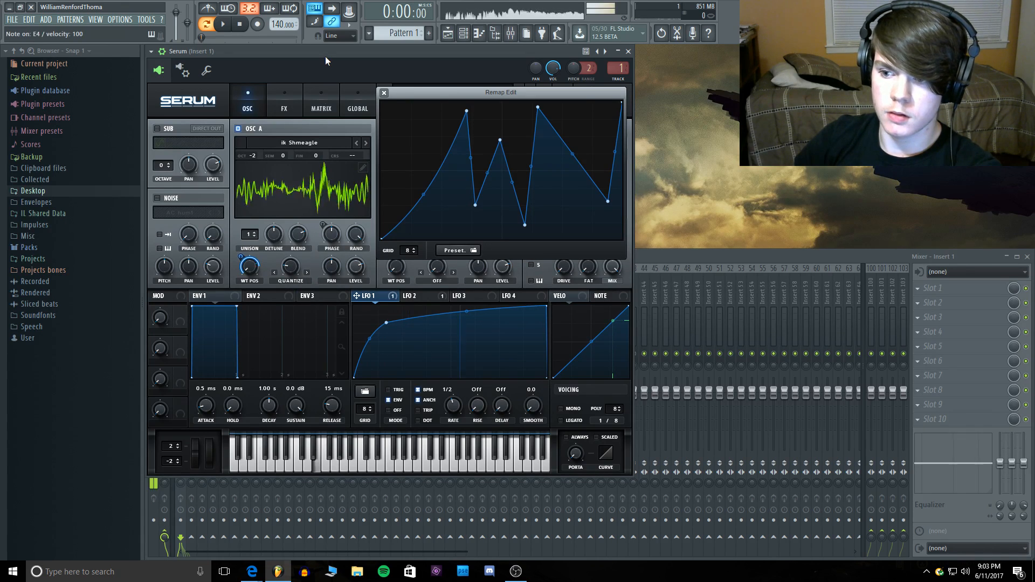
pyautogui.moveTo(290, 267); pyautogui.dragTo(293, 238)
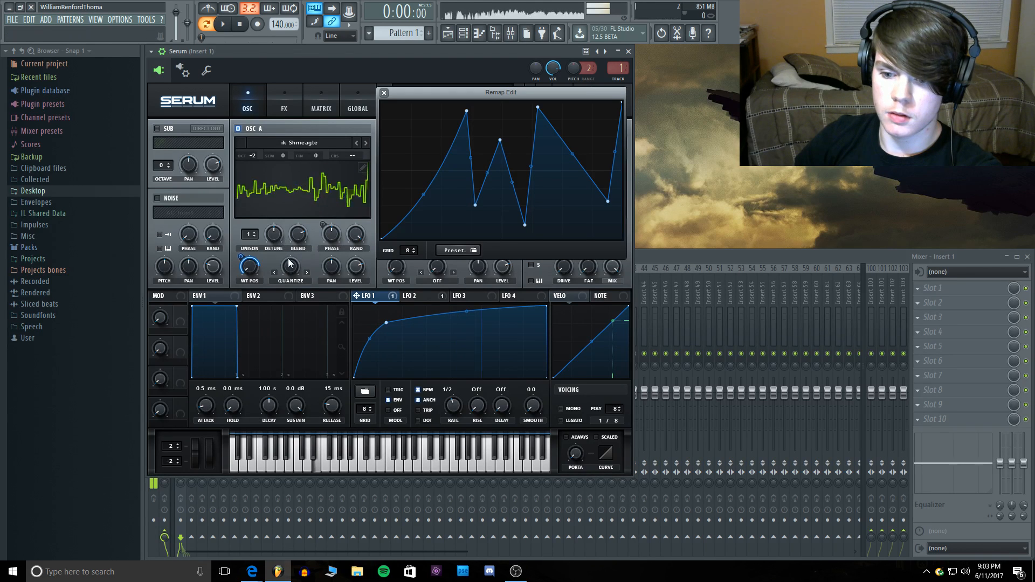
pyautogui.moveTo(290, 268); pyautogui.dragTo(290, 275)
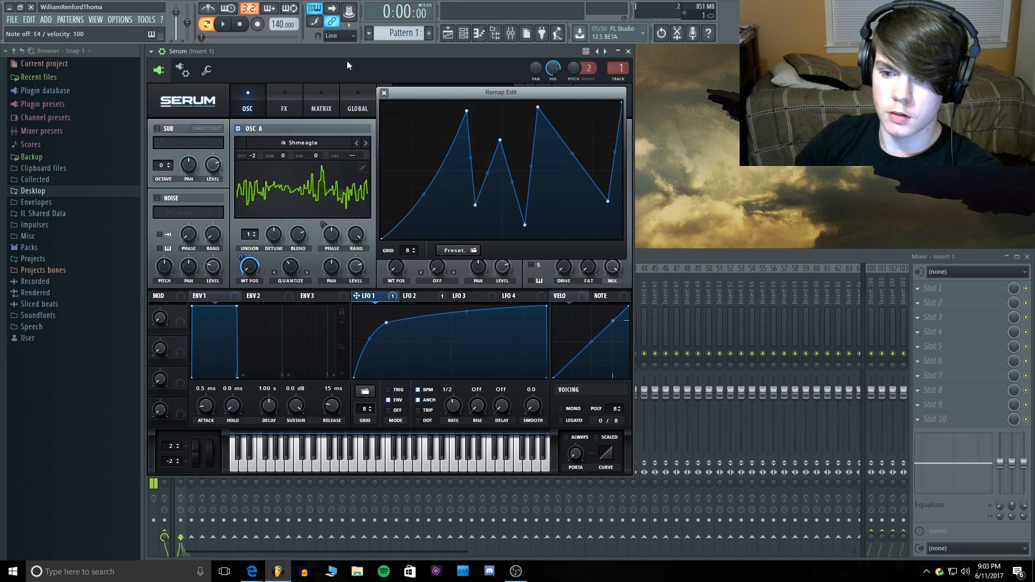
# Step: Fine-tune oscillator A's Quantize warp amount, close the remap editor, and audition the sound
pyautogui.moveTo(291, 267); pyautogui.dragTo(292, 277)
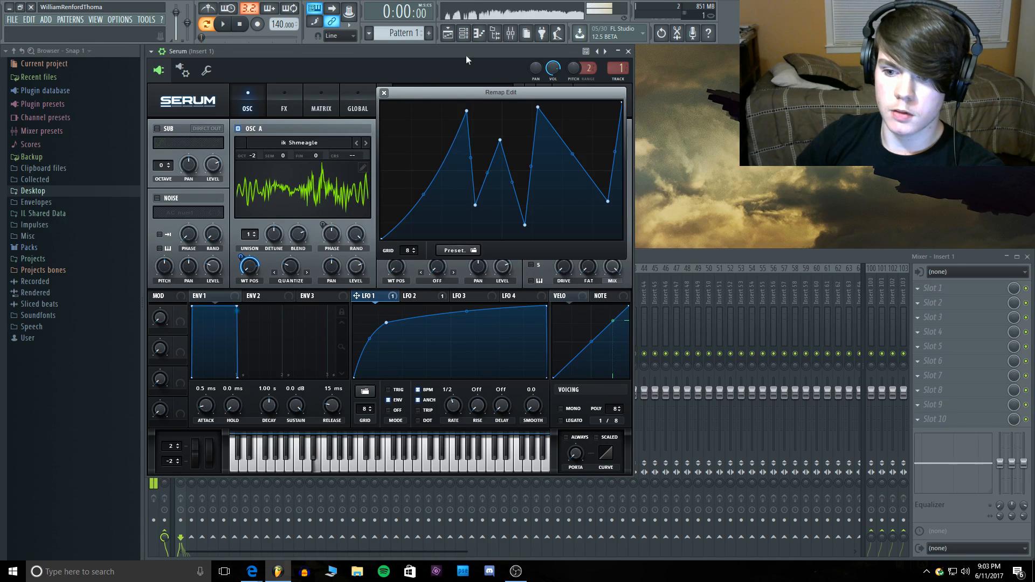
pyautogui.click(384, 92)
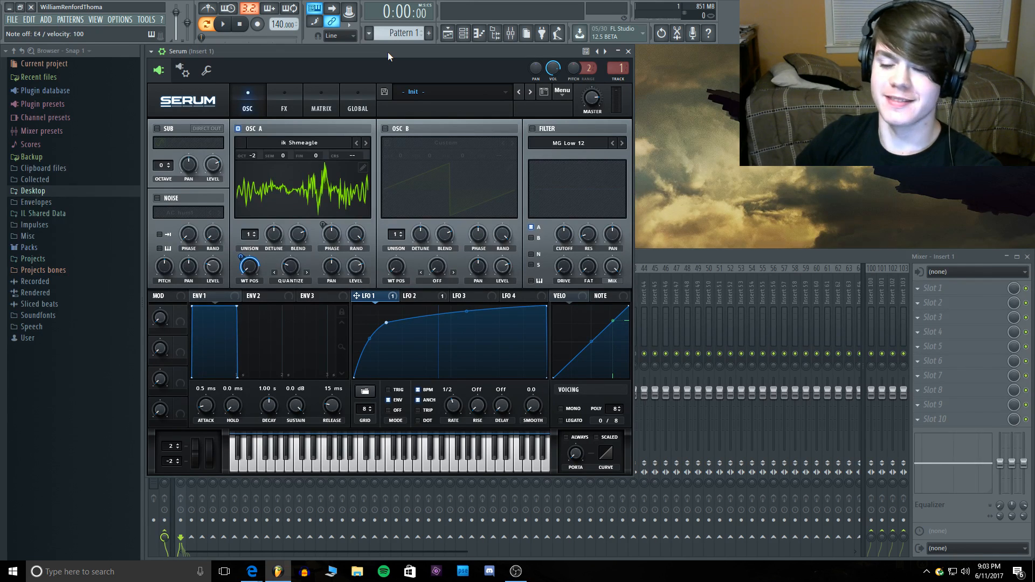
pyautogui.press('c')
pyautogui.moveTo(295, 264); pyautogui.dragTo(297, 267)
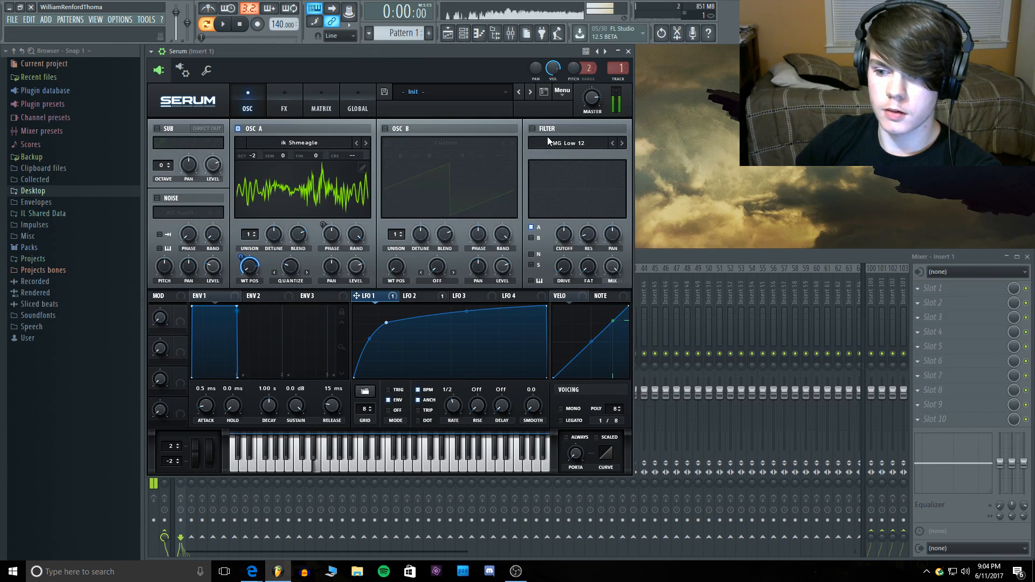
# Step: Enable the filter on oscillator A and set its type to BP 12
pyautogui.click(533, 128)
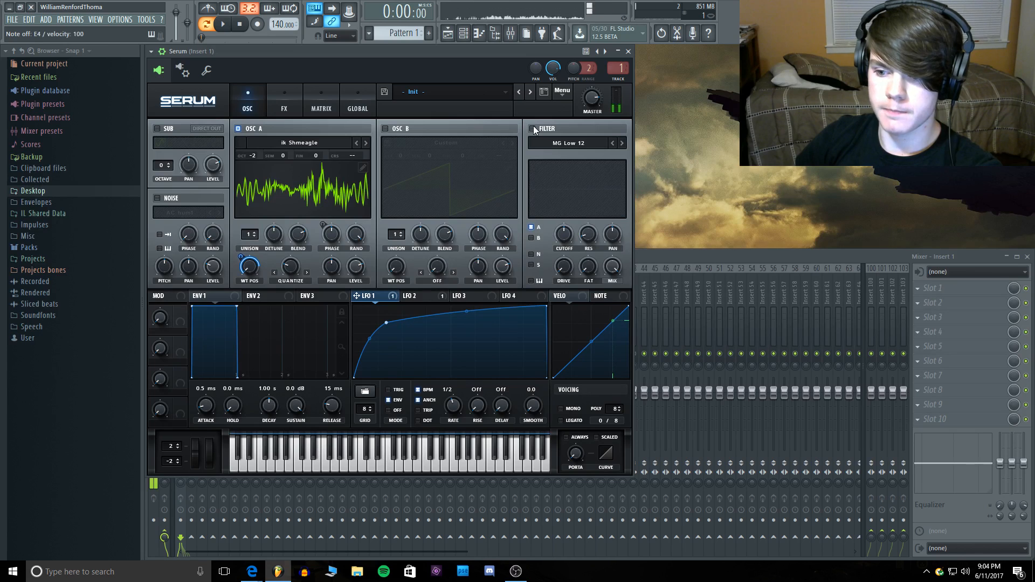
pyautogui.click(571, 143)
pyautogui.moveTo(577, 183)
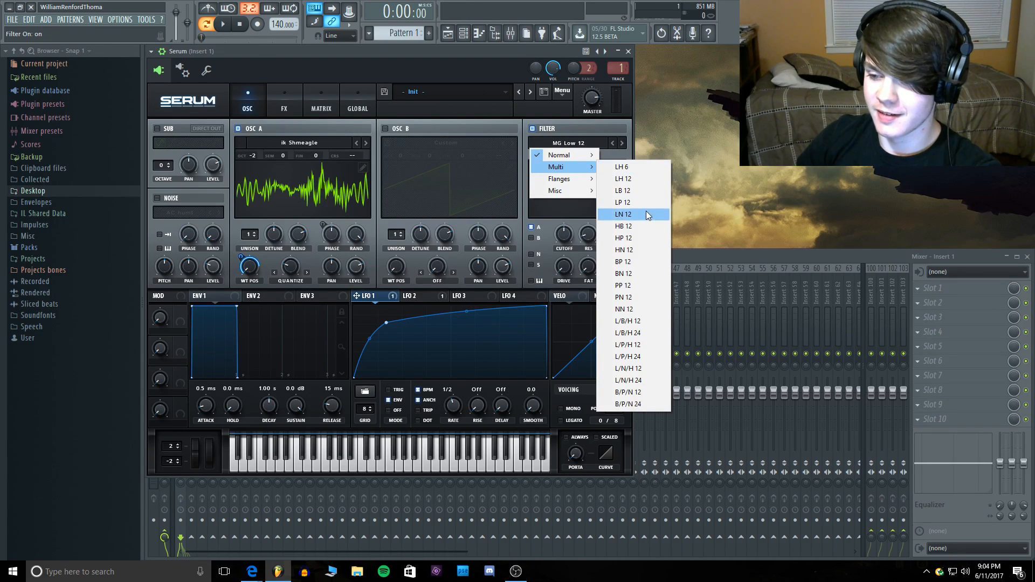
pyautogui.click(642, 261)
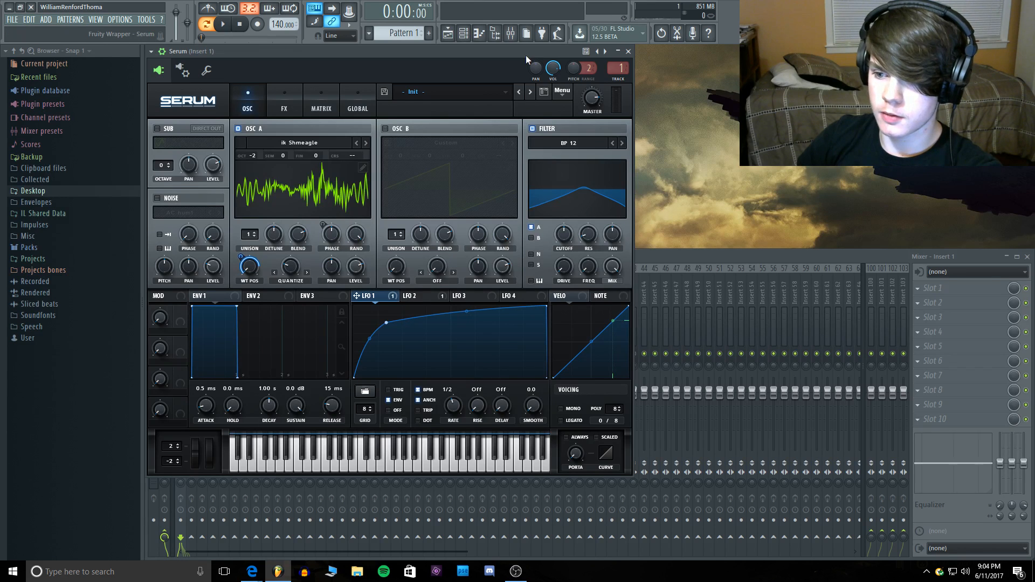
# Step: Modulate the filter cutoff with LFO 1 and audition the sweep
pyautogui.press('c')
pyautogui.moveTo(565, 235)
pyautogui.mouseDown()
pyautogui.moveTo(565, 211)
pyautogui.moveTo(560, 234)
pyautogui.mouseUp()
pyautogui.moveTo(555, 224); pyautogui.dragTo(556, 220)
pyautogui.press('c')
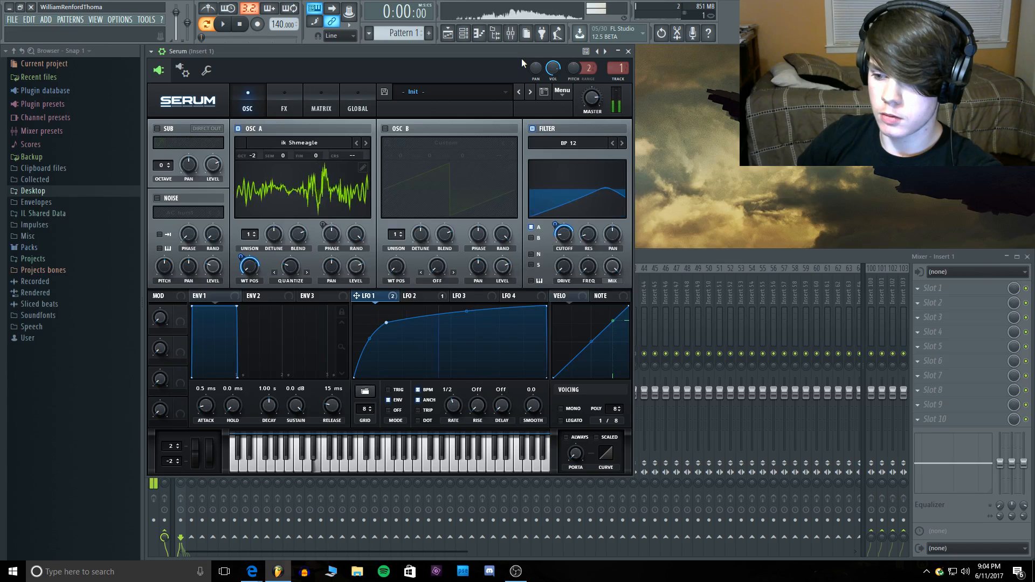
# Step: Change the filter type to Bandreject and remove the LFO 1 modulator from the cutoff
pyautogui.click(569, 143)
pyautogui.moveTo(573, 169)
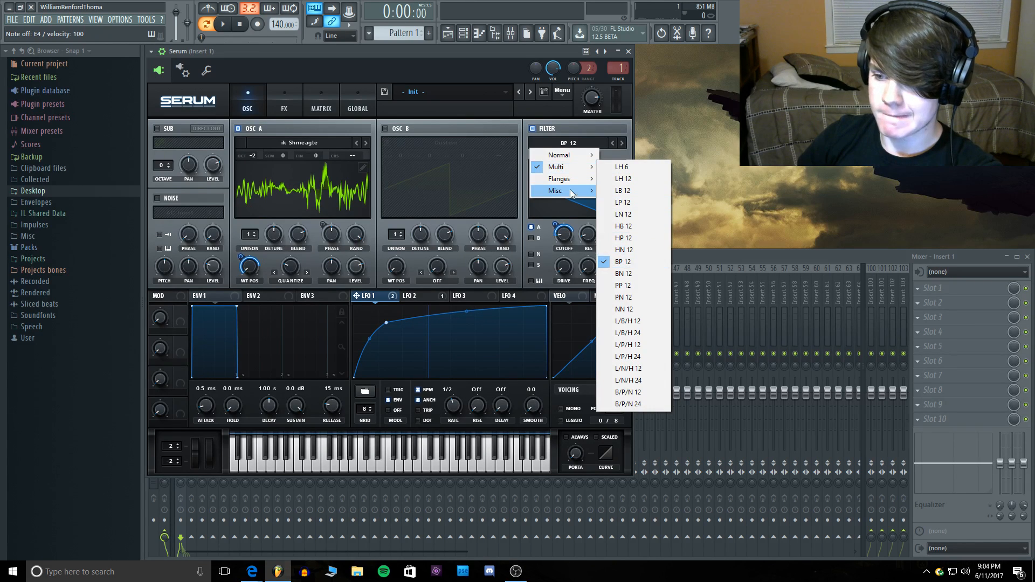
pyautogui.click(636, 404)
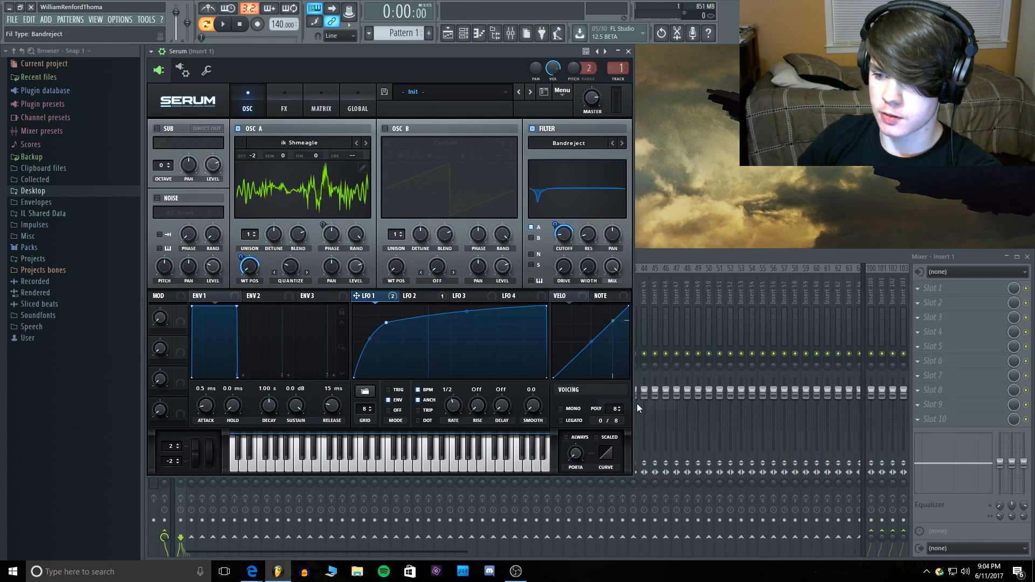
pyautogui.rightClick(561, 233)
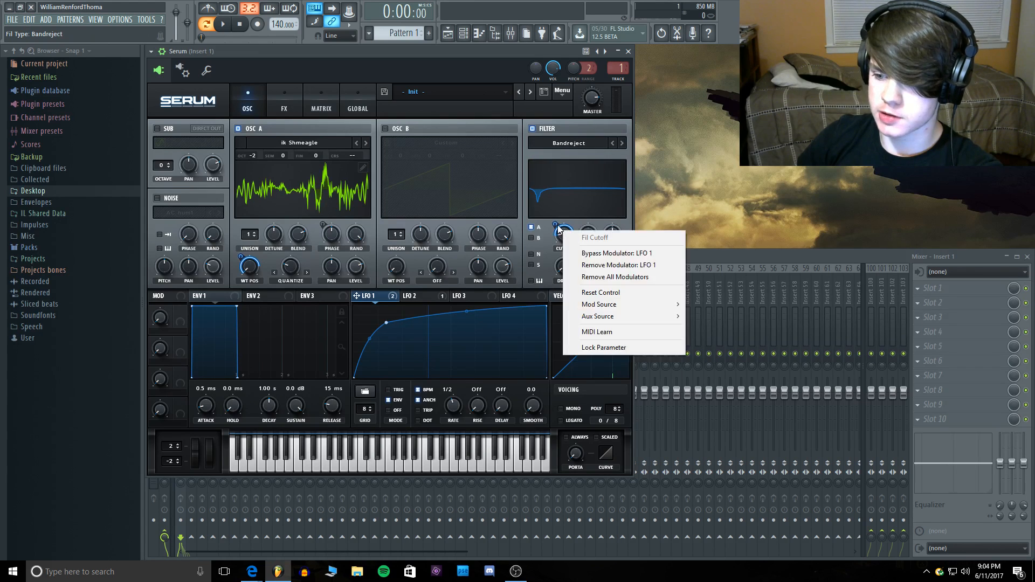
pyautogui.click(618, 265)
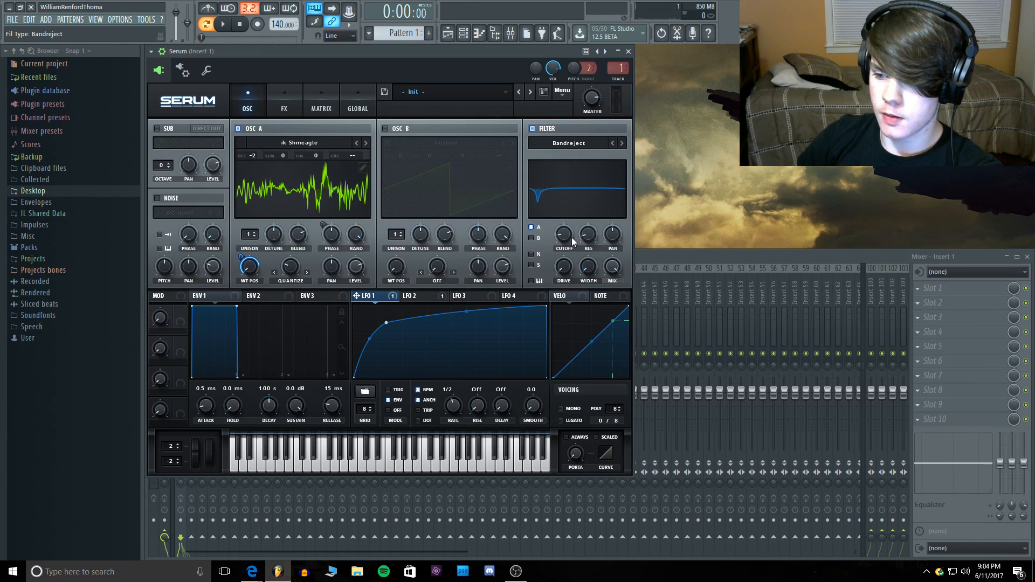
# Step: Raise the Bandreject filter's cutoff and modulate its width with LFO 1, adjusting the amount while auditioning
pyautogui.moveTo(574, 191)
pyautogui.mouseDown()
pyautogui.moveTo(590, 216)
pyautogui.moveTo(591, 188)
pyautogui.mouseUp()
pyautogui.moveTo(585, 269); pyautogui.dragTo(587, 235)
pyautogui.moveTo(407, 294); pyautogui.dragTo(574, 308)
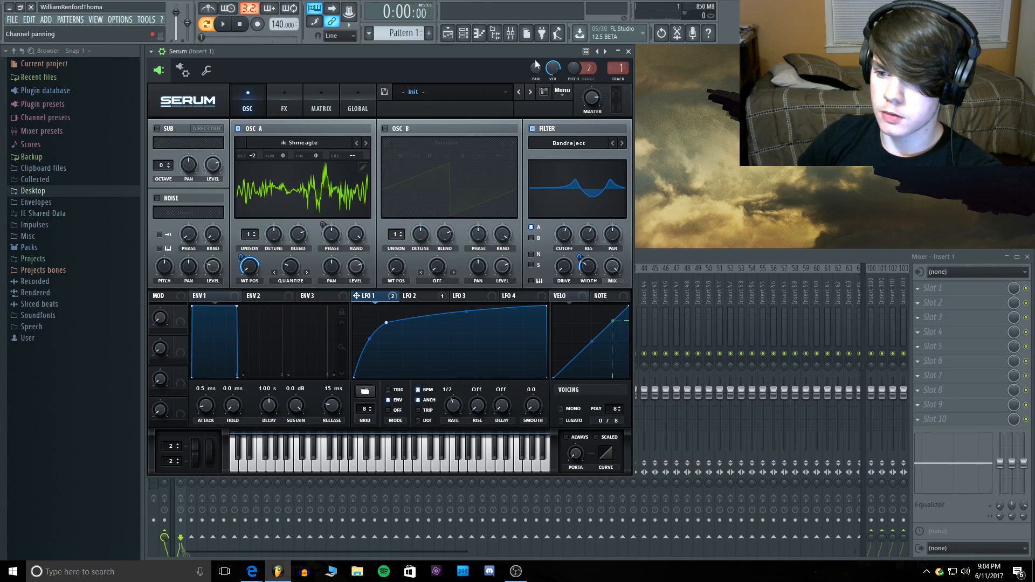
pyautogui.press('c')
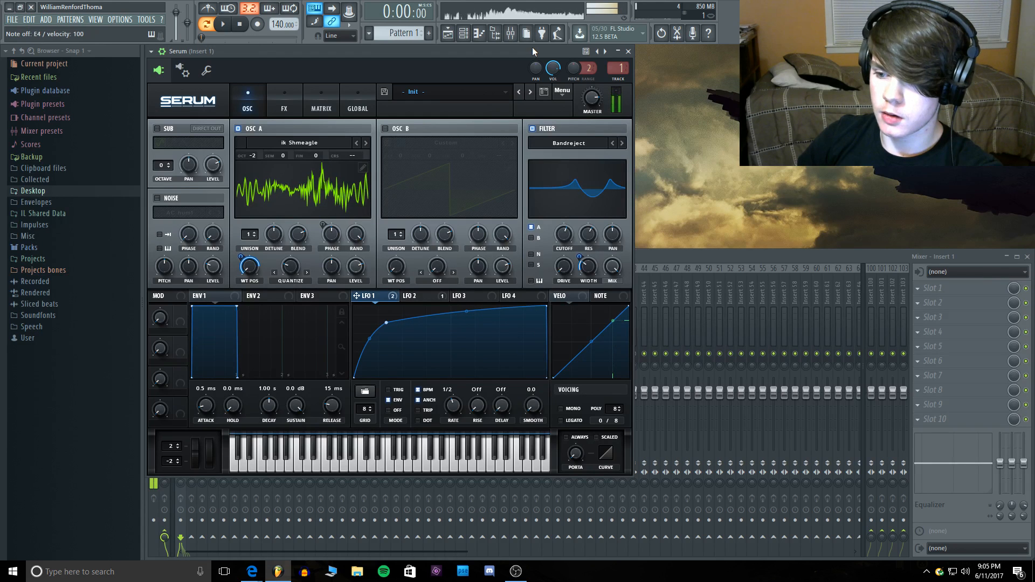
pyautogui.moveTo(576, 259); pyautogui.dragTo(577, 249)
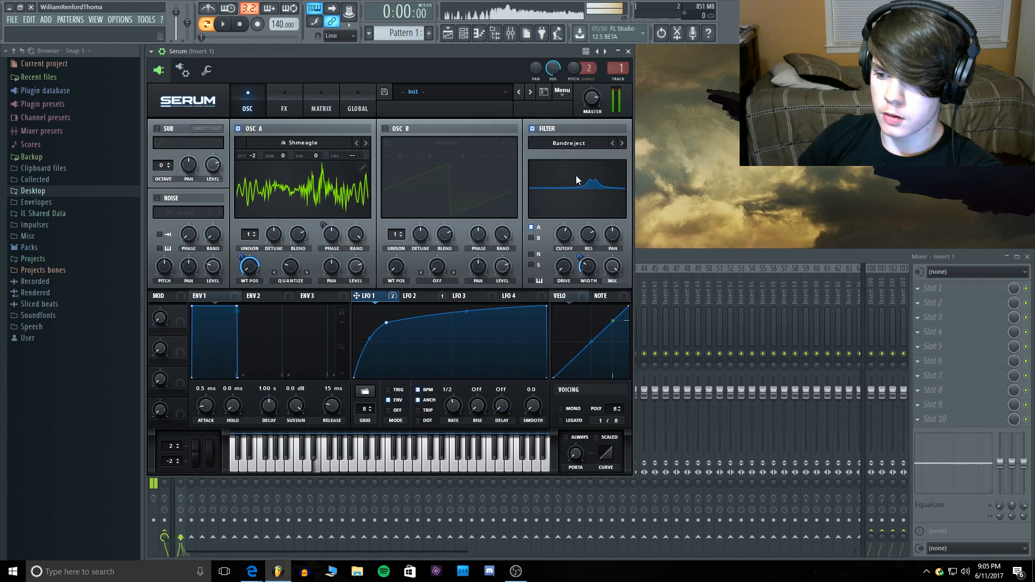
# Step: Modulate the filter mix with LFO 1 by a negative amount and audition the result
pyautogui.click(593, 97)
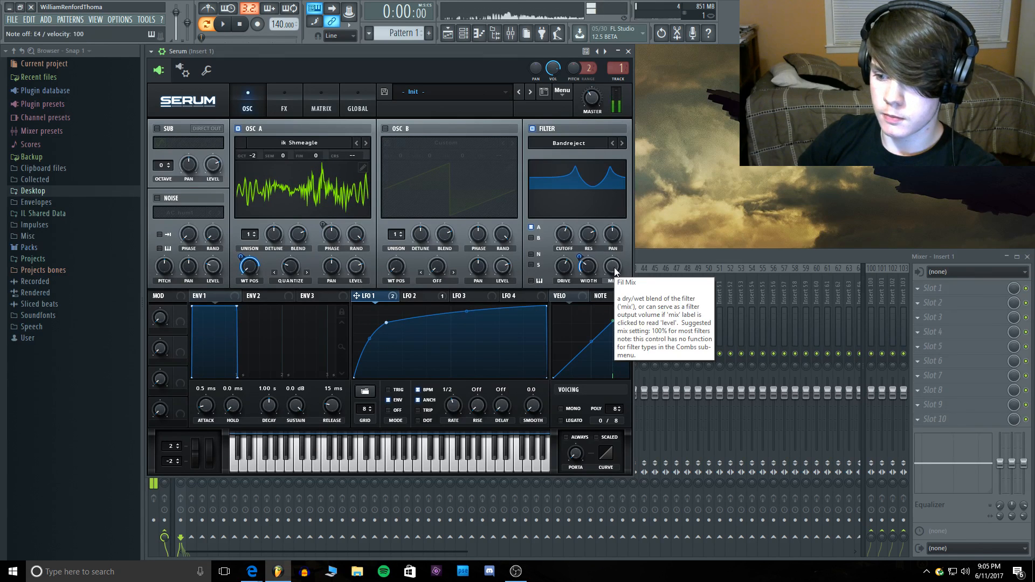
pyautogui.moveTo(611, 265); pyautogui.dragTo(605, 266)
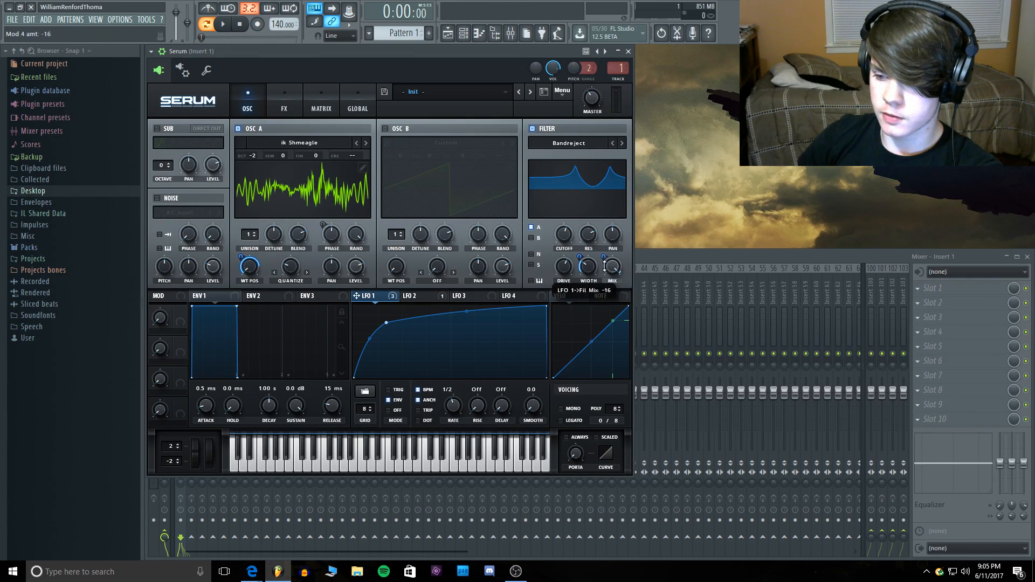
pyautogui.press('c')
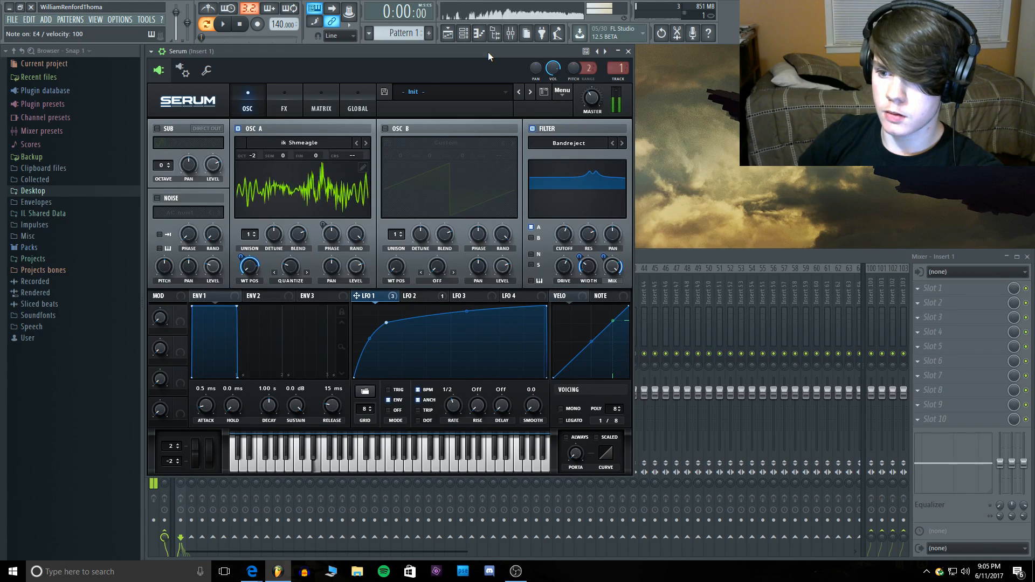
# Step: Enable the Compressor effect and move it to the start of the effects chain
pyautogui.click(294, 90)
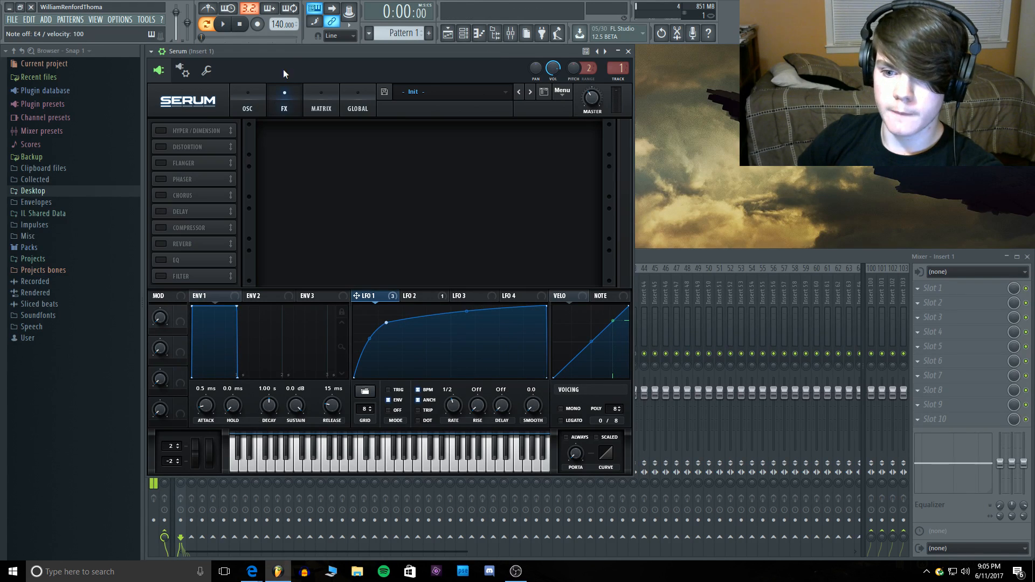
pyautogui.click(161, 229)
pyautogui.moveTo(186, 228); pyautogui.dragTo(209, 123)
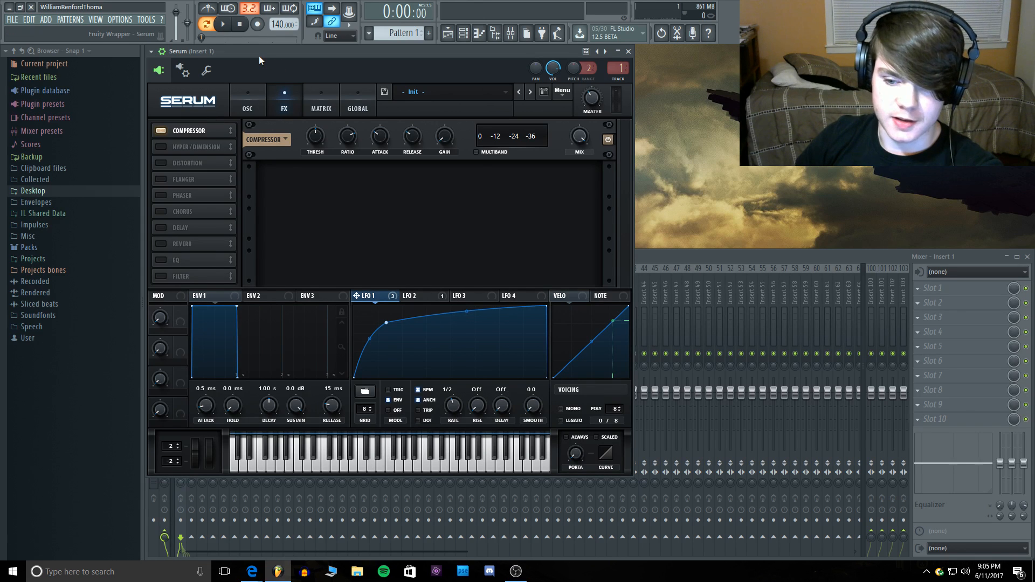
# Step: Turn on the compressor's multiband mode, set its threshold to about -15.0 dB, and audition with the master volume at 42%
pyautogui.click(476, 152)
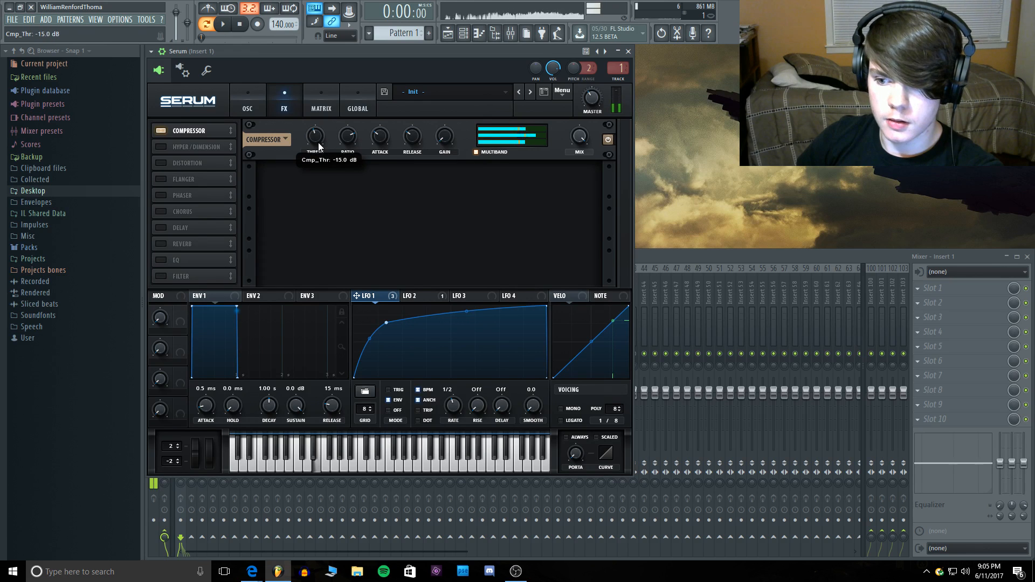
pyautogui.press('c')
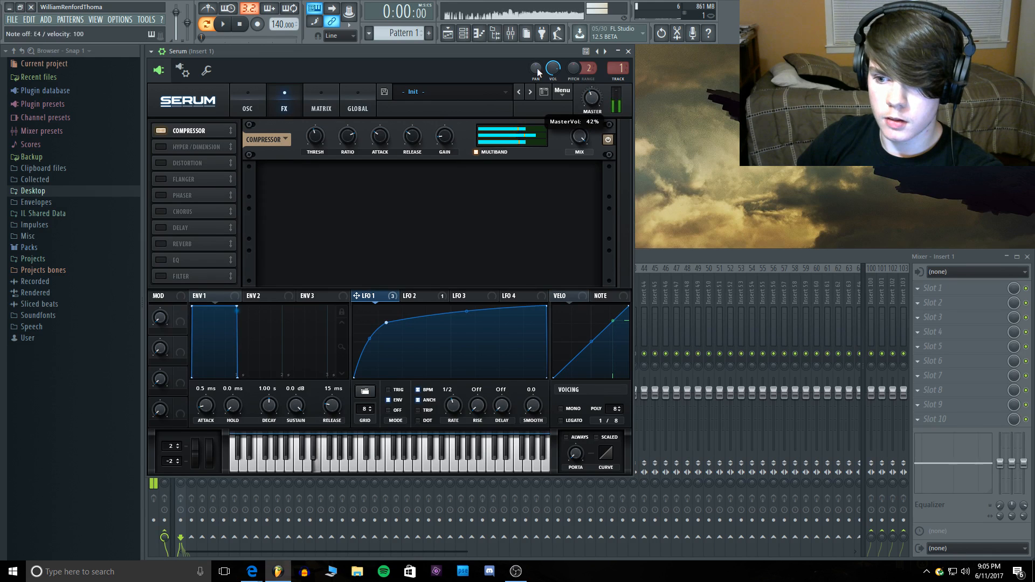
pyautogui.press('c')
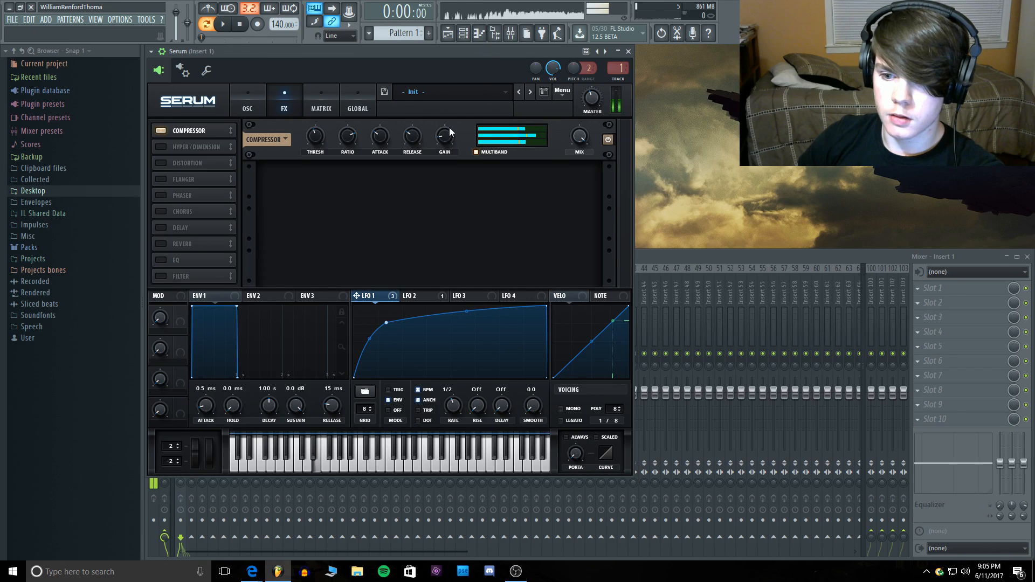
# Step: Check the oscillator settings, and set the multiband compressor's mid band amount to 108%
pyautogui.click(248, 96)
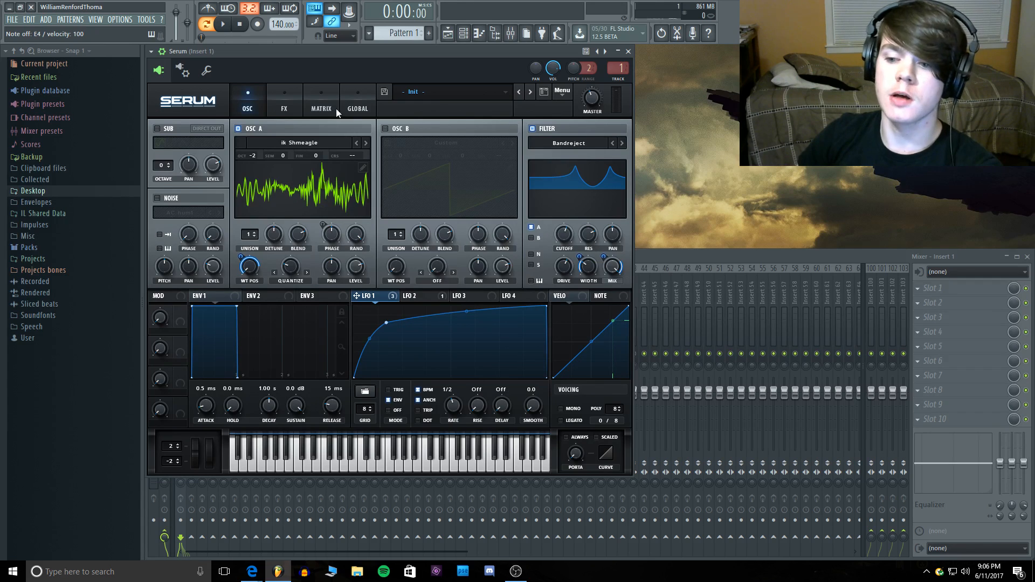
pyautogui.click(284, 97)
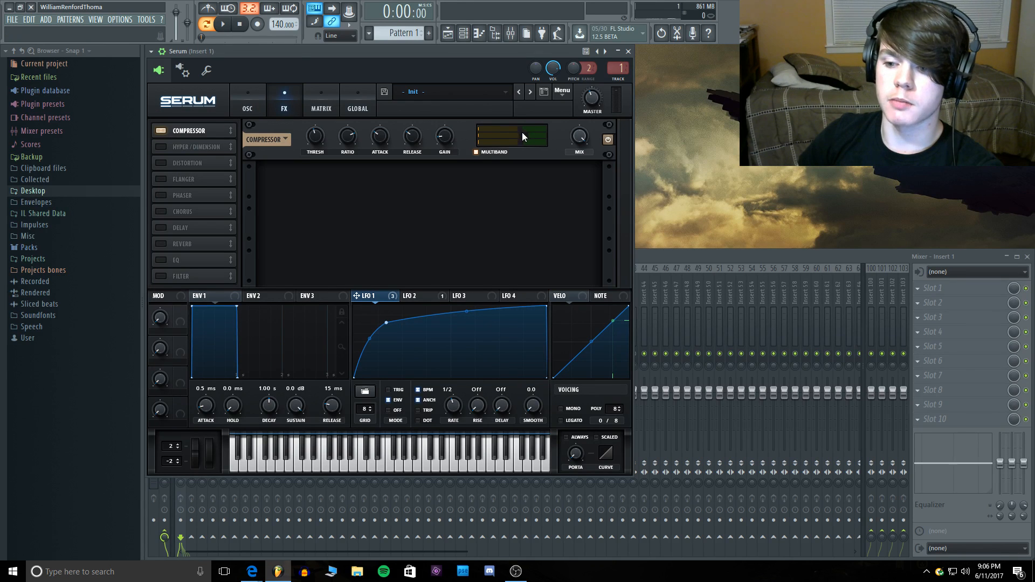
pyautogui.moveTo(517, 137); pyautogui.dragTo(518, 137)
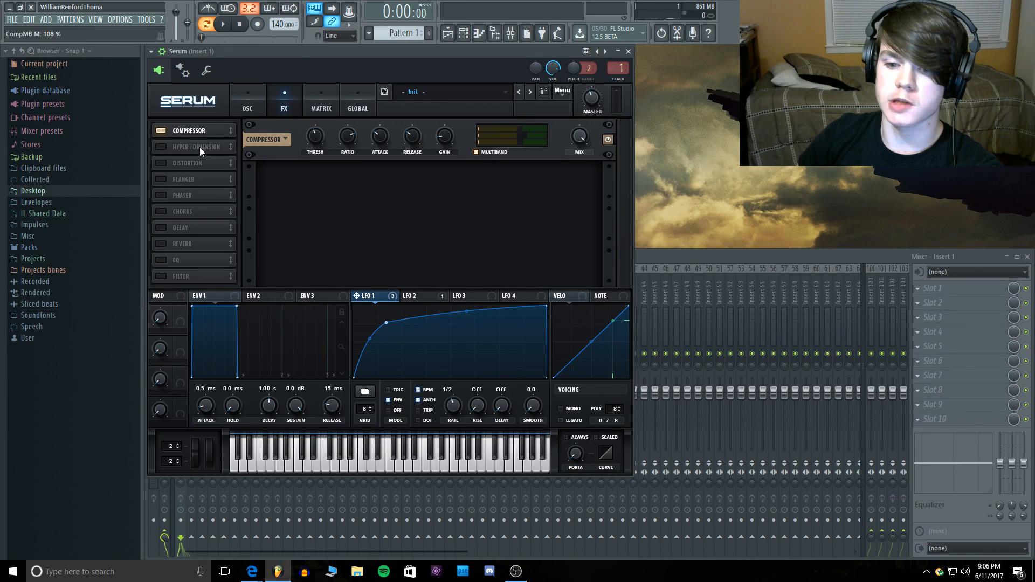
# Step: Switch the compressor off and back on, and audition the compressed sound
pyautogui.click(166, 132)
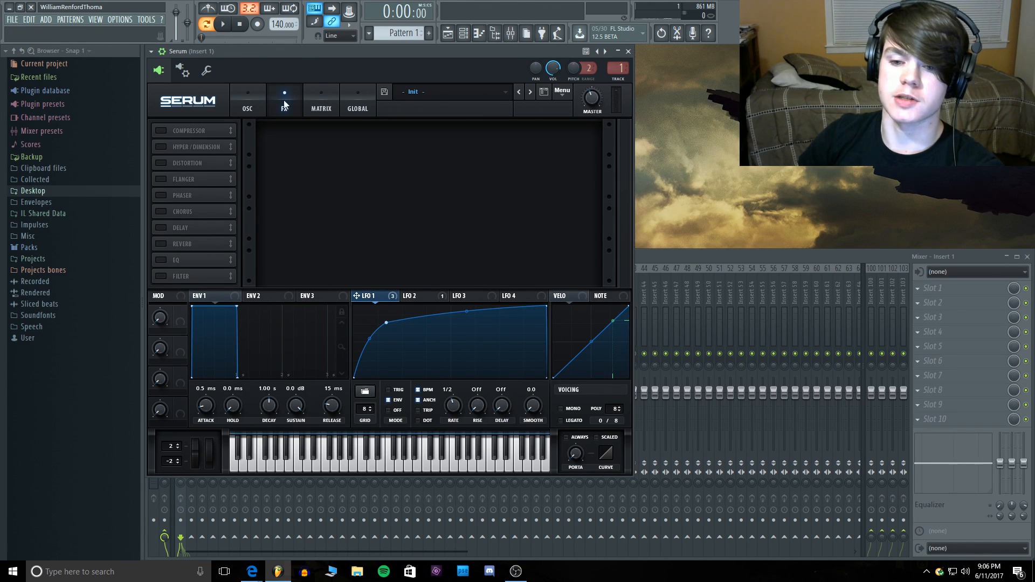
pyautogui.click(161, 131)
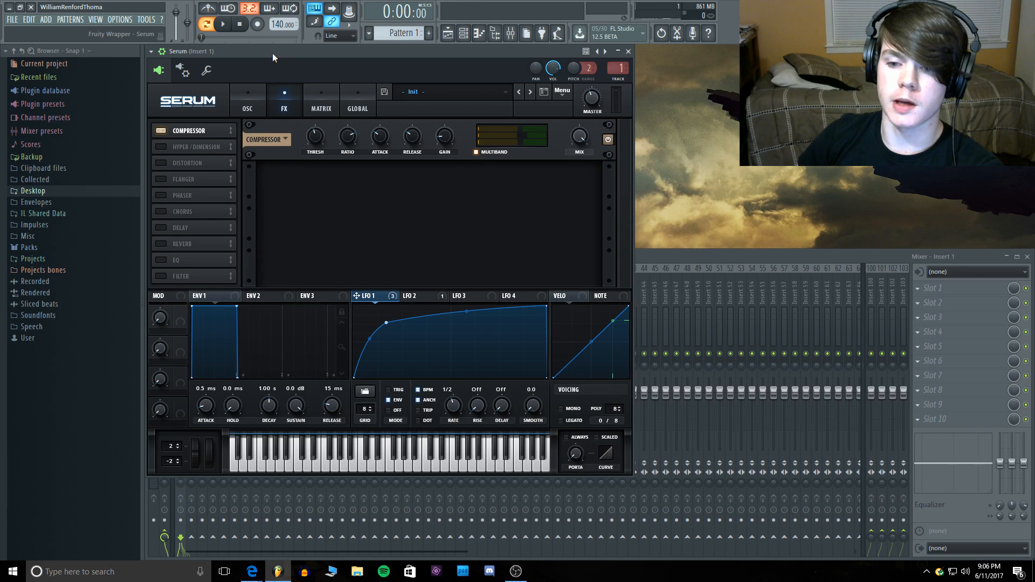
pyautogui.press('c')
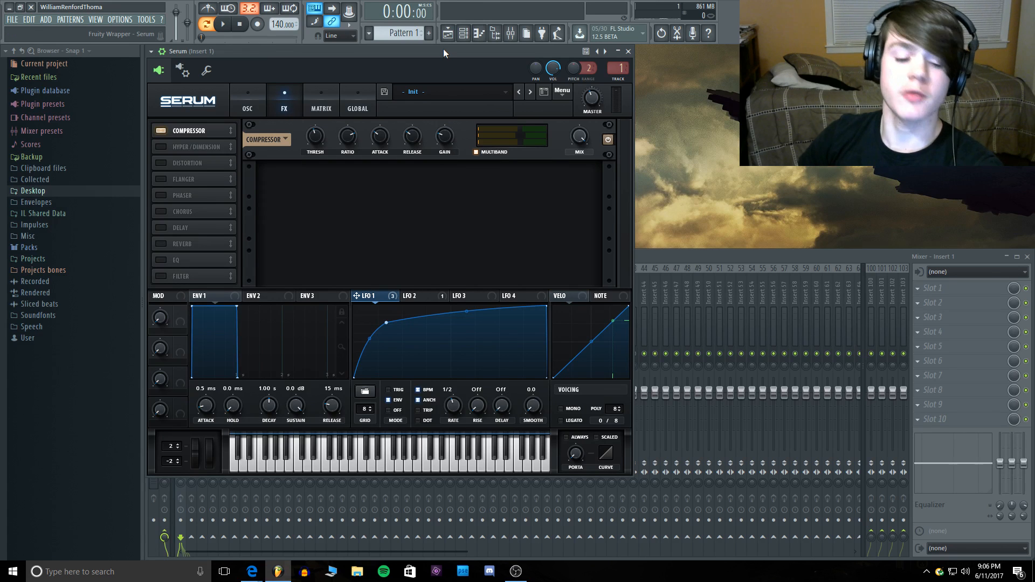
pyautogui.press('c')
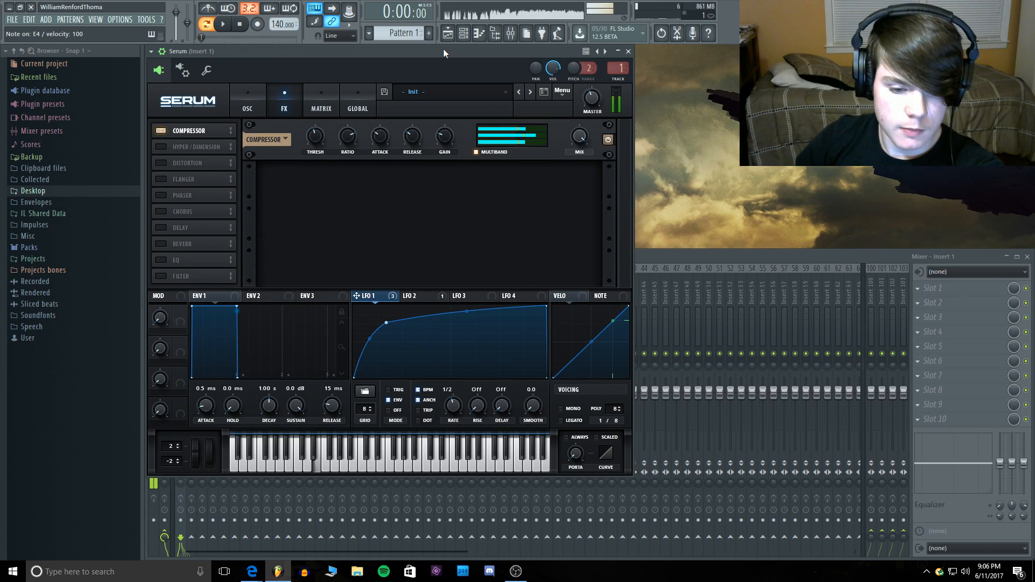
# Step: Enable the Hyper/Dimension effect and adjust its mix amounts while auditioning
pyautogui.click(168, 146)
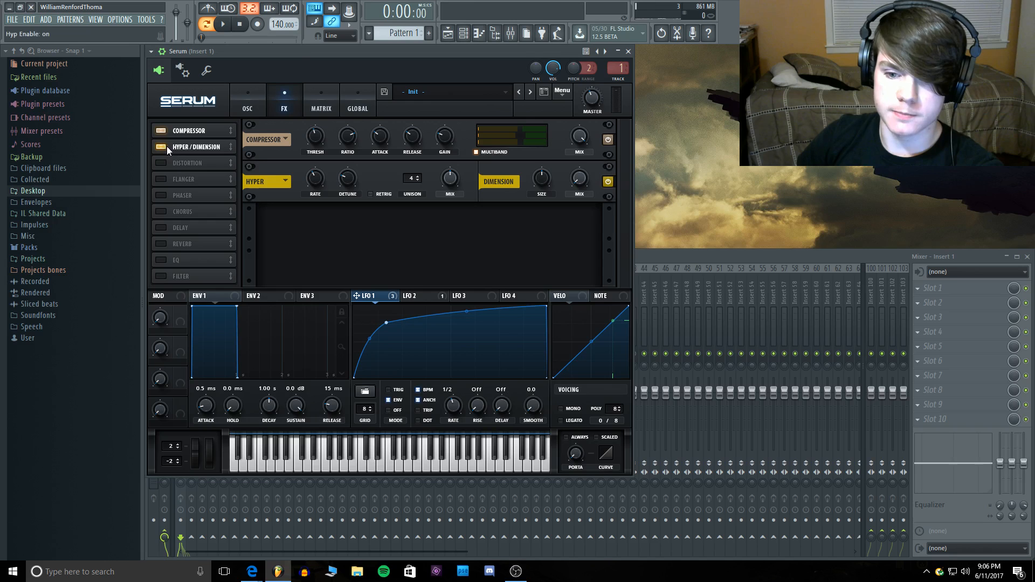
pyautogui.press('c')
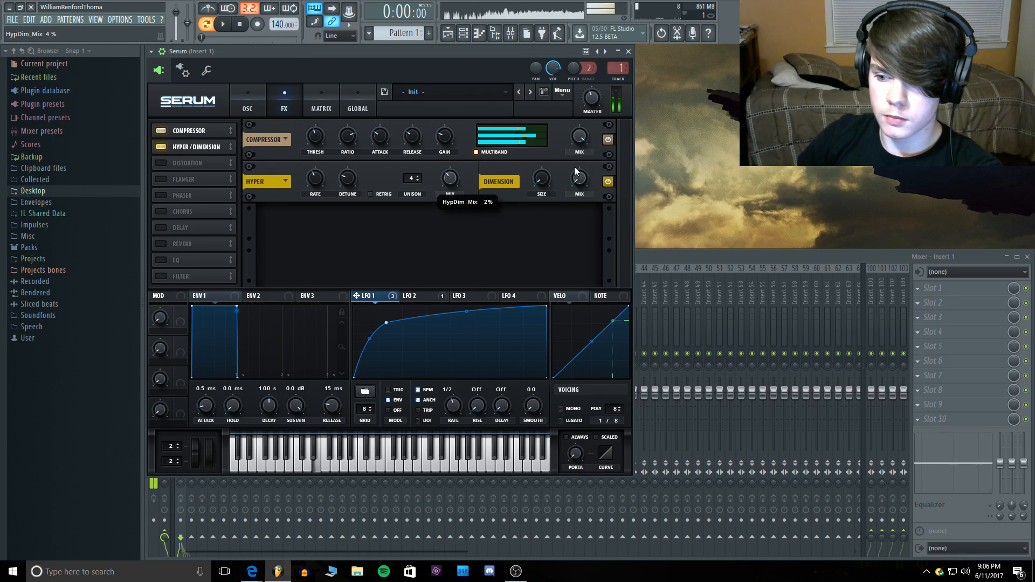
pyautogui.press('c')
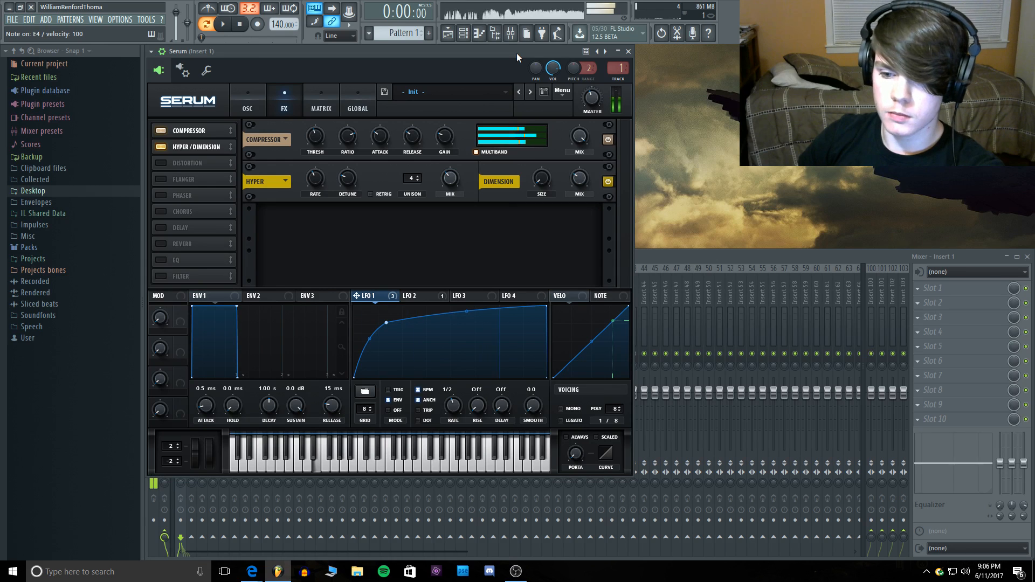
# Step: Enable Tube distortion, place it between the Compressor and Hyper/Dimension, and set its drive to 32% while auditioning
pyautogui.click(166, 163)
pyautogui.moveTo(166, 162); pyautogui.dragTo(190, 137)
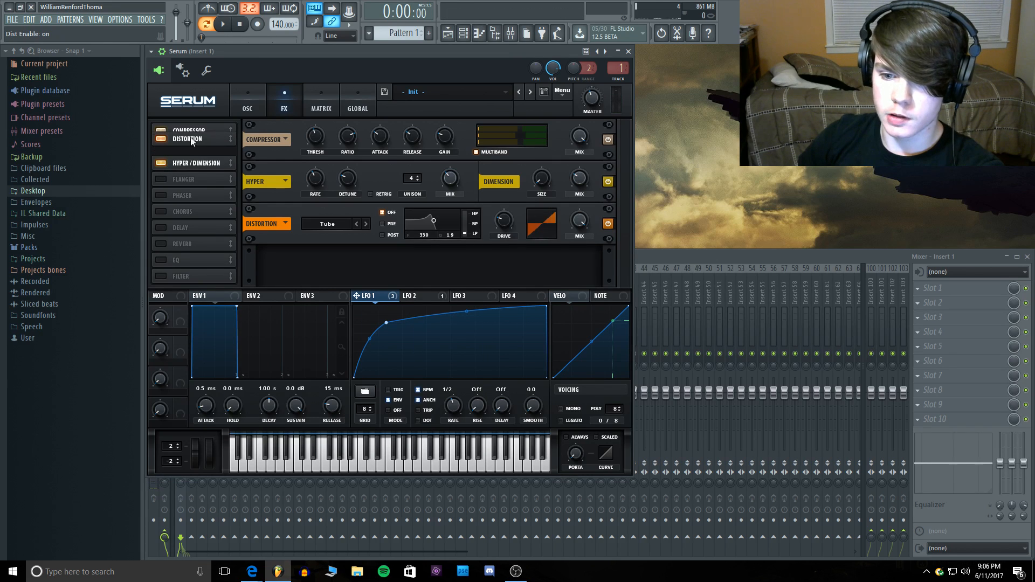
pyautogui.press('c')
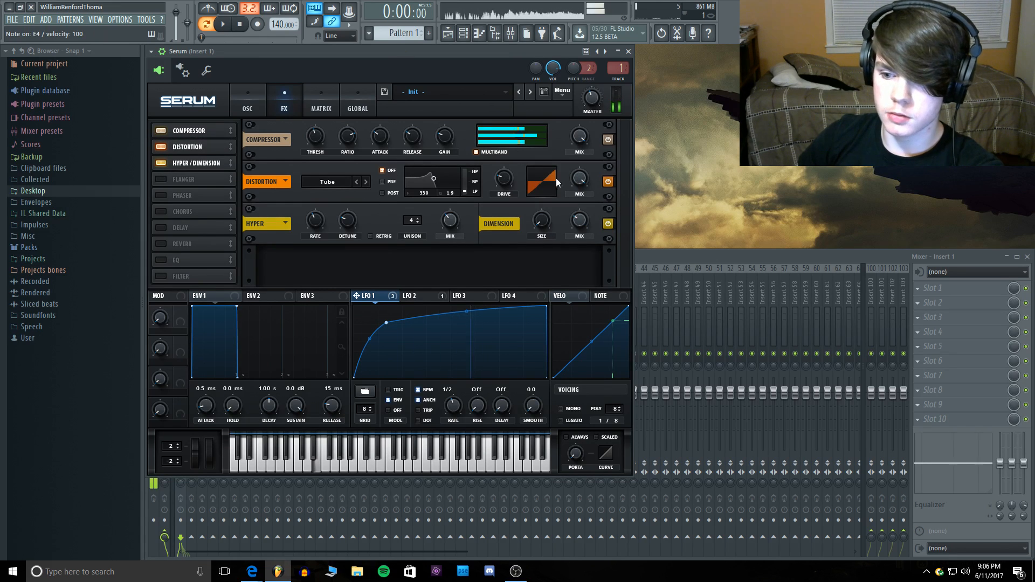
pyautogui.moveTo(504, 178); pyautogui.dragTo(502, 141)
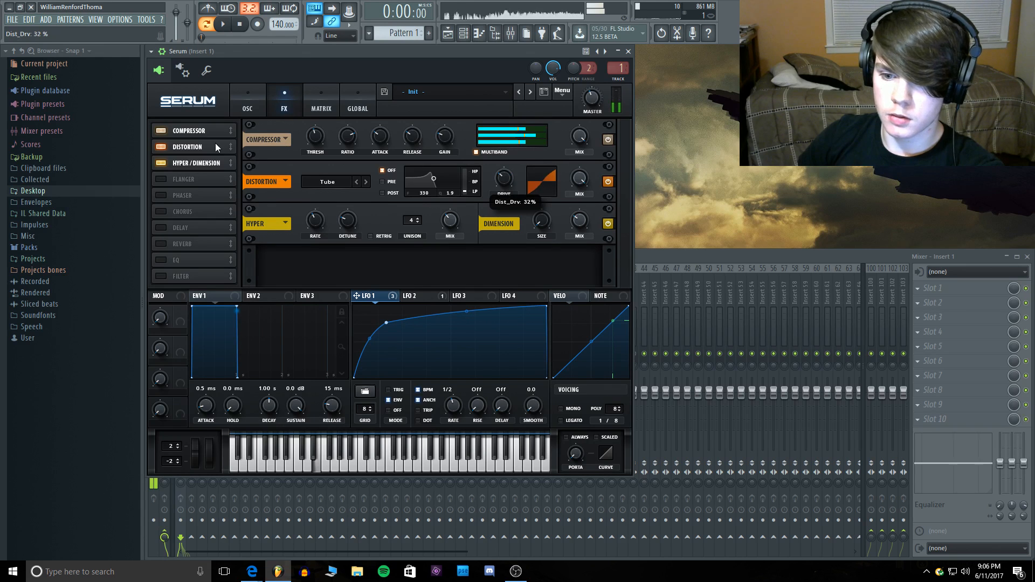
# Step: Move the distortion ahead of the compressor, try the SoftClip and HardClip modes with different drive amounts, and compare with distortion bypassed
pyautogui.moveTo(215, 144); pyautogui.dragTo(212, 130)
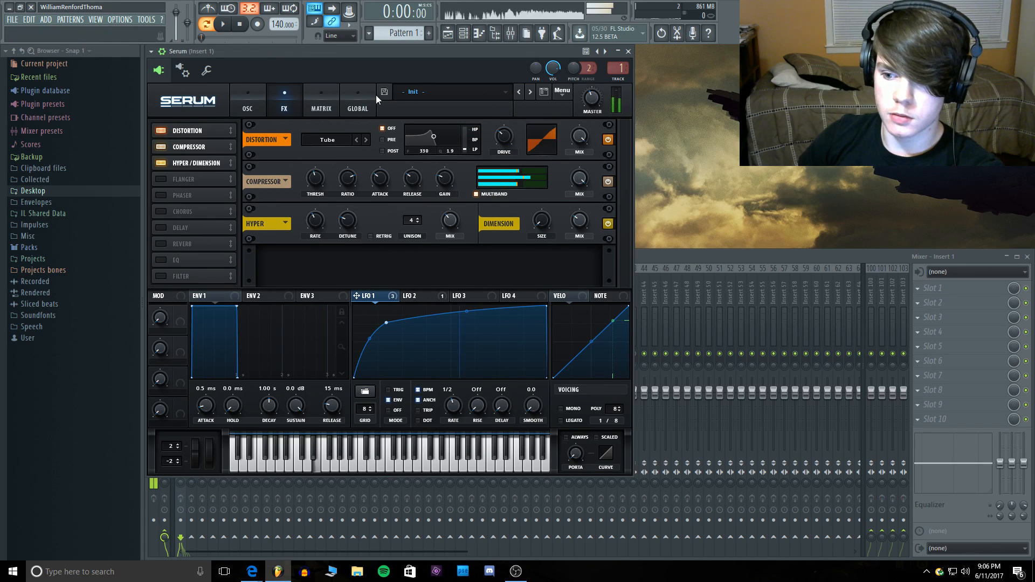
pyautogui.moveTo(508, 138); pyautogui.dragTo(507, 157)
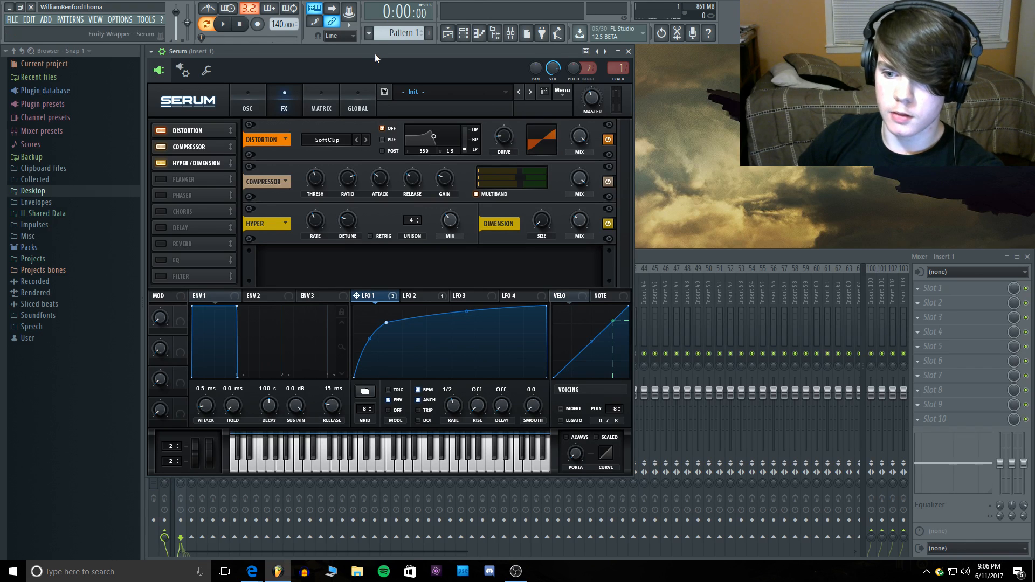
pyautogui.moveTo(504, 137); pyautogui.dragTo(505, 180)
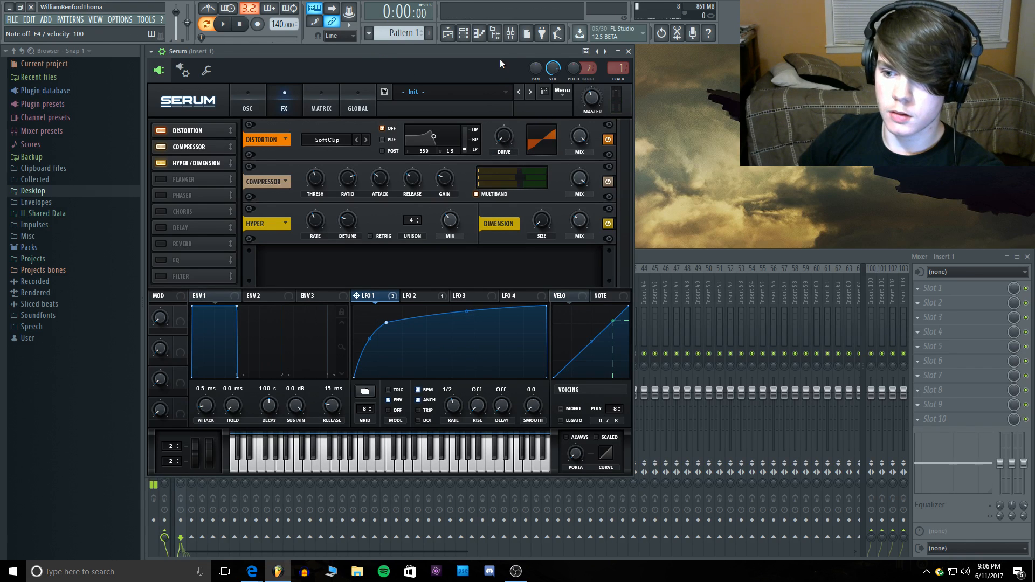
pyautogui.click(365, 140)
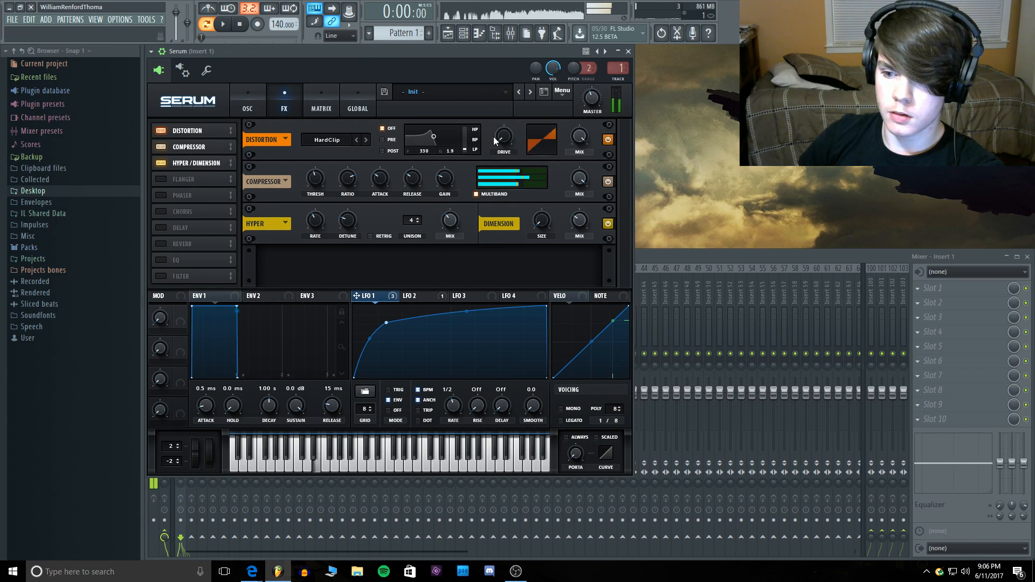
pyautogui.moveTo(493, 137); pyautogui.dragTo(496, 47)
pyautogui.click(161, 130)
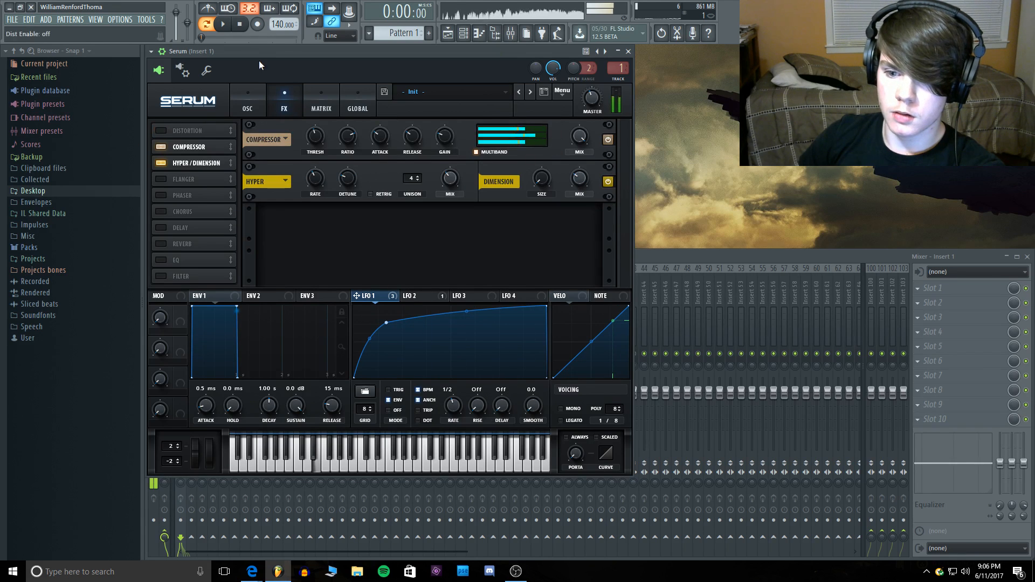
pyautogui.click(158, 131)
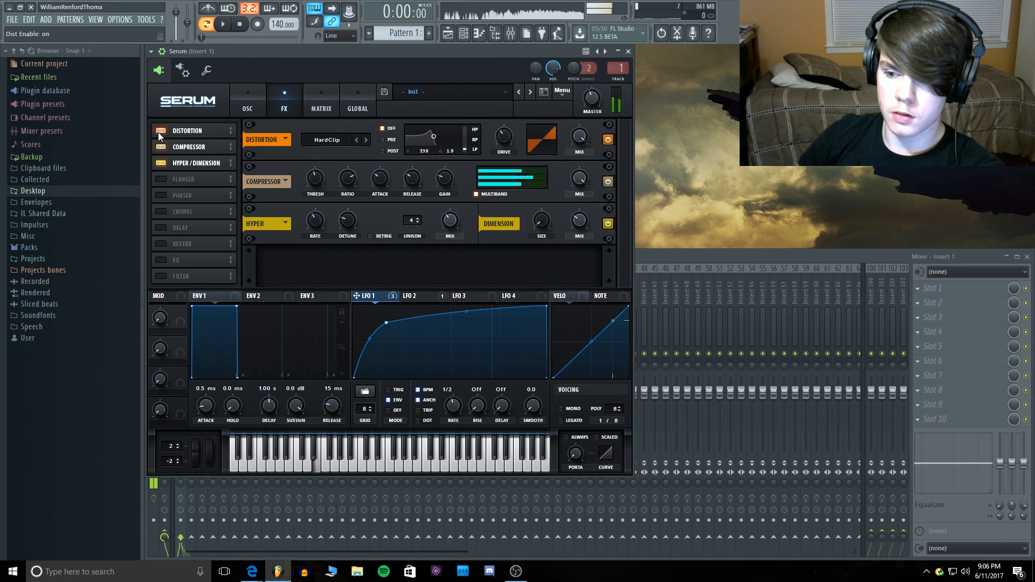
# Step: Return the distortion to SoftClip, move it back behind the compressor, and raise its drive while auditioning
pyautogui.click(357, 140)
pyautogui.click(357, 139)
pyautogui.click(366, 139)
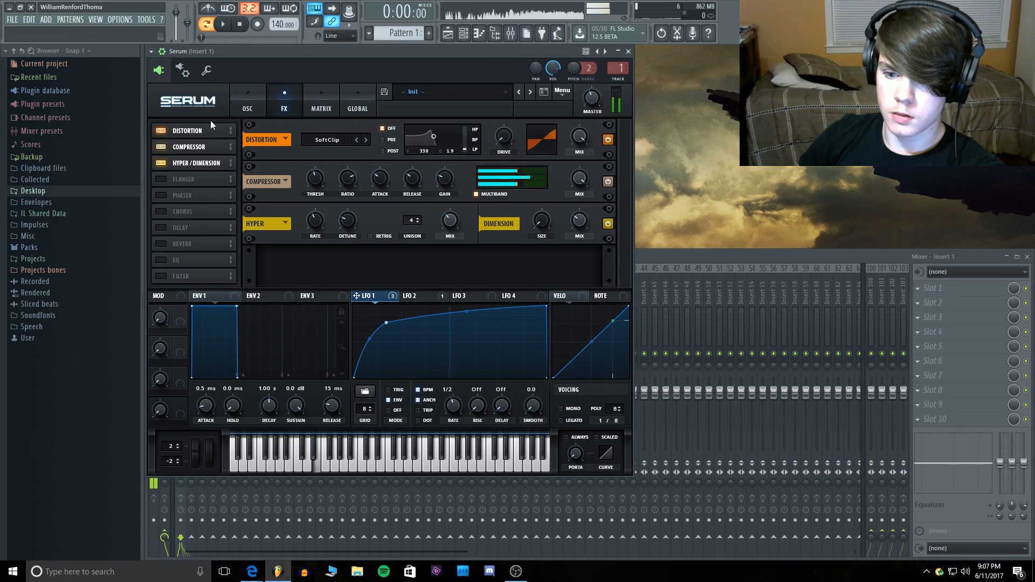
pyautogui.click(162, 130)
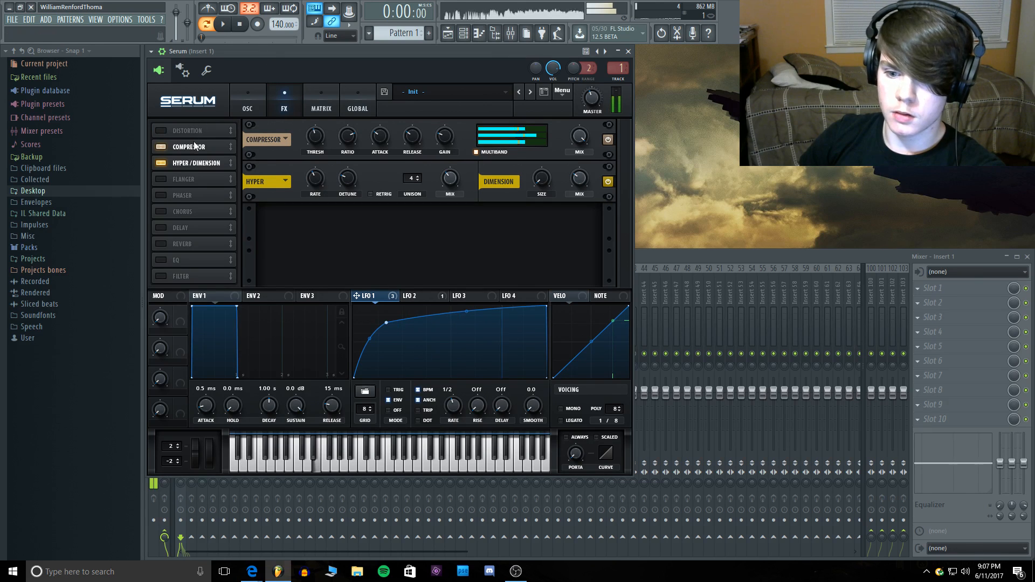
pyautogui.moveTo(193, 142); pyautogui.dragTo(194, 130)
pyautogui.click(160, 146)
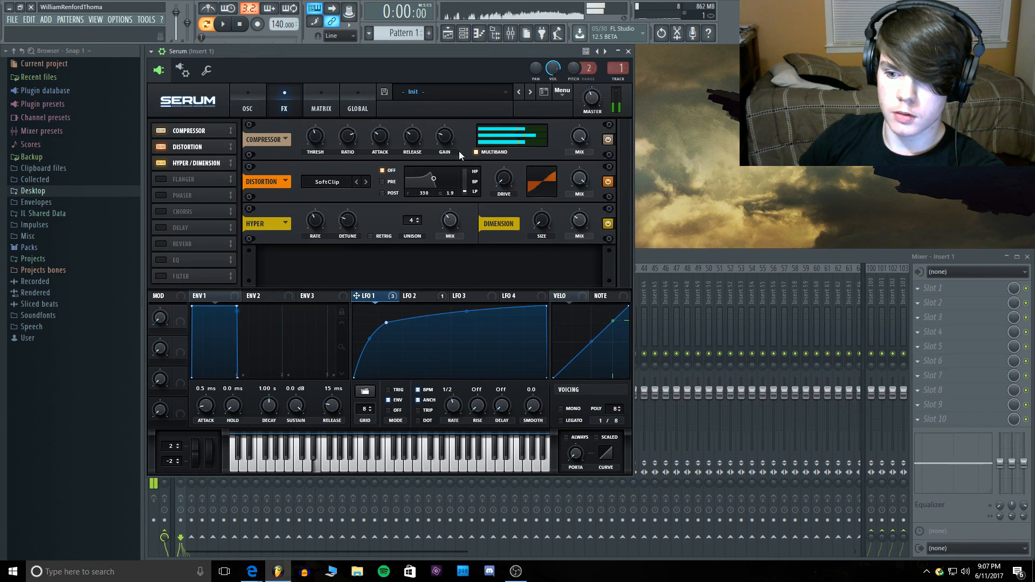
pyautogui.moveTo(503, 178); pyautogui.dragTo(500, 82)
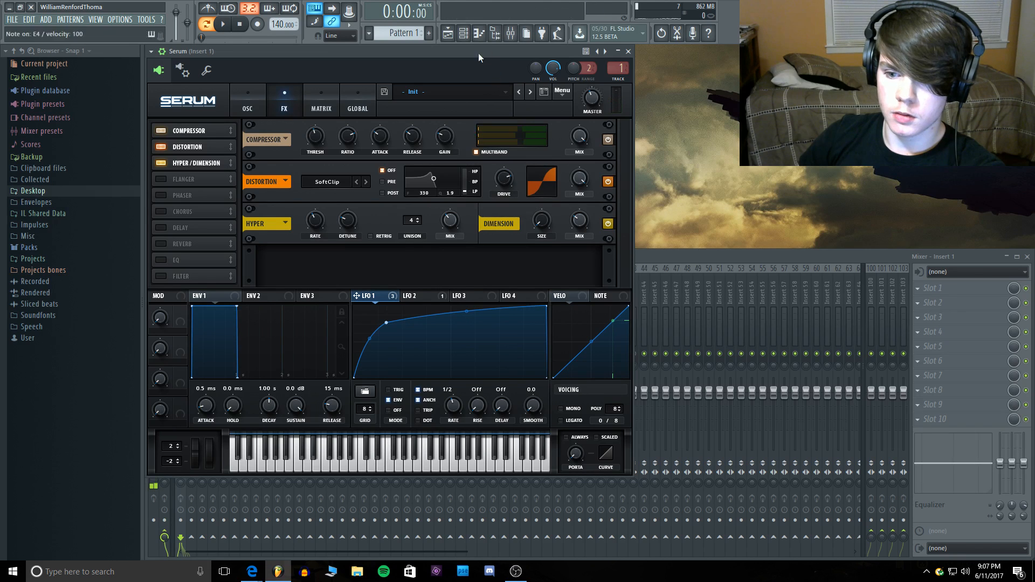
# Step: Switch off the distortion, and add Chorus after Hyper/Dimension with its LPF raised and mix lowered while auditioning
pyautogui.click(186, 145)
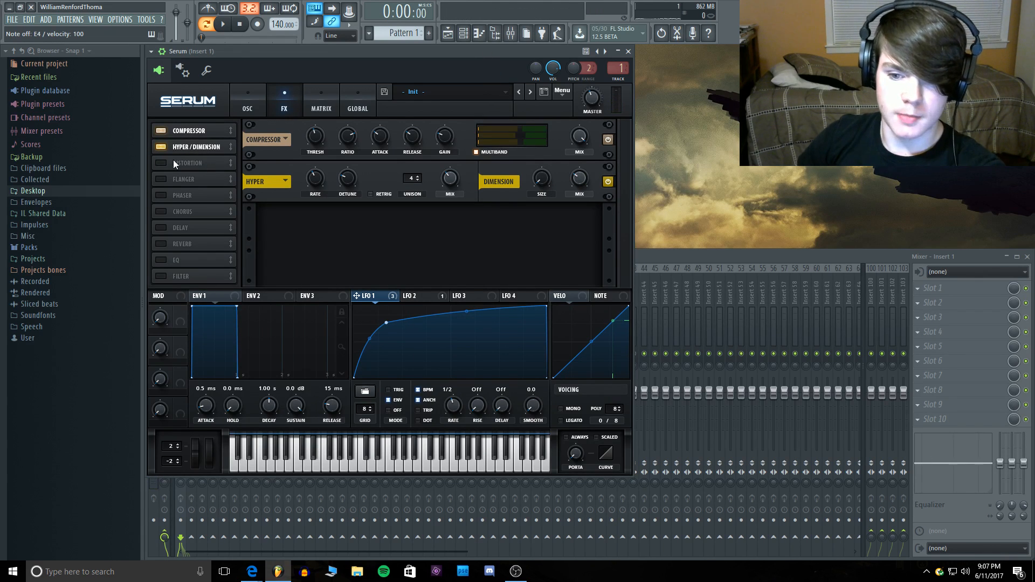
pyautogui.click(161, 210)
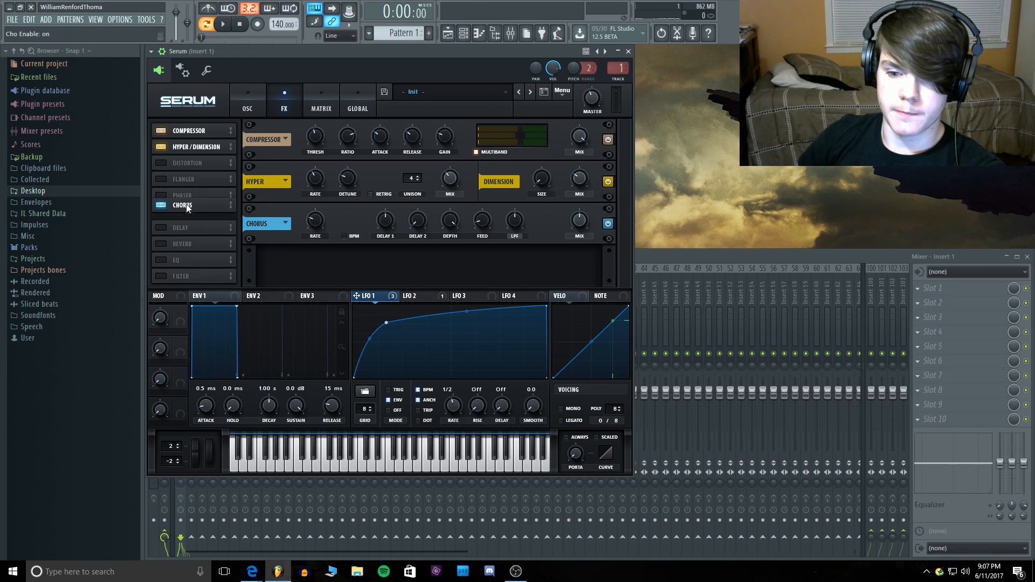
pyautogui.click(287, 227)
pyautogui.click(320, 81)
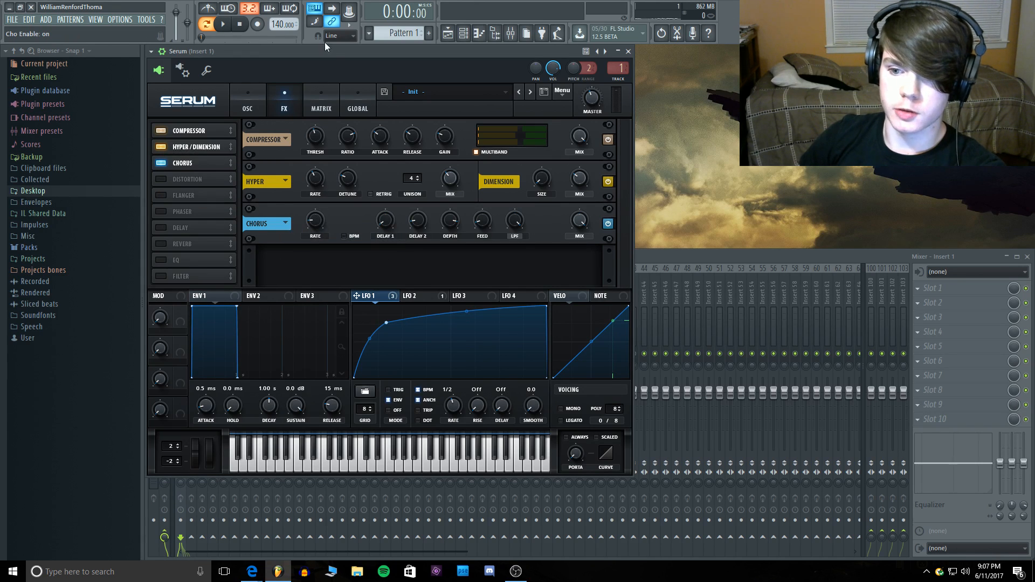
pyautogui.press('c')
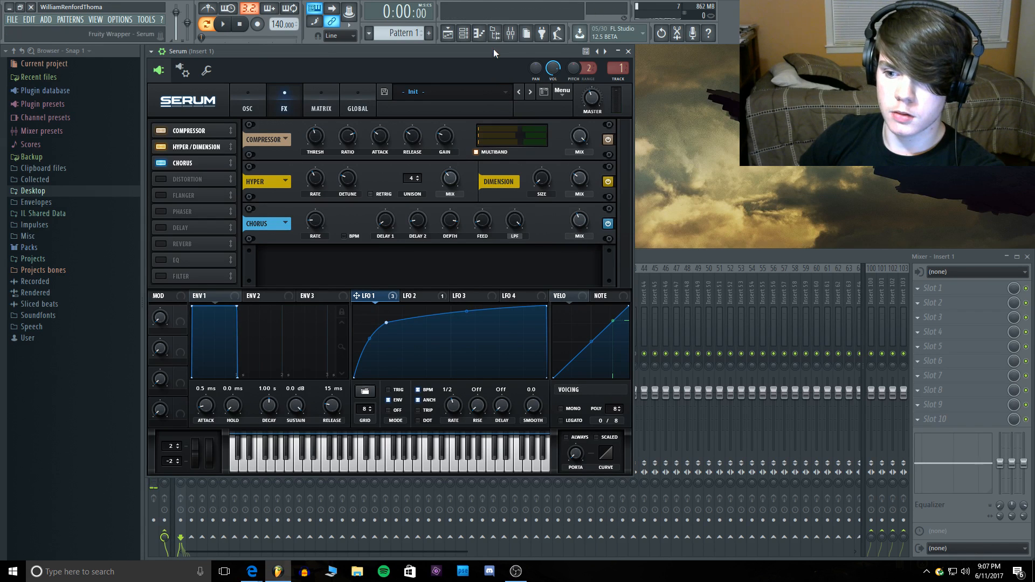
pyautogui.press('c')
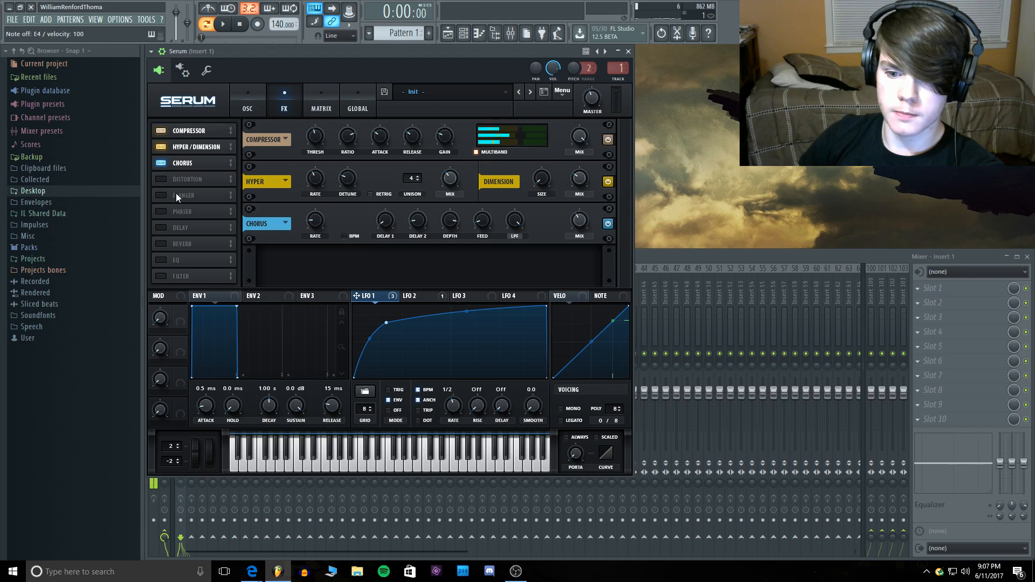
# Step: Enable the Flanger directly after Chorus, and set its rate to 0.00 Hz and its depth to 16%
pyautogui.click(162, 195)
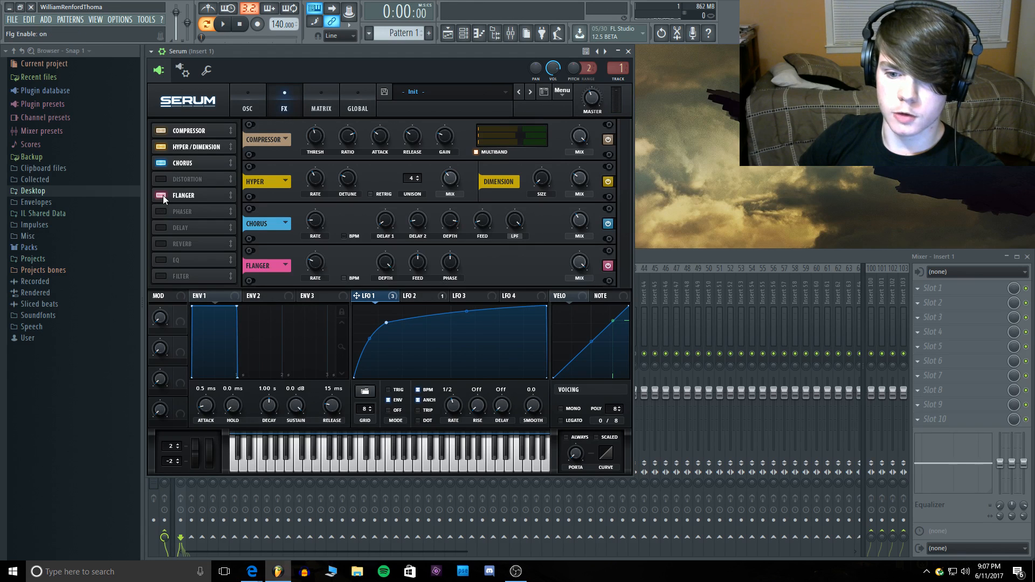
pyautogui.moveTo(162, 196); pyautogui.dragTo(195, 178)
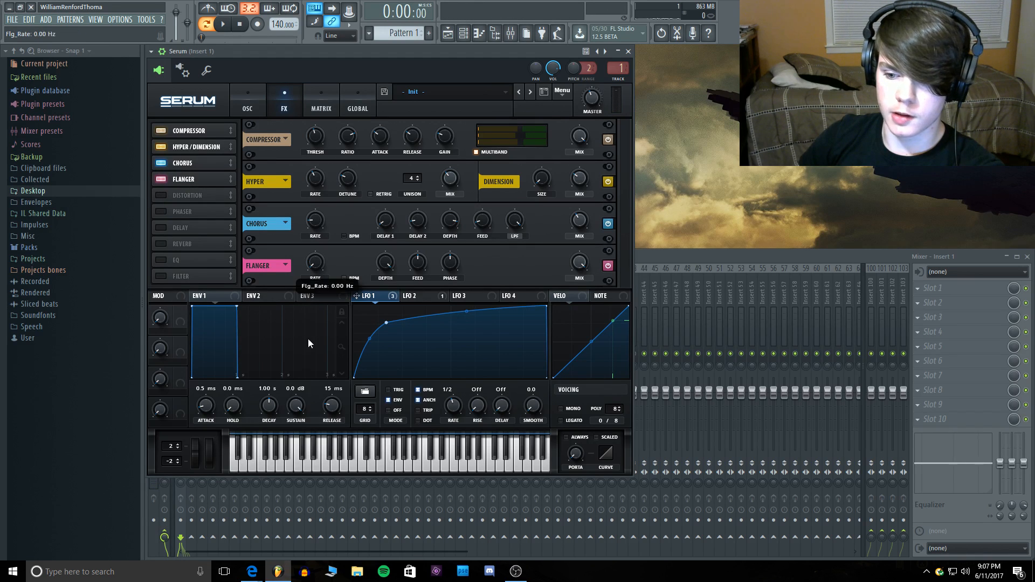
pyautogui.moveTo(384, 261); pyautogui.dragTo(384, 322)
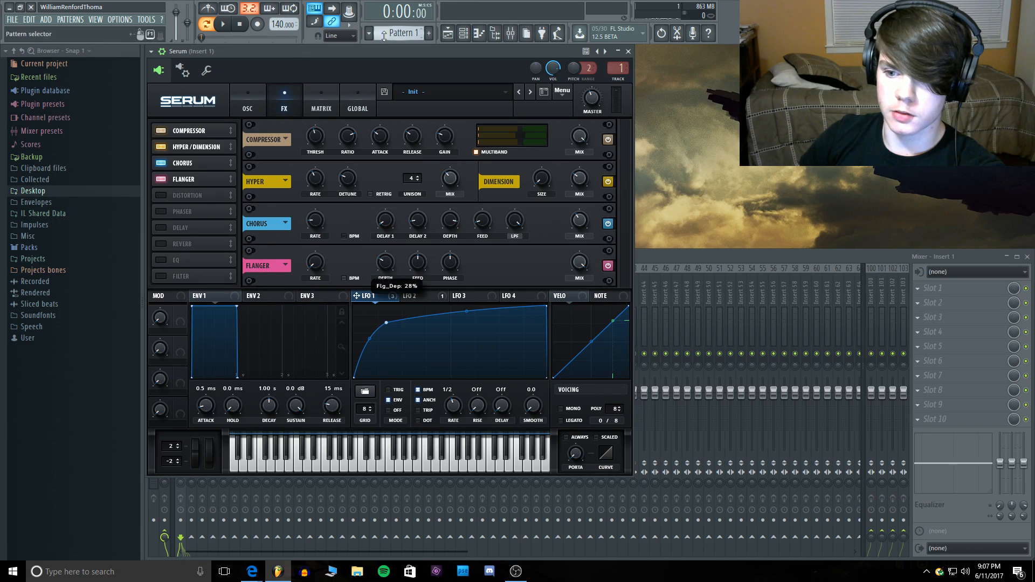
pyautogui.moveTo(384, 263); pyautogui.dragTo(370, 314)
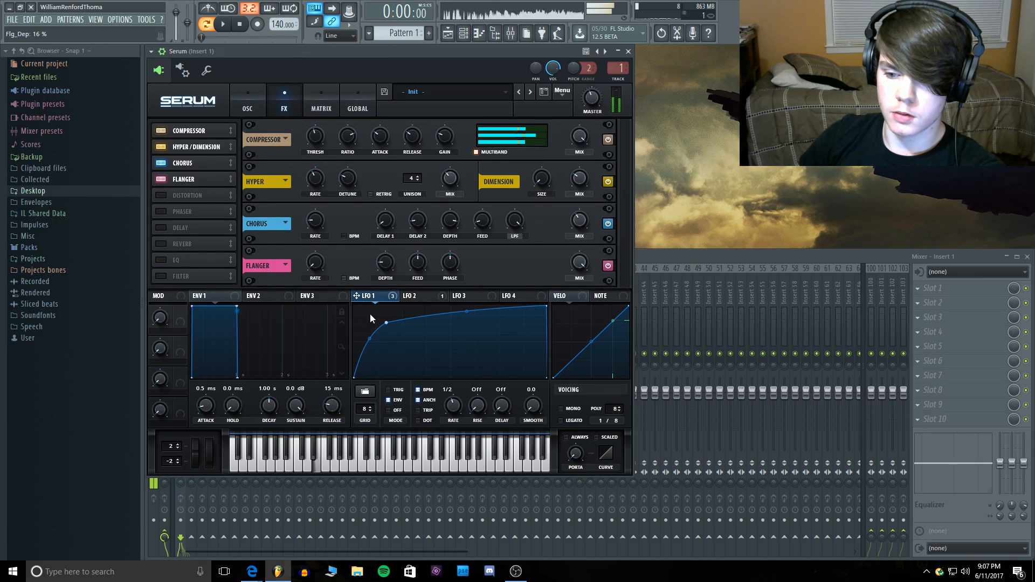
# Step: Modulate the Flanger's depth with LFO 1 and adjust the modulation amount while auditioning
pyautogui.moveTo(375, 253); pyautogui.dragTo(378, 234)
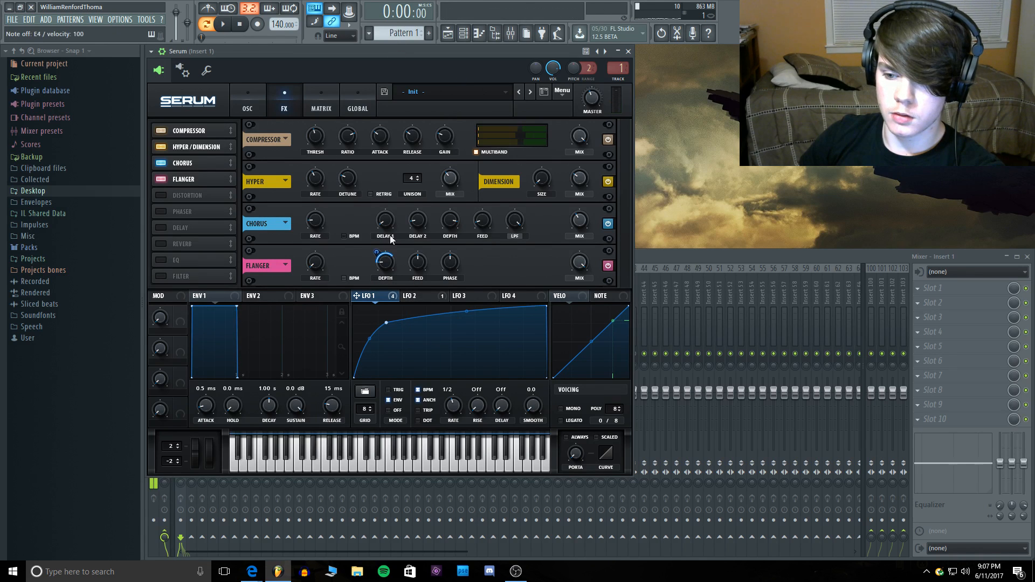
pyautogui.moveTo(380, 253); pyautogui.dragTo(382, 246)
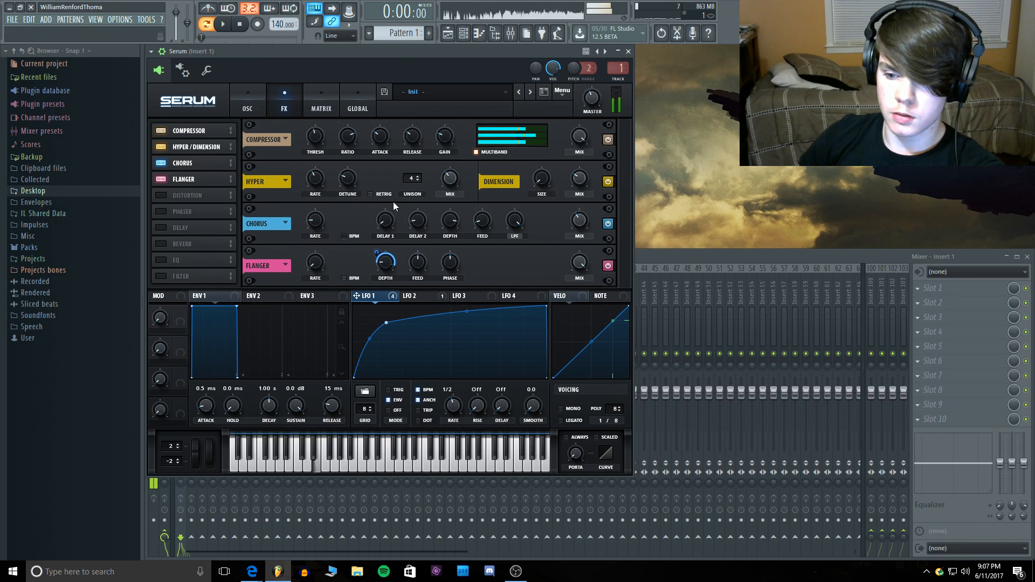
pyautogui.moveTo(377, 253); pyautogui.dragTo(375, 256)
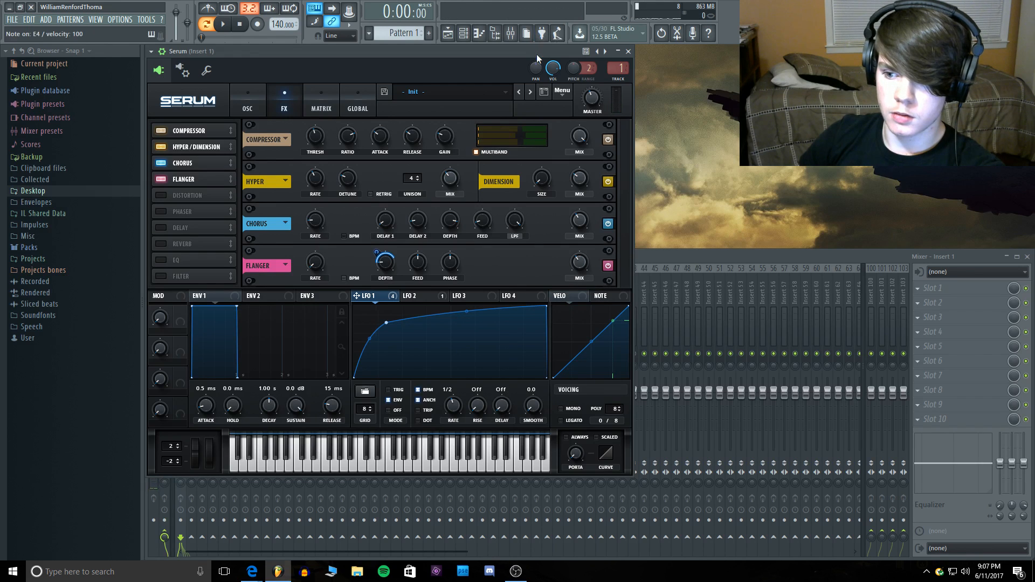
# Step: Compare the sound with the Flanger off and on, and set the Flanger's mix to 44%
pyautogui.click(160, 180)
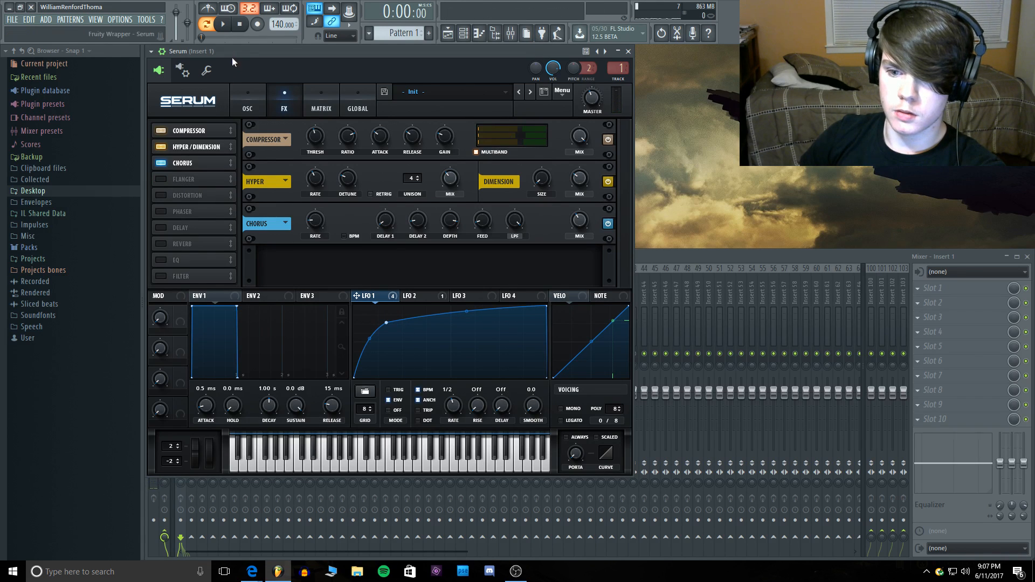
pyautogui.click(160, 179)
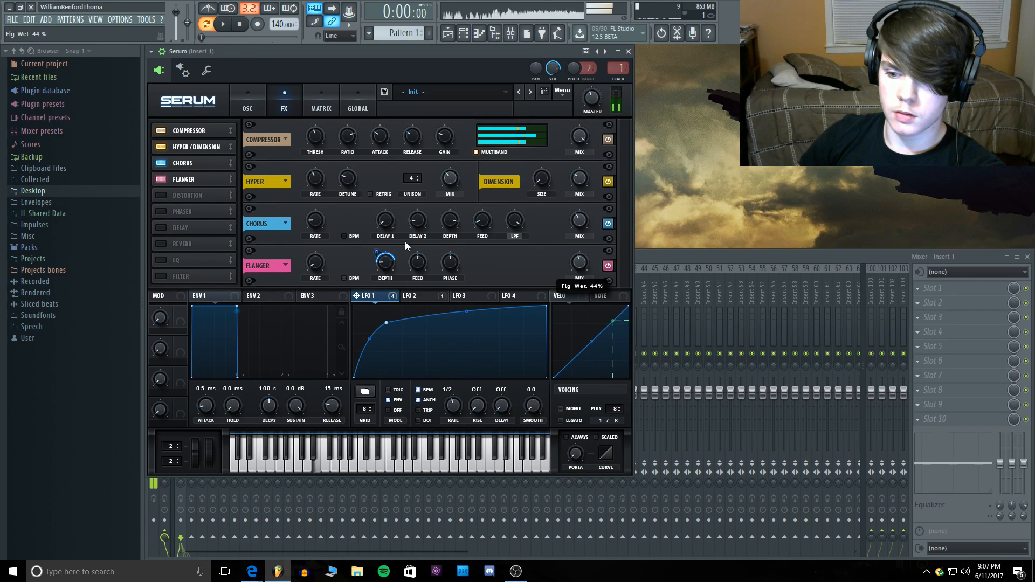
pyautogui.press('b')
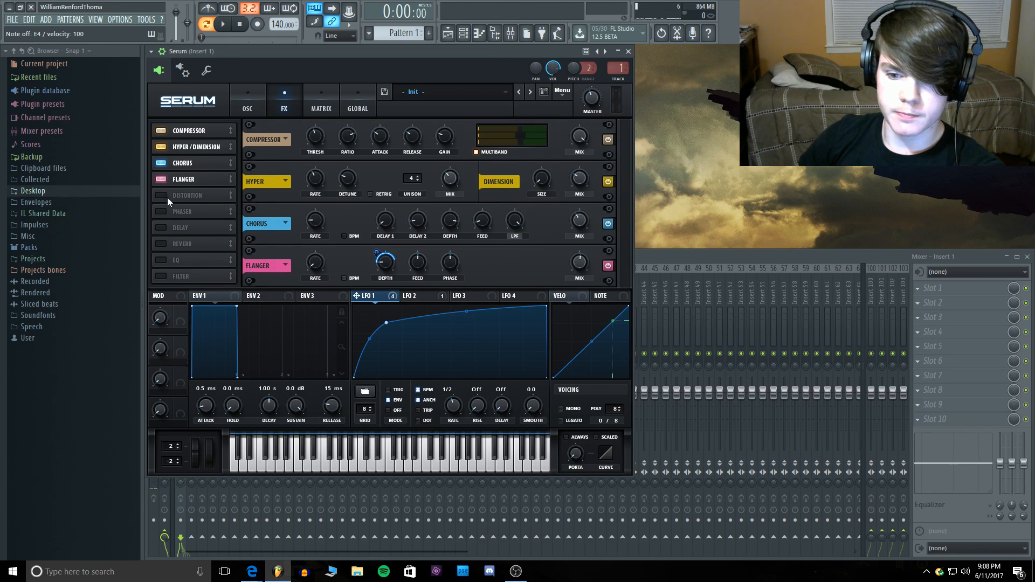
# Step: Enable the EQ after the Flanger, and boost its high band slightly at 2924 Hz while auditioning
pyautogui.click(160, 260)
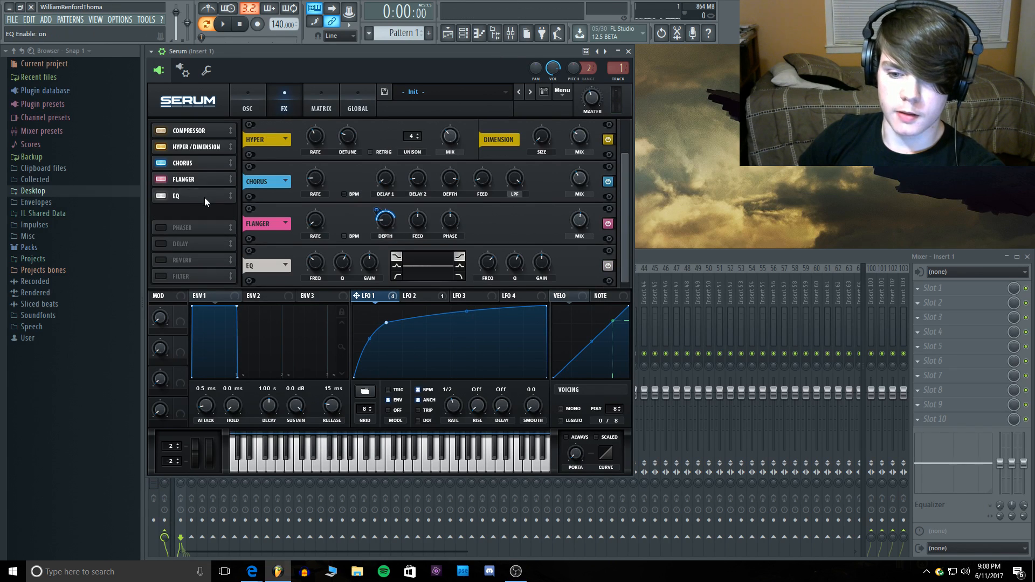
pyautogui.press('b')
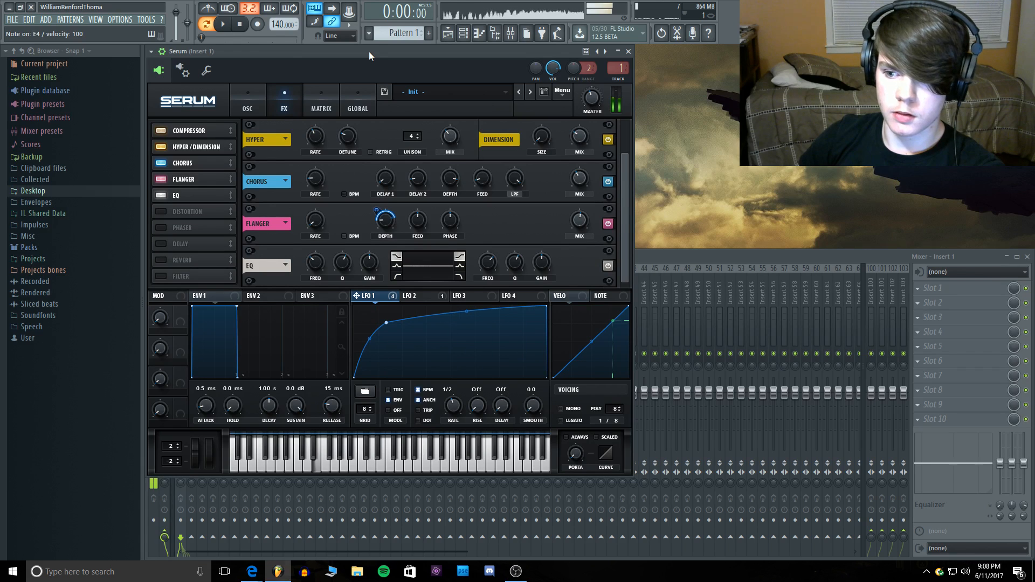
pyautogui.scroll(2, 544, 254)
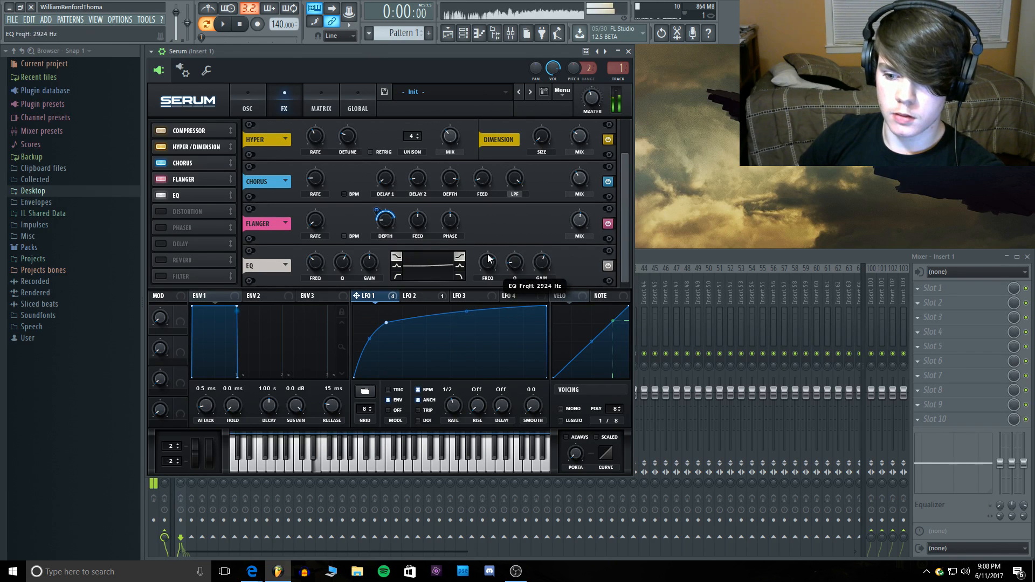
pyautogui.scroll(2, 489, 254)
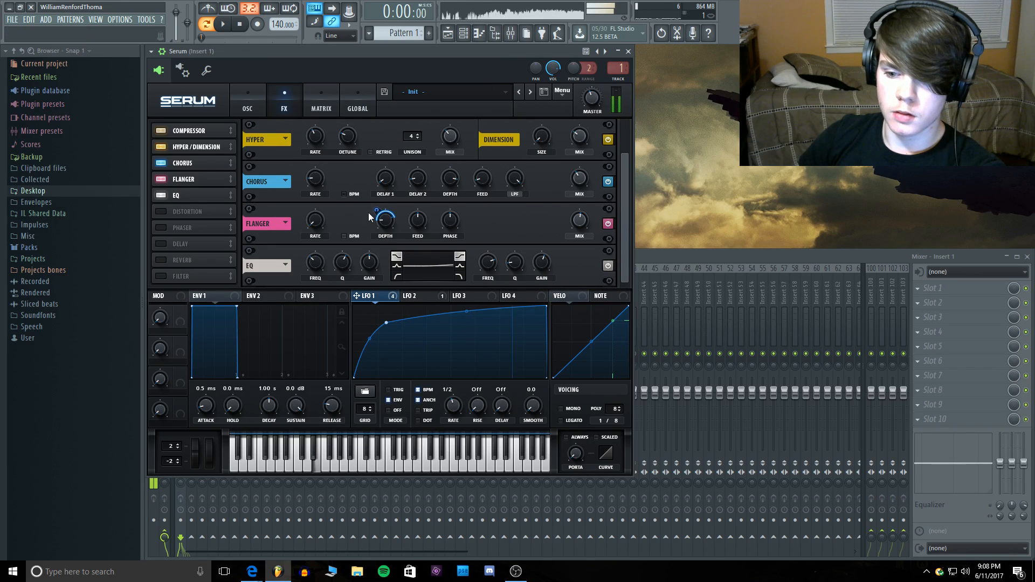
# Step: Switch the EQ's low band to Peak, set its frequency to 1385 Hz, and cut its gain
pyautogui.click(397, 267)
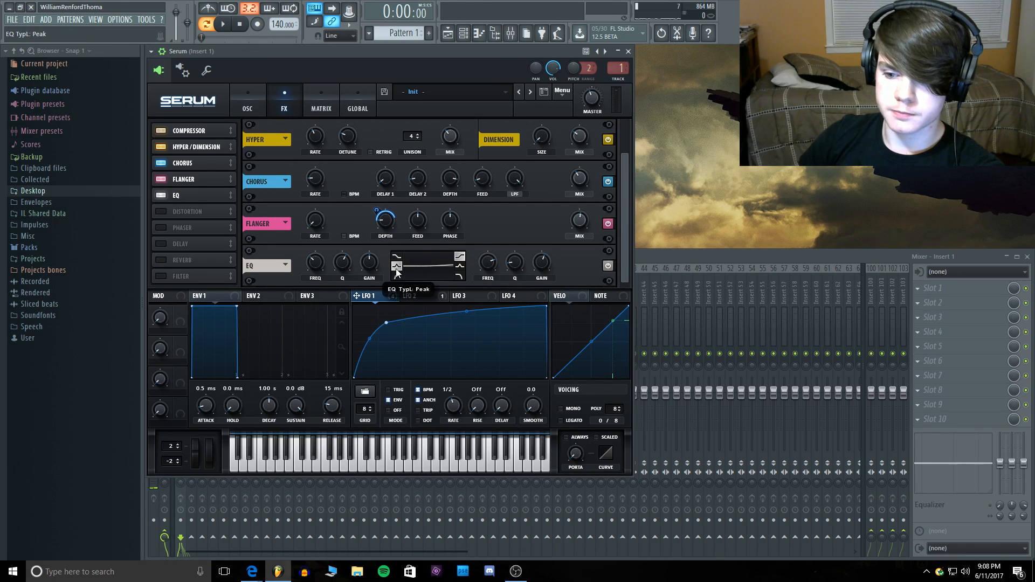
pyautogui.moveTo(377, 264); pyautogui.dragTo(366, 257)
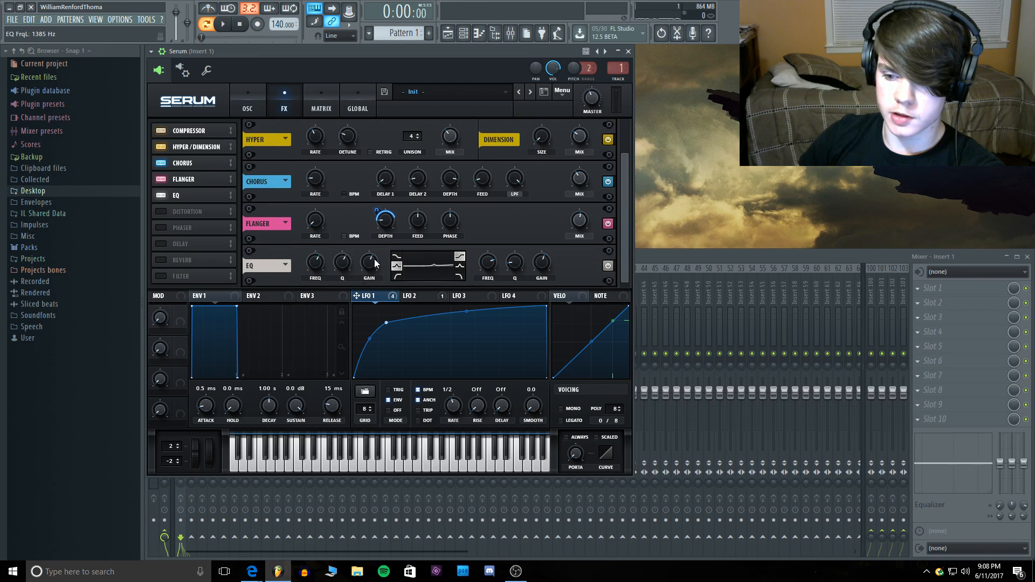
pyautogui.moveTo(372, 260); pyautogui.dragTo(371, 297)
# Step: Assign LFO 1 to the EQ's low band frequency, and adjust the modulation amount to -29 while auditioning
pyautogui.moveTo(344, 265); pyautogui.dragTo(309, 266)
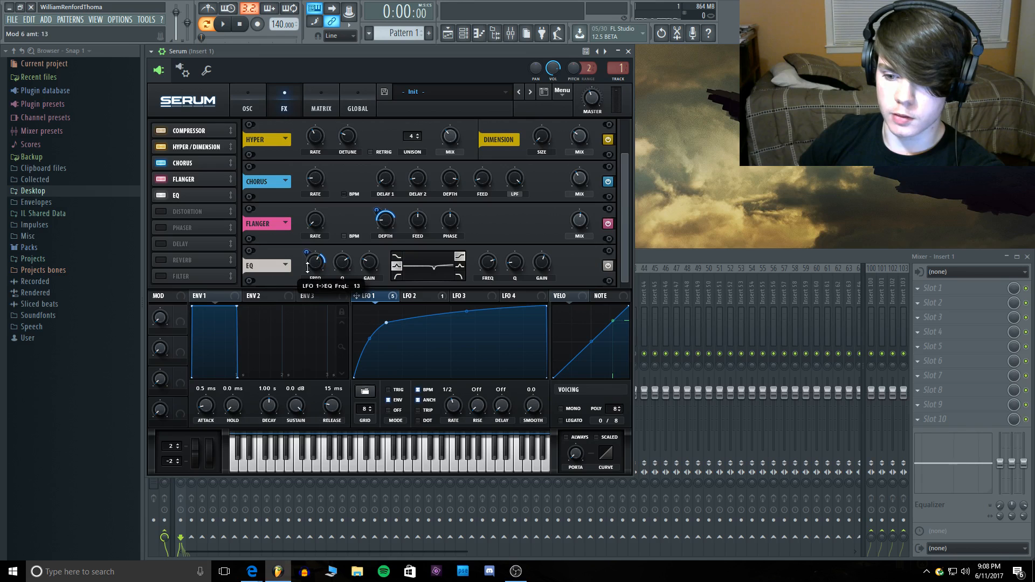
pyautogui.click(367, 51)
pyautogui.press('c')
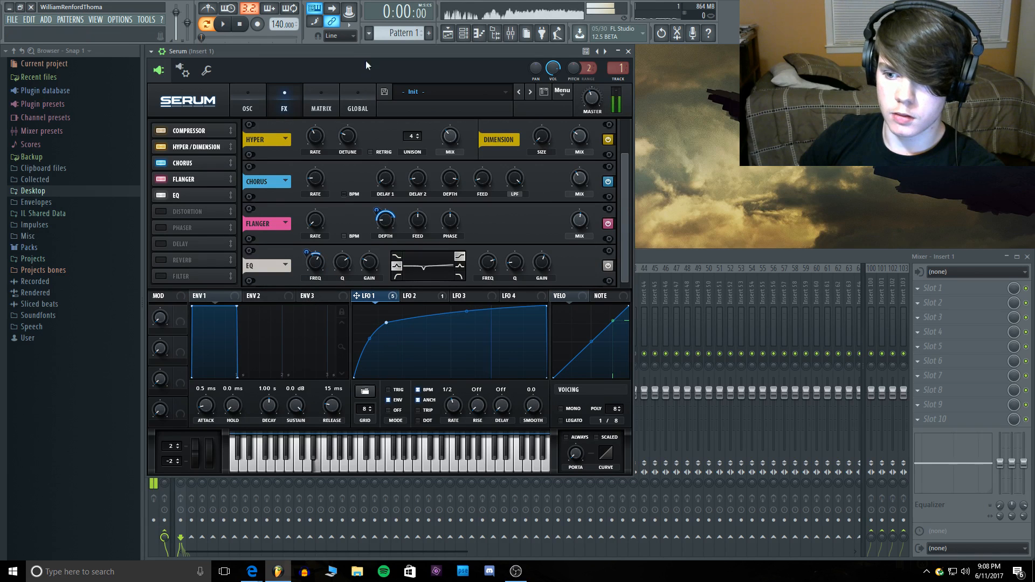
pyautogui.moveTo(312, 258); pyautogui.dragTo(313, 286)
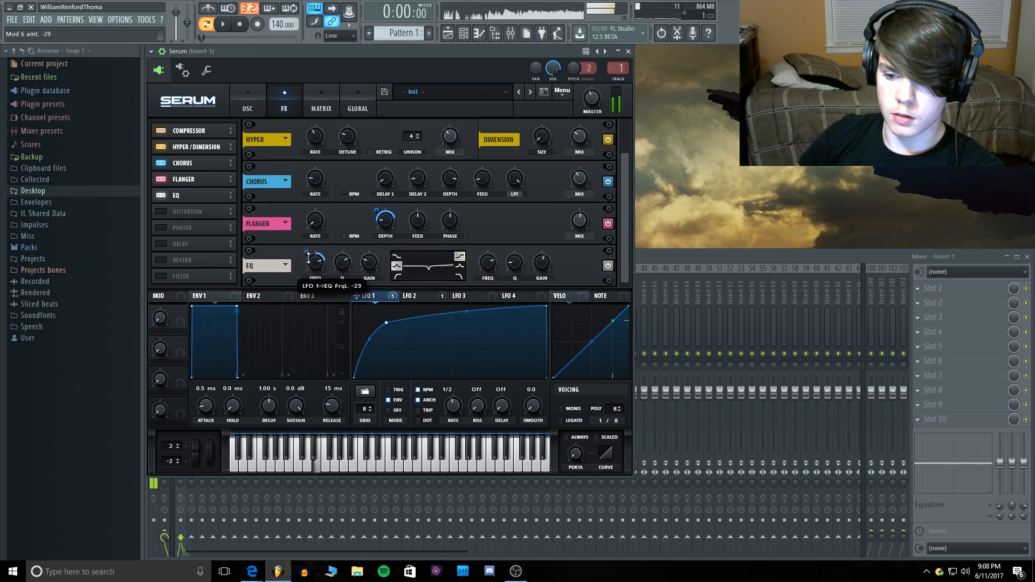
pyautogui.moveTo(360, 56)
pyautogui.mouseDown()
pyautogui.moveTo(368, 169)
pyautogui.moveTo(373, 54)
pyautogui.mouseUp()
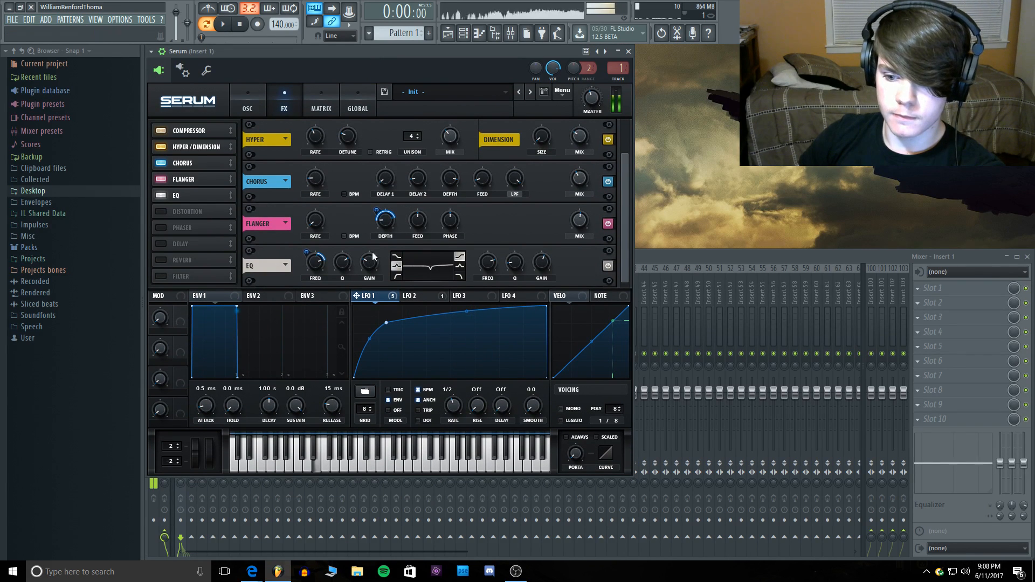
# Step: Fine-tune the EQ's low band frequency and set its gain to -9.9 dB while auditioning
pyautogui.moveTo(373, 257); pyautogui.dragTo(374, 273)
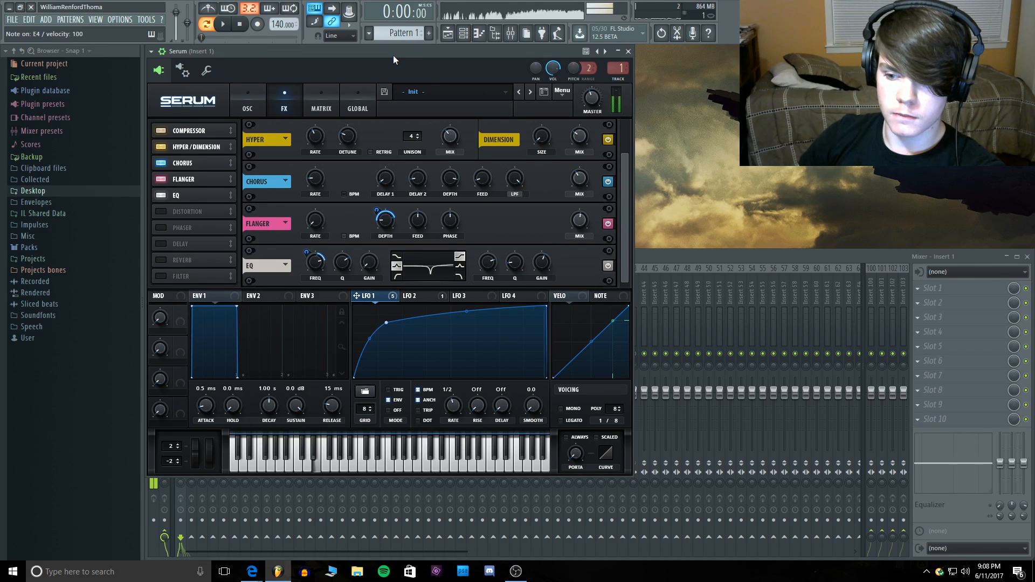
pyautogui.moveTo(320, 261)
pyautogui.mouseDown()
pyautogui.moveTo(319, 286)
pyautogui.moveTo(320, 268)
pyautogui.mouseUp()
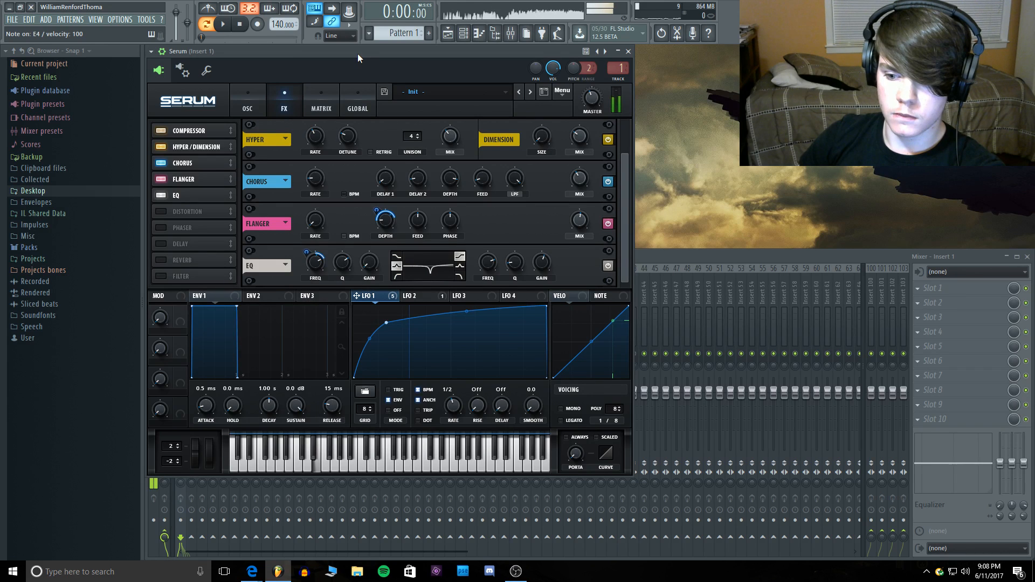
pyautogui.moveTo(317, 262); pyautogui.dragTo(318, 269)
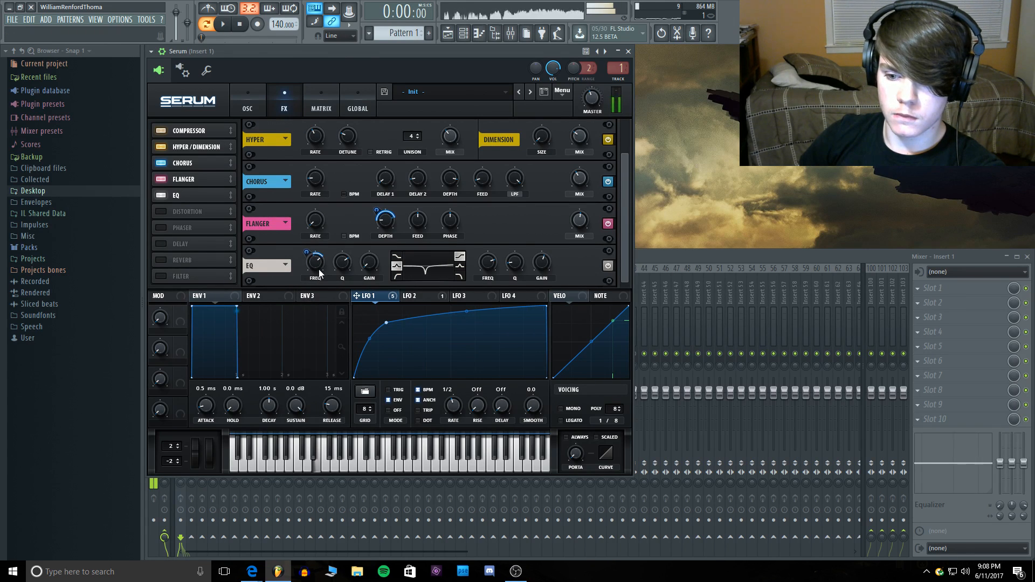
pyautogui.moveTo(318, 270); pyautogui.dragTo(374, 247)
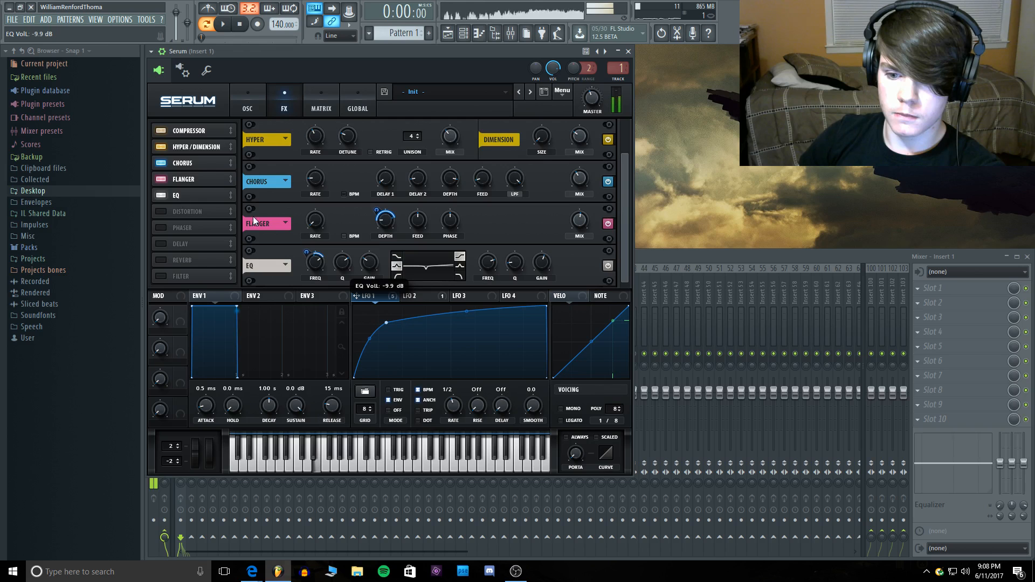
# Step: Compare the sound with the EQ off and on
pyautogui.click(161, 195)
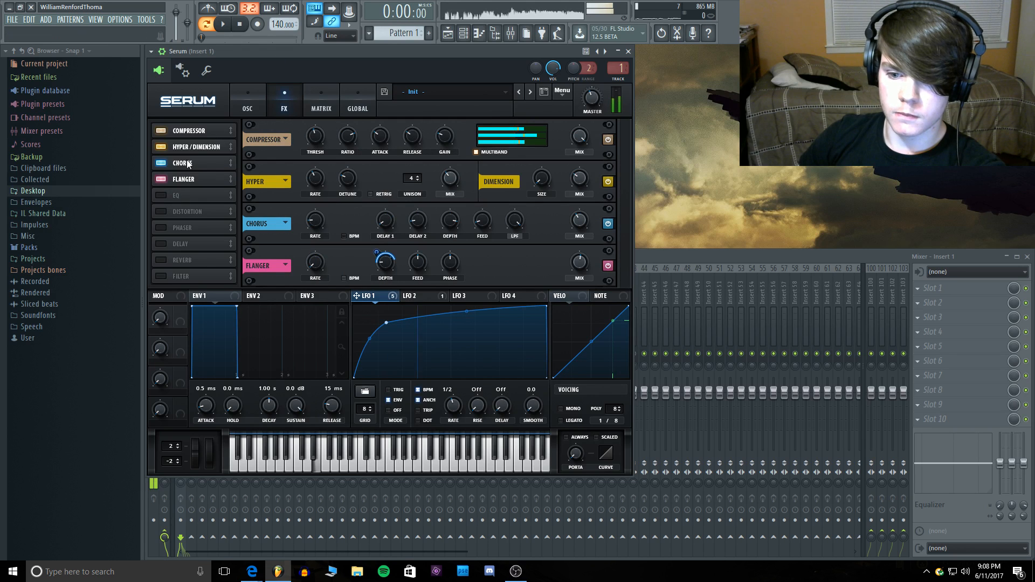
pyautogui.click(161, 195)
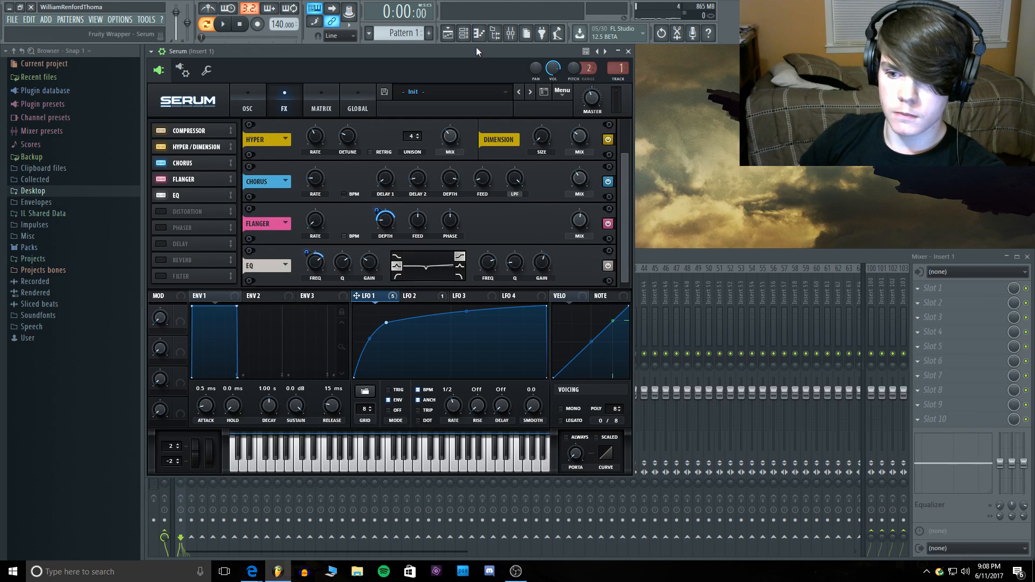
pyautogui.moveTo(542, 270)
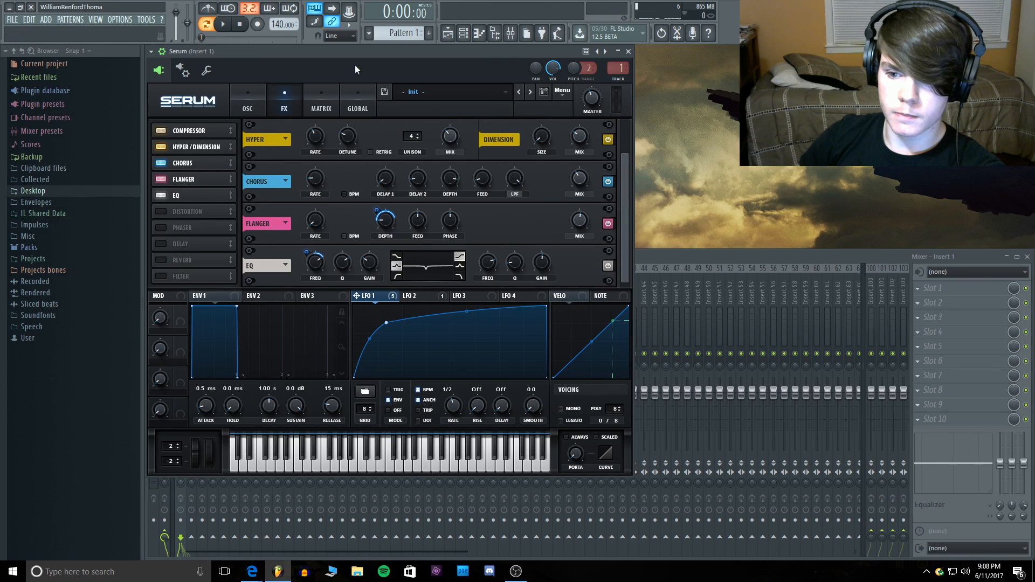
pyautogui.moveTo(343, 265)
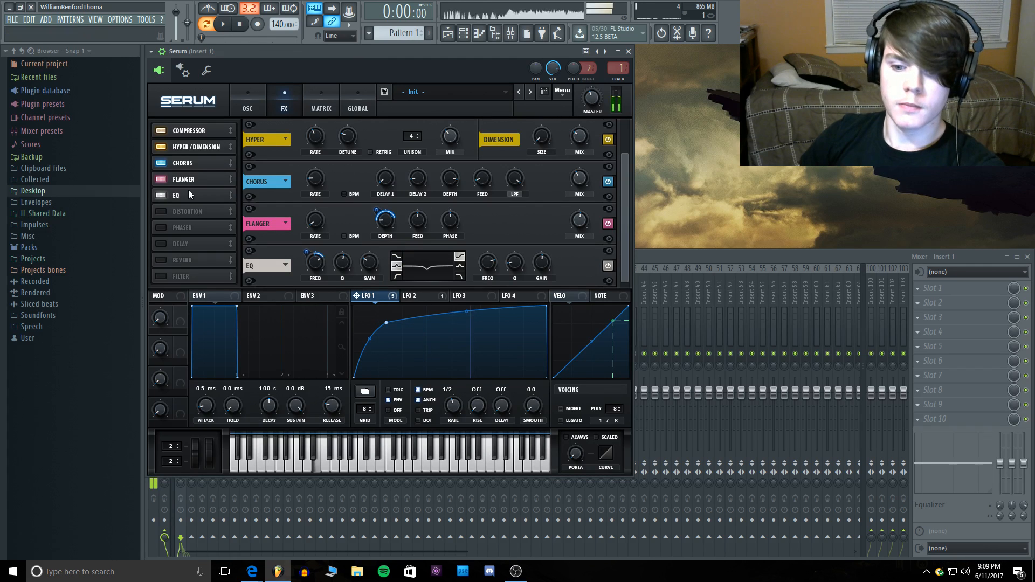
# Step: Save the sound as preset "Asuh Dudee" in the User presets folder, and reset the synth to the Init preset
pyautogui.click(246, 97)
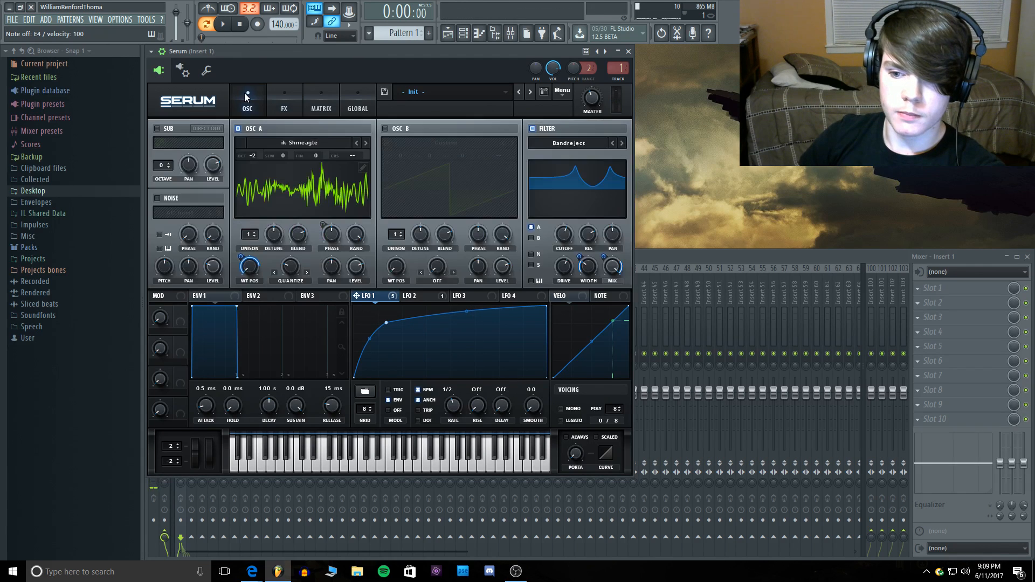
pyautogui.click(385, 92)
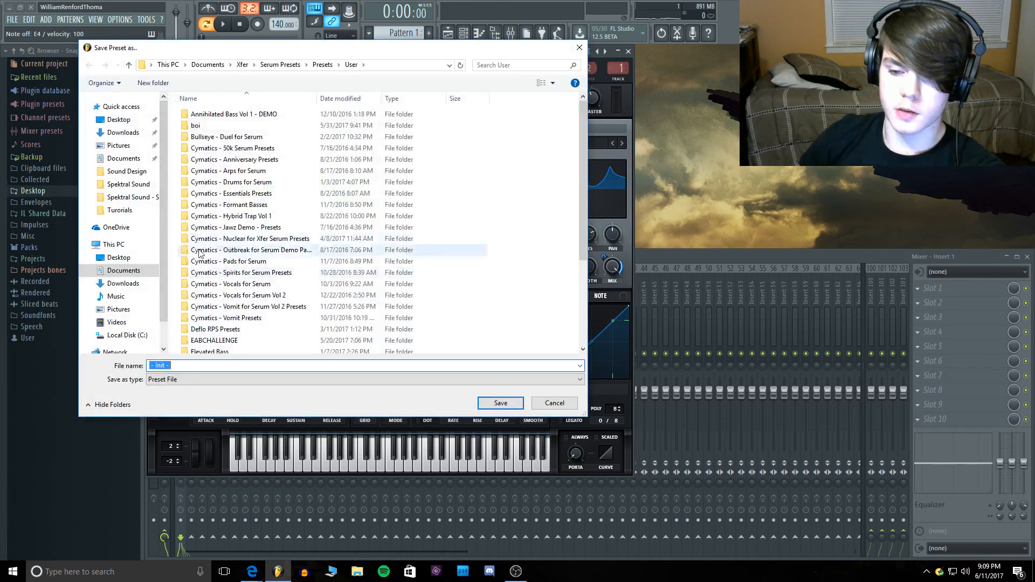
pyautogui.scroll(-3, 250, 283)
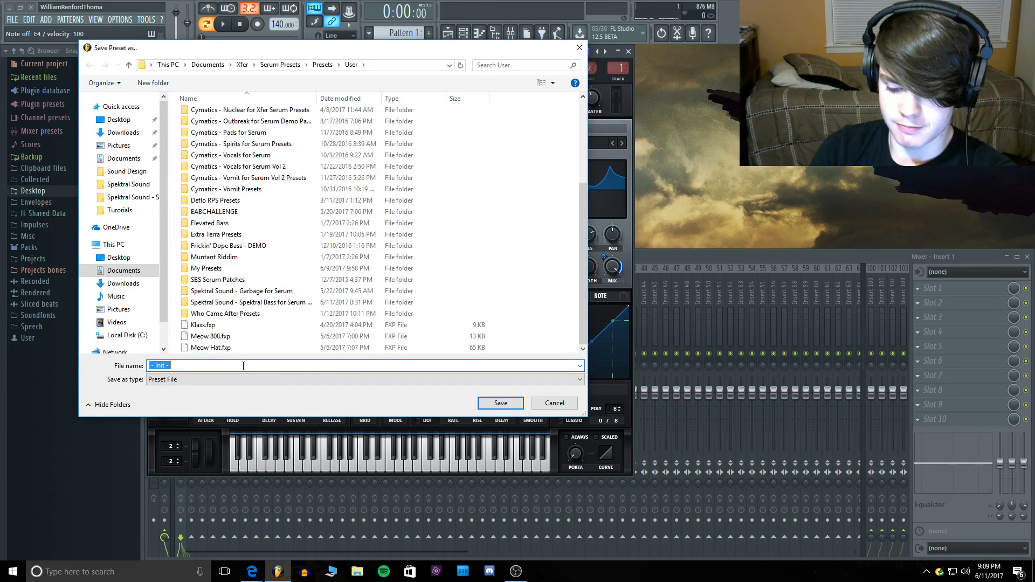
pyautogui.write('As')
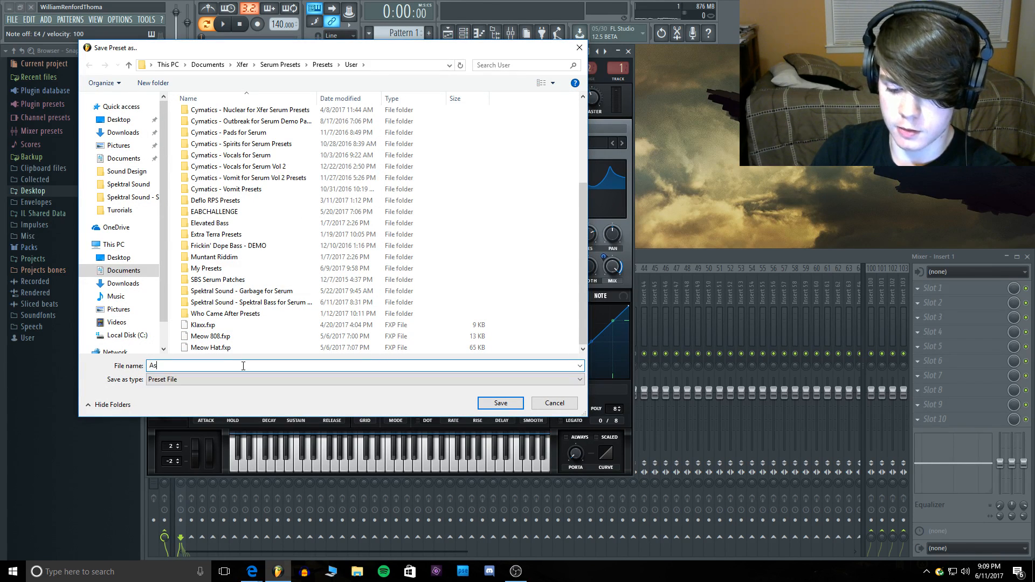
pyautogui.write('uh Dudee')
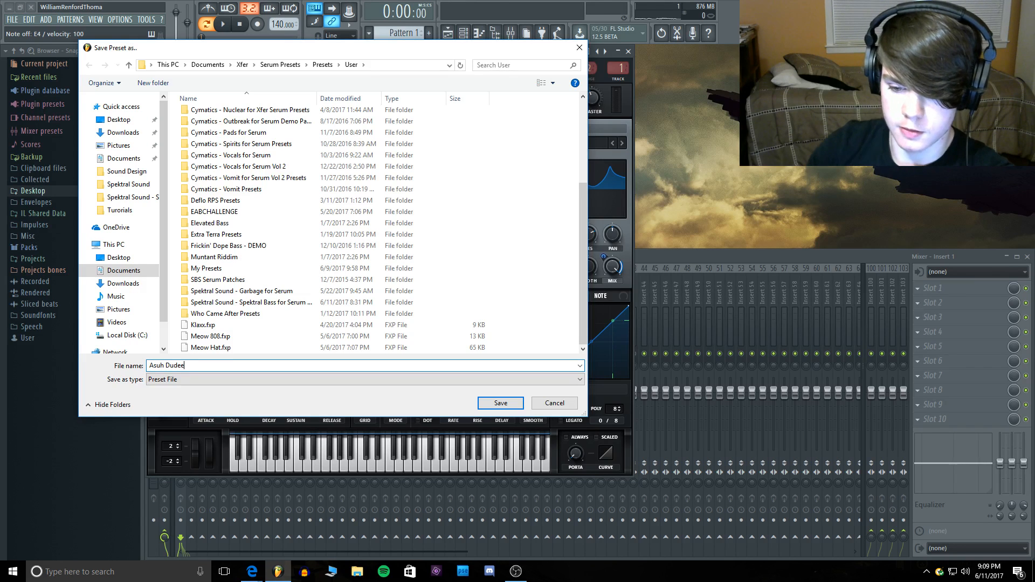
pyautogui.click(501, 404)
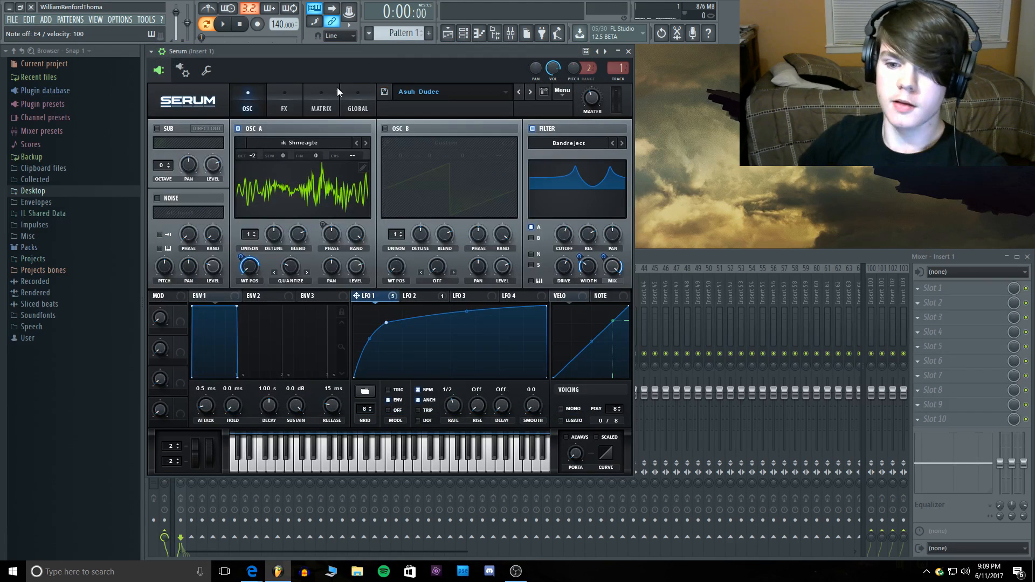
pyautogui.click(564, 91)
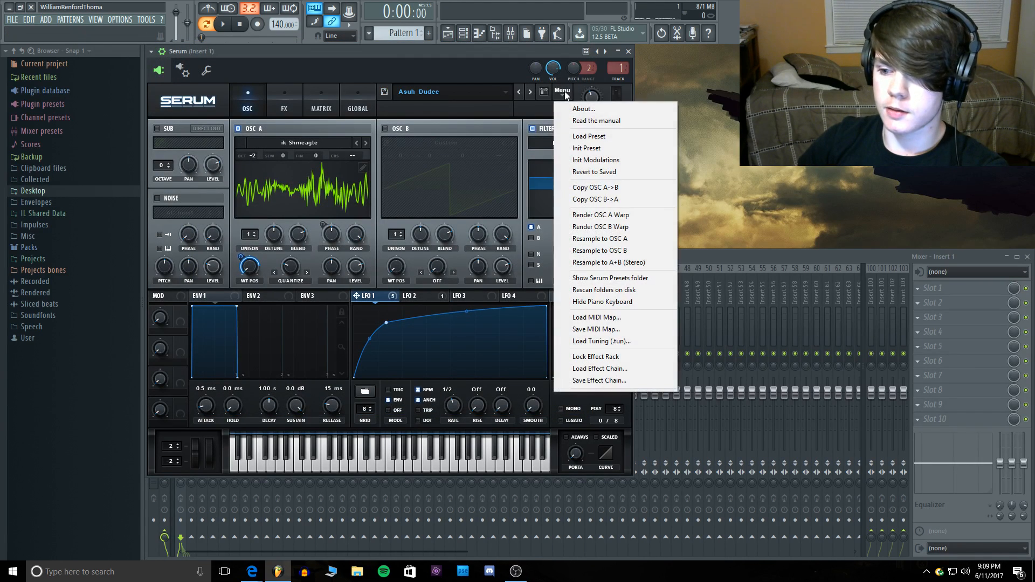
pyautogui.click(582, 149)
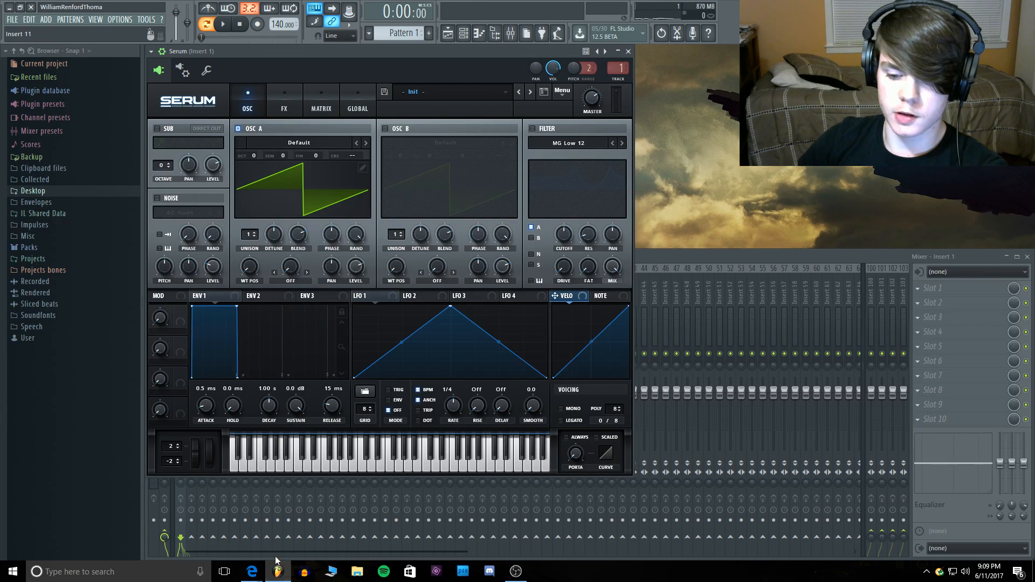
# Step: Switch to Yahoo Mail in Edge, open the "Serum Presets" message without an attachment, and follow its SoundCloud link
pyautogui.moveTo(263, 574)
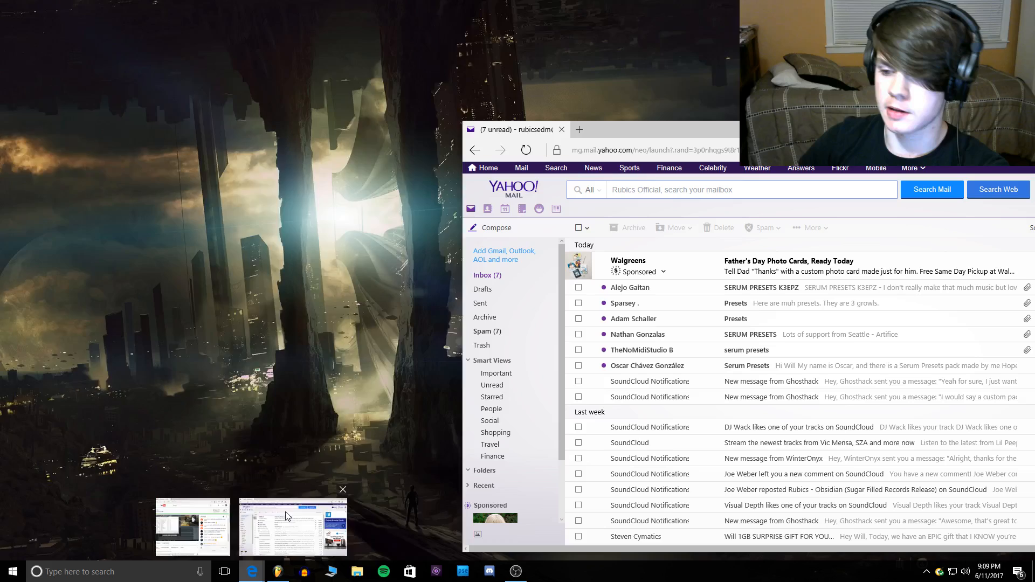
pyautogui.click(288, 518)
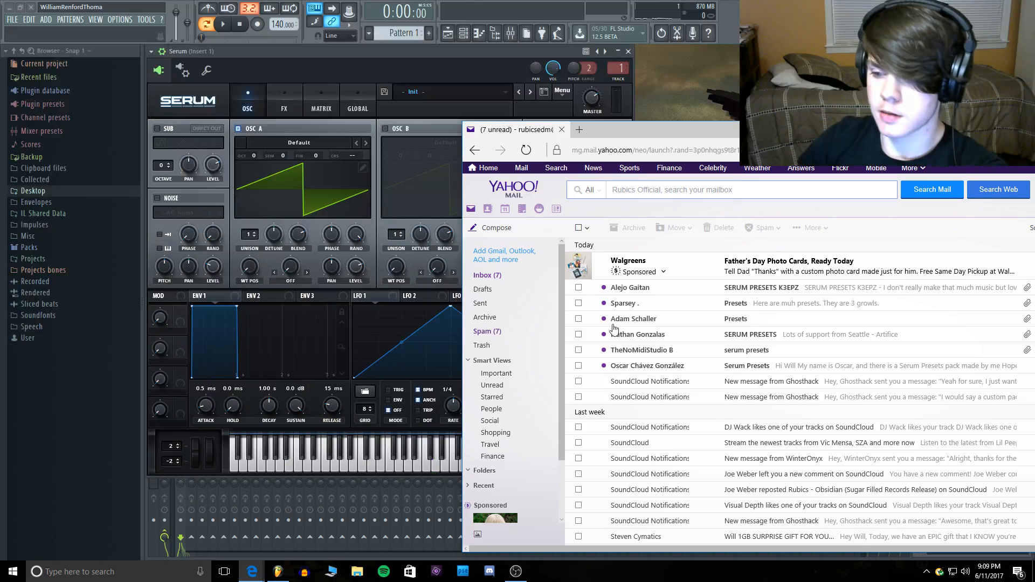
pyautogui.click(765, 368)
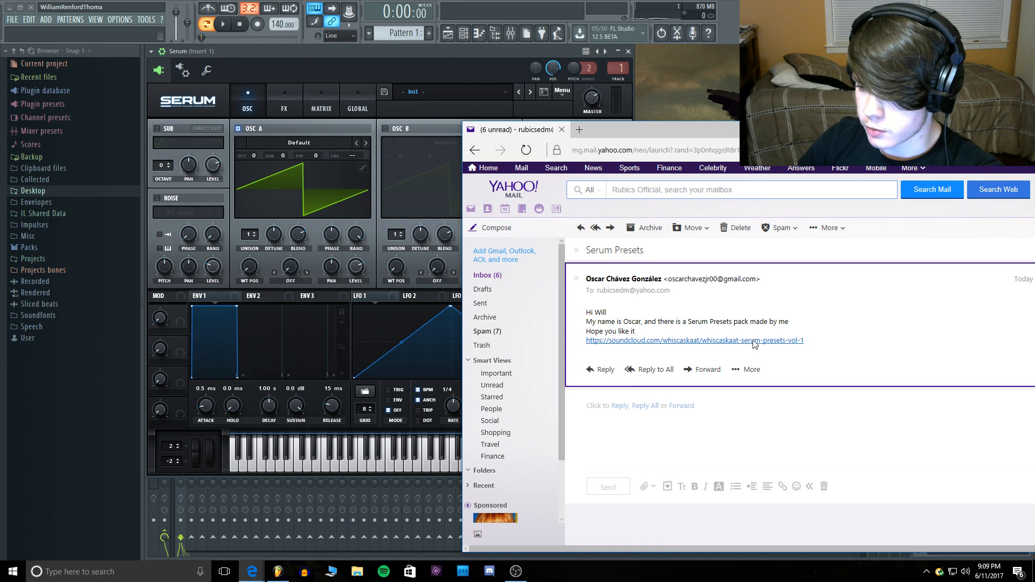
pyautogui.click(704, 342)
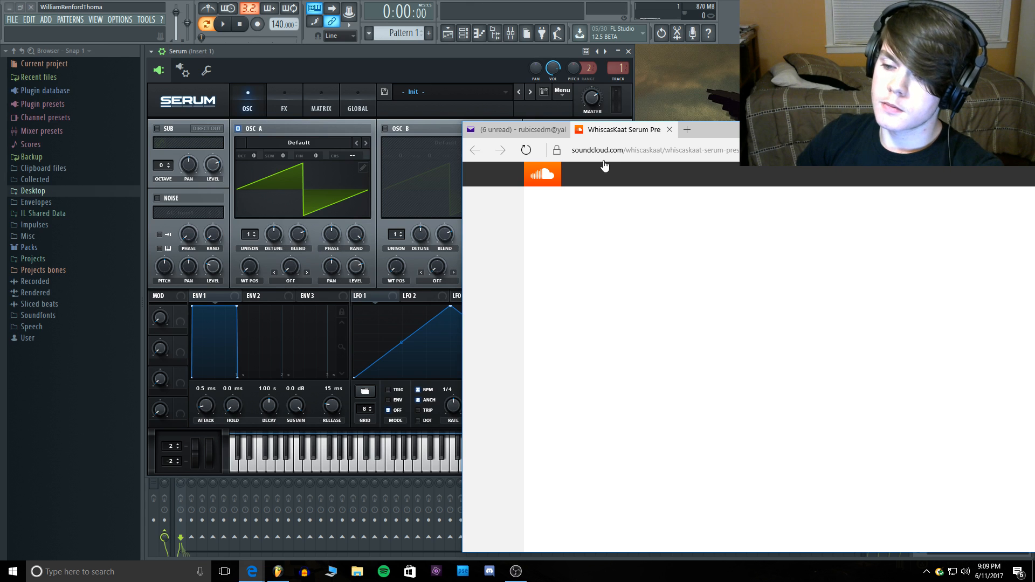
# Step: Briefly play the WhiscasKaat Serum Presets Vol. 1 track, and open the free download link in its description
pyautogui.click(559, 221)
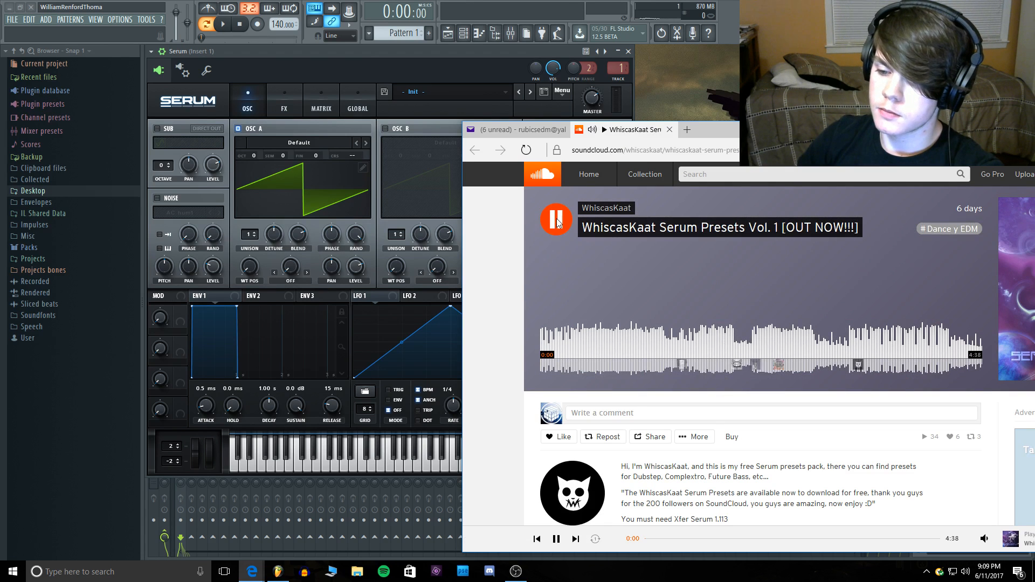
pyautogui.click(563, 224)
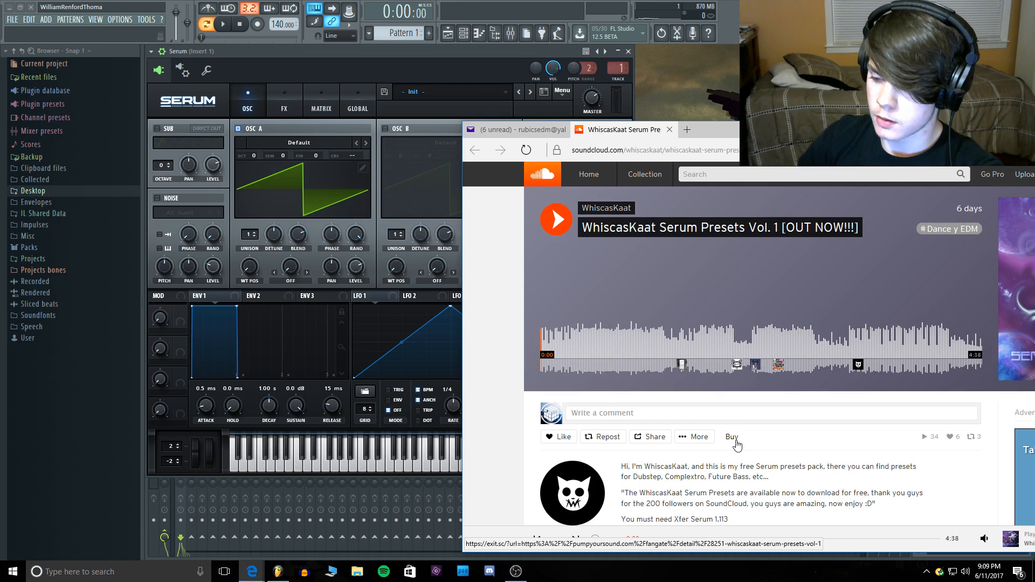
pyautogui.scroll(-2, 732, 444)
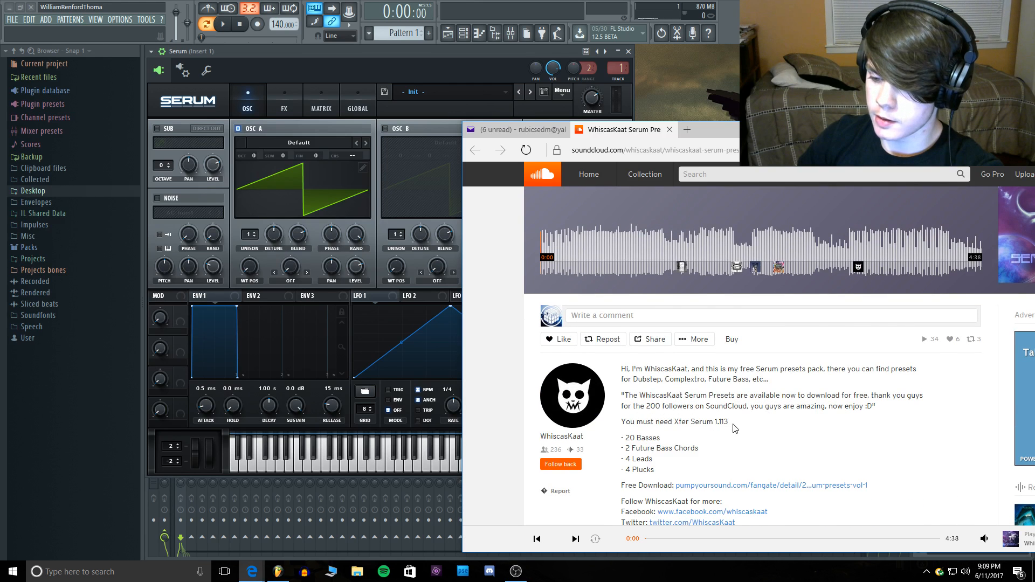
pyautogui.scroll(-2, 735, 429)
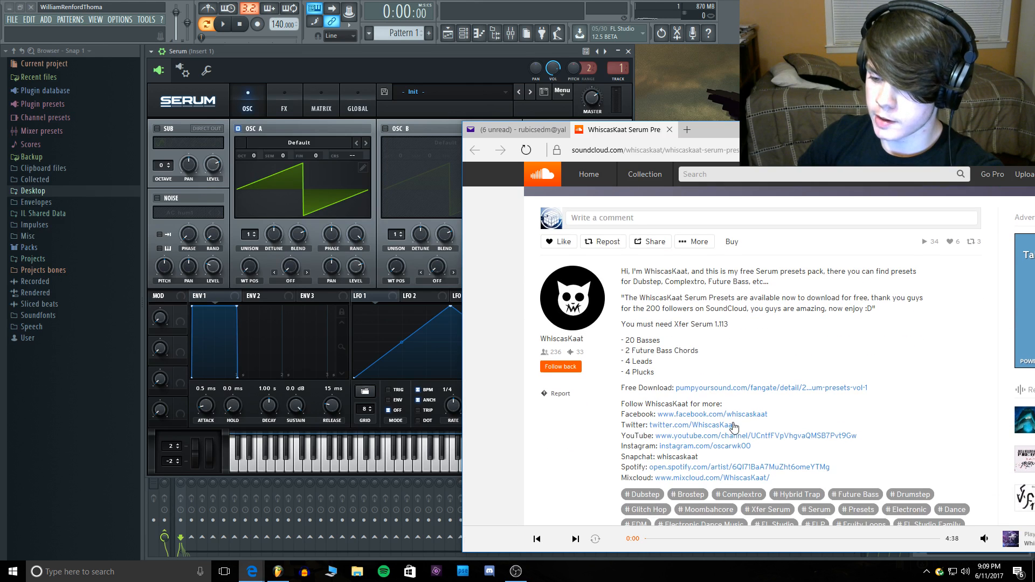
pyautogui.click(796, 389)
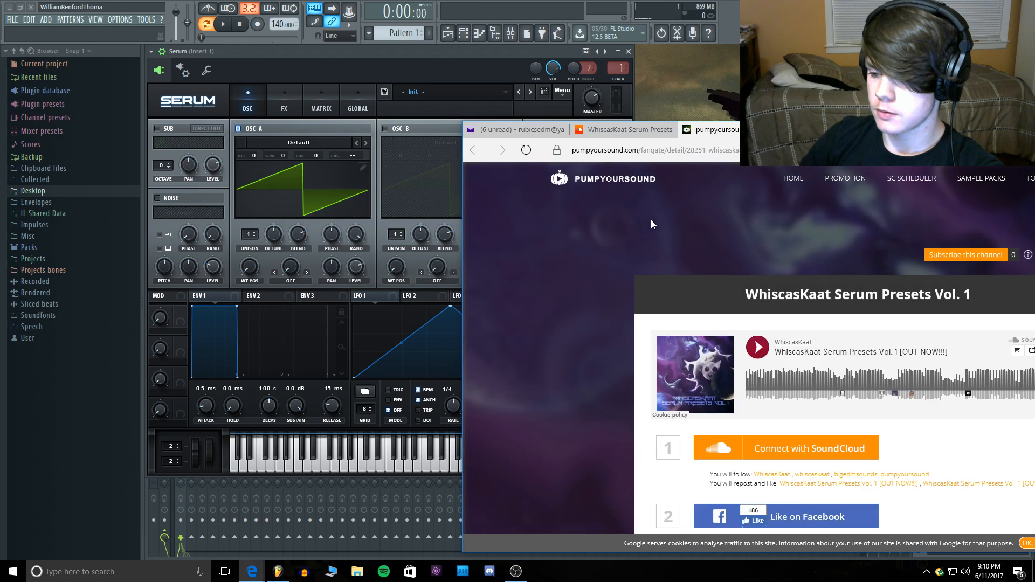
# Step: Examine the requirements for downloading WhiscasKaat Serum Presets Vol. 1 on the PumpYourSound page
pyautogui.scroll(-4, 653, 224)
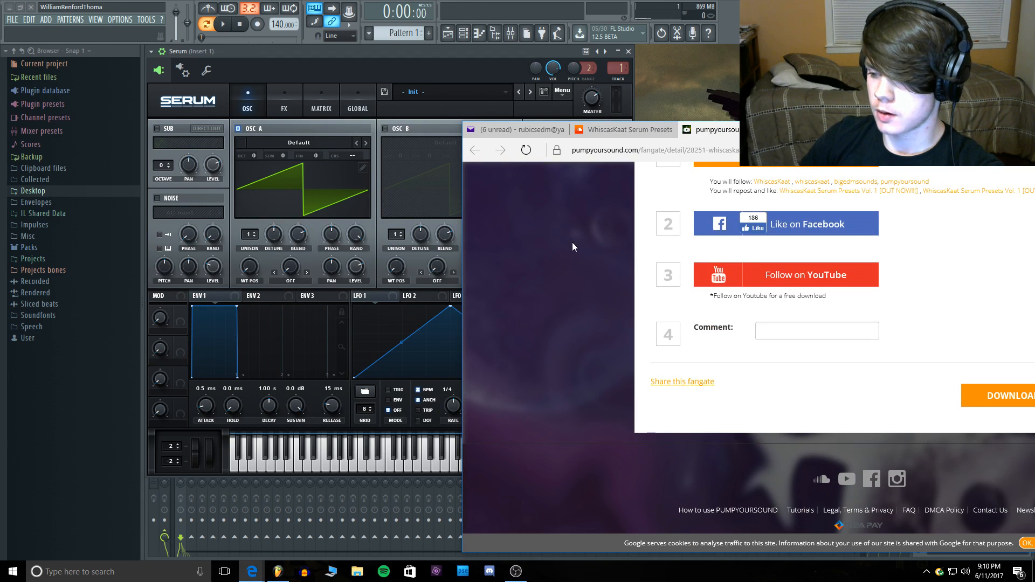
pyautogui.scroll(2, 947, 285)
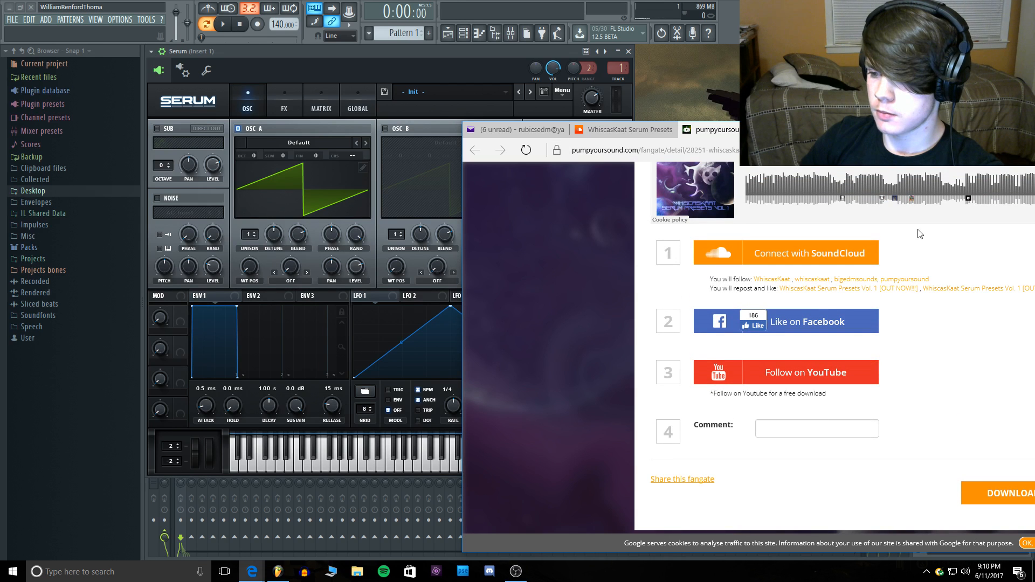
pyautogui.moveTo(863, 130)
pyautogui.mouseDown()
pyautogui.moveTo(816, 124)
pyautogui.moveTo(851, 129)
pyautogui.mouseUp()
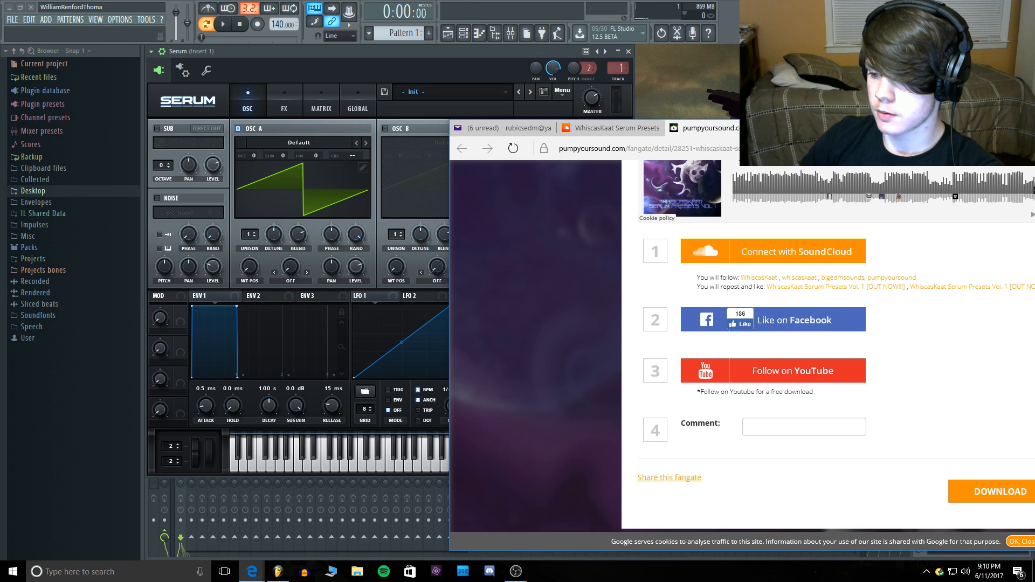
pyautogui.scroll(2, 990, 321)
pyautogui.scroll(2, 990, 321)
pyautogui.scroll(-5, 955, 319)
pyautogui.scroll(5, 956, 328)
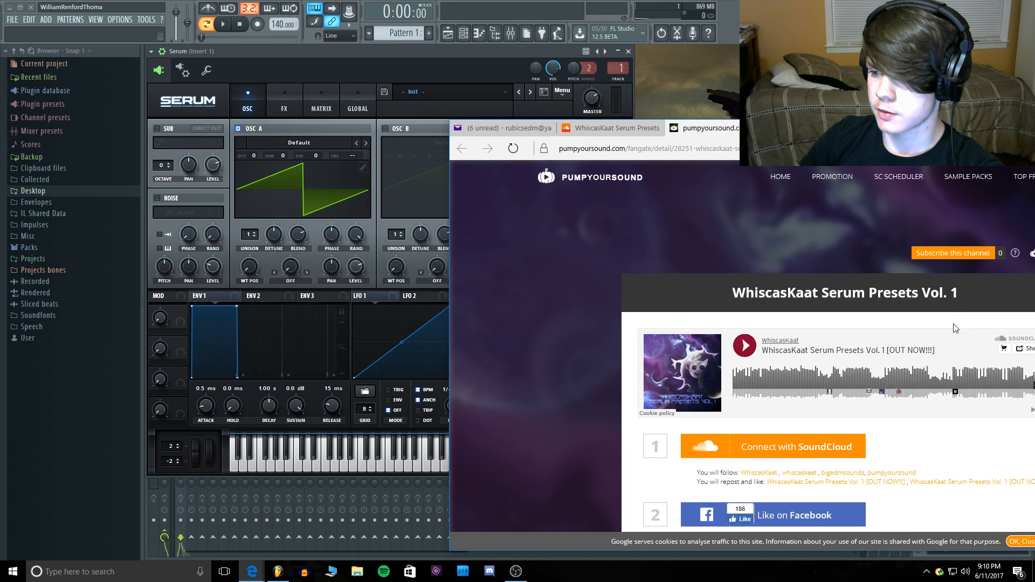
pyautogui.scroll(-5, 735, 226)
pyautogui.scroll(5, 735, 232)
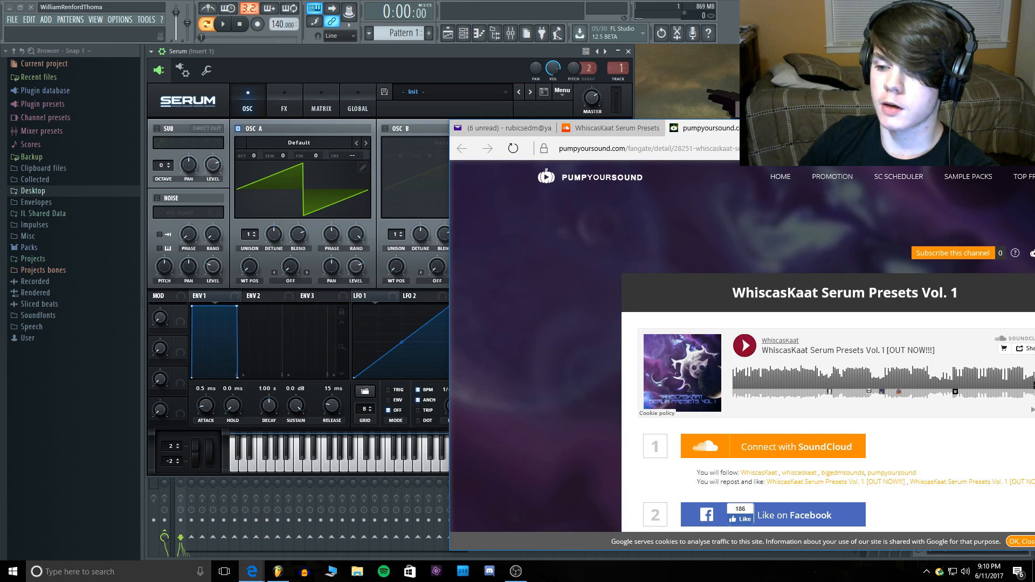
# Step: Close the PumpYourSound and SoundCloud pages, and return to the mail inbox
pyautogui.click(764, 128)
pyautogui.click(656, 129)
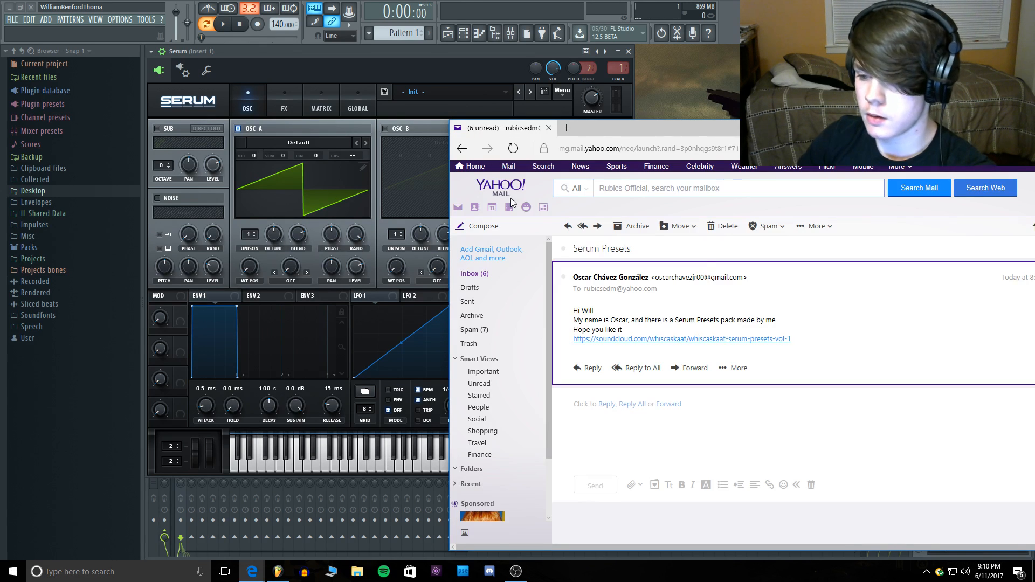
pyautogui.click(469, 275)
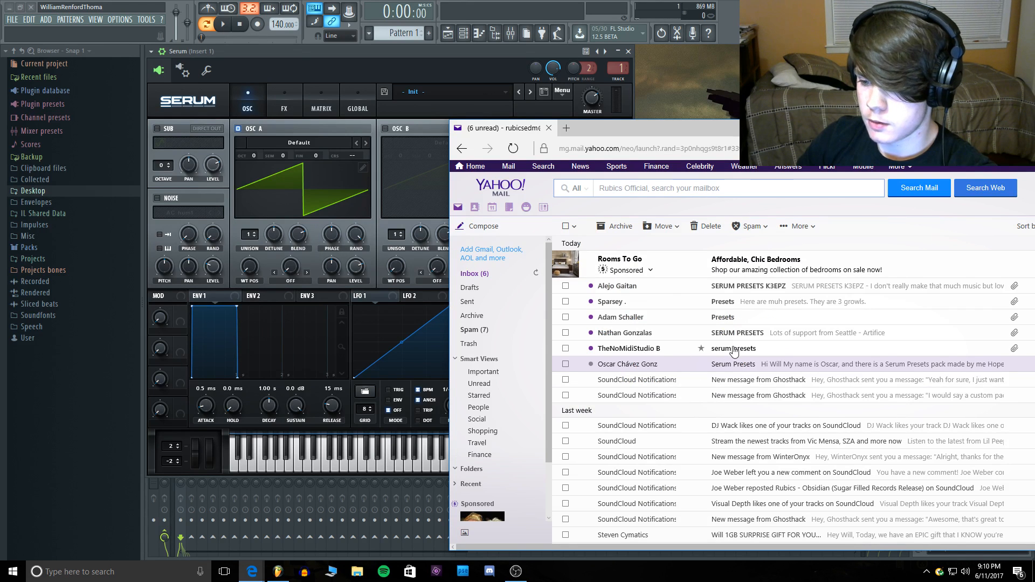
# Step: Open the "serum presets" message, save all three attachments as archive.zip, and show the archive in the Downloads folder
pyautogui.click(734, 349)
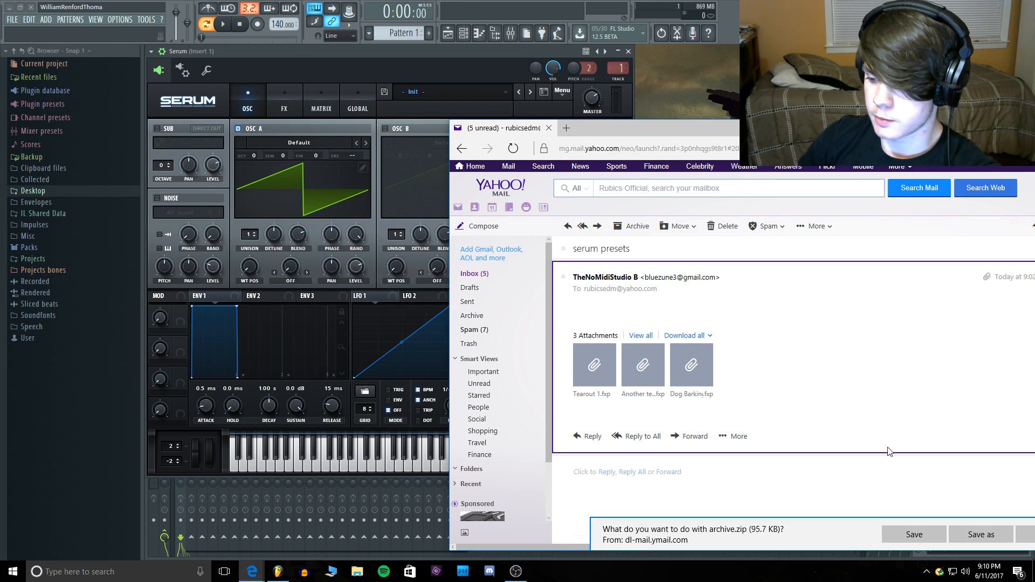
pyautogui.click(917, 532)
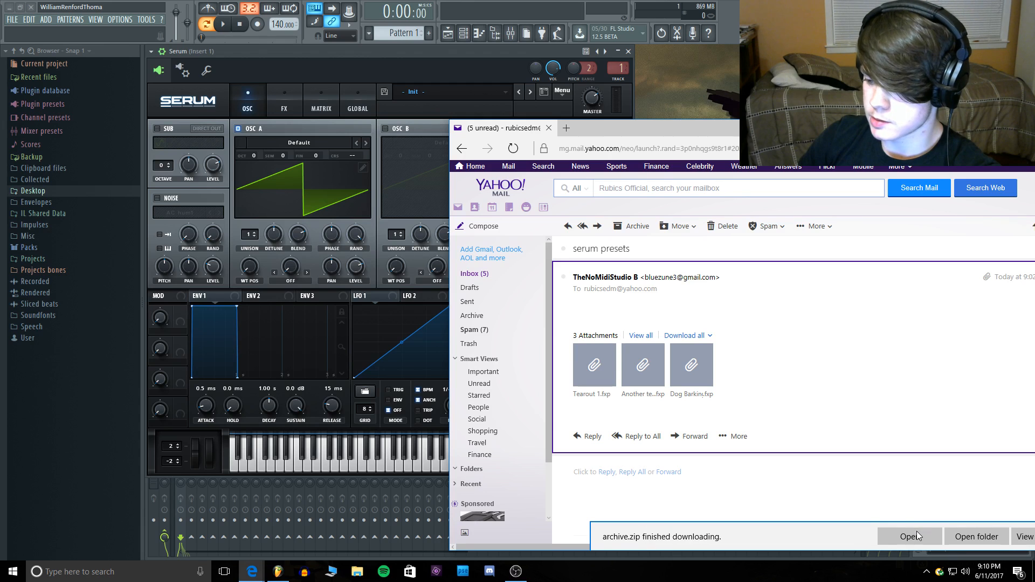
pyautogui.click(981, 534)
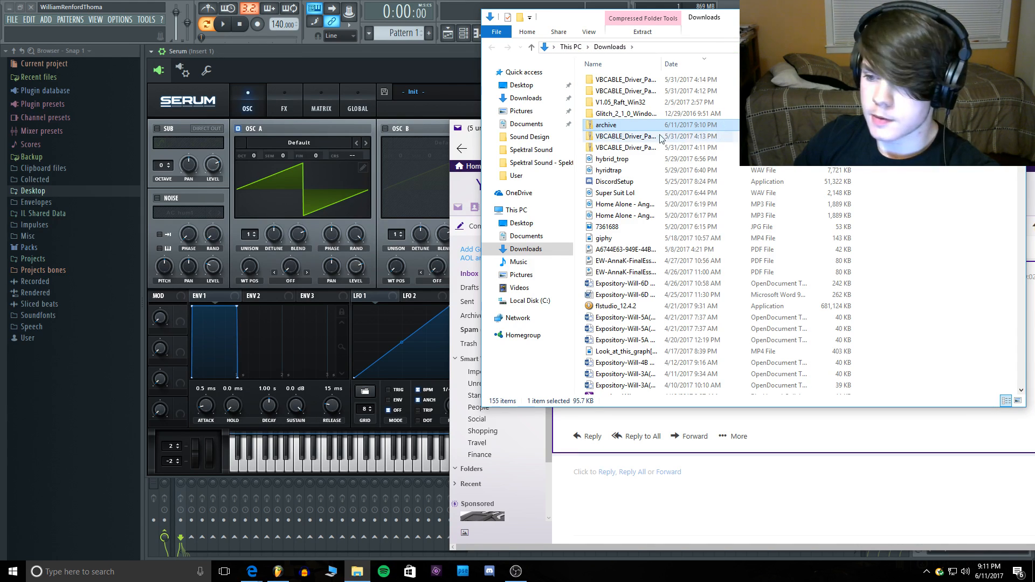
# Step: Move the archive zip from Downloads to the desktop, close the Downloads window, and bring the desktop into view
pyautogui.moveTo(605, 126); pyautogui.dragTo(509, 85)
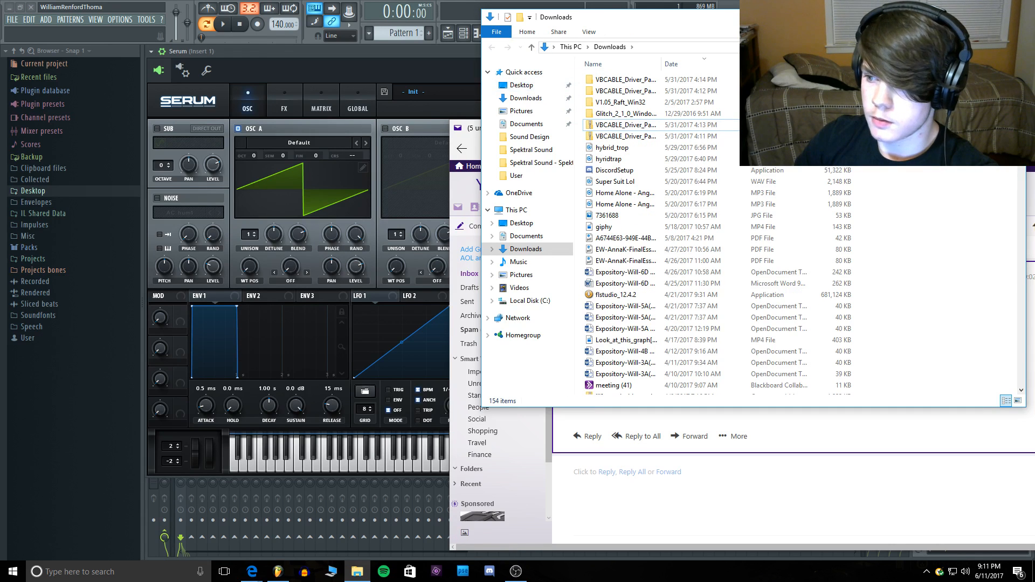
pyautogui.click(1014, 17)
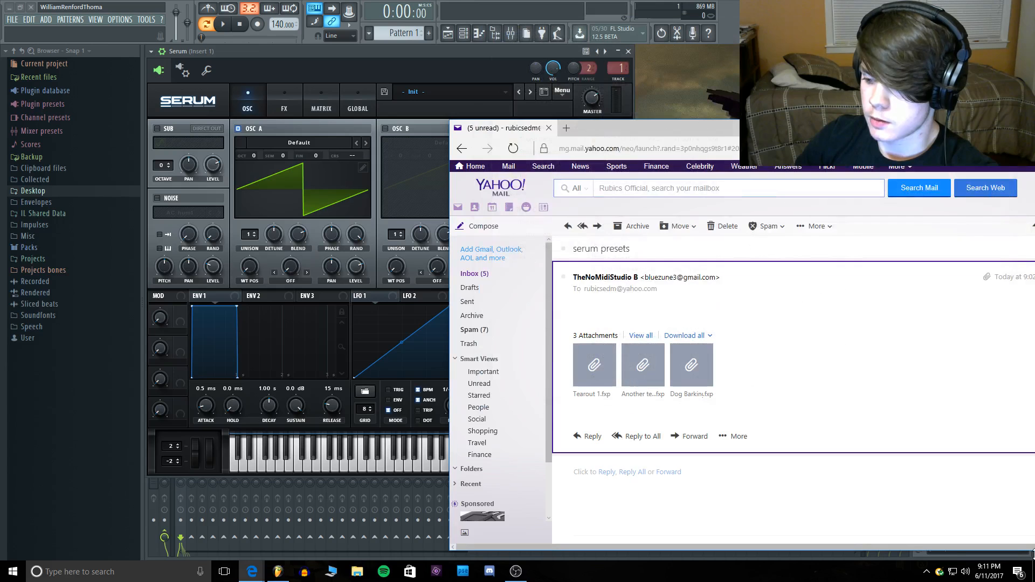
pyautogui.click(277, 573)
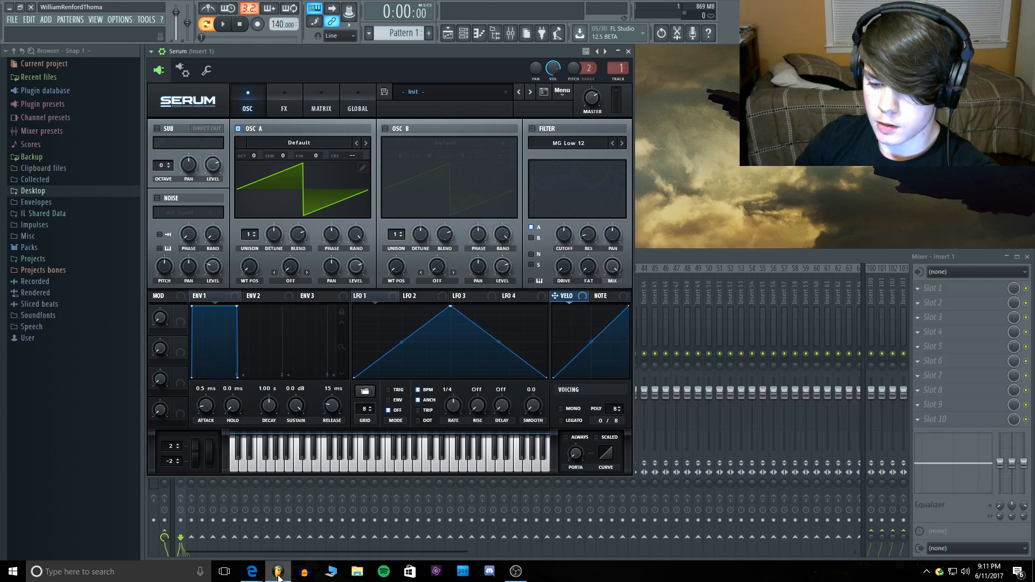
pyautogui.click(279, 575)
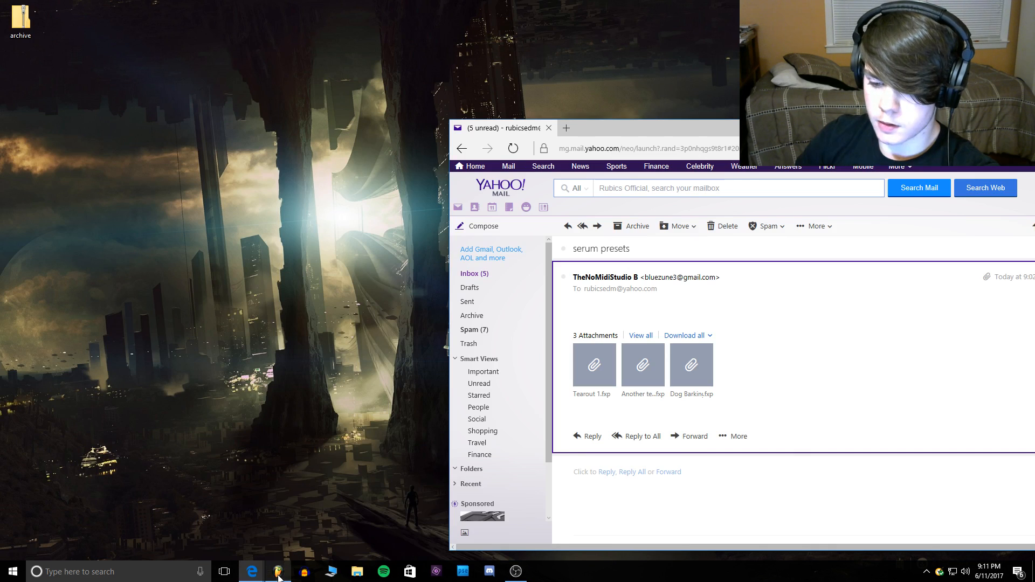
# Step: Extract the archive zip into an archive folder on the desktop, and close the window showing the extracted files
pyautogui.rightClick(19, 27)
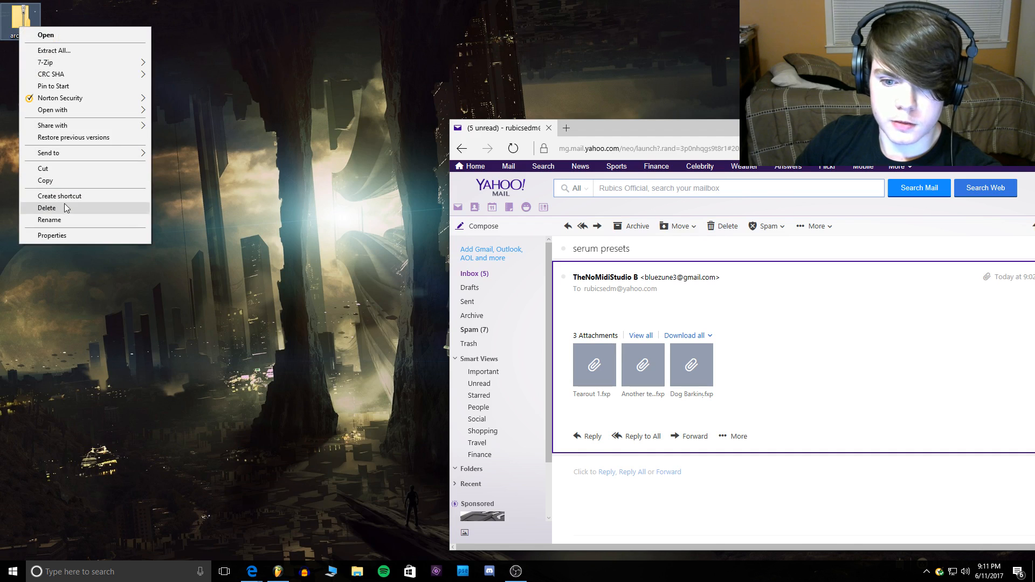
pyautogui.click(78, 50)
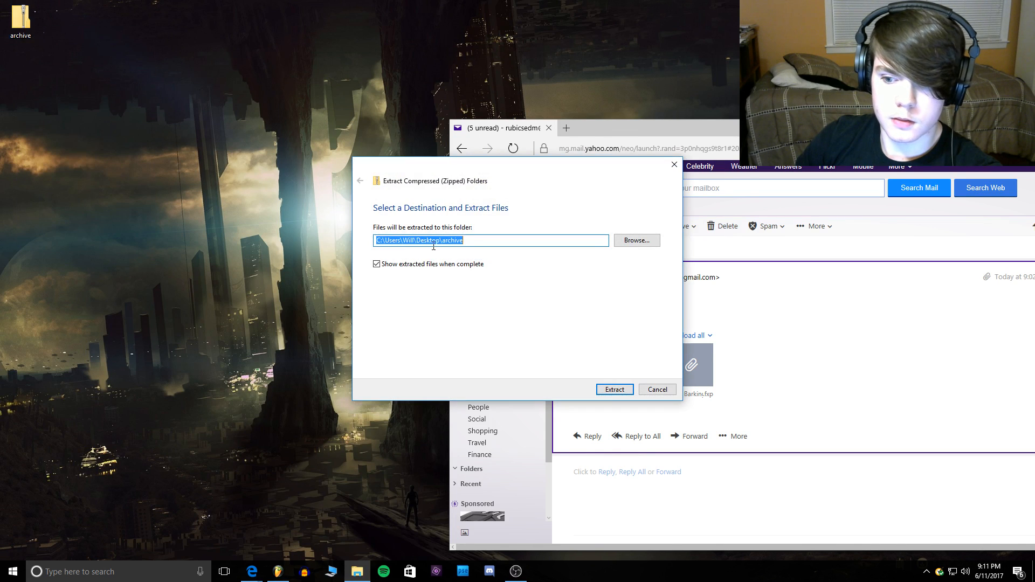
pyautogui.click(606, 390)
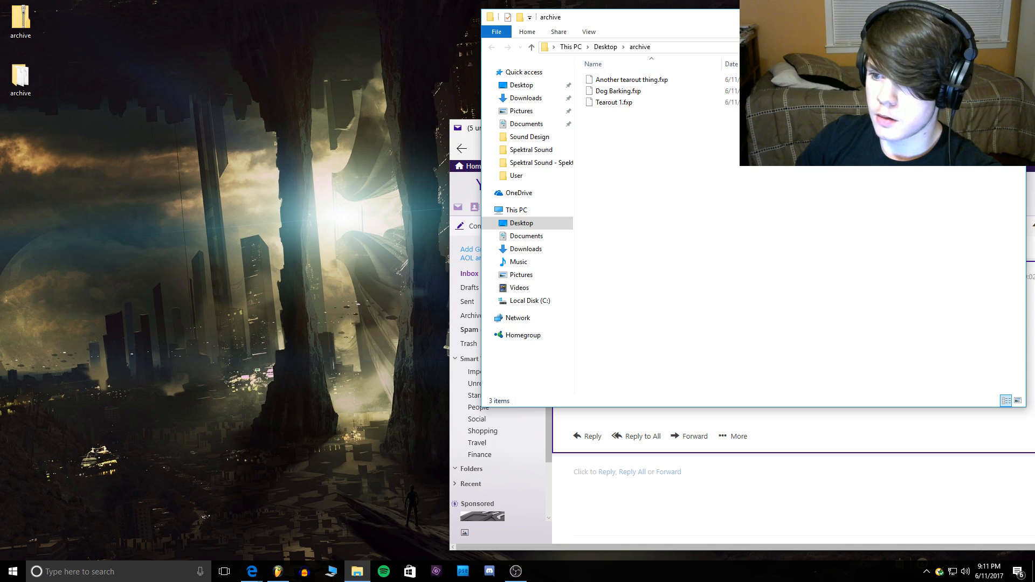
pyautogui.click(1013, 17)
# Step: Search the computer for "serum" and open the Presets folder inside Serum Presets
pyautogui.click(78, 574)
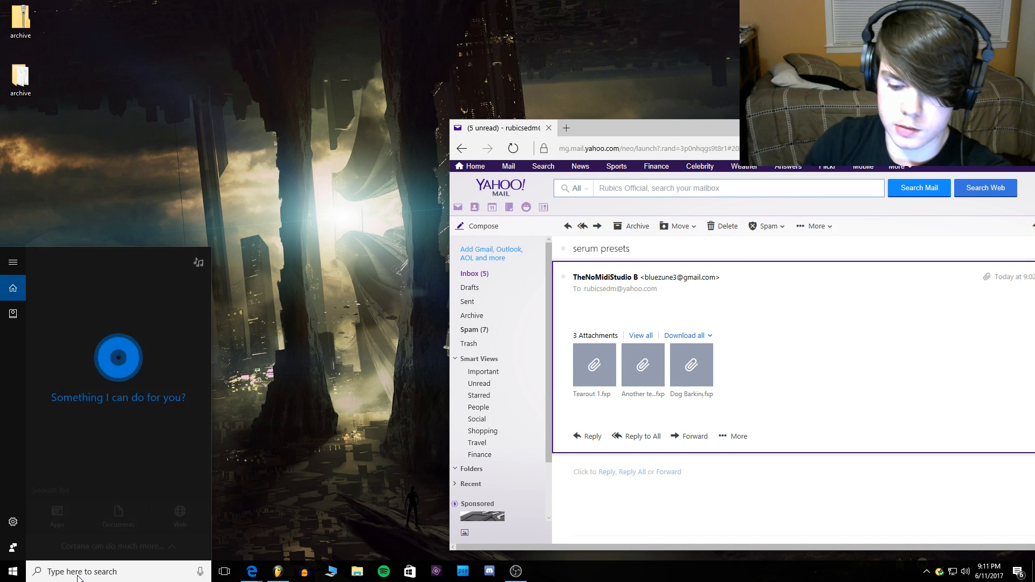
pyautogui.write('serum')
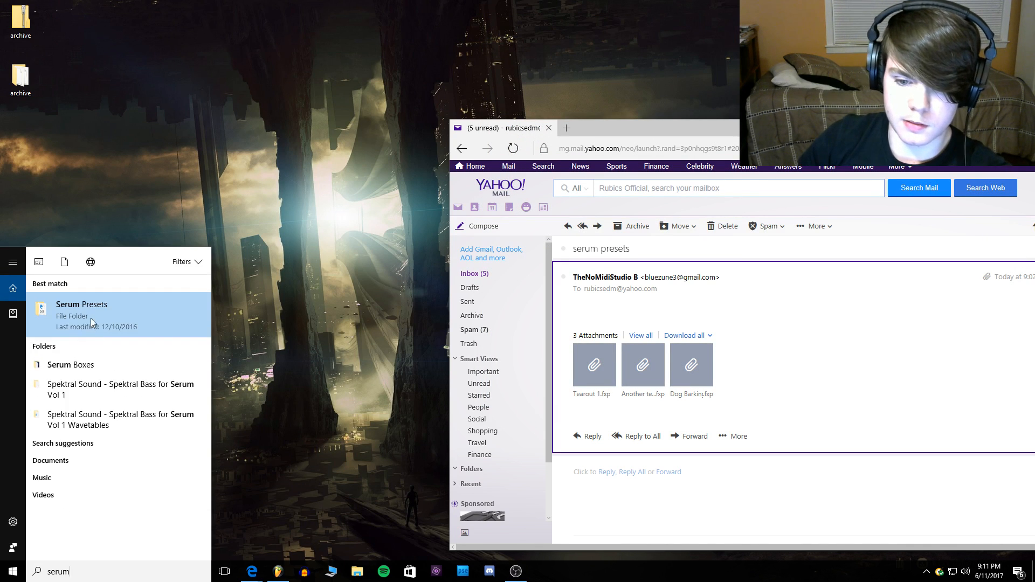
pyautogui.click(92, 321)
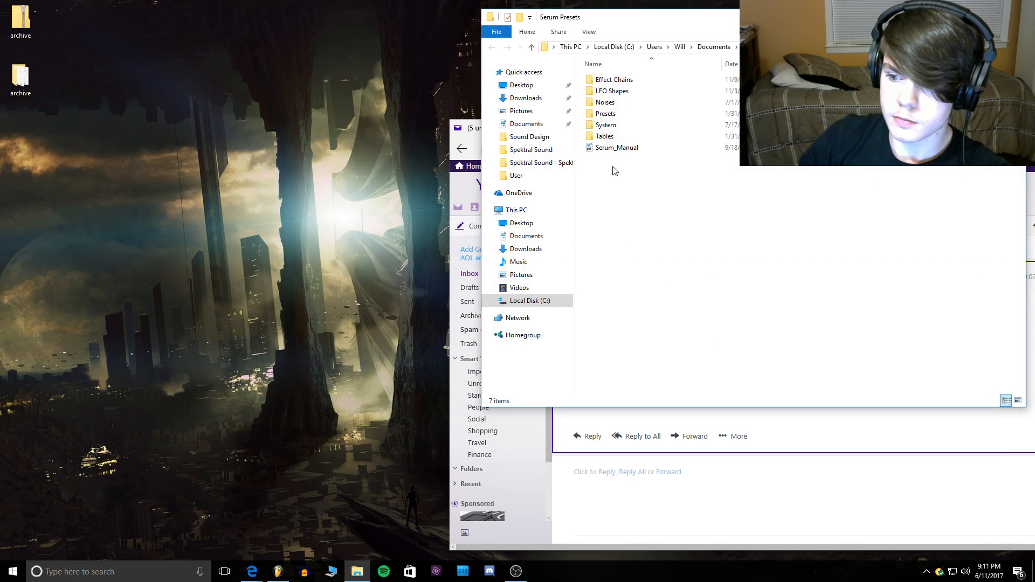
pyautogui.doubleClick(613, 114)
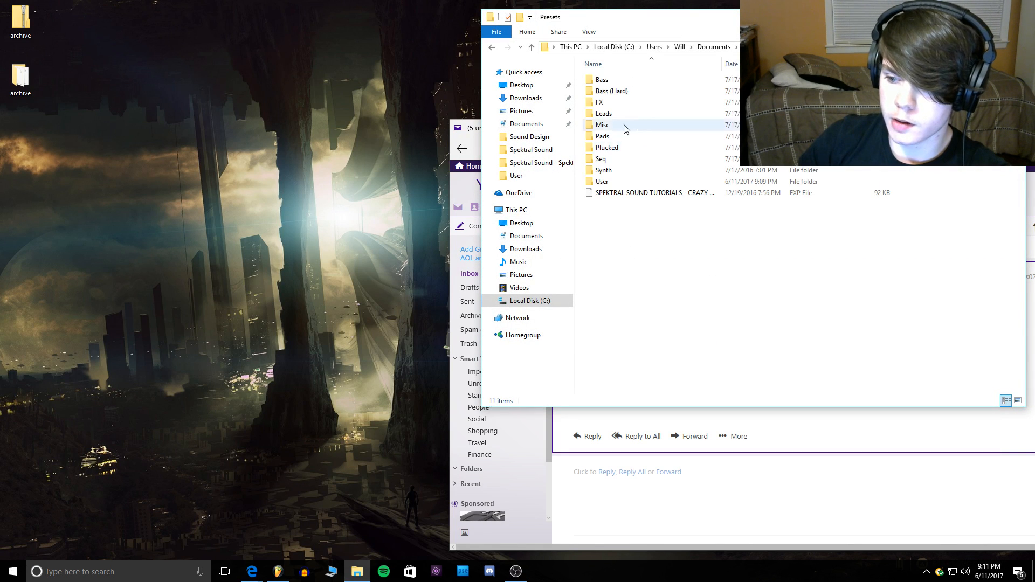
# Step: Create a new folder named Sent inside Serum's Presets folder
pyautogui.rightClick(606, 223)
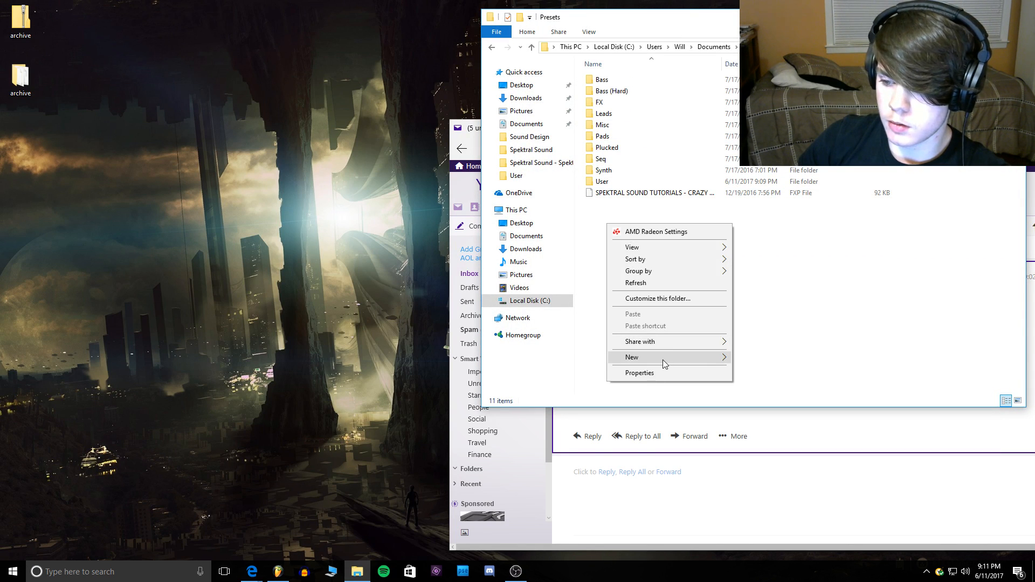
pyautogui.moveTo(663, 360)
pyautogui.click(758, 357)
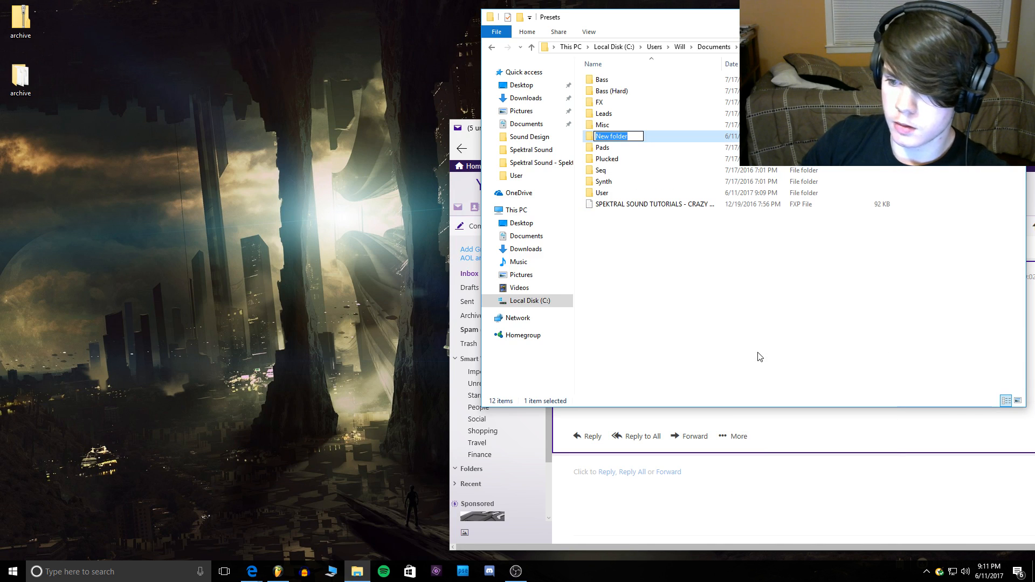
pyautogui.write('Sen')
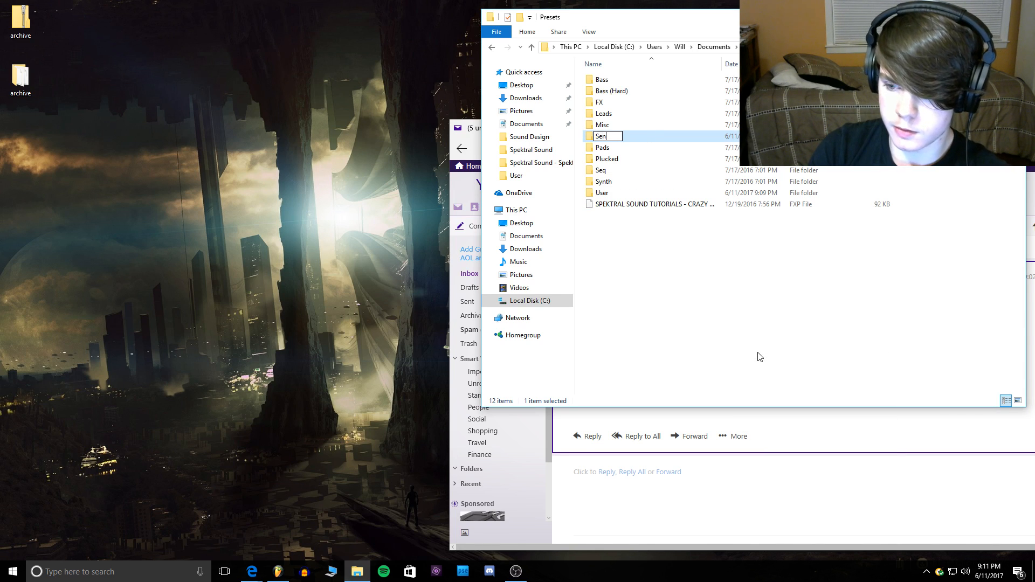
pyautogui.write('t')
pyautogui.press('Return')
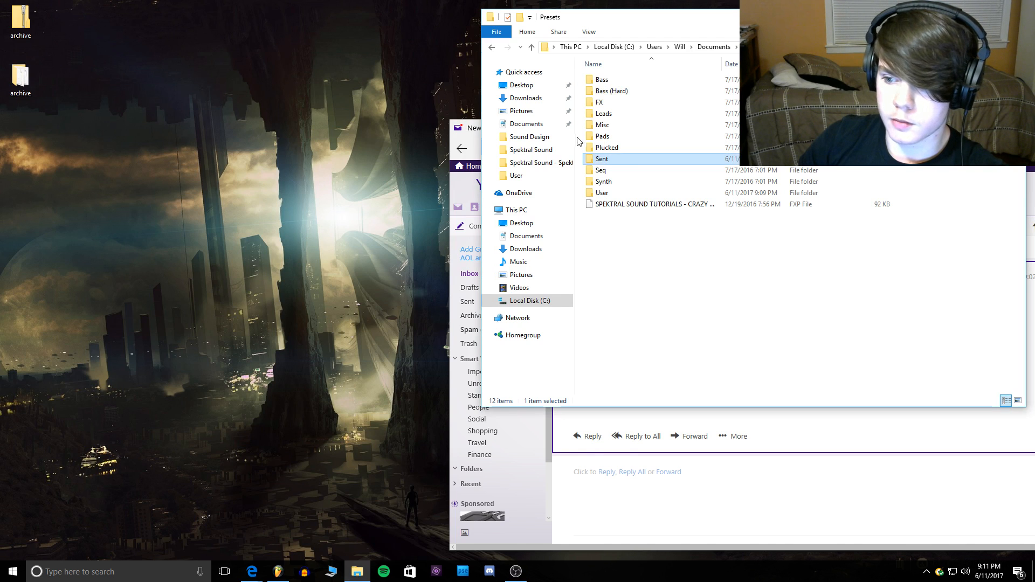
# Step: Move the extracted archive folder from the desktop into the Sent folder, and minimize the Presets window
pyautogui.moveTo(587, 158); pyautogui.dragTo(600, 160)
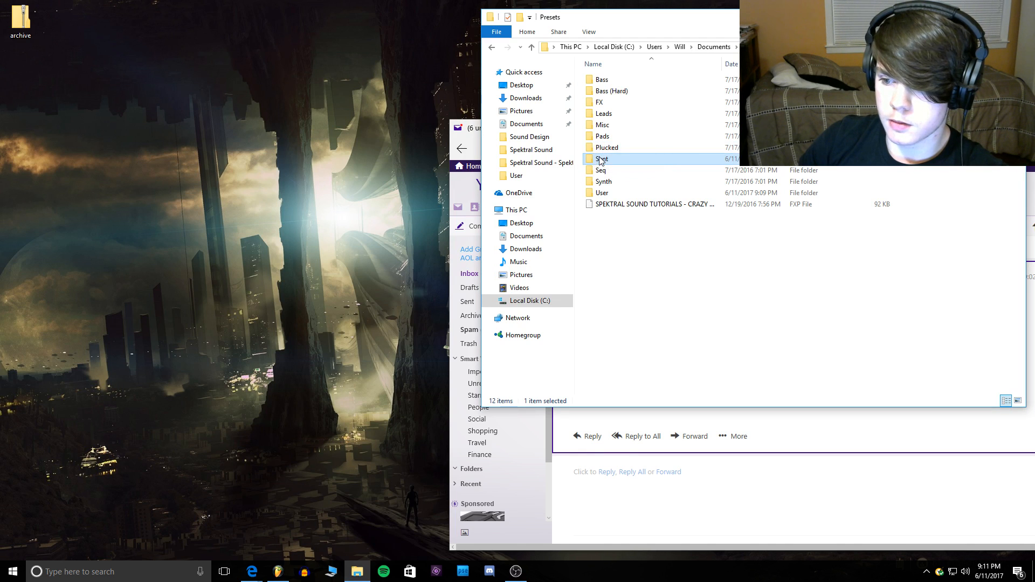
pyautogui.click(965, 16)
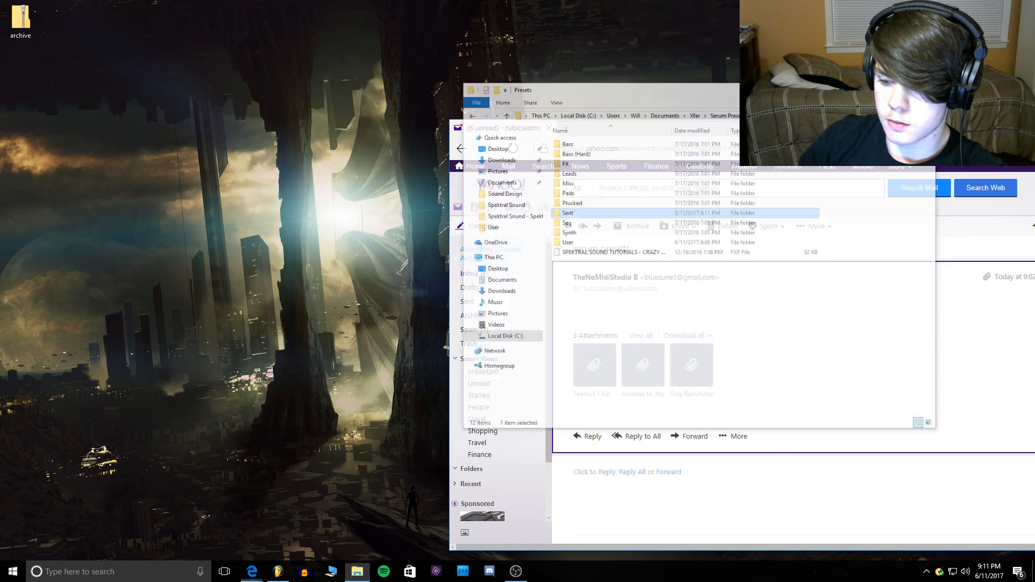
pyautogui.click(357, 571)
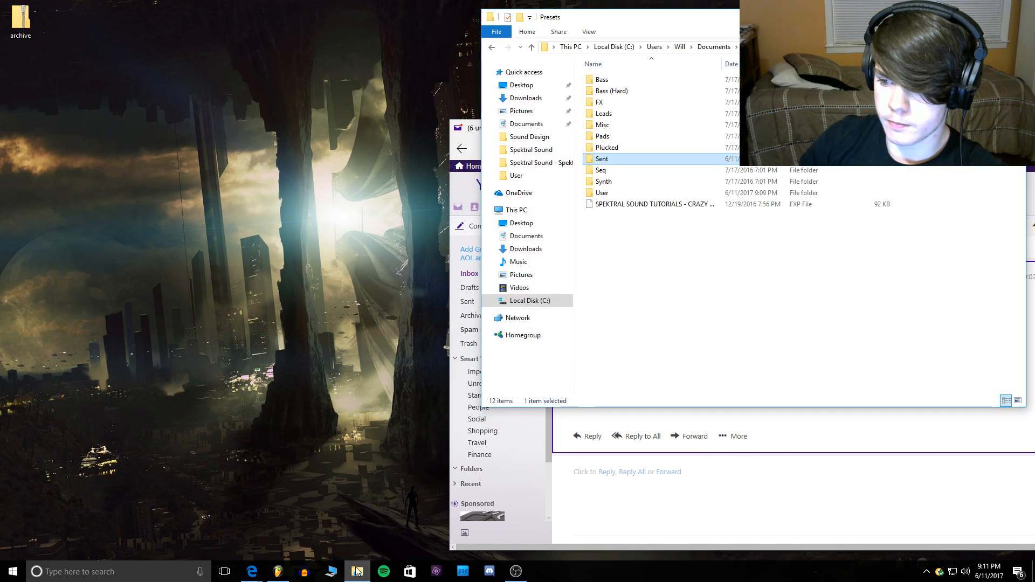
pyautogui.click(964, 17)
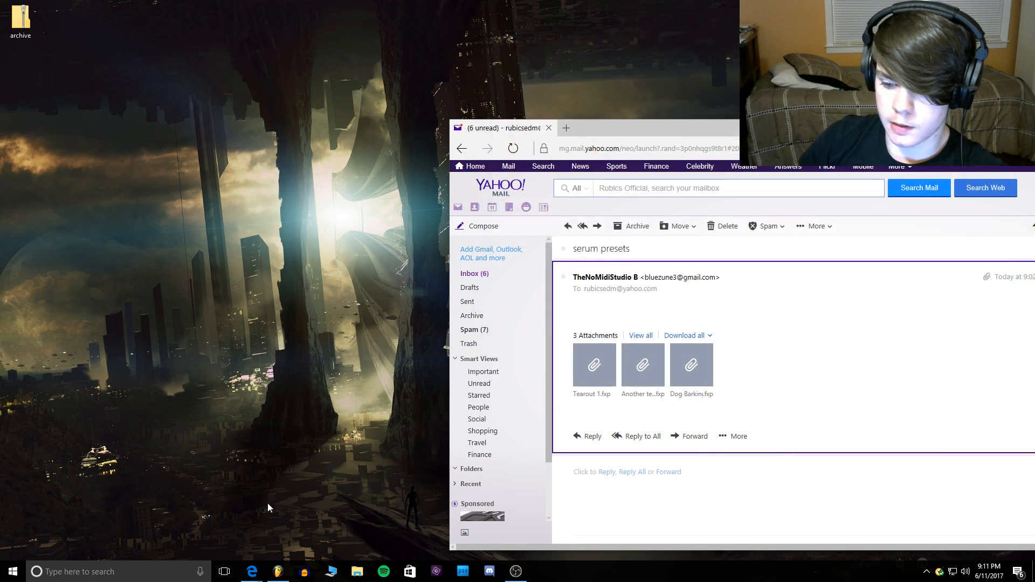
# Step: Switch to FL Studio, replace the Serum channel's plugin with none, and load a fresh Serum instance in that channel
pyautogui.click(278, 571)
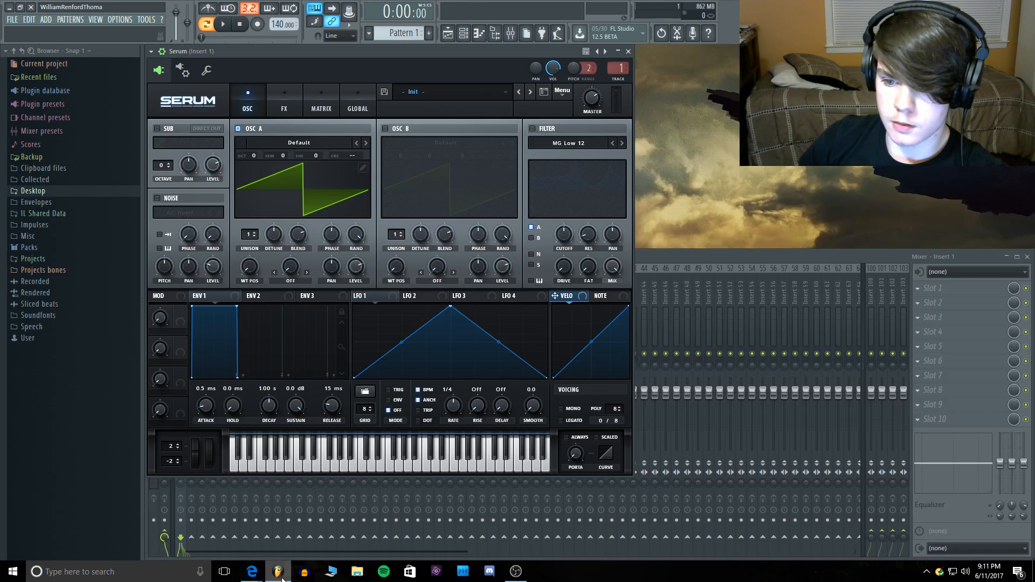
pyautogui.click(625, 52)
pyautogui.rightClick(226, 79)
pyautogui.moveTo(283, 151)
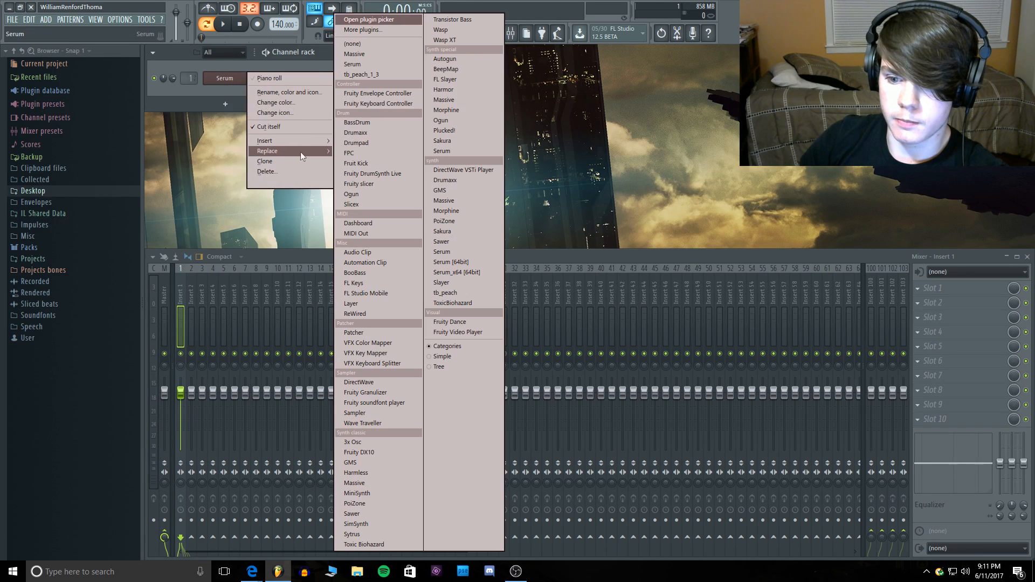
pyautogui.click(374, 44)
pyautogui.rightClick(230, 81)
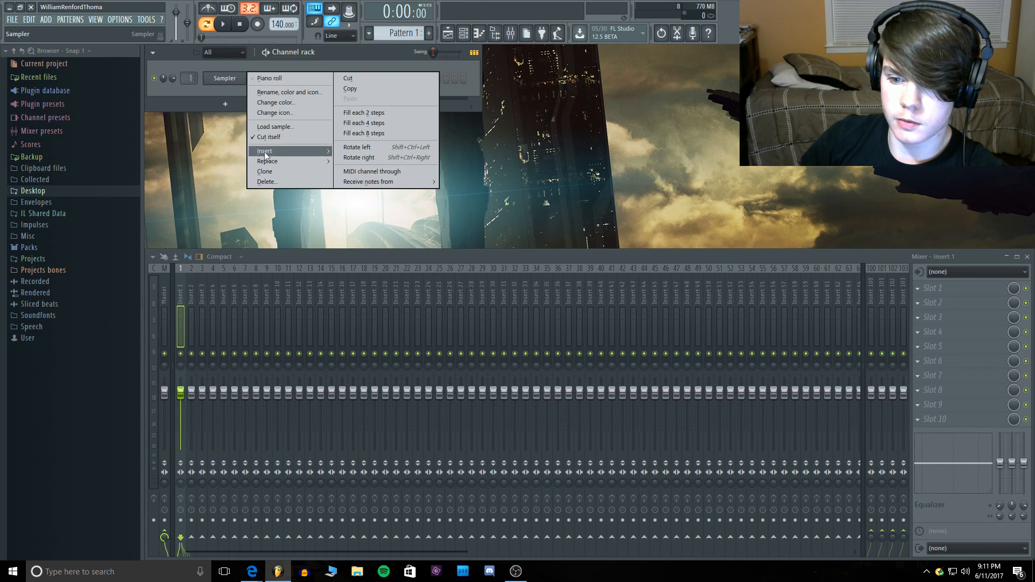
pyautogui.click(444, 154)
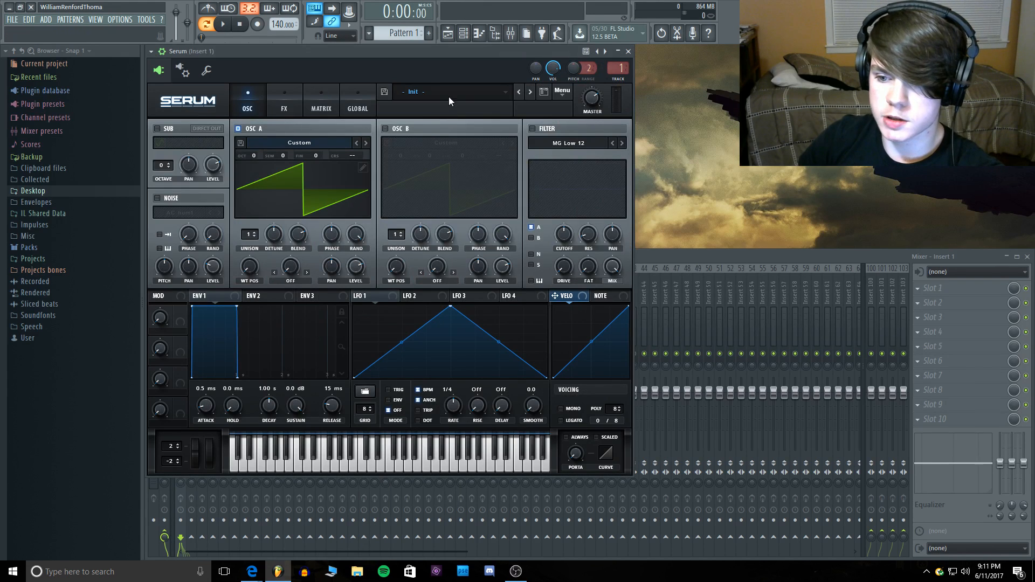
# Step: Load the "Another tearout thing" preset from the archive folder under Sent in Serum
pyautogui.click(449, 96)
pyautogui.moveTo(443, 229)
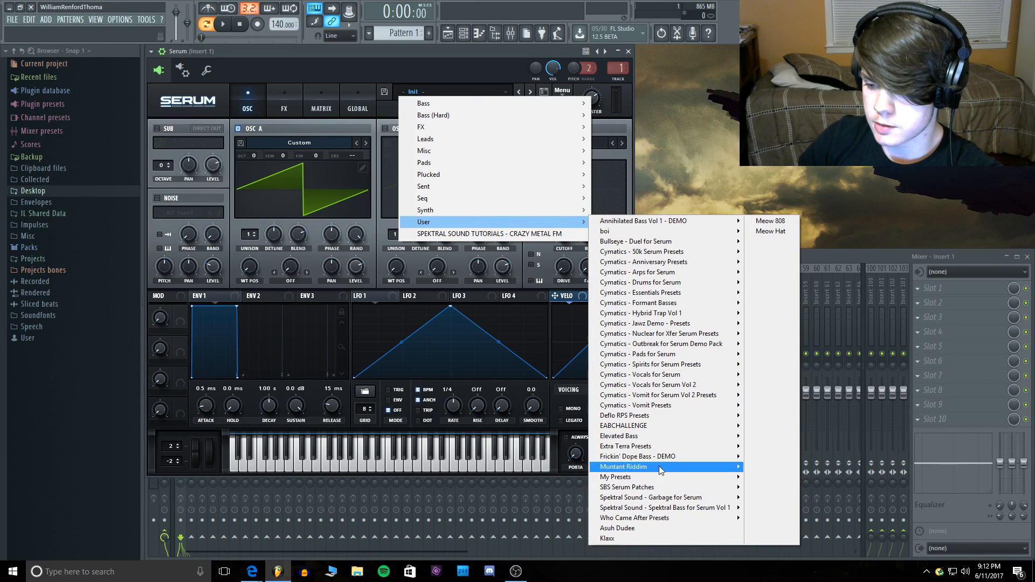
pyautogui.moveTo(663, 416)
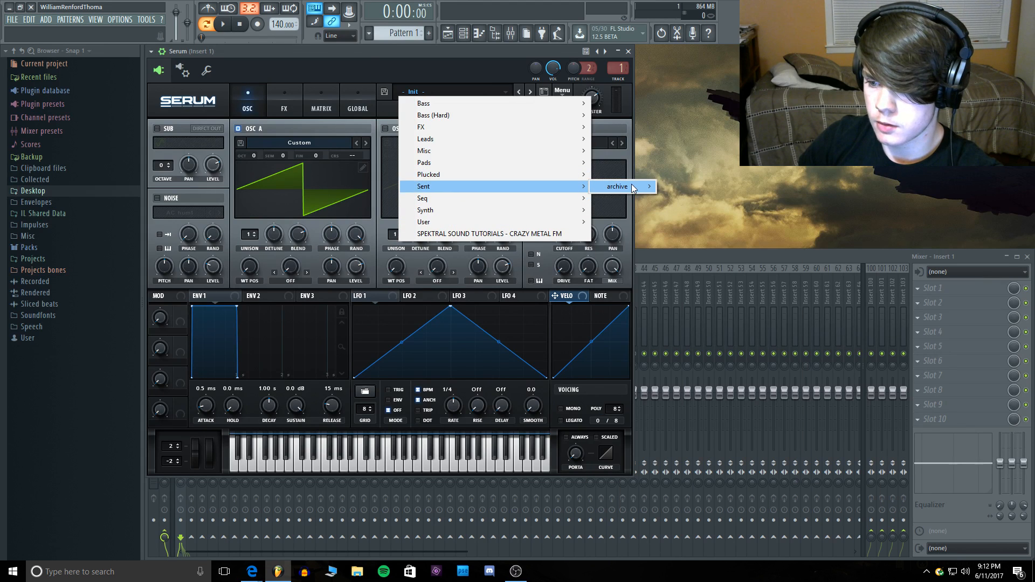
pyautogui.moveTo(626, 186)
pyautogui.click(716, 187)
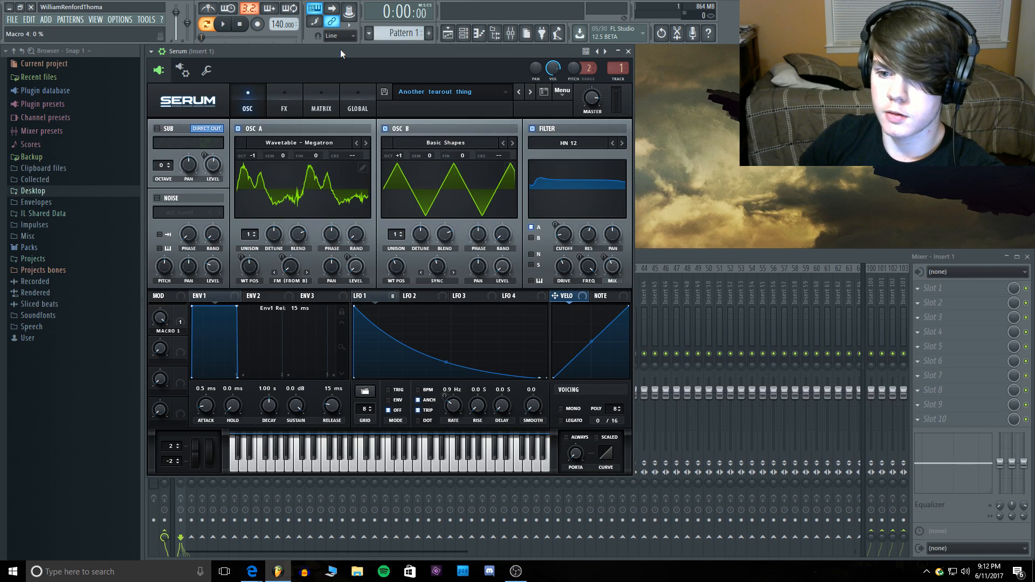
# Step: Play test notes with the loaded preset and adjust Serum's master volume
pyautogui.press('b')
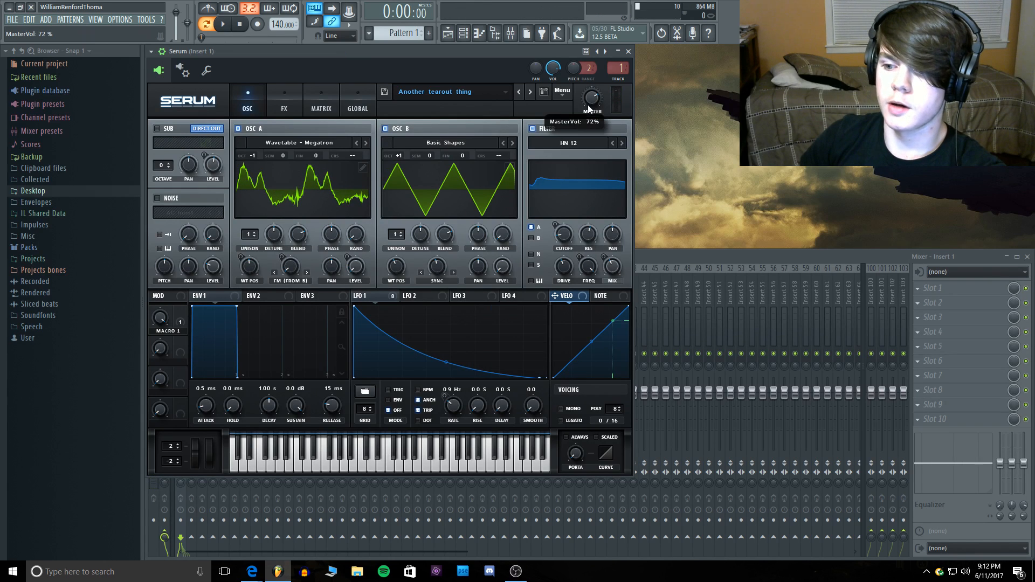
pyautogui.press('b')
pyautogui.moveTo(593, 99); pyautogui.dragTo(597, 101)
pyautogui.press('b')
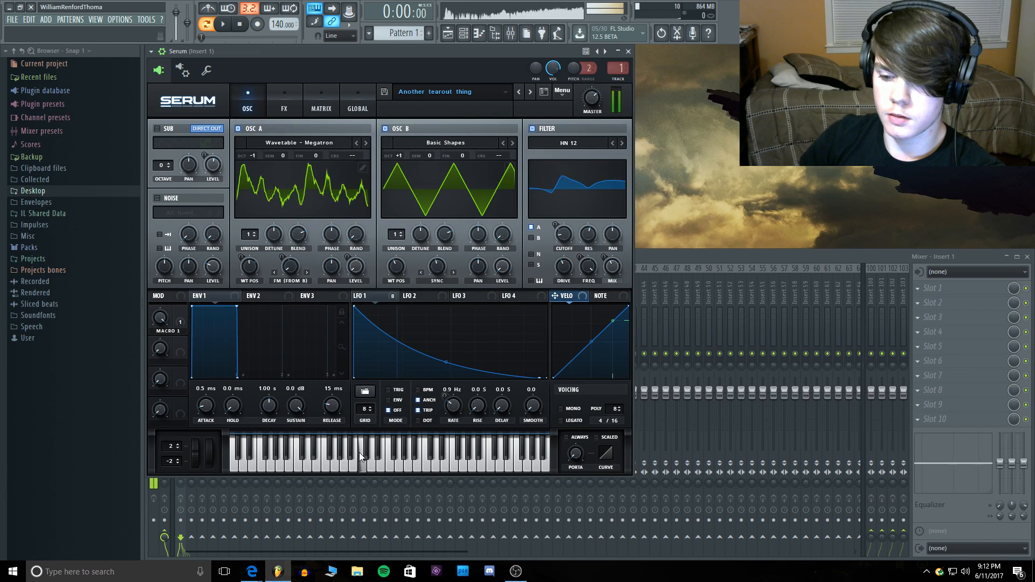
# Step: Show the Serum channel's miscellaneous settings and audition the preset with low notes in the C0 to C2 range of the keyboard
pyautogui.click(209, 70)
pyautogui.moveTo(302, 265); pyautogui.dragTo(182, 271)
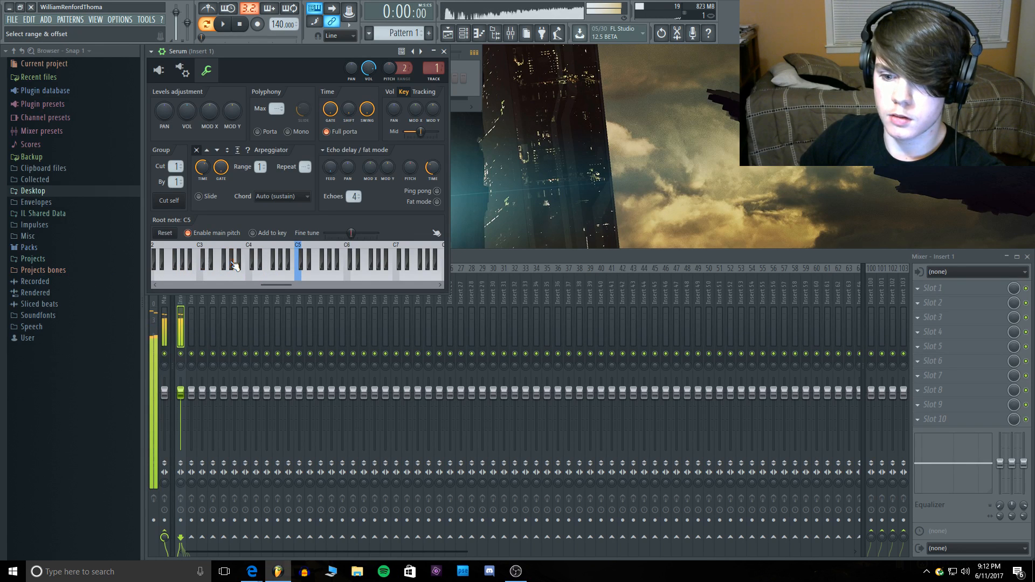
pyautogui.moveTo(274, 285); pyautogui.dragTo(165, 290)
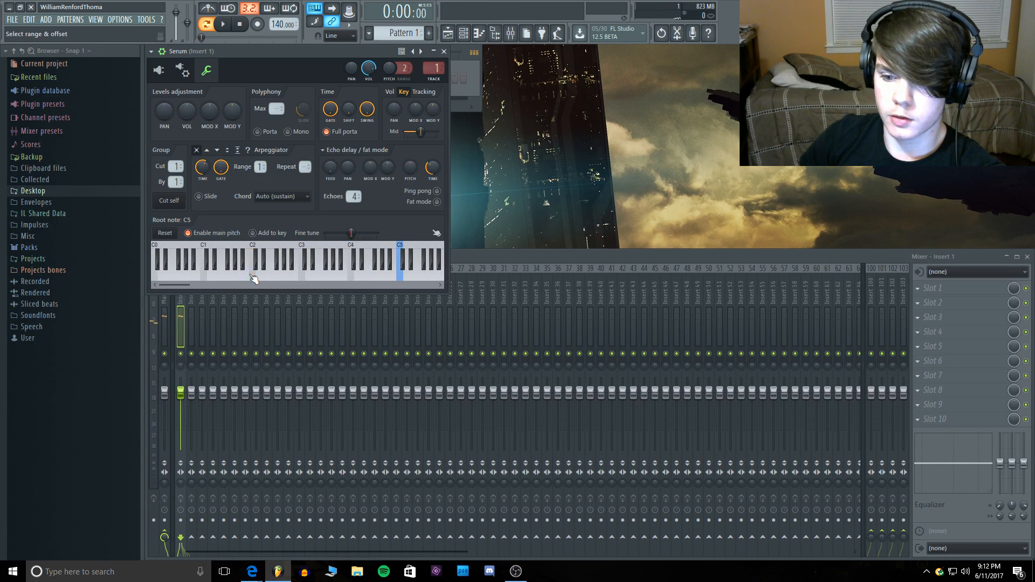
pyautogui.moveTo(250, 273); pyautogui.dragTo(220, 278)
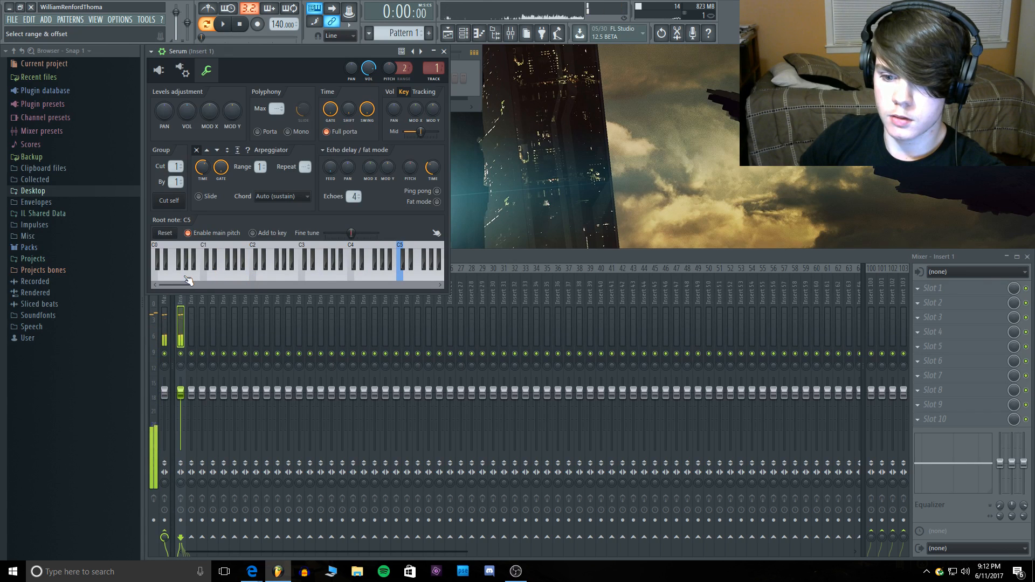
pyautogui.click(171, 278)
pyautogui.click(231, 277)
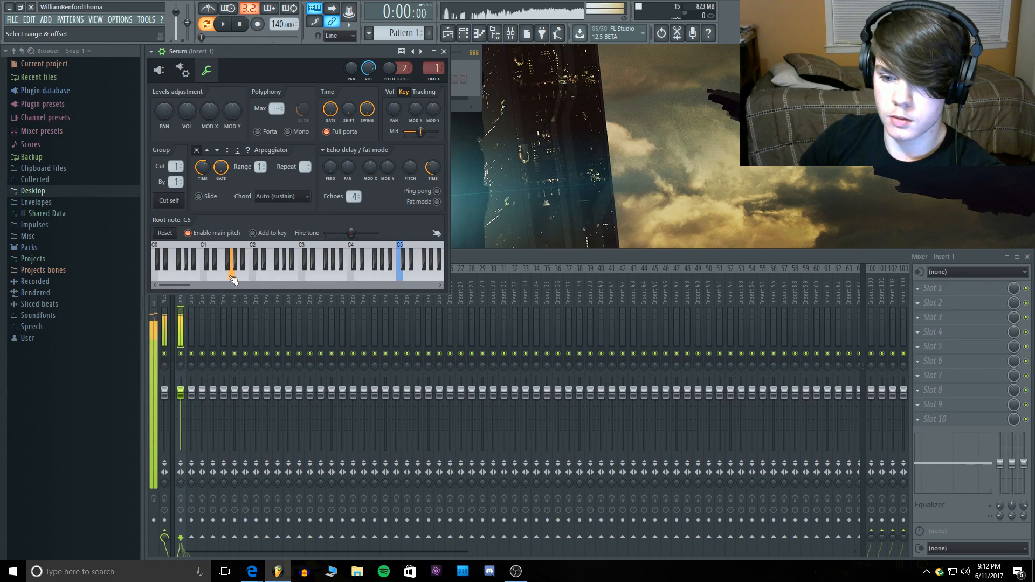
pyautogui.click(217, 278)
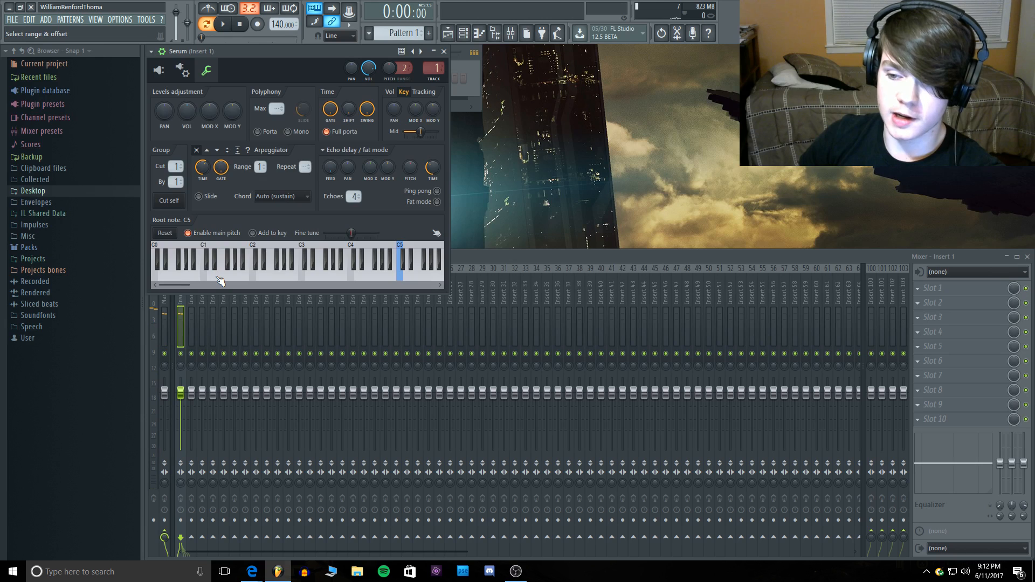
pyautogui.click(219, 278)
pyautogui.click(249, 277)
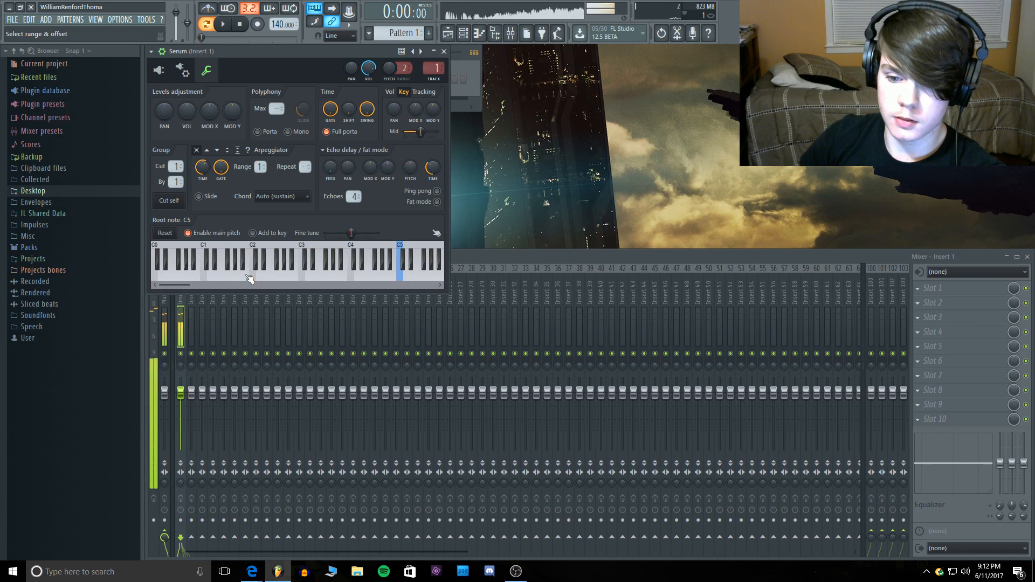
pyautogui.click(171, 275)
pyautogui.click(218, 276)
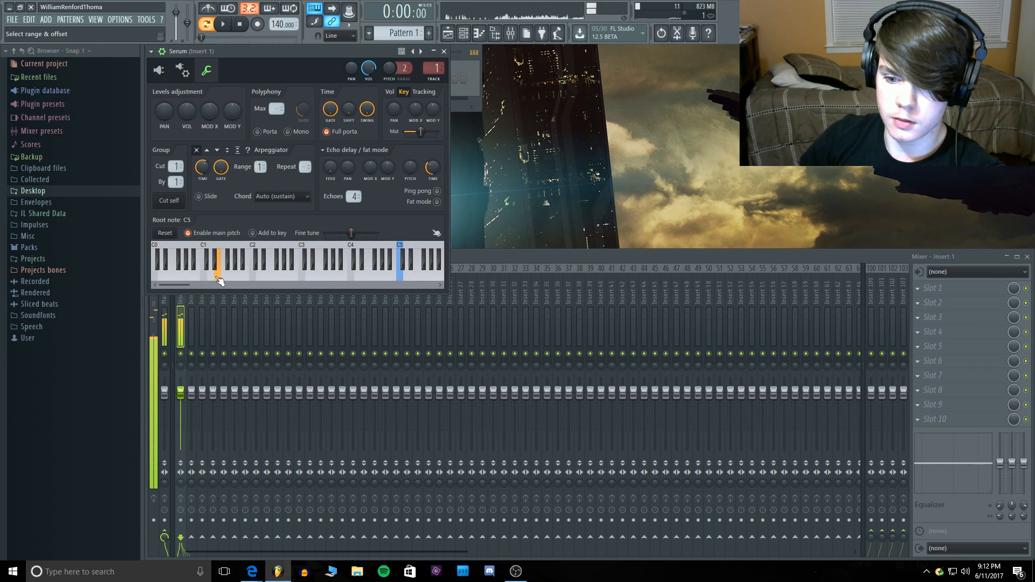
# Step: Return to Serum's plugin editor and play test notes with the loaded preset
pyautogui.click(158, 69)
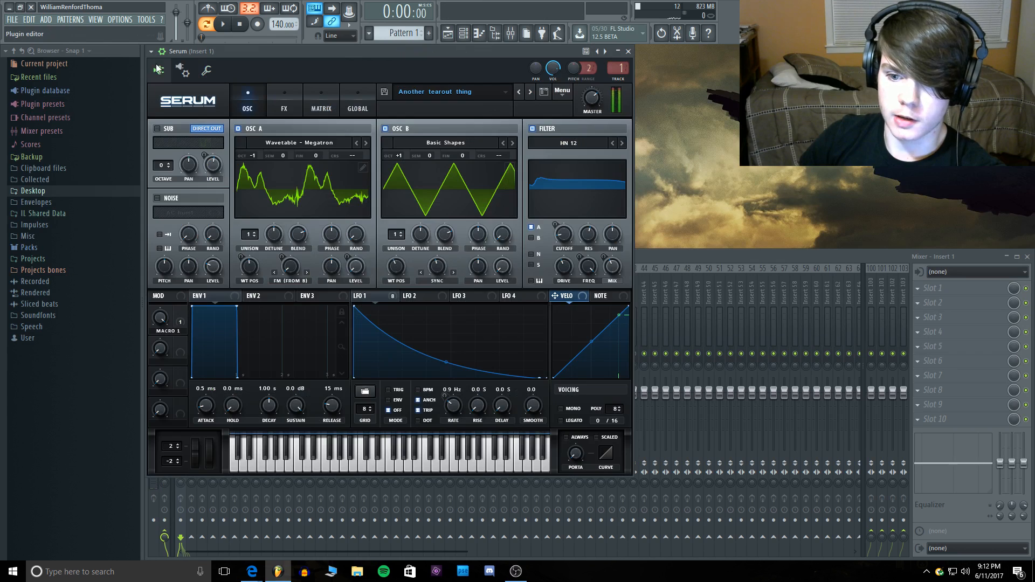
pyautogui.press('c')
pyautogui.press('c')
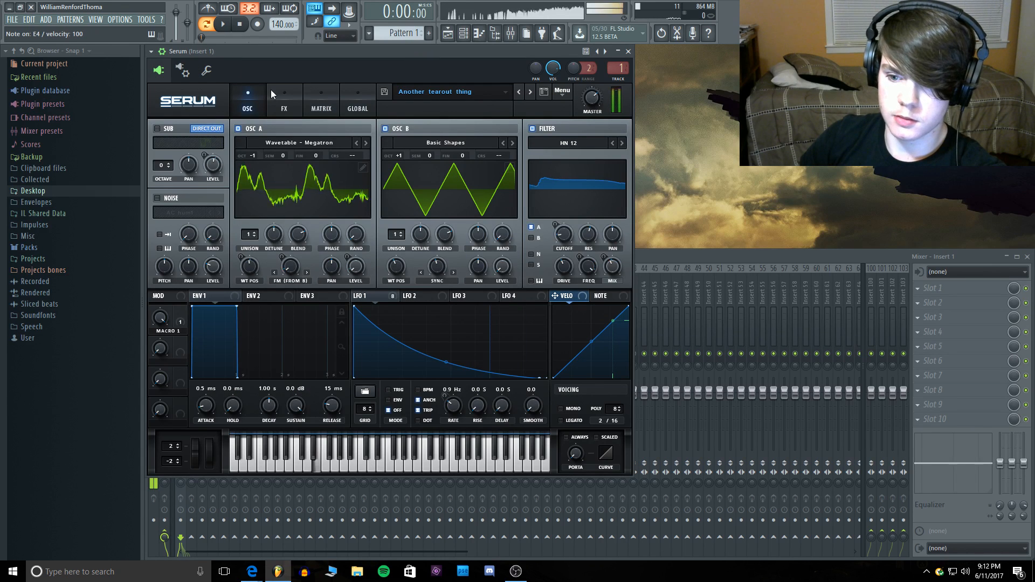
# Step: Change the Serum channel's root note to C7 and finally C8, playing test notes at each setting, and return to the plugin editor
pyautogui.click(207, 75)
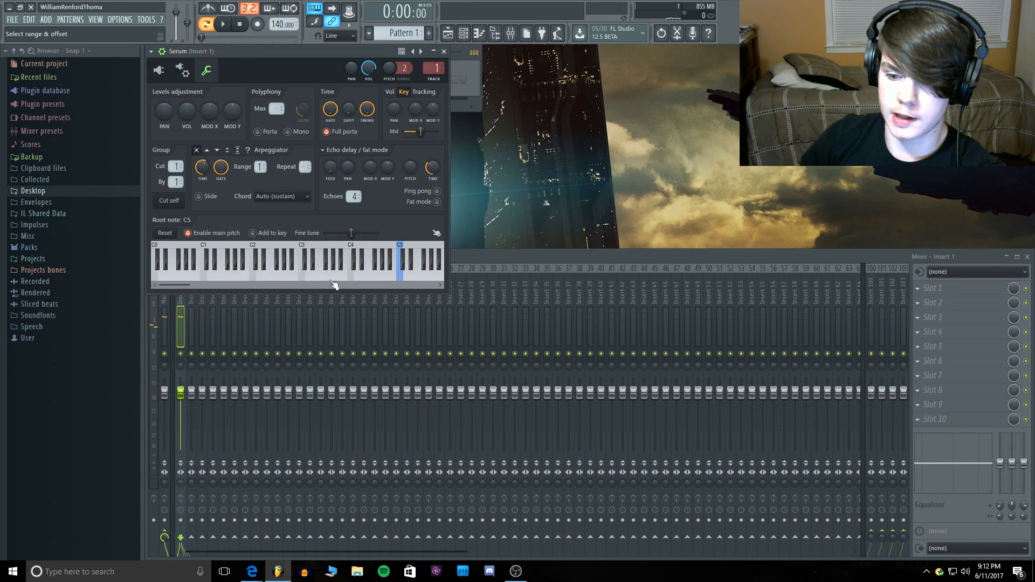
pyautogui.moveTo(193, 285); pyautogui.dragTo(301, 290)
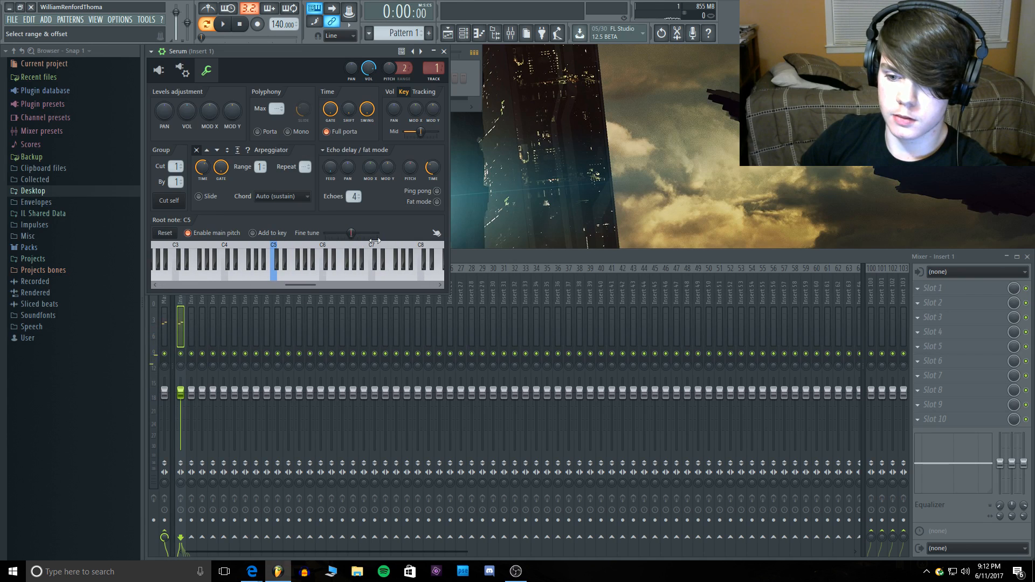
pyautogui.rightClick(372, 247)
pyautogui.press('c')
pyautogui.press('c')
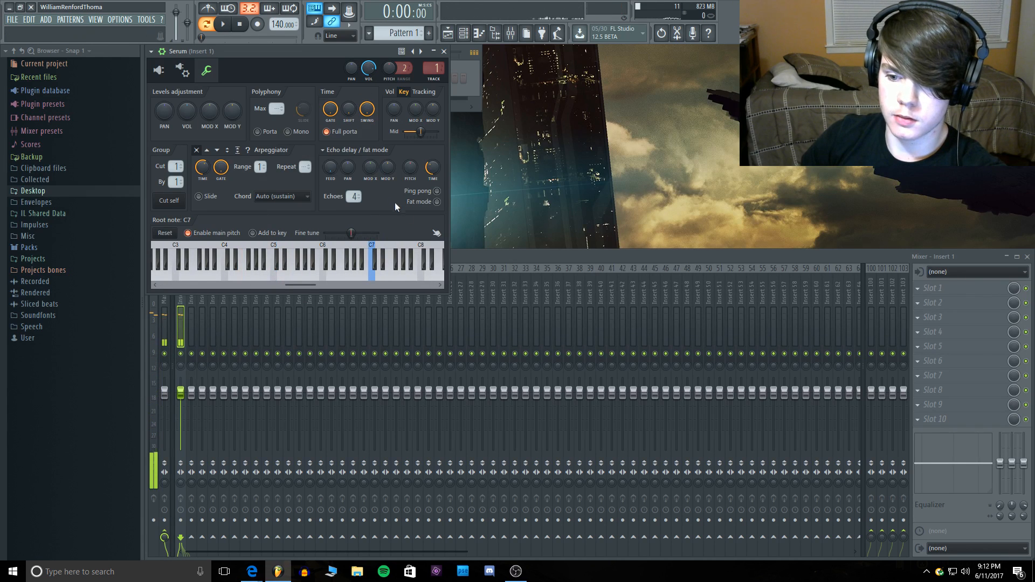
pyautogui.rightClick(422, 247)
pyautogui.press('c')
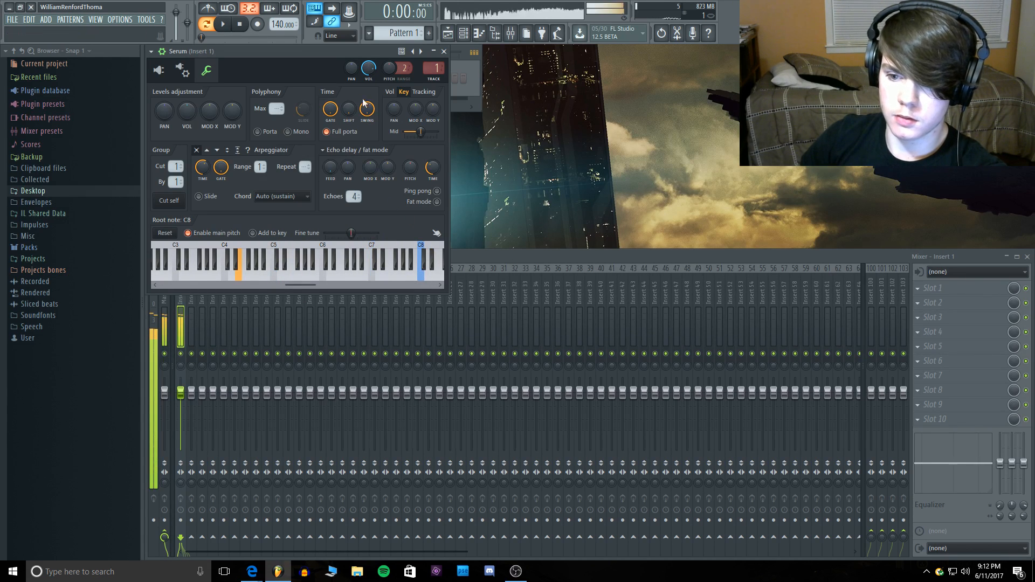
pyautogui.press('c')
pyautogui.click(159, 71)
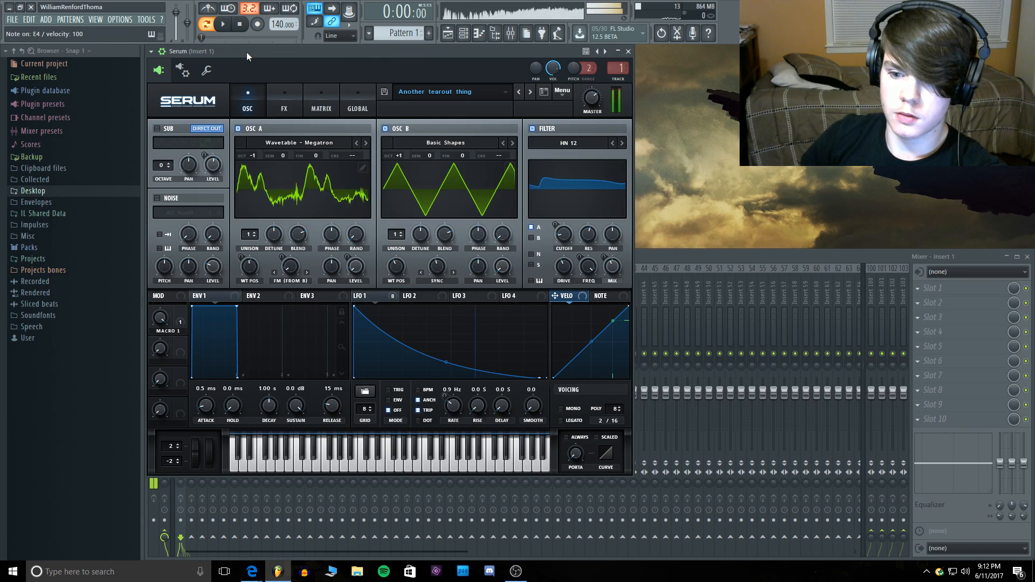
# Step: Examine the wavetables of oscillators A and B in 3D, restore their 2D waveform displays, and play a test note
pyautogui.click(446, 189)
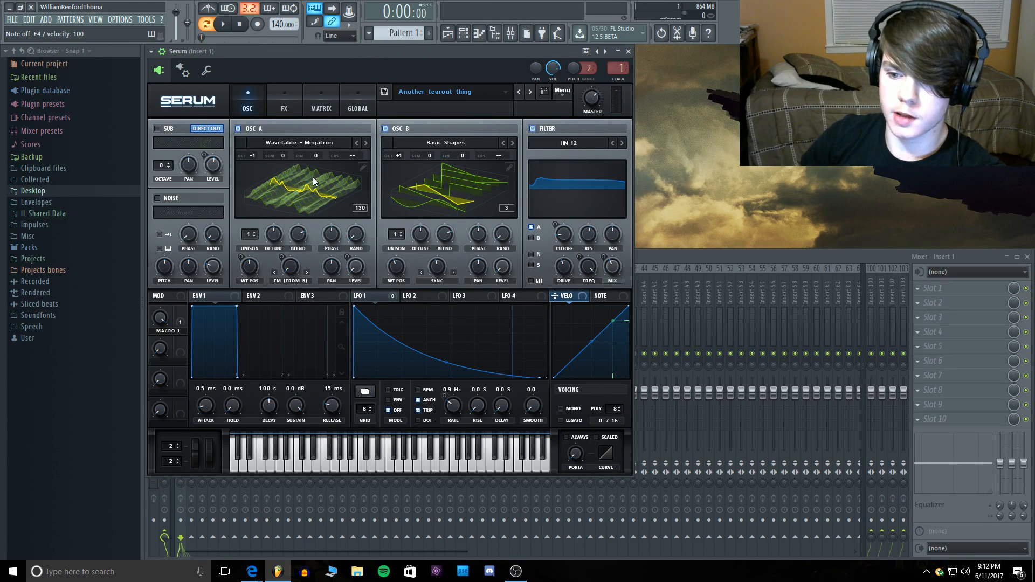
pyautogui.click(310, 194)
pyautogui.click(460, 176)
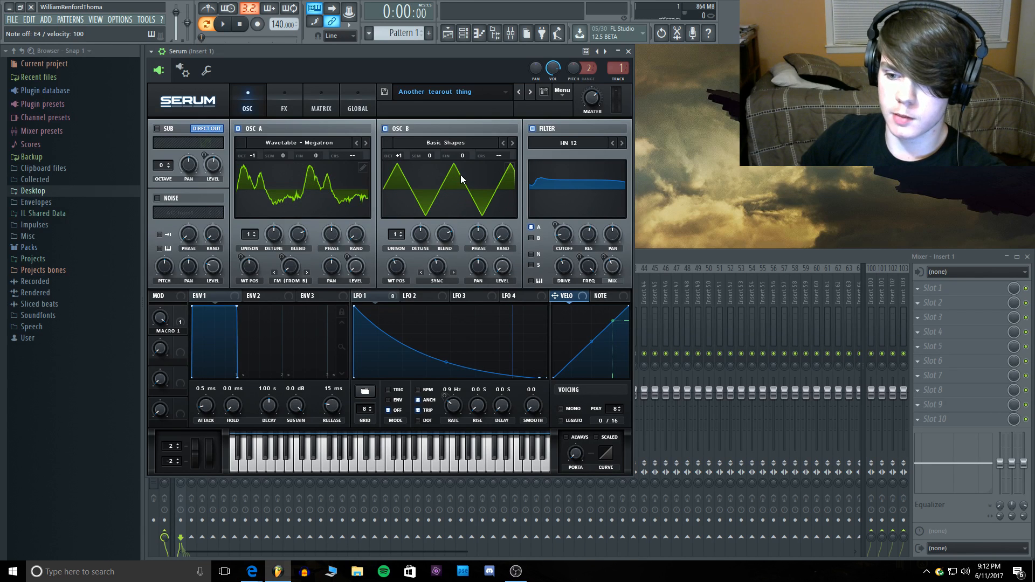
pyautogui.press('z')
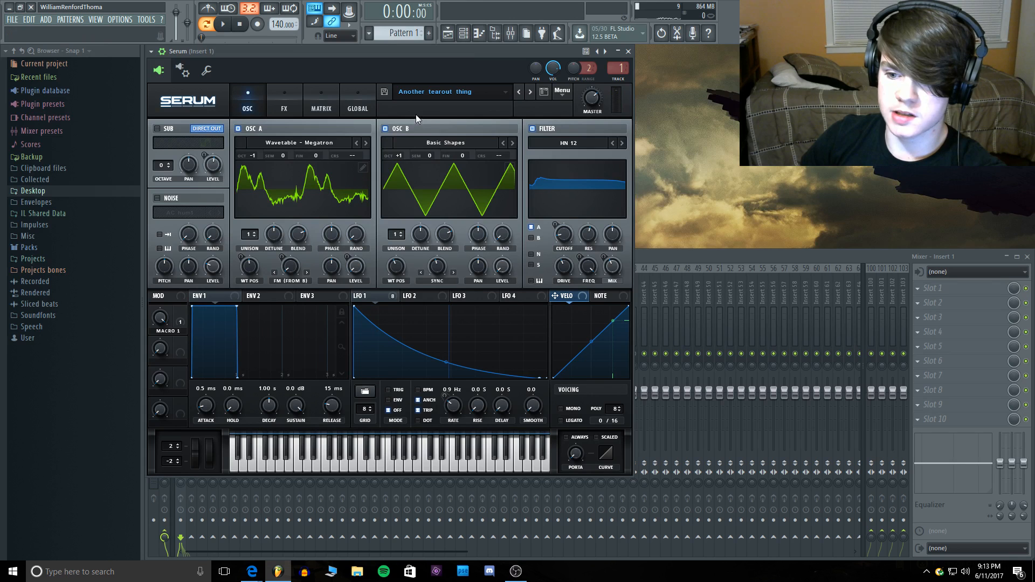
# Step: Switch off oscillator B to audition and inspect oscillator A alone, and switch oscillator B back on
pyautogui.click(386, 129)
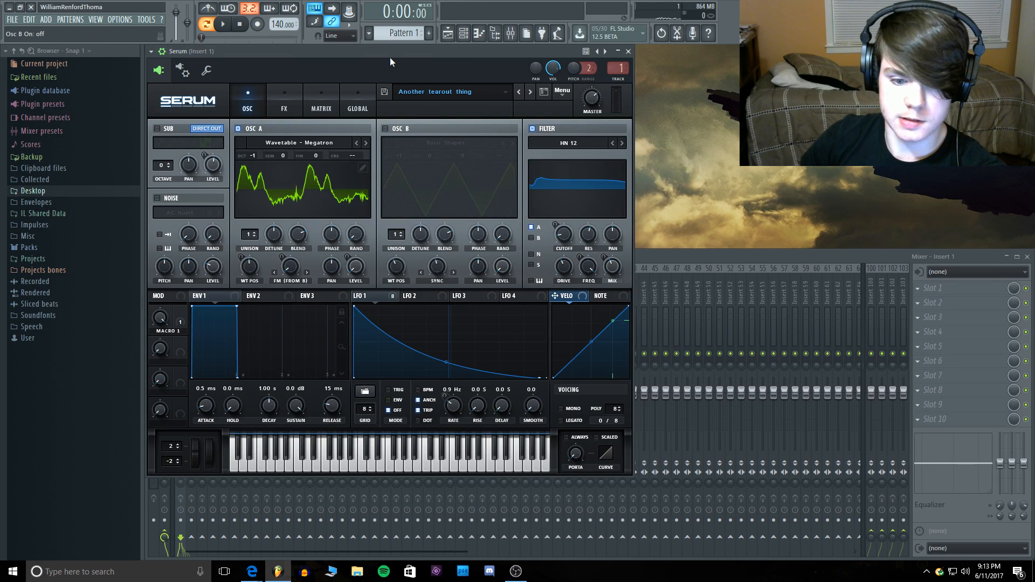
pyautogui.press('c')
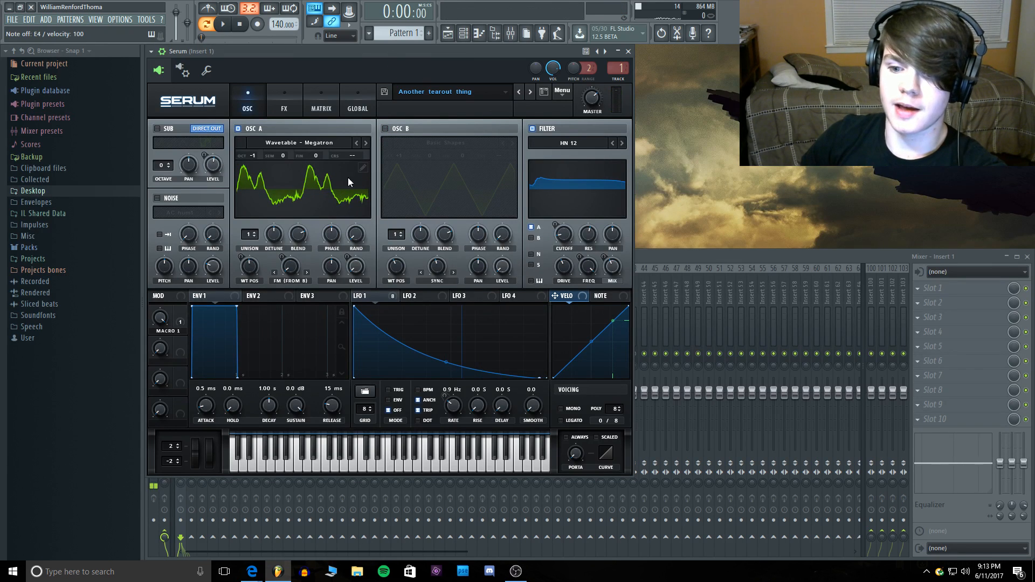
pyautogui.click(293, 189)
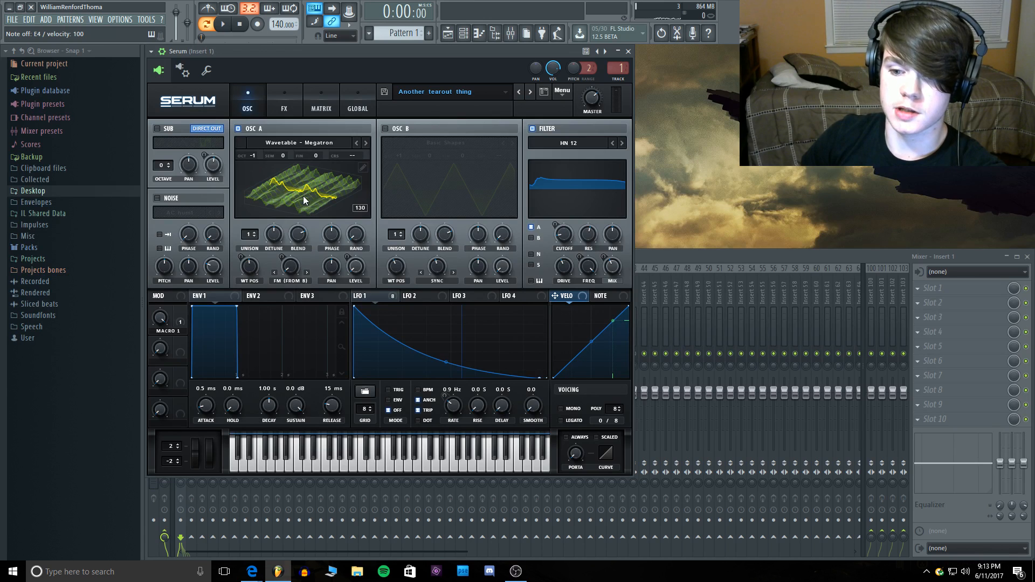
pyautogui.click(303, 198)
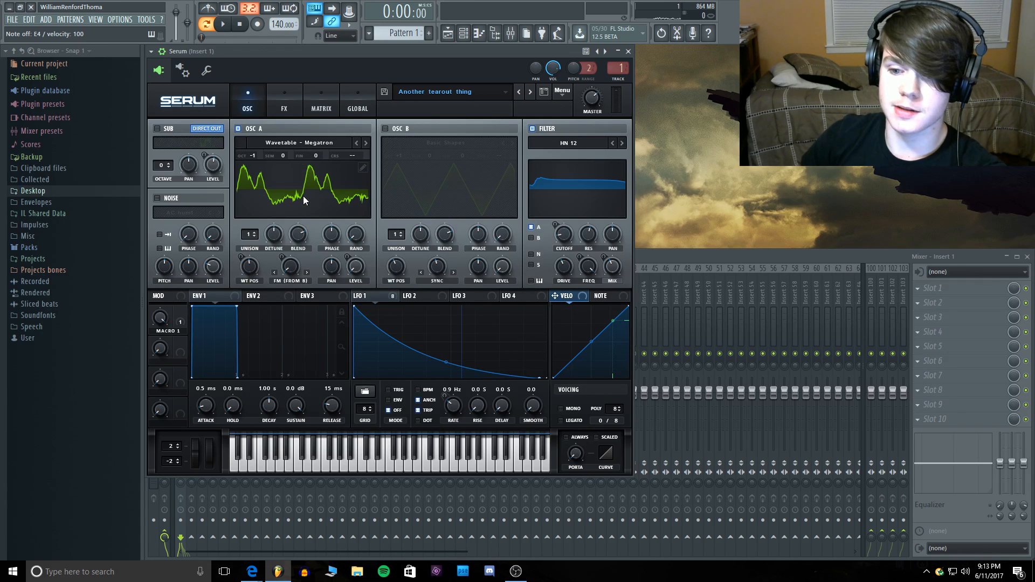
pyautogui.click(386, 128)
pyautogui.press('c')
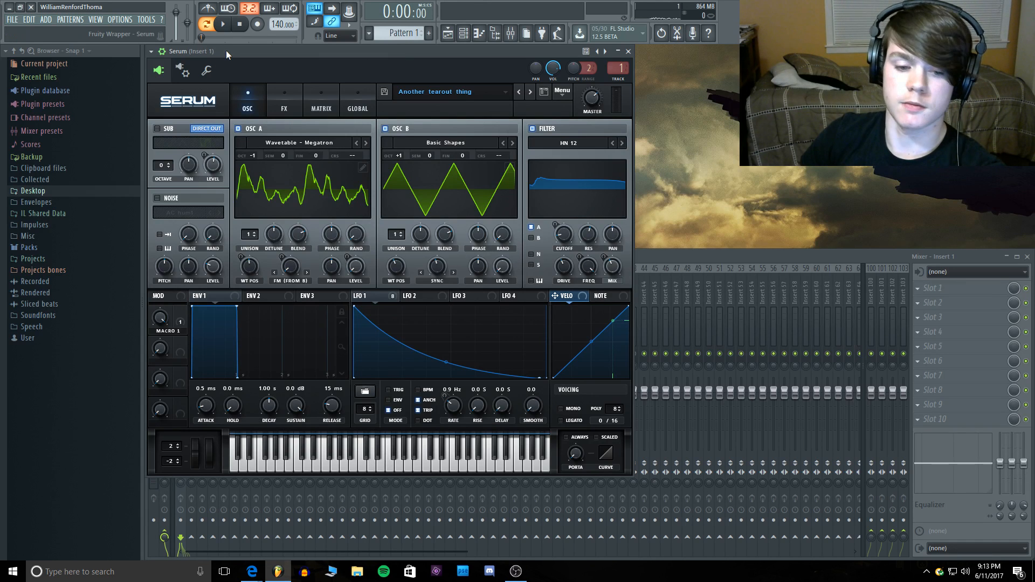
# Step: Compare test notes with the HN 12 filter switched off and back on
pyautogui.press('c')
pyautogui.click(532, 130)
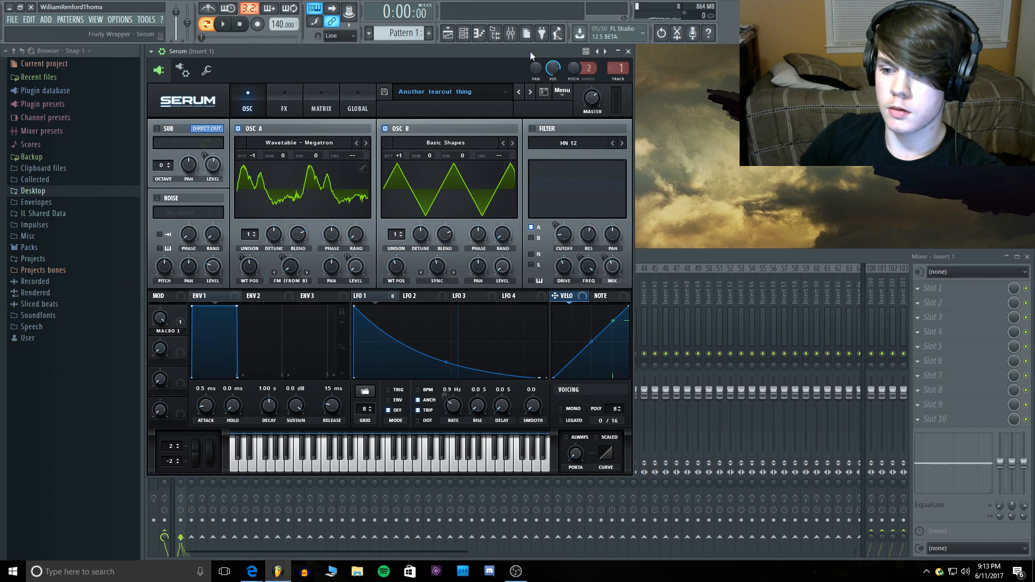
pyautogui.press('c')
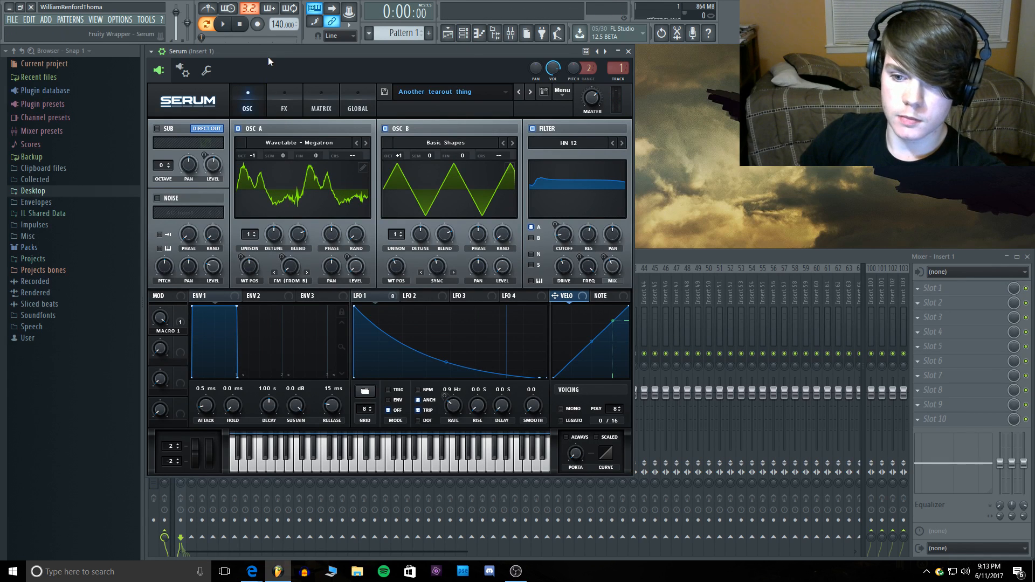
pyautogui.press('c')
# Step: Turn down Macro 1 and set LFO 1's mode to Trig while playing test notes
pyautogui.moveTo(161, 319); pyautogui.dragTo(161, 371)
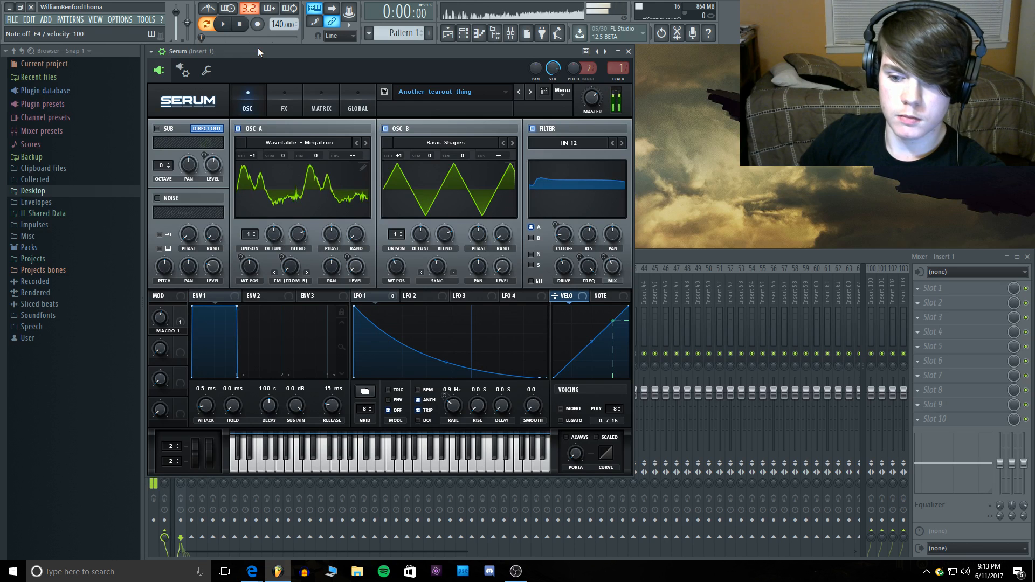
pyautogui.press('x')
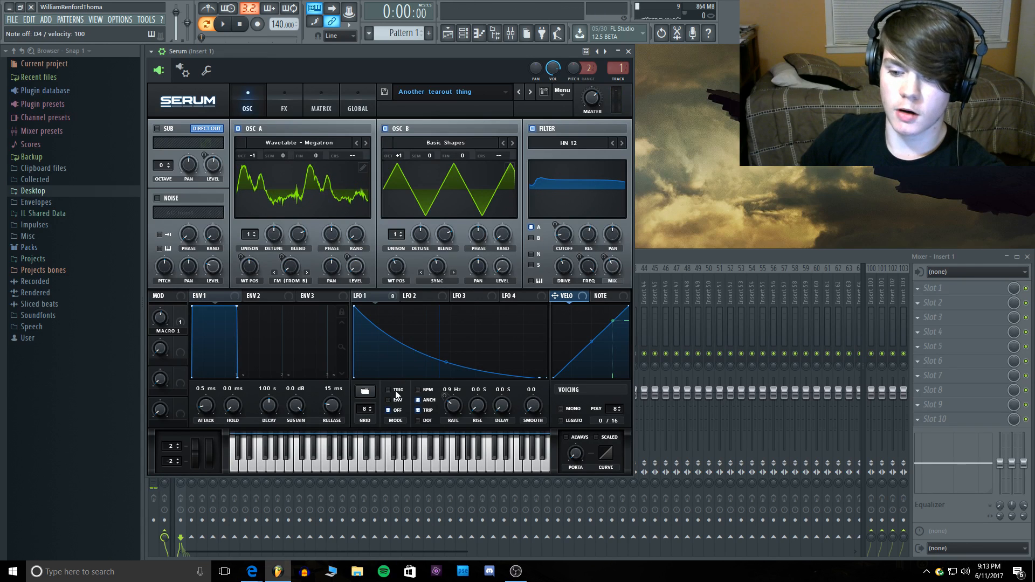
pyautogui.press('x')
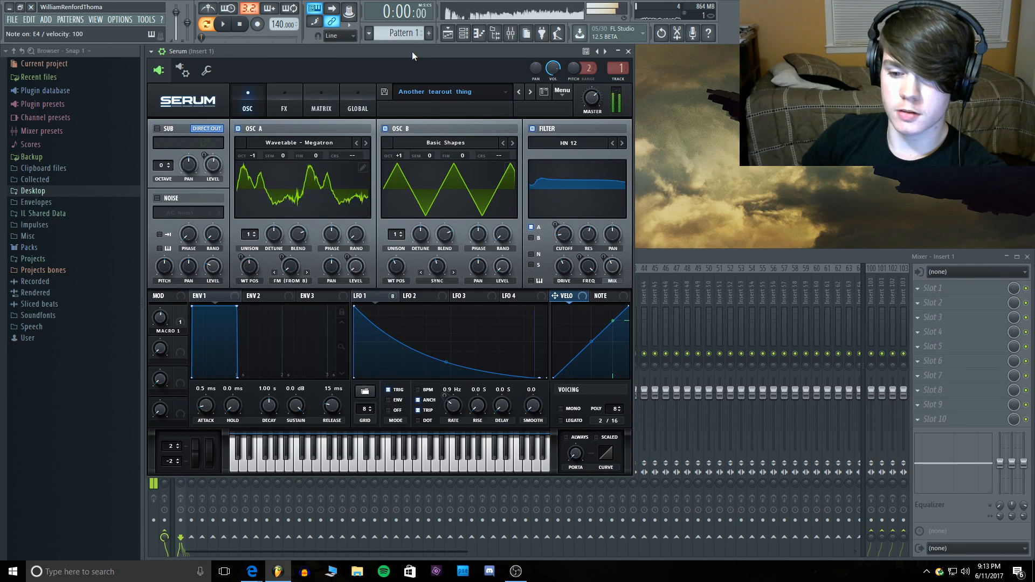
# Step: Show Serum's effects rack and compare the sound with the distortion effect switched off and back on
pyautogui.click(283, 98)
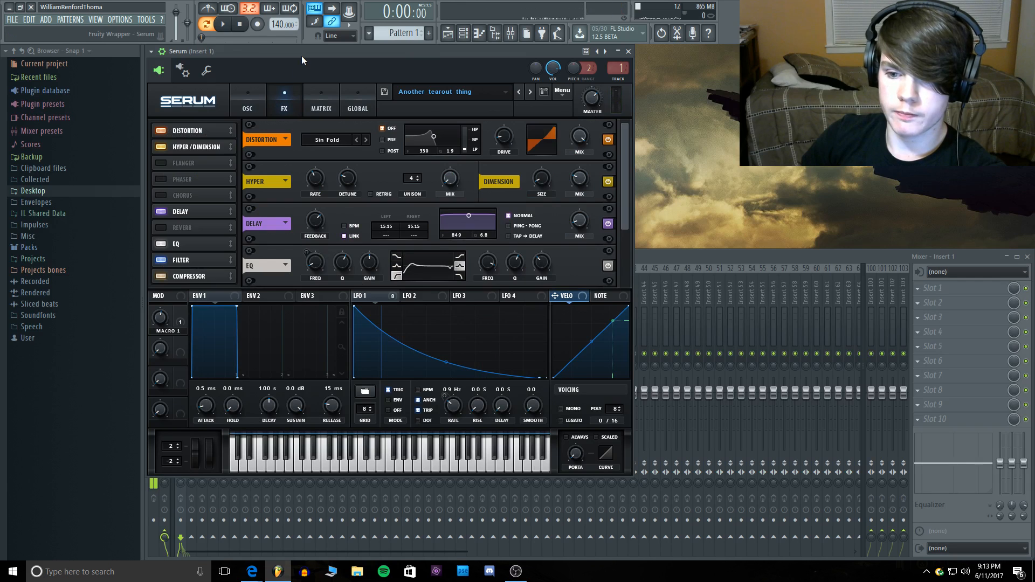
pyautogui.press('c')
pyautogui.click(162, 131)
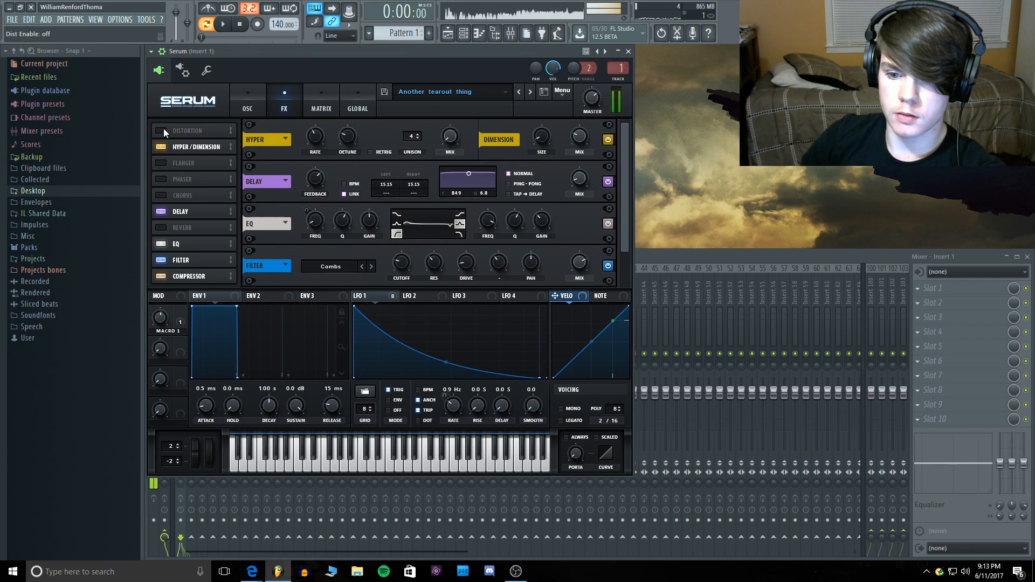
pyautogui.click(162, 130)
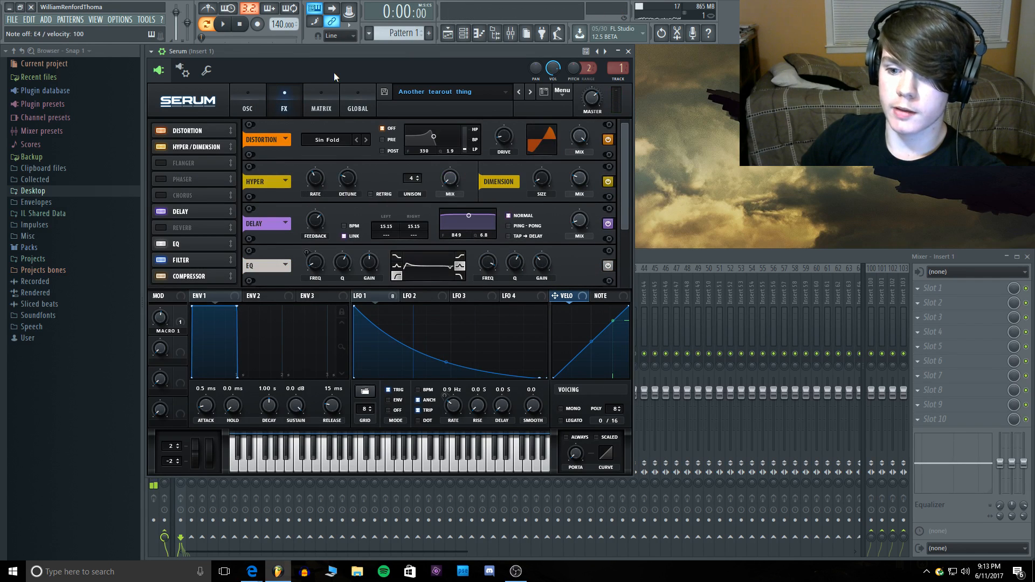
# Step: Assign LFO 1 to the distortion's drive and adjust the drive and modulation amount while playing test notes
pyautogui.press('c')
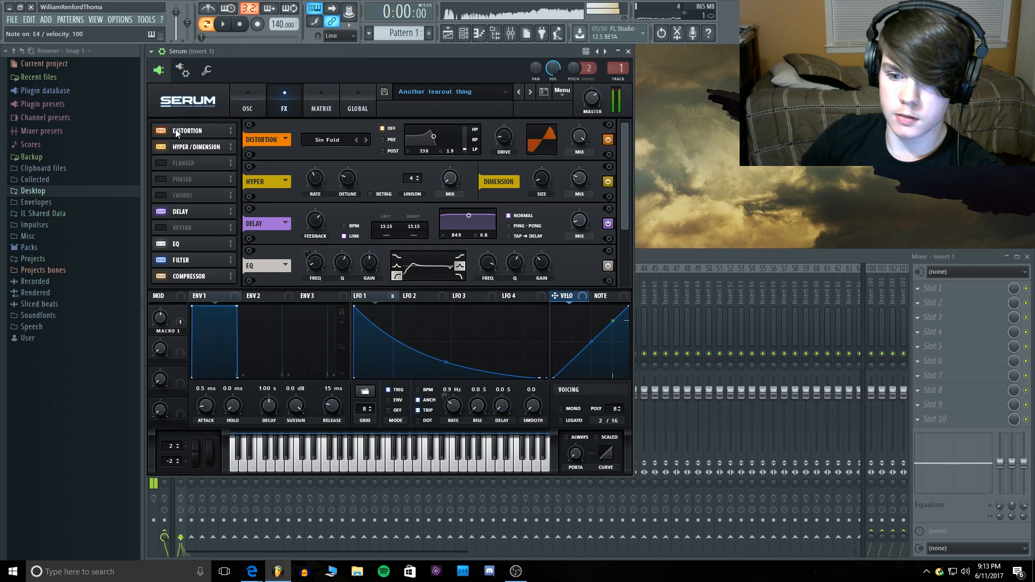
pyautogui.moveTo(508, 141); pyautogui.dragTo(508, 138)
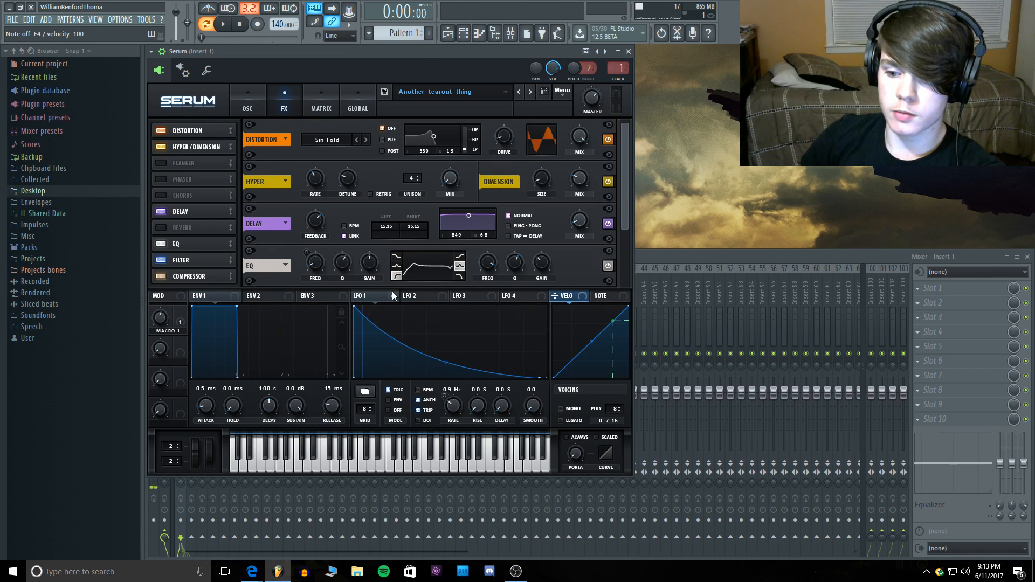
pyautogui.moveTo(499, 131)
pyautogui.mouseDown()
pyautogui.moveTo(497, 168)
pyautogui.moveTo(507, 121)
pyautogui.mouseUp()
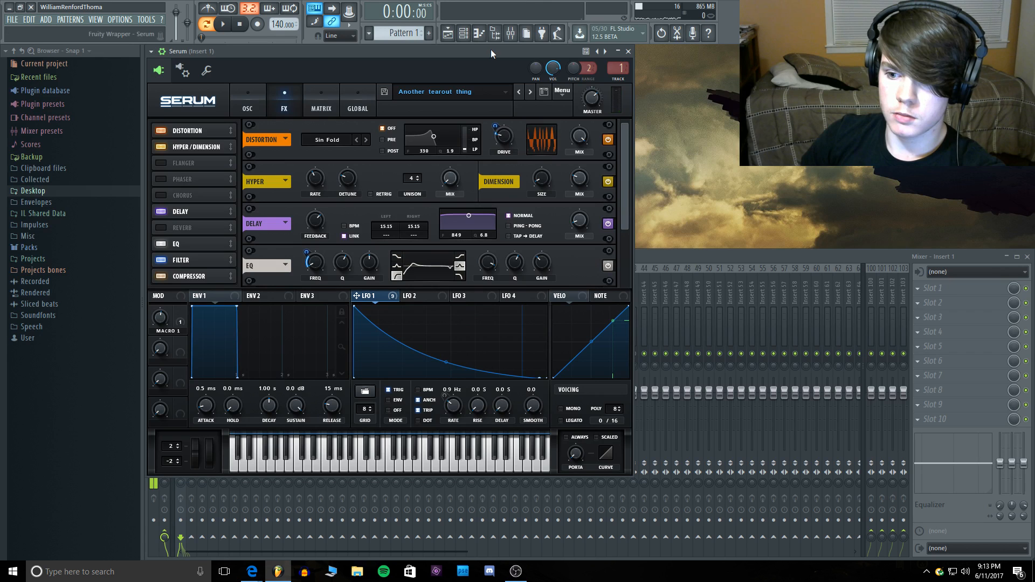
pyautogui.press('z')
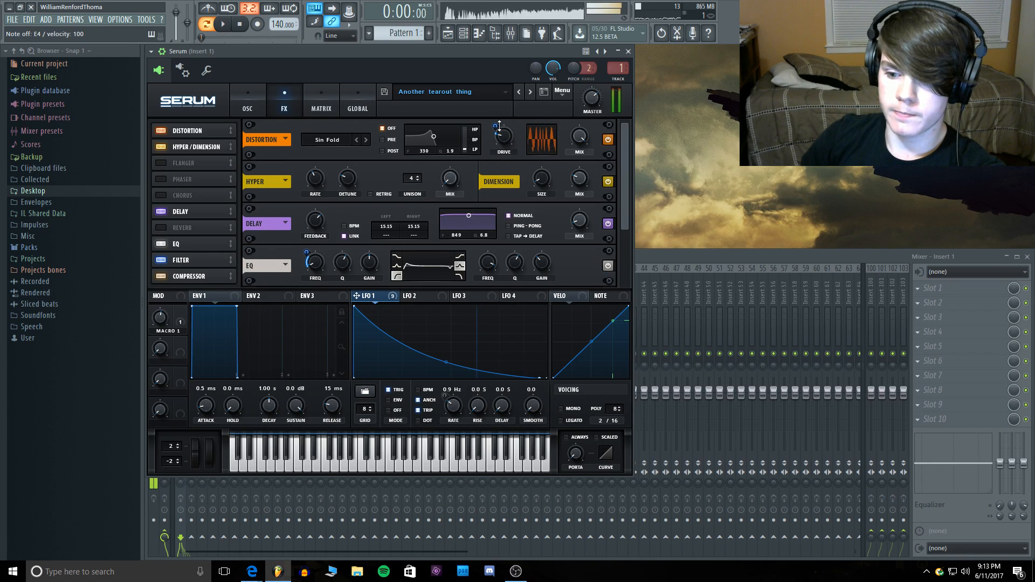
pyautogui.moveTo(499, 125)
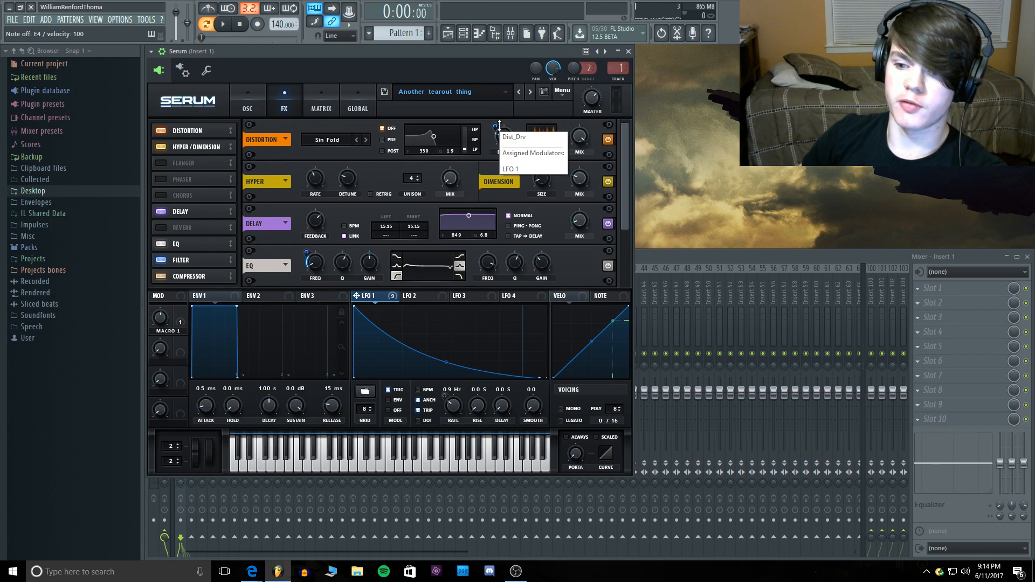
pyautogui.press('z')
pyautogui.moveTo(508, 134); pyautogui.dragTo(509, 148)
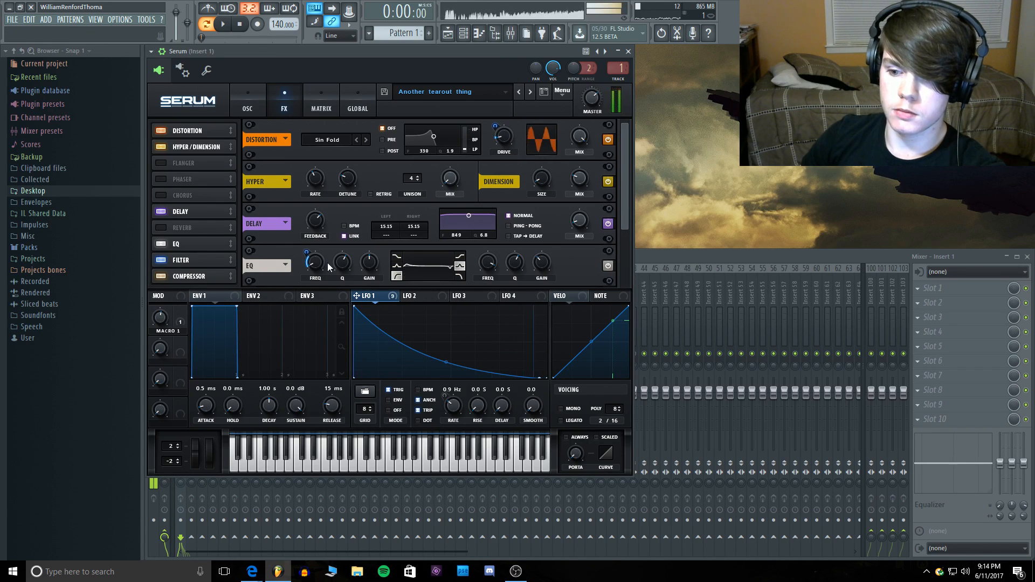
# Step: Audition the sound with the delay and the Hyper/Dimension effects bypassed in turn, re-enabling each one
pyautogui.click(181, 211)
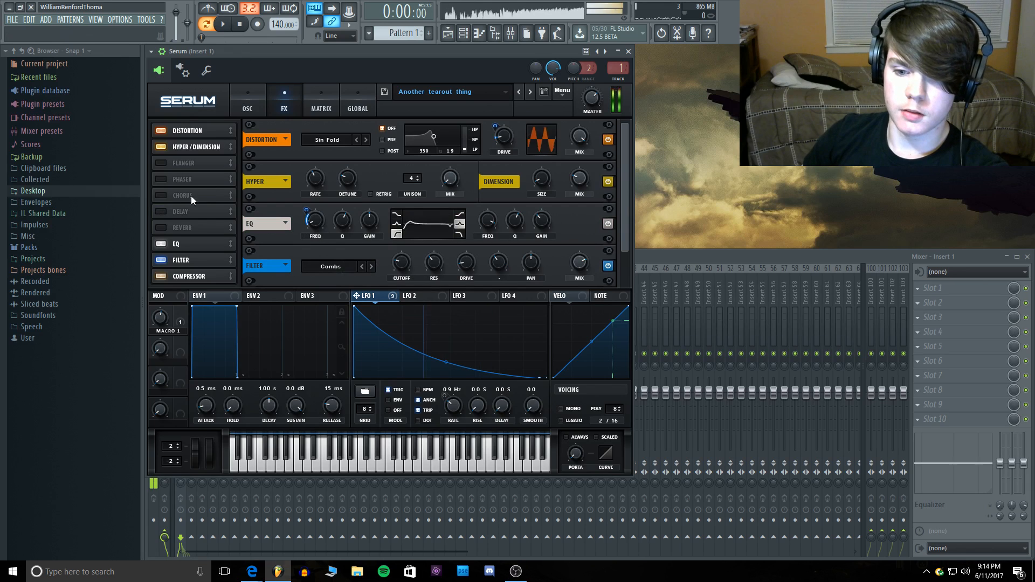
pyautogui.click(166, 212)
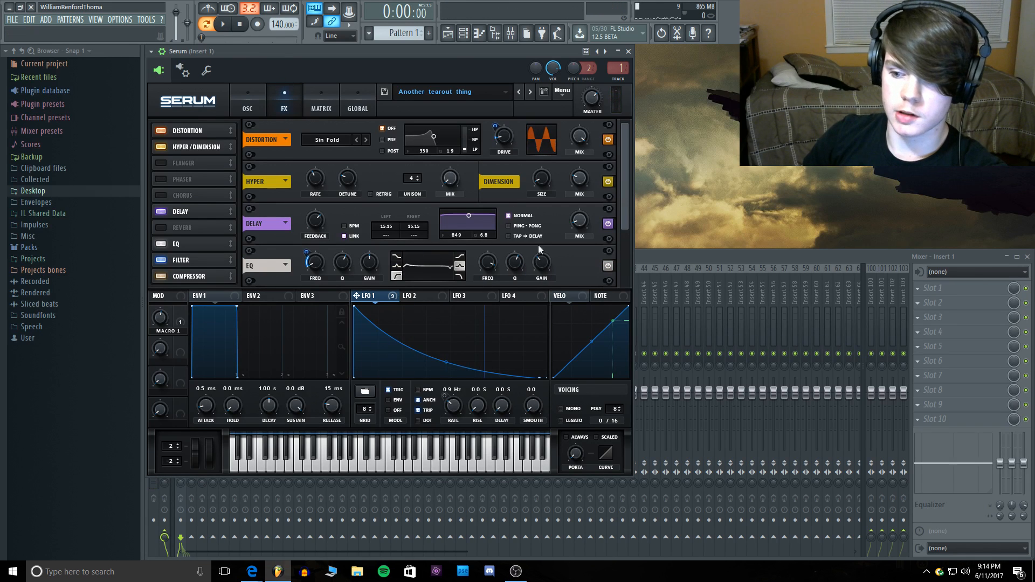
pyautogui.click(160, 146)
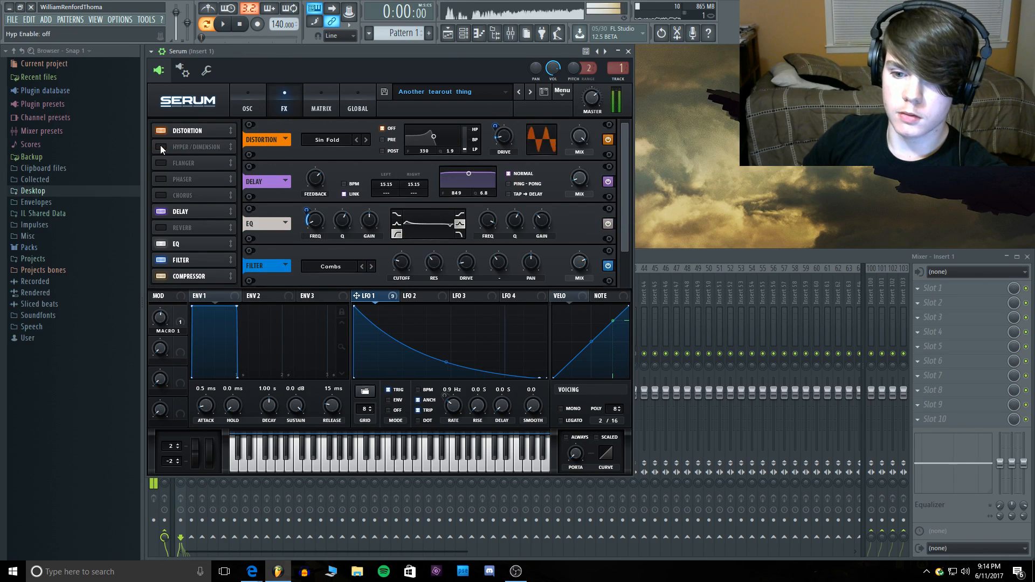
pyautogui.click(160, 146)
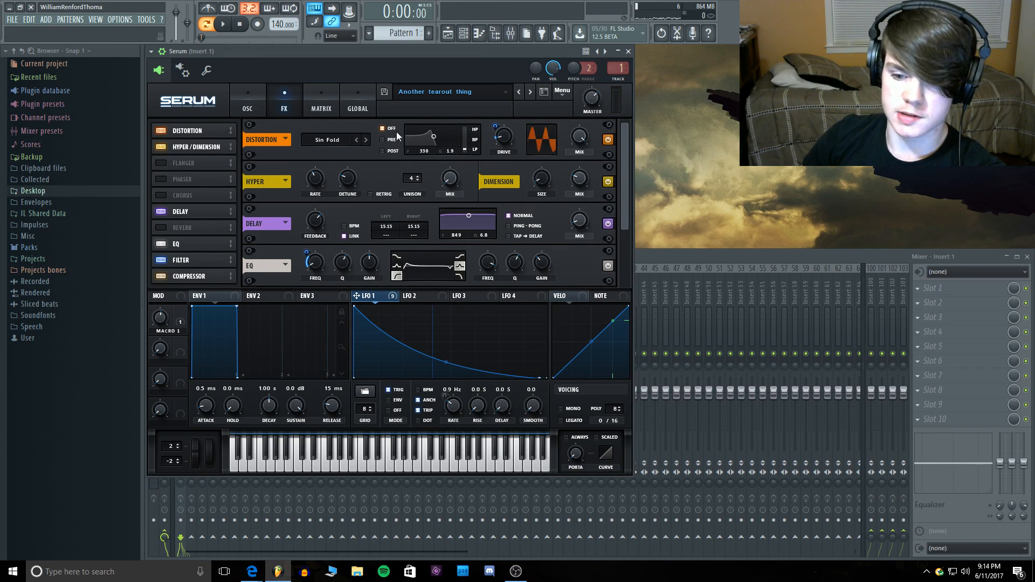
# Step: Compare the sound with the EQ effect bypassed and then re-enabled
pyautogui.click(189, 241)
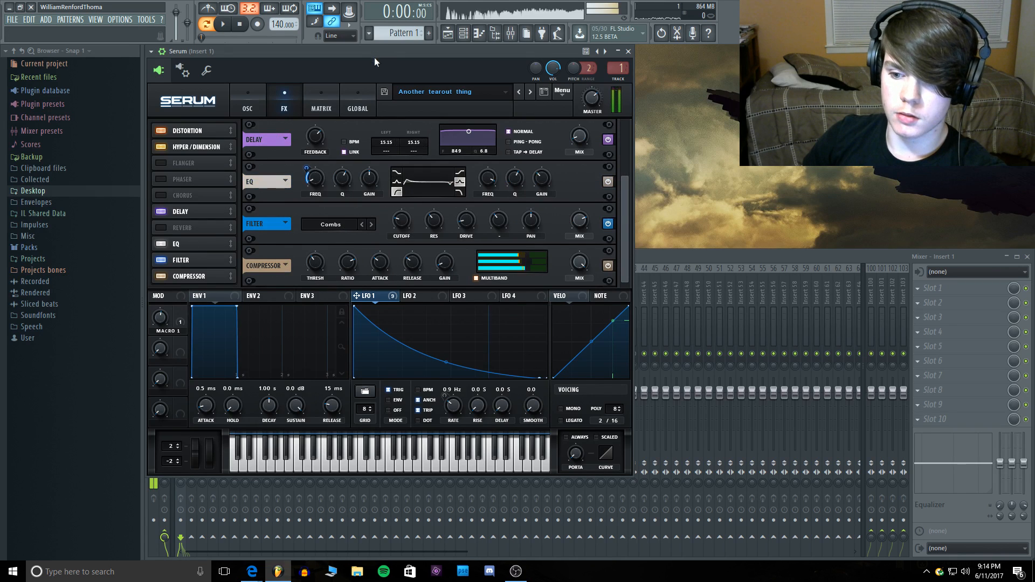
pyautogui.click(161, 244)
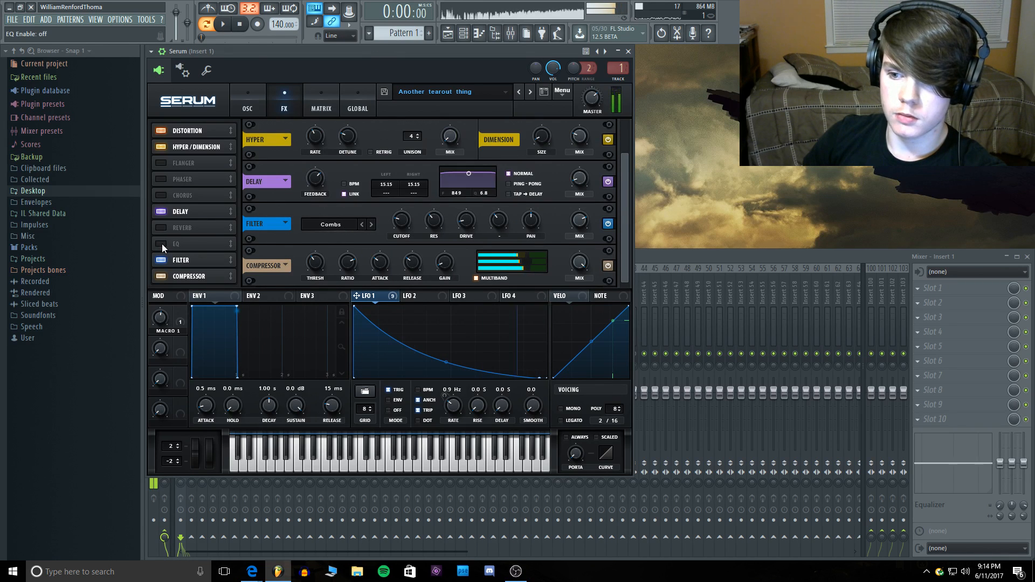
pyautogui.click(162, 244)
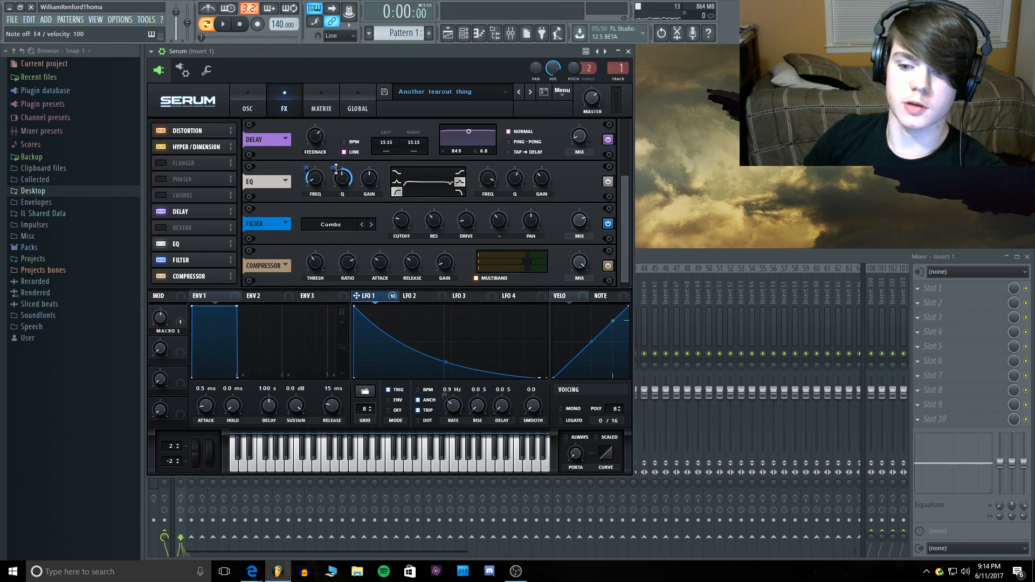
# Step: Reduce LFO 1's modulation amount on the EQ's low-band Q and audition the change together with Macro 1
pyautogui.moveTo(336, 168)
pyautogui.mouseDown()
pyautogui.moveTo(335, 182)
pyautogui.moveTo(336, 162)
pyautogui.mouseUp()
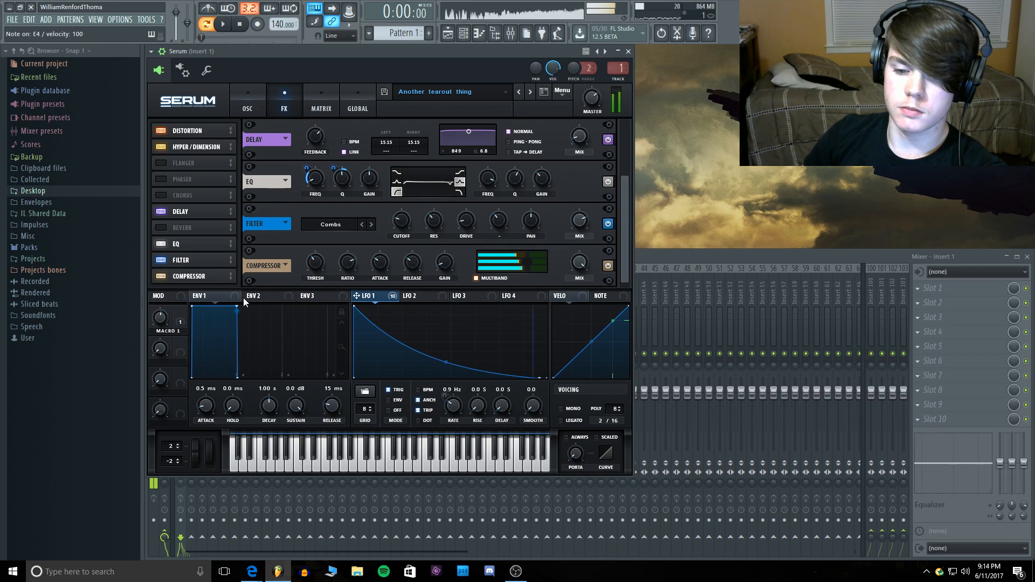
pyautogui.click(162, 318)
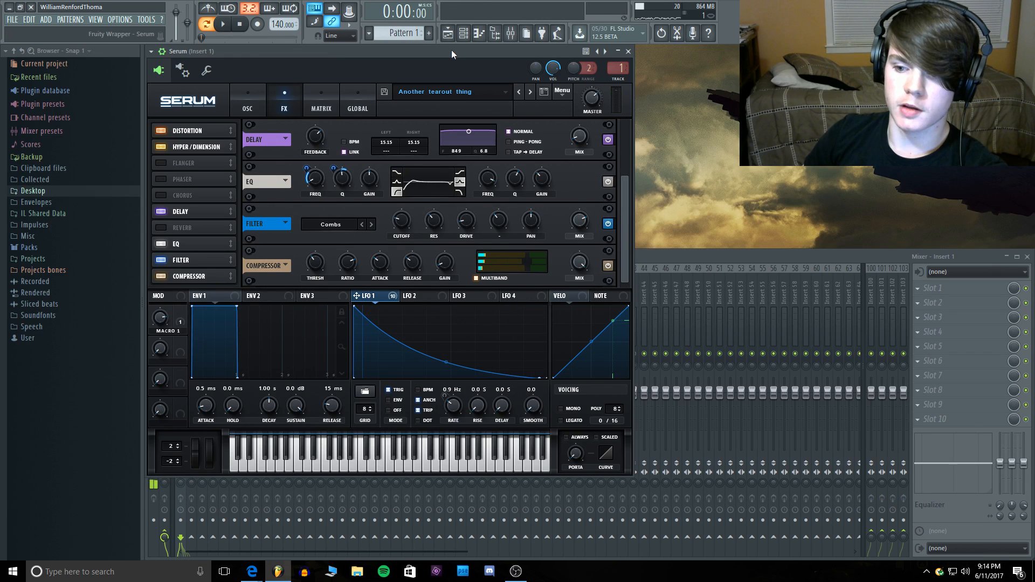
pyautogui.press('c')
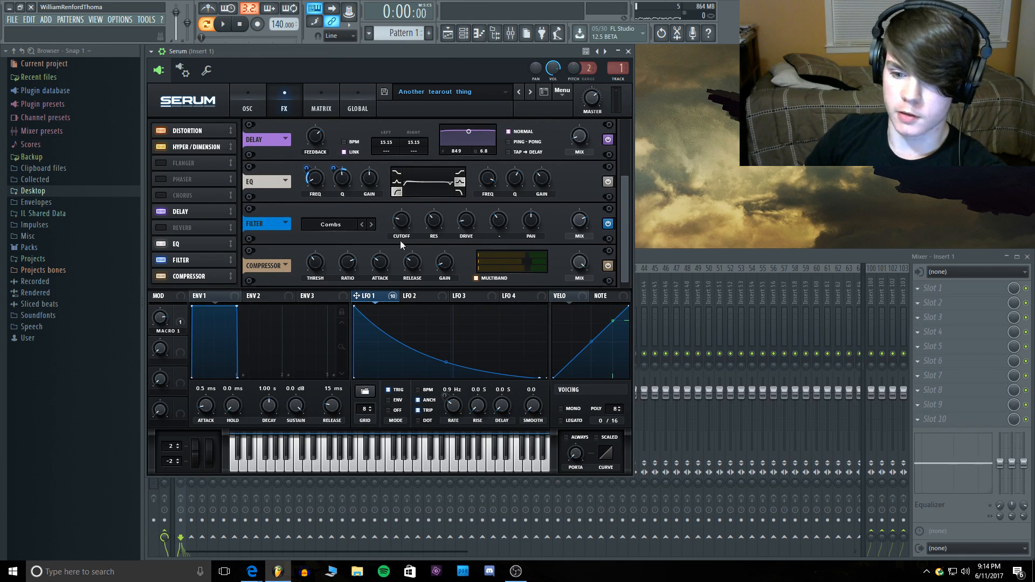
# Step: Audition the Combs filter effect bypassed and re-enabled, and lower its mix to about halfway
pyautogui.click(160, 261)
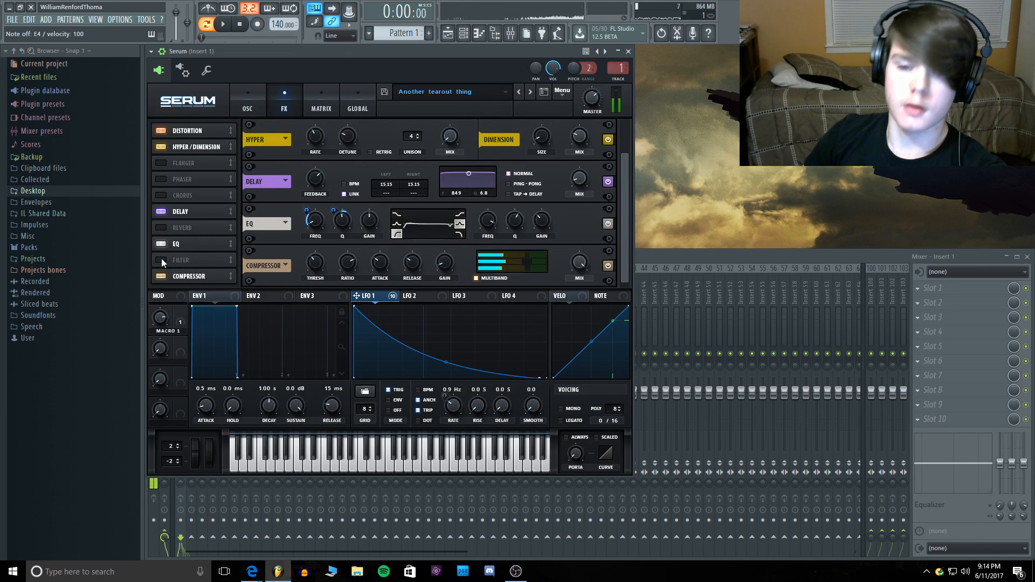
pyautogui.click(160, 260)
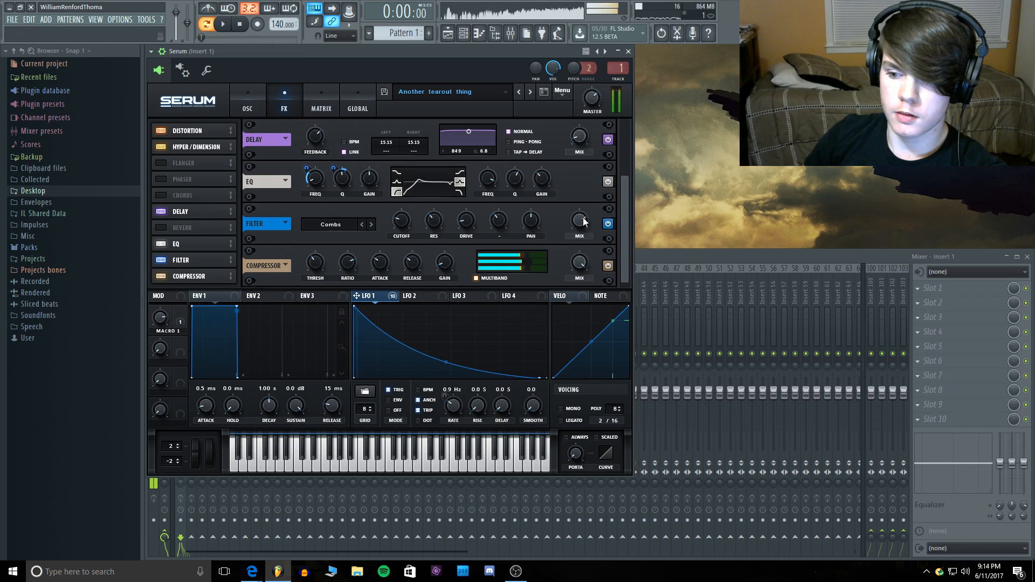
pyautogui.moveTo(584, 221); pyautogui.dragTo(579, 248)
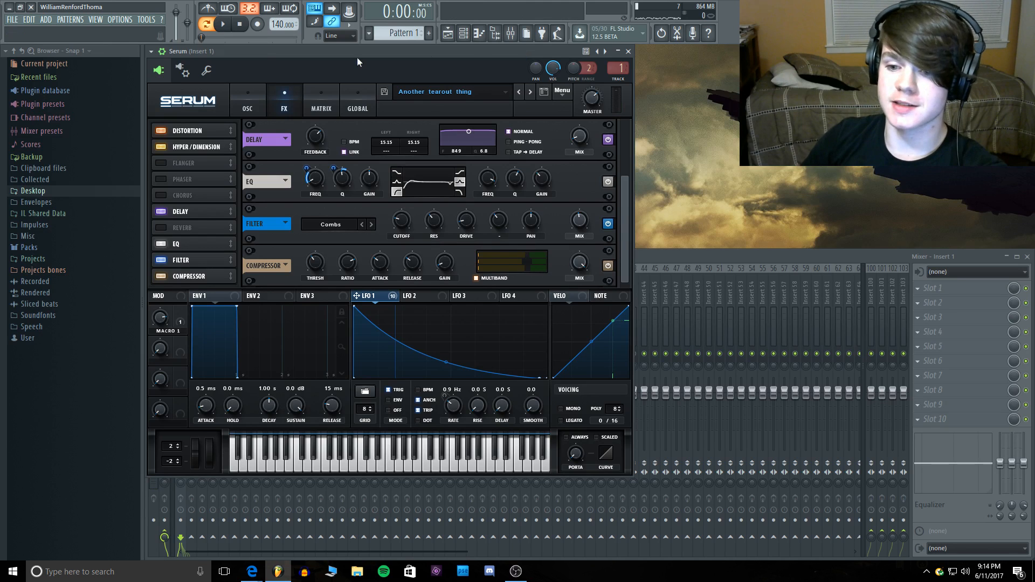
pyautogui.press('c')
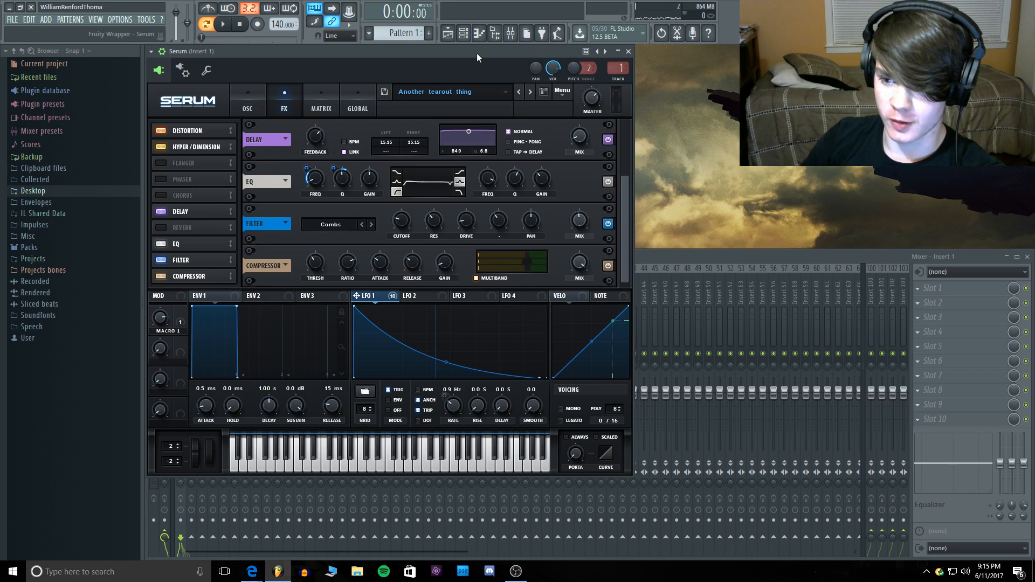
# Step: Set the multiband compressor's mid band to 114% and its high band to 90% while playing test notes
pyautogui.press('c')
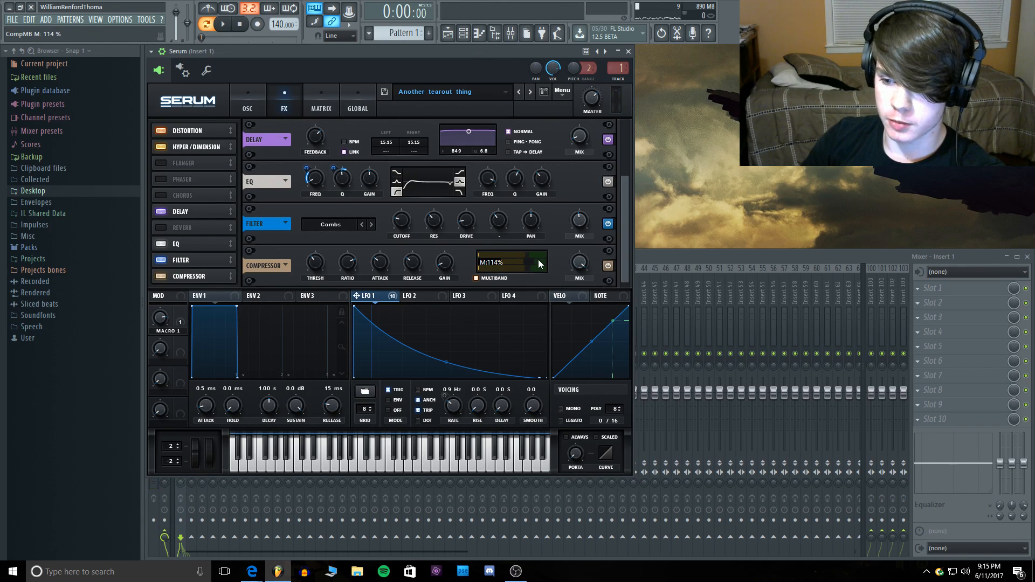
pyautogui.press('c')
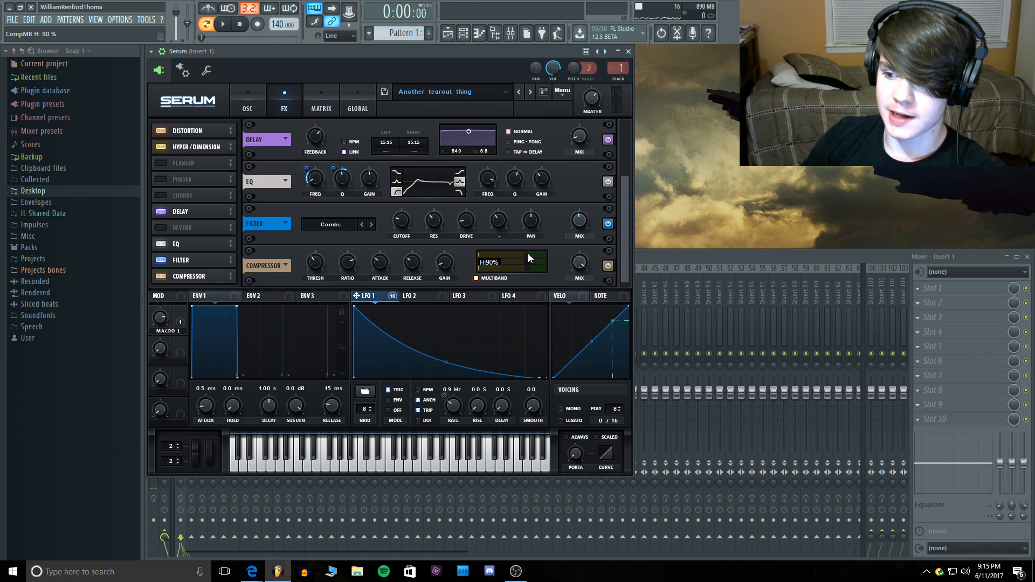
pyautogui.press('c')
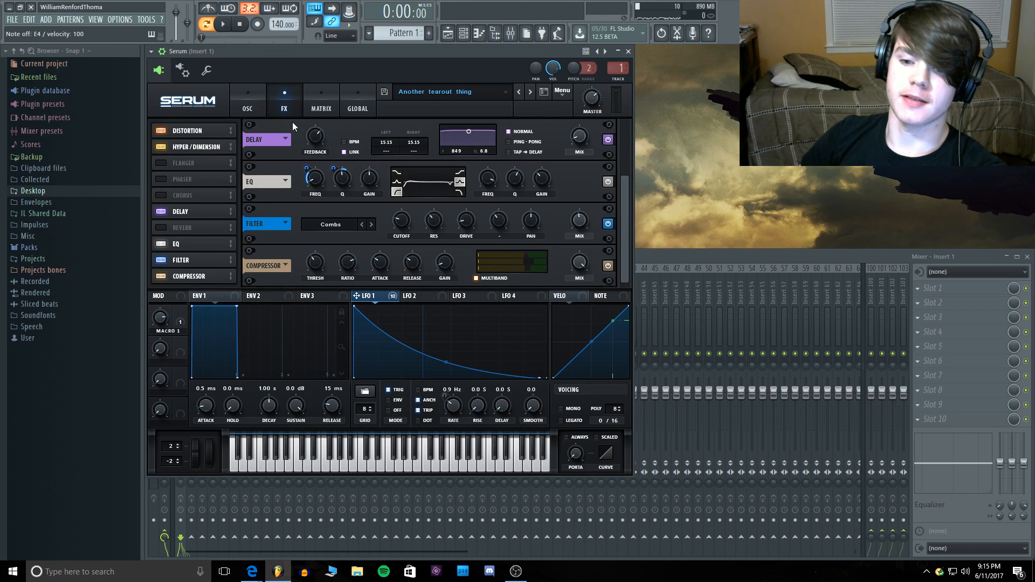
# Step: Load the Dog Barking preset from the Sent archive folder and audition it while adjusting the master volume from the oscillator view
pyautogui.click(248, 102)
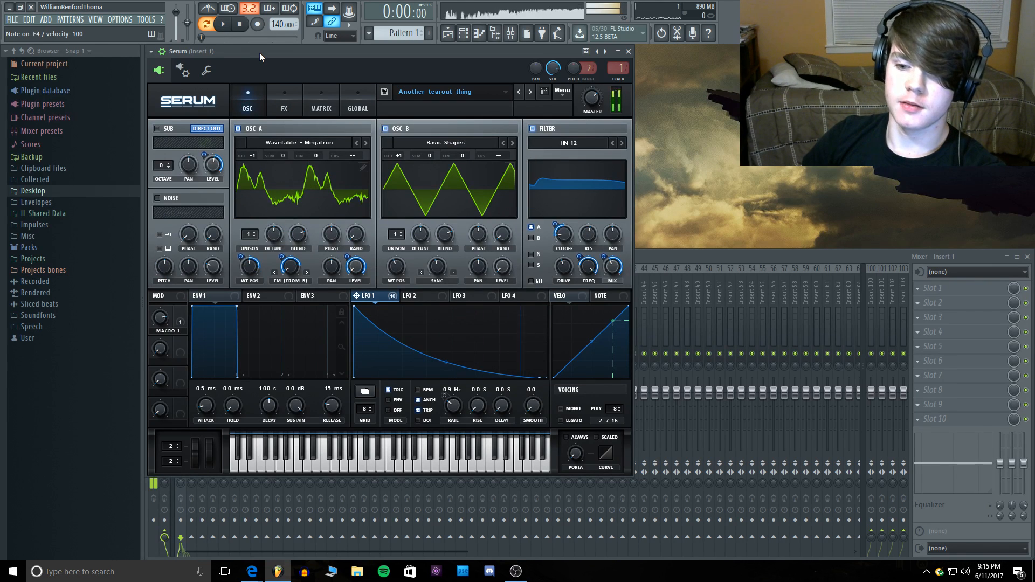
pyautogui.click(443, 100)
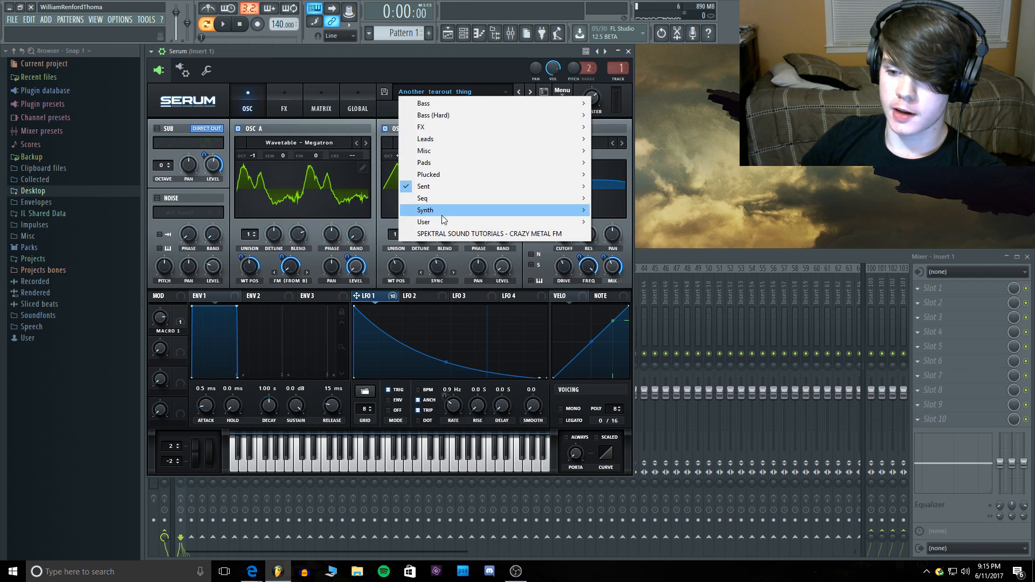
pyautogui.moveTo(445, 188)
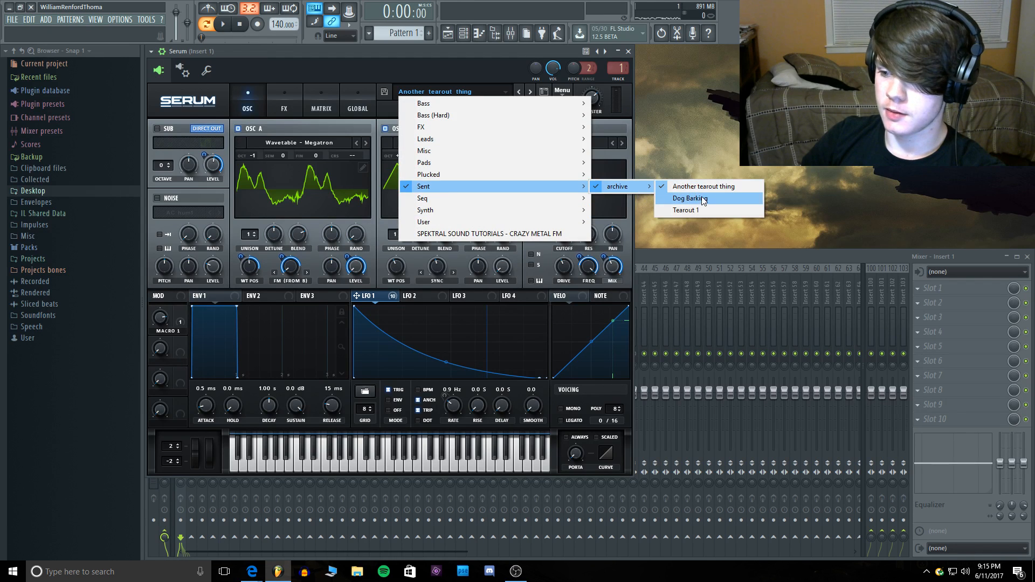
pyautogui.click(696, 199)
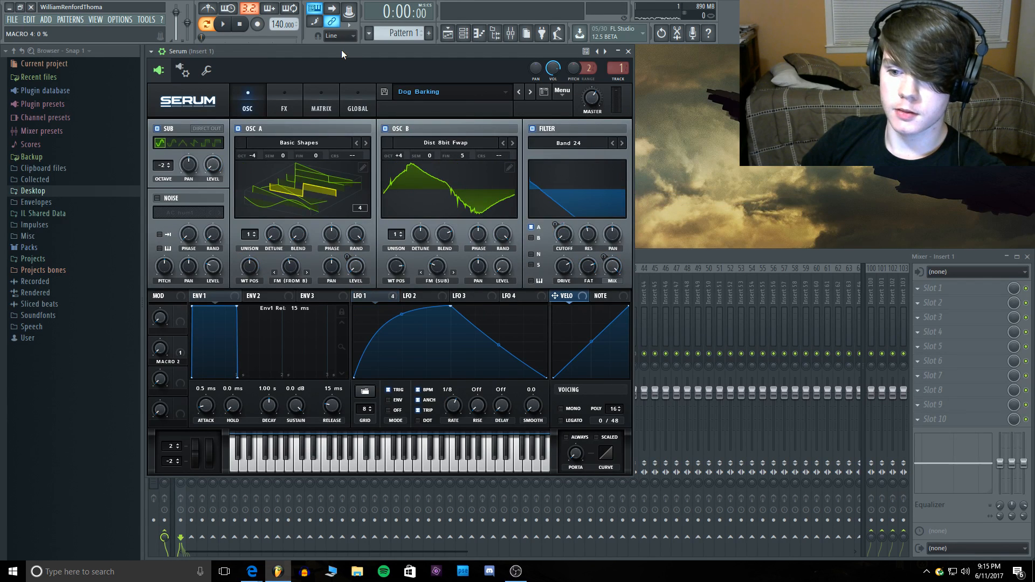
pyautogui.press('c')
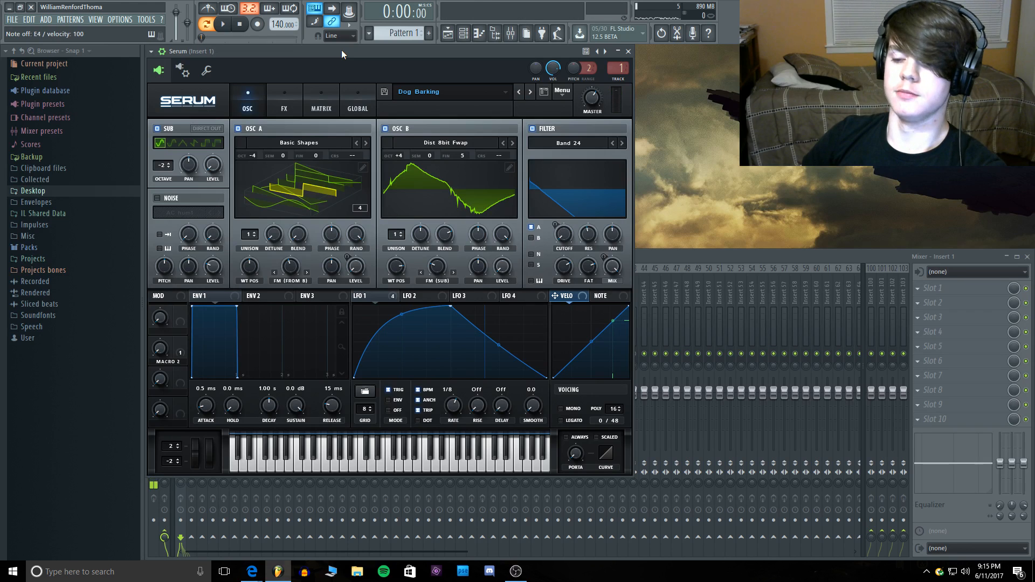
pyautogui.press('c')
pyautogui.moveTo(588, 95); pyautogui.dragTo(583, 105)
pyautogui.press('c')
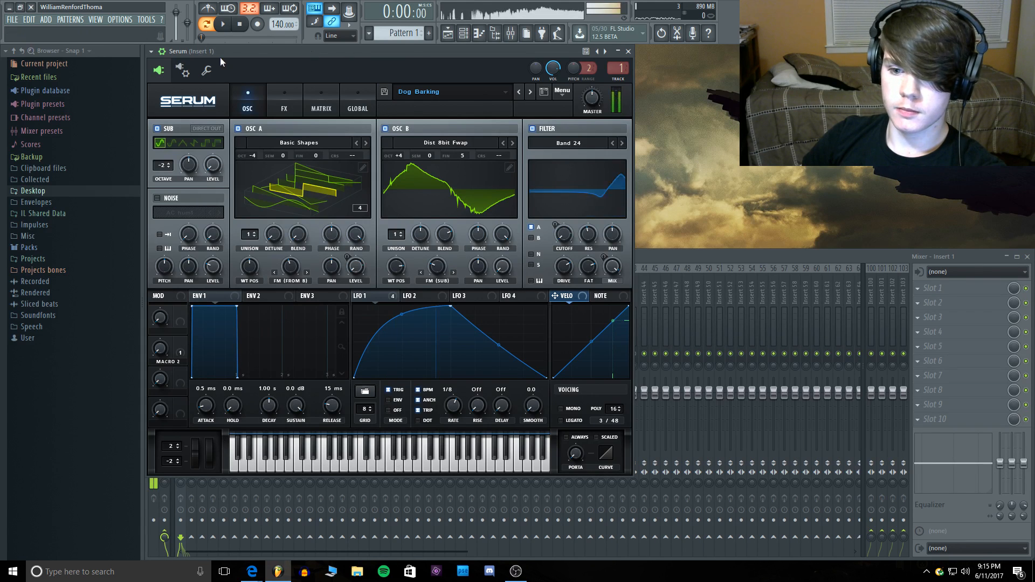
# Step: Set the channel's root note to C8, play a test note and return to the Serum interface
pyautogui.click(206, 70)
pyautogui.moveTo(300, 284); pyautogui.dragTo(350, 285)
pyautogui.rightClick(419, 263)
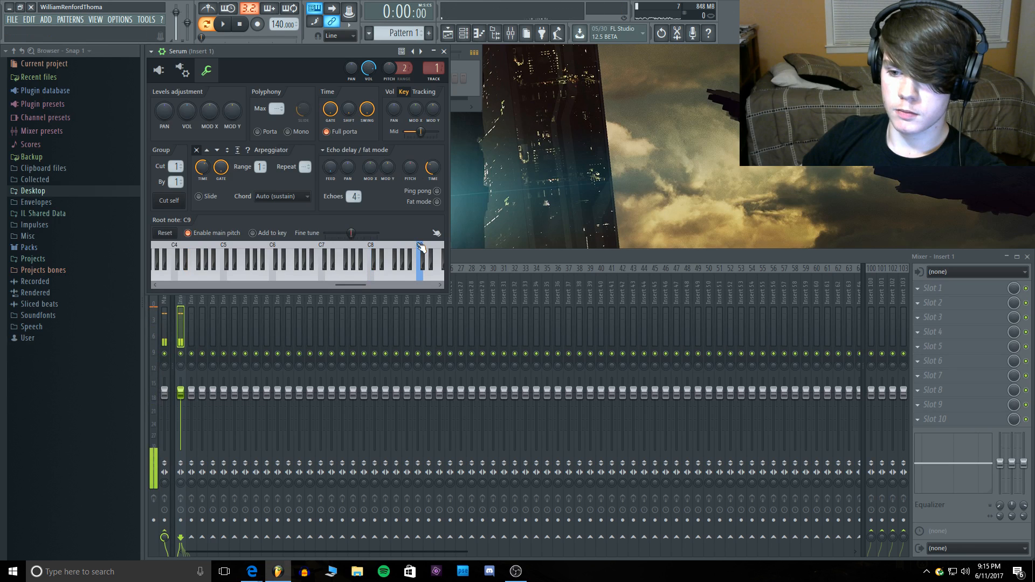
pyautogui.rightClick(371, 263)
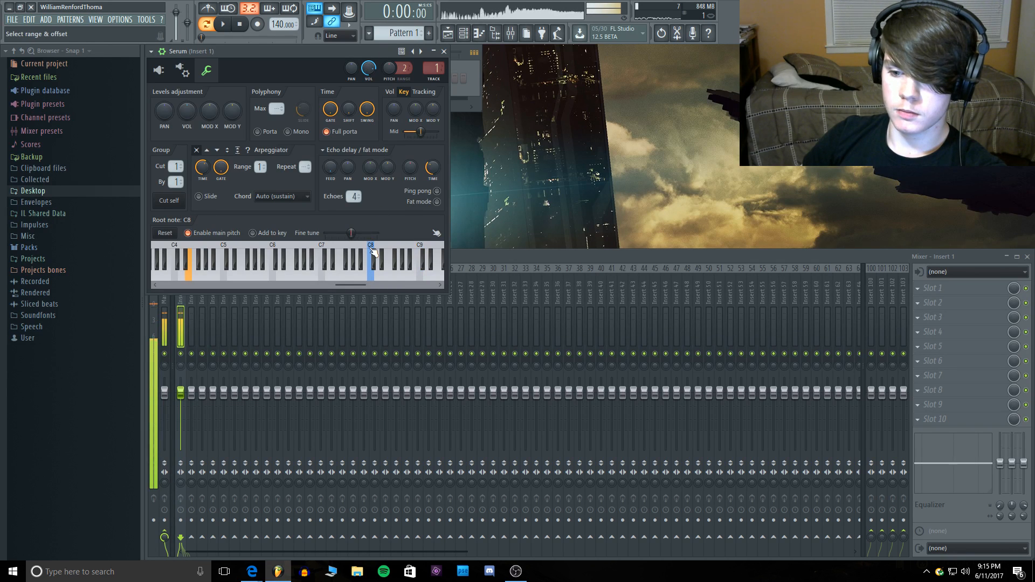
pyautogui.press('c')
pyautogui.click(158, 70)
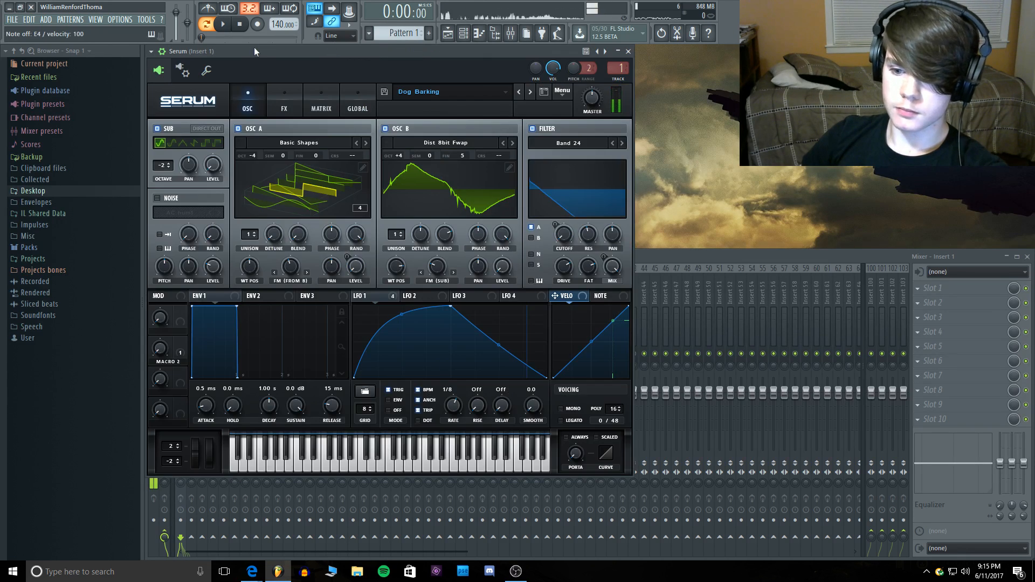
# Step: Fine-tune the Band 24 filter's resonance and bring up LFO 1's modulation of the cutoff while playing test notes
pyautogui.press('c')
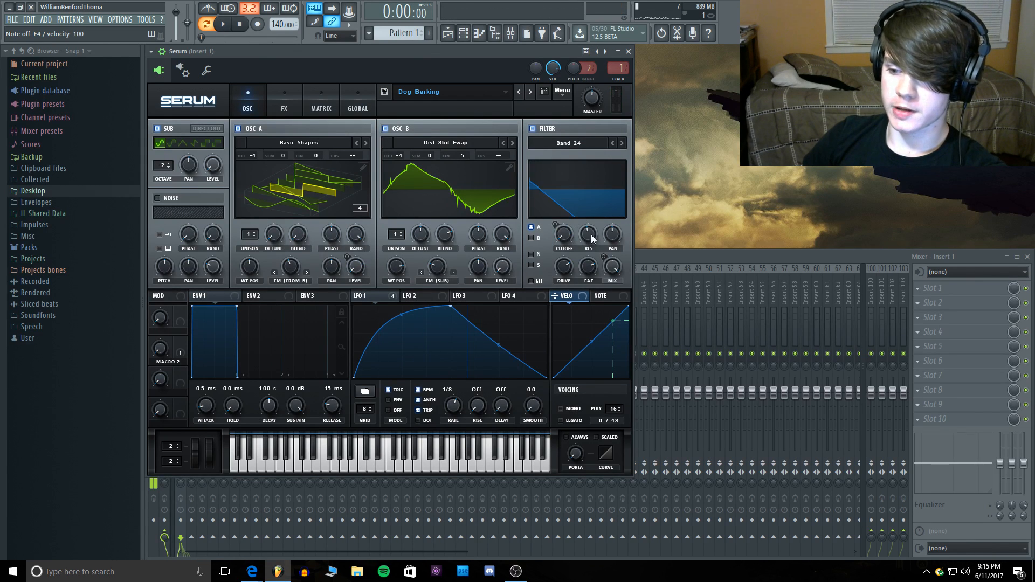
pyautogui.press('c')
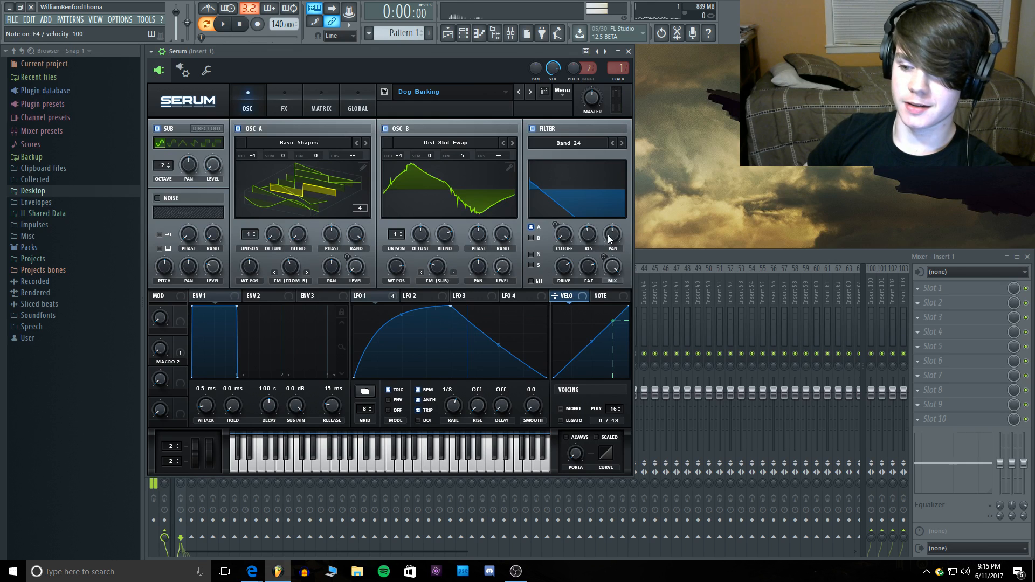
pyautogui.moveTo(587, 233)
pyautogui.mouseDown()
pyautogui.moveTo(586, 260)
pyautogui.moveTo(587, 238)
pyautogui.mouseUp()
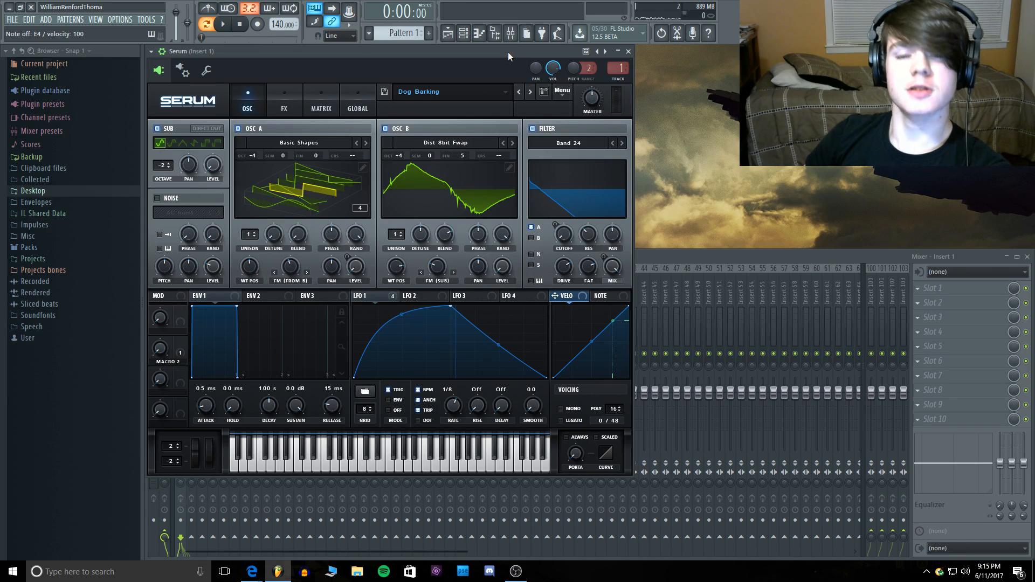
pyautogui.press('c')
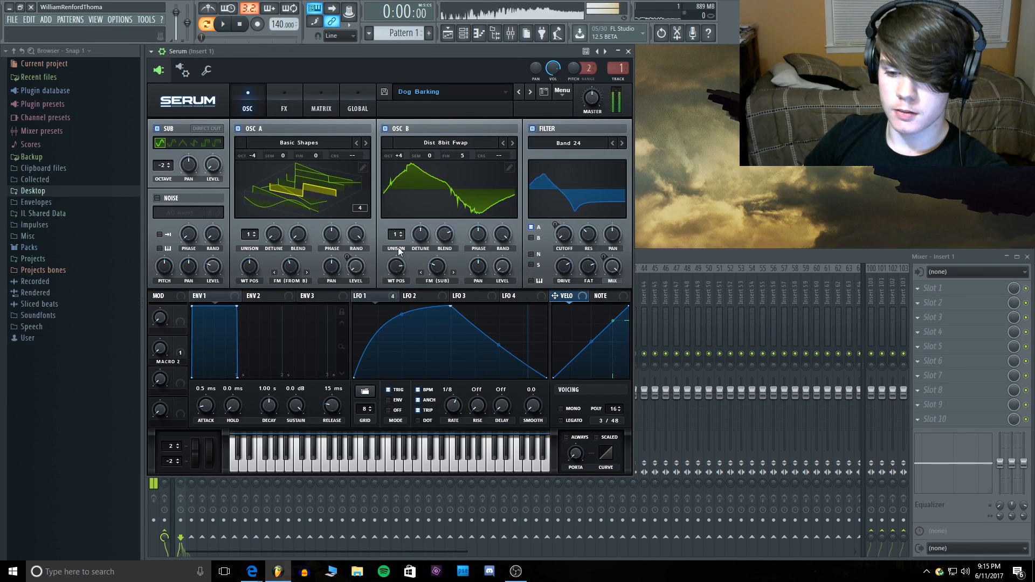
pyautogui.moveTo(372, 294); pyautogui.dragTo(560, 235)
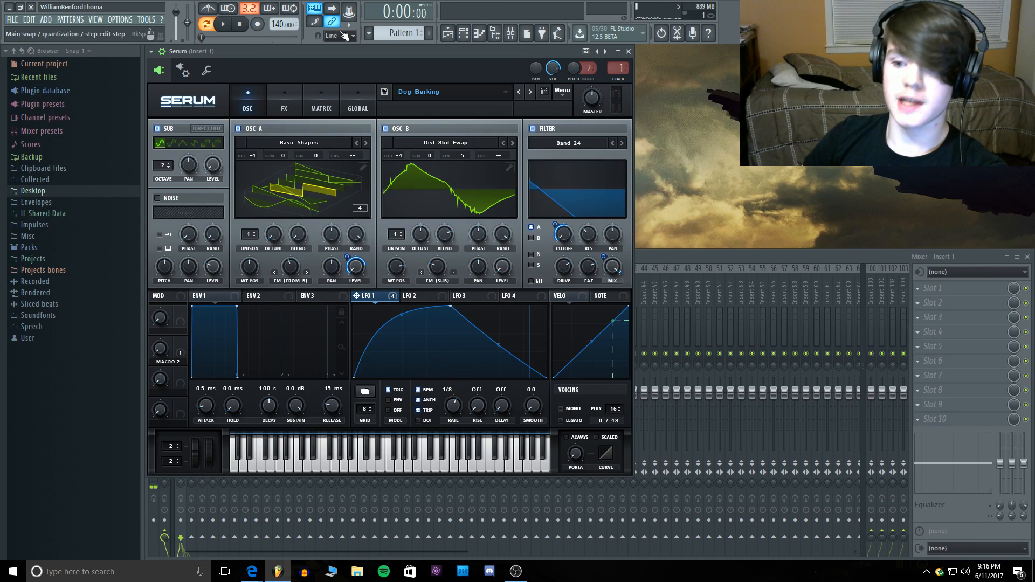
pyautogui.press('c')
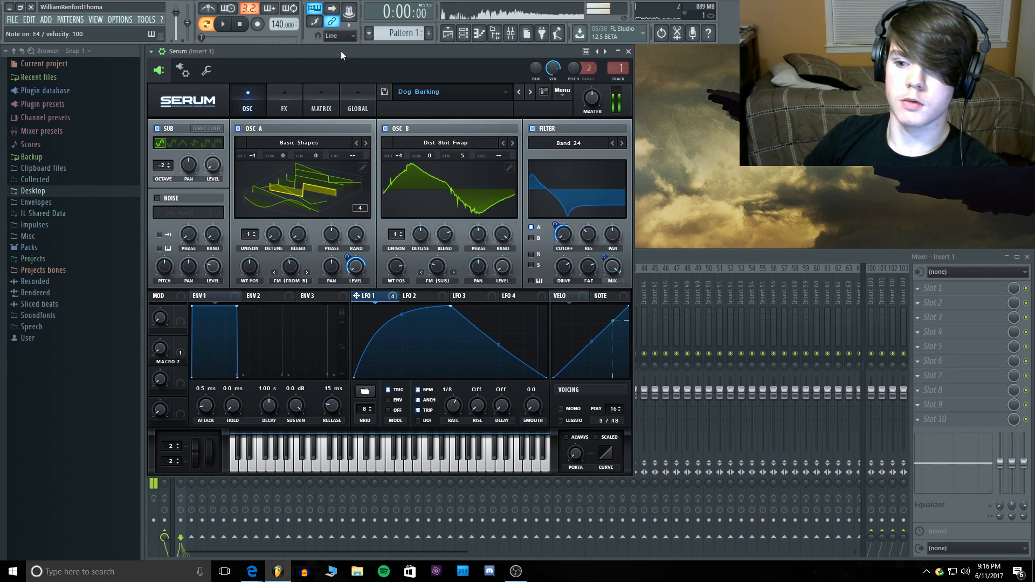
# Step: Show Dog Barking's effects rack and compare the sound with the Reverb filter effect switched off and back on
pyautogui.click(276, 94)
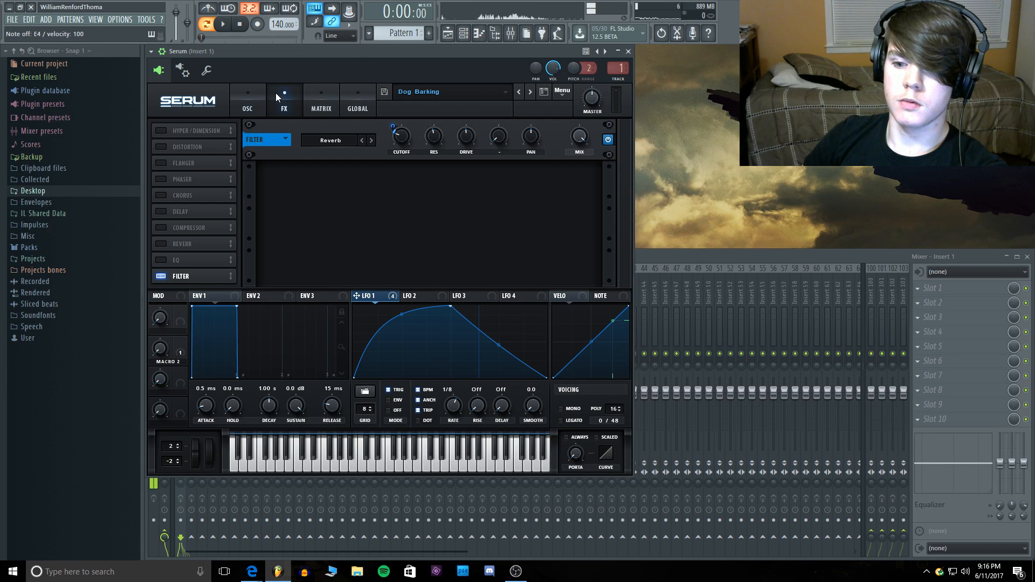
pyautogui.press('c')
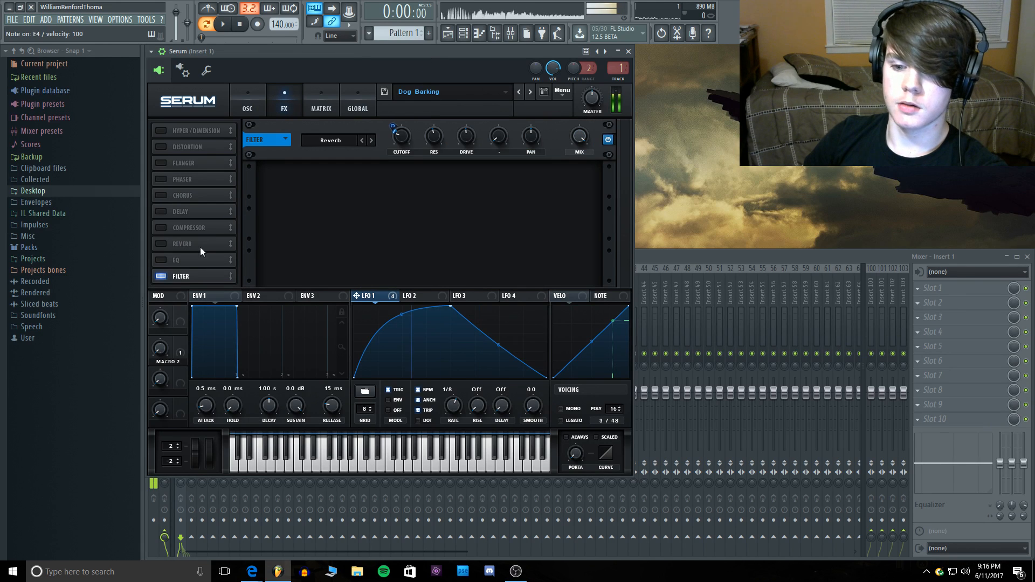
pyautogui.click(161, 277)
pyautogui.click(160, 276)
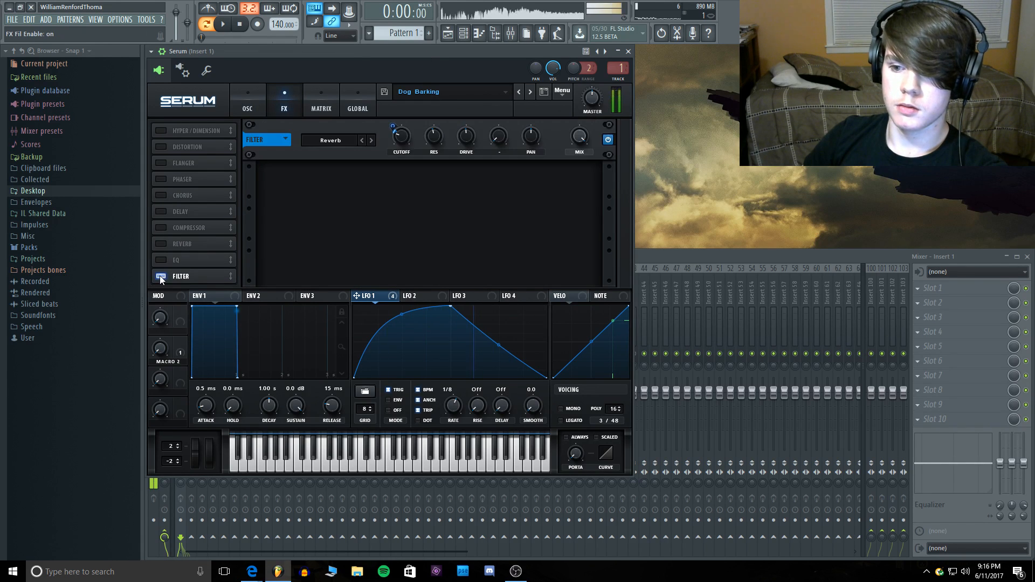
# Step: Return to the oscillator view and set the filter resonance to 30% while playing test notes
pyautogui.click(237, 91)
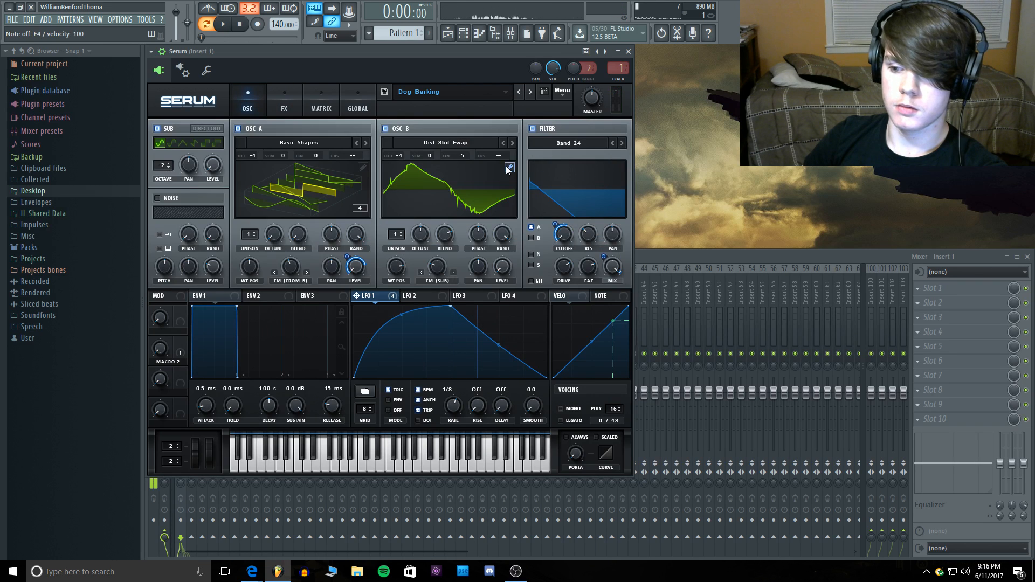
pyautogui.press('c')
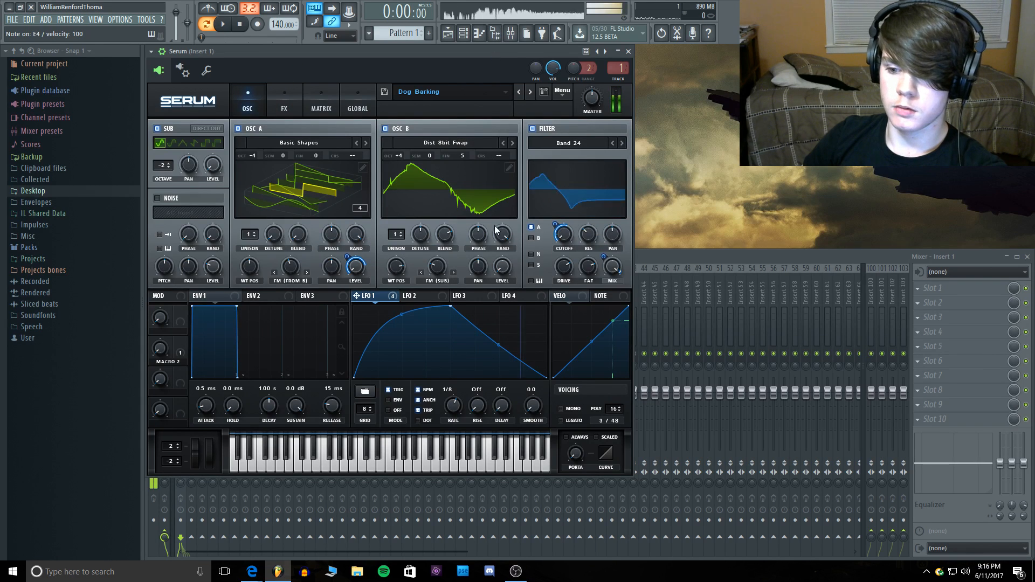
pyautogui.moveTo(582, 236)
pyautogui.mouseDown()
pyautogui.moveTo(579, 276)
pyautogui.moveTo(581, 224)
pyautogui.moveTo(582, 241)
pyautogui.mouseUp()
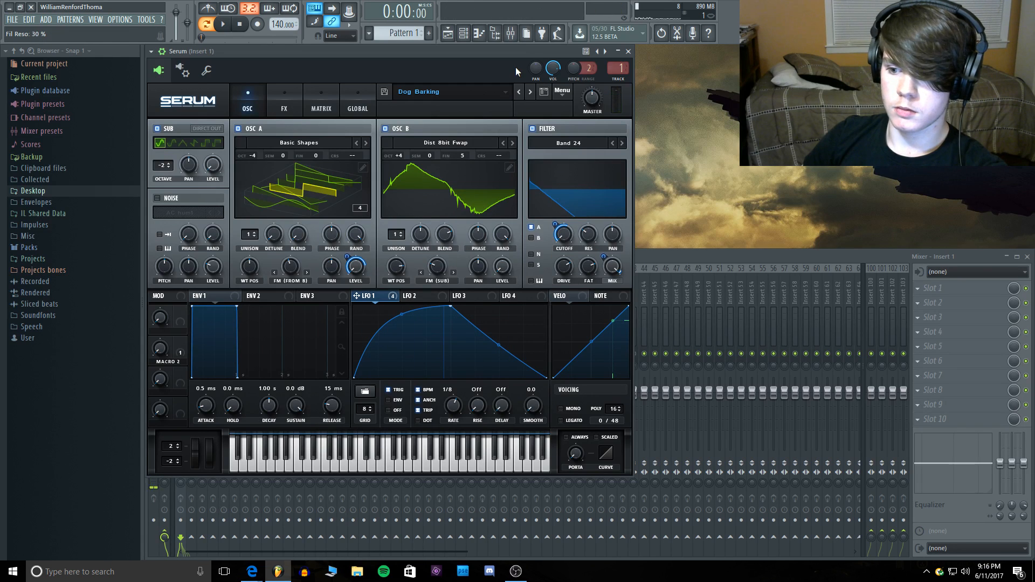
pyautogui.press('c')
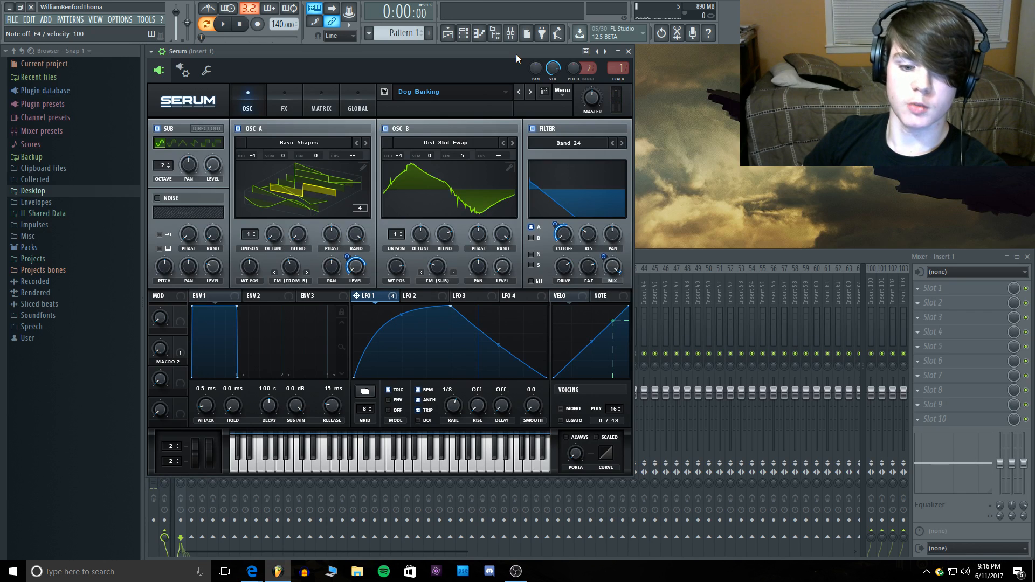
# Step: Play test notes on the Dog Barking preset and sweep Macro 2 up to 100%
pyautogui.press('c')
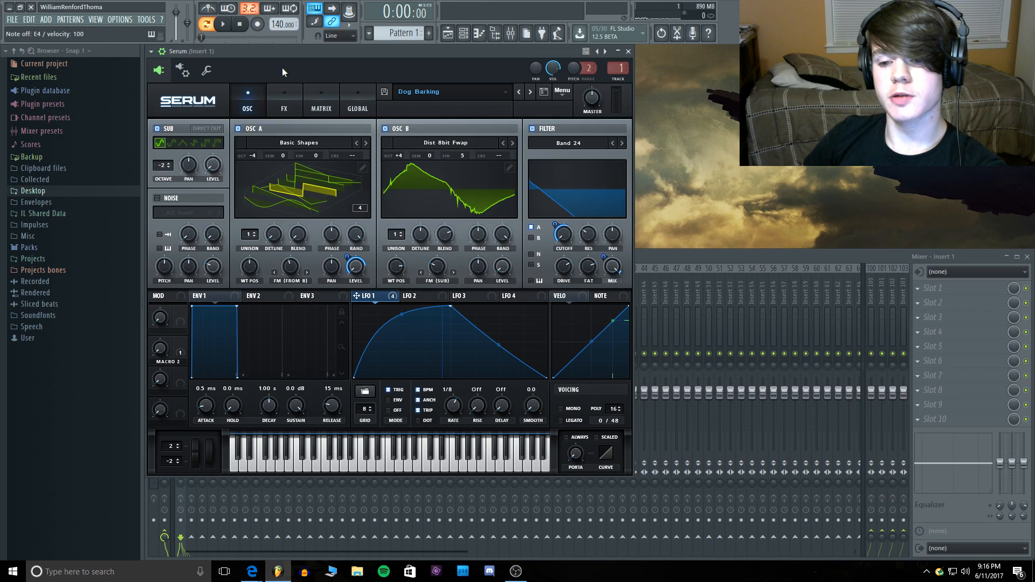
pyautogui.press('c')
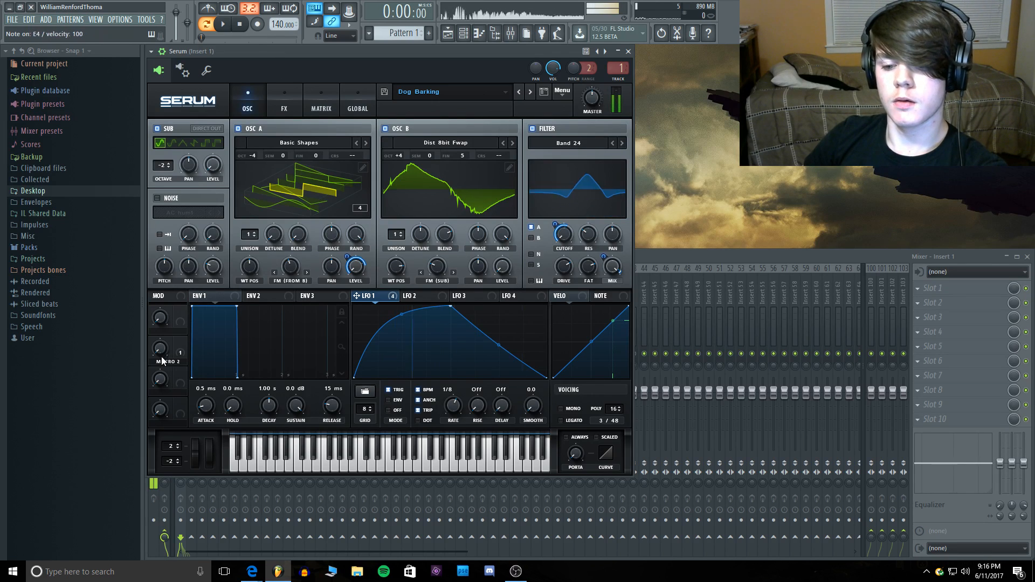
pyautogui.moveTo(162, 357); pyautogui.dragTo(176, 216)
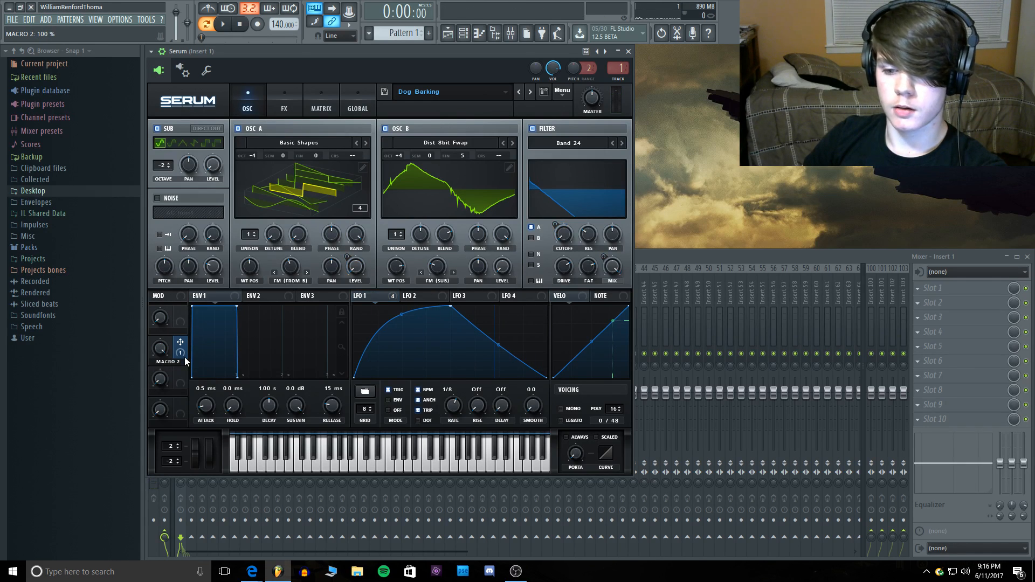
# Step: Show the effects rack, reset Macro 2 to 0% and lower the Reverb filter's cutoff while playing test notes
pyautogui.click(278, 98)
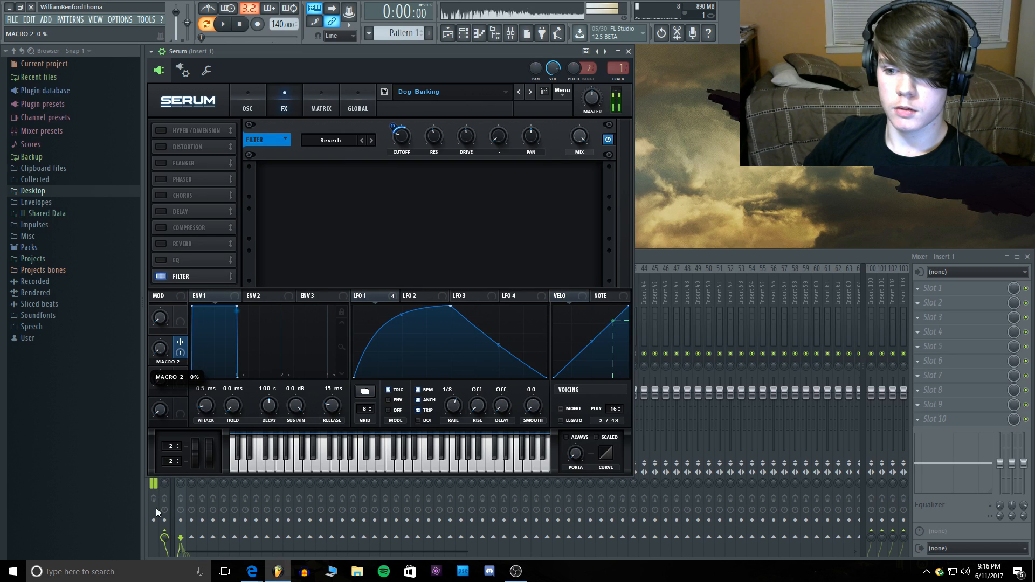
pyautogui.moveTo(402, 148)
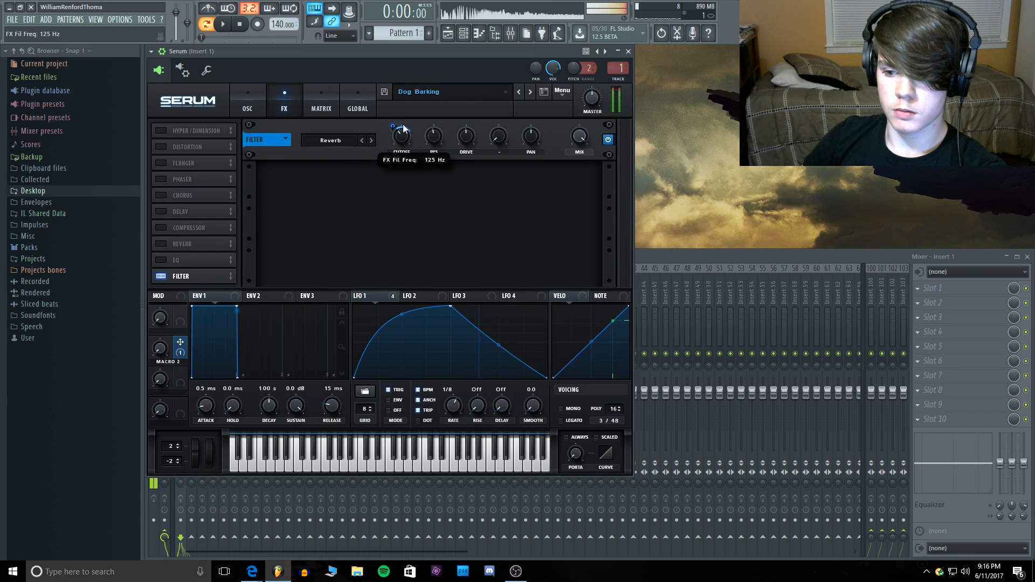
pyautogui.moveTo(403, 127)
pyautogui.mouseDown()
pyautogui.moveTo(399, 164)
pyautogui.moveTo(400, 138)
pyautogui.mouseUp()
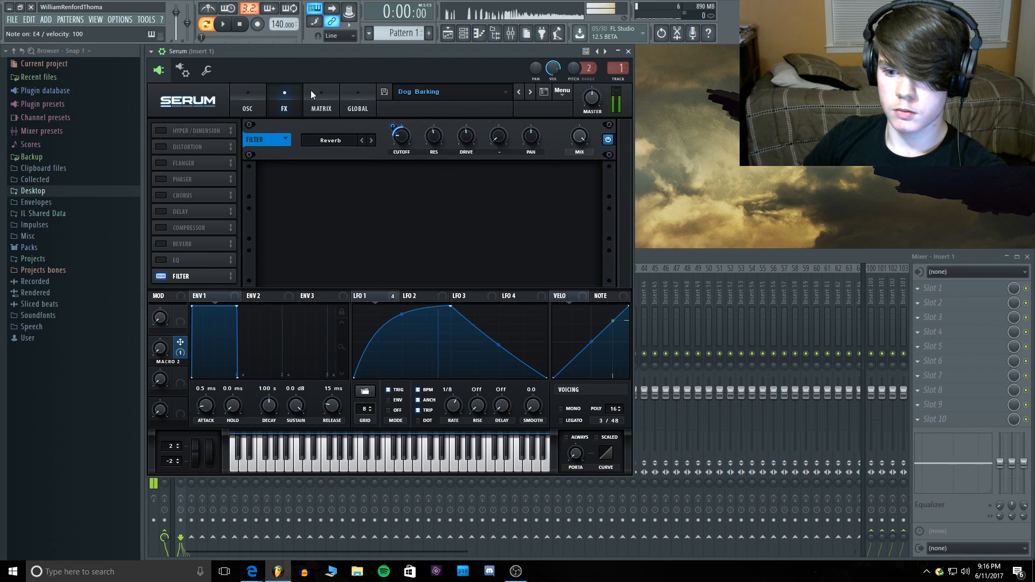
# Step: Return to the oscillator view and examine the OSC A and OSC B wavetables while playing test notes
pyautogui.click(250, 99)
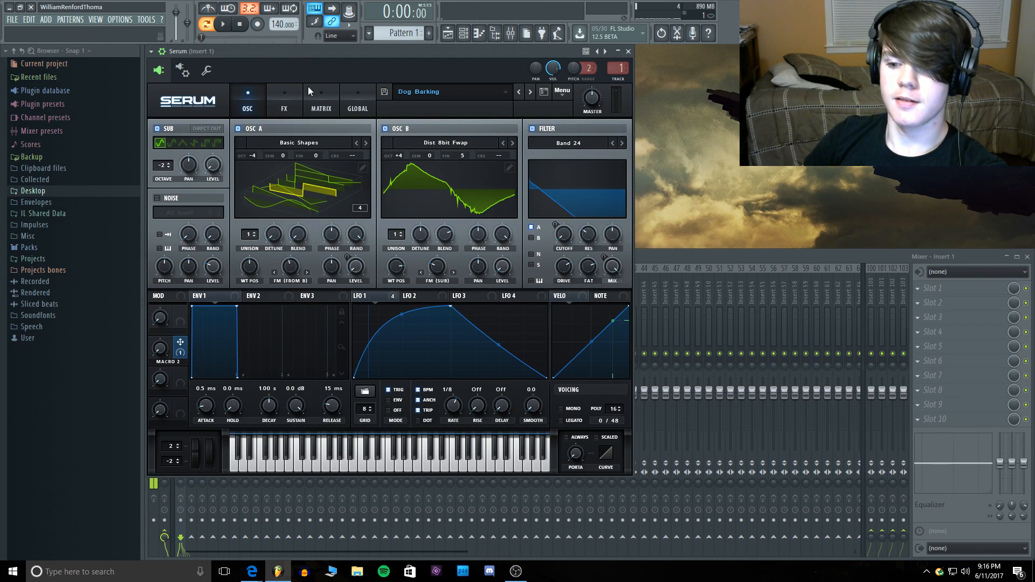
pyautogui.click(446, 199)
pyautogui.click(429, 188)
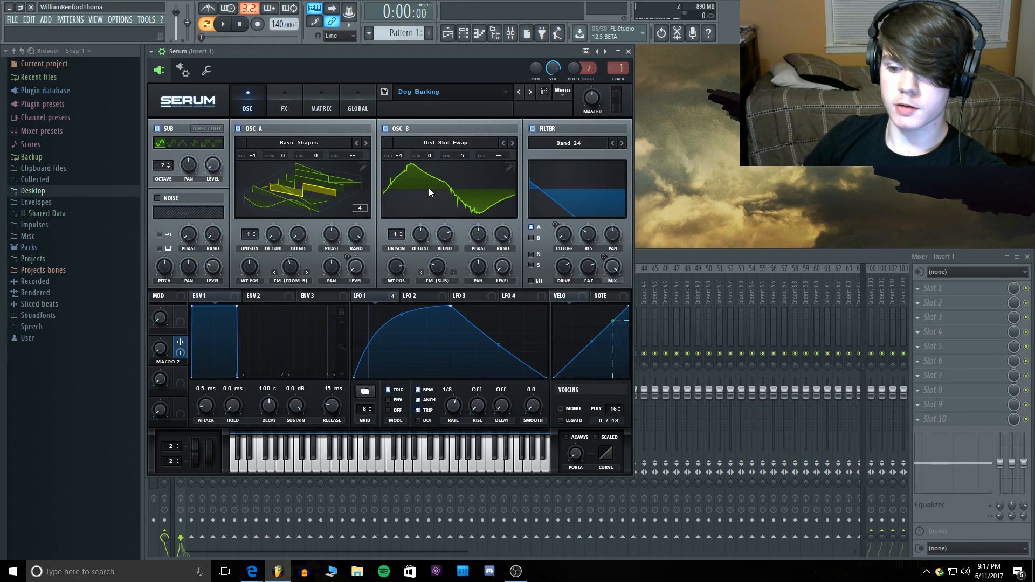
pyautogui.click(308, 178)
pyautogui.click(308, 178)
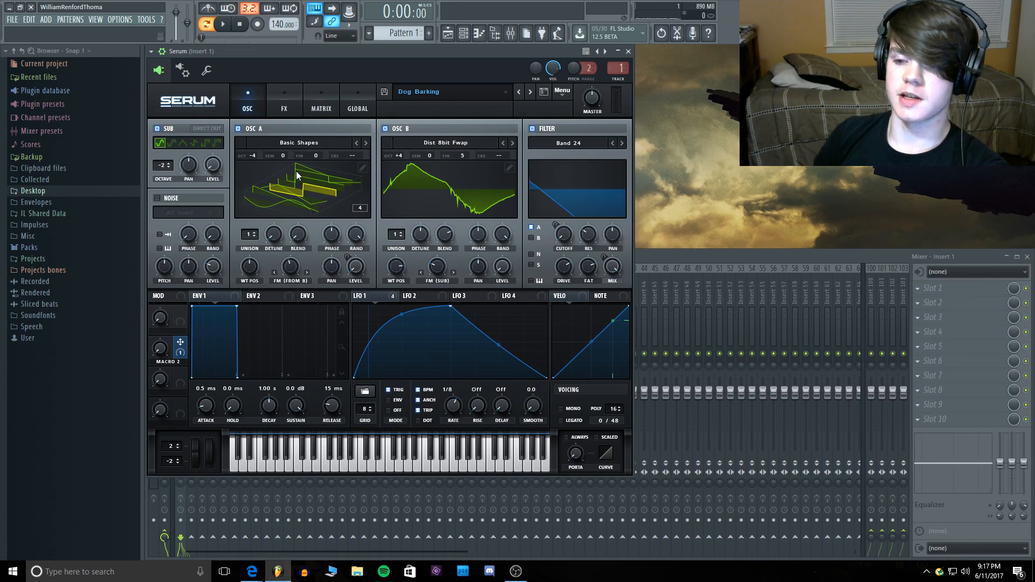
pyautogui.press('z')
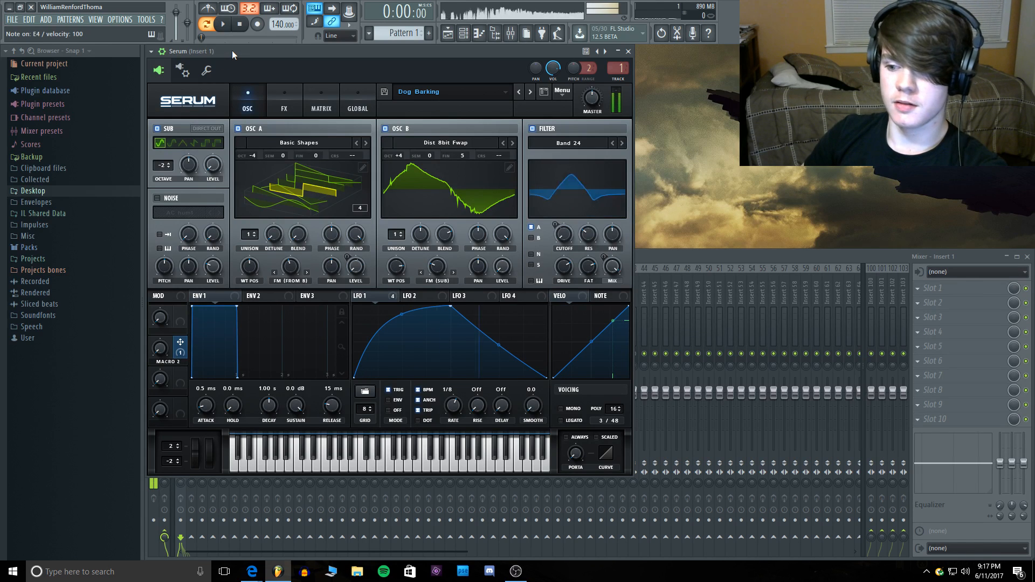
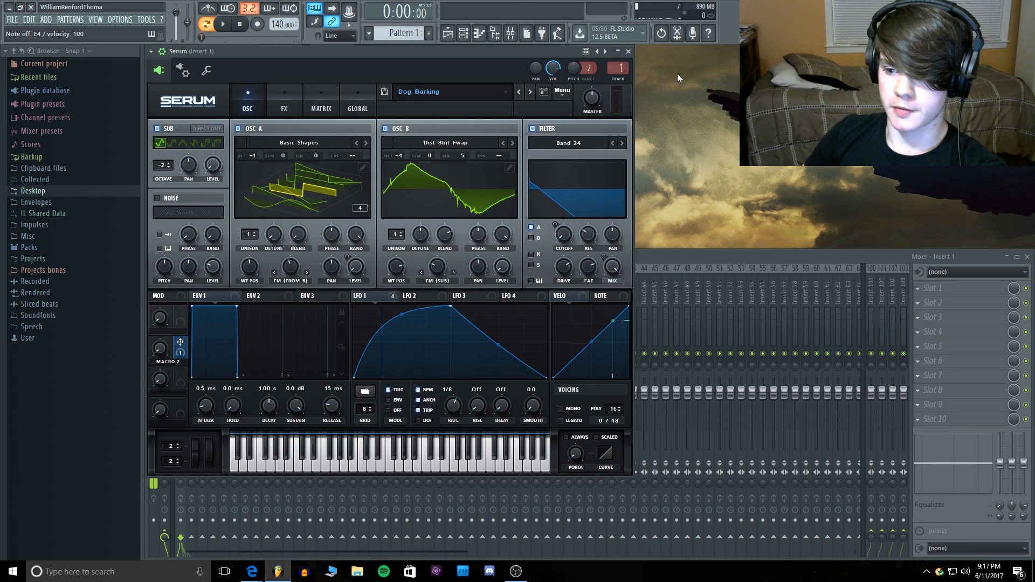
pyautogui.press('c')
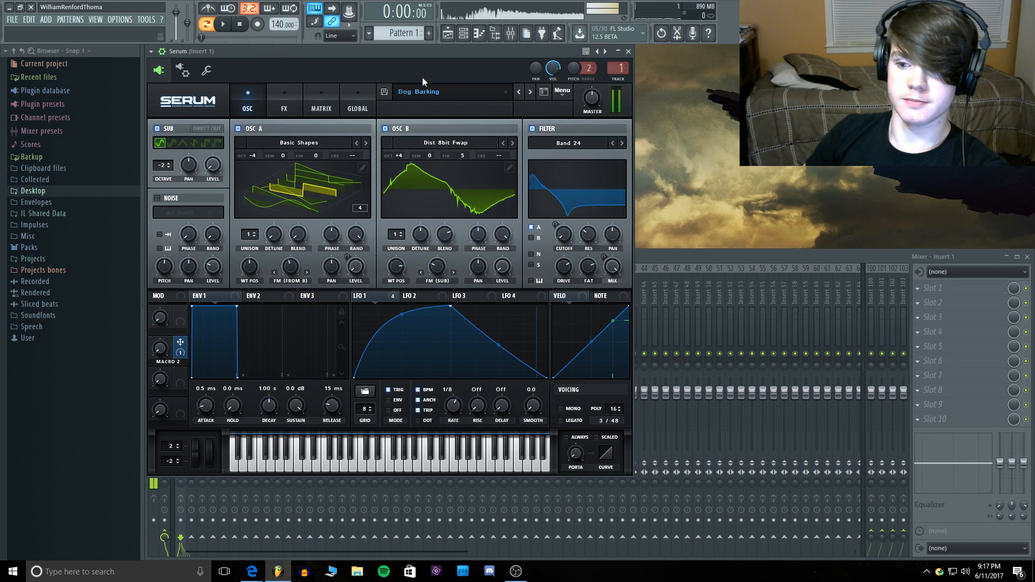
# Step: Load the Tearout 1 preset from the Sent archive folder and play test notes
pyautogui.click(458, 93)
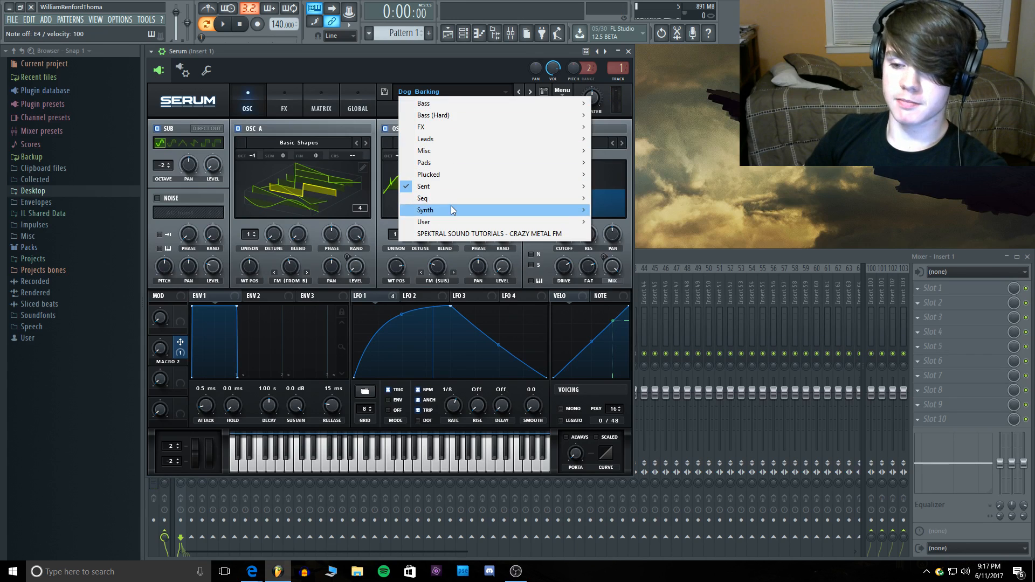
pyautogui.moveTo(449, 187)
pyautogui.moveTo(630, 189)
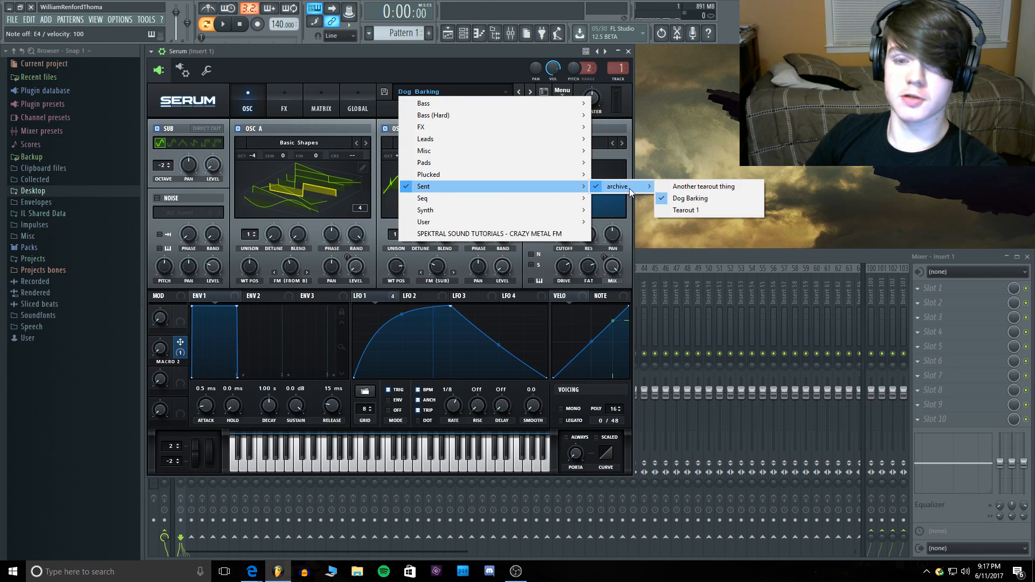
pyautogui.click(714, 199)
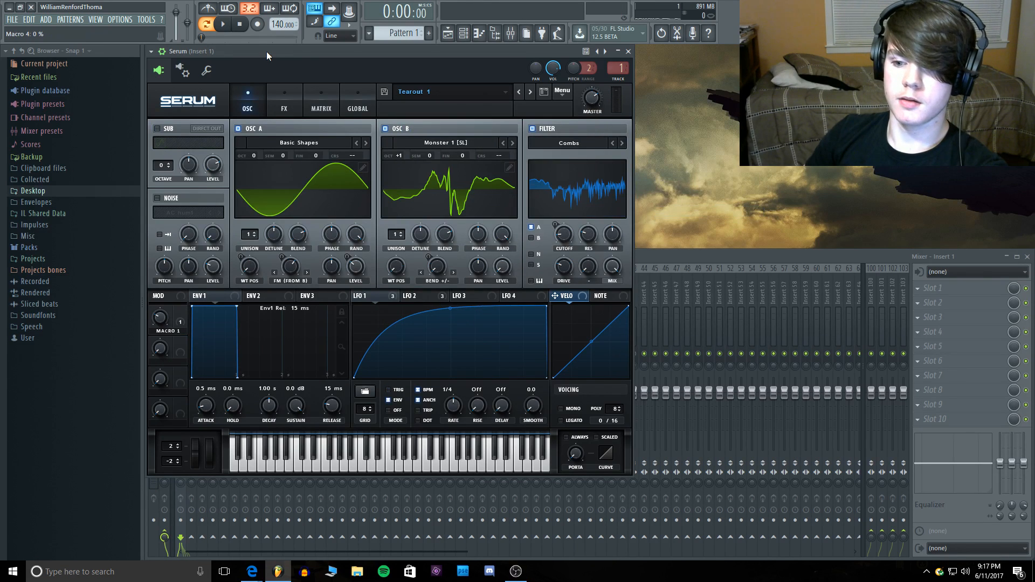
pyautogui.press('c')
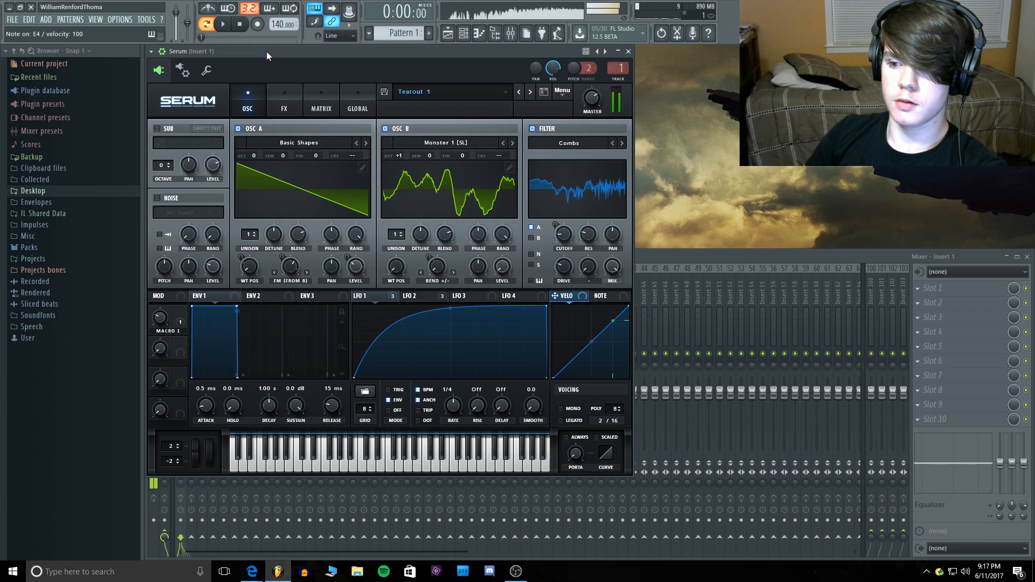
pyautogui.press('c')
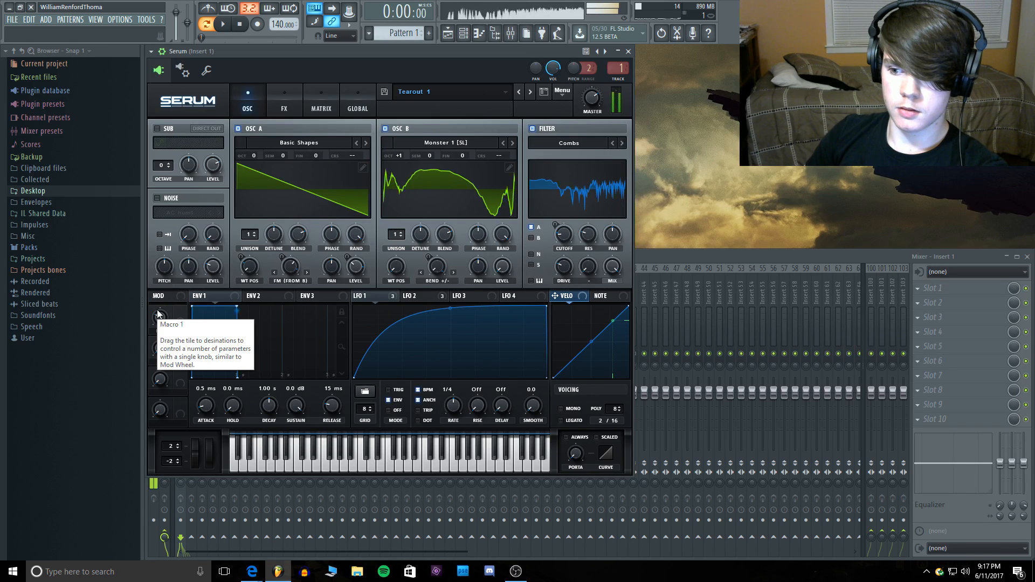
# Step: Sweep Macro 1 up and down, then fine-tune it around 40% while playing test notes
pyautogui.press('z')
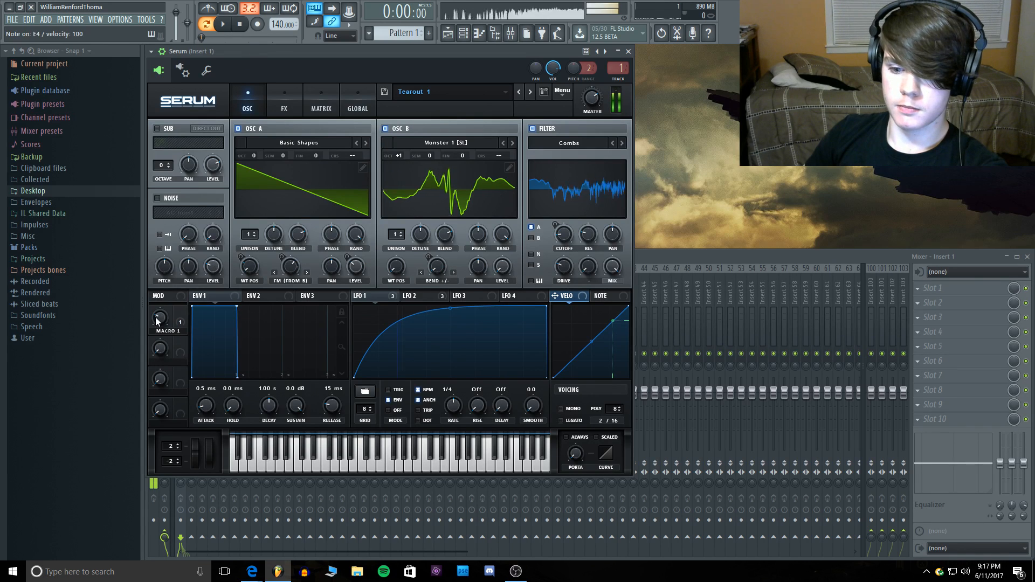
pyautogui.moveTo(159, 320); pyautogui.dragTo(166, 225)
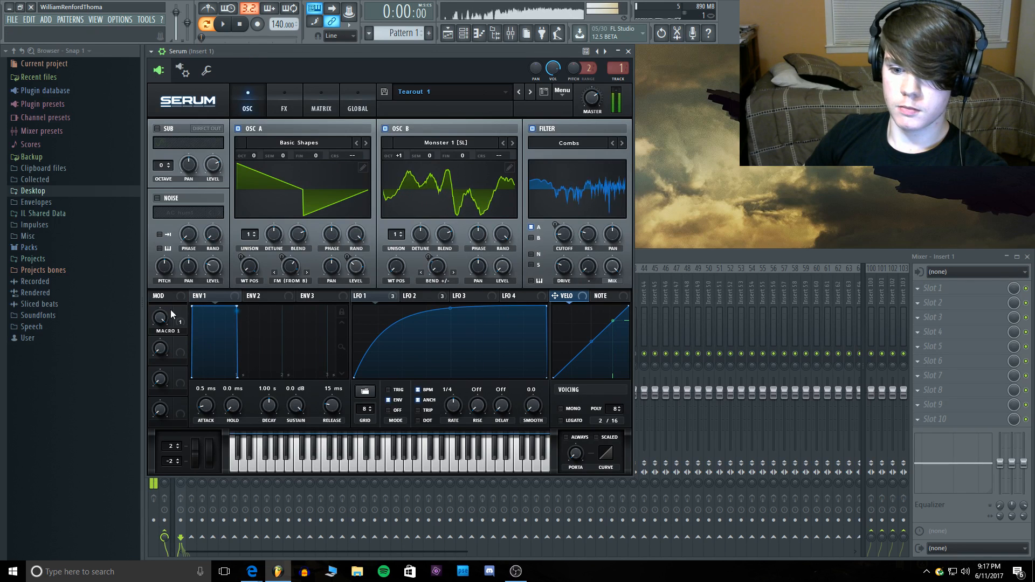
pyautogui.click(160, 323)
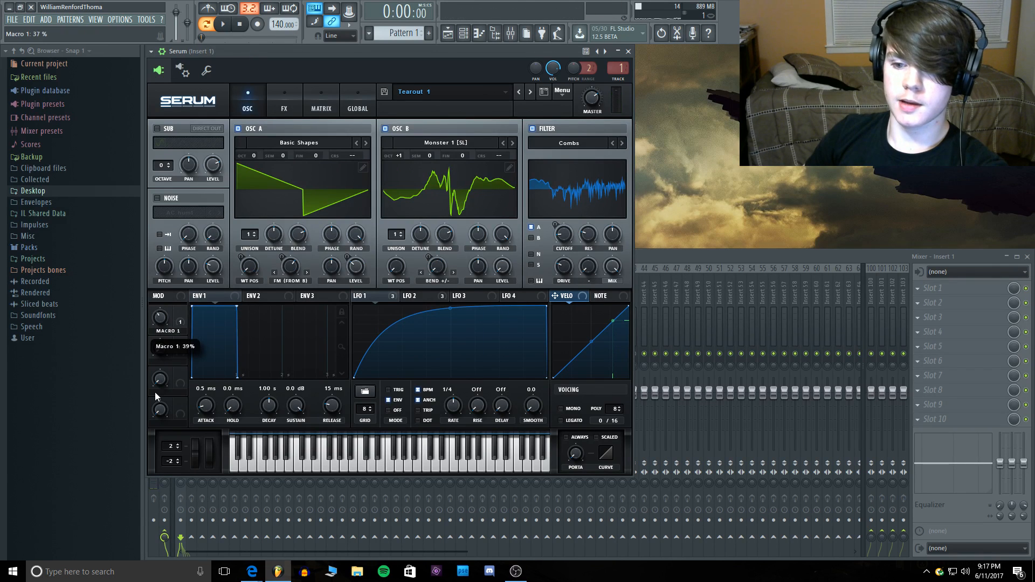
pyautogui.click(247, 53)
pyautogui.press('c')
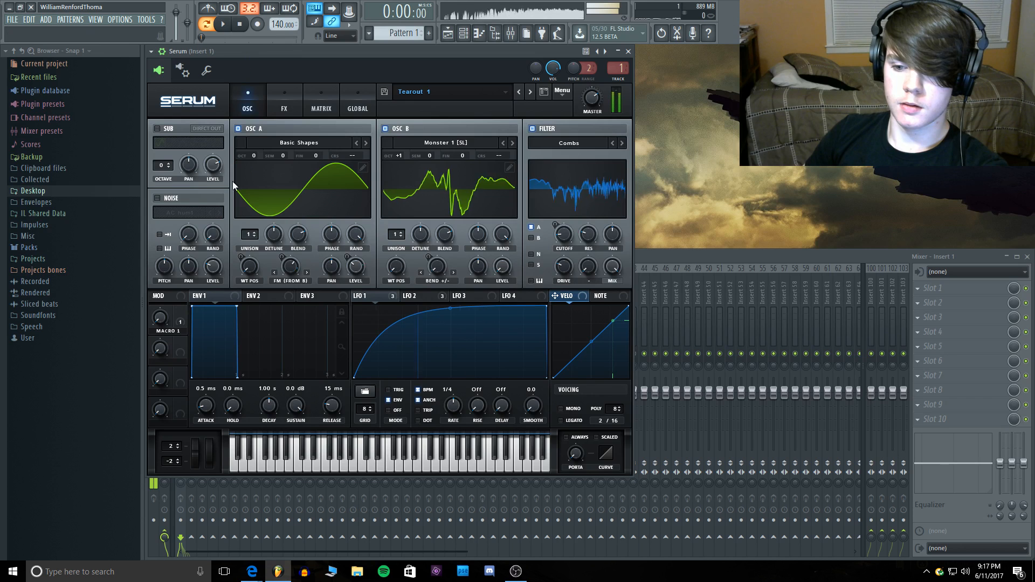
pyautogui.moveTo(161, 310); pyautogui.dragTo(163, 280)
pyautogui.press('c')
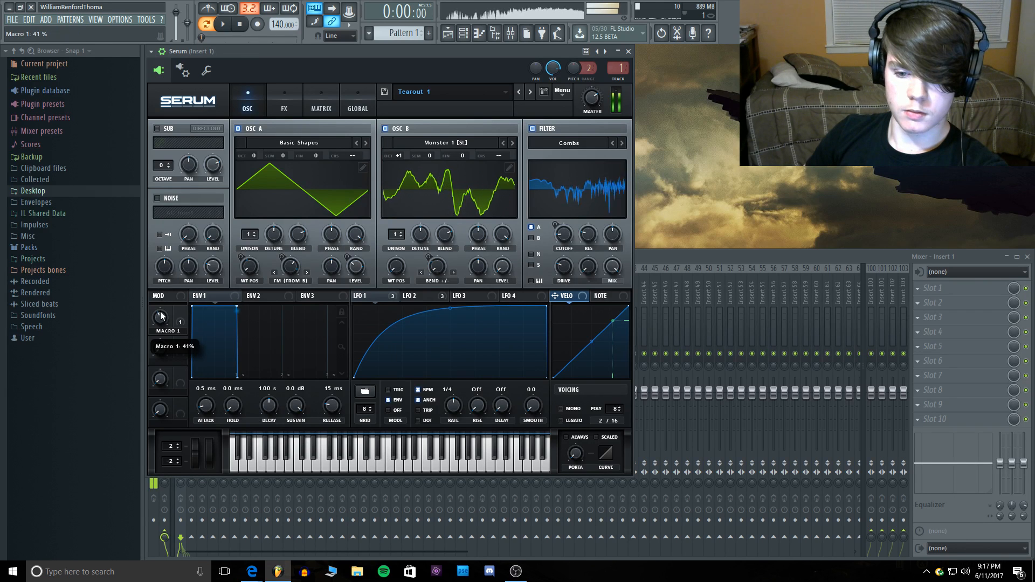
pyautogui.moveTo(160, 316); pyautogui.dragTo(162, 325)
pyautogui.press('z')
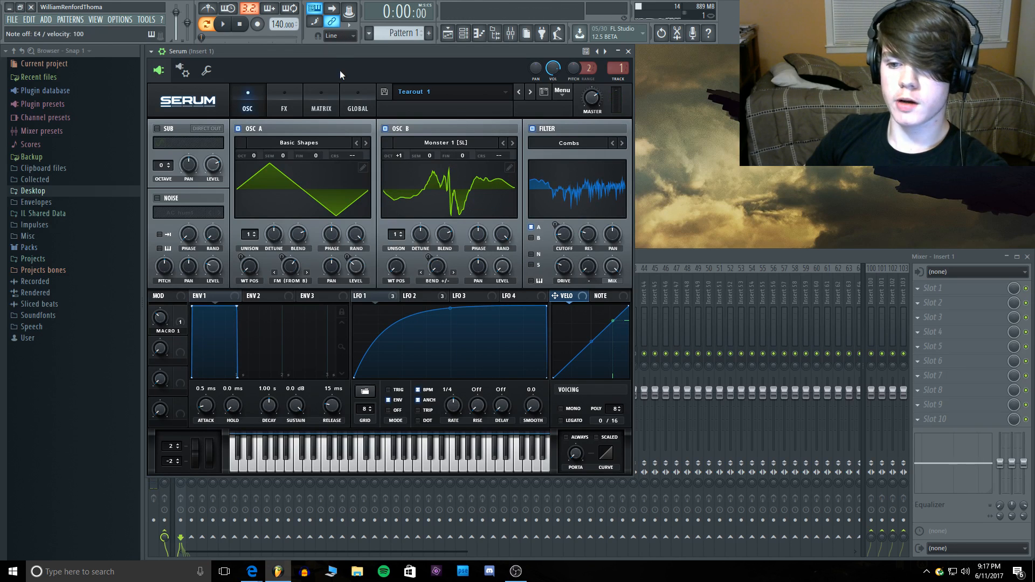
# Step: Reduce the Combs filter's mix and display LFO 2's shape while playing test notes
pyautogui.press('z')
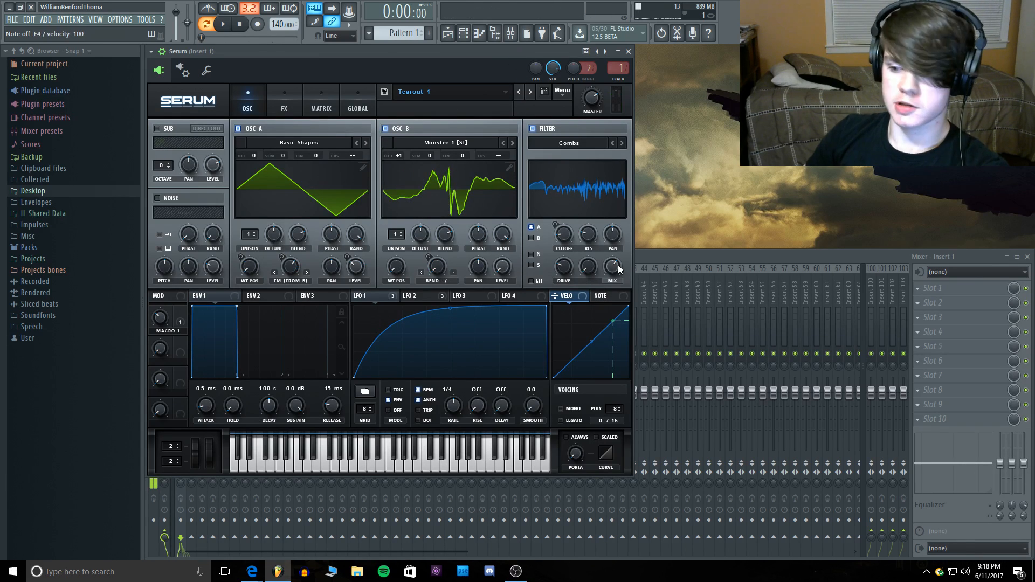
pyautogui.moveTo(612, 266)
pyautogui.mouseDown()
pyautogui.moveTo(613, 286)
pyautogui.moveTo(613, 270)
pyautogui.mouseUp()
pyautogui.press('c')
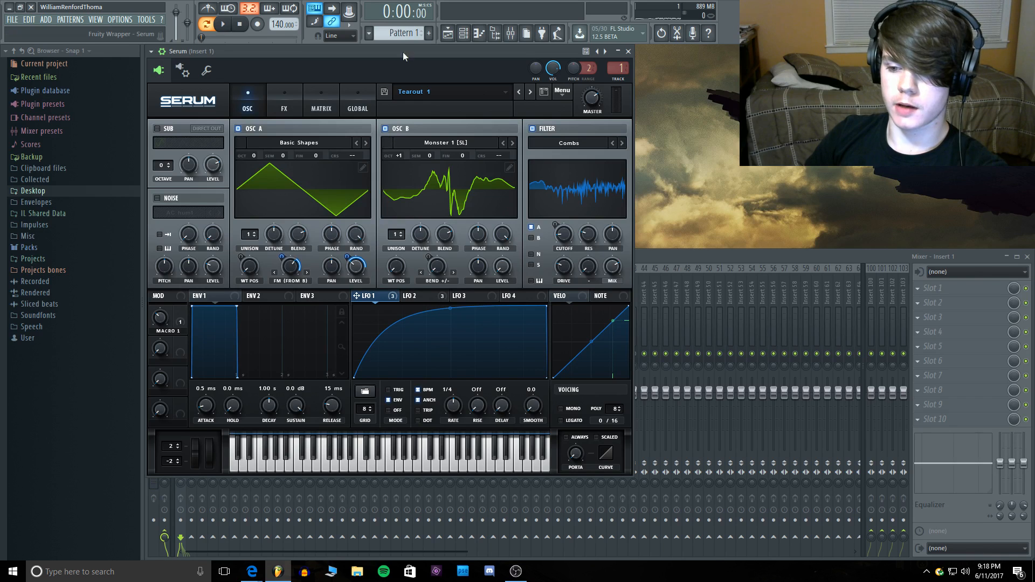
pyautogui.click(430, 298)
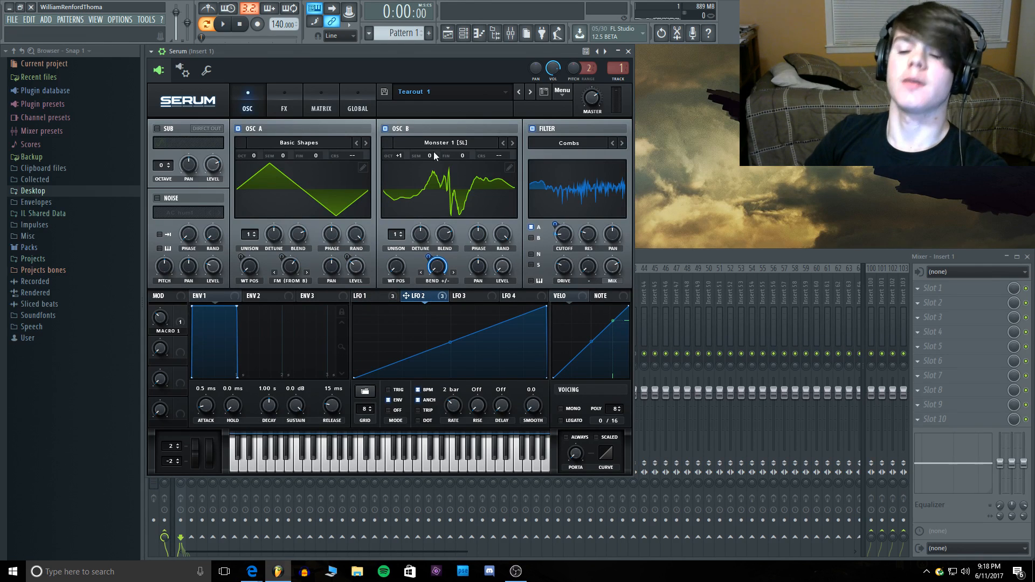
pyautogui.press('c')
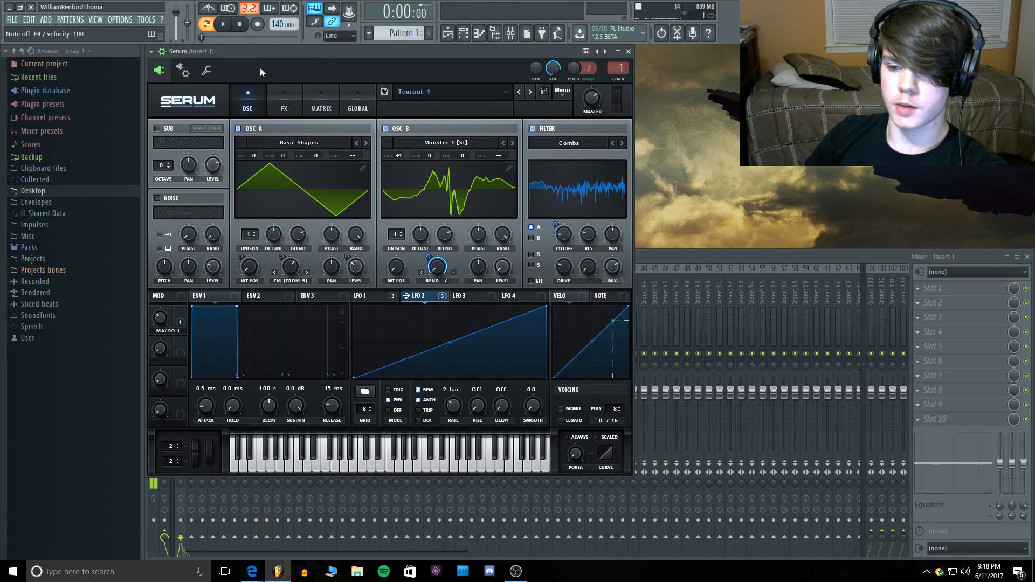
# Step: Show Tearout 1's effects rack and compare the sound with Hyper/Dimension switched off and back on
pyautogui.click(275, 85)
pyautogui.click(160, 130)
pyautogui.click(232, 53)
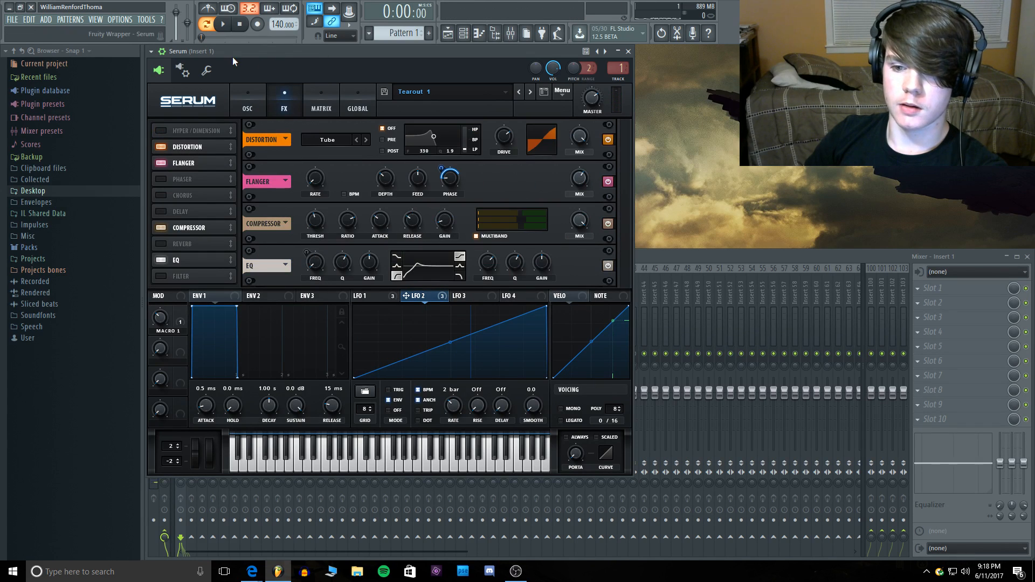
pyautogui.press('c')
pyautogui.click(161, 130)
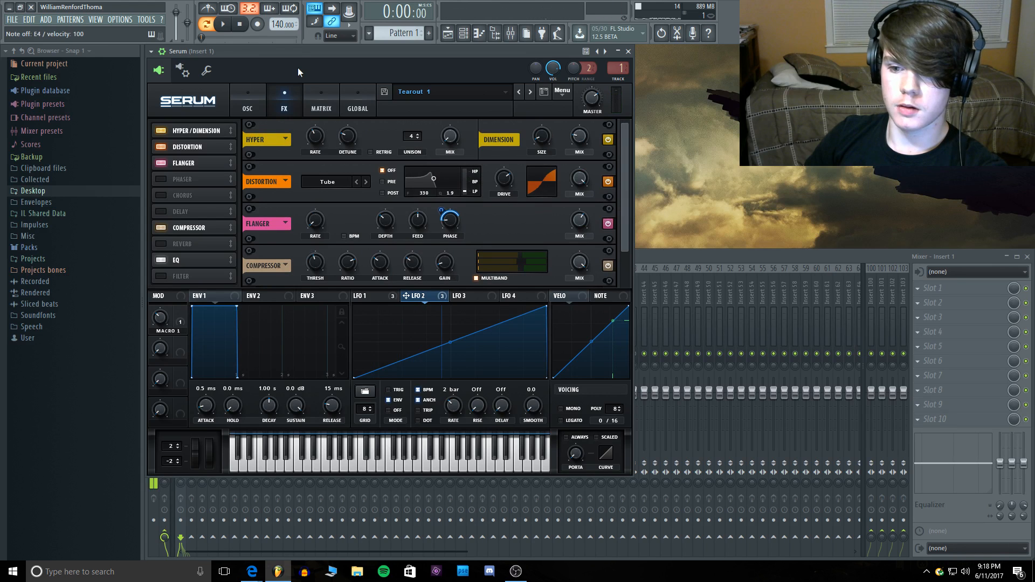
# Step: Compare the sound with the Distortion and Flanger effects each switched off and back on in turn
pyautogui.click(161, 145)
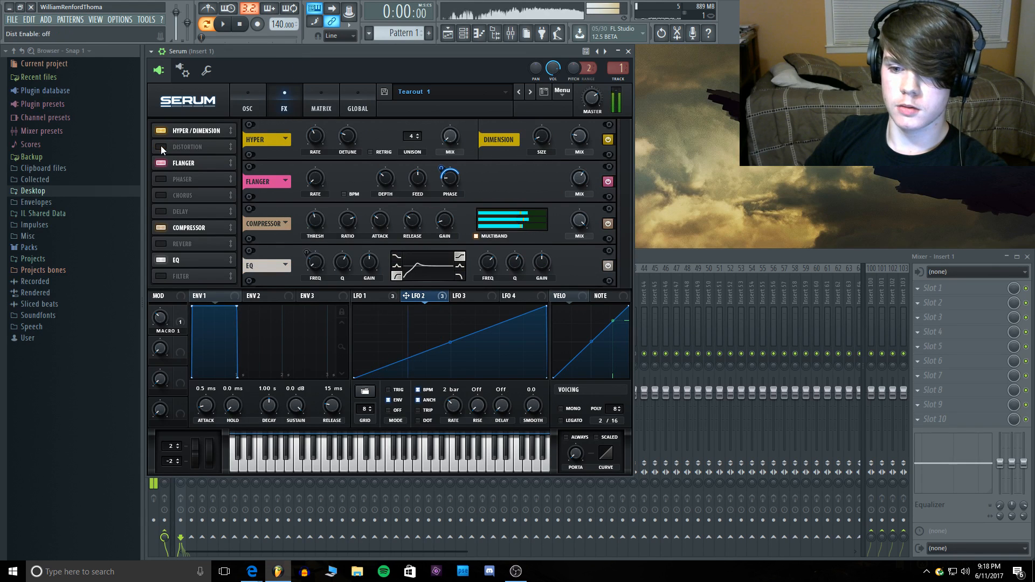
pyautogui.press('c')
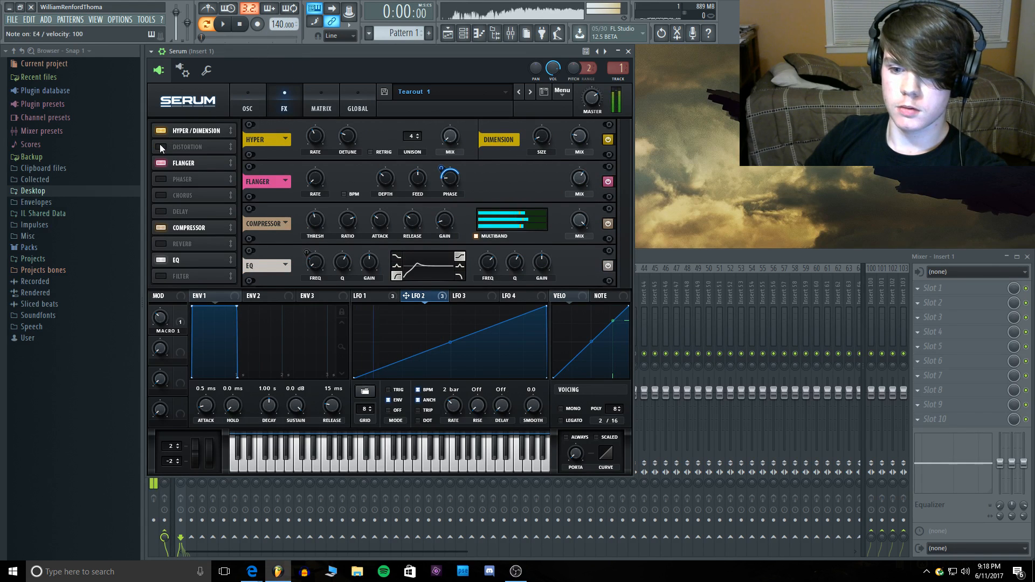
pyautogui.click(160, 145)
pyautogui.click(160, 162)
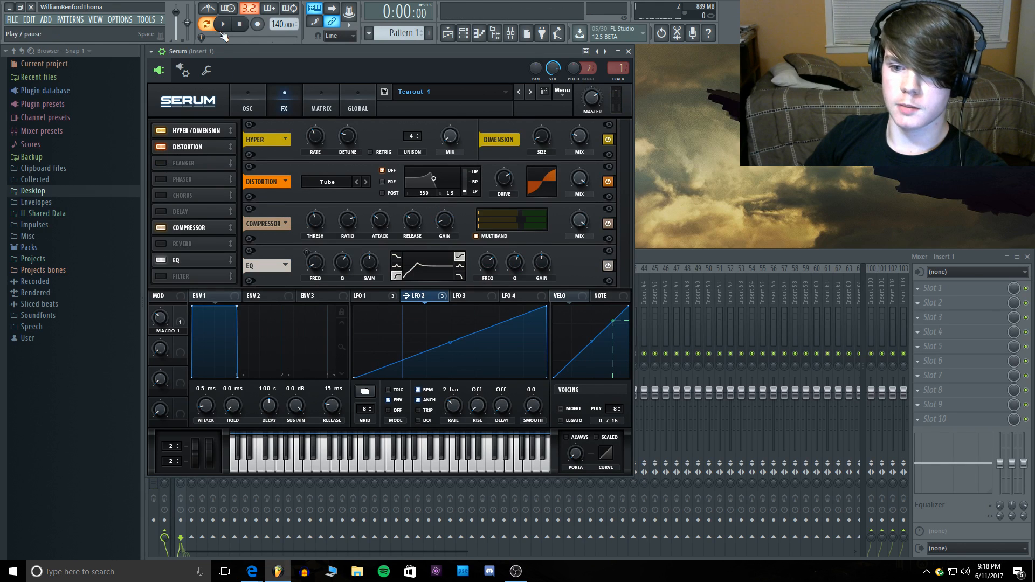
pyautogui.click(161, 162)
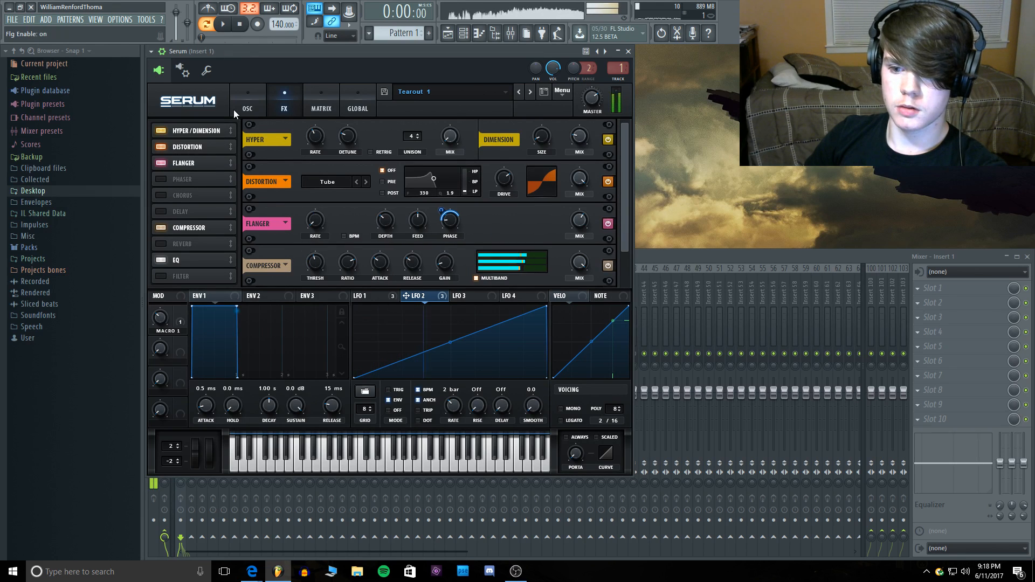
pyautogui.press('c')
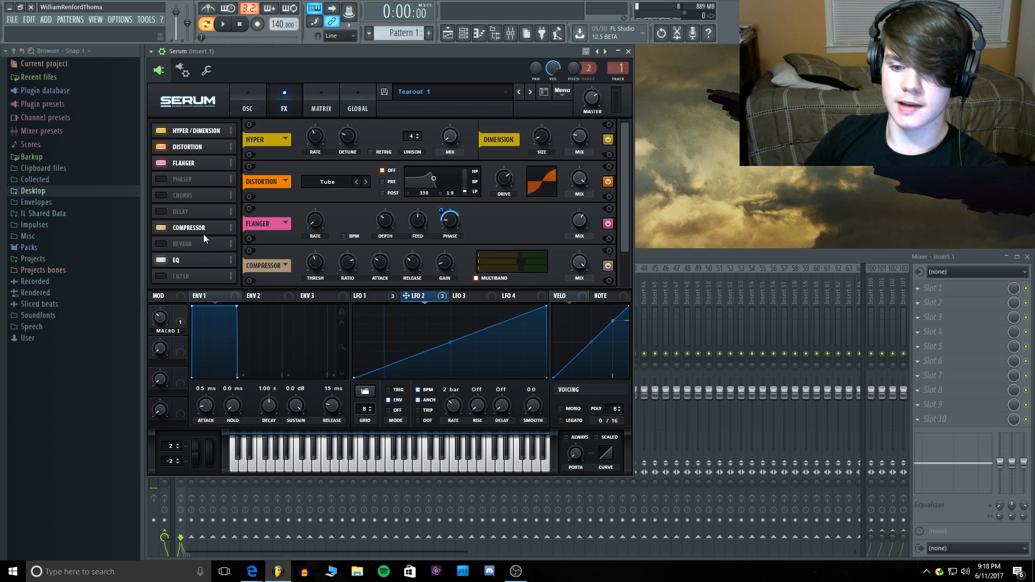
# Step: Compare the sound with Tearout 1's Compressor switched off and back on, and adjust its threshold while playing test notes
pyautogui.click(161, 227)
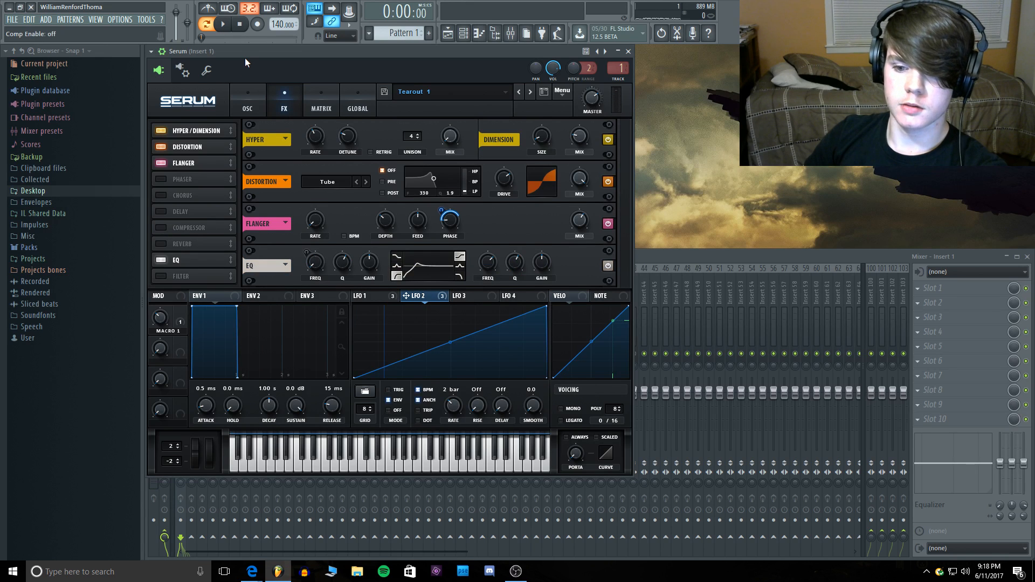
pyautogui.moveTo(245, 57); pyautogui.dragTo(245, 62)
pyautogui.press('c')
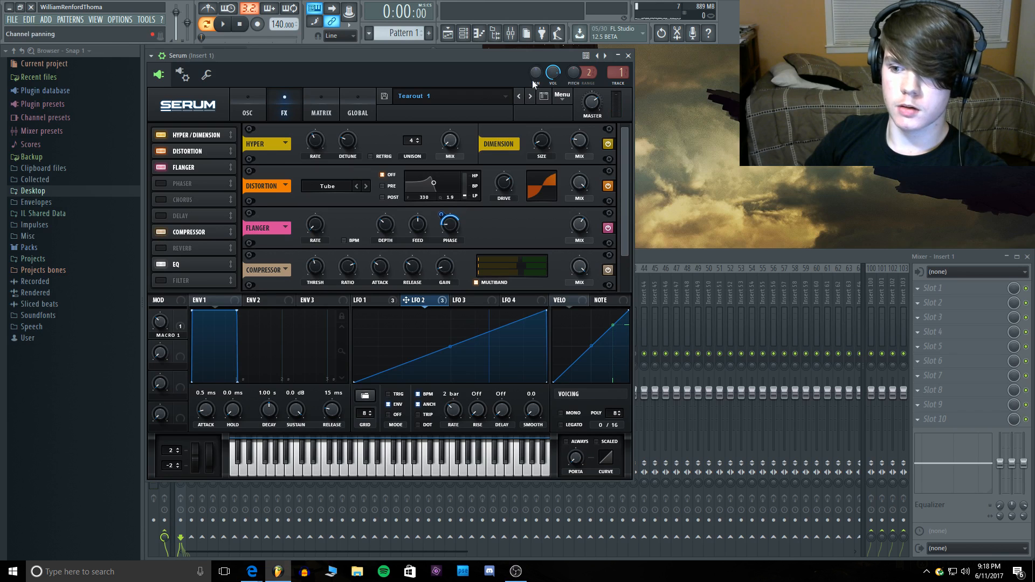
pyautogui.moveTo(317, 263); pyautogui.dragTo(318, 254)
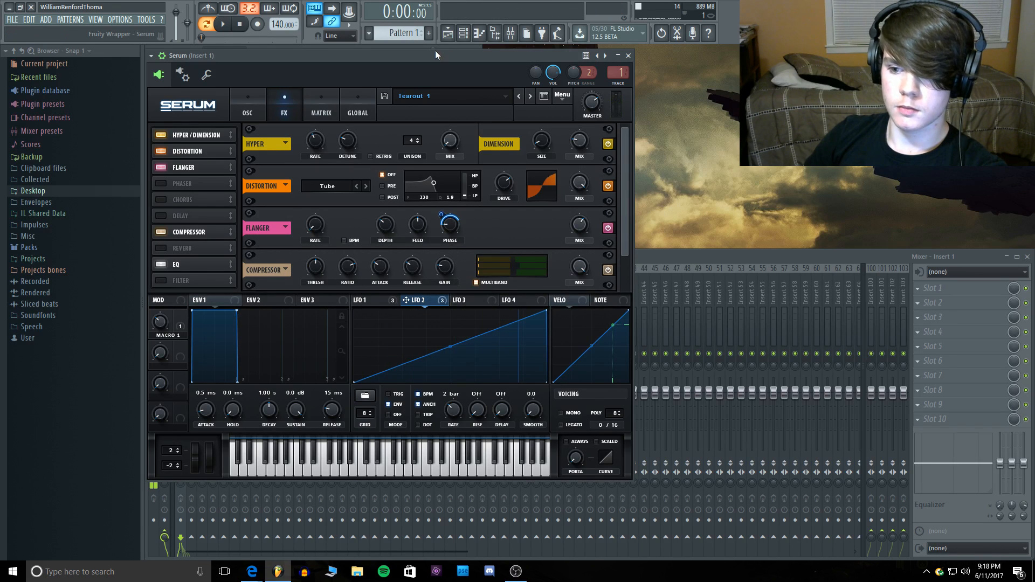
pyautogui.press('c')
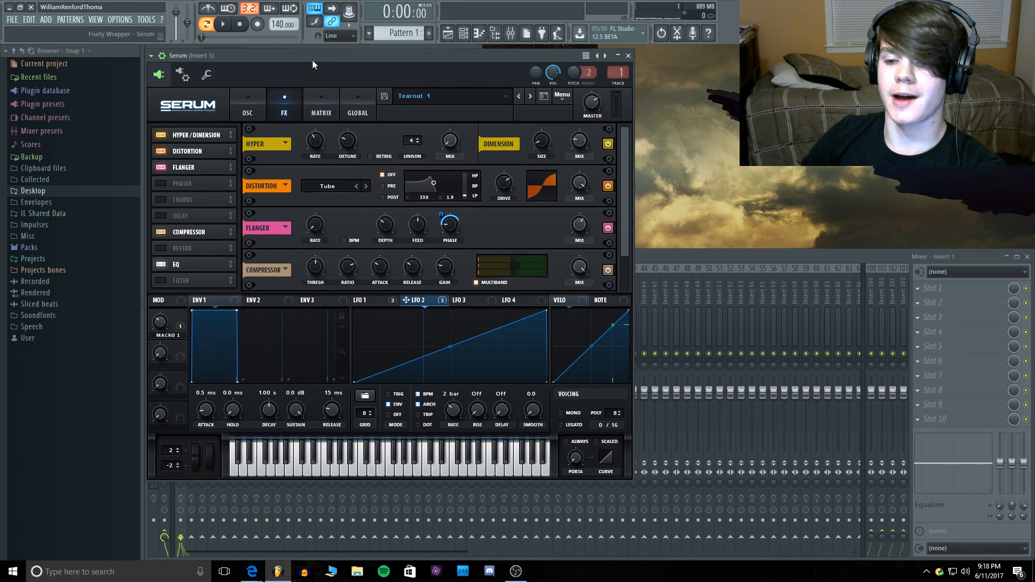
pyautogui.press('c')
# Step: Adjust the EQ's low-band frequency while playing test notes, and return to the oscillator view
pyautogui.scroll(-1, 191, 266)
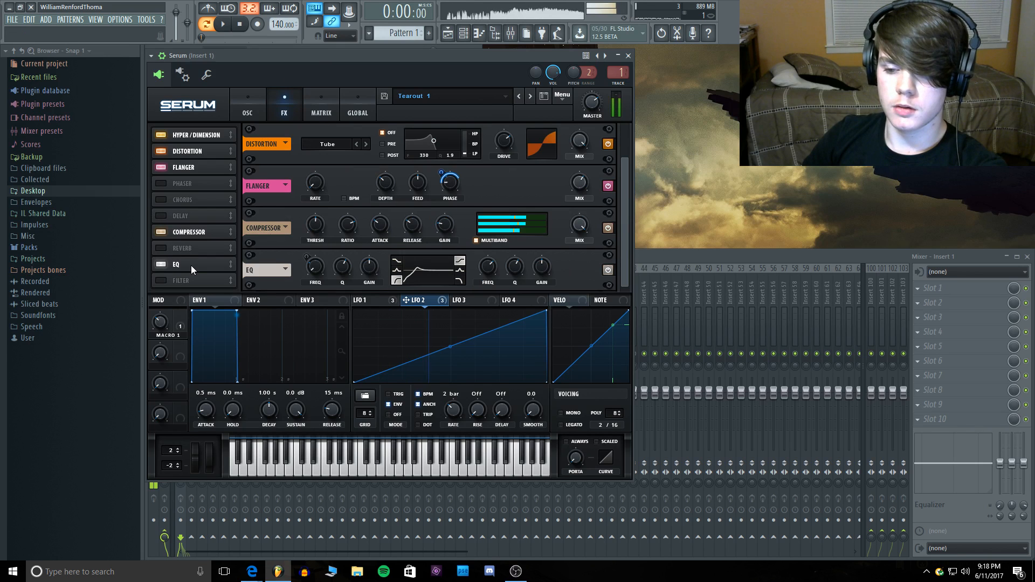
pyautogui.press('c')
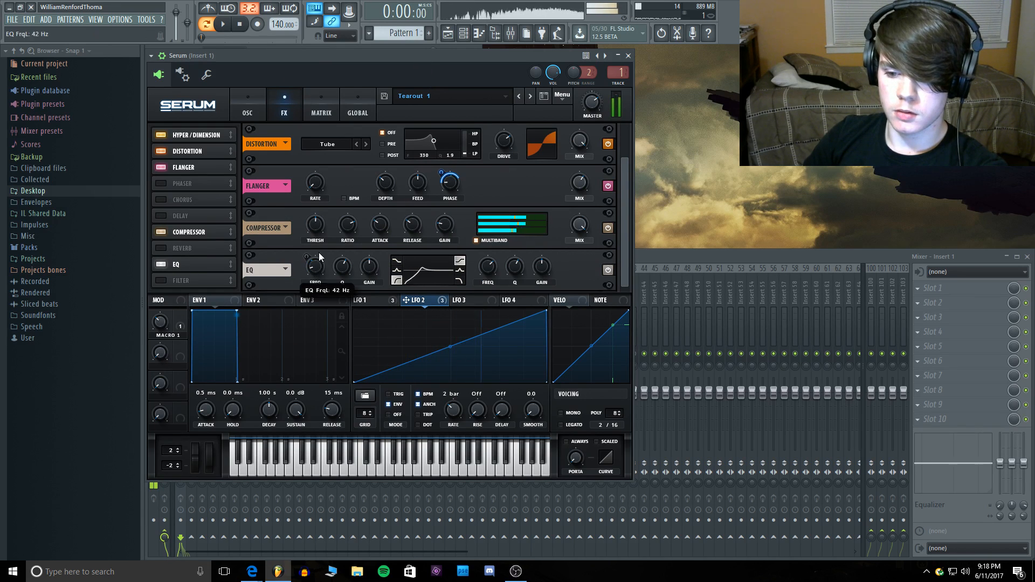
pyautogui.press('c')
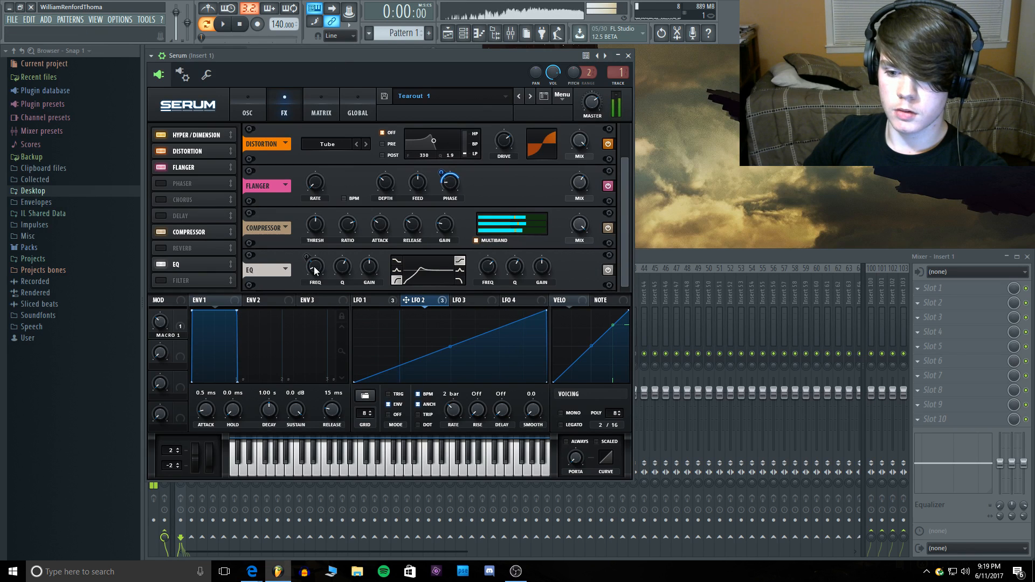
pyautogui.moveTo(313, 264); pyautogui.dragTo(318, 293)
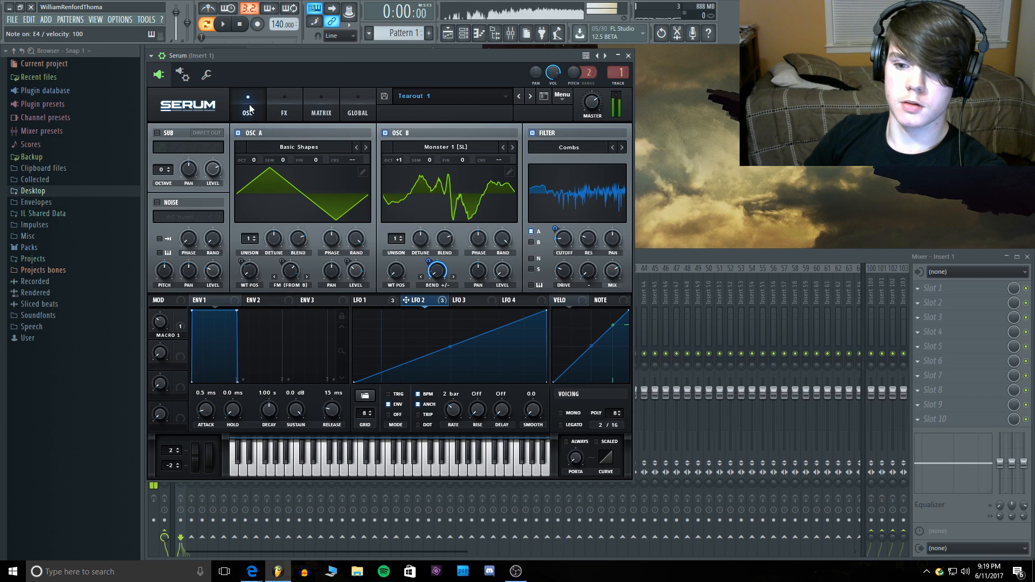
pyautogui.click(247, 108)
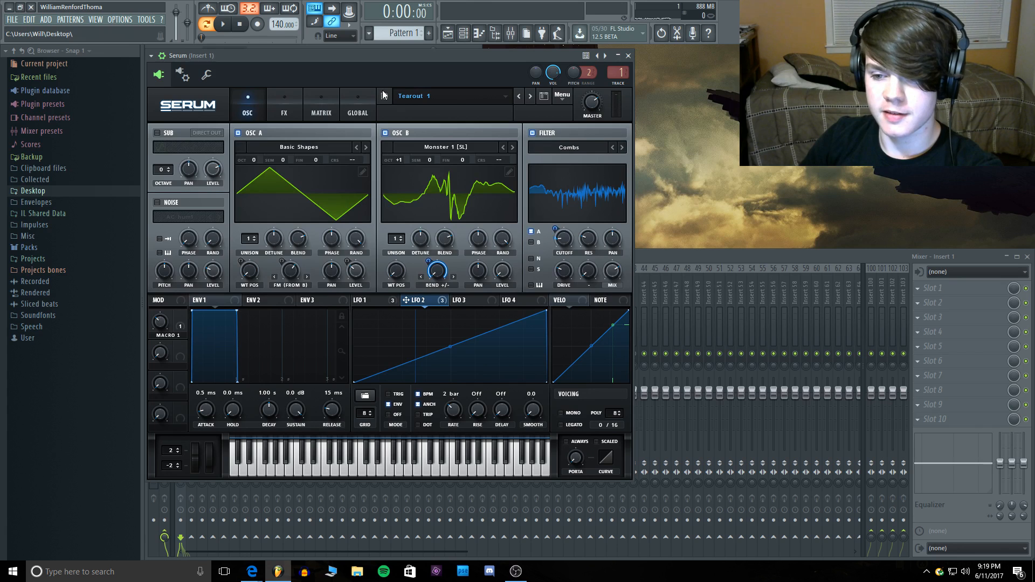
pyautogui.click(543, 95)
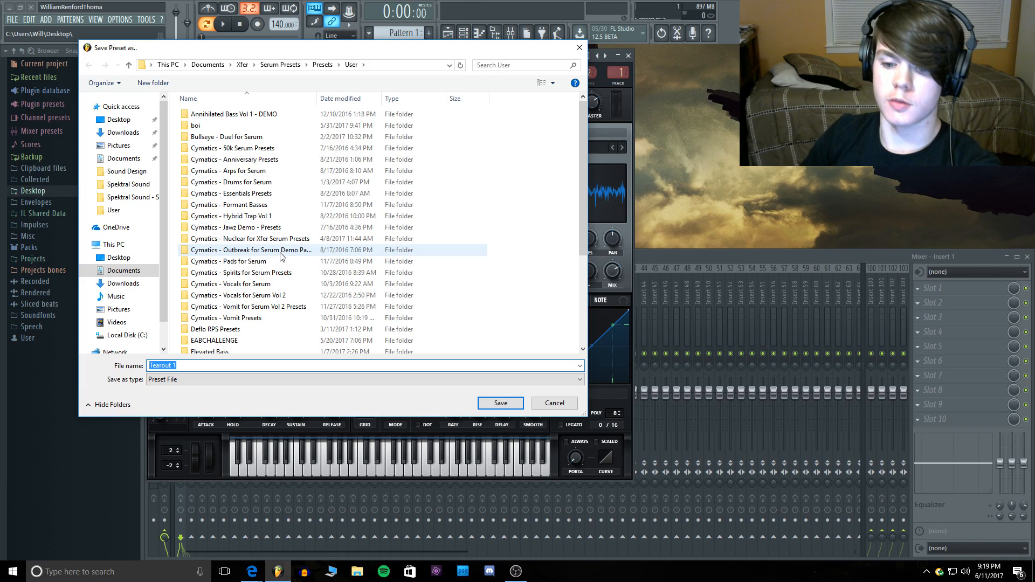
pyautogui.click(556, 409)
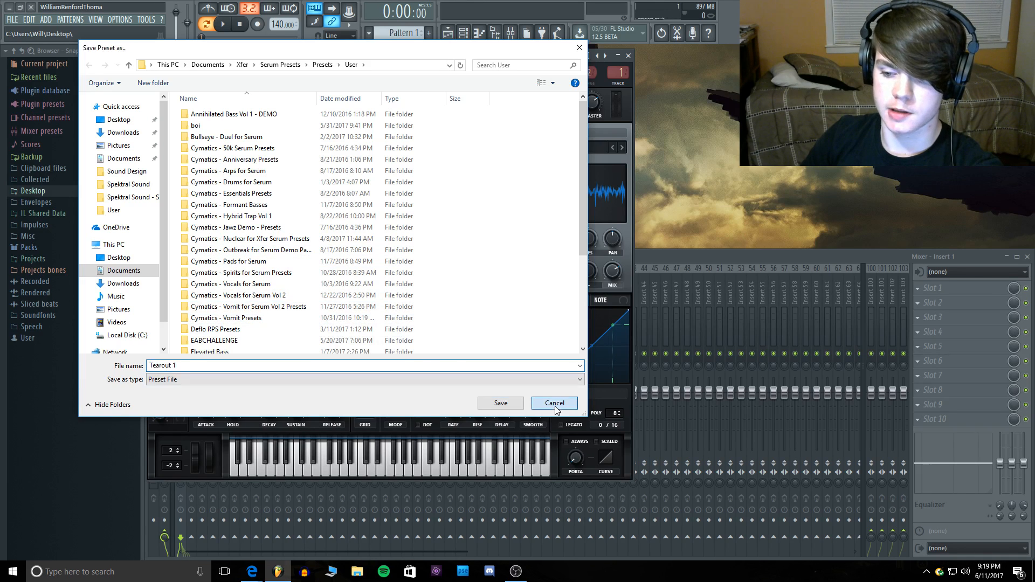
pyautogui.click(436, 102)
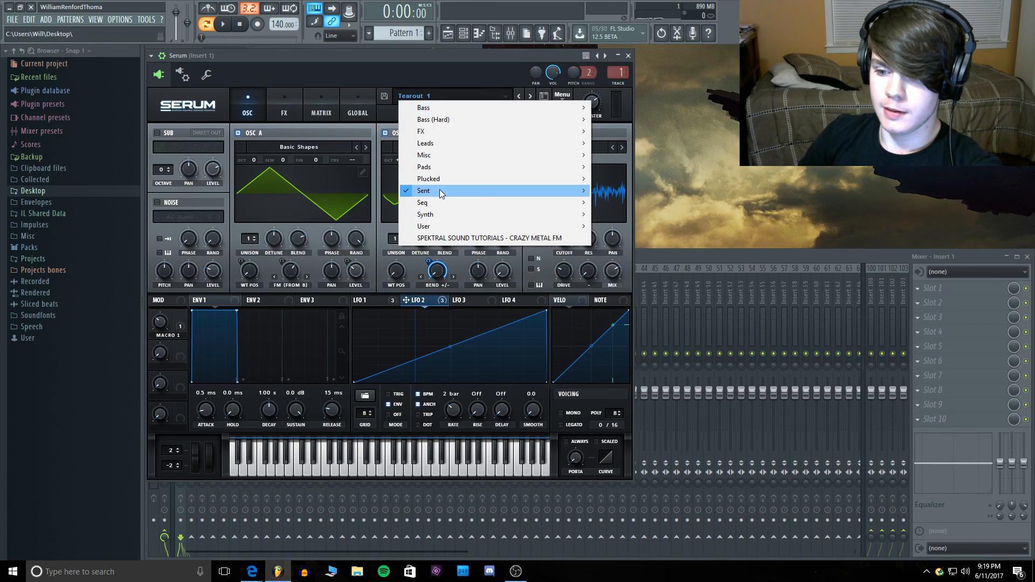
pyautogui.moveTo(438, 190)
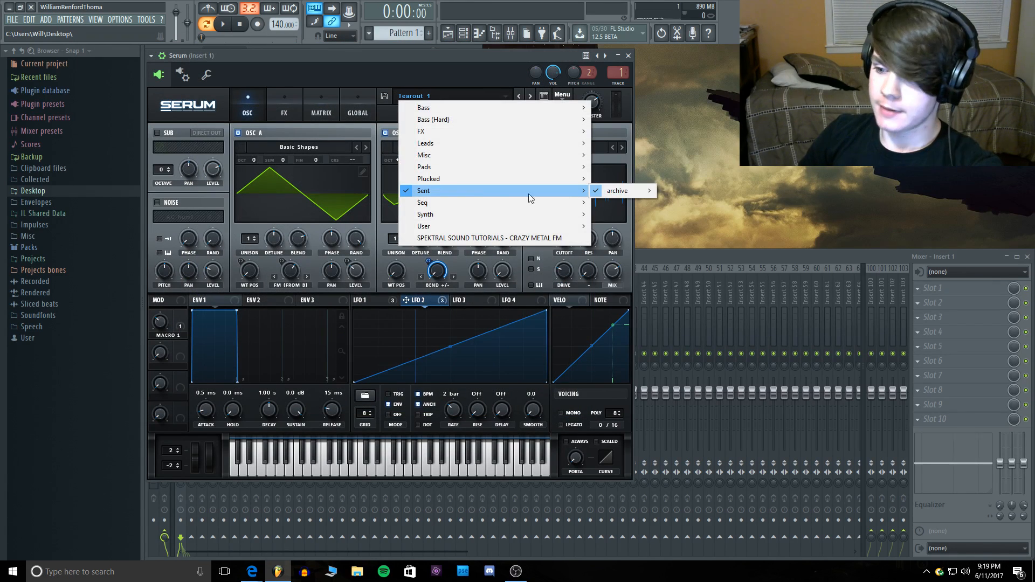
pyautogui.click(496, 81)
# Step: Switch to the Yahoo mailbox, download all attachments of the SERUM PRESETS email as archive.zip, and show the file in its download folder
pyautogui.moveTo(254, 571)
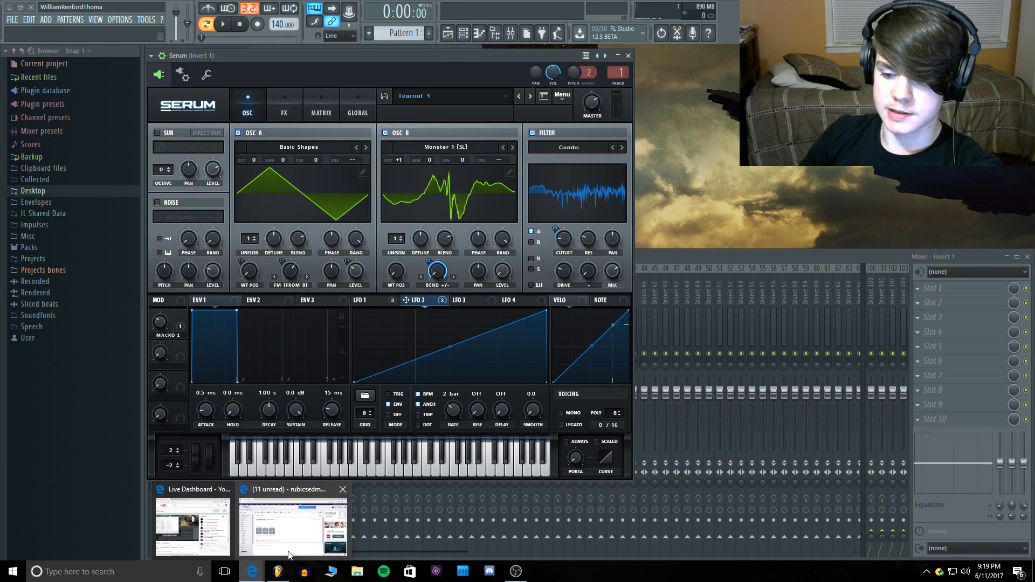
pyautogui.click(289, 526)
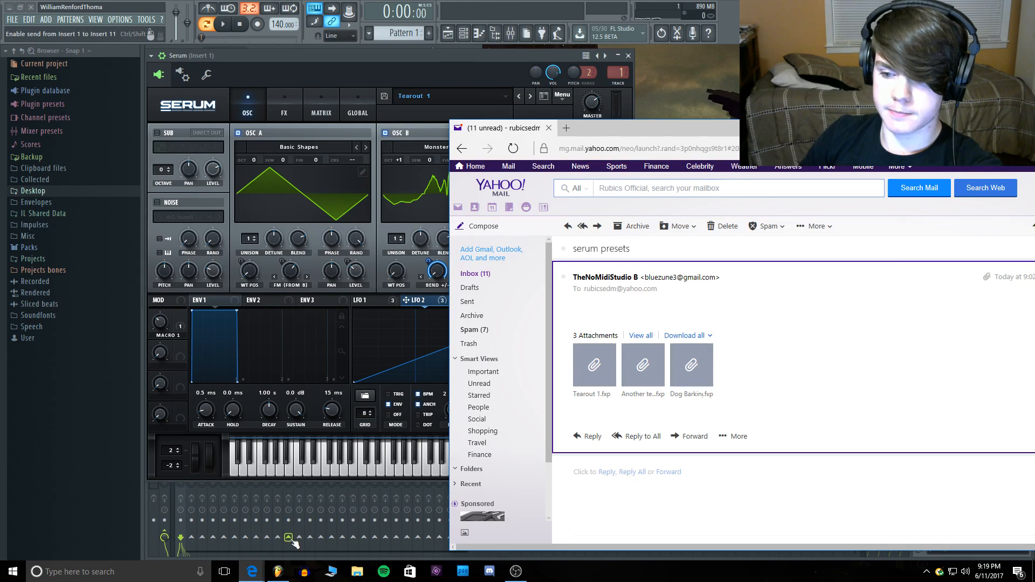
pyautogui.click(483, 274)
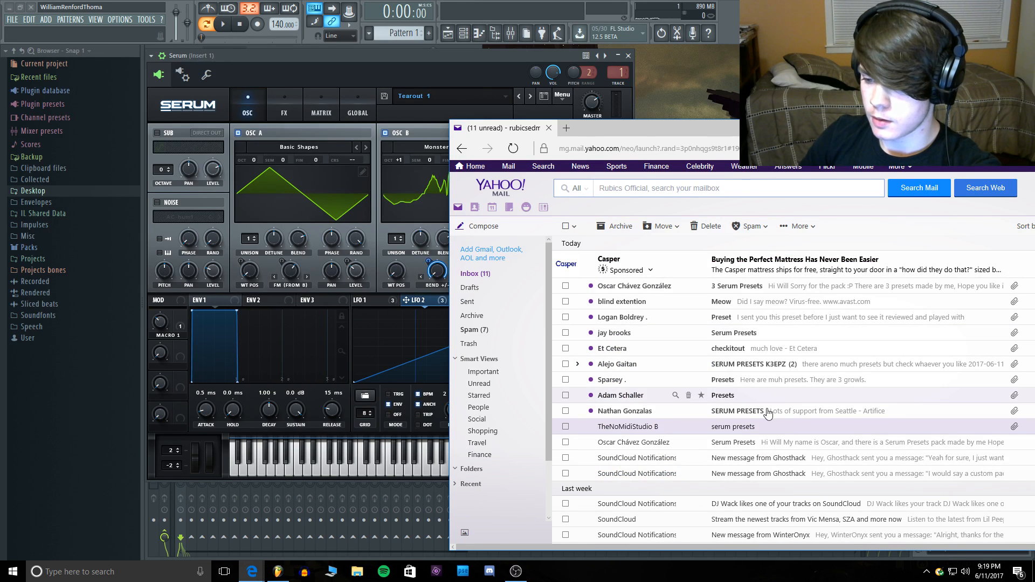
pyautogui.click(752, 413)
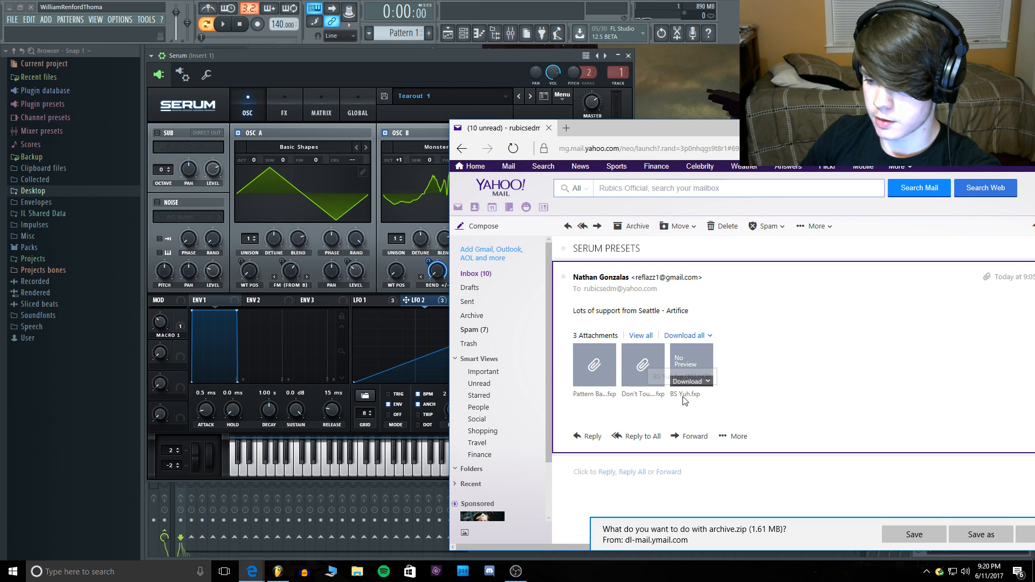
pyautogui.click(899, 531)
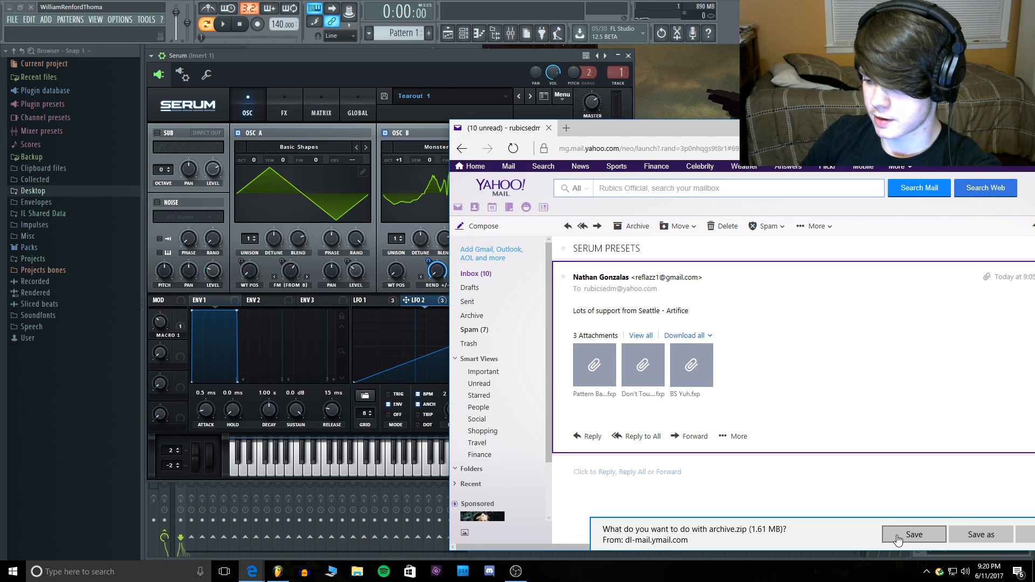
pyautogui.click(977, 536)
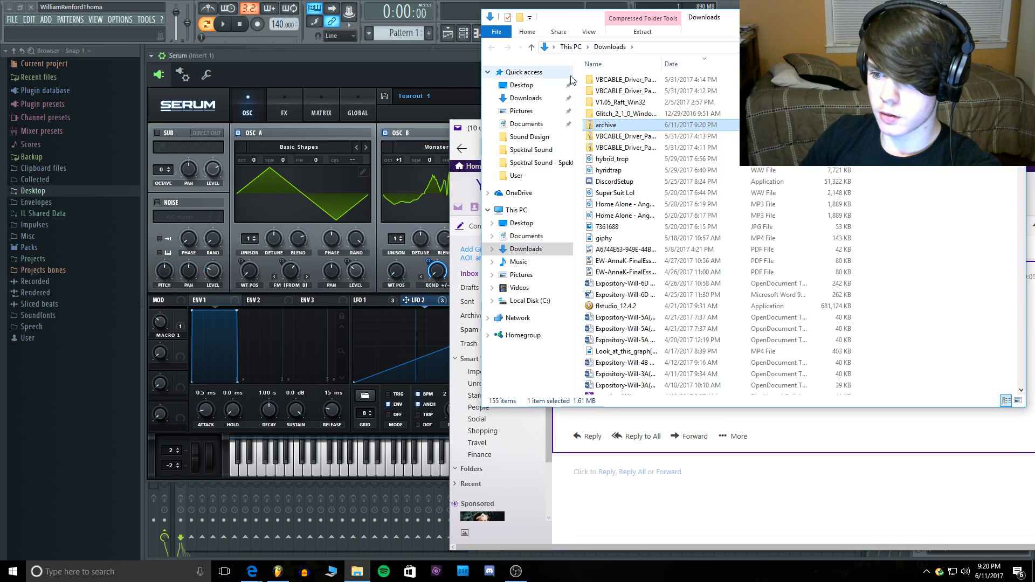
# Step: Move archive.zip from Downloads to the Desktop, replacing the existing file, and close the Downloads window
pyautogui.moveTo(604, 125); pyautogui.dragTo(510, 84)
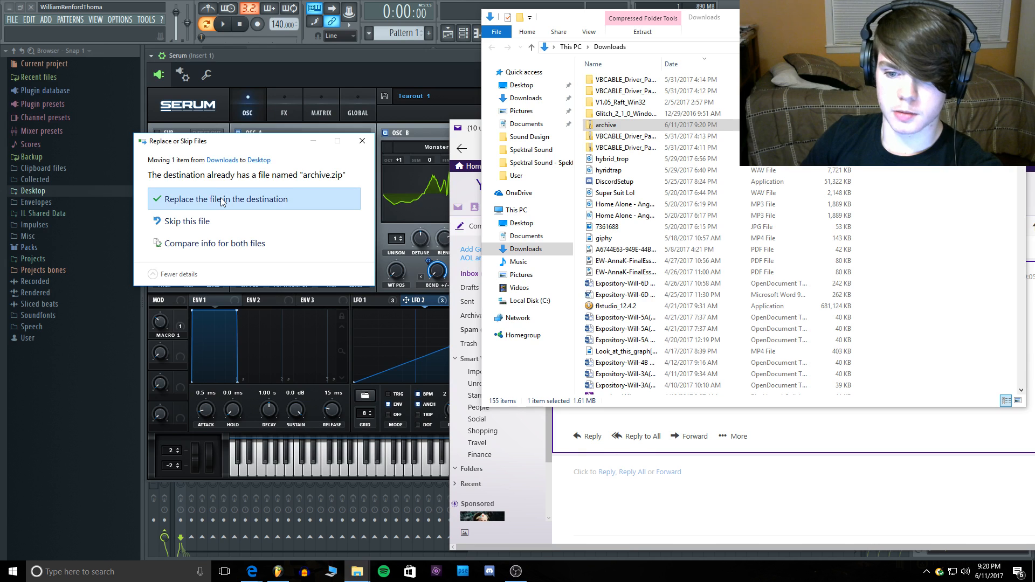
pyautogui.click(221, 199)
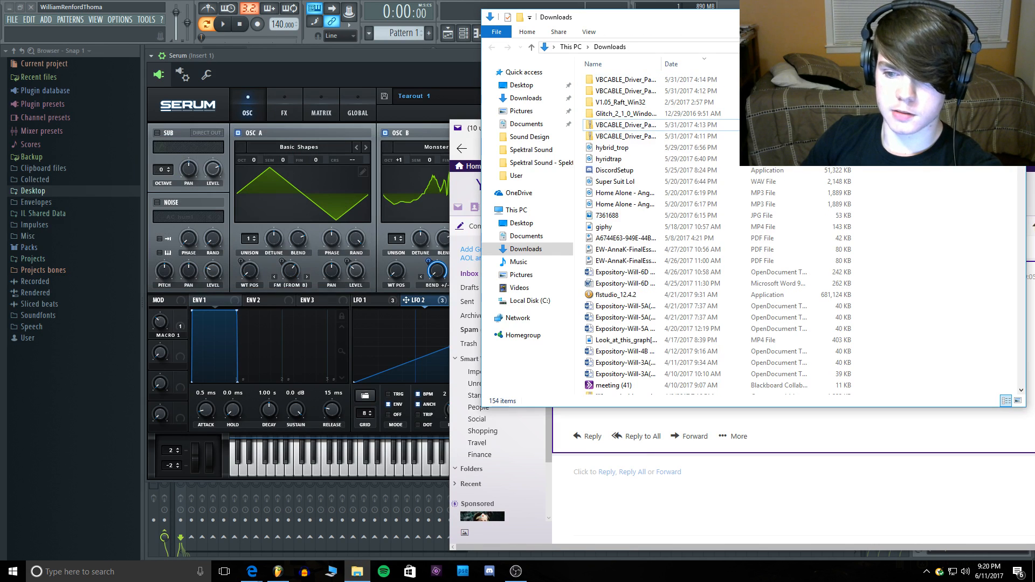
pyautogui.click(1014, 17)
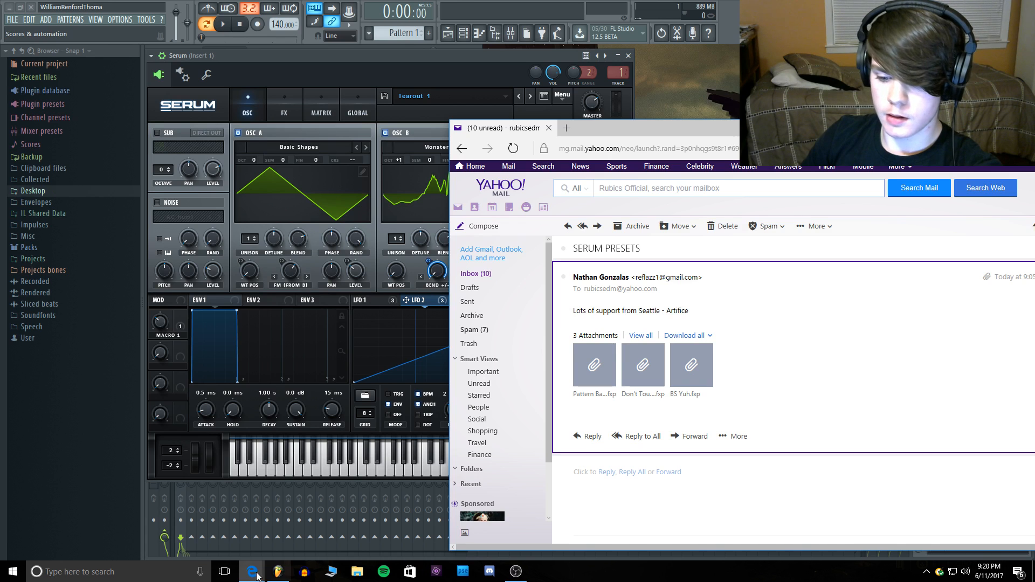
# Step: Minimize FL Studio to reveal the desktop and extract archive.zip to the Desktop\archive folder
pyautogui.click(280, 573)
pyautogui.click(280, 574)
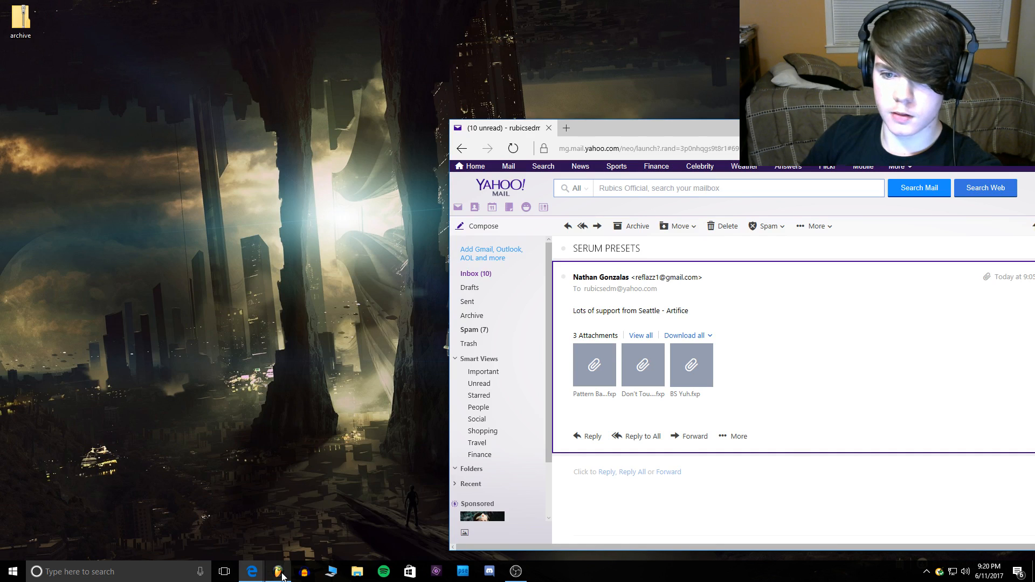
pyautogui.rightClick(21, 33)
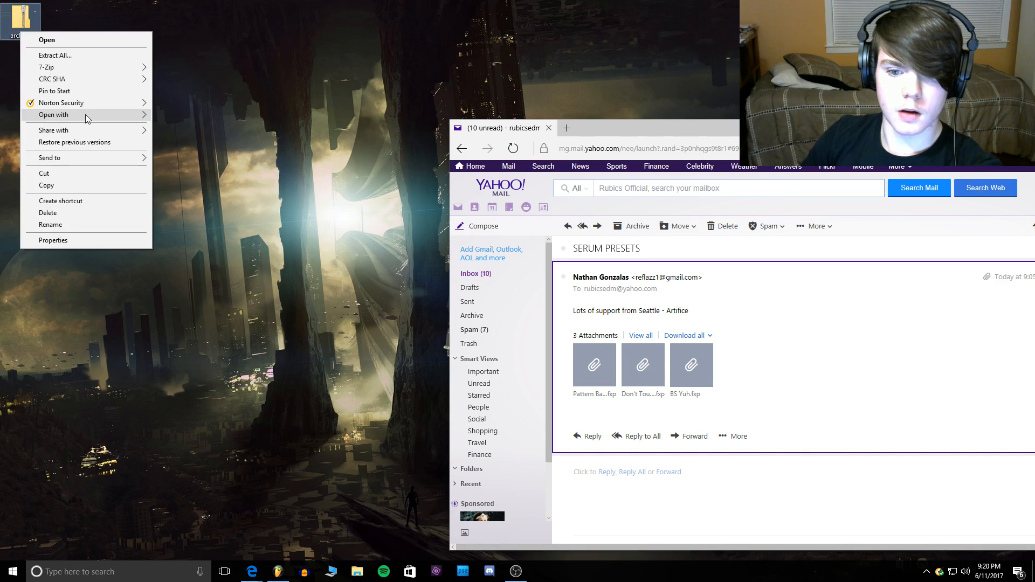
pyautogui.click(91, 56)
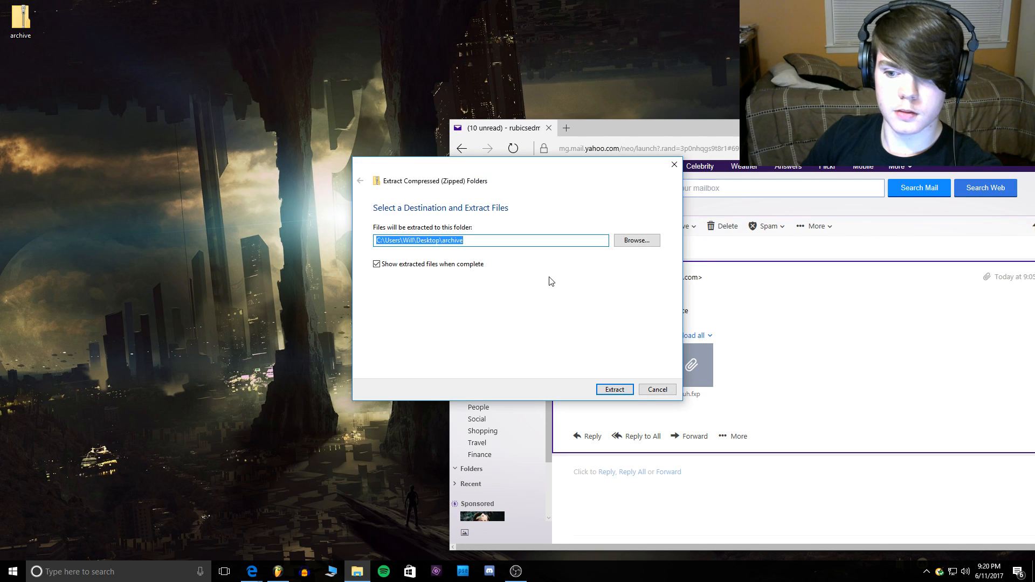
pyautogui.click(615, 389)
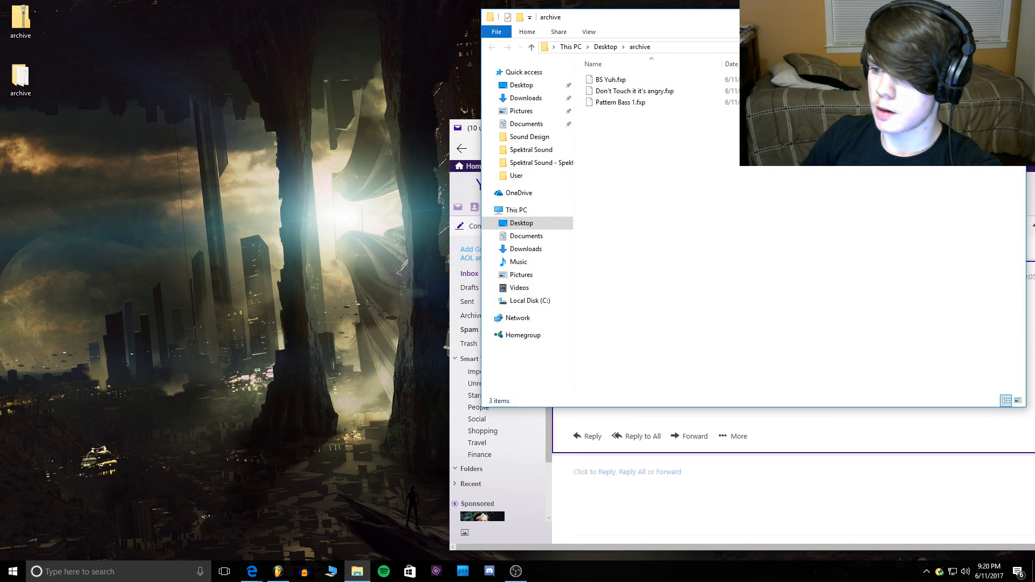
# Step: Search Windows for "serum", open the Serum Presets folder, and close the extracted archive window
pyautogui.click(106, 571)
pyautogui.write('se')
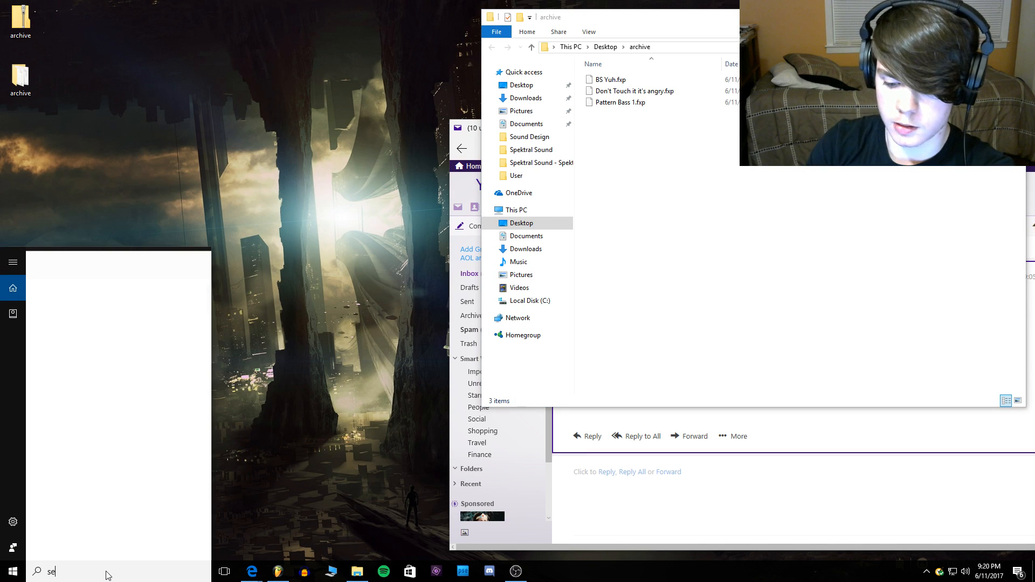
pyautogui.write('rum')
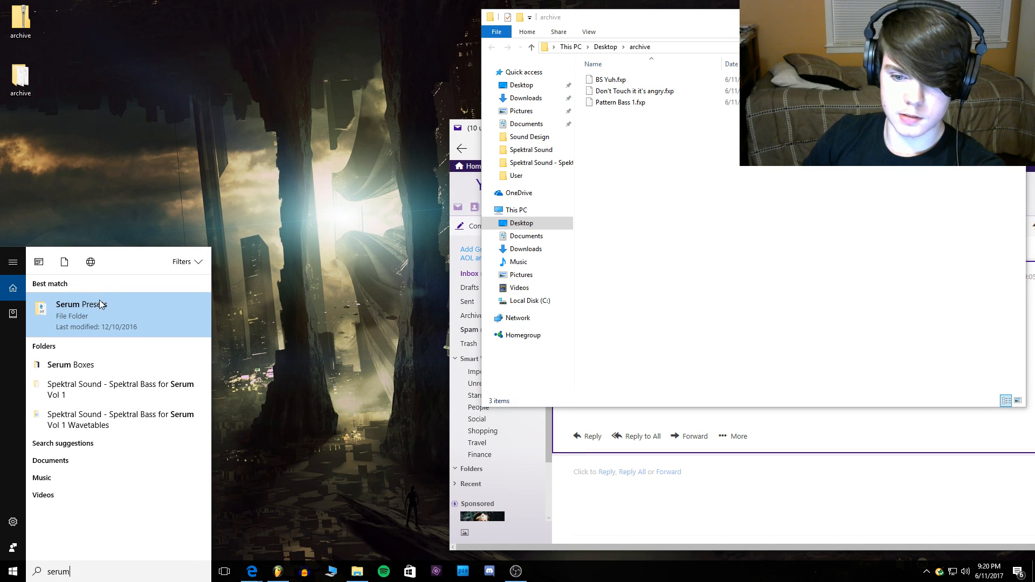
pyautogui.click(101, 304)
pyautogui.click(1014, 17)
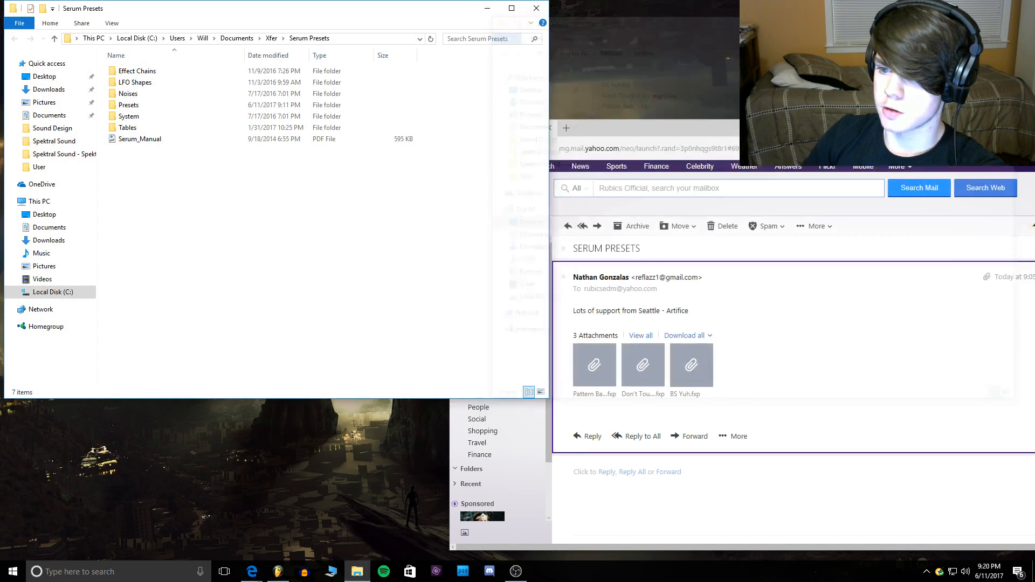
# Step: Move the extracted archive folder from the desktop into the Sent folder under Serum's Presets
pyautogui.moveTo(442, 1); pyautogui.dragTo(663, 42)
pyautogui.doubleClick(386, 138)
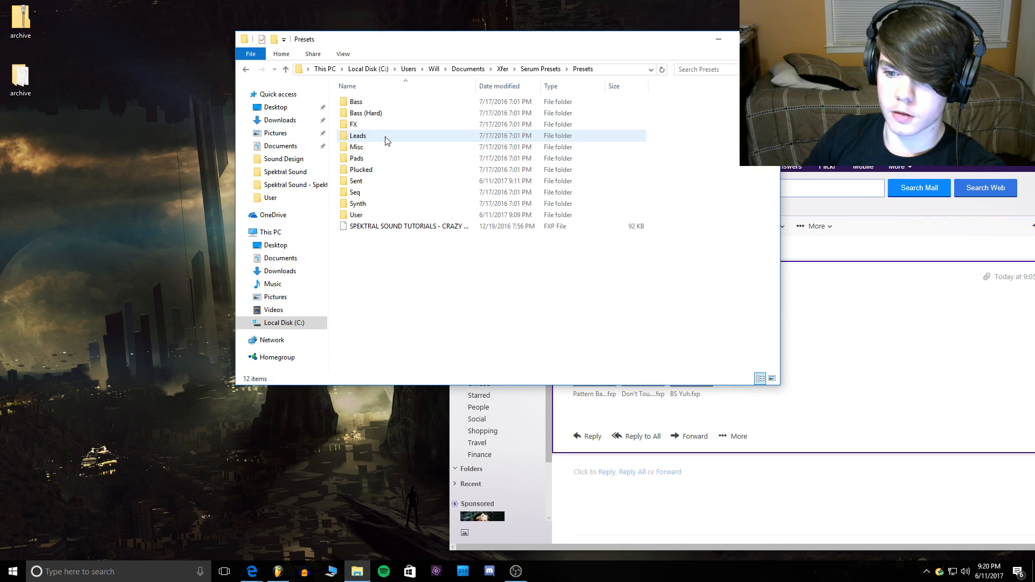
pyautogui.doubleClick(382, 181)
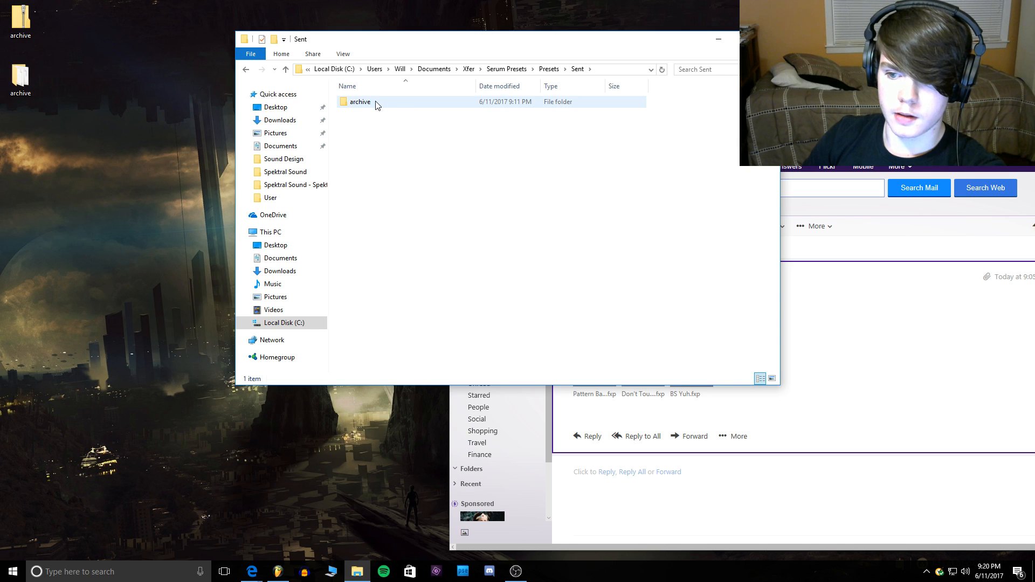
pyautogui.moveTo(20, 76); pyautogui.dragTo(391, 171)
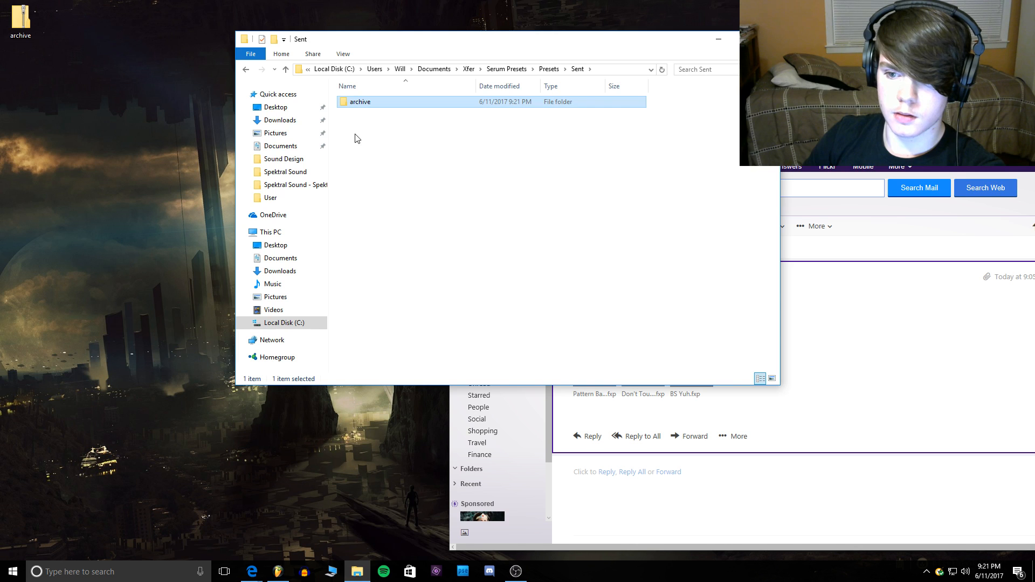
# Step: Delete Dog Barking.fxp and Tearout 1.fxp from the archive folder inside Sent
pyautogui.doubleClick(357, 106)
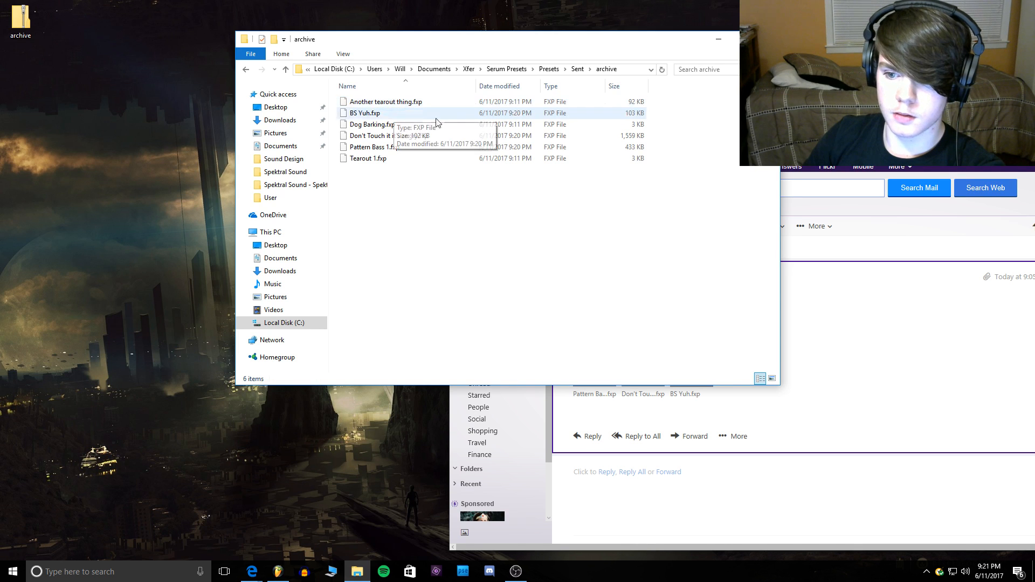
pyautogui.click(634, 127)
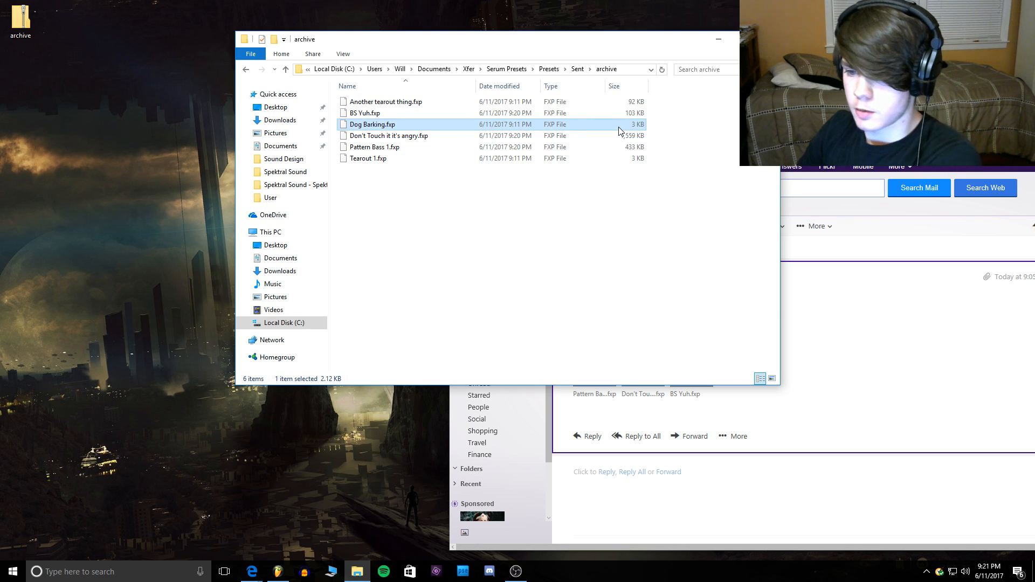
pyautogui.press('Delete')
pyautogui.press('Delete')
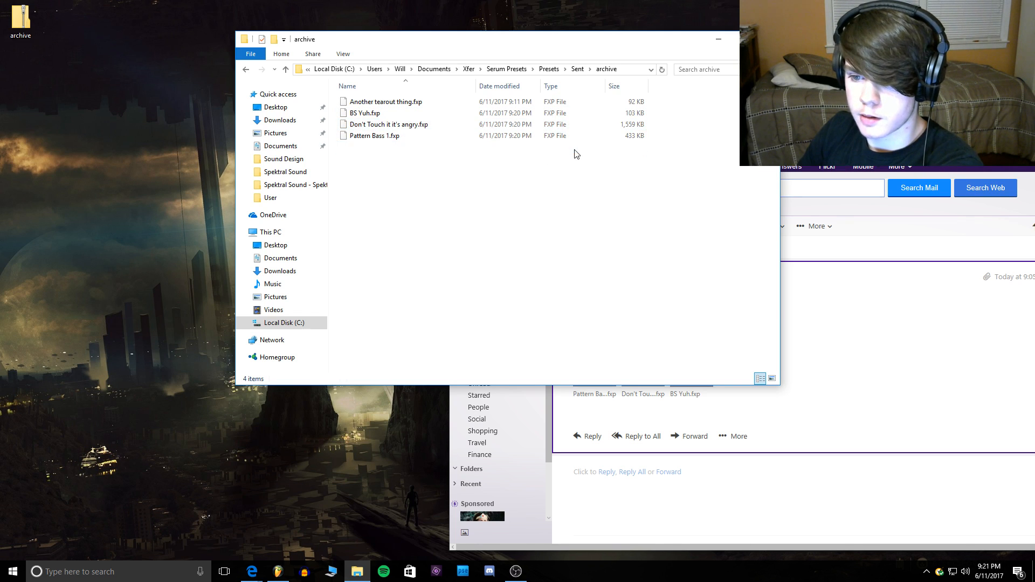
# Step: Delete Another tearout thing.fxp from the archive folder inside Sent and switch back to FL Studio
pyautogui.click(422, 102)
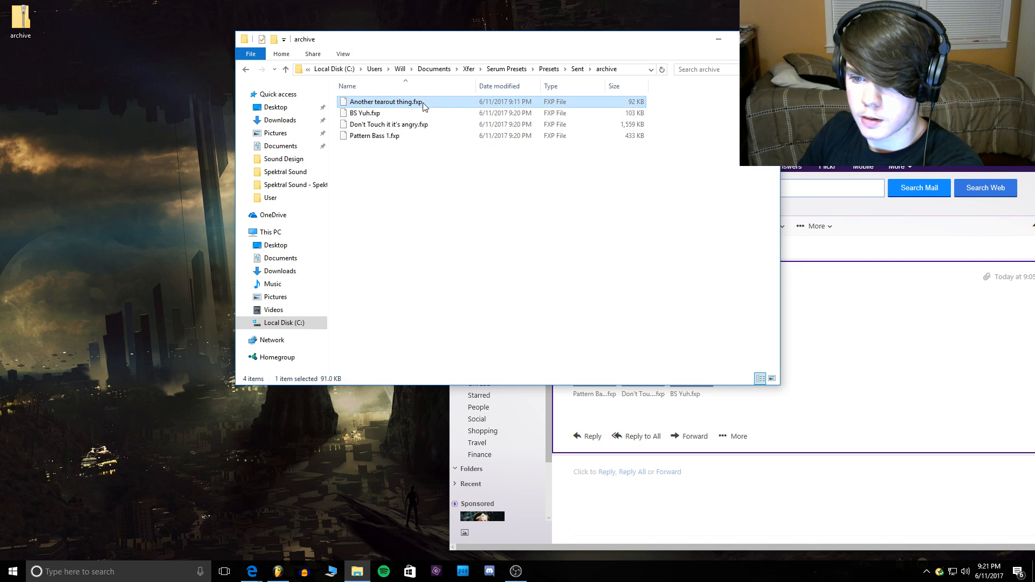
pyautogui.press('Delete')
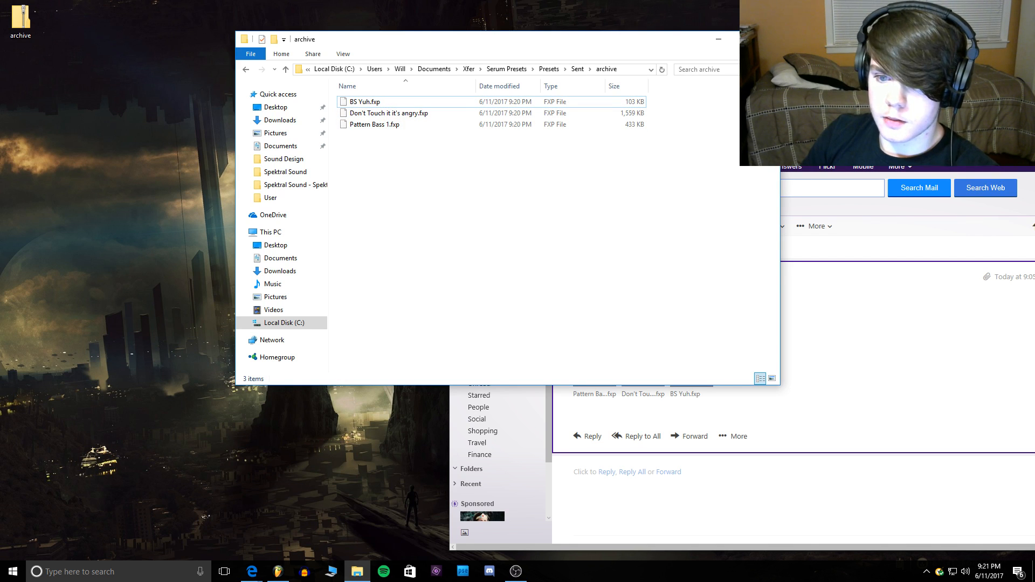
pyautogui.click(357, 571)
pyautogui.click(278, 572)
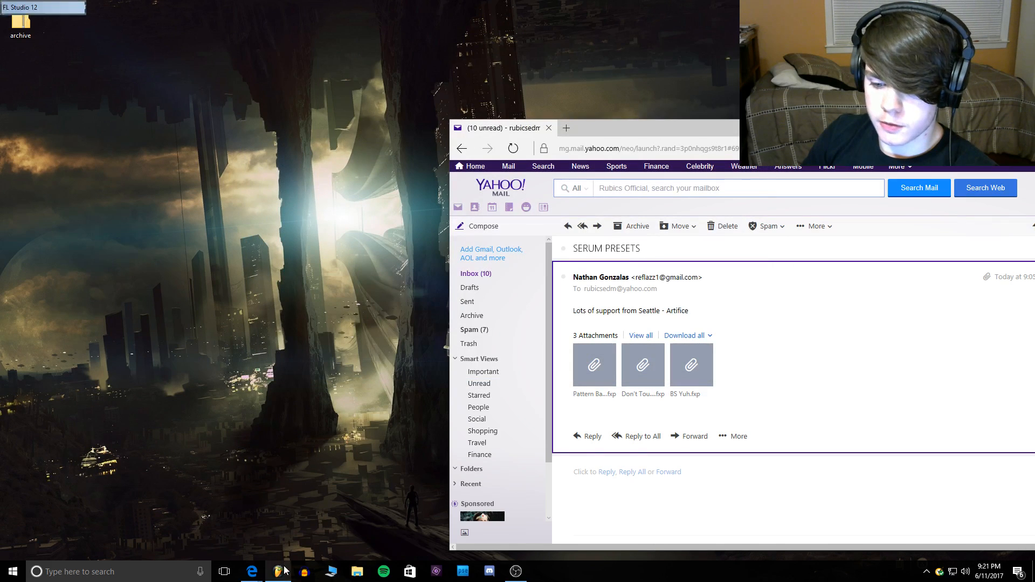
# Step: Check Serum's preset list for the archive folder under Sent
pyautogui.click(436, 97)
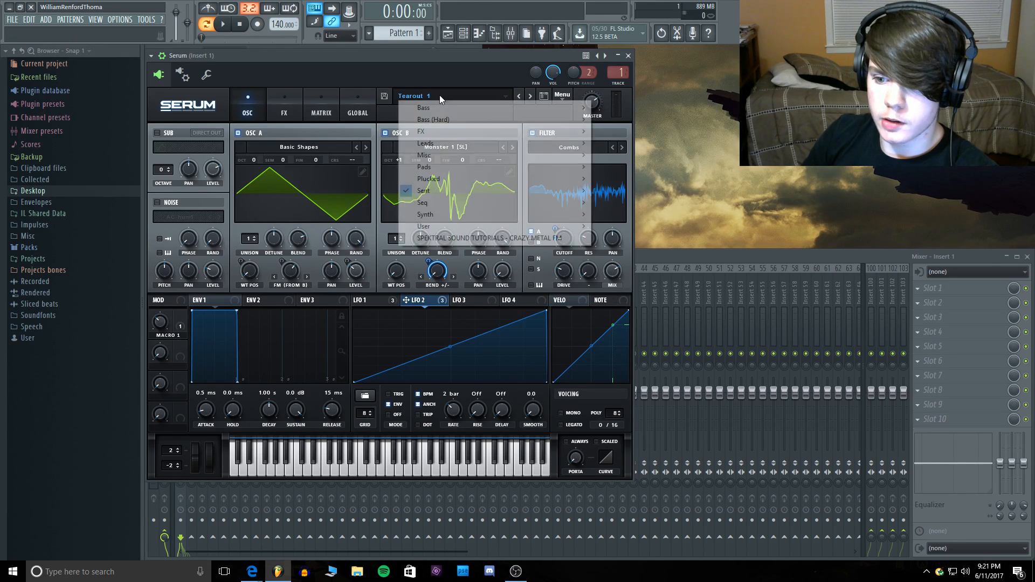
pyautogui.moveTo(438, 188)
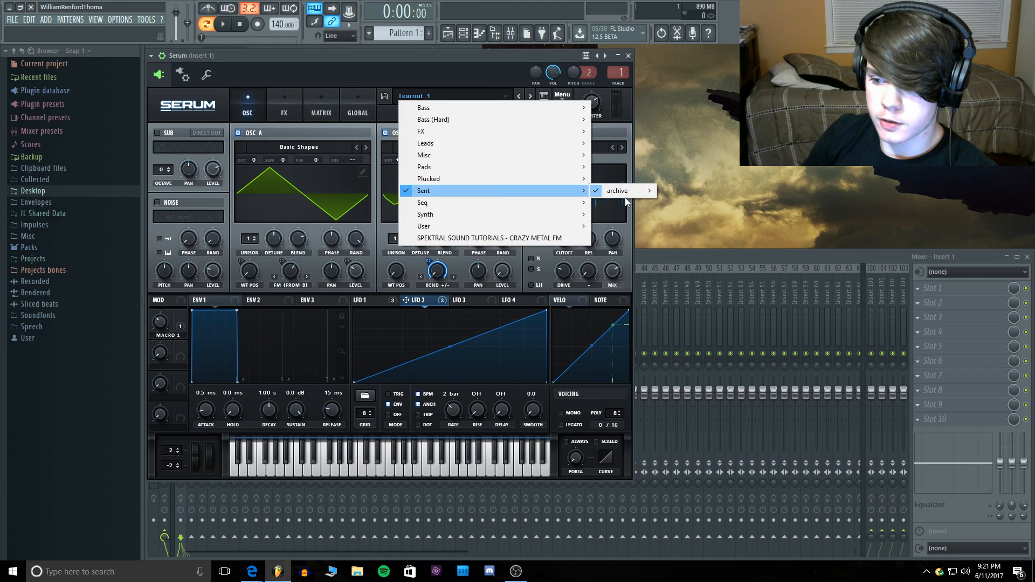
pyautogui.click(628, 56)
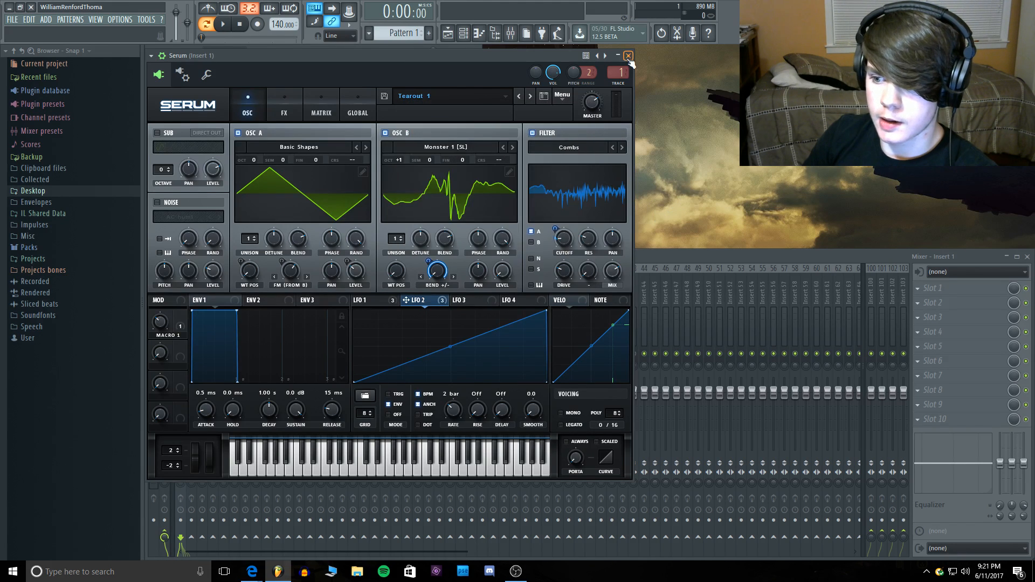
# Step: Reload Serum by clearing its channel to an empty Sampler and replacing that with a fresh Serum instance
pyautogui.click(629, 56)
pyautogui.rightClick(222, 75)
pyautogui.moveTo(268, 150)
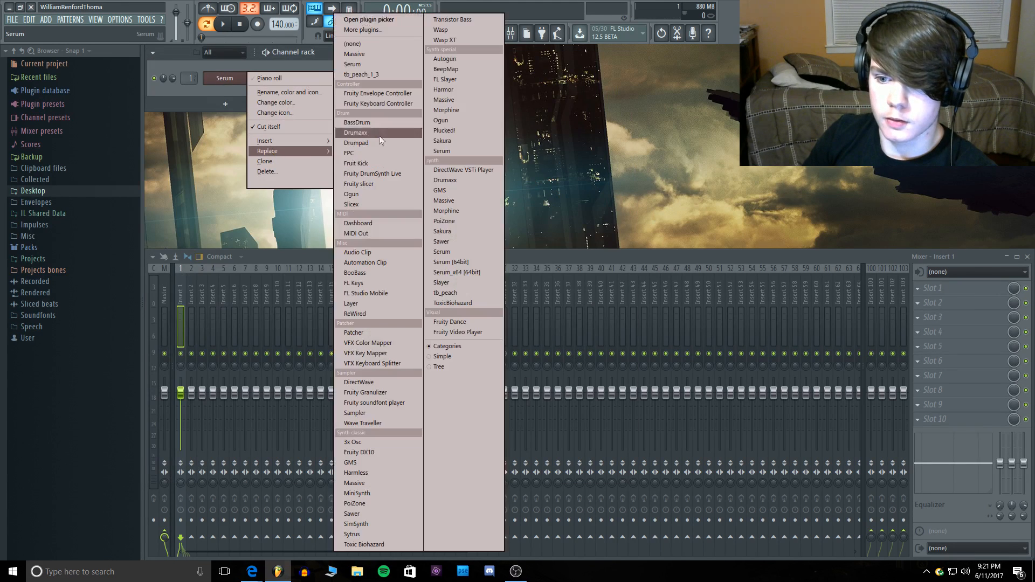
pyautogui.click(374, 37)
pyautogui.rightClick(219, 78)
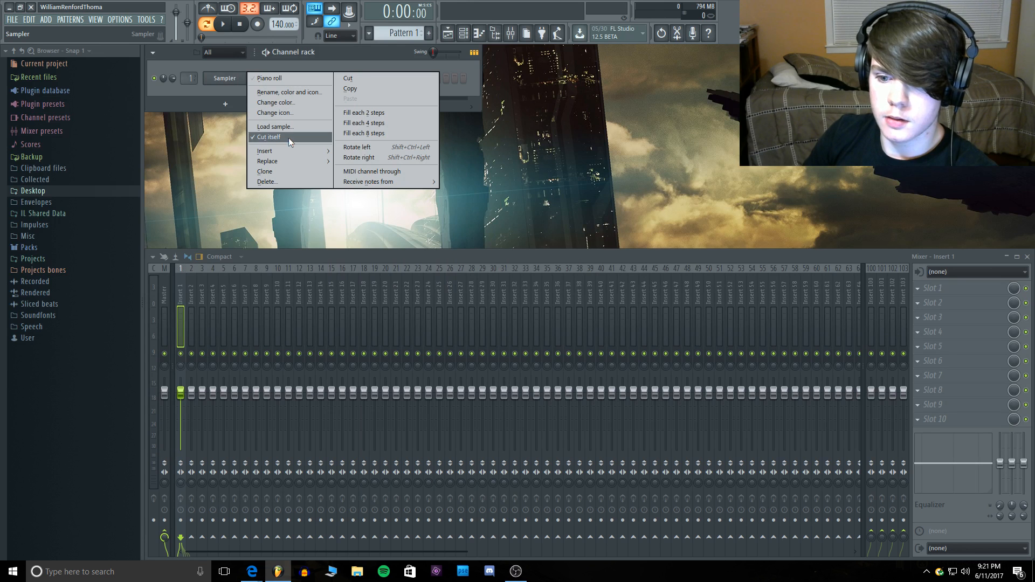
pyautogui.moveTo(289, 161)
pyautogui.click(455, 151)
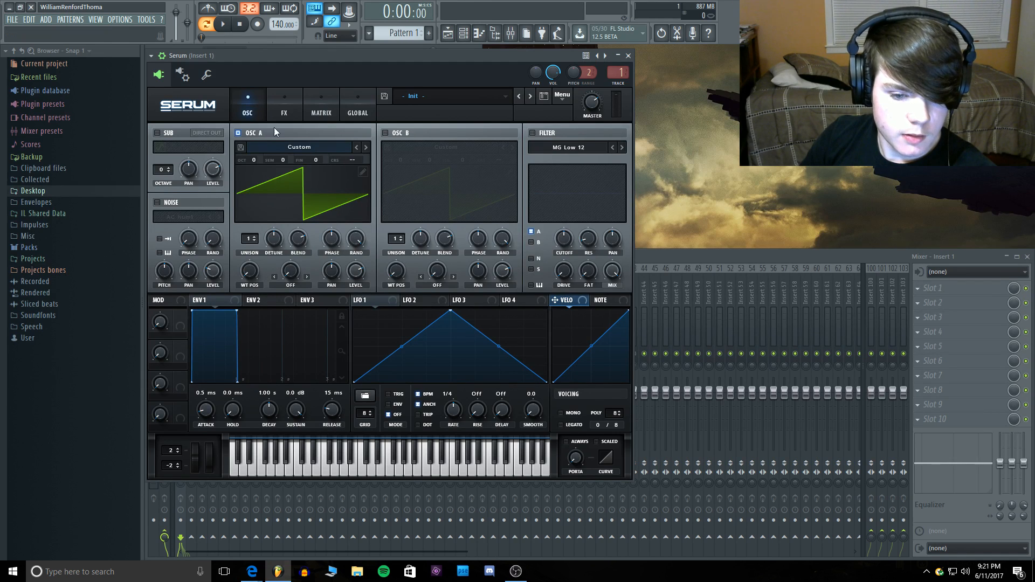
# Step: Load the BS Yuh preset from the archive folder under Sent and audition it
pyautogui.click(393, 95)
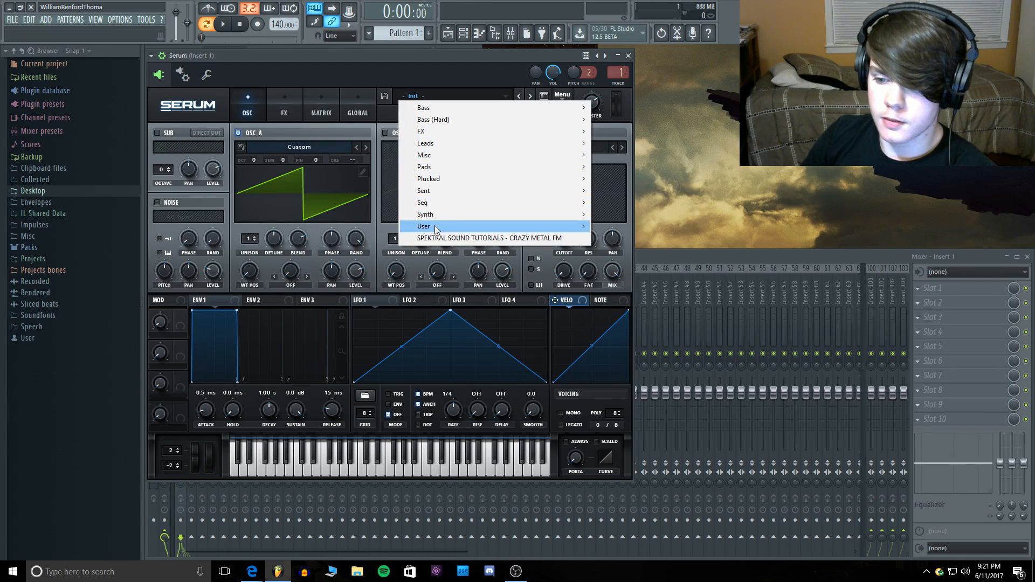
pyautogui.moveTo(431, 226)
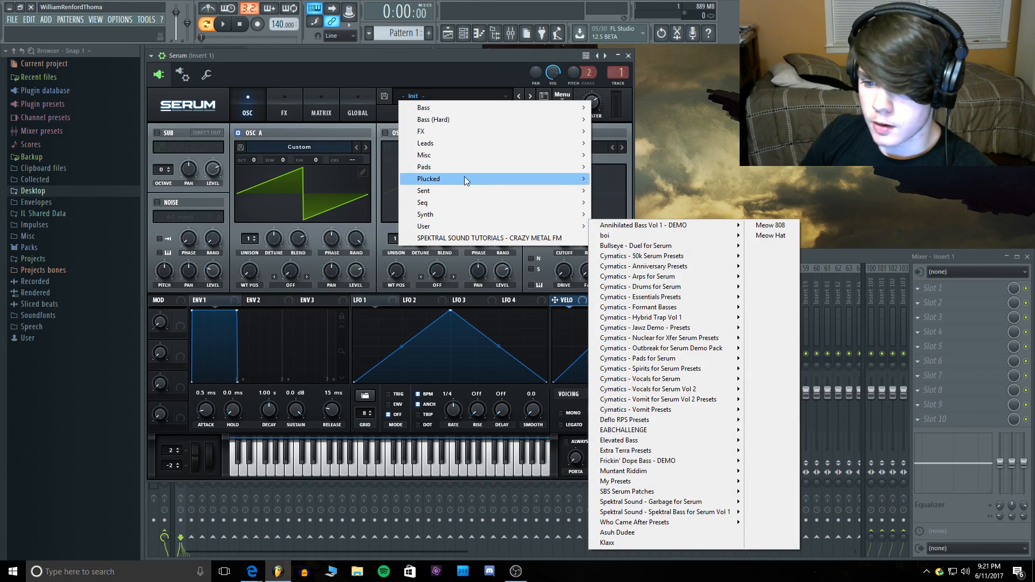
pyautogui.moveTo(453, 187)
pyautogui.moveTo(620, 191)
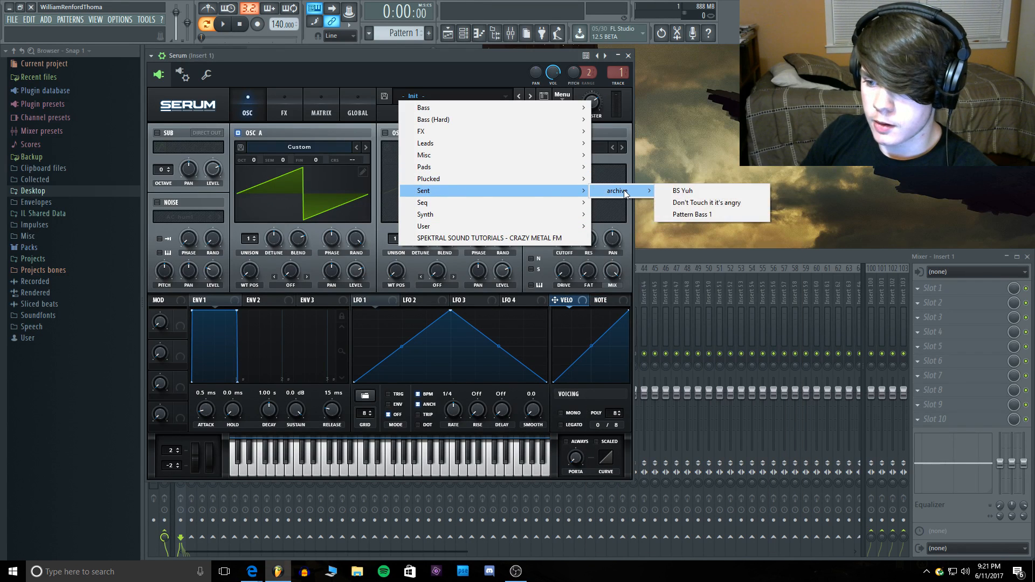
pyautogui.click(710, 195)
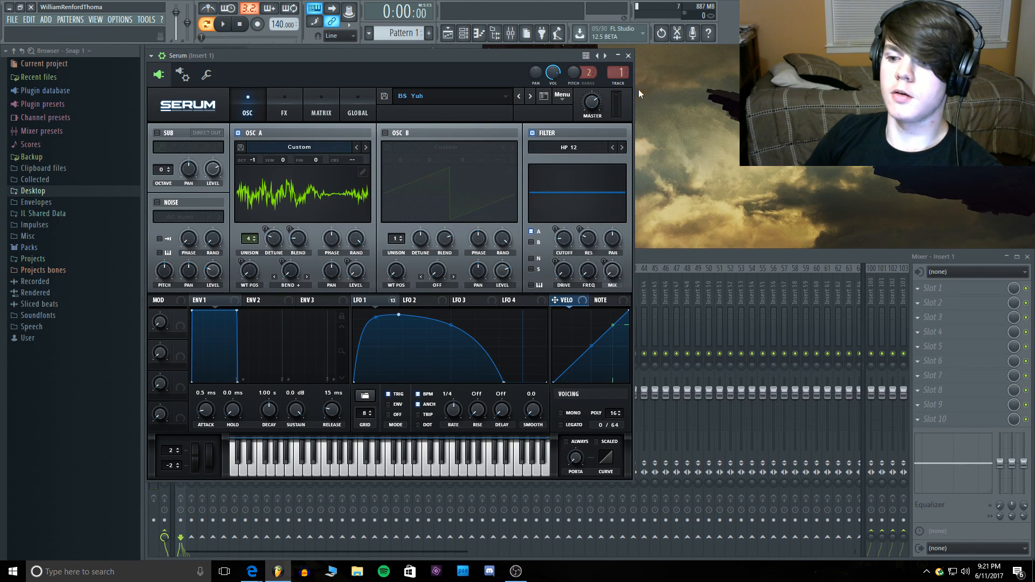
pyautogui.moveTo(592, 118)
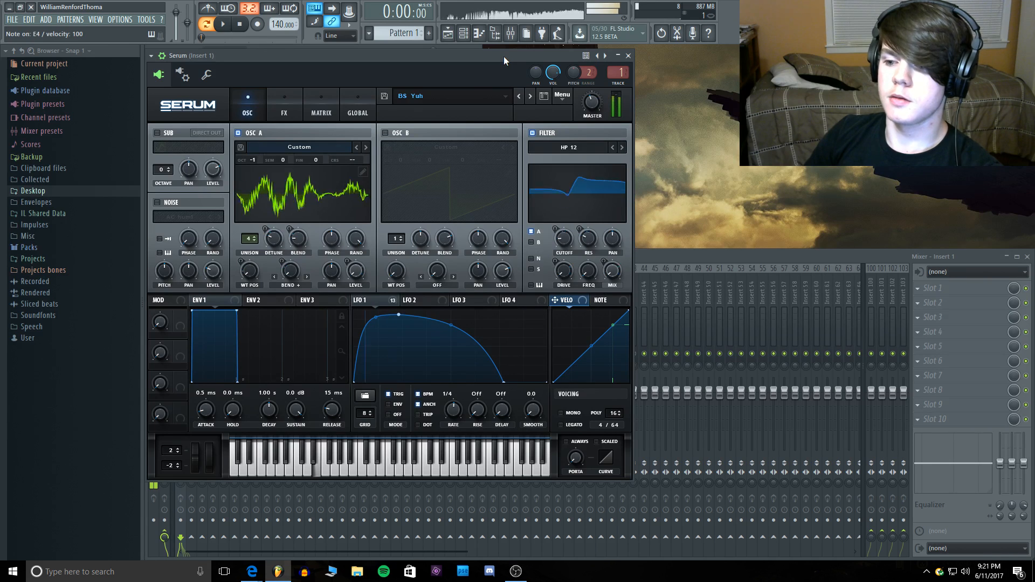
# Step: Set the Serum channel's root note to C#7 in its channel settings
pyautogui.click(205, 75)
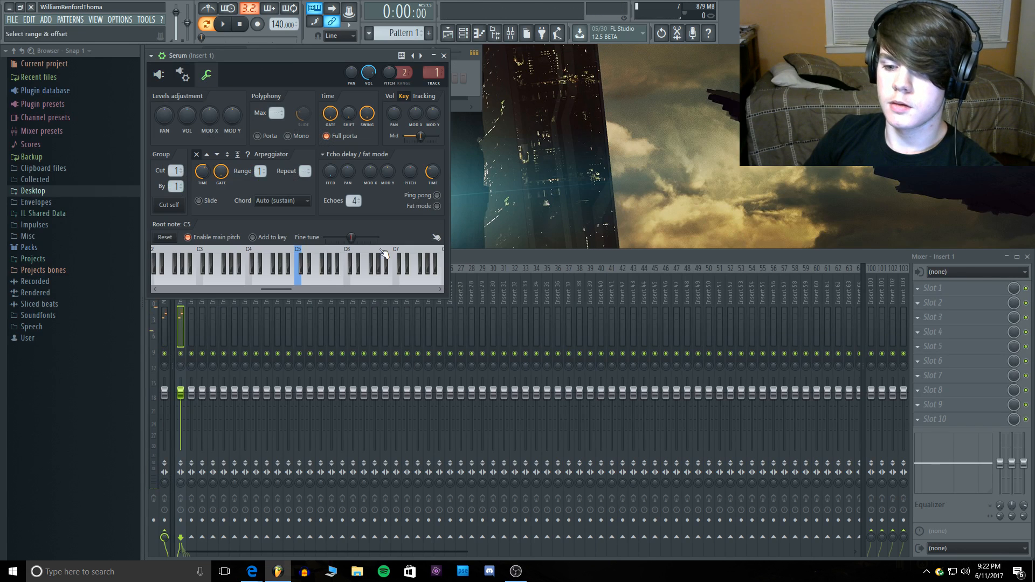
pyautogui.click(401, 254)
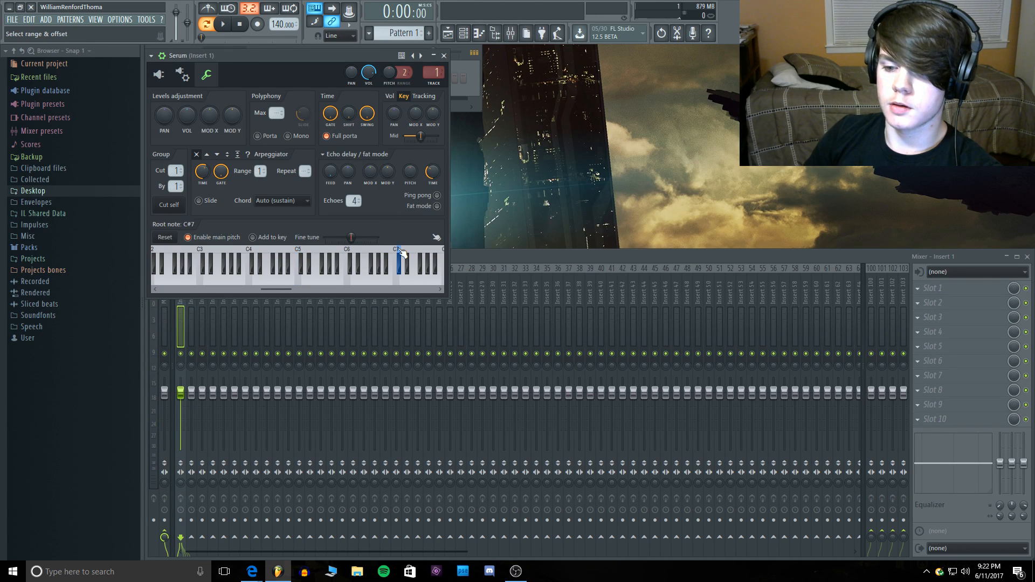
# Step: Set Serum's root note to C6 and audition the patch
pyautogui.press('c')
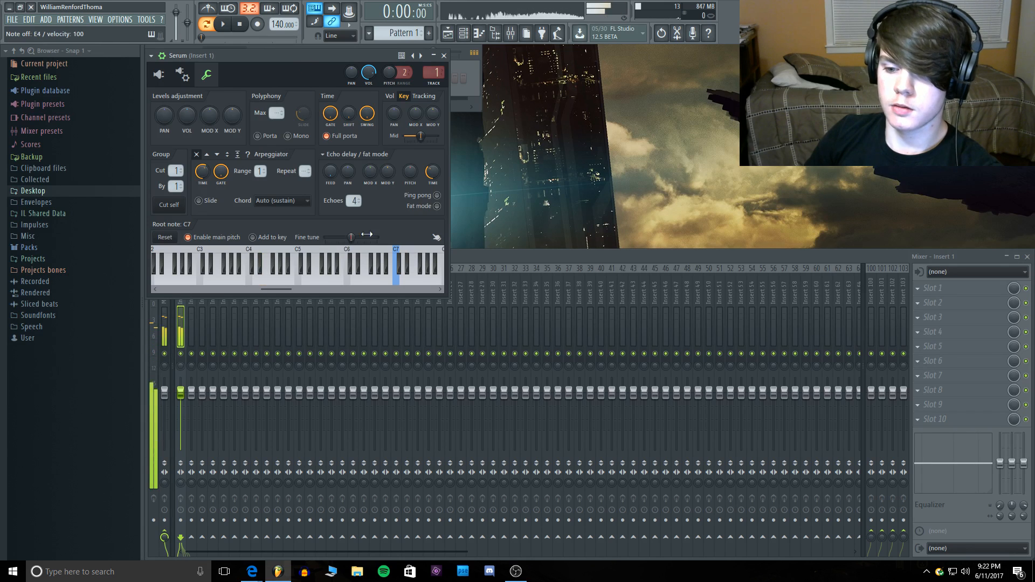
pyautogui.rightClick(348, 251)
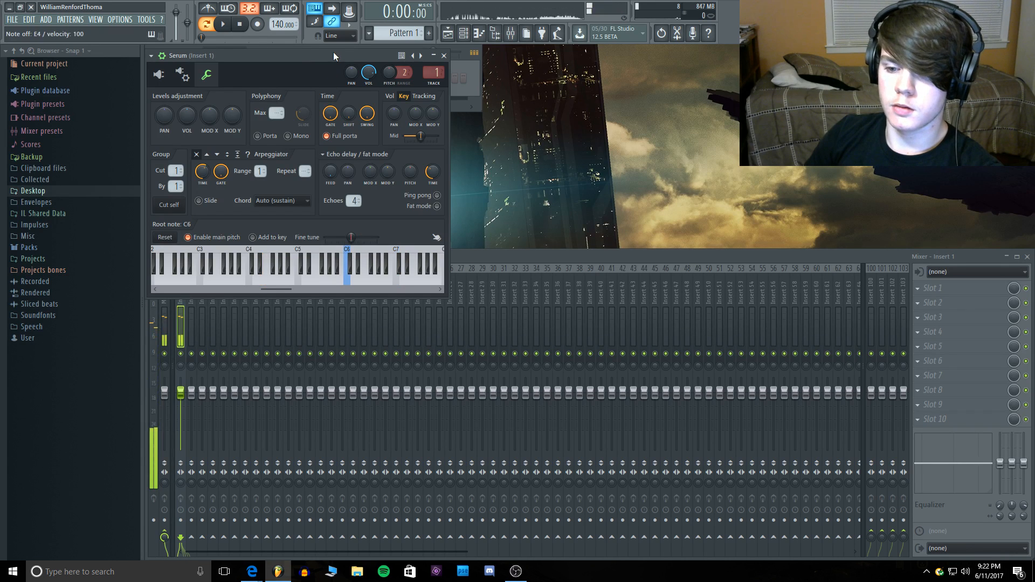
pyautogui.press('c')
pyautogui.press('e')
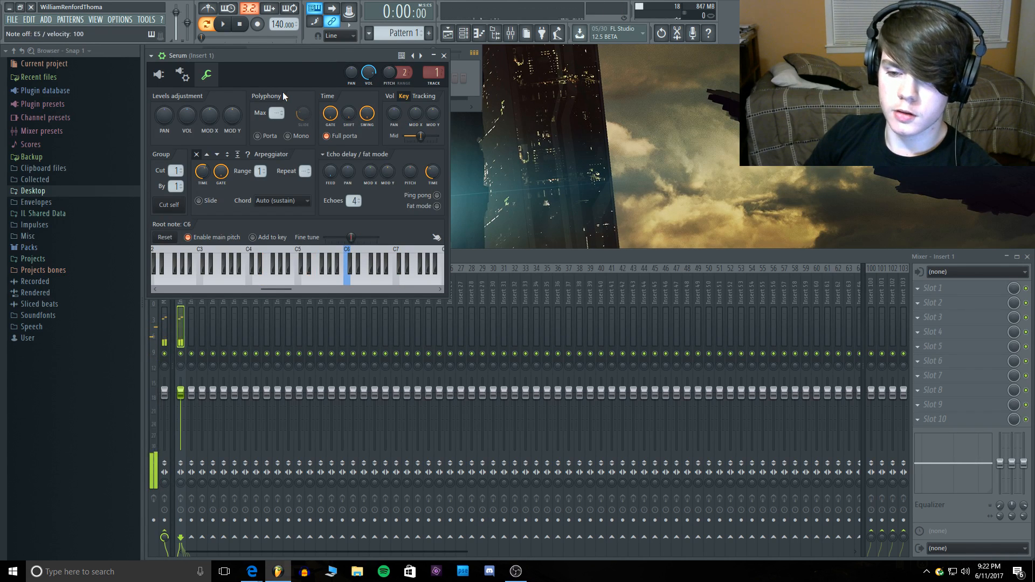
pyautogui.press('c')
# Step: Show the synth interface and compare the patch with its HP 12 filter switched off and back on
pyautogui.click(159, 75)
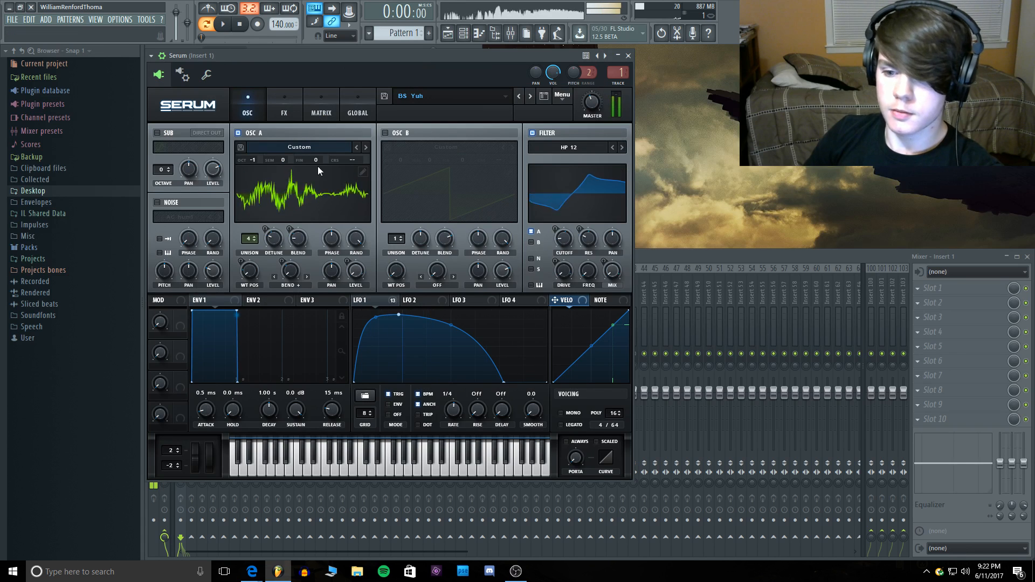
pyautogui.click(316, 185)
pyautogui.click(332, 192)
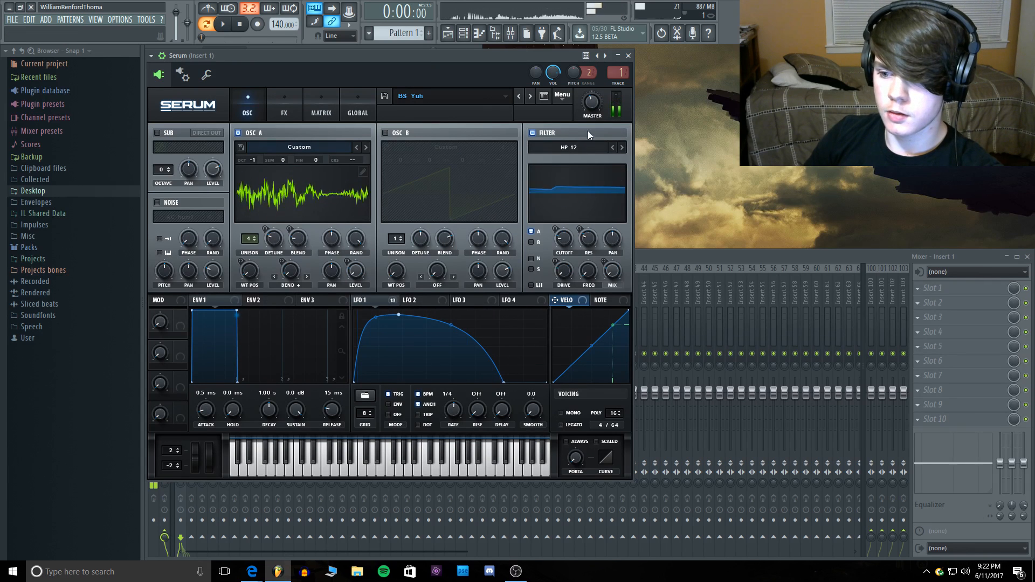
pyautogui.click(533, 132)
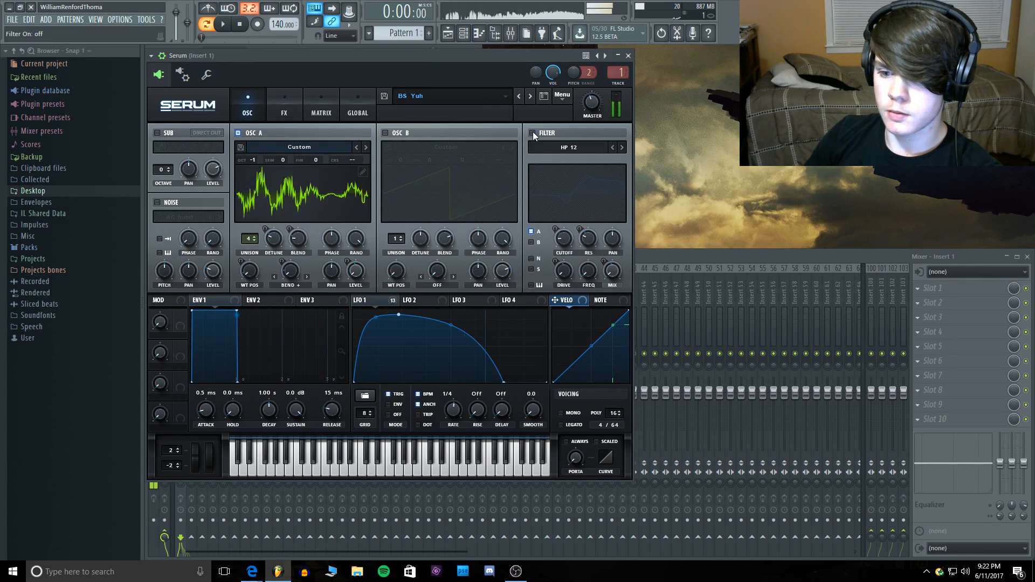
pyautogui.click(532, 133)
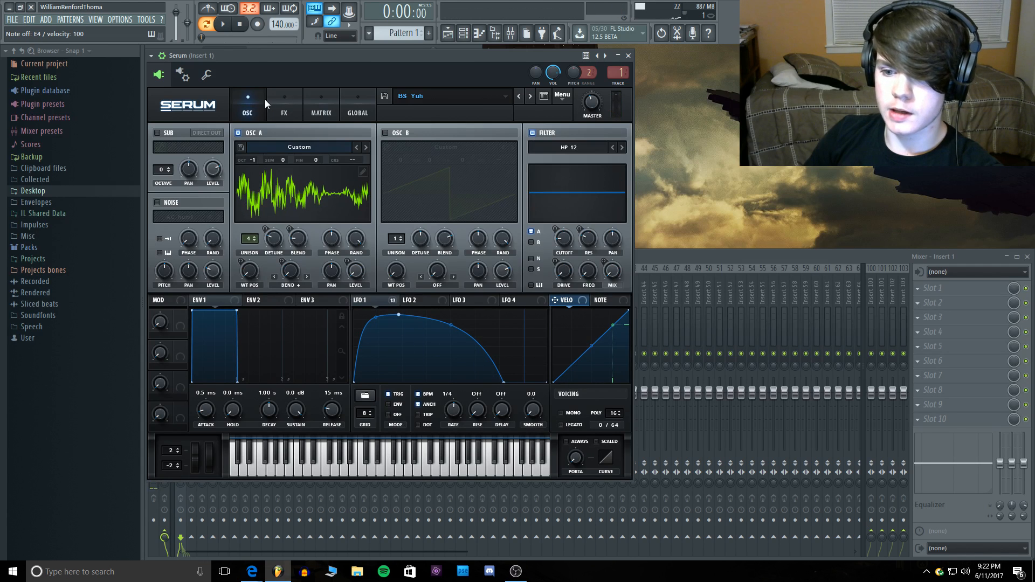
# Step: Compare the patch with the EQ effect off and on, bring the EQ settings into view and audition notes
pyautogui.click(286, 102)
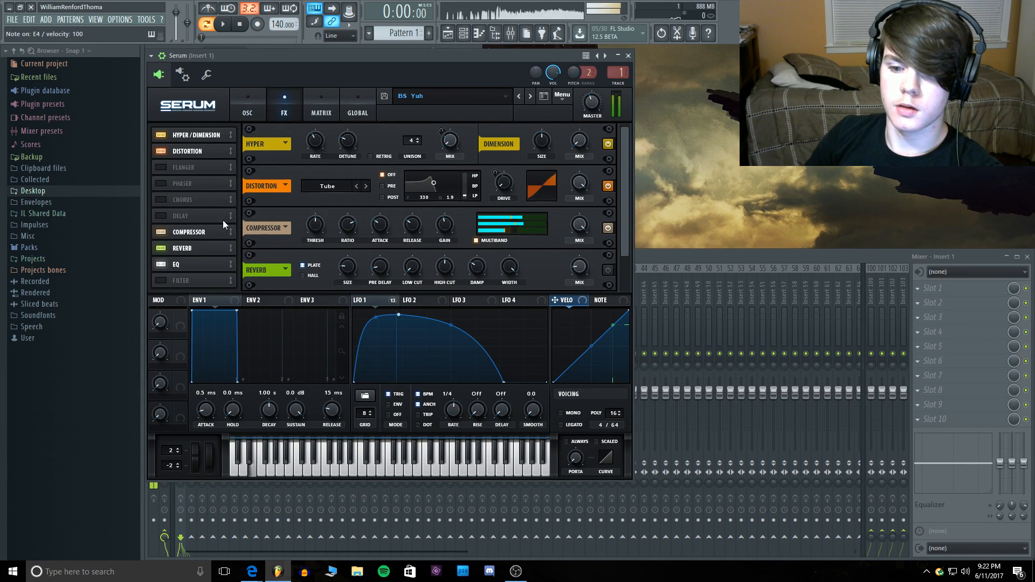
pyautogui.click(162, 264)
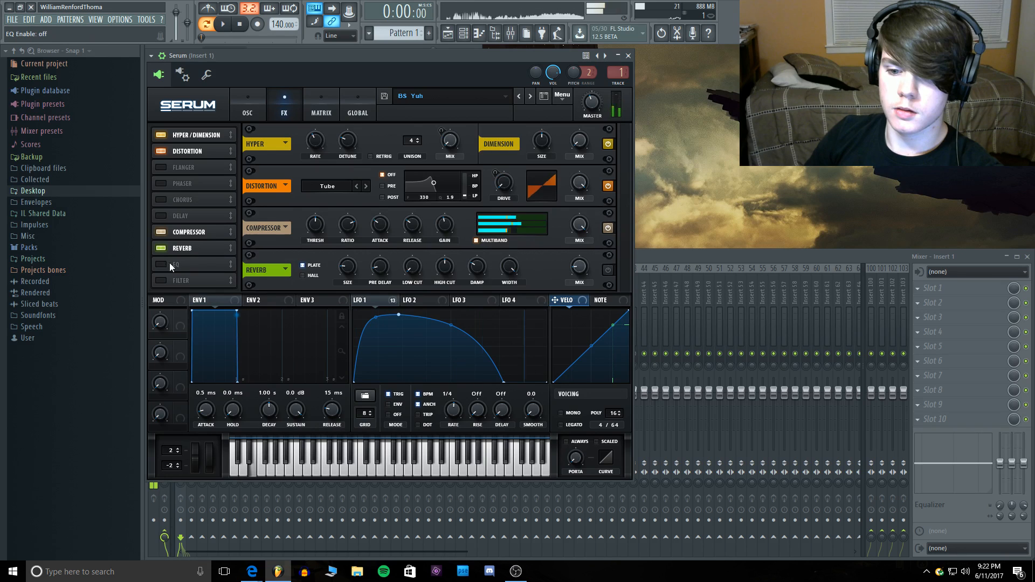
pyautogui.click(162, 264)
pyautogui.click(190, 265)
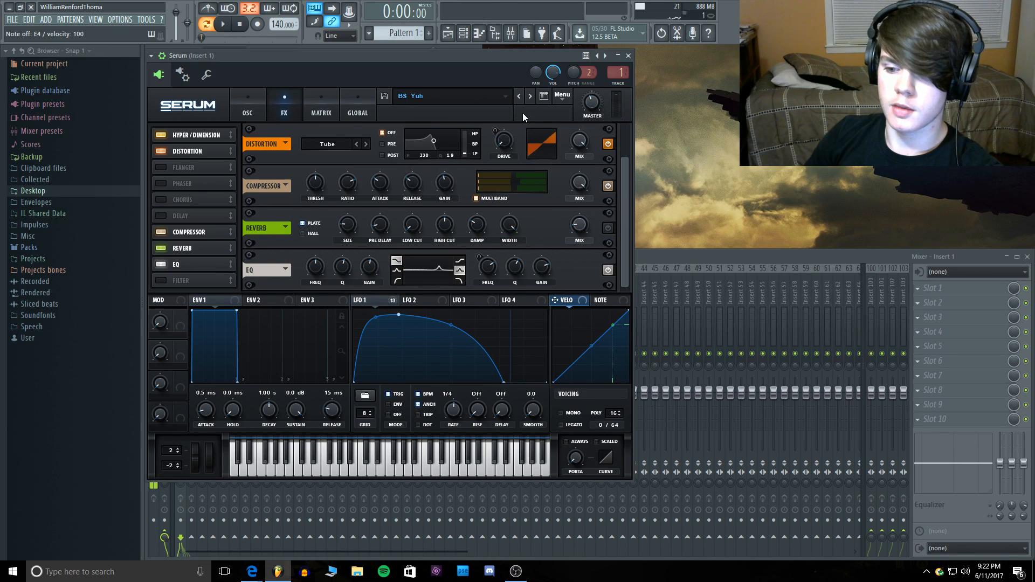
pyautogui.press('c')
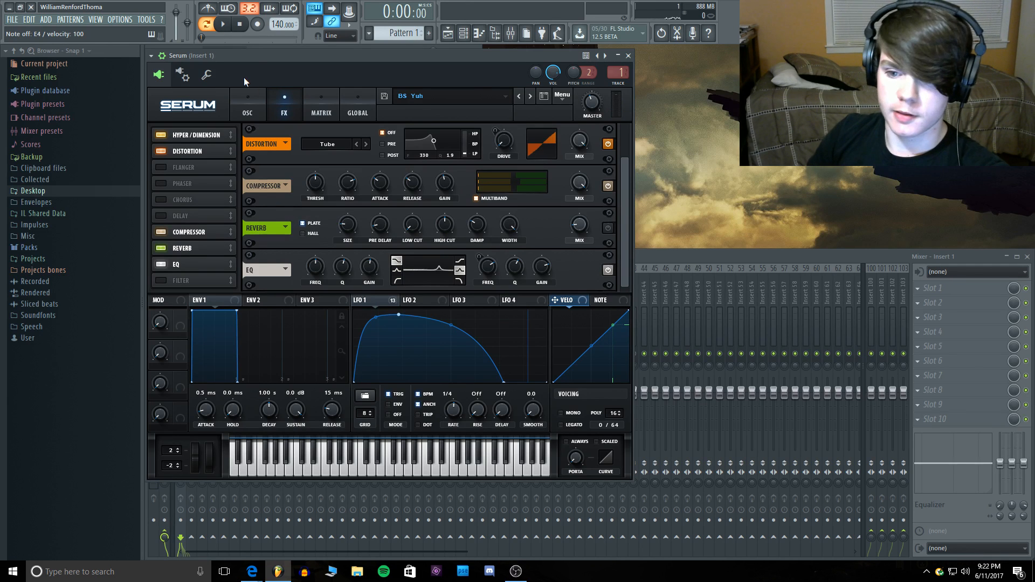
pyautogui.press('c')
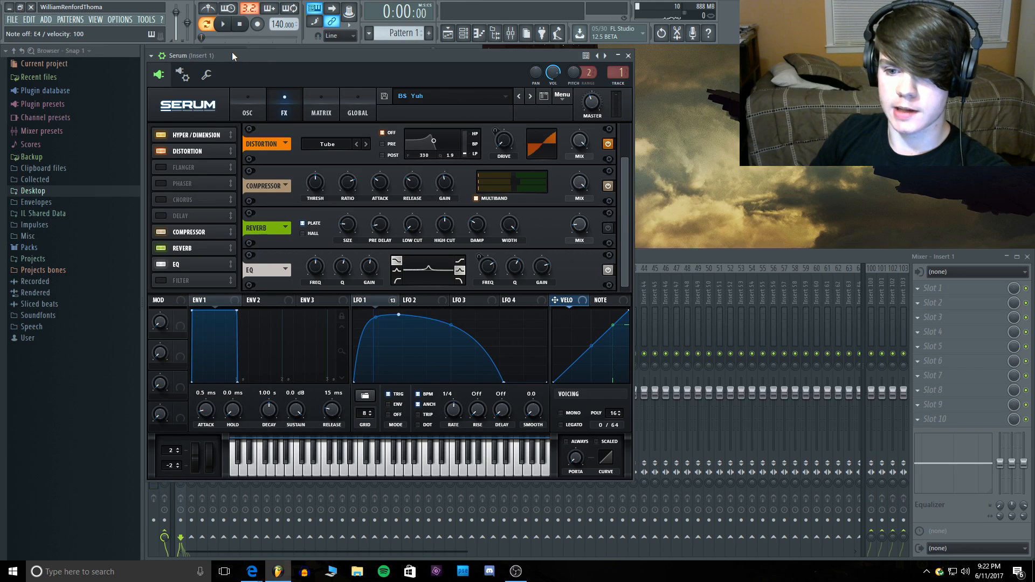
pyautogui.press('c')
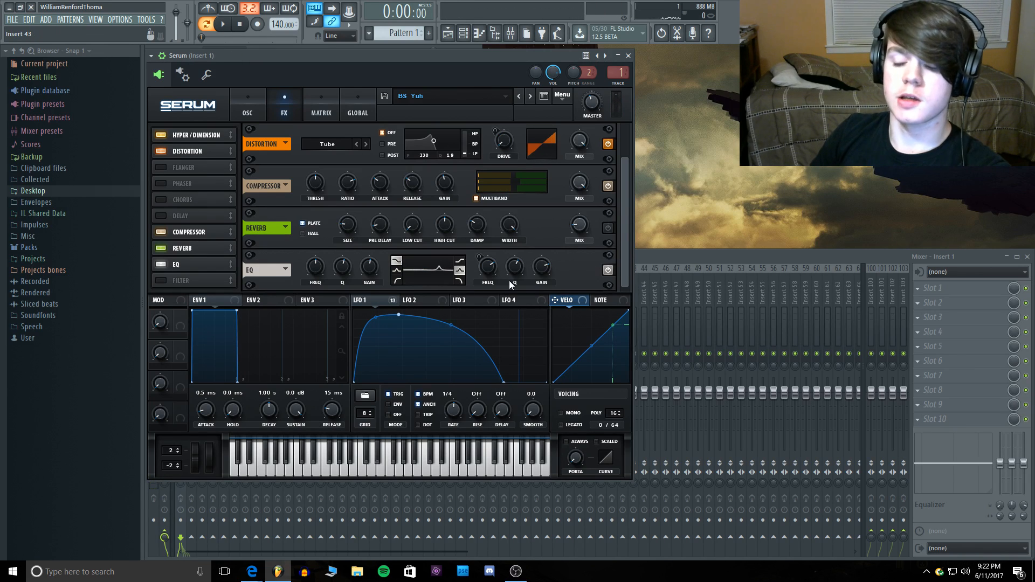
# Step: Adjust an LFO 1 modulation in the effects rack to an amount of 12 and audition the patch
pyautogui.moveTo(517, 263)
pyautogui.mouseDown()
pyautogui.moveTo(516, 272)
pyautogui.moveTo(517, 263)
pyautogui.mouseUp()
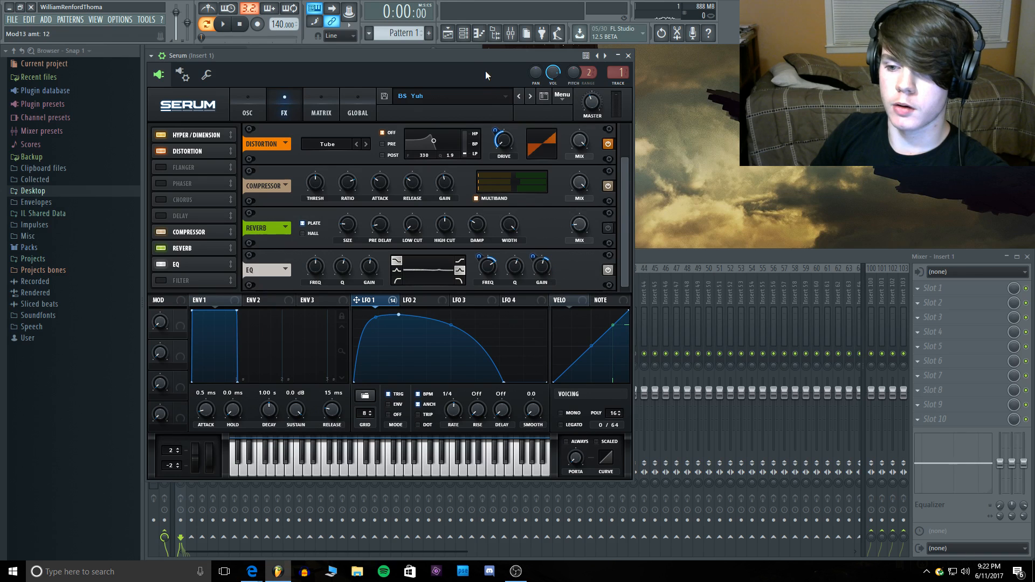
pyautogui.press('c')
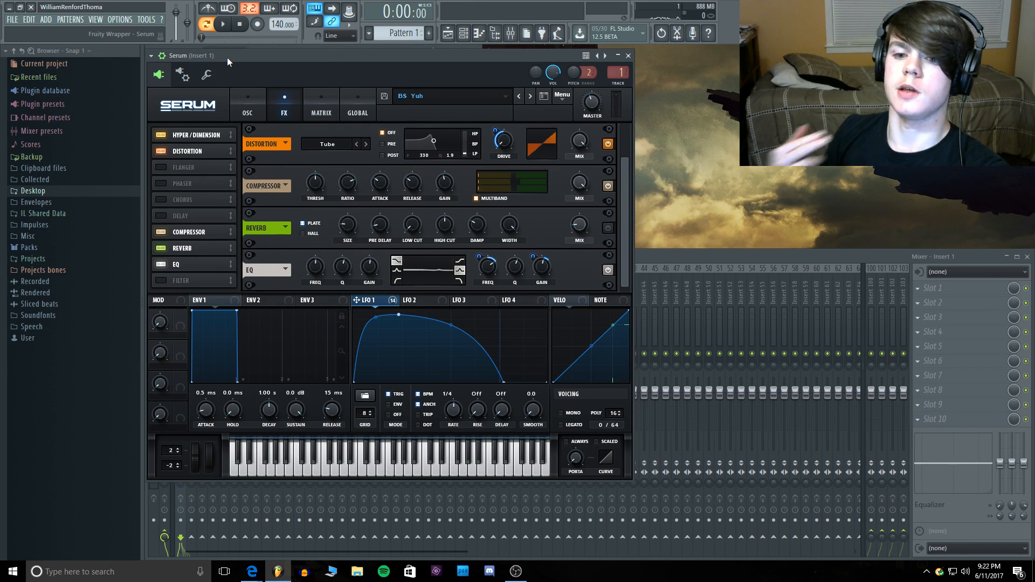
# Step: Set the compressor's threshold to -16.5 dB and adjust its gain while playing a note
pyautogui.press('c')
pyautogui.moveTo(310, 179); pyautogui.dragTo(311, 181)
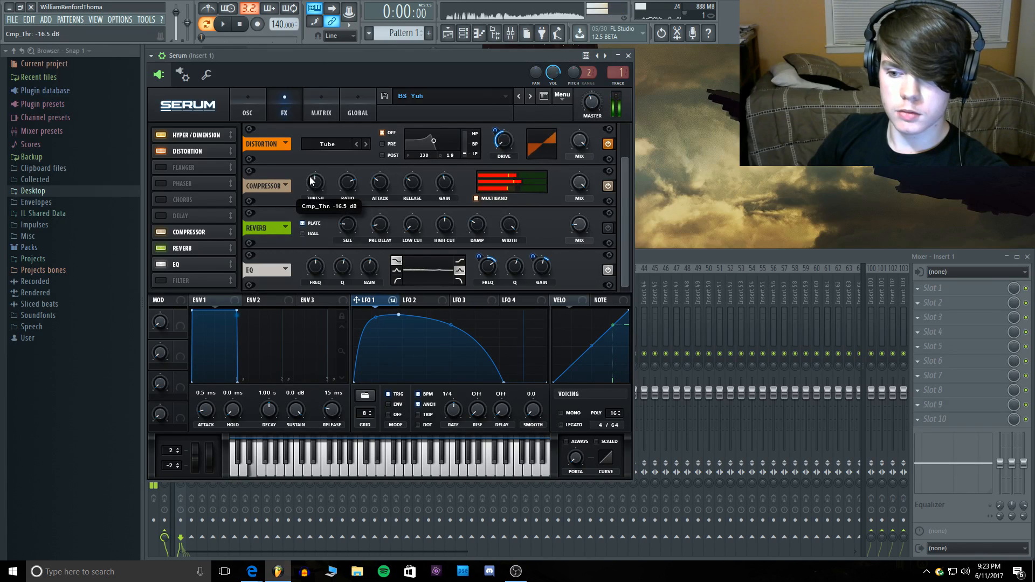
pyautogui.moveTo(444, 181); pyautogui.dragTo(444, 172)
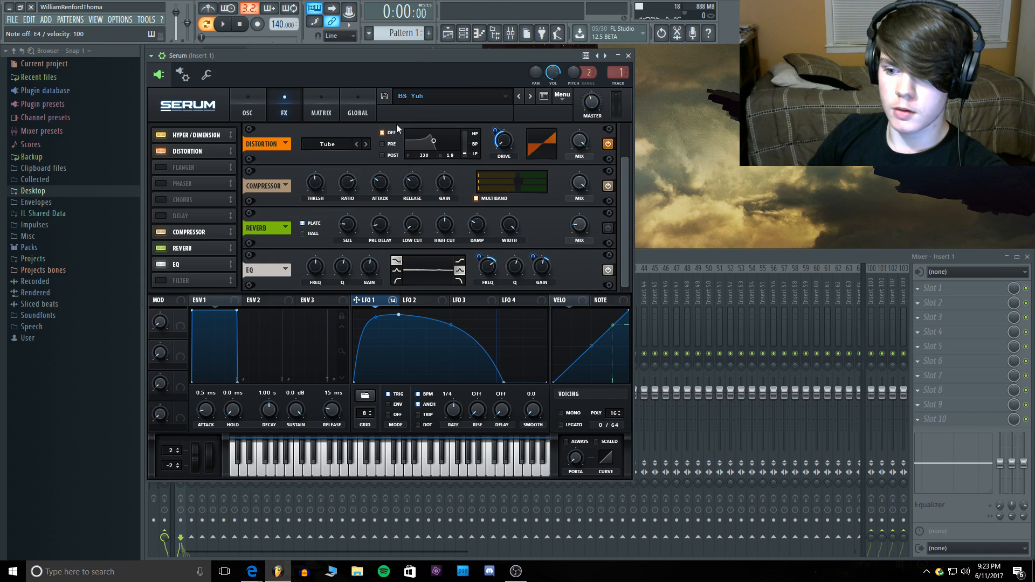
# Step: Compare the patch with distortion disabled and re-enabled, and listen to it with the reverb switched on
pyautogui.click(162, 150)
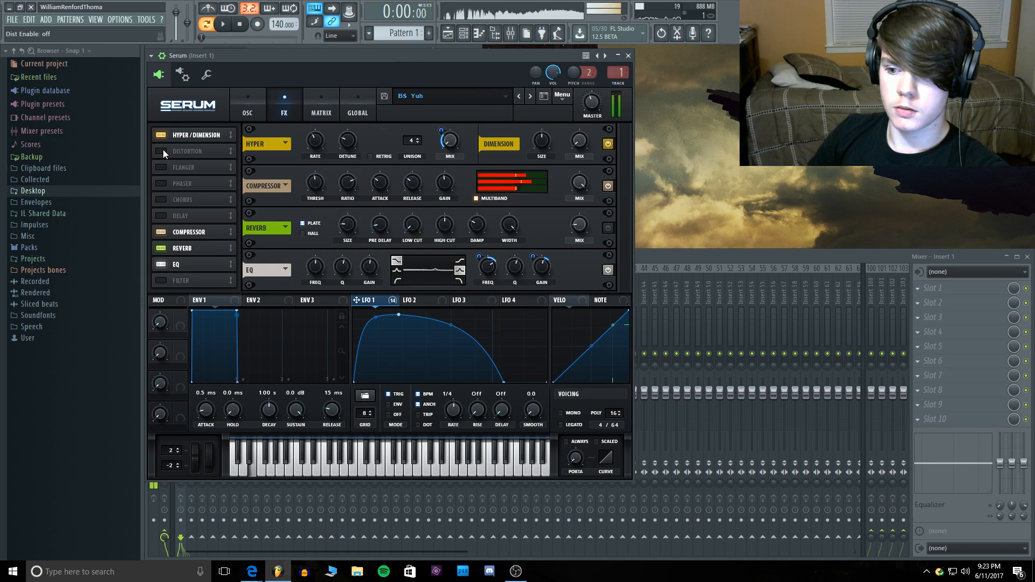
pyautogui.click(162, 151)
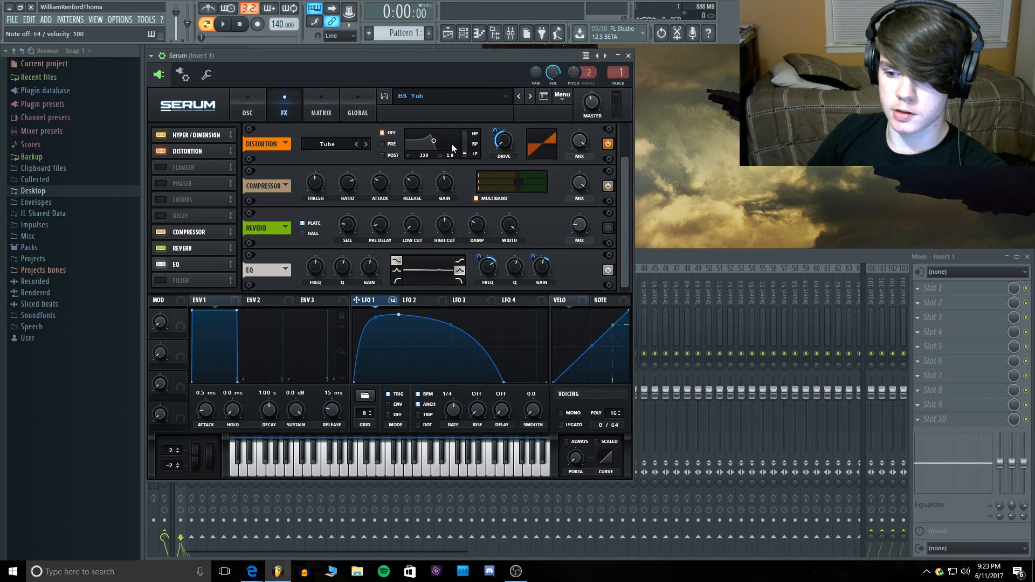
pyautogui.click(608, 228)
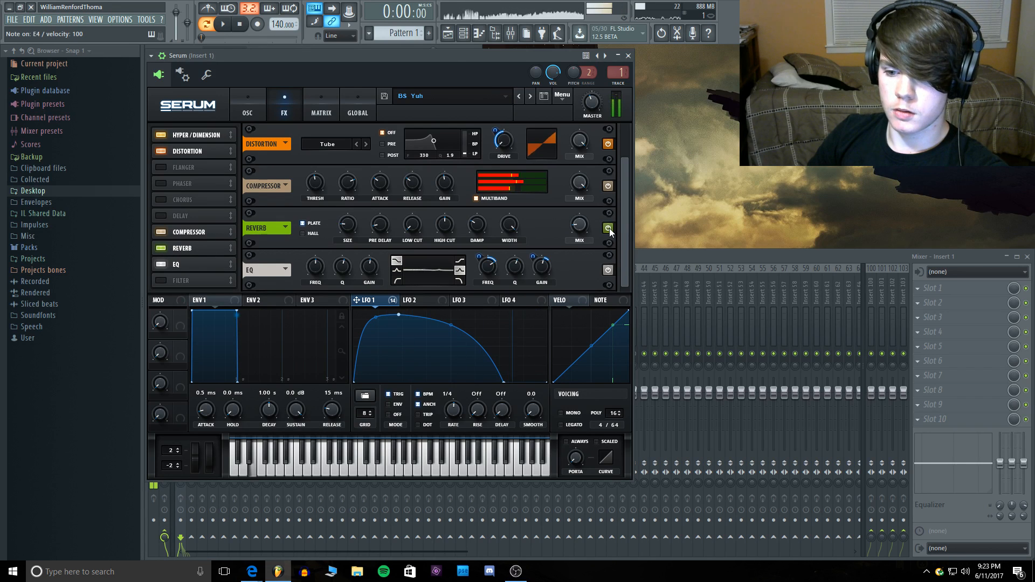
pyautogui.moveTo(584, 232)
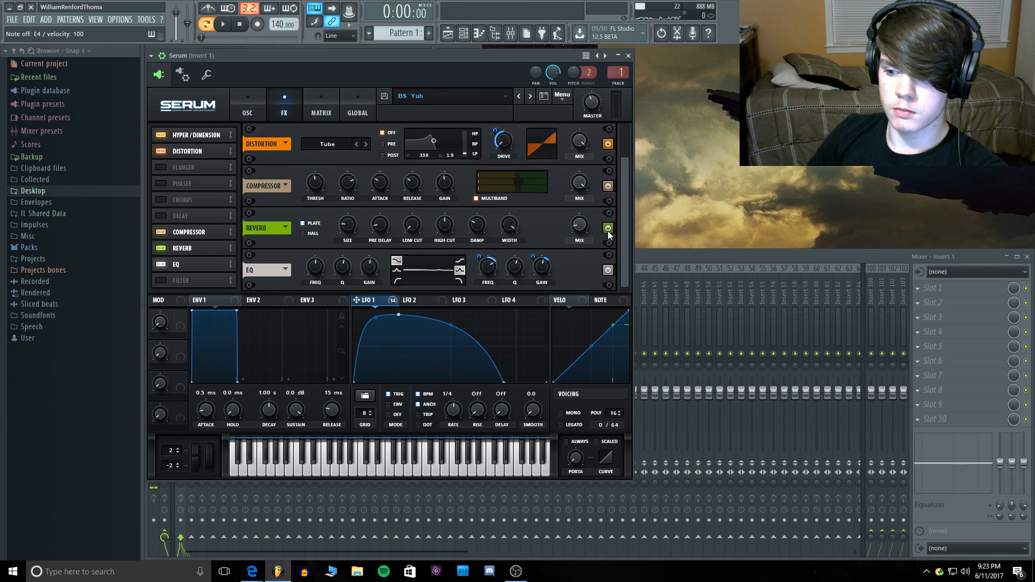
# Step: Adjust the mix of the Hyper effect and audition the patch
pyautogui.click(187, 135)
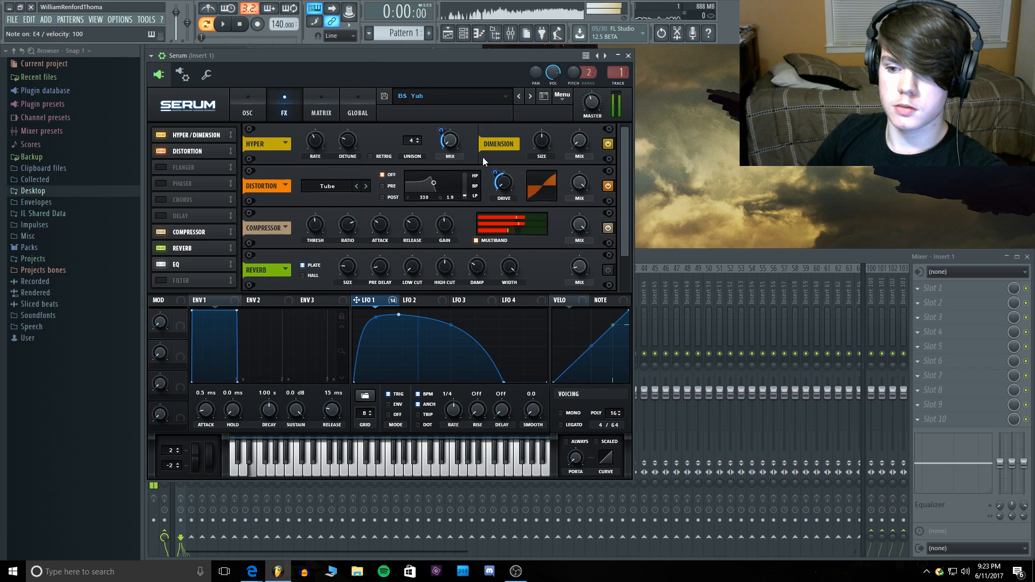
pyautogui.moveTo(452, 145)
pyautogui.moveTo(452, 146)
pyautogui.mouseDown()
pyautogui.moveTo(452, 115)
pyautogui.moveTo(452, 154)
pyautogui.mouseUp()
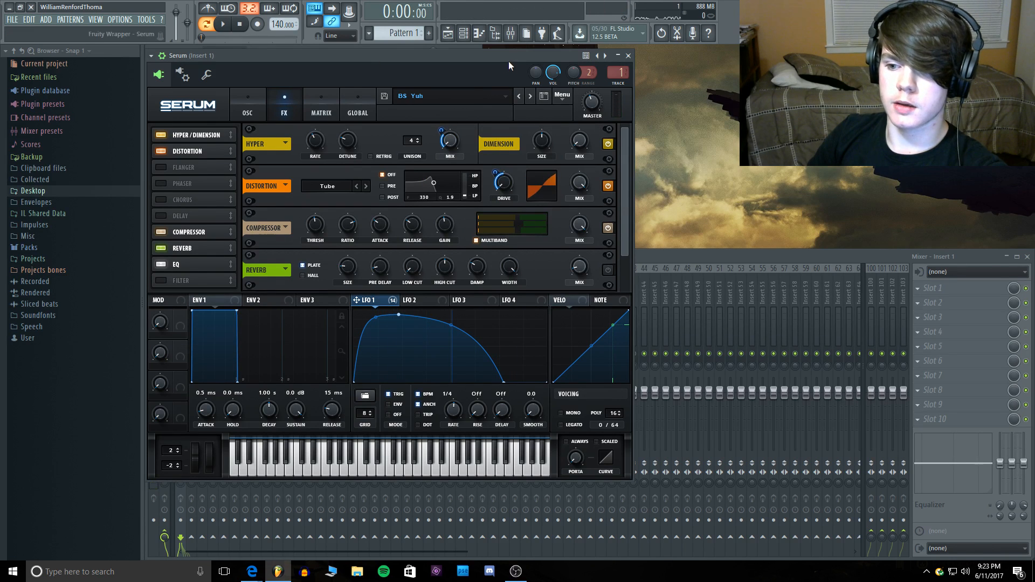
pyautogui.press('c')
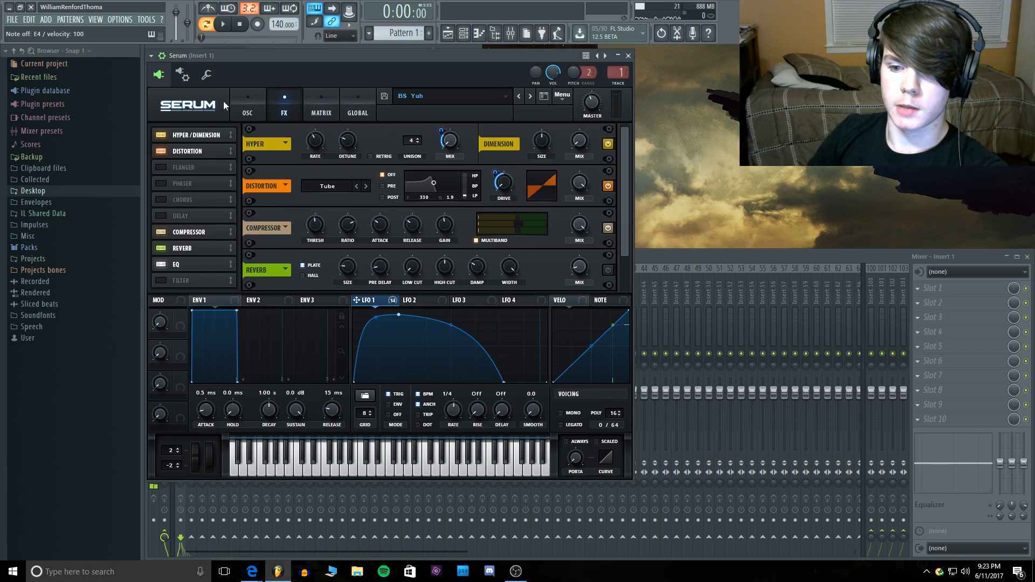
# Step: Show oscillator A's wavetable in 3D, bypass the filter and the active effects, and audition the dry sound
pyautogui.click(248, 110)
pyautogui.click(306, 182)
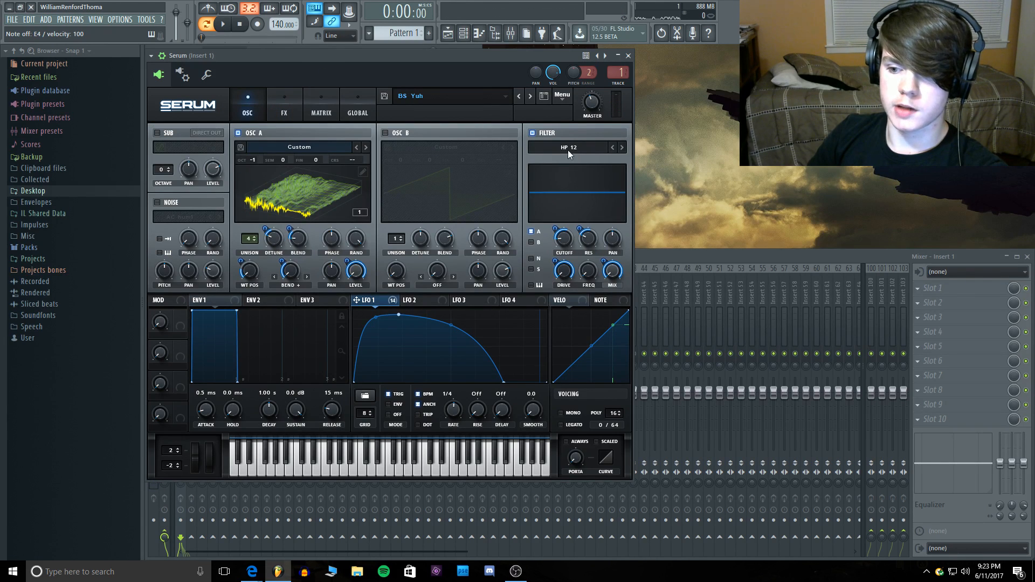
pyautogui.click(532, 133)
pyautogui.click(274, 102)
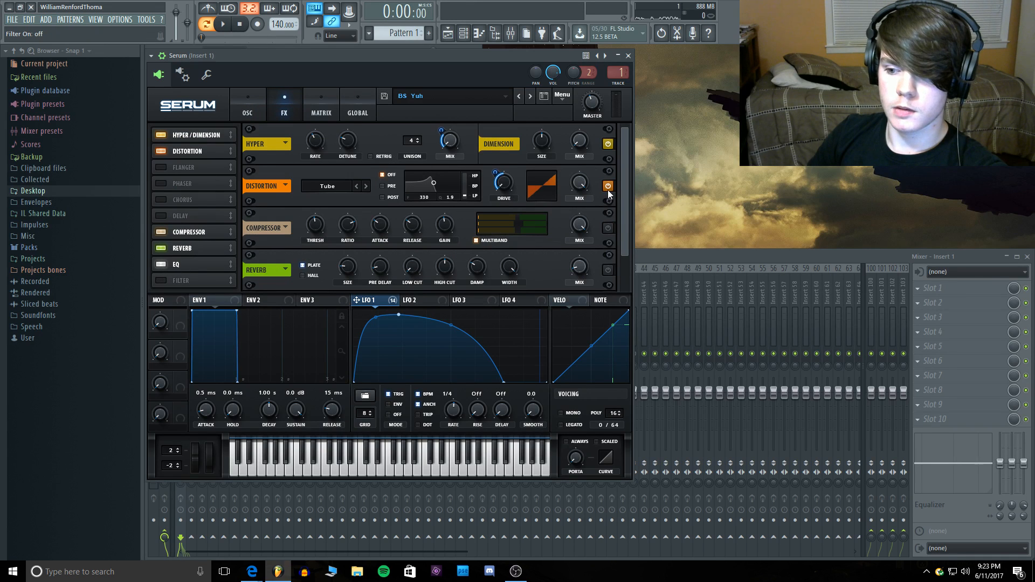
pyautogui.scroll(-1, 620, 155)
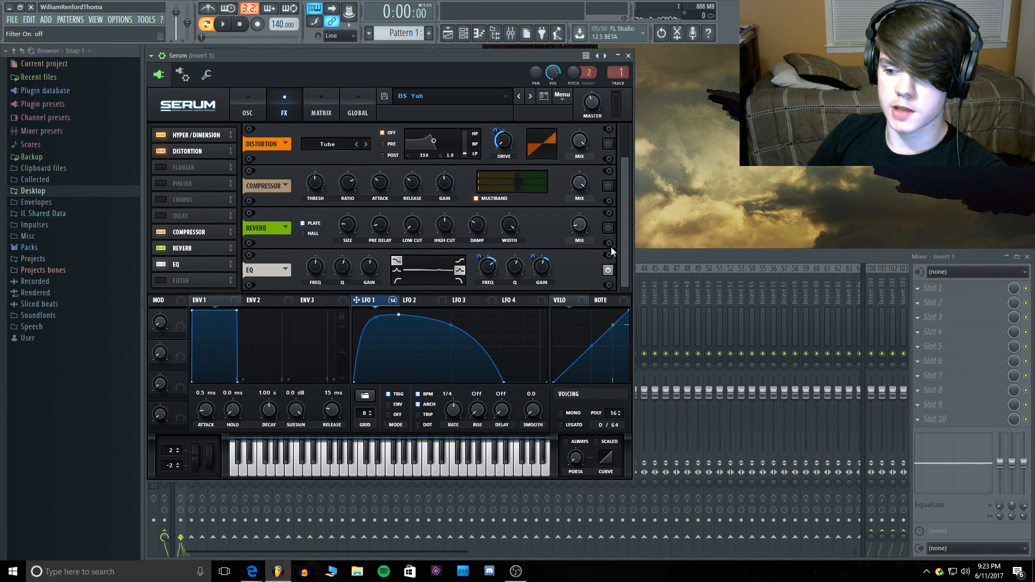
pyautogui.click(251, 112)
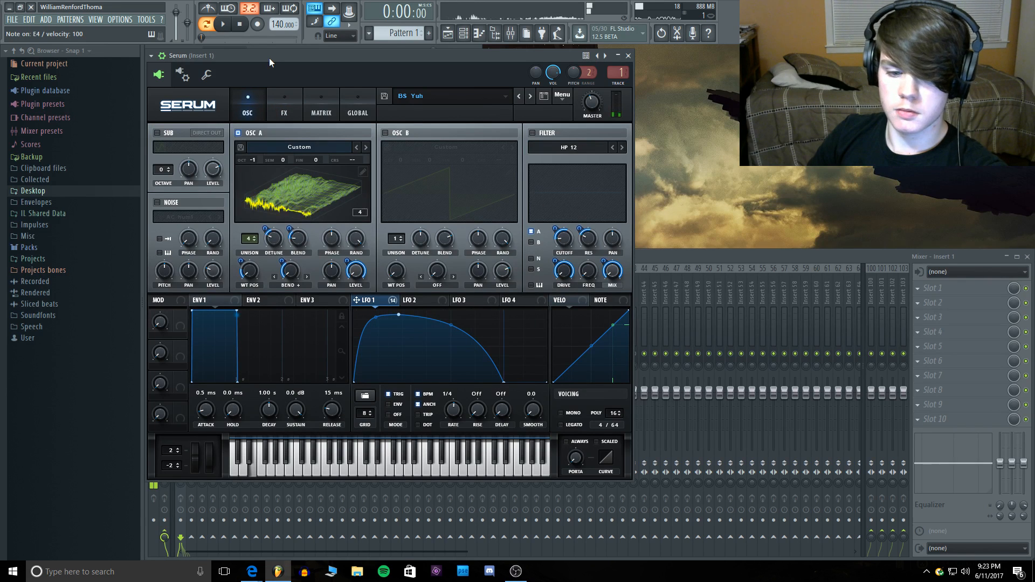
pyautogui.press('c')
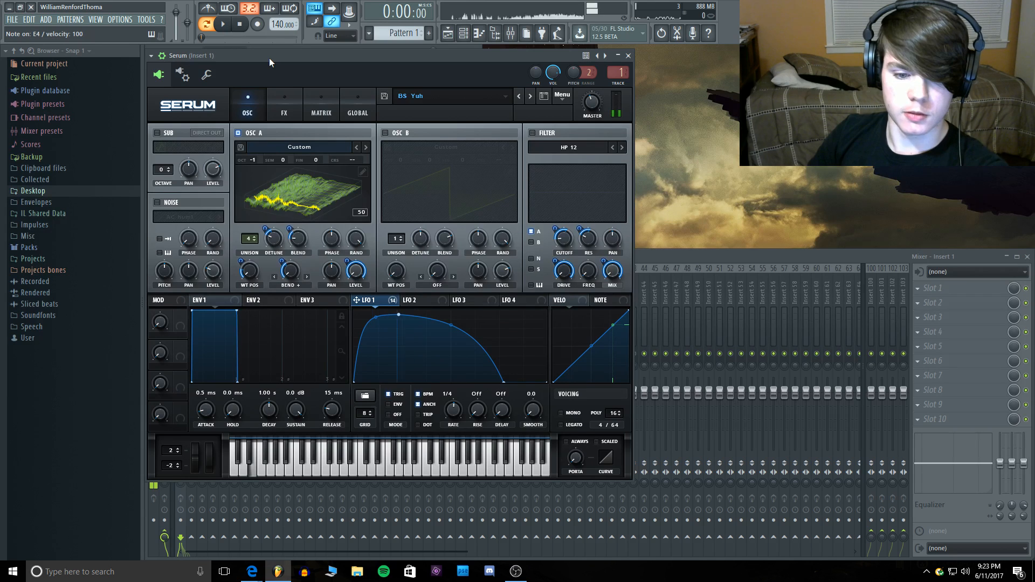
# Step: Load the preset "Don't Touch it it's angry" from the Archive folder under Sent
pyautogui.click(456, 96)
pyautogui.moveTo(572, 191)
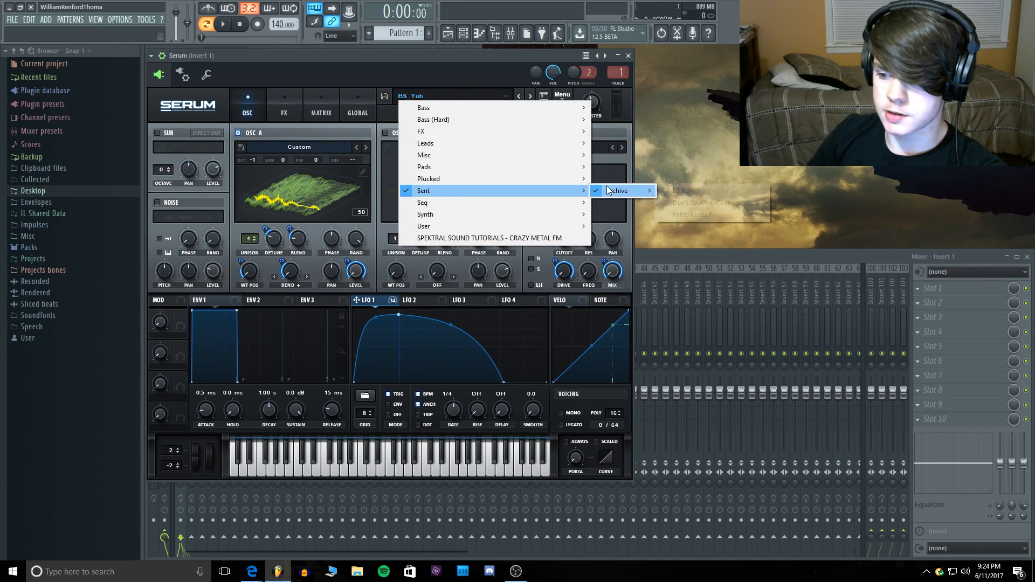
pyautogui.moveTo(609, 191)
pyautogui.click(730, 200)
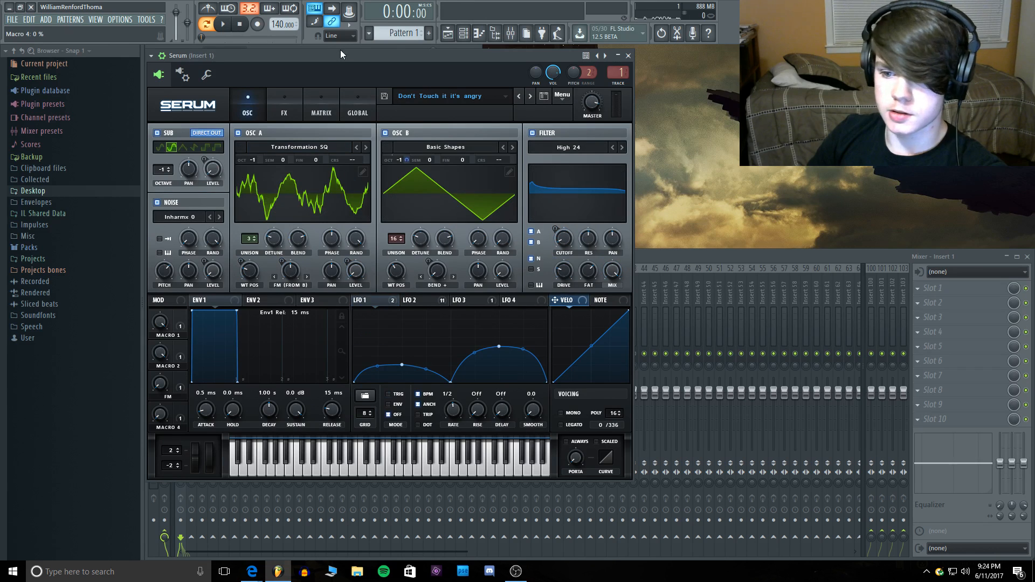
# Step: Audition the "Don't Touch it it's angry" preset by playing repeated notes
pyautogui.press('c')
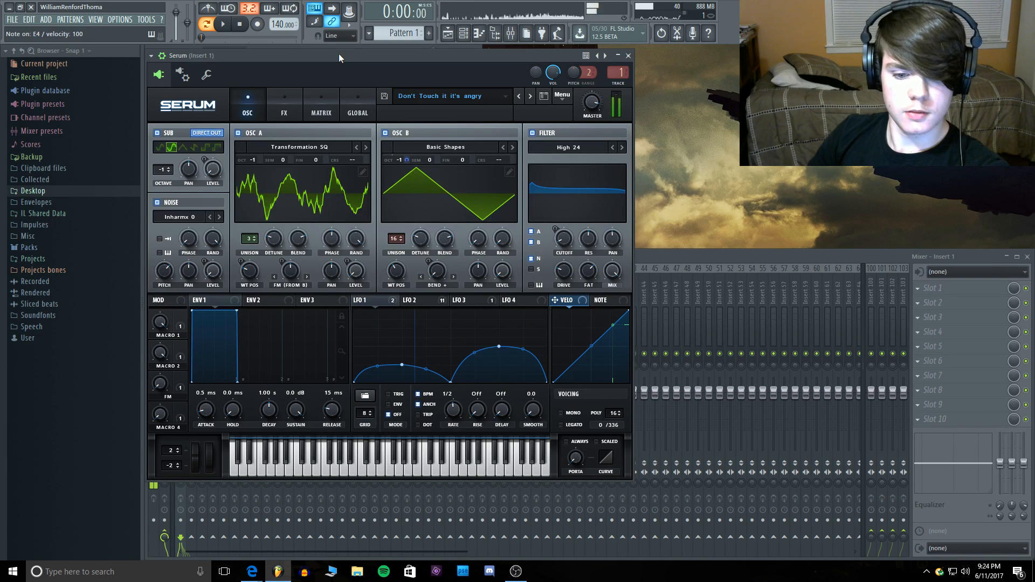
pyautogui.press('c')
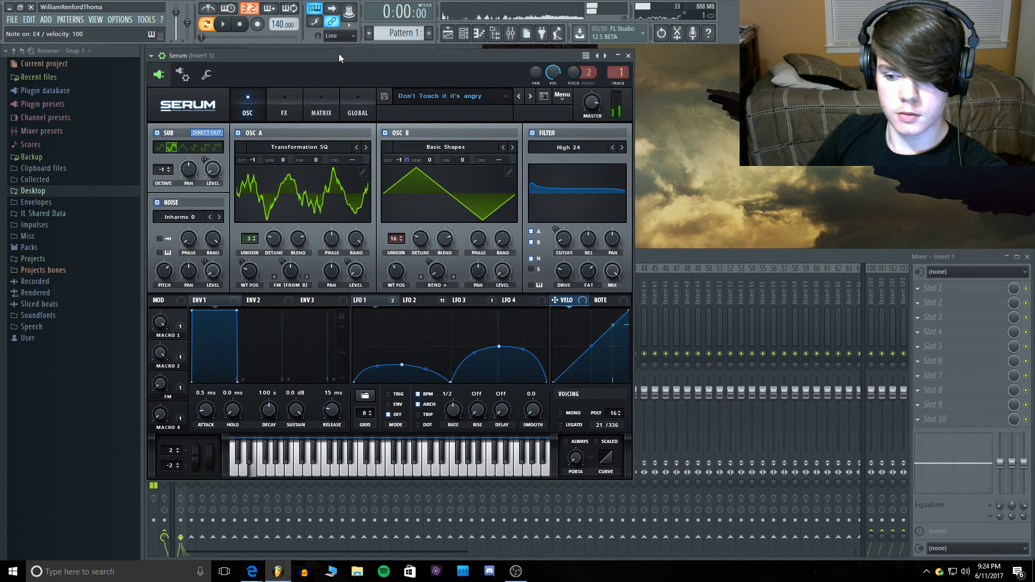
pyautogui.press('c')
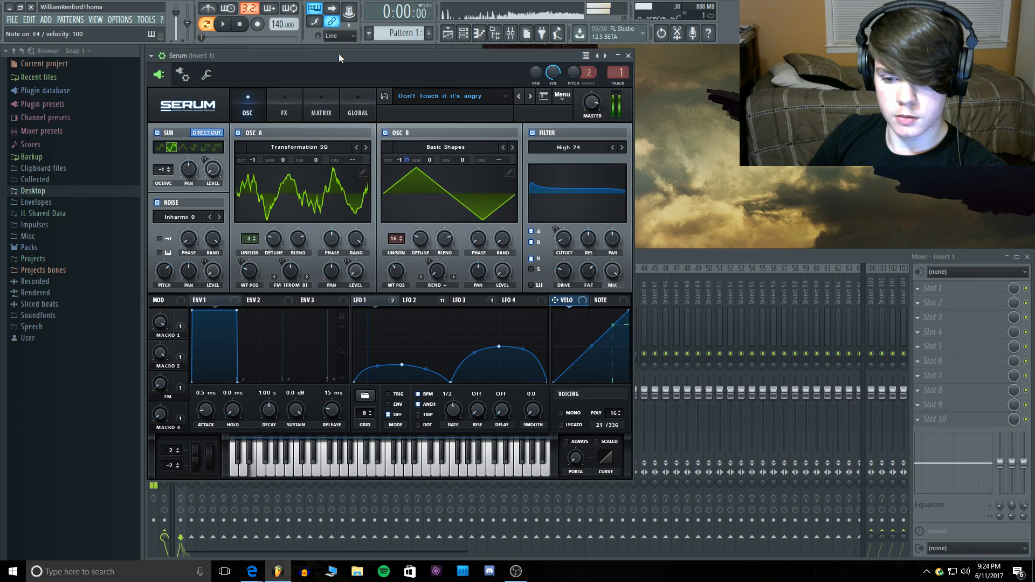
pyautogui.press('c')
pyautogui.press('c')
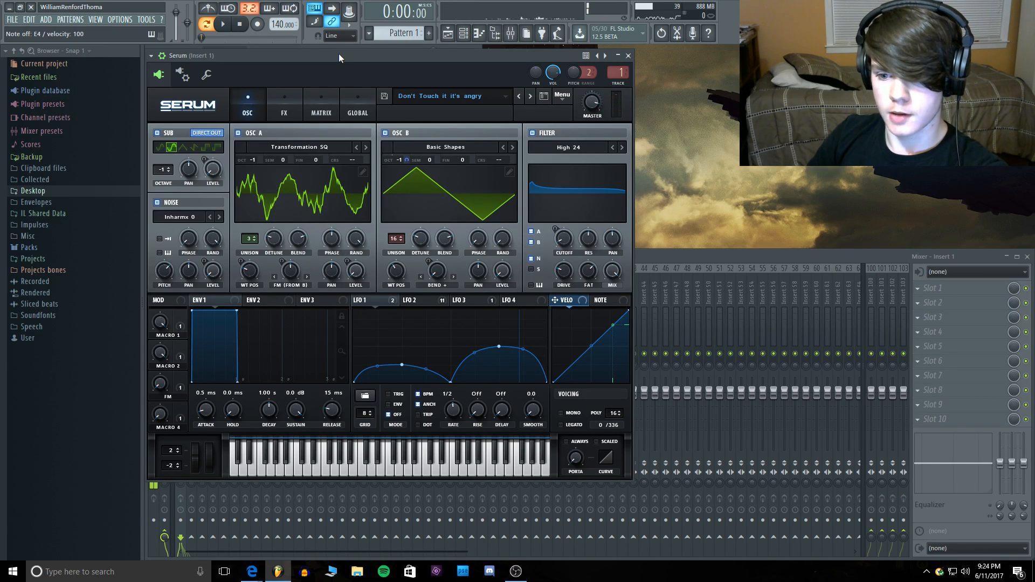
# Step: Show oscillator A's wavetable in 3D and audition the patch with a varied run of notes
pyautogui.click(313, 191)
pyautogui.press('c')
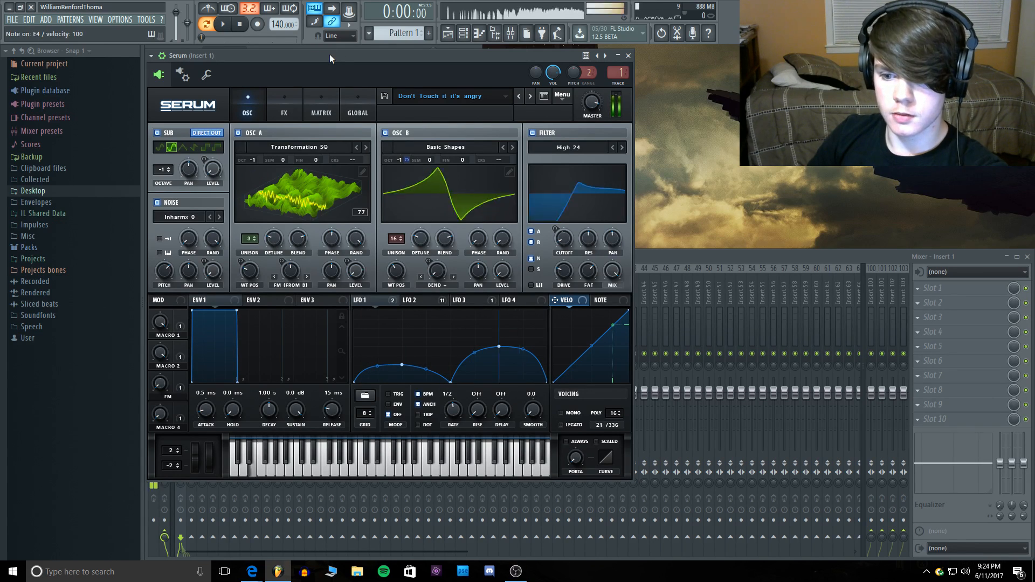
pyautogui.press('r')
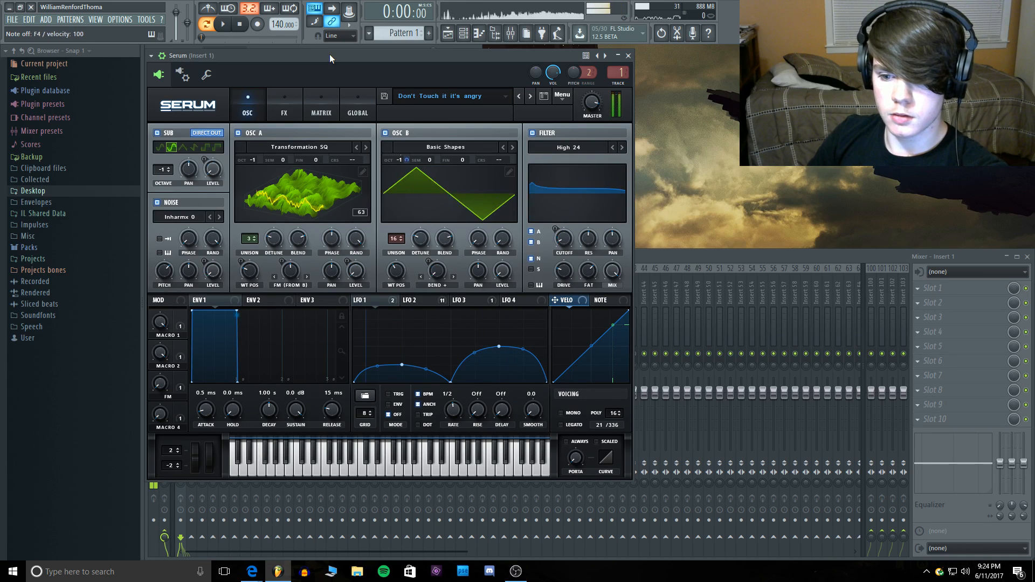
pyautogui.press('c')
pyautogui.press('b')
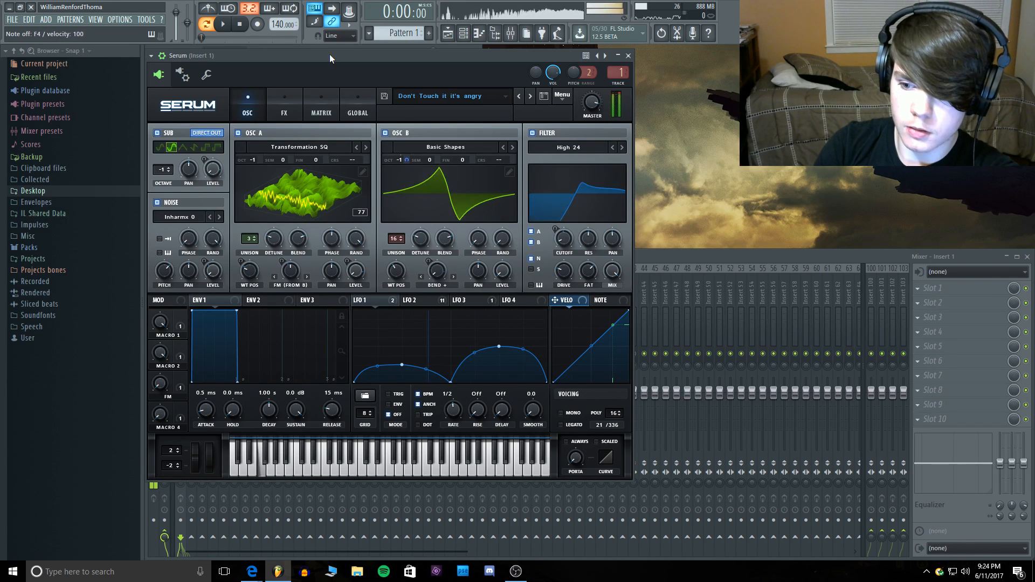
pyautogui.press('c')
pyautogui.press('x')
pyautogui.press('q')
pyautogui.press('q')
pyautogui.press('b')
pyautogui.press('c')
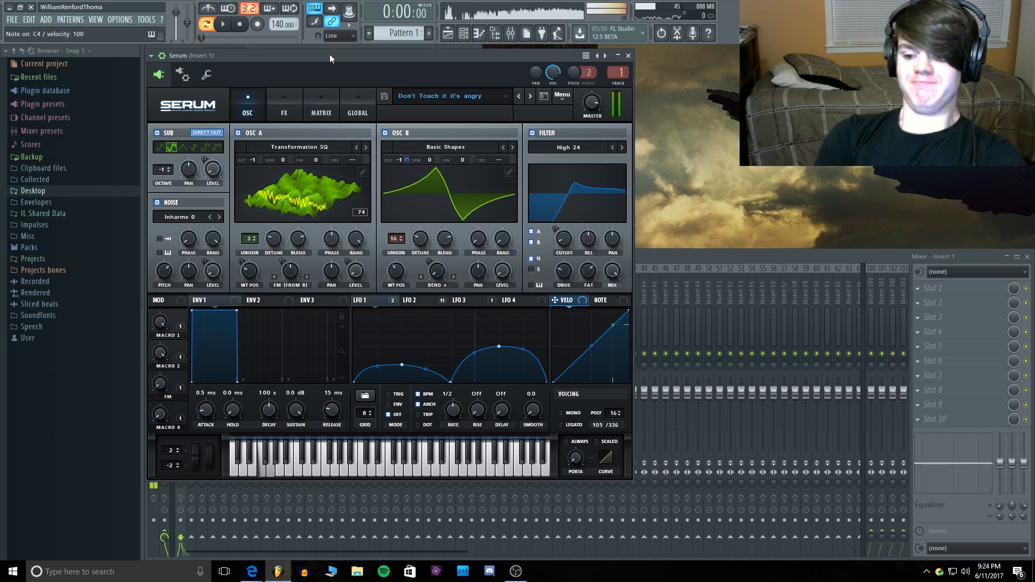
pyautogui.press('x')
pyautogui.press('h')
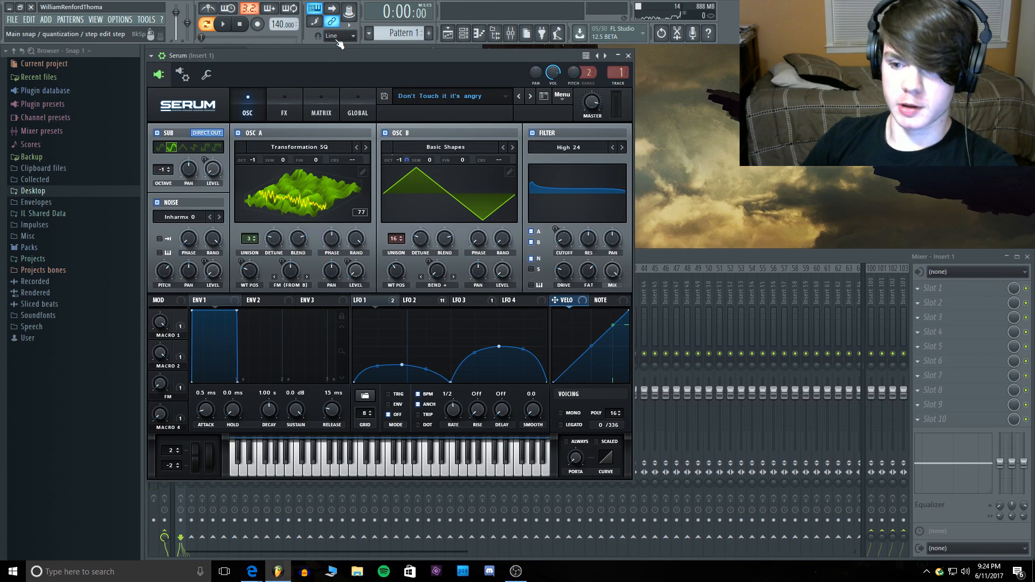
pyautogui.press('c')
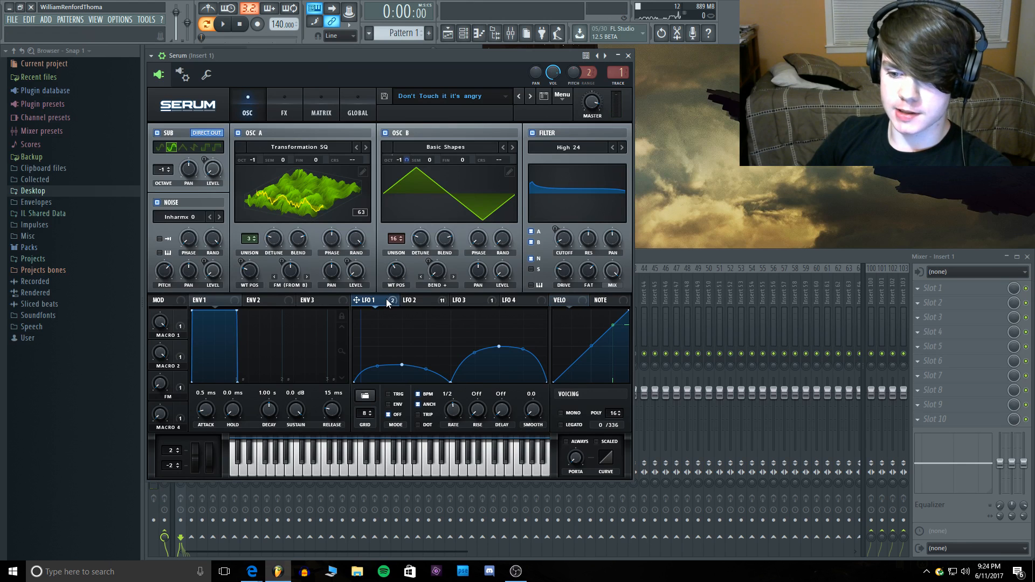
# Step: Look through the LFO 2, LFO 3 and LFO 4 shapes and return to LFO 1
pyautogui.click(428, 300)
pyautogui.click(464, 300)
pyautogui.click(517, 301)
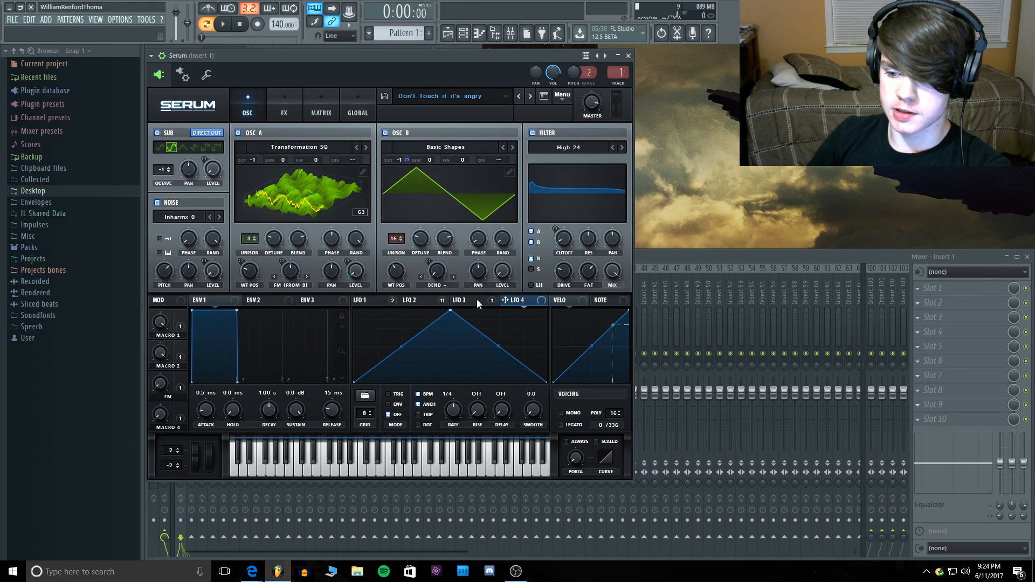
pyautogui.click(381, 301)
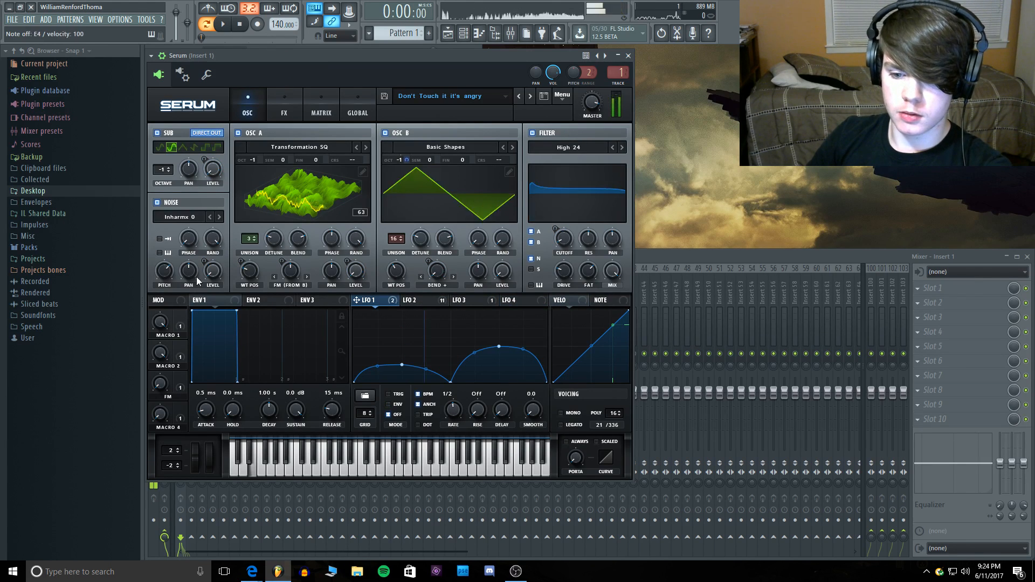
# Step: Sweep Macro 1 while auditioning the patch, return it to 0%, and play the sound again
pyautogui.moveTo(159, 323); pyautogui.dragTo(160, 333)
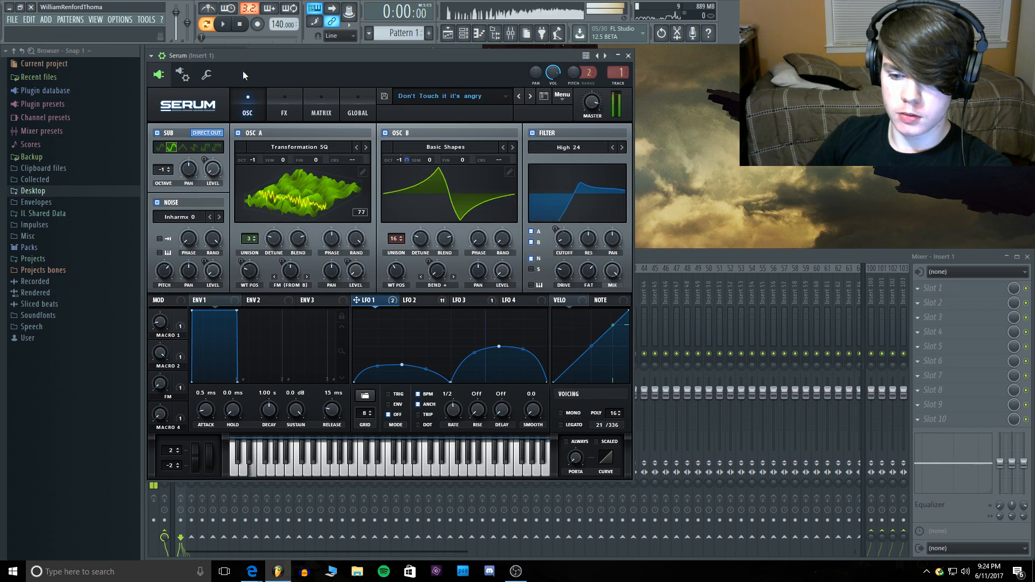
pyautogui.moveTo(160, 323); pyautogui.dragTo(159, 337)
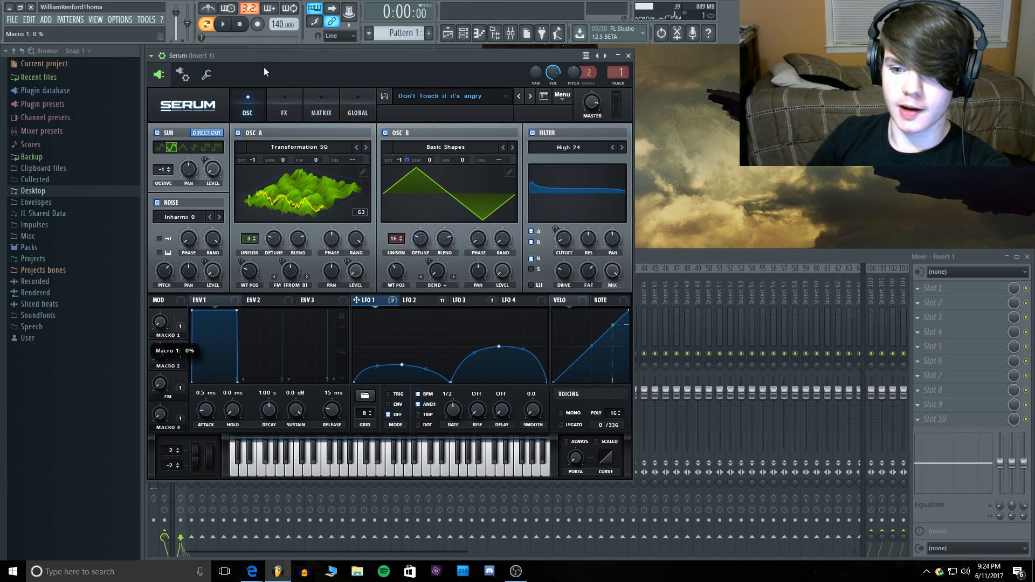
pyautogui.press('c')
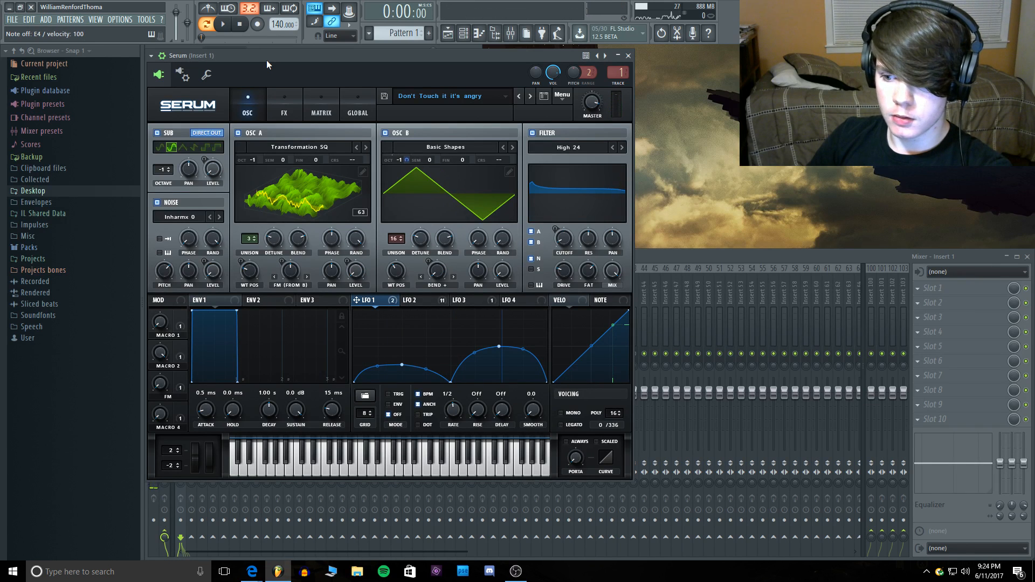
pyautogui.press('c')
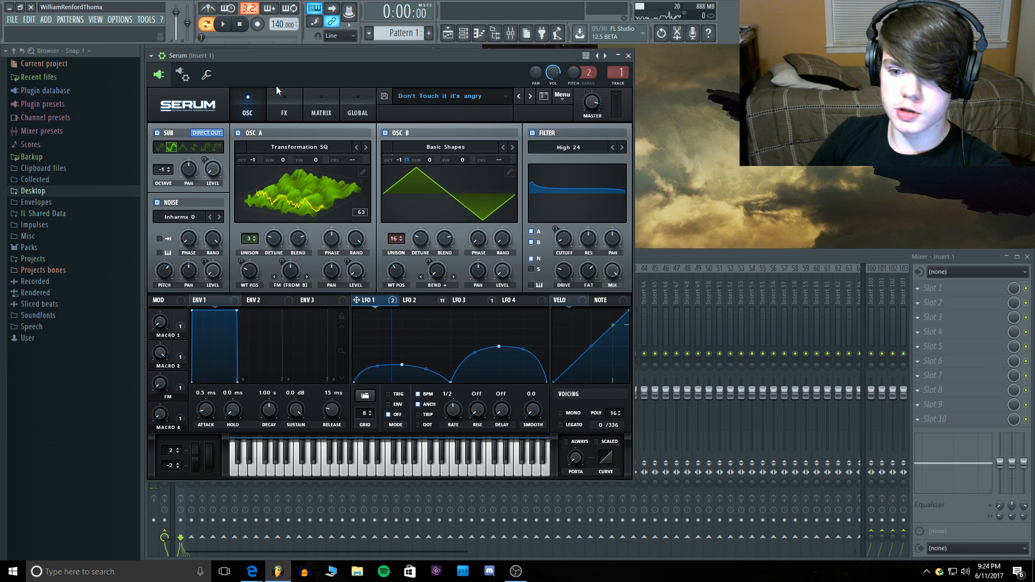
# Step: View the effects chain while playing a note and return to the oscillator page
pyautogui.click(280, 108)
pyautogui.press('c')
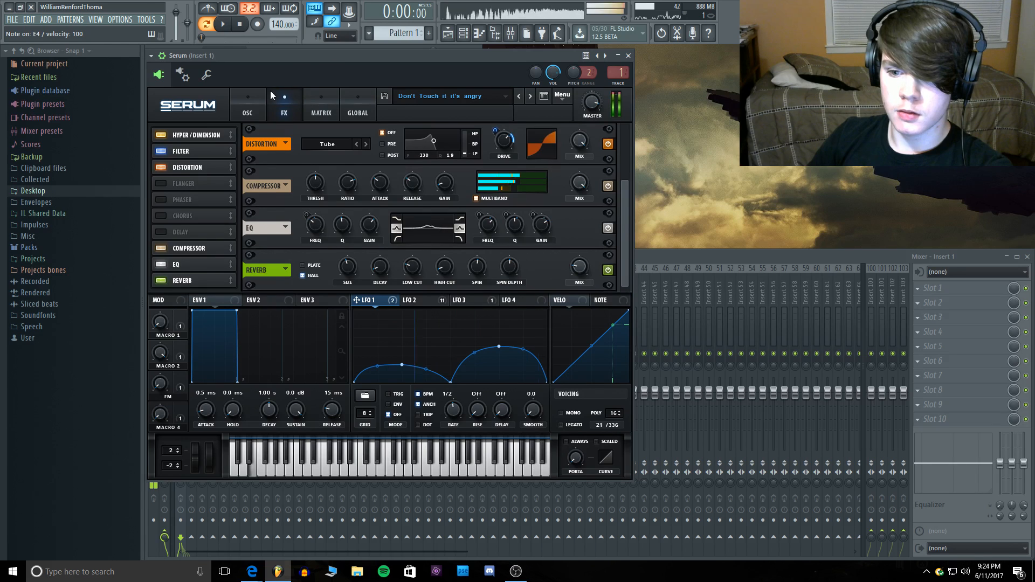
pyautogui.click(252, 104)
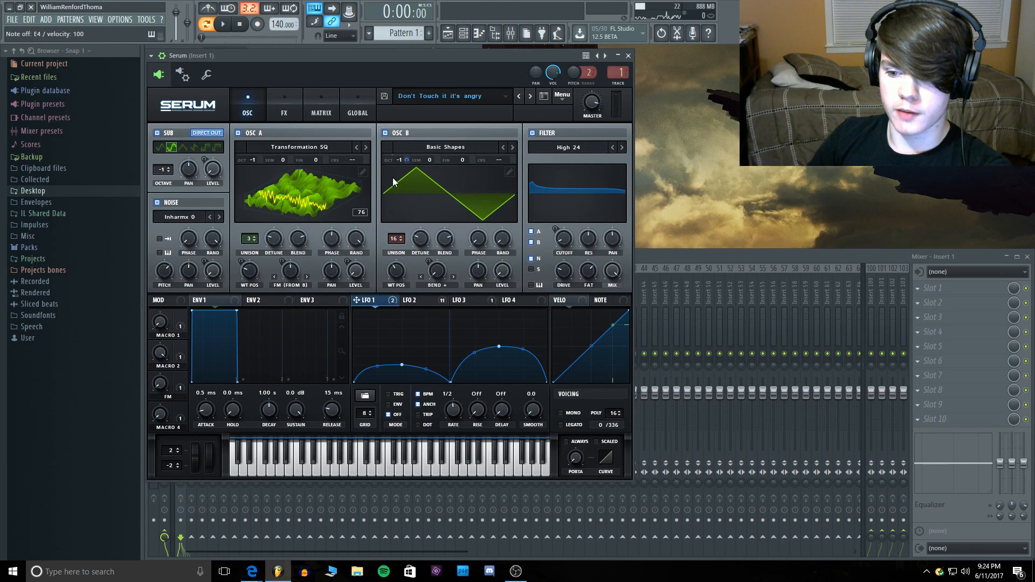
# Step: Raise Macro 1 while holding a note and audition its effect on the sound
pyautogui.press('c')
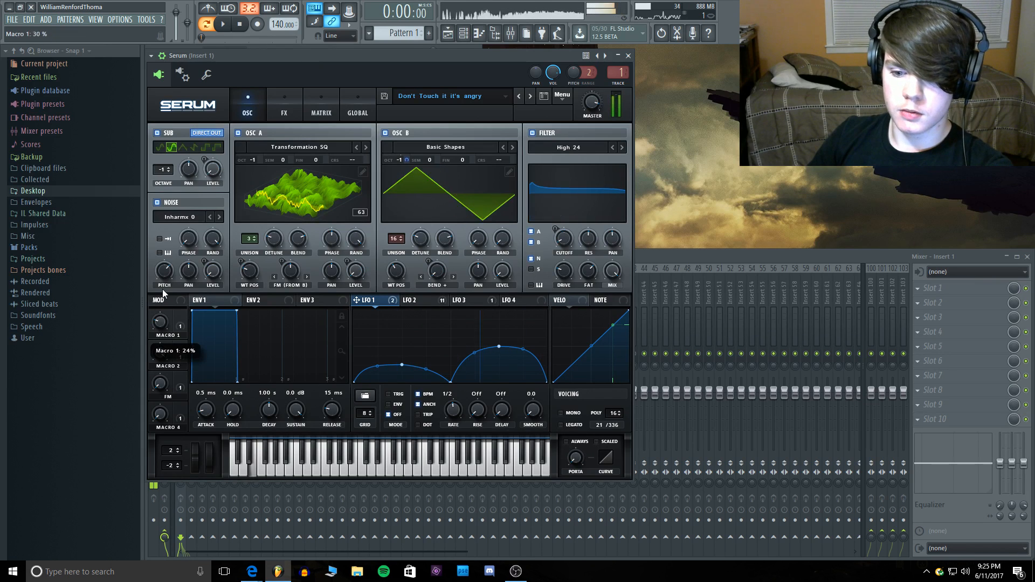
pyautogui.moveTo(234, 56); pyautogui.dragTo(234, 59)
pyautogui.press('c')
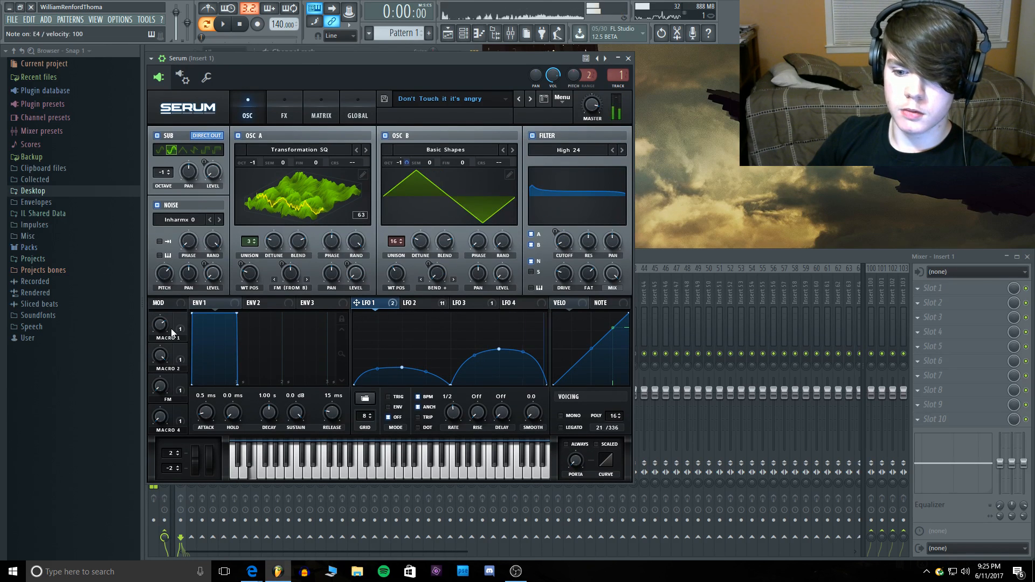
# Step: Adjust Macro 2 to 76% and audition how it changes the patch
pyautogui.moveTo(165, 360); pyautogui.dragTo(163, 398)
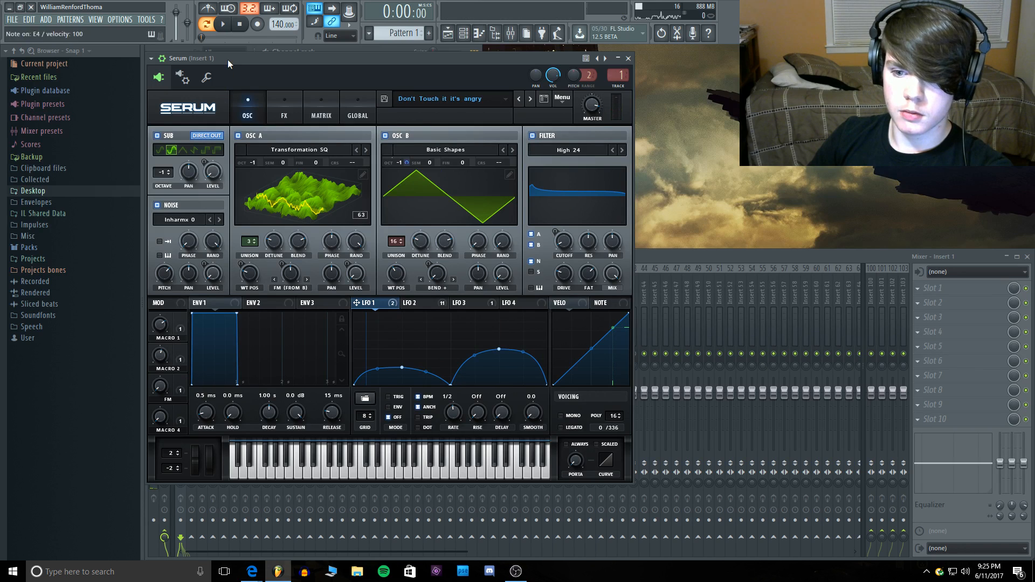
pyautogui.press('c')
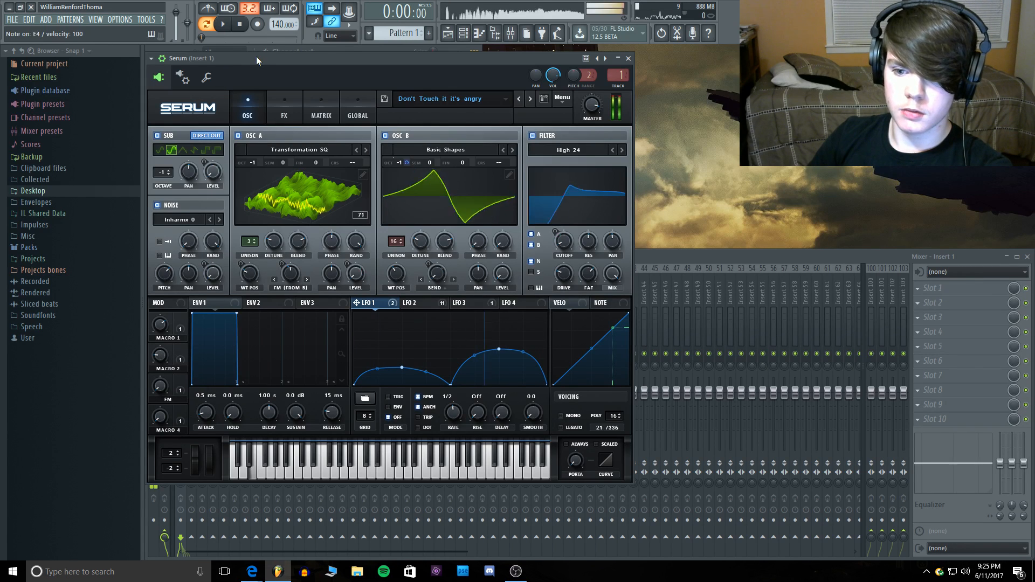
pyautogui.moveTo(160, 356); pyautogui.dragTo(160, 374)
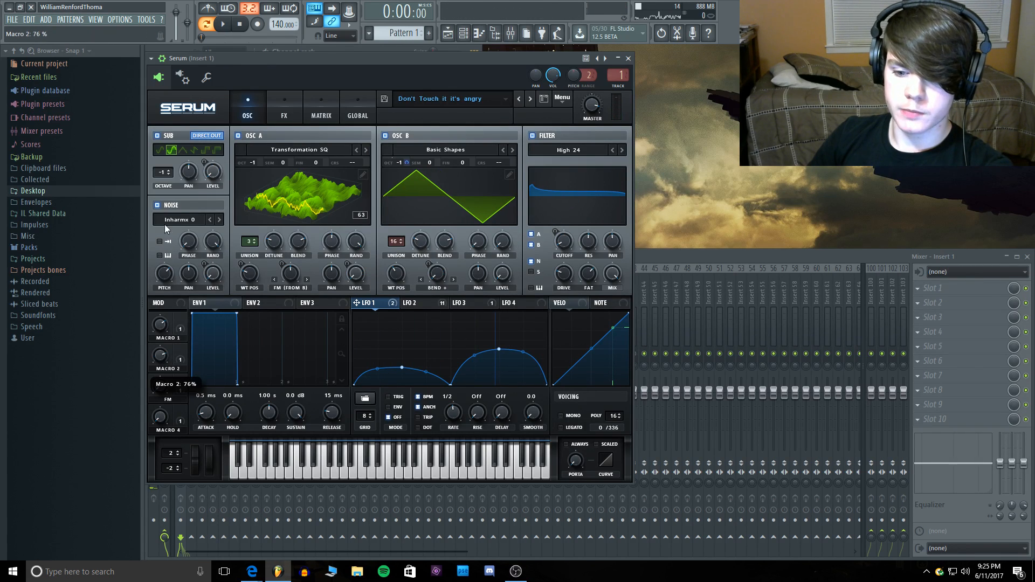
pyautogui.press('c')
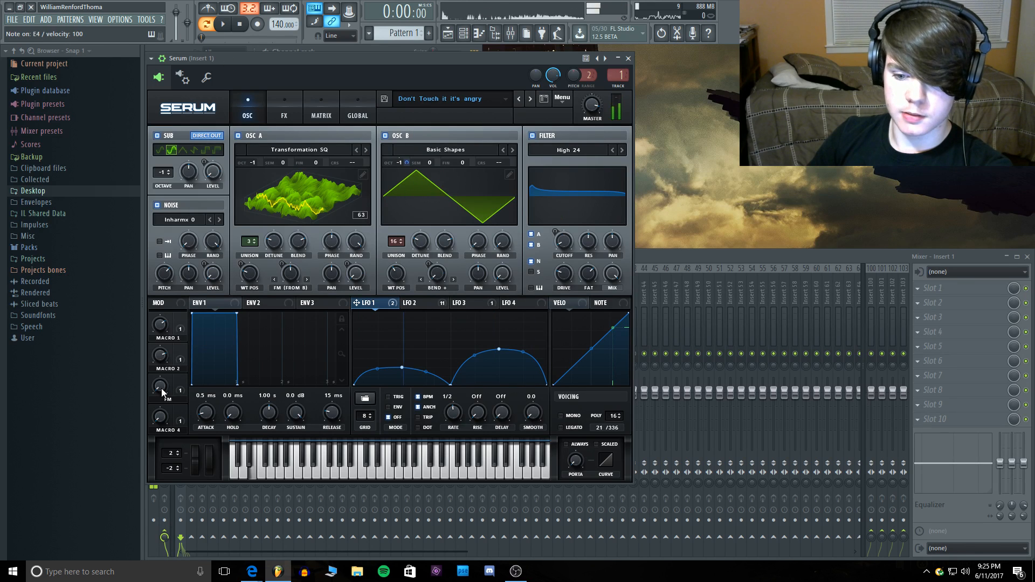
# Step: Adjust the FM macro while holding a note, and sweep Macro 4 up to 86% and back to 0%
pyautogui.press('c')
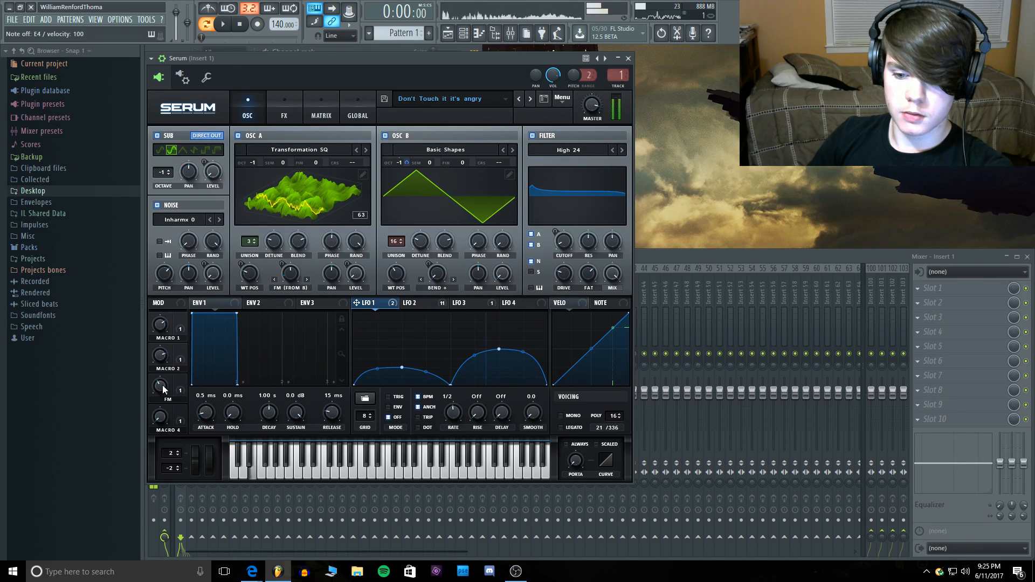
pyautogui.moveTo(164, 389); pyautogui.dragTo(245, 59)
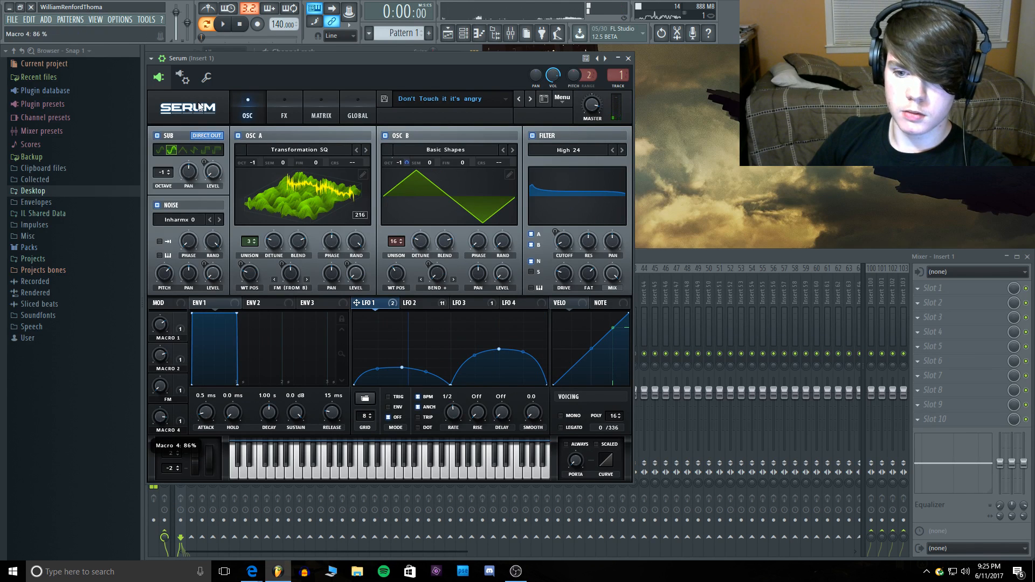
pyautogui.moveTo(199, 106); pyautogui.dragTo(162, 466)
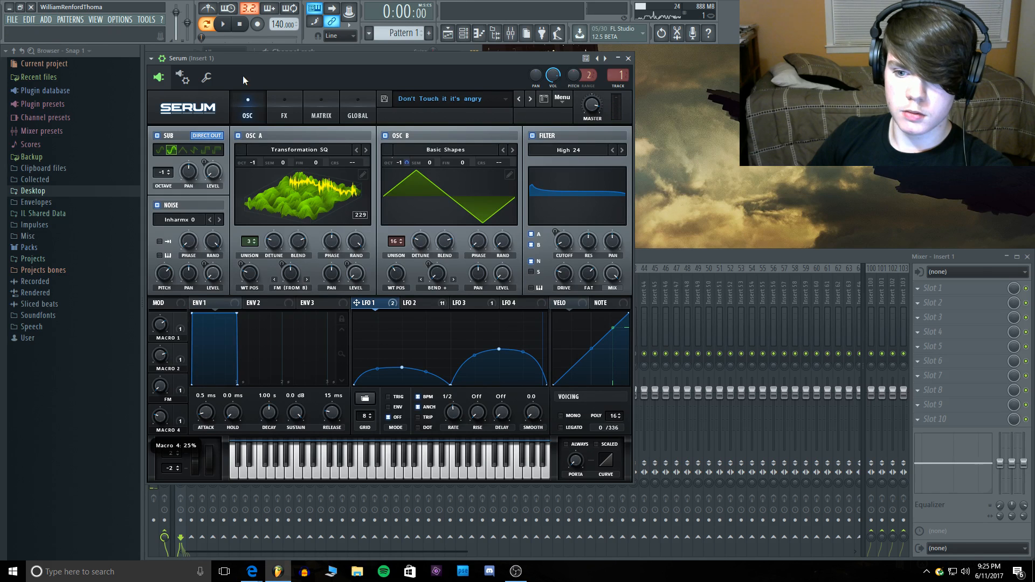
pyautogui.moveTo(243, 80); pyautogui.dragTo(163, 447)
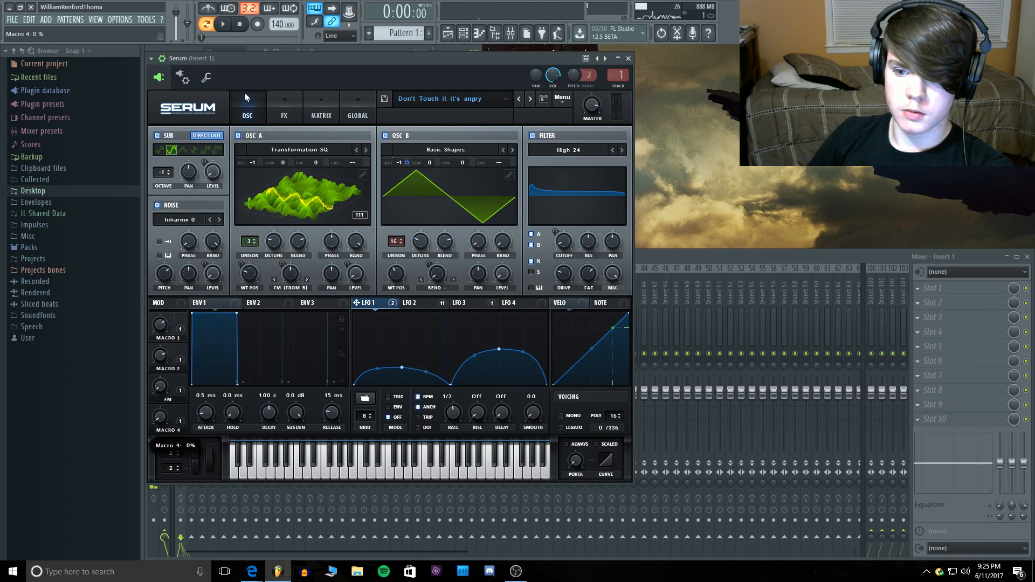
# Step: Examine the Hyper/Dimension and Filter settings in the effects chain, switching the Combs filter off and on again
pyautogui.click(285, 103)
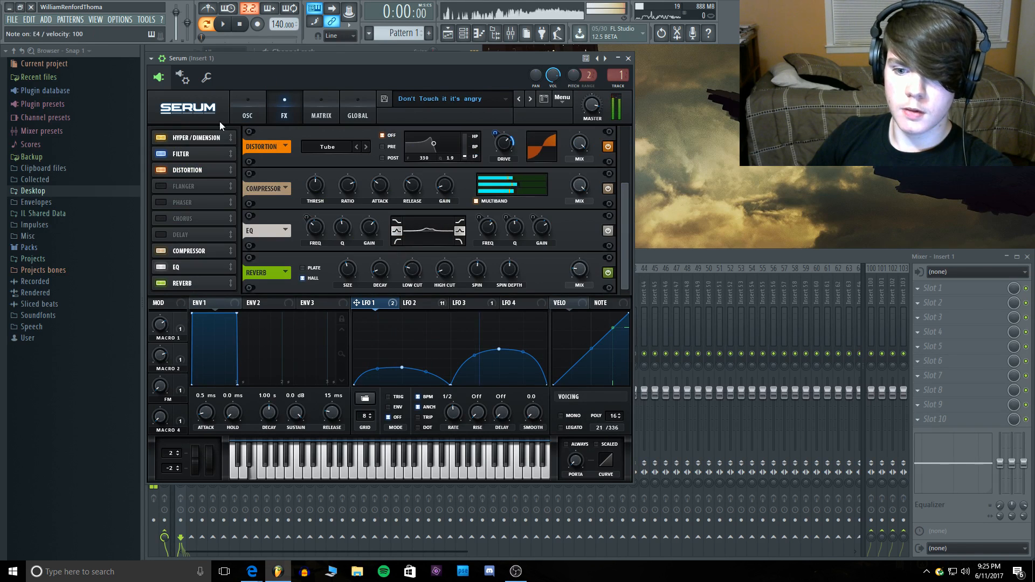
pyautogui.click(199, 138)
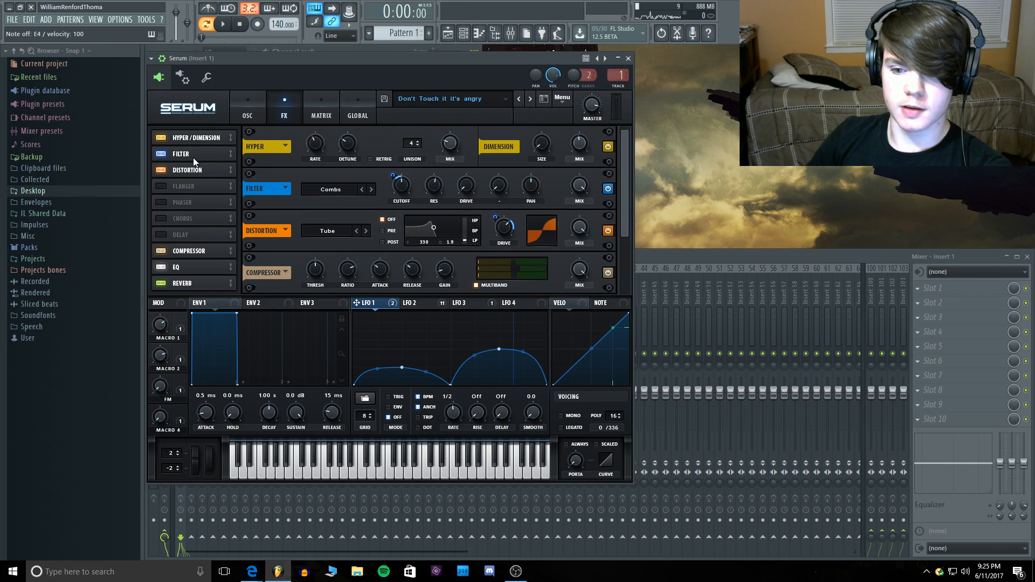
pyautogui.click(193, 157)
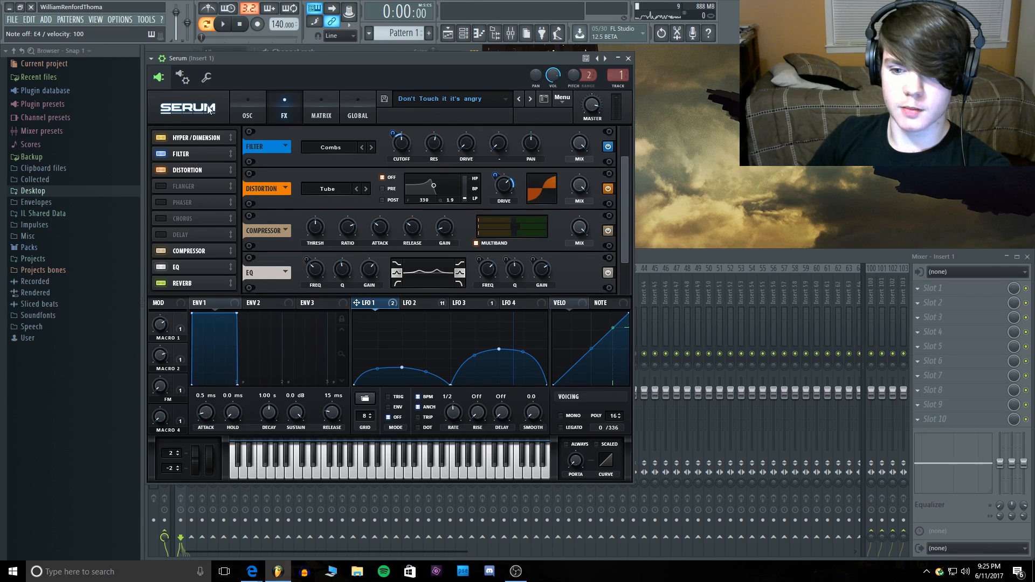
pyautogui.click(161, 153)
pyautogui.click(162, 154)
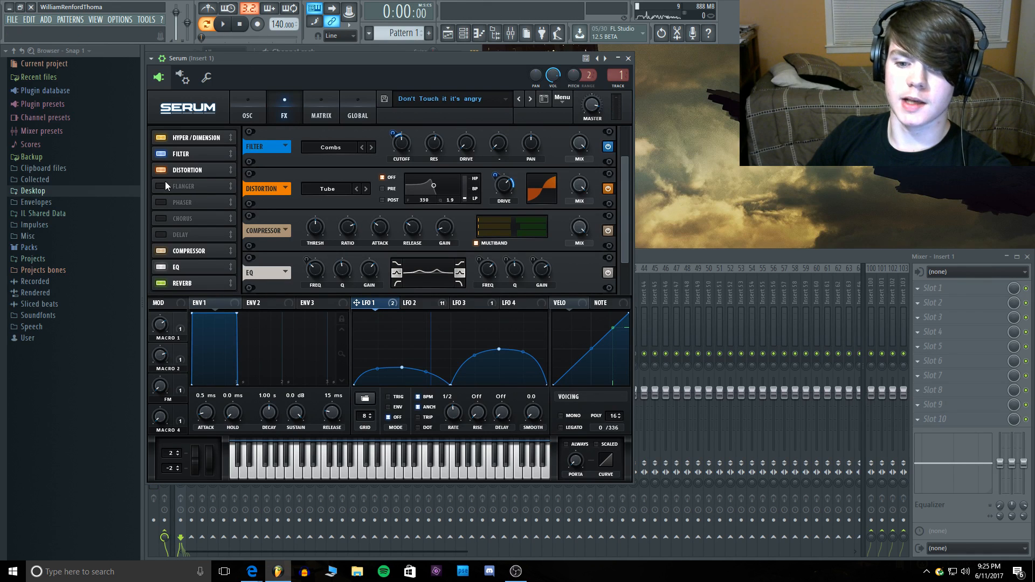
# Step: Audition the patch with its full effects chain and return to the oscillator page
pyautogui.click(244, 58)
pyautogui.press('z')
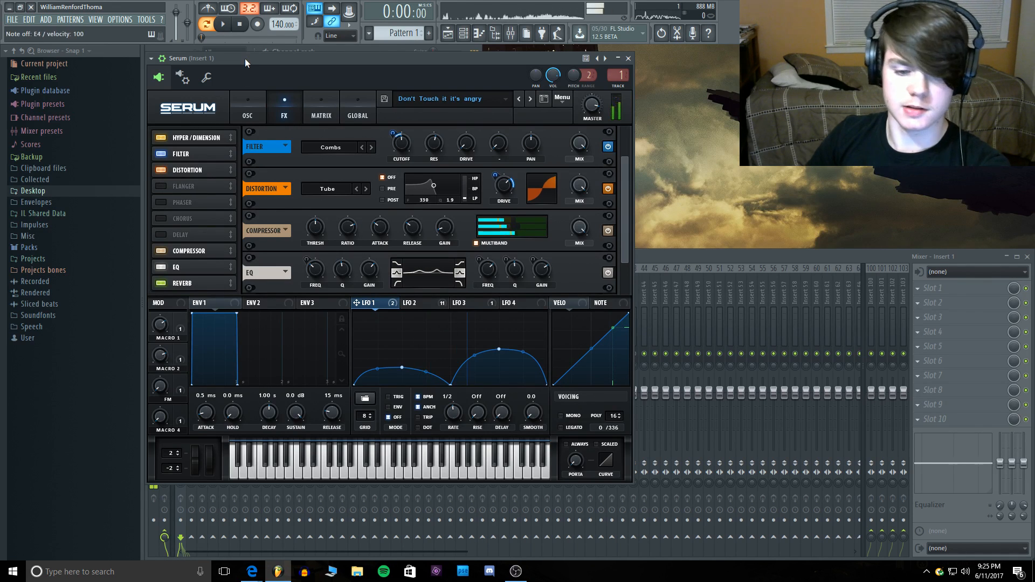
pyautogui.press('c')
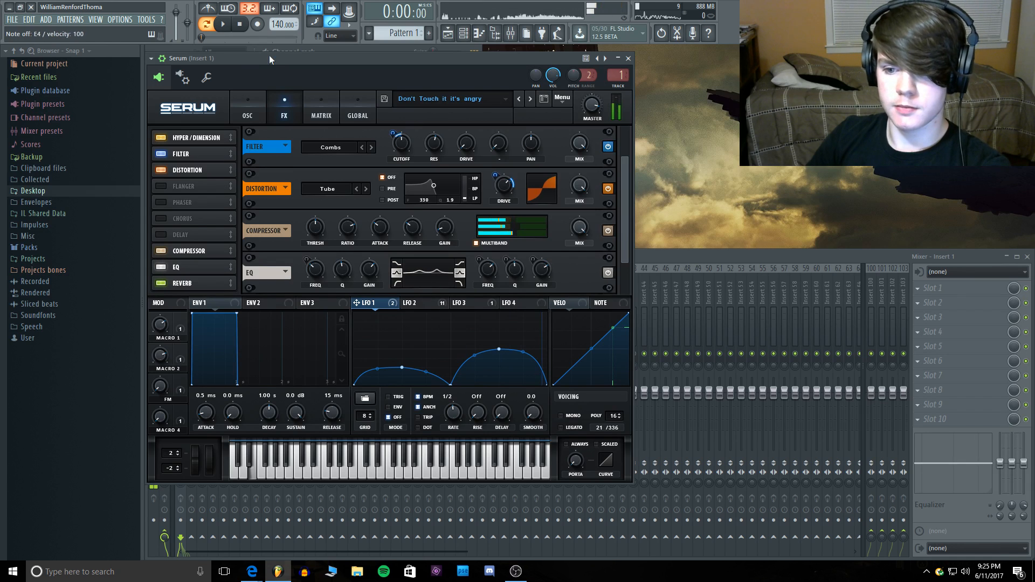
pyautogui.click(244, 103)
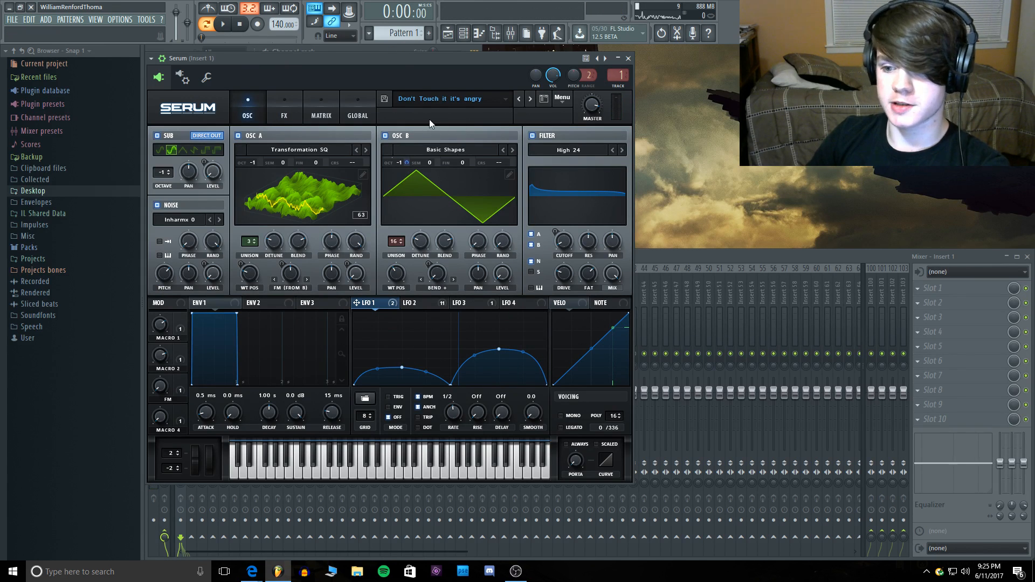
# Step: Load the preset "Pattern Bass 1" from the archive folder under Sent
pyautogui.click(431, 99)
pyautogui.moveTo(443, 200)
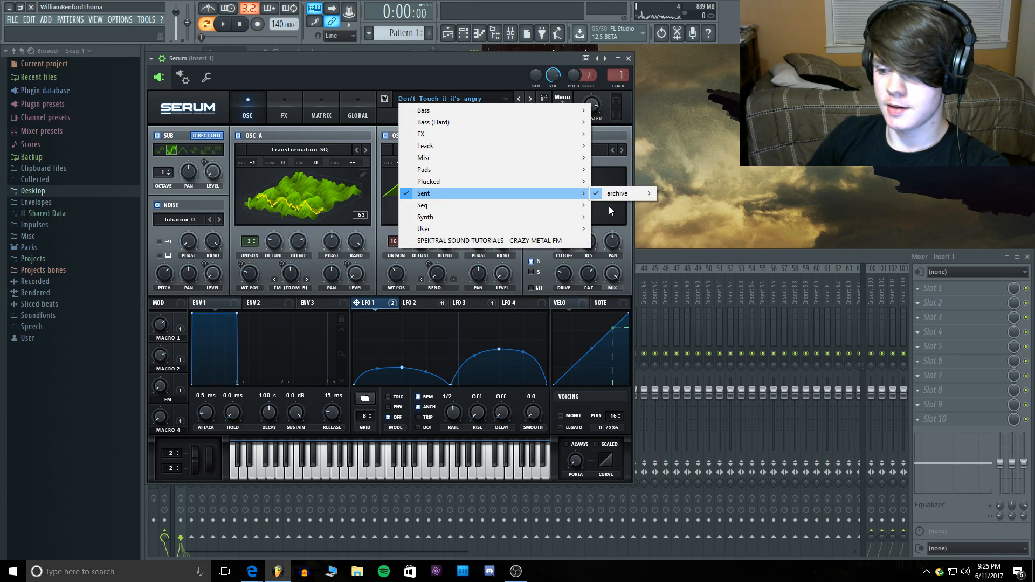
pyautogui.moveTo(613, 195)
pyautogui.click(711, 217)
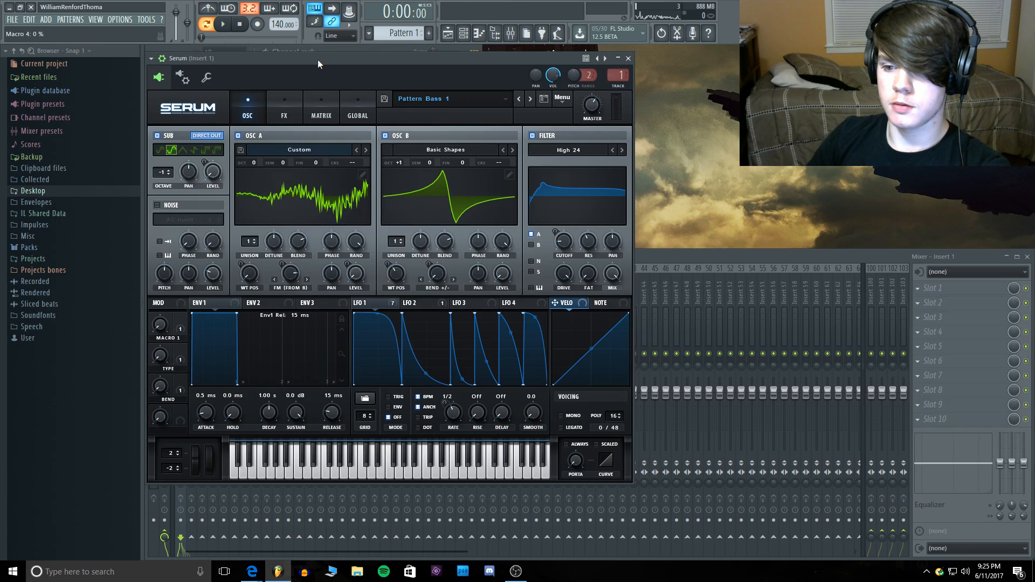
# Step: Switch LFO 1 to Trig mode and audition the "Pattern Bass 1" preset
pyautogui.press('c')
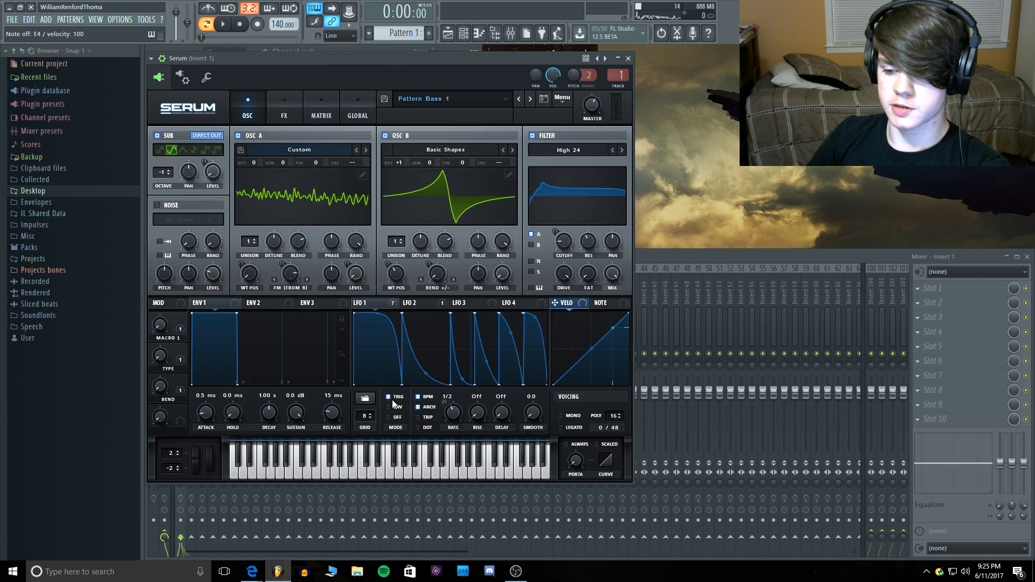
pyautogui.press('c')
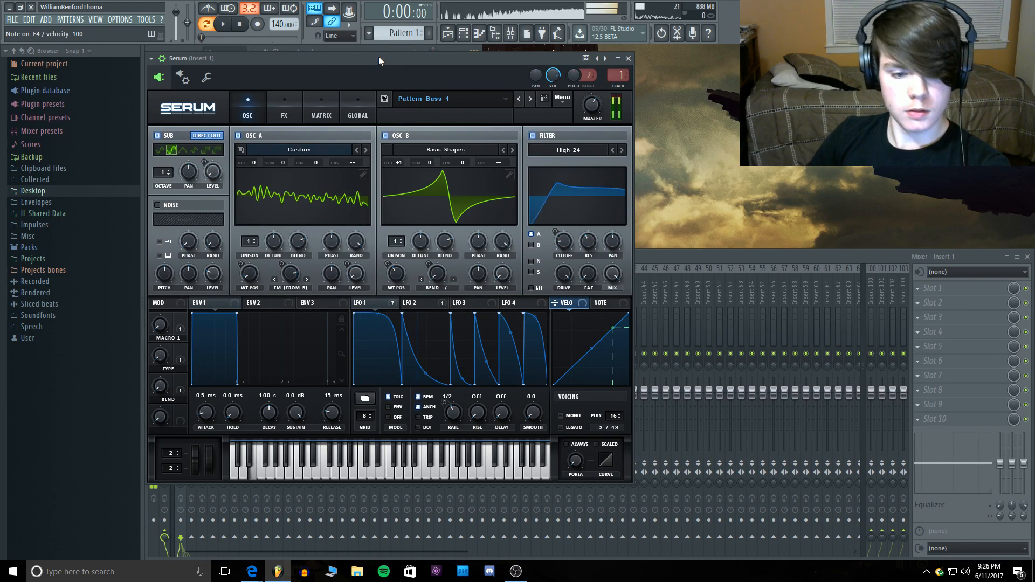
# Step: Audition the preset with several notes and inspect oscillator A's wavetable in the 3D view before returning to the flat waveform
pyautogui.press('c')
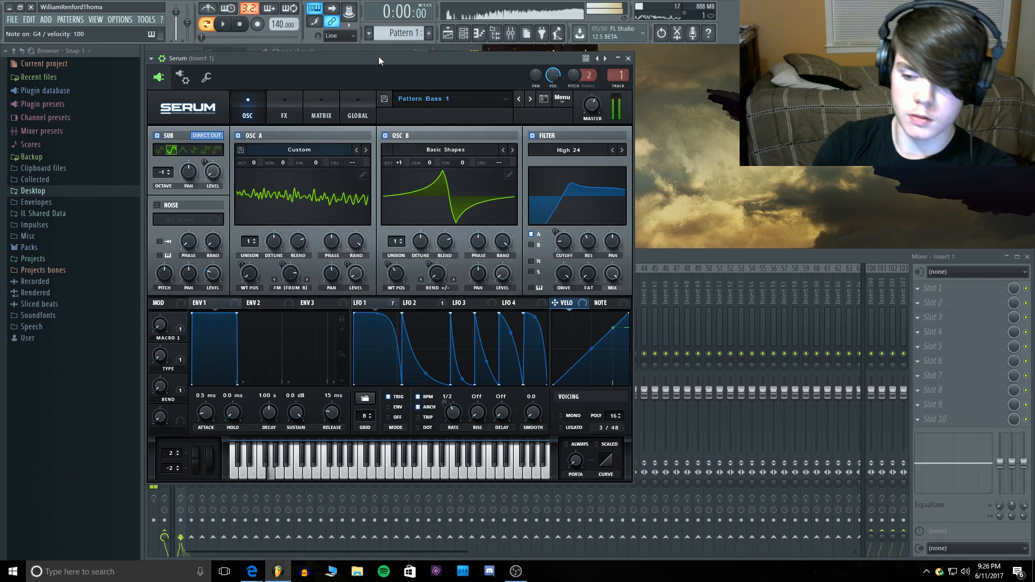
pyautogui.press('v')
pyautogui.press('c')
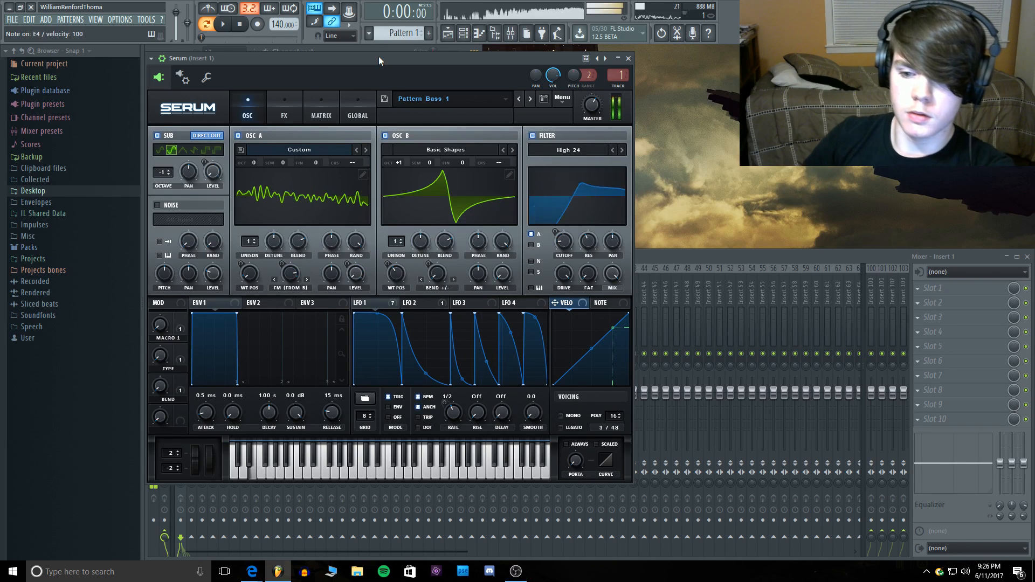
pyautogui.click(291, 187)
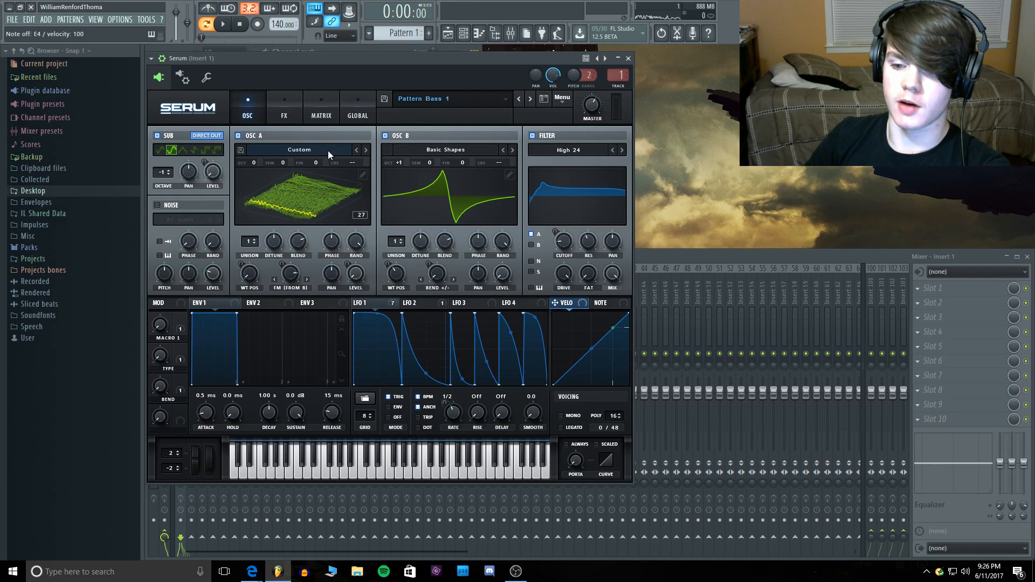
pyautogui.click(292, 185)
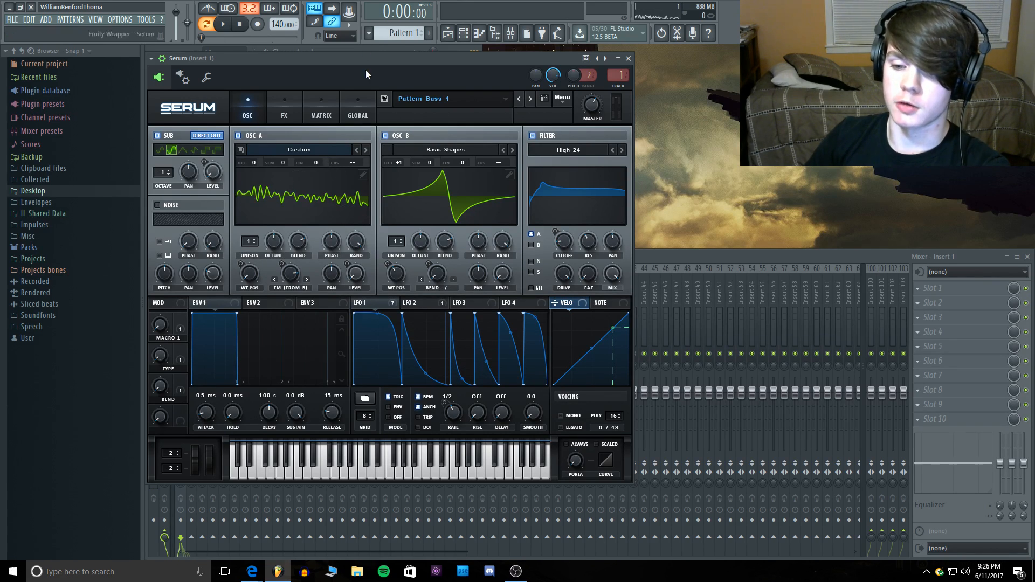
pyautogui.press('c')
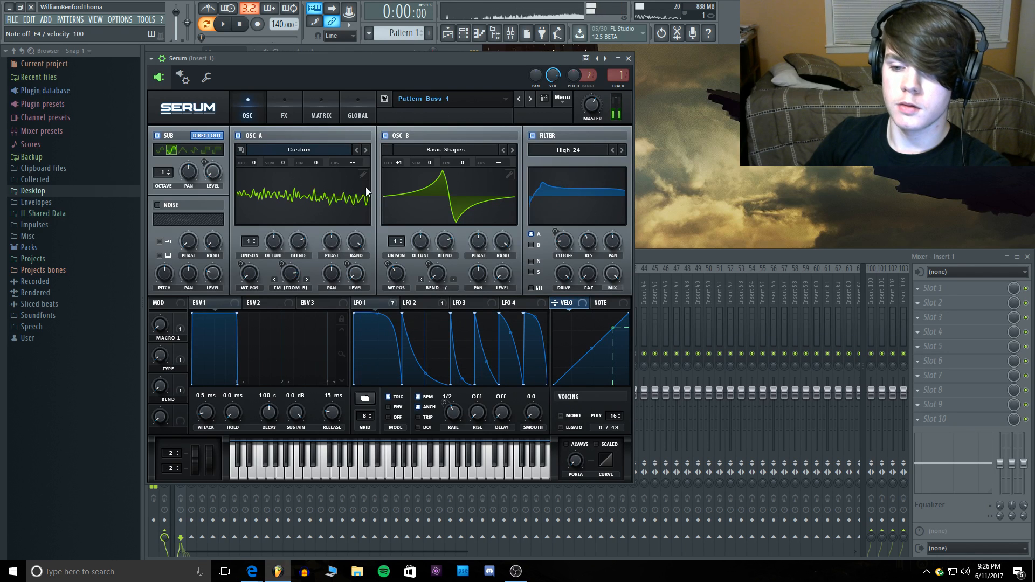
# Step: Examine oscillator A's custom wavetable in the wavetable editor, close the editor and check the waveform display
pyautogui.click(362, 175)
pyautogui.click(240, 204)
pyautogui.click(244, 218)
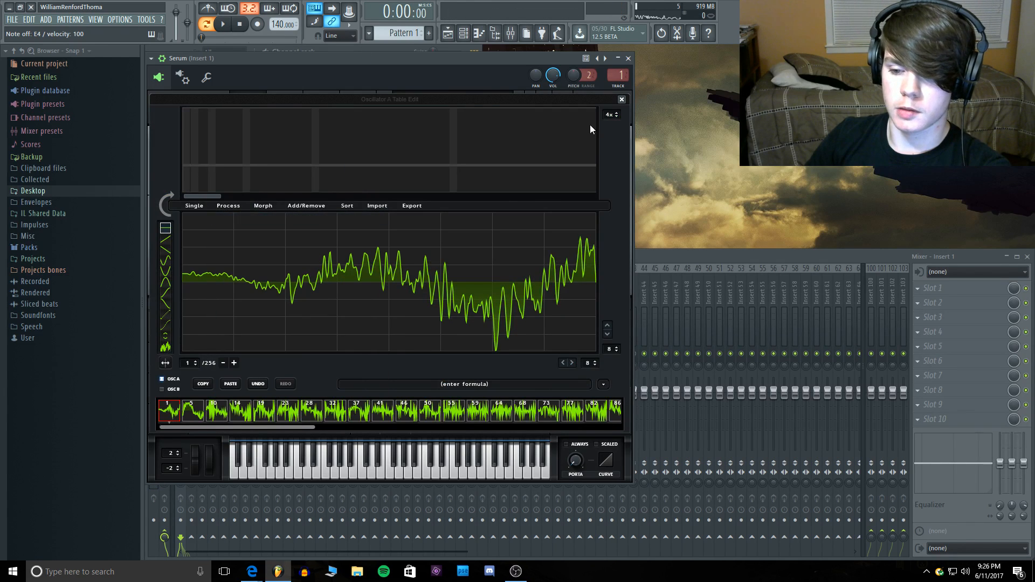
pyautogui.click(622, 101)
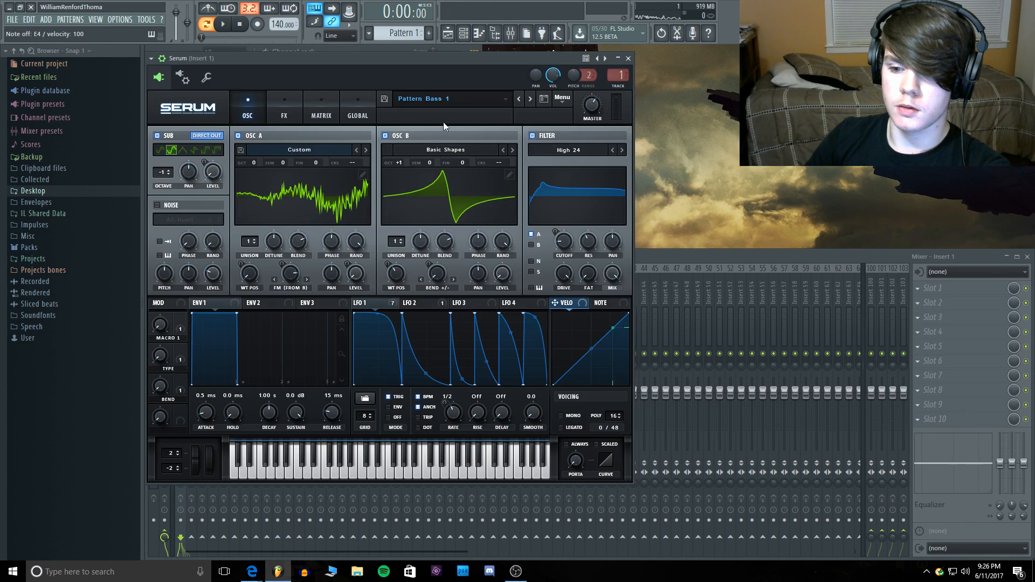
pyautogui.click(339, 204)
pyautogui.click(339, 186)
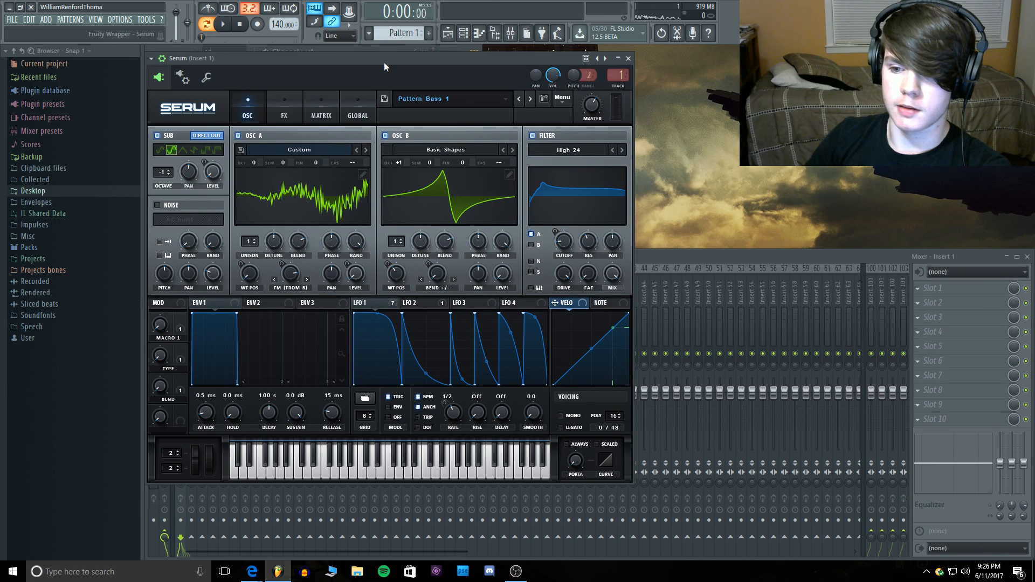
# Step: Audition the patch while switching the High 24 filter off and on again
pyautogui.press('c')
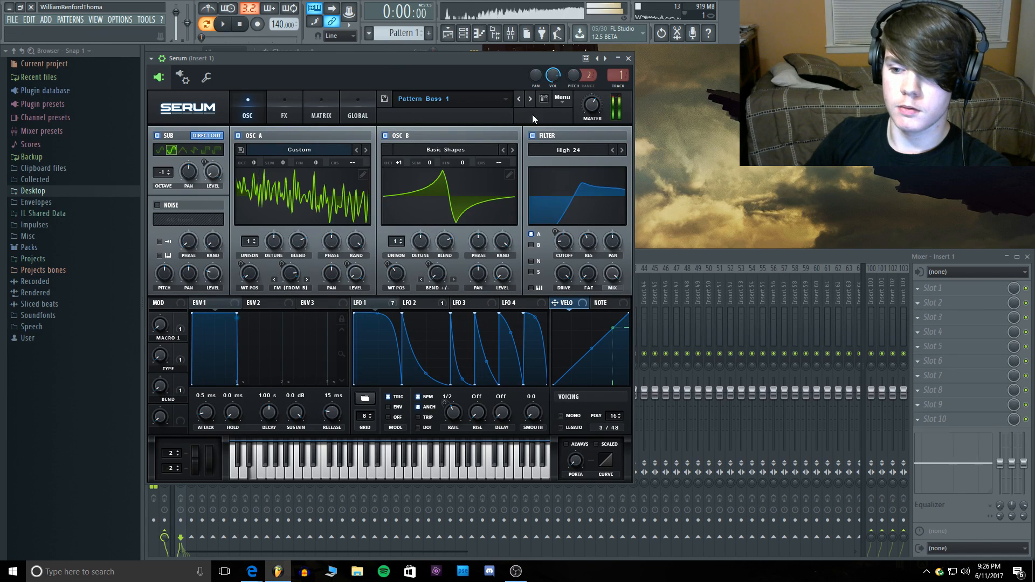
pyautogui.click(533, 135)
pyautogui.click(532, 136)
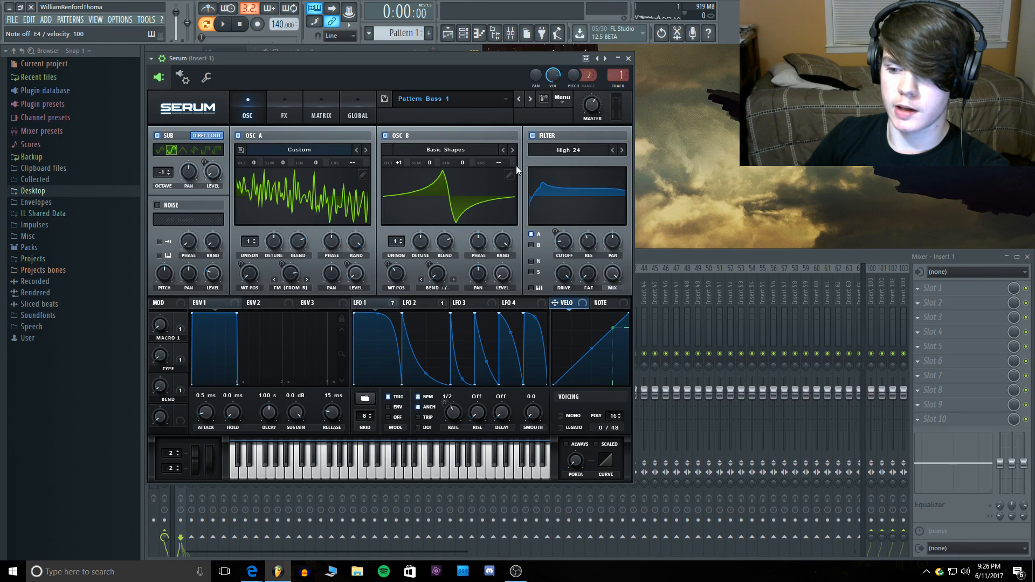
# Step: Look over the preset's effects chain, return to the oscillator page and audition the sound again
pyautogui.click(283, 114)
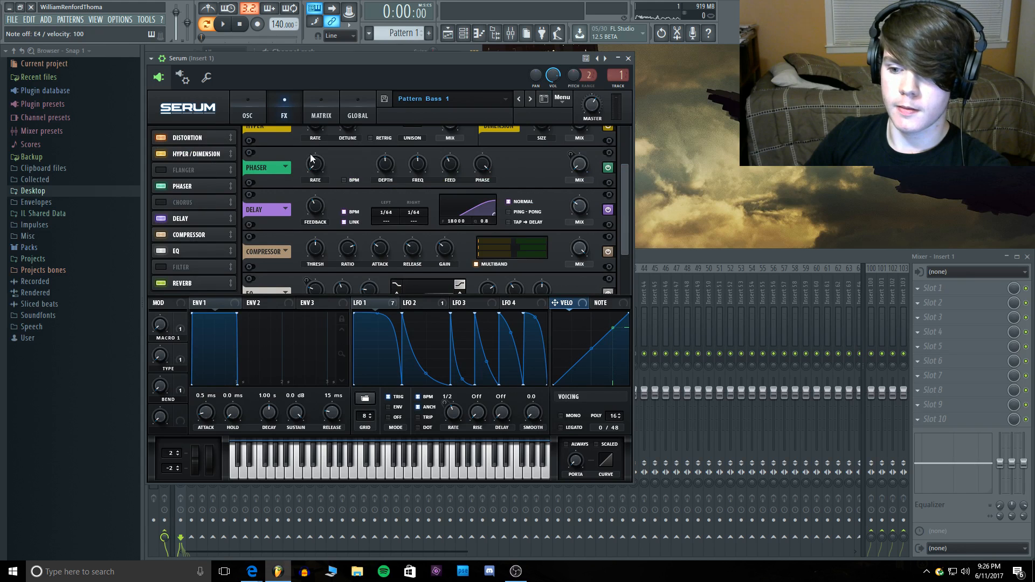
pyautogui.click(248, 110)
pyautogui.press('c')
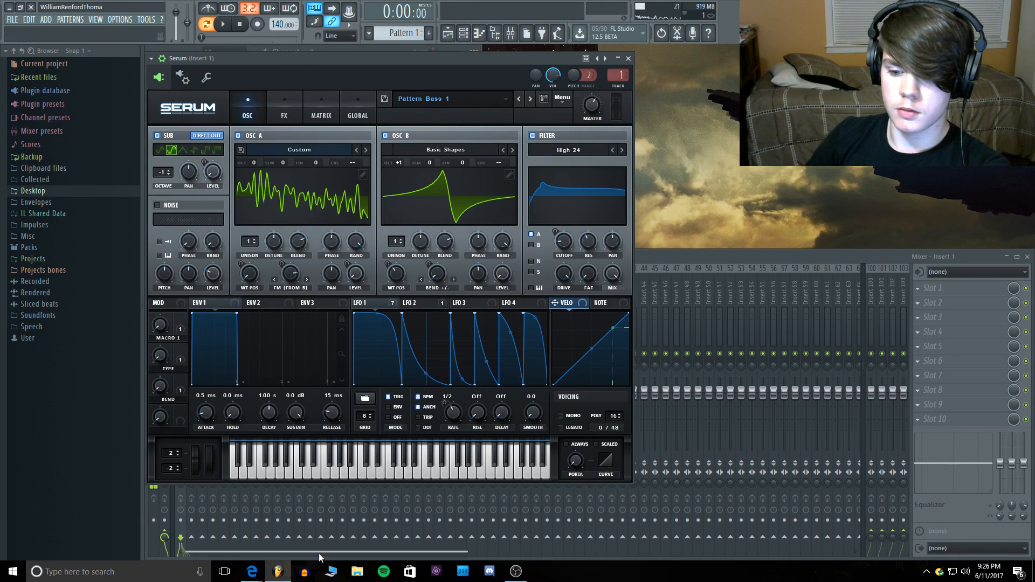
pyautogui.moveTo(236, 472); pyautogui.dragTo(228, 468)
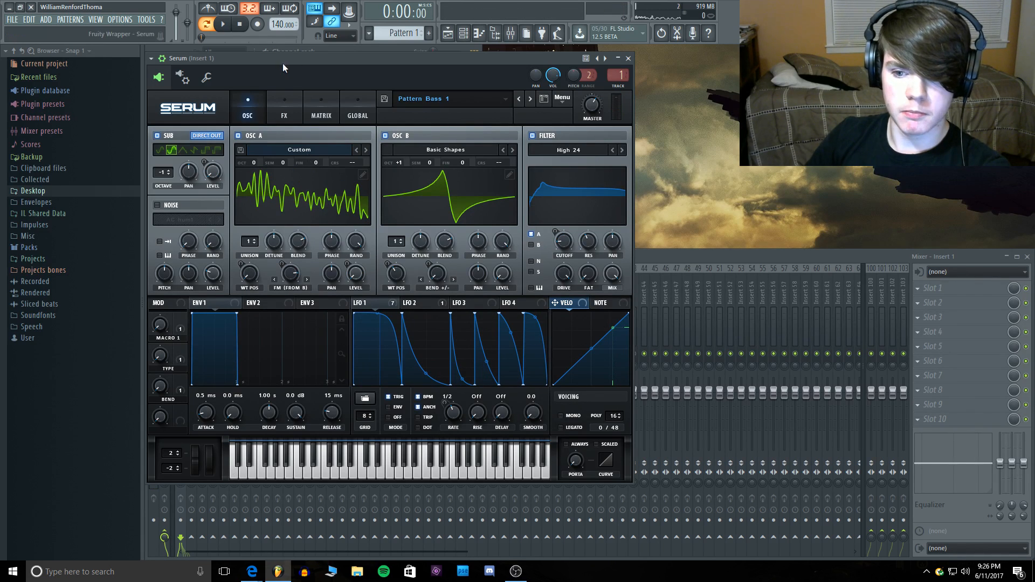
pyautogui.press('c')
# Step: Set the Type macro to 100% and audition its effect on the bass with repeated notes
pyautogui.moveTo(164, 326); pyautogui.dragTo(170, 348)
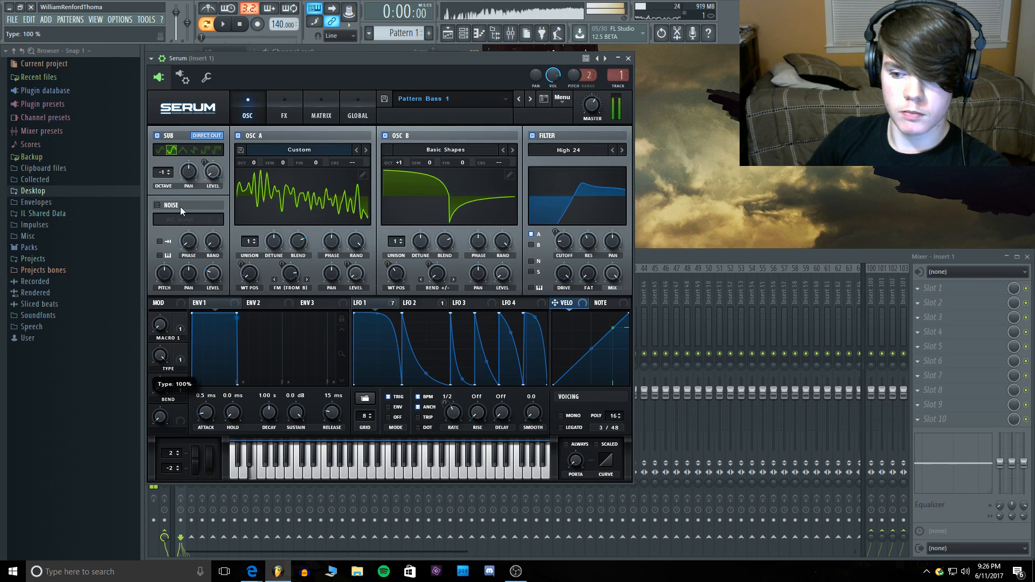
pyautogui.press('c')
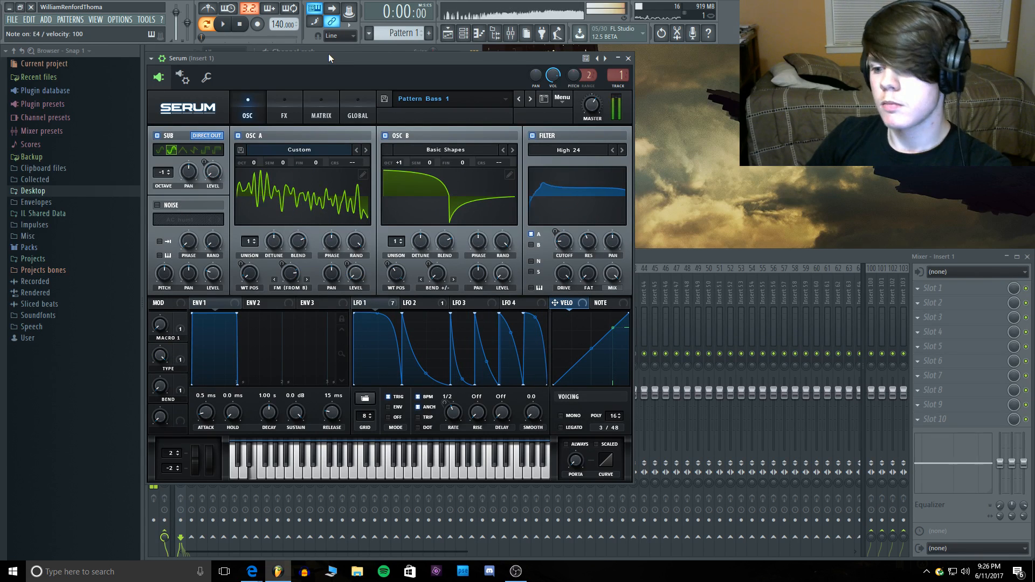
pyautogui.press('c')
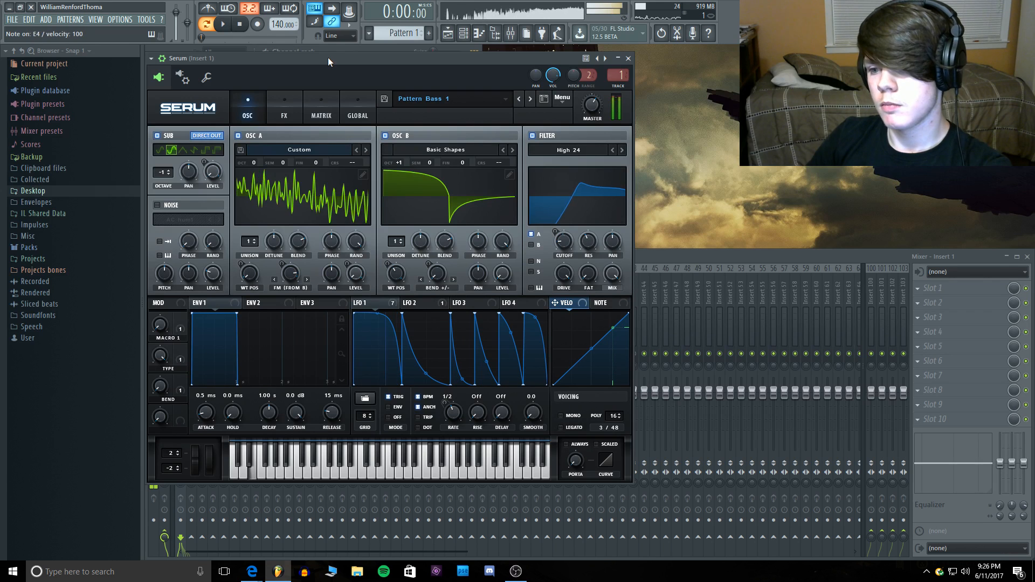
pyautogui.press('c')
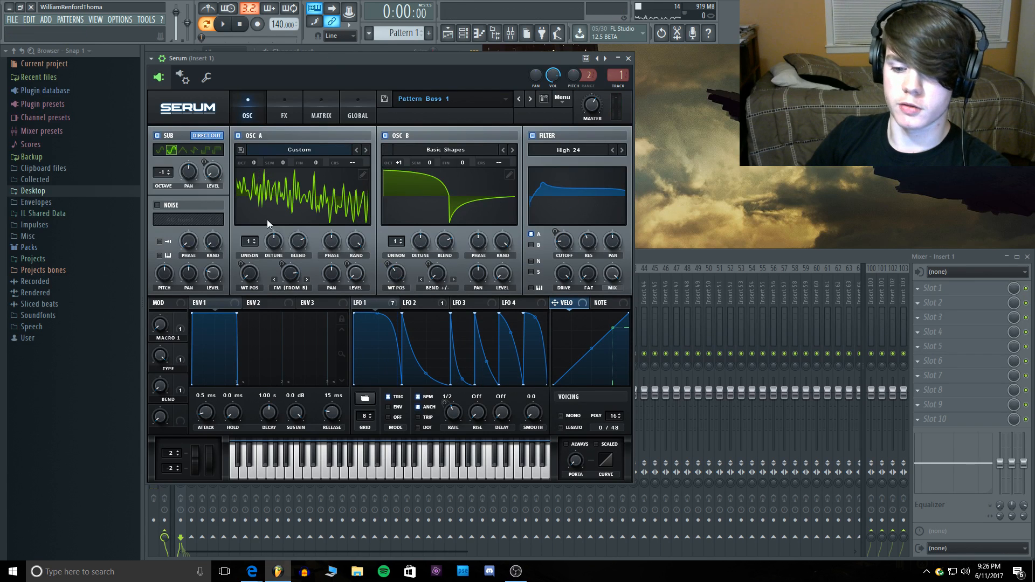
# Step: Bring the Bend macro to 0% and turn down the Type macro while auditioning the patch
pyautogui.moveTo(160, 386); pyautogui.dragTo(127, 508)
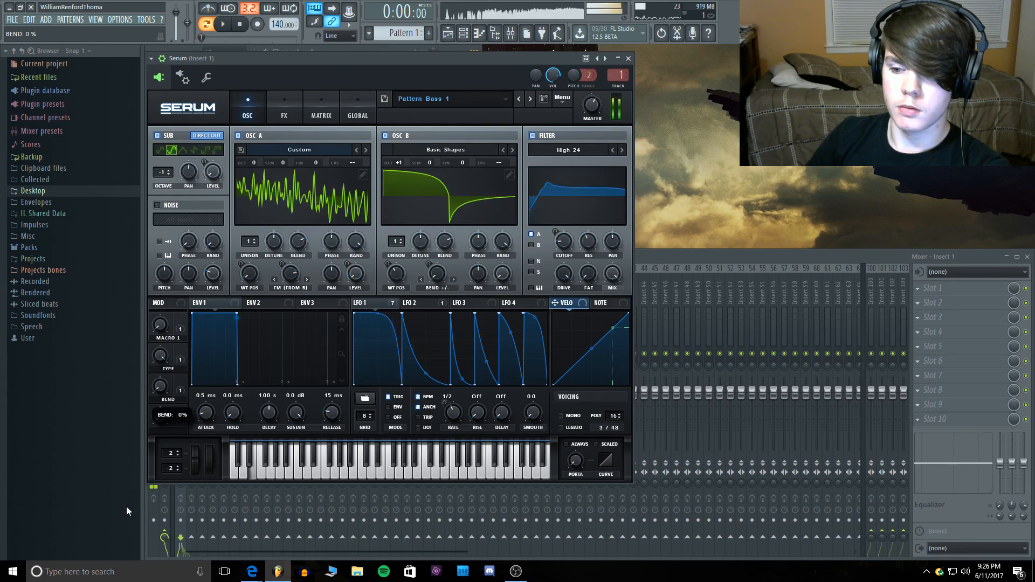
pyautogui.moveTo(159, 353); pyautogui.dragTo(155, 430)
pyautogui.moveTo(160, 384); pyautogui.dragTo(155, 517)
# Step: Audition the effects chain while bypassing and re-enabling the Distortion, Hyper/Dimension and Phaser one at a time
pyautogui.click(285, 114)
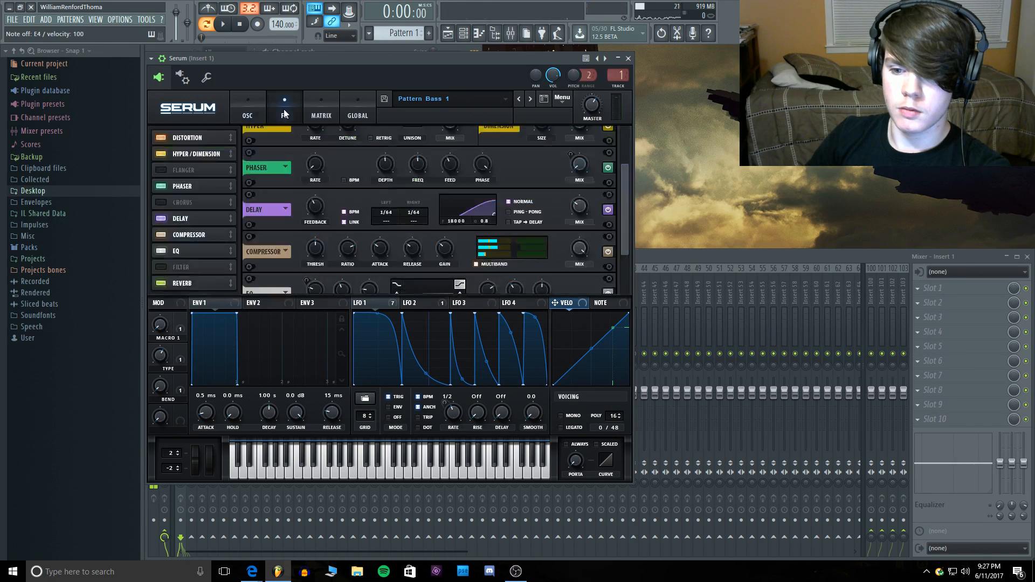
pyautogui.click(160, 137)
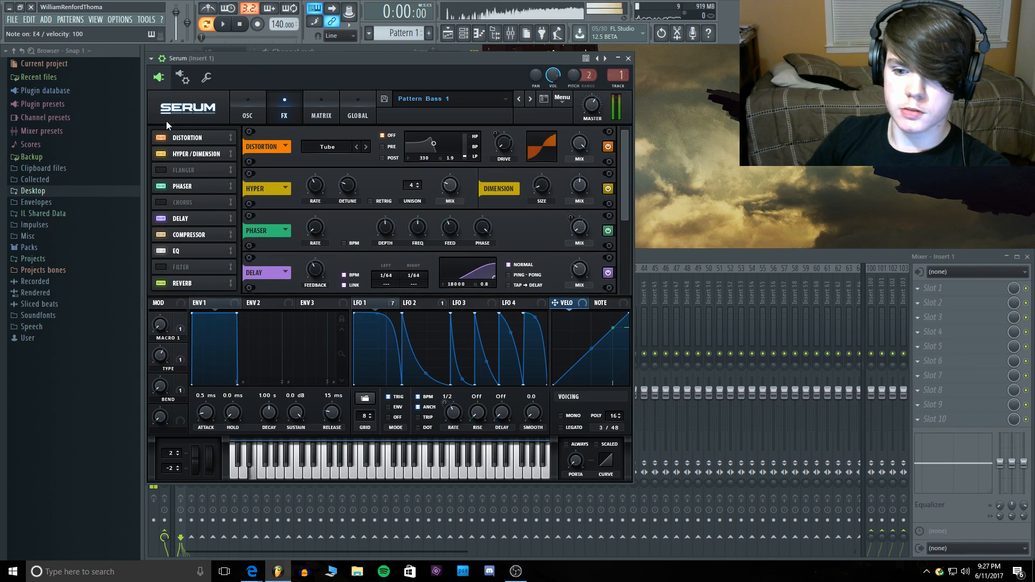
pyautogui.click(160, 138)
pyautogui.click(162, 154)
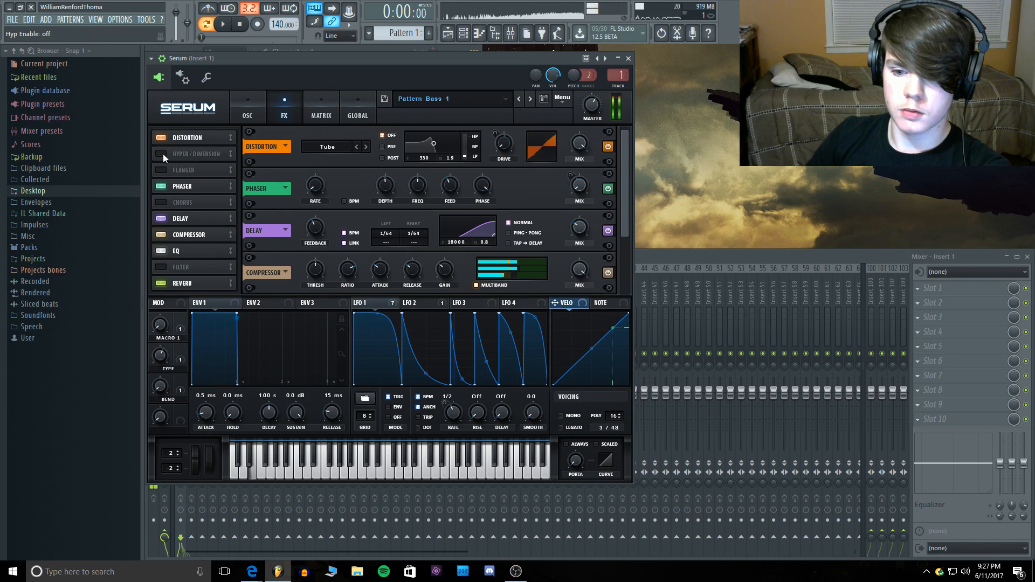
pyautogui.click(162, 154)
pyautogui.click(161, 186)
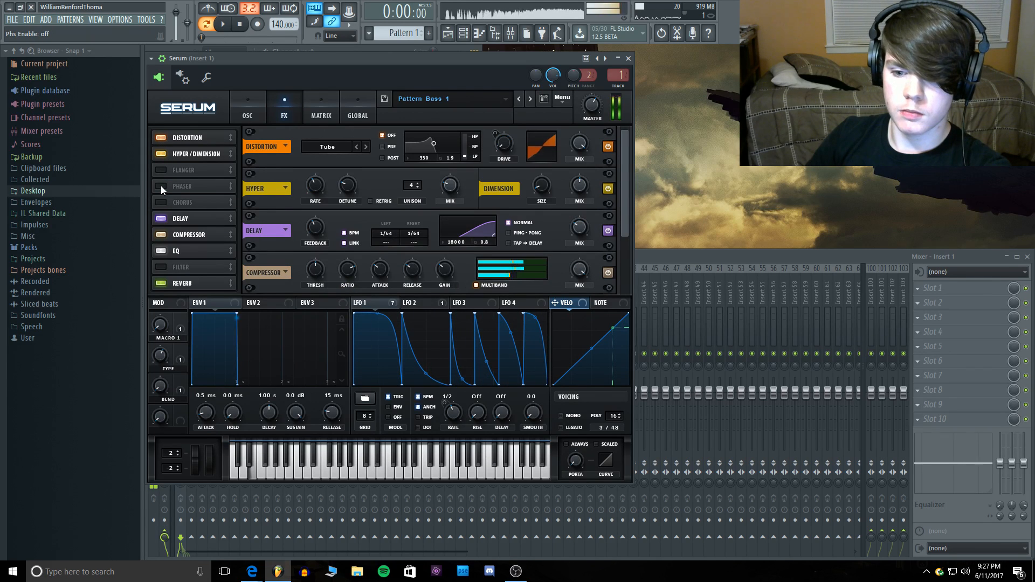
pyautogui.click(161, 185)
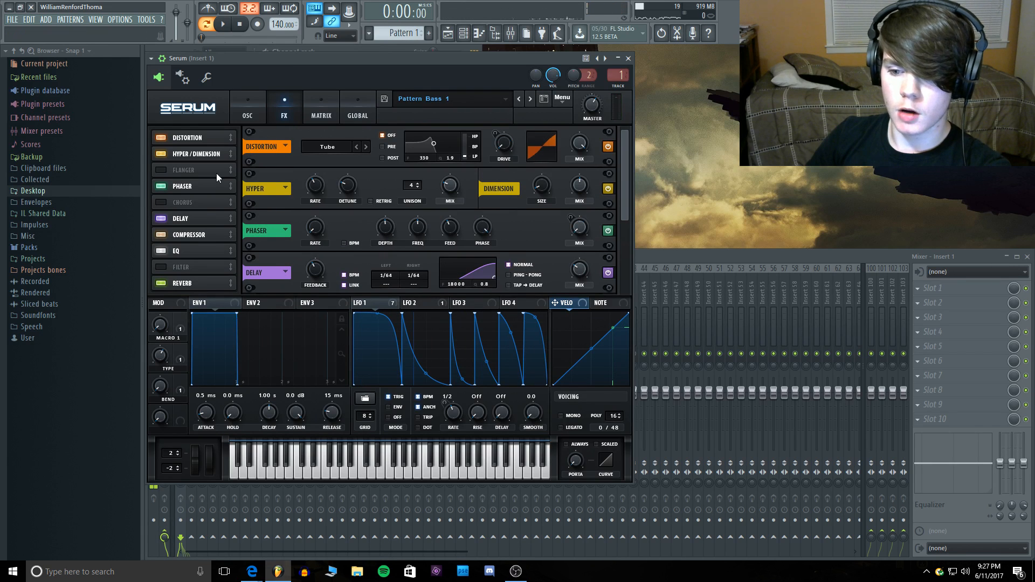
# Step: Compare the sound with the Delay, Compressor, EQ and Reverb each switched off and on again
pyautogui.click(161, 218)
pyautogui.click(160, 219)
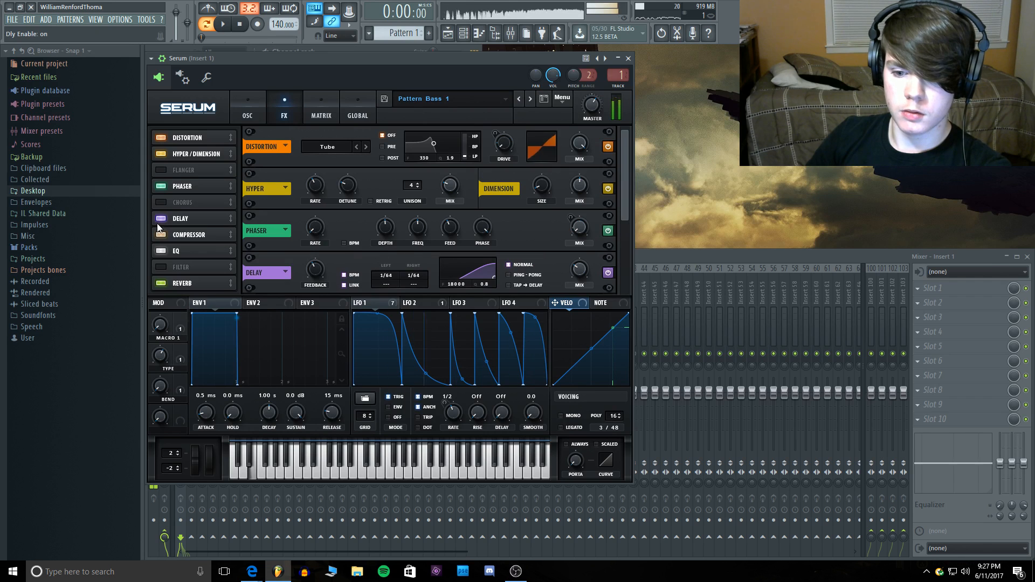
pyautogui.click(161, 235)
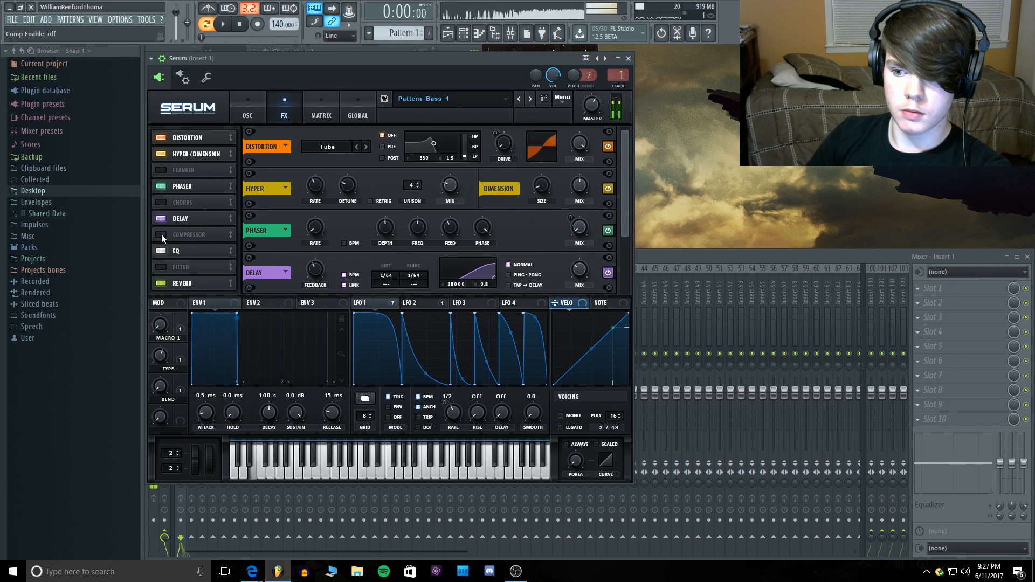
pyautogui.click(160, 234)
pyautogui.click(199, 250)
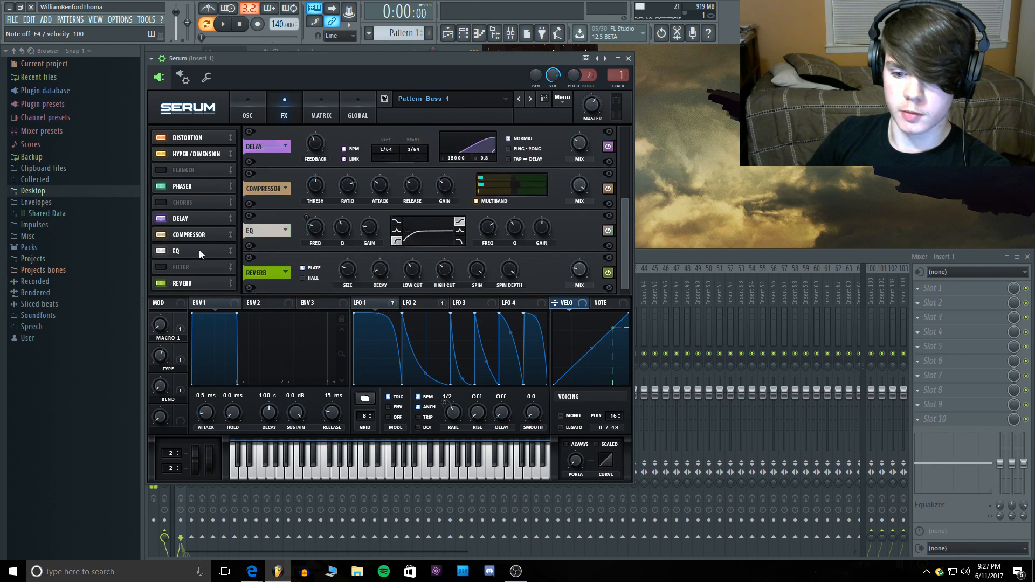
pyautogui.click(163, 251)
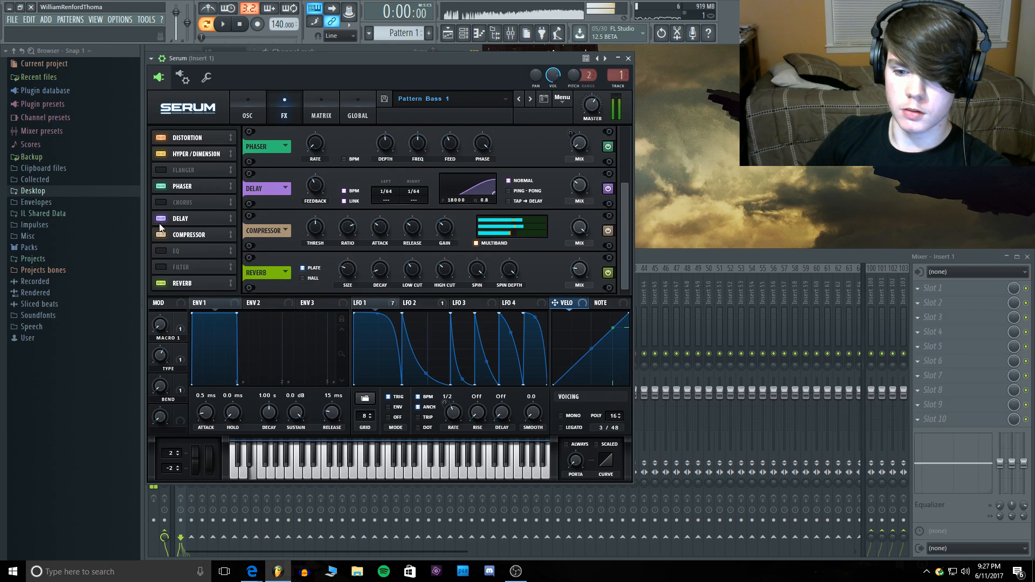
pyautogui.click(159, 252)
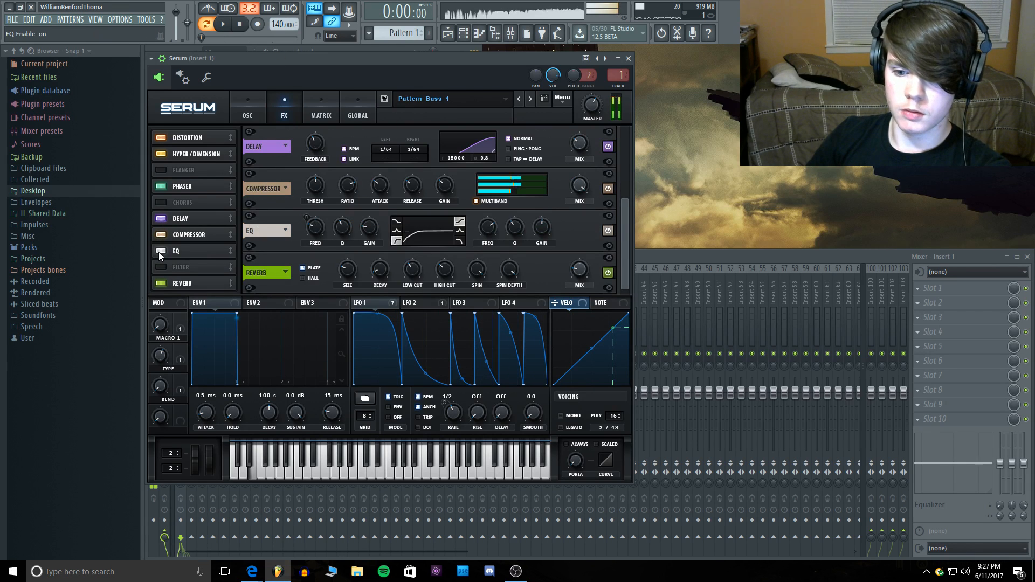
pyautogui.click(163, 283)
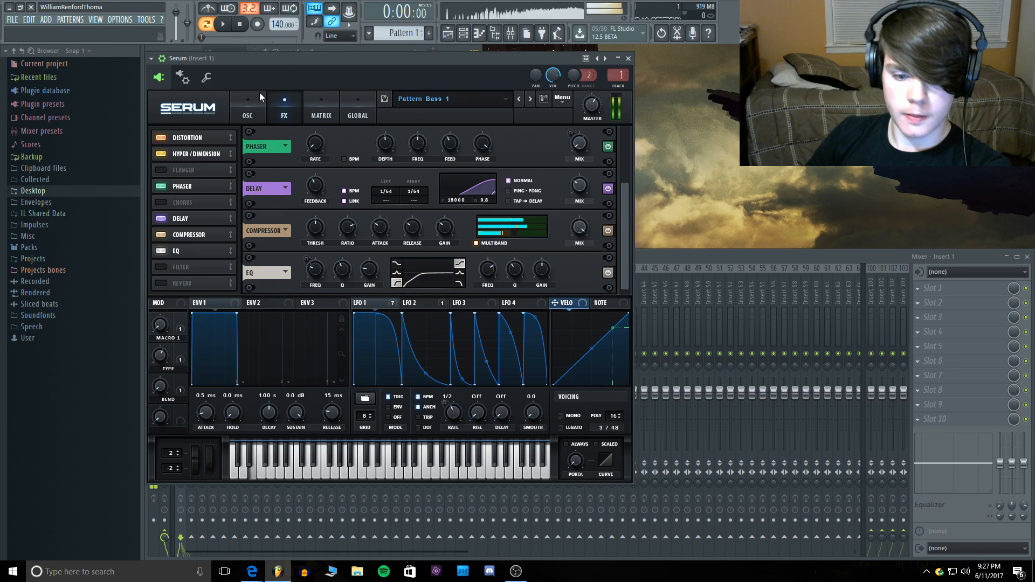
pyautogui.click(167, 280)
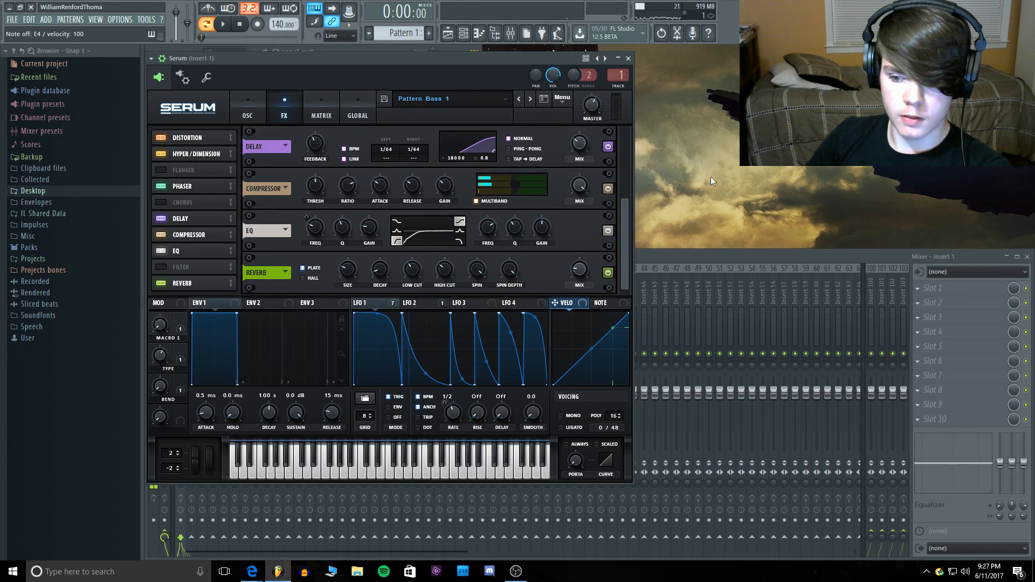
# Step: Audition the patch from the oscillator page with oscillator A's wavetable in 3D, and check the archive presets under Sent
pyautogui.click(239, 103)
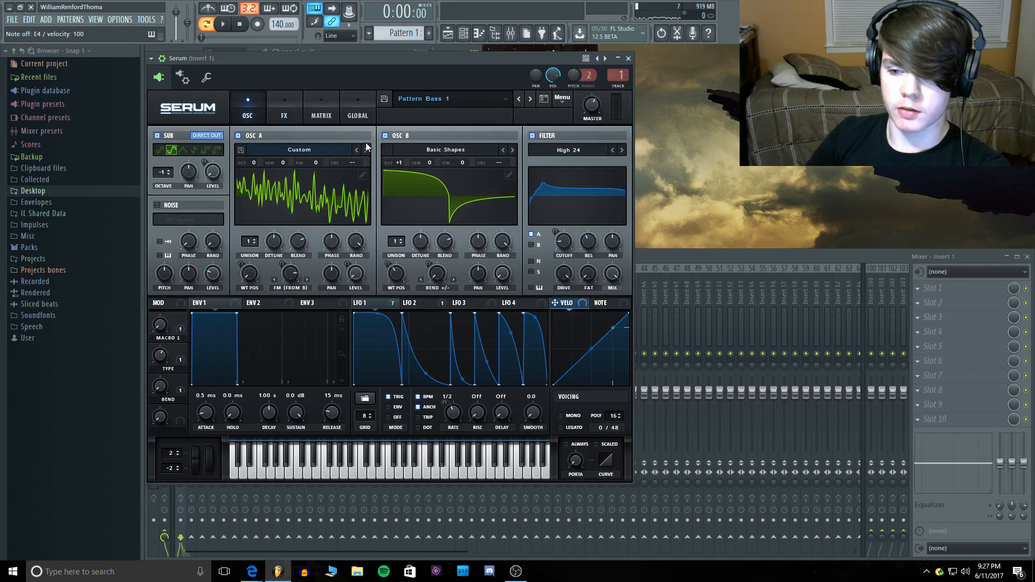
pyautogui.click(294, 190)
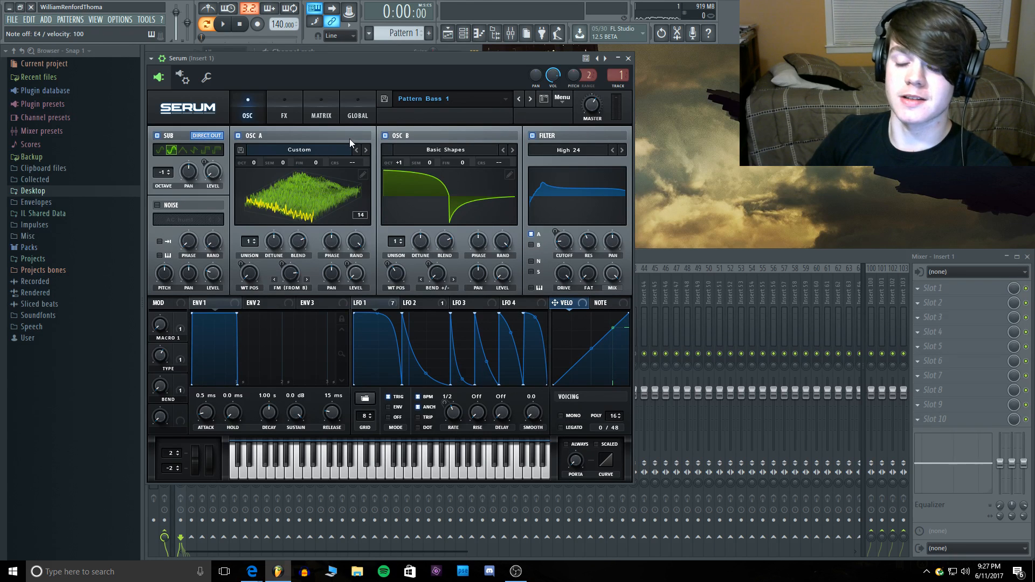
pyautogui.press('c')
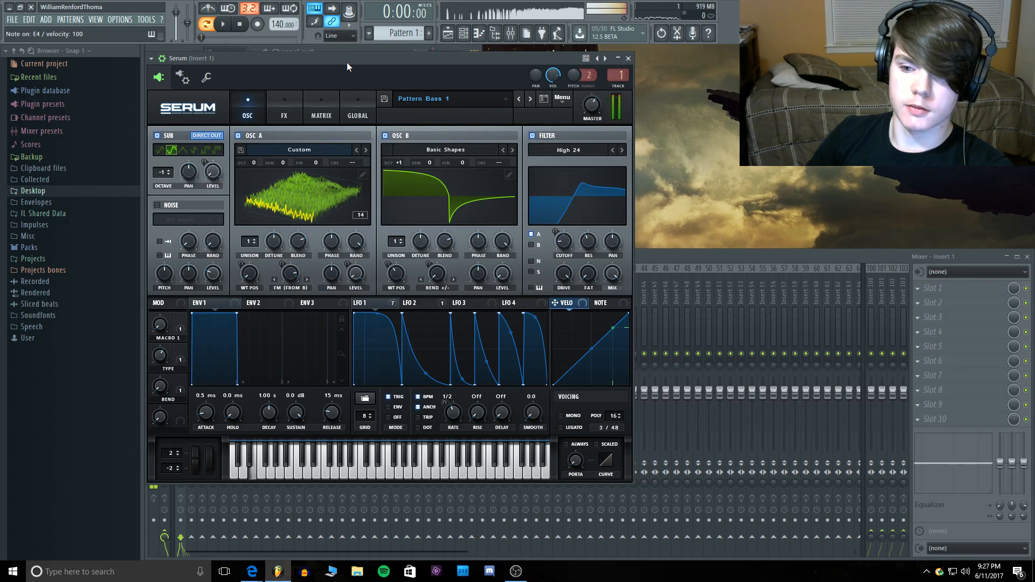
pyautogui.click(425, 99)
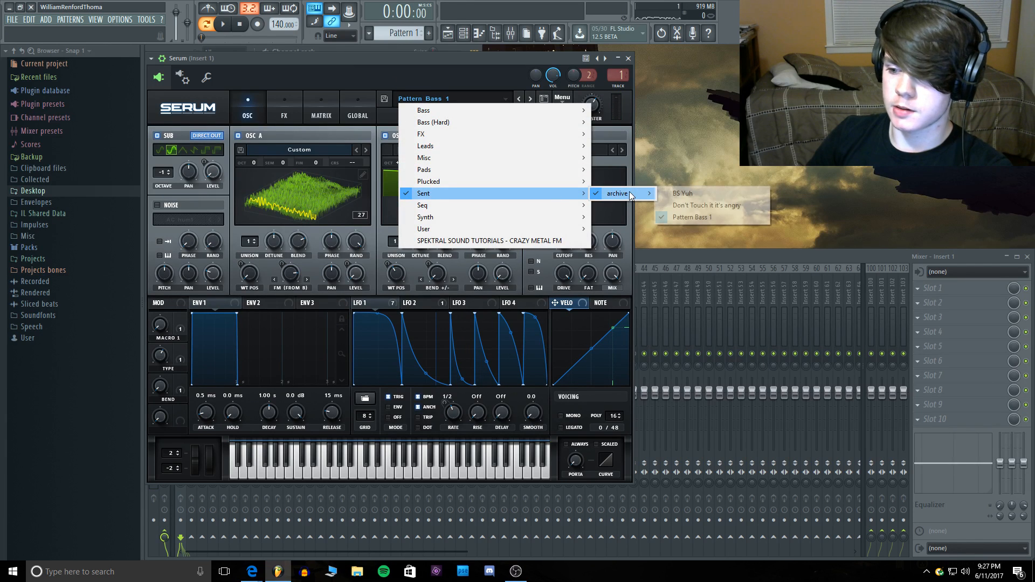
pyautogui.click(349, 60)
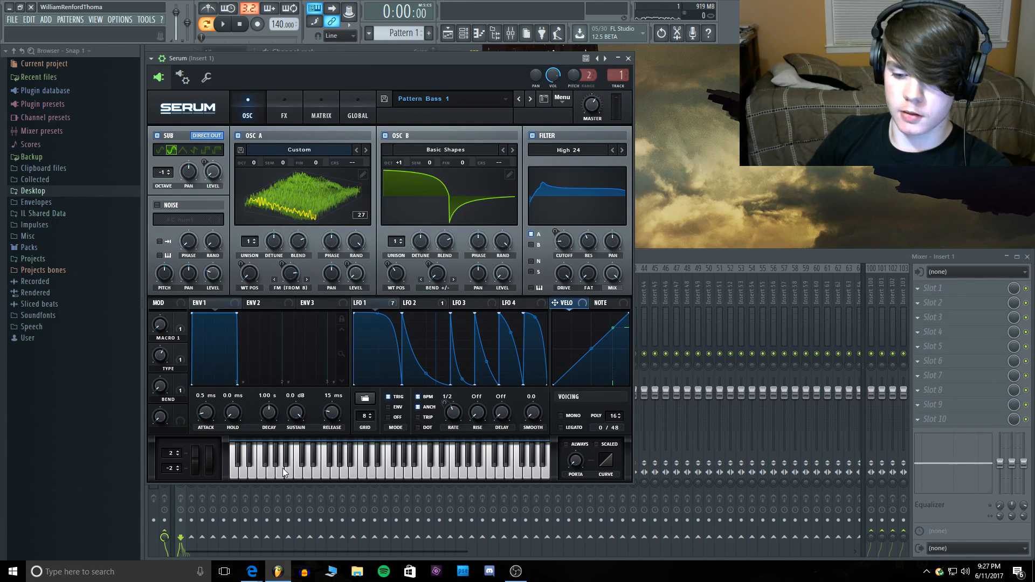
# Step: Switch to the Yahoo Mail inbox, open the next unread email titled Presets, and check its three BS preset attachments
pyautogui.click(10, 7)
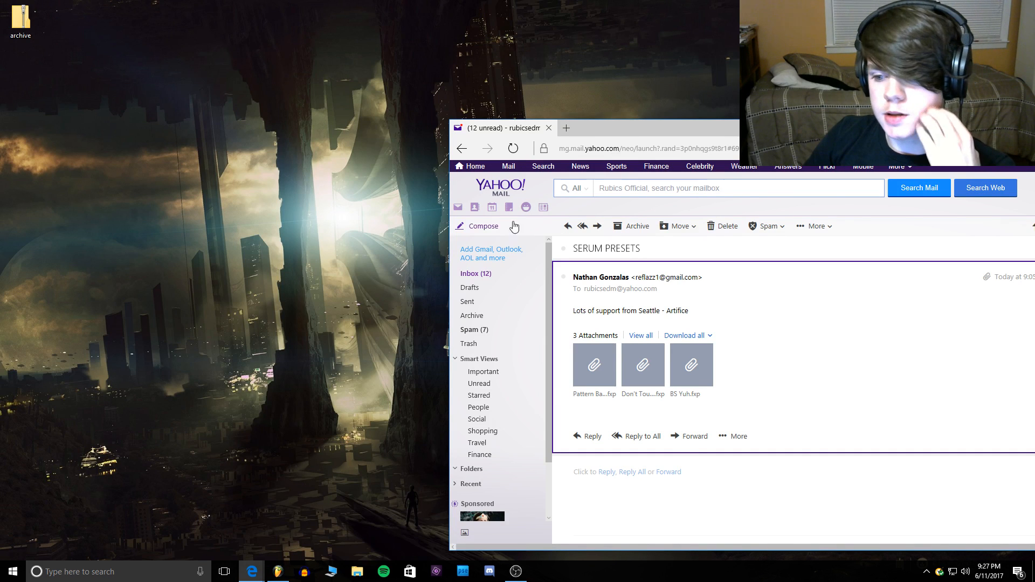
pyautogui.click(487, 274)
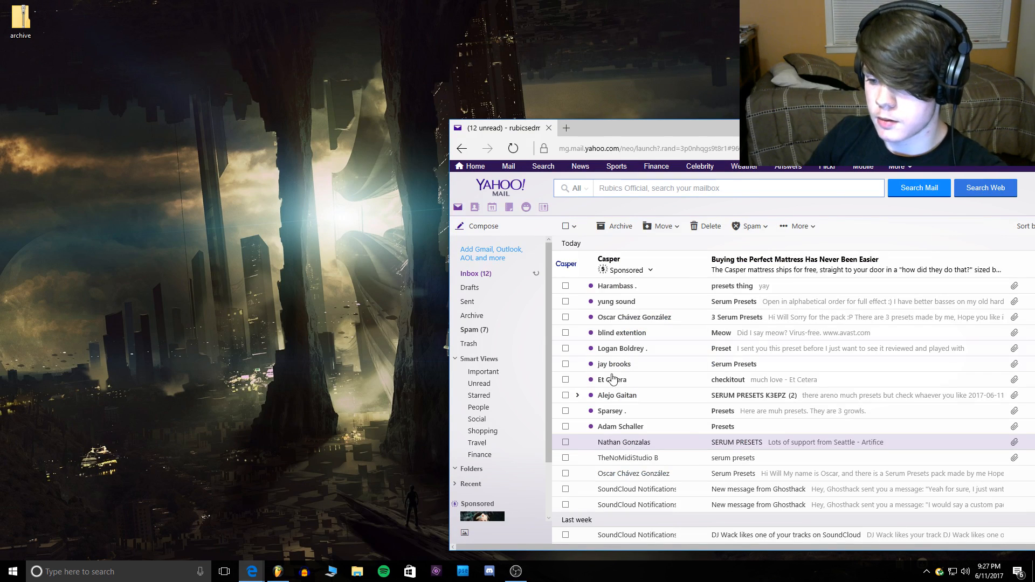
pyautogui.click(740, 428)
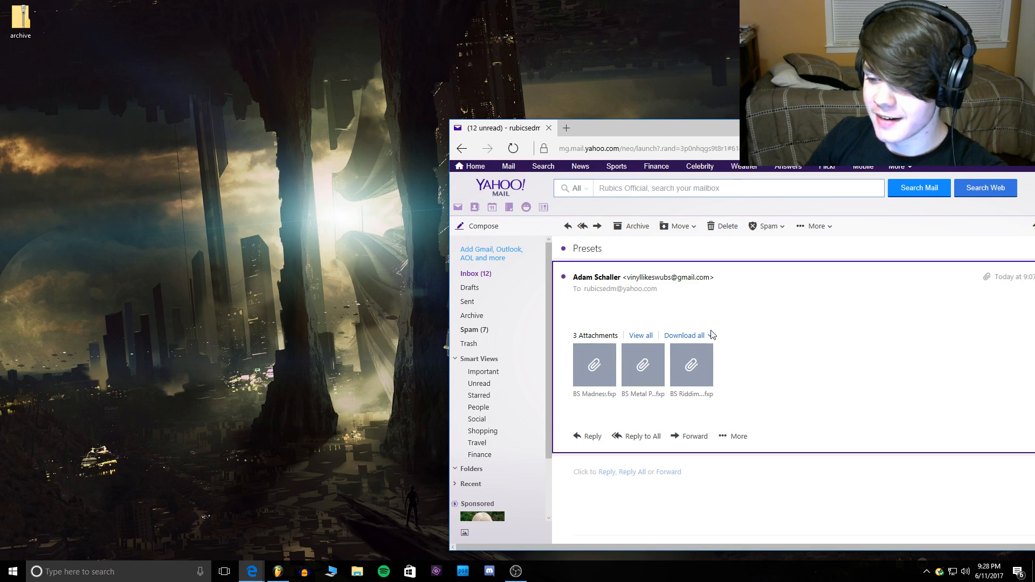
pyautogui.moveTo(603, 399)
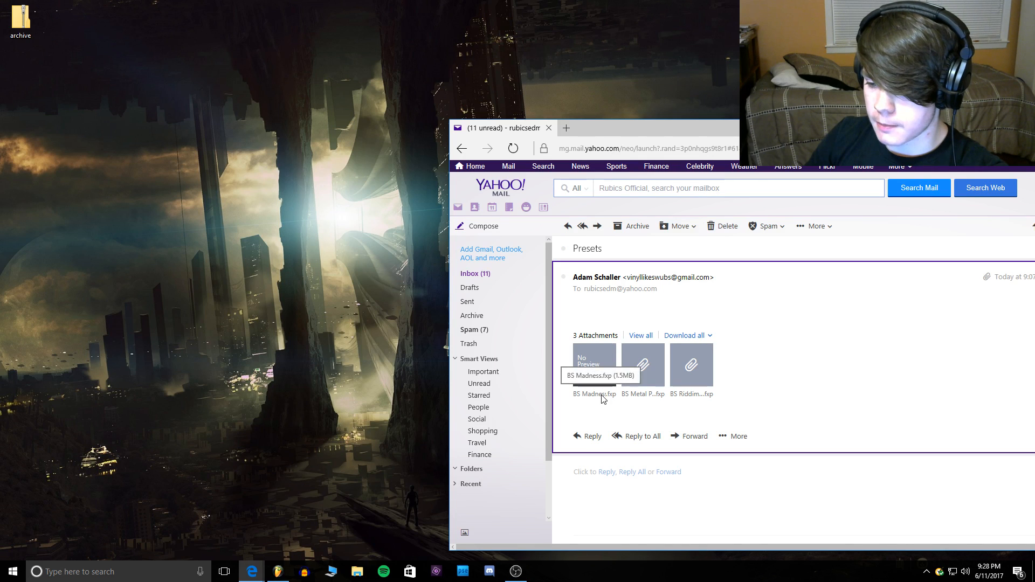
pyautogui.moveTo(640, 398)
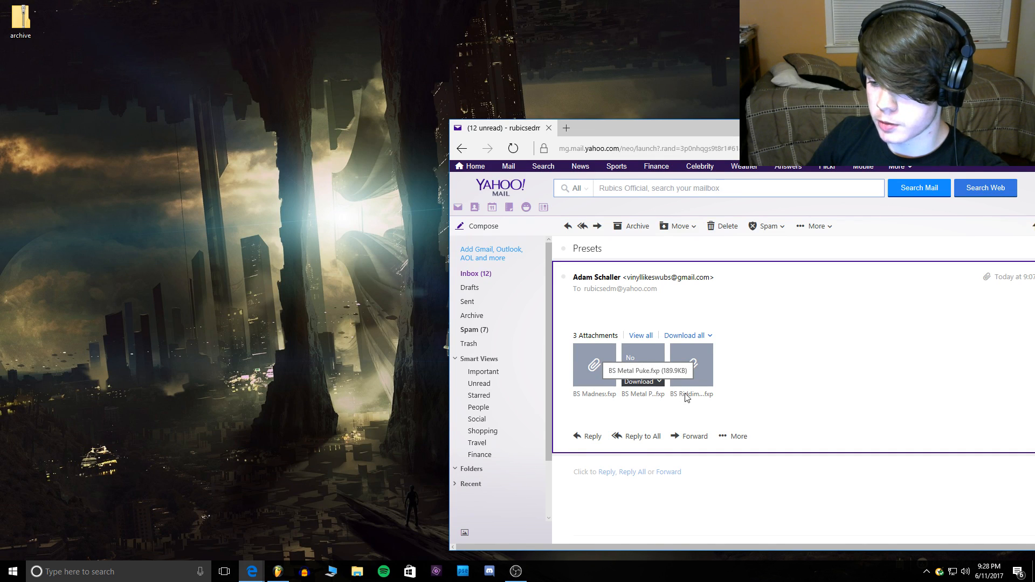
pyautogui.moveTo(695, 398)
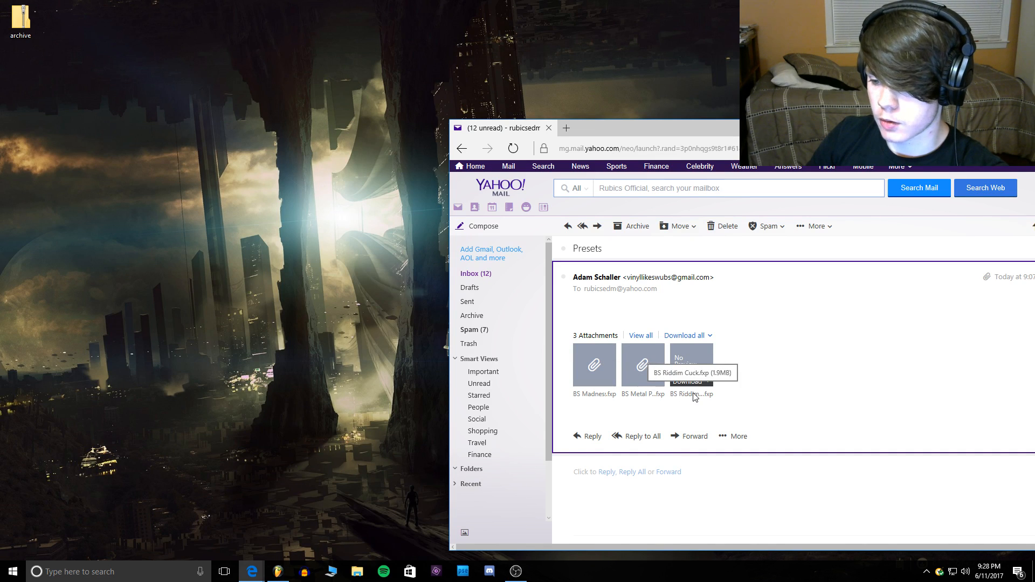
# Step: Download all of the email's attachments as a zip and move it from the Downloads folder to the desktop
pyautogui.click(698, 337)
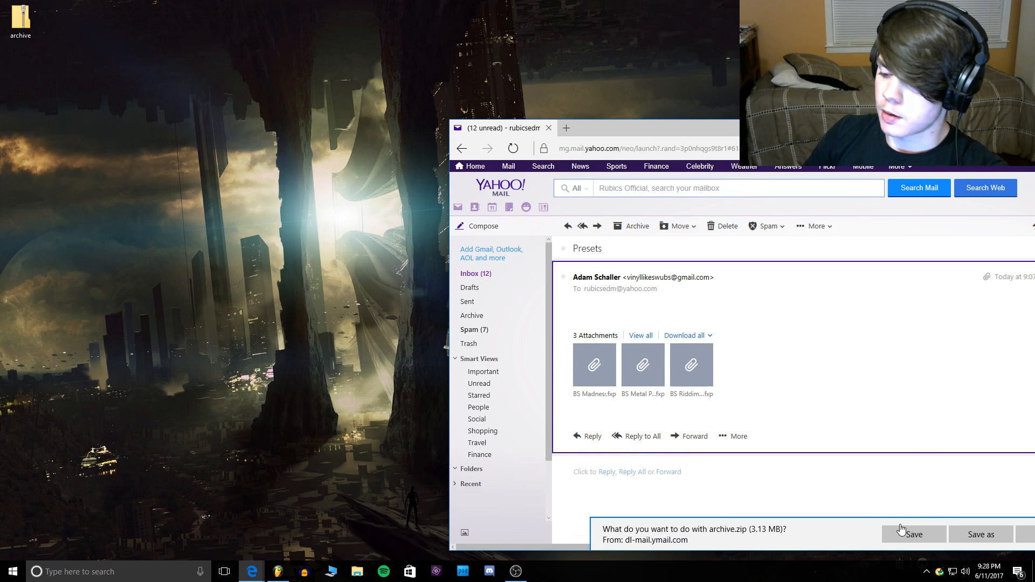
pyautogui.click(901, 531)
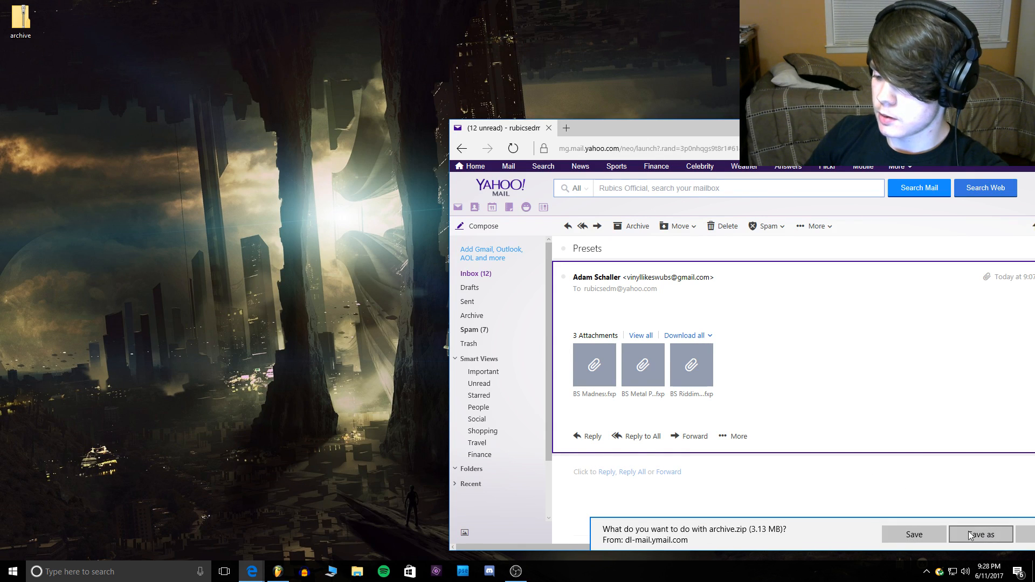
pyautogui.click(915, 538)
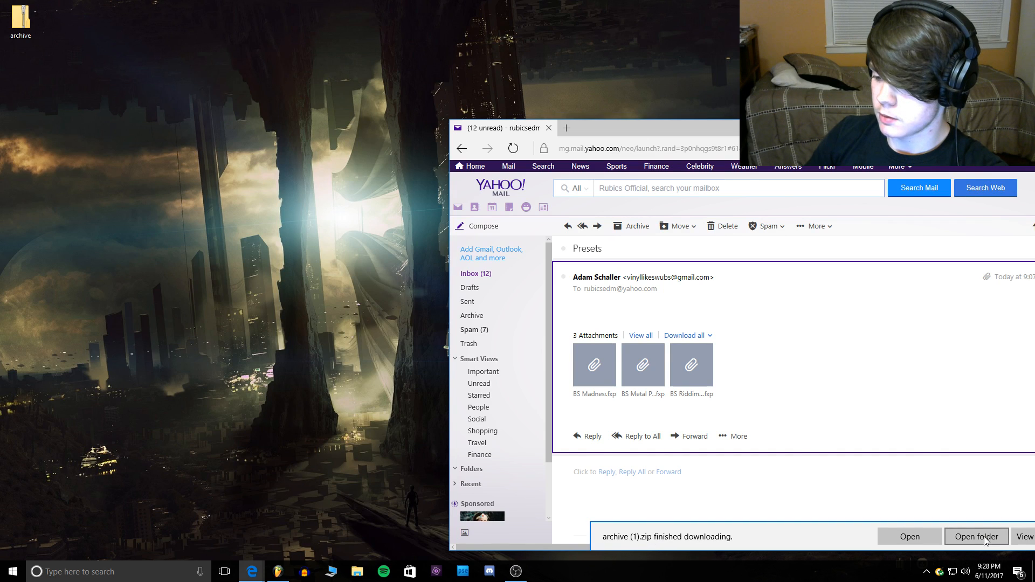
pyautogui.click(977, 537)
pyautogui.moveTo(361, 147); pyautogui.dragTo(273, 112)
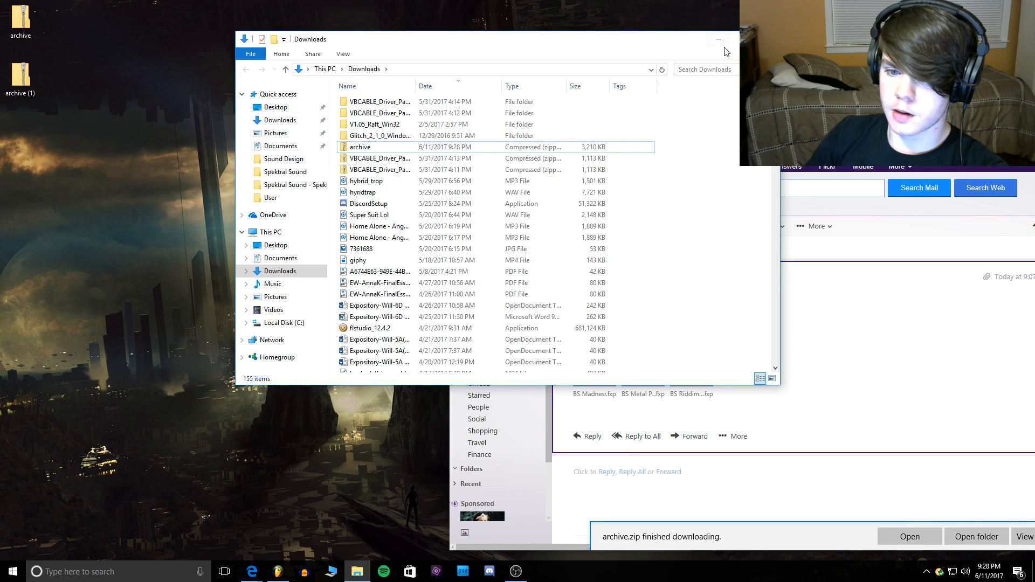
pyautogui.click(768, 39)
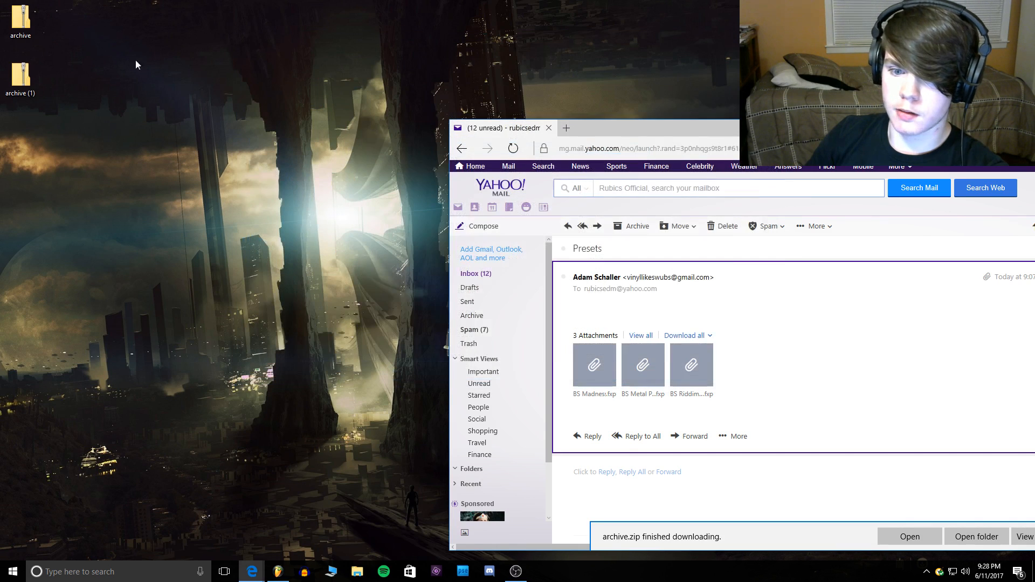
# Step: Extract the archive (1) zip on the desktop into its own folder and close the extracted files window
pyautogui.rightClick(28, 82)
pyautogui.click(73, 106)
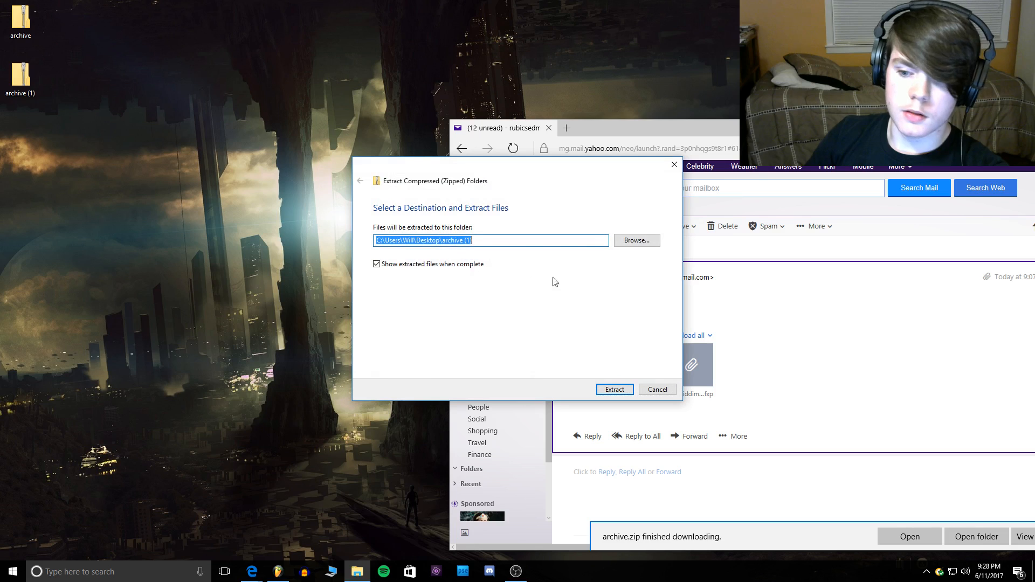
pyautogui.click(613, 386)
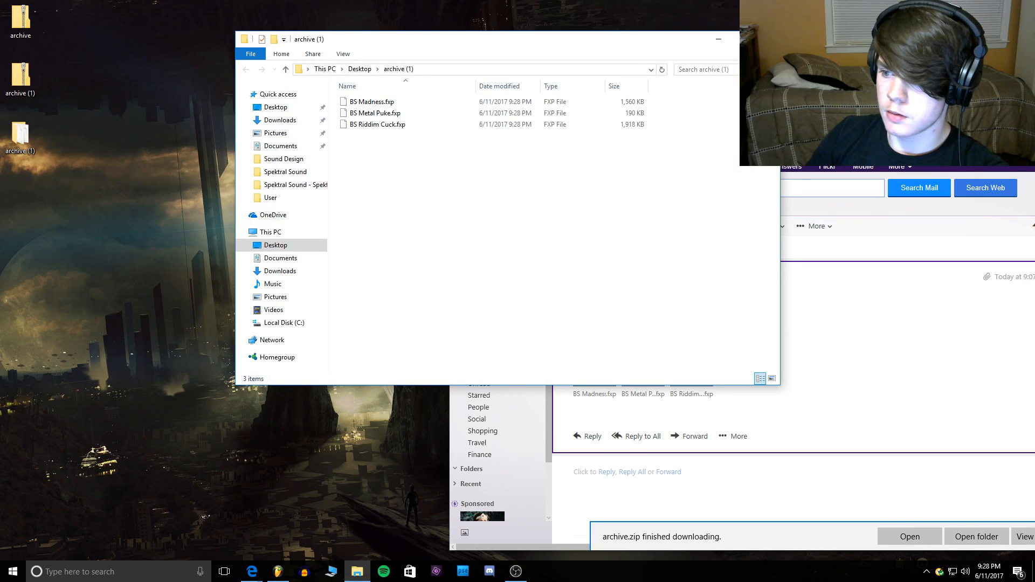
pyautogui.hotkey('alt', 'F4')
# Step: Find the Serum Presets folder and move the extracted archive (1) folder from the desktop into Presets > Sent
pyautogui.click(101, 577)
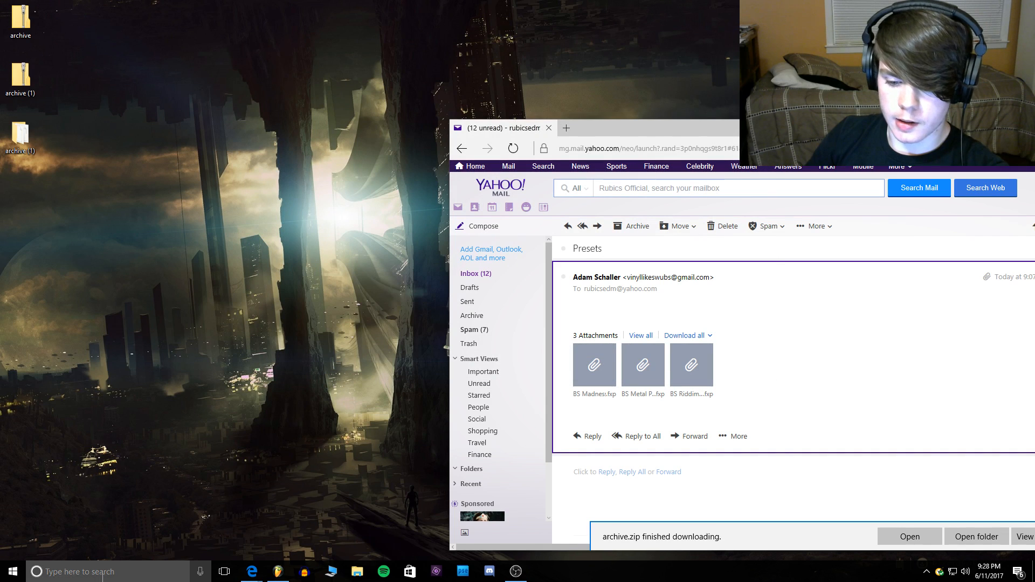
pyautogui.write('s')
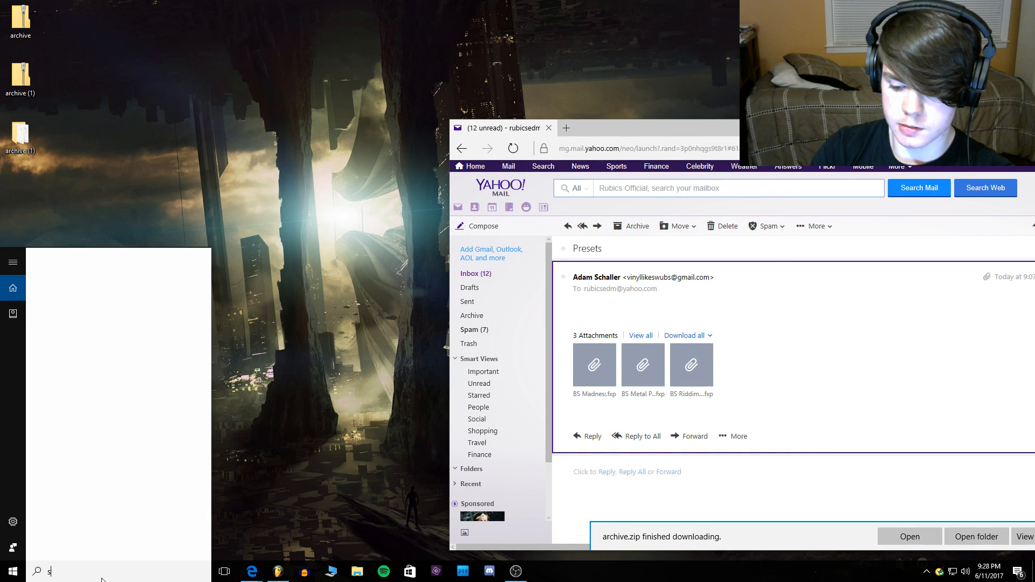
pyautogui.write('erum')
pyautogui.click(77, 312)
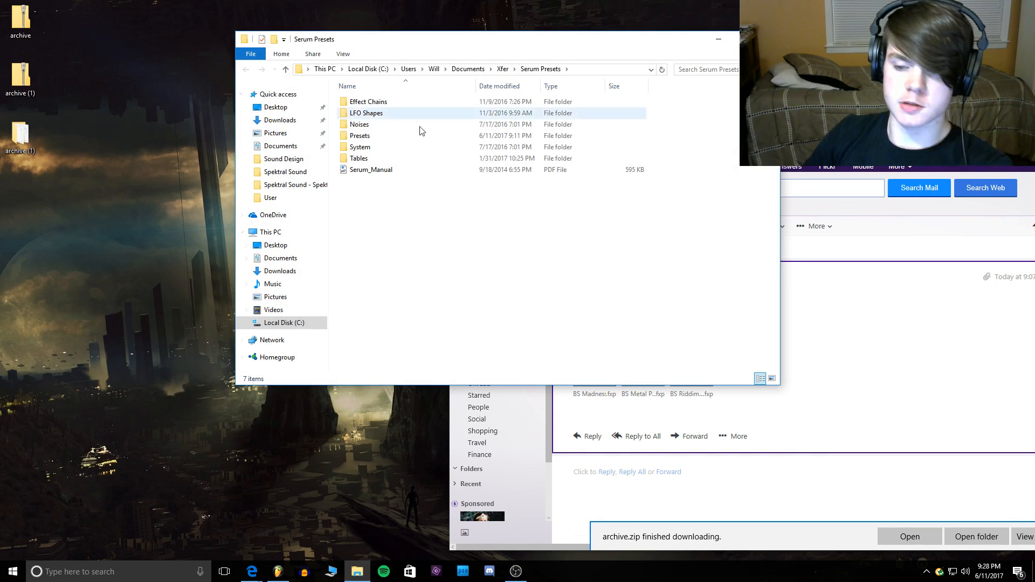
pyautogui.doubleClick(372, 135)
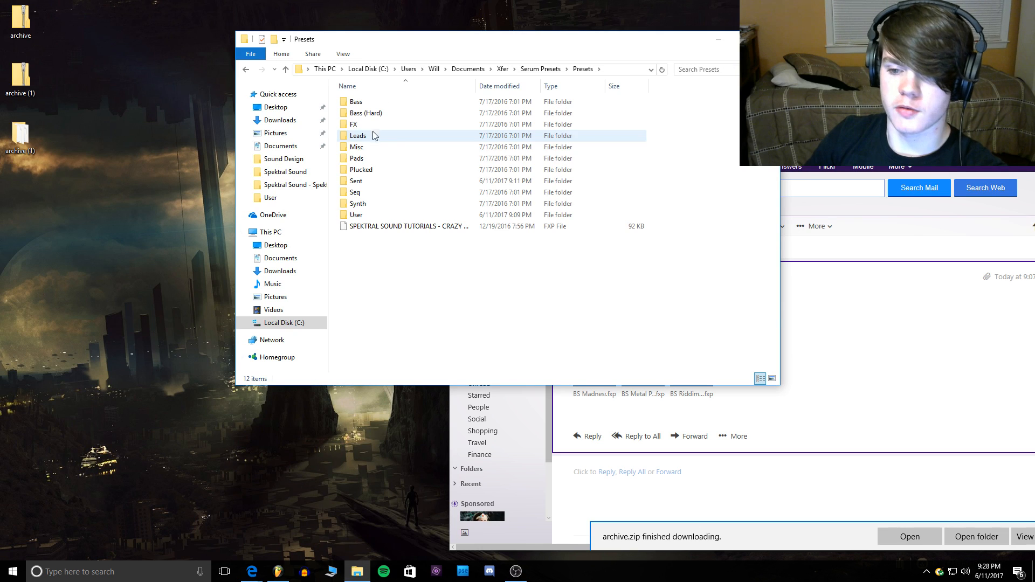
pyautogui.doubleClick(371, 182)
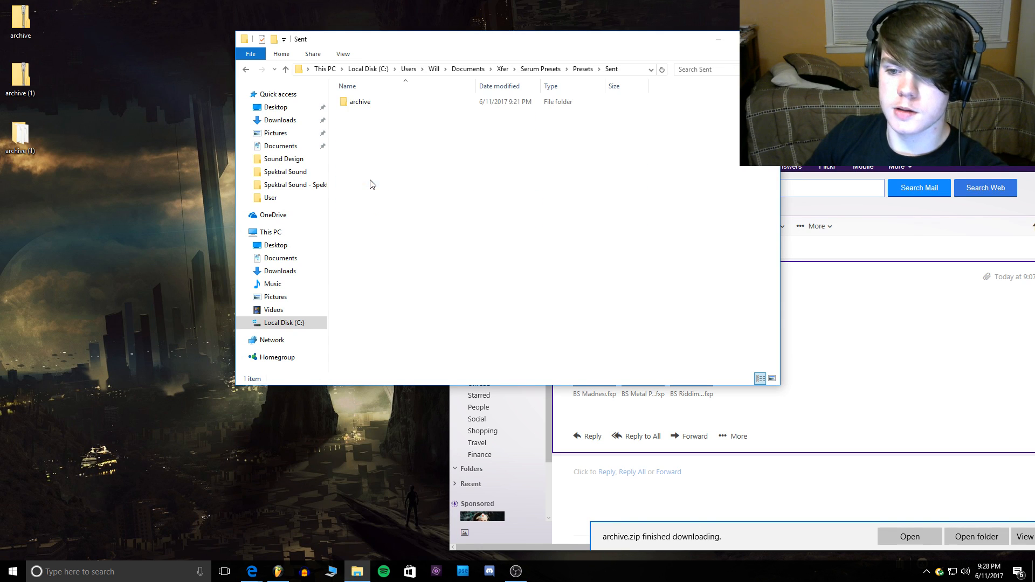
pyautogui.moveTo(20, 130); pyautogui.dragTo(383, 134)
pyautogui.click(357, 571)
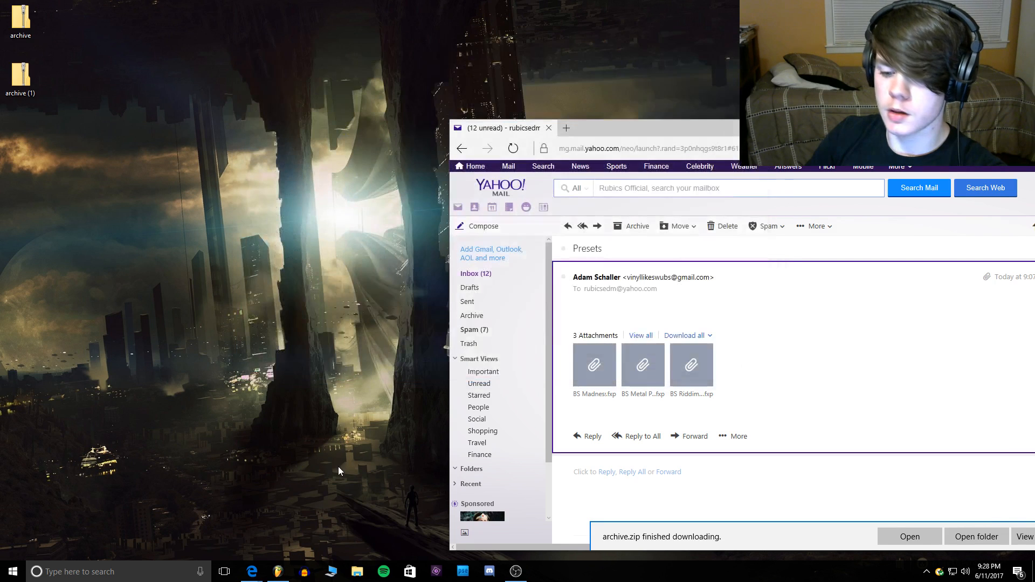
# Step: Return to FL Studio and replace the current Serum channel with an empty sampler, then with a fresh Serum instance
pyautogui.click(278, 571)
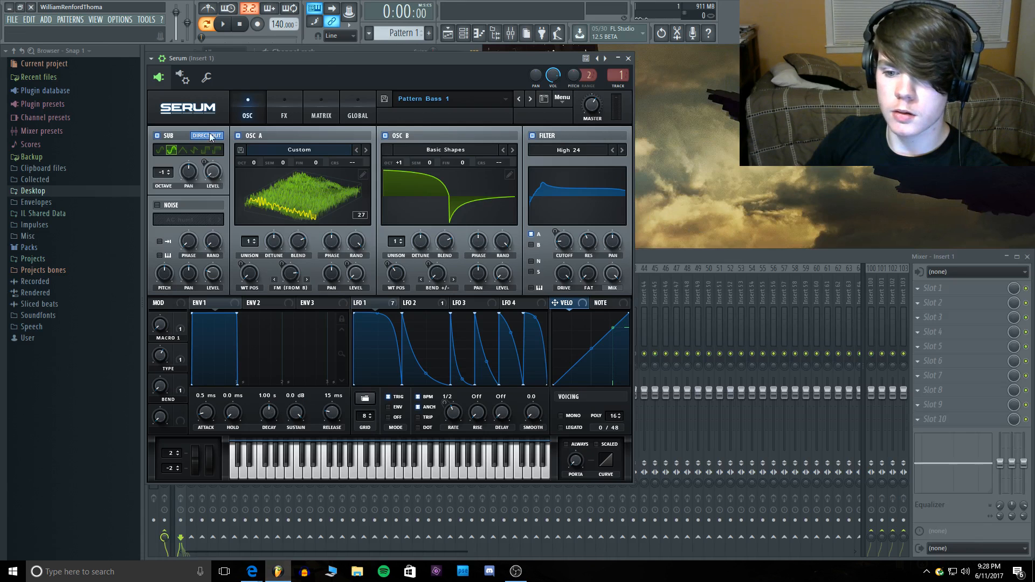
pyautogui.click(624, 58)
pyautogui.rightClick(246, 76)
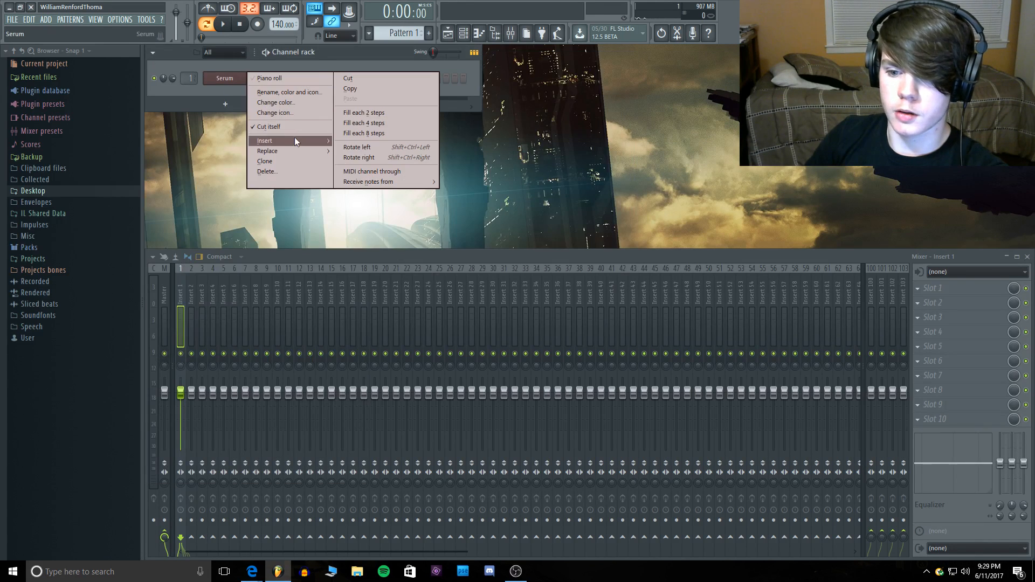
pyautogui.moveTo(296, 153)
pyautogui.click(373, 45)
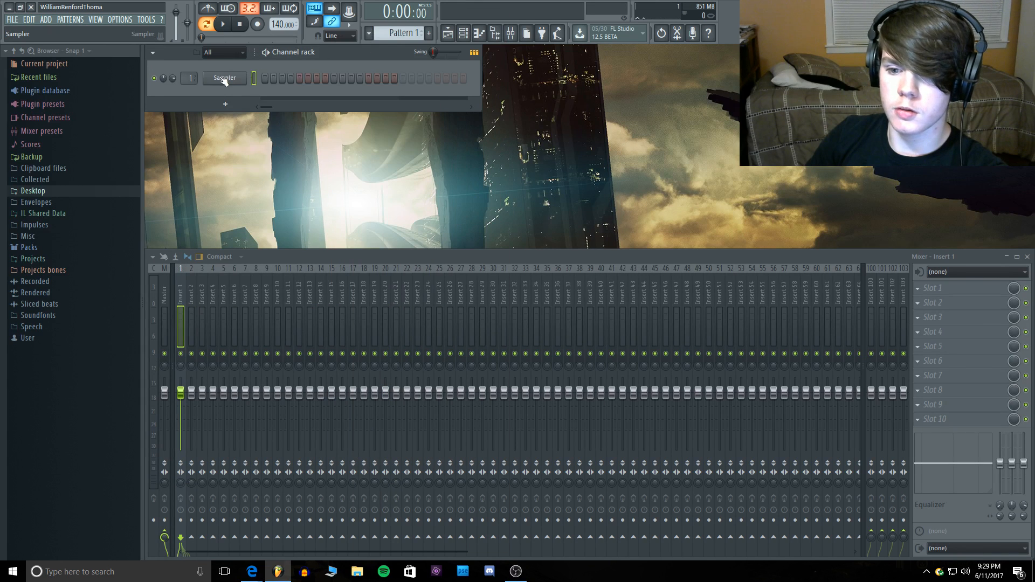
pyautogui.rightClick(245, 76)
pyautogui.moveTo(264, 160)
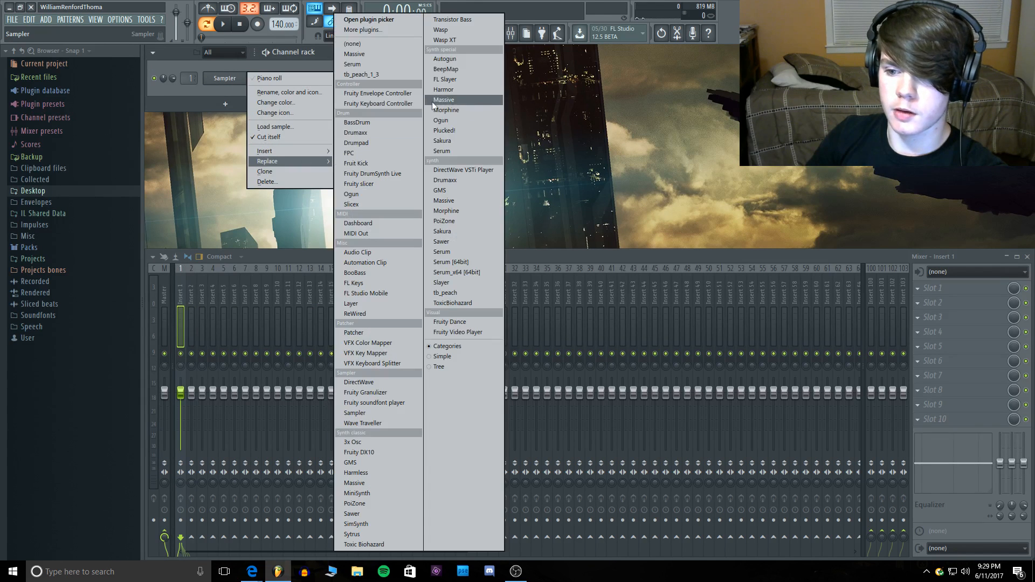
pyautogui.click(468, 151)
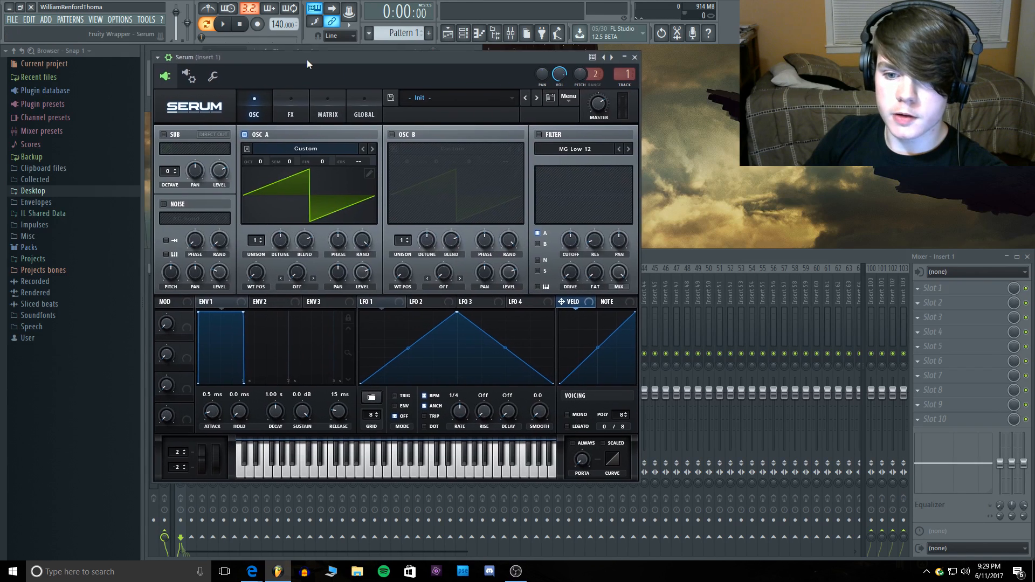
# Step: Load the BS Madness preset from the archive (1) folder under Sent
pyautogui.click(462, 92)
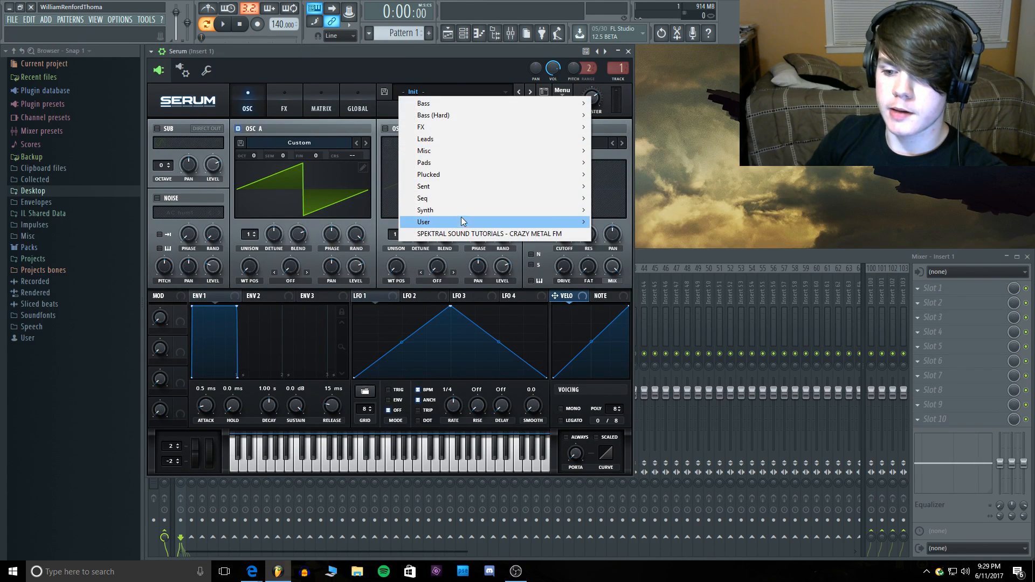
pyautogui.moveTo(565, 234)
pyautogui.moveTo(581, 188)
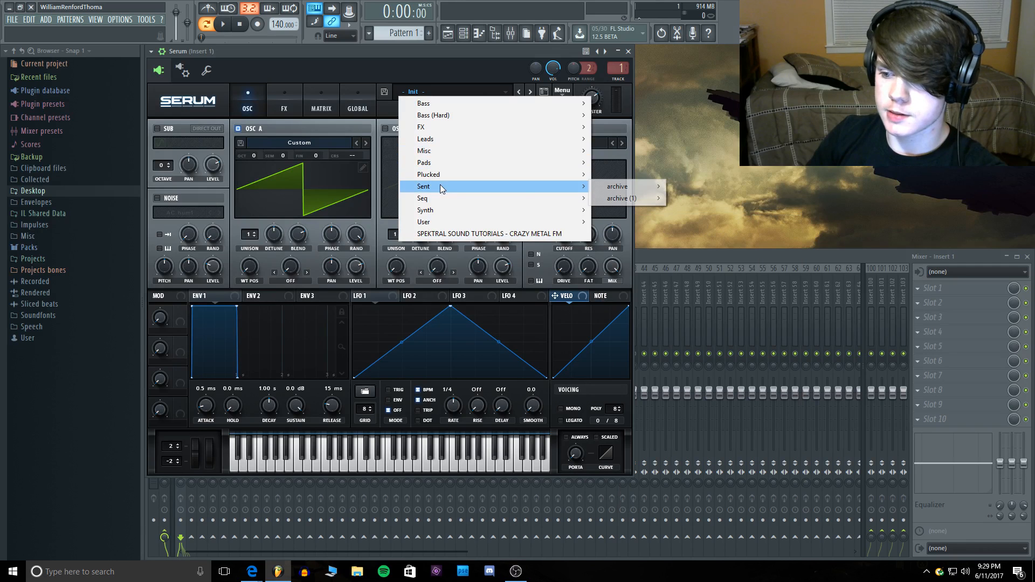
pyautogui.moveTo(626, 199)
pyautogui.click(709, 198)
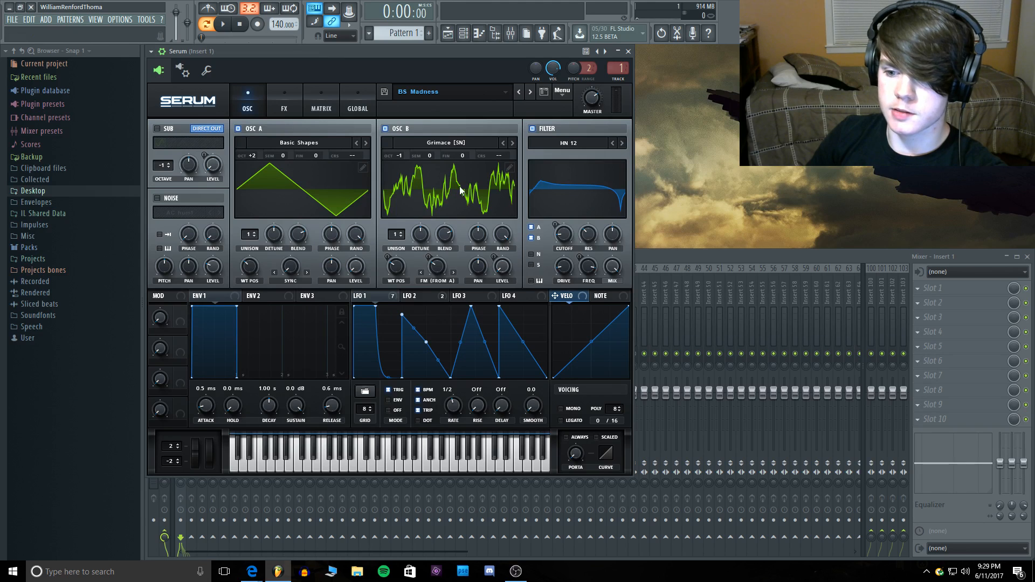
# Step: View the wavetables of oscillators A and B in 3D and return both to the 2D waveform display
pyautogui.click(334, 184)
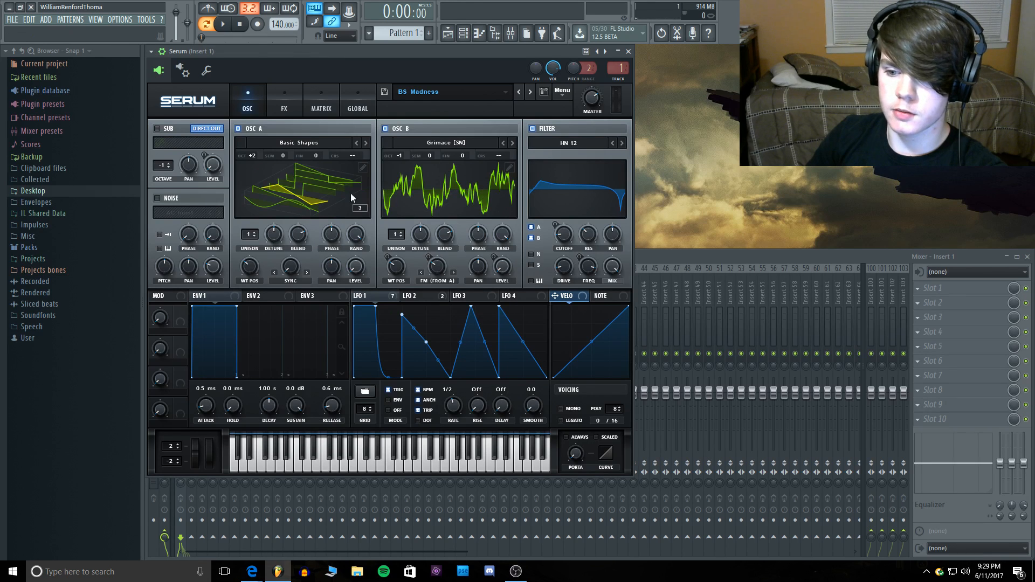
pyautogui.click(457, 206)
pyautogui.click(306, 179)
pyautogui.click(442, 176)
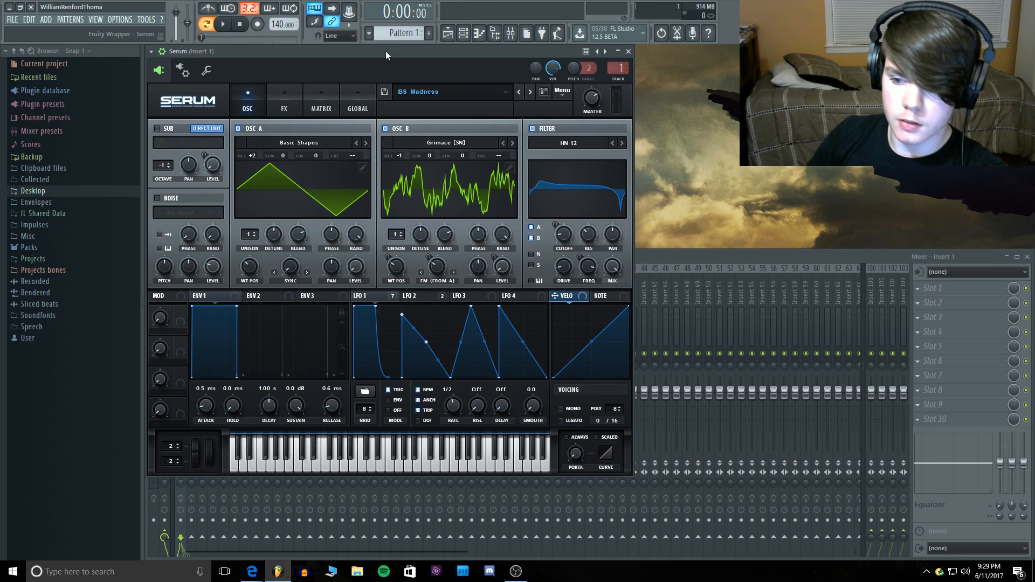
# Step: Audition the BS Madness patch by playing several low notes
pyautogui.press('c')
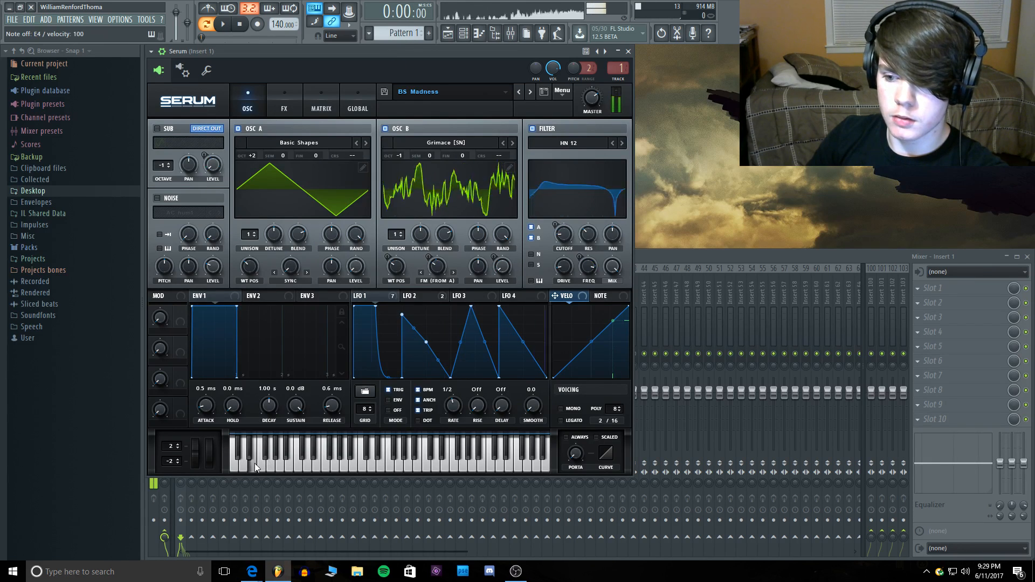
pyautogui.click(241, 463)
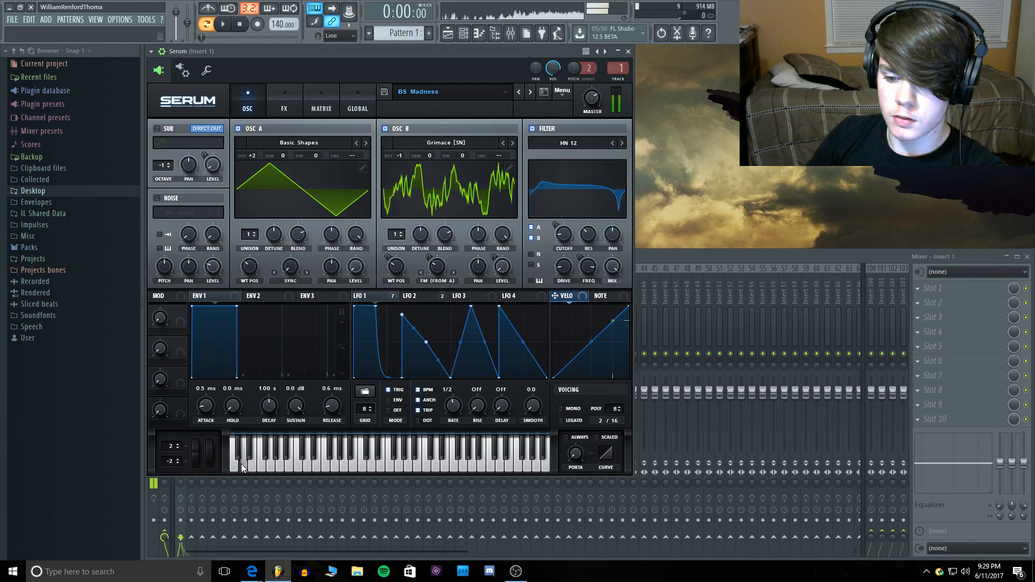
pyautogui.click(233, 468)
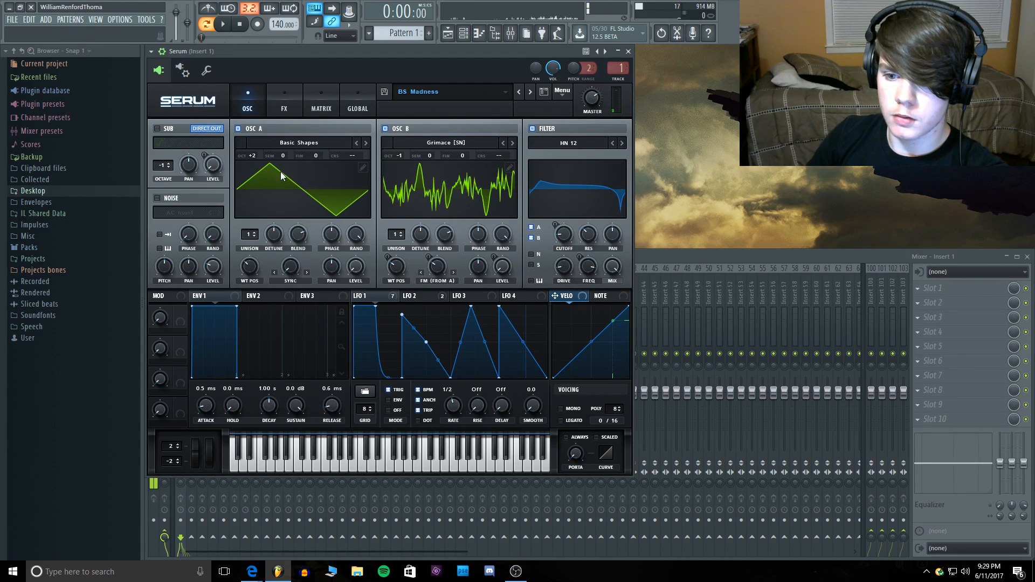
# Step: Raise the Serum channel's root note to C6 and then to C7 while auditioning the patch at each pitch
pyautogui.click(207, 71)
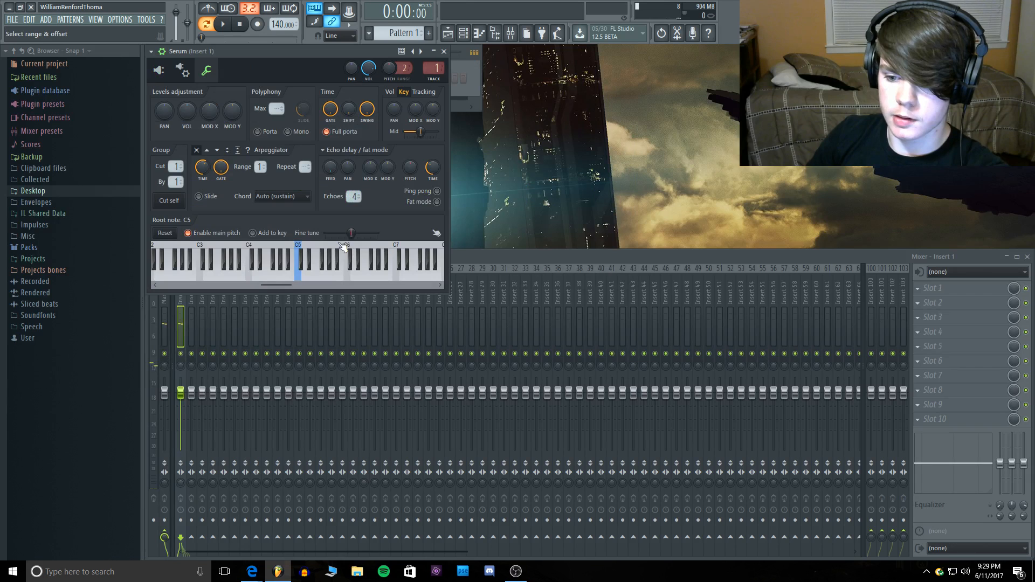
pyautogui.click(158, 70)
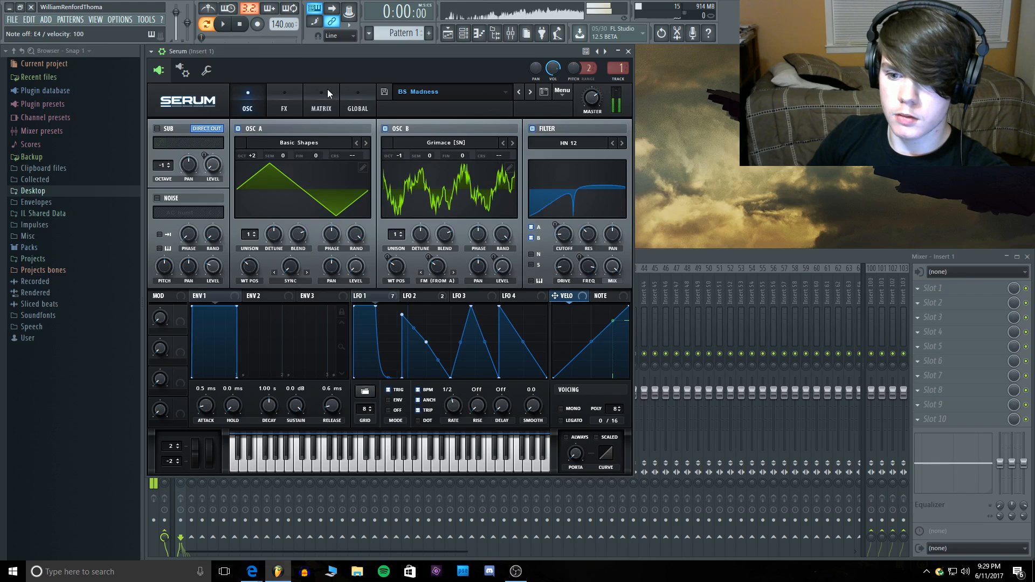
pyautogui.click(207, 70)
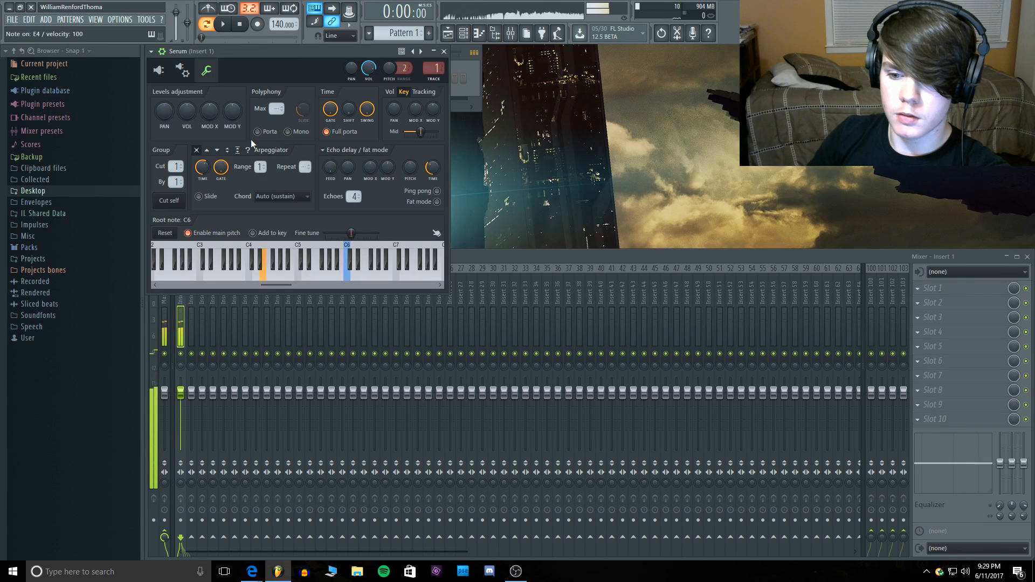
pyautogui.rightClick(392, 246)
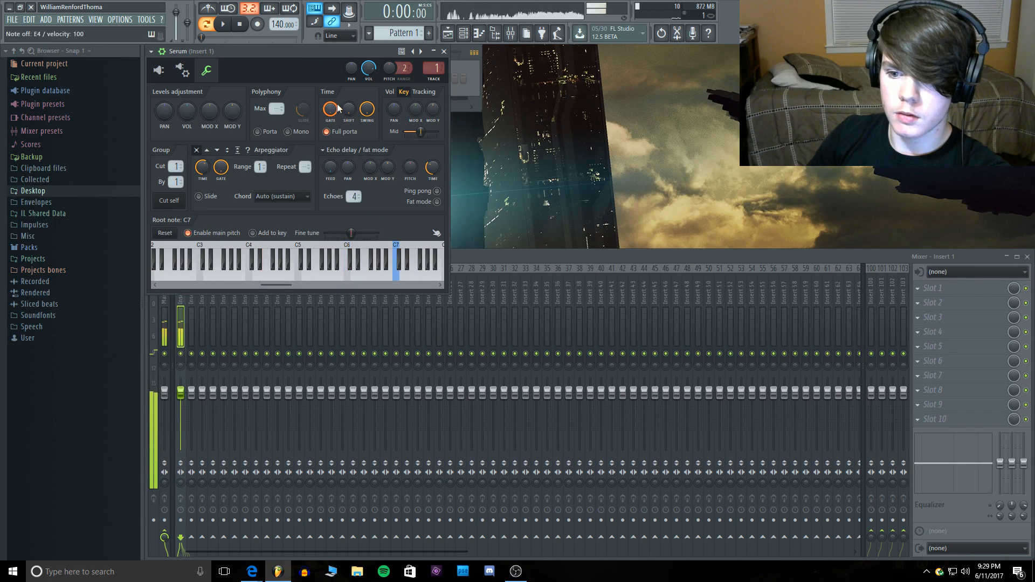
pyautogui.click(162, 70)
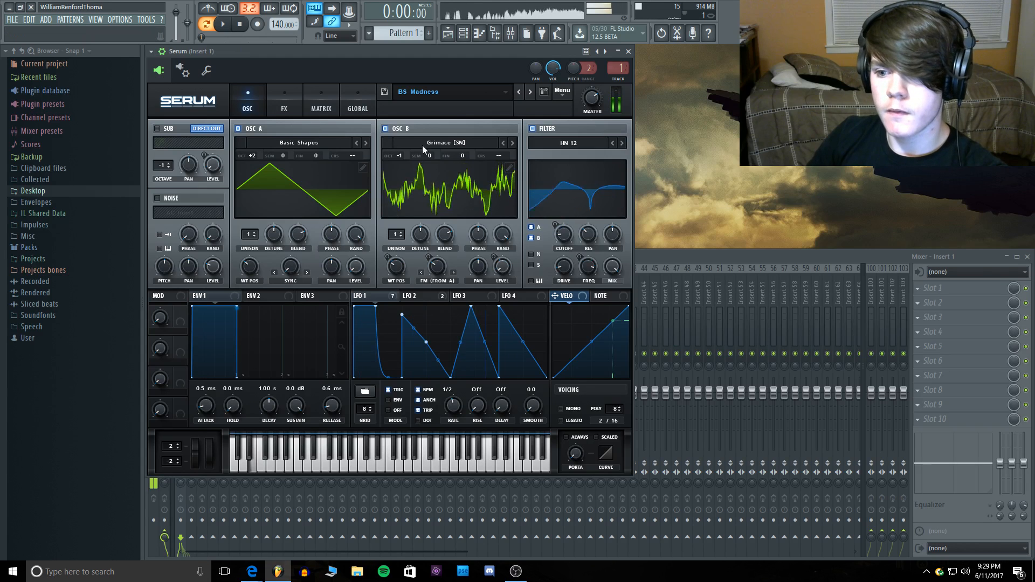
# Step: Toggle the sub oscillator on and off, then mute and restore oscillators B and A to compare their contributions
pyautogui.click(160, 128)
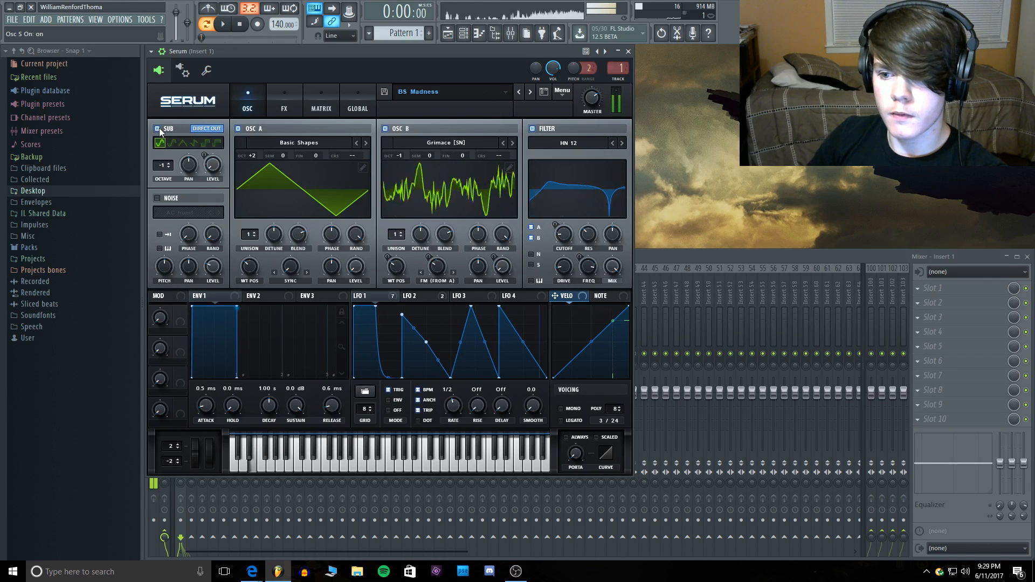
pyautogui.click(160, 128)
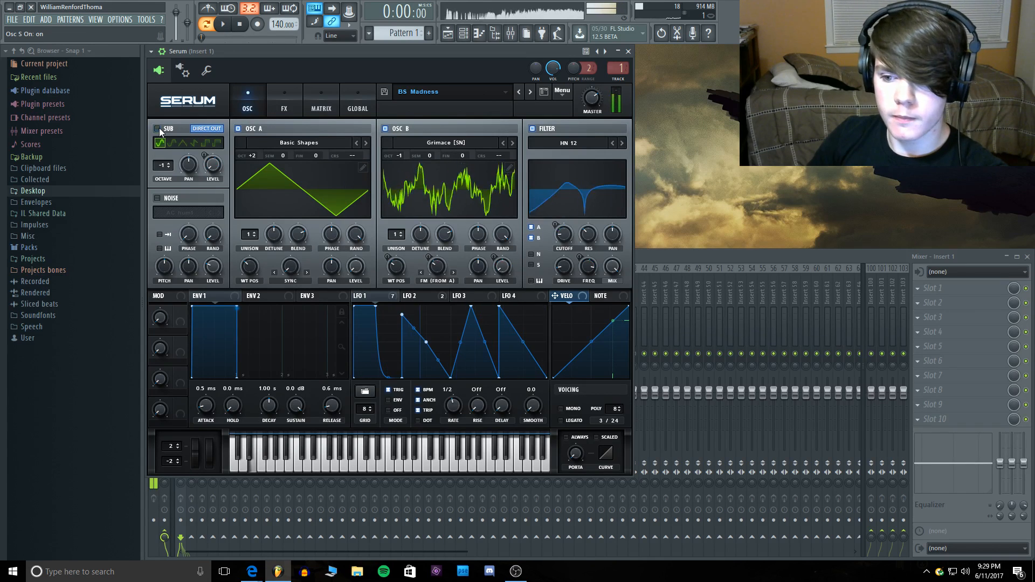
pyautogui.click(389, 129)
pyautogui.click(389, 128)
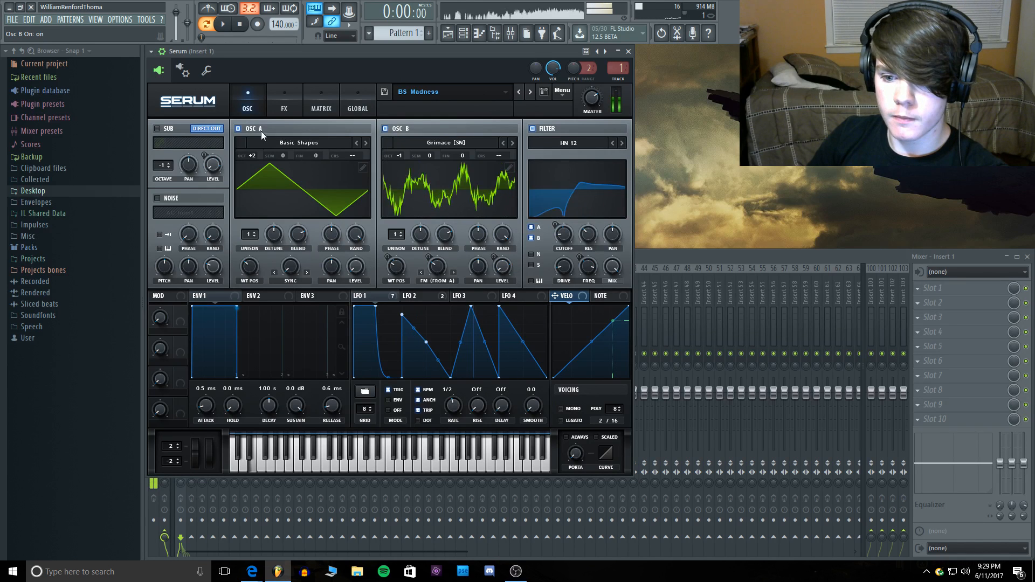
pyautogui.click(239, 128)
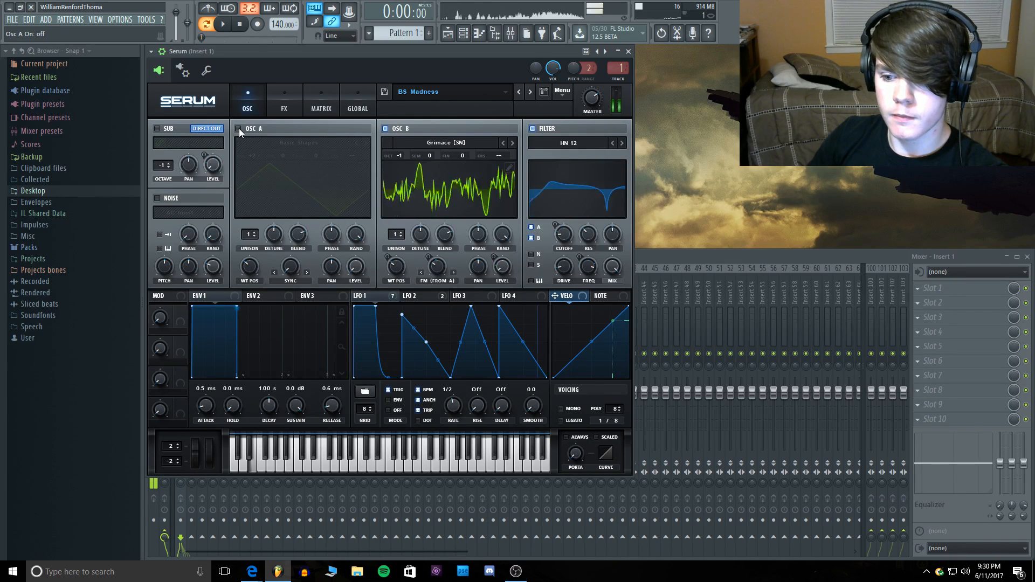
pyautogui.click(238, 128)
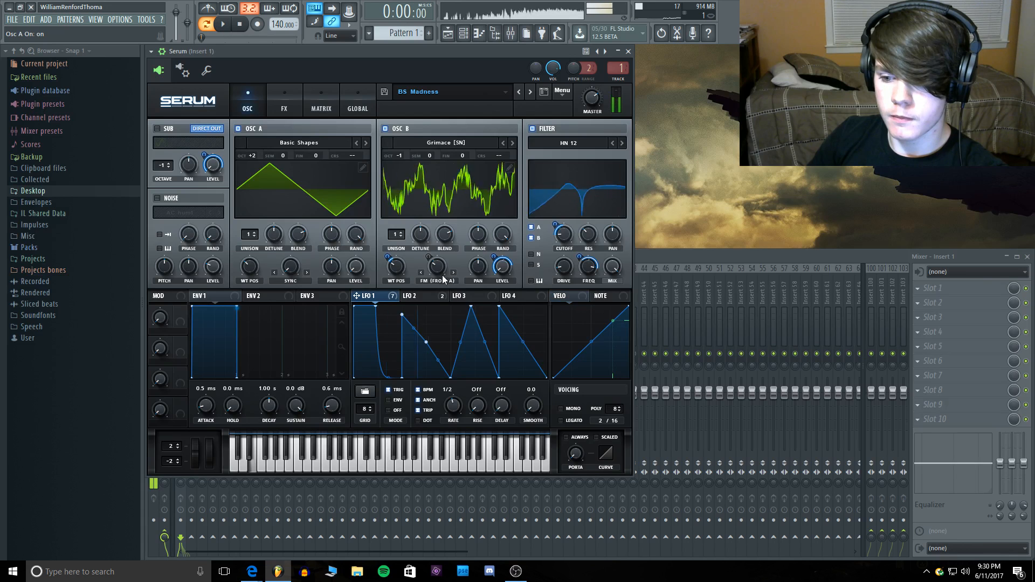
# Step: Show LFO 2 and set oscillator B's FM (From A) amount to 5% while playing a note
pyautogui.click(425, 294)
pyautogui.moveTo(438, 267); pyautogui.dragTo(438, 273)
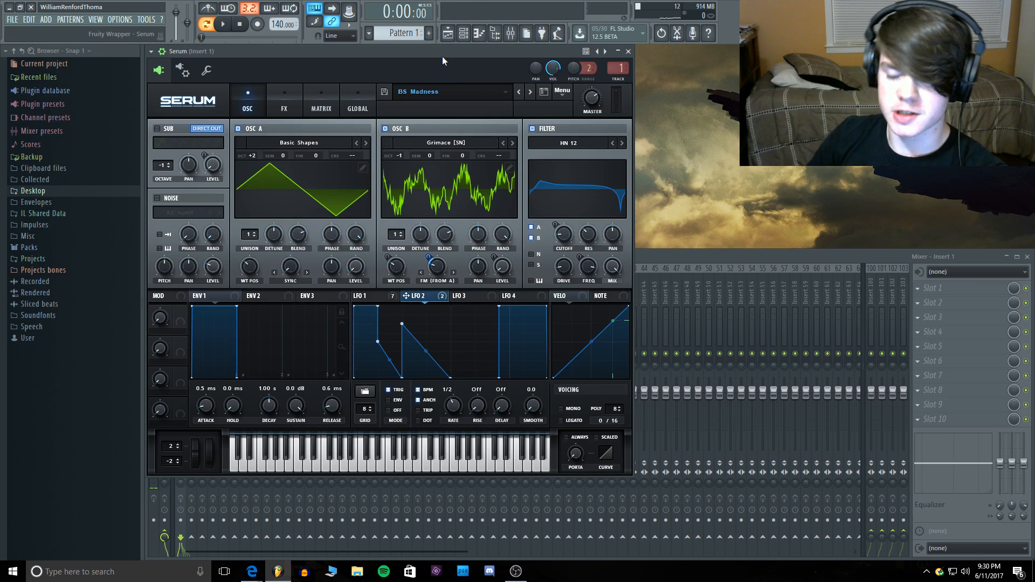
pyautogui.press('c')
pyautogui.moveTo(439, 269)
pyautogui.mouseDown()
pyautogui.moveTo(438, 278)
pyautogui.moveTo(427, 250)
pyautogui.moveTo(439, 288)
pyautogui.mouseUp()
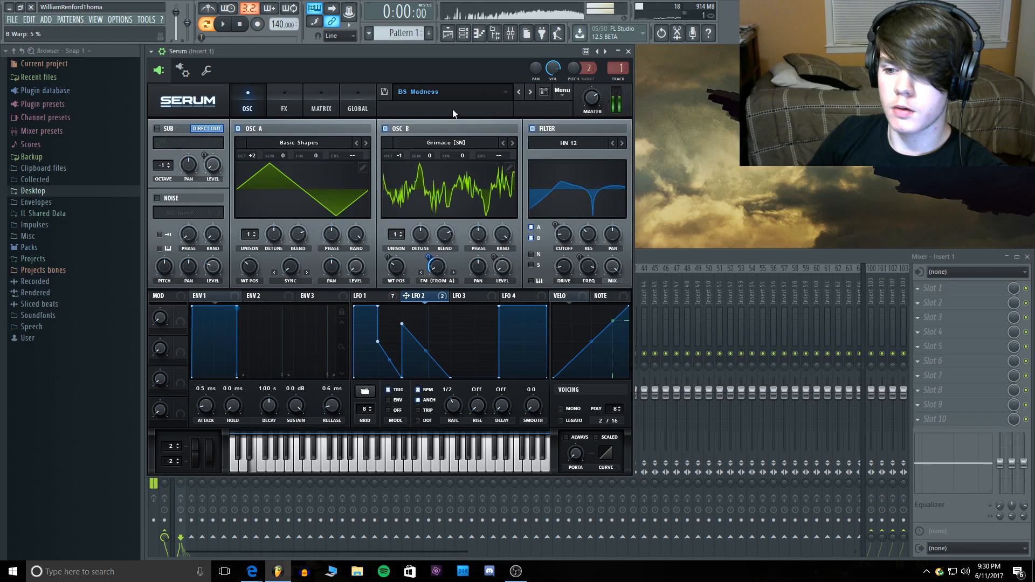
# Step: Bypass and re-enable the HN 12 filter to hear its effect on the held sound
pyautogui.click(532, 129)
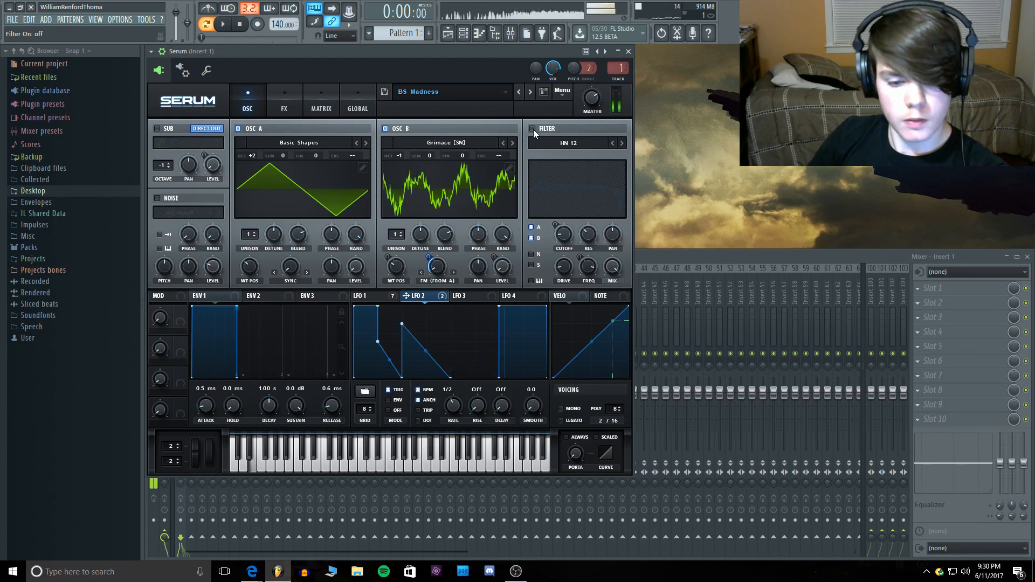
pyautogui.click(533, 130)
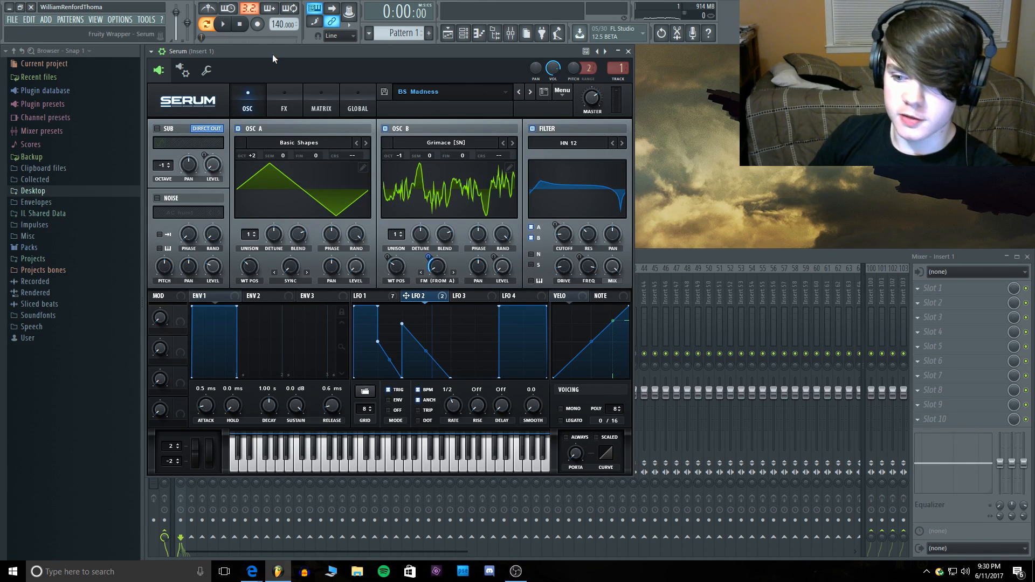
pyautogui.press('c')
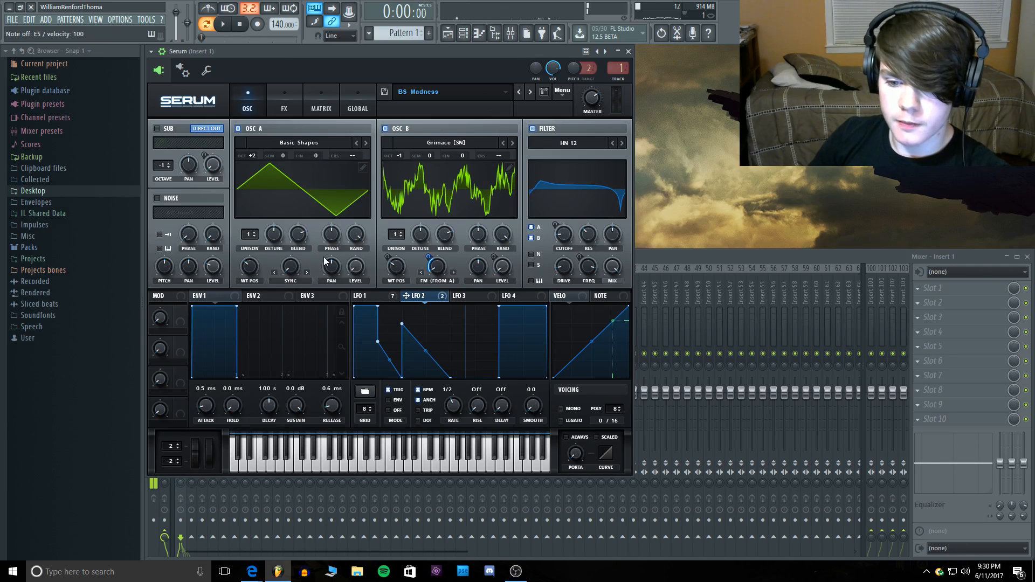
# Step: Open the effects rack and bypass and re-enable the flanger, delay, distortion and compressor one at a time to compare the sound
pyautogui.click(285, 104)
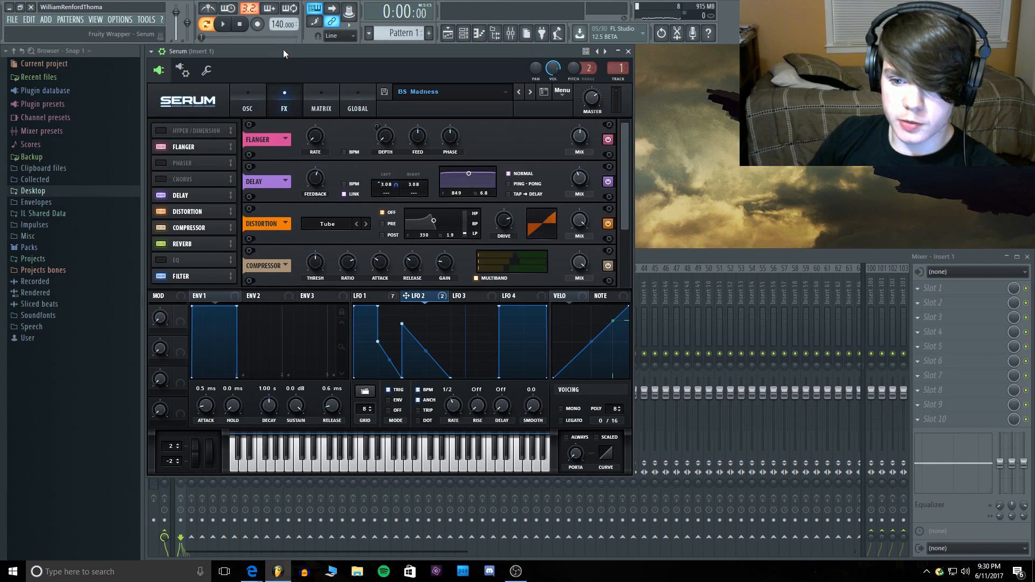
pyautogui.click(159, 146)
pyautogui.click(160, 147)
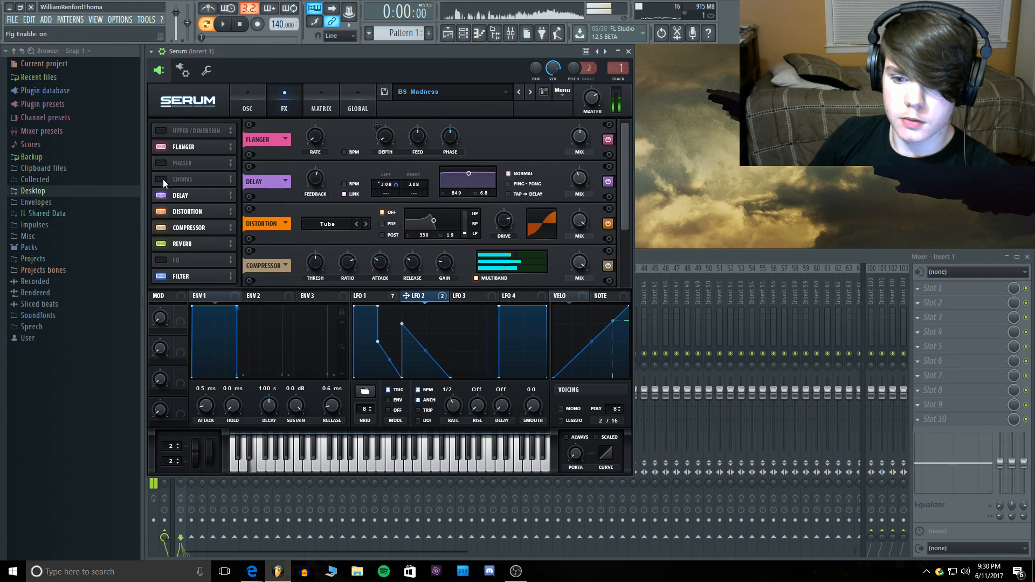
pyautogui.click(162, 194)
pyautogui.click(163, 193)
pyautogui.click(160, 212)
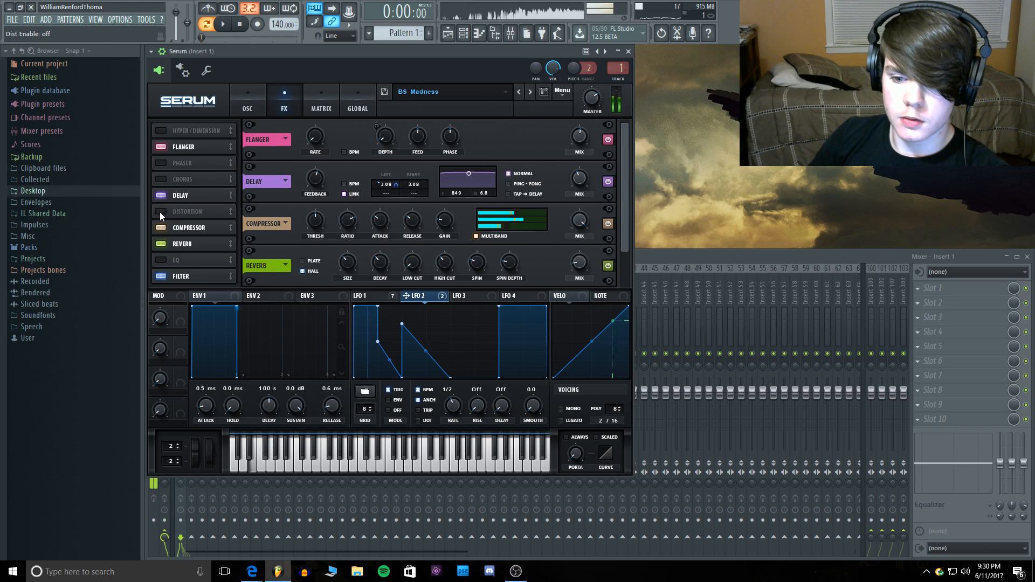
pyautogui.click(160, 212)
pyautogui.click(160, 227)
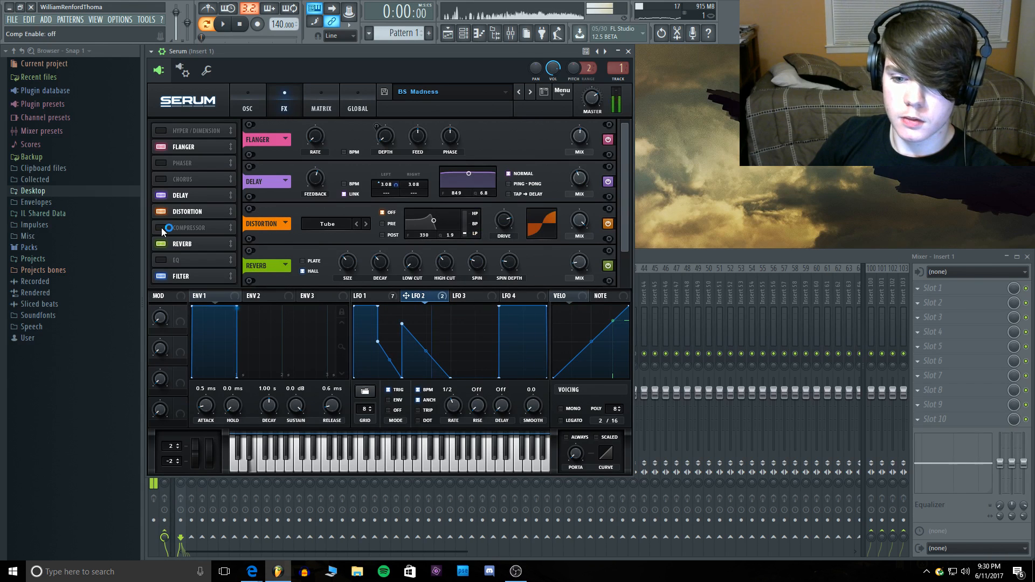
pyautogui.click(161, 227)
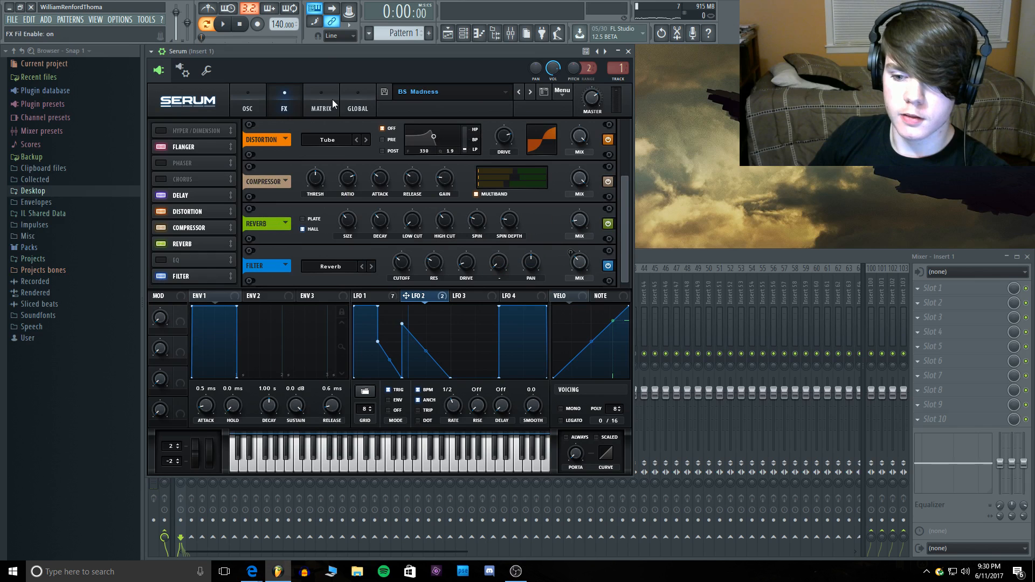
# Step: Play a note while bypassing and re-enabling the Reverb-type filter effect
pyautogui.press('c')
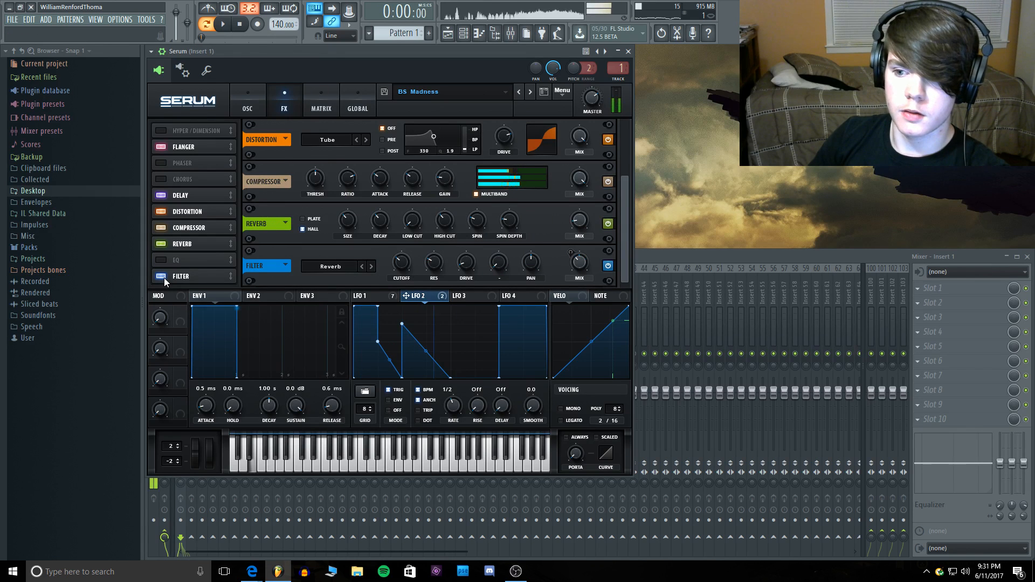
pyautogui.click(162, 277)
pyautogui.click(164, 277)
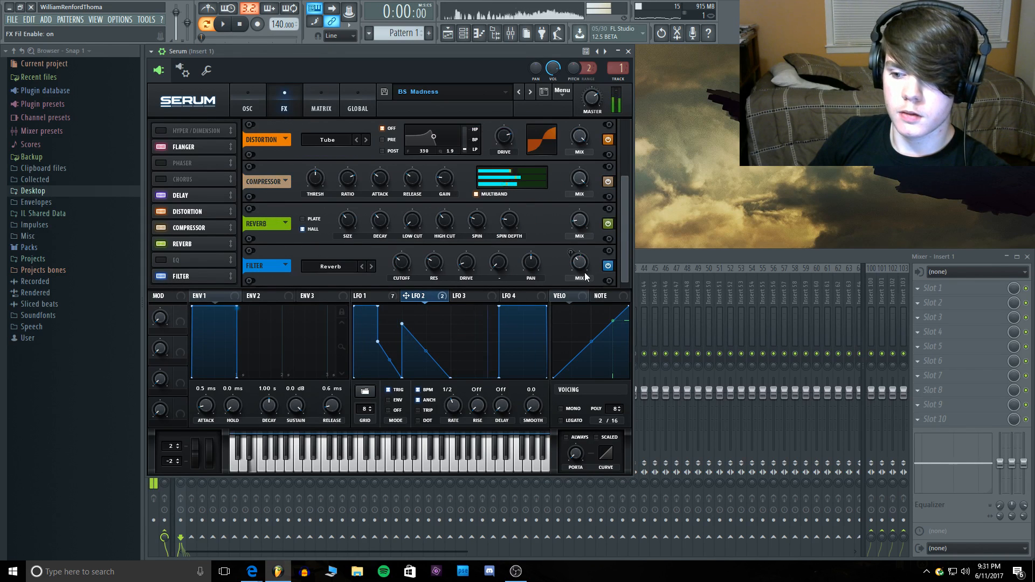
# Step: Show LFO 1 and adjust the filter effect's mix, setting its LFO 1 modulation amount to about 41
pyautogui.click(381, 291)
pyautogui.moveTo(594, 258)
pyautogui.mouseDown()
pyautogui.moveTo(591, 220)
pyautogui.moveTo(587, 273)
pyautogui.mouseUp()
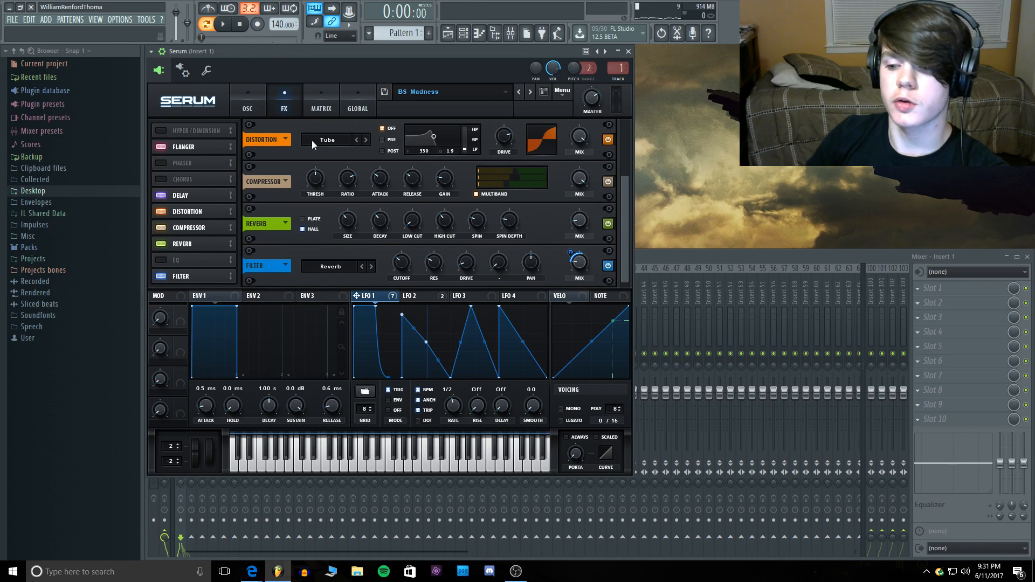
pyautogui.press('c')
pyautogui.moveTo(572, 253); pyautogui.dragTo(572, 246)
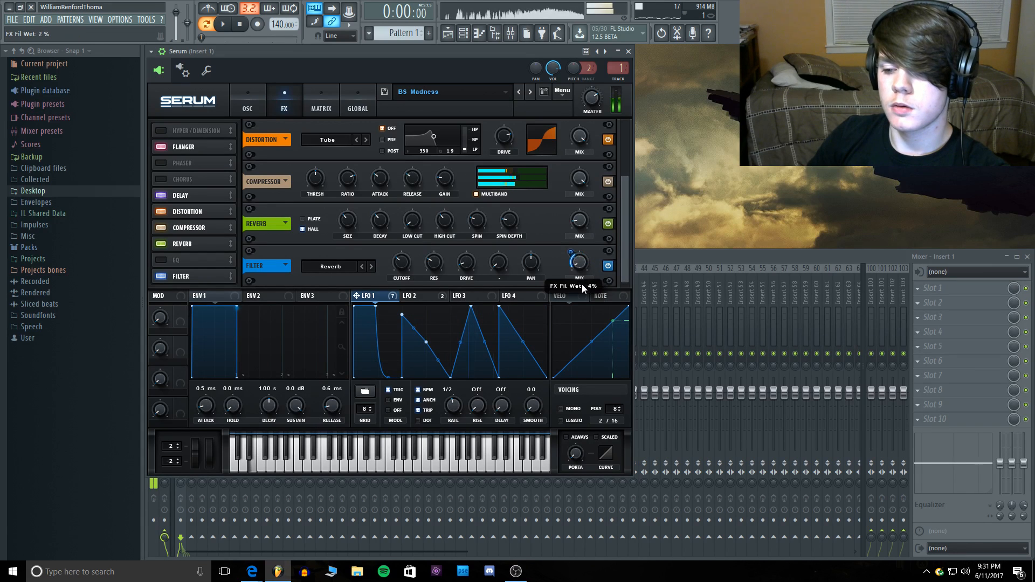
pyautogui.moveTo(581, 284); pyautogui.dragTo(570, 252)
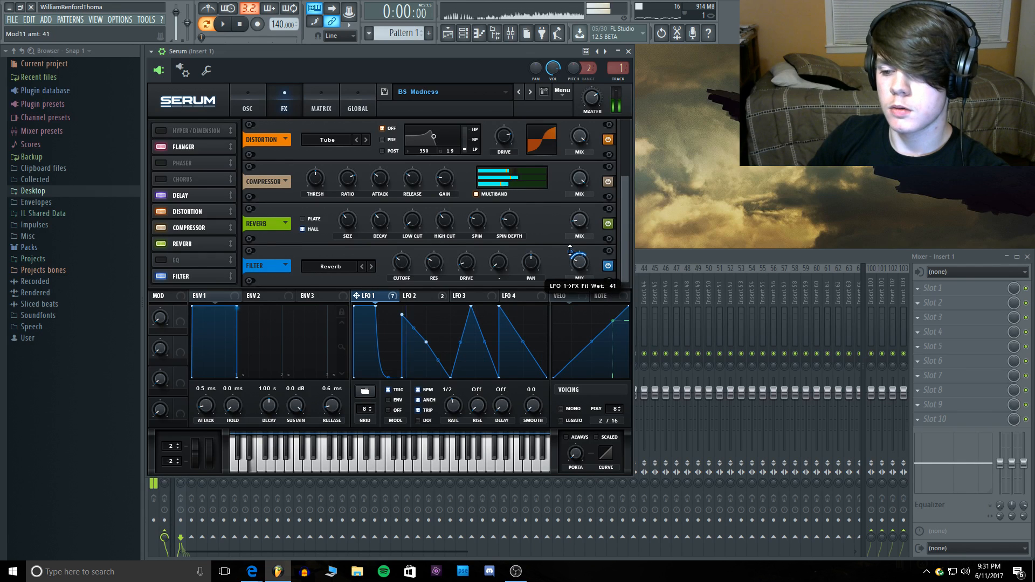
pyautogui.moveTo(317, 179); pyautogui.dragTo(317, 177)
# Step: Audition the adjusted BS Madness patch with a short run of different notes
pyautogui.press('c')
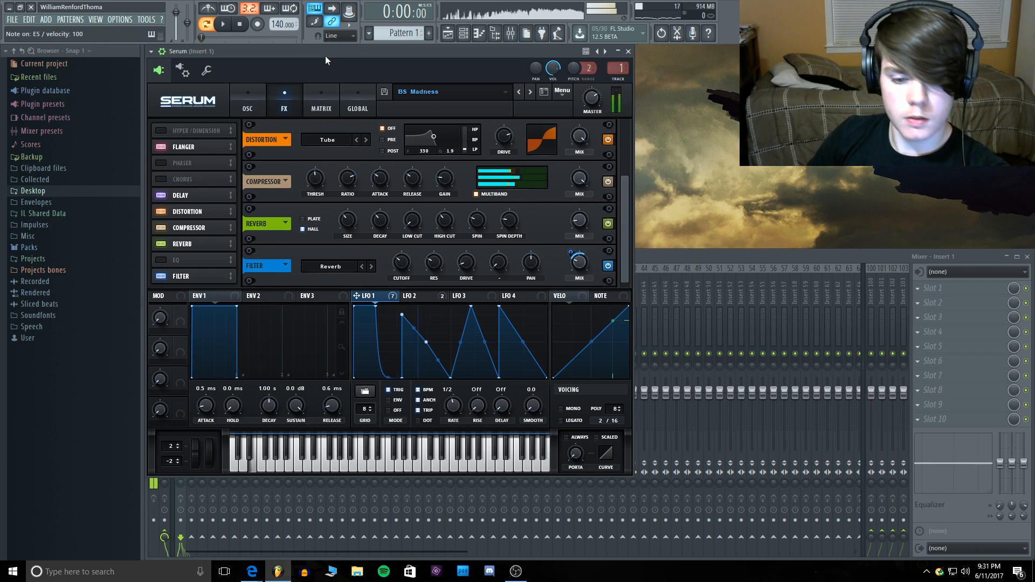
pyautogui.press('b')
pyautogui.press('x')
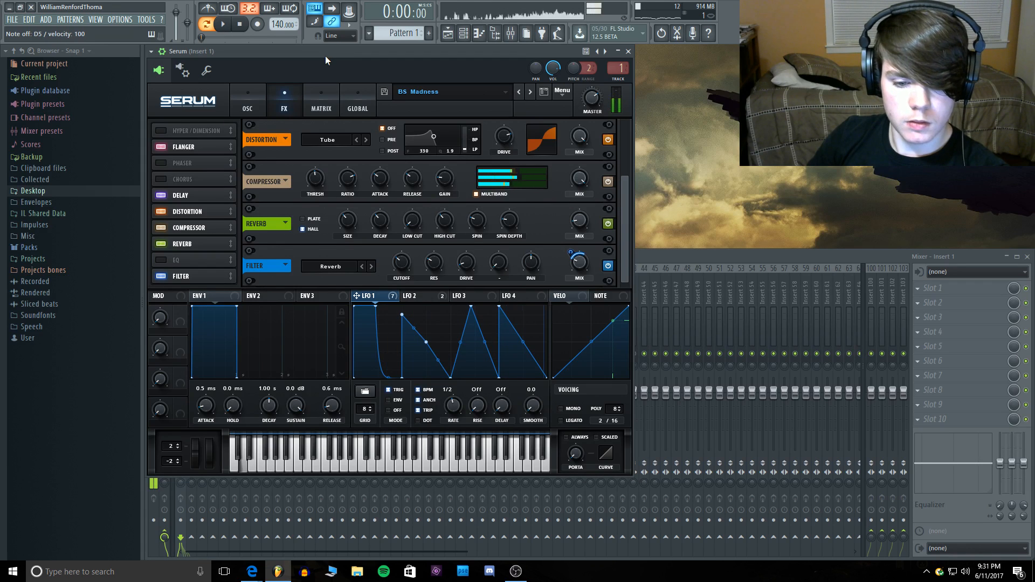
pyautogui.press('n')
pyautogui.press('x')
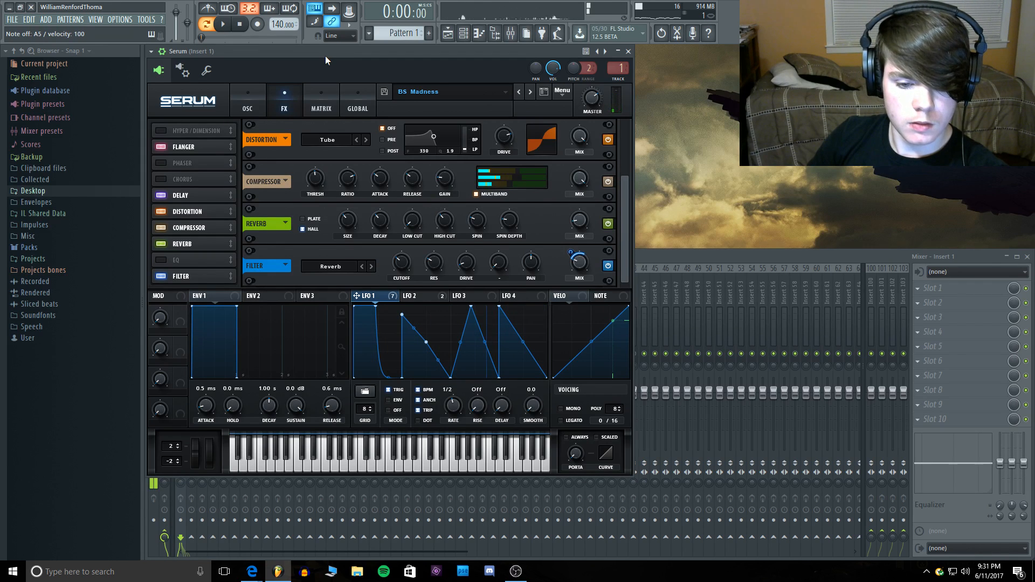
pyautogui.press('c')
# Step: Load the BS Metal Puke preset from the archive (1) folder under Sent and play a note
pyautogui.click(426, 92)
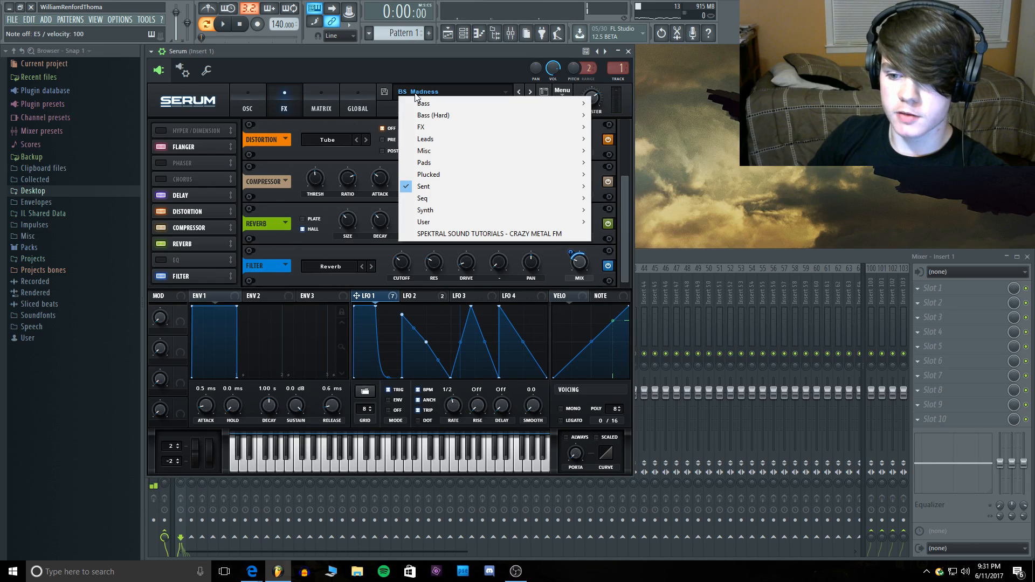
pyautogui.moveTo(449, 189)
pyautogui.moveTo(641, 199)
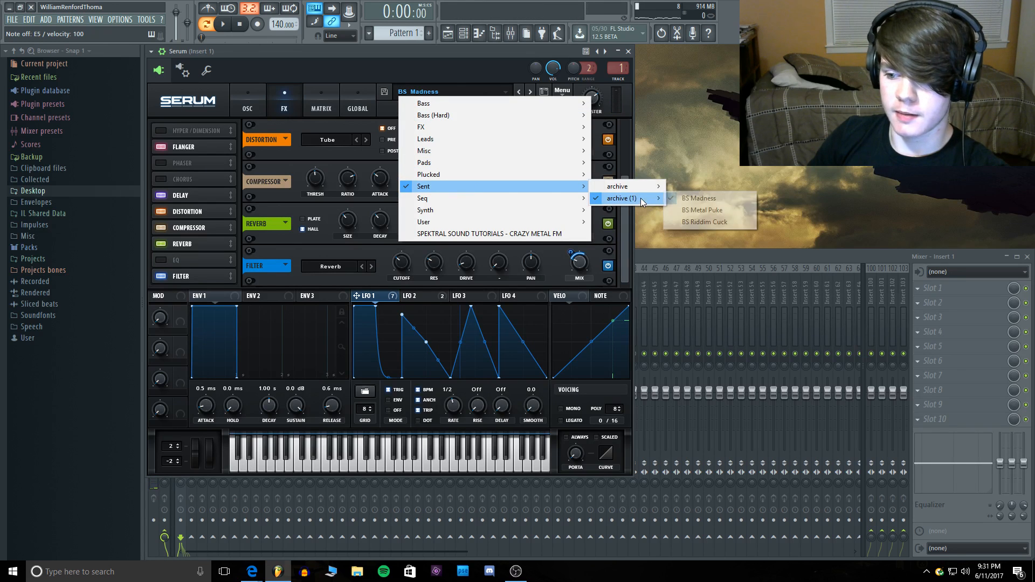
pyautogui.click(713, 211)
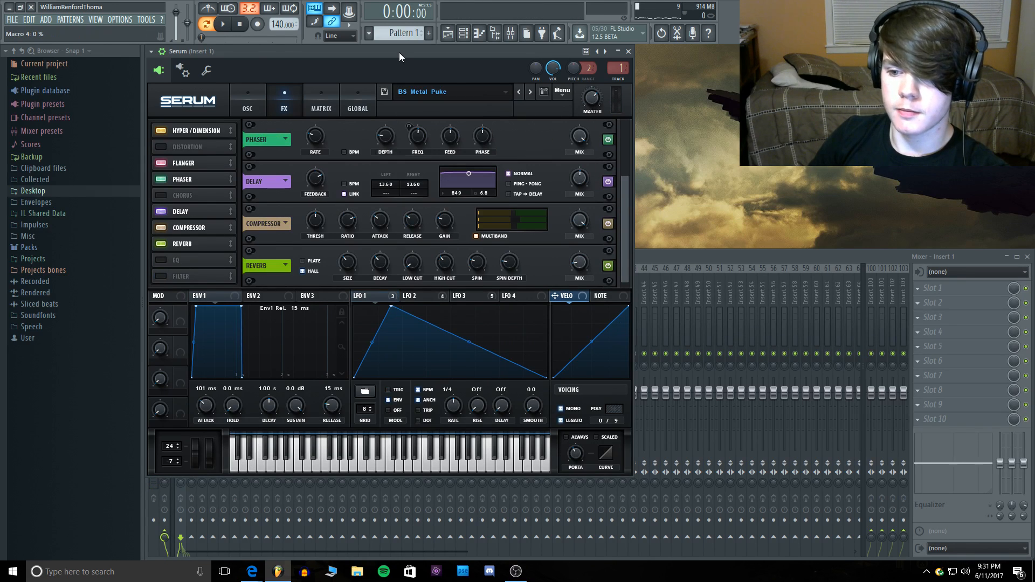
pyautogui.press('c')
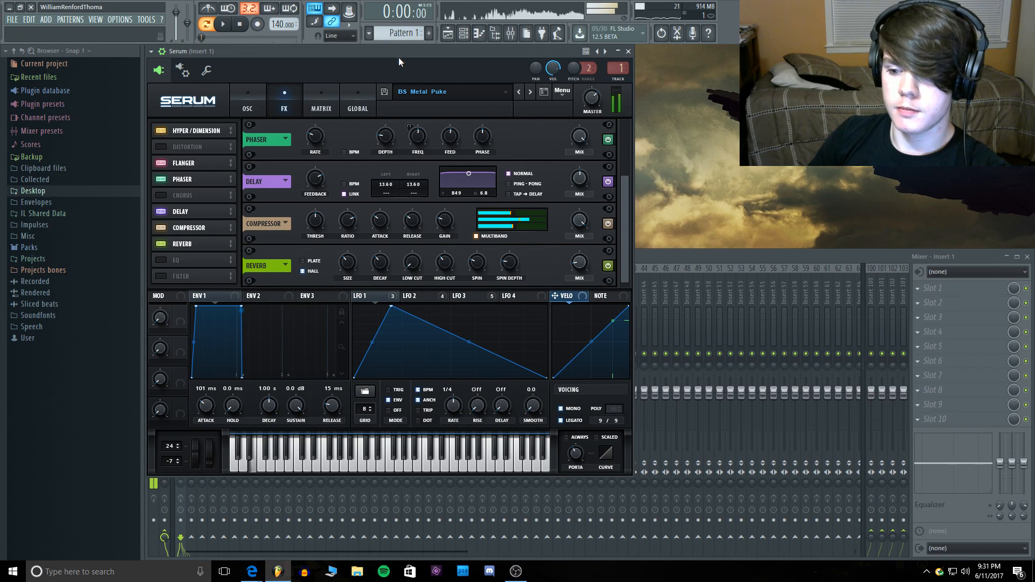
# Step: View the Native Curse and Sludgecrank wavetables in 3D on the oscillator page while playing notes
pyautogui.click(246, 95)
pyautogui.click(494, 200)
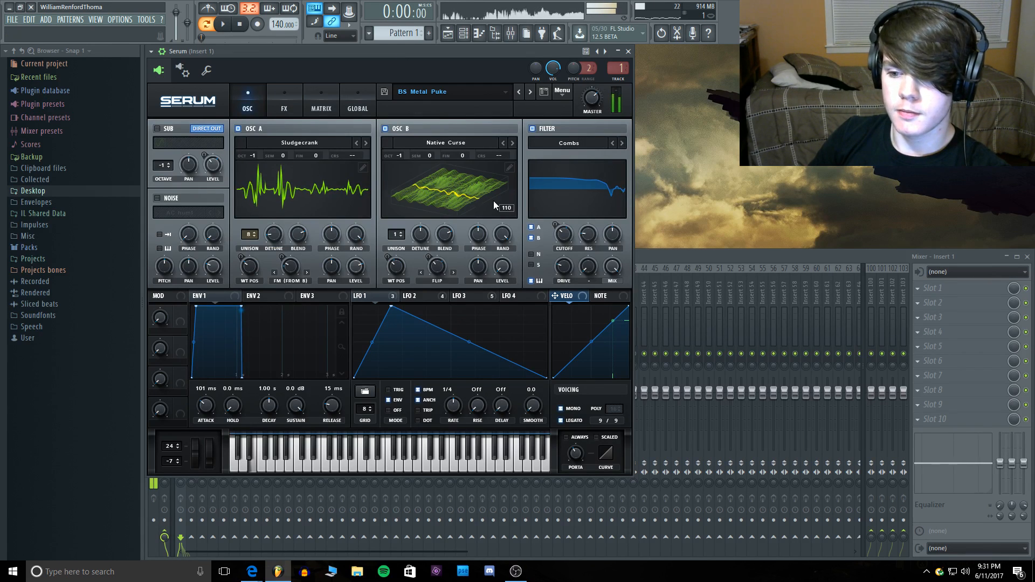
pyautogui.click(331, 189)
pyautogui.press('b')
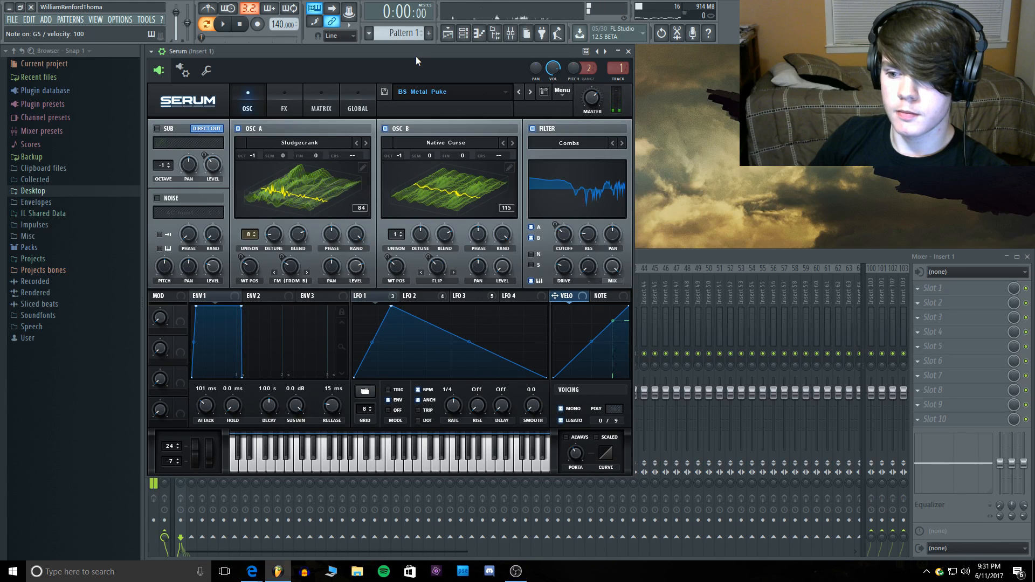
pyautogui.press('c')
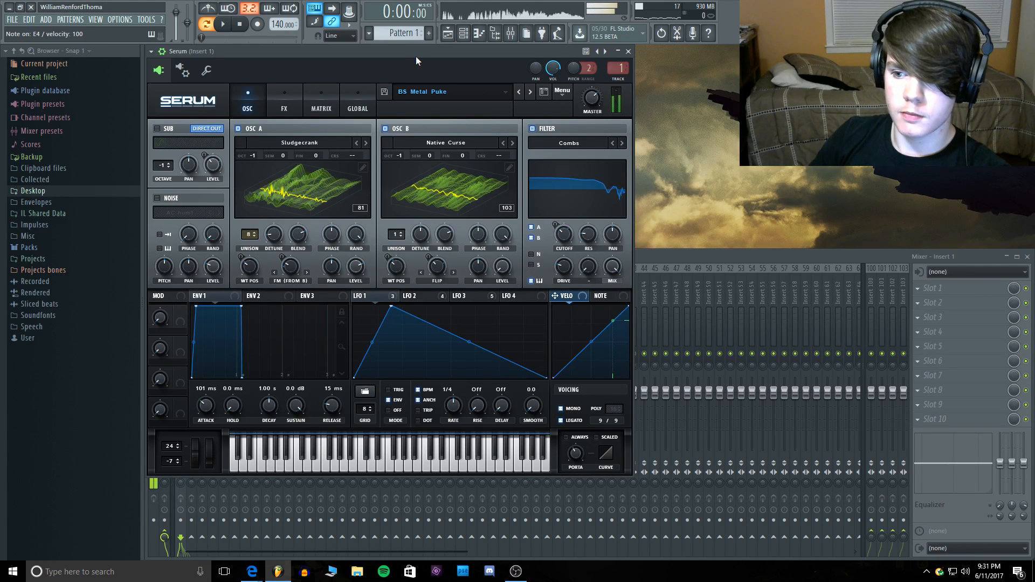
# Step: Audition BS Metal Puke with the Combs filter bypassed and re-enabled to compare how the filter shapes the sound
pyautogui.press('b')
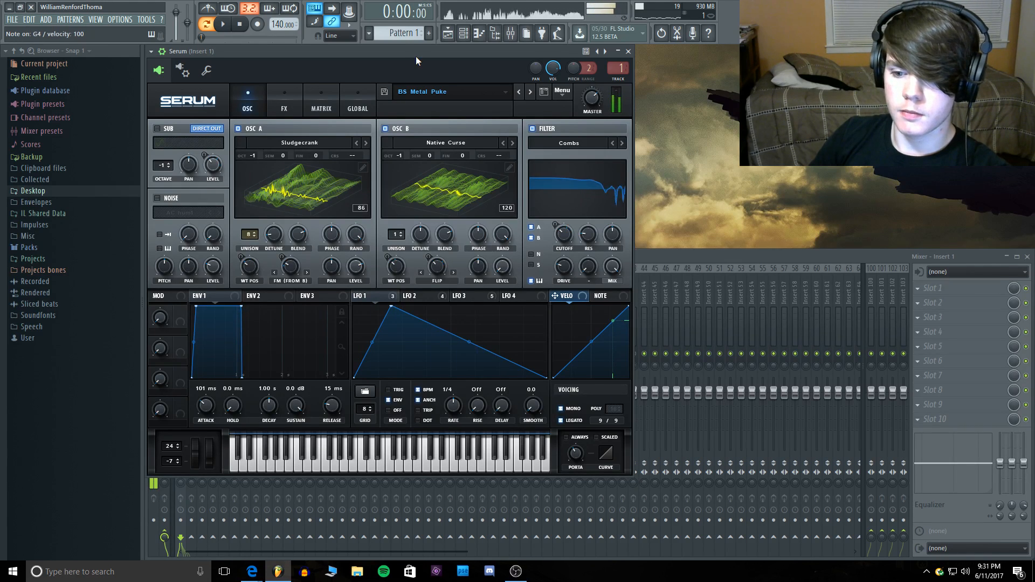
pyautogui.press('e')
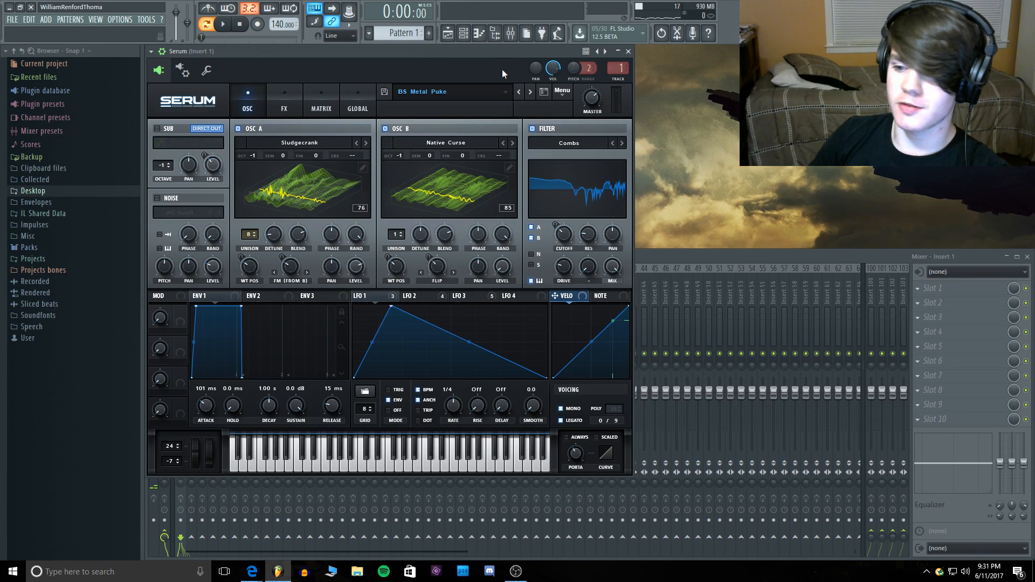
pyautogui.press('e')
pyautogui.click(532, 128)
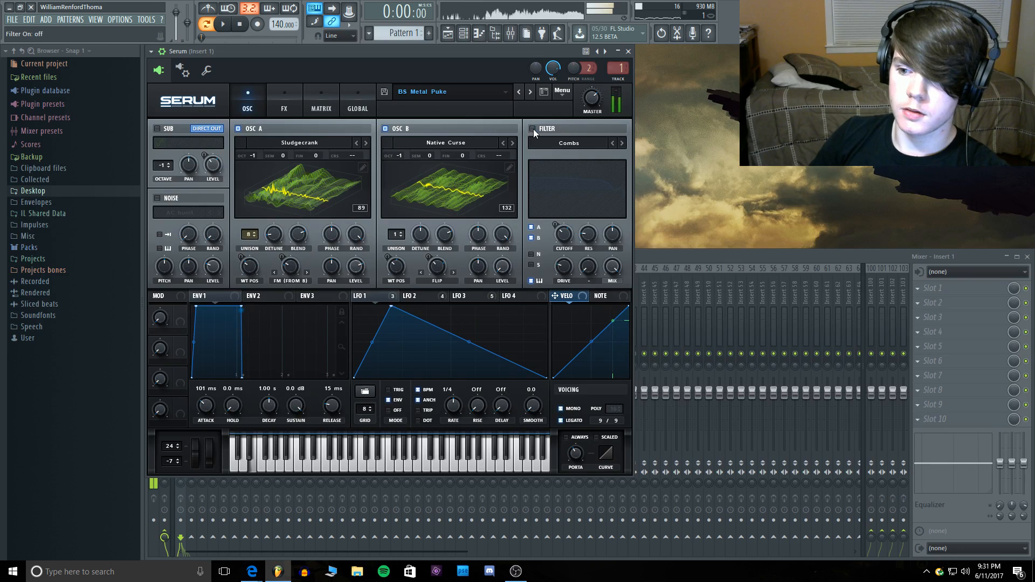
pyautogui.click(533, 128)
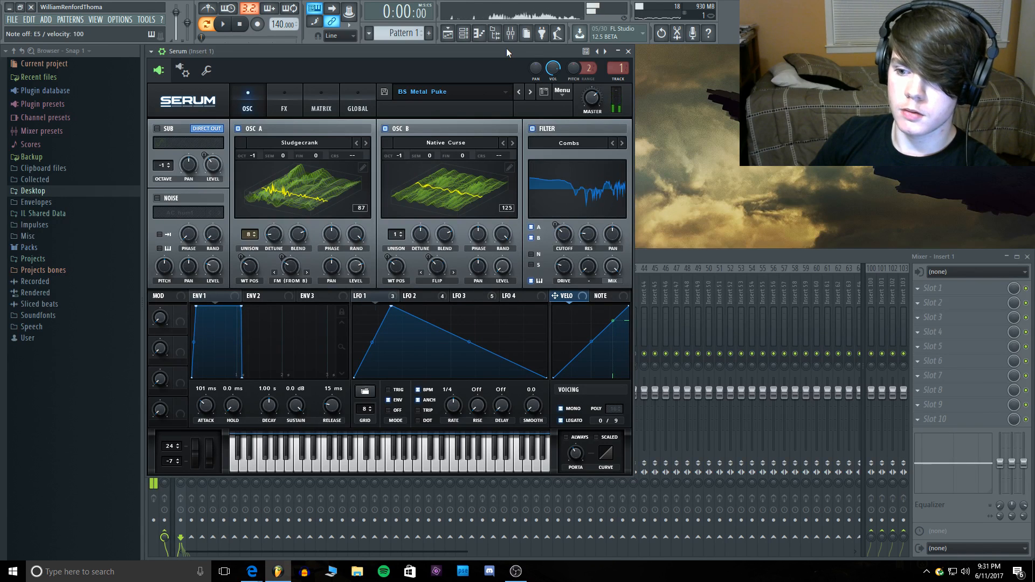
pyautogui.click(532, 129)
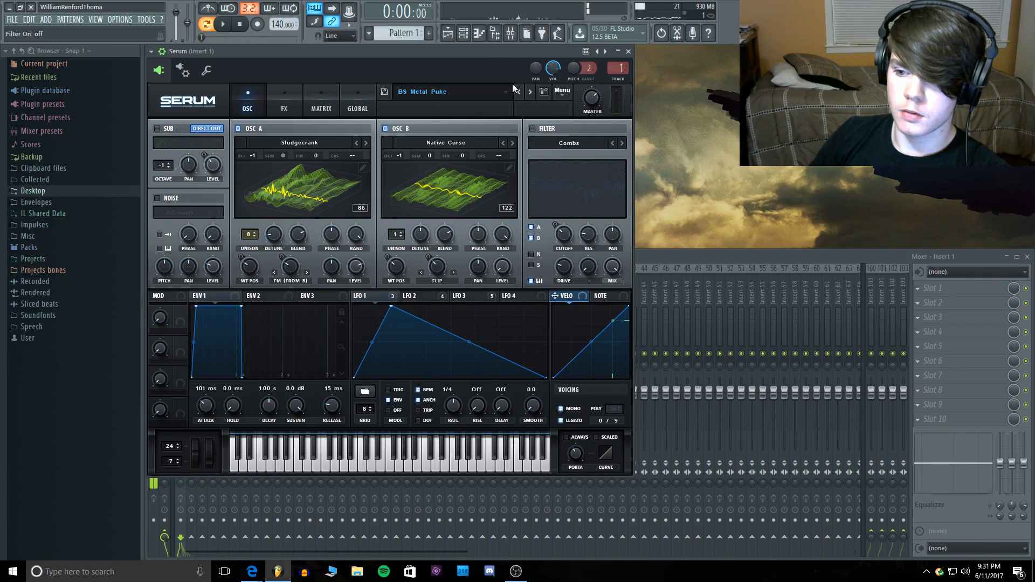
pyautogui.press('e')
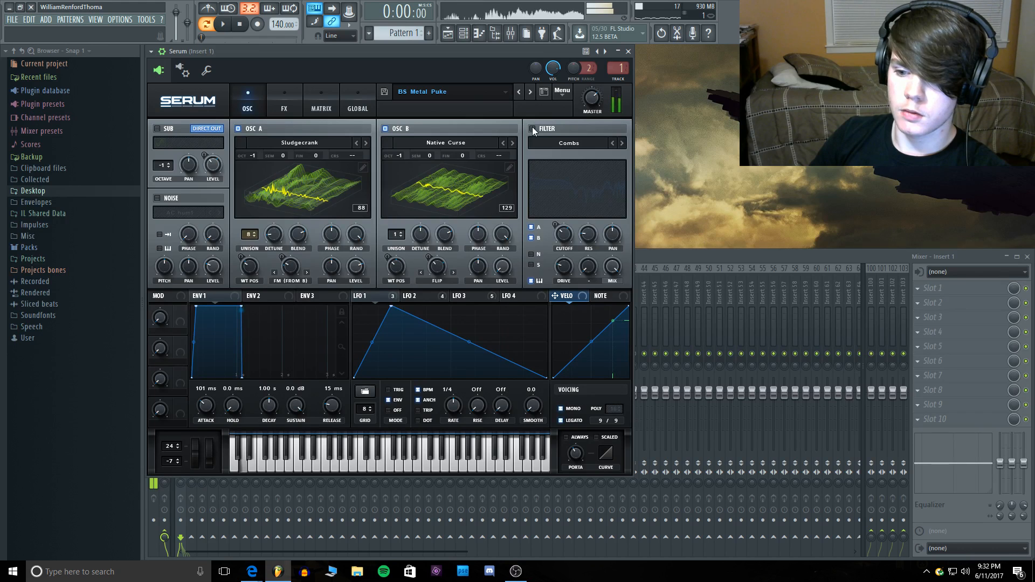
pyautogui.click(533, 128)
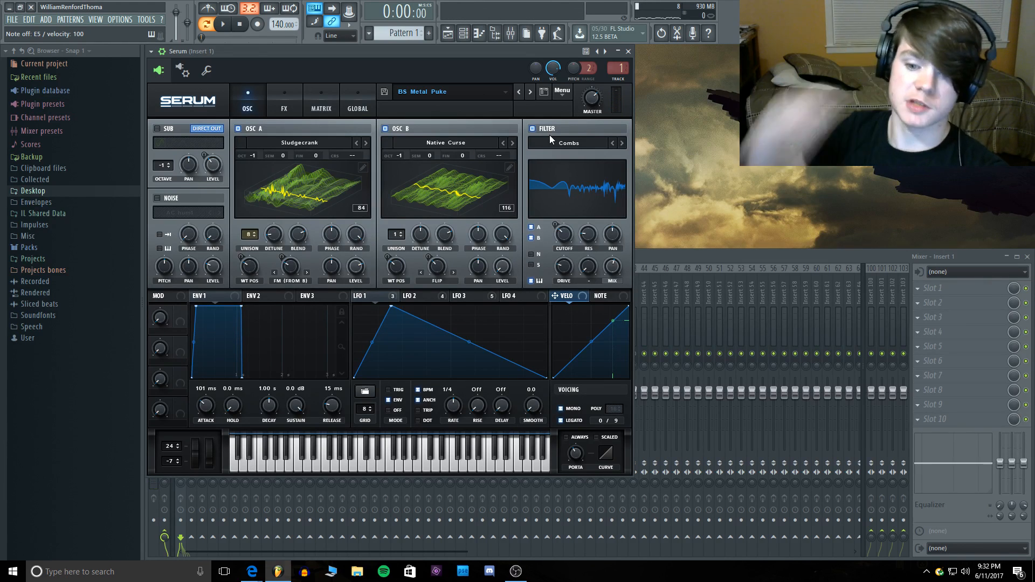
# Step: Show the effects and compare the sound with Hyper/Dimension, Flanger and Phaser each switched off and back on
pyautogui.click(272, 90)
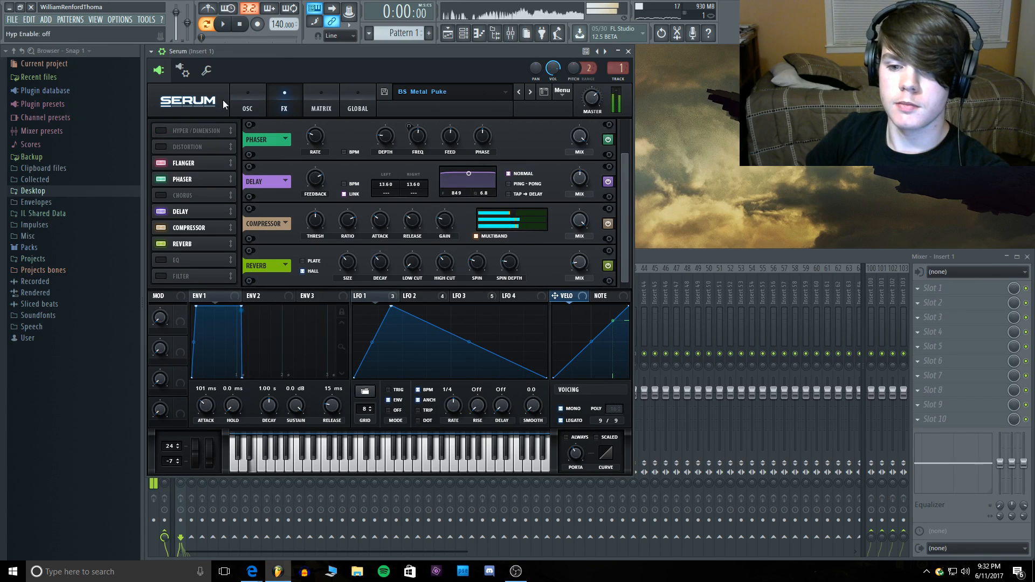
pyautogui.click(160, 130)
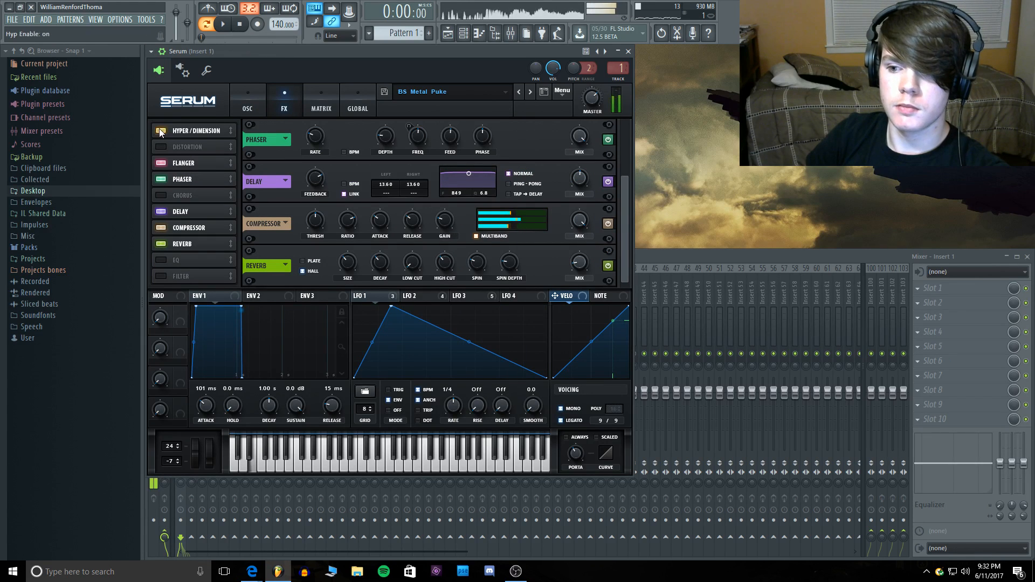
pyautogui.click(160, 163)
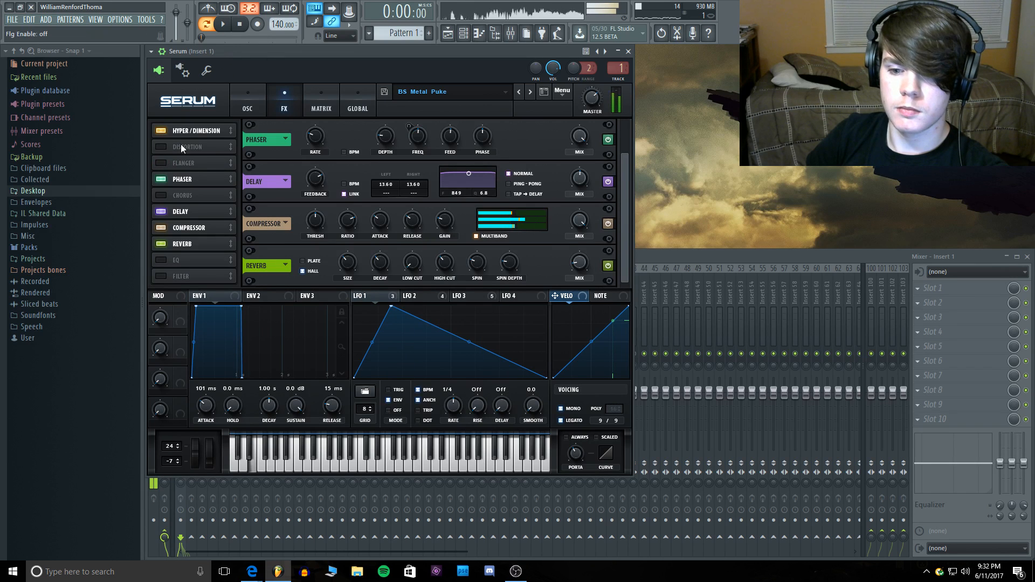
pyautogui.click(161, 163)
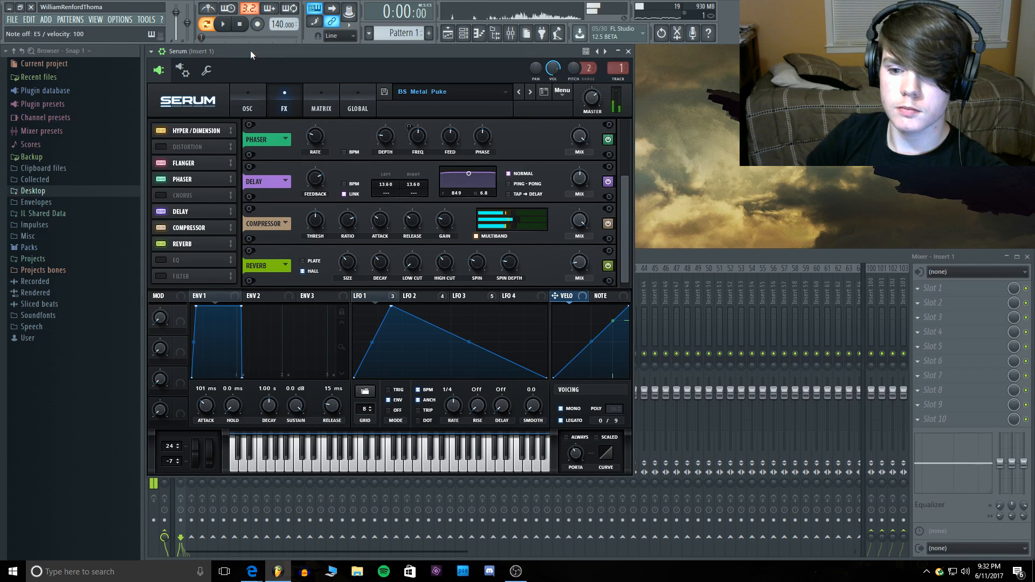
pyautogui.click(161, 179)
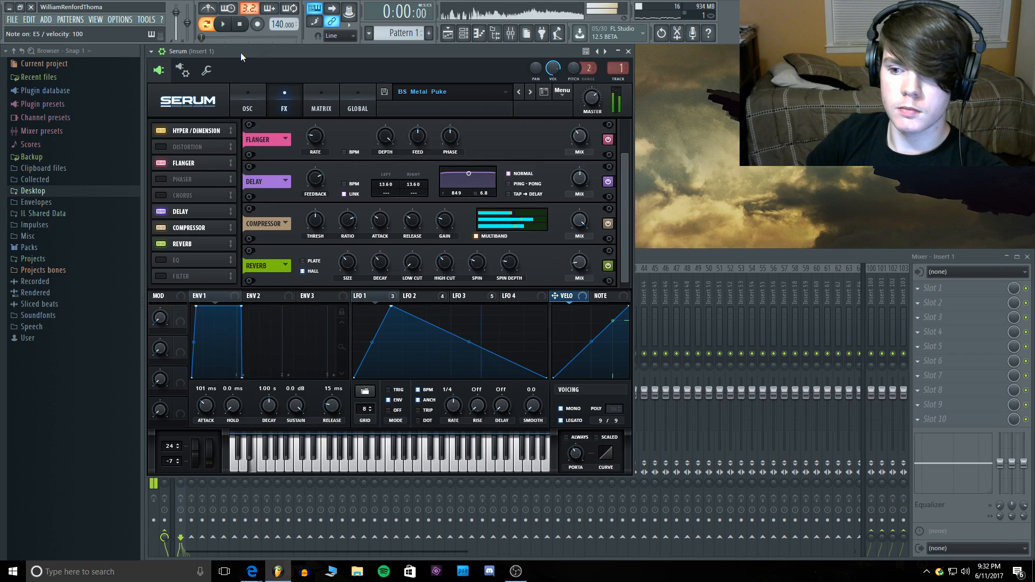
pyautogui.click(160, 179)
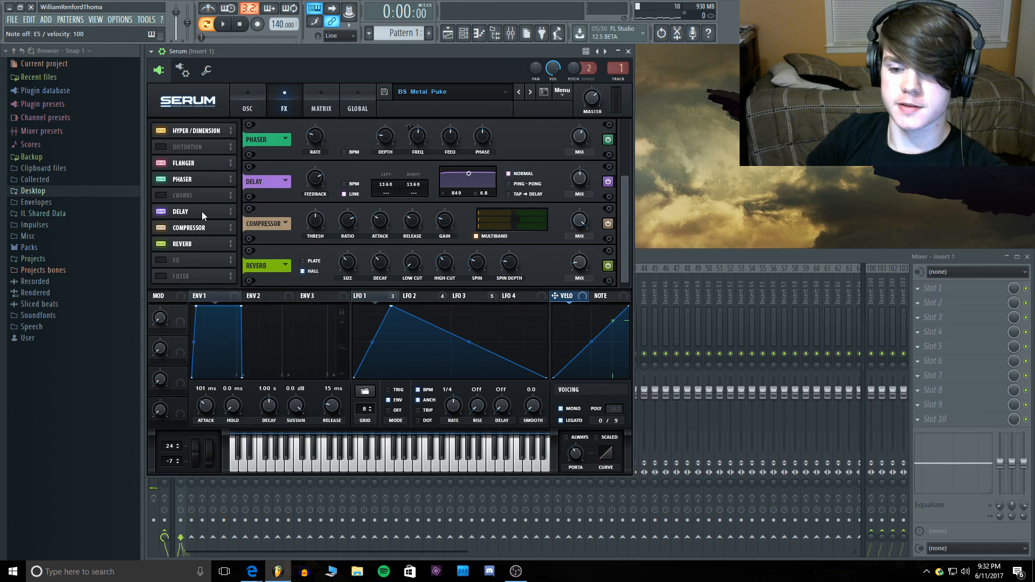
# Step: Play a note with the Delay effect bypassed, and re-enable the Delay
pyautogui.click(159, 212)
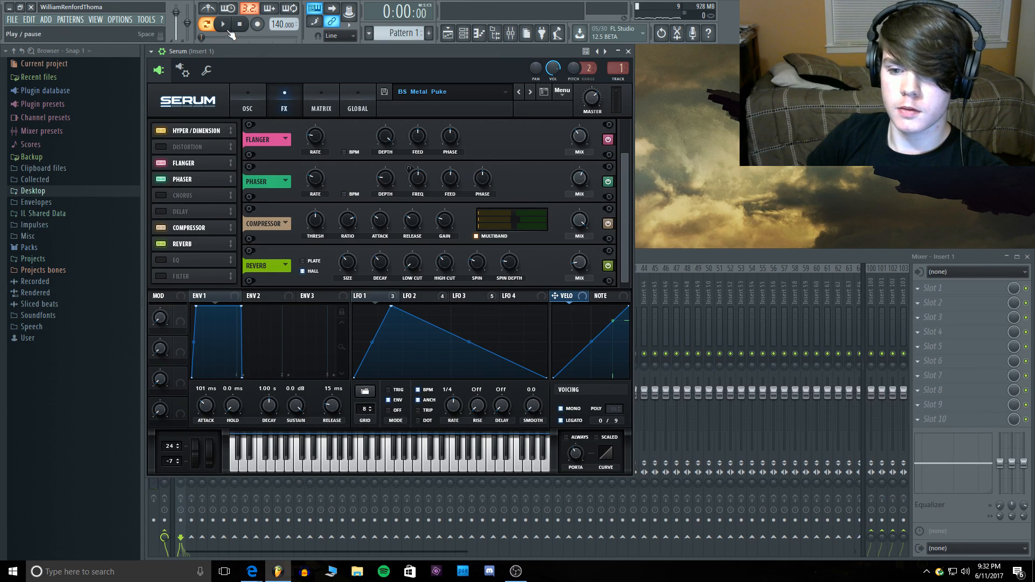
pyautogui.press('c')
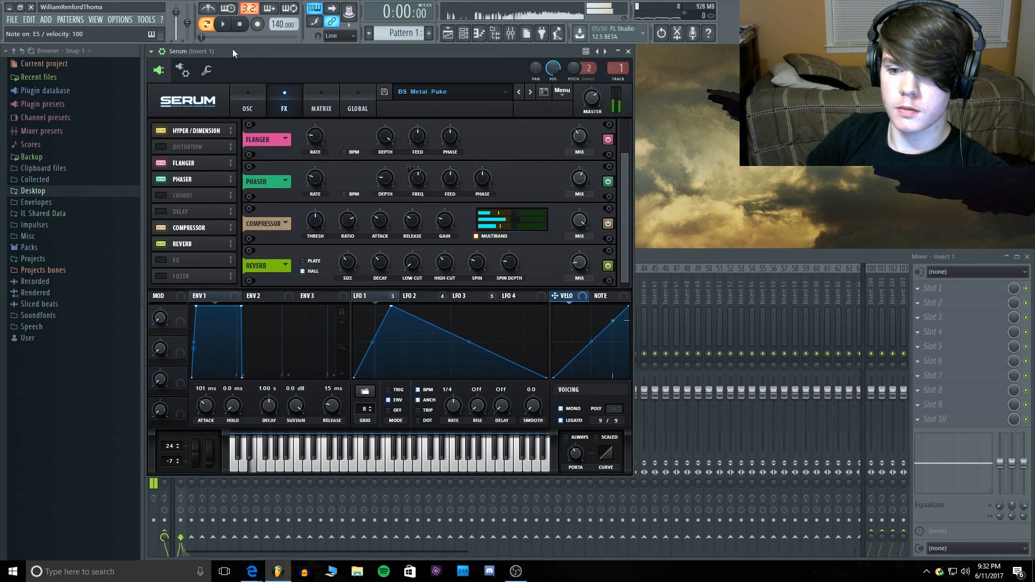
pyautogui.click(161, 211)
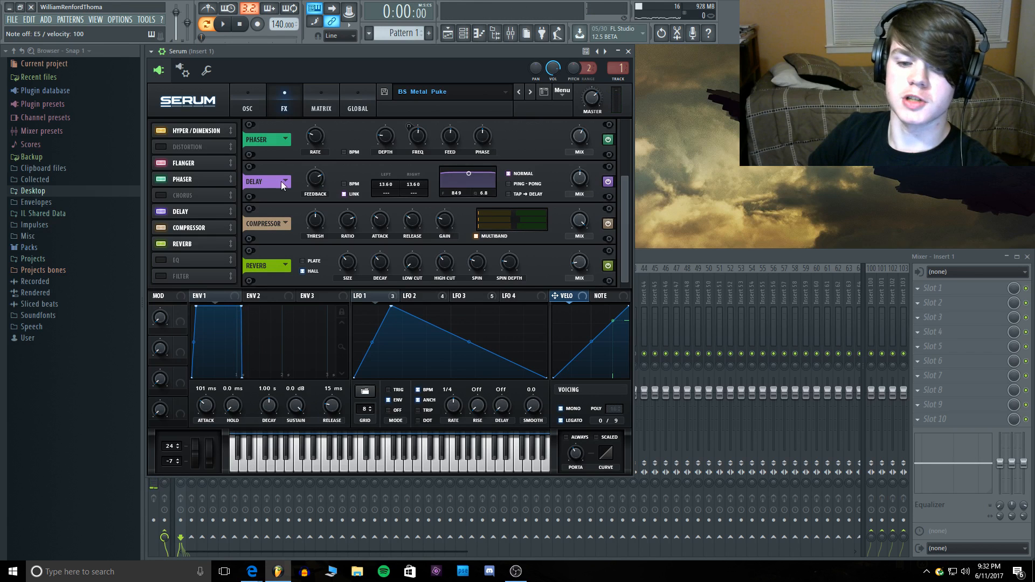
# Step: Audition the patch with the Compressor effect switched off and back on, playing a note in each state
pyautogui.click(163, 227)
pyautogui.click(257, 57)
pyautogui.press('c')
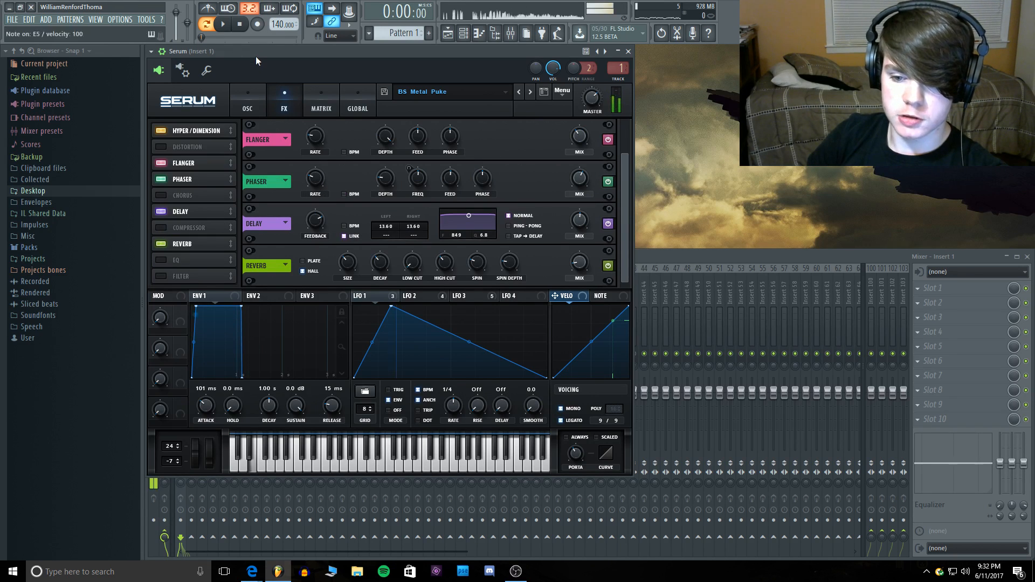
pyautogui.click(161, 226)
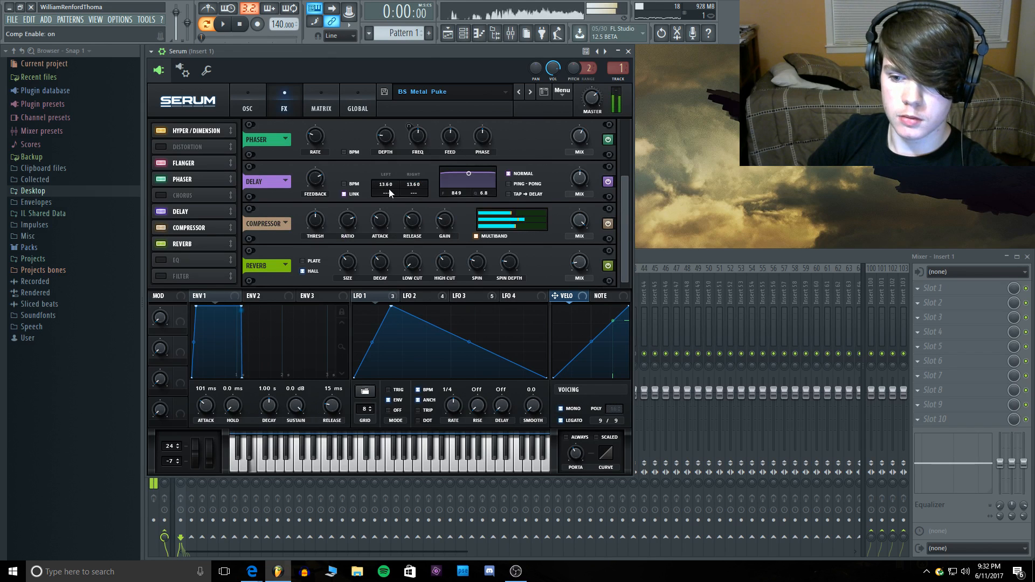
pyautogui.press('c')
pyautogui.moveTo(316, 219); pyautogui.dragTo(317, 221)
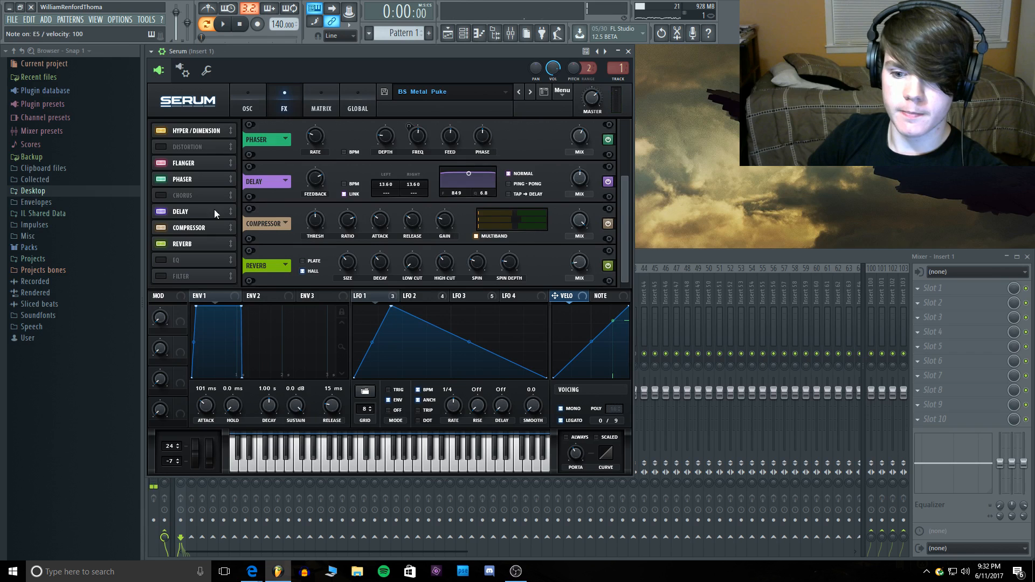
# Step: Play a note with the Reverb effect bypassed, and re-enable the Reverb
pyautogui.click(164, 243)
pyautogui.press('c')
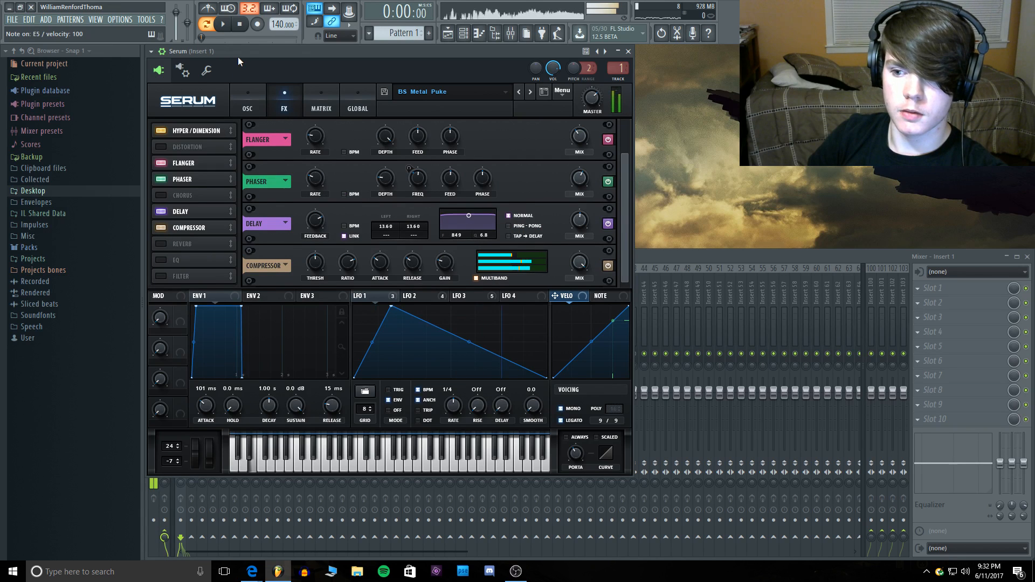
pyautogui.click(160, 244)
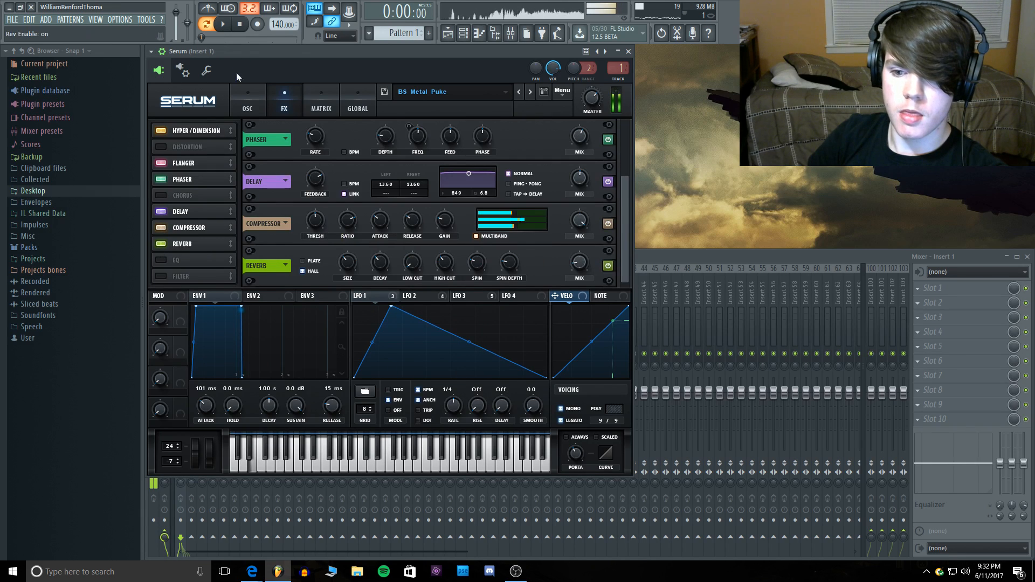
# Step: Return to the oscillators and audition the patch with LFO 1's rate at 1/2, restoring the rate to 1/4
pyautogui.click(243, 95)
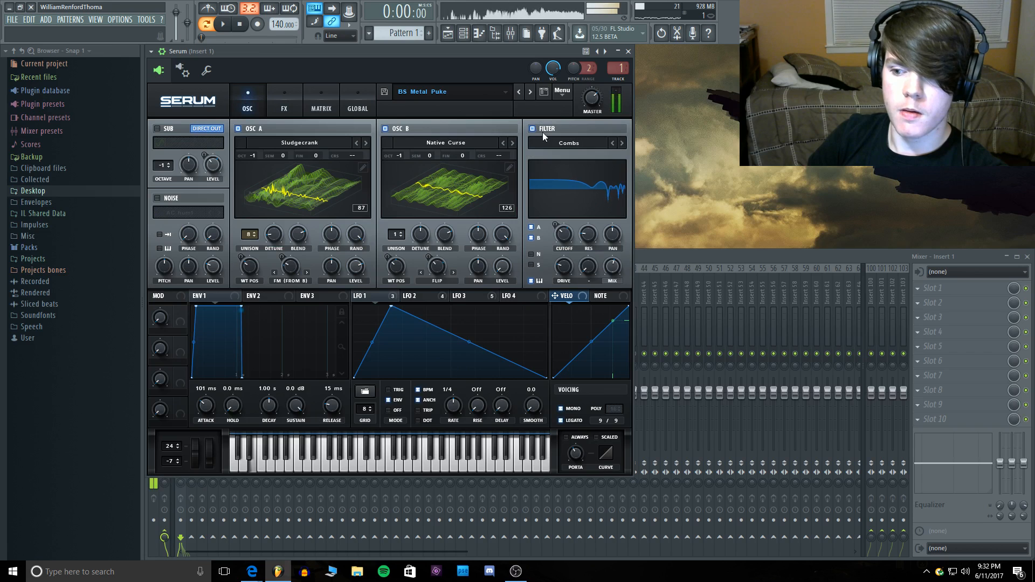
pyautogui.press('c')
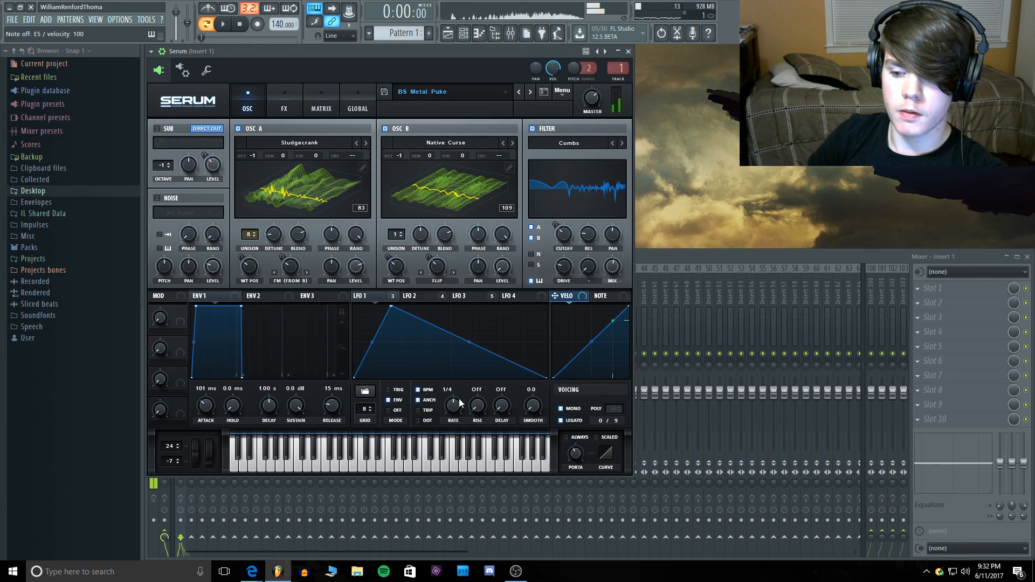
pyautogui.moveTo(457, 399); pyautogui.dragTo(455, 404)
pyautogui.press('c')
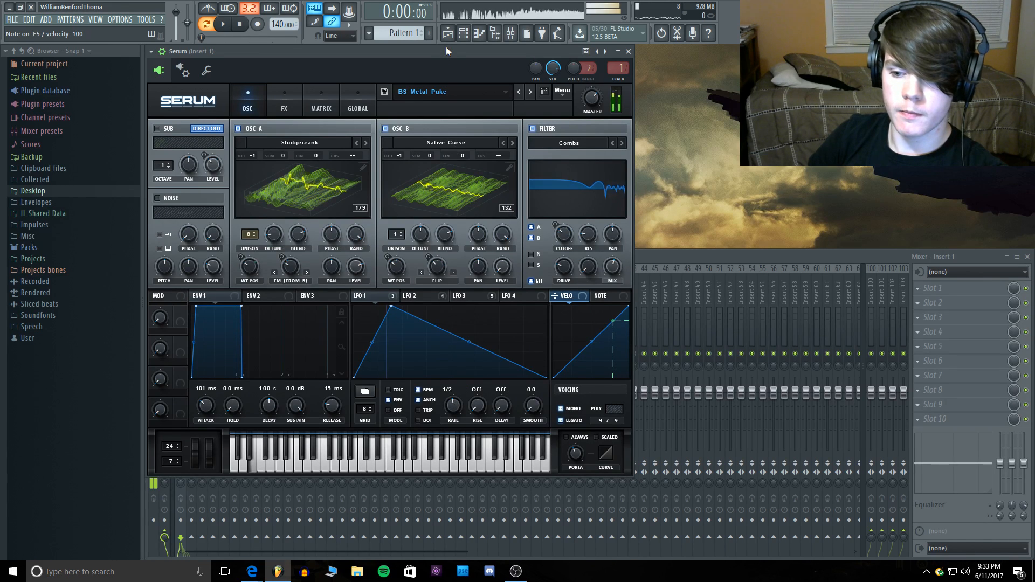
pyautogui.moveTo(454, 400); pyautogui.dragTo(454, 391)
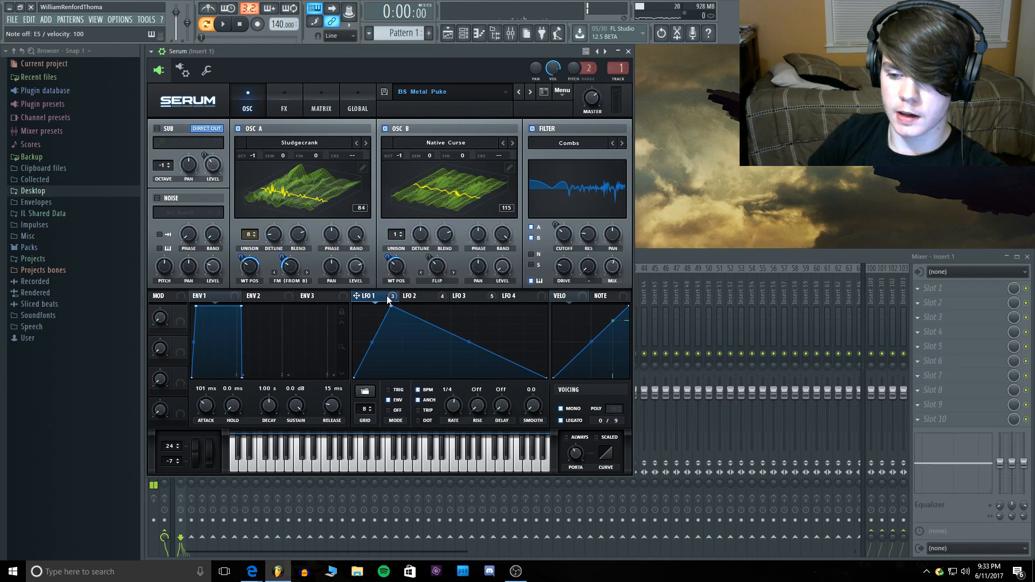
# Step: Examine the LFO 2, LFO 3 and LFO 1 shapes and the parameters they modulate while playing a note
pyautogui.click(432, 299)
pyautogui.click(467, 297)
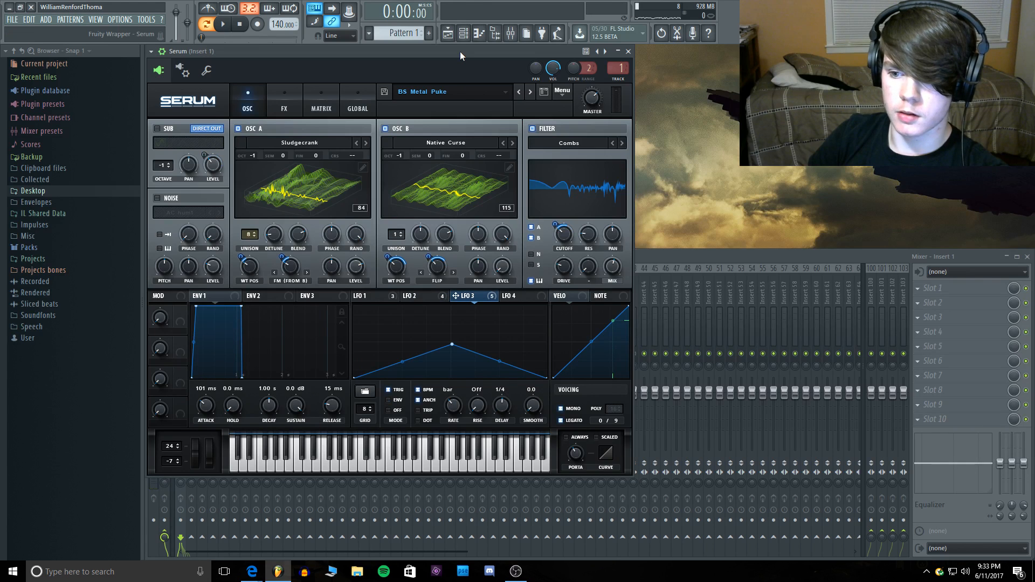
pyautogui.click(429, 299)
pyautogui.press('c')
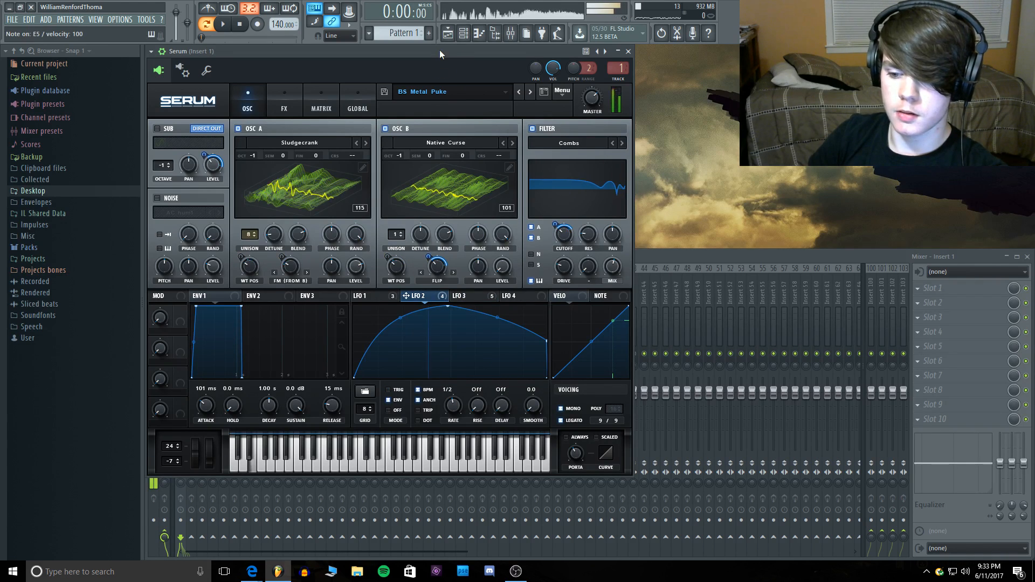
pyautogui.click(384, 297)
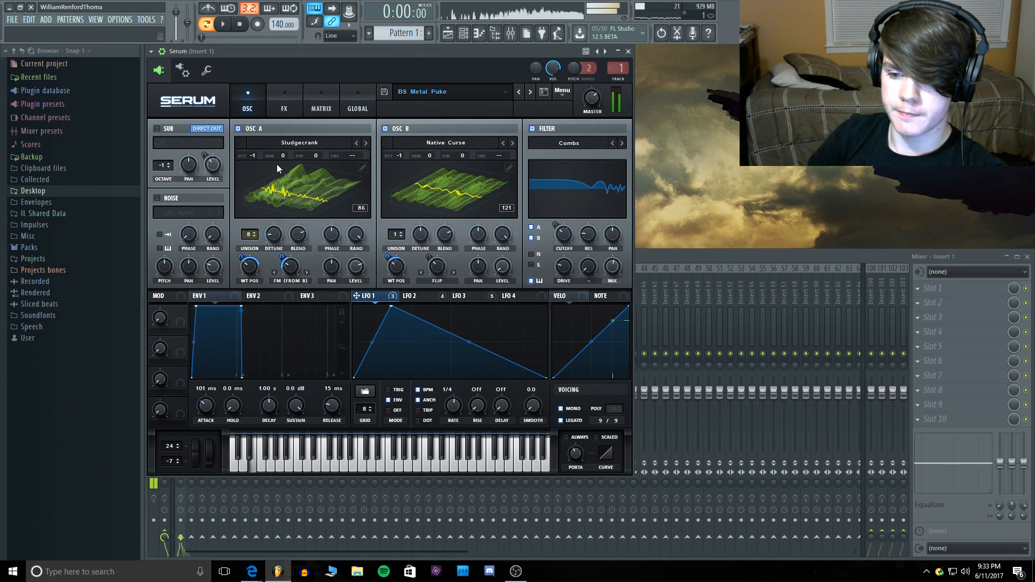
# Step: Switch the Sludgecrank and Native Curse displays to 2D waveforms and back to 3D to examine the wavetables
pyautogui.click(311, 204)
pyautogui.click(310, 202)
pyautogui.click(465, 198)
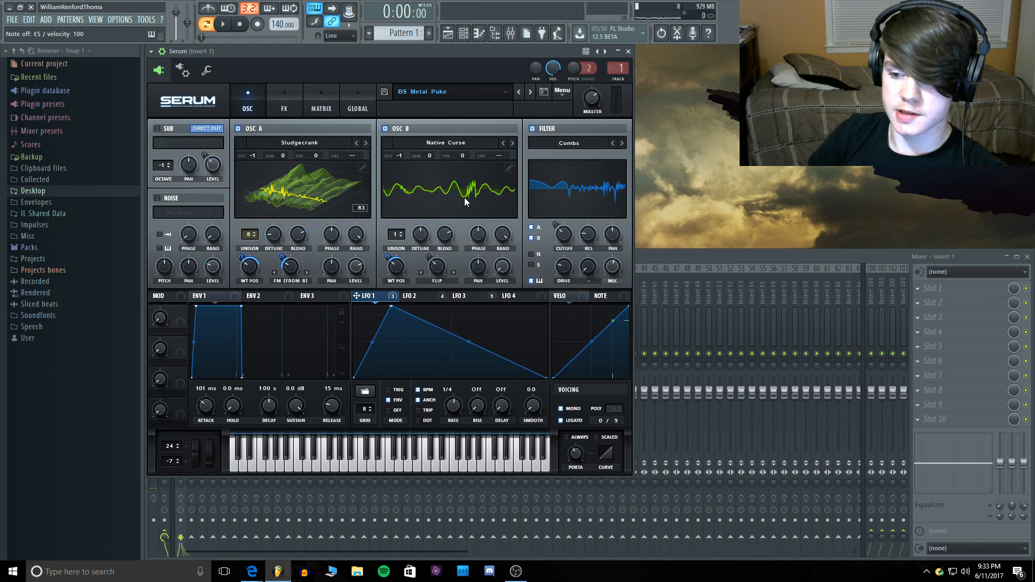
pyautogui.click(465, 198)
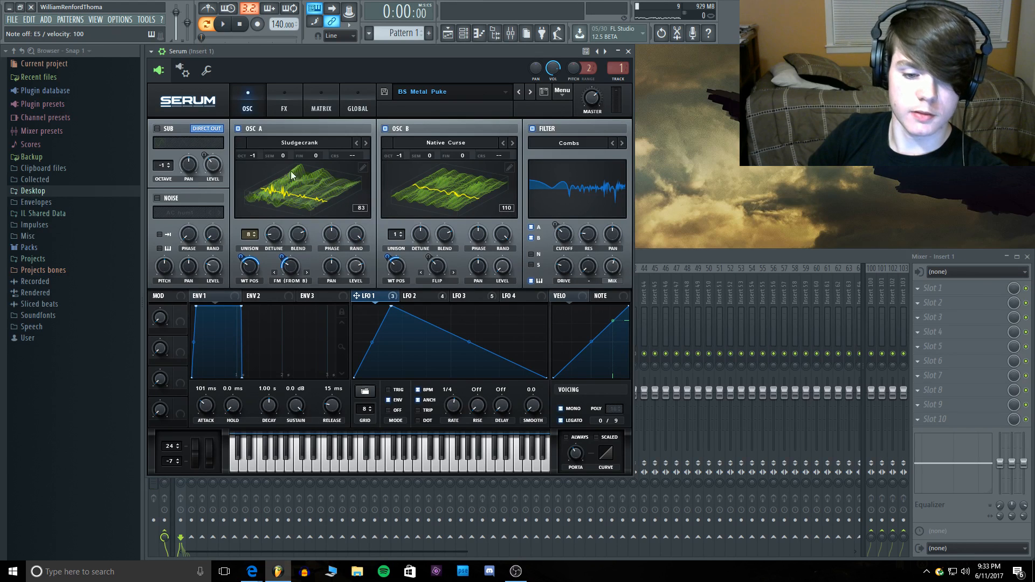
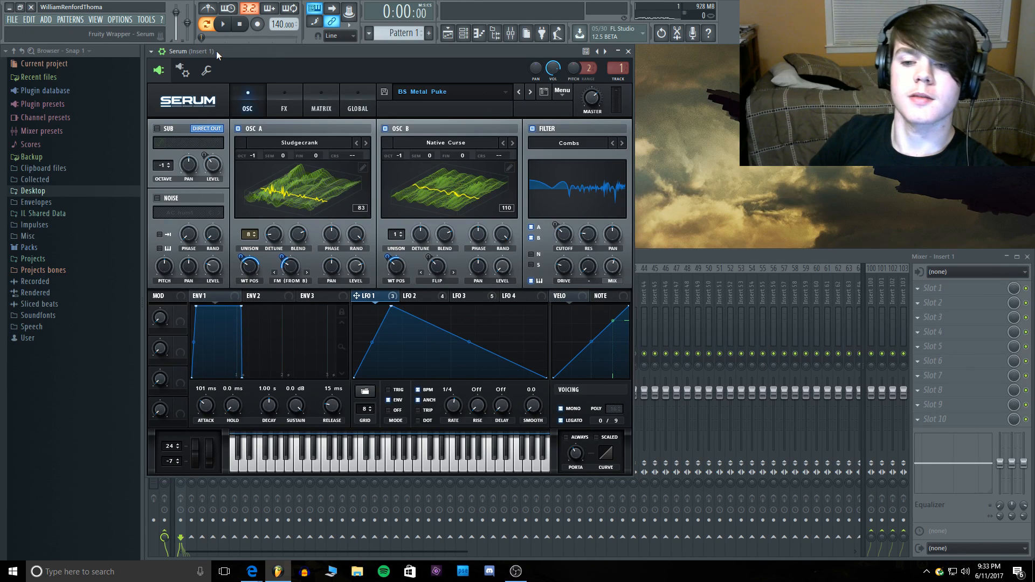
# Step: Load the BS Riddim Cuck preset from the archive (1) folder under Sent and audition it with a few notes
pyautogui.click(452, 95)
pyautogui.moveTo(452, 188)
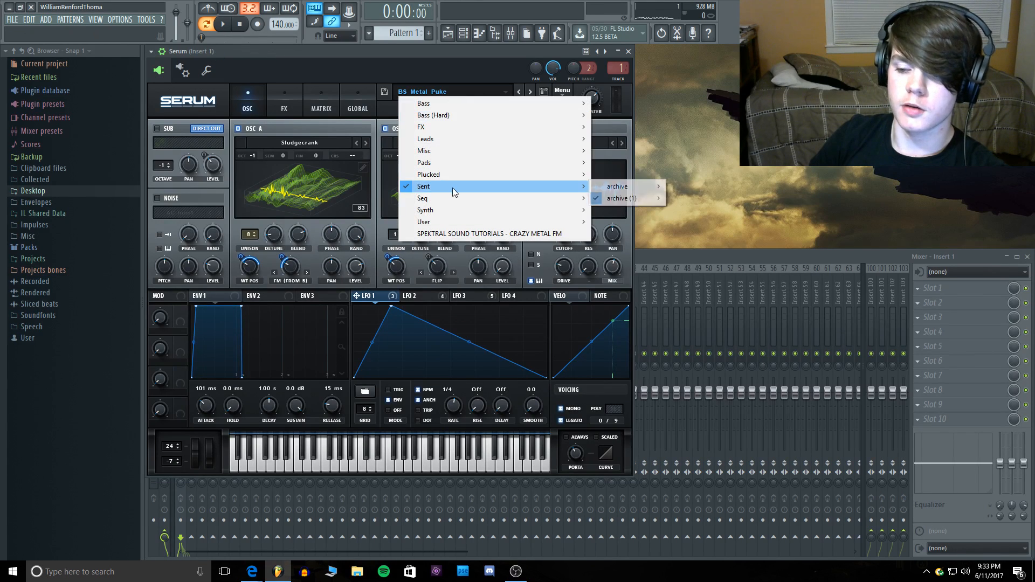
pyautogui.moveTo(626, 197)
pyautogui.click(696, 222)
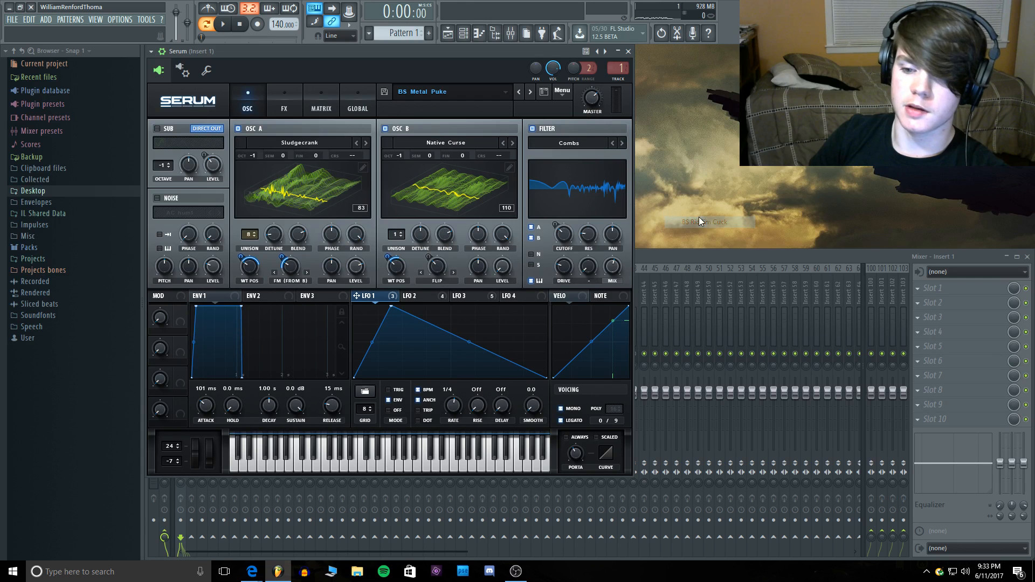
pyautogui.press('c')
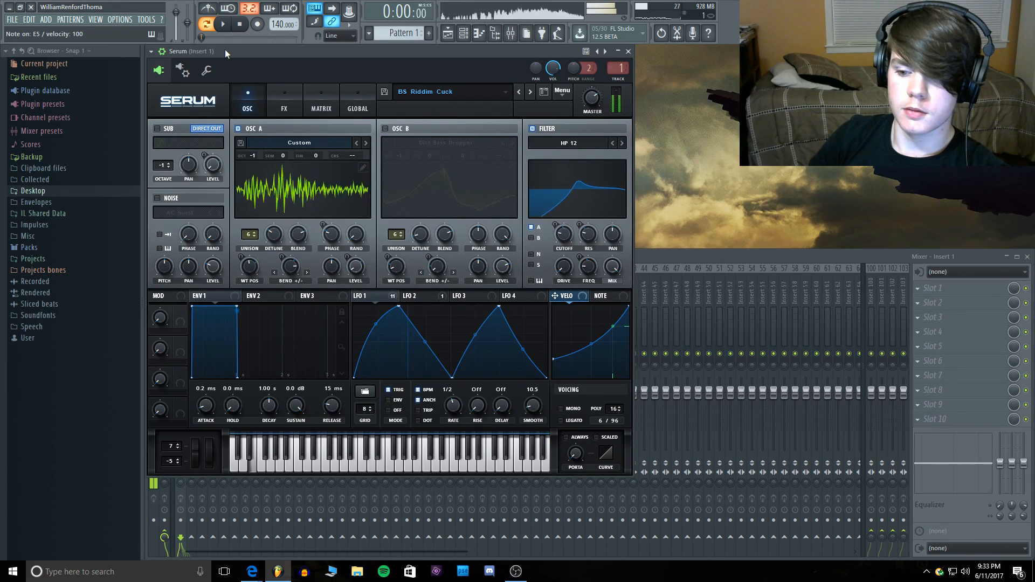
pyautogui.press('n')
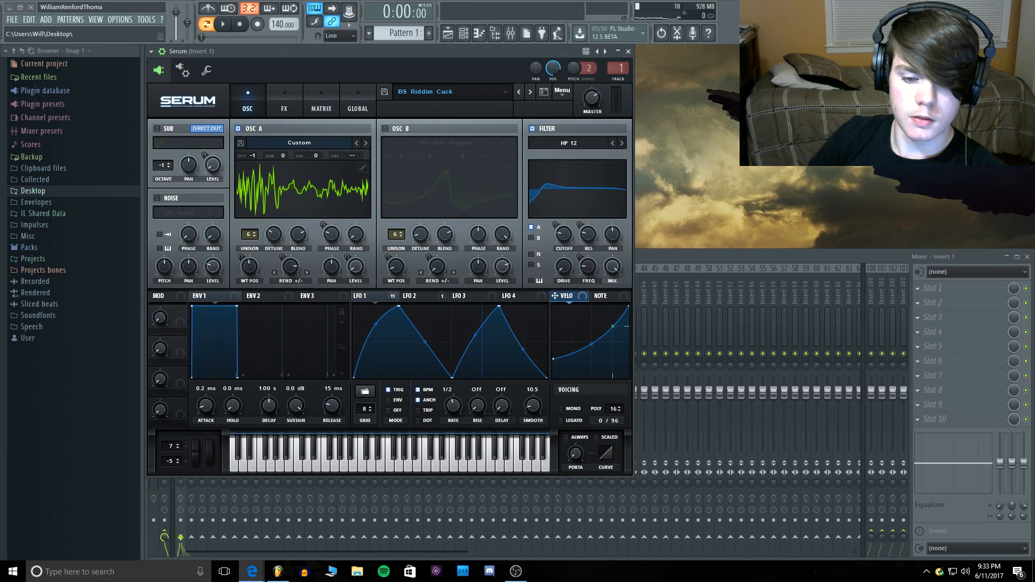
# Step: Play a few notes of the BS Riddim Cuck patch, then compare it with the sub oscillator on and off again
pyautogui.press('c')
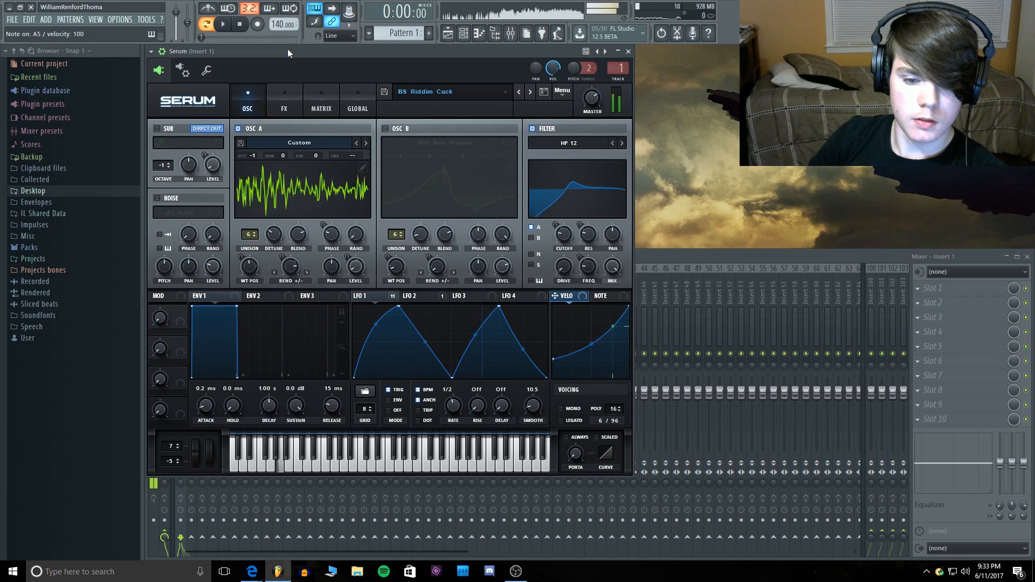
pyautogui.press('v')
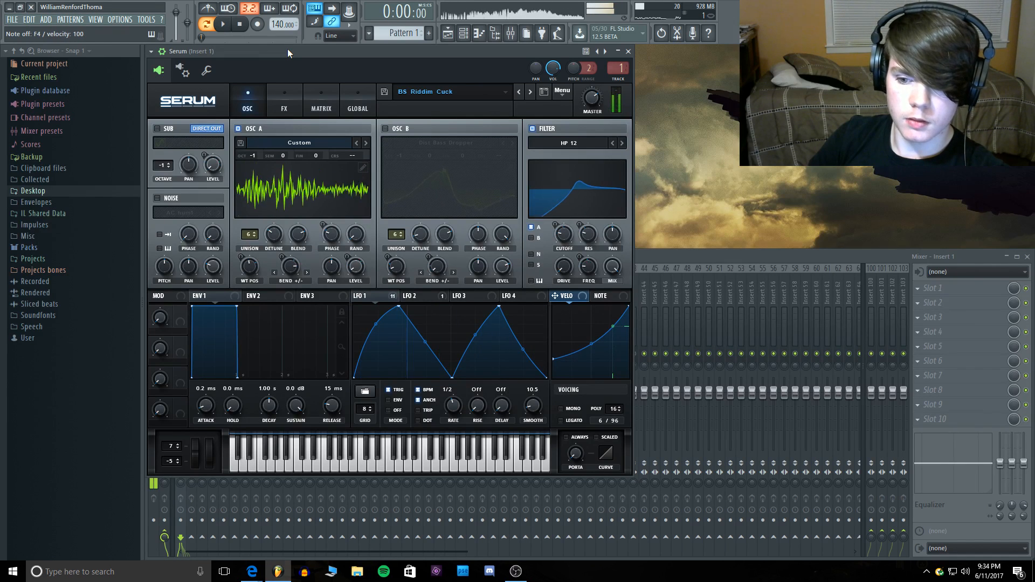
pyautogui.press('w')
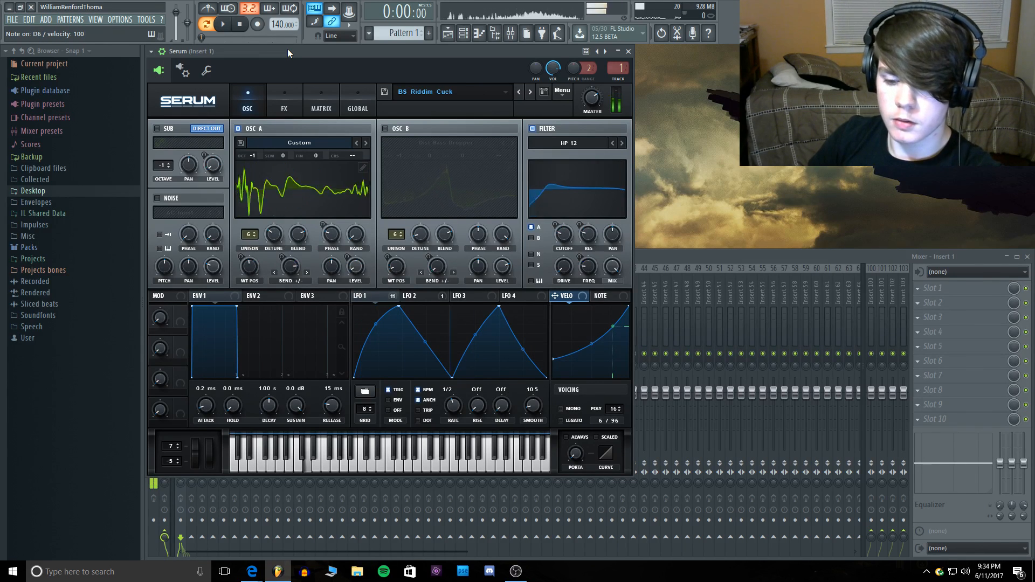
pyautogui.click(158, 128)
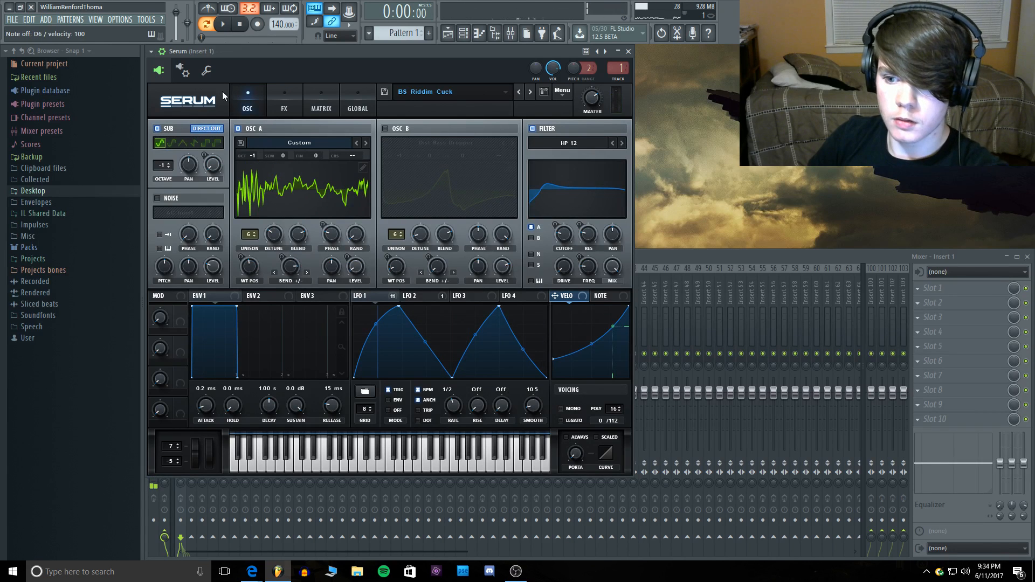
pyautogui.click(158, 128)
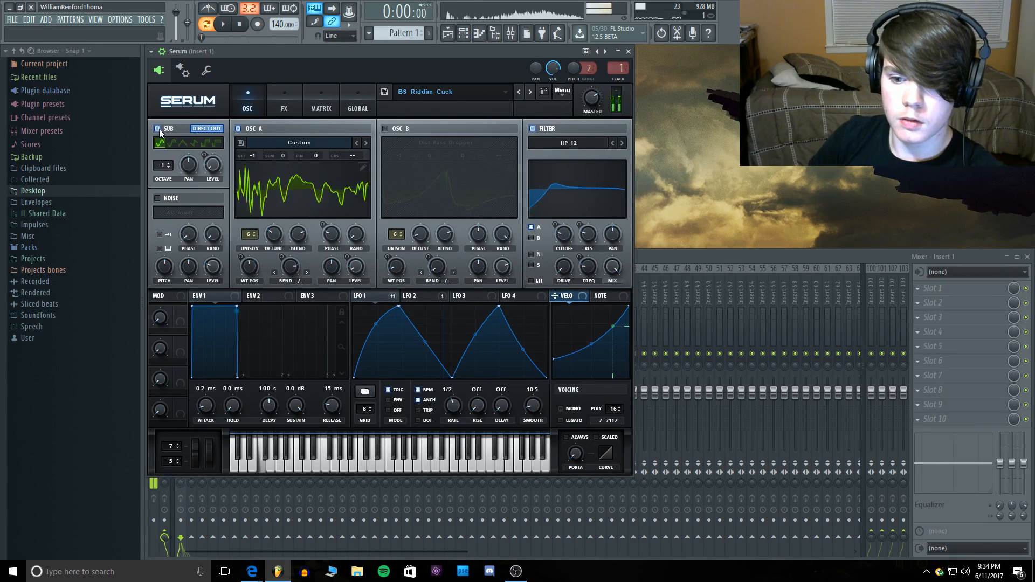
# Step: Switch oscillator A's Custom wavetable display to 3D and back to 2D while playing a note to examine its movement
pyautogui.click(284, 189)
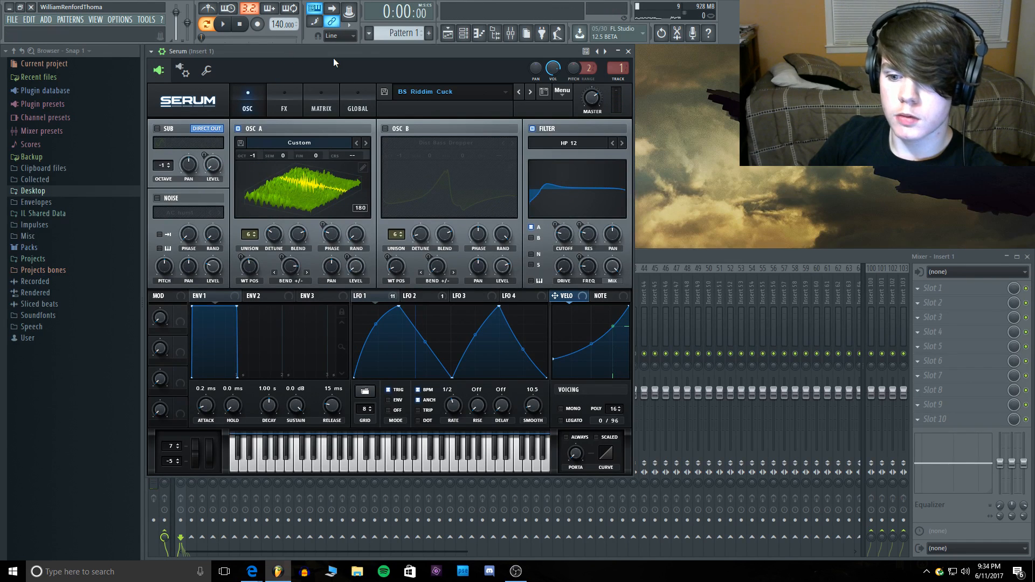
pyautogui.press('v')
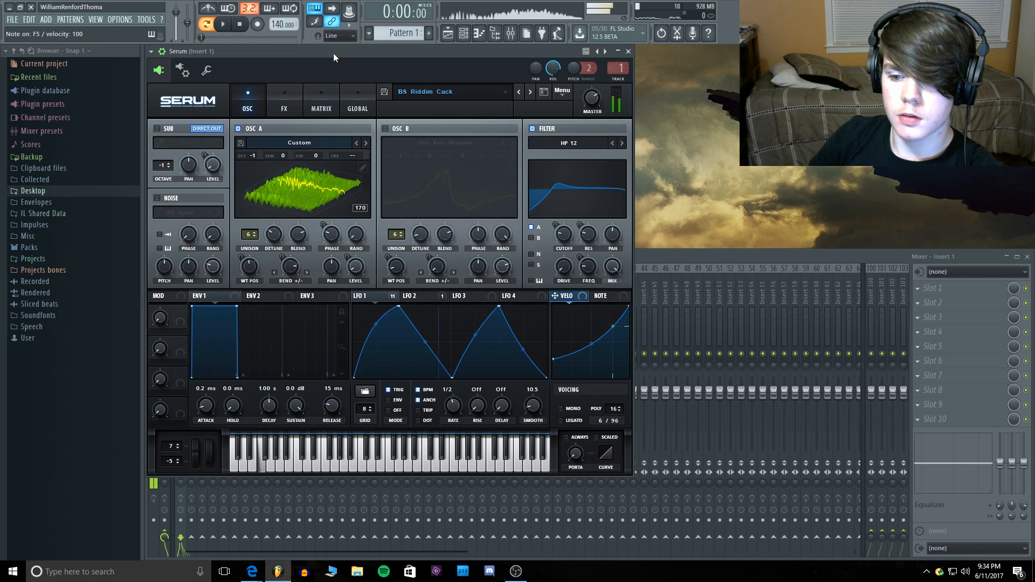
pyautogui.click(323, 181)
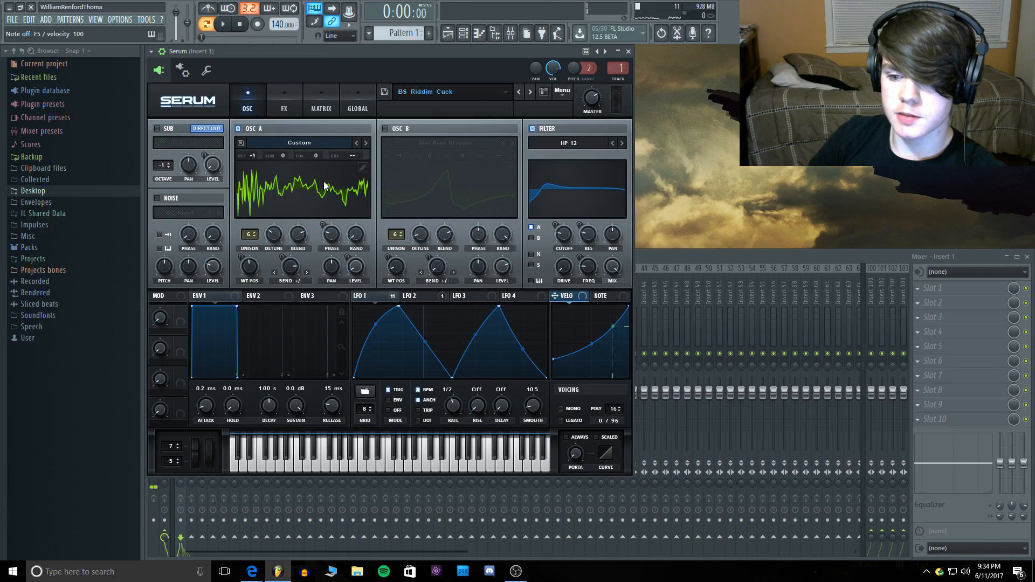
pyautogui.press('v')
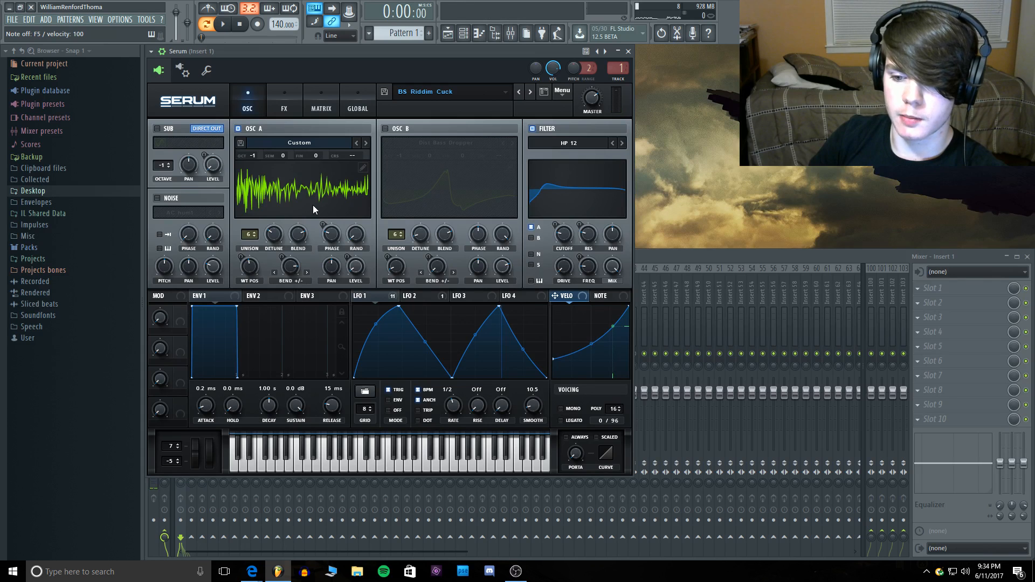
# Step: Audition a held note with the HP 12 filter bypassed and turned back on
pyautogui.press('v')
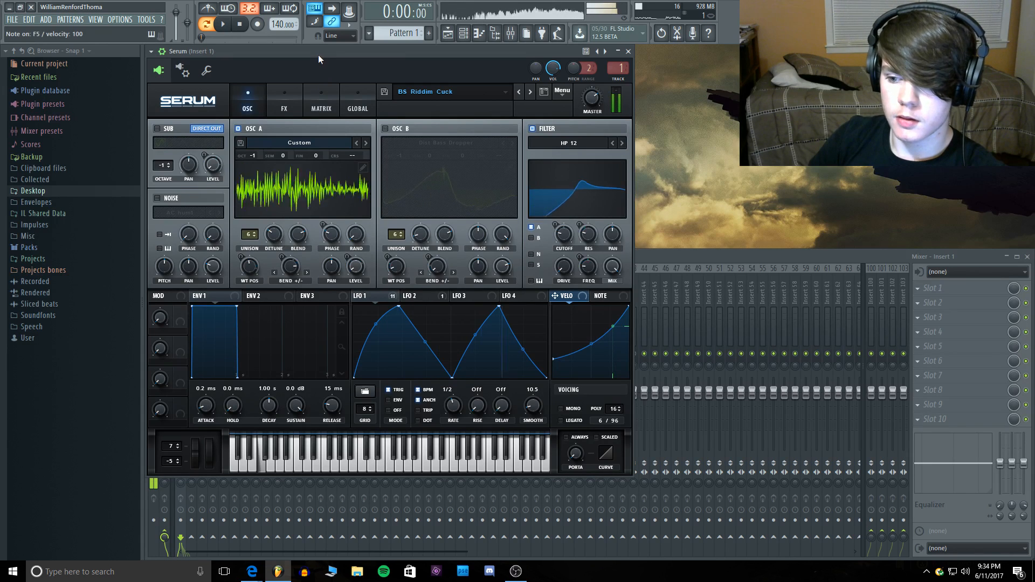
pyautogui.click(533, 128)
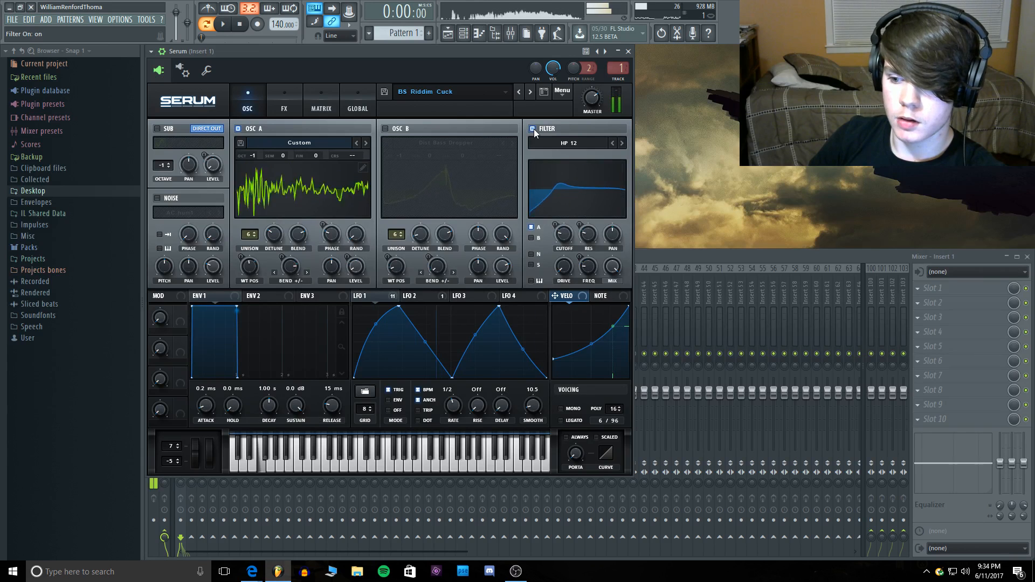
pyautogui.click(533, 128)
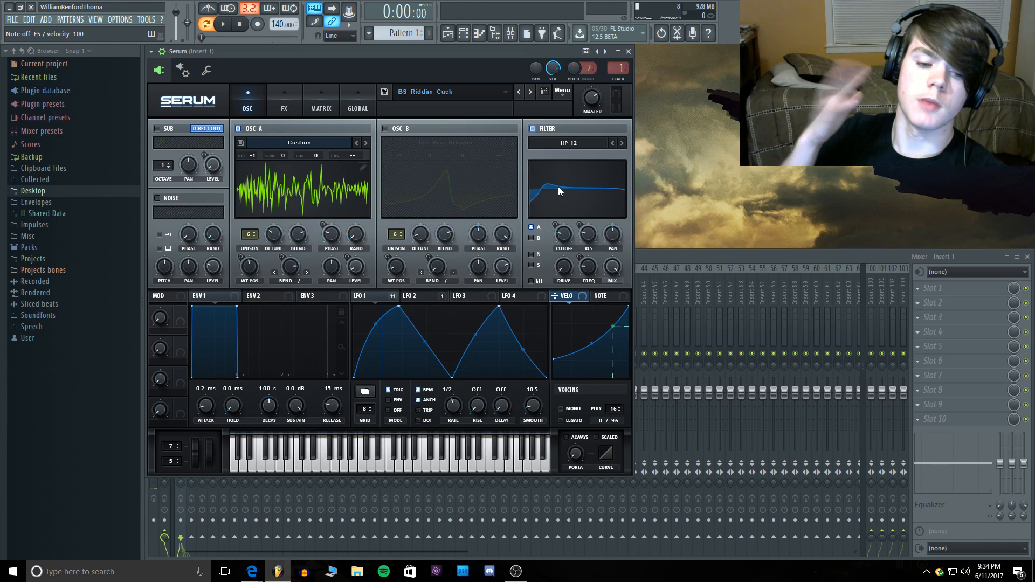
# Step: Audition the patch with the Hyper/Dimension, Distortion and Compressor effects bypassed one at a time, re-enabling each
pyautogui.click(284, 99)
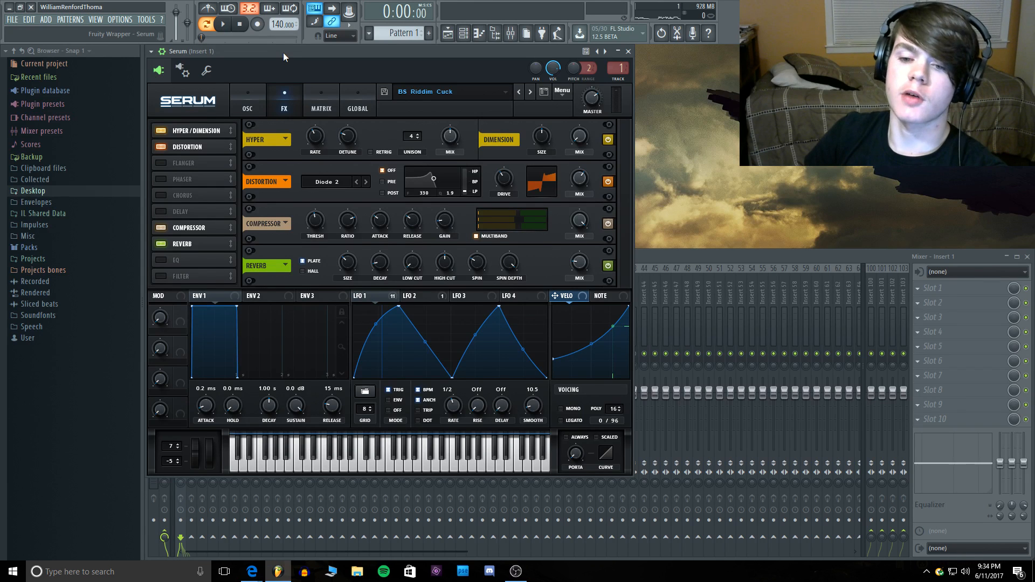
pyautogui.click(254, 100)
pyautogui.click(284, 99)
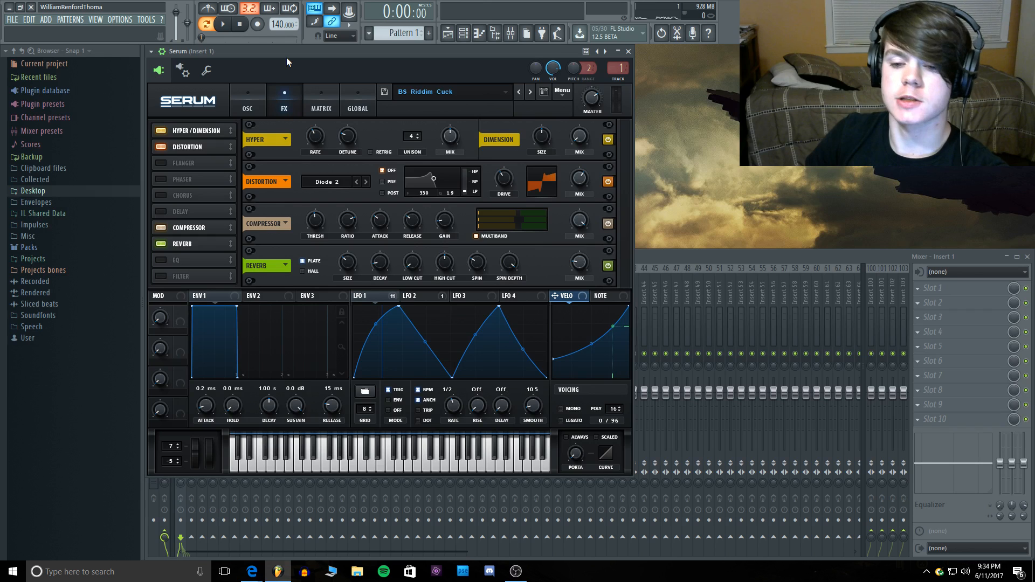
pyautogui.click(162, 131)
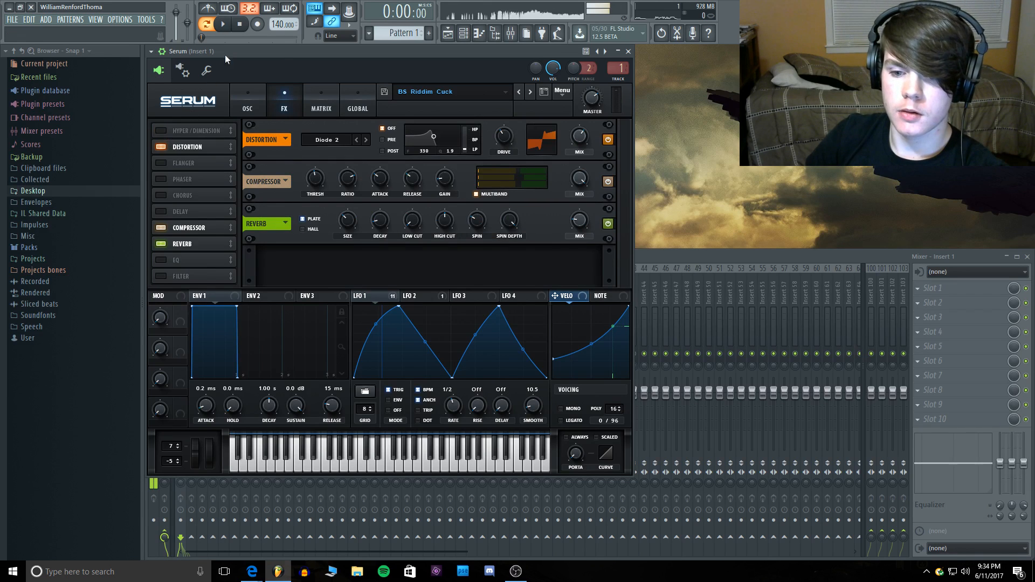
pyautogui.click(160, 130)
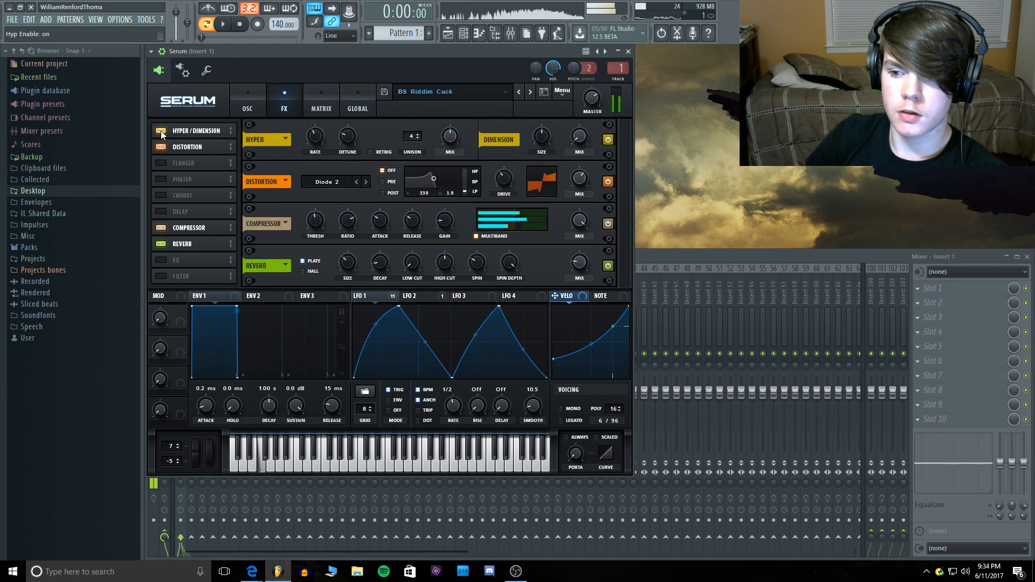
pyautogui.click(161, 146)
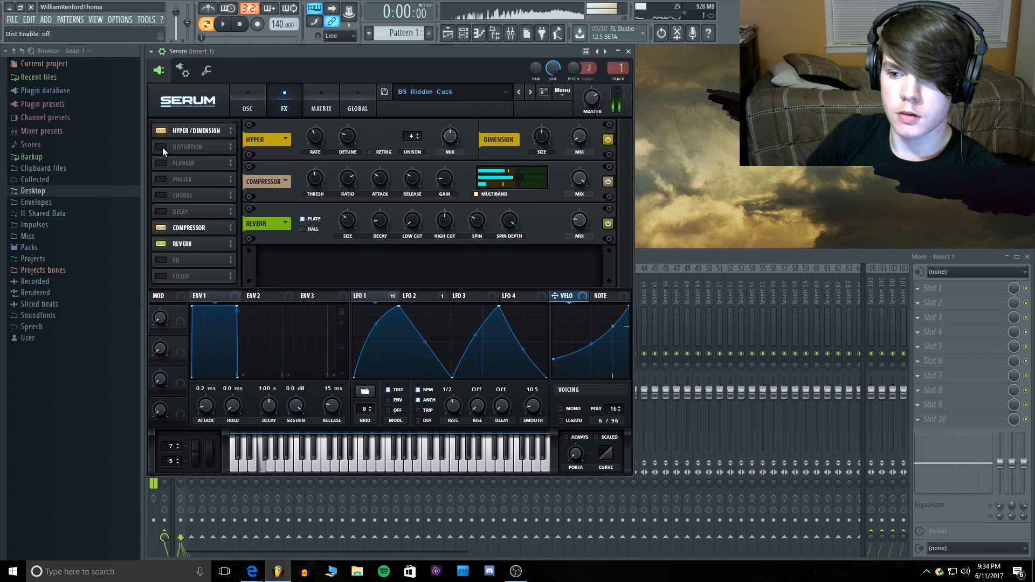
pyautogui.click(163, 147)
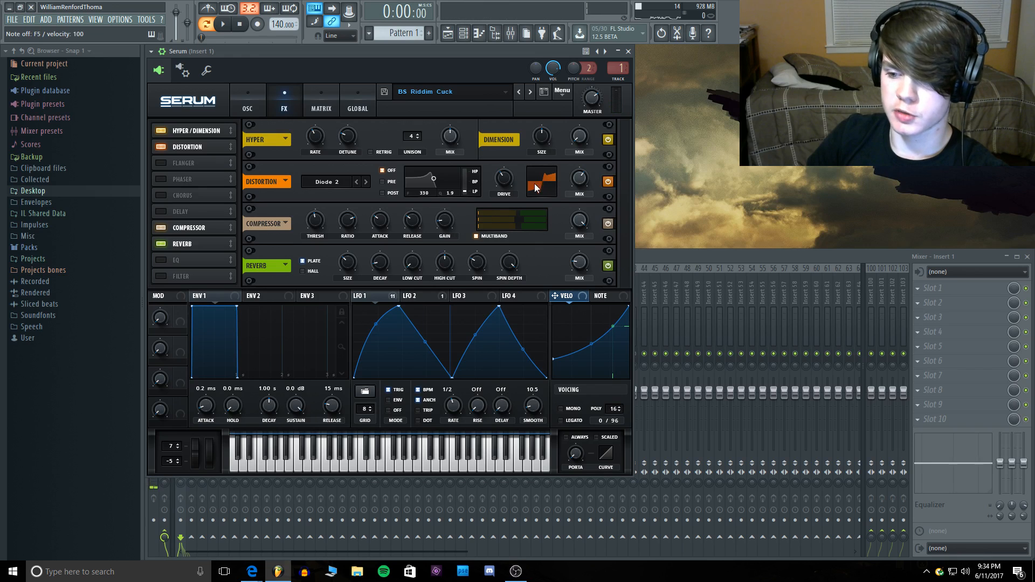
pyautogui.click(160, 228)
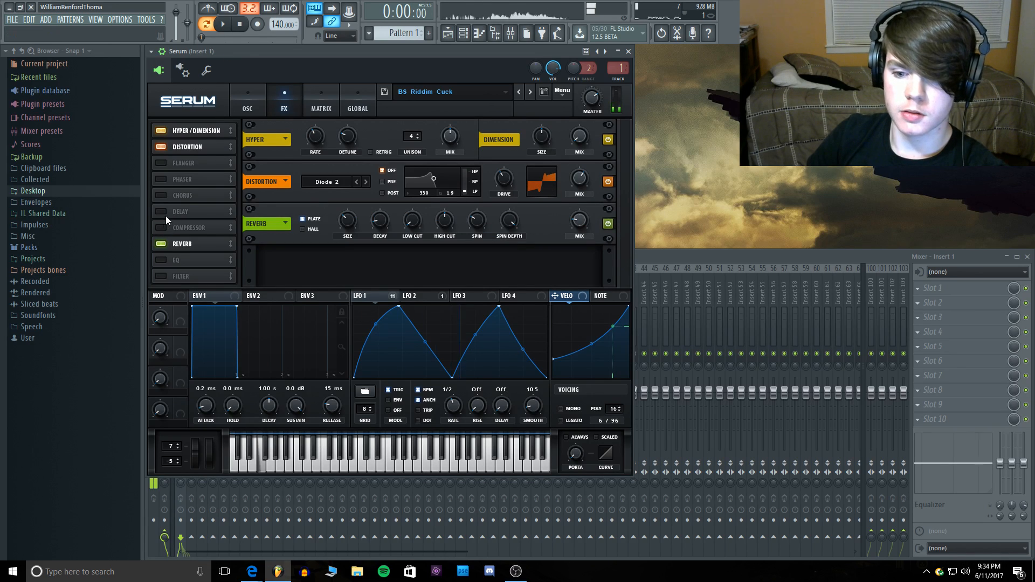
pyautogui.click(160, 229)
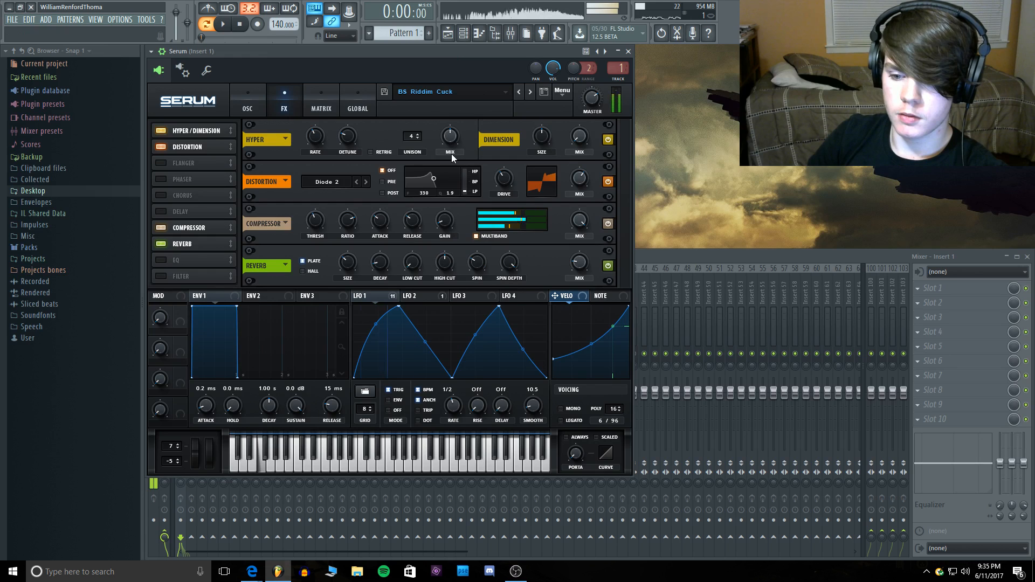
# Step: Play a note while viewing the oscillators, recheck the effects rack and return to the oscillators
pyautogui.click(247, 100)
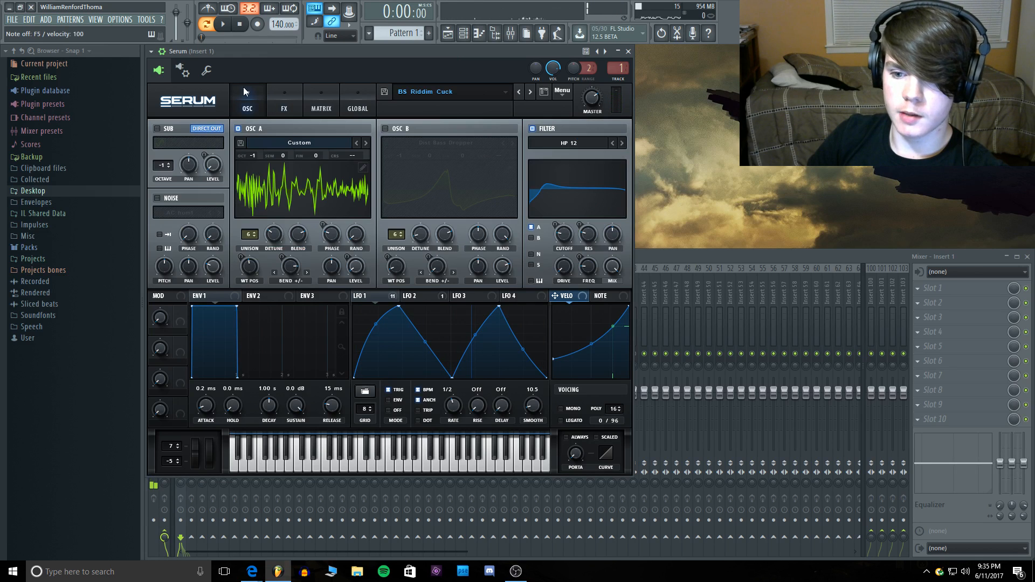
pyautogui.press('v')
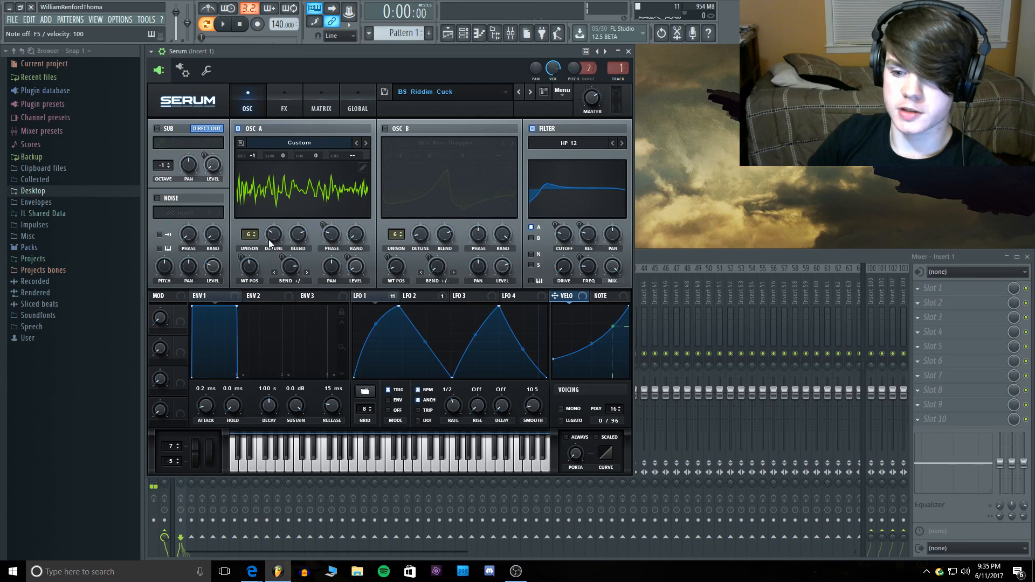
pyautogui.click(285, 102)
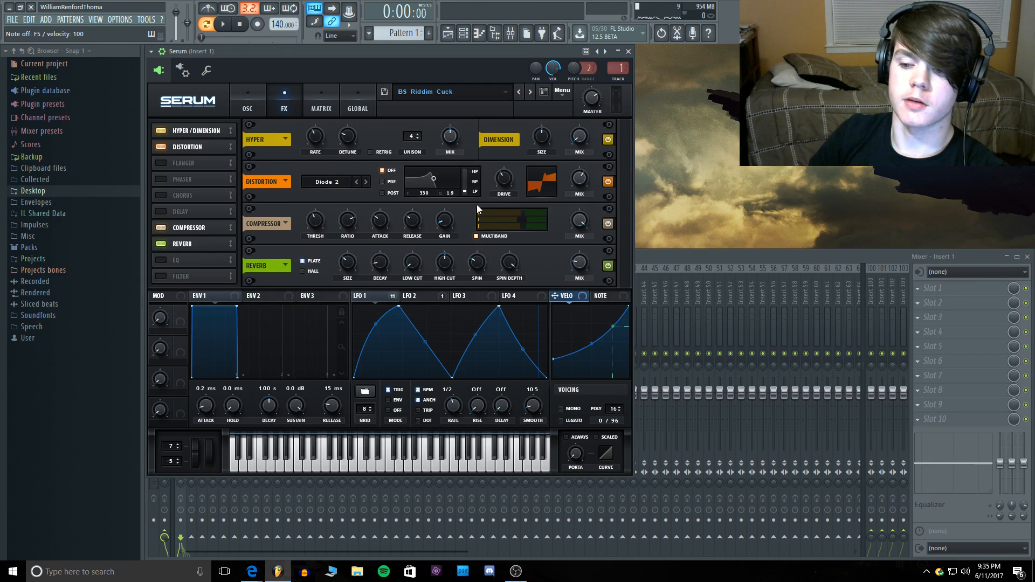
pyautogui.click(245, 103)
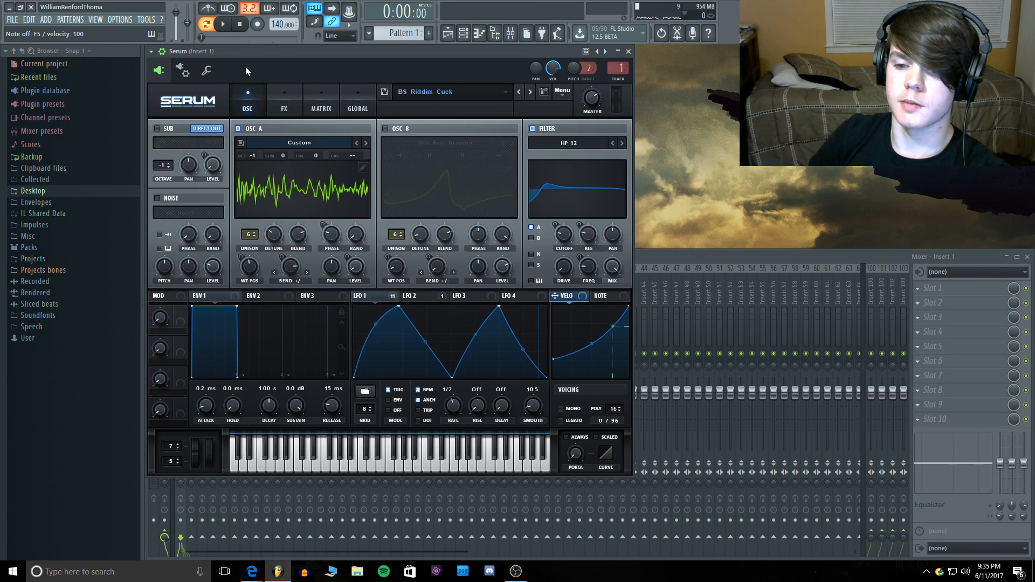
# Step: Check the presets in the archive (1) folder under Sent against the attachments in the Yahoo Mail message, keeping the current patch
pyautogui.click(432, 91)
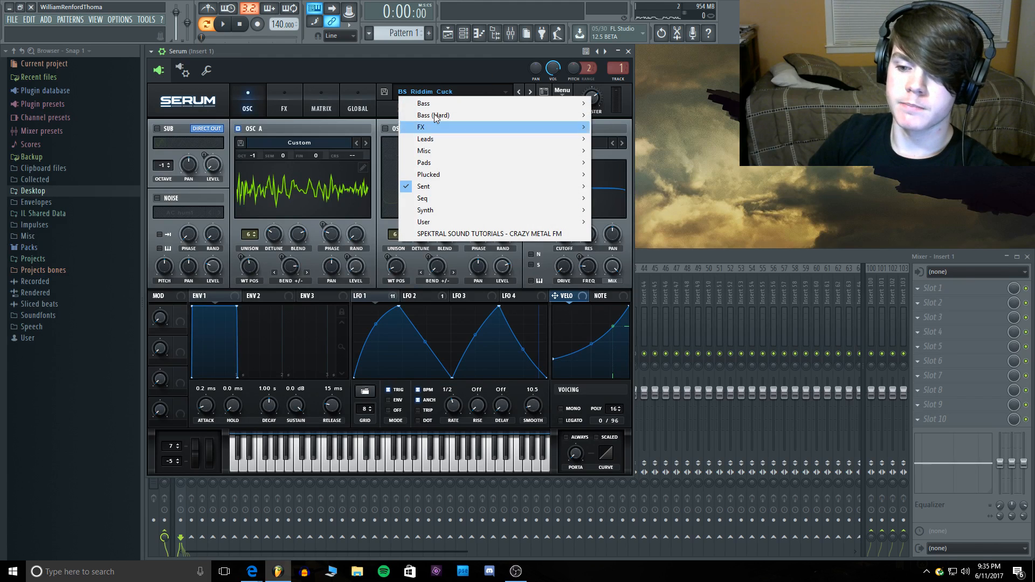
pyautogui.moveTo(454, 184)
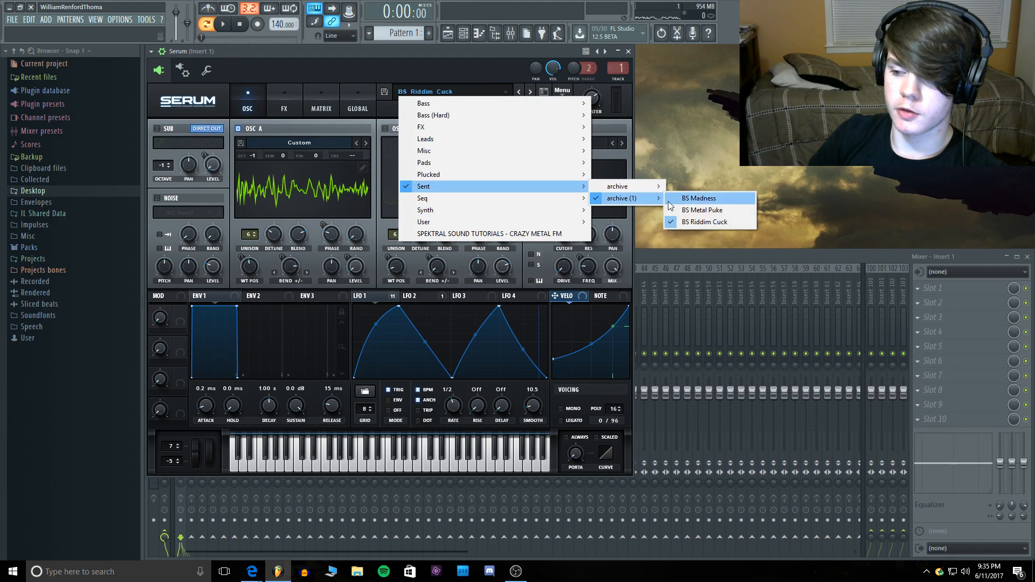
pyautogui.click(532, 53)
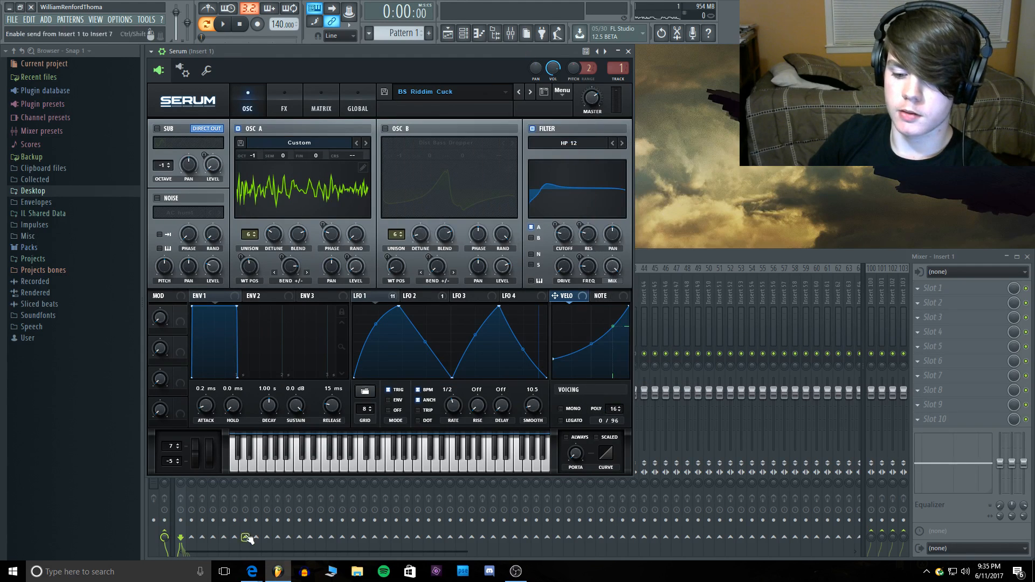
pyautogui.moveTo(254, 571)
pyautogui.click(301, 527)
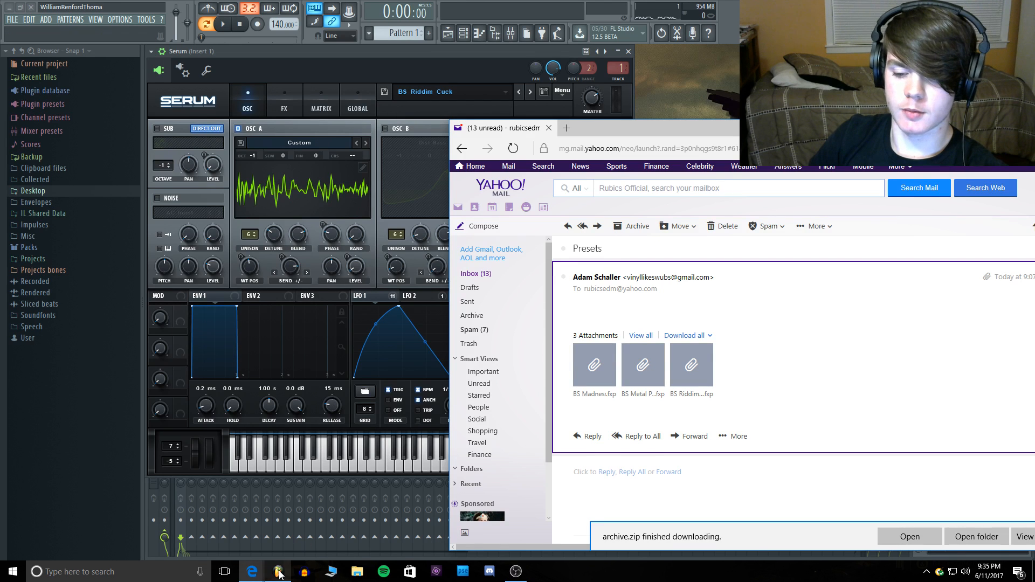
pyautogui.click(323, 346)
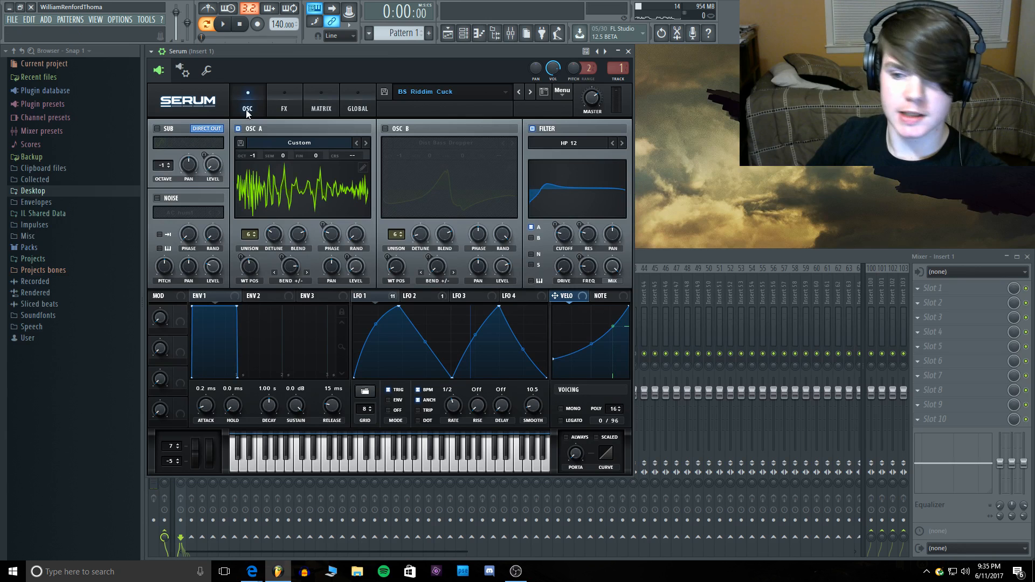
# Step: Close the Serum window and switch from FL Studio to the Yahoo Mail inbox
pyautogui.click(628, 51)
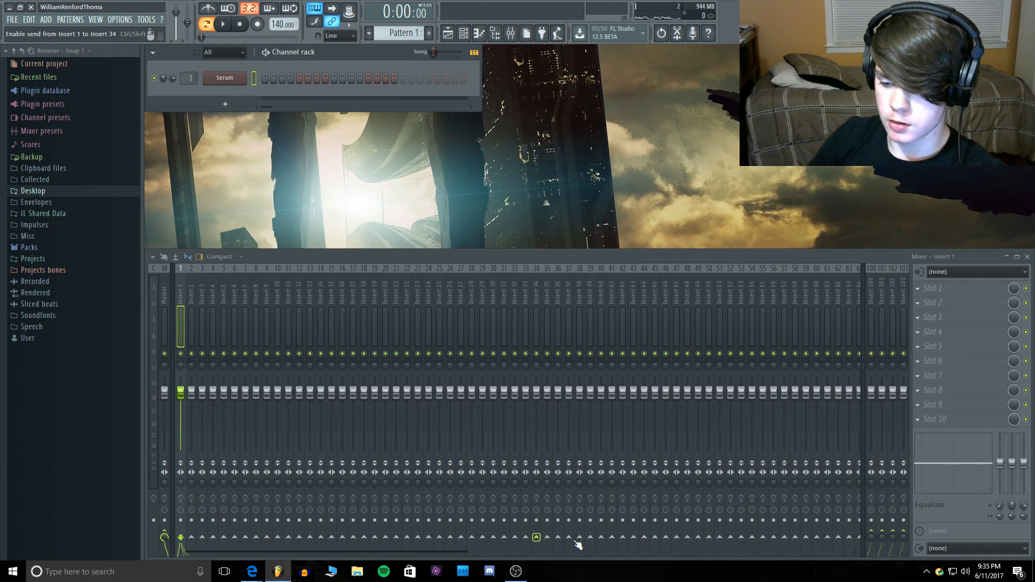
pyautogui.click(281, 573)
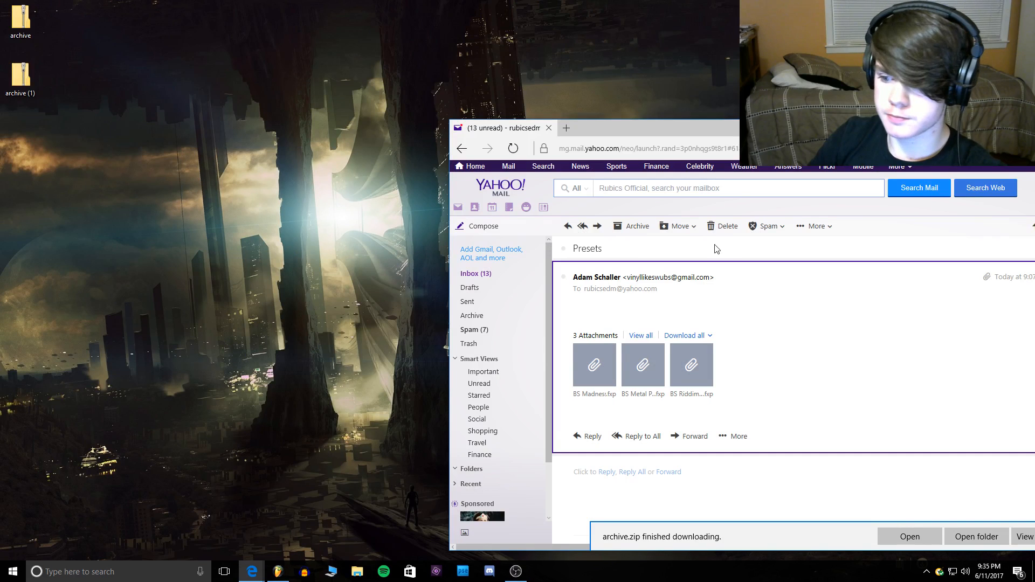
pyautogui.click(474, 275)
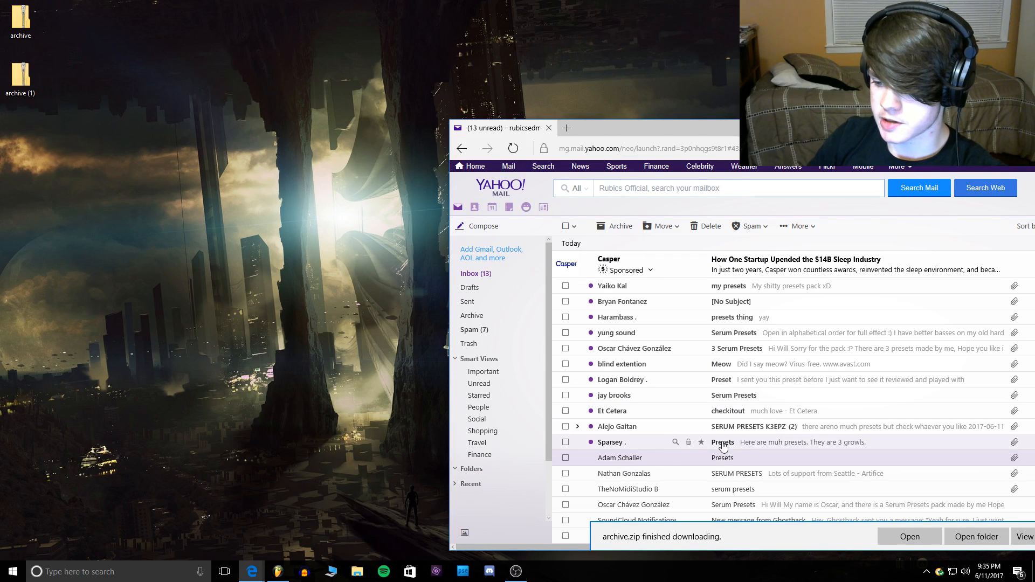
# Step: Open the Presets email describing three growls and save all its attachments as a zip archive
pyautogui.click(753, 446)
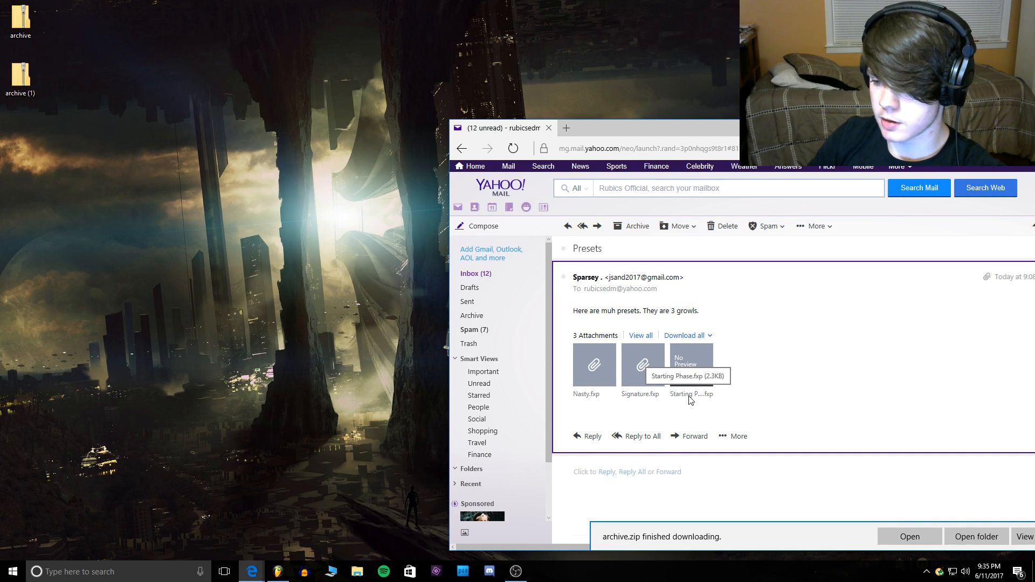
pyautogui.click(704, 336)
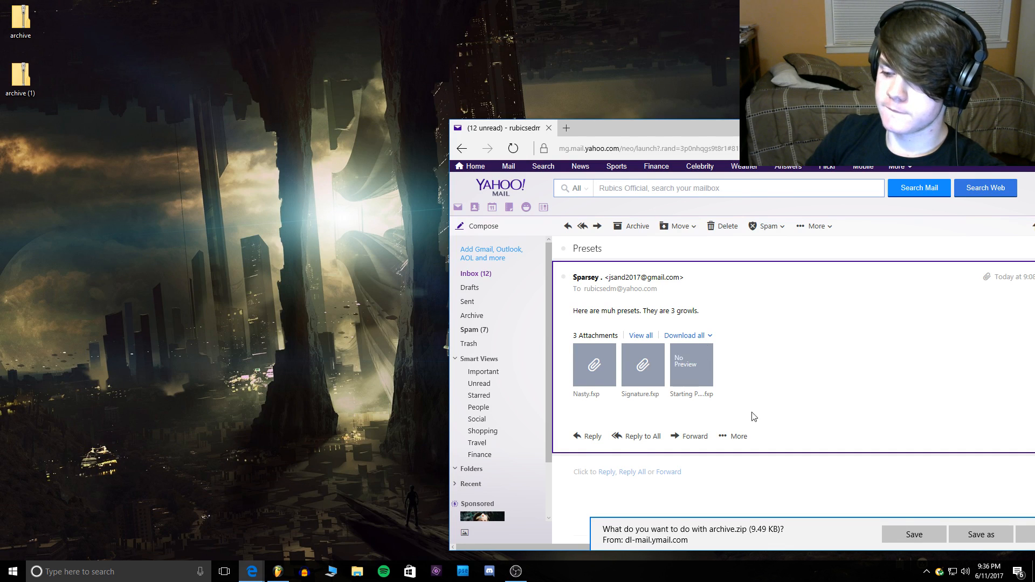
pyautogui.click(884, 529)
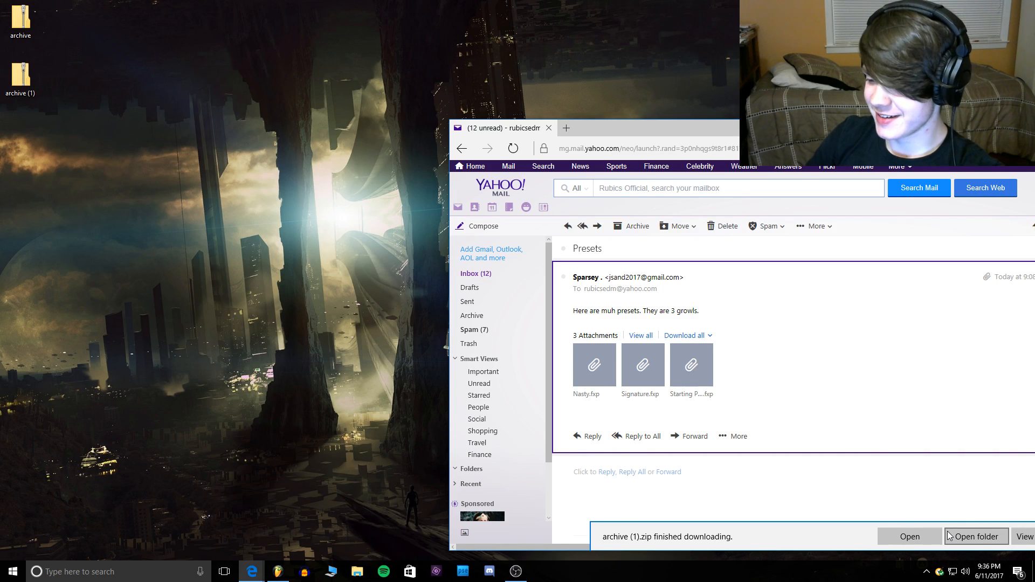
# Step: Show the downloaded archive (1) zip in Downloads, move it to the Desktop over the existing copy, and close the folder window
pyautogui.click(947, 532)
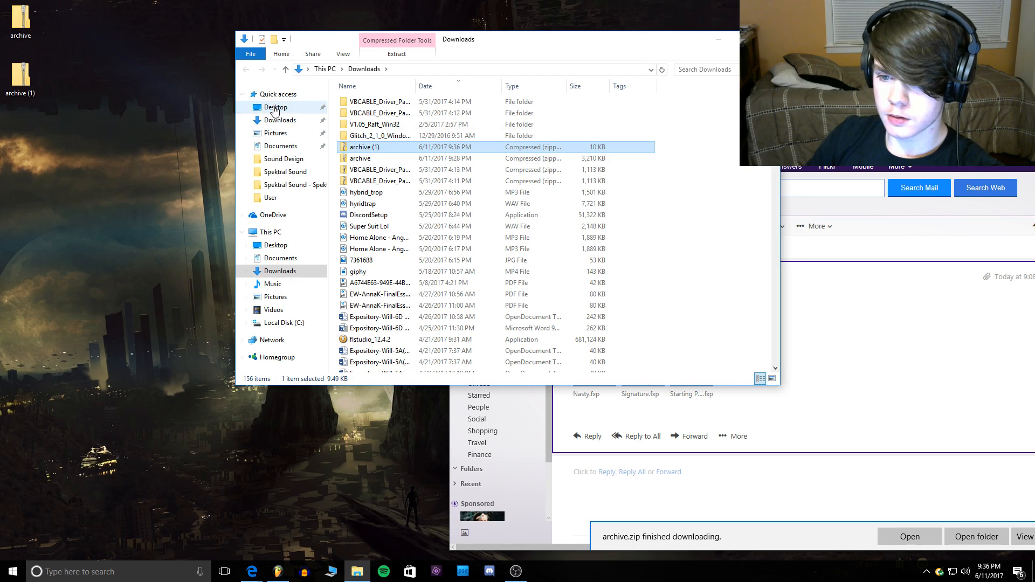
pyautogui.moveTo(274, 110); pyautogui.dragTo(275, 109)
pyautogui.click(532, 205)
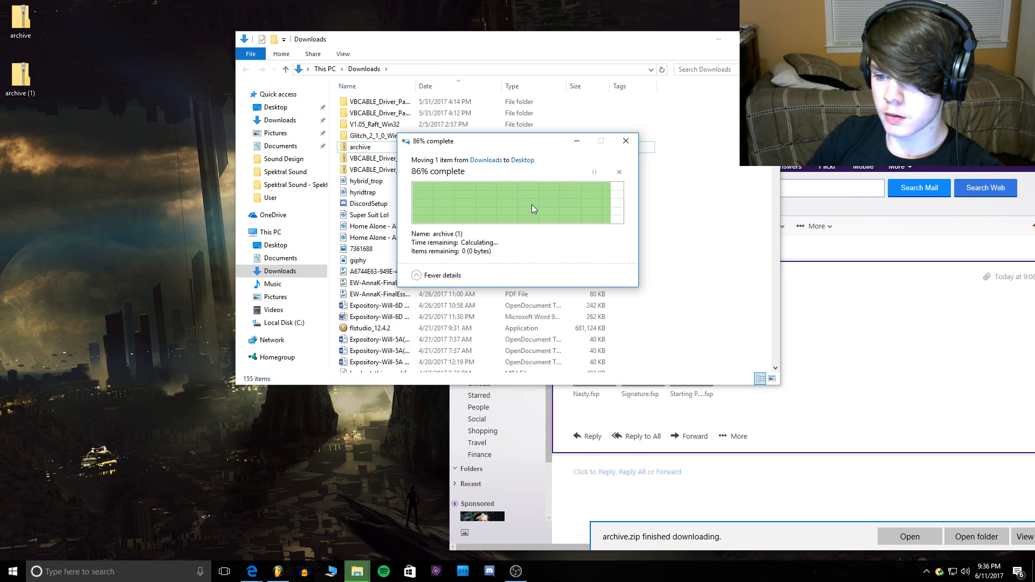
pyautogui.click(768, 39)
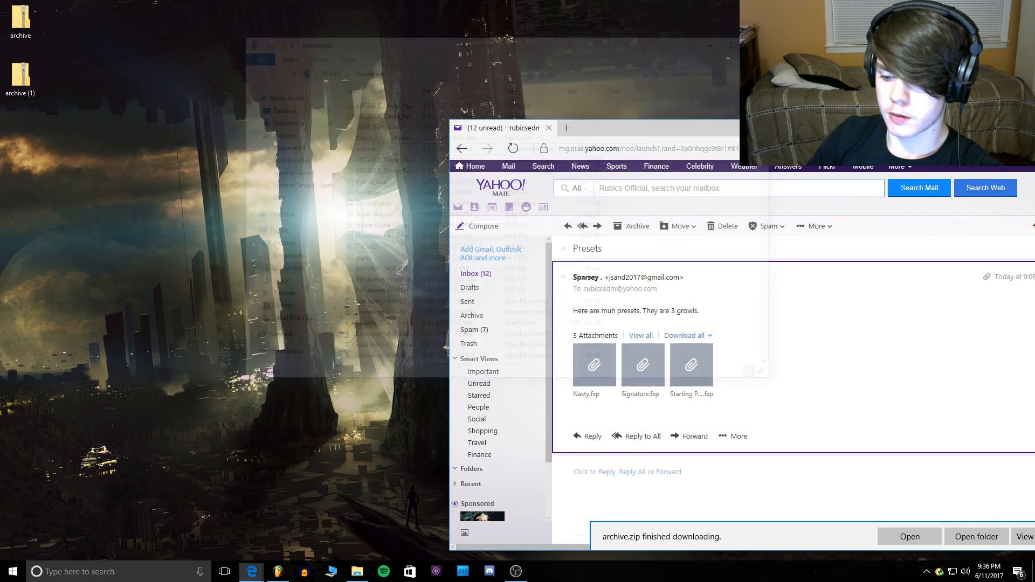
# Step: Find the Serum Presets folder through a Windows search for serum and open its Presets > Sent subfolder
pyautogui.click(278, 572)
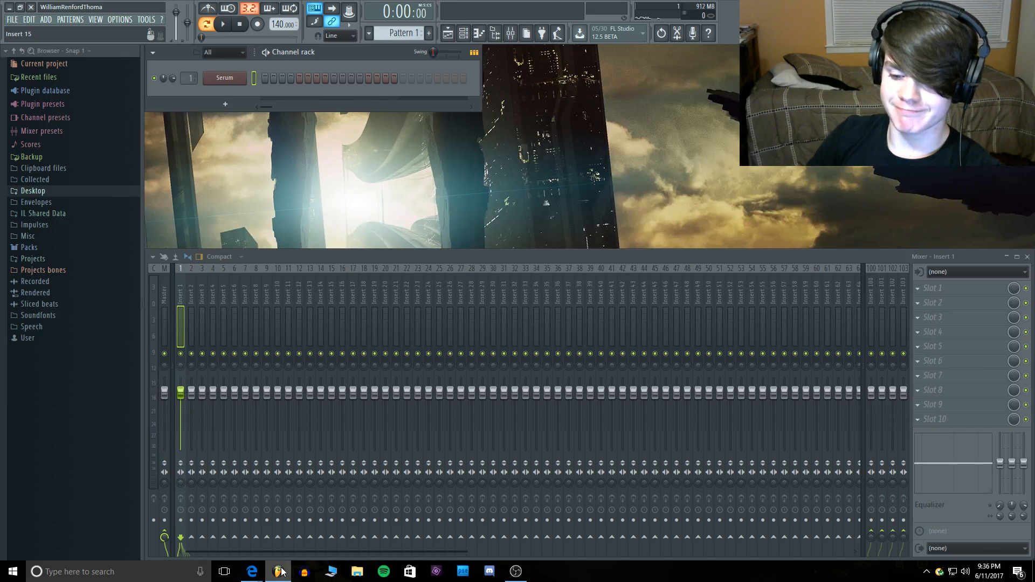
pyautogui.click(280, 572)
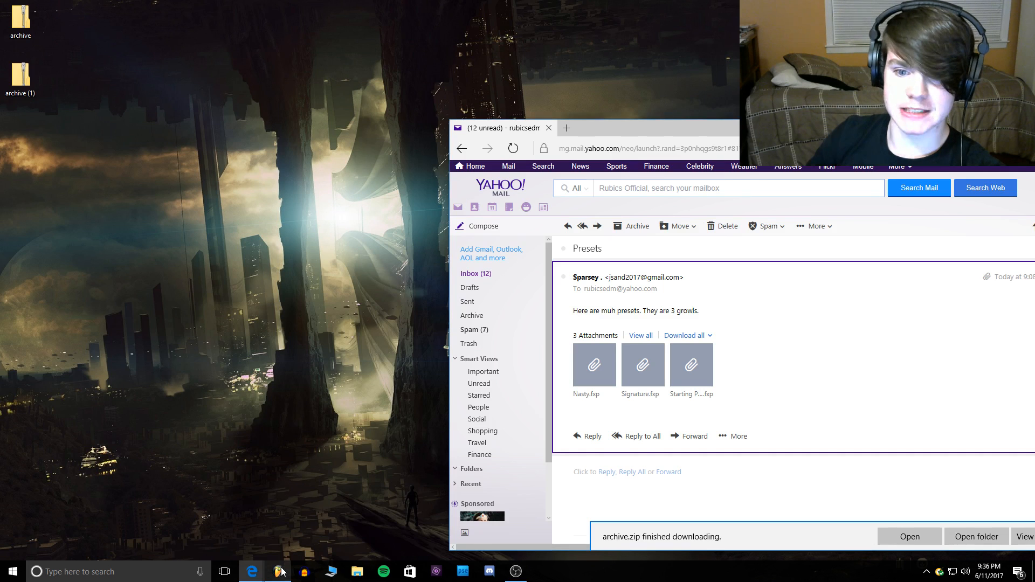
pyautogui.click(121, 577)
pyautogui.write('serum')
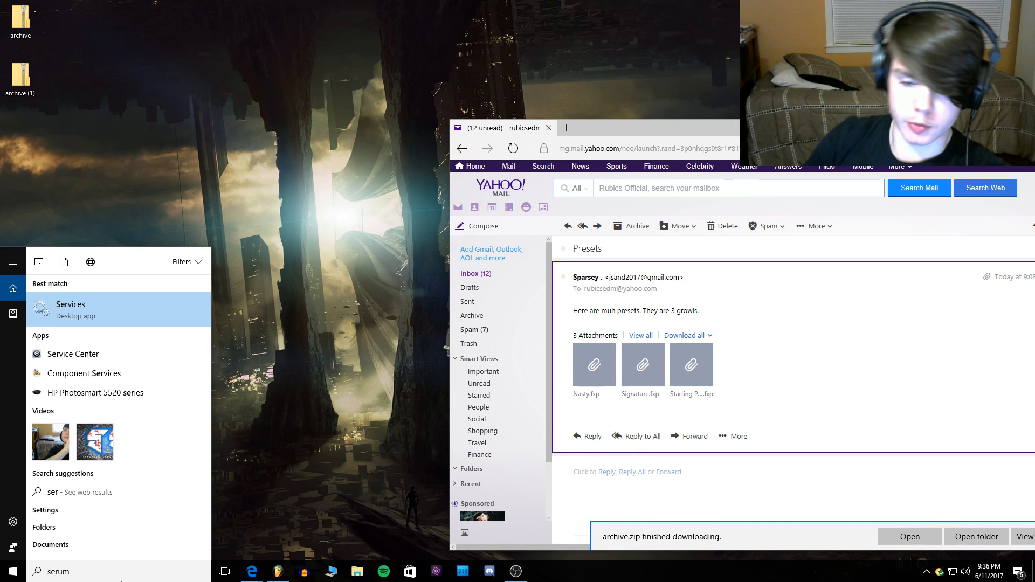
pyautogui.click(62, 297)
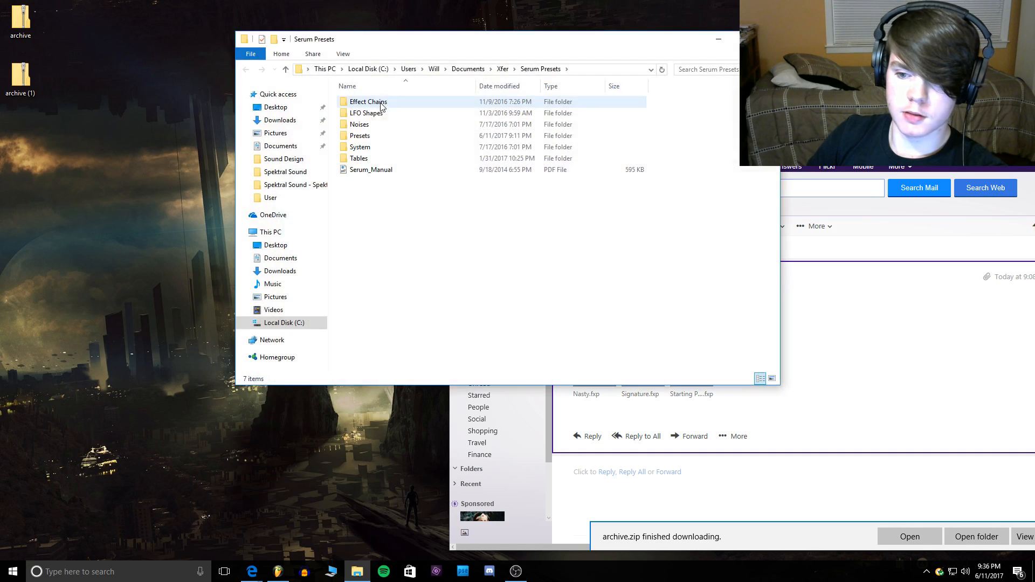
pyautogui.doubleClick(371, 135)
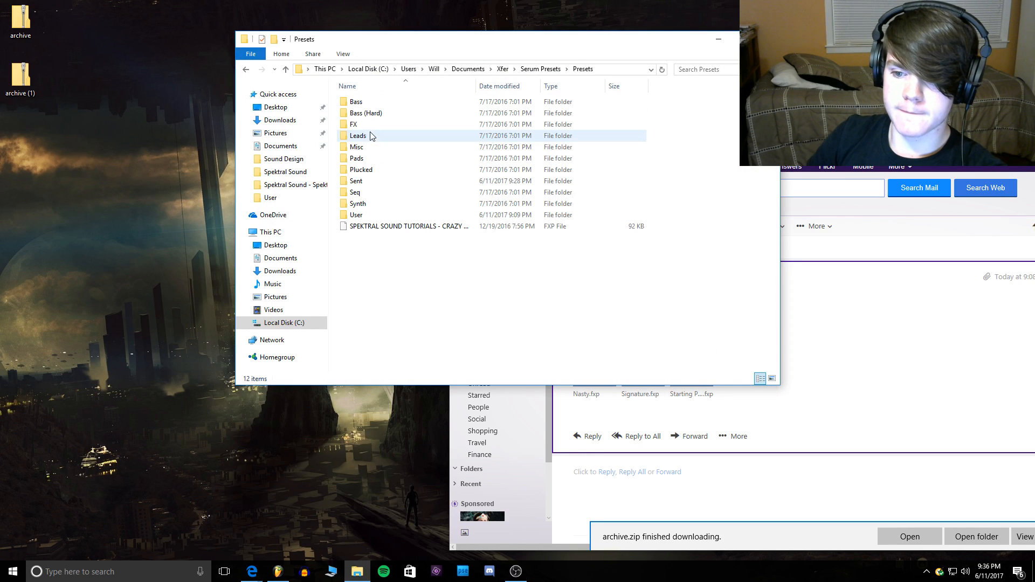
pyautogui.doubleClick(380, 180)
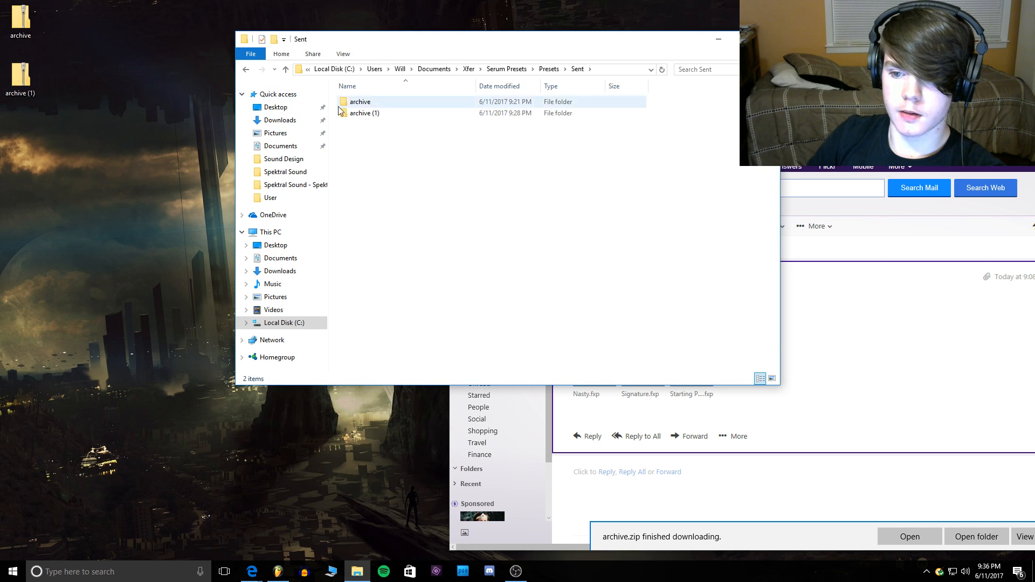
# Step: Delete the old archive (1) folder from the Sent presets folder
pyautogui.rightClick(360, 113)
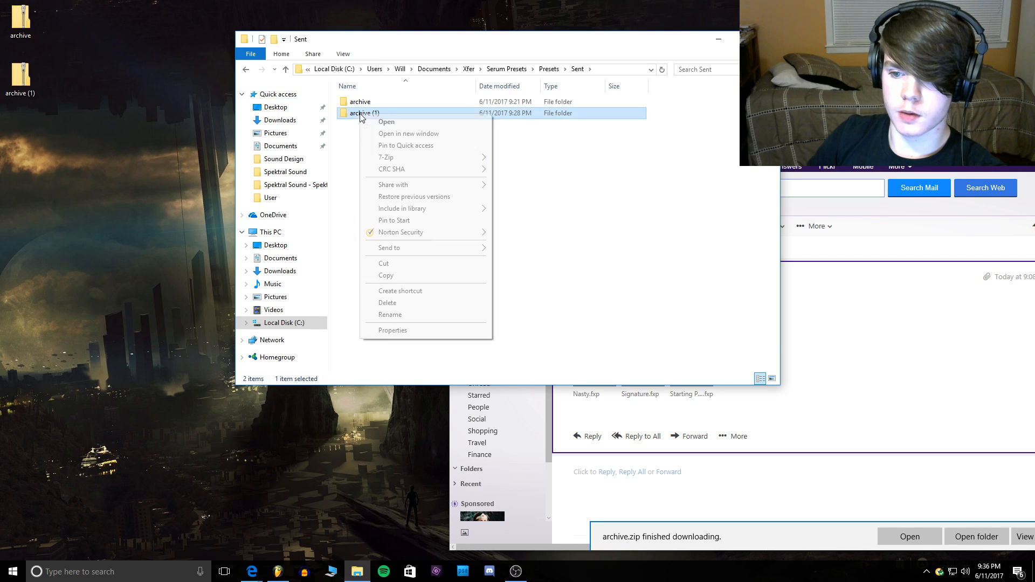
pyautogui.click(404, 303)
pyautogui.click(28, 78)
pyautogui.moveTo(28, 78); pyautogui.dragTo(457, 199)
pyautogui.moveTo(362, 118); pyautogui.dragTo(30, 66)
# Step: Extract the archive (1) zip on the Desktop, move the extracted folder into Sent, and close the folder windows
pyautogui.rightClick(26, 79)
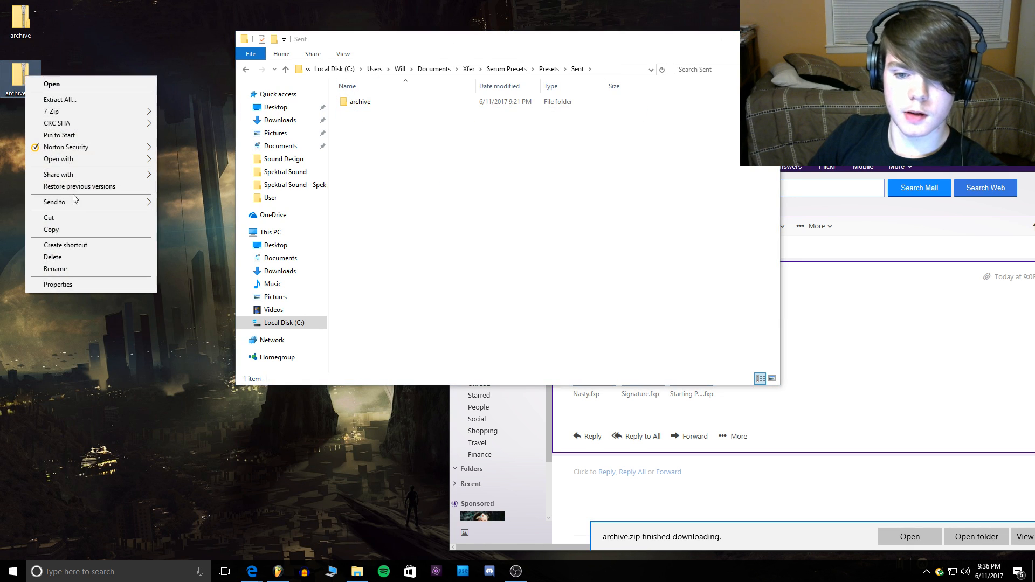
pyautogui.click(76, 98)
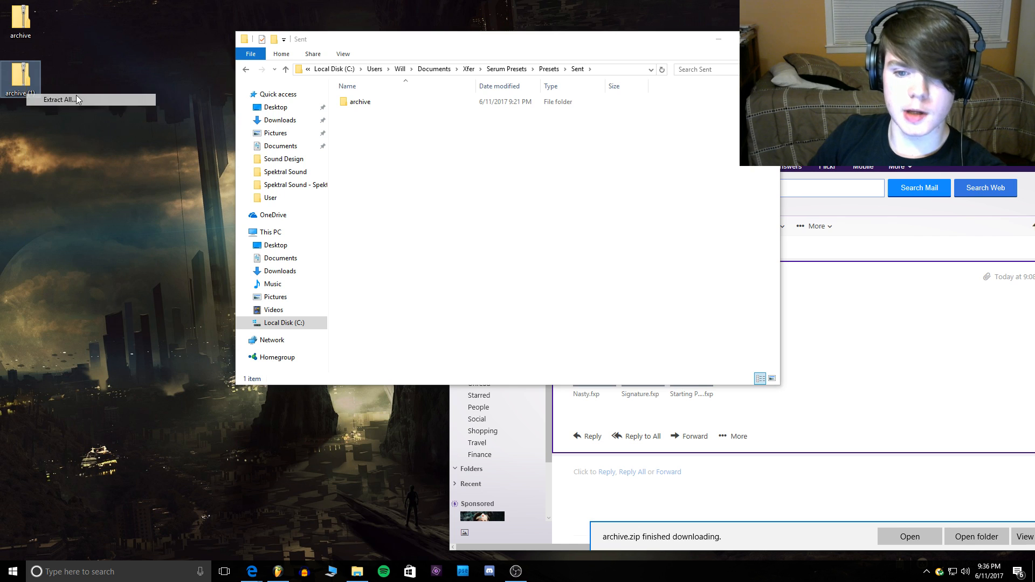
pyautogui.click(613, 388)
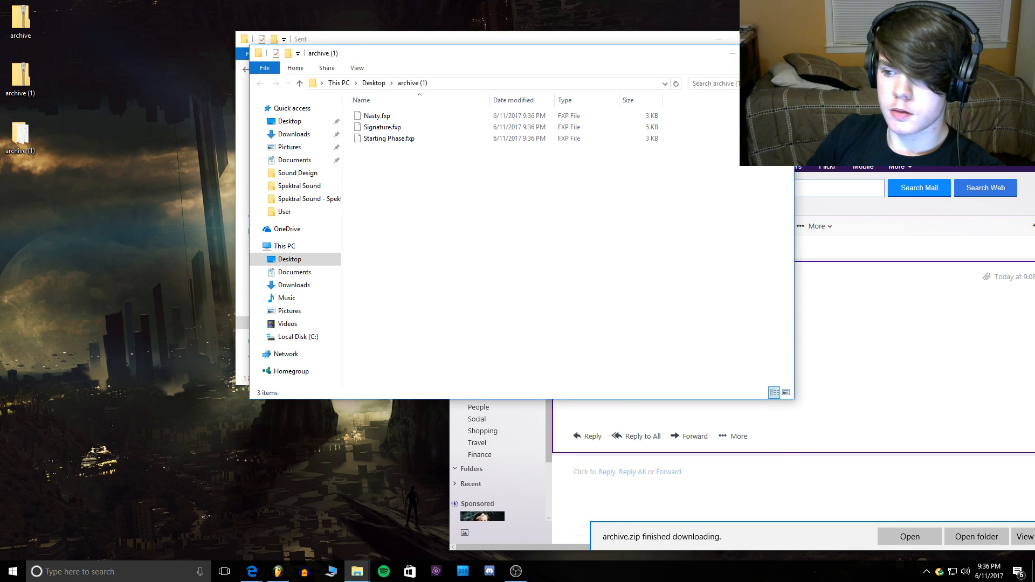
pyautogui.click(782, 52)
pyautogui.moveTo(20, 135); pyautogui.dragTo(415, 160)
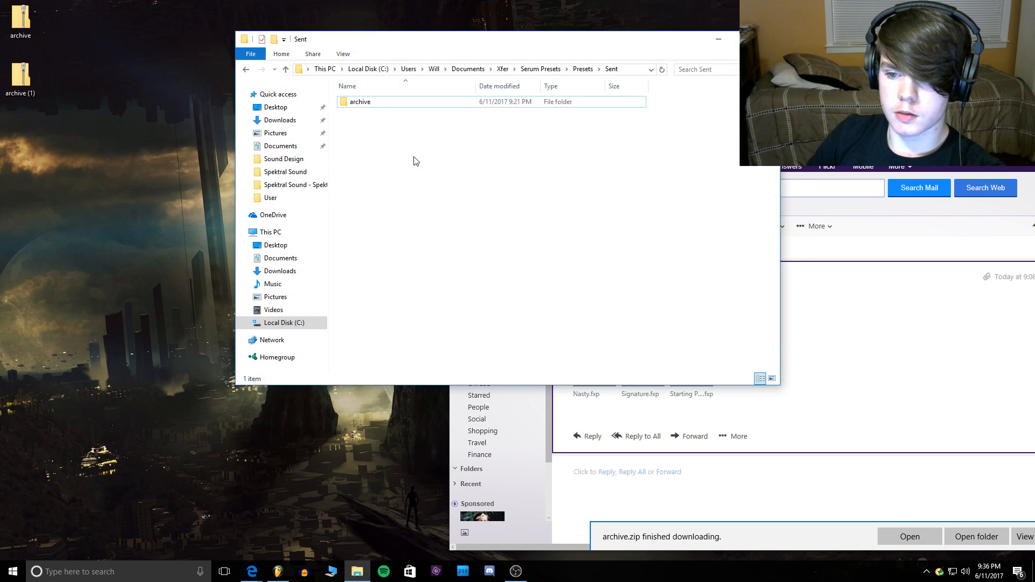
pyautogui.click(768, 39)
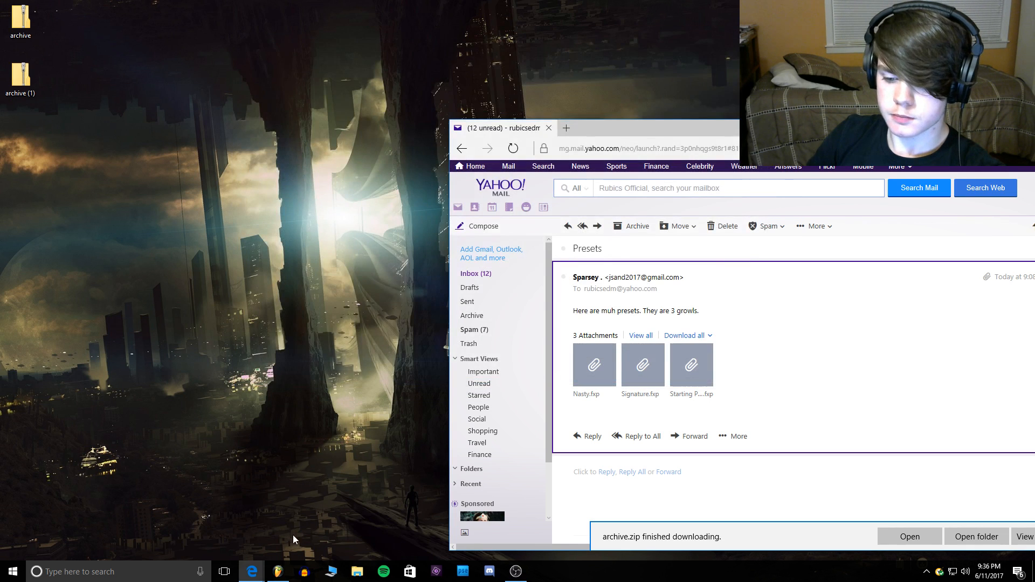
# Step: Switch to FL Studio, clear the plugin from the Serum channel, and load a fresh Serum instance in its place
pyautogui.click(278, 571)
pyautogui.rightClick(229, 76)
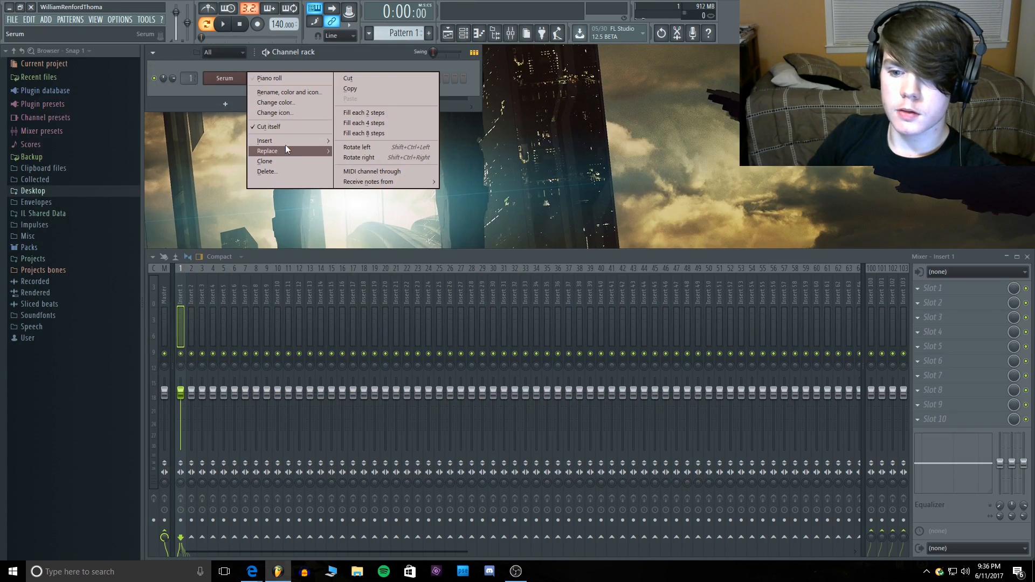
pyautogui.moveTo(286, 148)
pyautogui.click(380, 47)
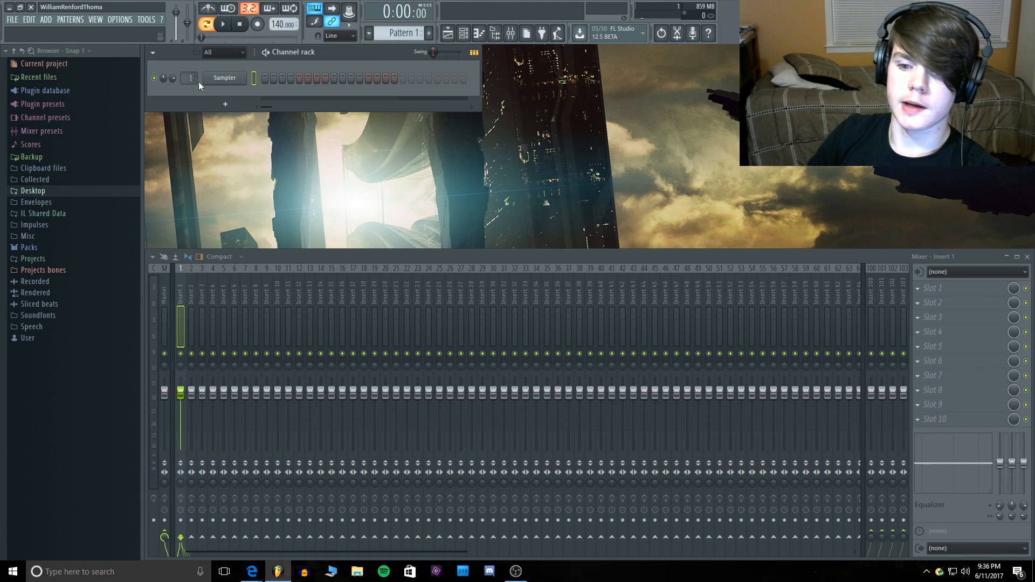
pyautogui.rightClick(232, 80)
pyautogui.moveTo(269, 161)
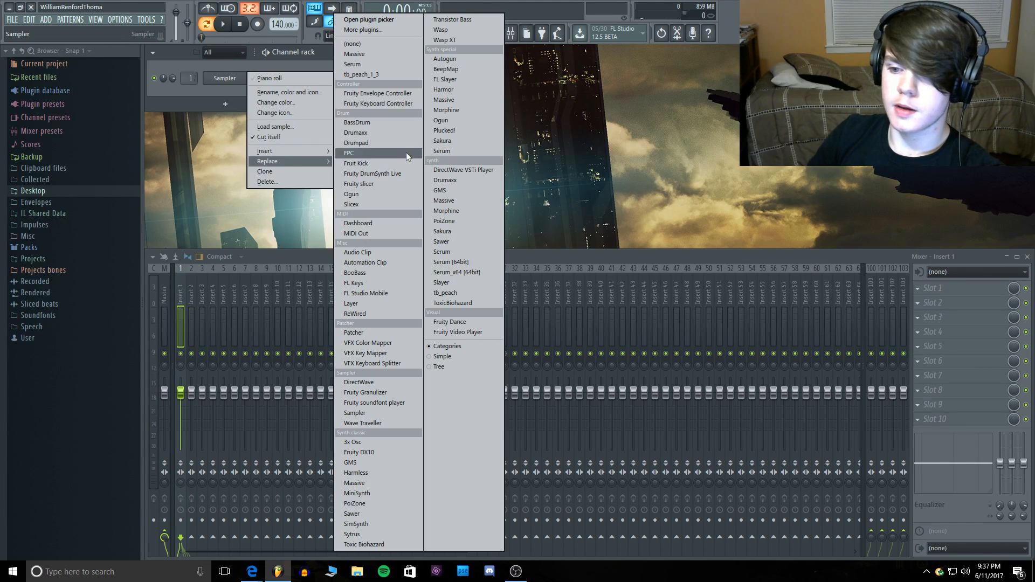
pyautogui.click(440, 152)
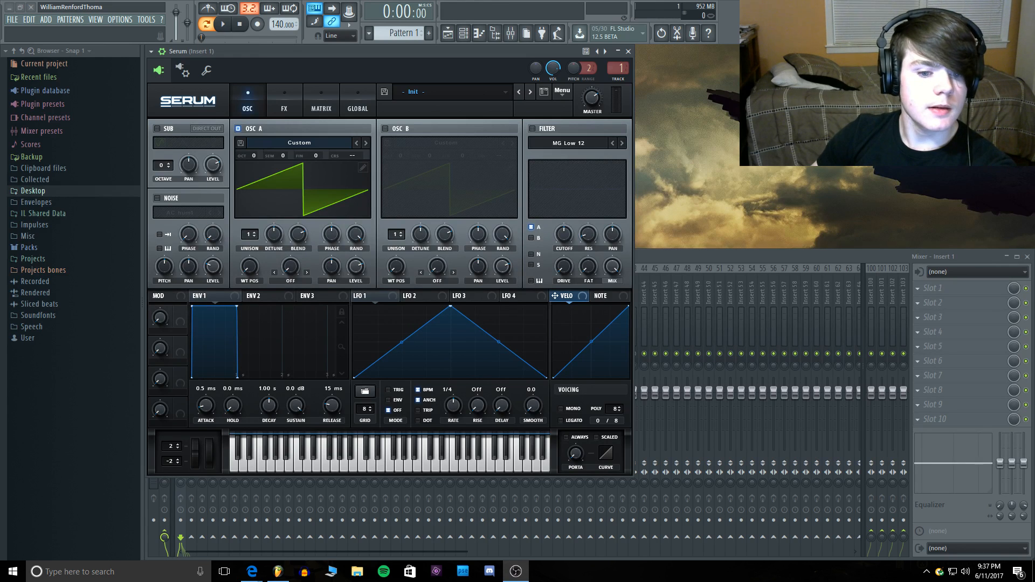
# Step: Load the Nasty preset from the archive (1) folder under Sent and play notes to audition it
pyautogui.hotkey('alt', 'Tab')
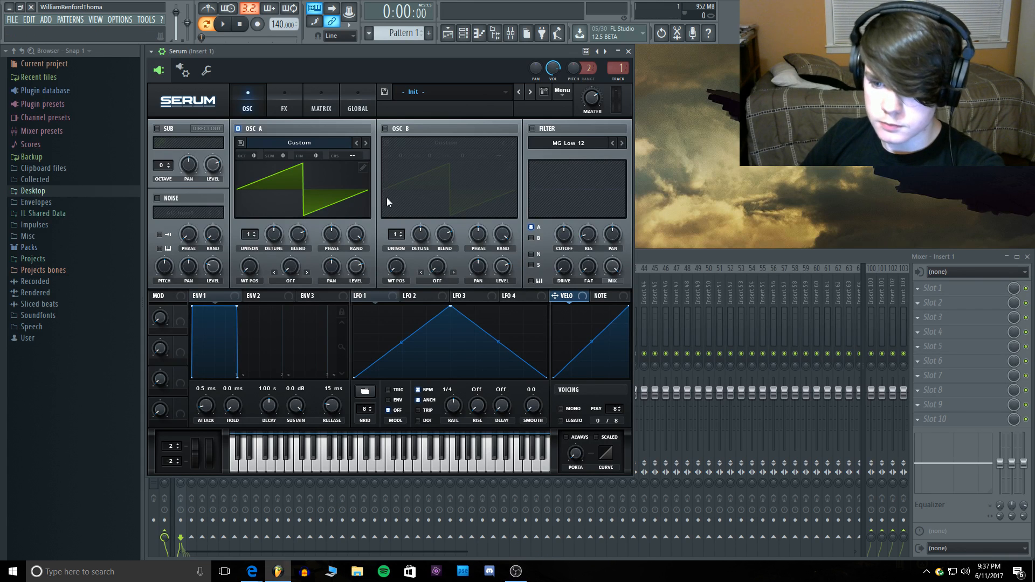
pyautogui.press('b')
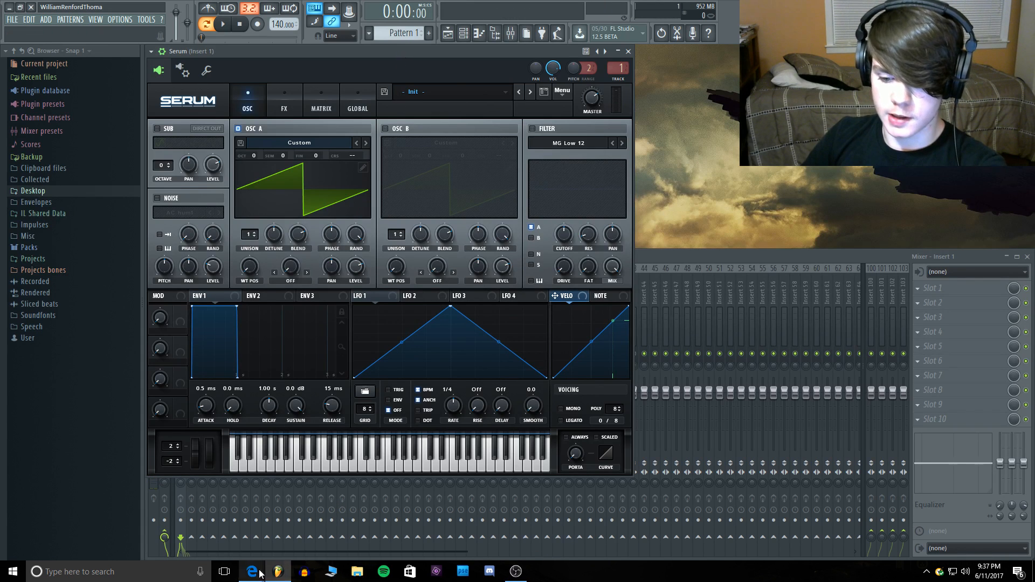
pyautogui.click(447, 89)
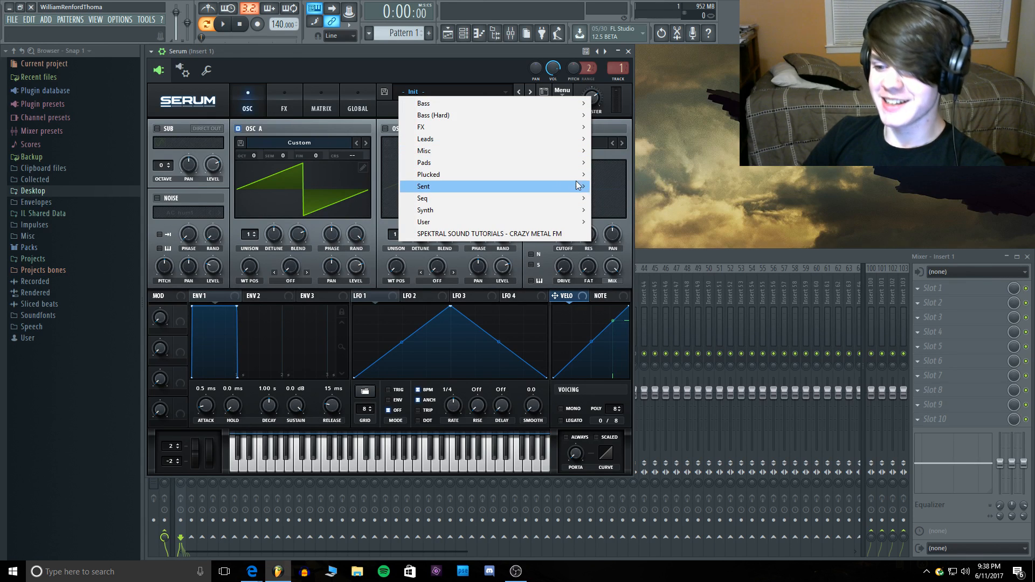
pyautogui.moveTo(579, 186)
pyautogui.moveTo(640, 197)
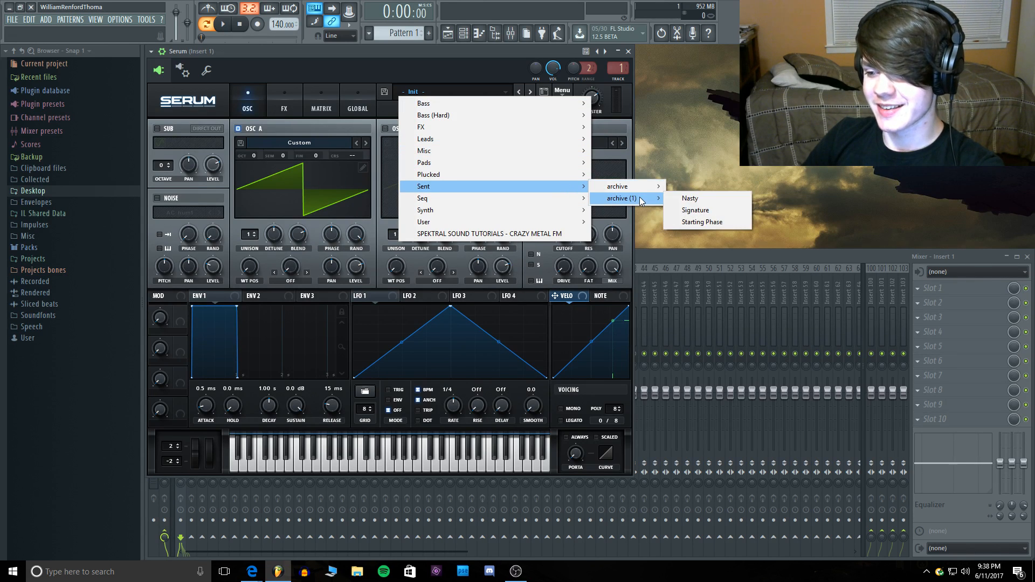
pyautogui.click(706, 208)
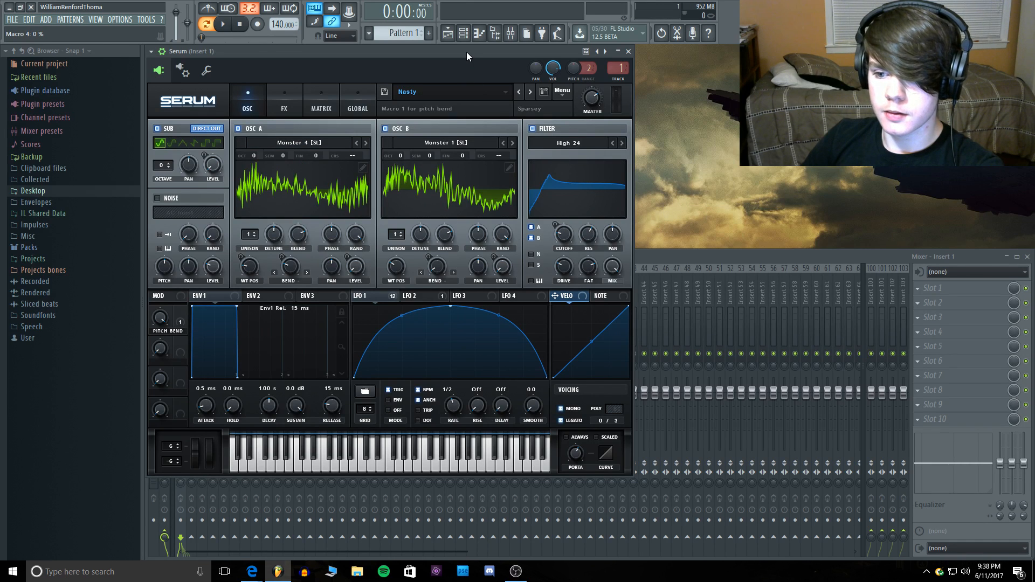
pyautogui.press('c')
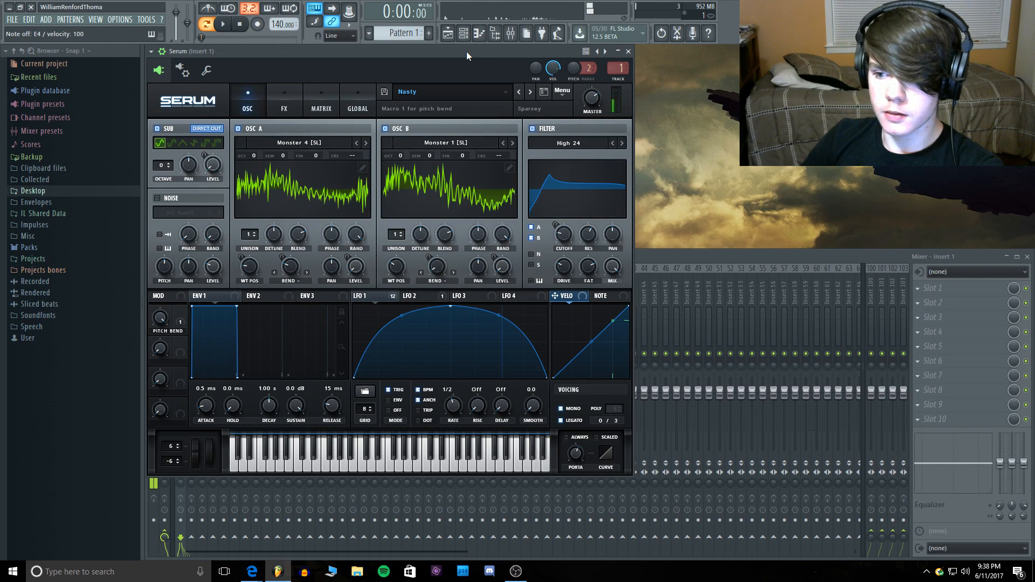
pyautogui.press('c')
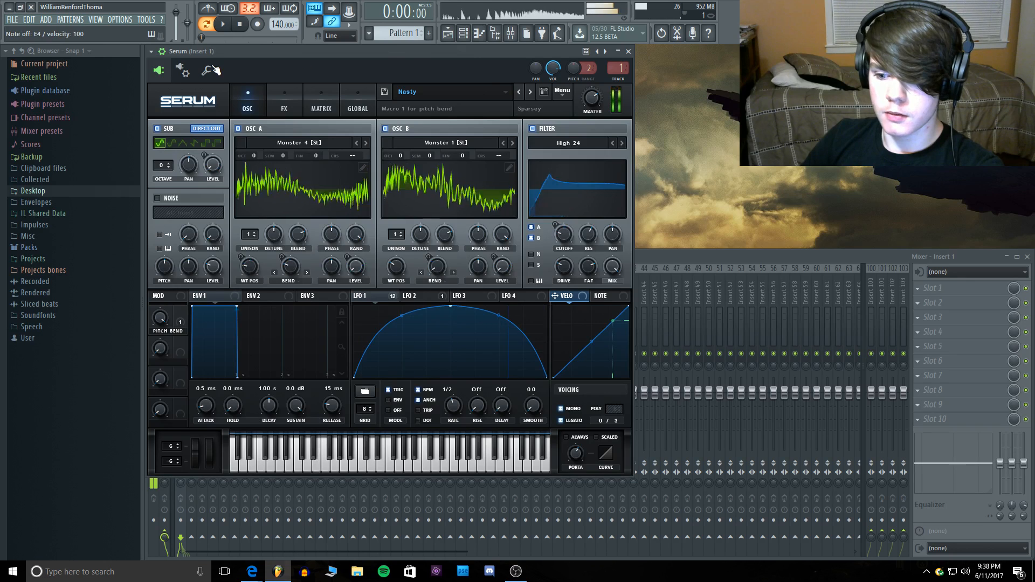
# Step: Try root notes C7 and C8 while playing the patch, set the channel's root note to C7, and return to Serum
pyautogui.click(206, 70)
pyautogui.rightClick(397, 254)
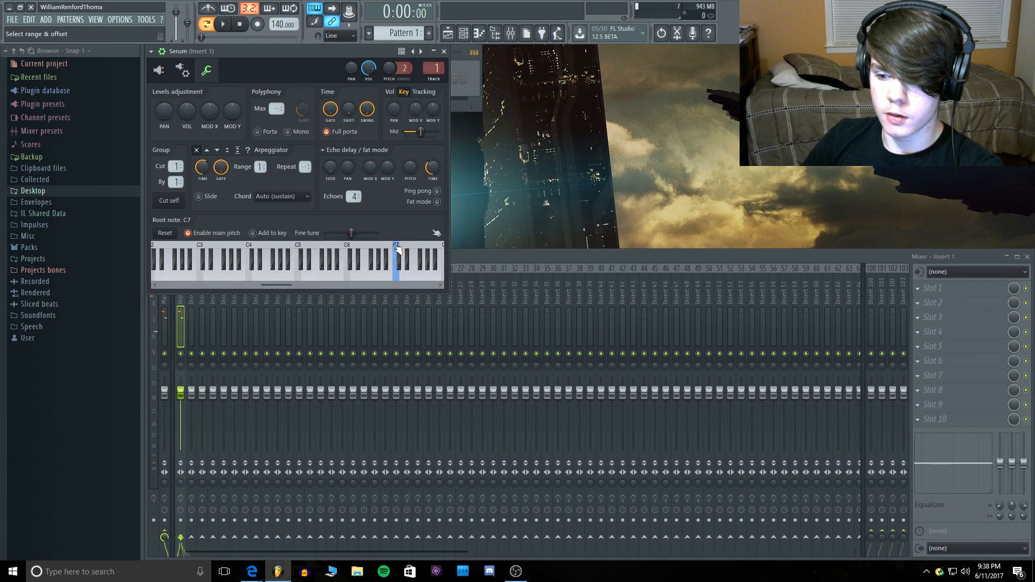
pyautogui.press('c')
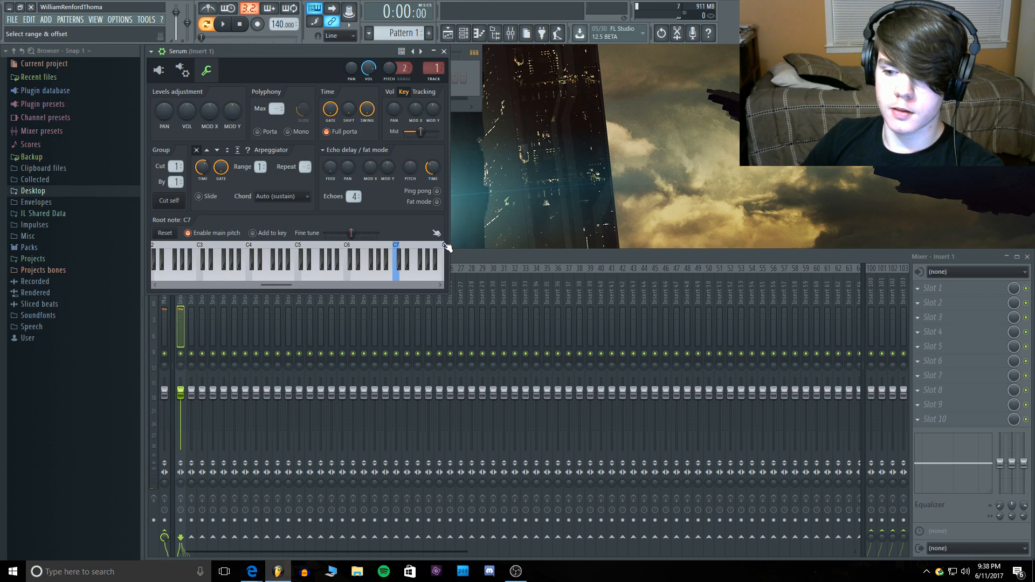
pyautogui.rightClick(443, 260)
pyautogui.press('c')
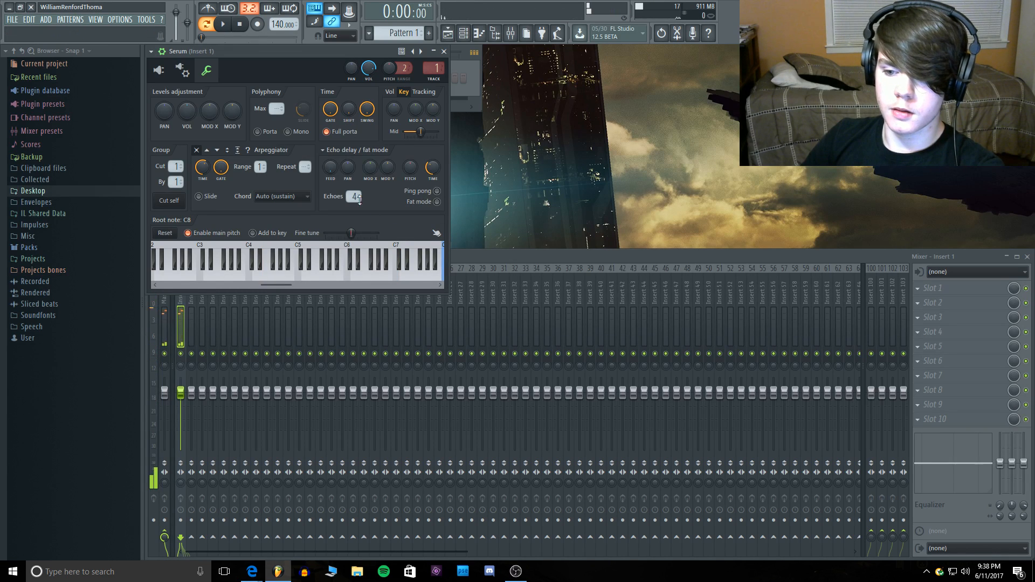
pyautogui.press('c')
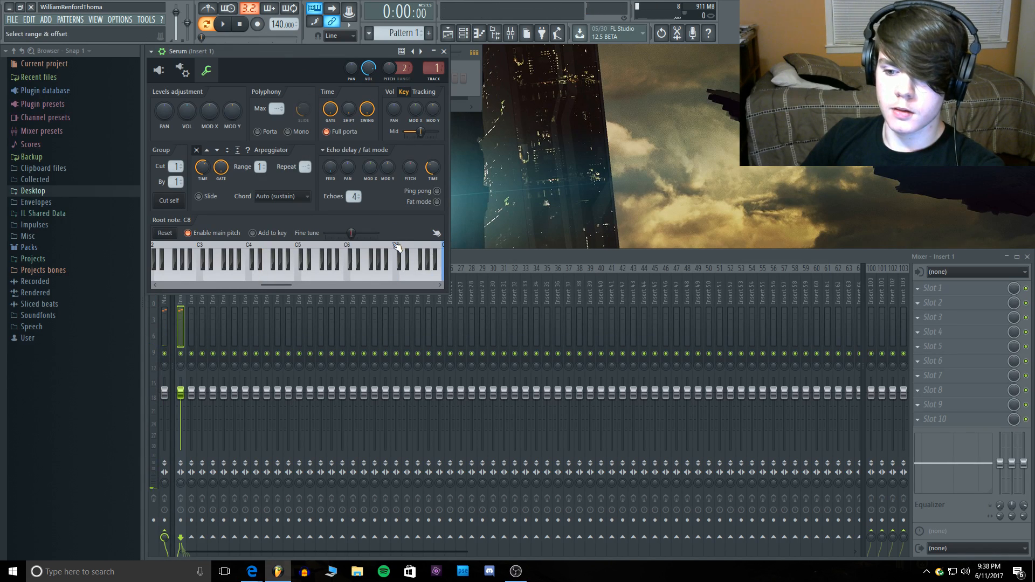
pyautogui.rightClick(395, 266)
pyautogui.press('c')
pyautogui.click(158, 71)
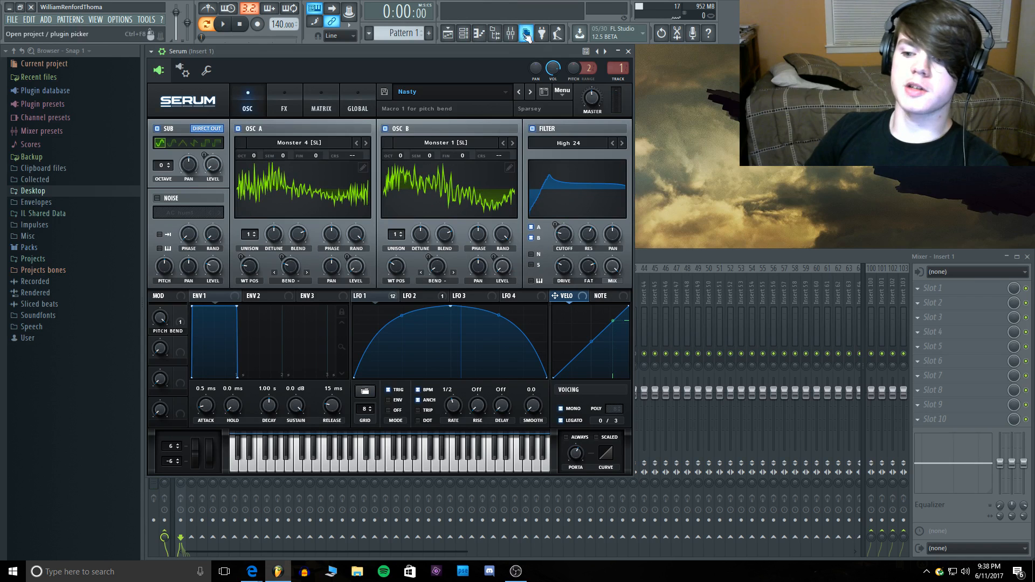
# Step: Play the Nasty patch and examine its effects rack, including the compressor's response to the notes
pyautogui.press('c')
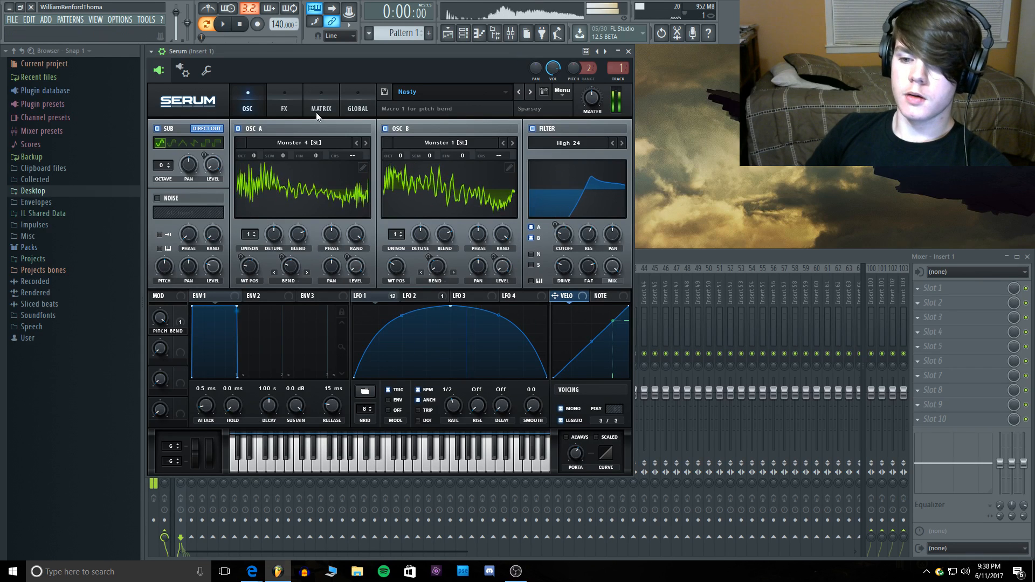
pyautogui.click(287, 100)
pyautogui.click(187, 260)
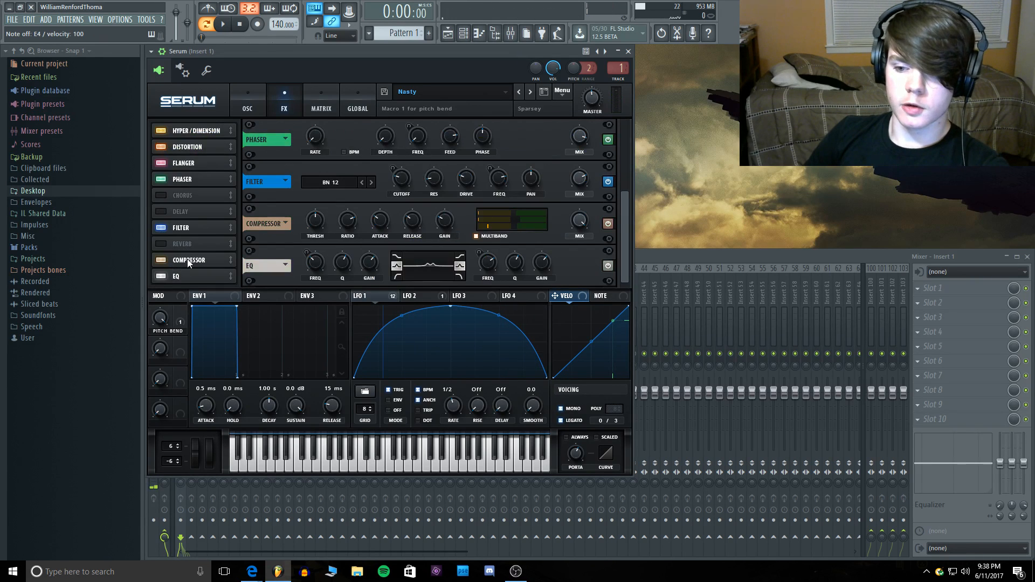
pyautogui.press('c')
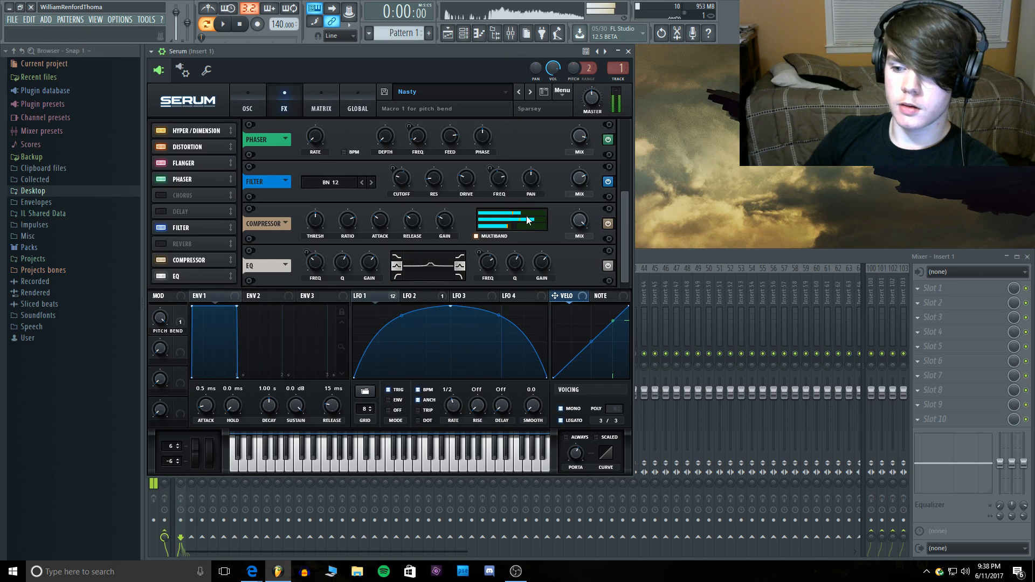
pyautogui.press('c')
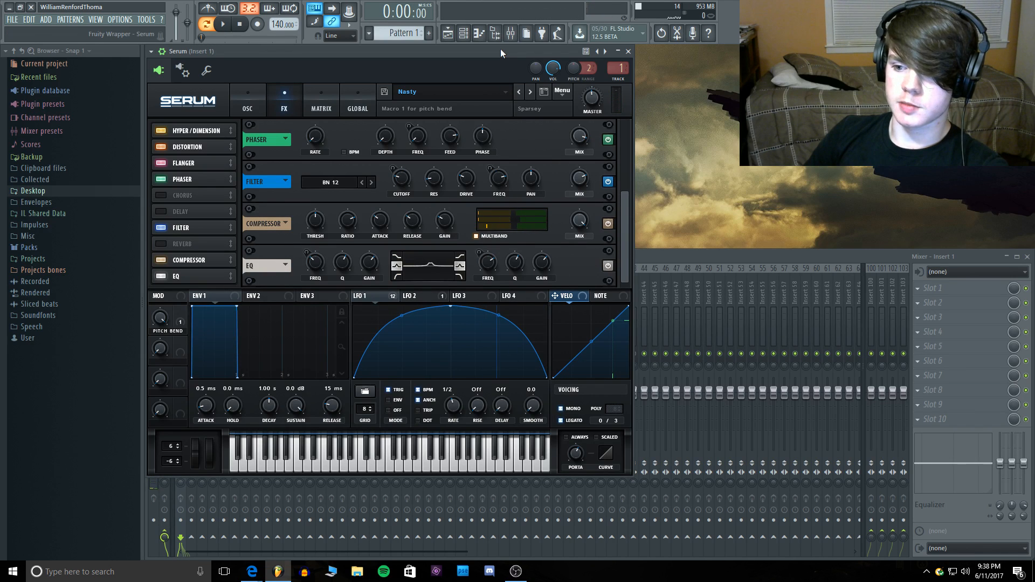
# Step: Modulate the compressor's middle multiband level with LFO 1 and set that routing's amount to -30 in the modulation matrix
pyautogui.moveTo(528, 219)
pyautogui.mouseDown()
pyautogui.moveTo(517, 222)
pyautogui.moveTo(530, 221)
pyautogui.mouseUp()
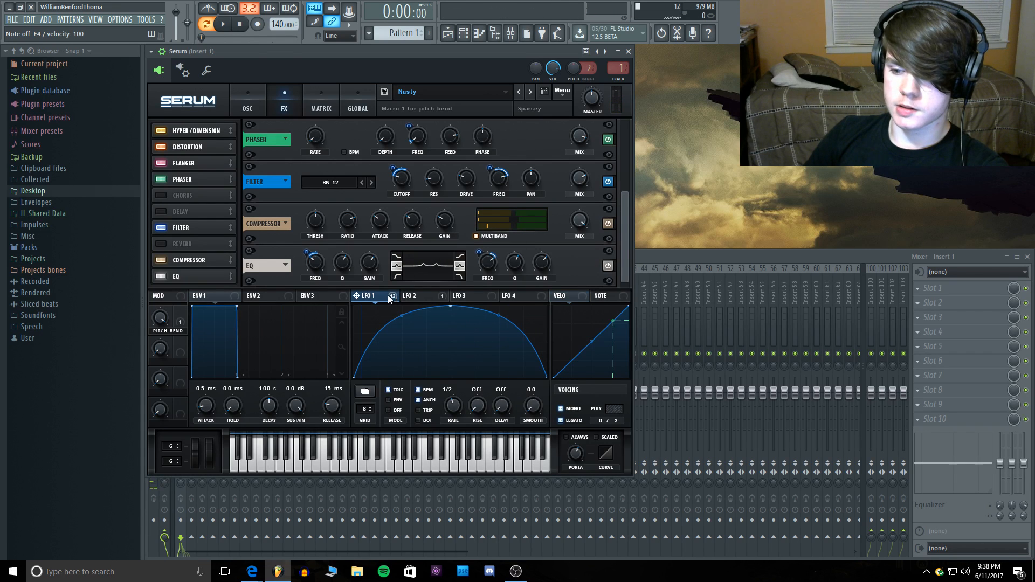
pyautogui.click(345, 103)
pyautogui.click(322, 103)
pyautogui.moveTo(625, 162); pyautogui.dragTo(623, 199)
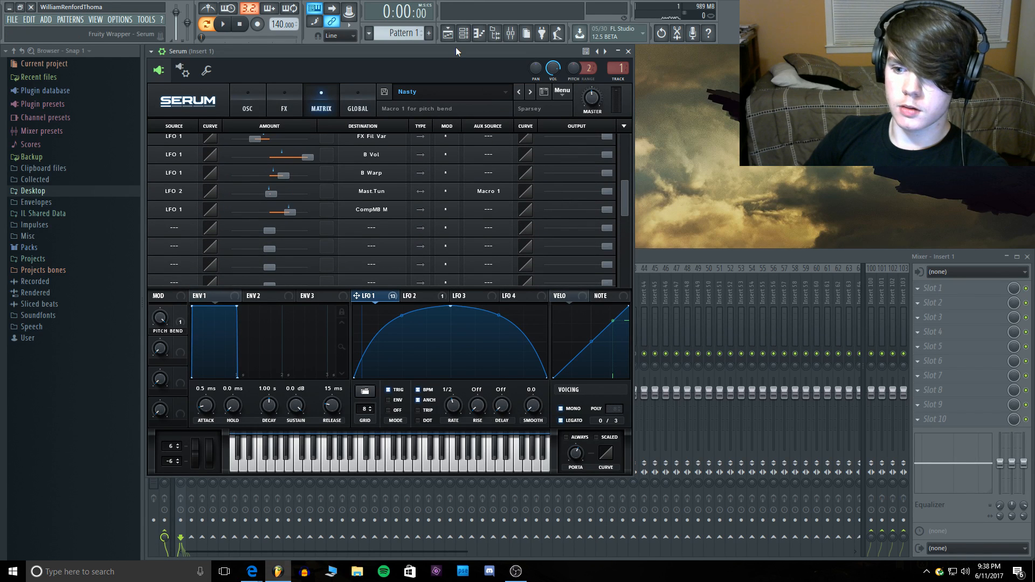
pyautogui.moveTo(298, 204); pyautogui.dragTo(255, 209)
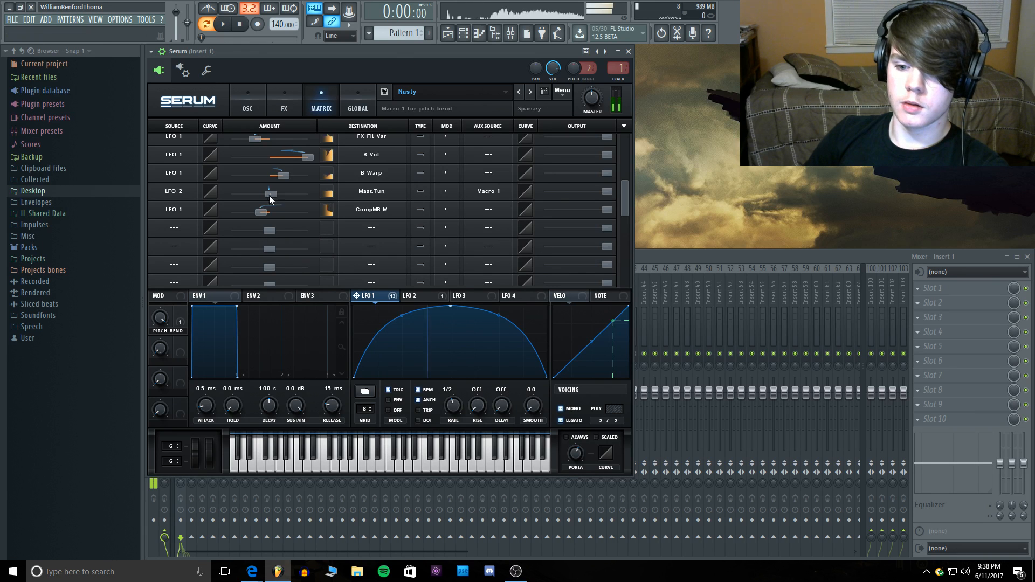
pyautogui.moveTo(265, 213)
pyautogui.mouseDown()
pyautogui.moveTo(236, 215)
pyautogui.moveTo(263, 213)
pyautogui.mouseUp()
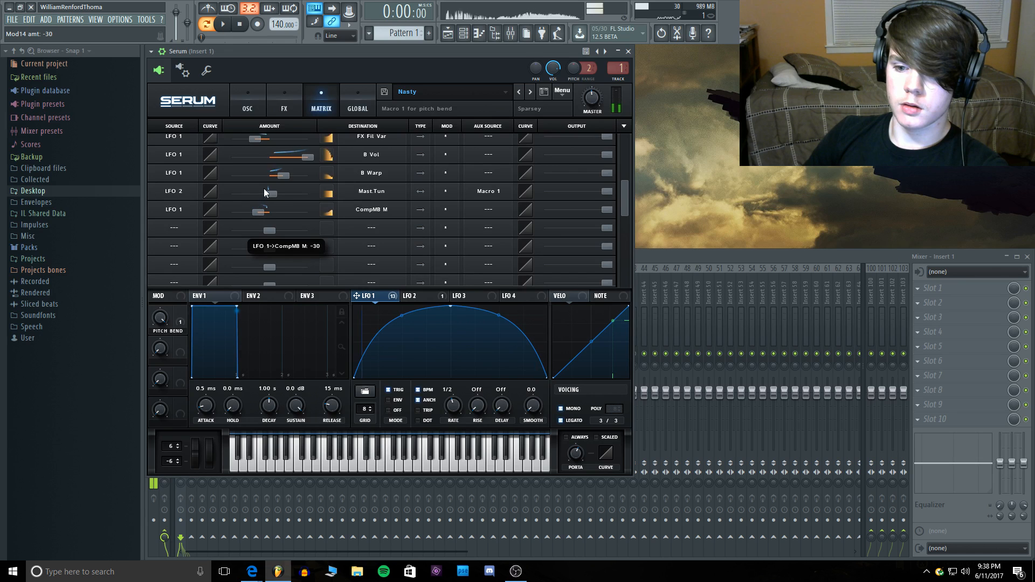
# Step: Play notes to examine the compressor in the effects rack, and compare the patch with the EQ bypassed and enabled
pyautogui.click(284, 104)
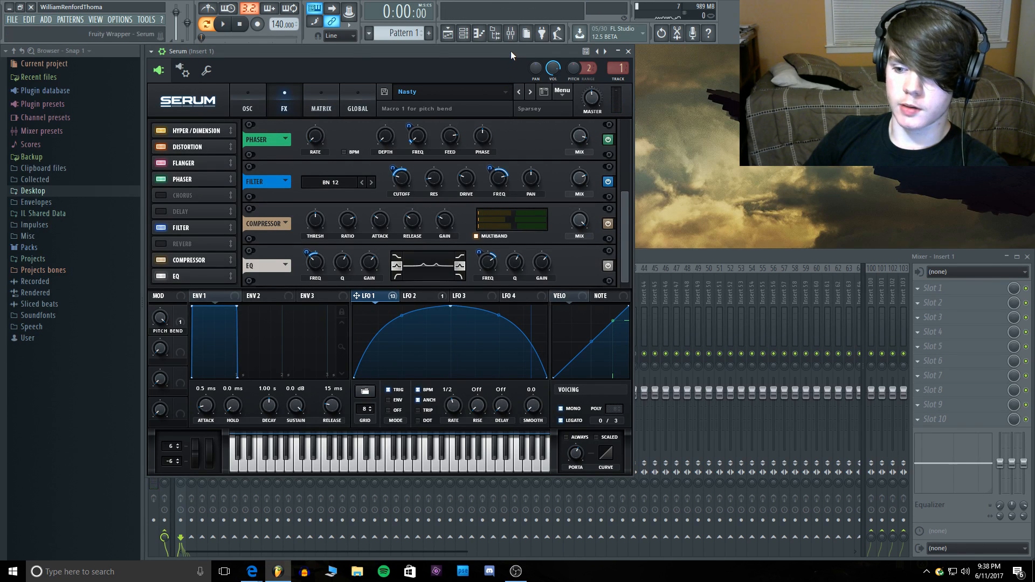
pyautogui.moveTo(579, 220); pyautogui.dragTo(554, 308)
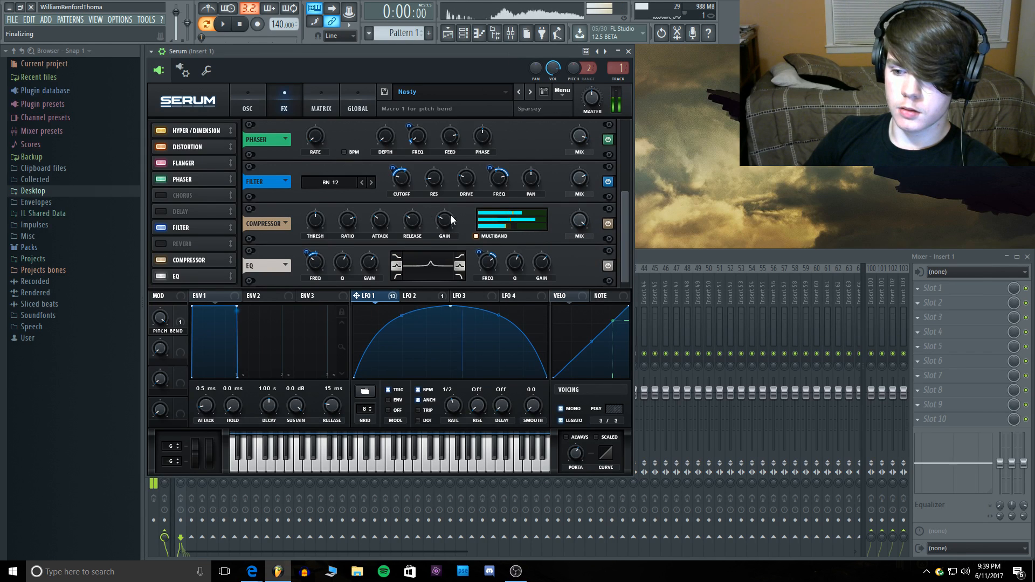
pyautogui.moveTo(446, 218)
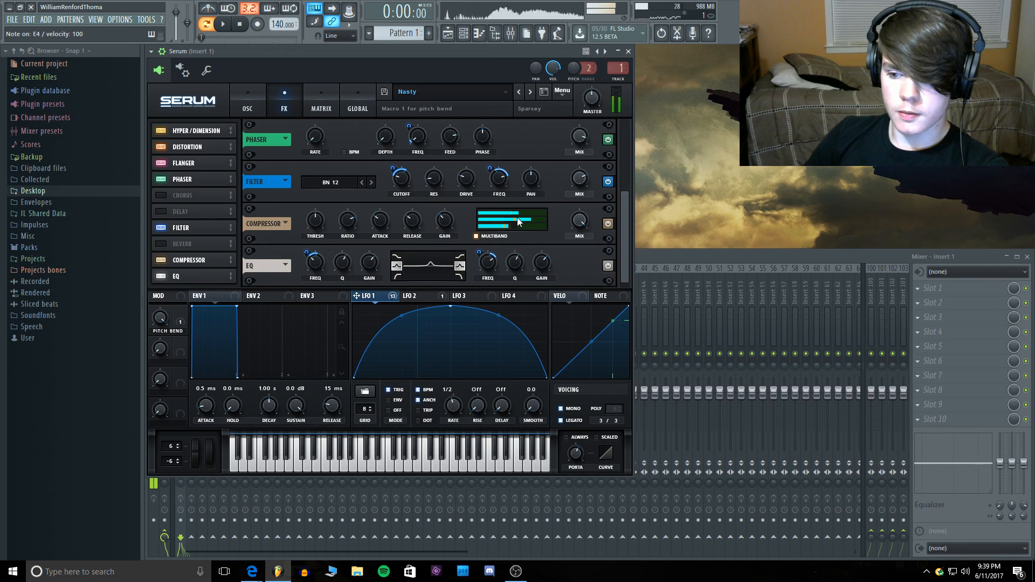
pyautogui.moveTo(516, 224)
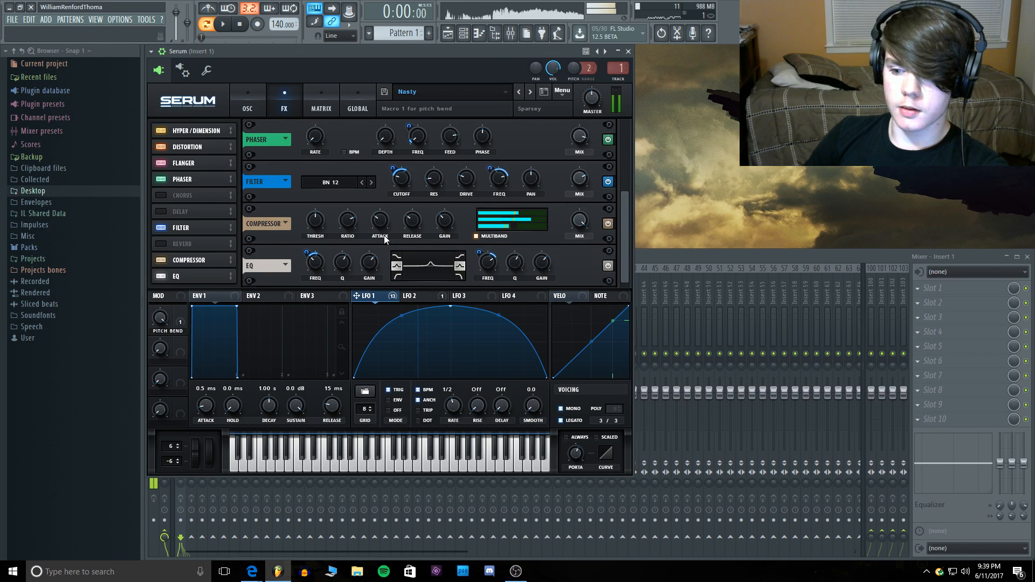
pyautogui.click(161, 275)
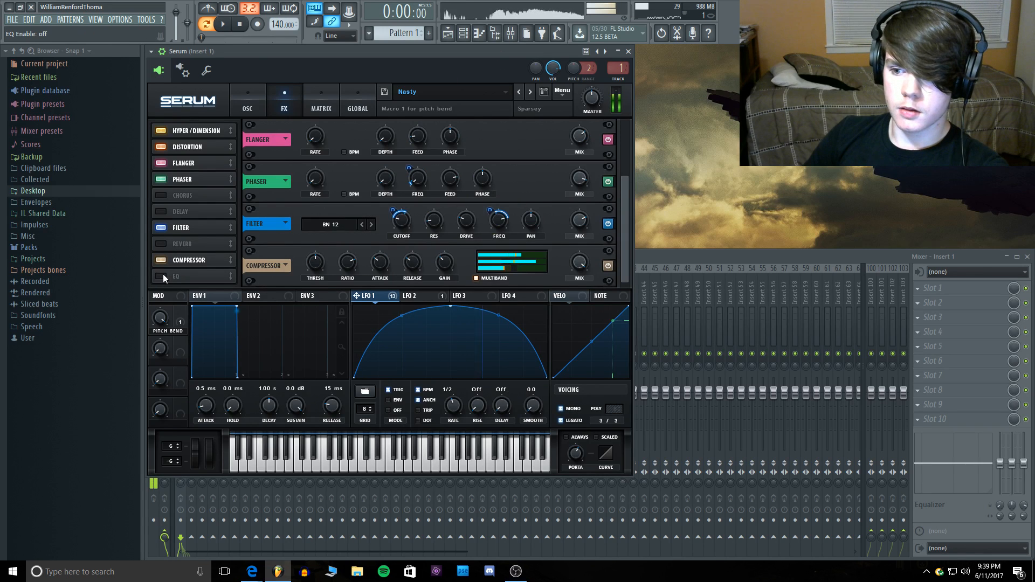
pyautogui.click(161, 275)
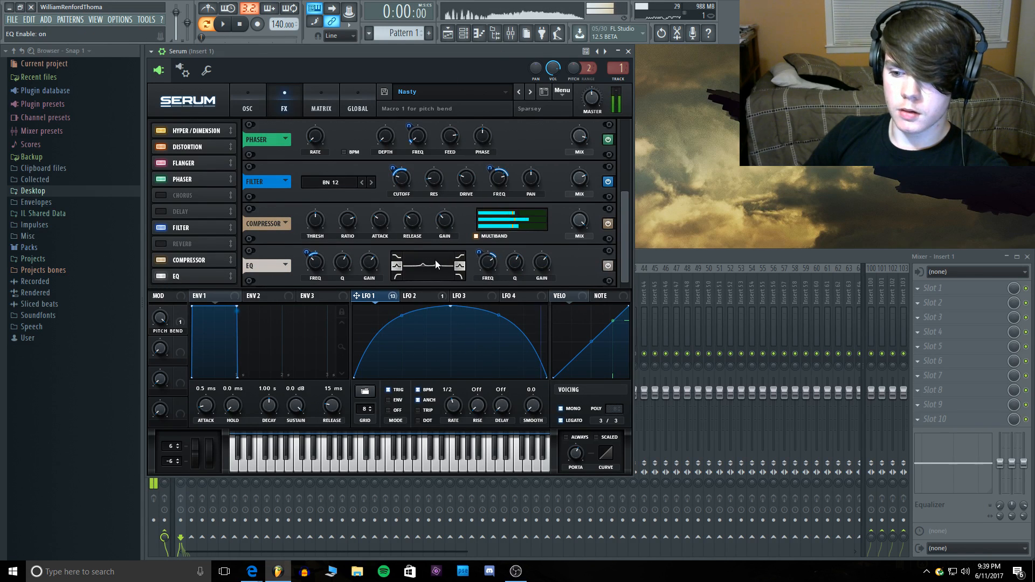
# Step: Modulate both EQ band gains with LFO 1, setting the low band's amount to -10 and adjusting the high band's amount while playing
pyautogui.moveTo(545, 270)
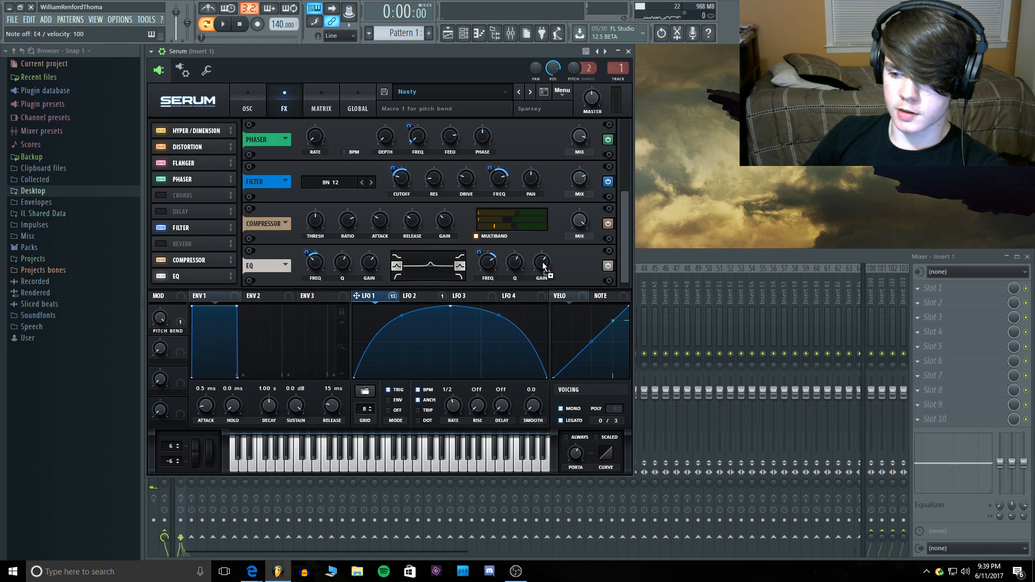
pyautogui.moveTo(545, 267); pyautogui.dragTo(544, 268)
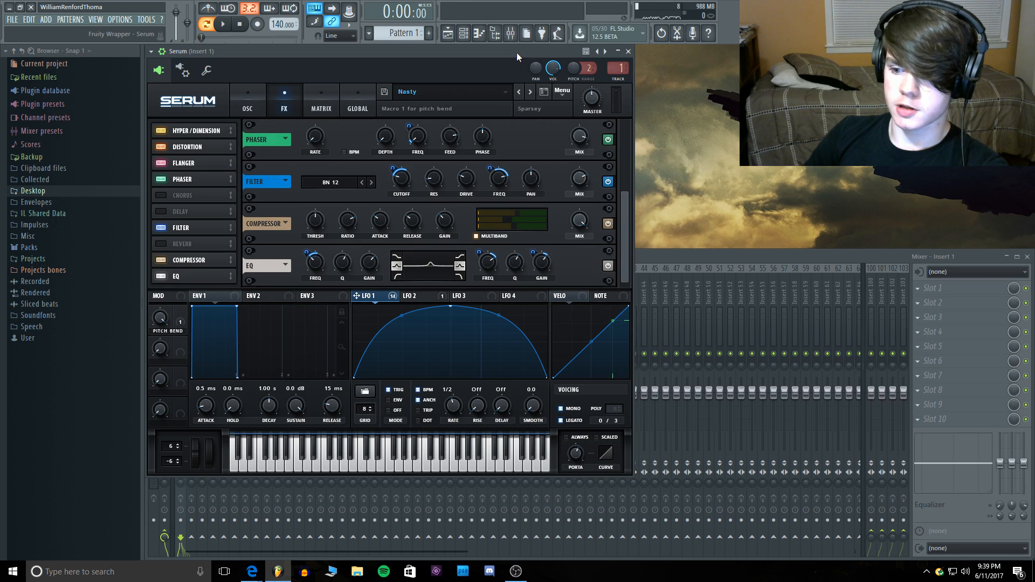
pyautogui.moveTo(357, 296)
pyautogui.mouseDown()
pyautogui.moveTo(363, 263)
pyautogui.moveTo(361, 276)
pyautogui.mouseUp()
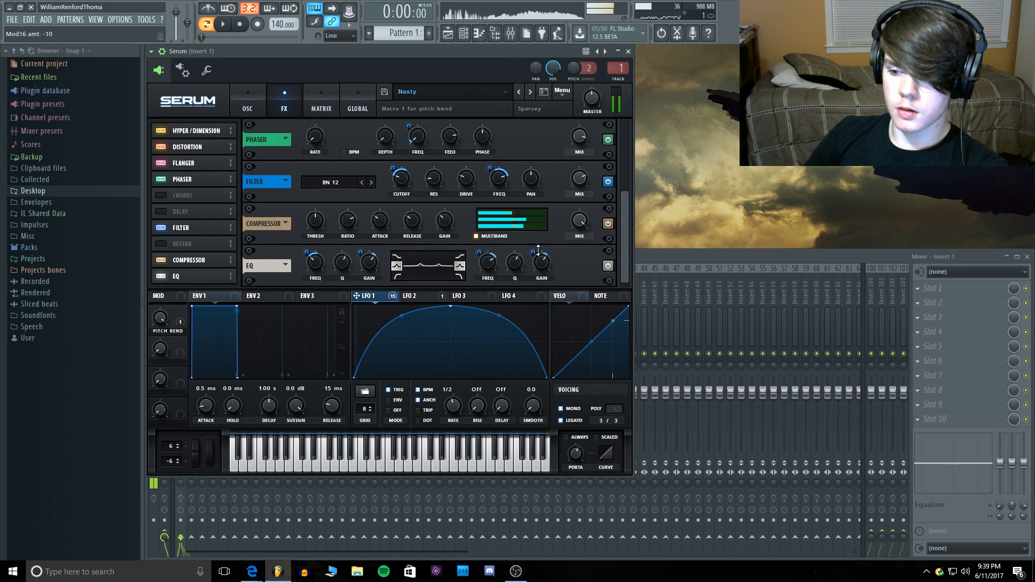
pyautogui.moveTo(542, 255); pyautogui.dragTo(542, 251)
pyautogui.press('c')
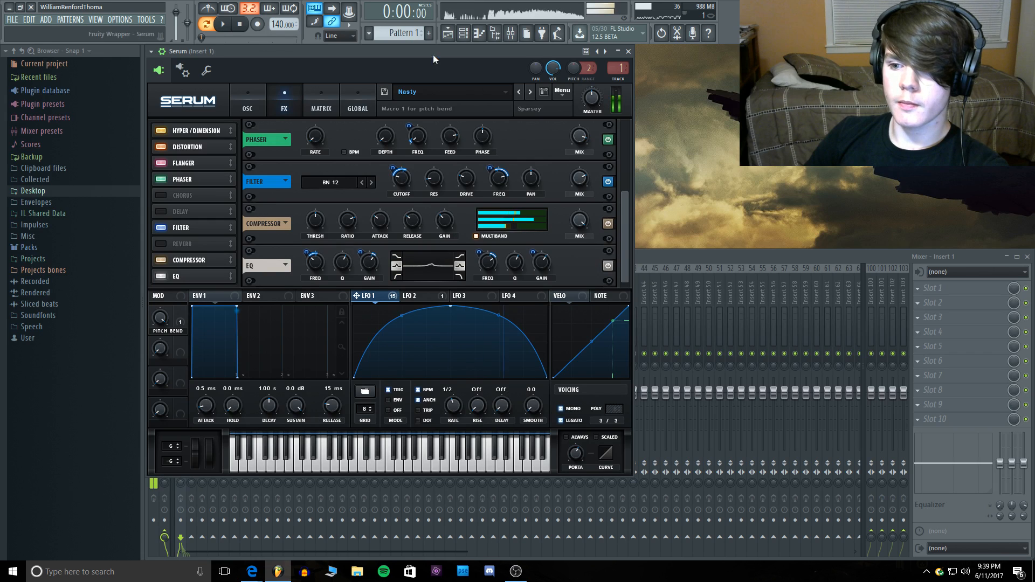
# Step: Audition the oscillator page's High 24 filter at different mix levels, including 89%, 50% and 100%, and leave the mix below full
pyautogui.click(249, 102)
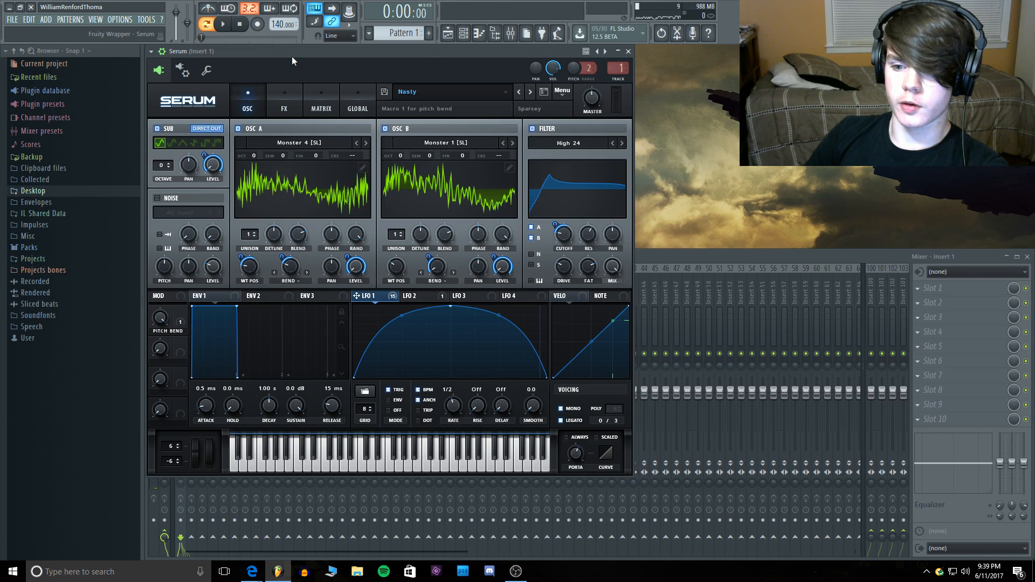
pyautogui.press('c')
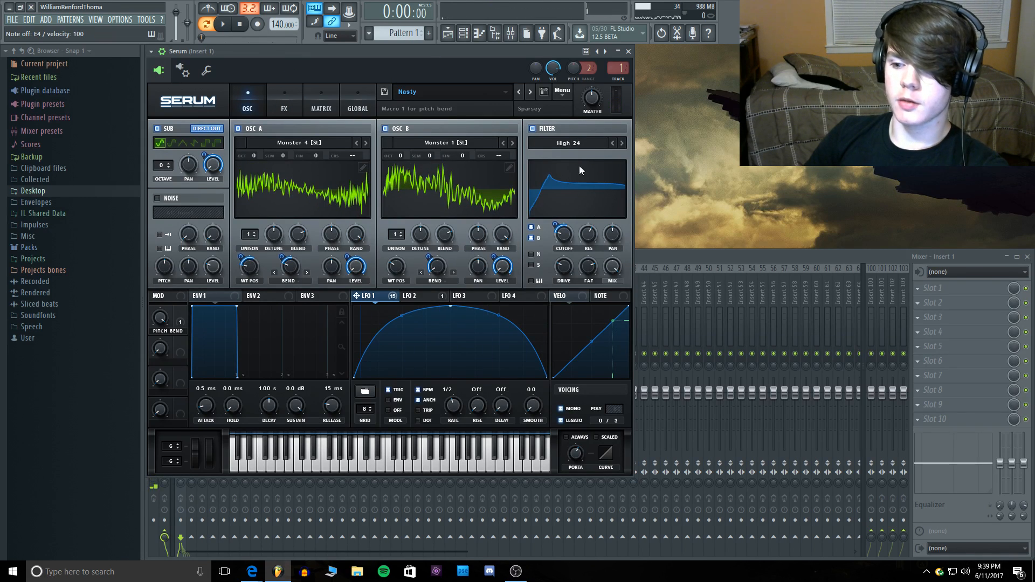
pyautogui.moveTo(616, 269); pyautogui.dragTo(616, 279)
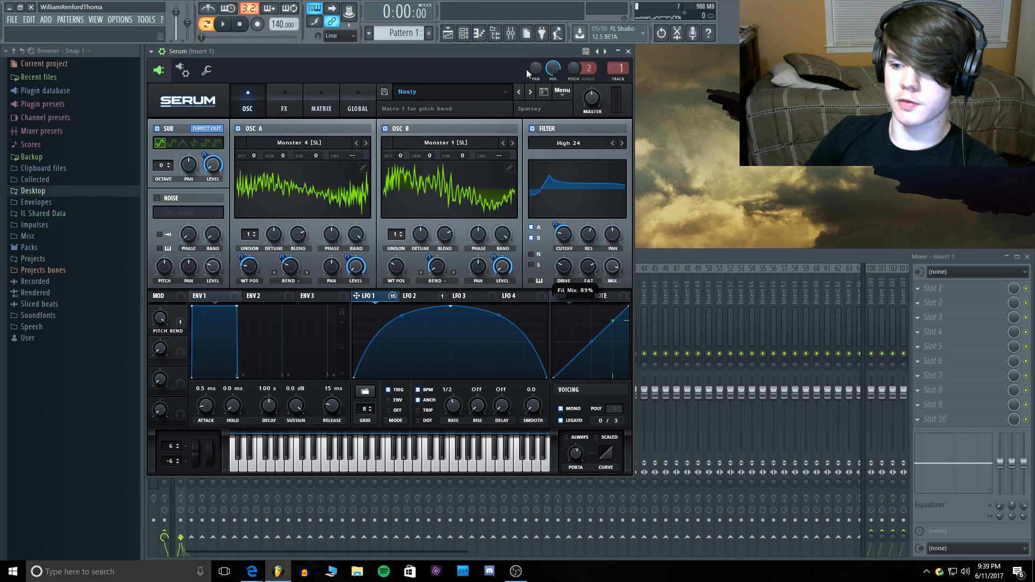
pyautogui.press('c')
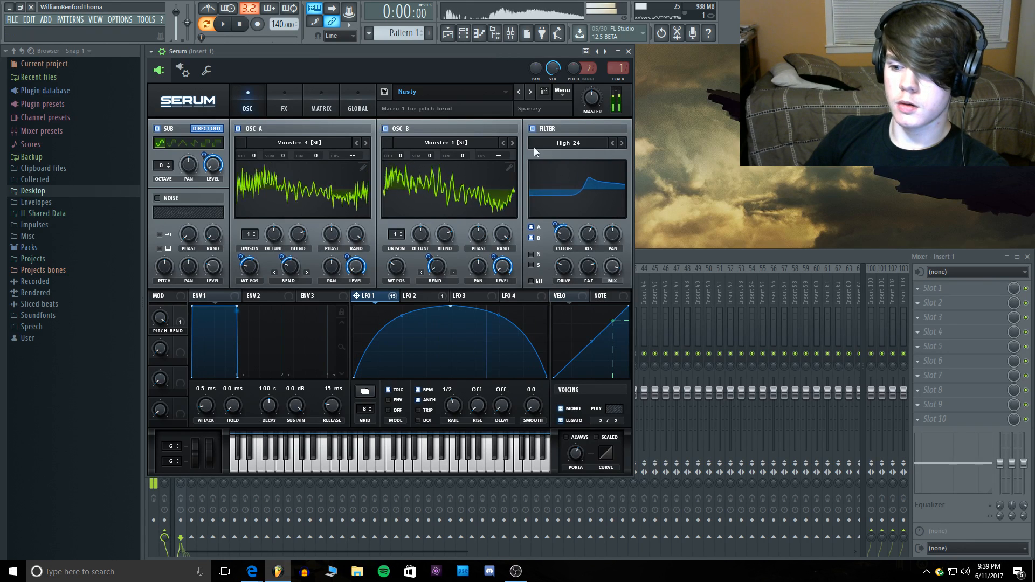
pyautogui.moveTo(614, 269); pyautogui.dragTo(607, 312)
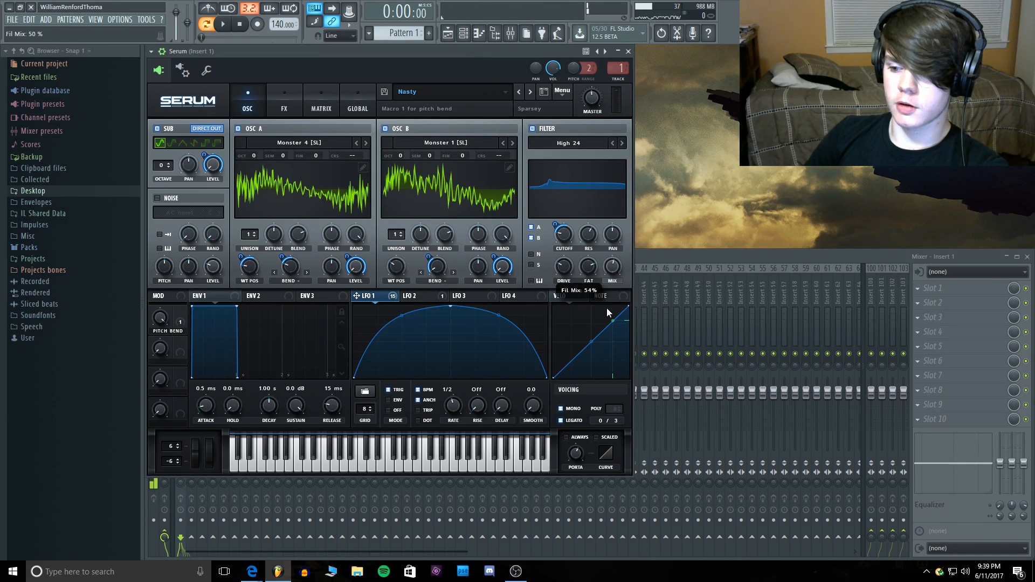
pyautogui.press('c')
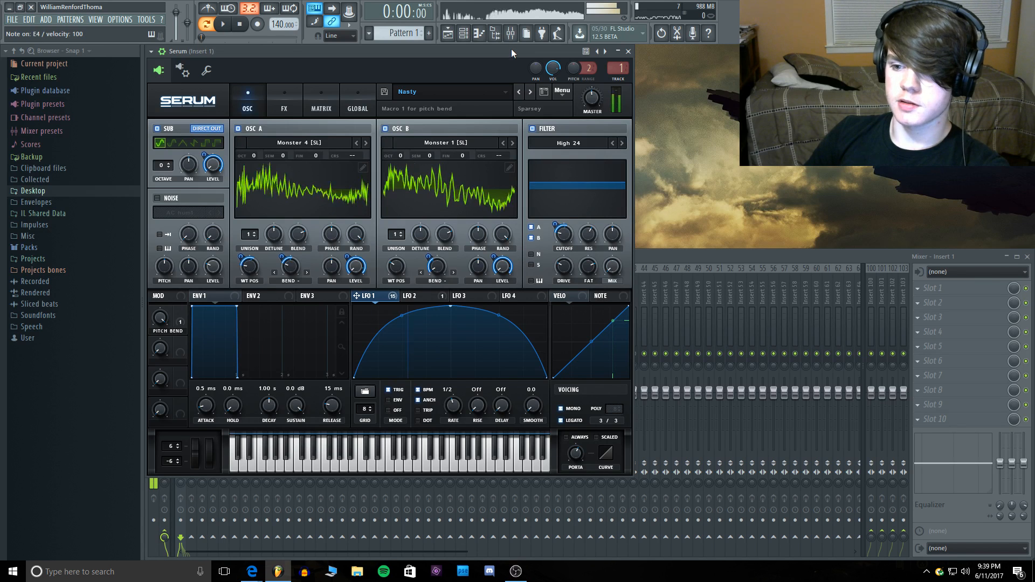
pyautogui.moveTo(615, 266); pyautogui.dragTo(620, 103)
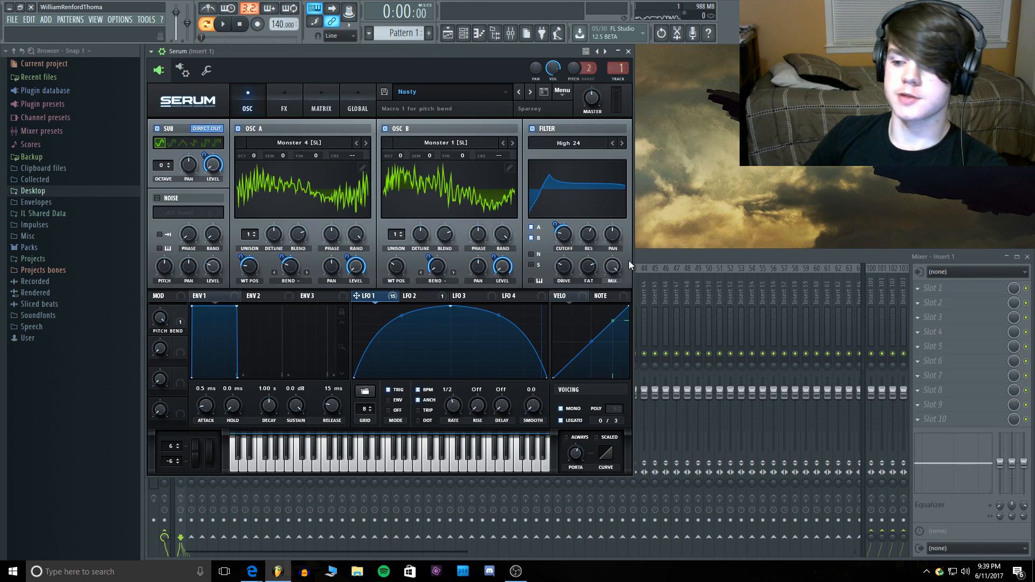
pyautogui.moveTo(614, 265); pyautogui.dragTo(611, 304)
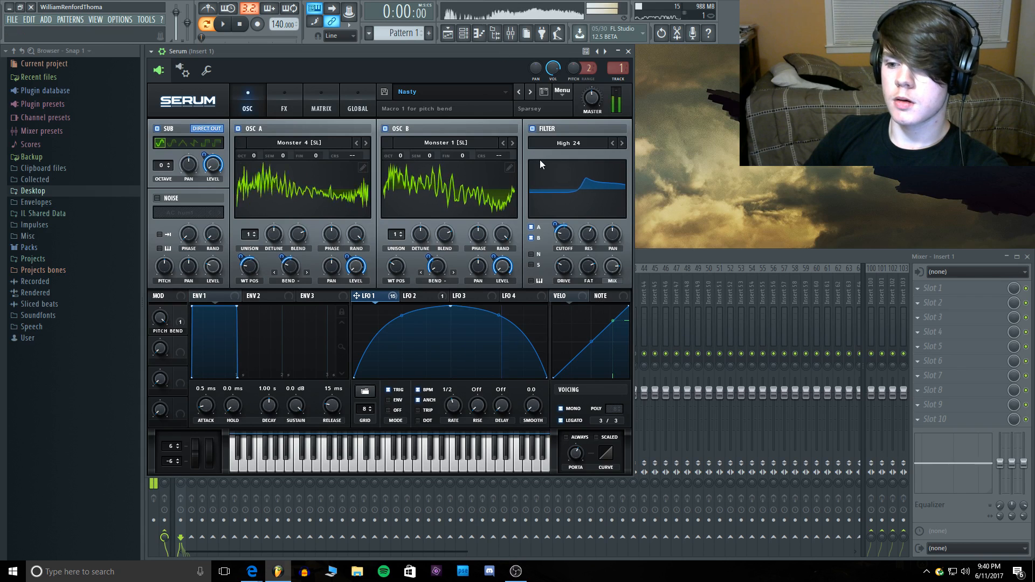
pyautogui.scroll(4, 613, 163)
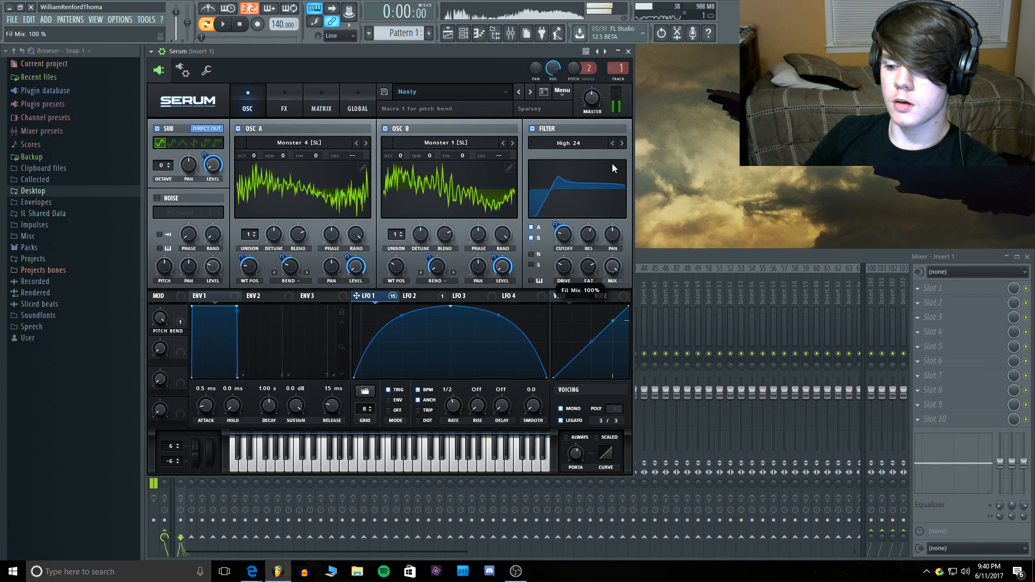
pyautogui.scroll(-3, 604, 269)
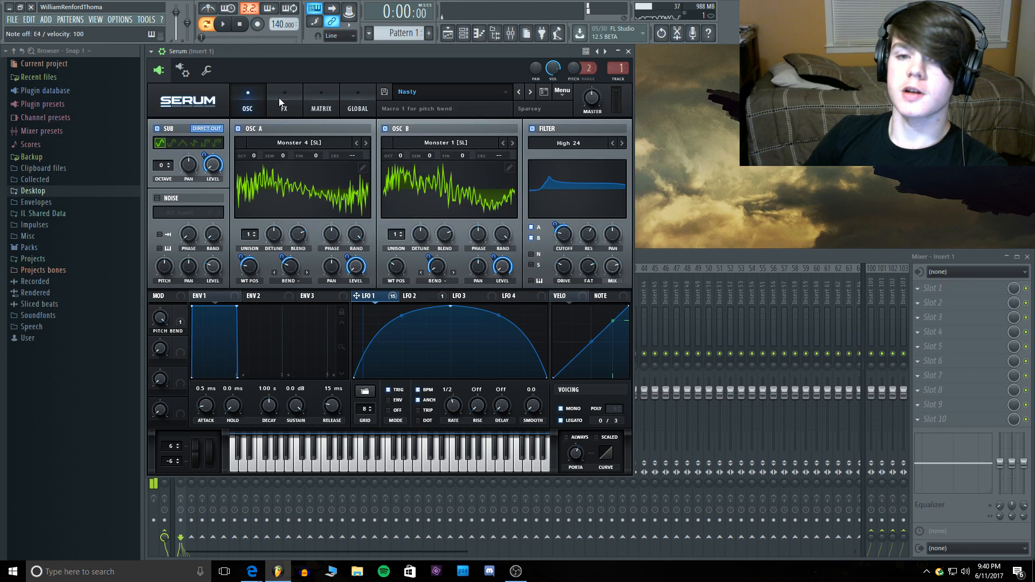
# Step: Set the Pitch Bend macro to 100% and show both oscillators' wavetables in the 3D view while playing
pyautogui.click(291, 108)
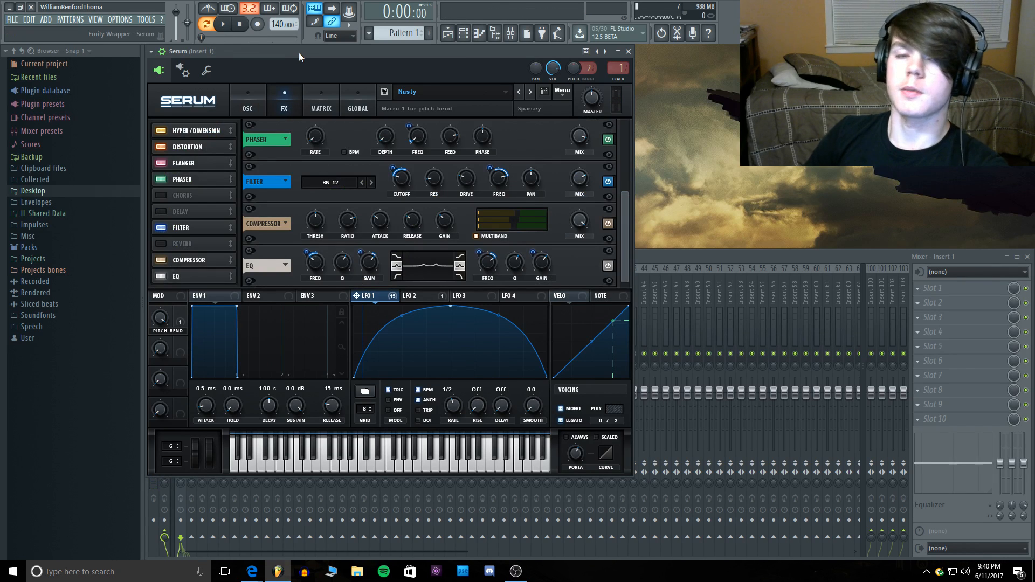
pyautogui.click(234, 90)
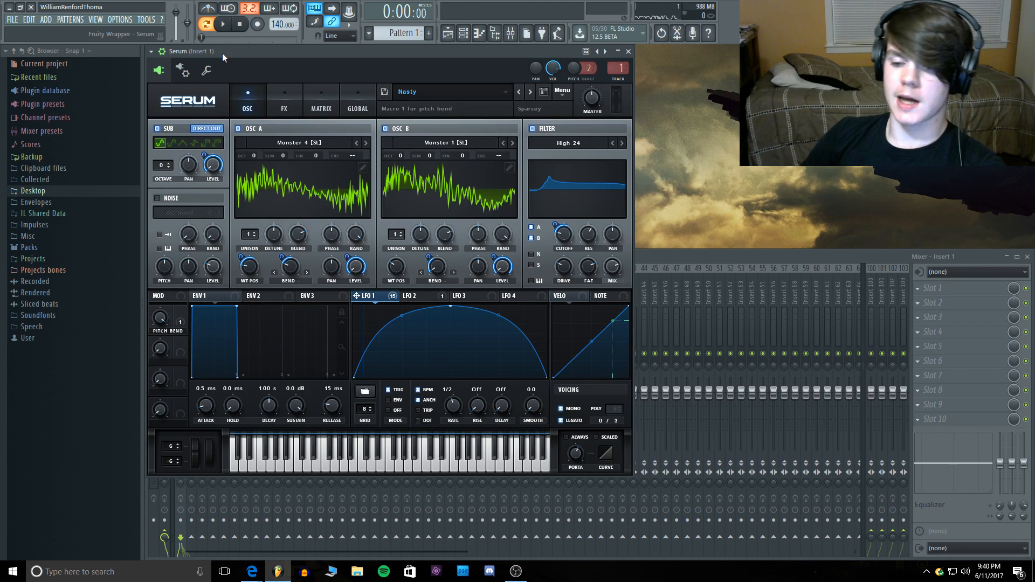
pyautogui.moveTo(161, 317); pyautogui.dragTo(237, 151)
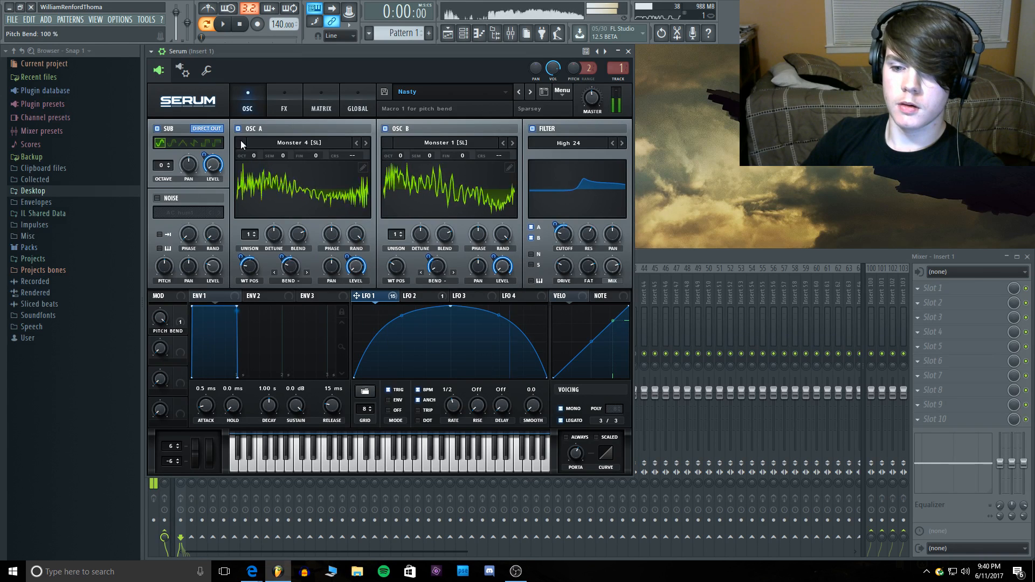
pyautogui.click(320, 169)
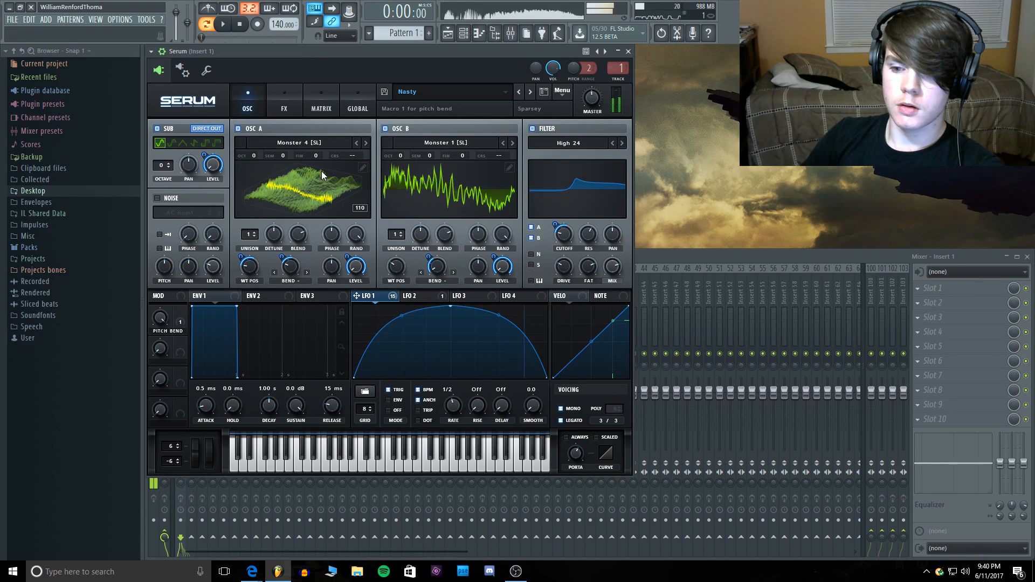
pyautogui.click(426, 166)
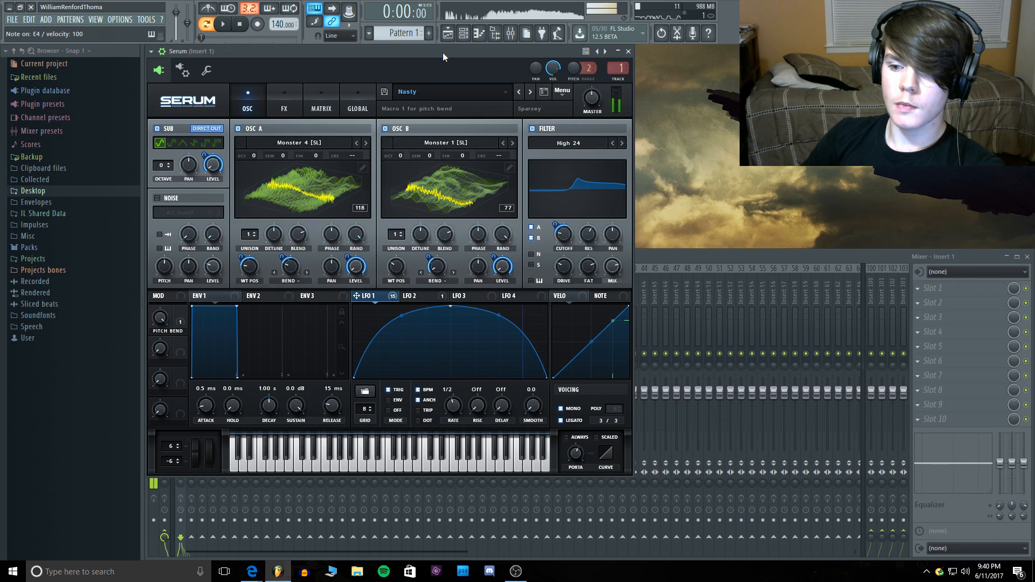
# Step: Compare the effects rack's BN 12 filter bypassed and enabled, and raise its mix to 100%
pyautogui.click(289, 93)
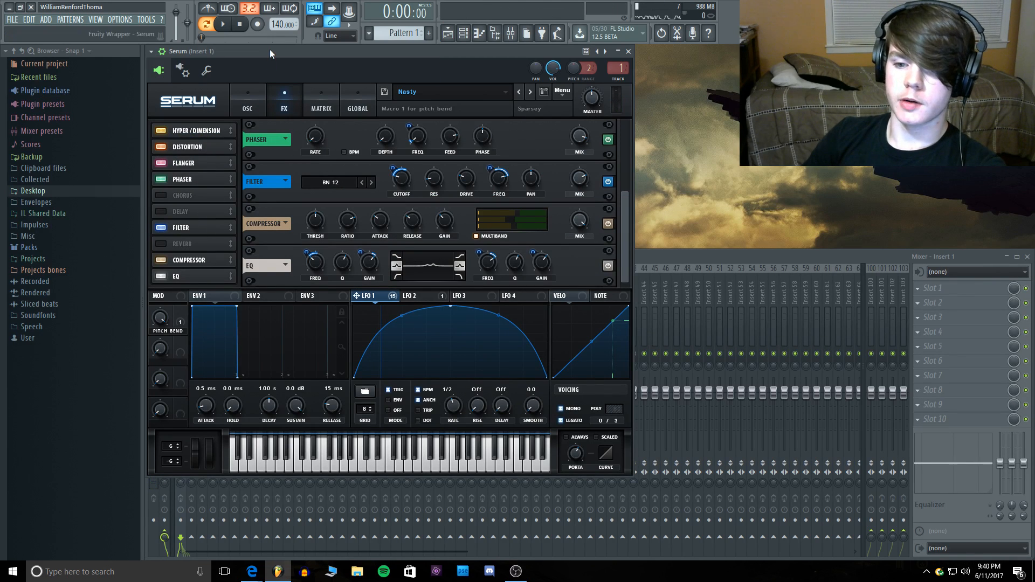
pyautogui.click(163, 227)
pyautogui.click(163, 227)
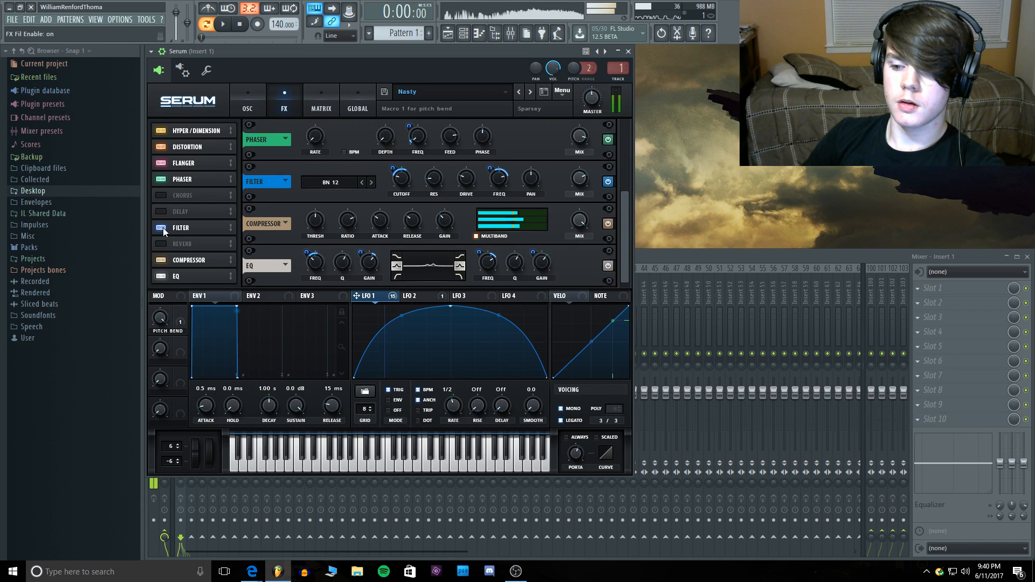
pyautogui.moveTo(575, 177)
pyautogui.mouseDown()
pyautogui.moveTo(574, 212)
pyautogui.moveTo(577, 159)
pyautogui.mouseUp()
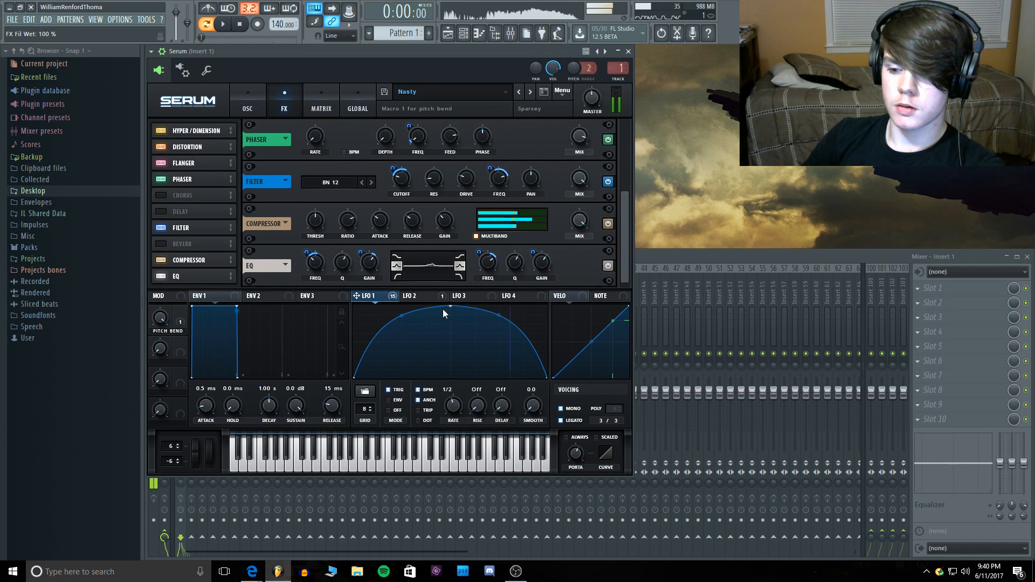
# Step: Modulate the BN 12 filter's mix with LFO 1 at an amount of -45, and toggle the filter off and on to compare
pyautogui.moveTo(572, 169); pyautogui.dragTo(570, 194)
pyautogui.press('c')
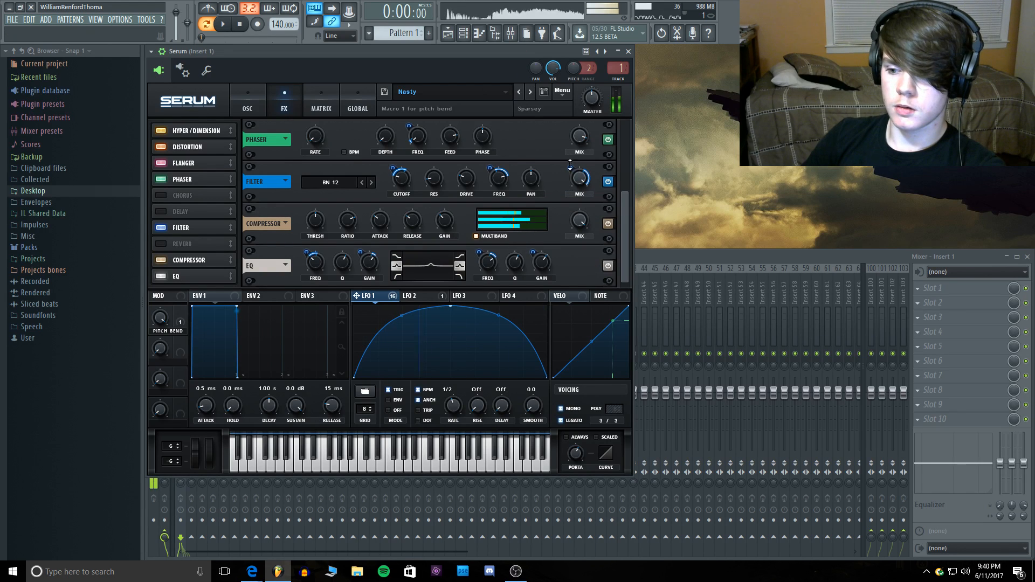
pyautogui.moveTo(573, 181); pyautogui.dragTo(568, 172)
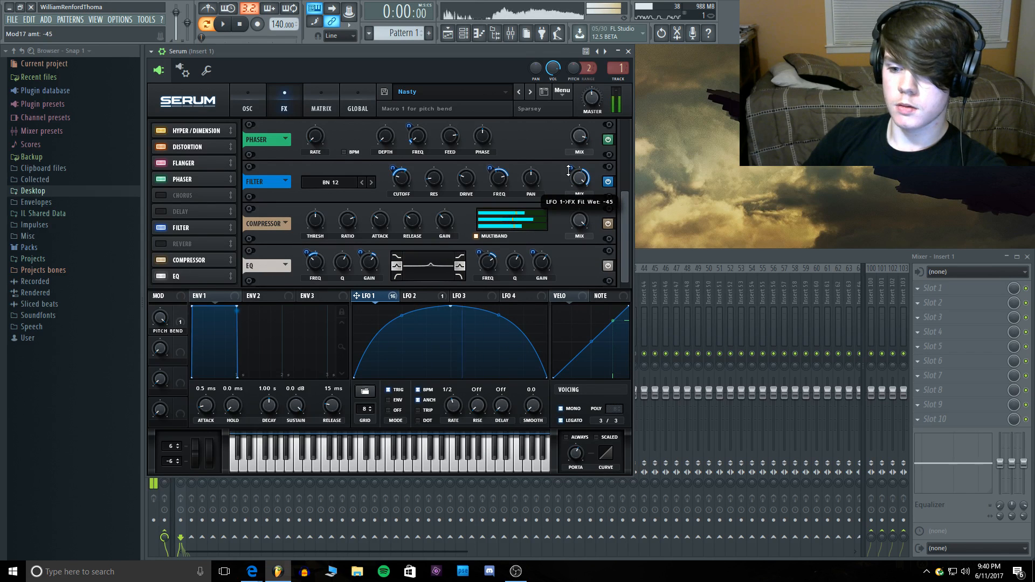
pyautogui.click(161, 227)
pyautogui.click(161, 227)
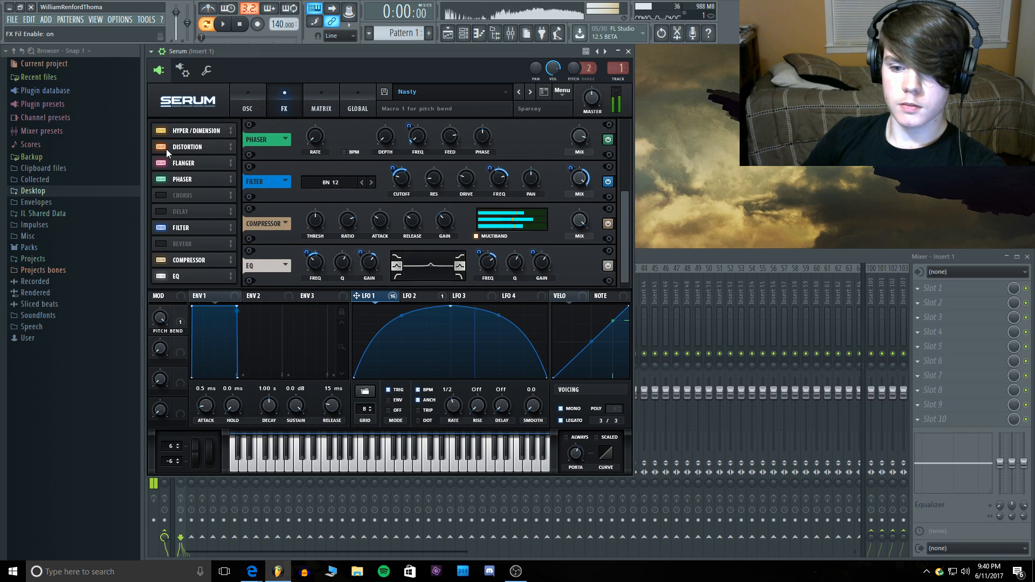
# Step: Compare the Nasty patch with the phaser bypassed and enabled, and do the same with the distortion
pyautogui.click(160, 179)
pyautogui.click(159, 179)
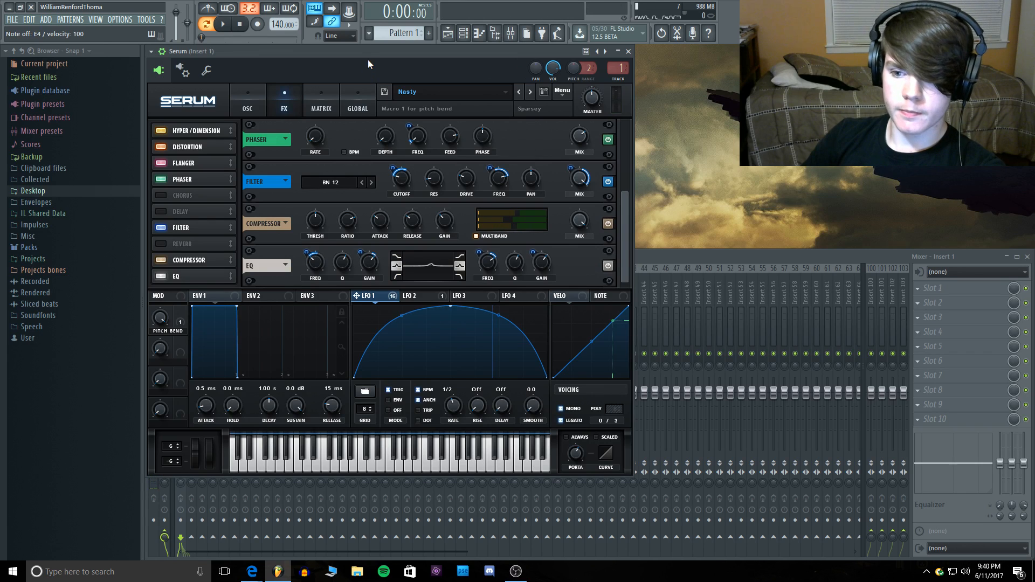
pyautogui.click(211, 147)
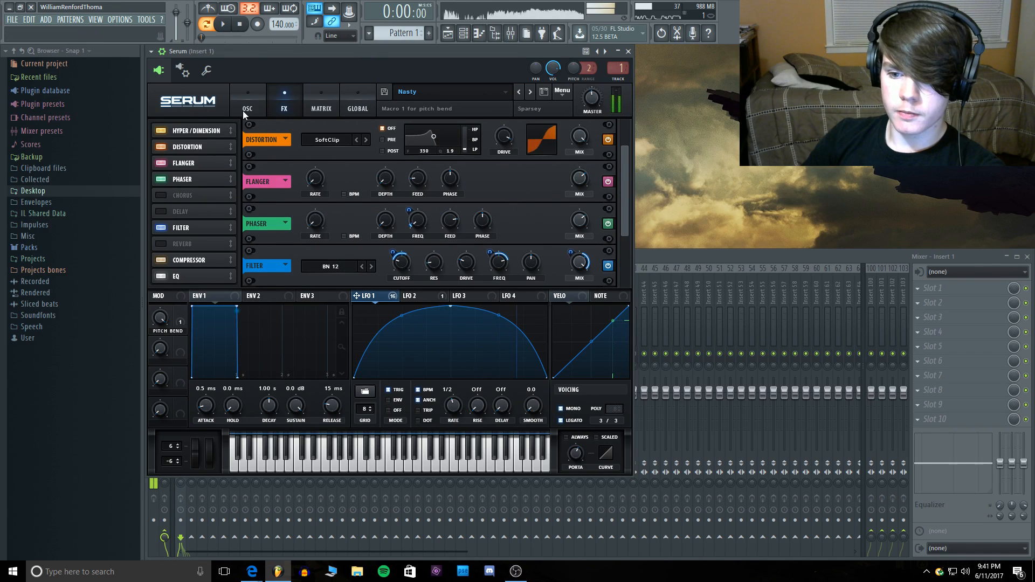
pyautogui.click(160, 149)
pyautogui.click(160, 148)
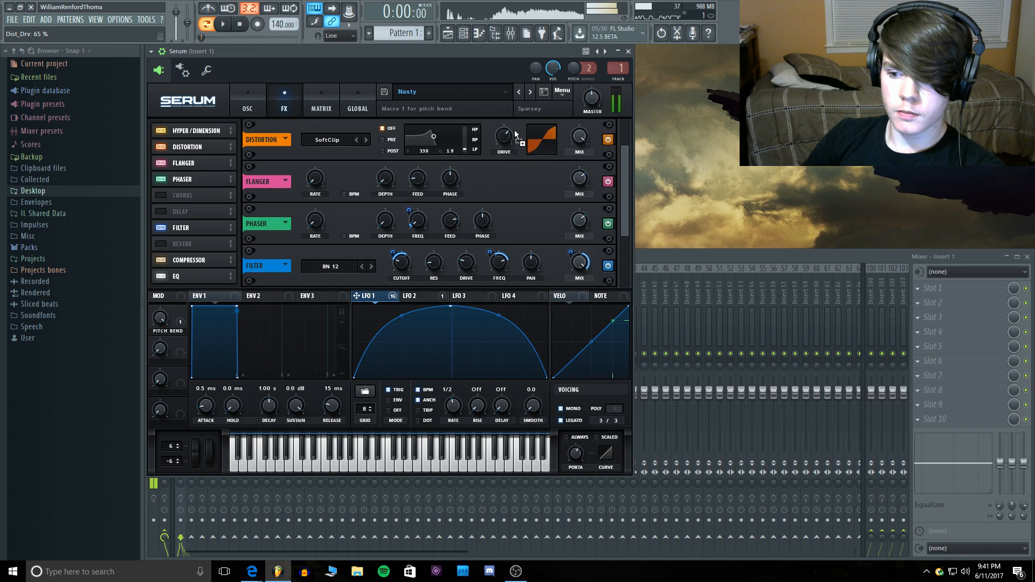
# Step: Modulate the distortion drive with LFO 1, compare the distortion off and on, and finish on the oscillator page
pyautogui.moveTo(515, 134); pyautogui.dragTo(507, 136)
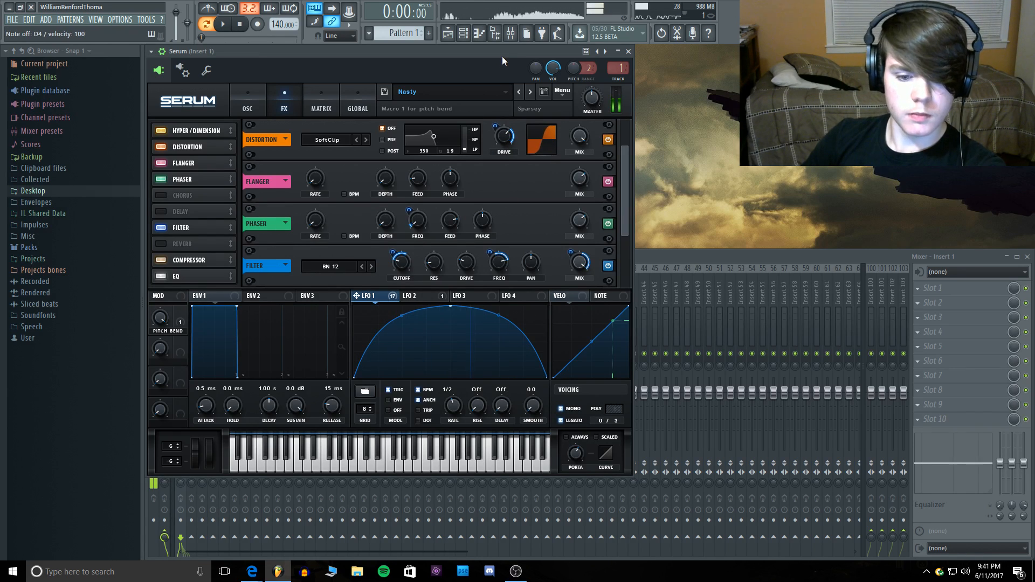
pyautogui.press('c')
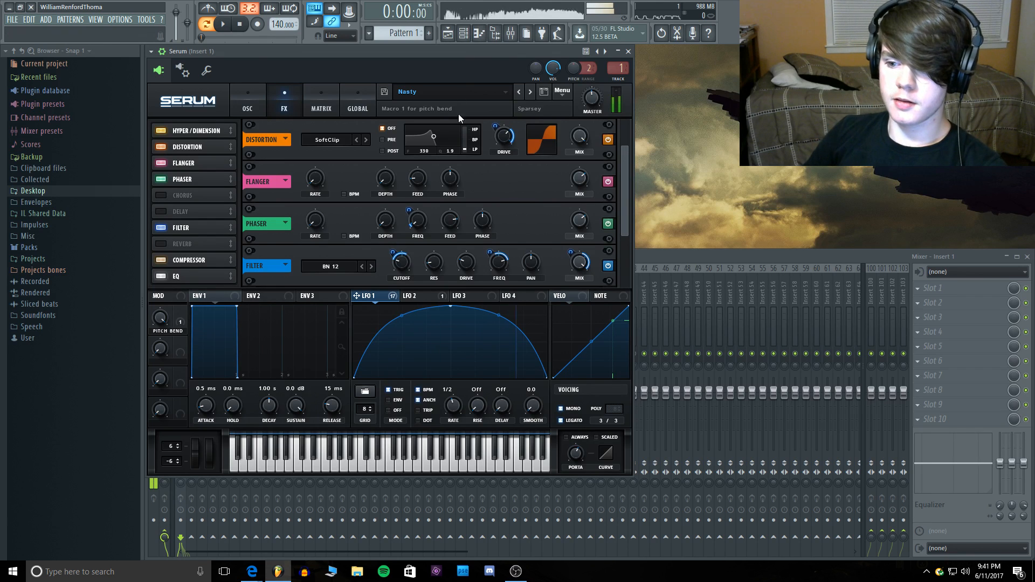
pyautogui.click(162, 146)
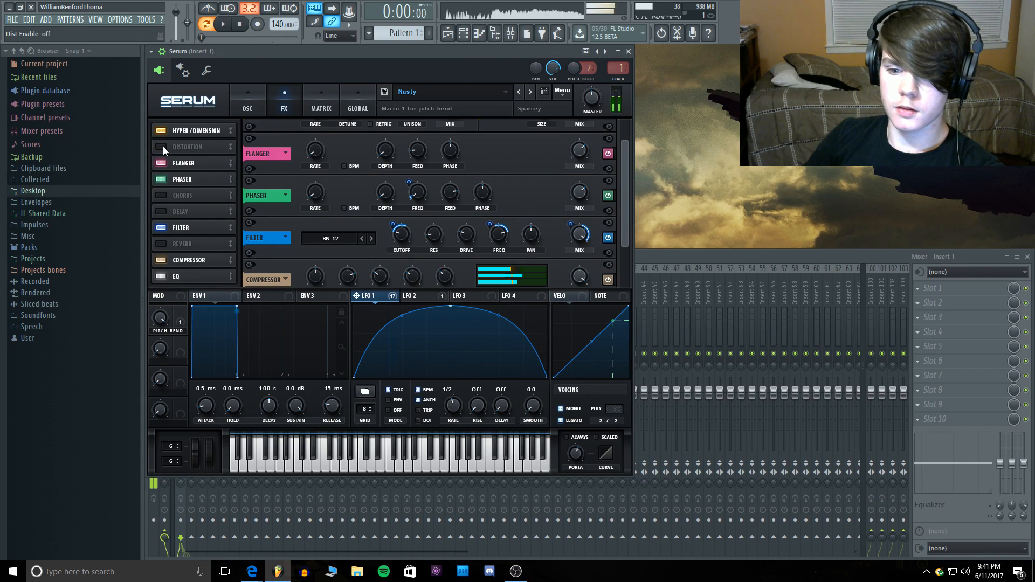
pyautogui.click(161, 147)
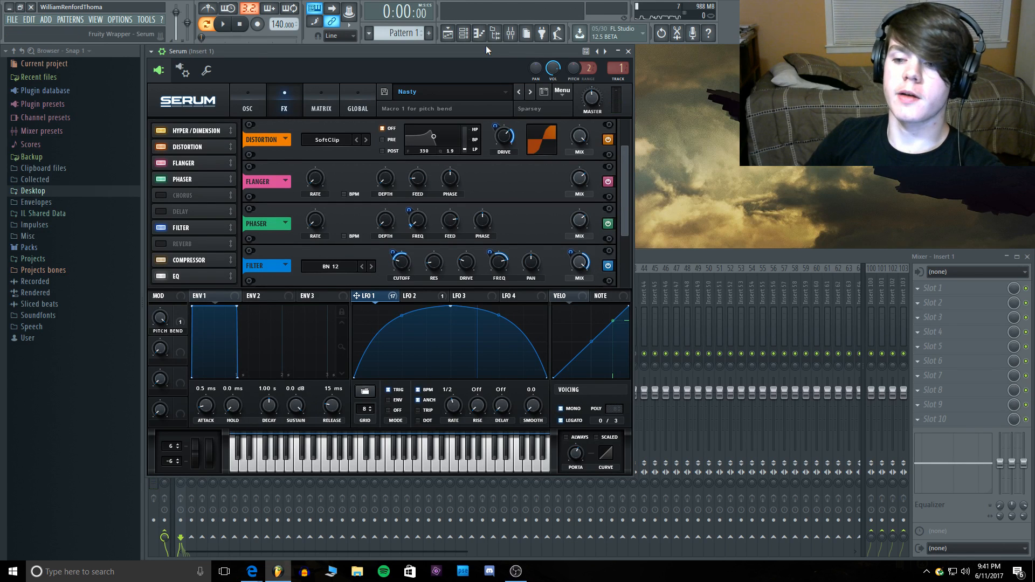
pyautogui.click(199, 263)
pyautogui.click(262, 96)
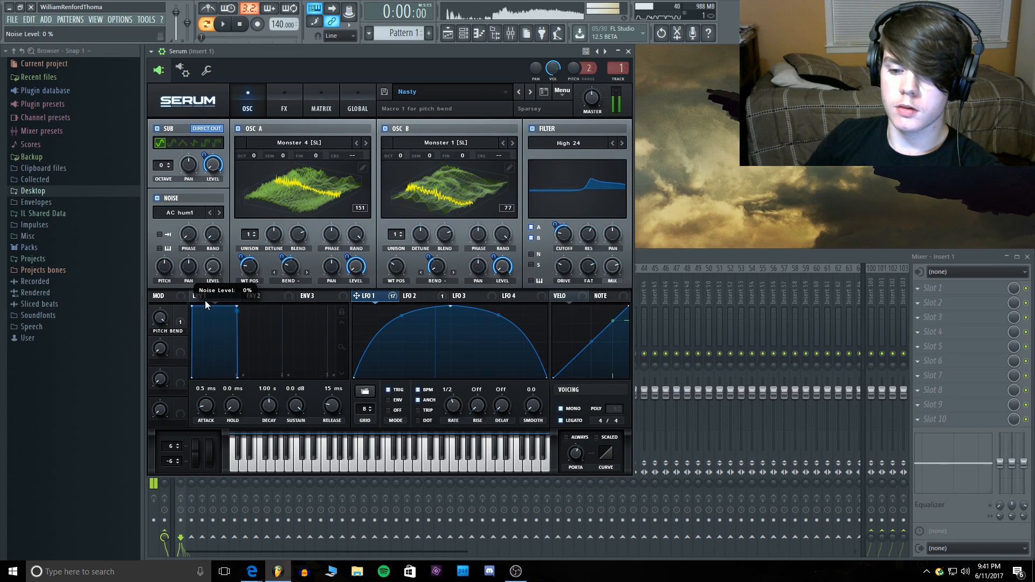
pyautogui.moveTo(227, 259); pyautogui.dragTo(189, 266)
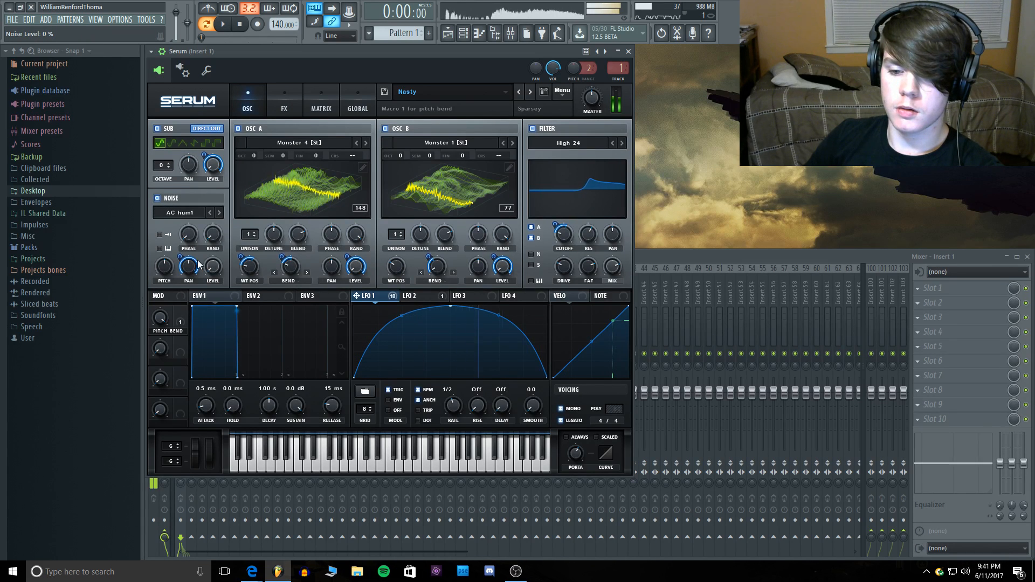
pyautogui.rightClick(188, 266)
pyautogui.click(217, 299)
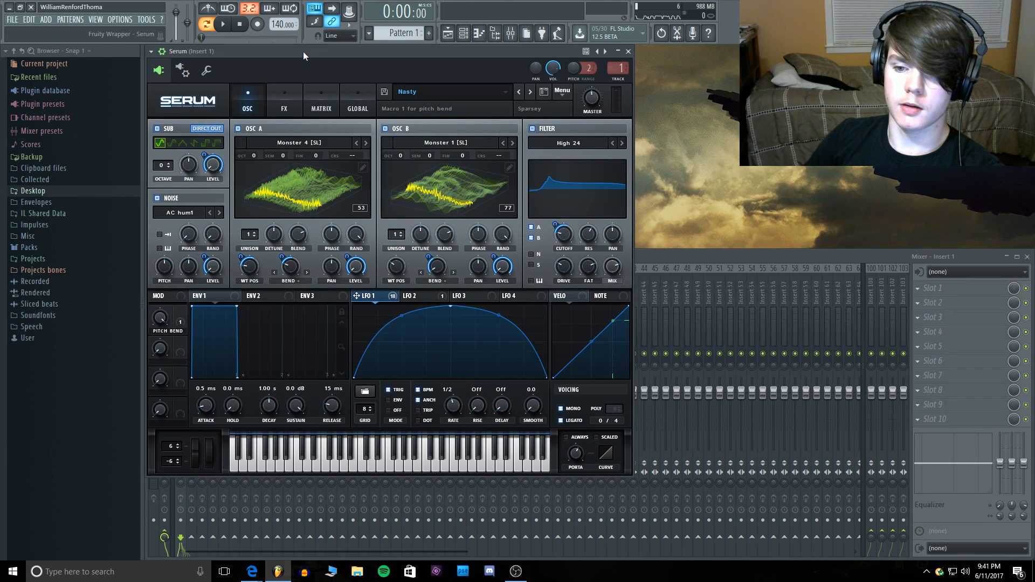
# Step: Modulate the noise oscillator's level with LFO 1, change its sample to the analog BrightWhite noise, and audition the patch
pyautogui.moveTo(206, 254); pyautogui.dragTo(207, 253)
pyautogui.click(189, 212)
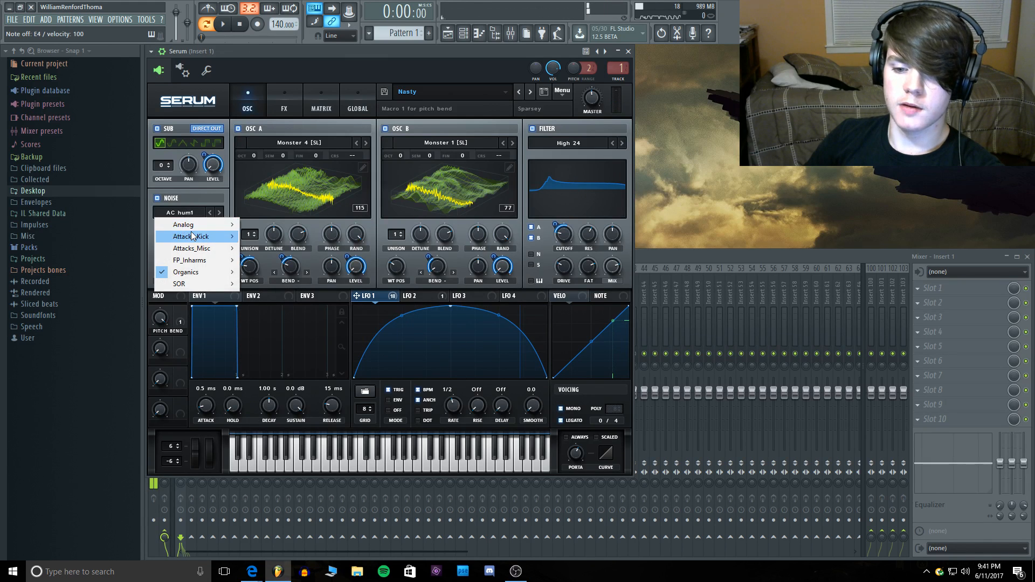
pyautogui.moveTo(193, 226)
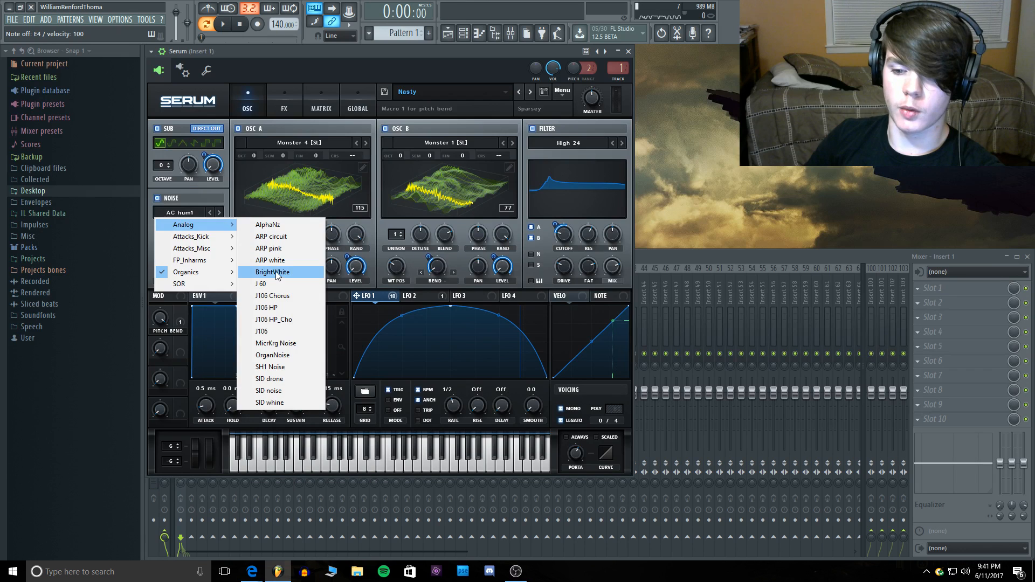
pyautogui.click(276, 272)
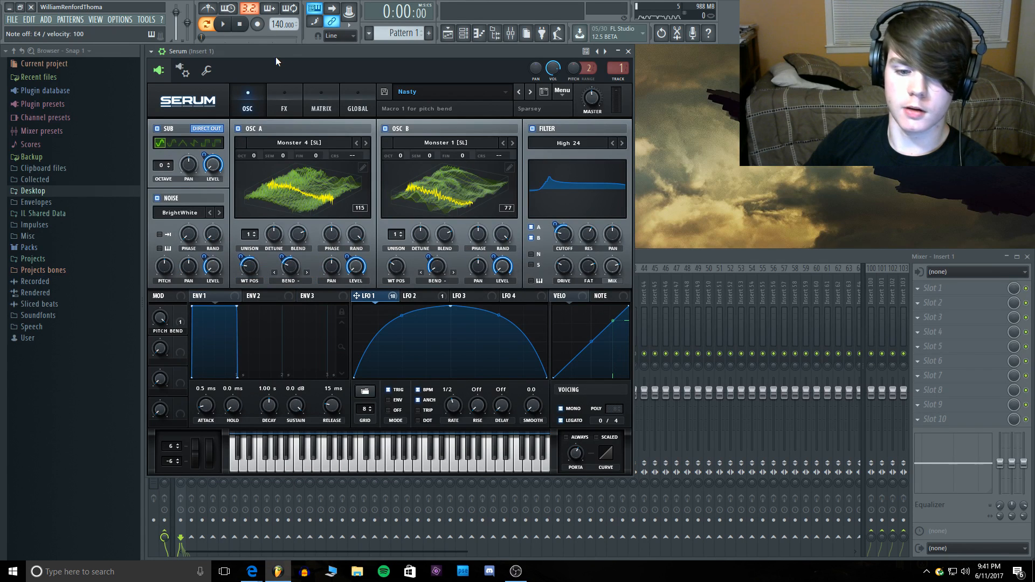
pyautogui.moveTo(207, 258); pyautogui.dragTo(207, 261)
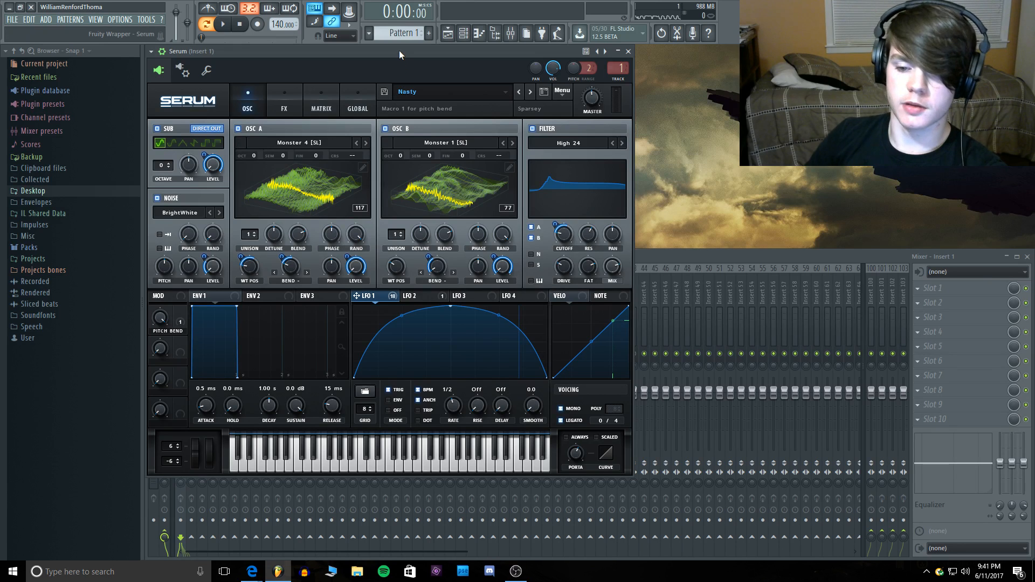
pyautogui.press('c')
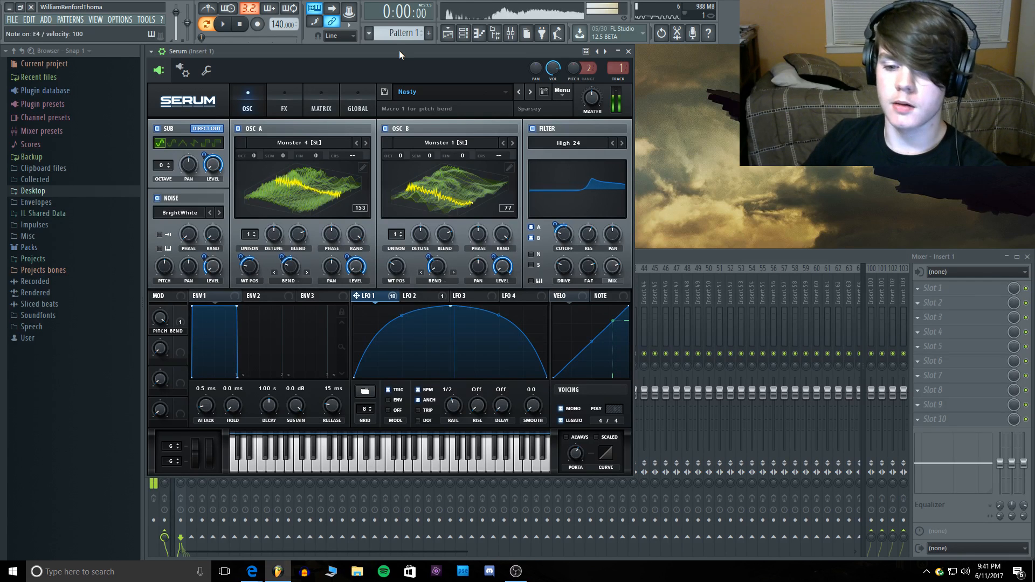
# Step: Load the Signature preset from the Sent folder's archive (1) and audition it
pyautogui.click(399, 92)
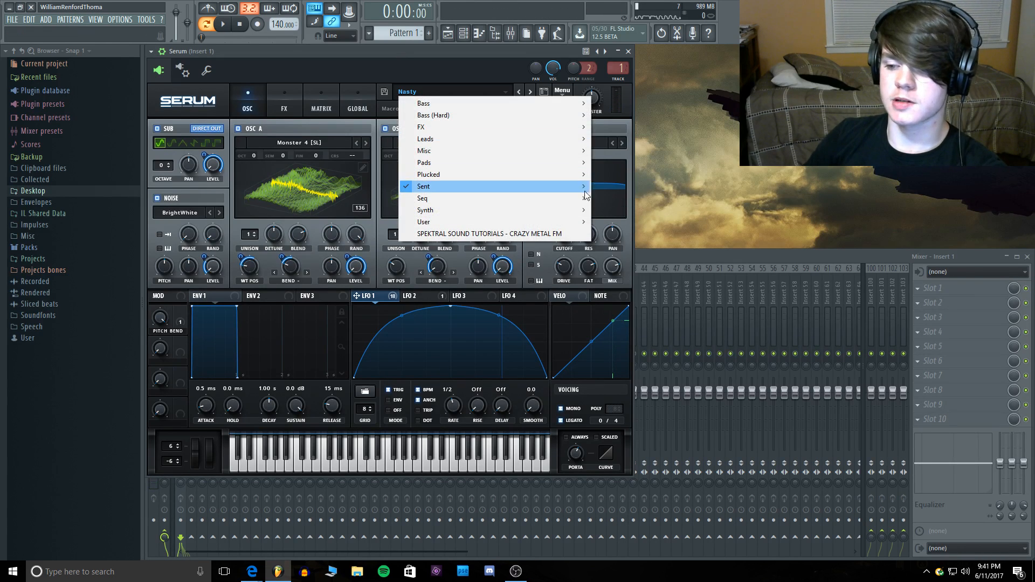
pyautogui.moveTo(576, 192)
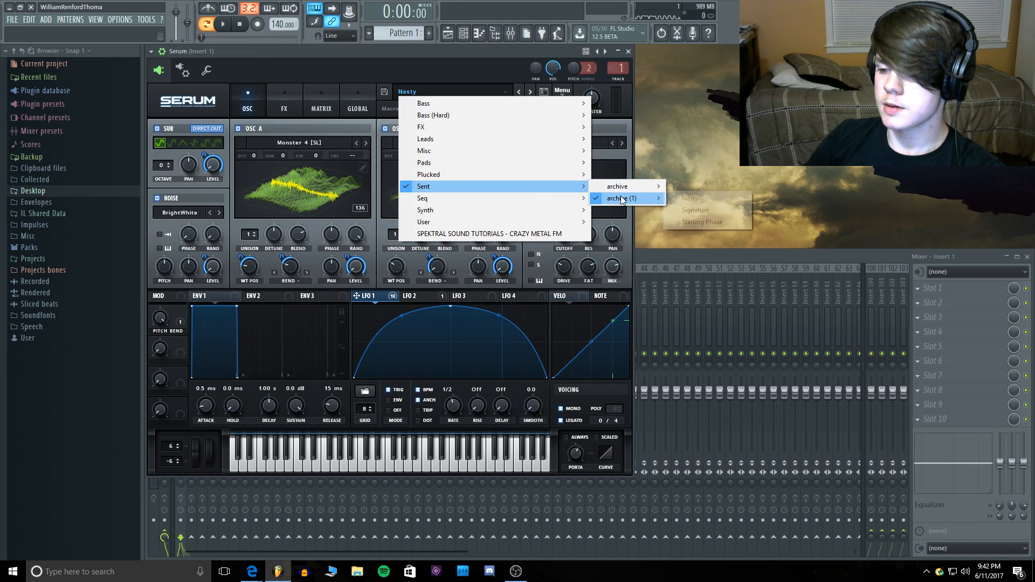
pyautogui.moveTo(626, 198)
pyautogui.click(711, 205)
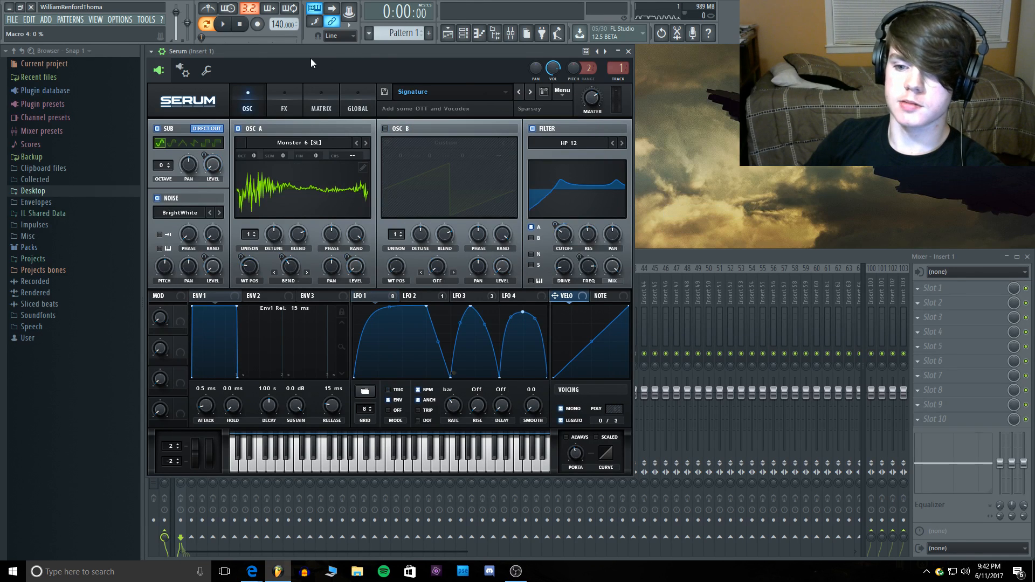
pyautogui.press('c')
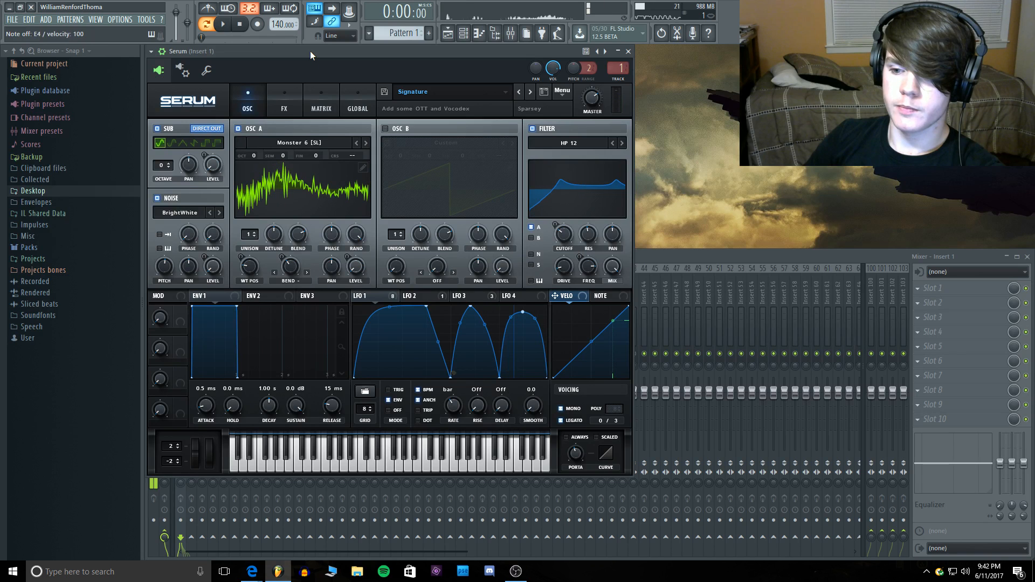
# Step: Add Soundgoodizer to slot 1 of mixer Insert 1, raise its amount to maximum, and return to the synth
pyautogui.click(952, 287)
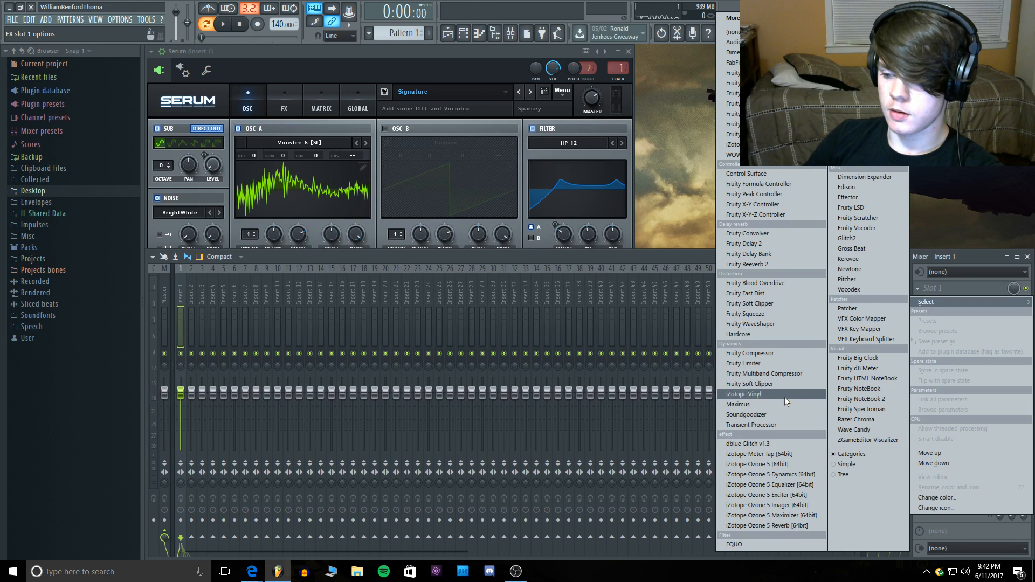
pyautogui.click(781, 416)
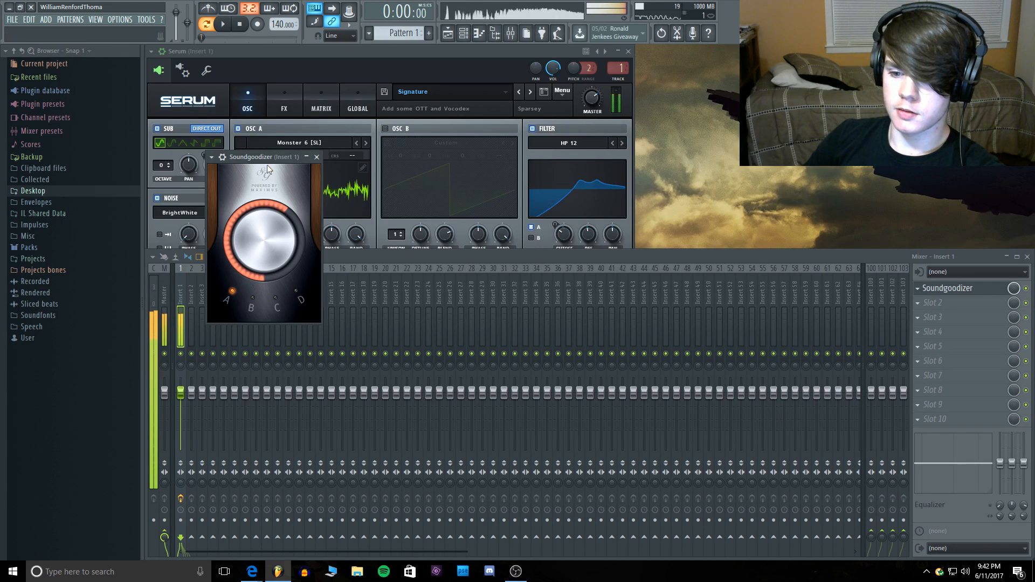
pyautogui.moveTo(264, 237)
pyautogui.mouseDown()
pyautogui.moveTo(264, 280)
pyautogui.moveTo(264, 227)
pyautogui.mouseUp()
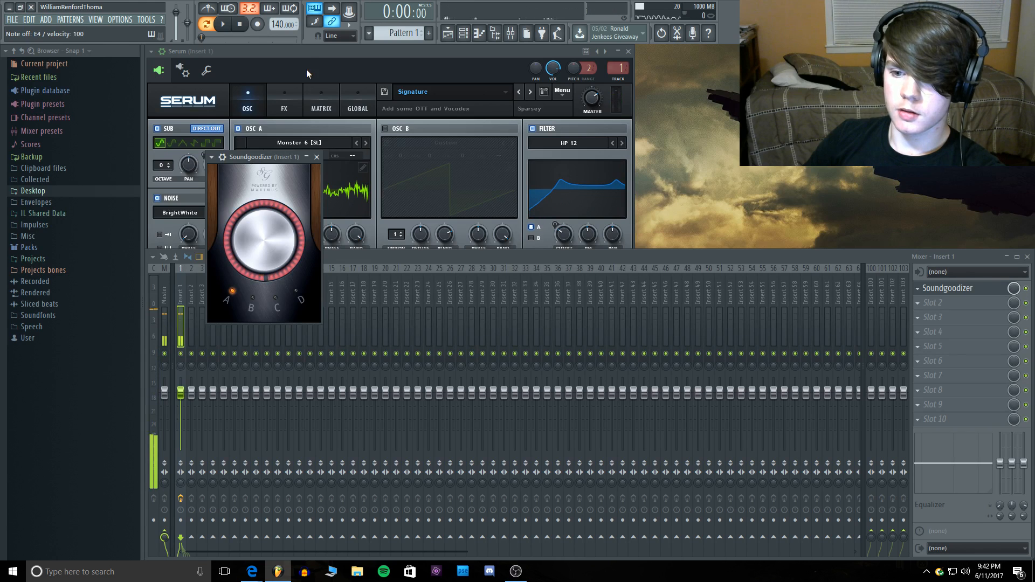
pyautogui.click(309, 50)
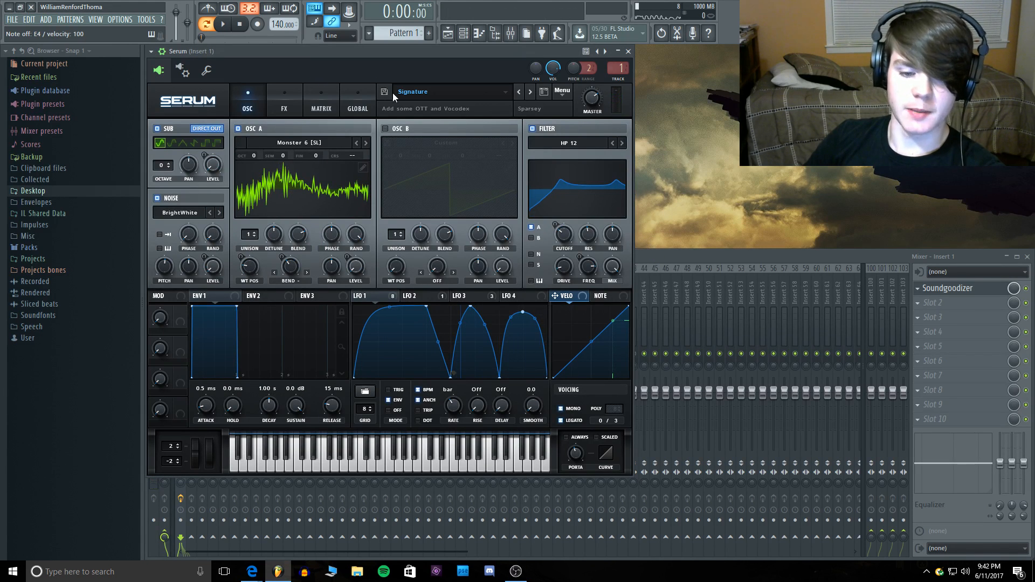
# Step: Bypass Soundgoodizer on mixer Insert 1, close its window, and audition the Signature preset without it
pyautogui.click(954, 293)
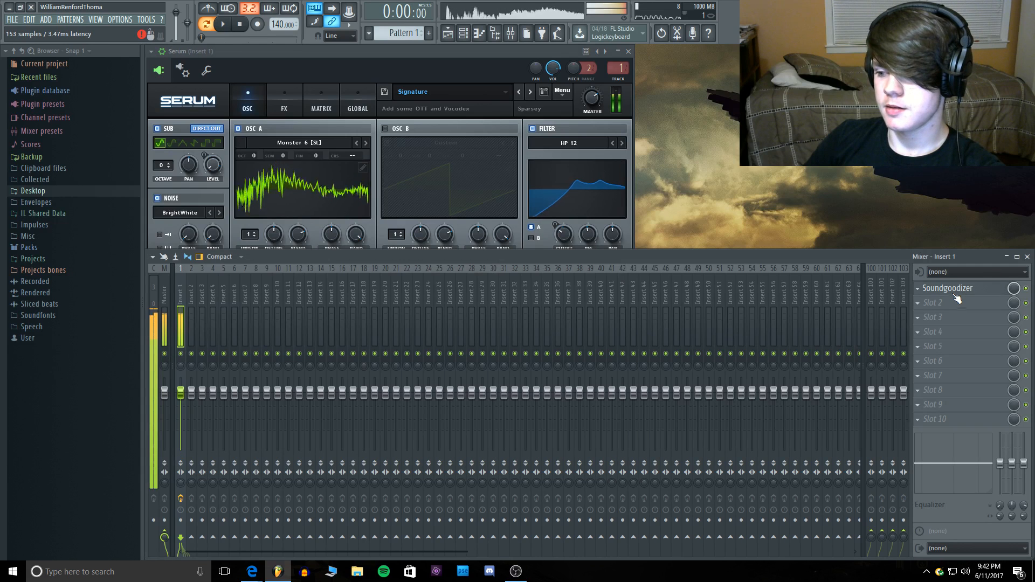
pyautogui.click(954, 294)
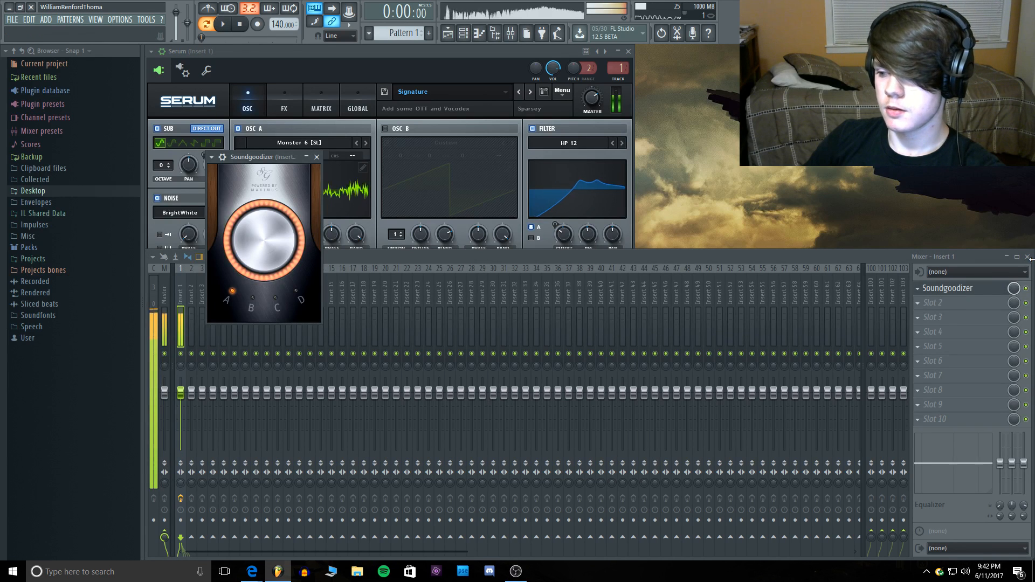
pyautogui.click(1027, 290)
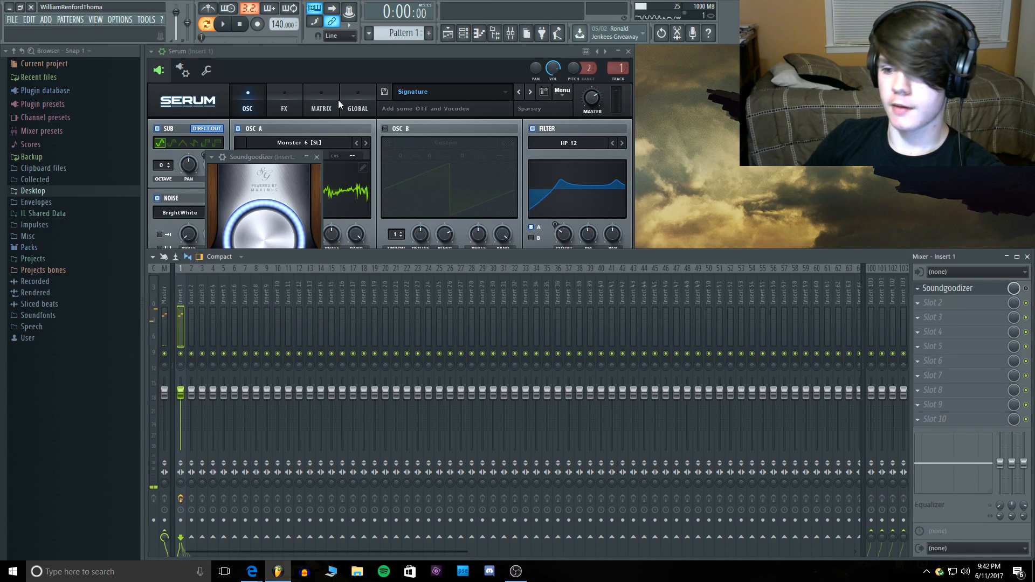
pyautogui.click(317, 156)
pyautogui.click(343, 53)
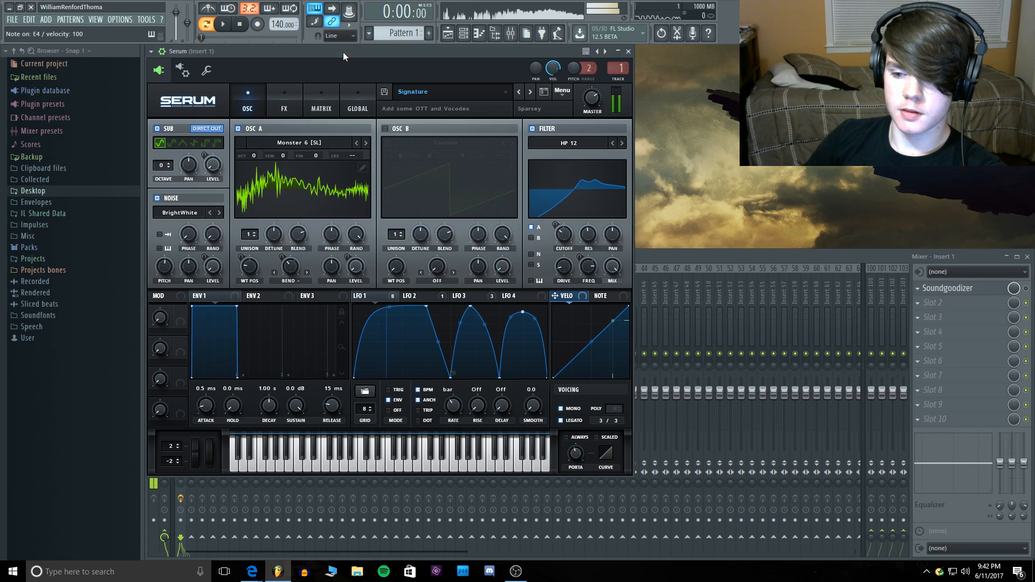
# Step: Adjust Signature's multiband compressor, including its high band to 111%, and tweak the EQ's low-band gain
pyautogui.click(286, 89)
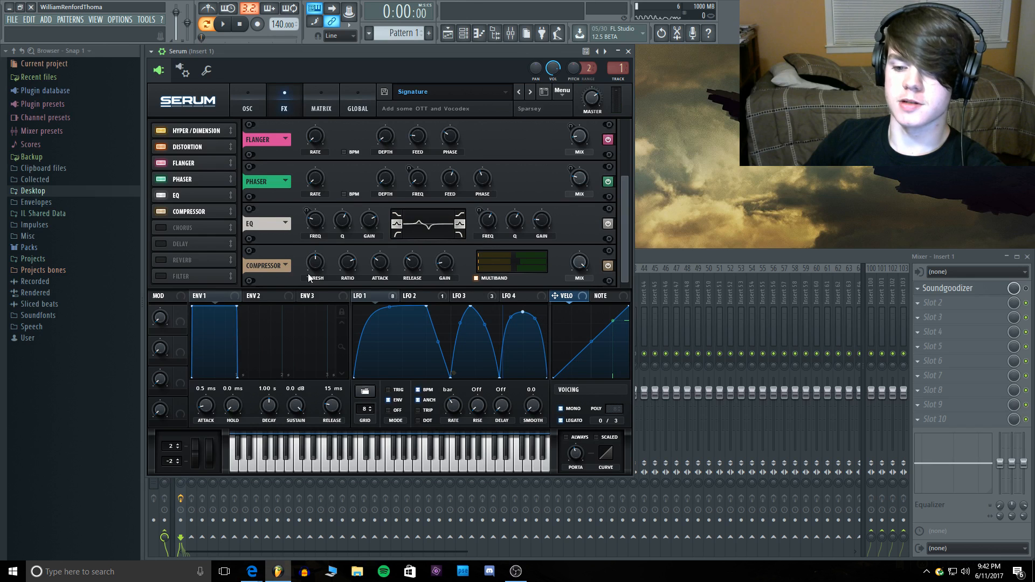
pyautogui.moveTo(311, 263)
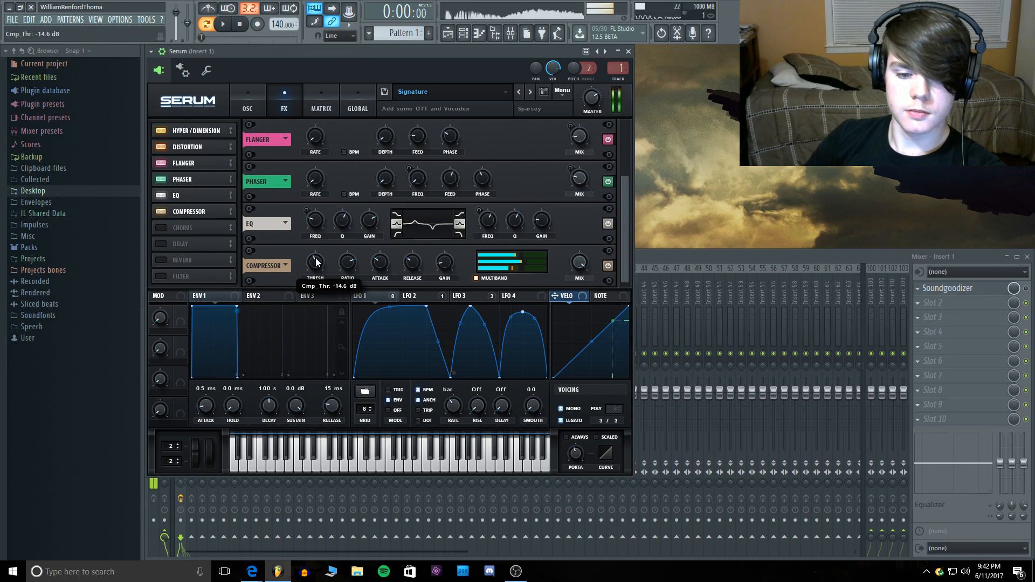
pyautogui.moveTo(315, 257); pyautogui.dragTo(316, 259)
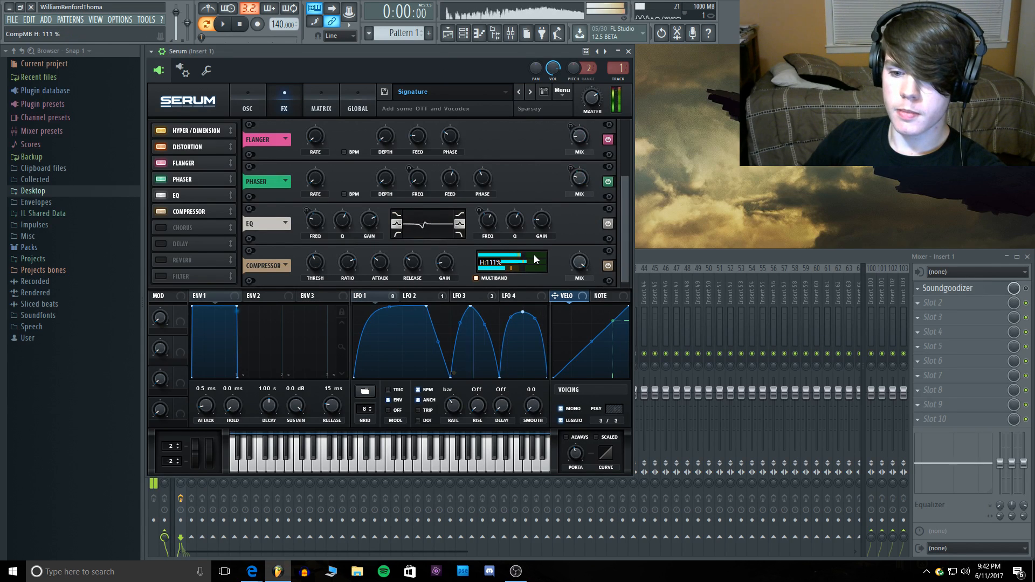
pyautogui.moveTo(365, 217)
pyautogui.mouseDown()
pyautogui.moveTo(369, 254)
pyautogui.moveTo(374, 204)
pyautogui.moveTo(373, 228)
pyautogui.mouseUp()
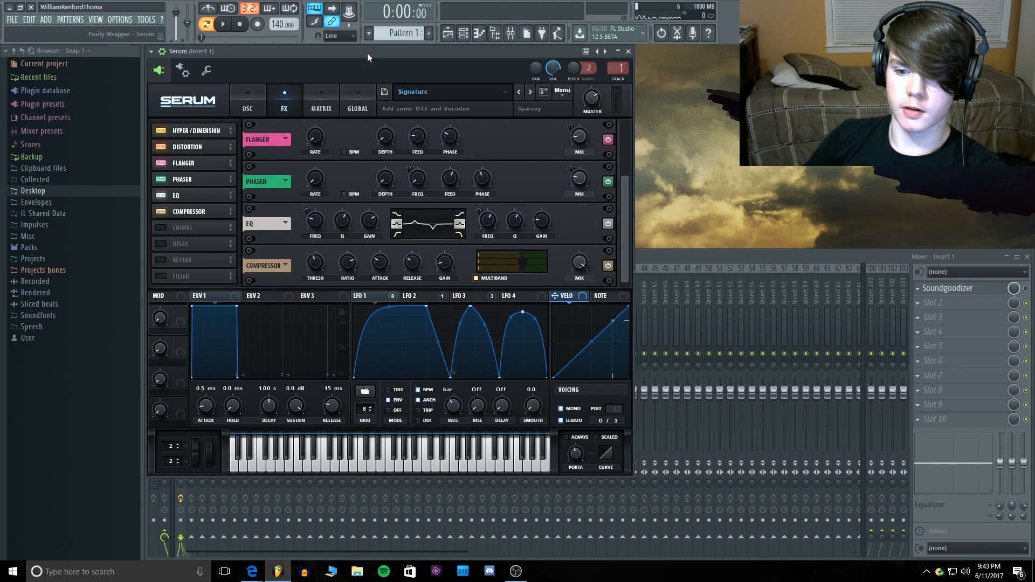
# Step: Set Signature's distortion drive to 73% and modulate it with LFO 1
pyautogui.press('c')
pyautogui.click(174, 151)
pyautogui.moveTo(505, 138)
pyautogui.mouseDown()
pyautogui.moveTo(506, 112)
pyautogui.moveTo(504, 156)
pyautogui.mouseUp()
pyautogui.moveTo(389, 297); pyautogui.dragTo(504, 140)
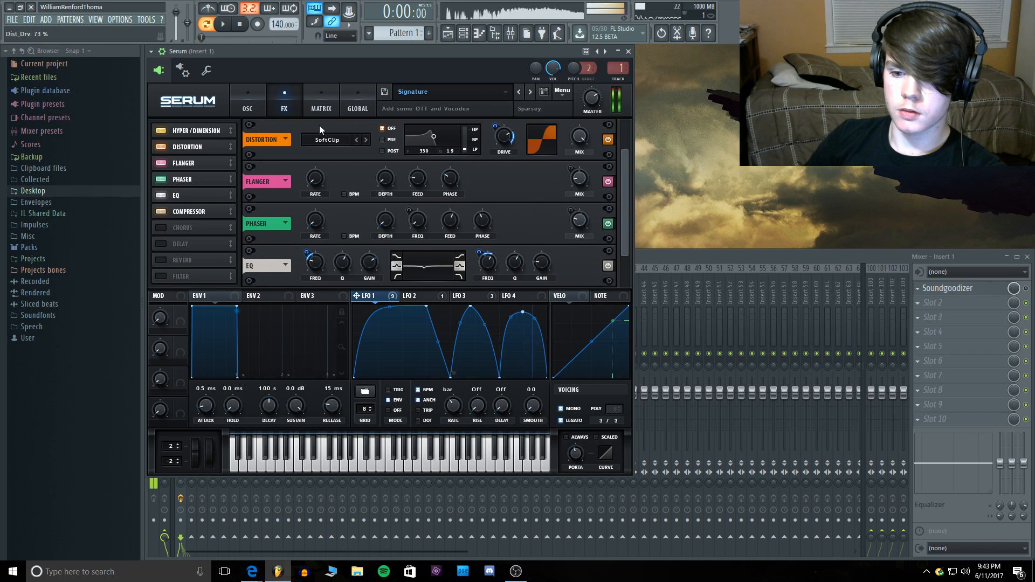
# Step: Adjust the dimension mix in the Hyper/Dimension effect and audition the Signature preset
pyautogui.click(208, 132)
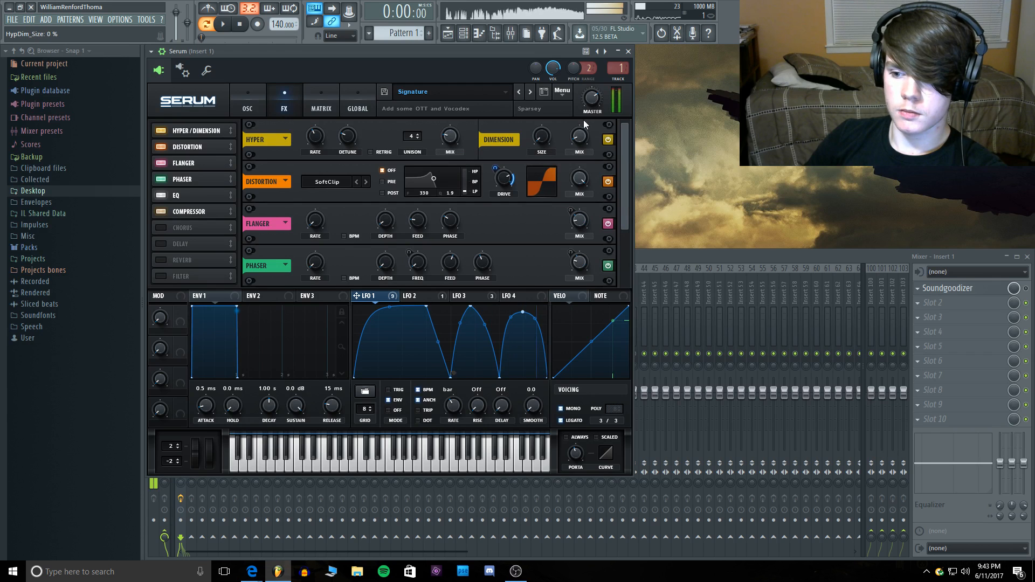
pyautogui.moveTo(585, 84); pyautogui.dragTo(580, 109)
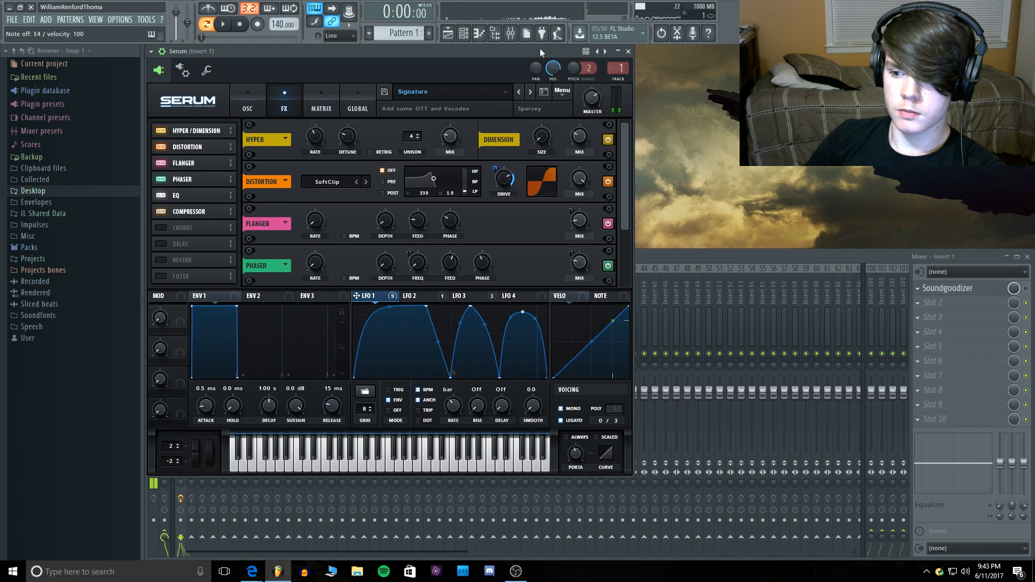
pyautogui.press('x')
pyautogui.press('c')
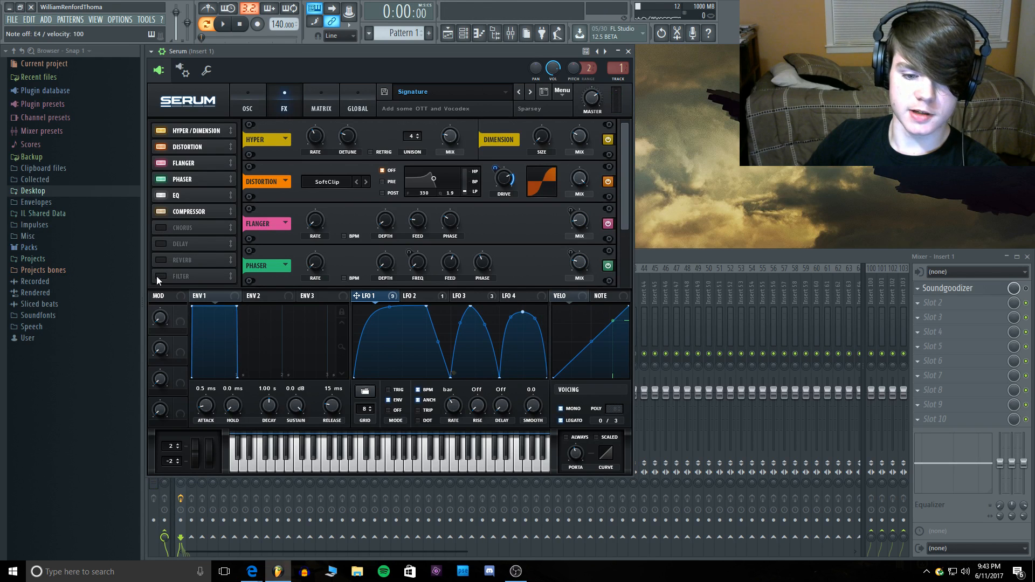
# Step: Enable the chorus effect on Signature, lower its mix, and compare the sound with the chorus off and on
pyautogui.click(162, 227)
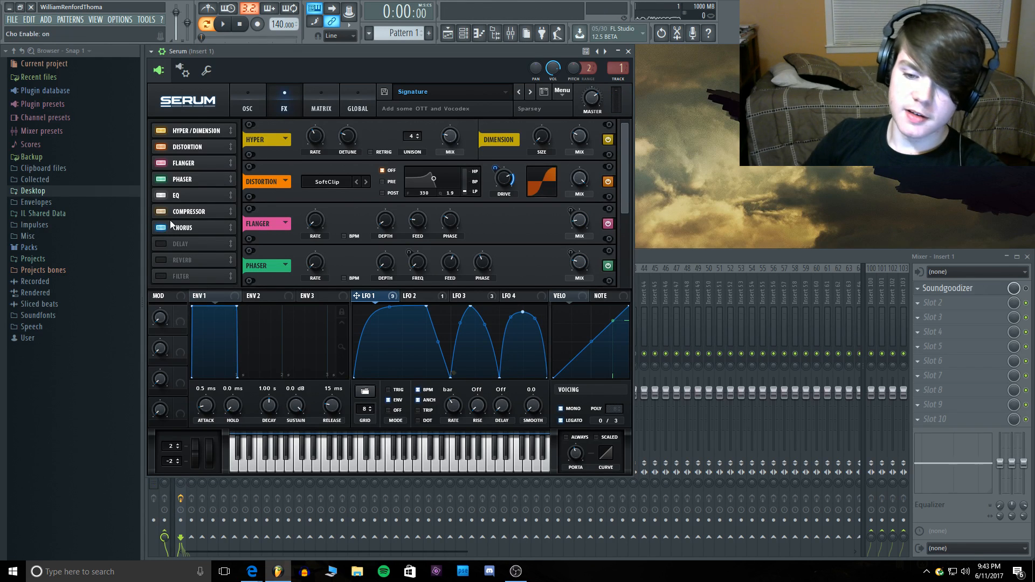
pyautogui.scroll(-3, 302, 263)
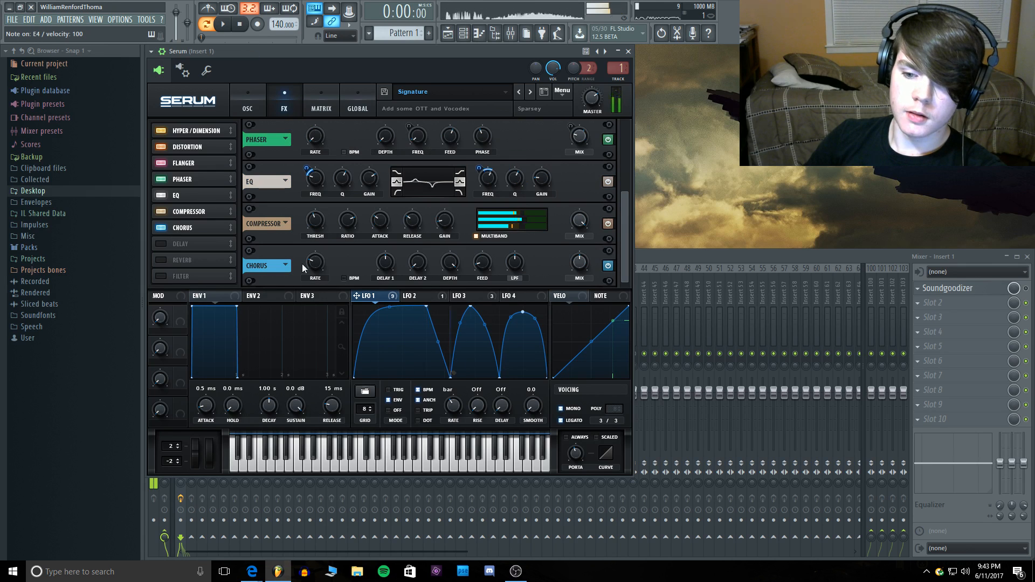
pyautogui.rightClick(324, 273)
pyautogui.click(298, 240)
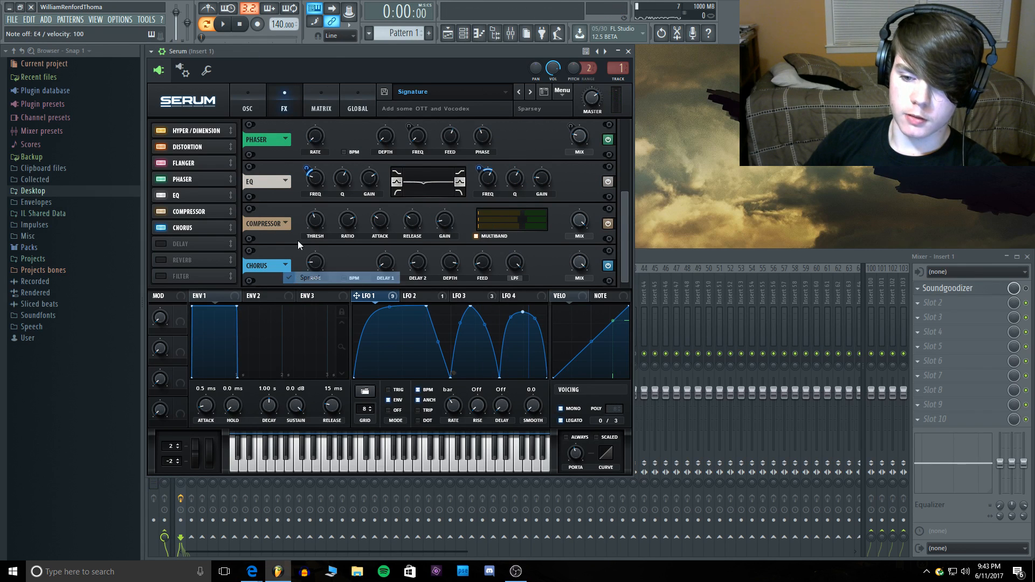
pyautogui.press('c')
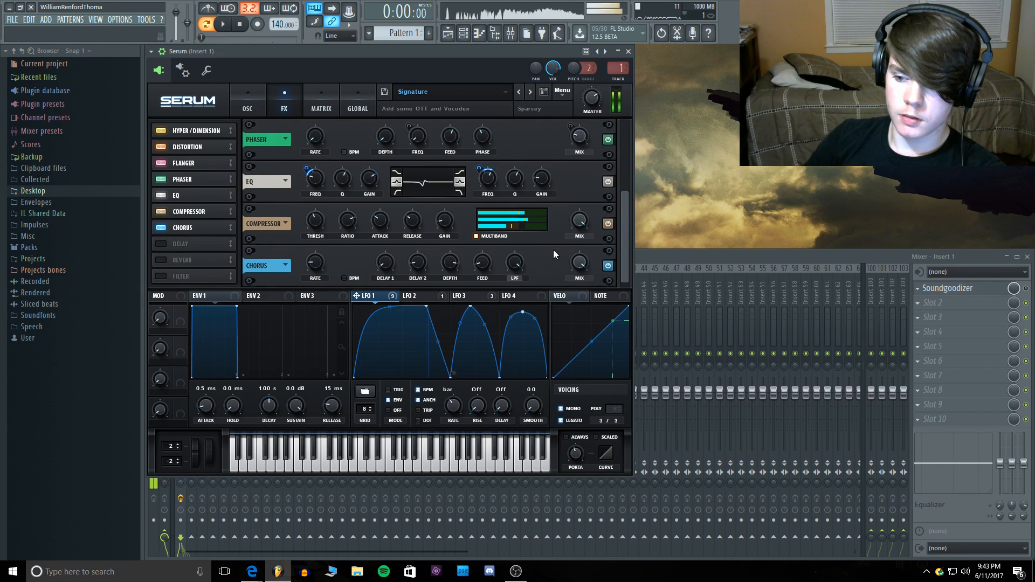
pyautogui.moveTo(581, 263); pyautogui.dragTo(586, 338)
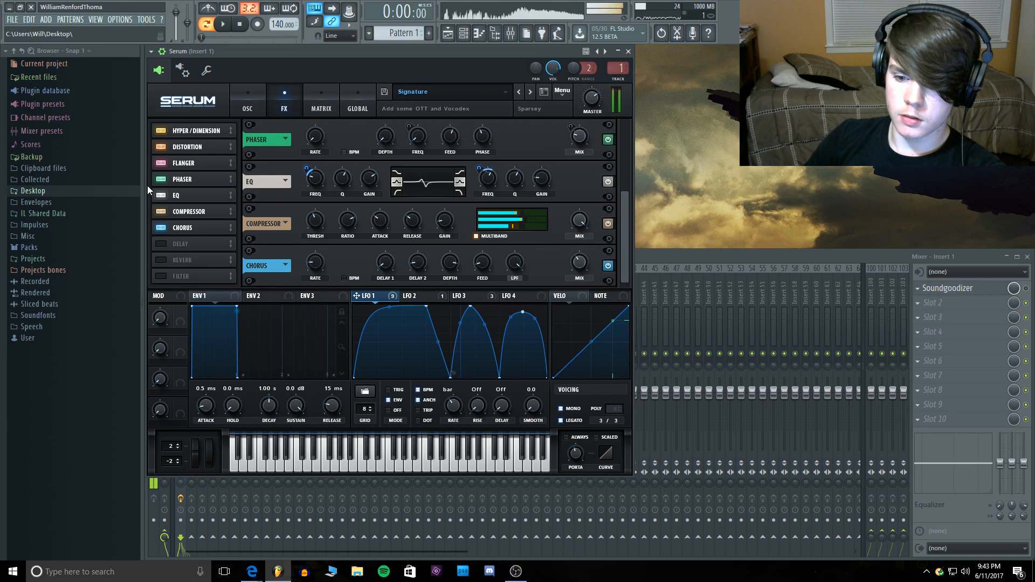
pyautogui.click(167, 230)
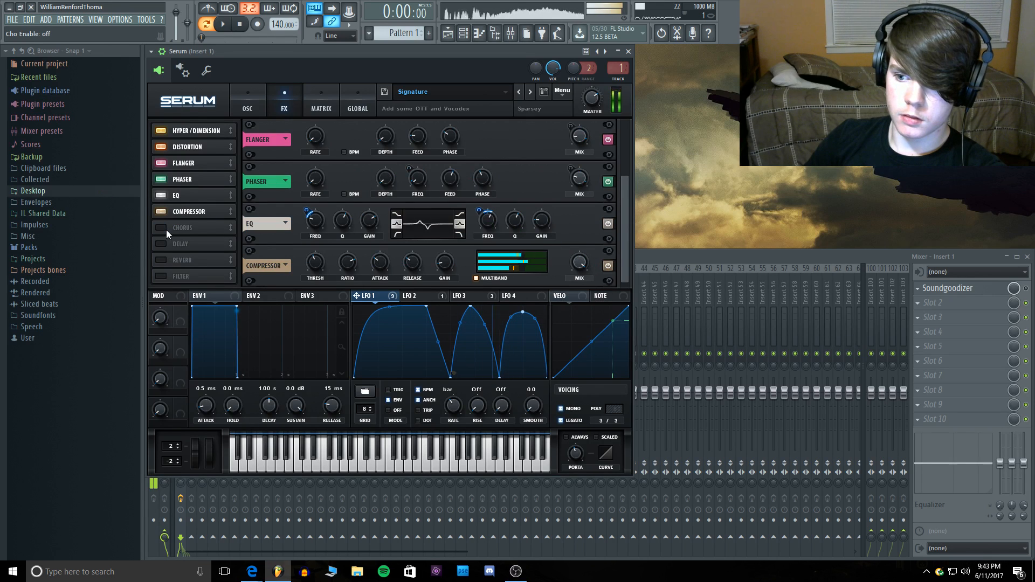
pyautogui.click(167, 230)
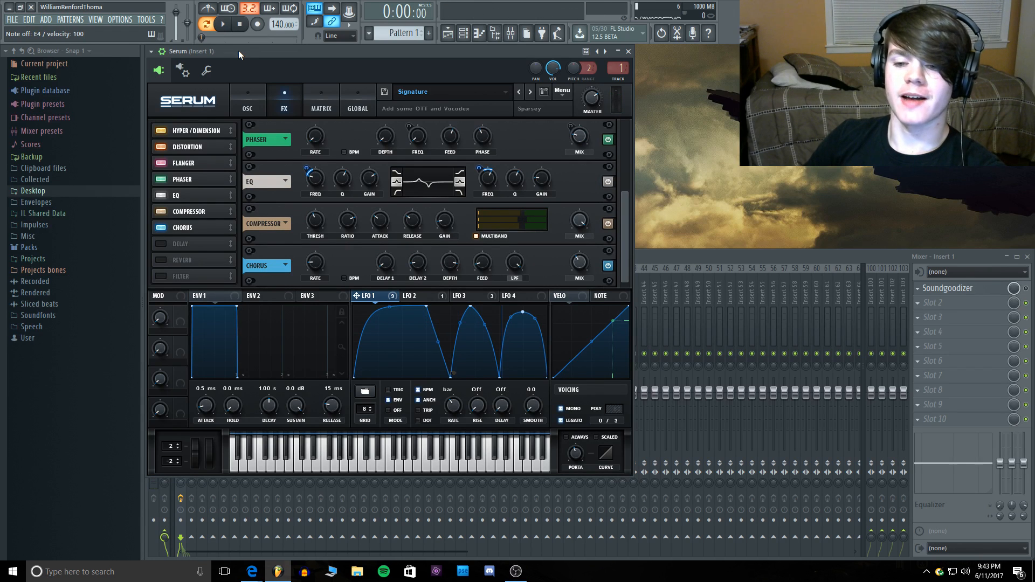
# Step: Switch oscillator A and the noise oscillator off and back on in turn to hear what each contributes to Signature
pyautogui.click(239, 94)
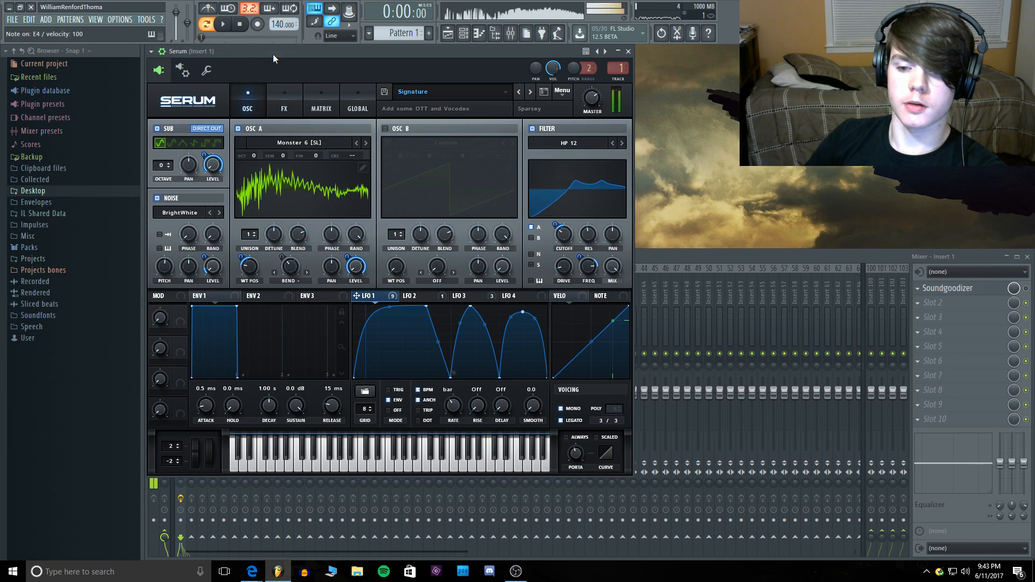
pyautogui.click(240, 128)
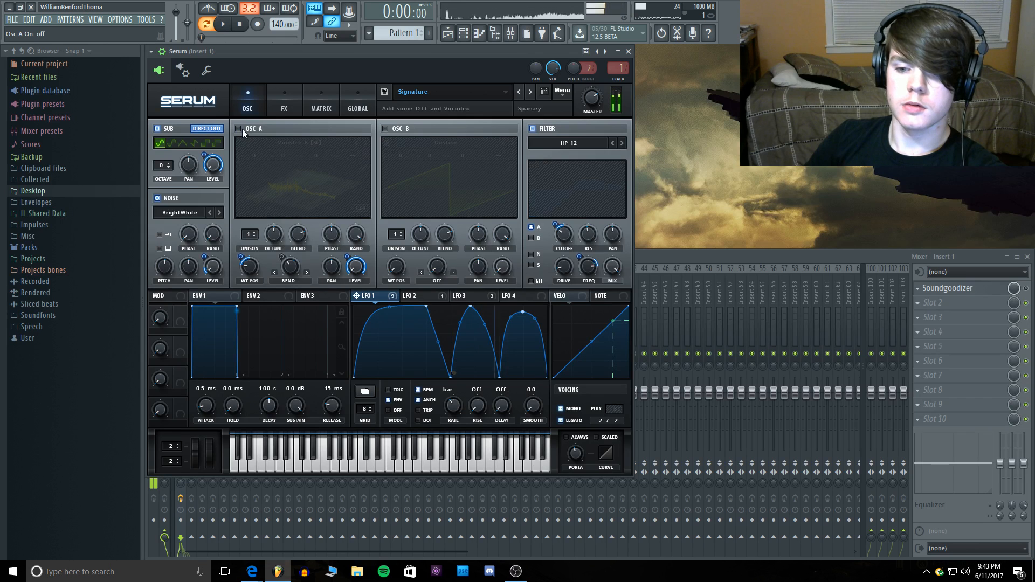
pyautogui.click(239, 129)
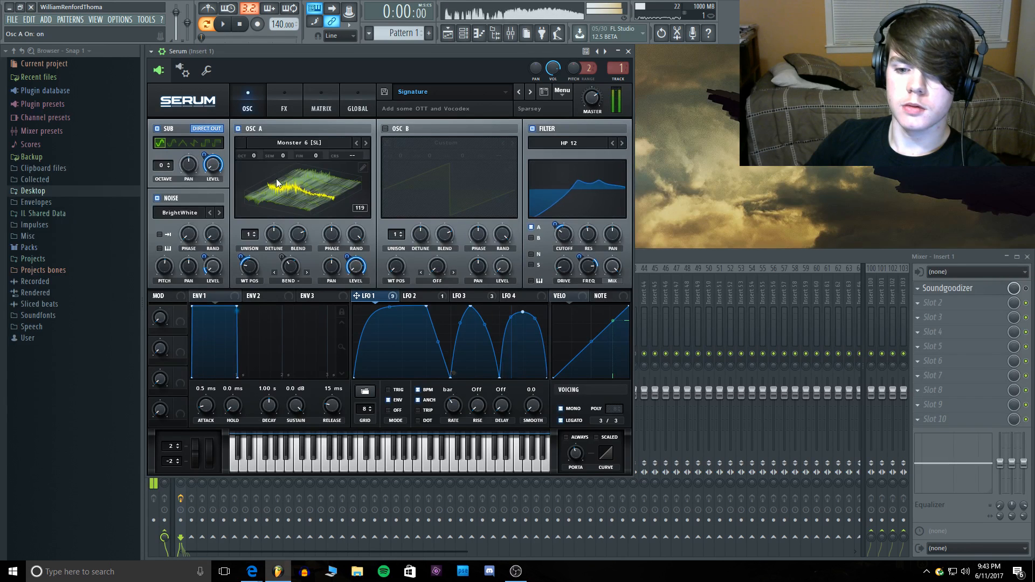
pyautogui.click(157, 198)
pyautogui.click(157, 198)
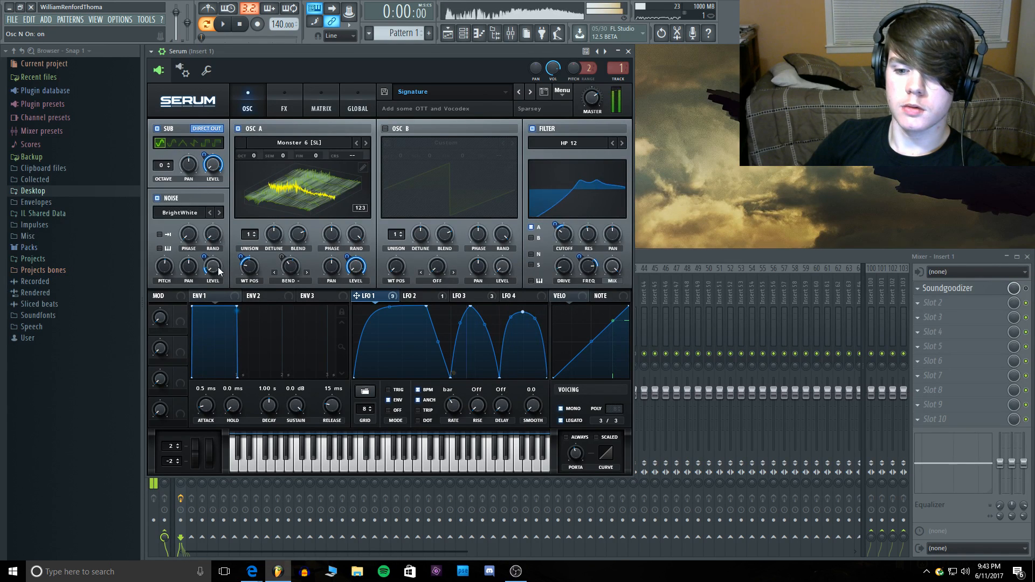
# Step: Adjust the modulation amount on Signature's noise level, then audition the patch with the noise oscillator off and on
pyautogui.moveTo(205, 257); pyautogui.dragTo(208, 256)
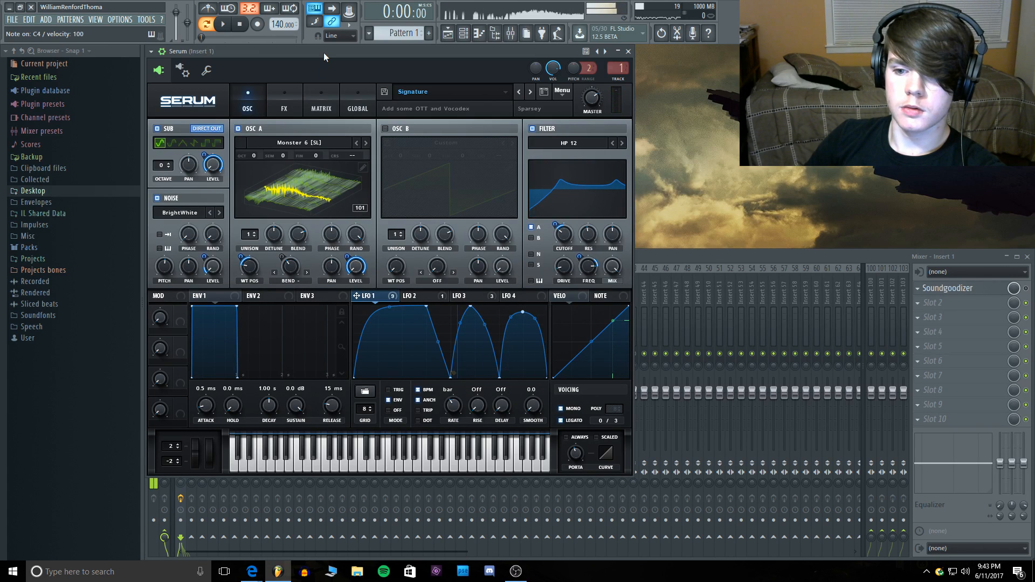
pyautogui.press('c')
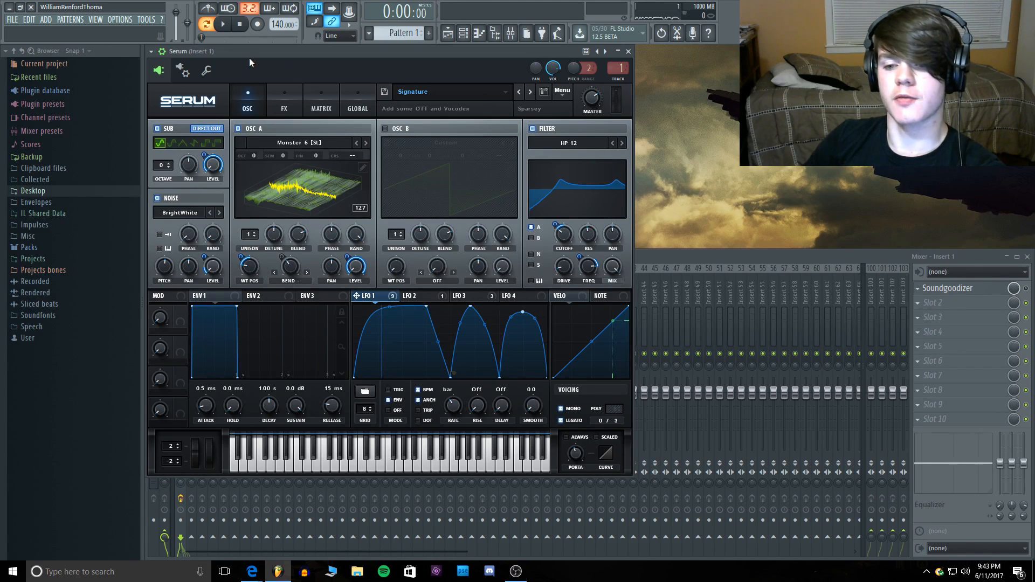
pyautogui.press('c')
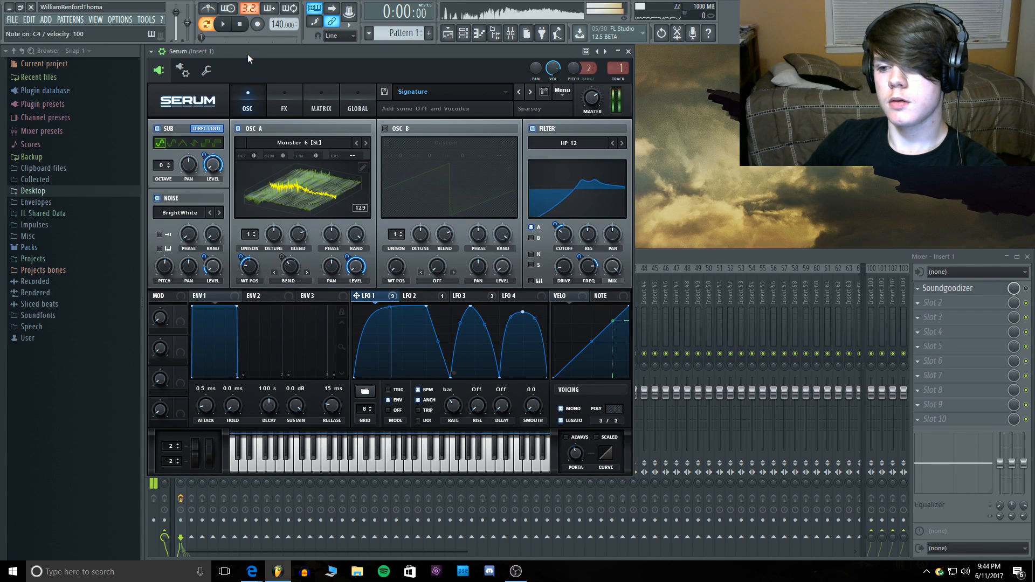
pyautogui.click(157, 198)
pyautogui.click(157, 198)
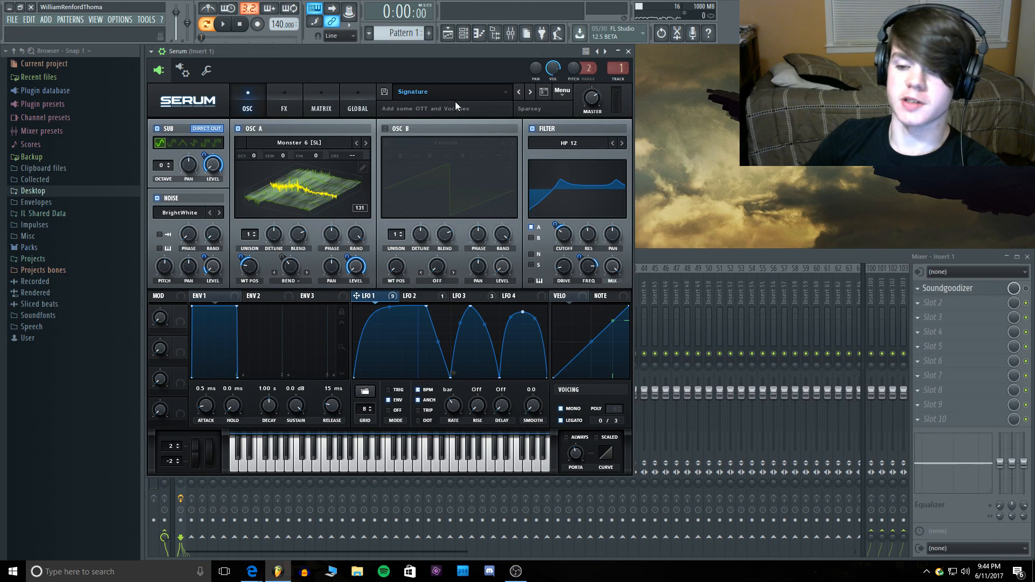
# Step: Open the preset list at the Sent category to choose another submitted preset
pyautogui.click(421, 95)
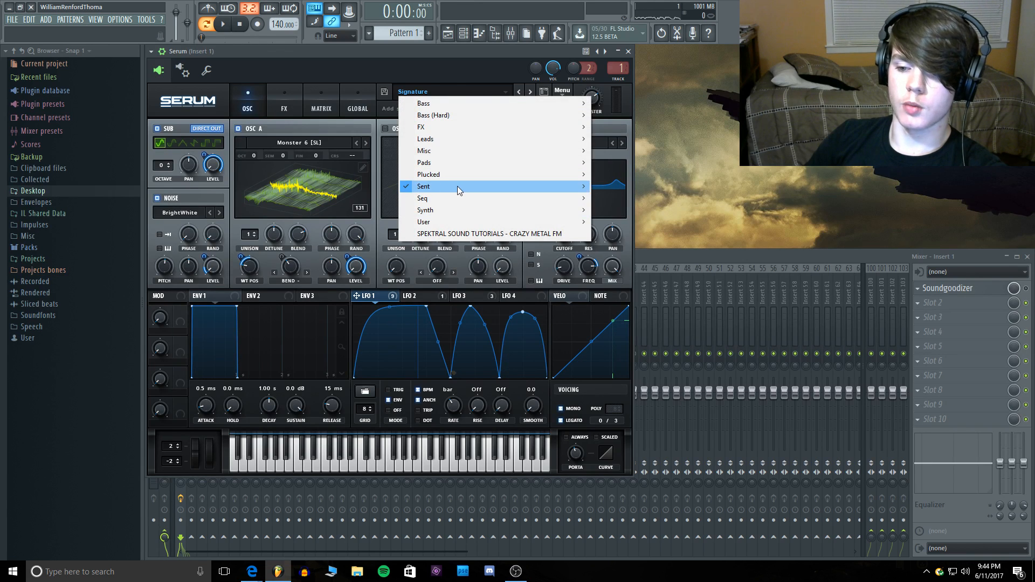
# Step: Load the Starting Phase preset from the Sent preset folder and audition it with a few notes
pyautogui.moveTo(457, 186)
pyautogui.moveTo(644, 193)
pyautogui.click(716, 225)
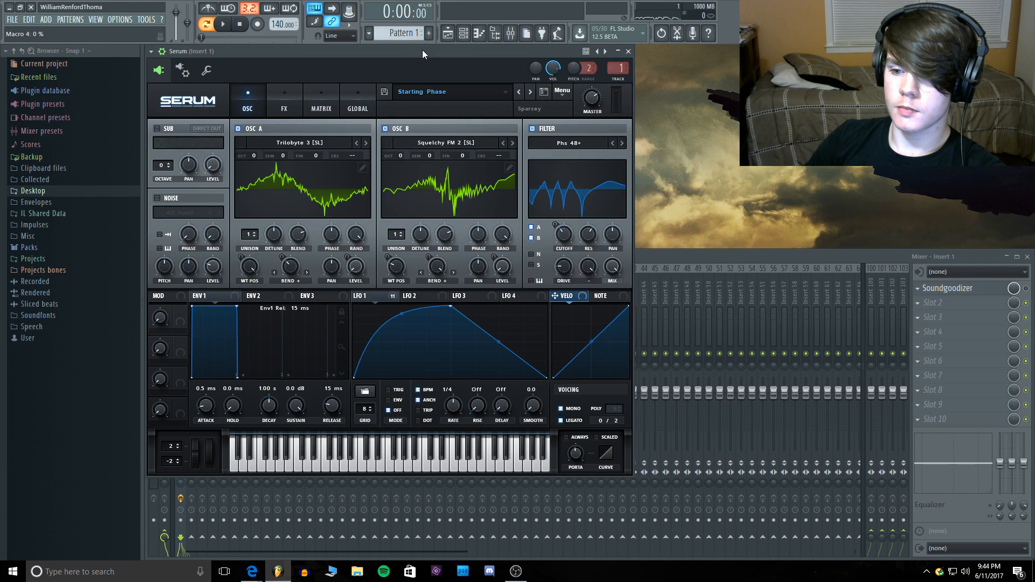
pyautogui.press('c')
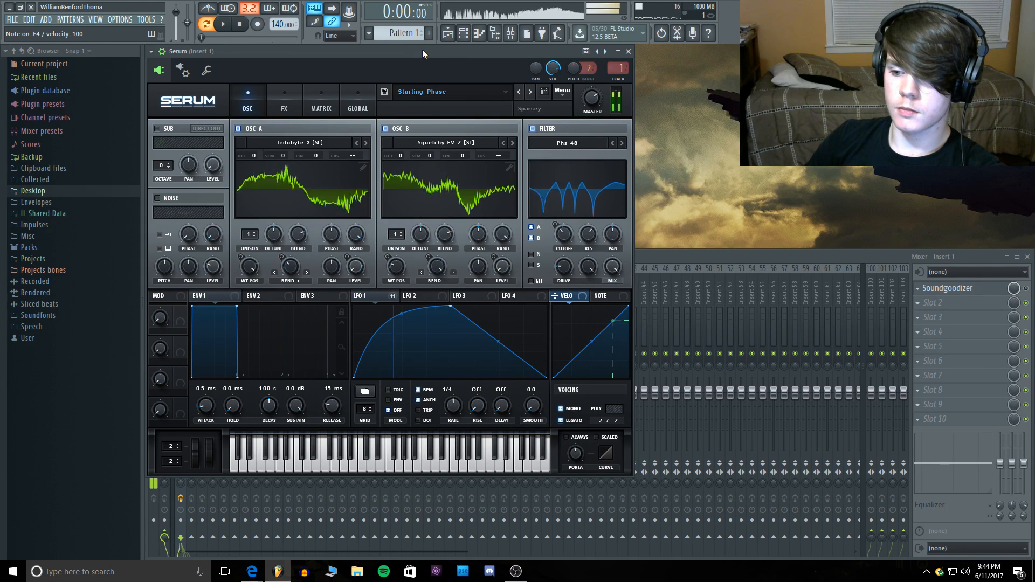
pyautogui.press('b')
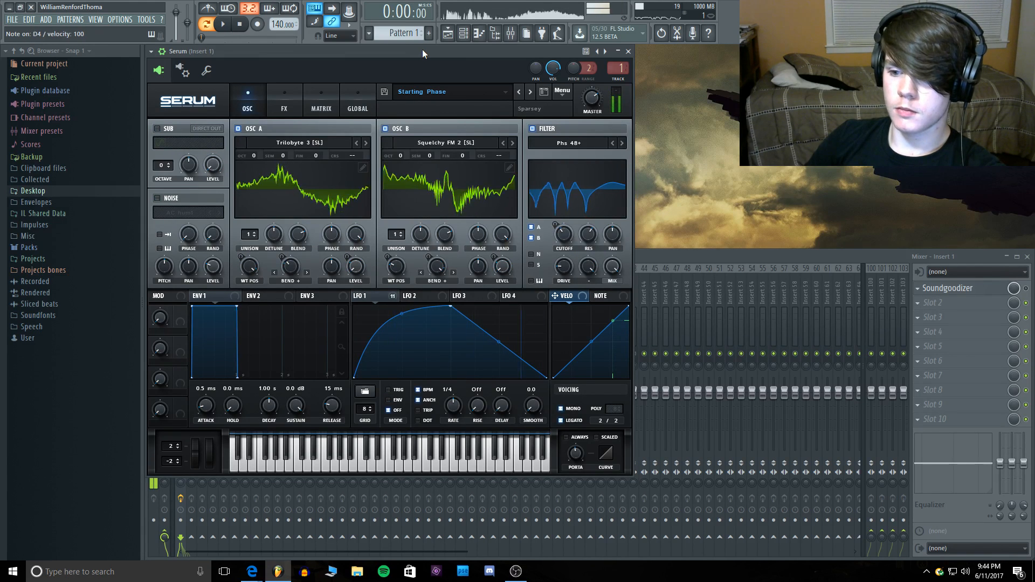
pyautogui.press('z')
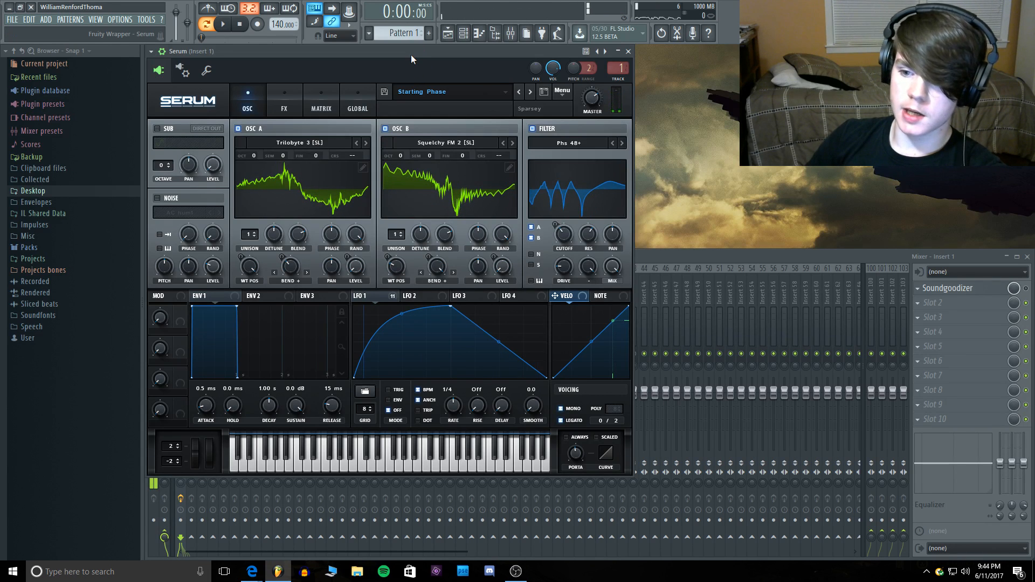
# Step: Set LFO 1 to Trig mode and play notes to hear the modulation retrigger
pyautogui.press('c')
pyautogui.click(389, 390)
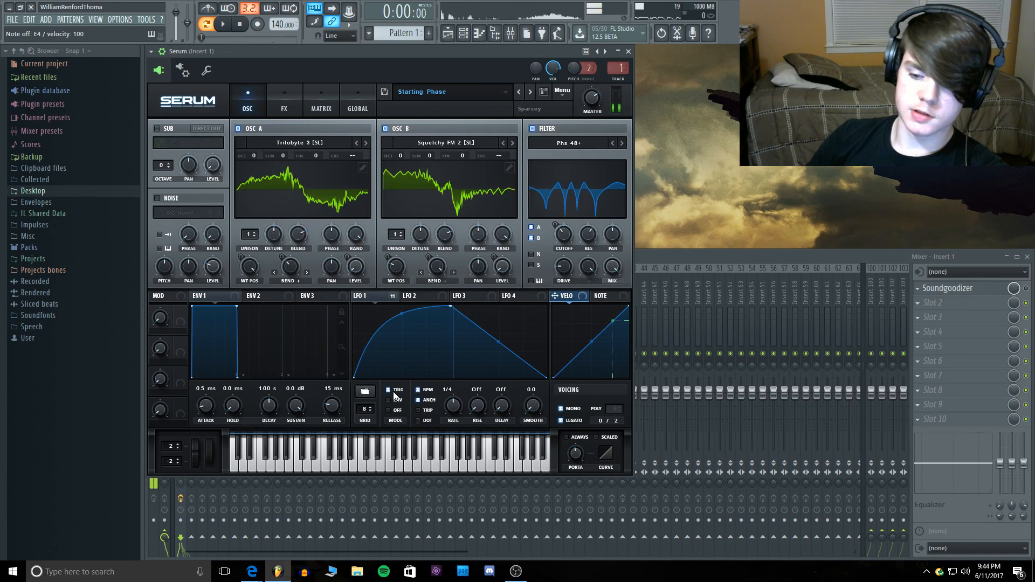
pyautogui.press('x')
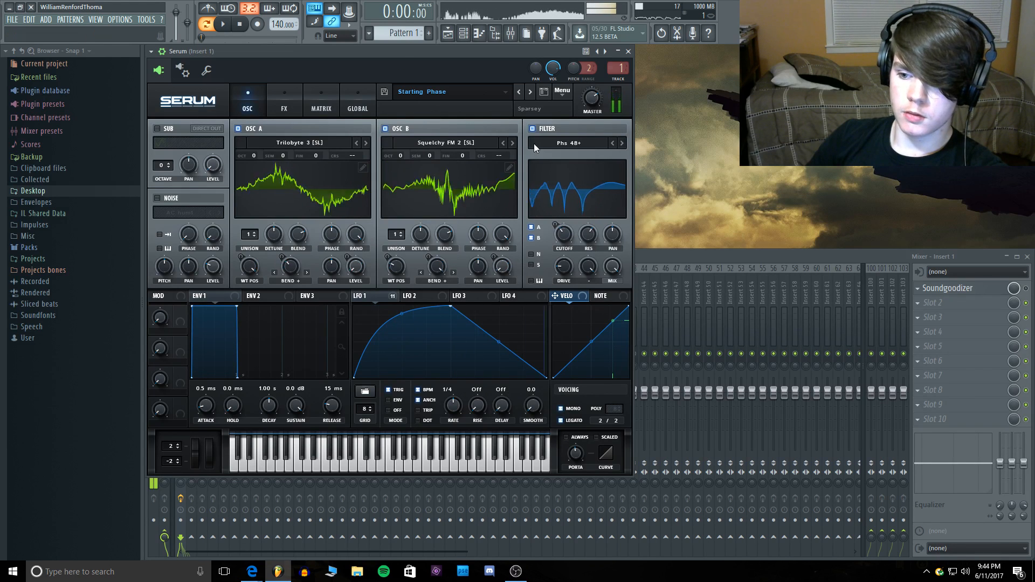
# Step: Compare the sound with the filter bypassed, and set the filter's mix to about 56% and drive to about 3%
pyautogui.click(532, 128)
pyautogui.click(533, 128)
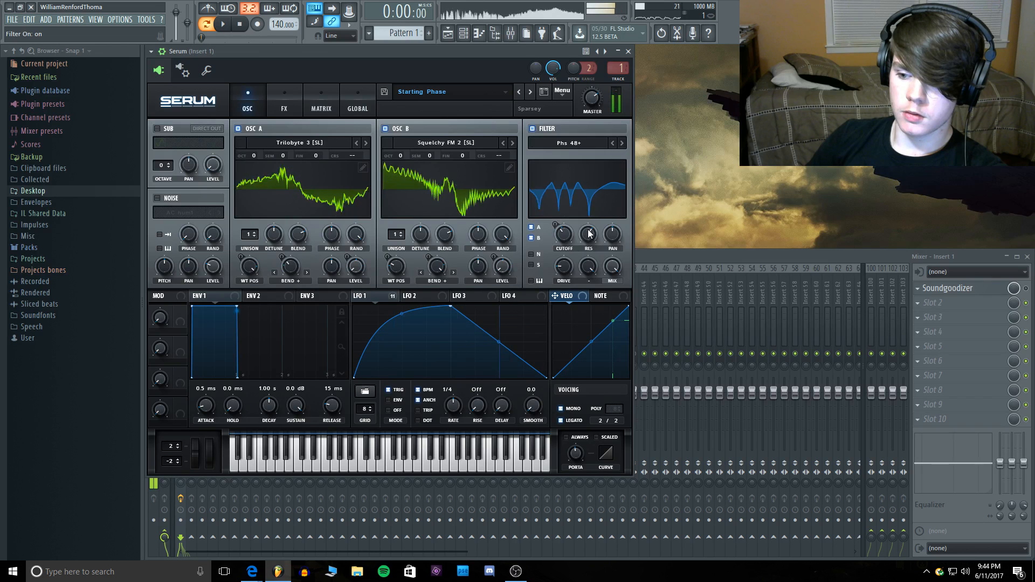
pyautogui.moveTo(613, 266); pyautogui.dragTo(603, 389)
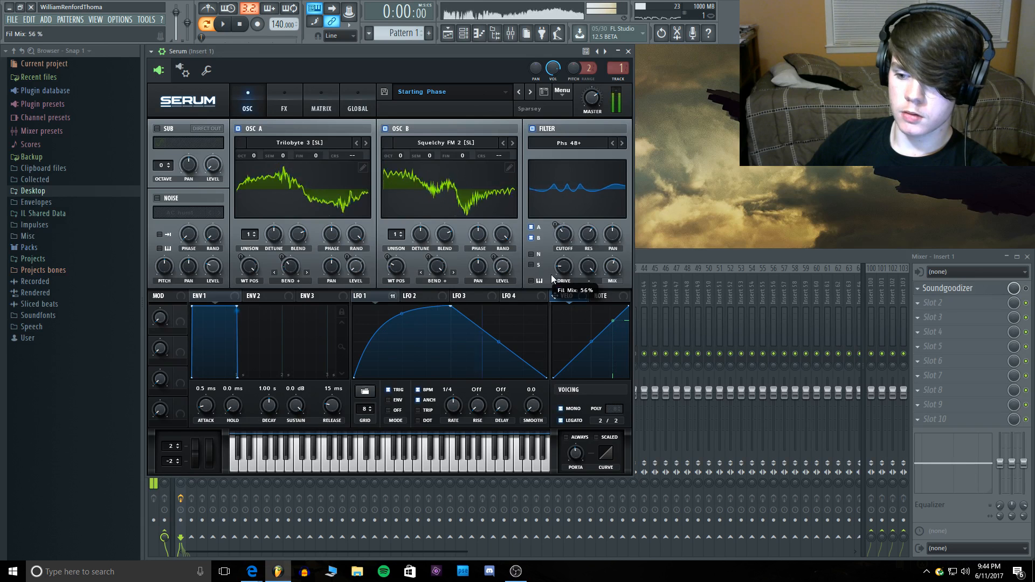
pyautogui.moveTo(564, 266); pyautogui.dragTo(558, 341)
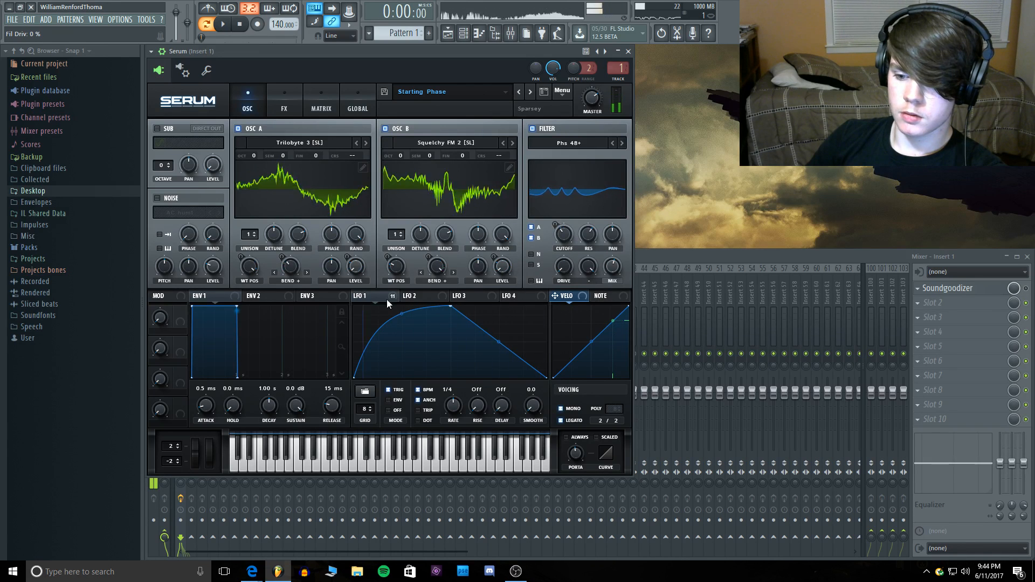
pyautogui.press('b')
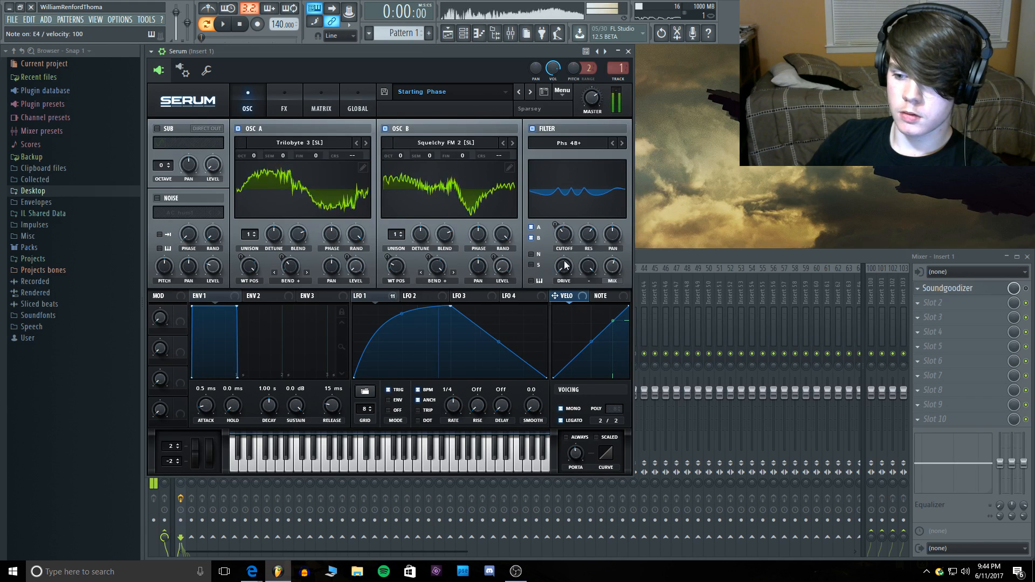
pyautogui.moveTo(565, 271); pyautogui.dragTo(565, 270)
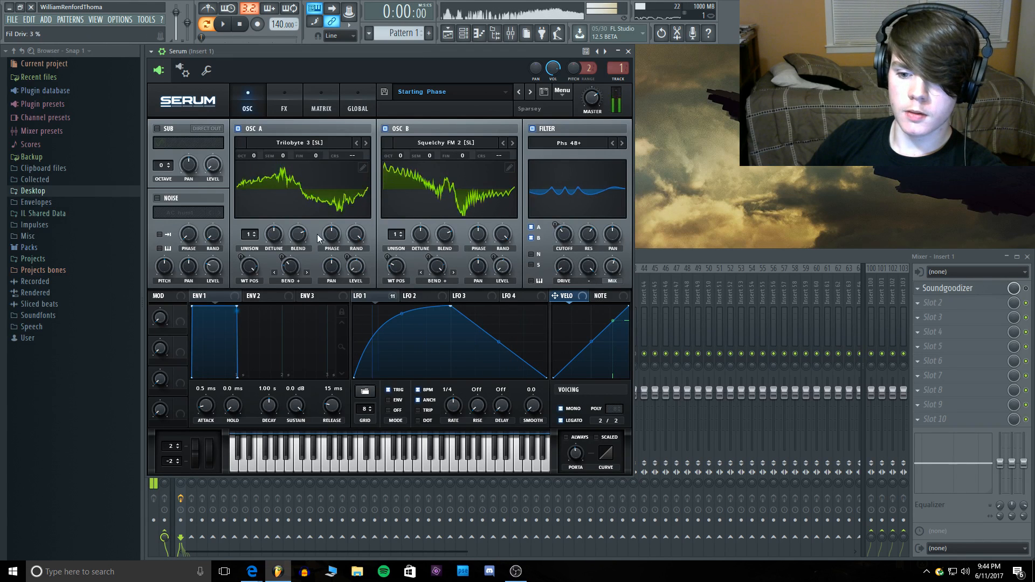
# Step: Switch the Osc A and Osc B wavetables to 3D view and audition the sound with each oscillator turned off and on
pyautogui.click(284, 186)
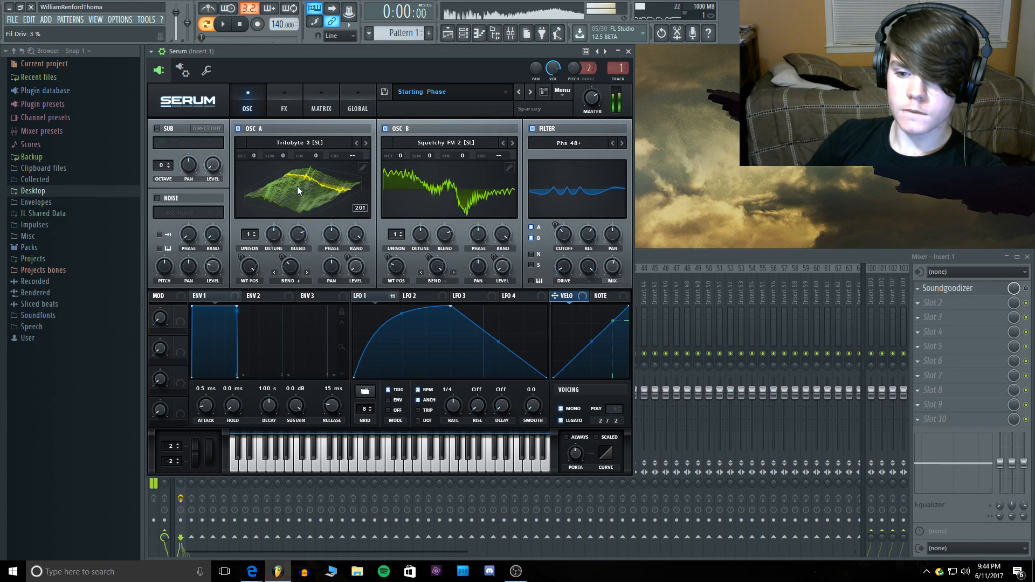
pyautogui.click(427, 183)
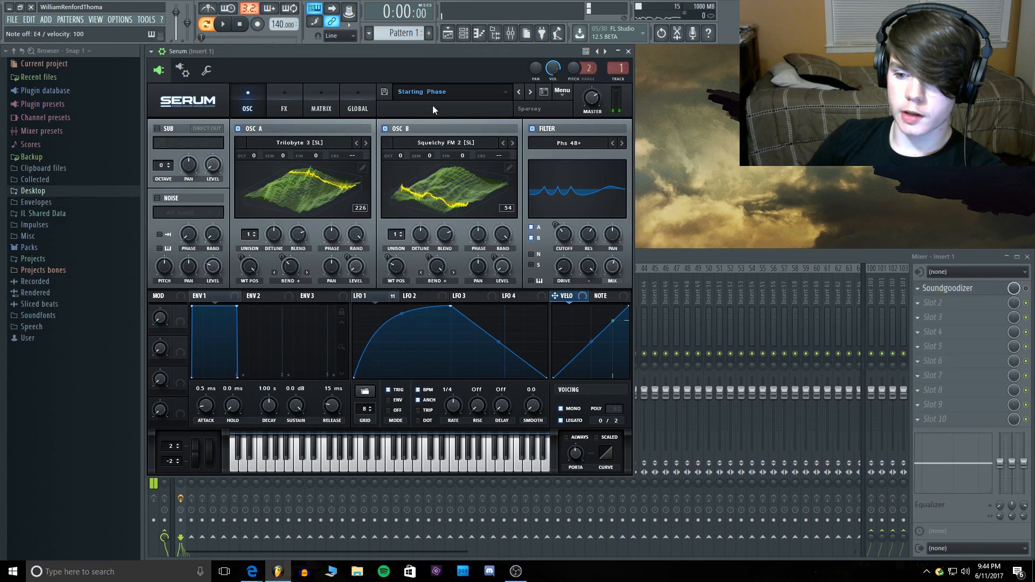
pyautogui.click(386, 128)
pyautogui.click(387, 128)
pyautogui.click(238, 129)
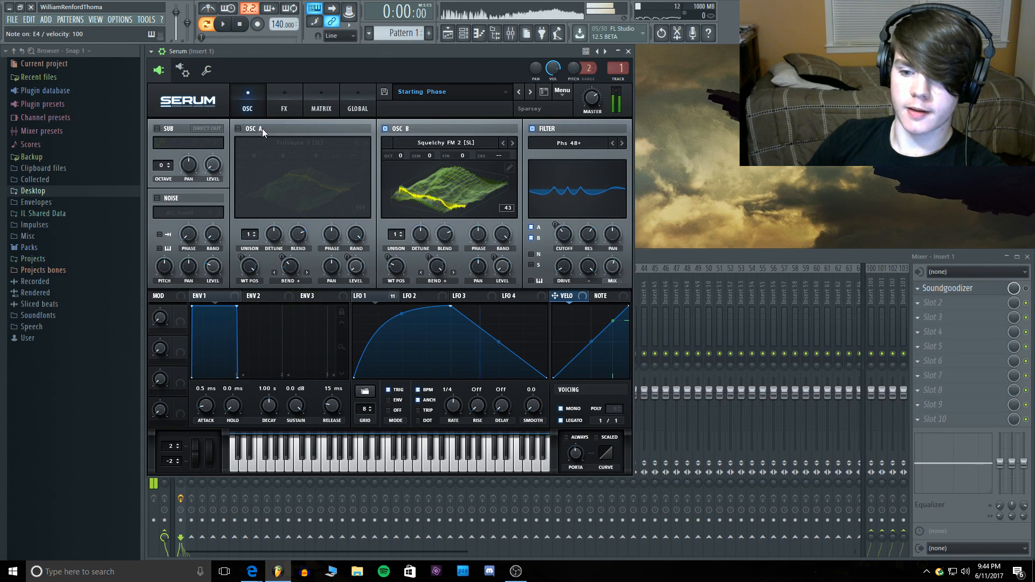
pyautogui.click(247, 128)
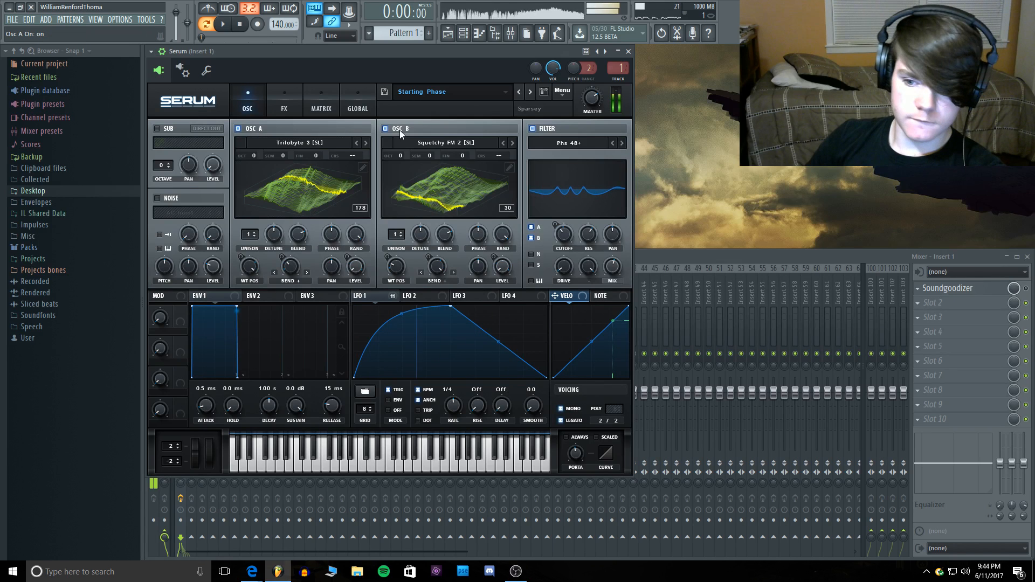
pyautogui.click(396, 129)
pyautogui.click(394, 127)
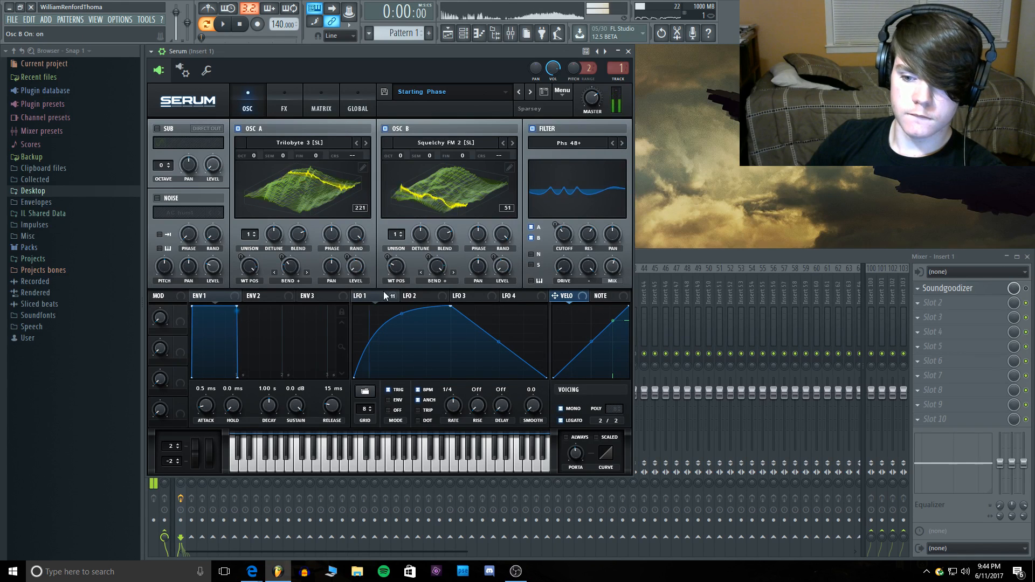
# Step: Show LFO 1's modulation routings, compare the filter off and on, and adjust the LFO 1 amount on the filter cutoff
pyautogui.moveTo(383, 294); pyautogui.dragTo(344, 270)
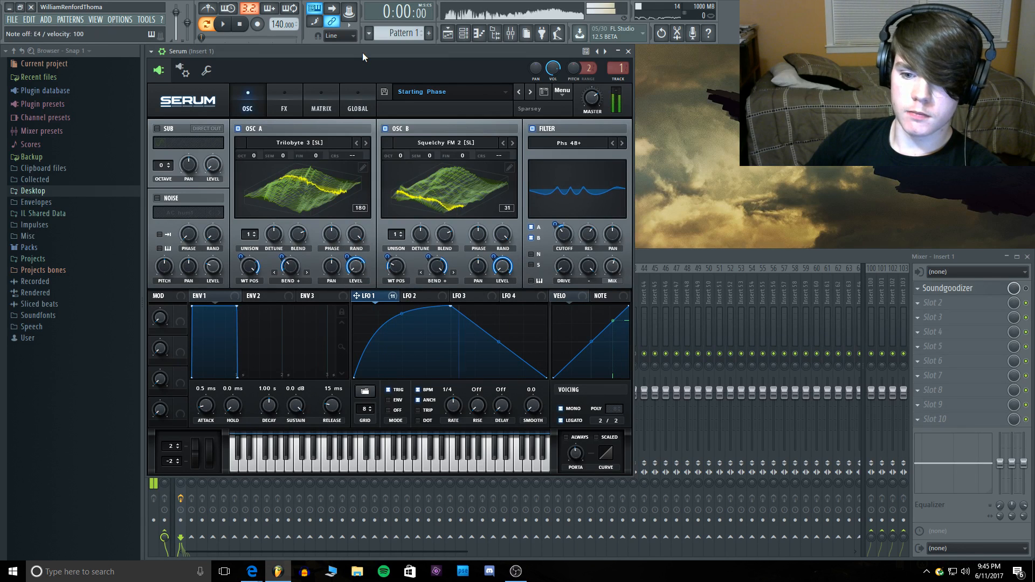
pyautogui.click(533, 128)
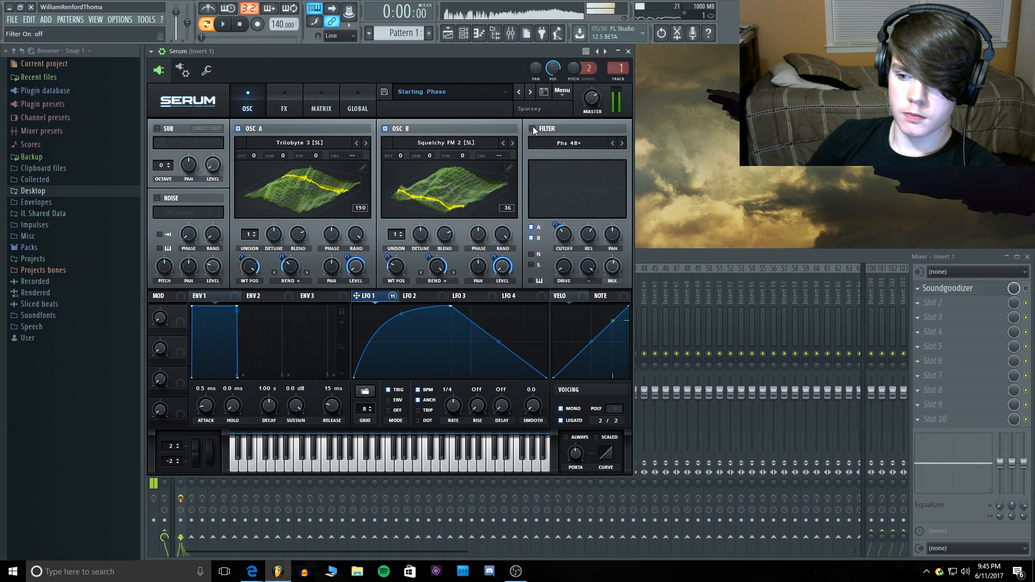
pyautogui.click(533, 128)
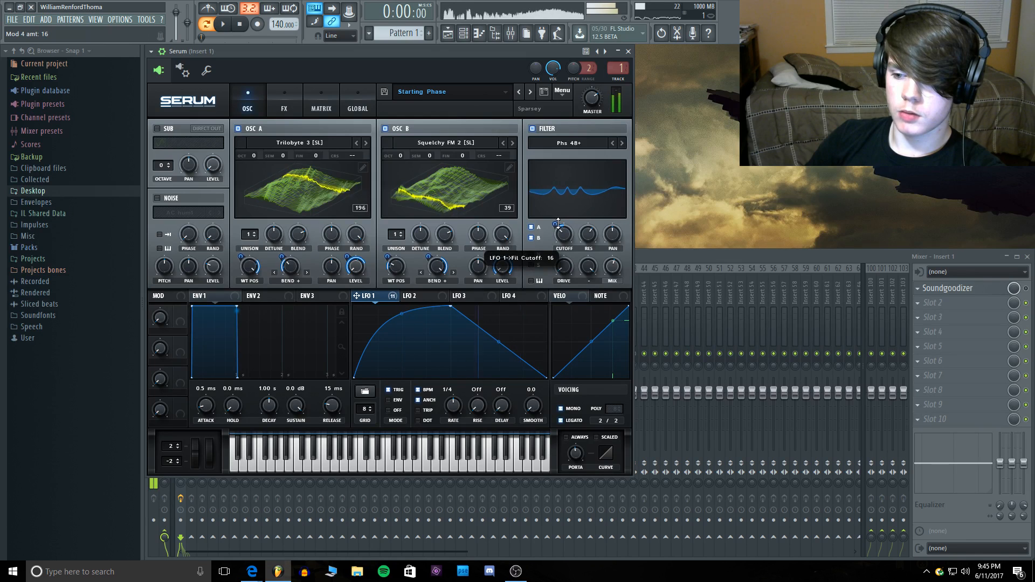
pyautogui.moveTo(555, 226); pyautogui.dragTo(553, 220)
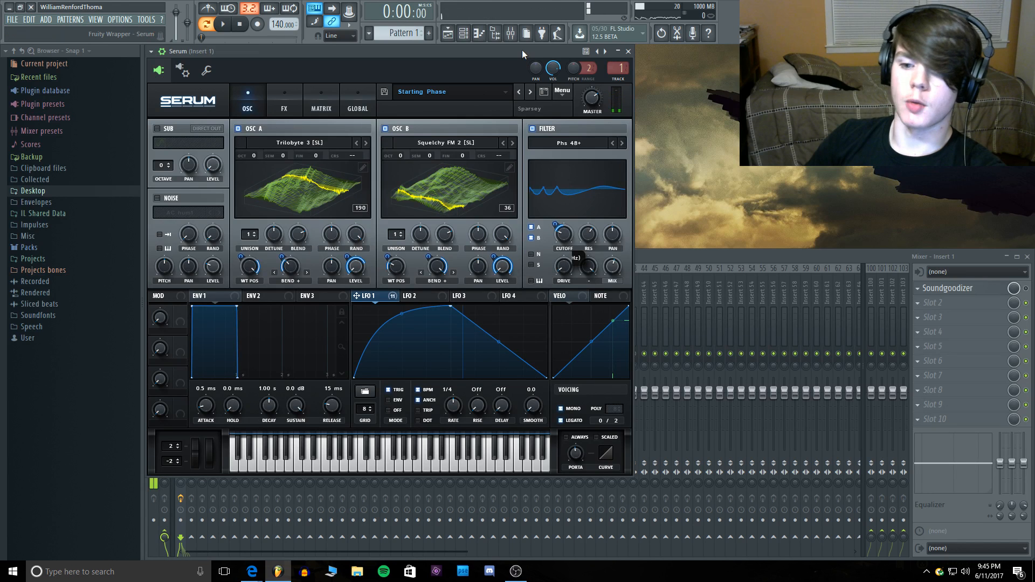
# Step: Open the effects rack, lower the Hyper mix and assign LFO 1 to modulate it
pyautogui.press('c')
pyautogui.click(286, 94)
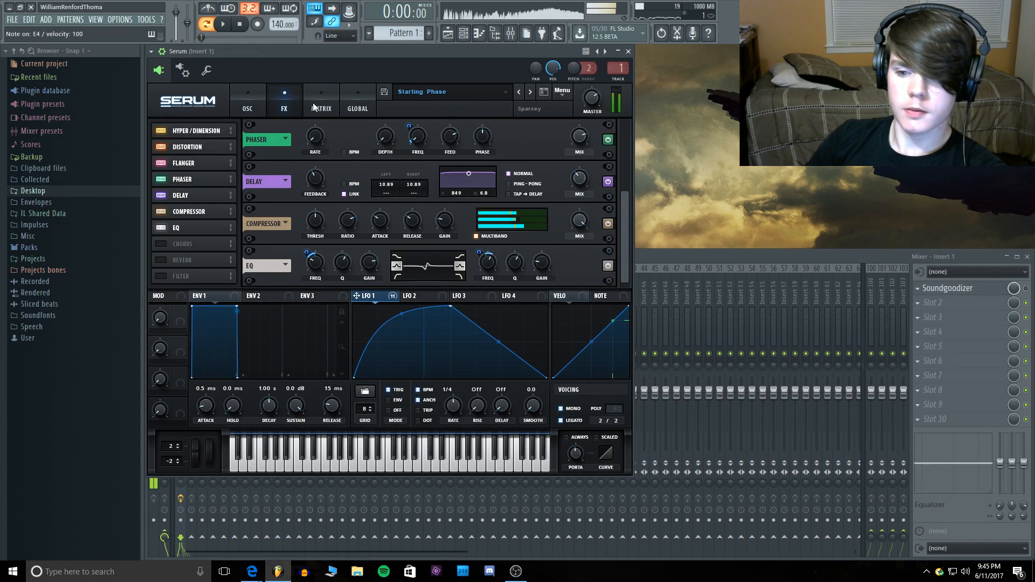
pyautogui.click(160, 130)
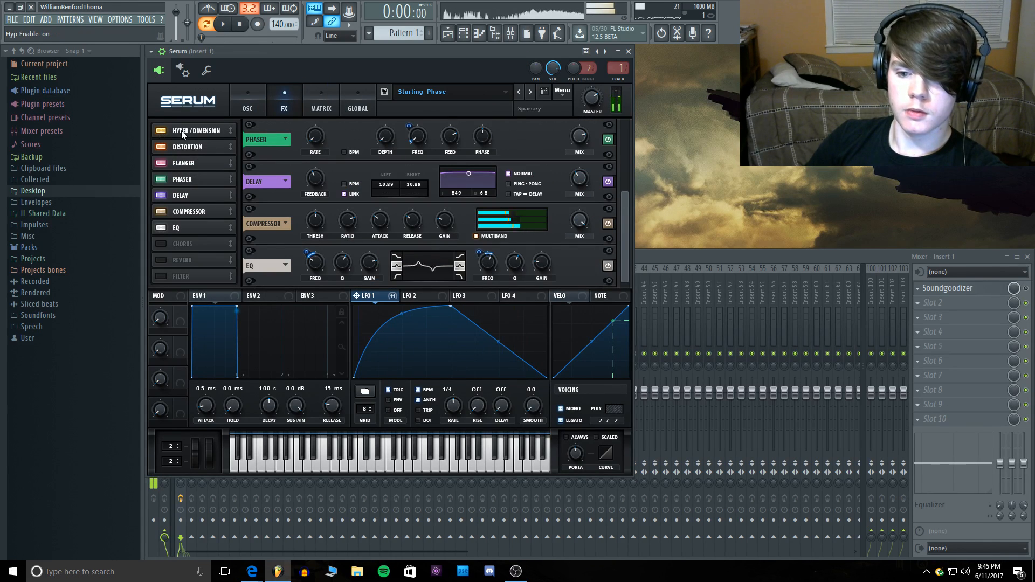
pyautogui.moveTo(452, 124); pyautogui.dragTo(446, 157)
pyautogui.moveTo(357, 296); pyautogui.dragTo(441, 159)
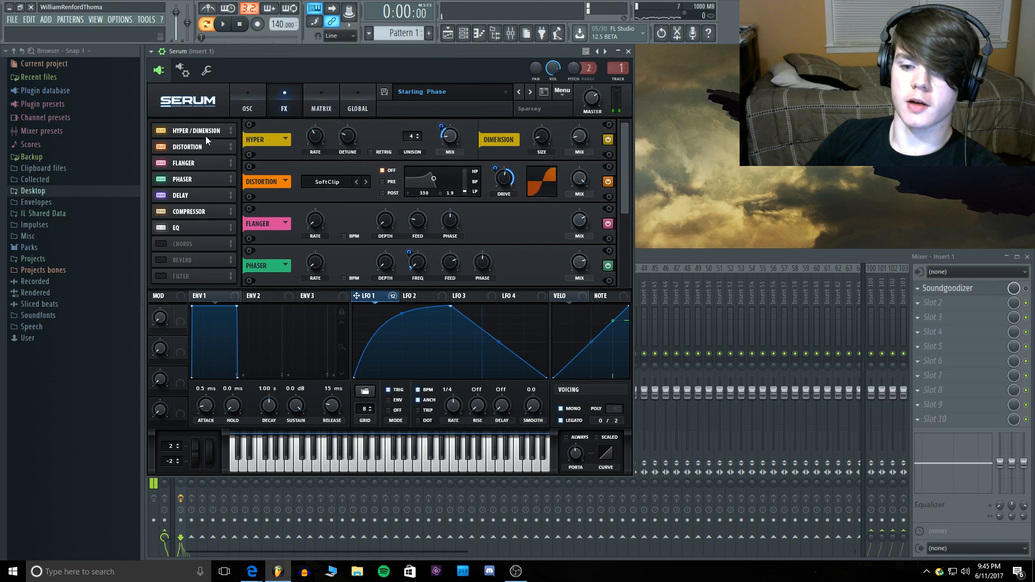
# Step: Bring up the Distortion effect and compare the sound with it bypassed and enabled
pyautogui.click(186, 147)
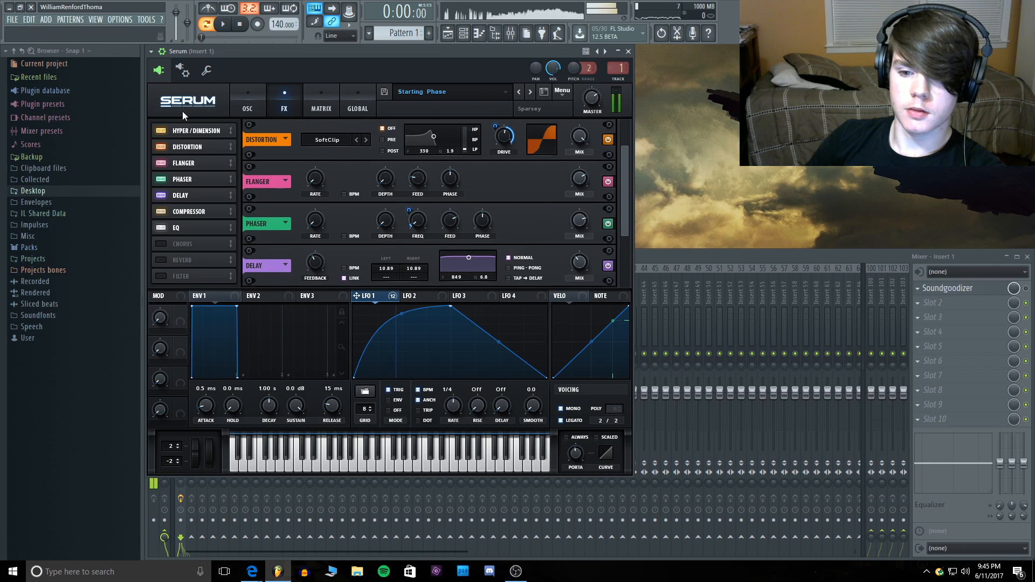
pyautogui.click(162, 146)
pyautogui.click(164, 143)
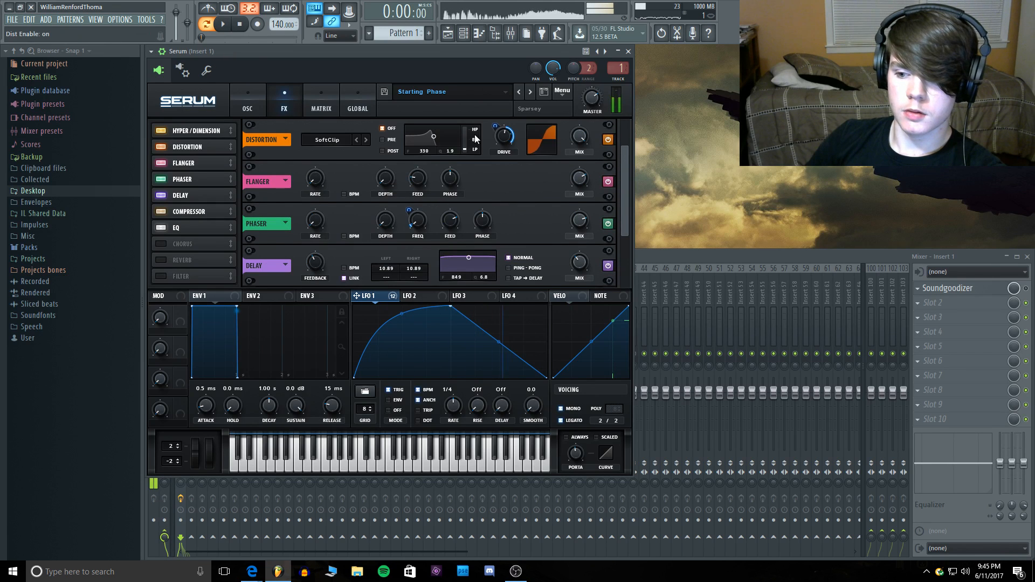
pyautogui.moveTo(512, 93); pyautogui.dragTo(509, 132)
pyautogui.click(164, 147)
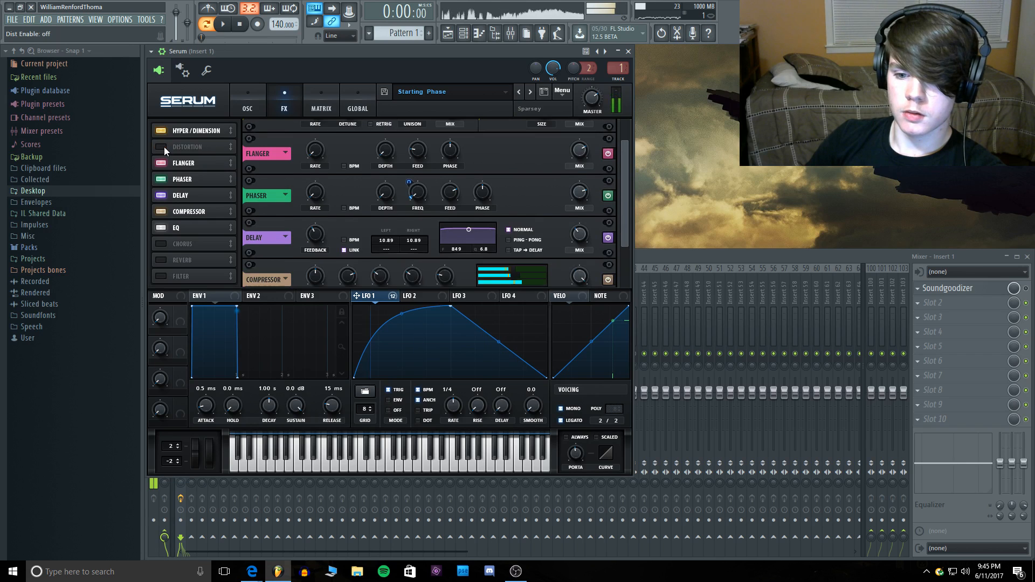
pyautogui.click(164, 146)
pyautogui.click(164, 147)
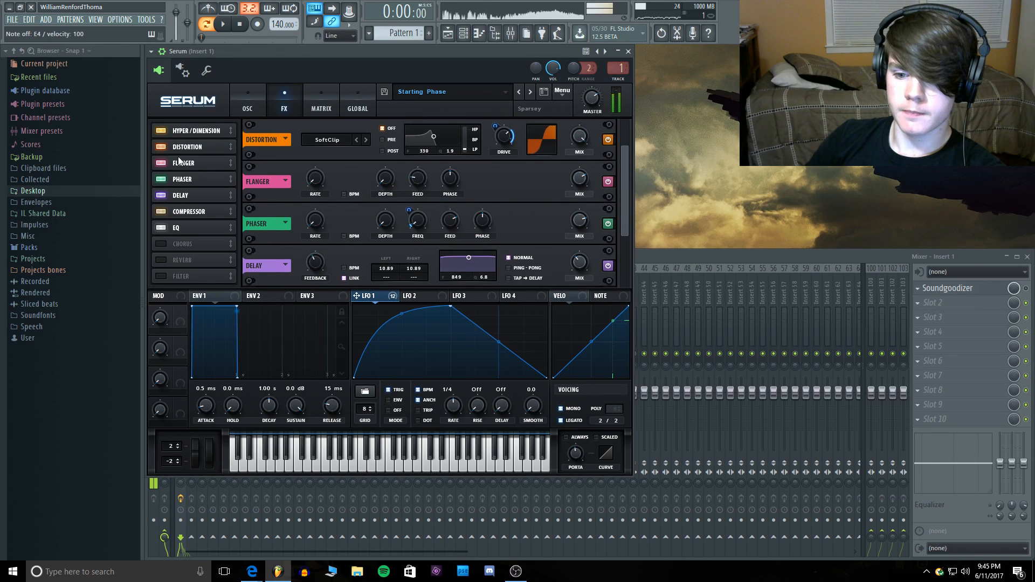
# Step: Compare the sound with the Flanger off and on, readjust its mix and set the Phaser mix to about 70%
pyautogui.click(165, 163)
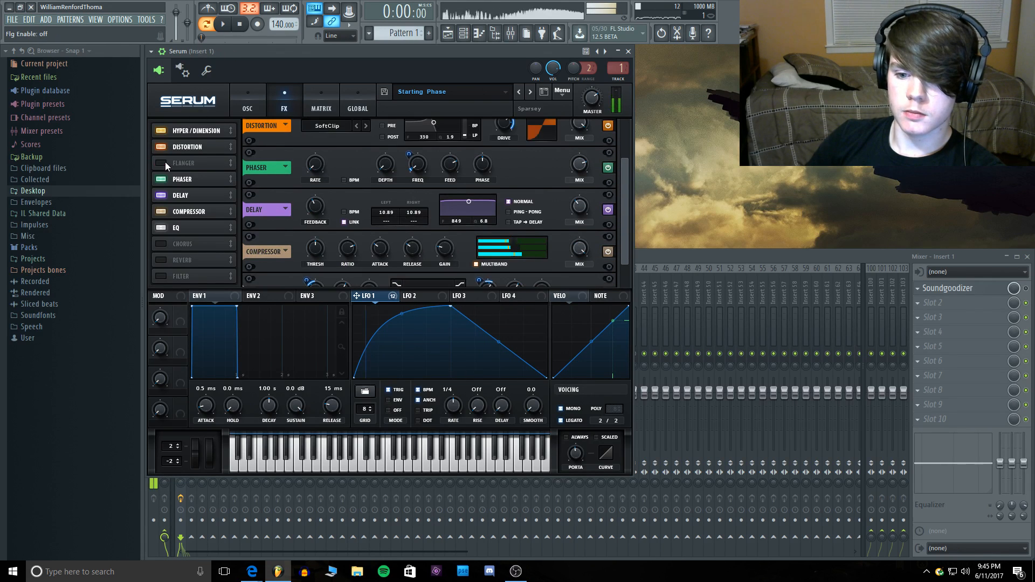
pyautogui.click(165, 162)
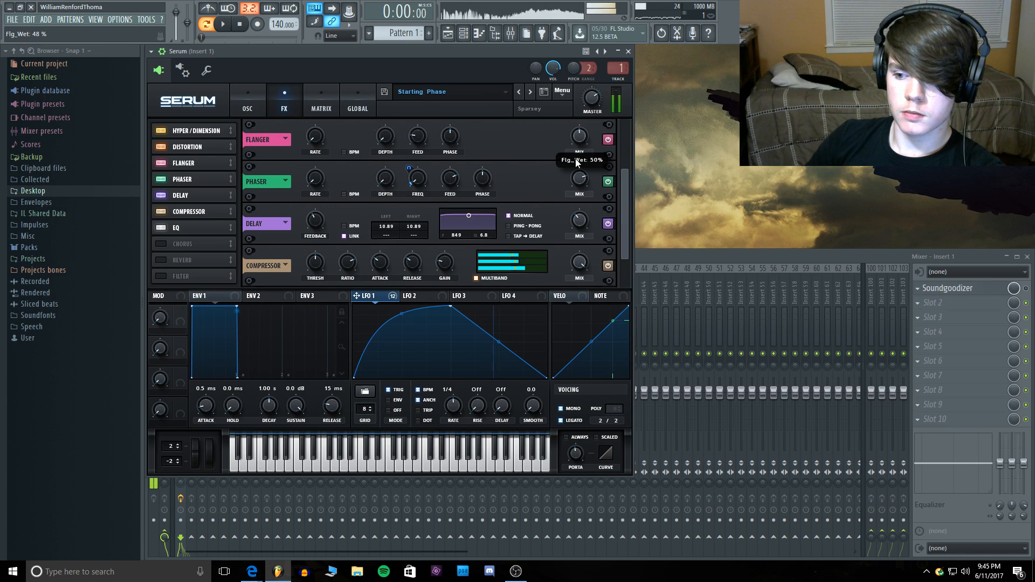
pyautogui.moveTo(578, 144); pyautogui.dragTo(568, 110)
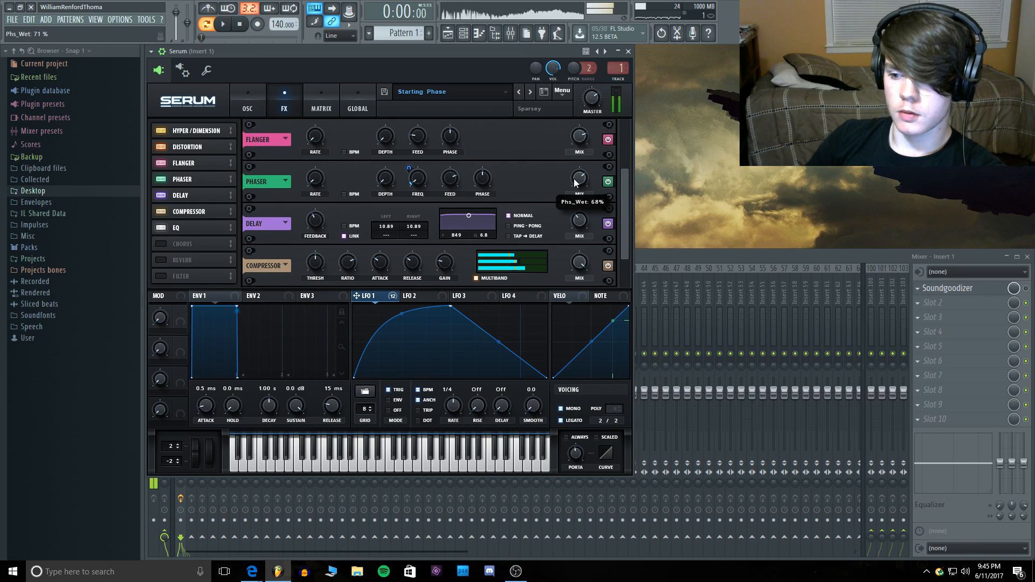
# Step: Compare the sound with the Delay off and on, try its mix at 100%, and set it to about 32%
pyautogui.click(159, 195)
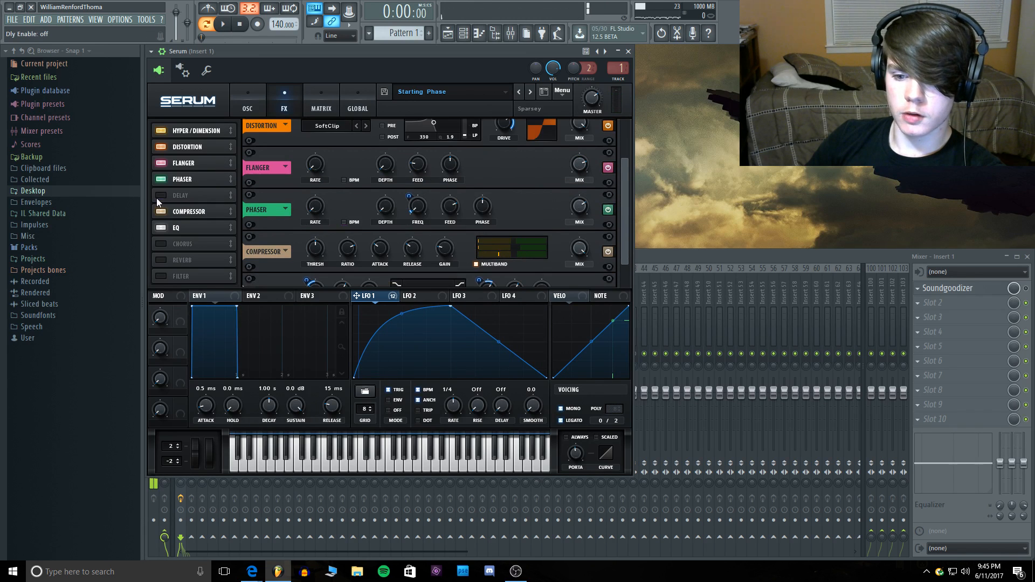
pyautogui.click(160, 196)
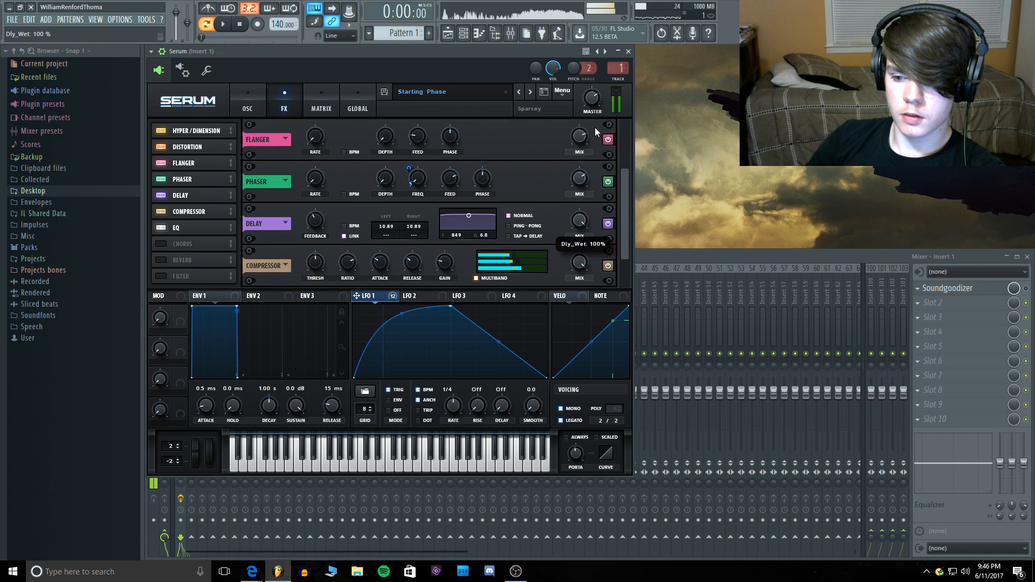
pyautogui.moveTo(584, 222); pyautogui.dragTo(548, 267)
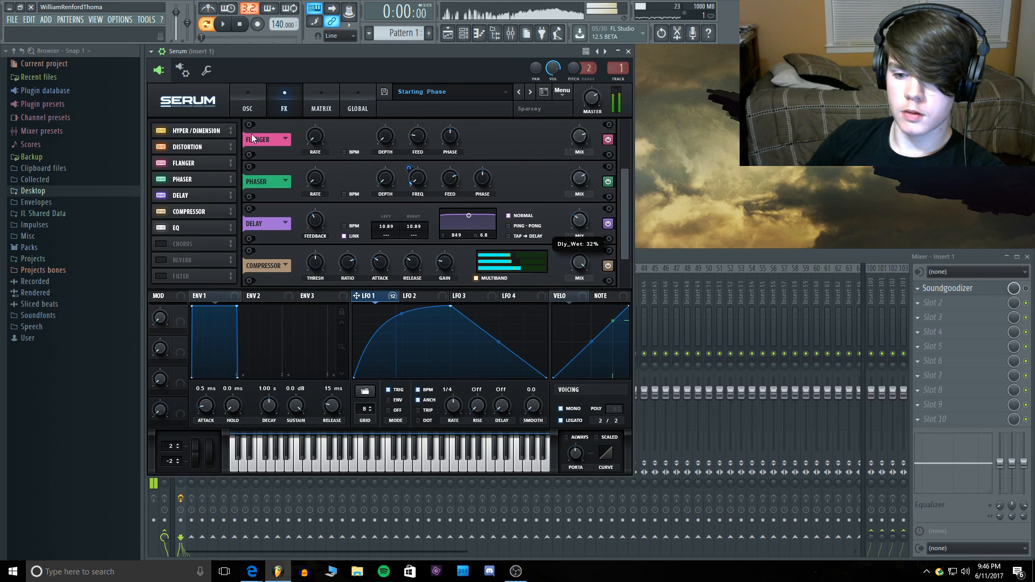
pyautogui.click(161, 195)
pyautogui.click(161, 195)
# Step: Compare the sound with the Compressor bypassed and enabled
pyautogui.click(160, 212)
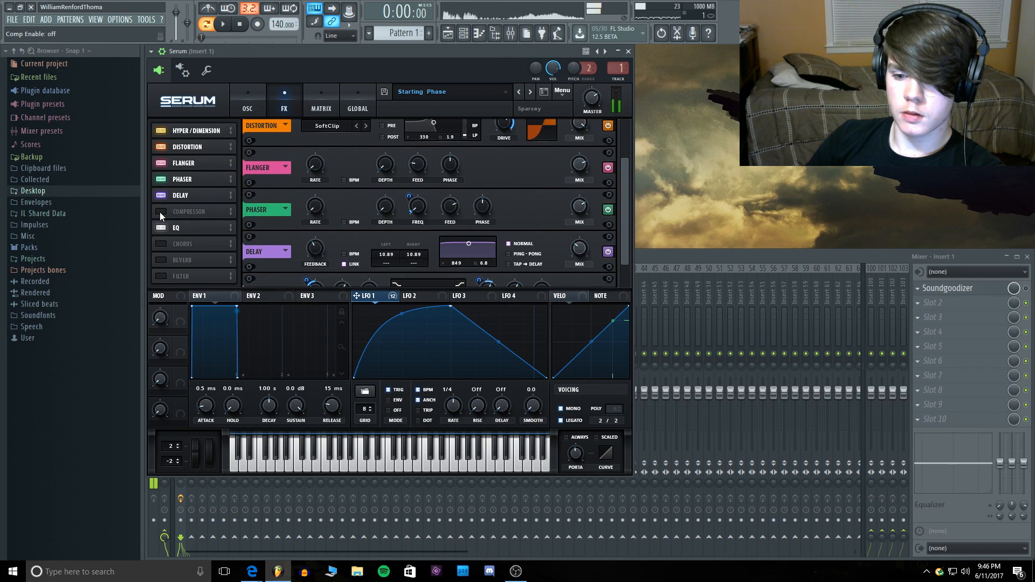
pyautogui.click(160, 212)
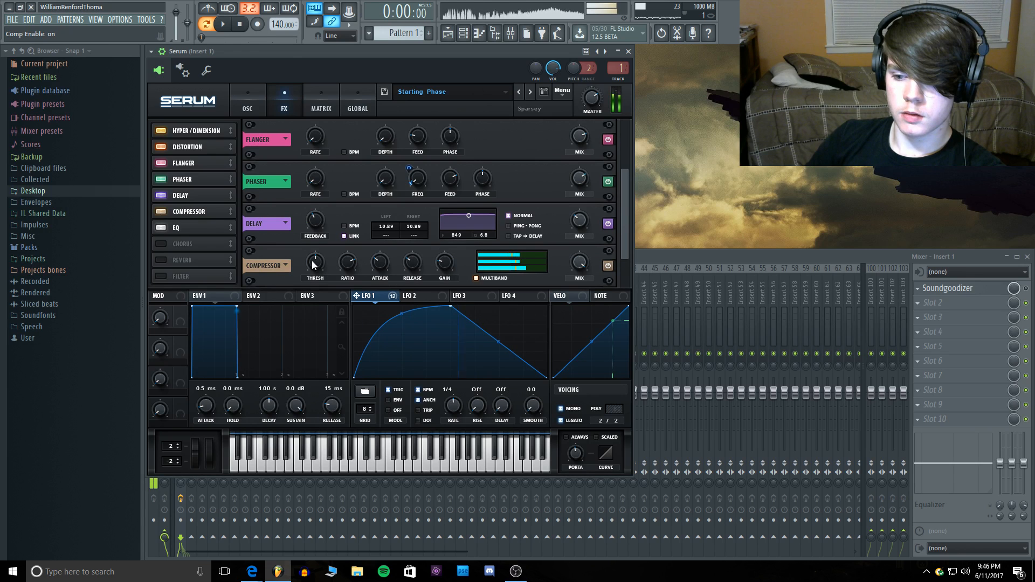
# Step: Set the Compressor threshold to about -17.4 dB and audition the sound with several notes
pyautogui.moveTo(311, 272)
pyautogui.moveTo(311, 269); pyautogui.dragTo(311, 264)
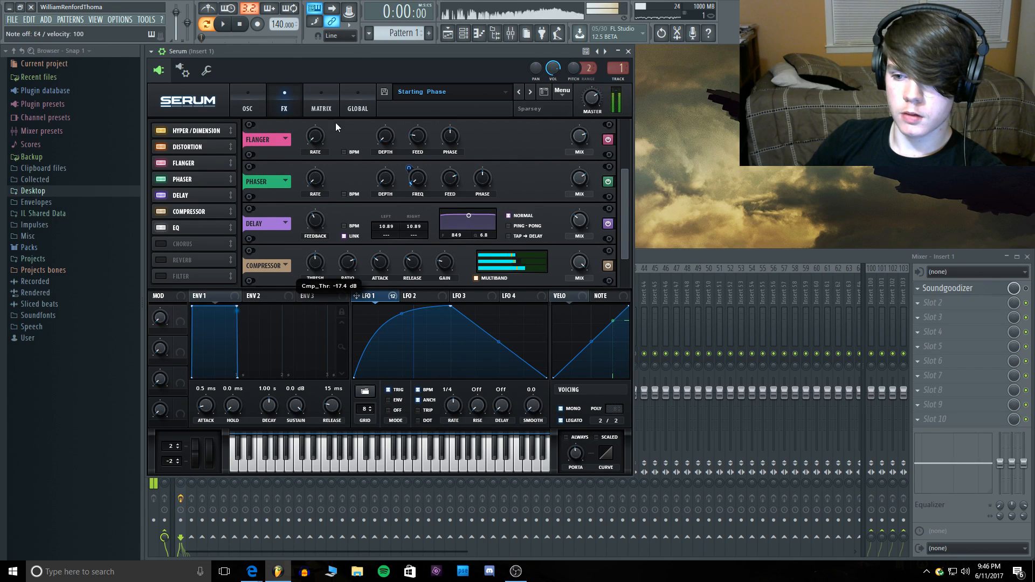
pyautogui.press('z')
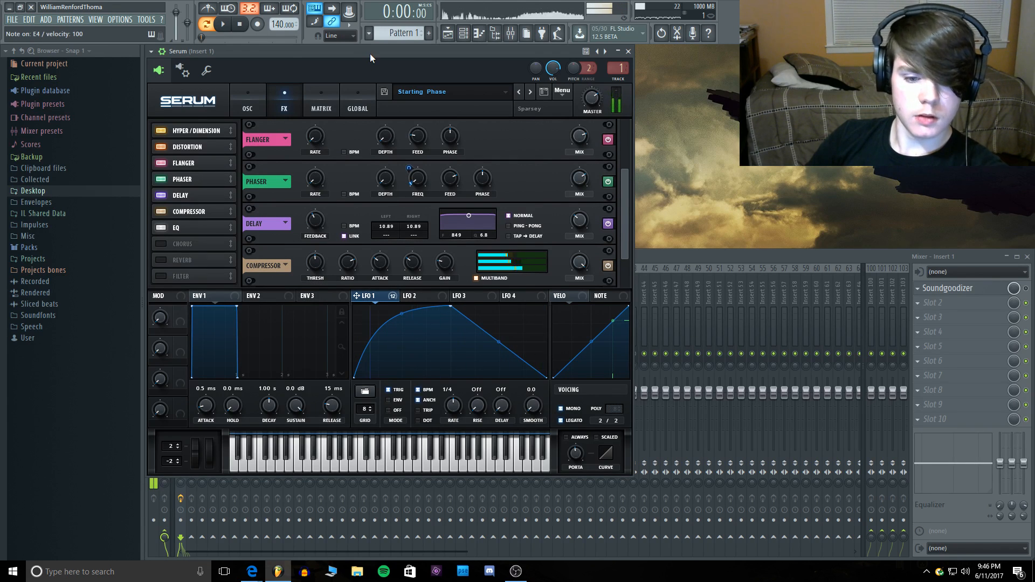
pyautogui.press('c')
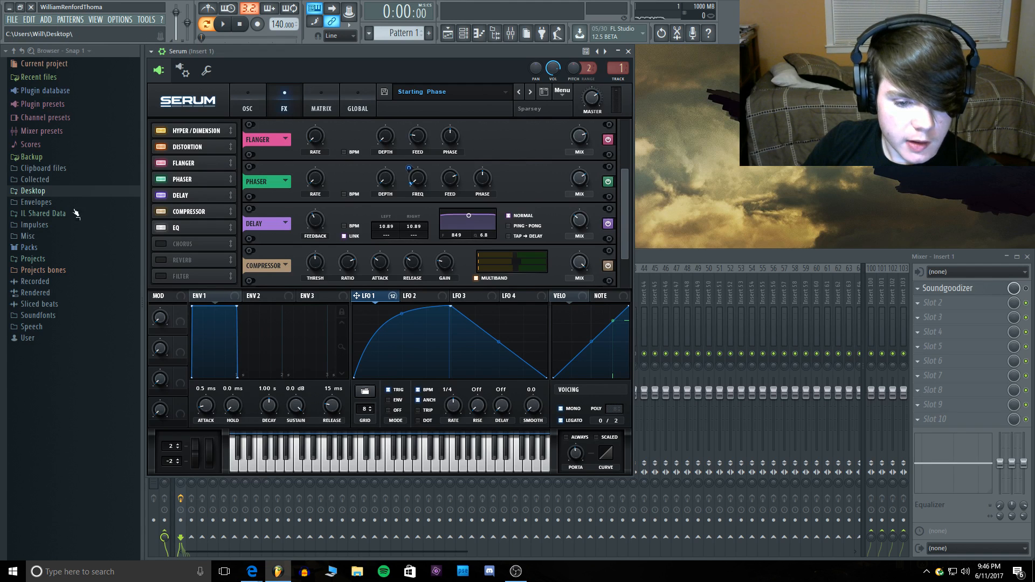
pyautogui.press('z')
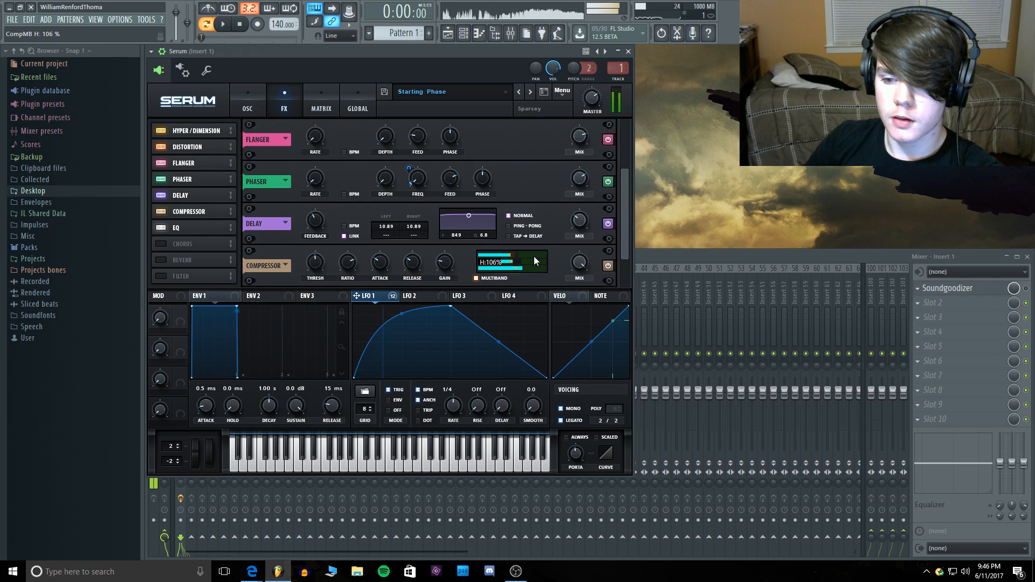
# Step: Compare the sound with the EQ off and on and set LFO 1's modulation of its low frequency to 26
pyautogui.click(192, 223)
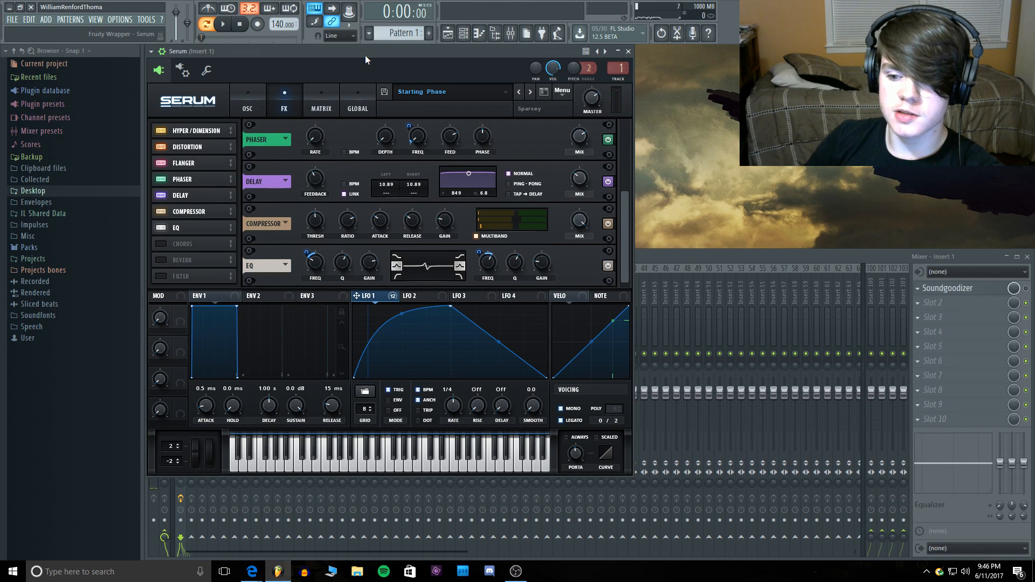
pyautogui.press('c')
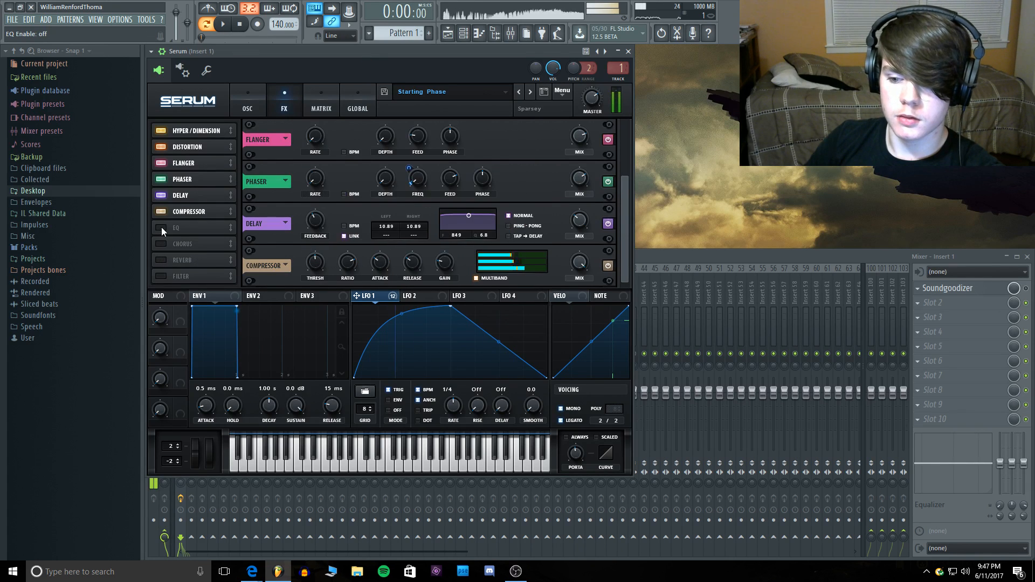
pyautogui.click(161, 227)
pyautogui.click(306, 252)
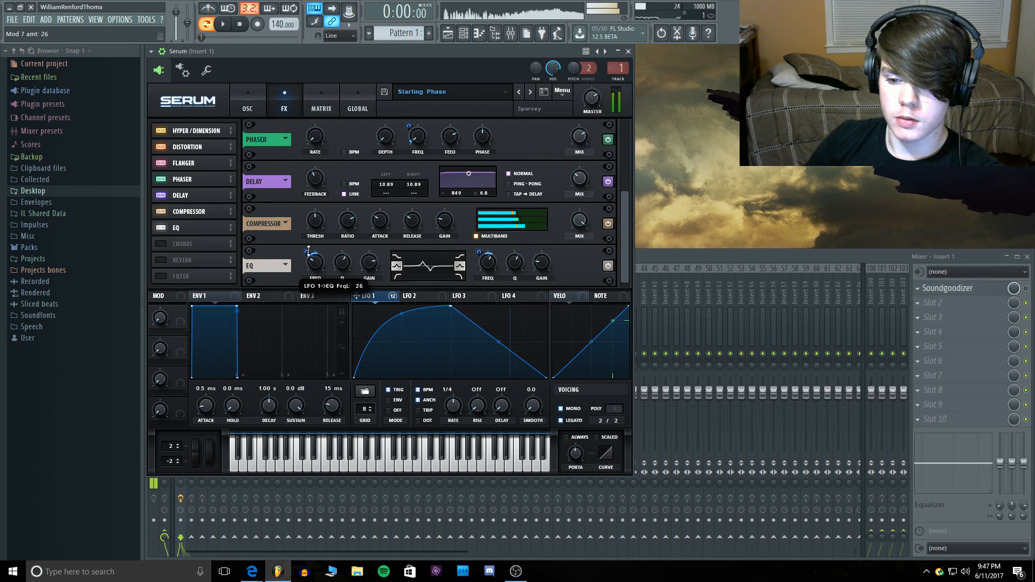
# Step: Set the EQ's high frequency to about 3716 Hz and modulate both its low and high gains with LFO 1
pyautogui.moveTo(487, 263)
pyautogui.mouseDown()
pyautogui.moveTo(488, 253)
pyautogui.moveTo(489, 264)
pyautogui.mouseUp()
pyautogui.moveTo(367, 262)
pyautogui.mouseDown()
pyautogui.moveTo(369, 274)
pyautogui.moveTo(364, 265)
pyautogui.mouseUp()
pyautogui.moveTo(546, 264); pyautogui.dragTo(546, 311)
pyautogui.moveTo(483, 258); pyautogui.dragTo(482, 261)
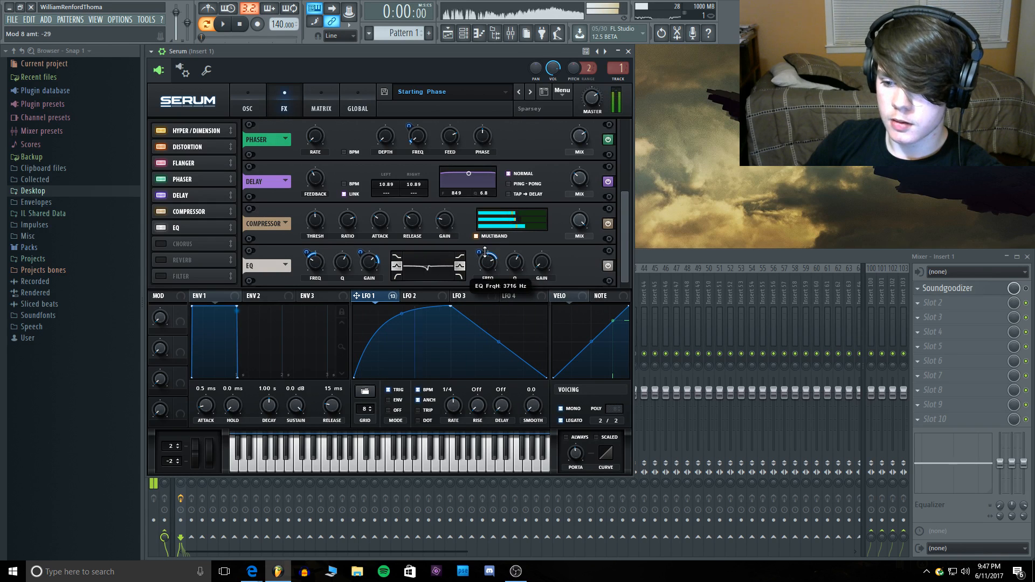
pyautogui.moveTo(542, 262); pyautogui.dragTo(541, 242)
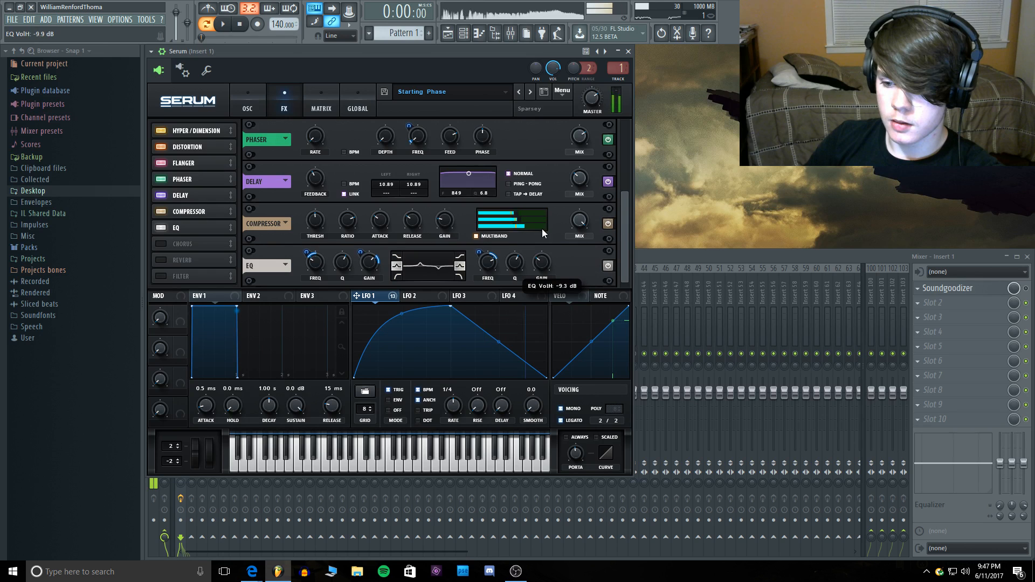
pyautogui.moveTo(534, 251)
pyautogui.mouseDown()
pyautogui.moveTo(530, 303)
pyautogui.moveTo(537, 242)
pyautogui.moveTo(532, 307)
pyautogui.moveTo(545, 250)
pyautogui.moveTo(545, 263)
pyautogui.mouseUp()
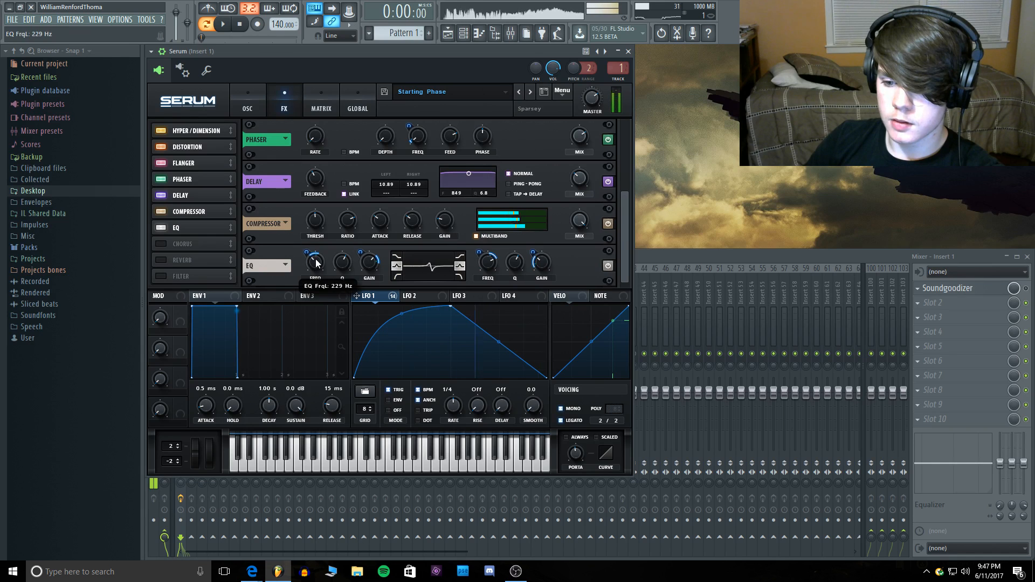
# Step: Set the EQ's low gain to about 5.3 dB and LFO 1's modulation of the low frequency to 28
pyautogui.moveTo(314, 277); pyautogui.dragTo(374, 276)
pyautogui.click(361, 253)
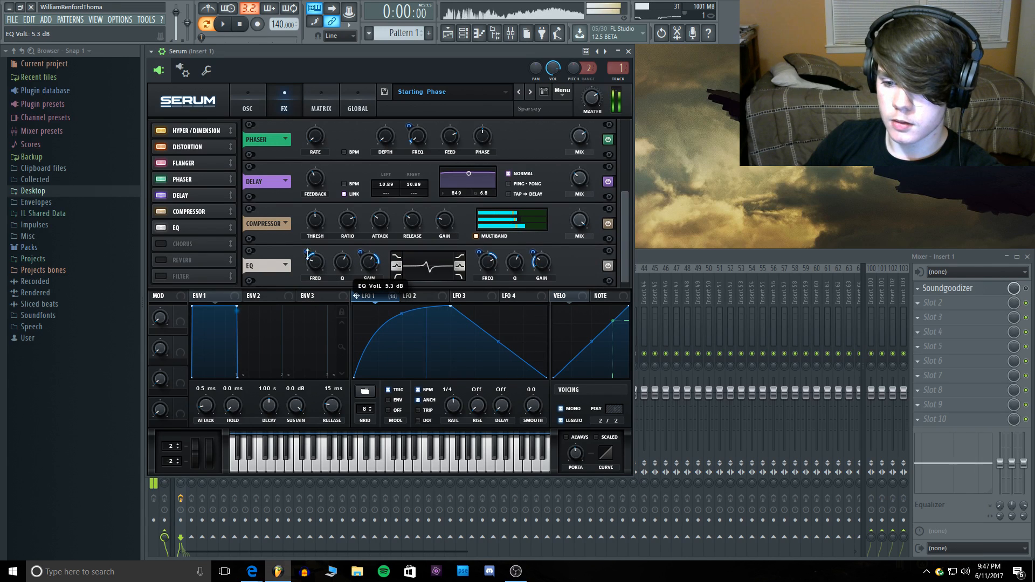
pyautogui.moveTo(310, 256); pyautogui.dragTo(306, 252)
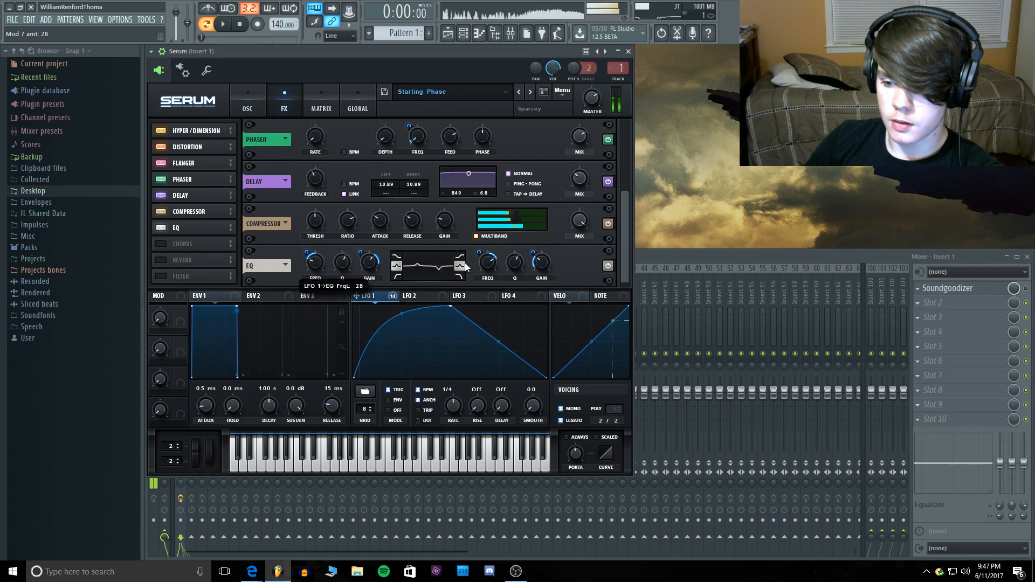
pyautogui.moveTo(488, 267)
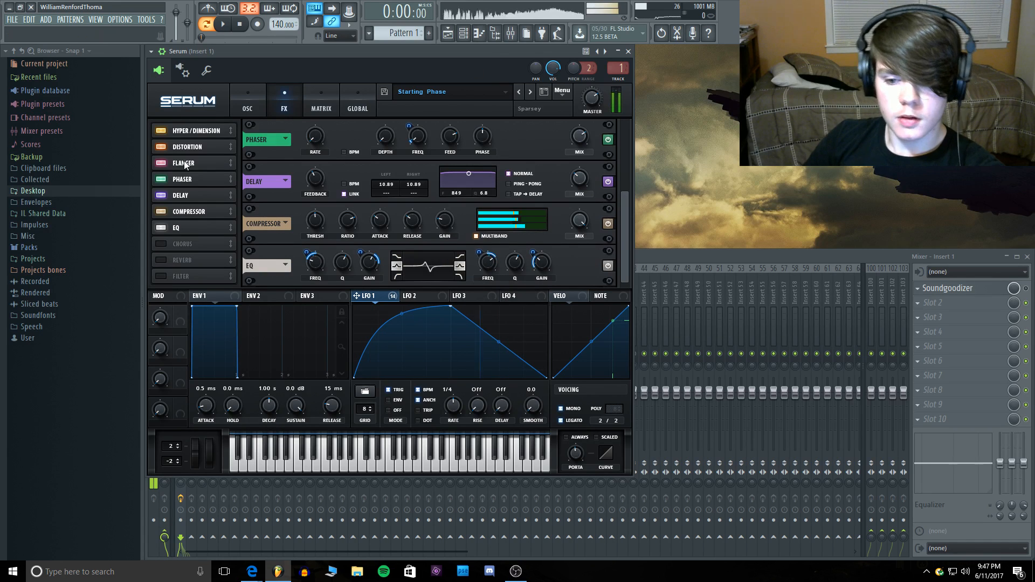
# Step: Compare the sound with the EQ off and on, audition a note and slightly readjust the low frequency
pyautogui.click(165, 228)
pyautogui.click(165, 228)
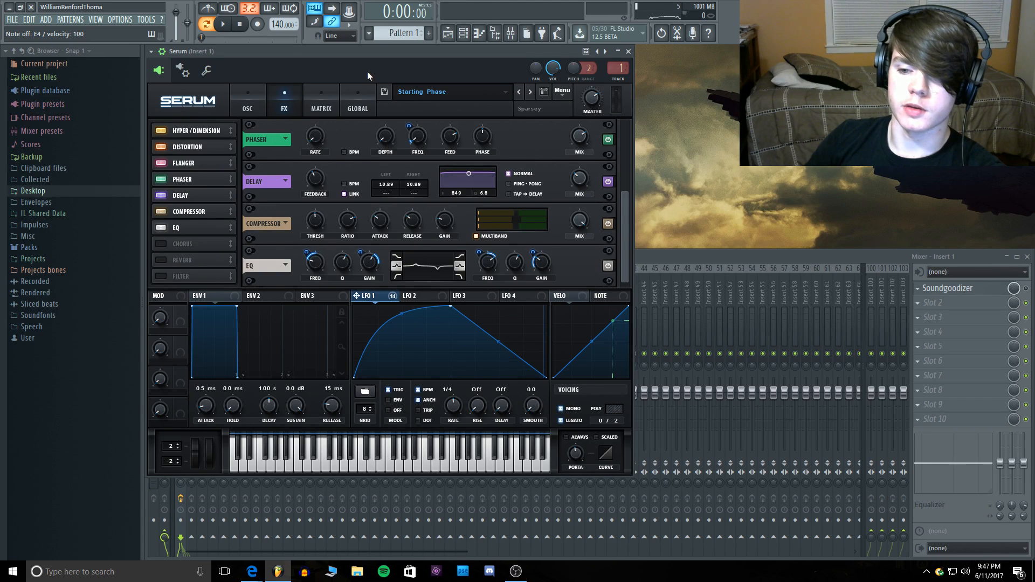
pyautogui.press('c')
pyautogui.moveTo(315, 265); pyautogui.dragTo(315, 267)
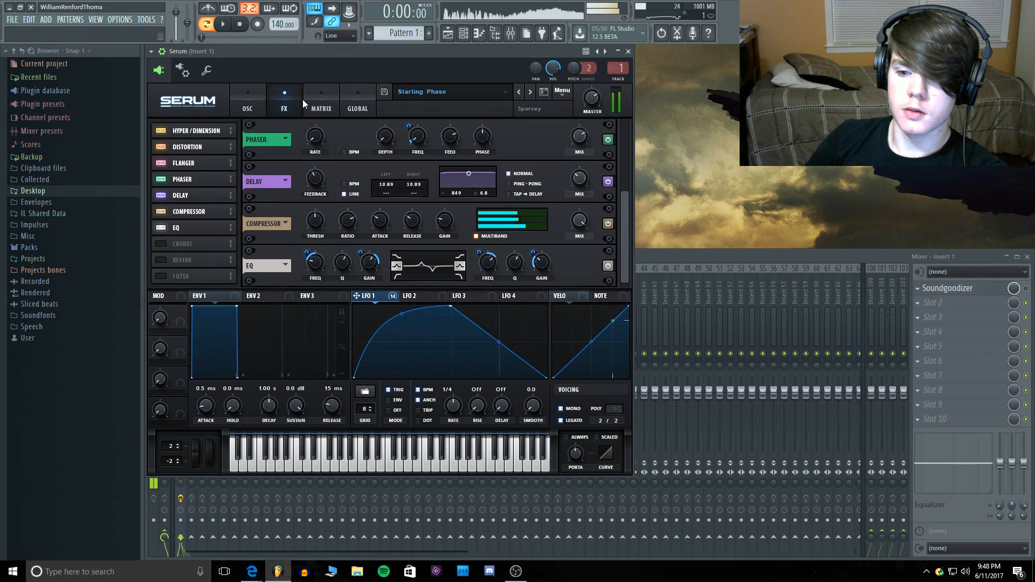
# Step: Return to the oscillator page and look through the presets in the Sent category's archive (1) folder
pyautogui.click(254, 97)
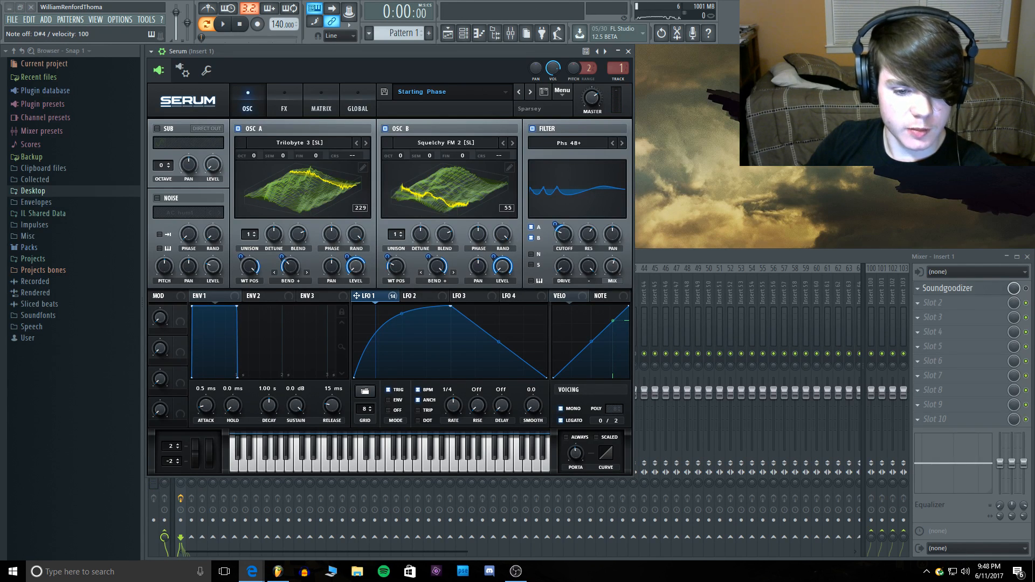
pyautogui.click(253, 55)
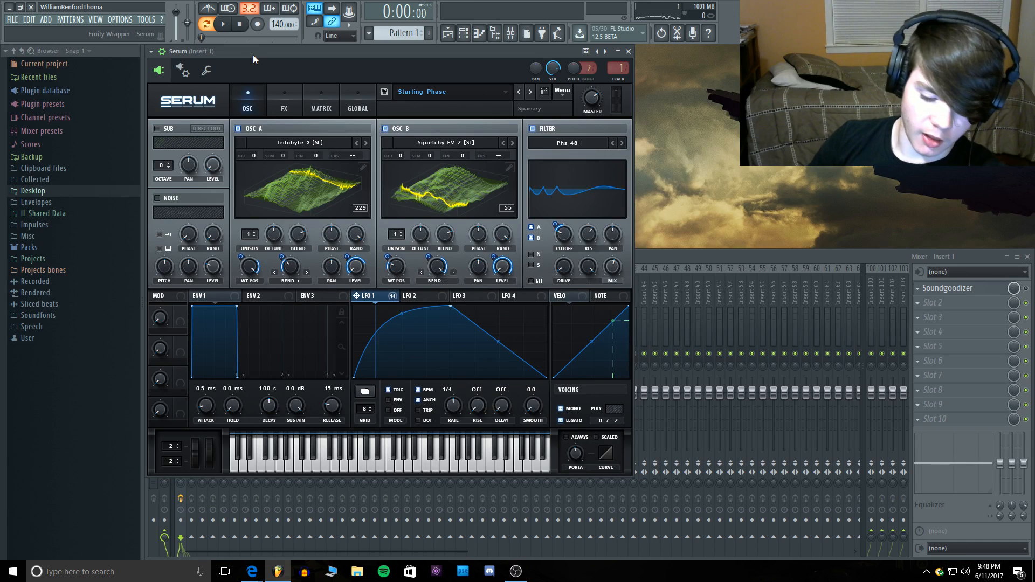
pyautogui.click(458, 91)
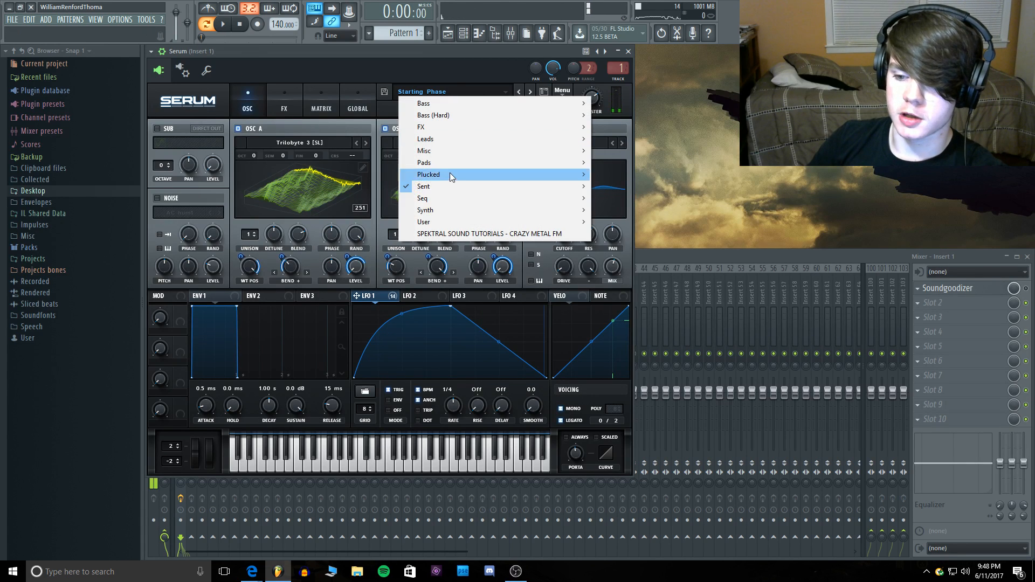
pyautogui.moveTo(449, 187)
pyautogui.moveTo(632, 203)
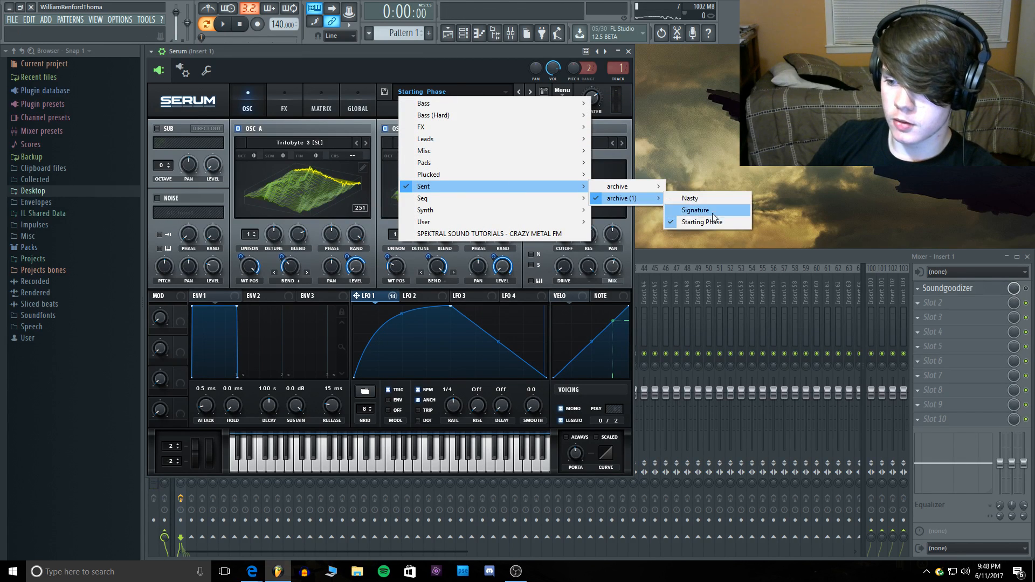
pyautogui.click(391, 56)
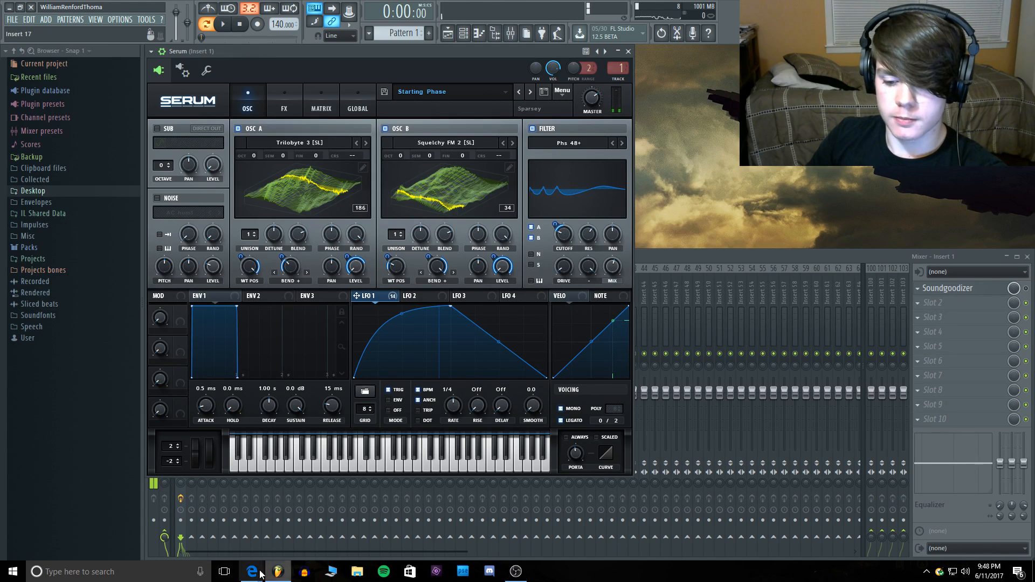
# Step: Switch to the Yahoo Mail browser window, open the SERUM PRESETS K3EPZ message and save its K3EPZ - Presets Vol. 1.zip attachment
pyautogui.moveTo(254, 570)
pyautogui.click(304, 529)
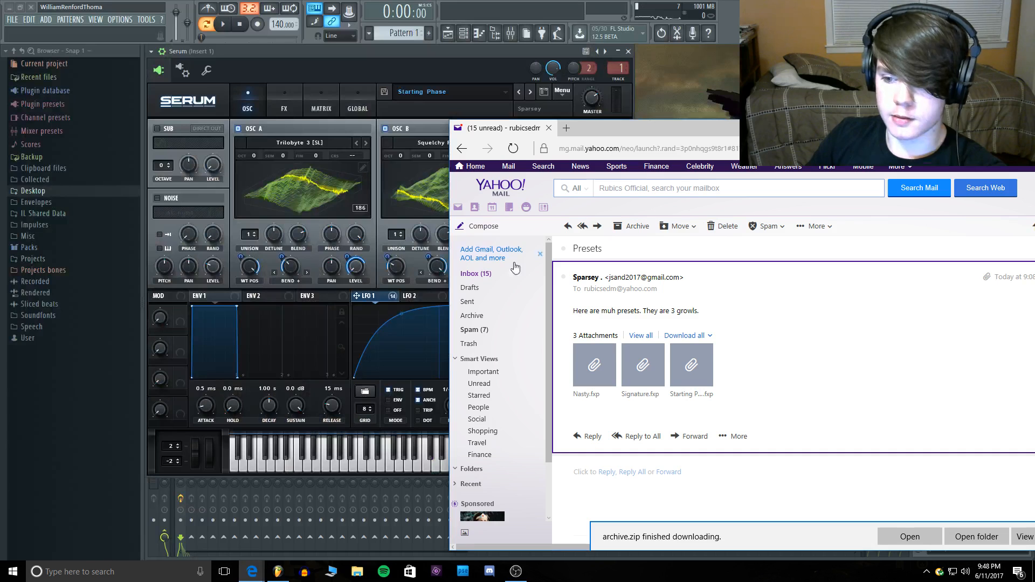
pyautogui.click(481, 275)
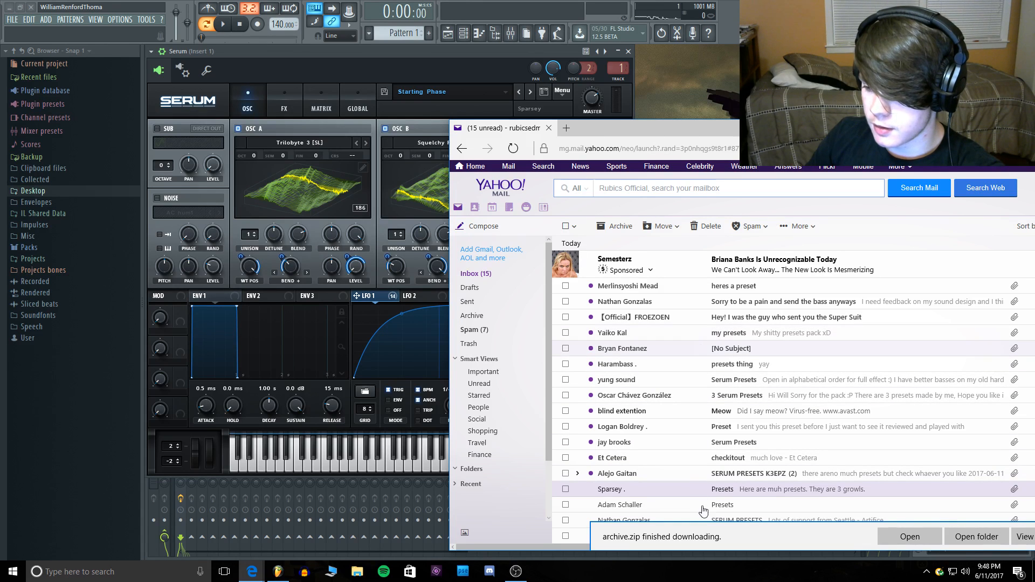
pyautogui.click(747, 475)
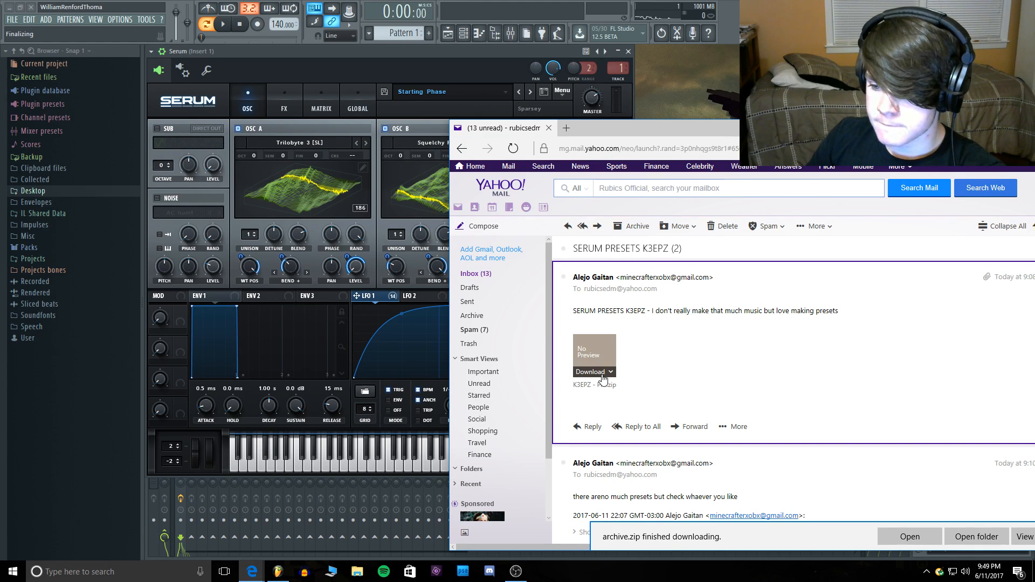
pyautogui.click(603, 377)
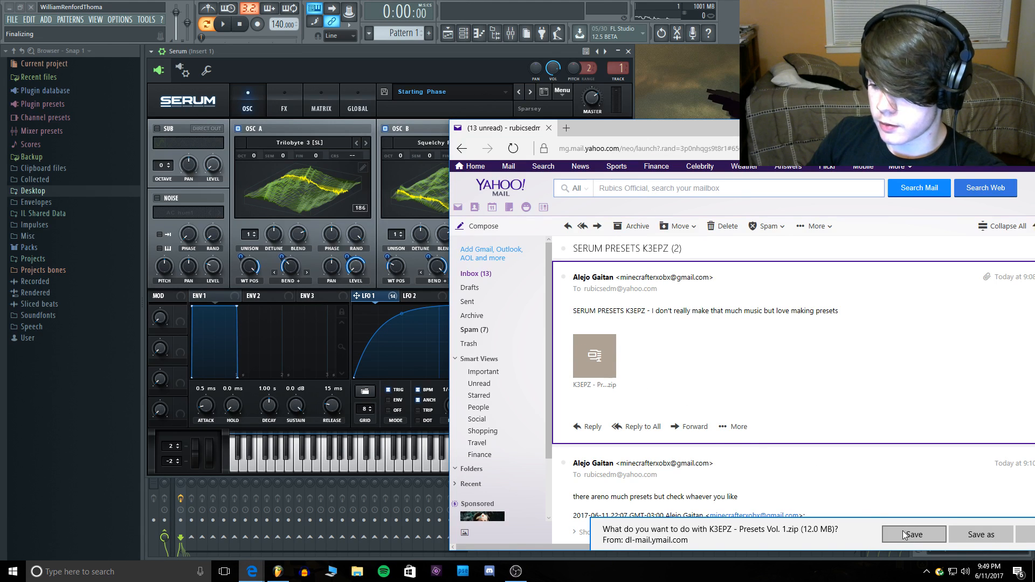
pyautogui.click(907, 539)
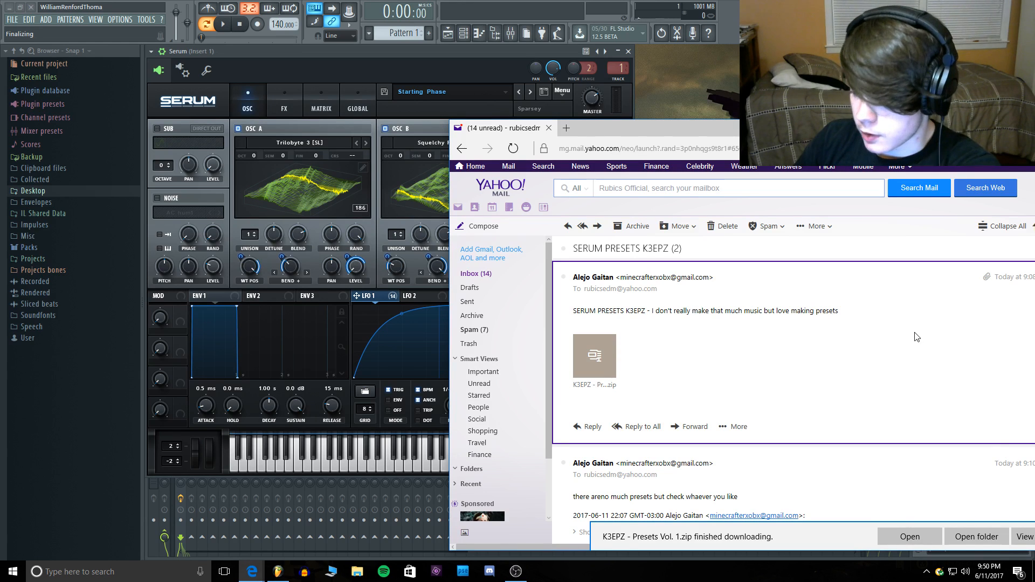
# Step: Move the downloaded K3EPZ - Presets Vol. 1 archive from Downloads to the desktop and bring the desktop into view
pyautogui.click(963, 538)
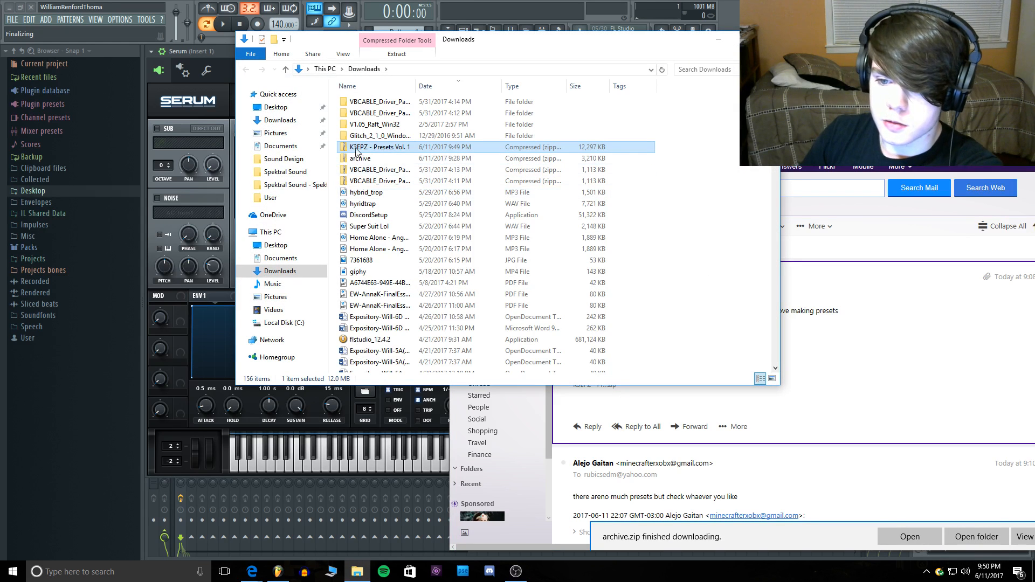
pyautogui.moveTo(356, 151); pyautogui.dragTo(274, 111)
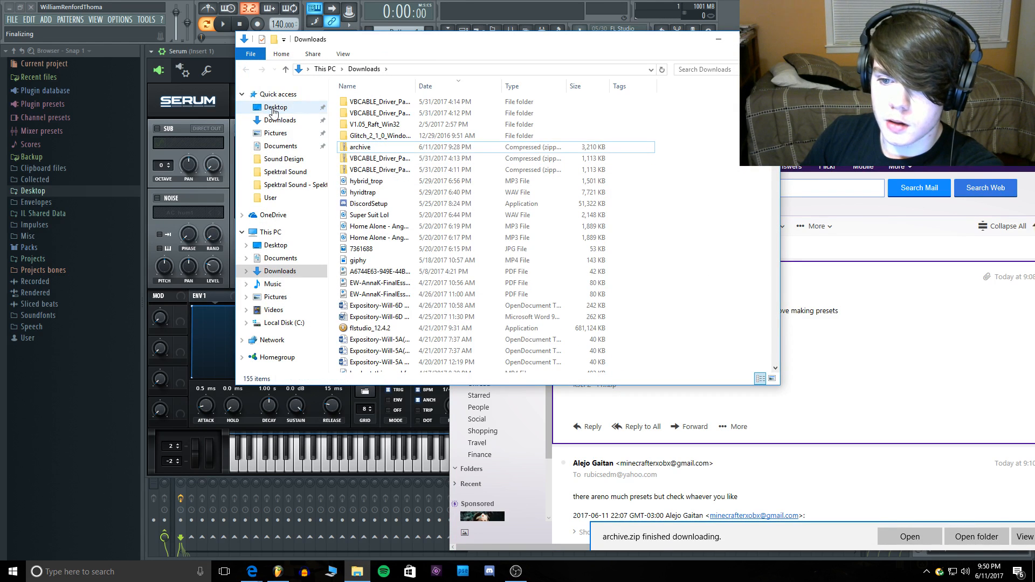
pyautogui.click(768, 40)
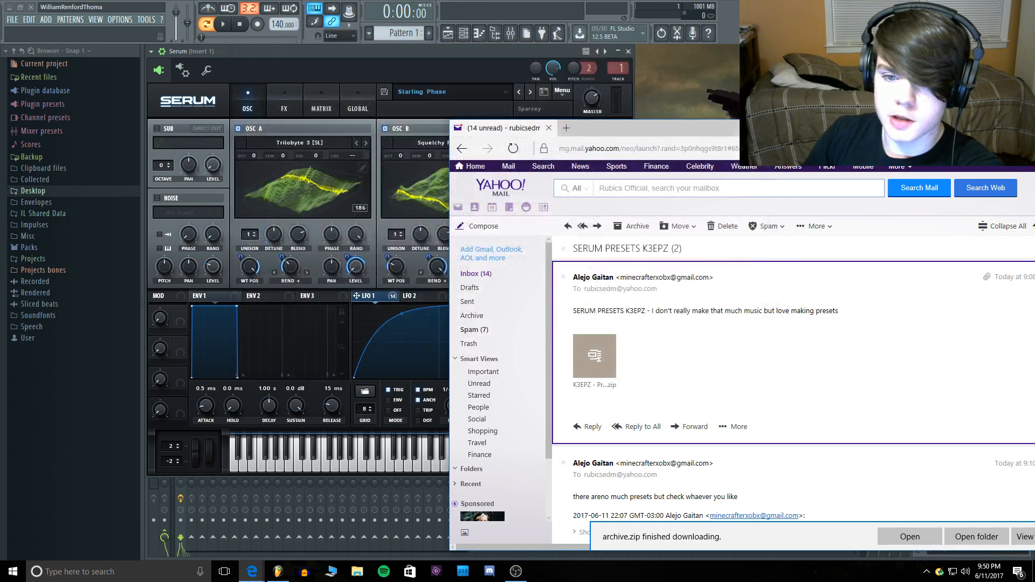
pyautogui.click(286, 575)
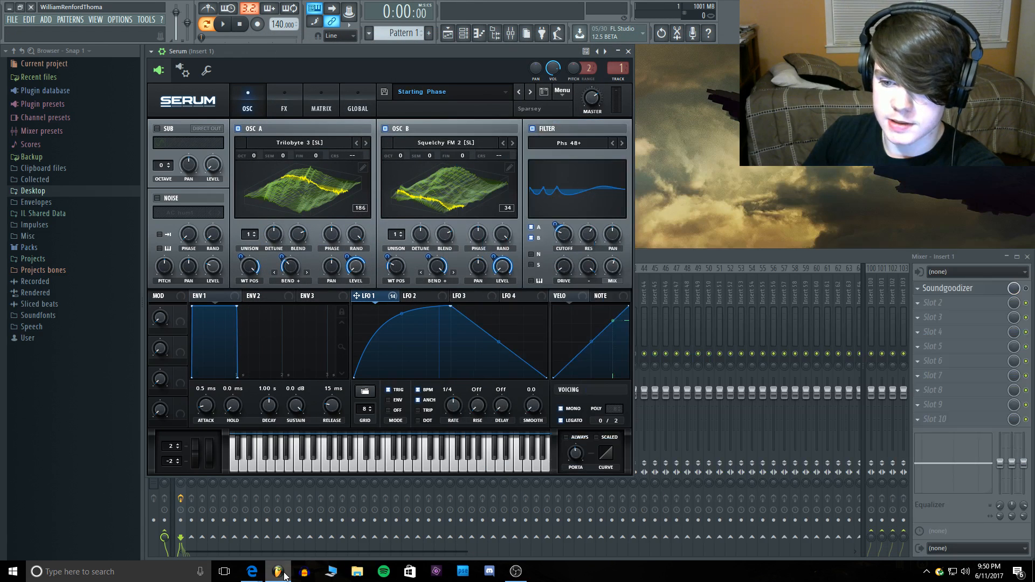
pyautogui.click(284, 575)
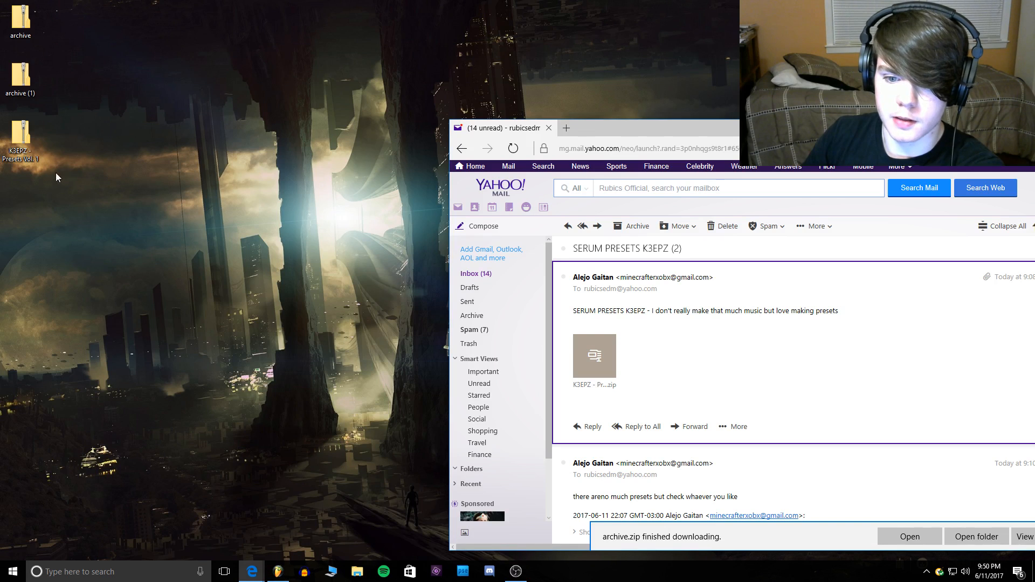
# Step: Extract the K3EPZ - Presets Vol. 1 archive on the desktop and move its inner folder out to the desktop
pyautogui.rightClick(31, 146)
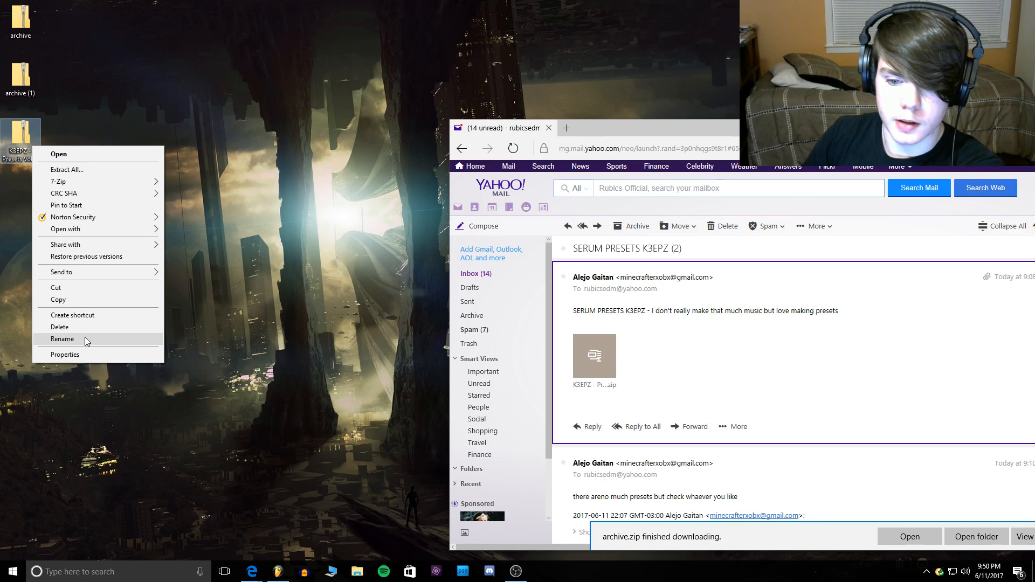
pyautogui.click(75, 171)
pyautogui.click(619, 387)
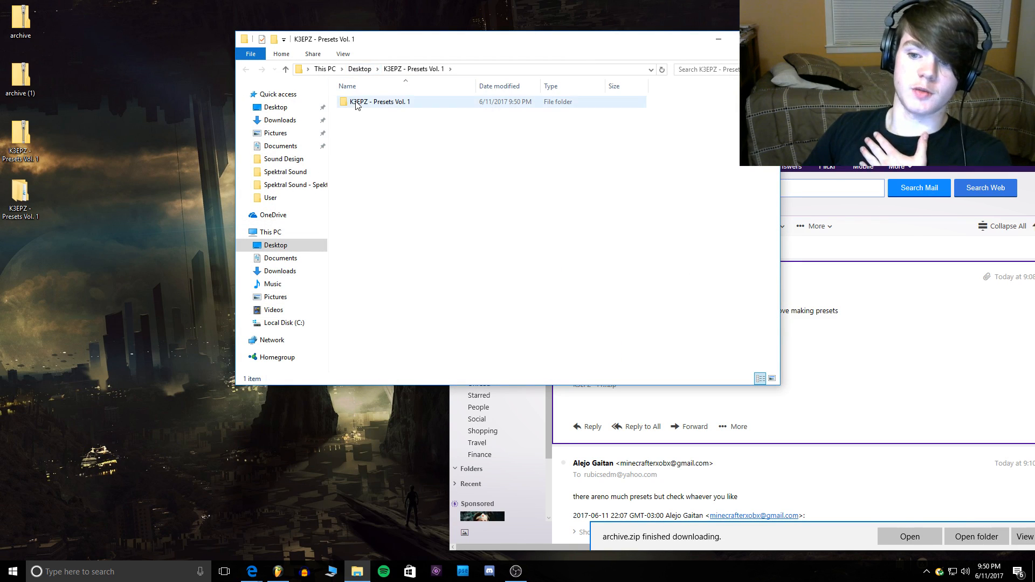
pyautogui.moveTo(356, 102); pyautogui.dragTo(20, 205)
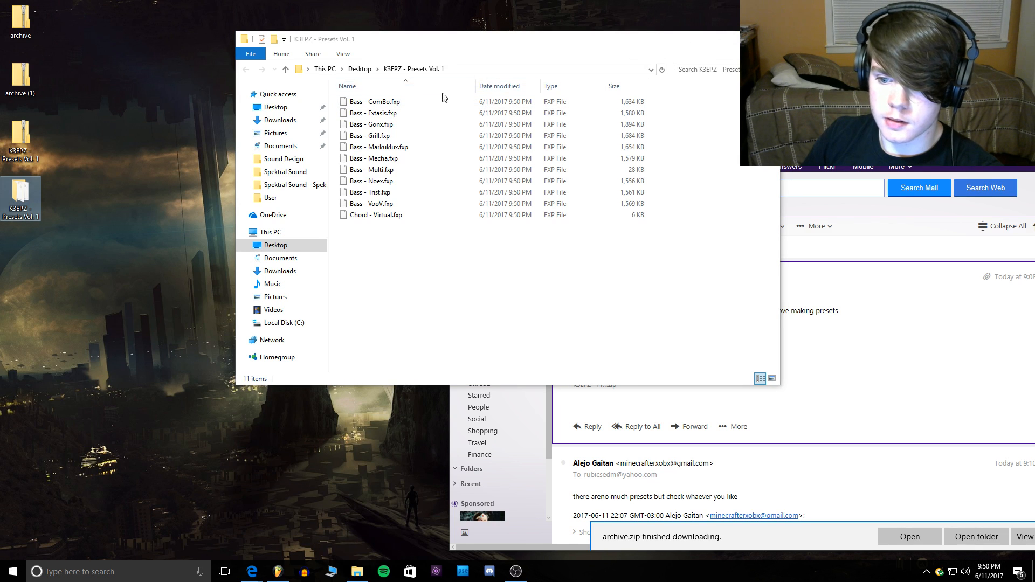
# Step: Select Bass - ComBo.fxp and look over the preset files in the extracted K3EPZ - Presets Vol. 1 folder
pyautogui.click(396, 106)
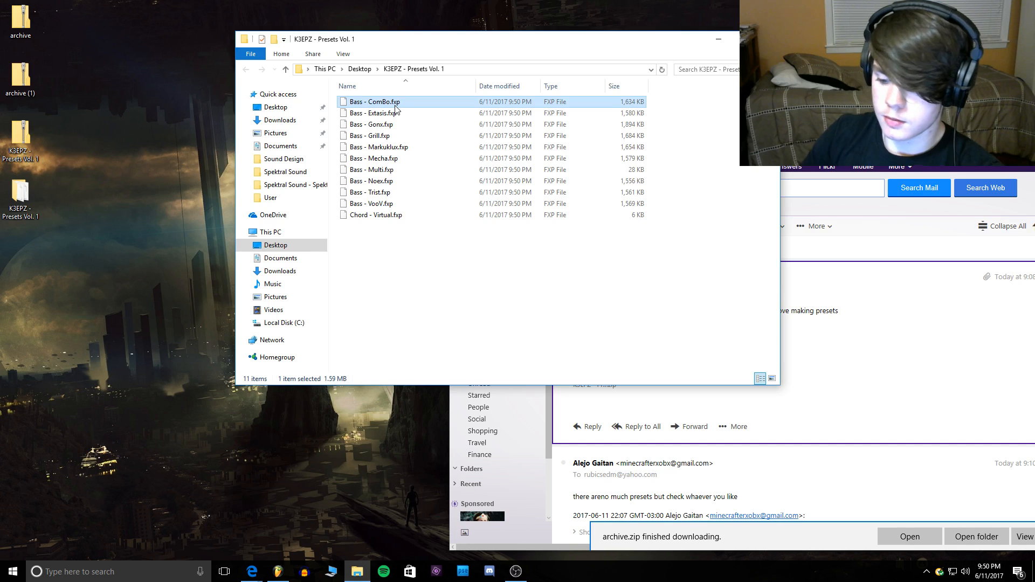
pyautogui.press('Down')
pyautogui.press('Up')
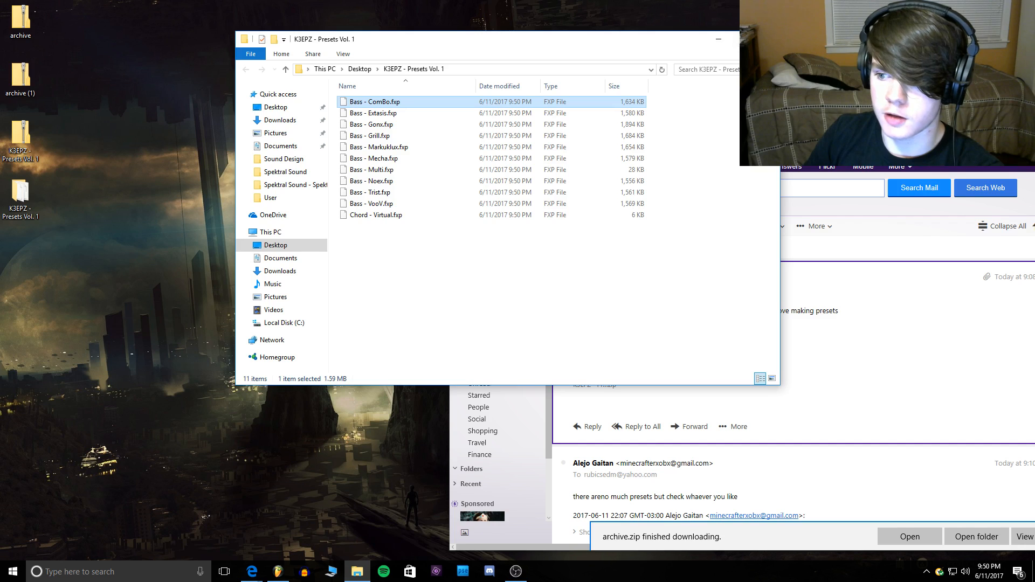
# Step: Close the extracted preset folder window, then search Windows for "serum" and open the Serum Presets folder
pyautogui.click(768, 40)
pyautogui.doubleClick(18, 204)
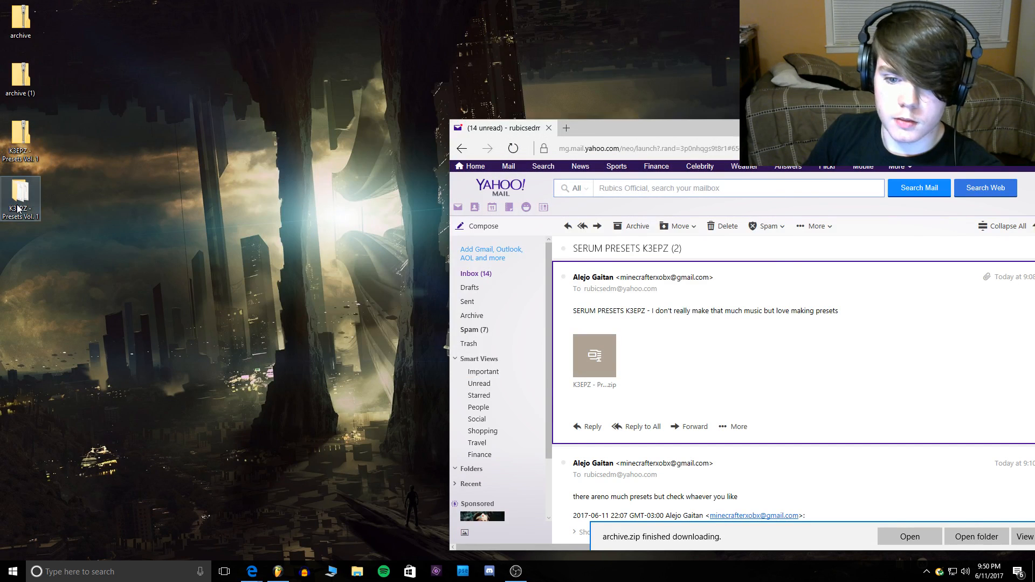
pyautogui.click(719, 38)
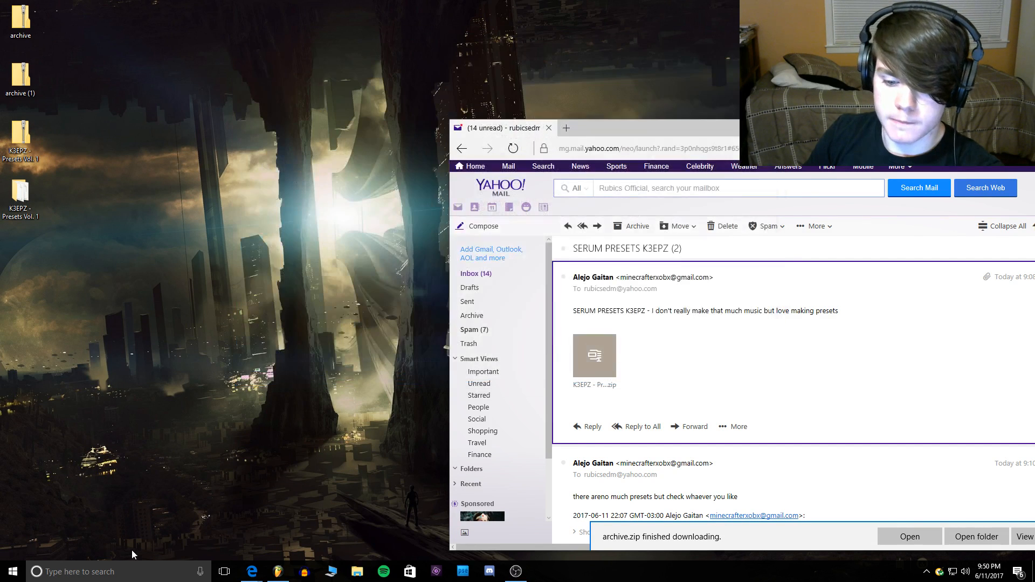
pyautogui.click(126, 572)
pyautogui.write('serum')
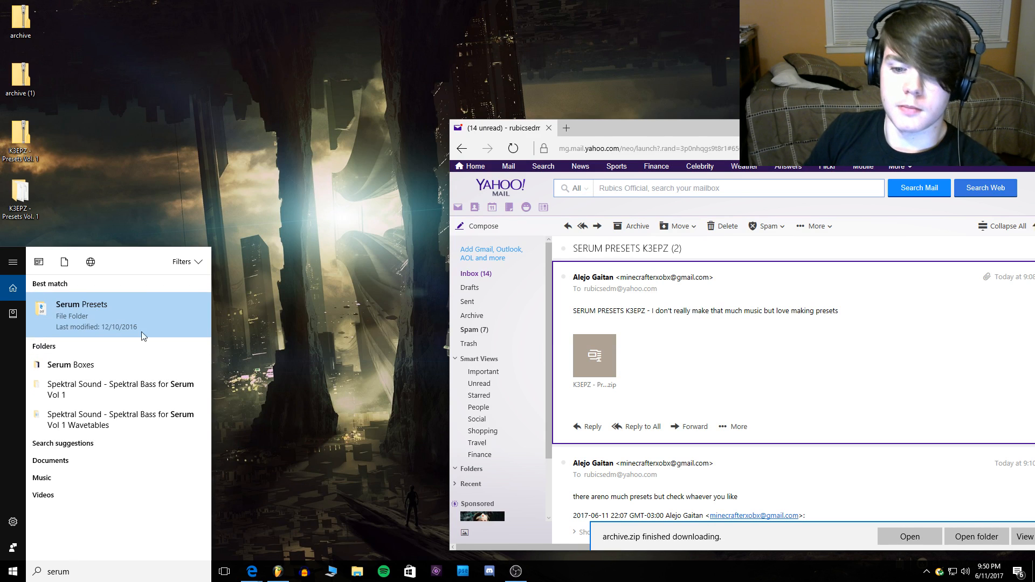
pyautogui.click(132, 317)
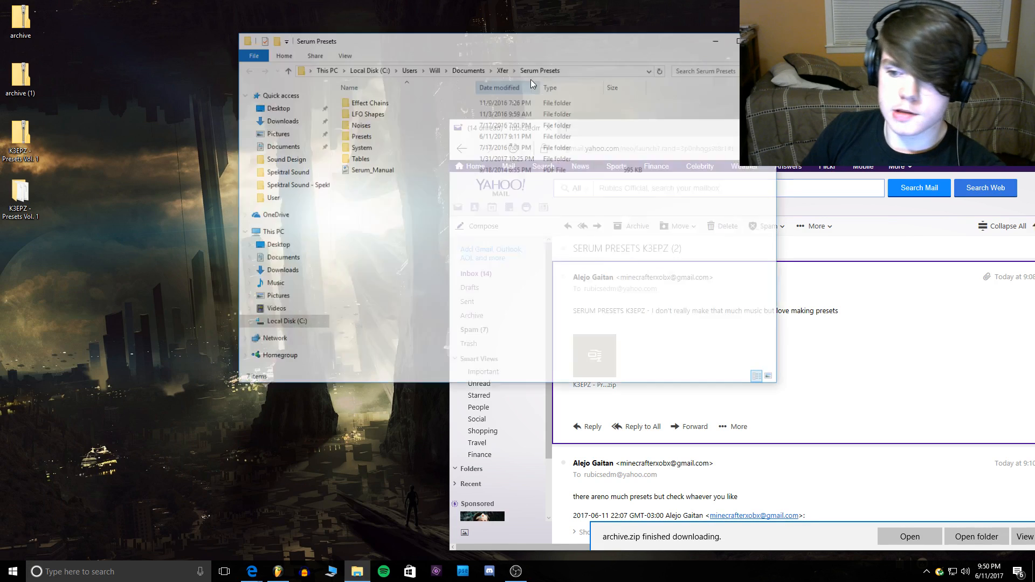
# Step: Move the K3EPZ - Presets Vol. 1 folder from the desktop into the Sent folder under Presets and close the folder window
pyautogui.doubleClick(412, 124)
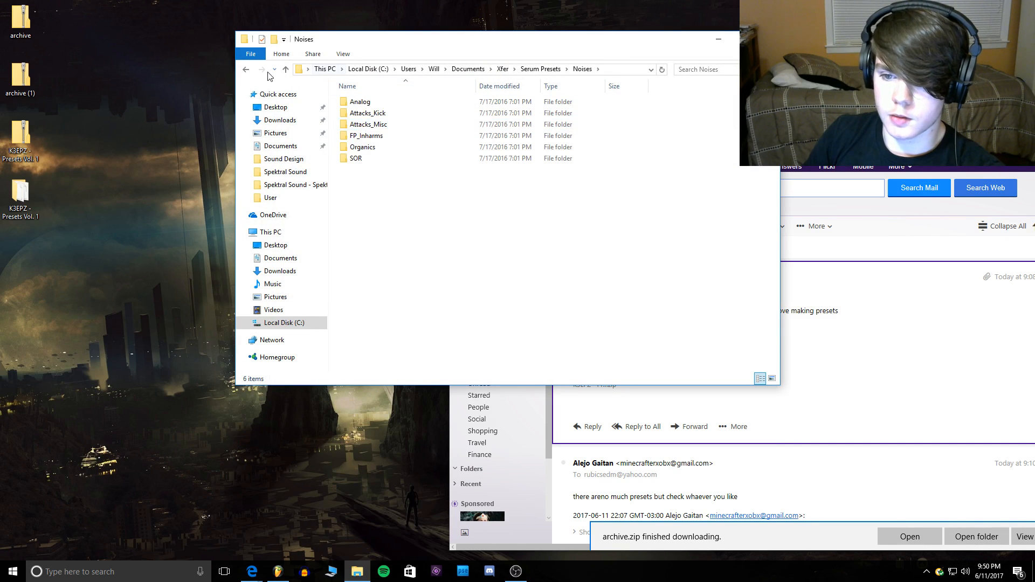
pyautogui.click(247, 74)
pyautogui.doubleClick(372, 135)
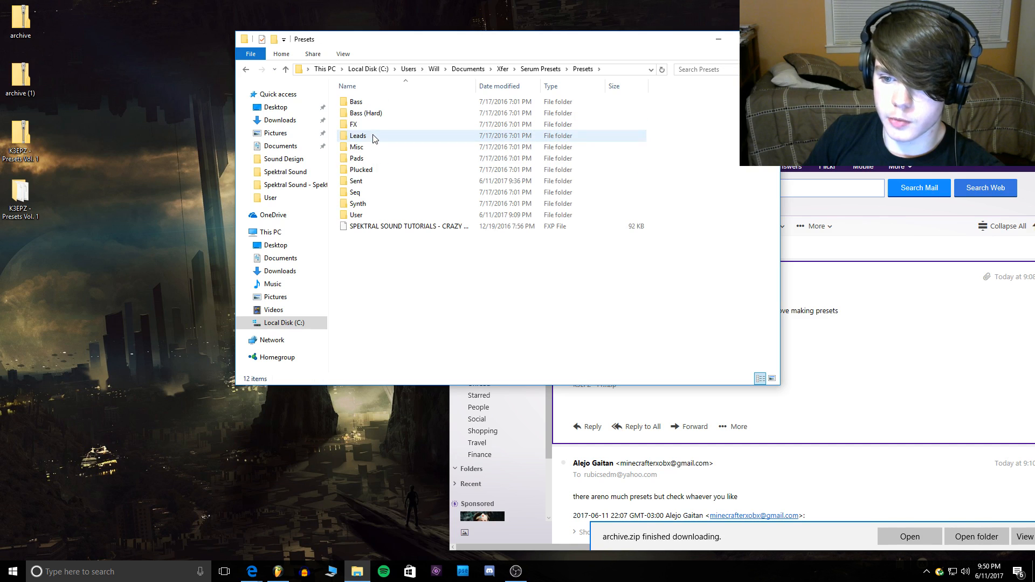
pyautogui.doubleClick(372, 181)
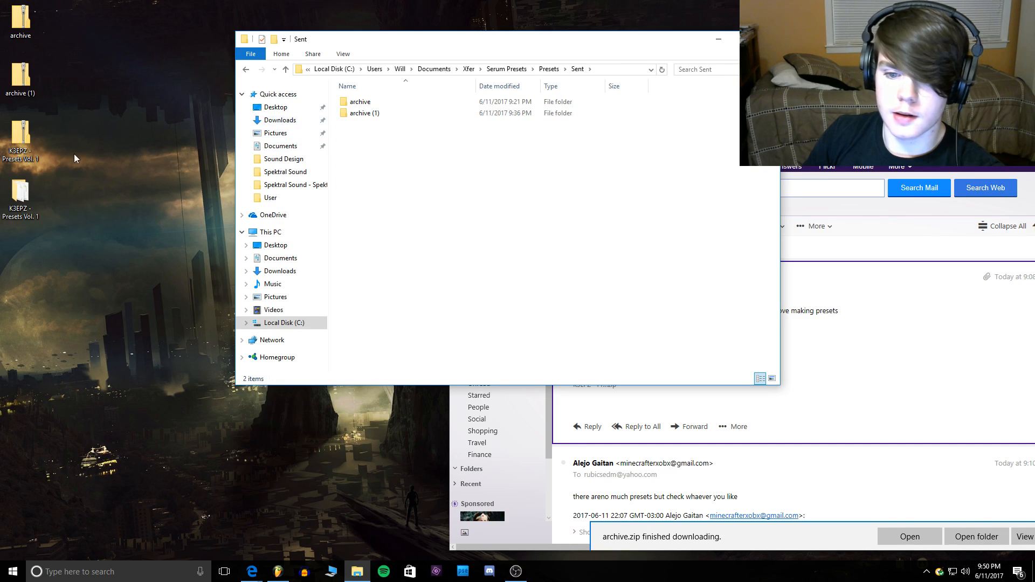
pyautogui.moveTo(18, 198); pyautogui.dragTo(485, 181)
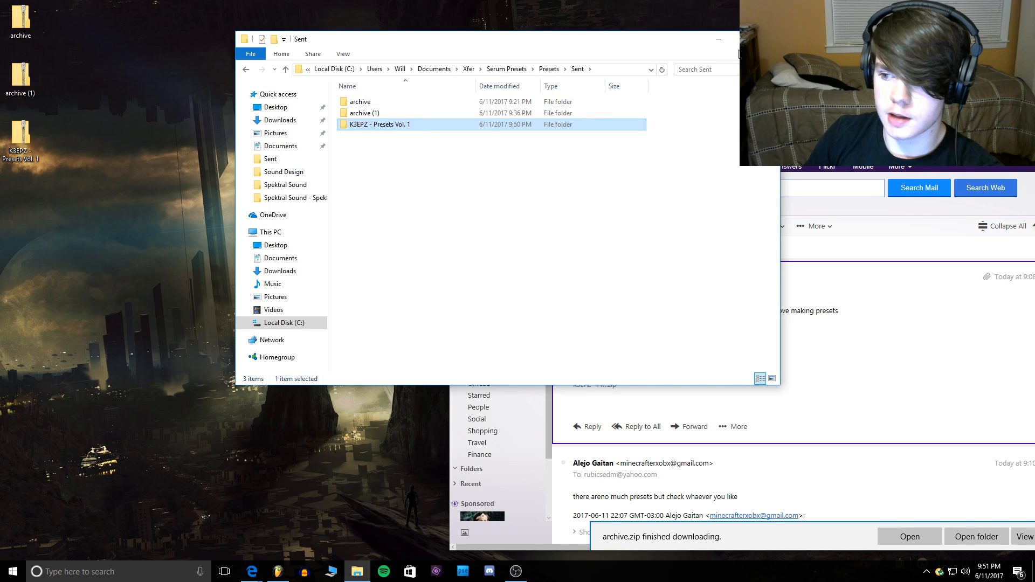
pyautogui.click(768, 40)
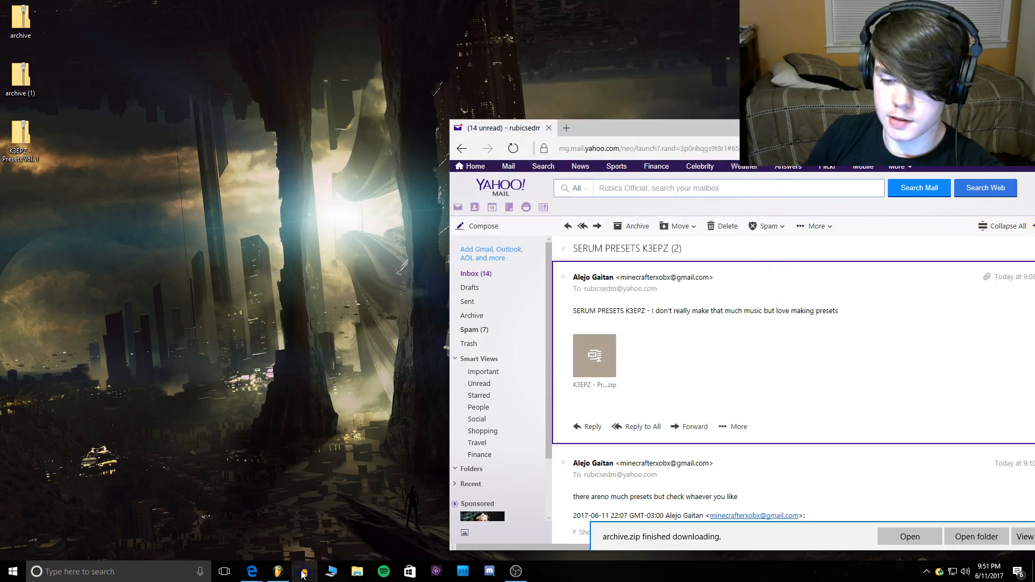
# Step: Switch to FL Studio and replace the Serum channel with an empty sampler and then with a fresh Serum instance
pyautogui.click(279, 572)
pyautogui.click(629, 51)
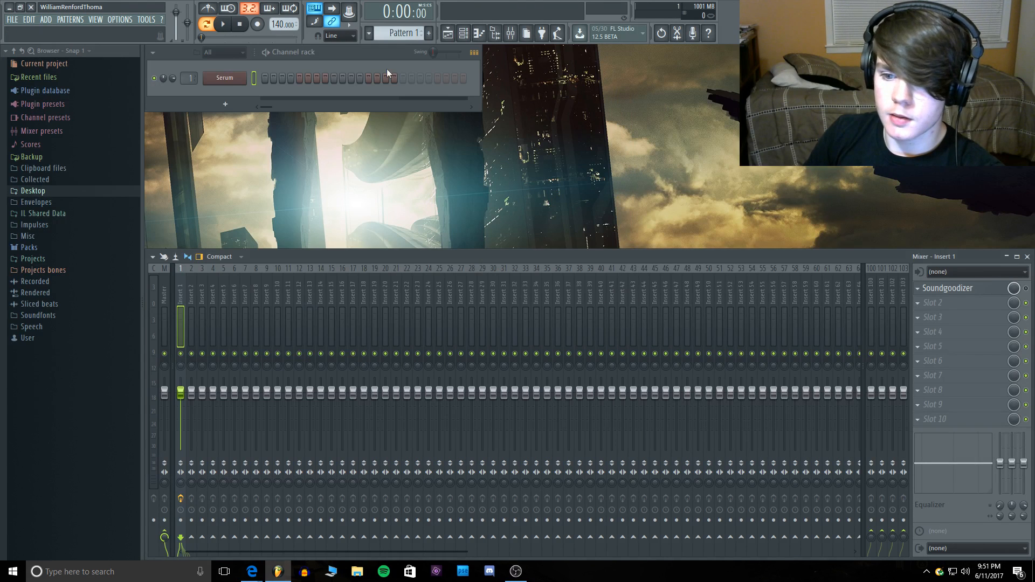
pyautogui.rightClick(245, 77)
pyautogui.moveTo(266, 152)
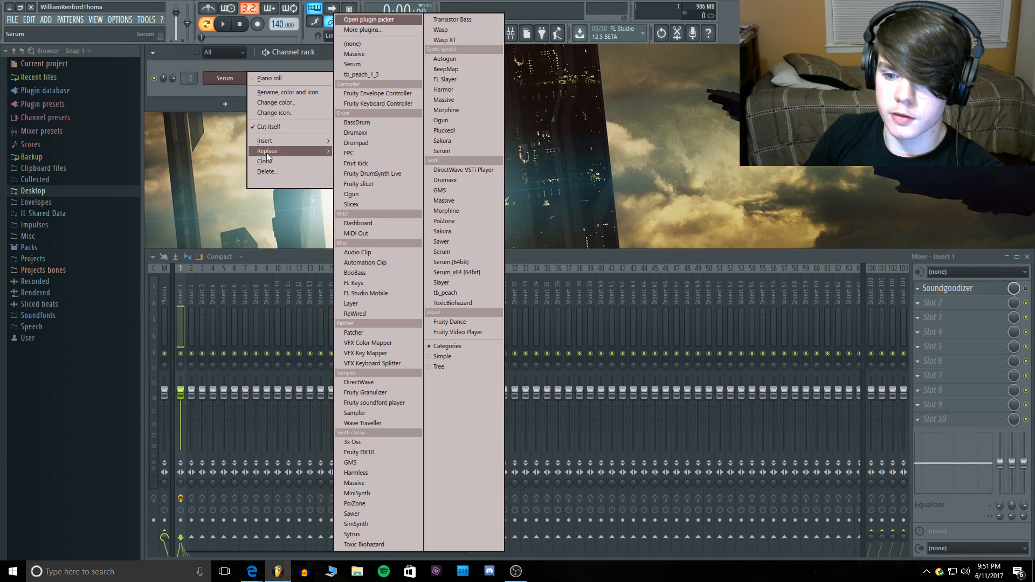
pyautogui.click(357, 50)
pyautogui.rightClick(228, 78)
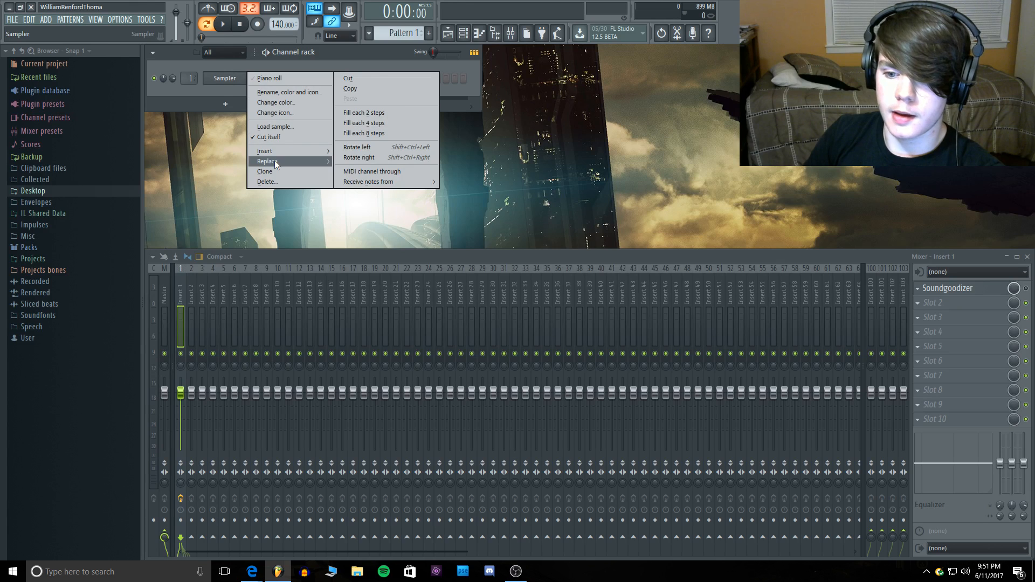
pyautogui.moveTo(274, 160)
pyautogui.click(453, 154)
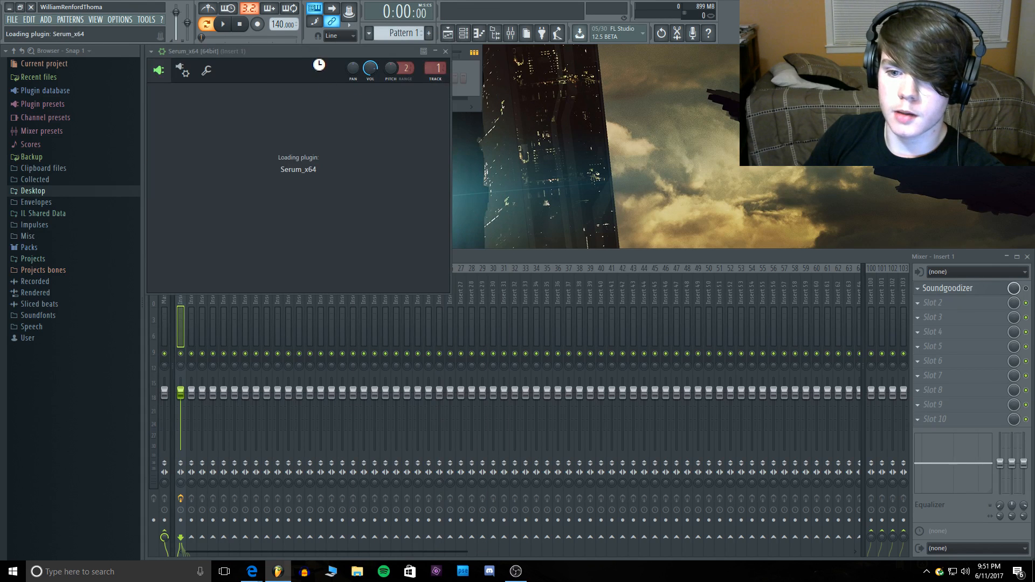
# Step: Load the Chord - Virtual preset from the K3EPZ - Presets Vol. 1 folder under Sent
pyautogui.click(428, 92)
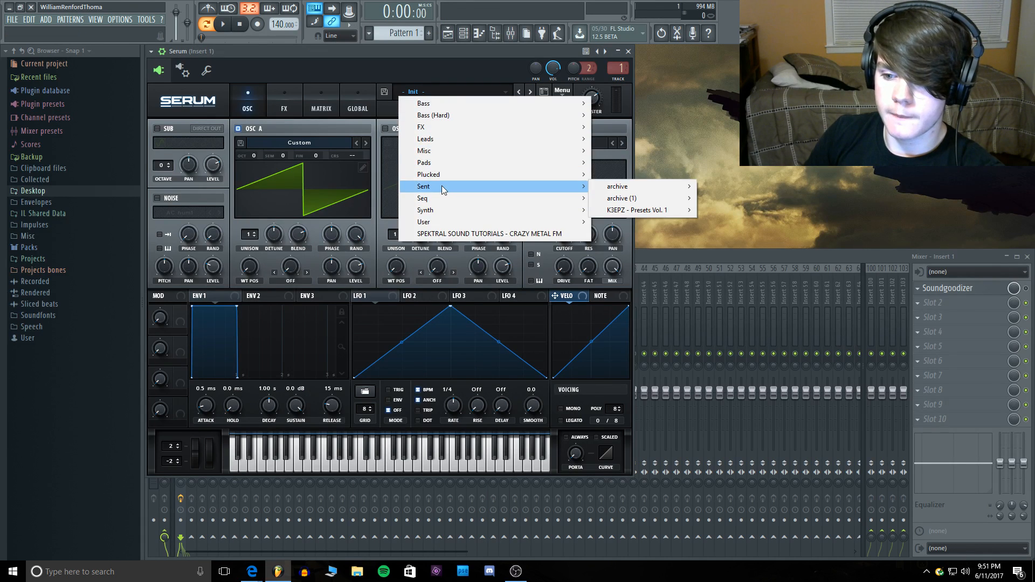
pyautogui.moveTo(558, 186)
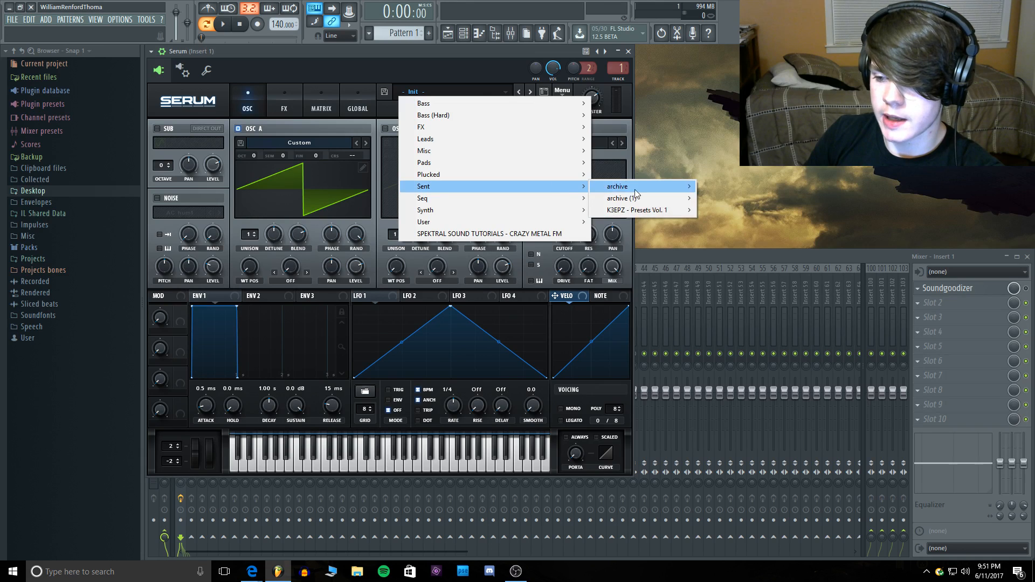
pyautogui.moveTo(635, 210)
pyautogui.click(742, 328)
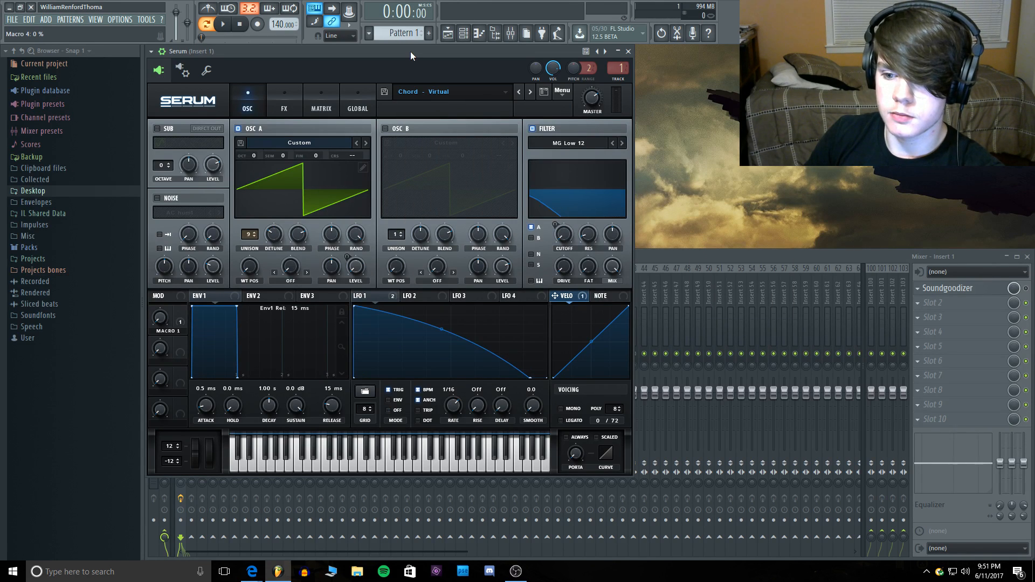
# Step: Audition Chord - Virtual with single notes and chords, and check its effects rack and oscillator settings
pyautogui.press('d')
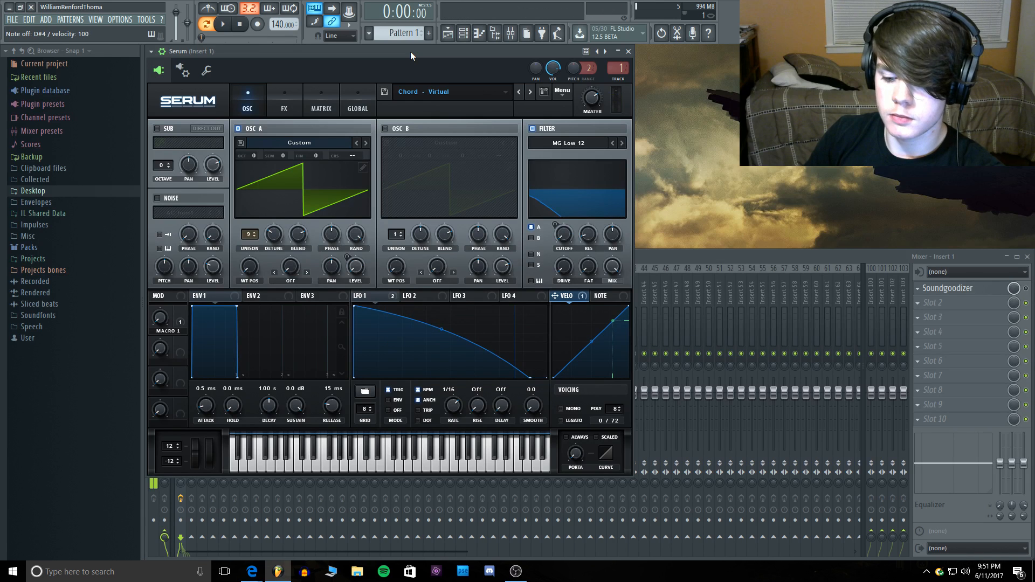
pyautogui.press('d')
pyautogui.press('w')
pyautogui.press('v')
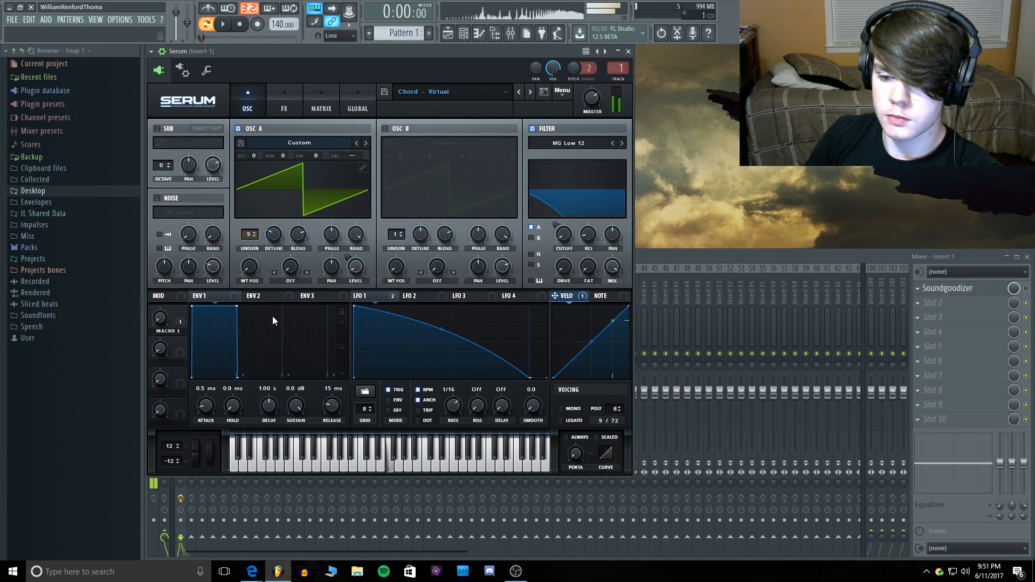
pyautogui.click(292, 107)
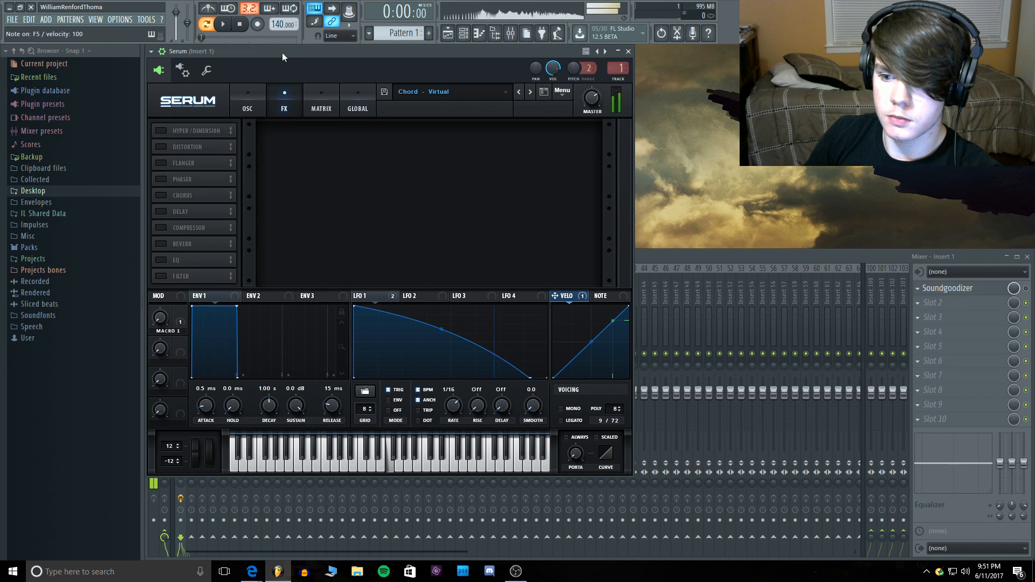
pyautogui.click(244, 106)
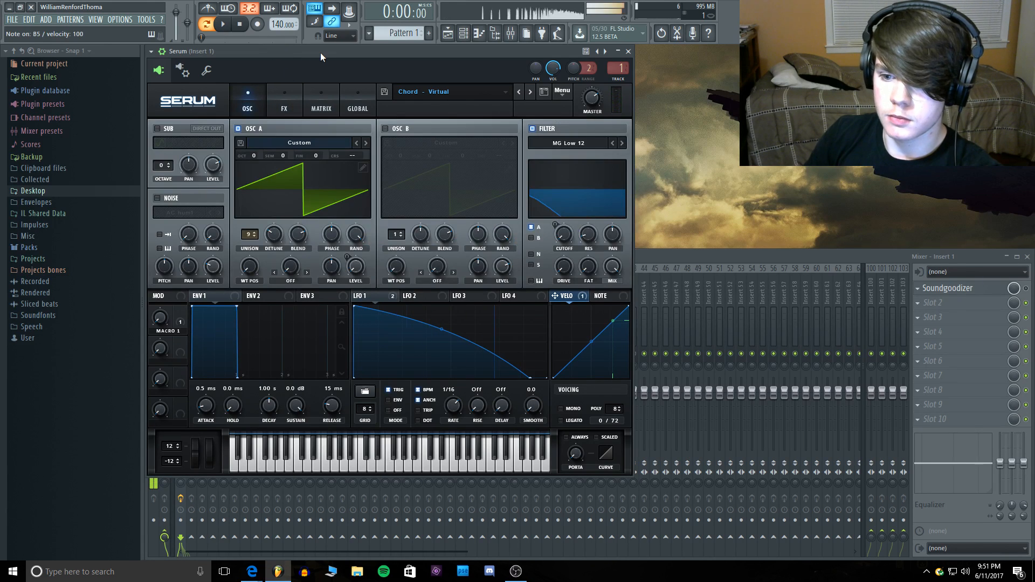
pyautogui.press('z')
pyautogui.press('v')
pyautogui.press('n')
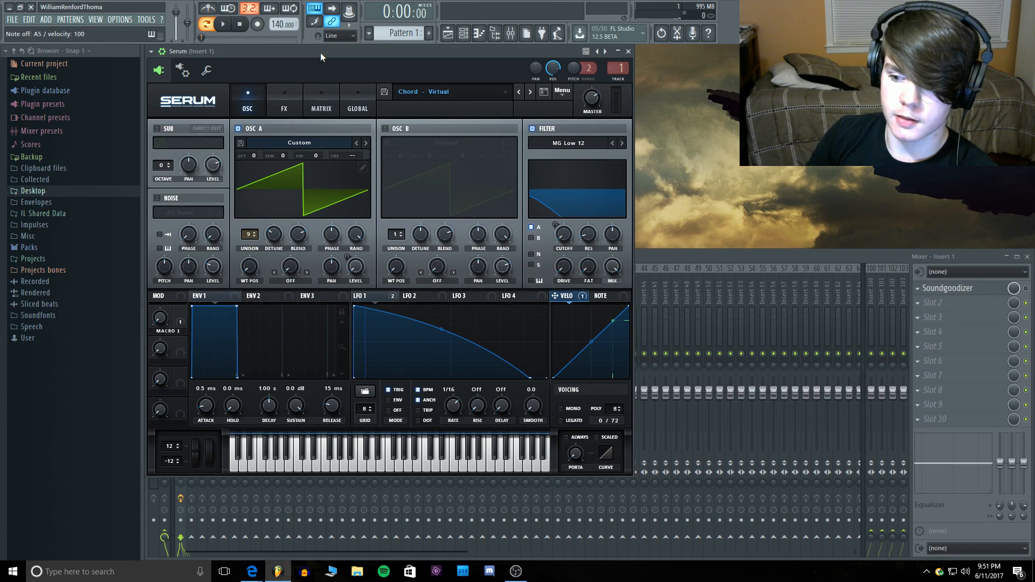
pyautogui.press('c')
pyautogui.press('b')
pyautogui.press(',')
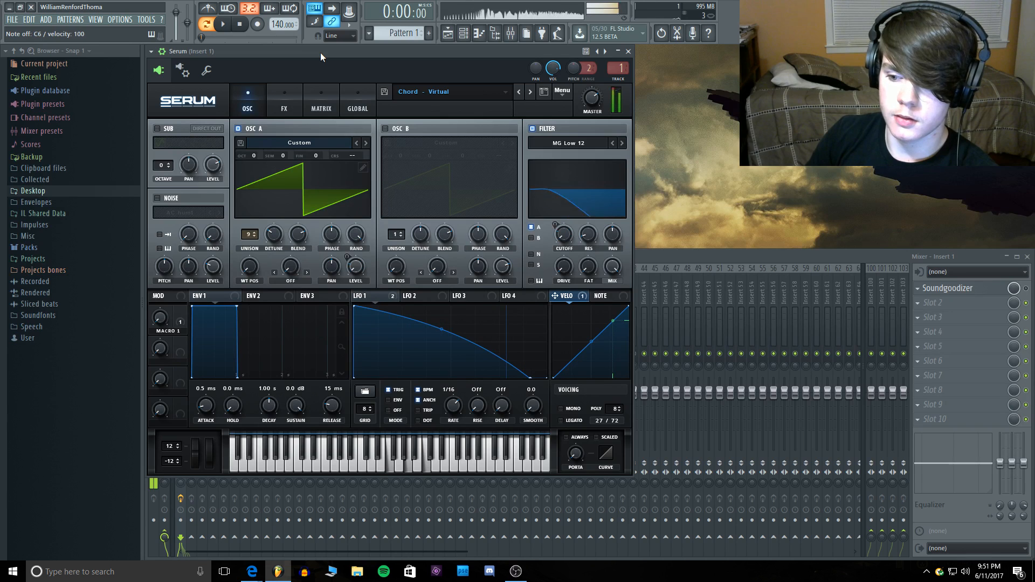
pyautogui.press('v')
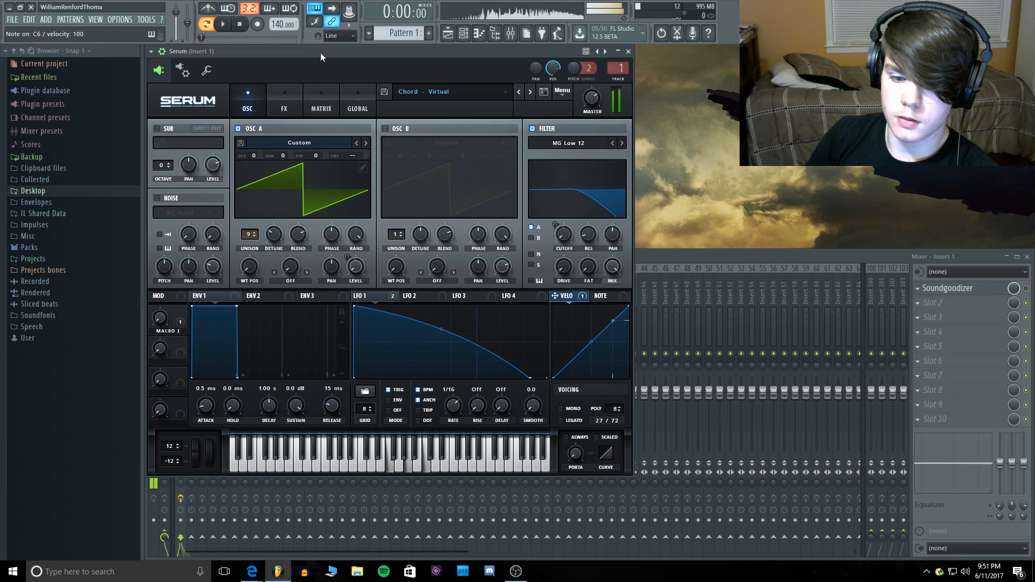
# Step: Load the Bass - Markuklux preset from the K3EPZ - Presets Vol. 1 folder under Sent
pyautogui.click(461, 92)
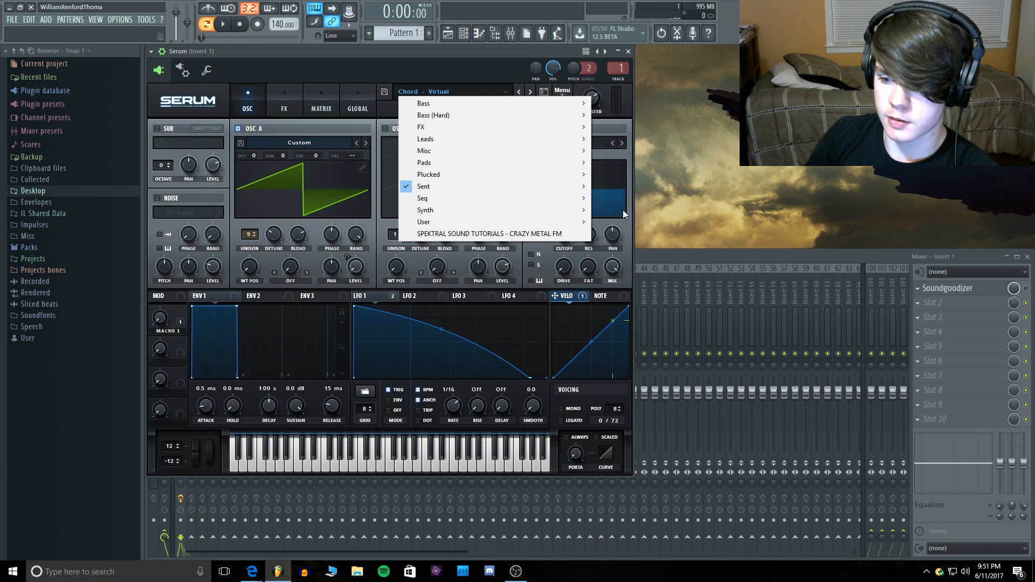
pyautogui.moveTo(505, 186)
pyautogui.moveTo(620, 208)
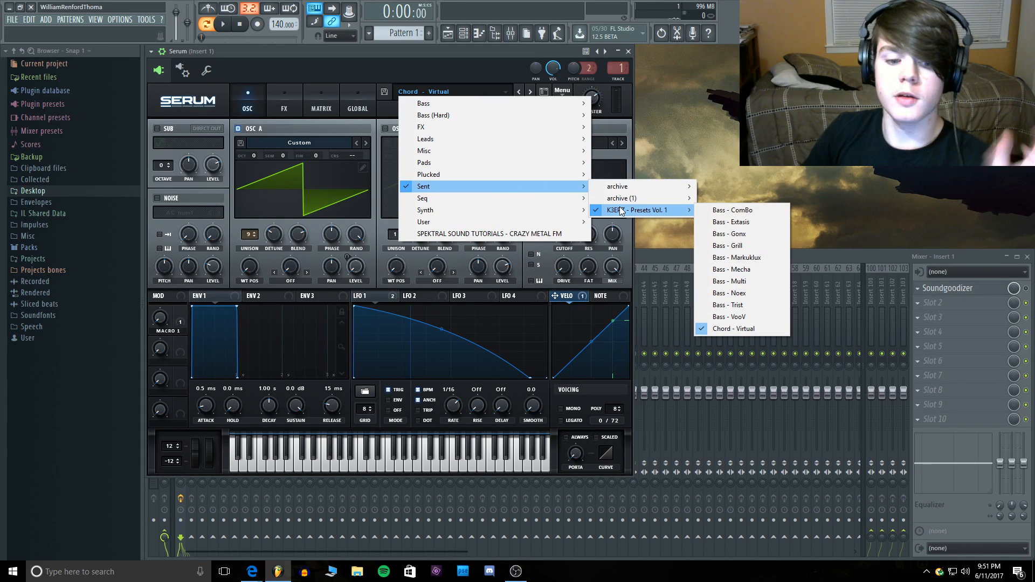
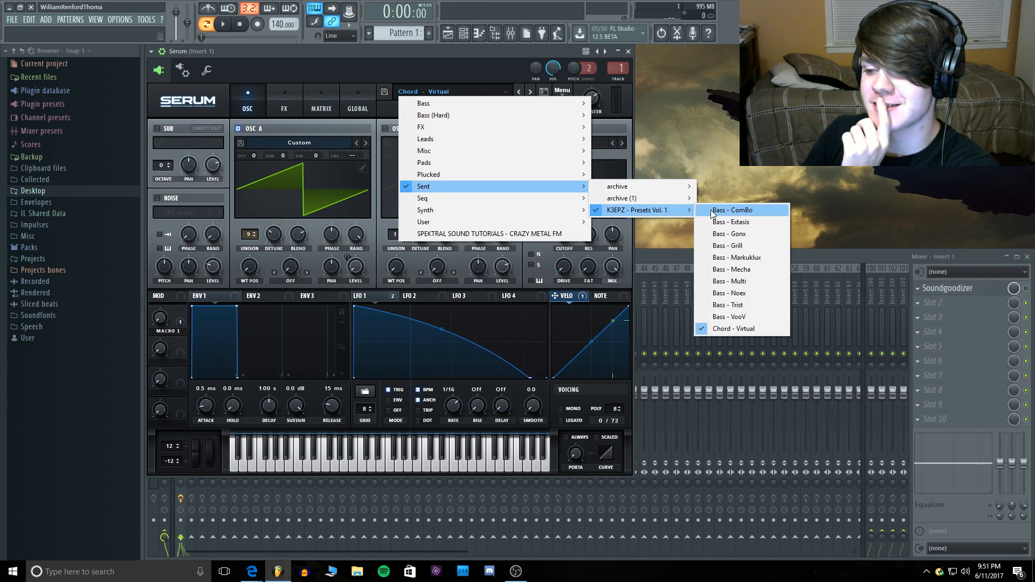
pyautogui.click(768, 258)
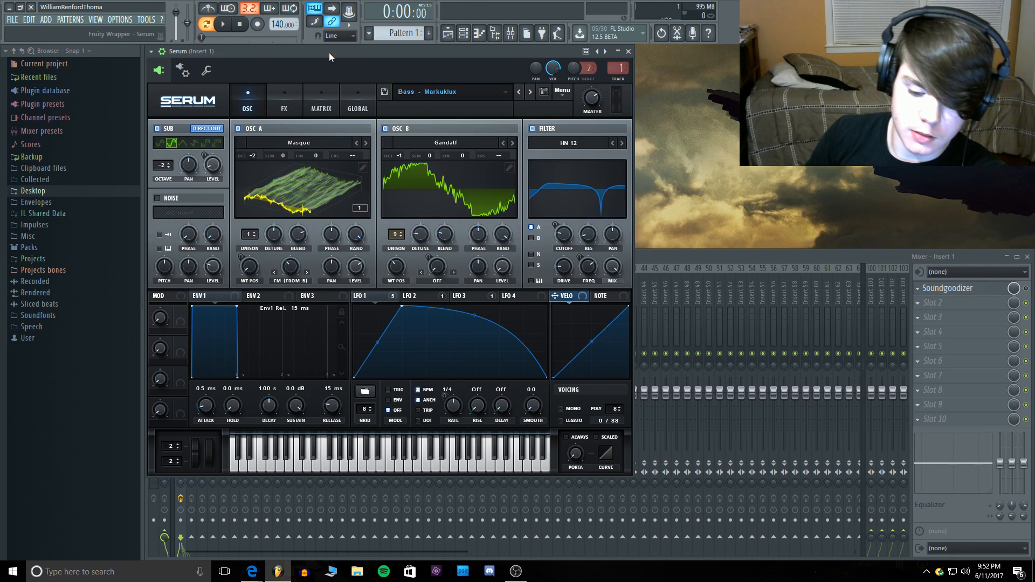
# Step: Audition the Bass - Markuklux preset by playing low and high notes
pyautogui.press('c')
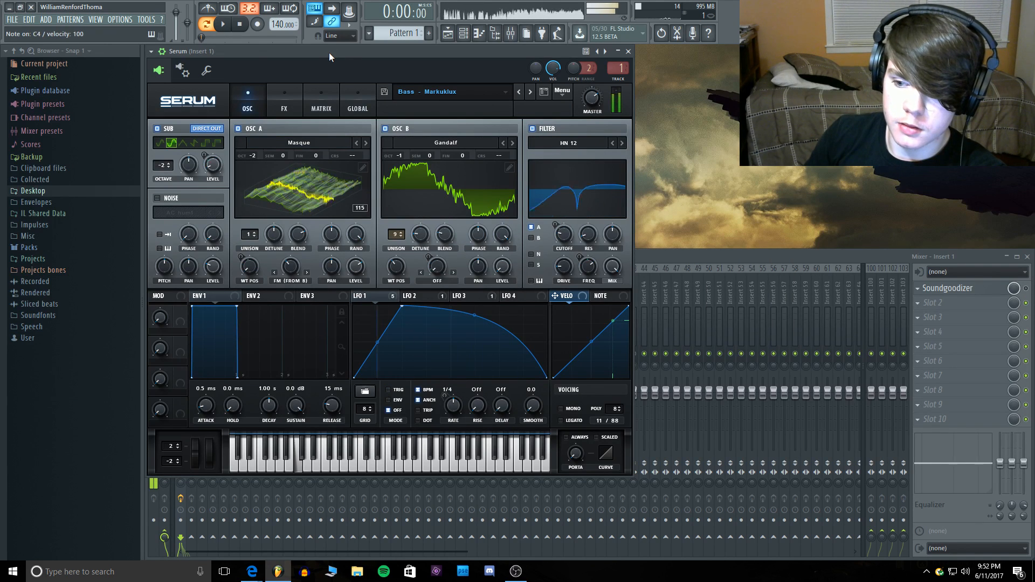
pyautogui.press('r')
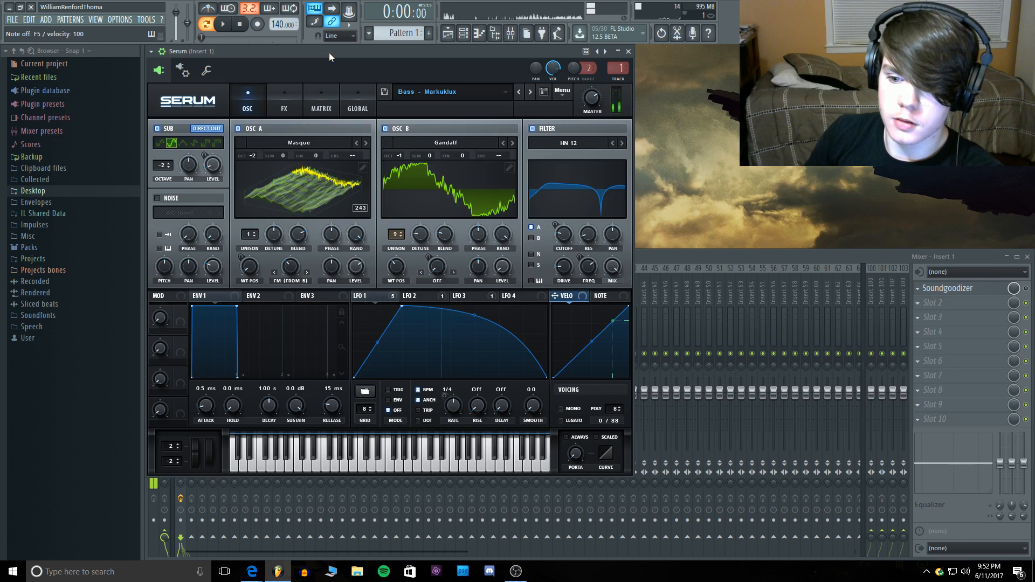
pyautogui.press('e')
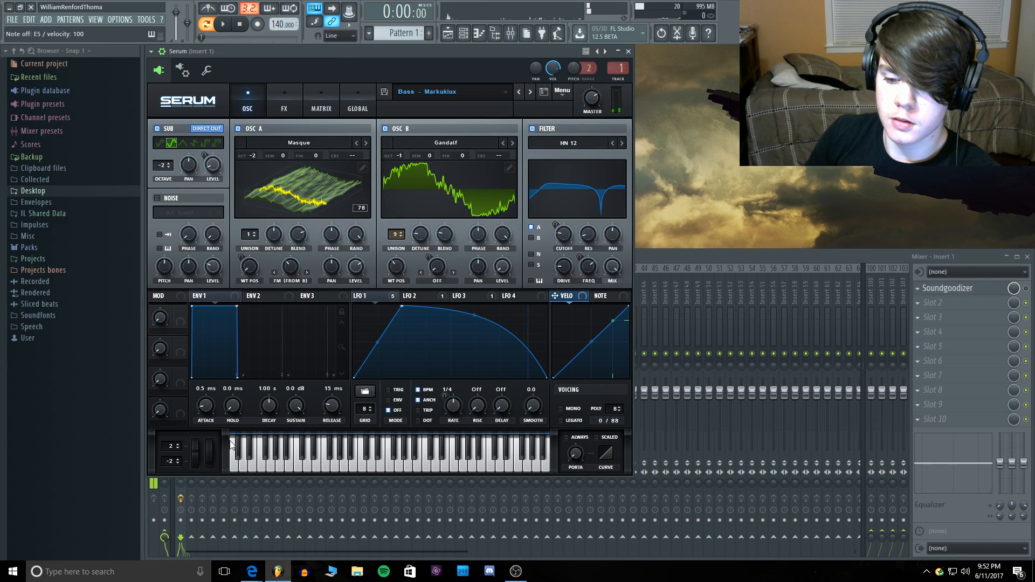
pyautogui.press('c')
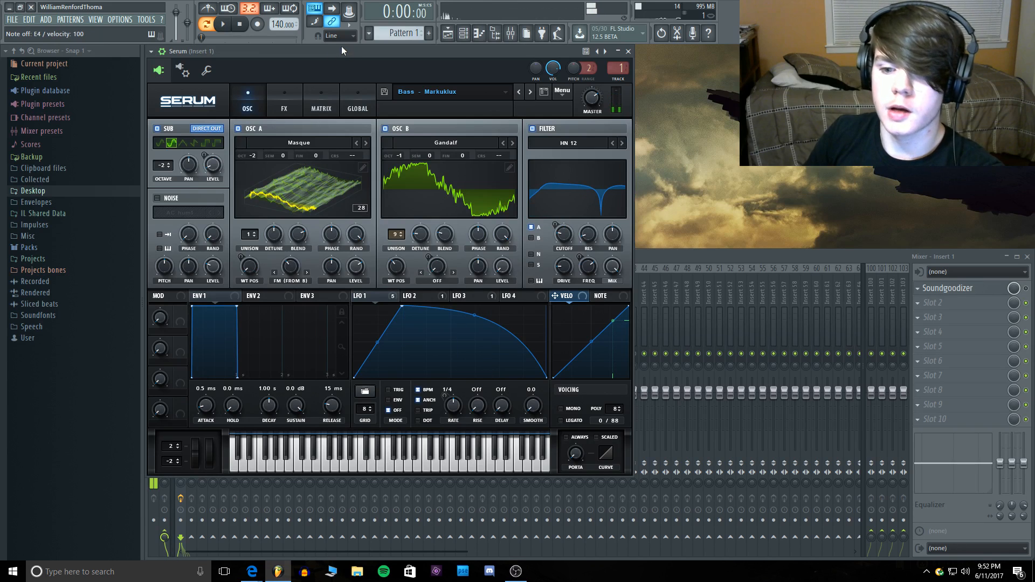
# Step: Turn off the Filter effect in Bass - Markuklux, play notes to hear the change, and return to the oscillator view
pyautogui.click(282, 110)
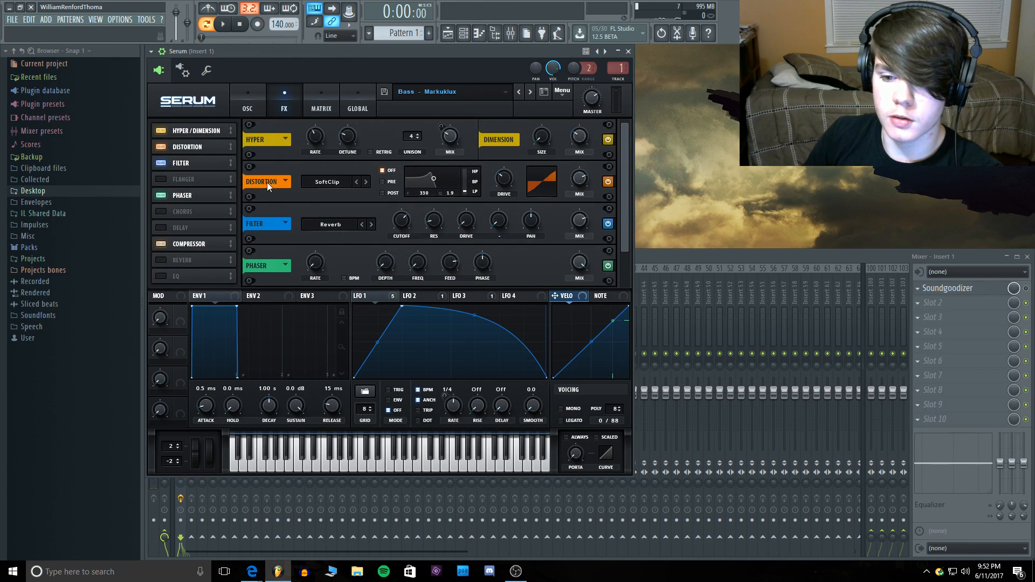
pyautogui.click(161, 163)
pyautogui.press('c')
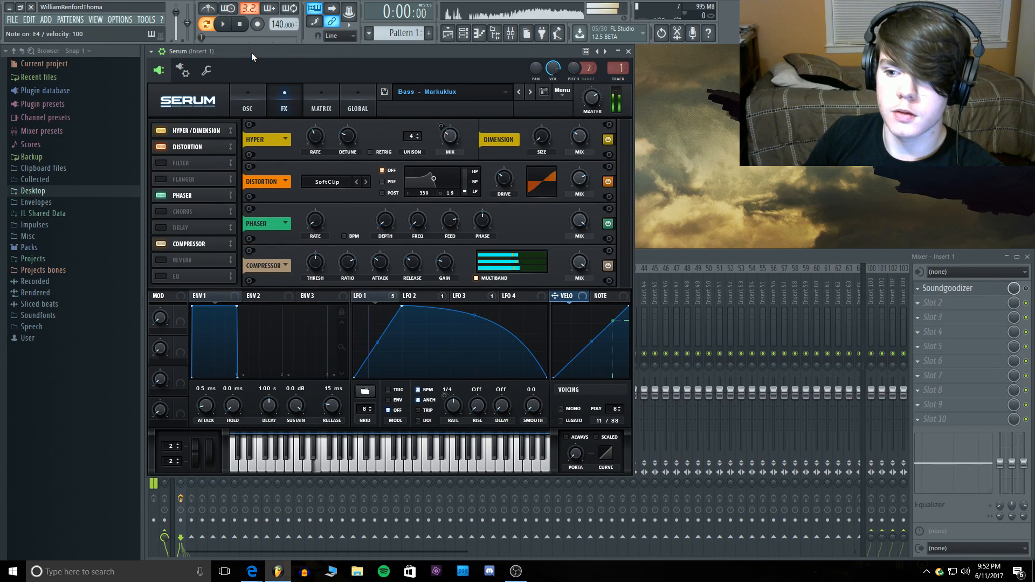
pyautogui.press('x')
pyautogui.press('c')
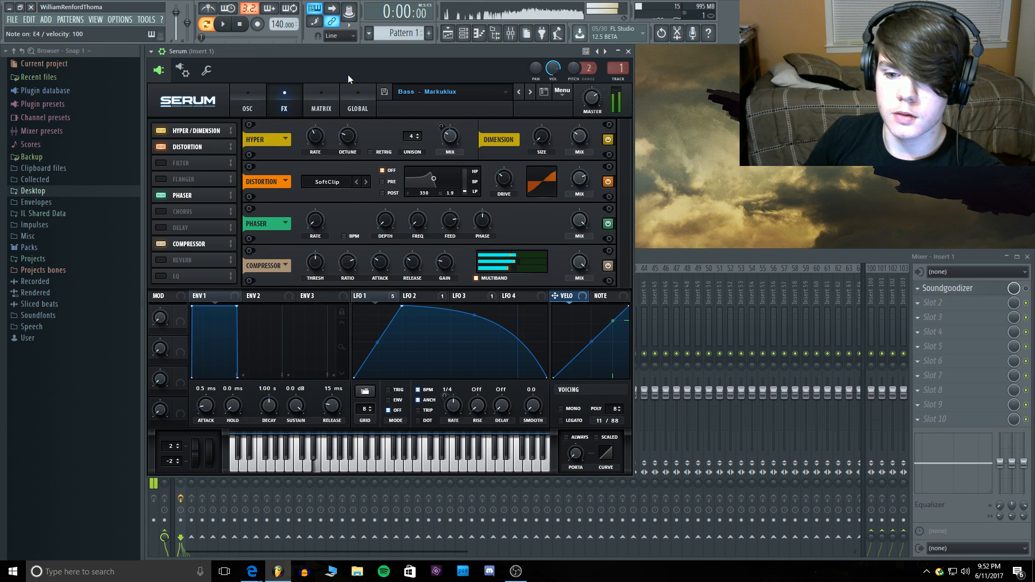
pyautogui.click(240, 99)
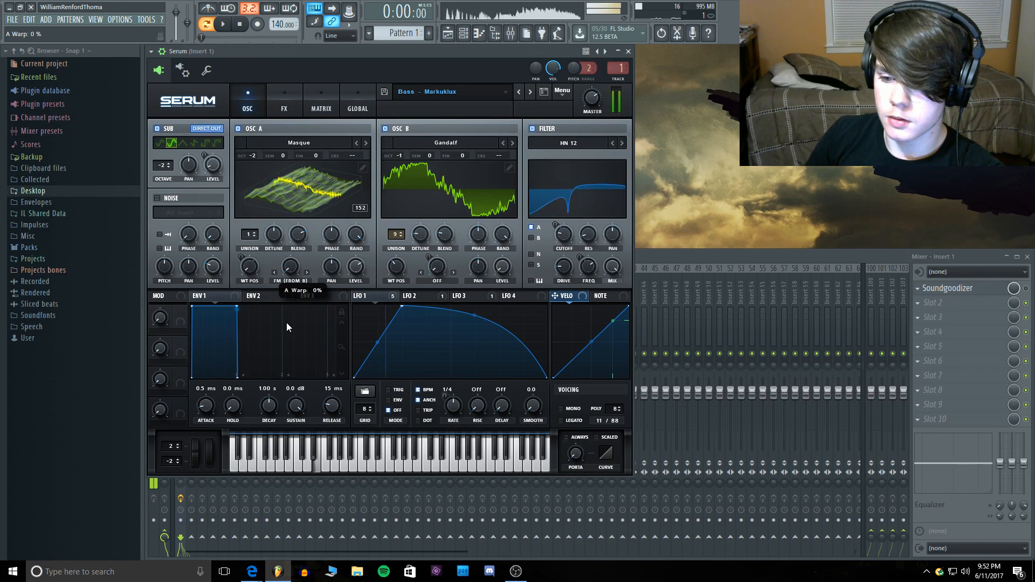
# Step: Raise OSC A's FM (from B) warp and assign LFO 1 to modulate it, playing notes to hear the change
pyautogui.press('c')
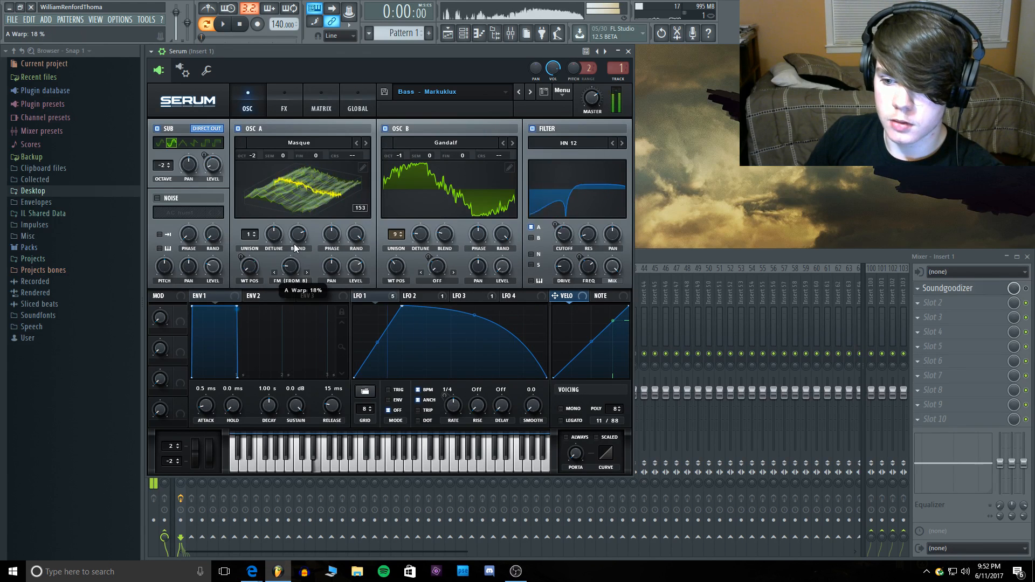
pyautogui.moveTo(378, 294); pyautogui.dragTo(283, 261)
pyautogui.press('c')
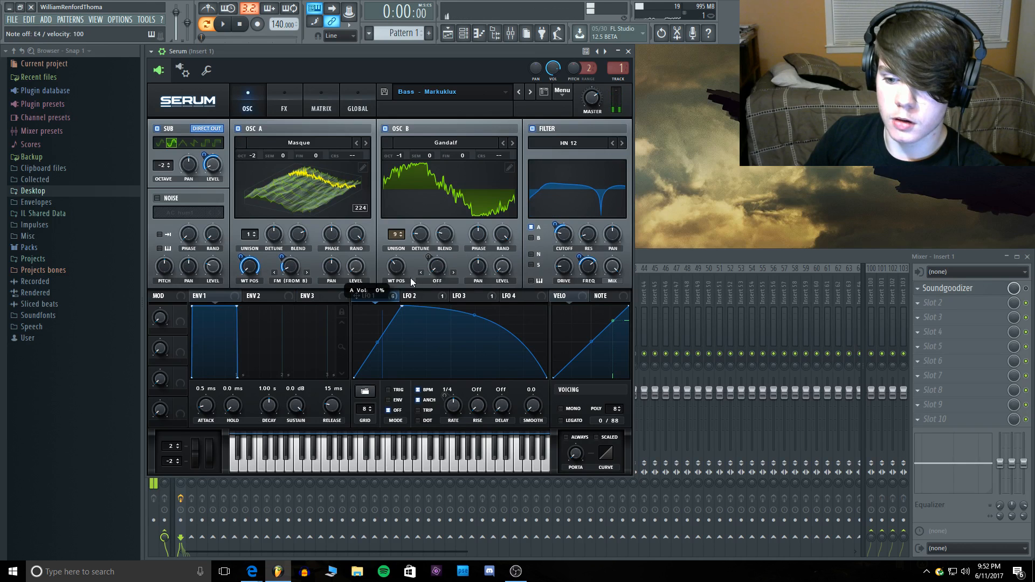
# Step: Modulate OSC A's level with LFO 1 at an amount of 75, and play notes to hear it
pyautogui.moveTo(356, 295); pyautogui.dragTo(356, 266)
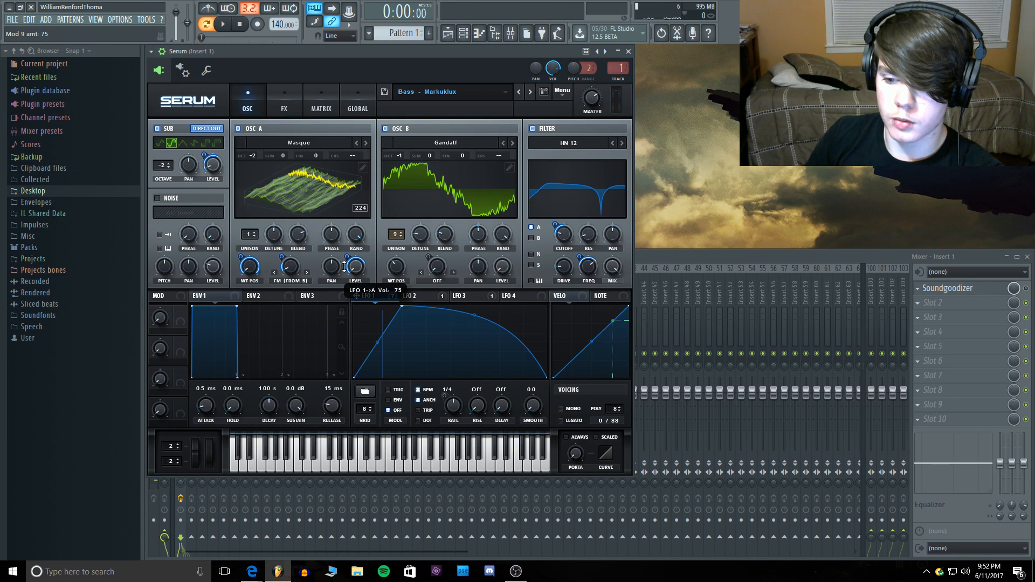
pyautogui.press('c')
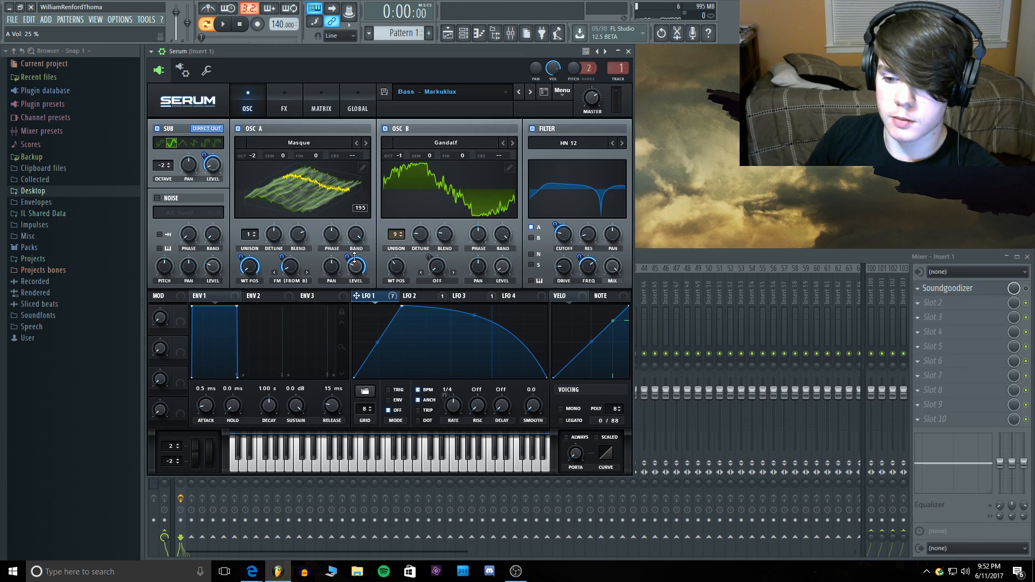
pyautogui.moveTo(355, 260); pyautogui.dragTo(353, 271)
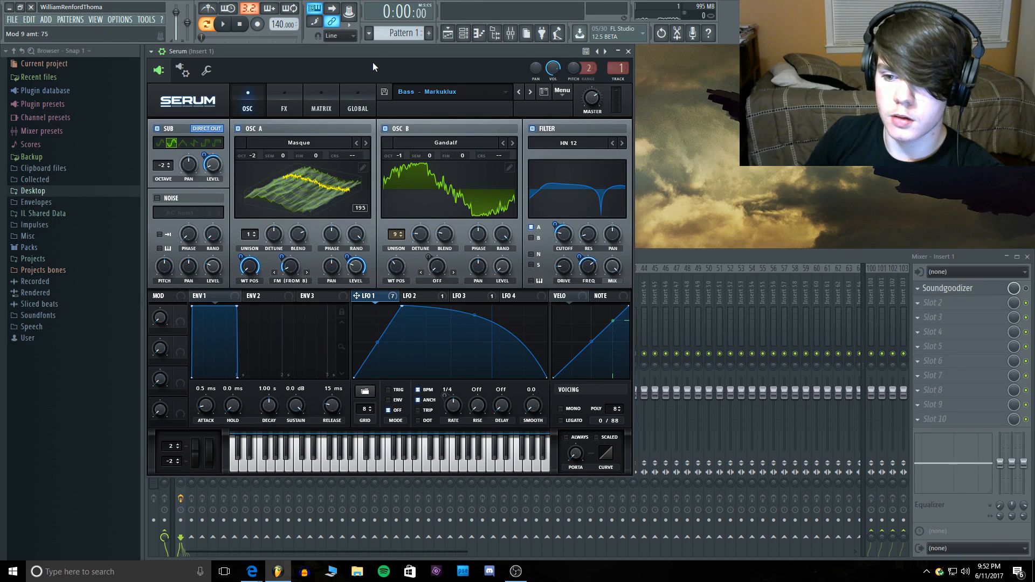
pyautogui.press('c')
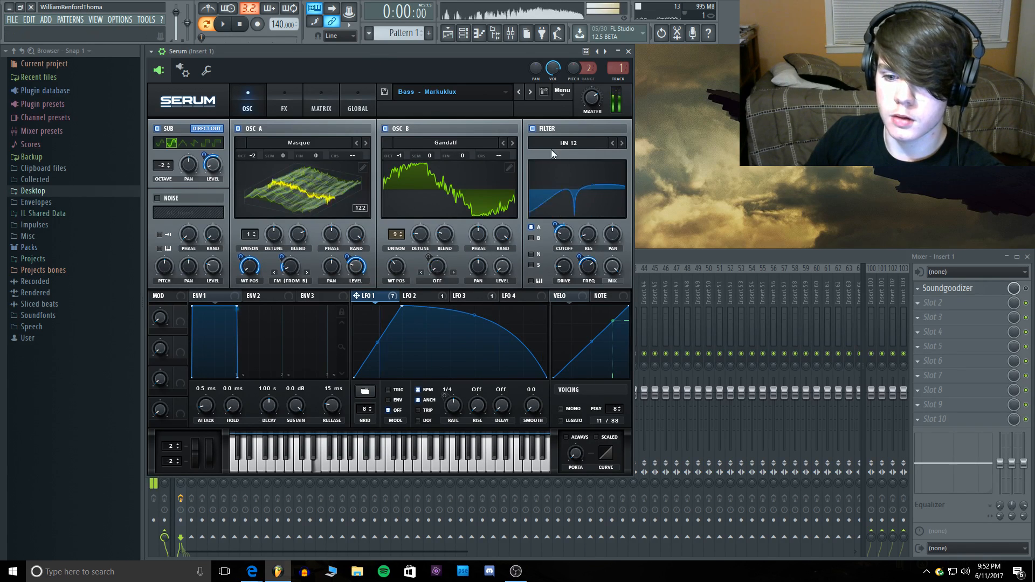
# Step: Reshape the HN 12 filter response with a more pronounced peak, and toggle OSC B off and back on to compare
pyautogui.moveTo(596, 187); pyautogui.dragTo(563, 235)
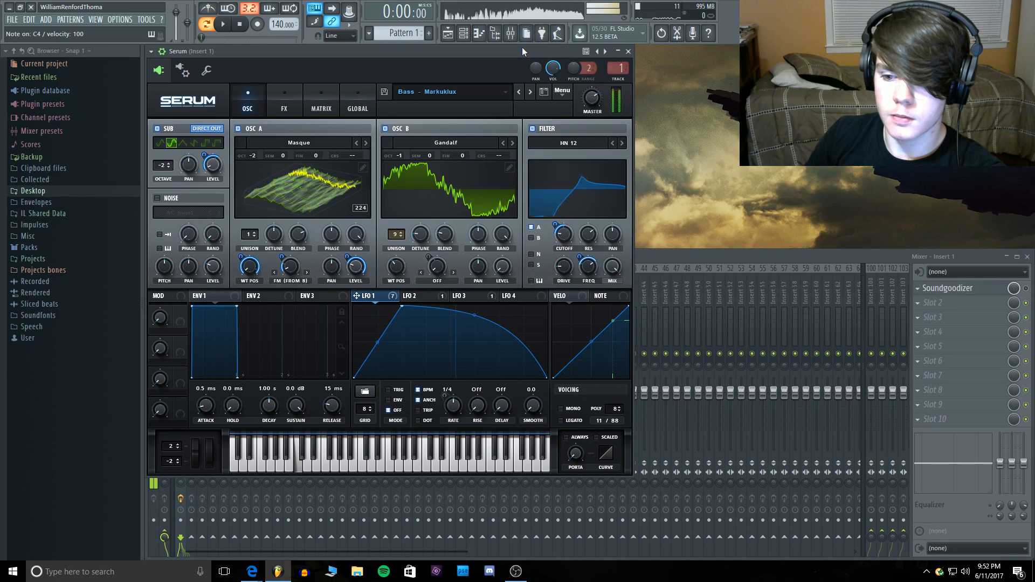
pyautogui.click(388, 129)
pyautogui.click(386, 128)
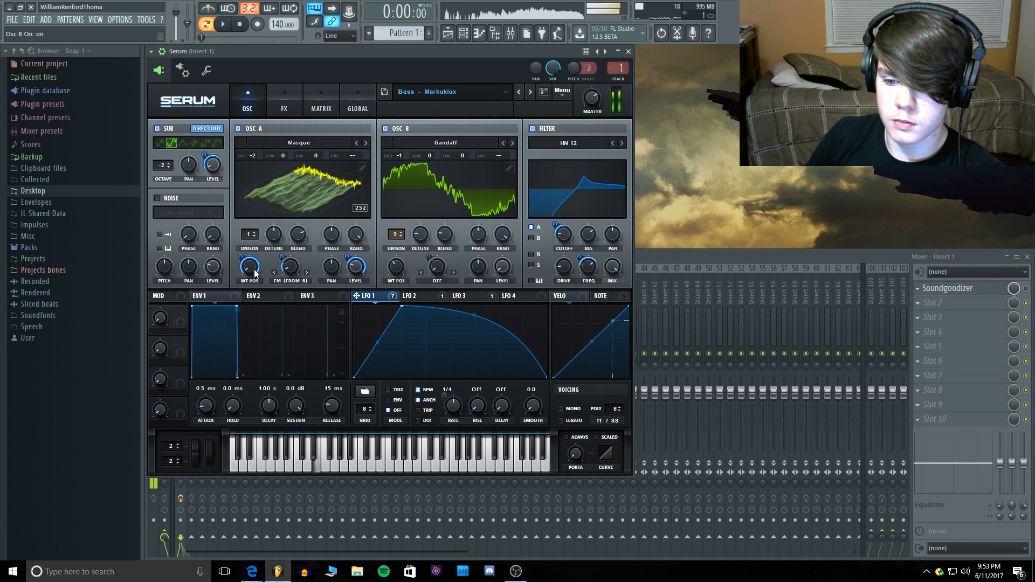
# Step: Adjust the LFO 1 modulation of OSC A's wavetable position
pyautogui.moveTo(250, 286)
pyautogui.moveTo(249, 286); pyautogui.dragTo(254, 240)
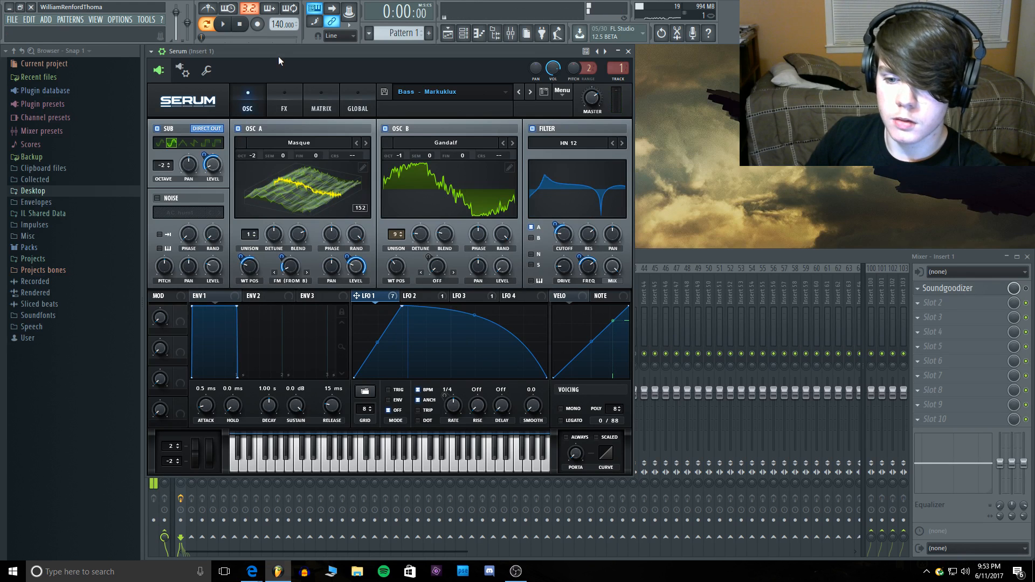
# Step: Change the Distortion effect to HardClip with a lower drive, and play notes to audition it
pyautogui.click(281, 107)
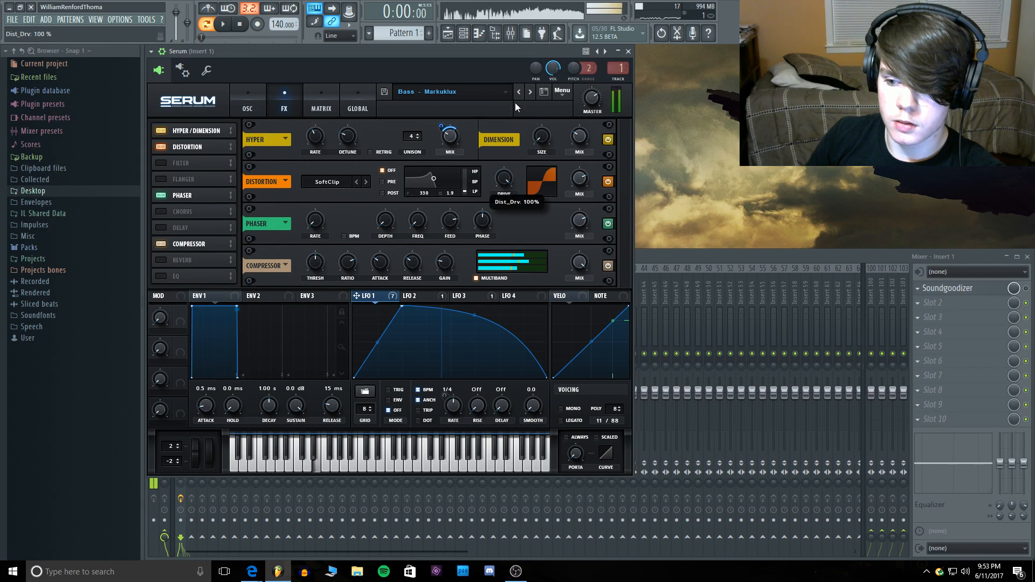
pyautogui.click(366, 182)
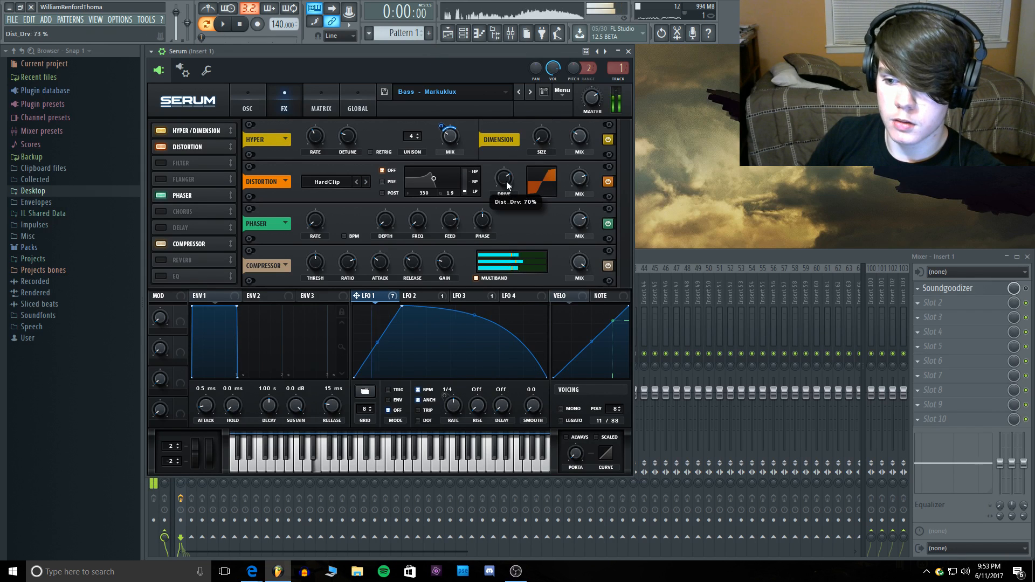
pyautogui.moveTo(505, 179); pyautogui.dragTo(508, 210)
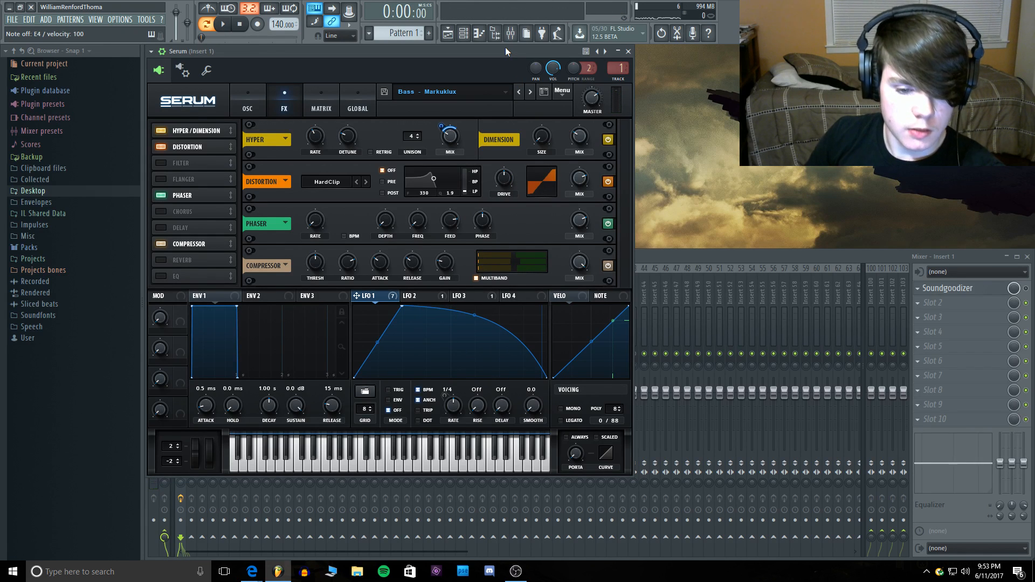
pyautogui.press('c')
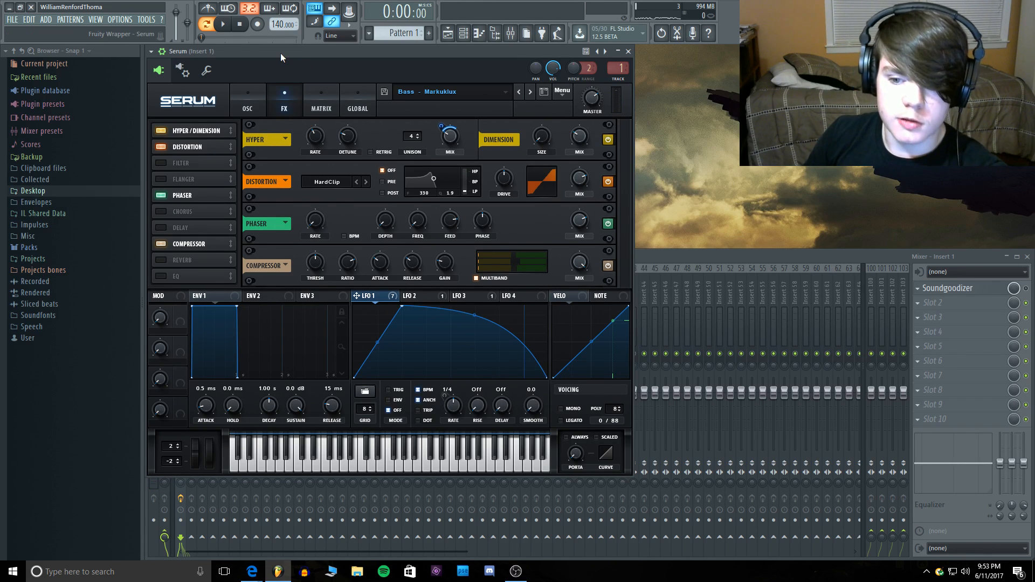
pyautogui.press('c')
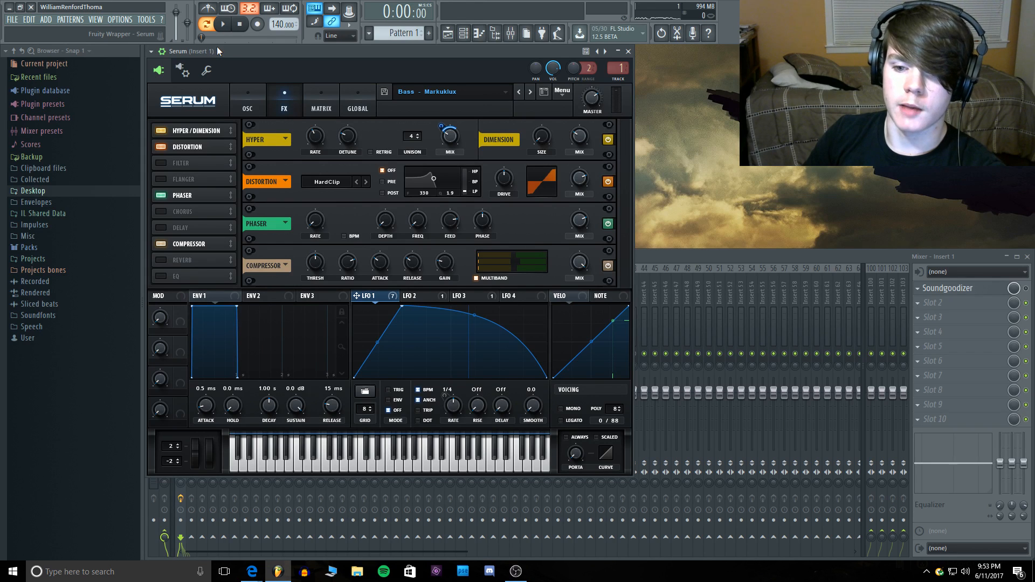
pyautogui.press('c')
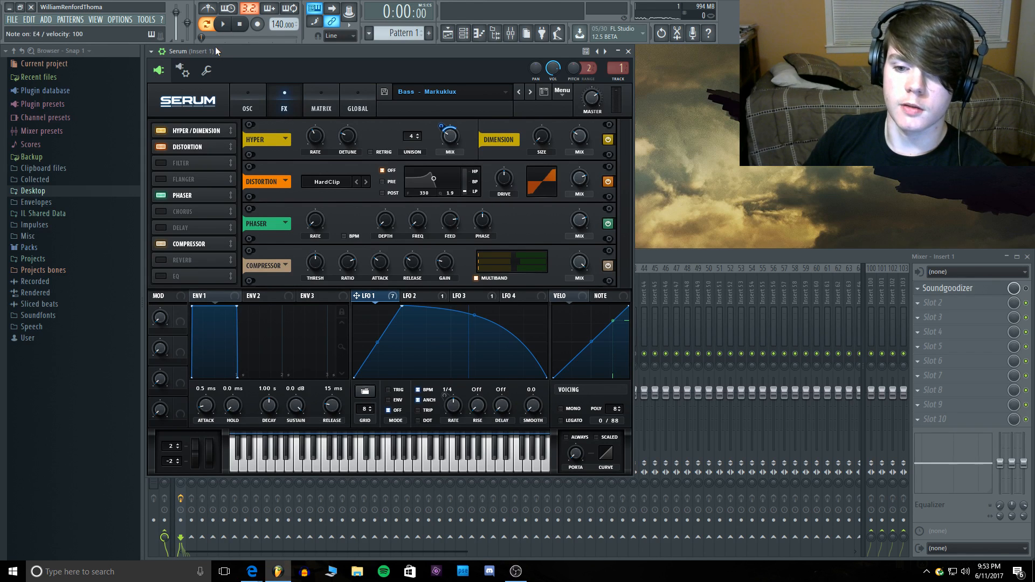
# Step: Toggle the Compressor off and back on while playing, and set its multiband mid band to about 92%
pyautogui.click(172, 245)
pyautogui.press('c')
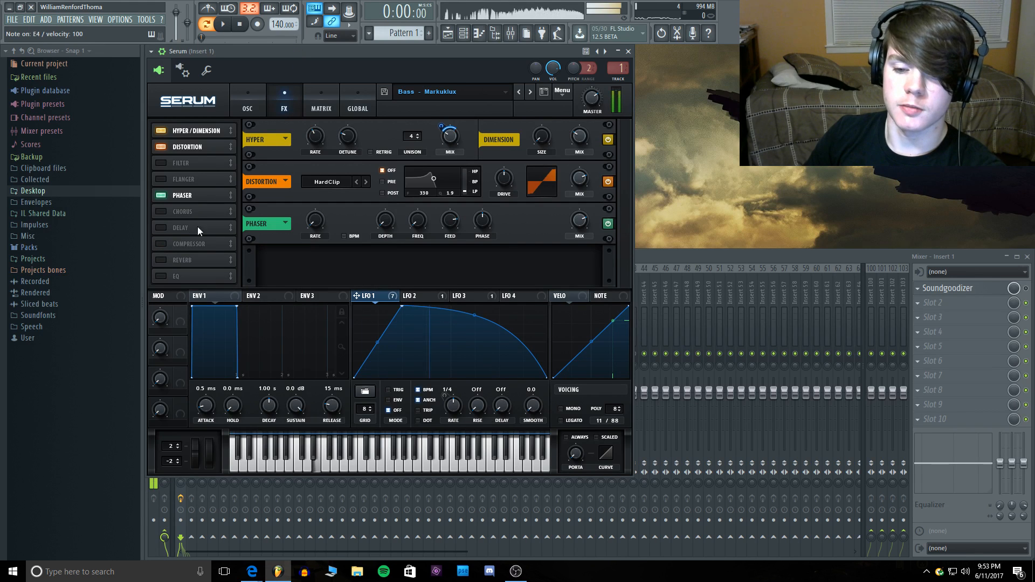
pyautogui.click(164, 244)
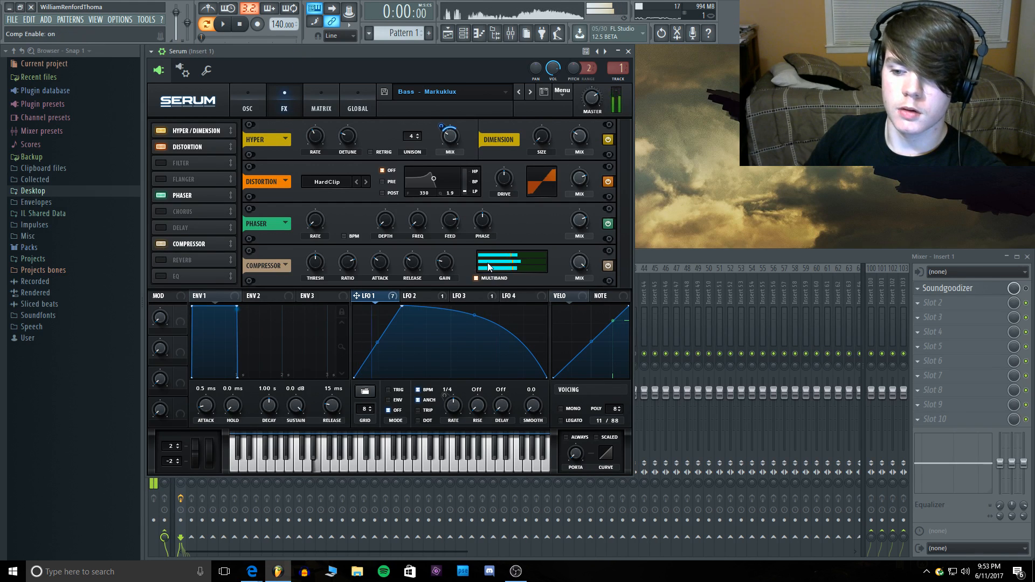
pyautogui.moveTo(488, 263); pyautogui.dragTo(530, 263)
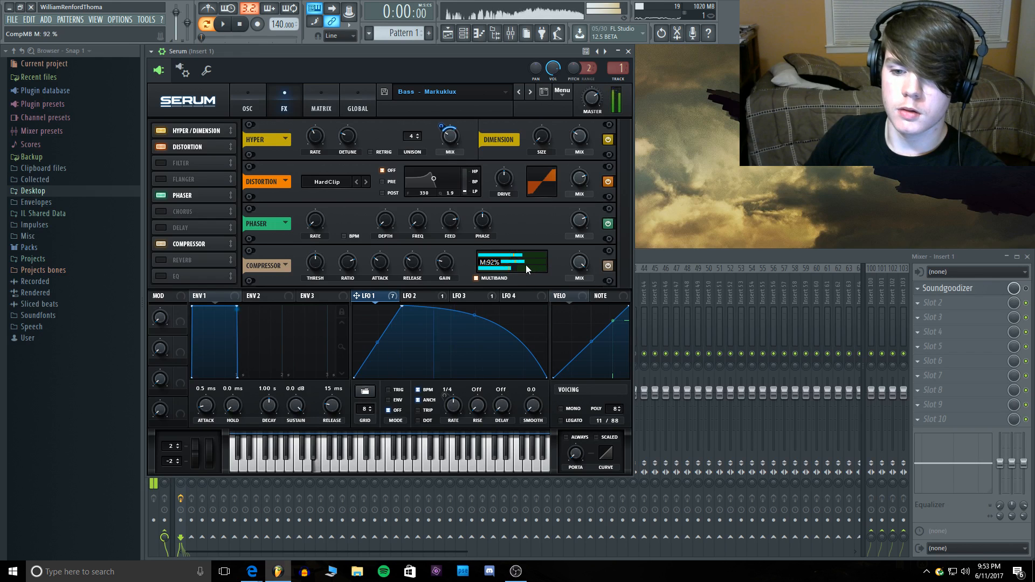
# Step: Return to the oscillators and set OSC B's warp to Bend - at about -15%, playing notes to hear it
pyautogui.click(254, 98)
pyautogui.press('c')
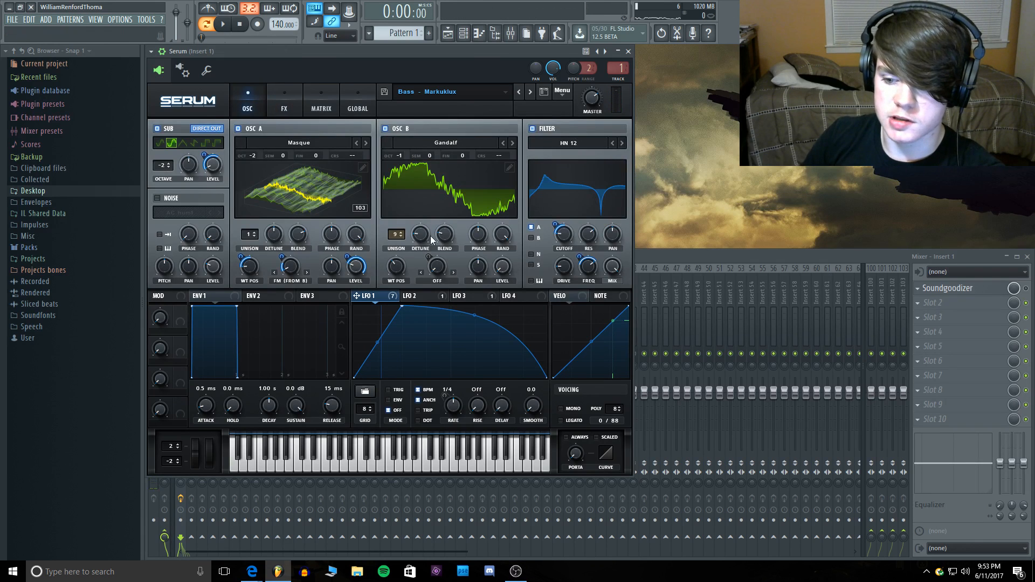
pyautogui.click(436, 281)
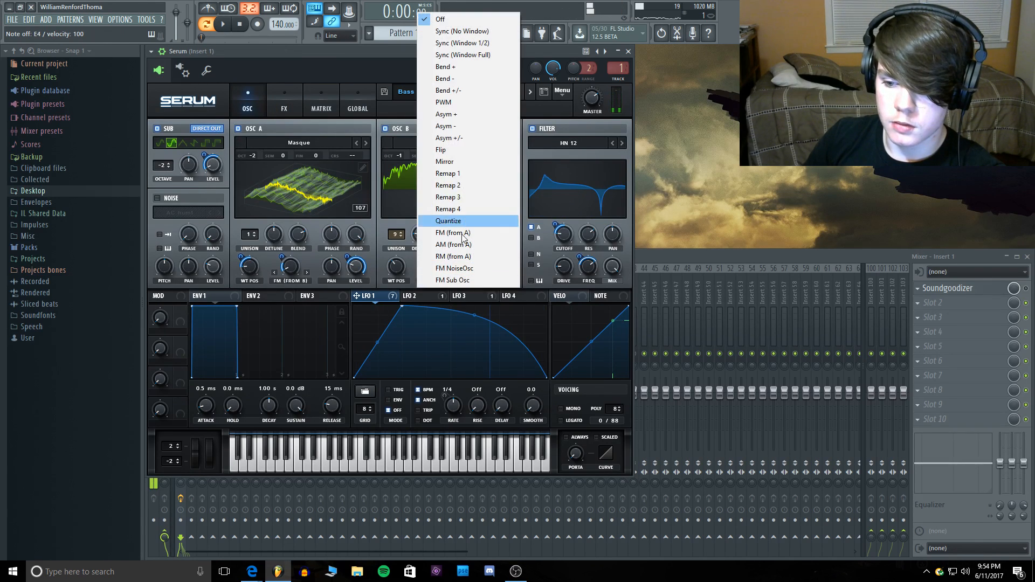
pyautogui.click(446, 79)
pyautogui.press('c')
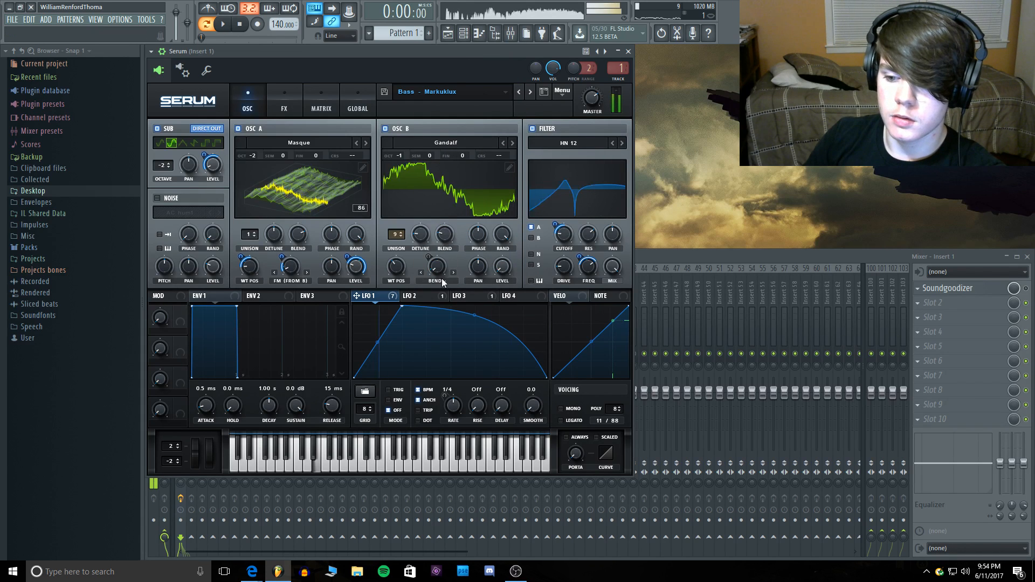
pyautogui.moveTo(441, 268)
pyautogui.mouseDown()
pyautogui.moveTo(449, 147)
pyautogui.moveTo(442, 253)
pyautogui.mouseUp()
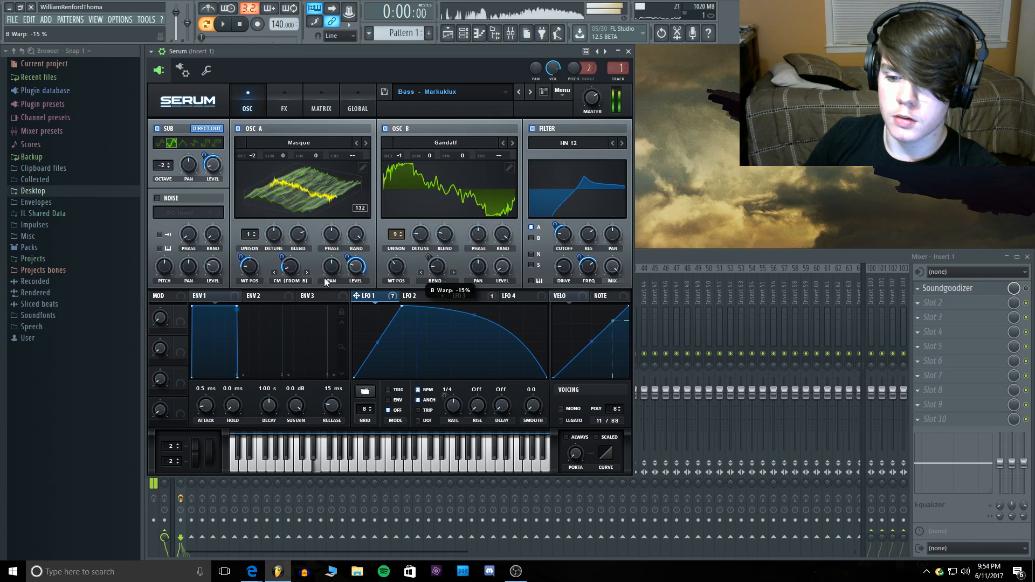
# Step: Turn off OSC B, change OSC A's warp mode to Mirror, and adjust its warp amount
pyautogui.click(385, 129)
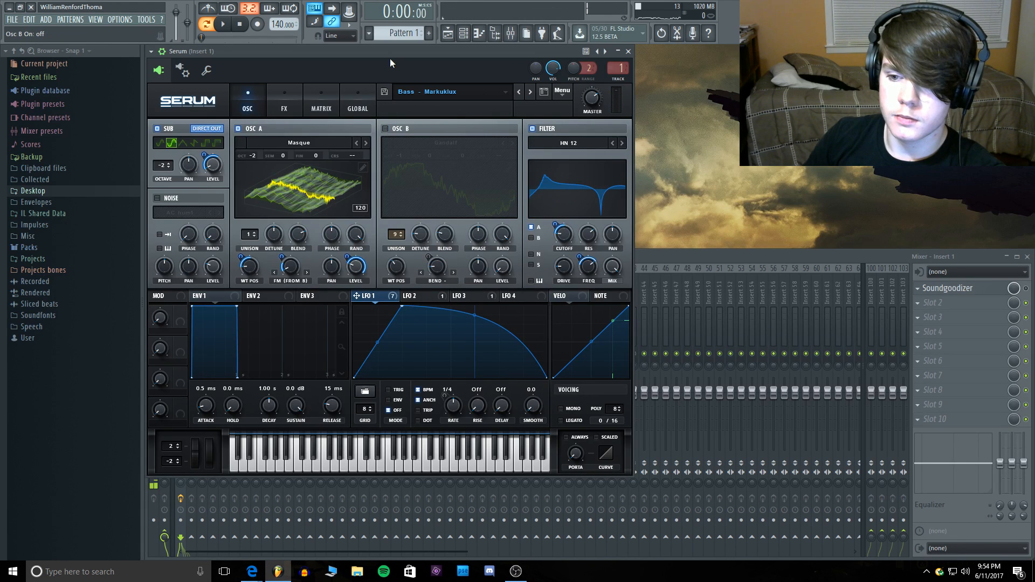
pyautogui.click(291, 281)
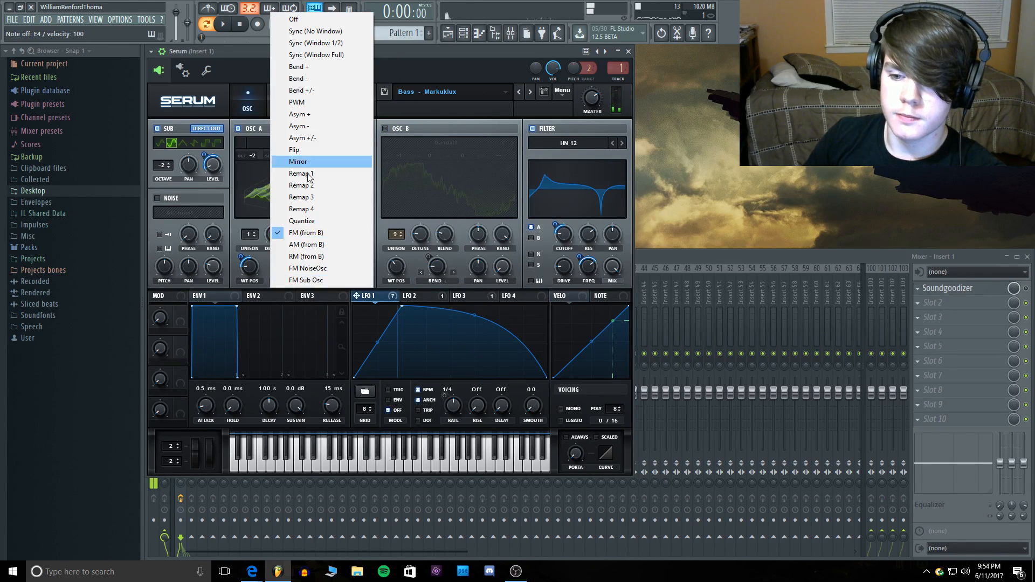
pyautogui.click(309, 162)
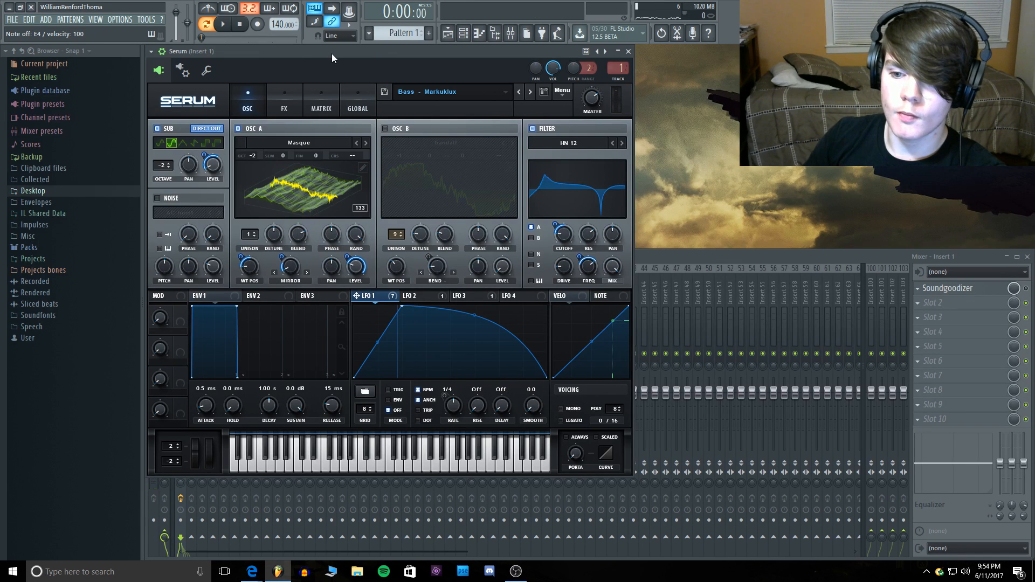
pyautogui.moveTo(292, 271)
pyautogui.mouseDown()
pyautogui.moveTo(296, 244)
pyautogui.moveTo(295, 279)
pyautogui.mouseUp()
# Step: Examine OSC A's mirrored waveform in 2D, return to the 3D wavetable display, and play notes
pyautogui.click(302, 169)
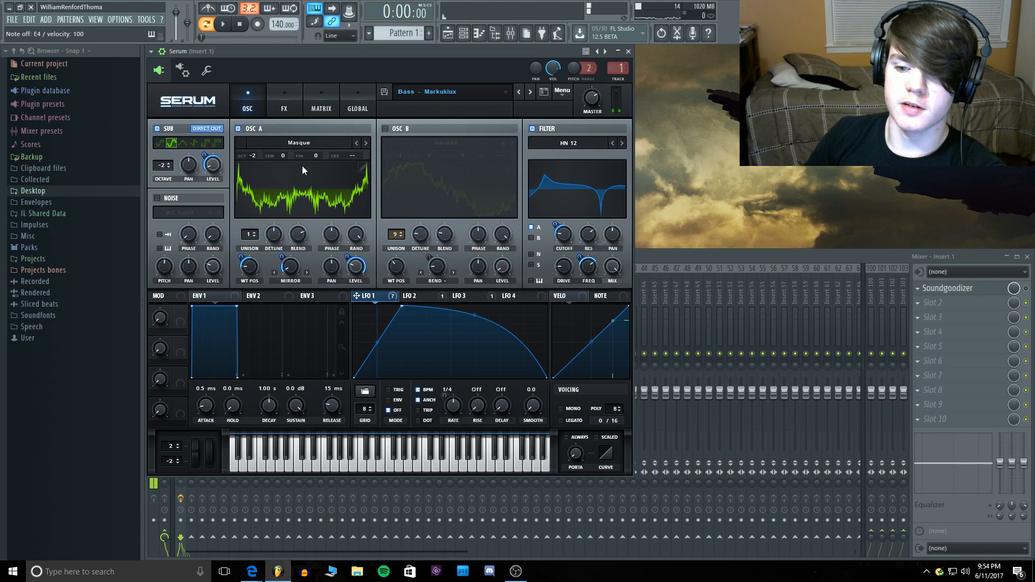
pyautogui.click(306, 171)
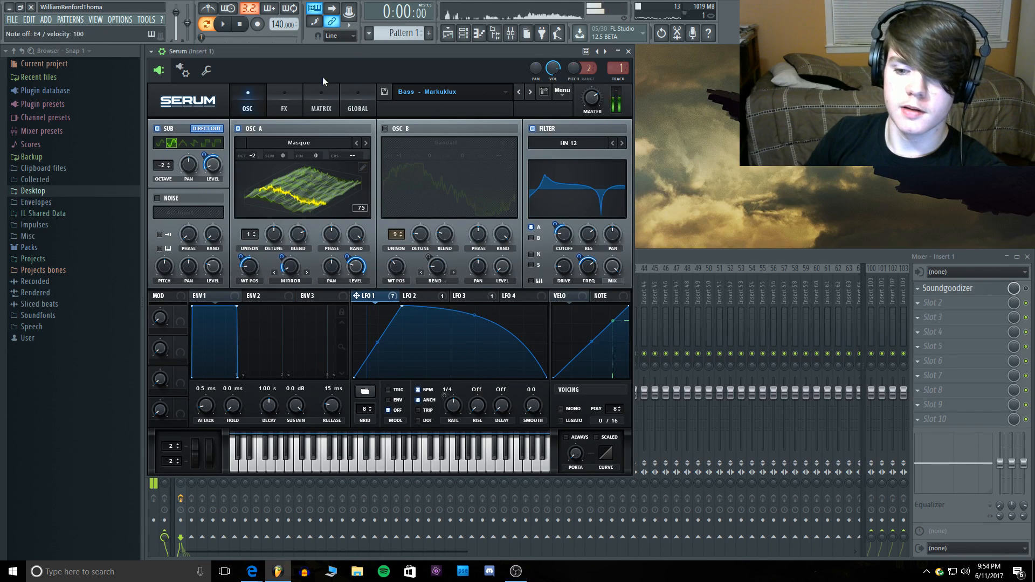
pyautogui.press('c')
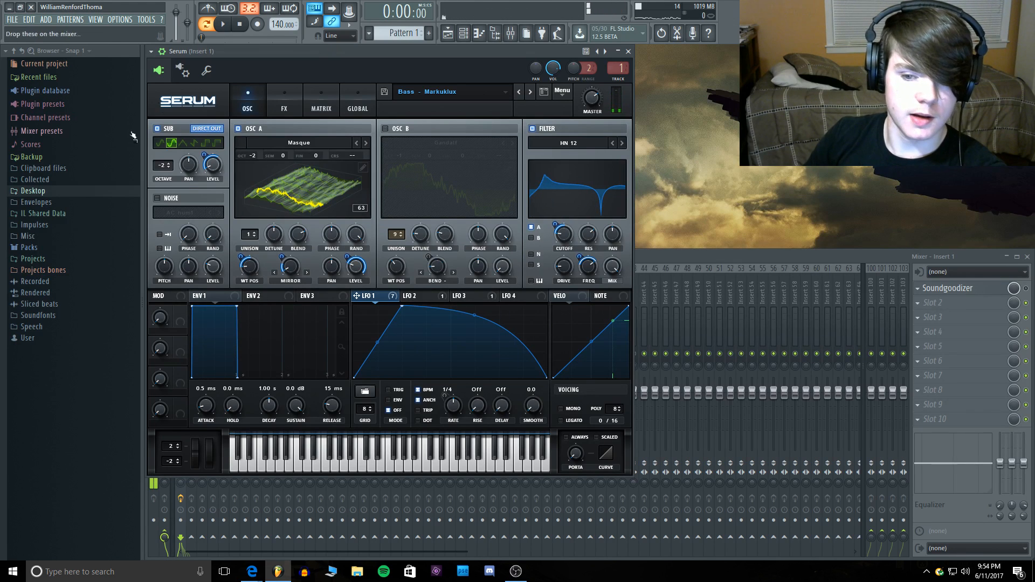
pyautogui.press('c')
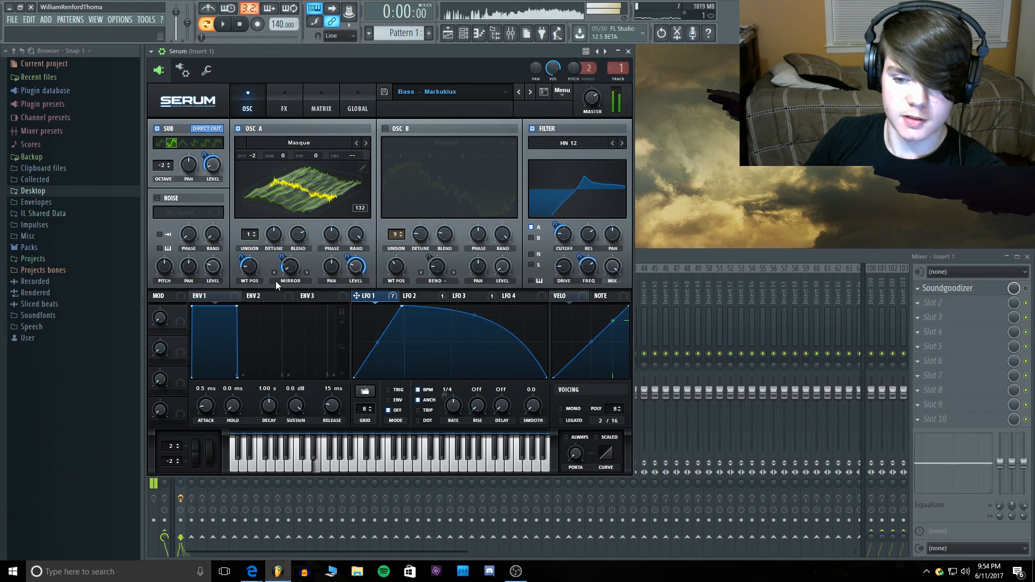
# Step: Assign Macro 1 to OSC A's Mirror warp and vary it between about 28% and 14% while playing notes
pyautogui.moveTo(291, 268)
pyautogui.mouseDown()
pyautogui.moveTo(306, 250)
pyautogui.moveTo(297, 292)
pyautogui.moveTo(284, 257)
pyautogui.mouseUp()
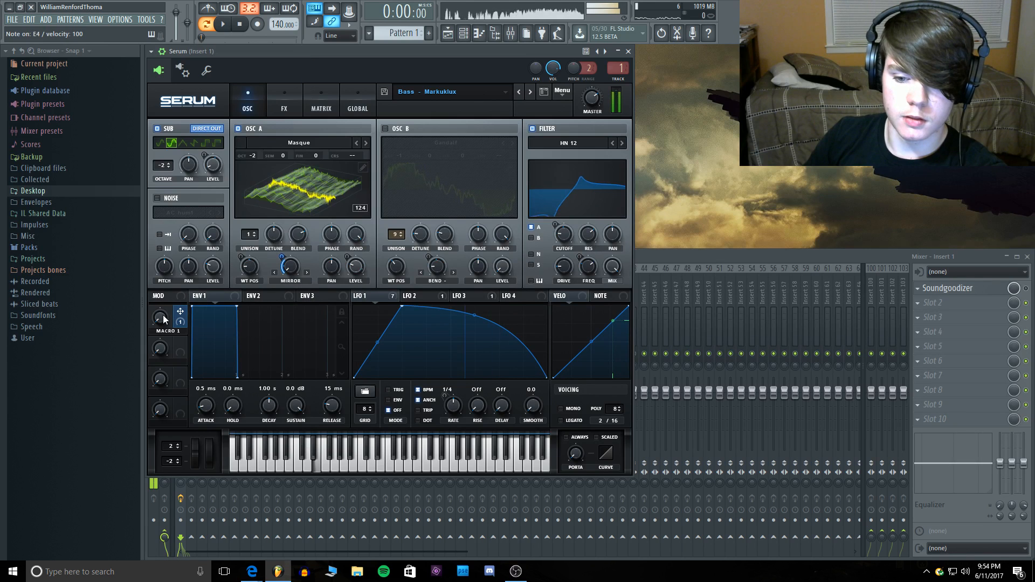
pyautogui.moveTo(163, 318); pyautogui.dragTo(164, 281)
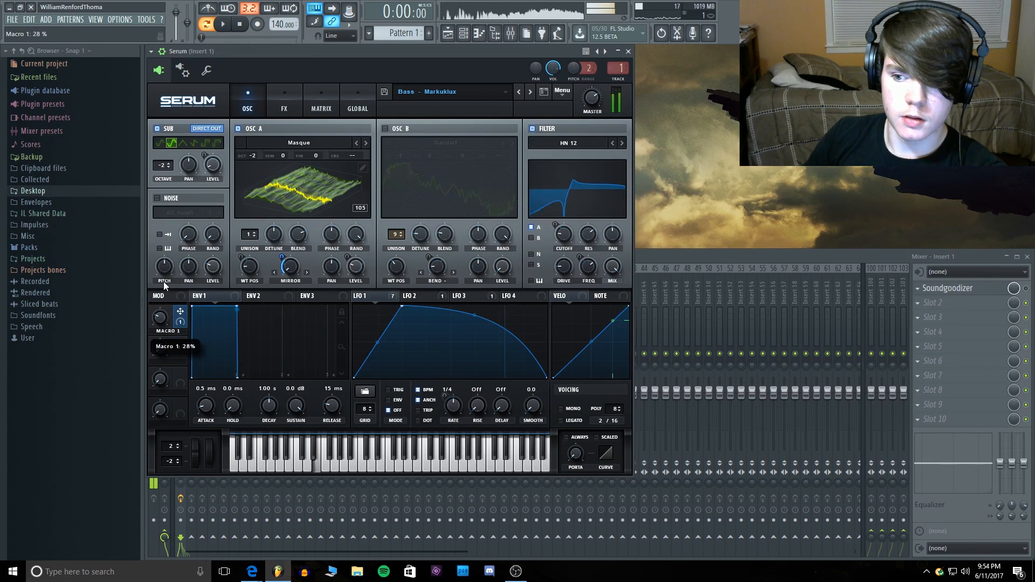
pyautogui.press('c')
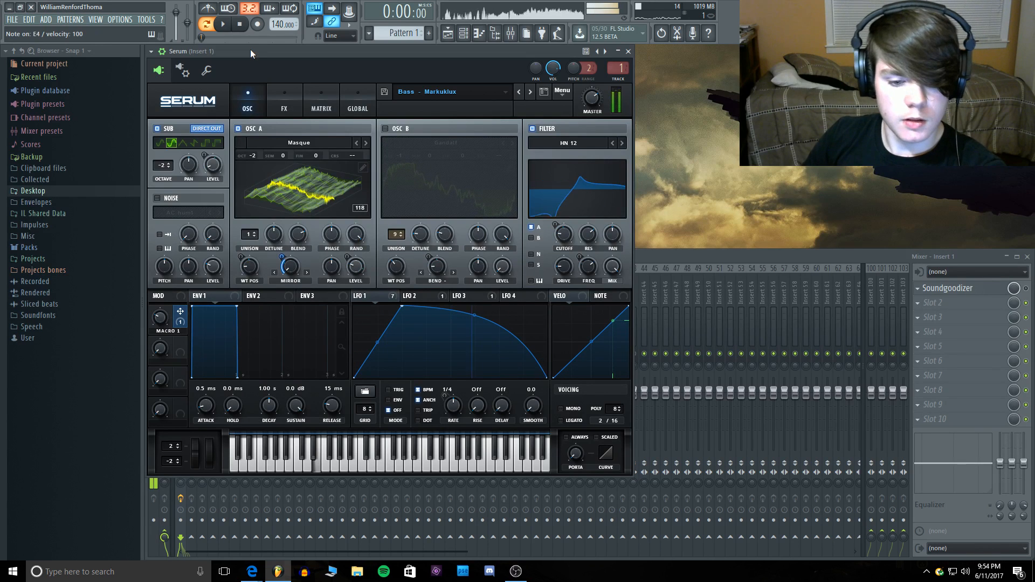
pyautogui.press('c')
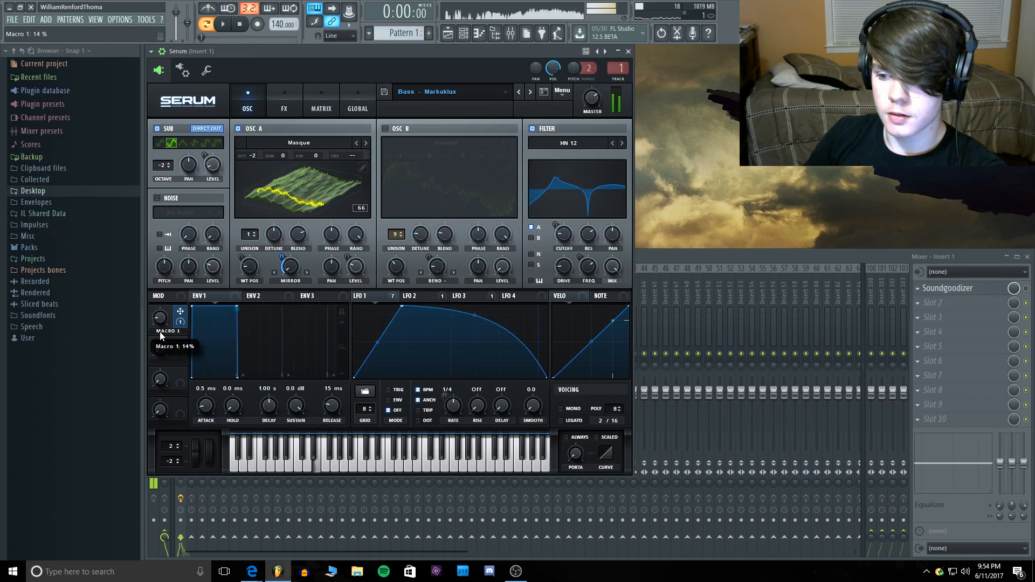
pyautogui.press('c')
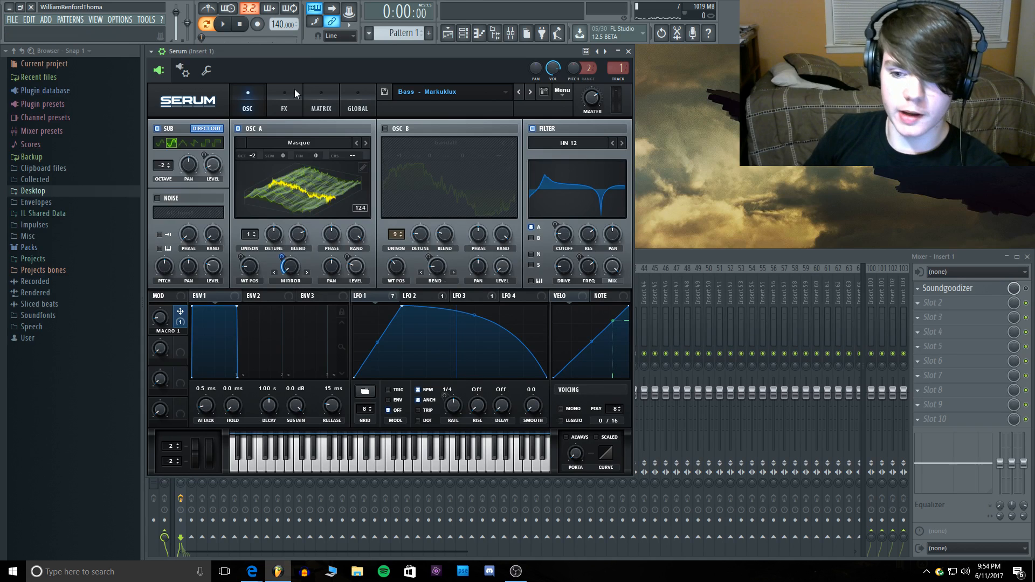
# Step: Switch OSC A's display between the 3D wavetable and 2D waveform to examine the Macro 1 warp
pyautogui.click(330, 203)
pyautogui.click(328, 209)
pyautogui.click(327, 215)
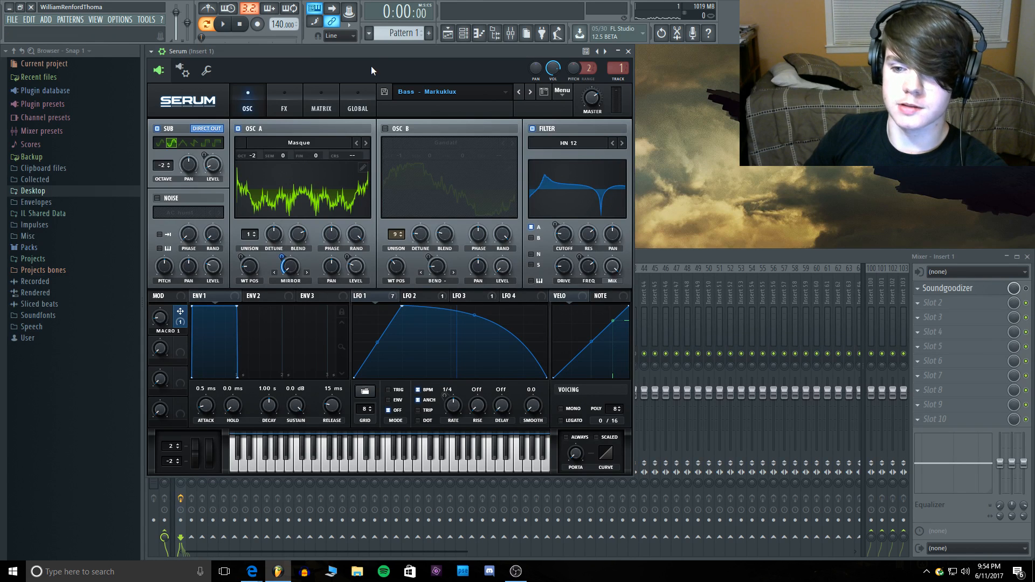
# Step: Vary OSC A's Mirror warp amount, passing through about 57%, while playing notes
pyautogui.moveTo(295, 255)
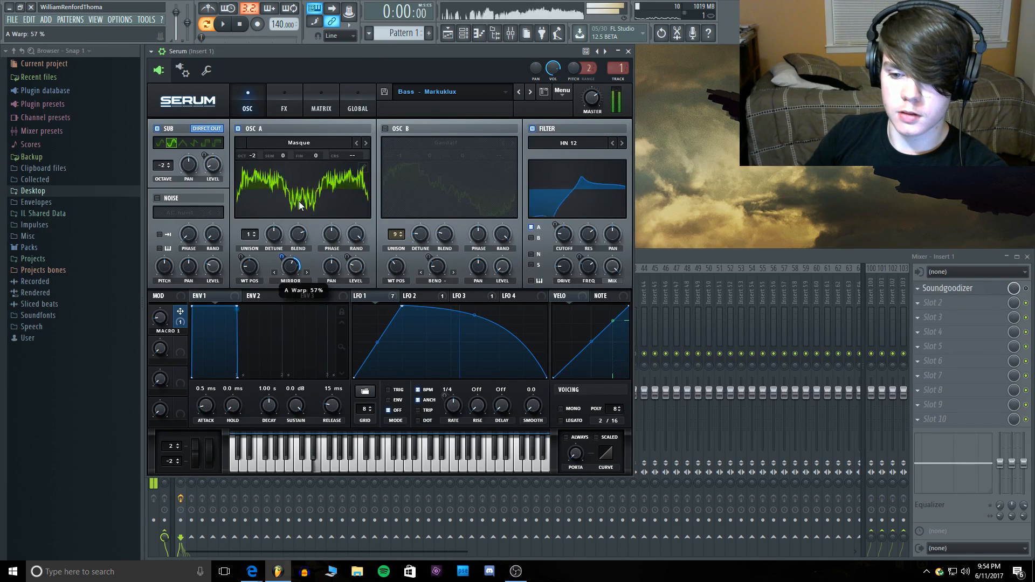
pyautogui.moveTo(296, 255); pyautogui.dragTo(307, 201)
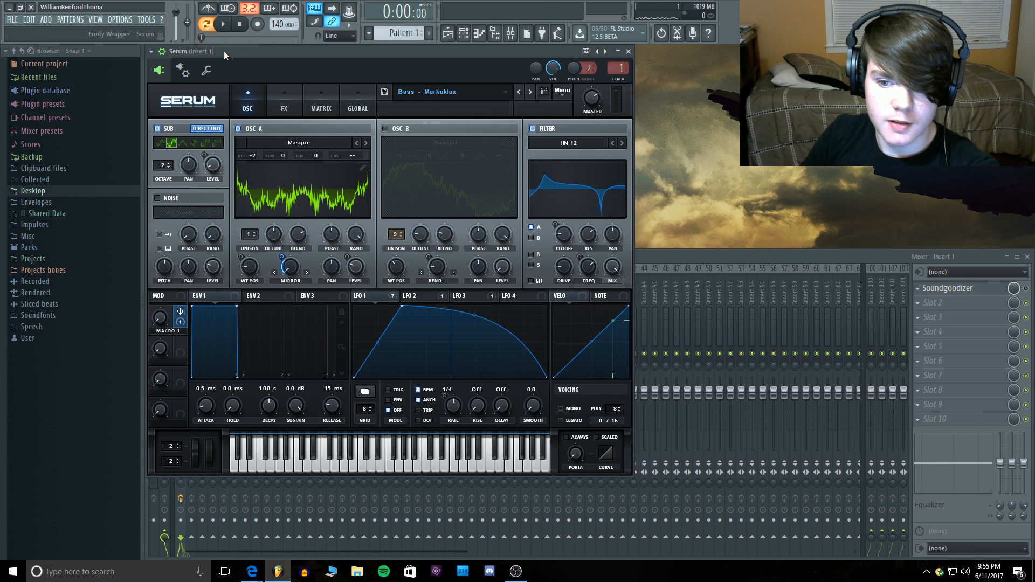
pyautogui.press('c')
pyautogui.press('c')
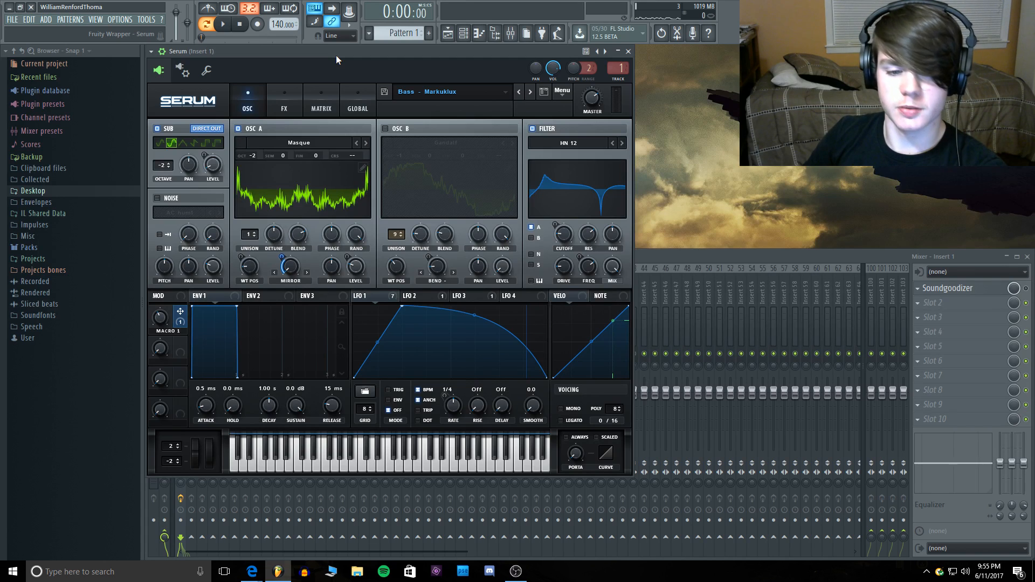
pyautogui.press('c')
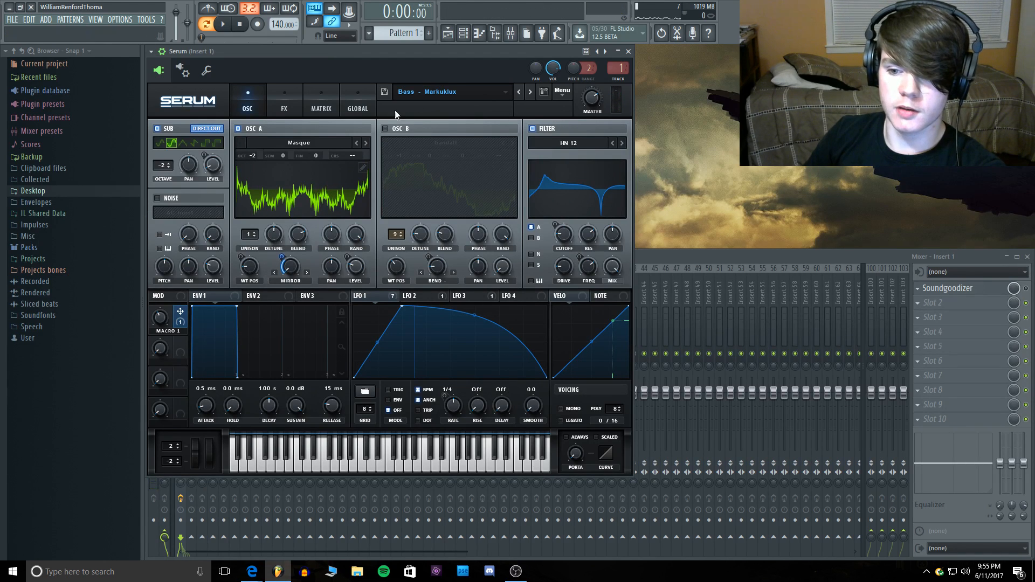
# Step: Review the preset's effects rack, then return to the oscillators and show OSC A as a 3D wavetable
pyautogui.click(286, 110)
pyautogui.click(251, 106)
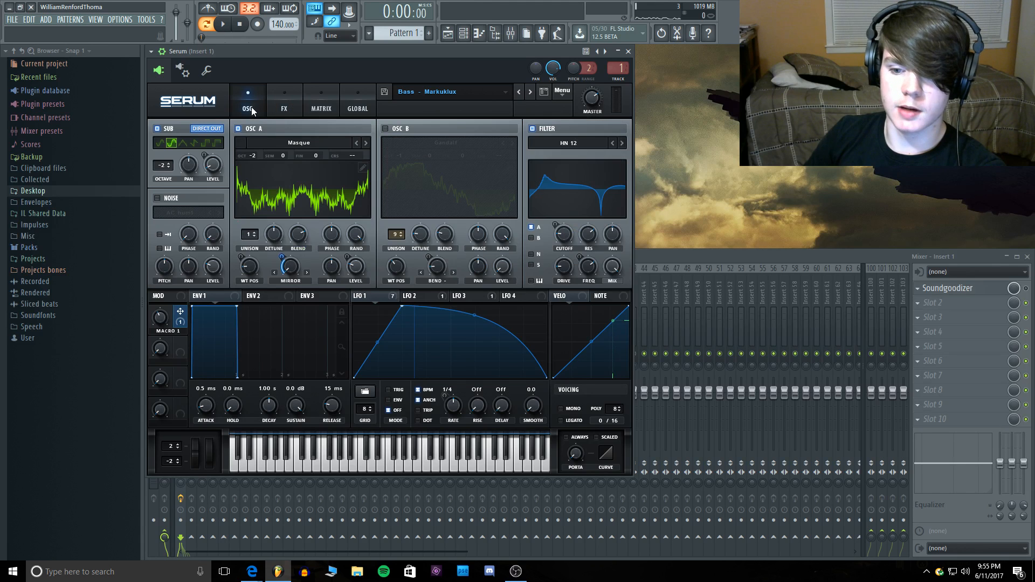
pyautogui.click(285, 98)
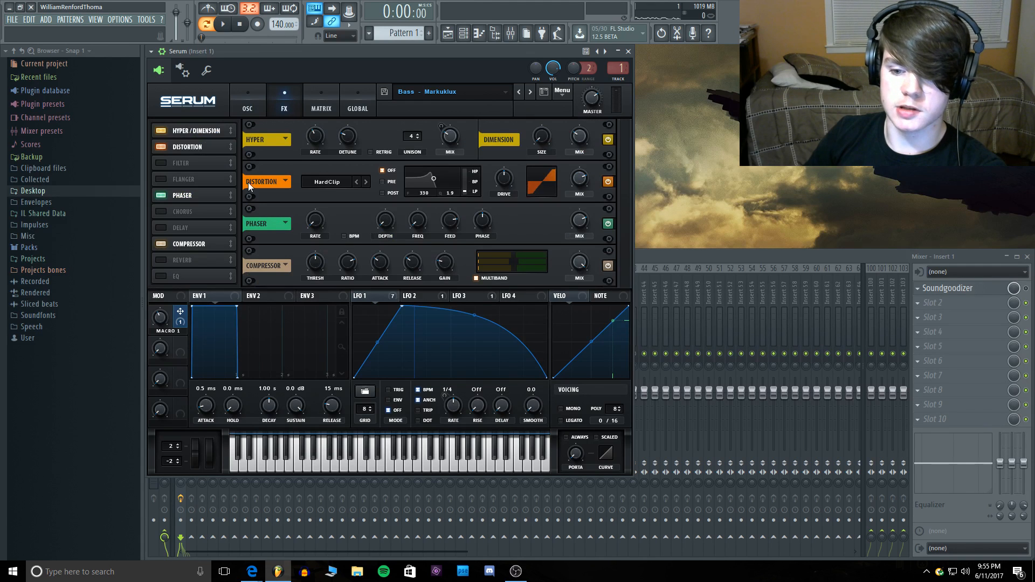
pyautogui.click(239, 100)
pyautogui.click(308, 187)
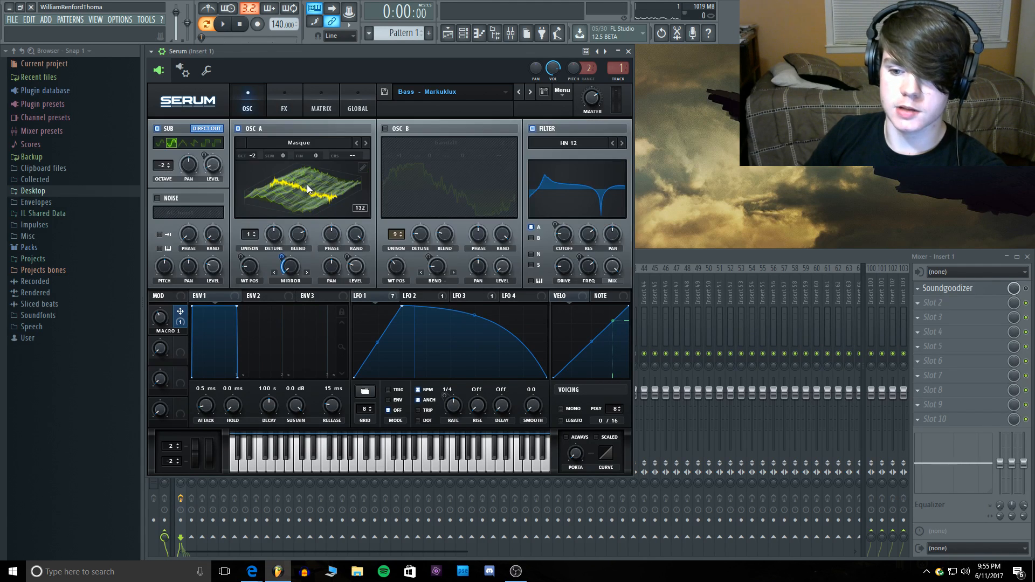
# Step: Load the Bass - Grill preset from the K3EPZ - Presets Vol. 1 folder under Sent
pyautogui.click(444, 91)
pyautogui.moveTo(580, 175)
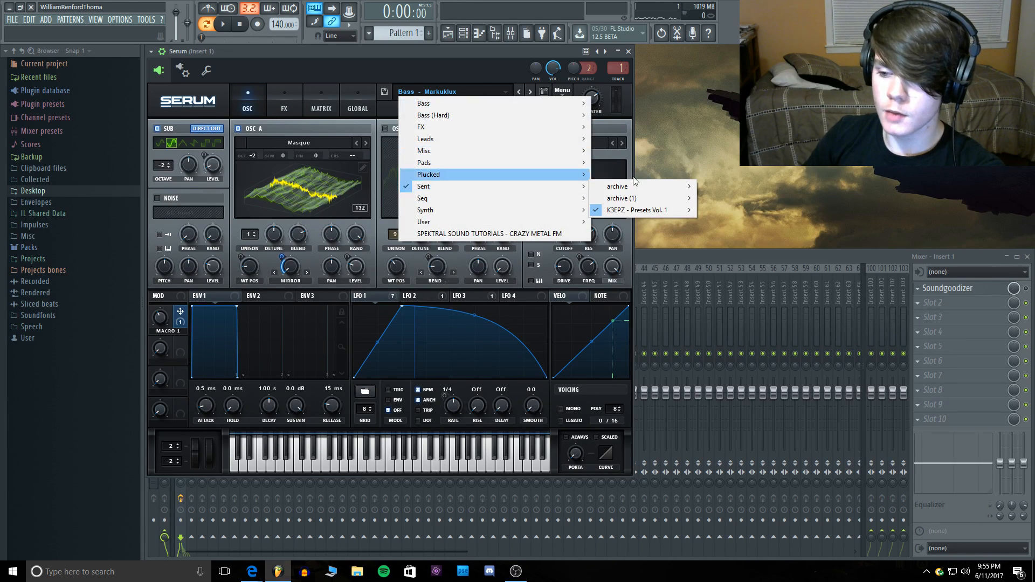
pyautogui.moveTo(640, 210)
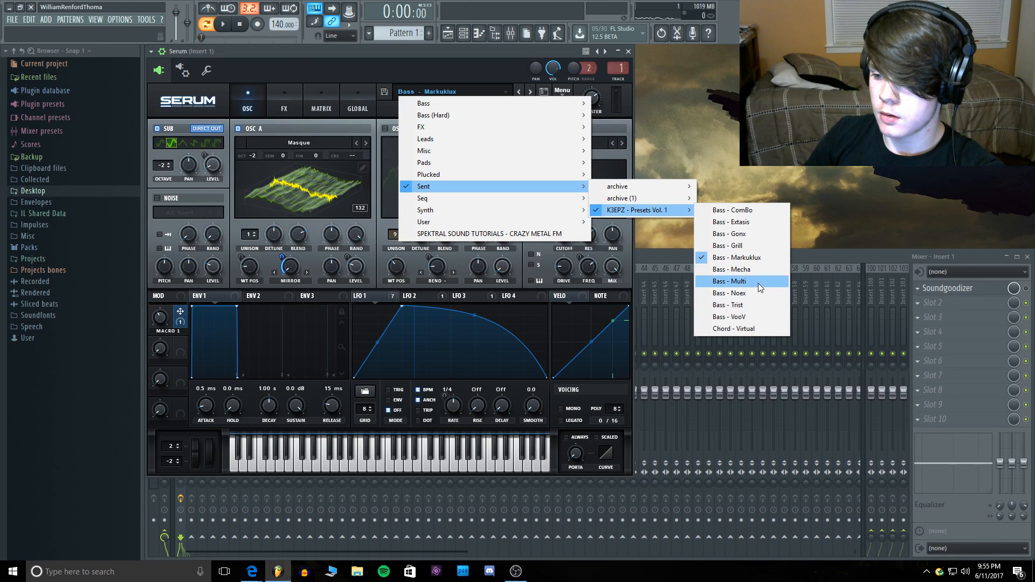
pyautogui.click(761, 246)
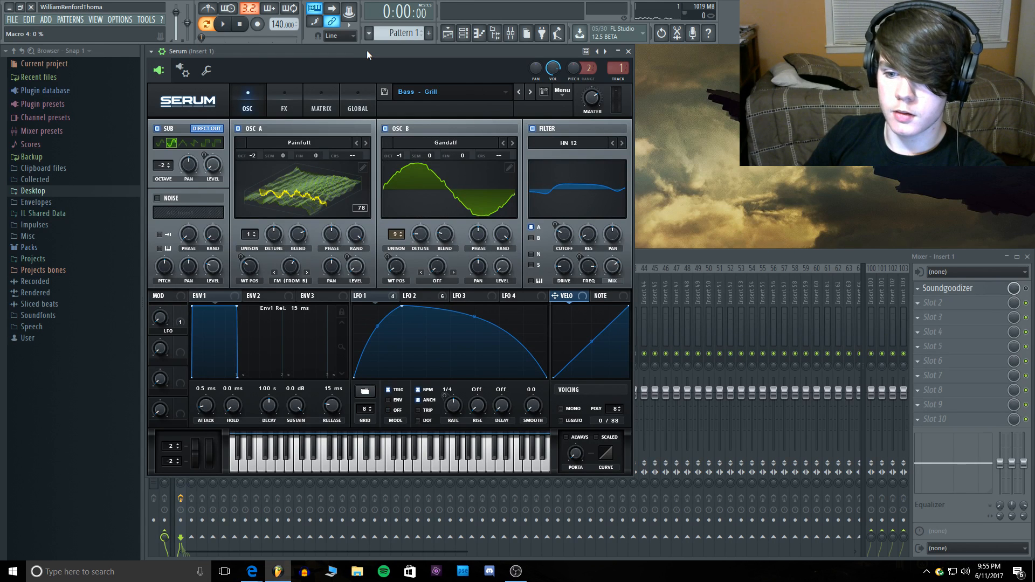
# Step: Lower the master volume to about 63% and set OSC A's wavetable position to about 51 while playing notes
pyautogui.moveTo(591, 100)
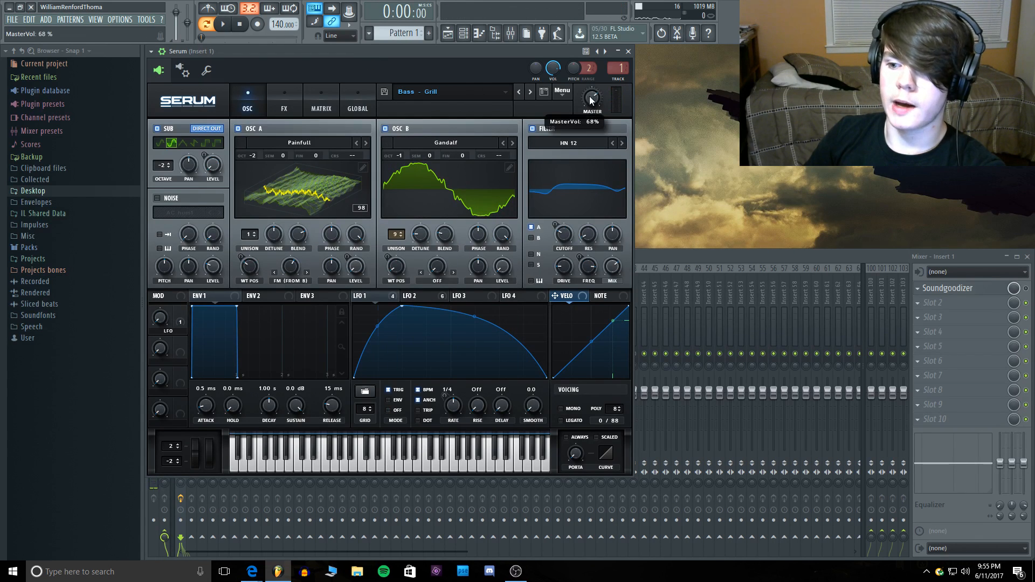
pyautogui.moveTo(591, 100)
pyautogui.mouseDown()
pyautogui.moveTo(590, 109)
pyautogui.moveTo(592, 90)
pyautogui.mouseUp()
pyautogui.press('b')
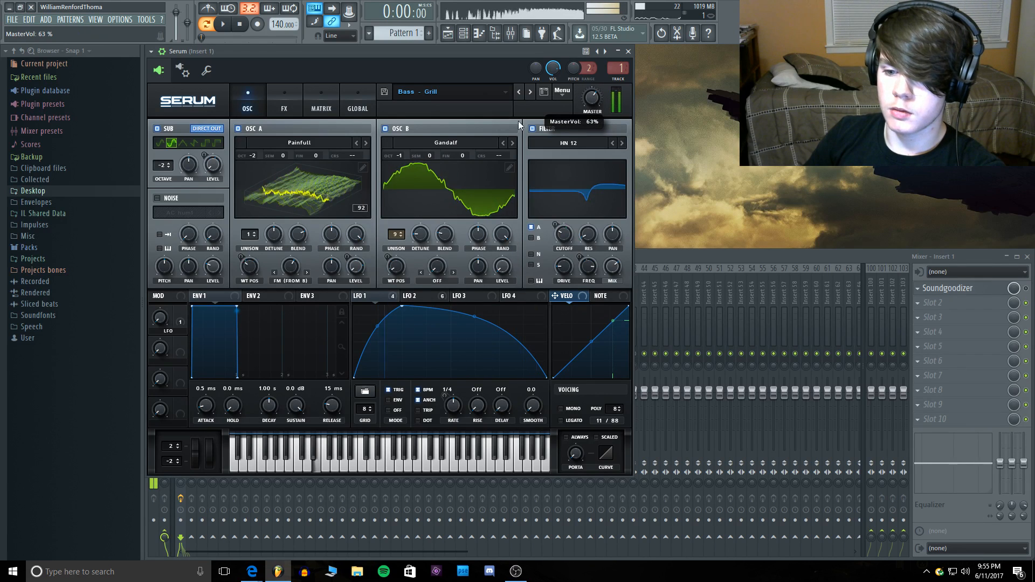
pyautogui.moveTo(251, 265); pyautogui.dragTo(242, 309)
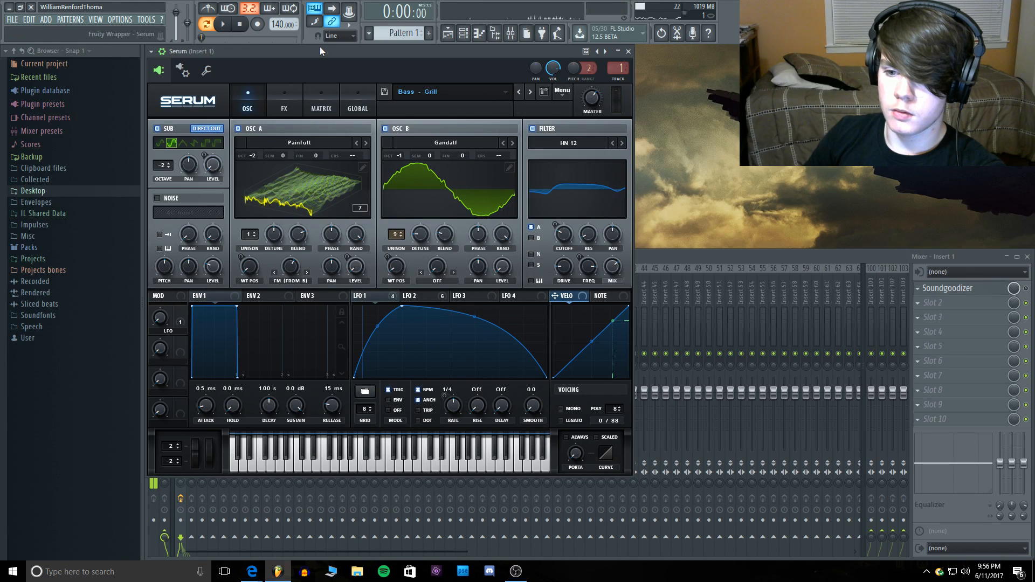
pyautogui.moveTo(249, 265); pyautogui.dragTo(254, 252)
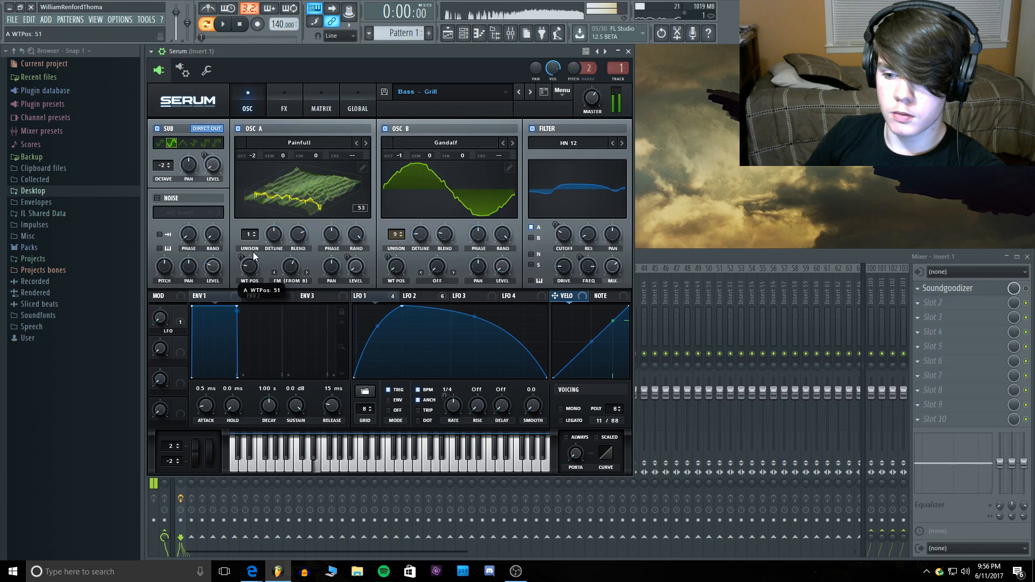
# Step: Compare the sound with OSC B off and on, and examine what LFO 1 and LFO 2 modulate
pyautogui.click(385, 128)
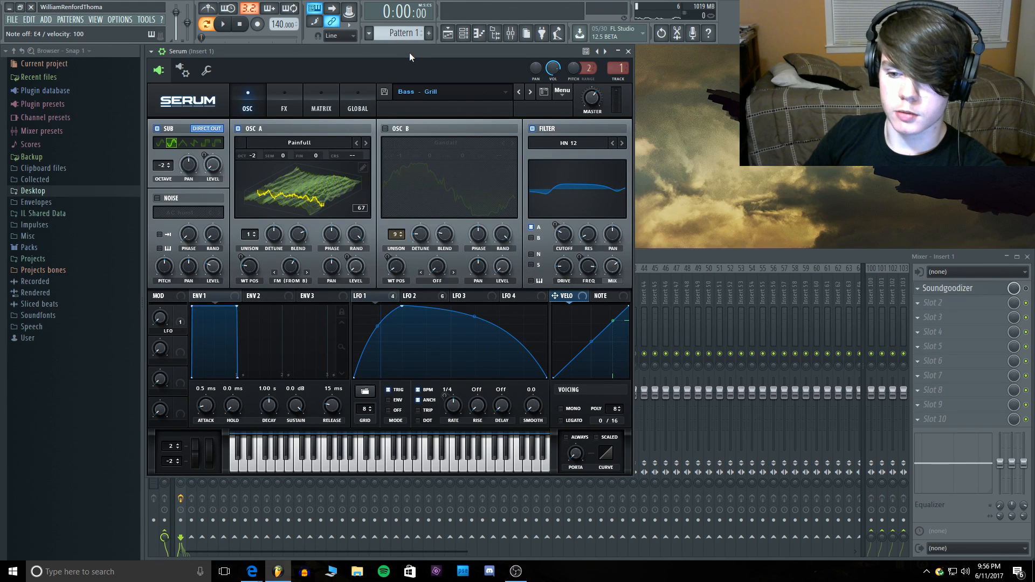
pyautogui.click(386, 131)
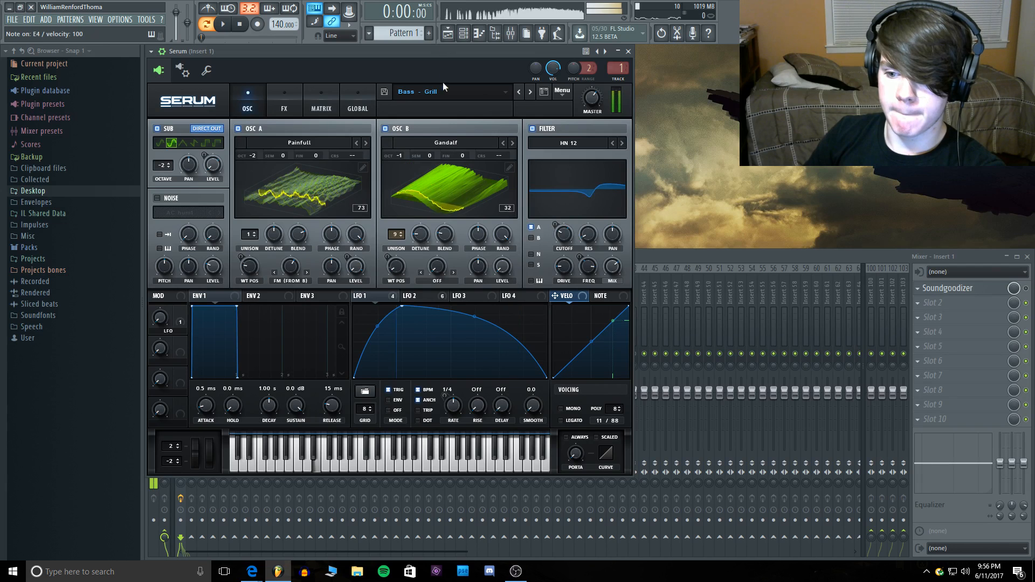
pyautogui.click(385, 298)
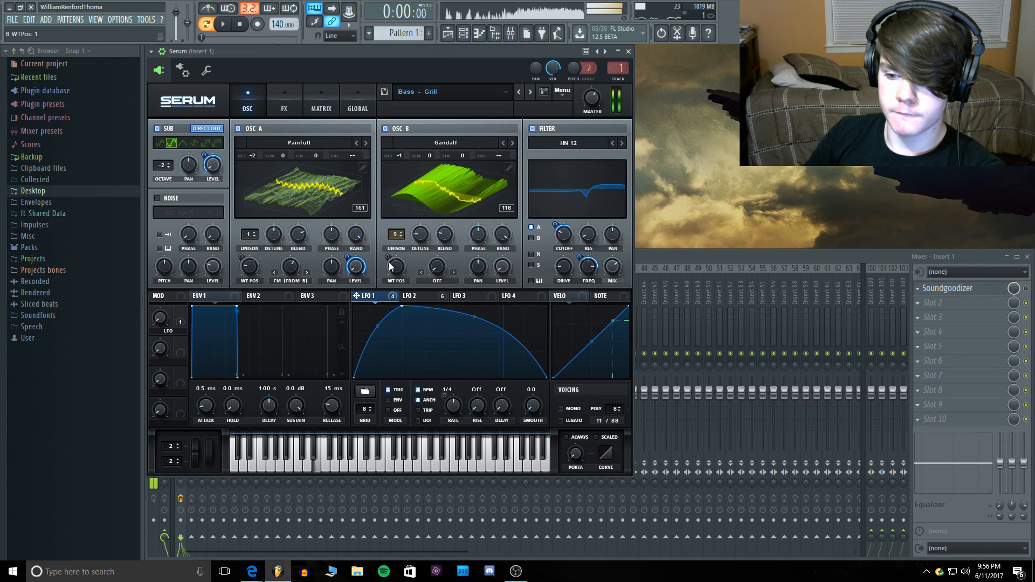
pyautogui.moveTo(409, 296); pyautogui.dragTo(389, 266)
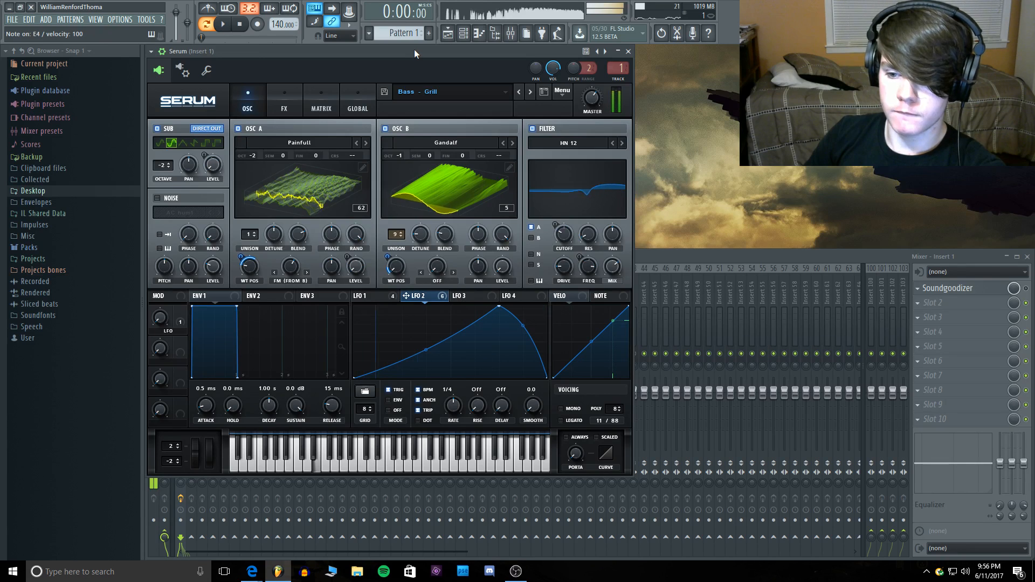
# Step: Turn off OSC B and change OSC A's warp mode to Mirror
pyautogui.click(387, 128)
pyautogui.click(387, 128)
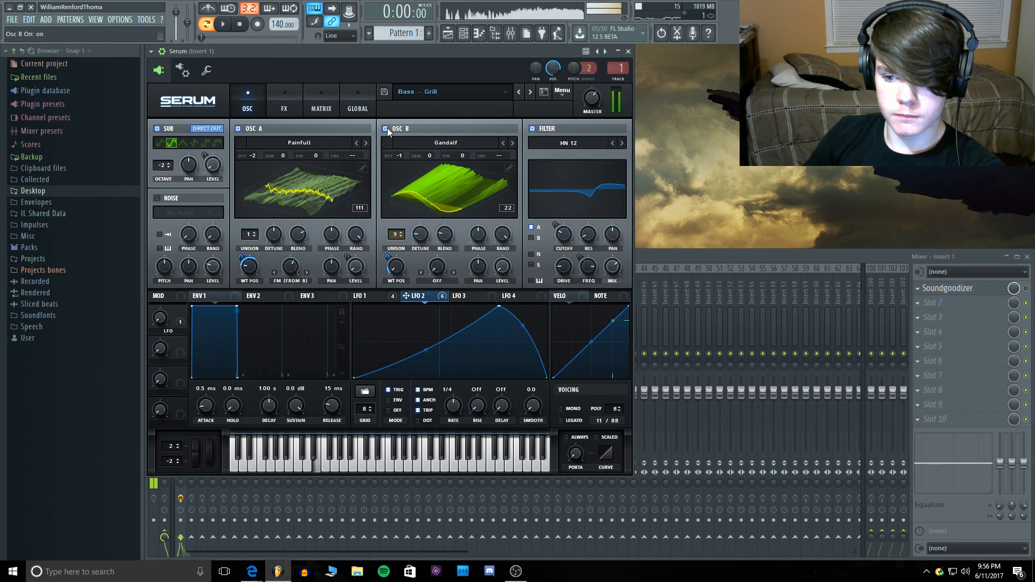
pyautogui.click(387, 128)
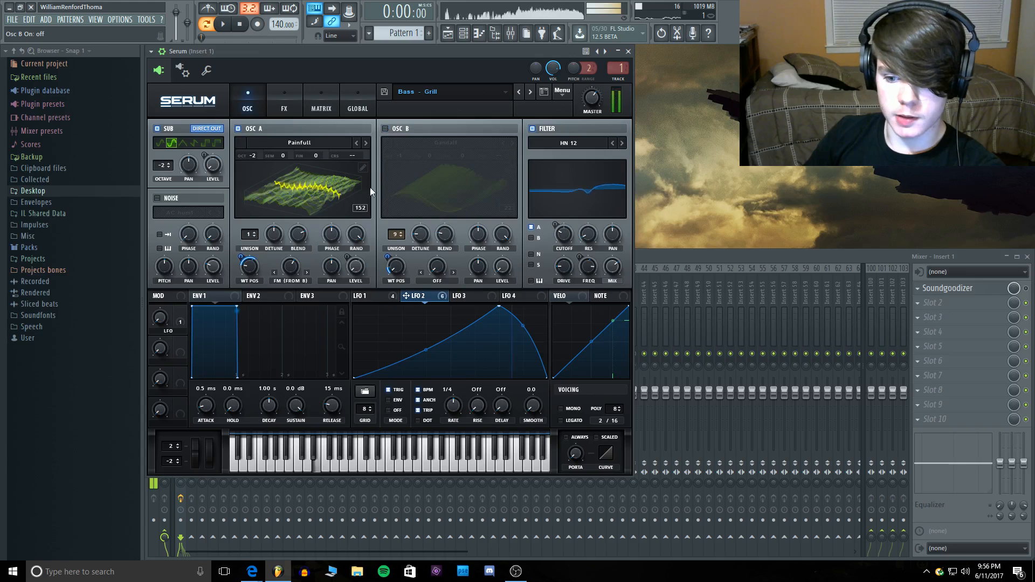
pyautogui.click(288, 281)
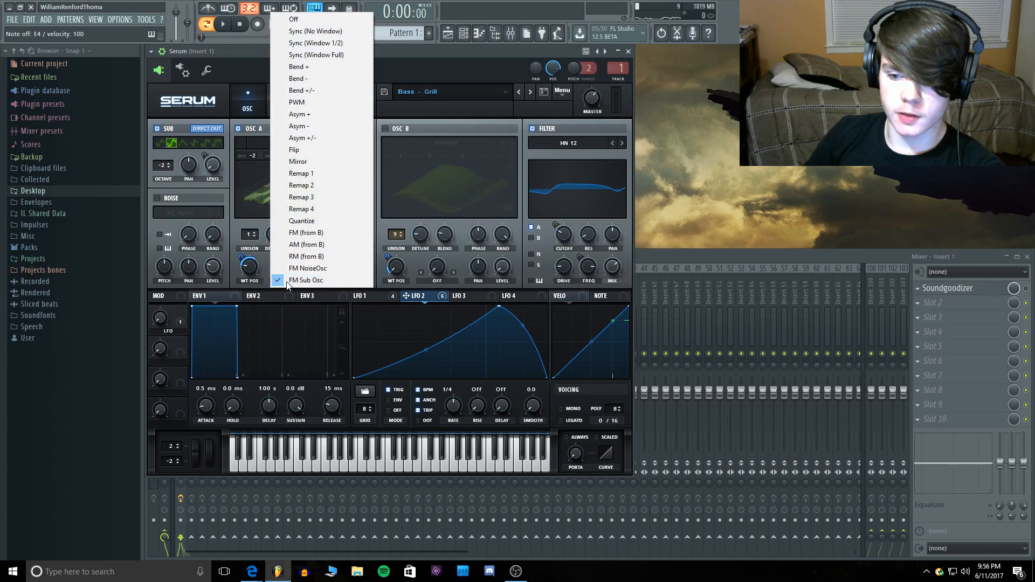
pyautogui.click(304, 162)
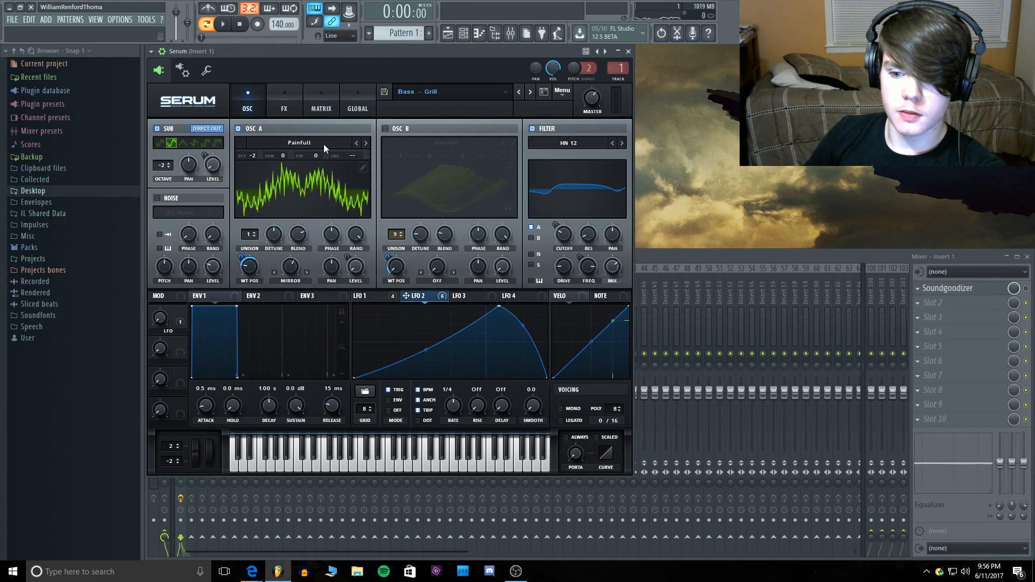
# Step: Adjust OSC A's Mirror warp to about 73% while playing notes, and return its display to the 3D wavetable
pyautogui.press('b')
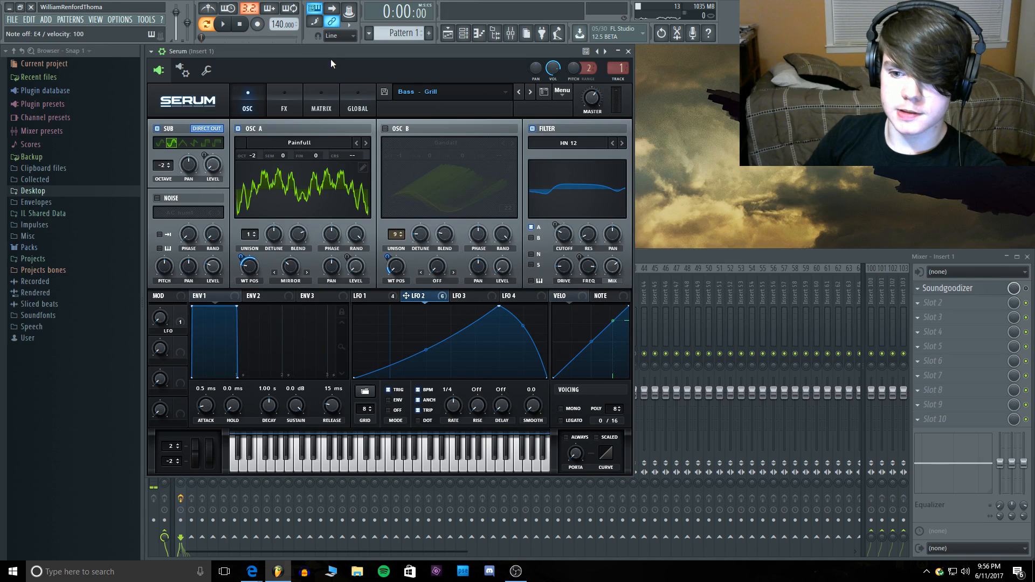
pyautogui.press('c')
pyautogui.moveTo(289, 270); pyautogui.dragTo(301, 240)
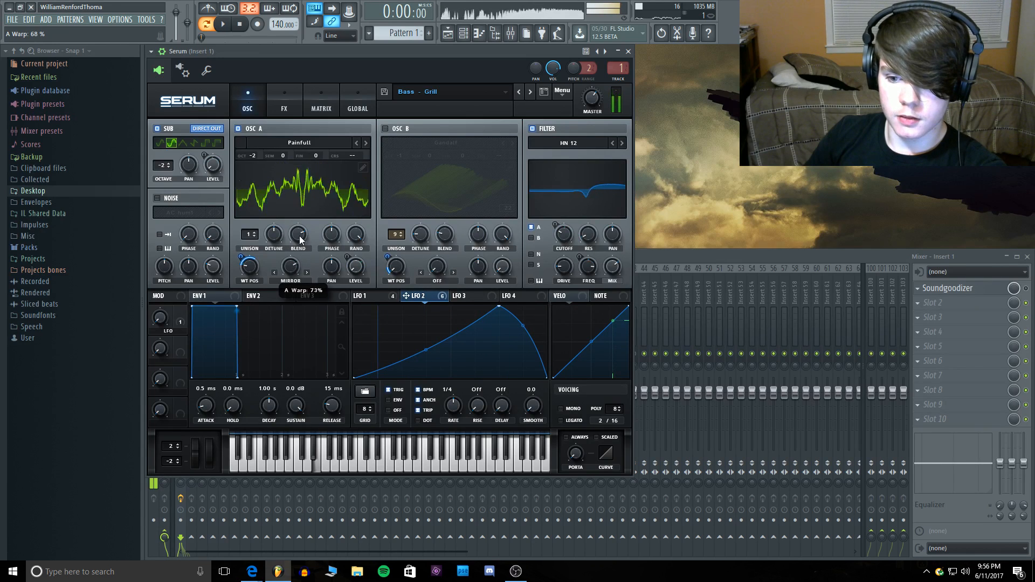
pyautogui.click(309, 171)
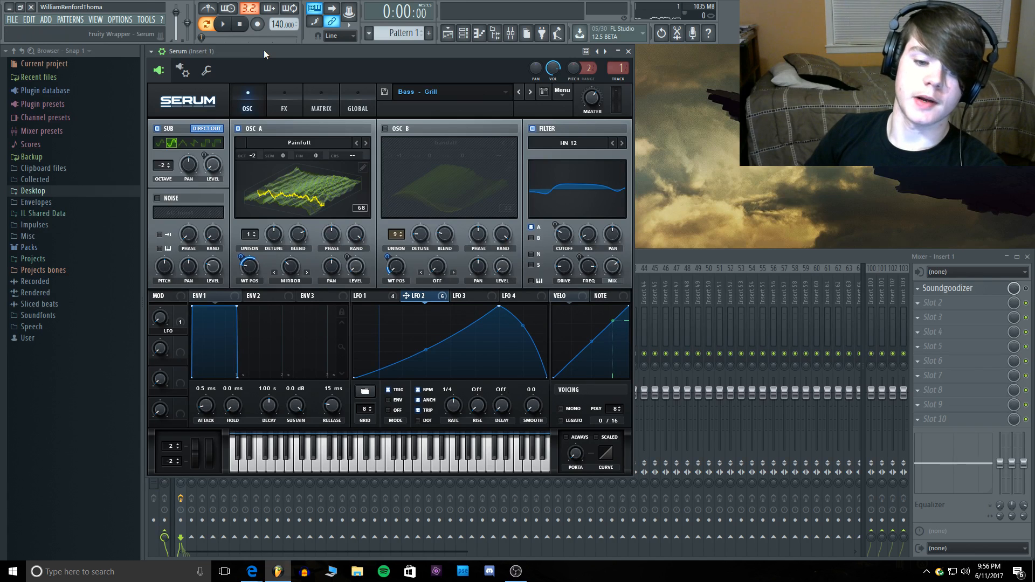
pyautogui.press('c')
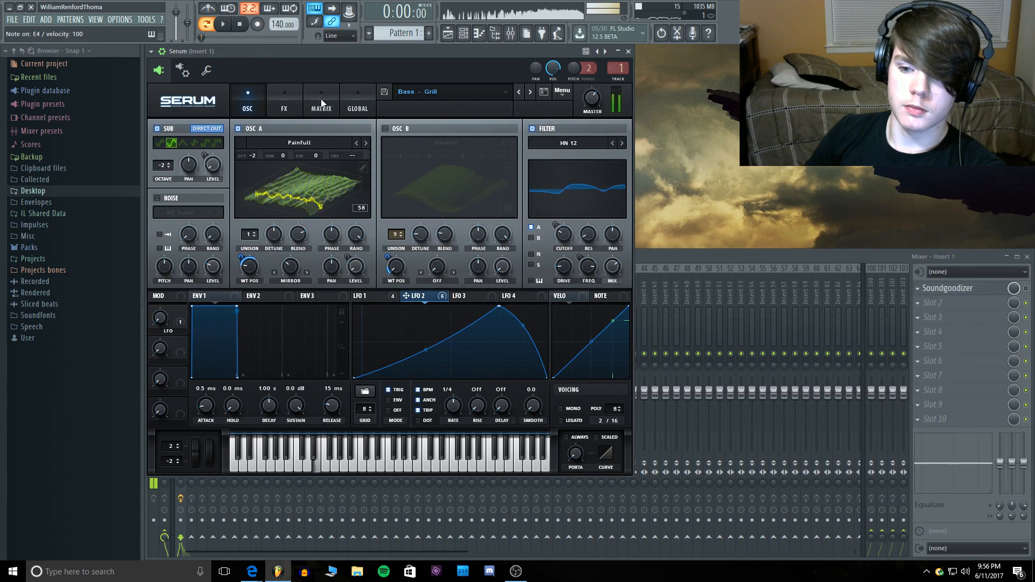
# Step: Open the effects rack and compare the sound with Filter and Hyper/Dimension each switched off and on
pyautogui.click(276, 98)
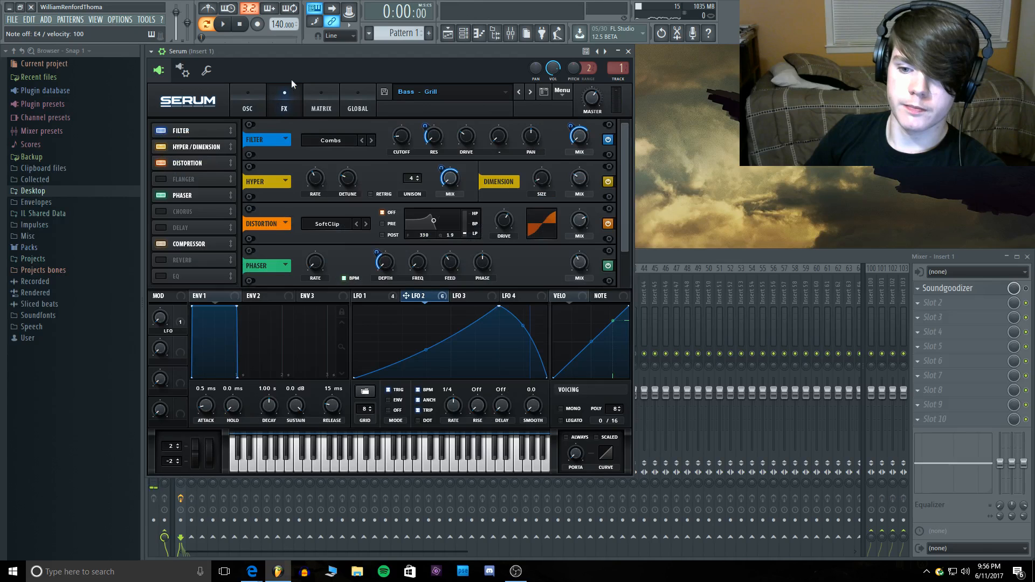
pyautogui.click(162, 131)
pyautogui.click(162, 131)
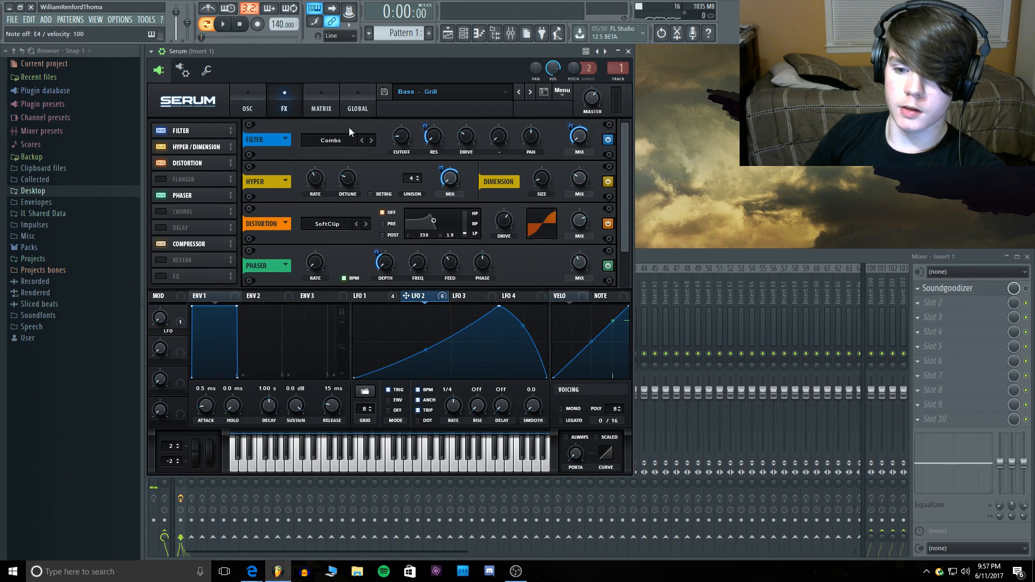
pyautogui.click(162, 147)
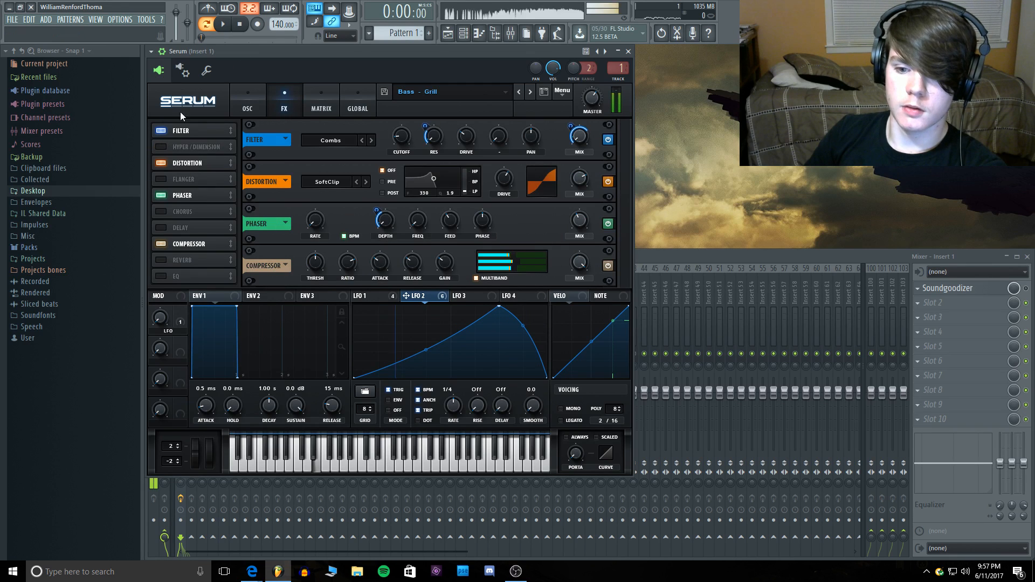
pyautogui.click(162, 147)
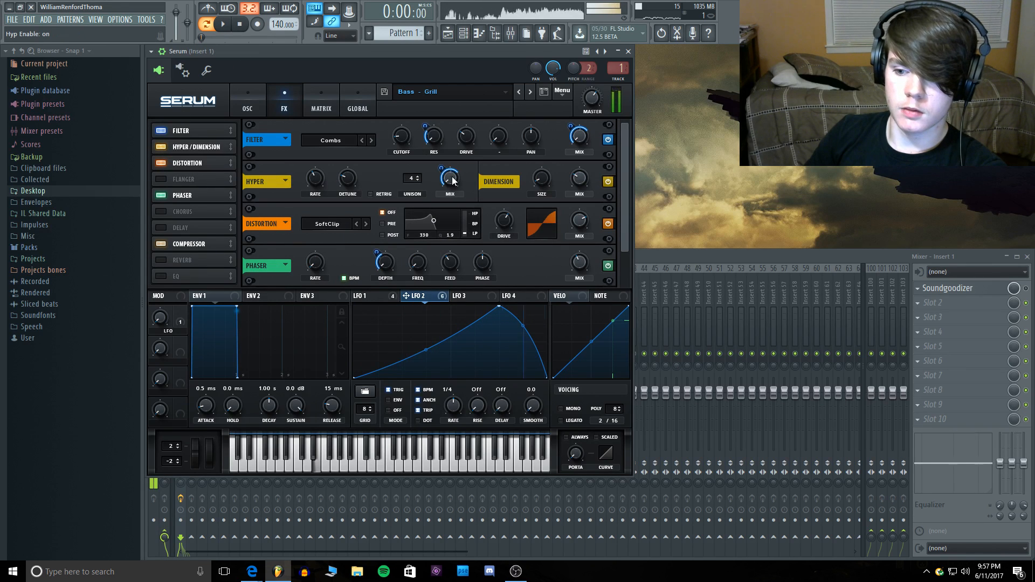
# Step: Set LFO 2's modulation amount on the Hyper mix to 41 and play notes
pyautogui.moveTo(443, 167)
pyautogui.moveTo(443, 168); pyautogui.dragTo(442, 189)
pyautogui.press('b')
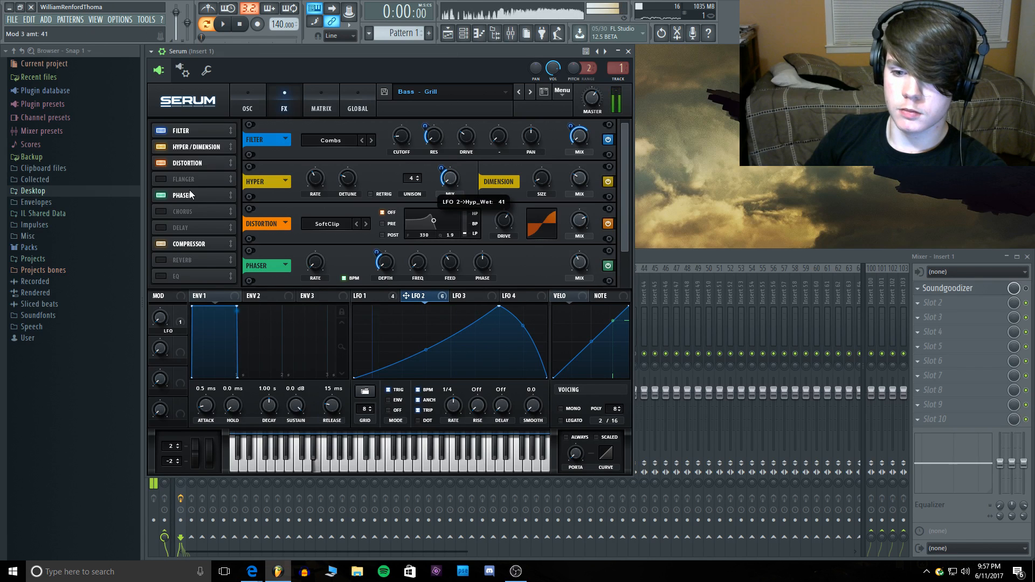
# Step: Set the Phaser mix to 50% and compare the sound with the Phaser and Compressor each off and on
pyautogui.click(161, 197)
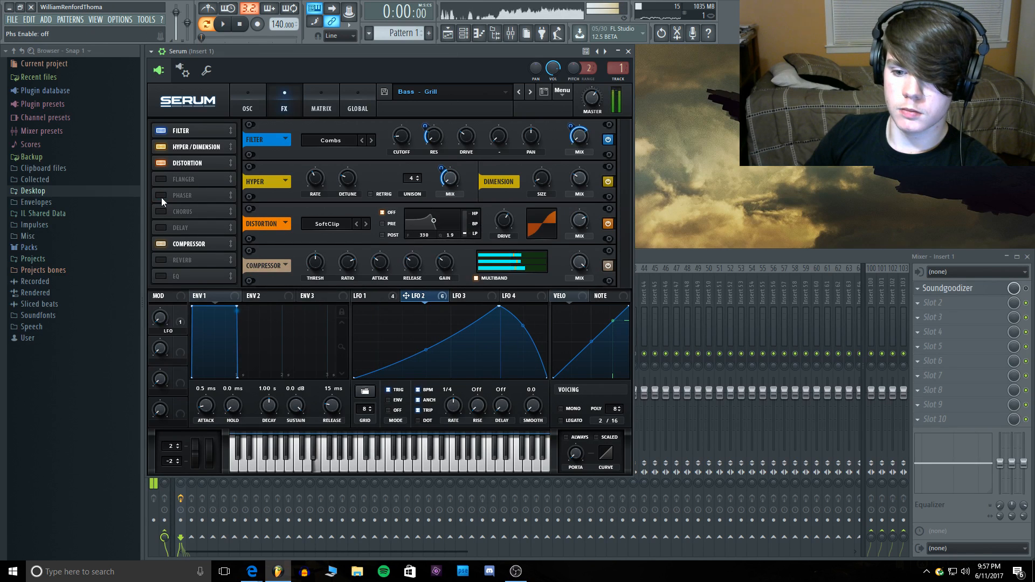
pyautogui.click(160, 197)
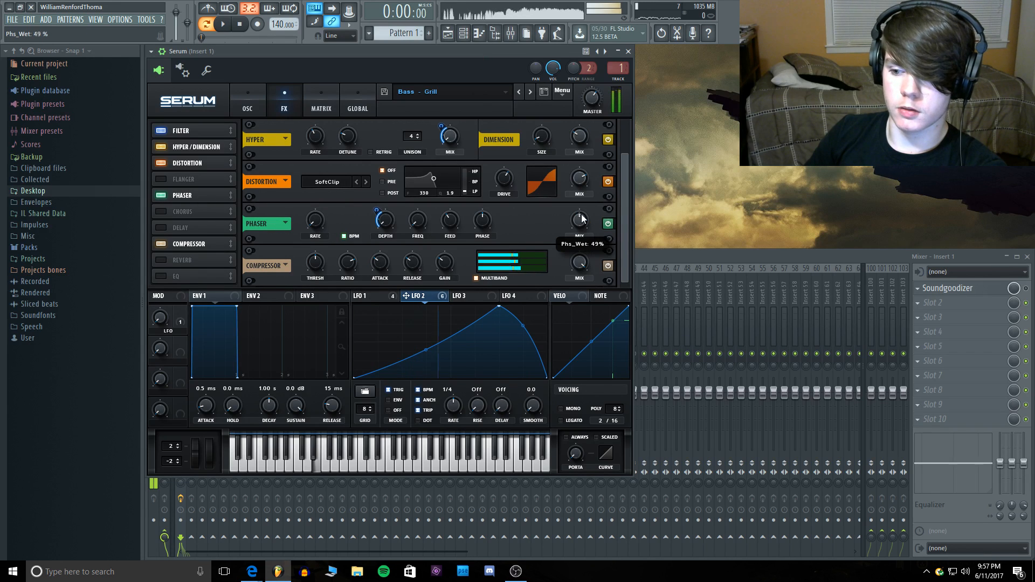
pyautogui.moveTo(587, 141); pyautogui.dragTo(586, 214)
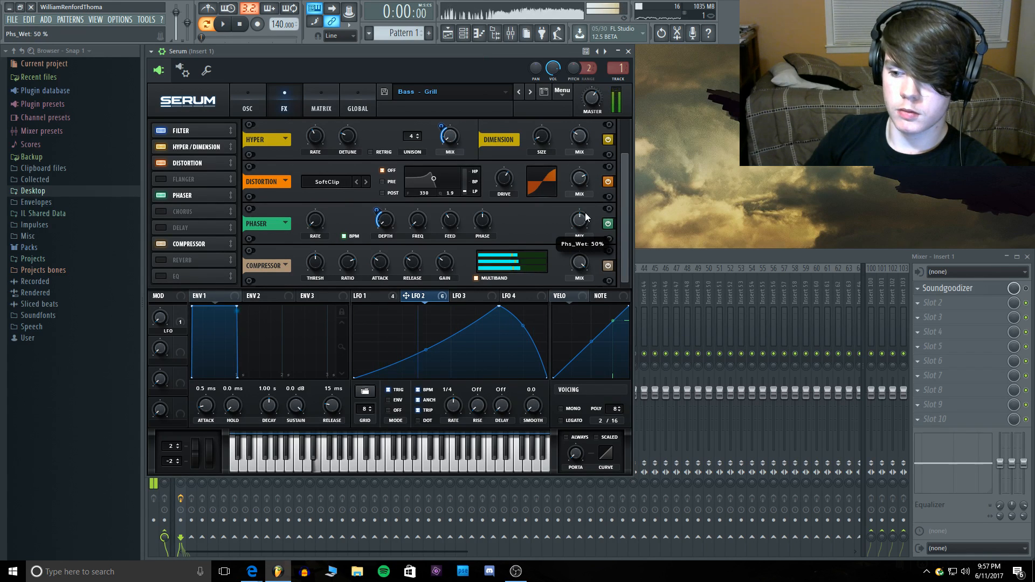
pyautogui.click(161, 245)
pyautogui.click(160, 246)
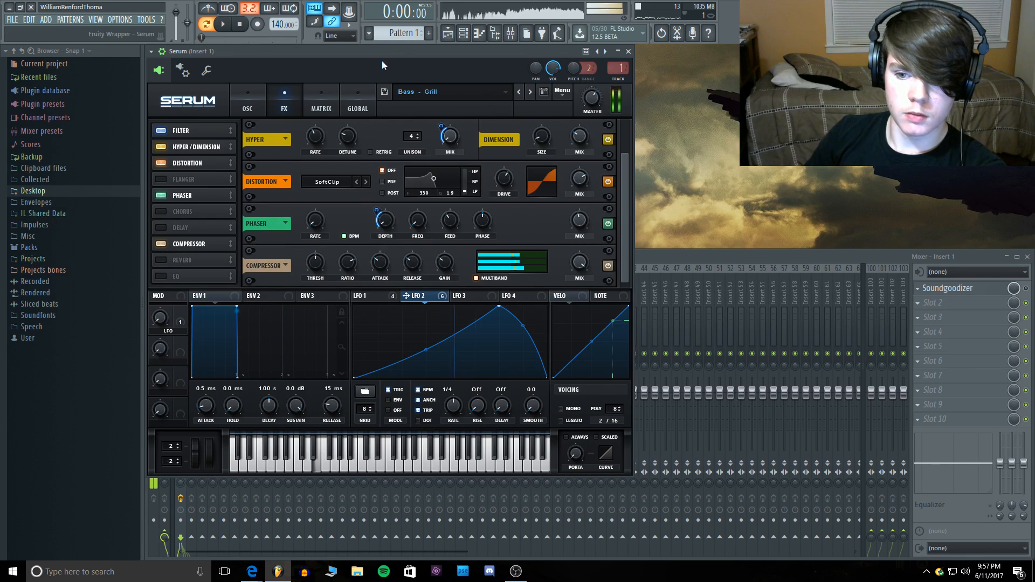
# Step: Try LFO 1 as a modulator on the Compressor mix while playing a note, and remove the LFO 1 assignment
pyautogui.click(380, 295)
pyautogui.moveTo(390, 297); pyautogui.dragTo(585, 261)
pyautogui.press('c')
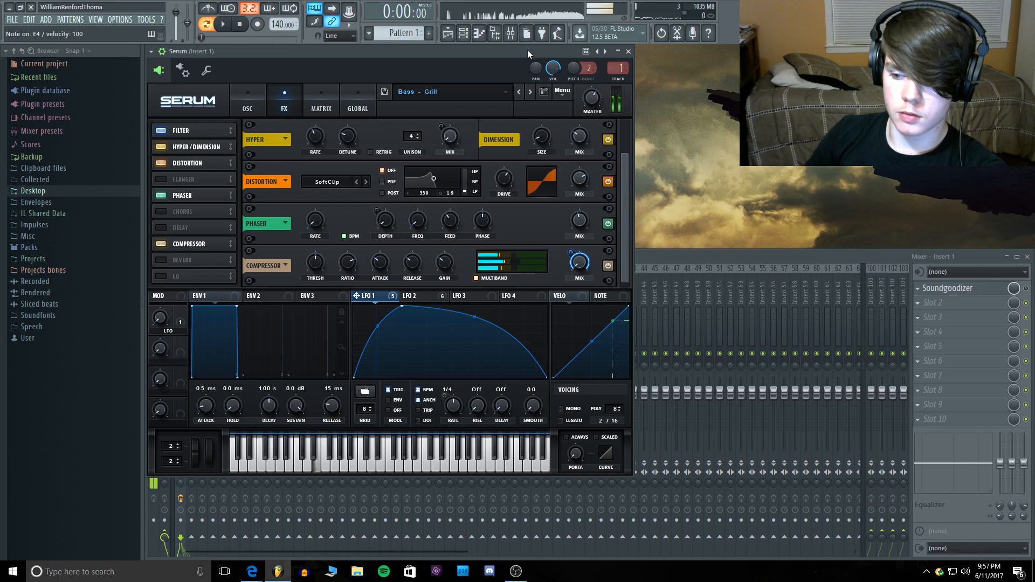
pyautogui.rightClick(580, 261)
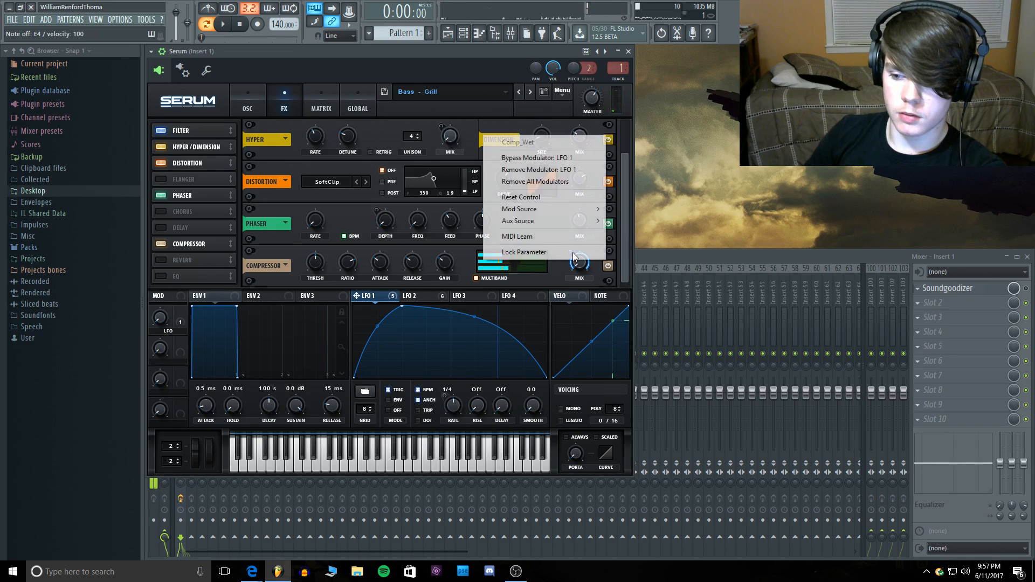
pyautogui.click(552, 198)
pyautogui.click(414, 296)
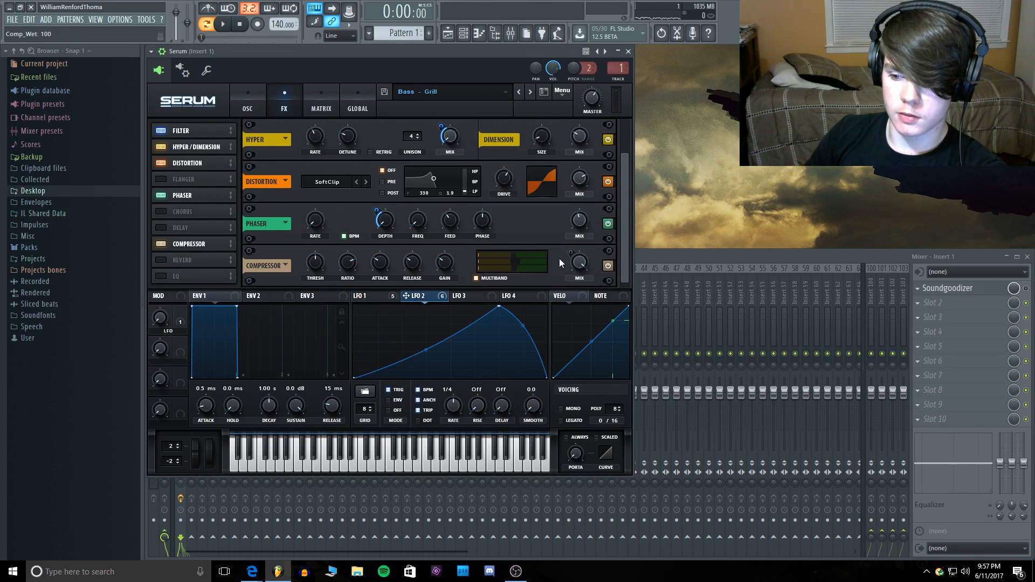
pyautogui.rightClick(572, 255)
pyautogui.click(387, 295)
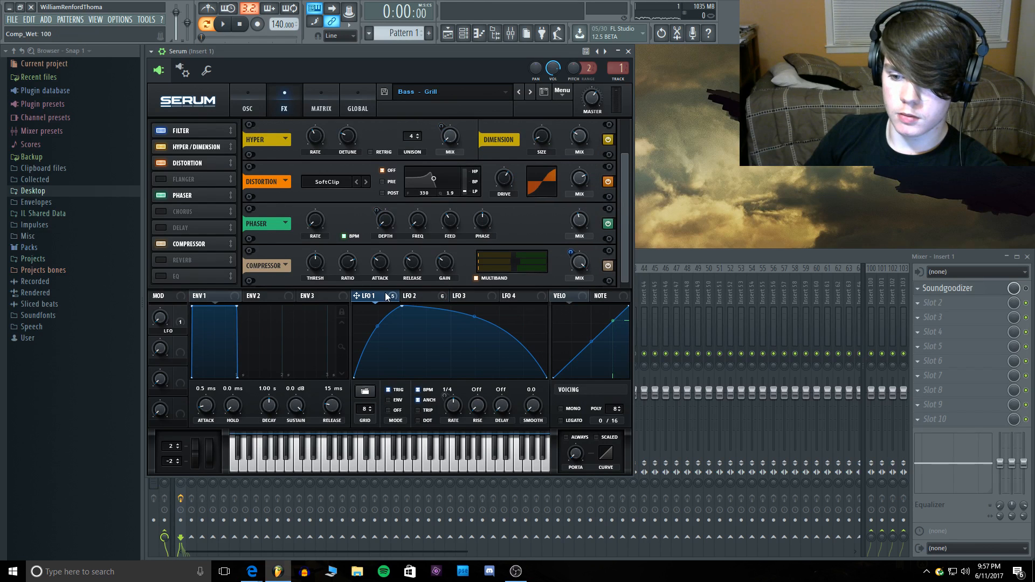
pyautogui.rightClick(575, 254)
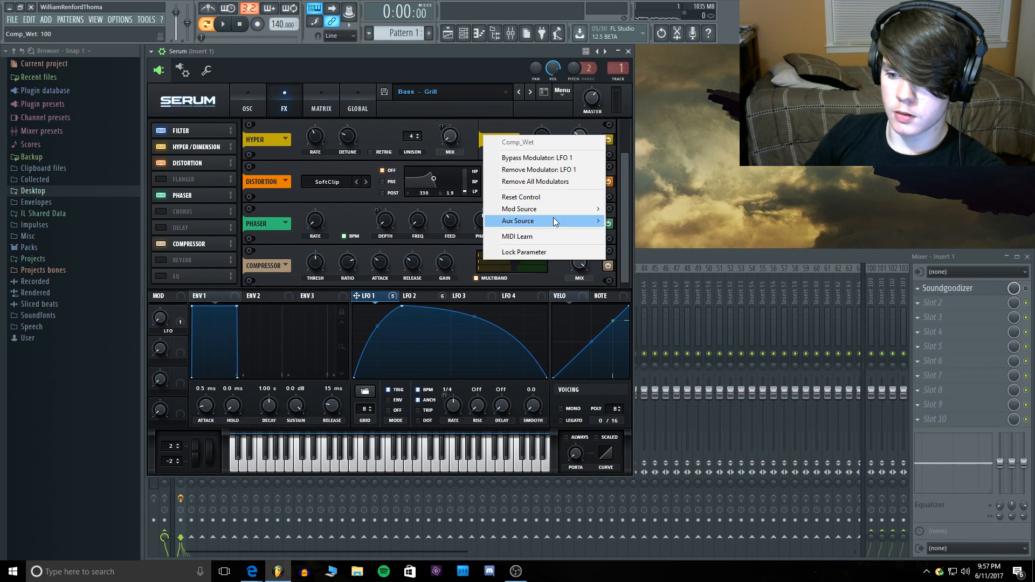
pyautogui.click(553, 171)
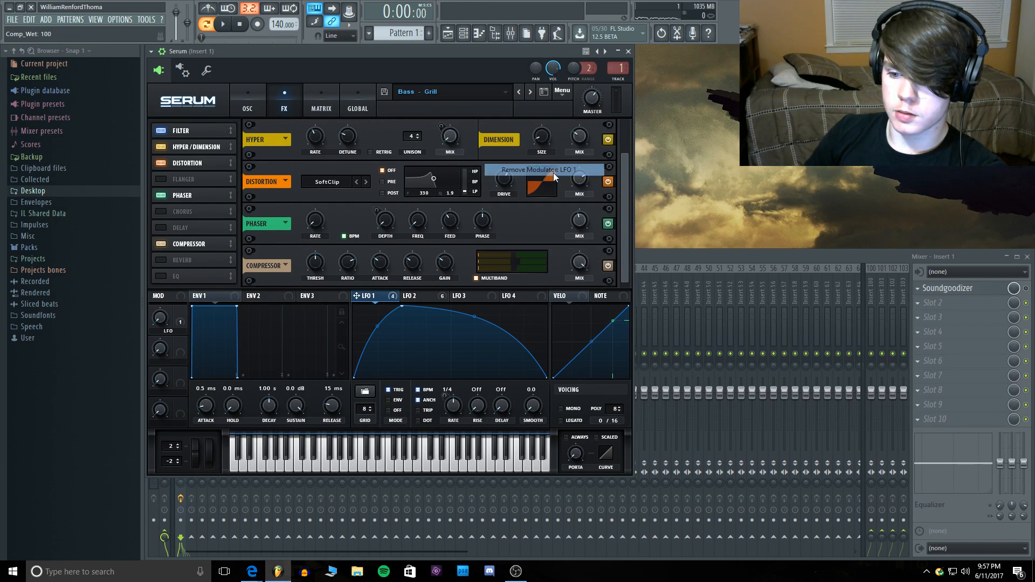
# Step: Try LFO 2 as a modulator on the Compressor mix, and remove the LFO 2 assignment
pyautogui.click(428, 296)
pyautogui.moveTo(441, 296); pyautogui.dragTo(579, 208)
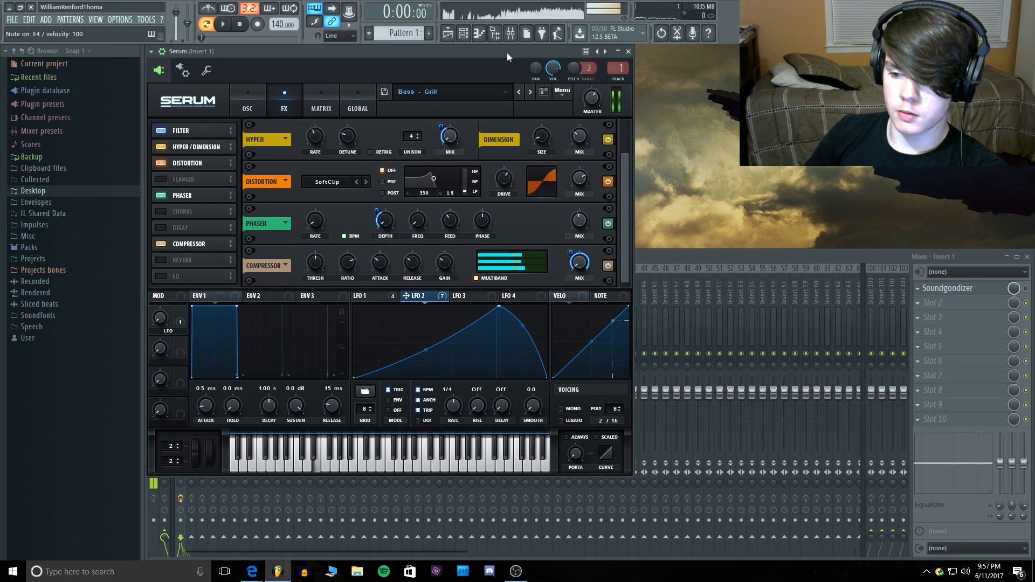
pyautogui.rightClick(579, 261)
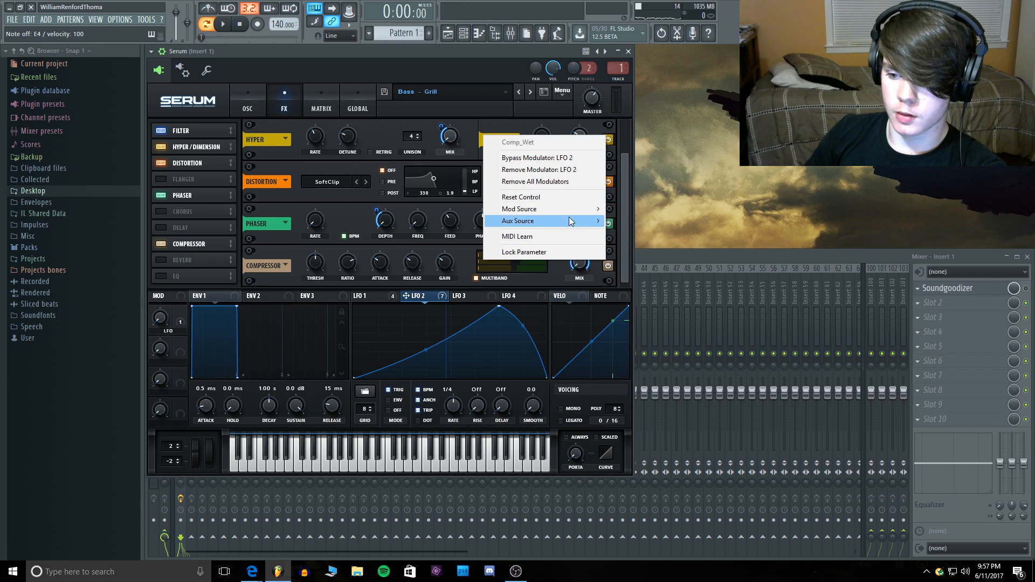
pyautogui.click(566, 169)
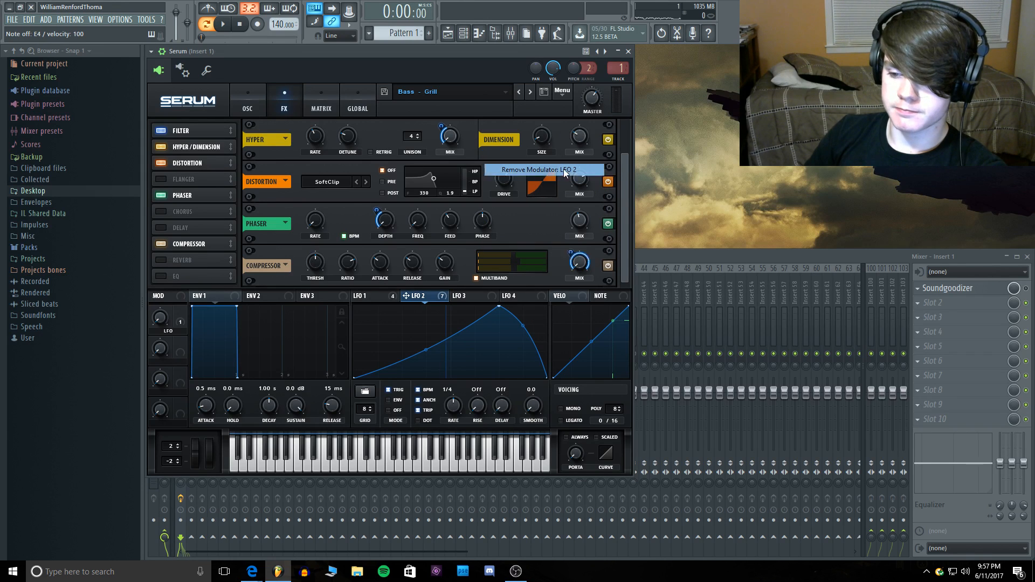
pyautogui.moveTo(582, 260); pyautogui.dragTo(589, 210)
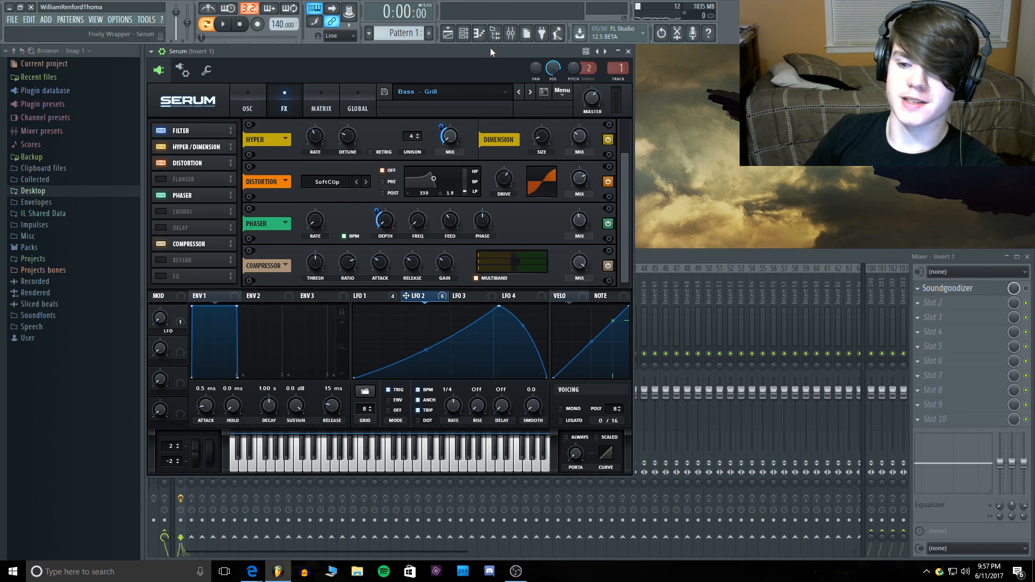
# Step: Play notes and compare the oscillator sound with OSC B switched on and off
pyautogui.press('c')
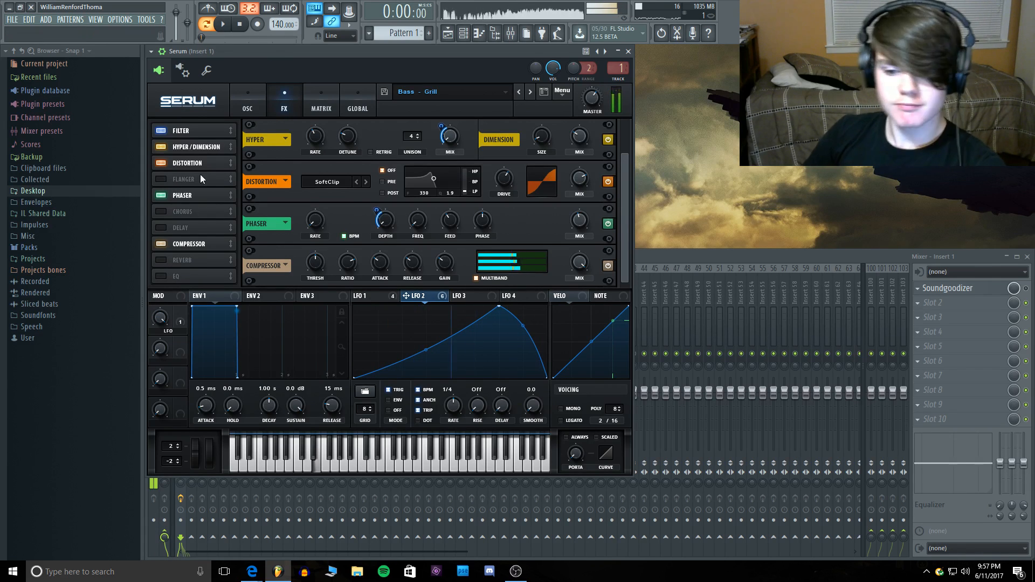
pyautogui.click(248, 102)
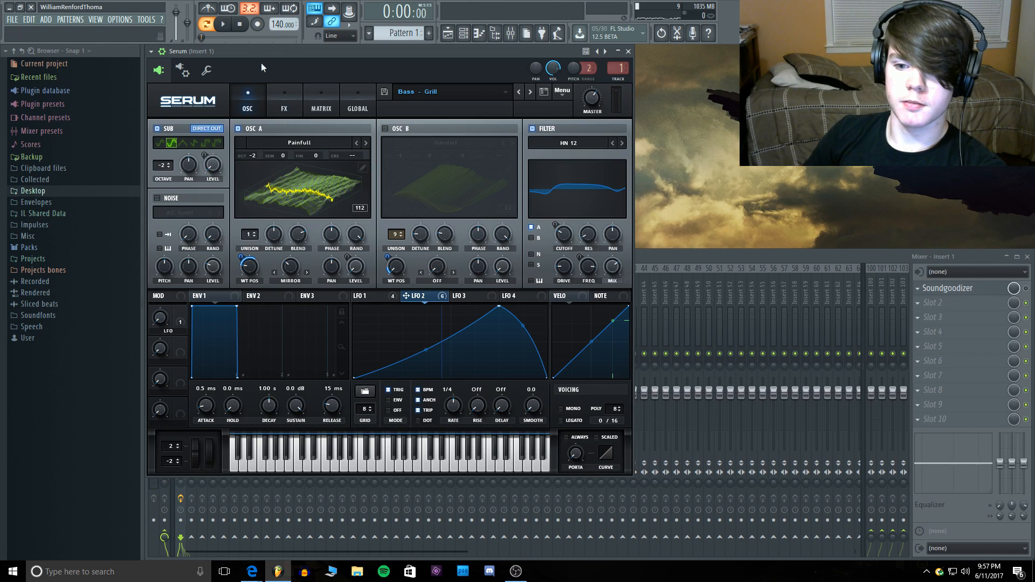
pyautogui.click(386, 127)
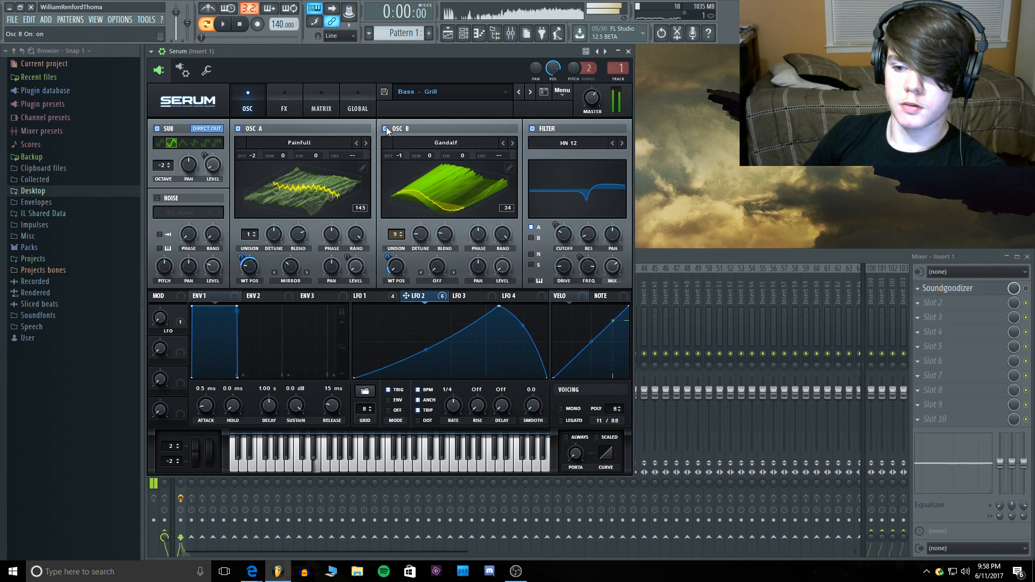
pyautogui.click(387, 128)
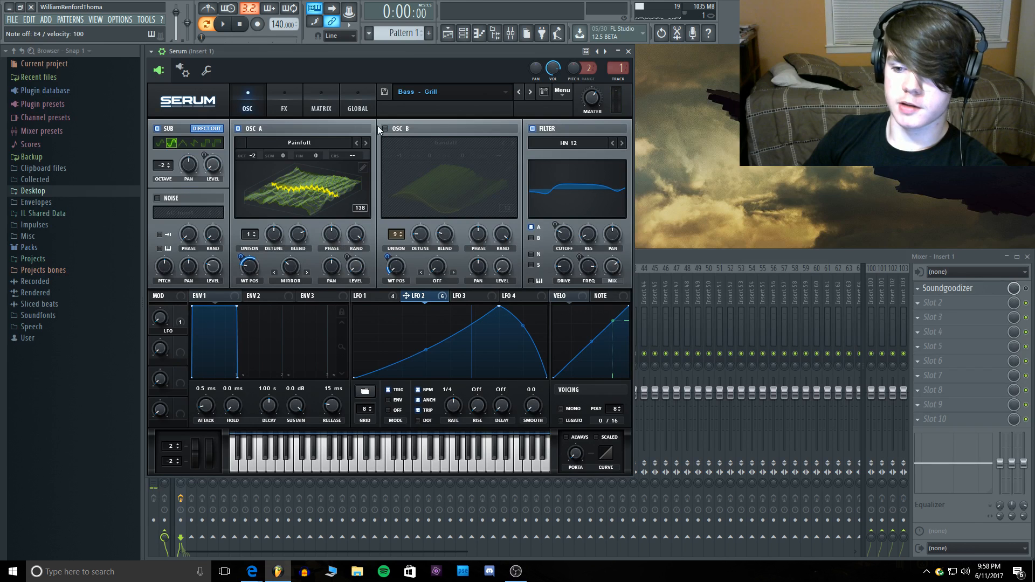
pyautogui.press('x')
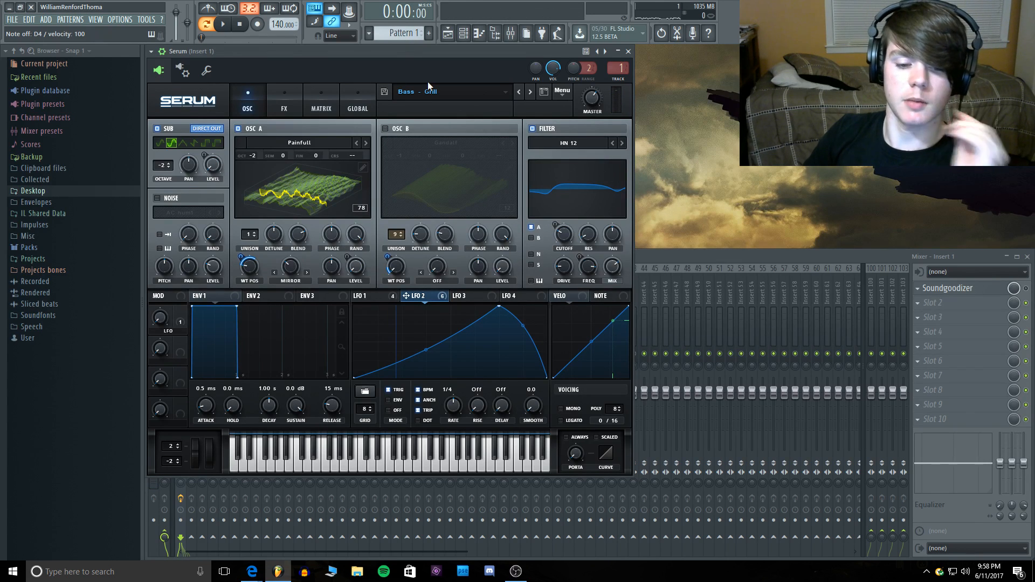
# Step: Load the preset Bass - VooV from Sent > K3EPZ - Presets Vol. 1 and play a few notes
pyautogui.click(448, 92)
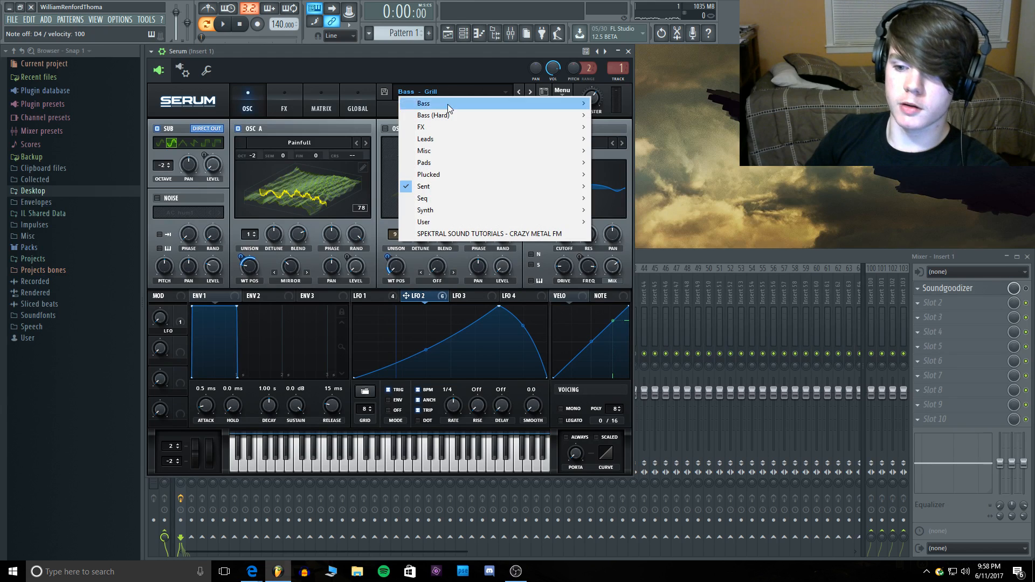
pyautogui.moveTo(438, 186)
pyautogui.moveTo(638, 212)
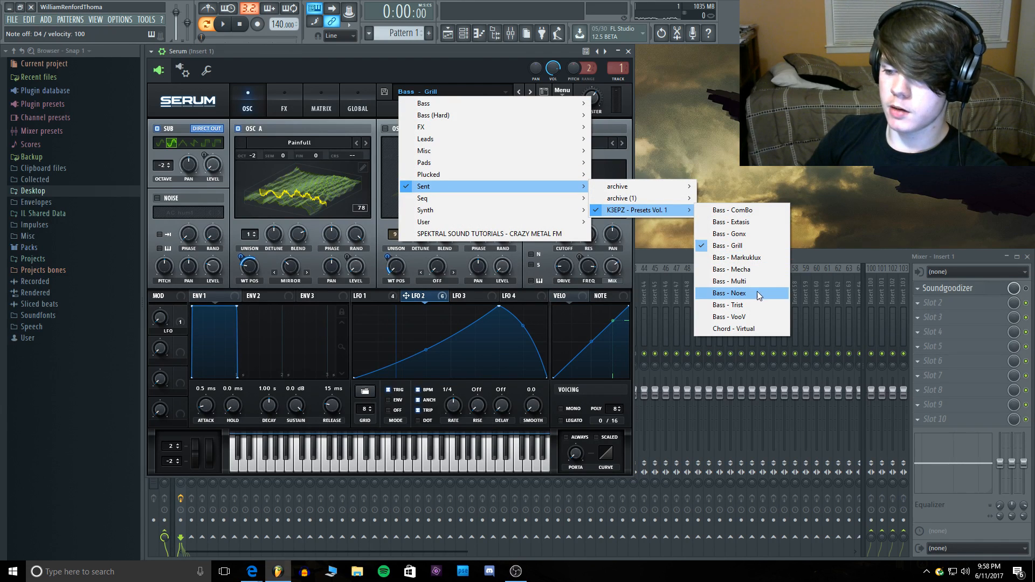
pyautogui.click(755, 315)
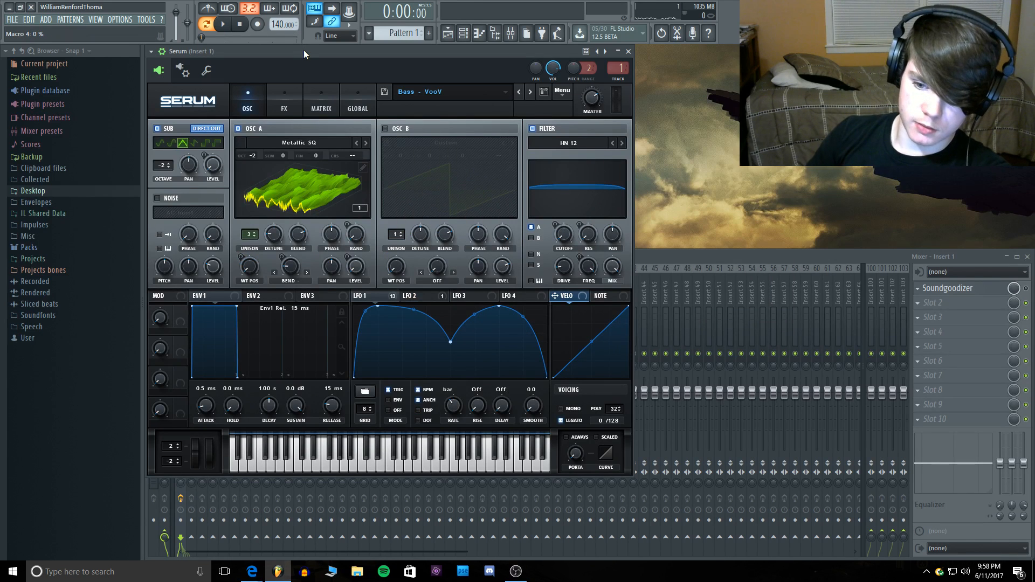
pyautogui.press('c')
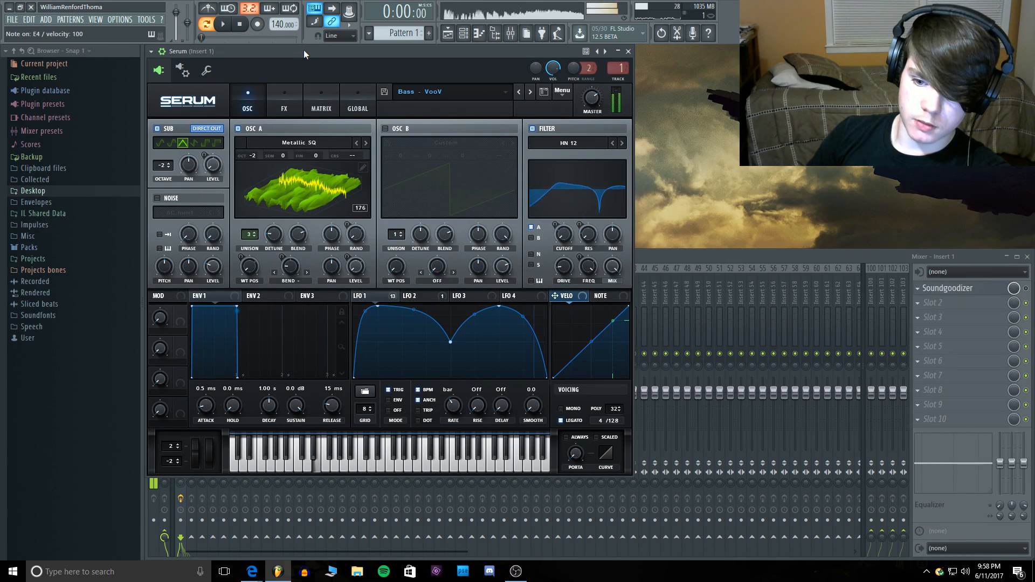
pyautogui.press('g')
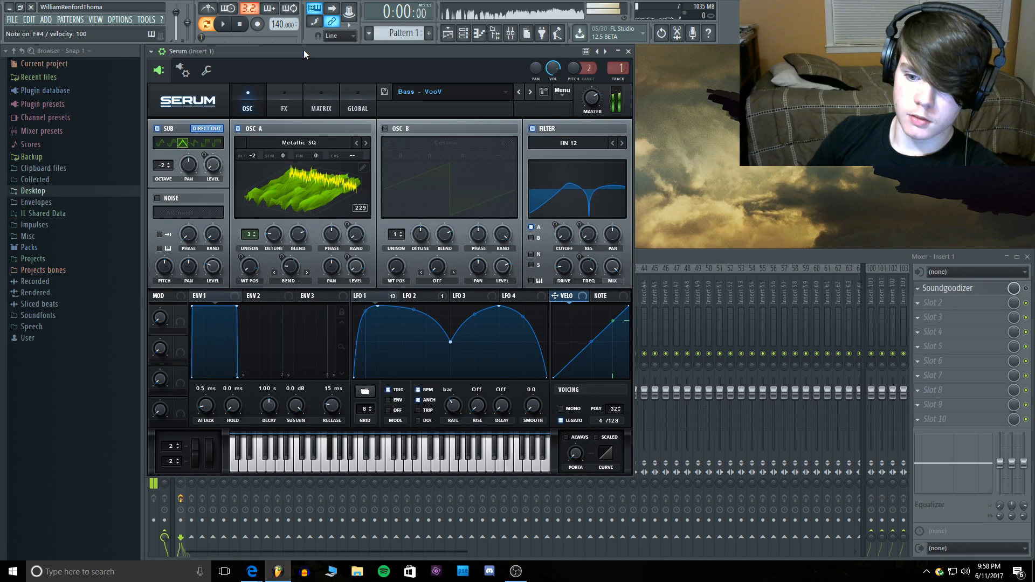
pyautogui.press('c')
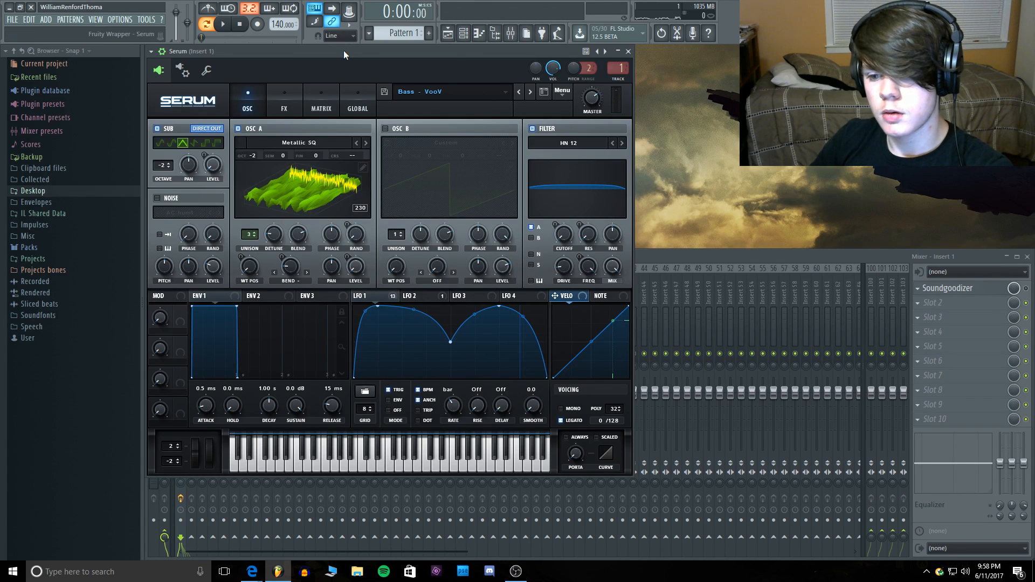
# Step: Check OSC A's wavetable in 2D and 3D, and compare the sound with the sub oscillator off and on
pyautogui.click(287, 166)
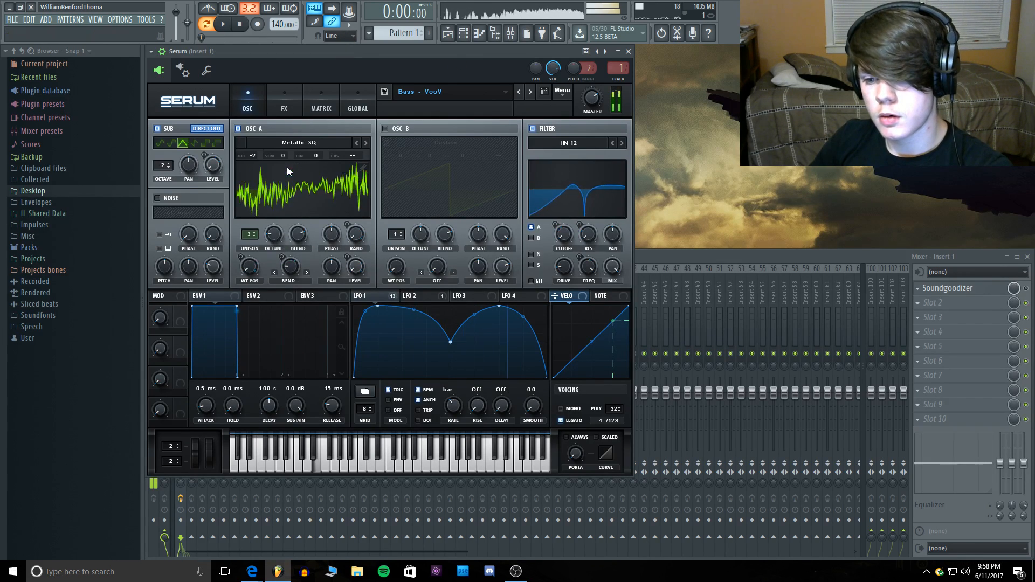
pyautogui.click(314, 191)
pyautogui.click(158, 129)
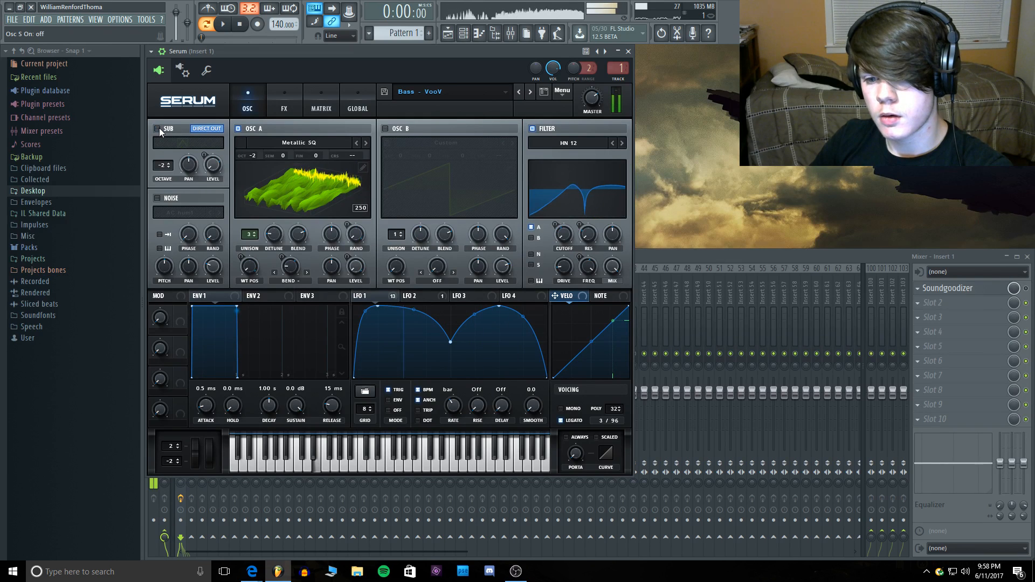
pyautogui.click(158, 128)
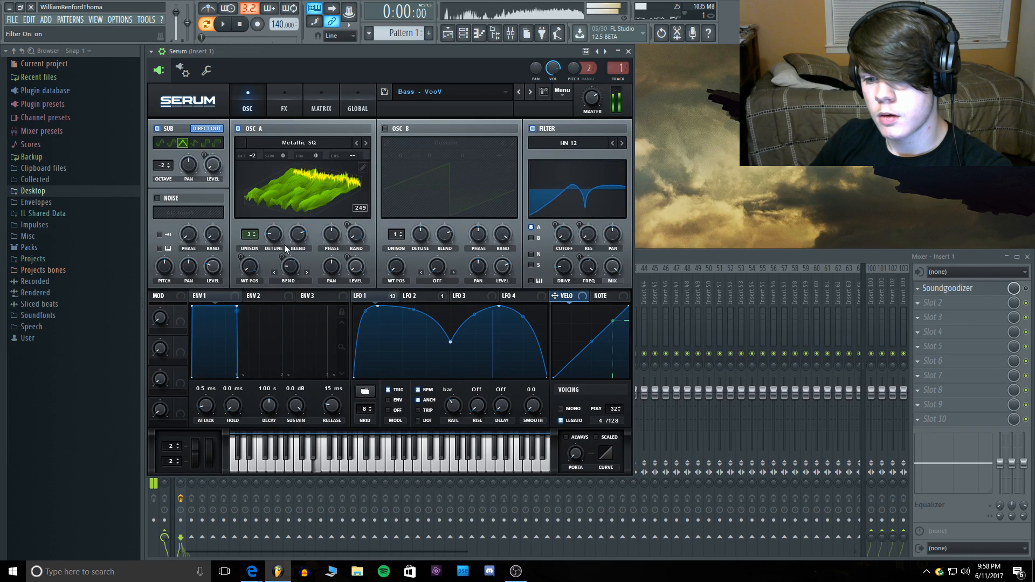
# Step: Compare the held note with OSC A's unison at 1 voice and back at 3 voices
pyautogui.click(254, 237)
pyautogui.click(254, 236)
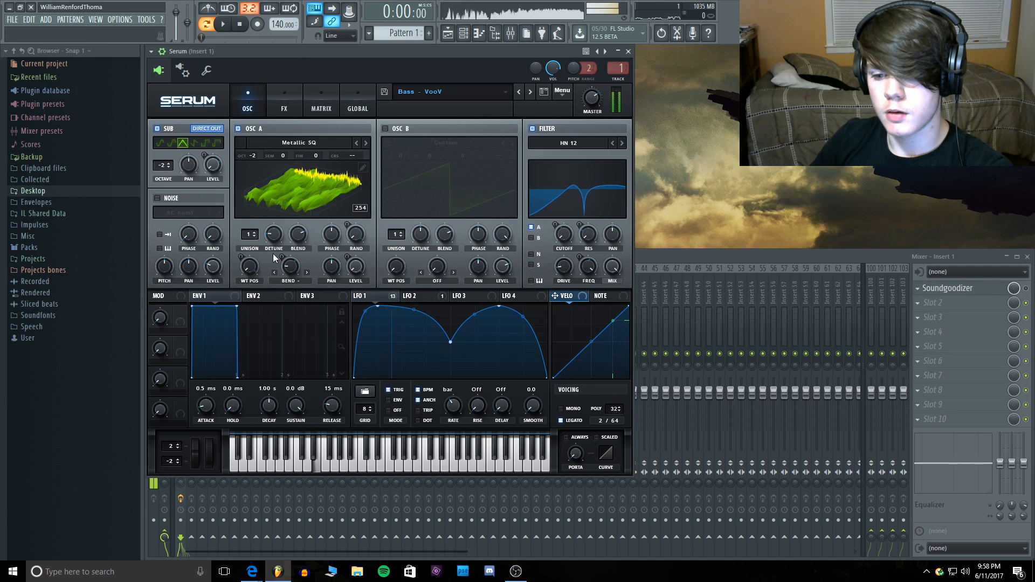
pyautogui.click(254, 232)
pyautogui.click(255, 232)
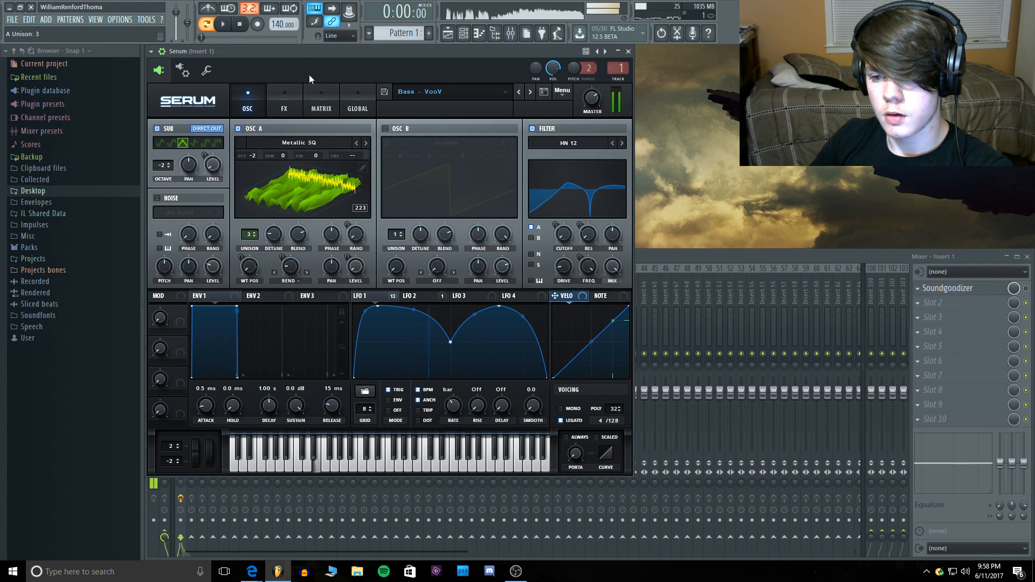
# Step: Open the effects rack and compare the sound with Hyper/Dimension, Distortion, Phaser and Compressor each switched off and on
pyautogui.click(277, 105)
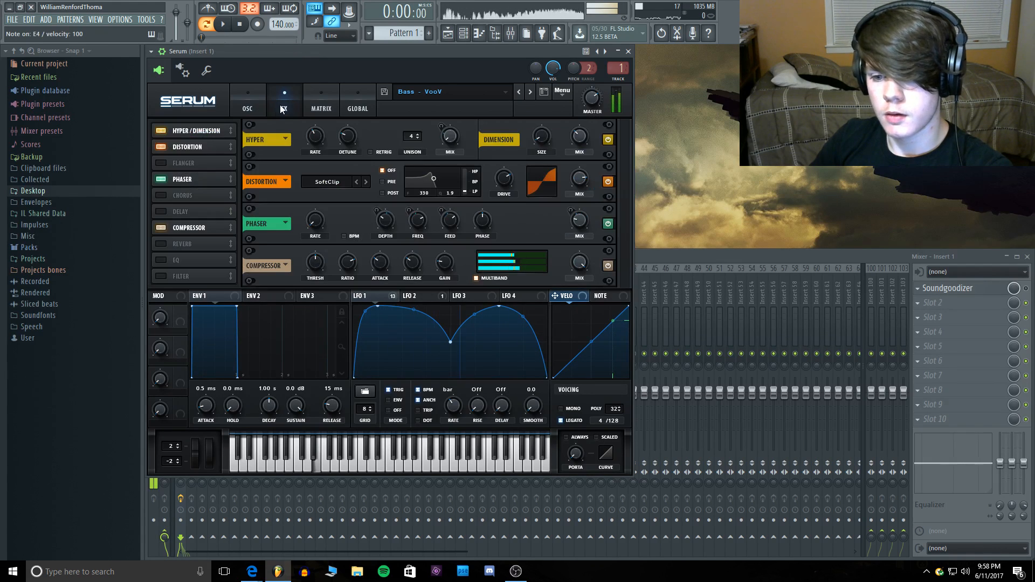
pyautogui.click(158, 132)
pyautogui.click(161, 131)
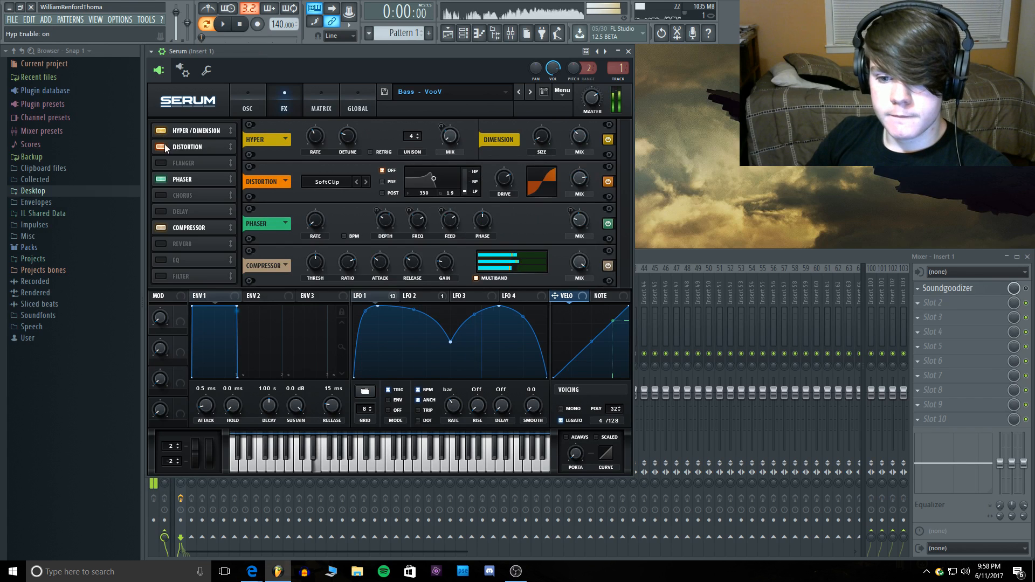
pyautogui.click(164, 146)
pyautogui.click(164, 146)
pyautogui.click(162, 179)
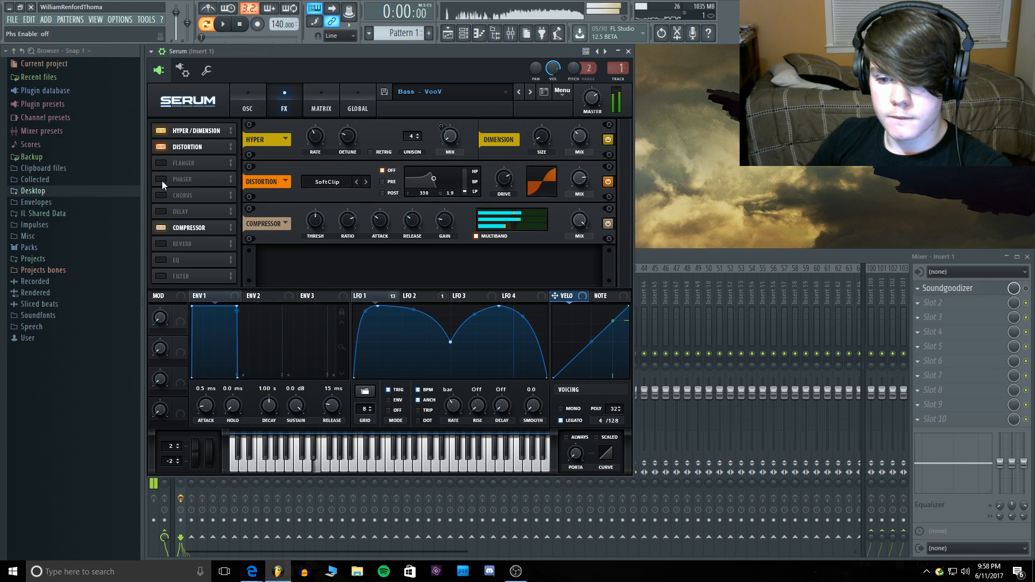
pyautogui.click(161, 179)
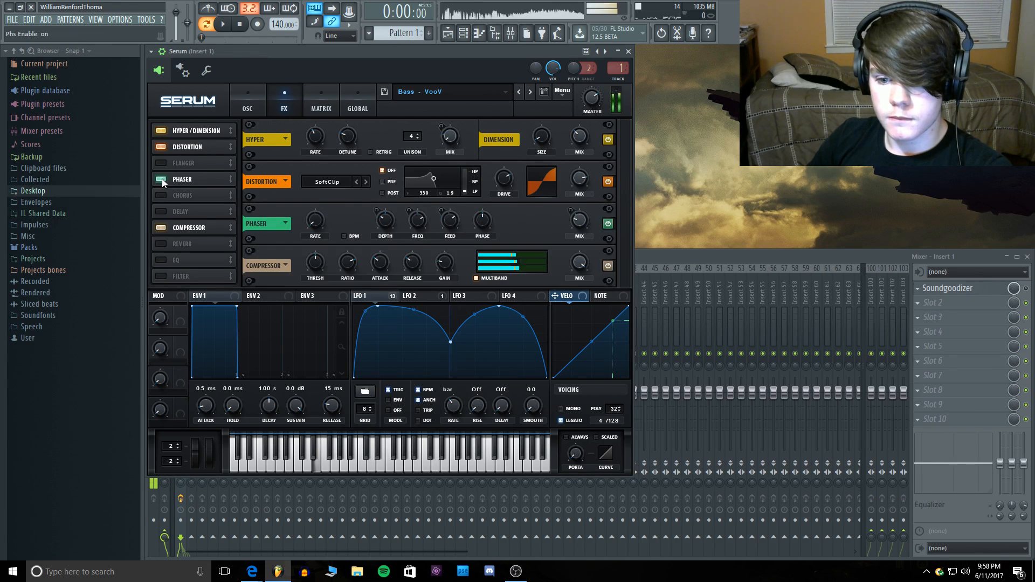
pyautogui.click(159, 229)
pyautogui.click(158, 229)
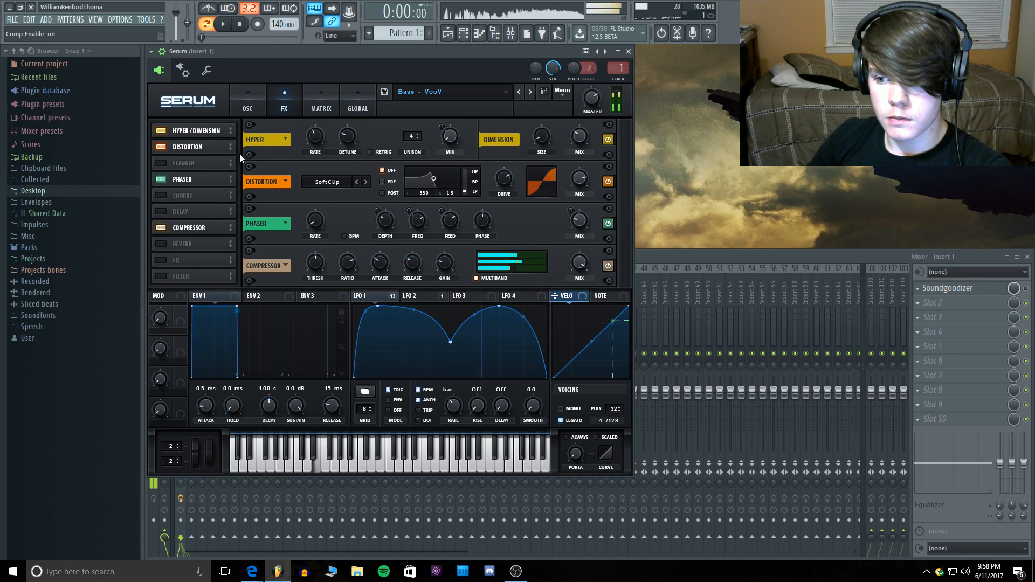
# Step: Return to the oscillator page and compare the shapes and modulation assignments of LFO 1 and LFO 2
pyautogui.click(248, 102)
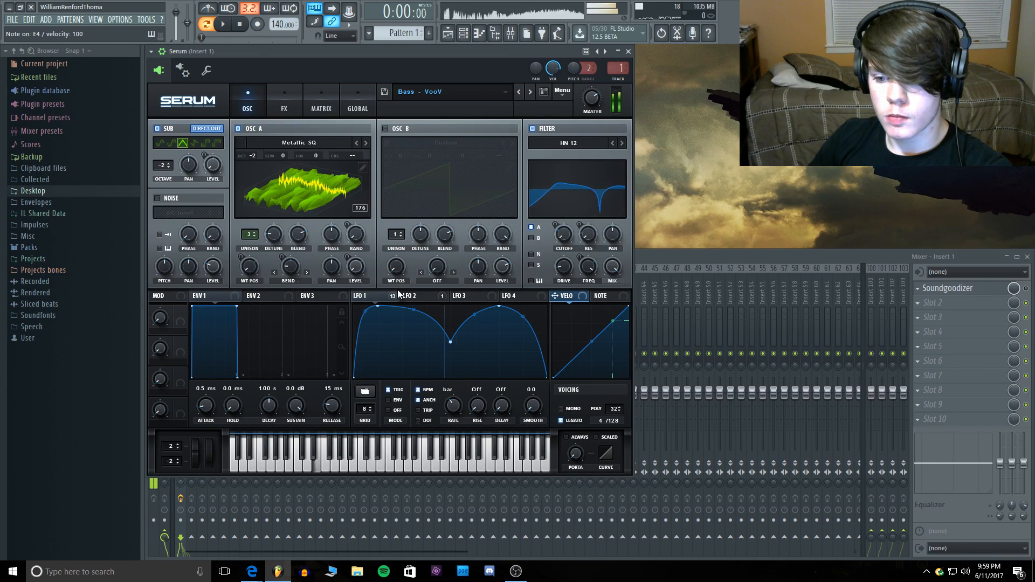
pyautogui.click(417, 297)
pyautogui.click(386, 297)
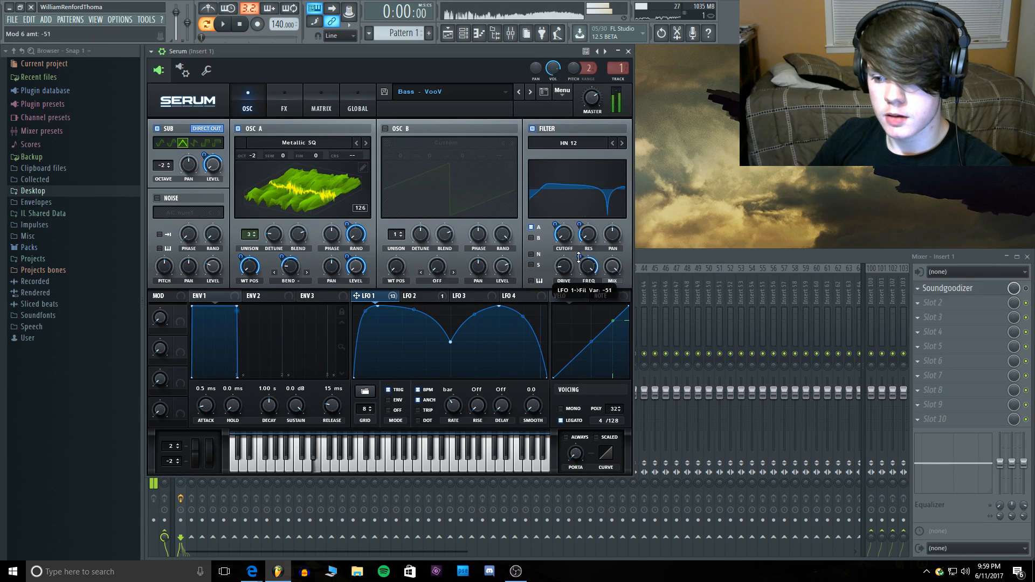
pyautogui.click(443, 299)
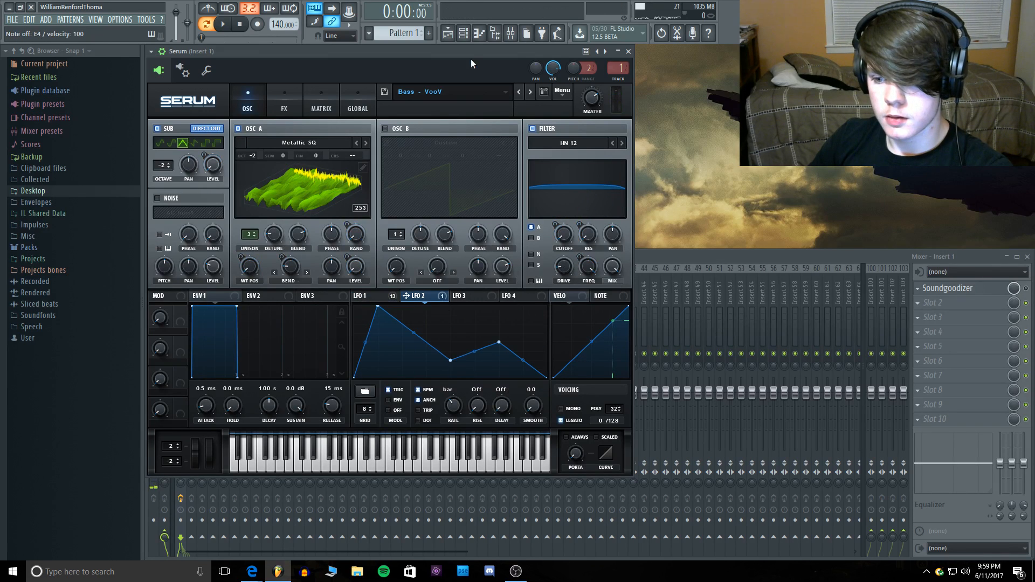
# Step: Assign LFO 2 to the filter's FREQ control and adjust its modulation amount while holding a note
pyautogui.moveTo(406, 296); pyautogui.dragTo(588, 266)
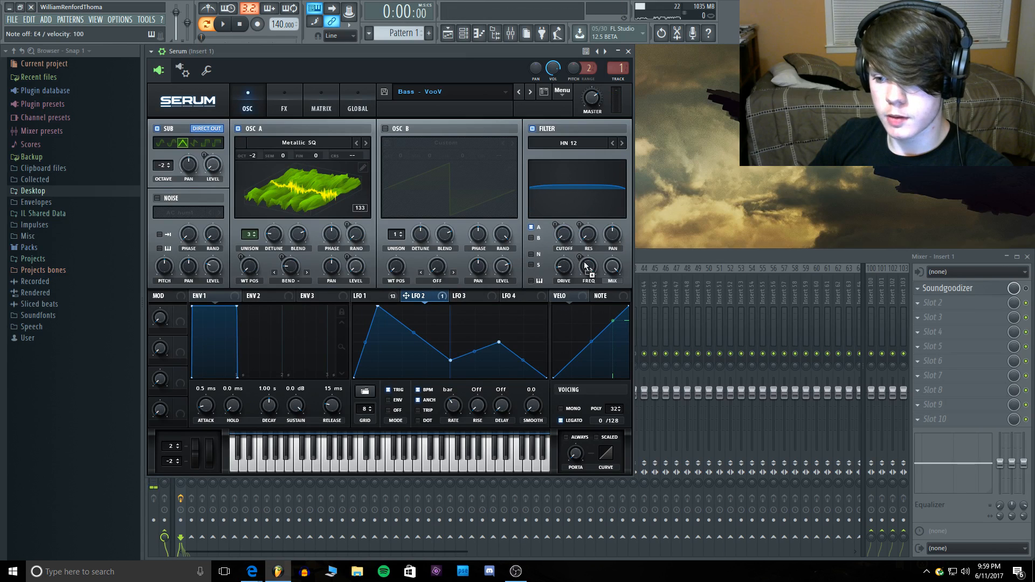
pyautogui.doubleClick(529, 50)
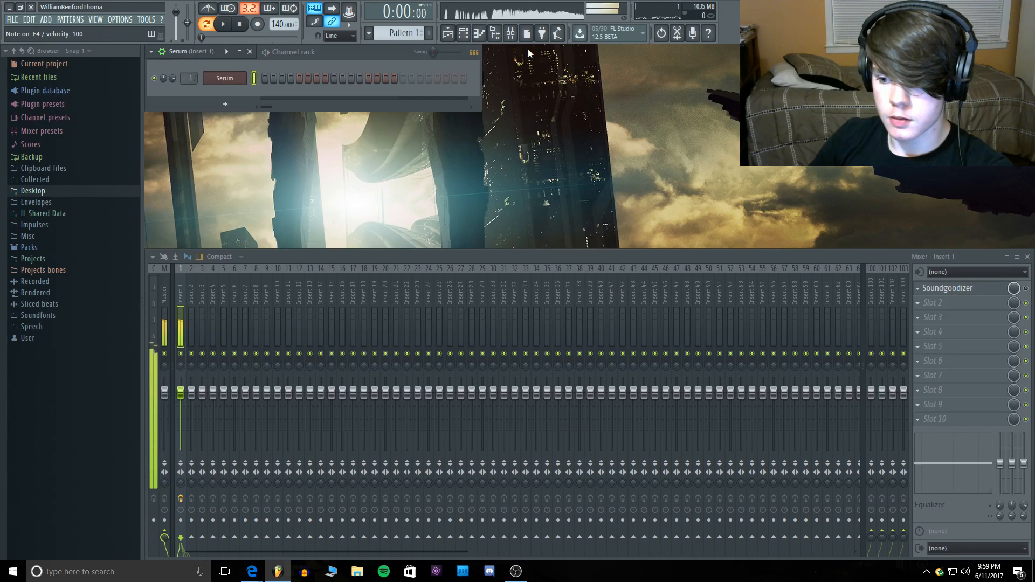
pyautogui.doubleClick(203, 50)
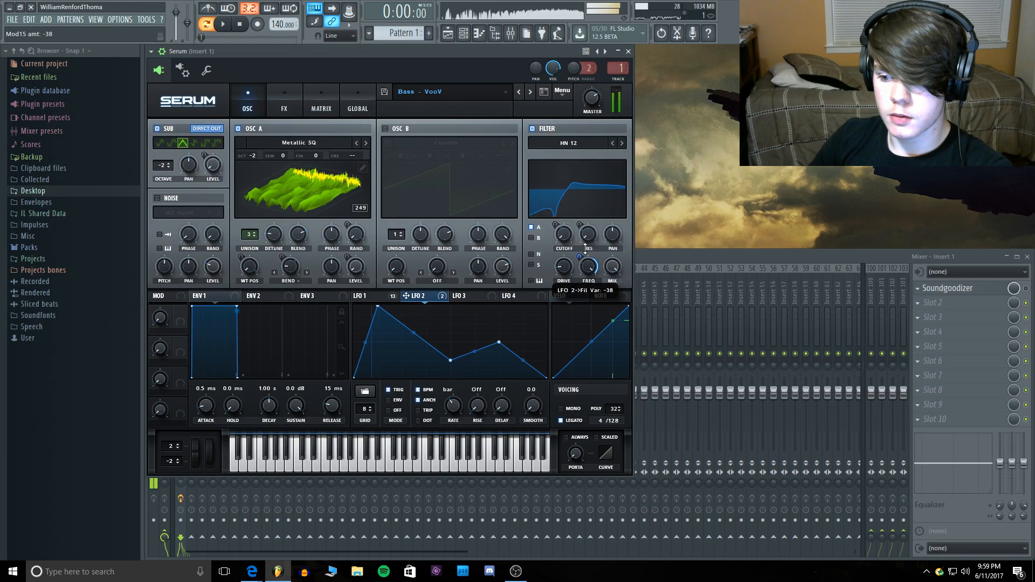
pyautogui.moveTo(586, 248); pyautogui.dragTo(586, 242)
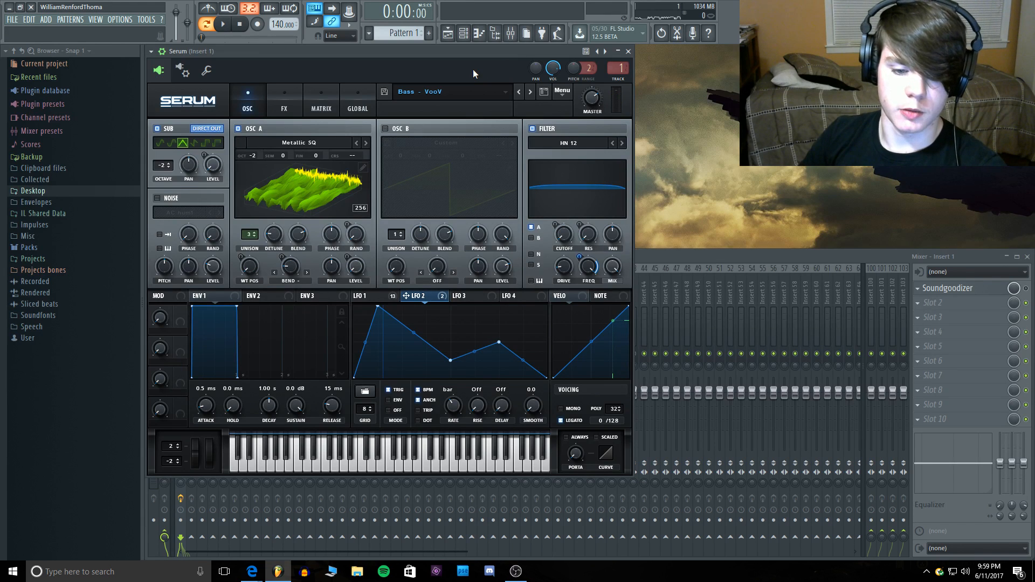
# Step: Play notes to hear the added modulation, checking OSC A's wavetable in 2D and 3D and the effects rack
pyautogui.press('c')
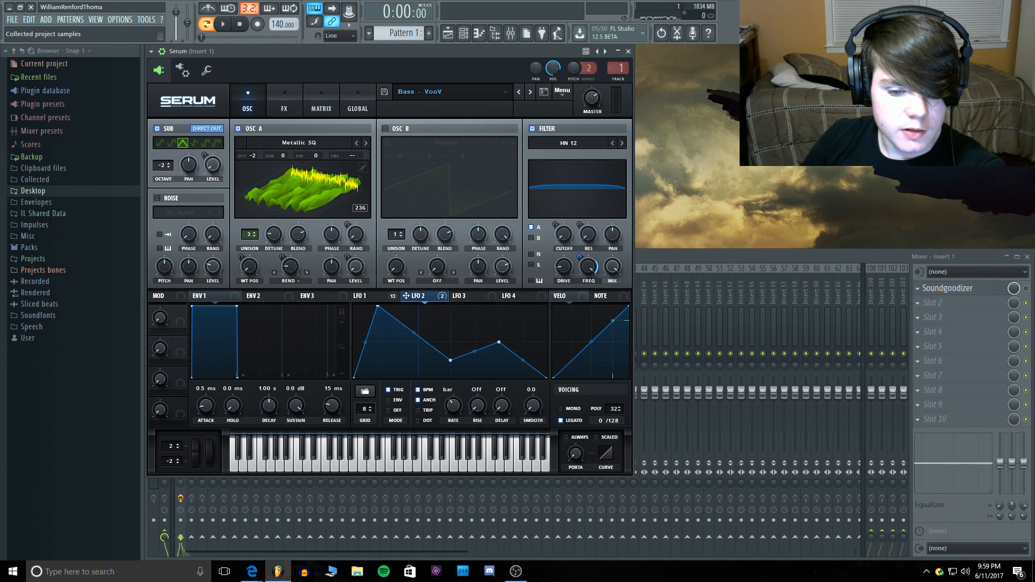
pyautogui.press('c')
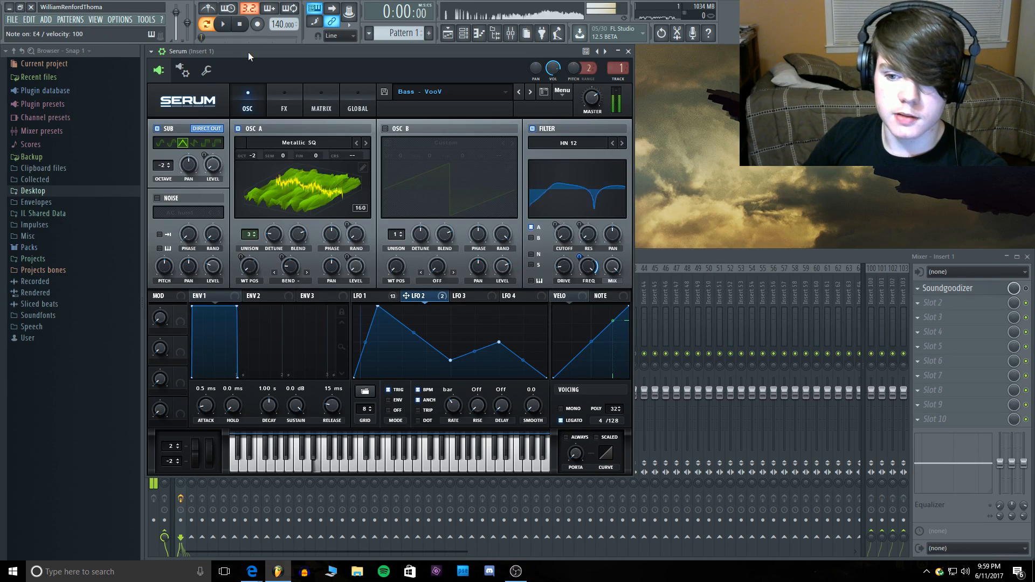
pyautogui.click(283, 199)
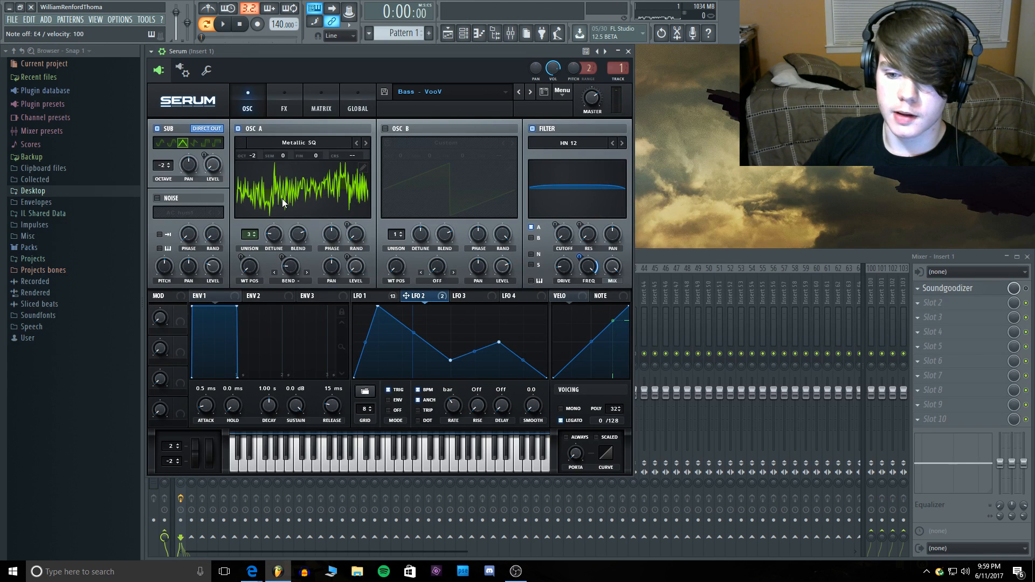
pyautogui.click(321, 180)
pyautogui.press('c')
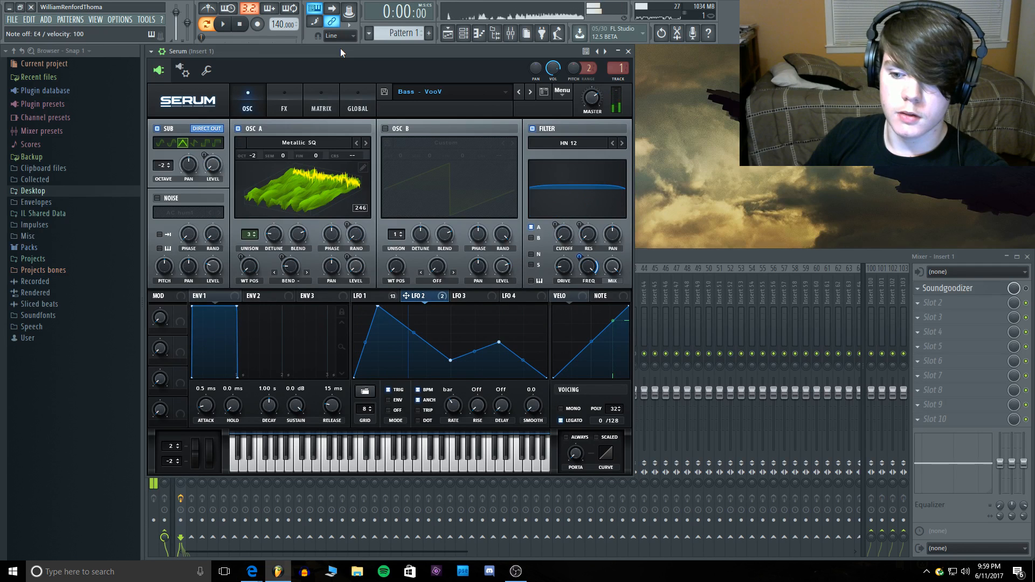
pyautogui.click(280, 92)
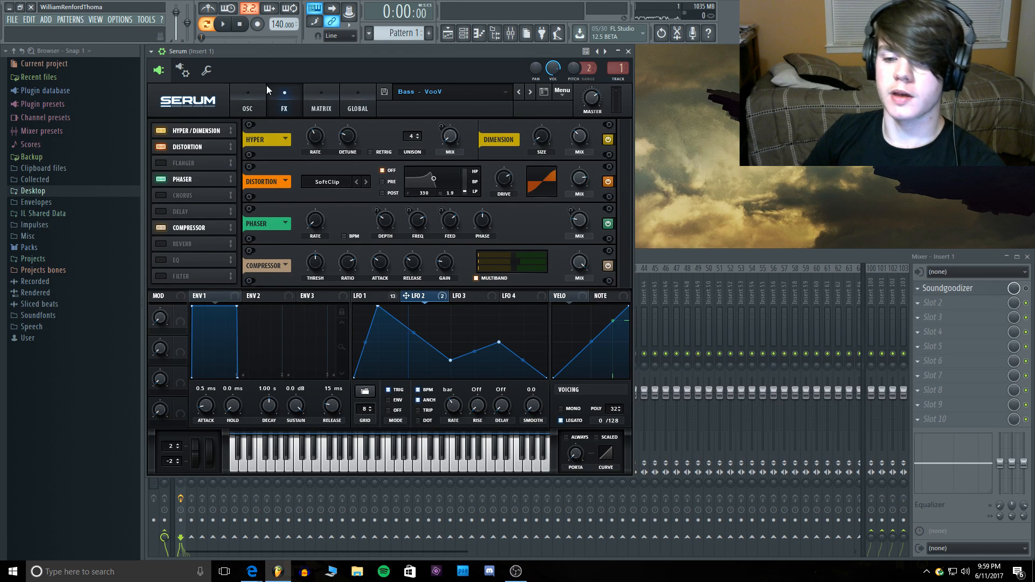
pyautogui.click(243, 96)
# Step: Open the recent project Oolacile.flp without saving the changes to untitled.flp
pyautogui.click(13, 19)
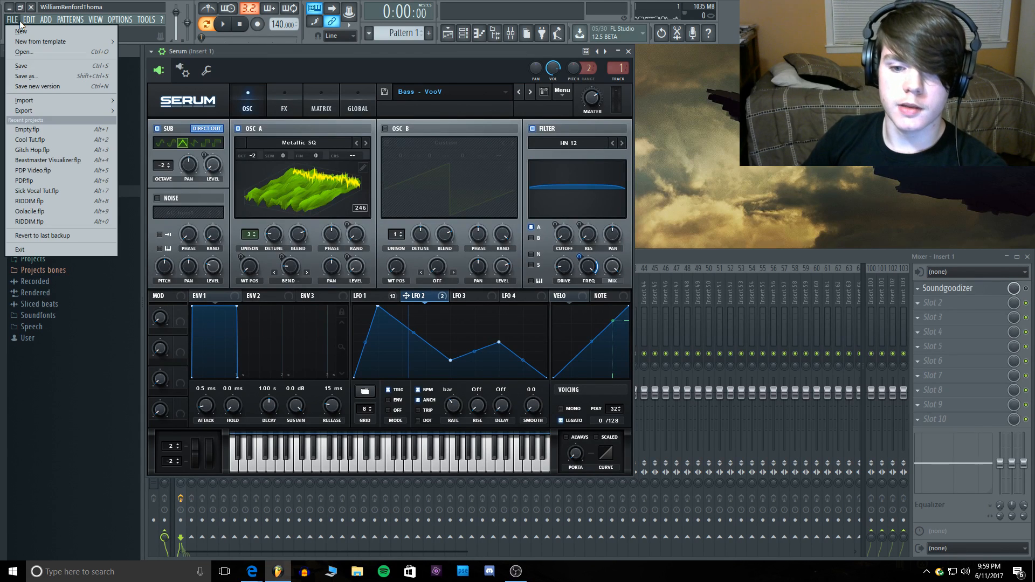
pyautogui.click(56, 209)
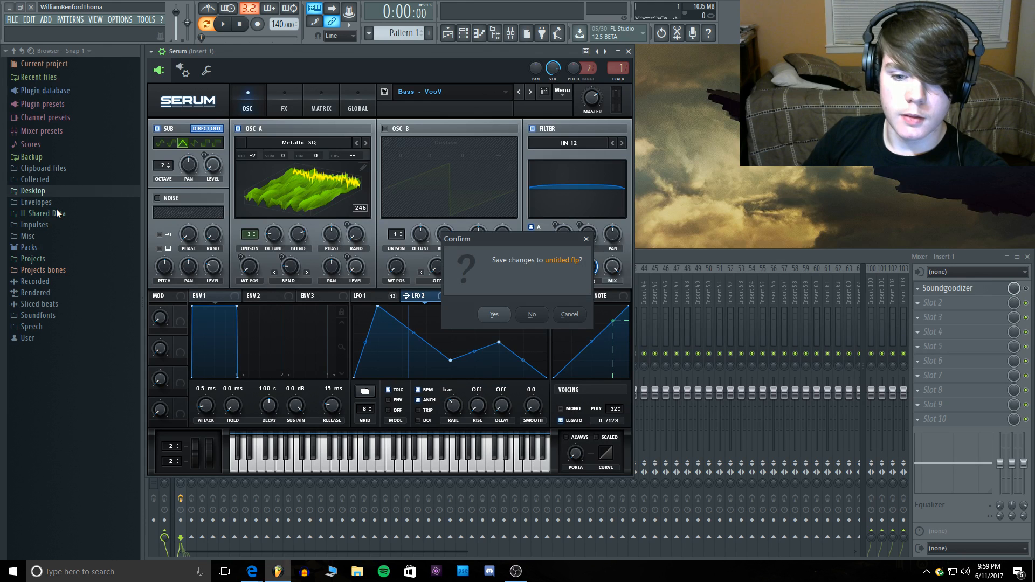
pyautogui.click(532, 315)
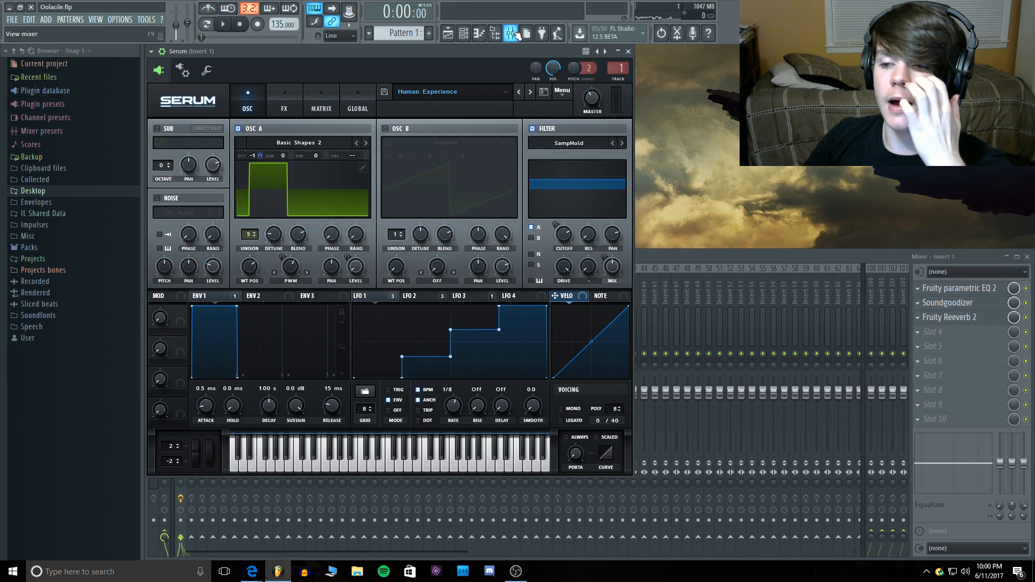
# Step: Bring the mixer forward and play the pattern while adjusting the main volume down to about 58%
pyautogui.click(885, 252)
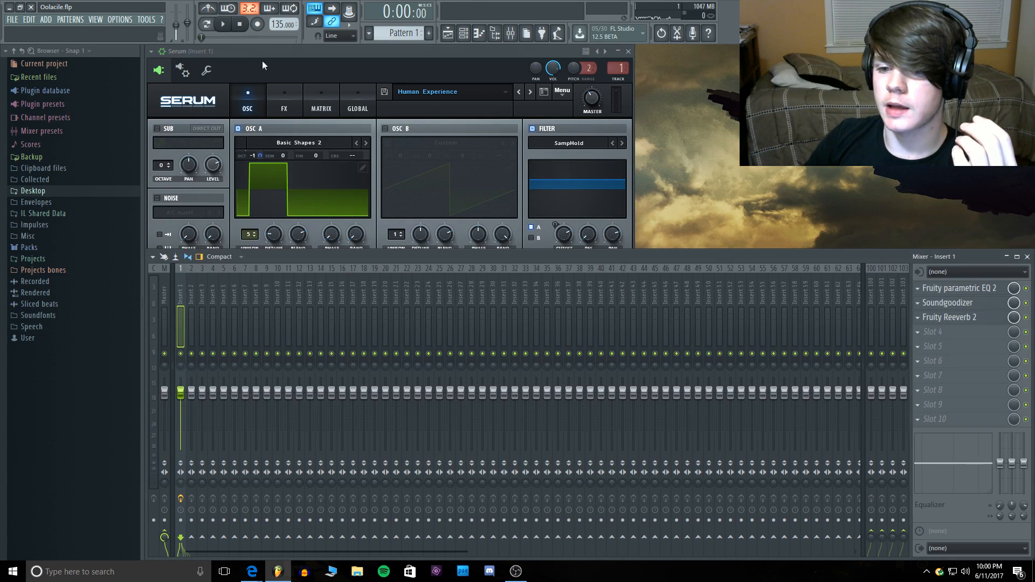
pyautogui.press('space')
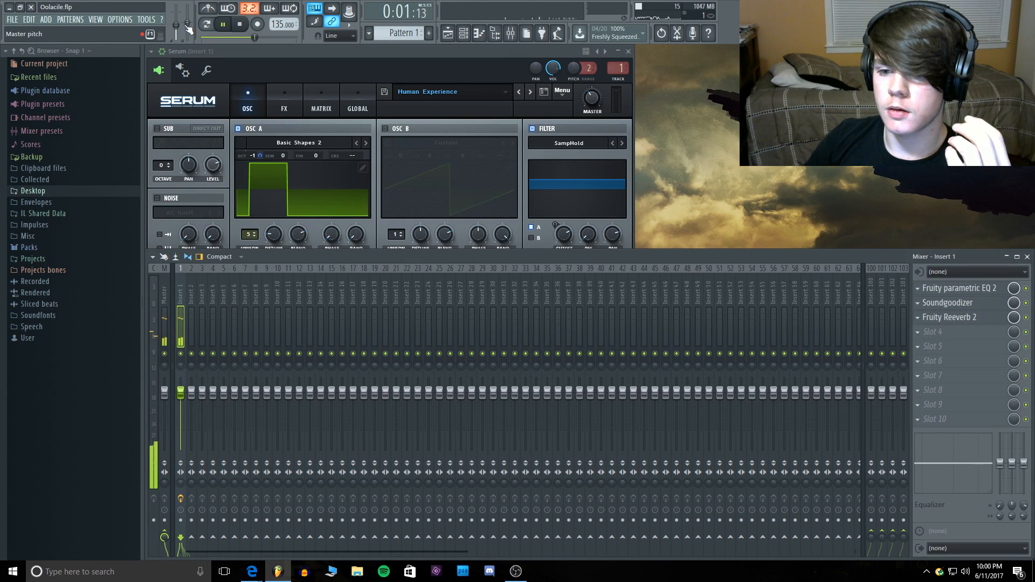
pyautogui.moveTo(176, 25); pyautogui.dragTo(176, 12)
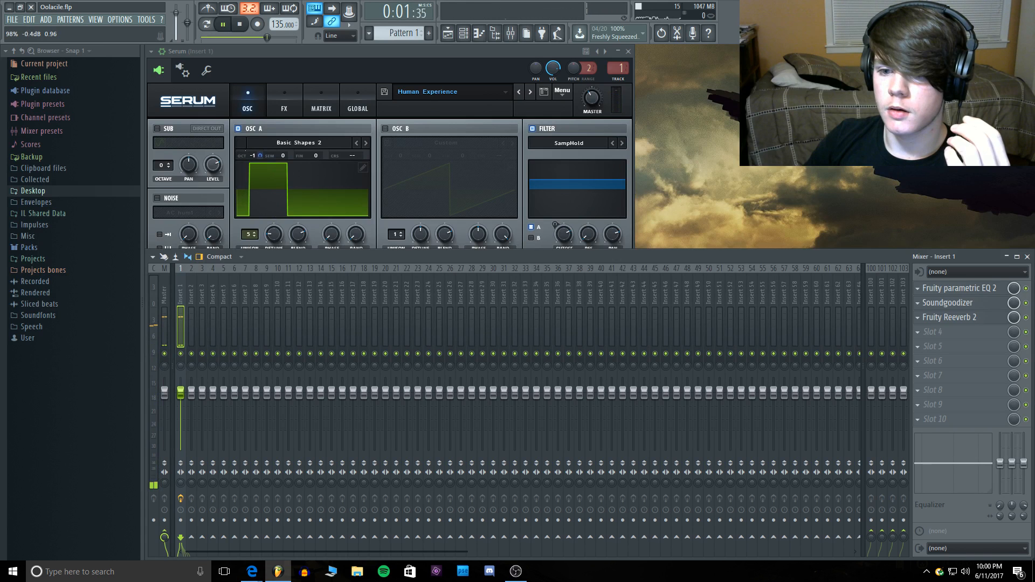
pyautogui.moveTo(176, 13); pyautogui.dragTo(176, 24)
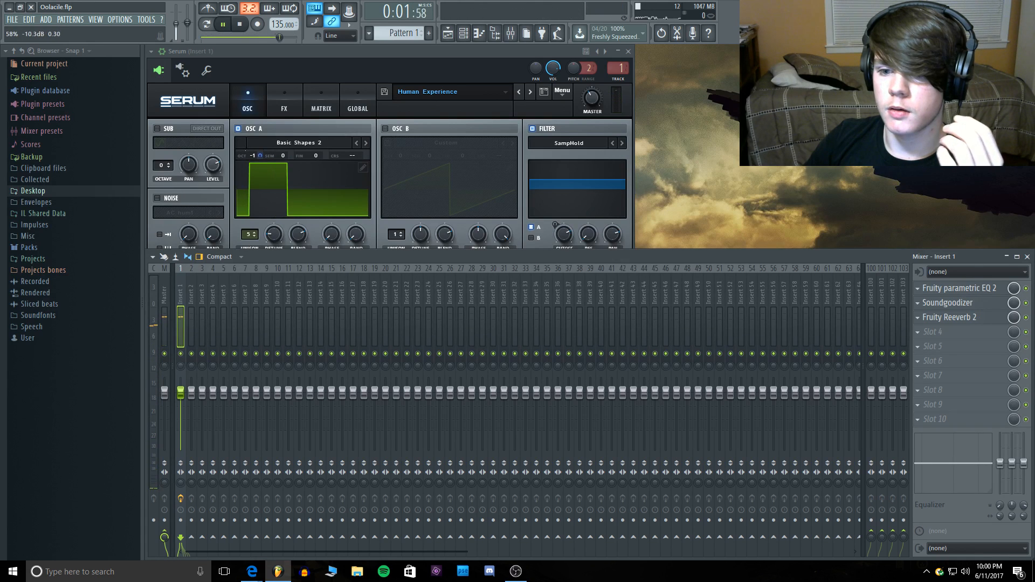
pyautogui.press('space')
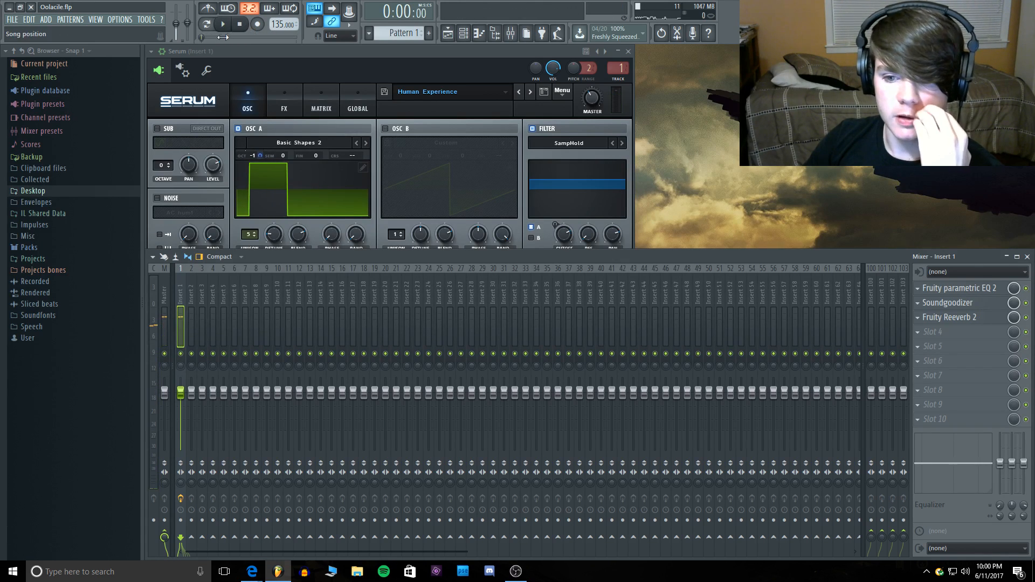
# Step: Bring Serum to the front and play several low notes of the Human Experience preset on its keyboard
pyautogui.click(266, 56)
pyautogui.click(273, 467)
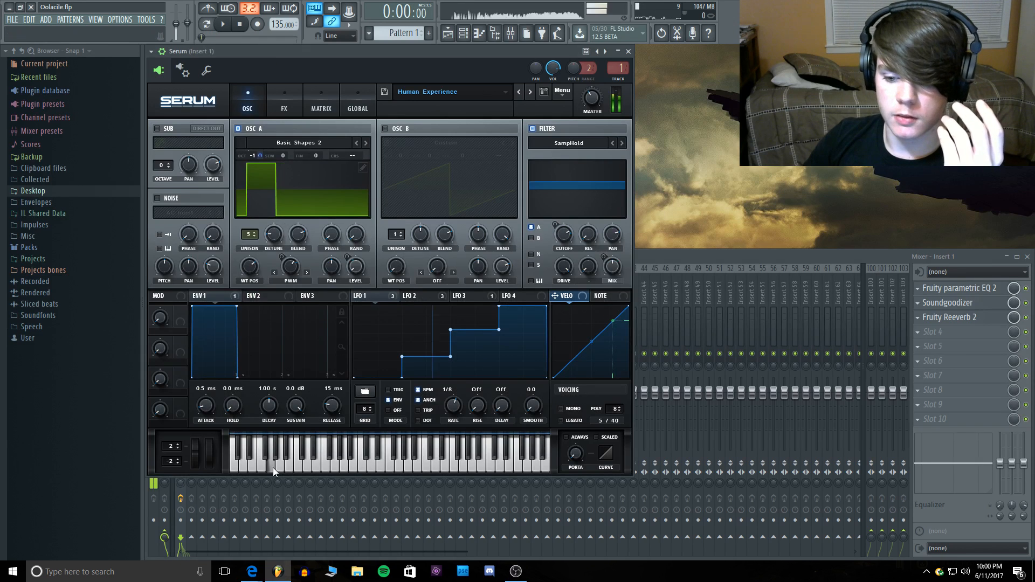
pyautogui.click(251, 464)
pyautogui.click(261, 464)
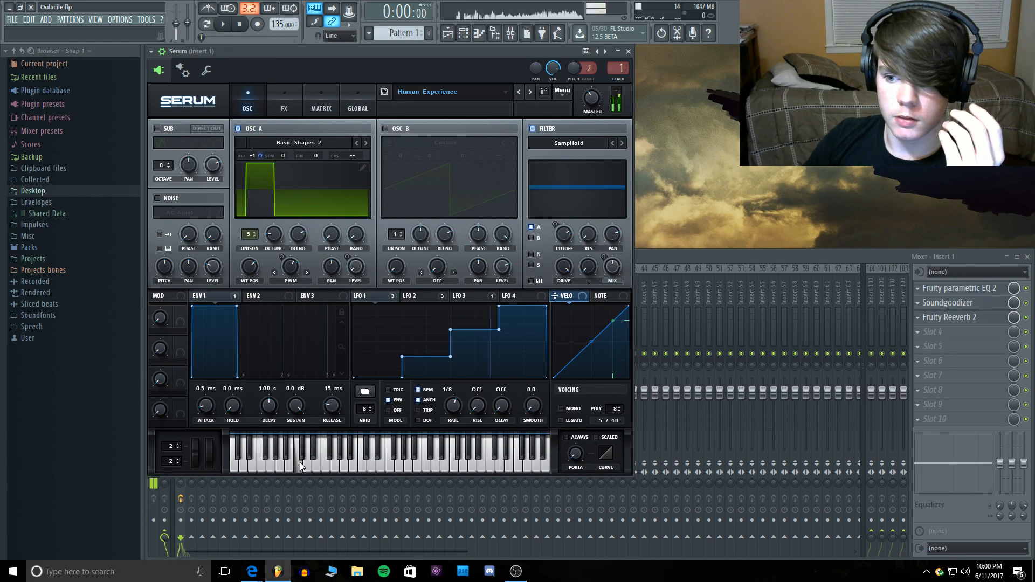
# Step: Play the pattern and compare it with the Serum channel's root note at C6, C4 and back at C5
pyautogui.click(227, 28)
pyautogui.click(207, 71)
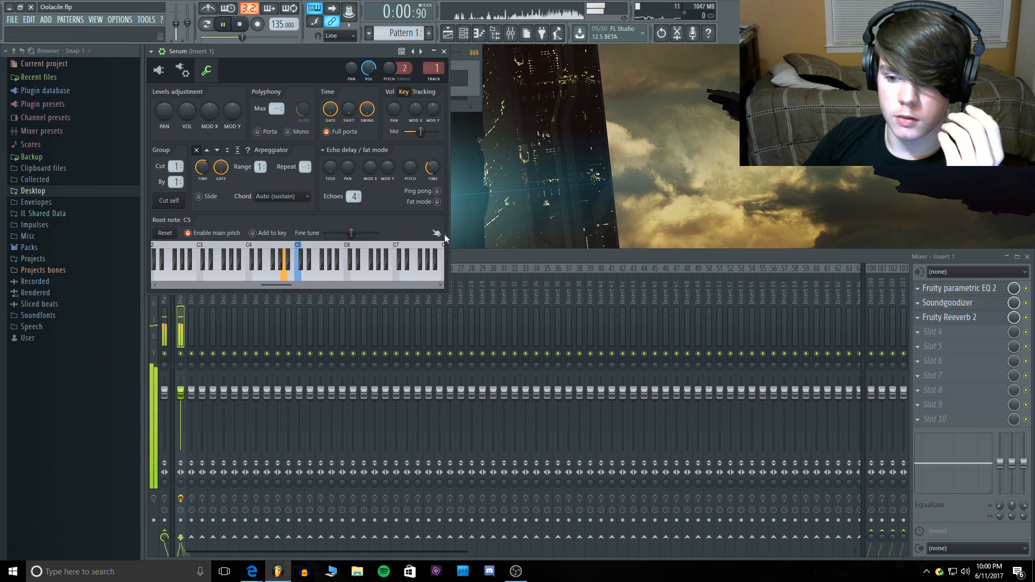
pyautogui.click(347, 246)
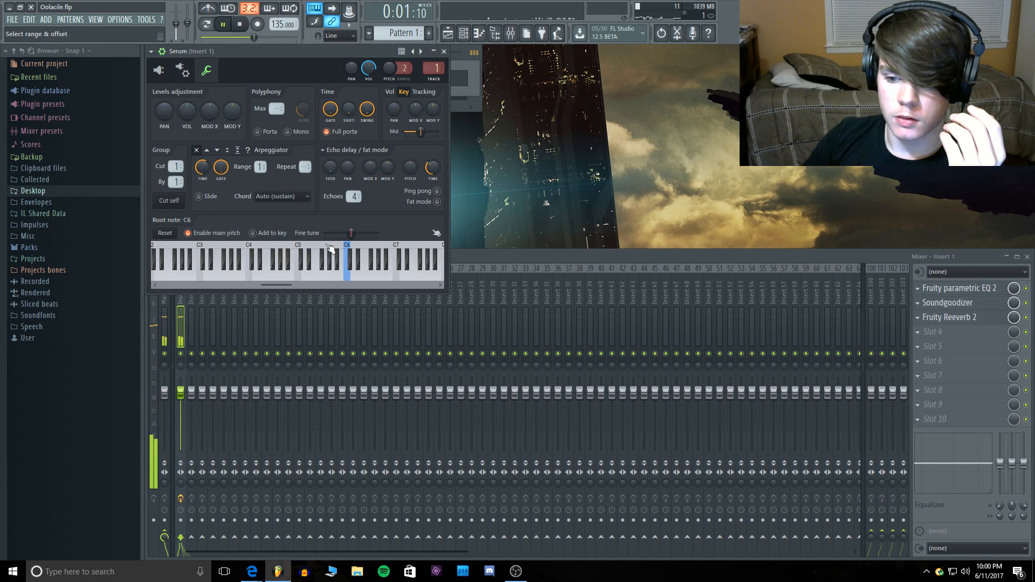
pyautogui.click(298, 247)
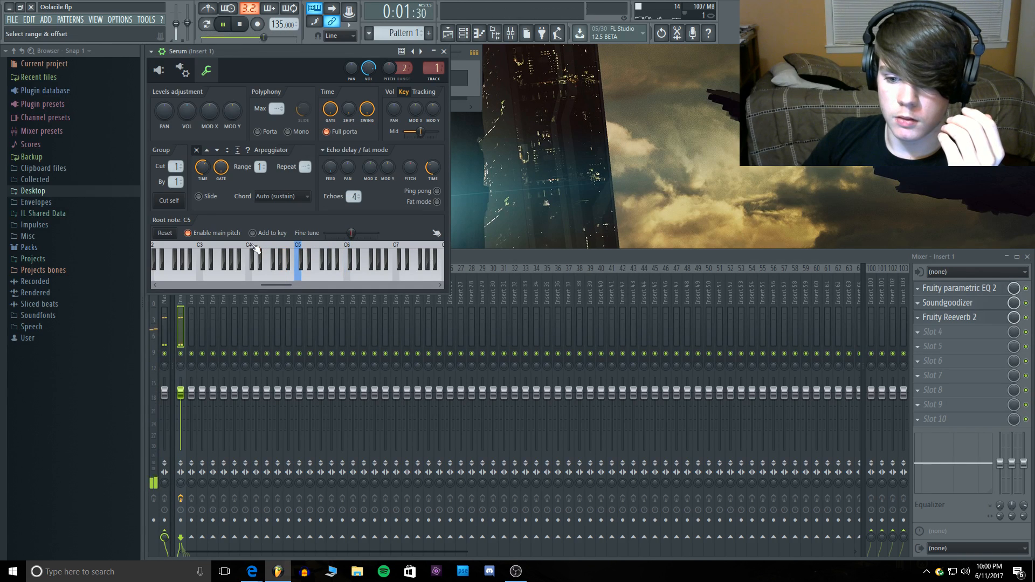
pyautogui.rightClick(245, 244)
pyautogui.rightClick(248, 244)
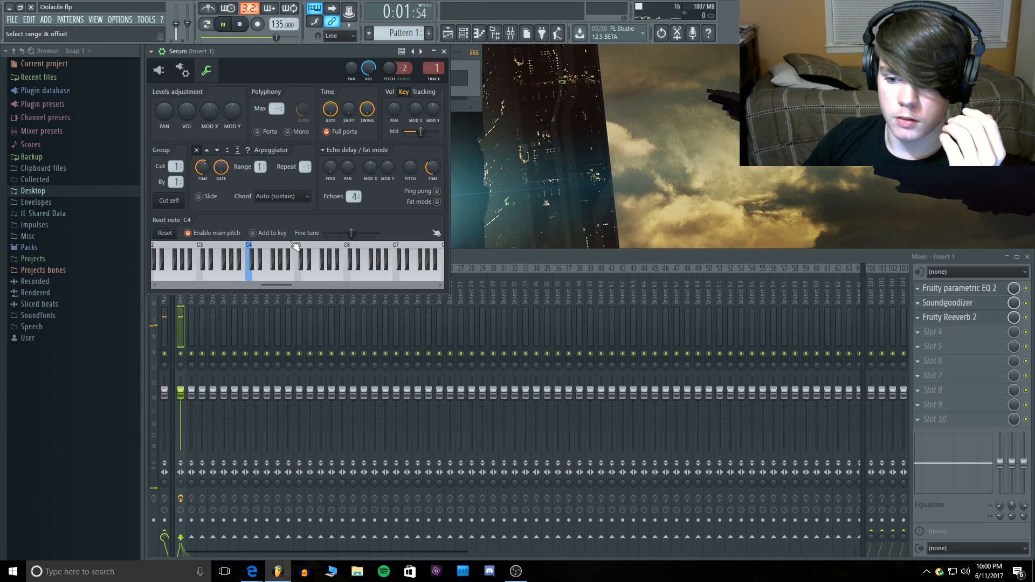
pyautogui.rightClick(299, 244)
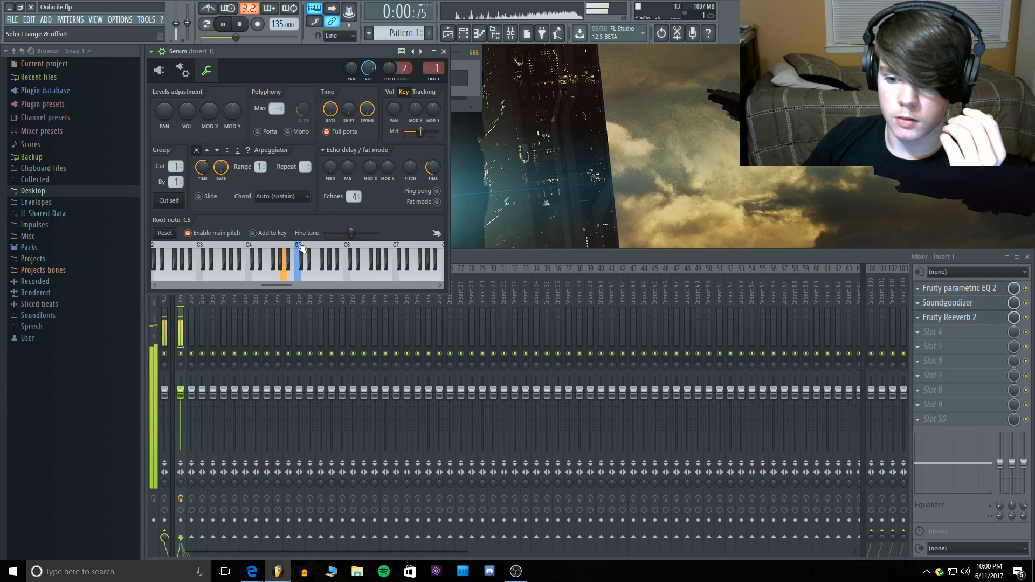
# Step: Close Serum, inspect the Soundgoodizer on Insert 1 while the pattern plays, and stop playback
pyautogui.click(444, 52)
pyautogui.click(955, 303)
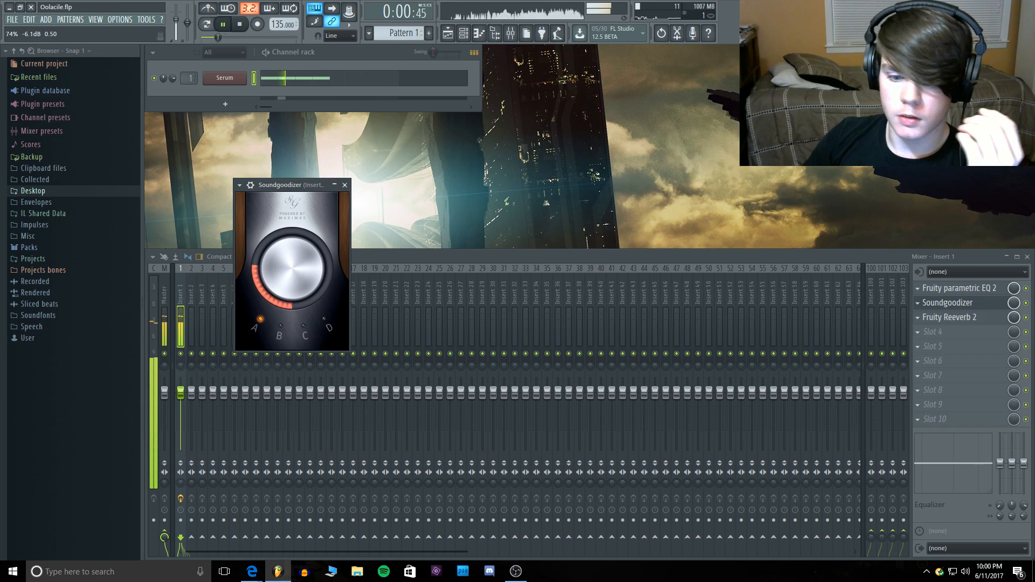
pyautogui.click(240, 25)
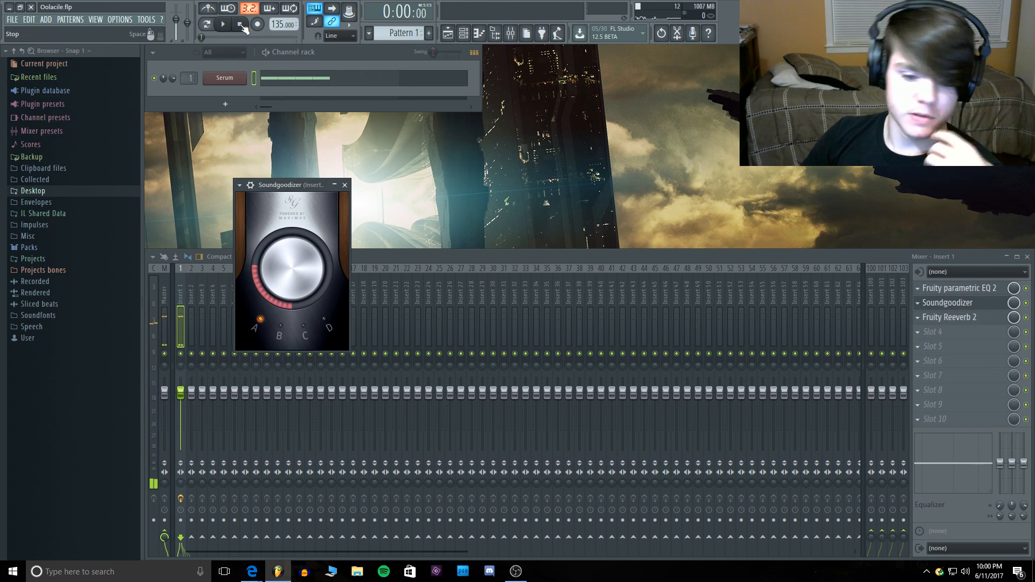
pyautogui.click(952, 302)
# Step: Reopen Serum from its channel, return to the plugin interface, and check the effects and oscillator pages
pyautogui.click(241, 81)
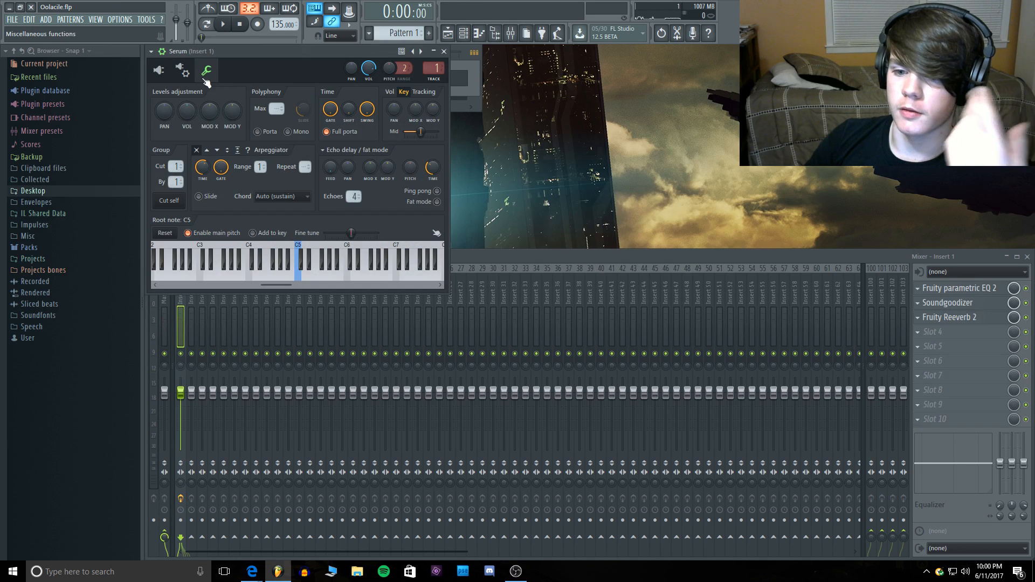
pyautogui.click(183, 71)
pyautogui.click(162, 72)
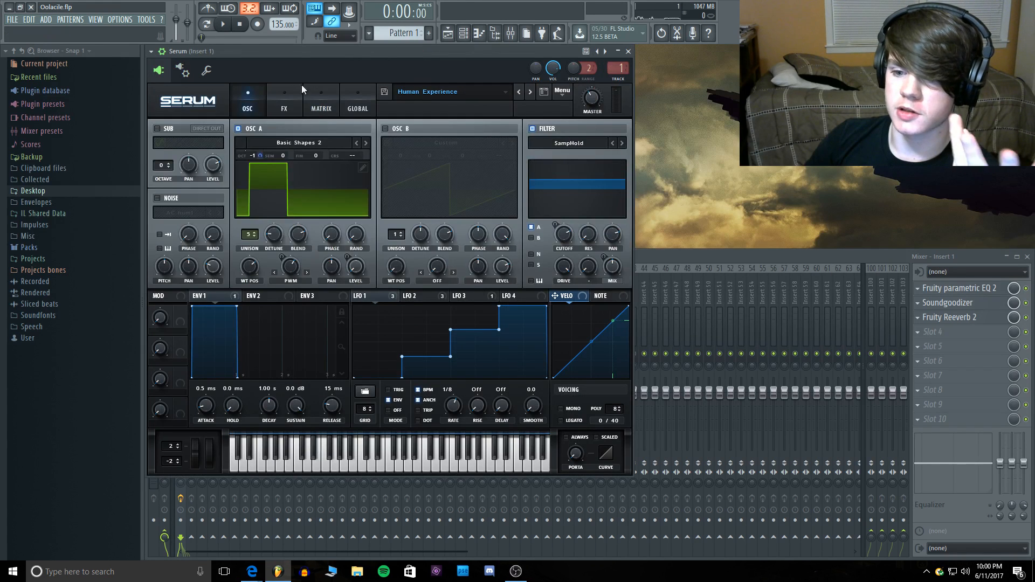
pyautogui.click(285, 105)
pyautogui.click(240, 93)
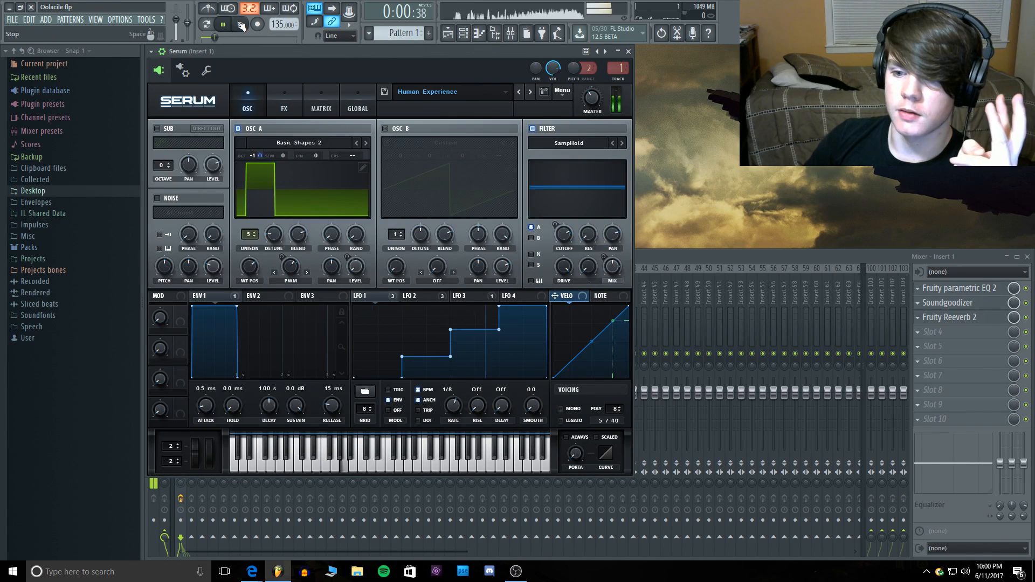
# Step: Close Serum and start a new project from a template without saving the changes to Oolacile.flp
pyautogui.click(628, 52)
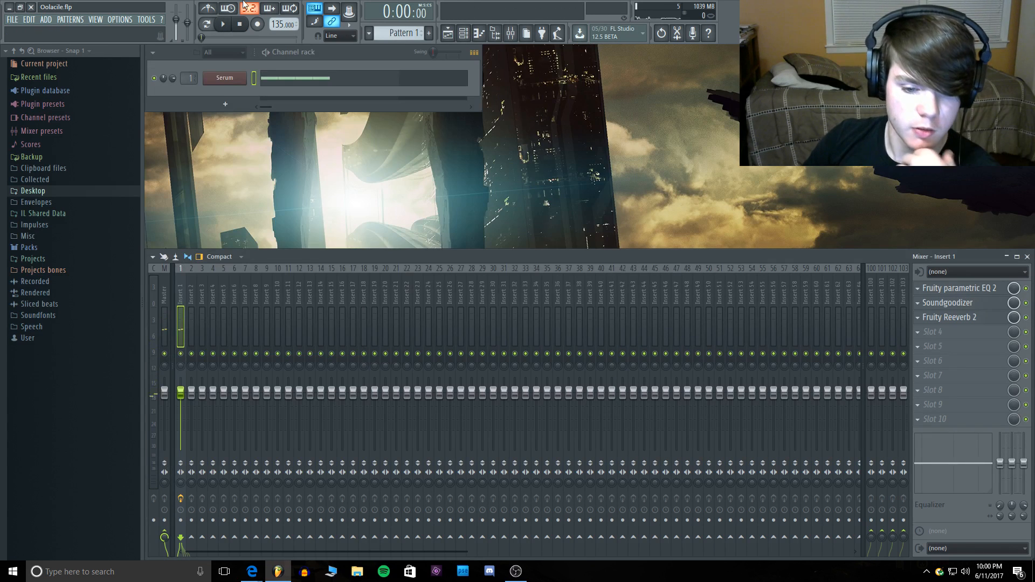
pyautogui.click(12, 20)
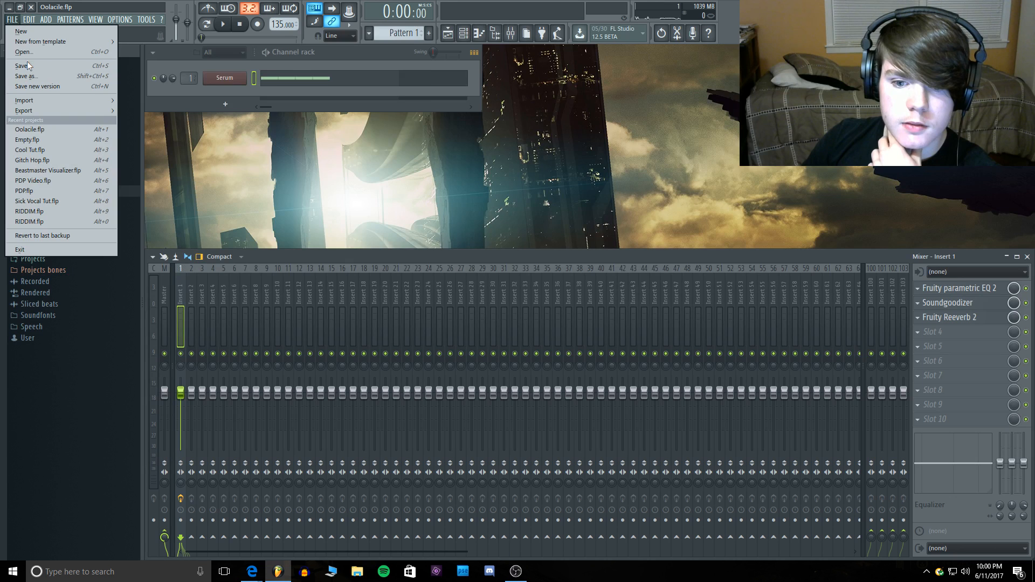
pyautogui.click(30, 42)
pyautogui.click(335, 247)
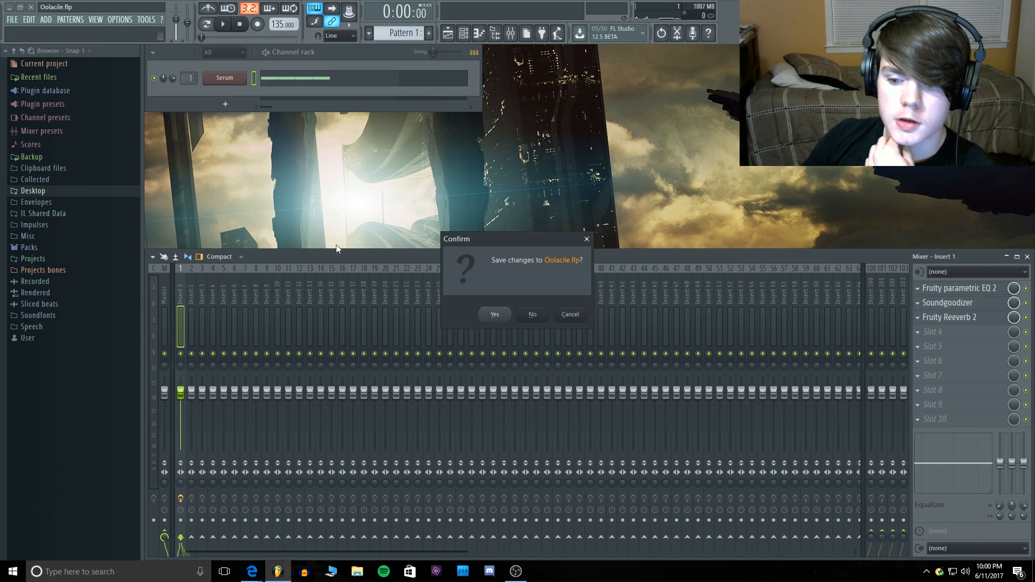
pyautogui.click(542, 320)
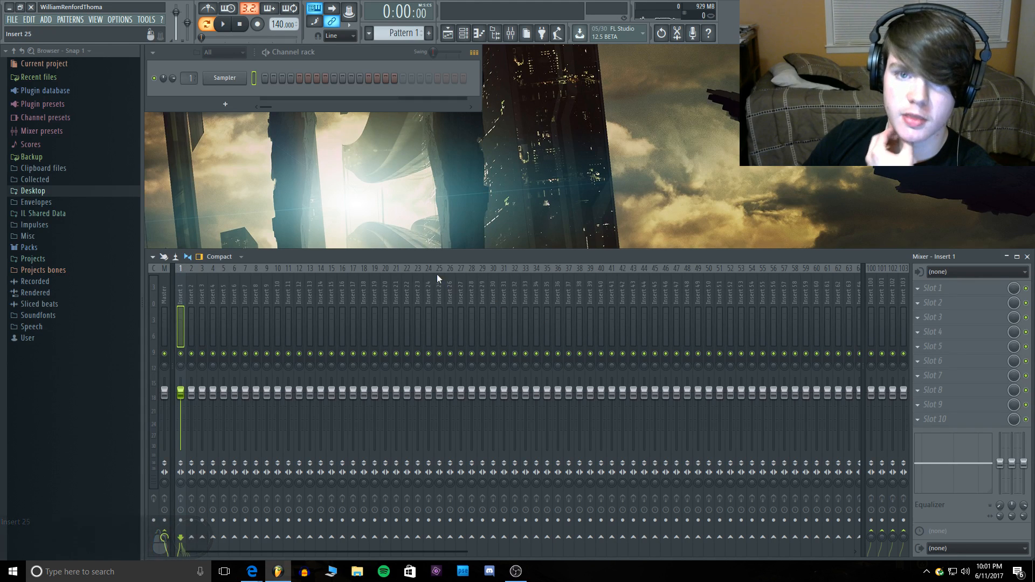
# Step: Replace the Sampler channel with Sakura and play a test note
pyautogui.rightClick(225, 80)
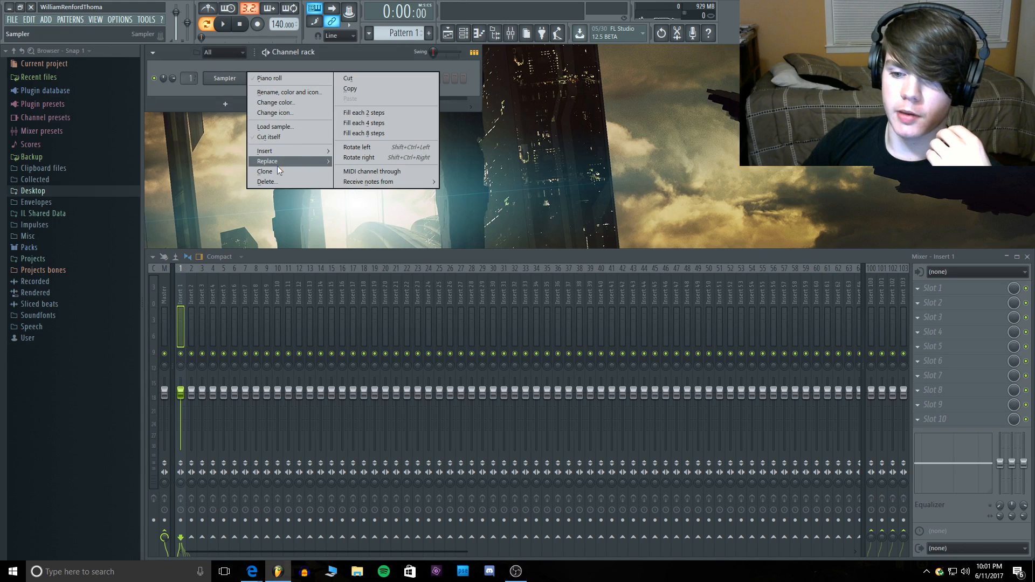
pyautogui.moveTo(277, 165)
pyautogui.click(471, 144)
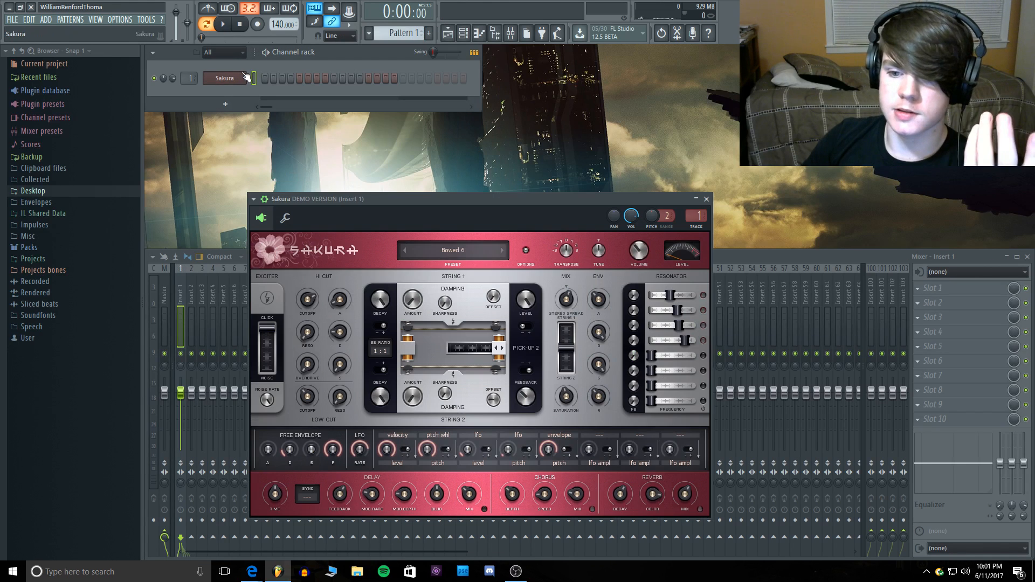
pyautogui.press('e')
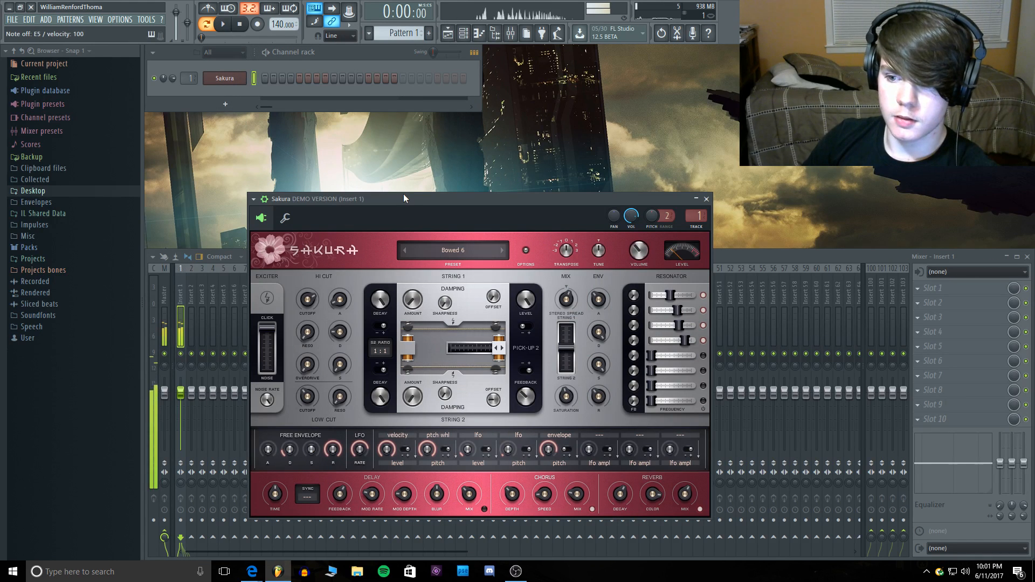
# Step: Replace the Sakura channel with Serum and move its window up beside the browser
pyautogui.rightClick(225, 79)
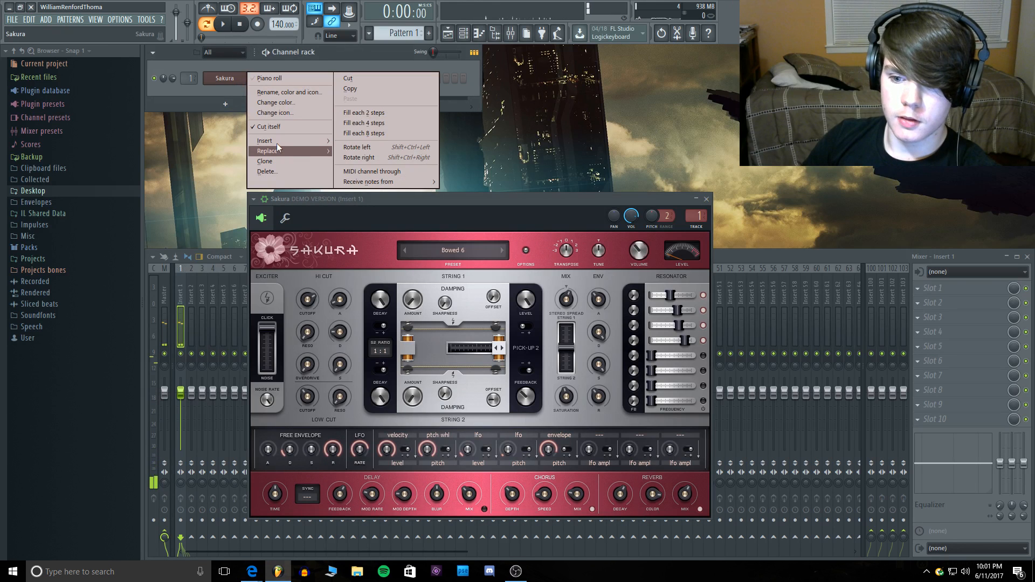
pyautogui.moveTo(277, 147)
pyautogui.click(467, 156)
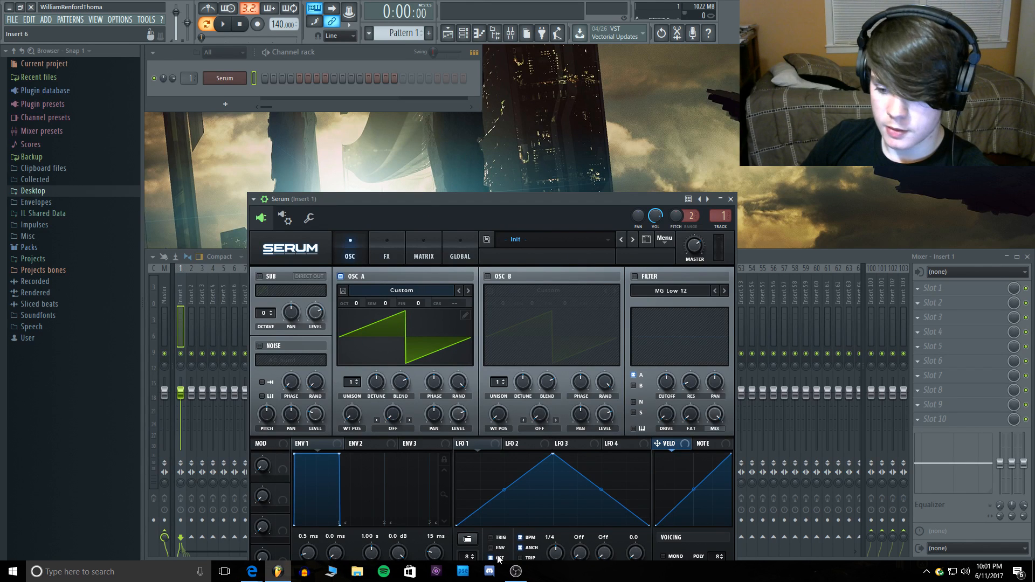
pyautogui.moveTo(518, 572)
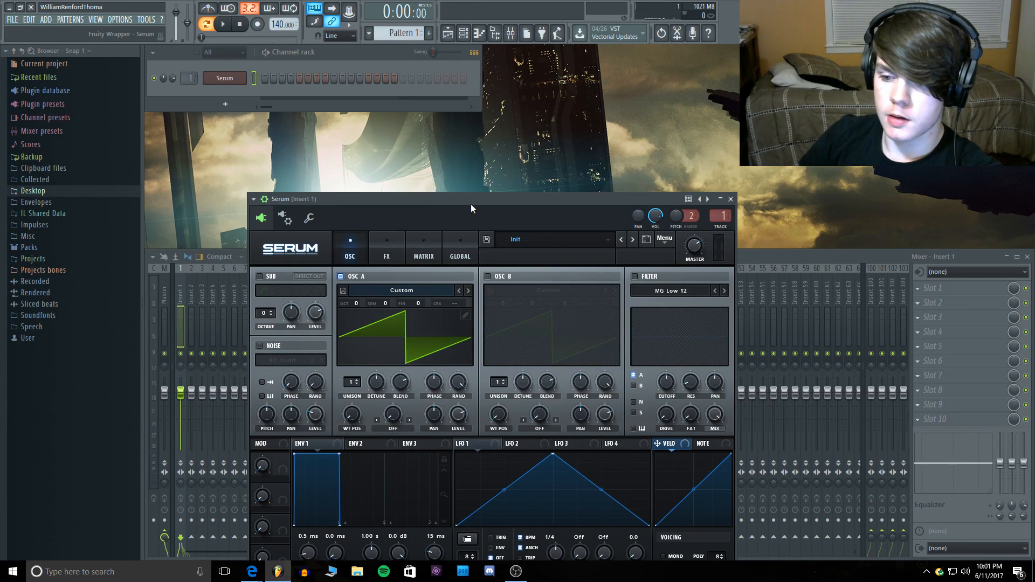
pyautogui.moveTo(471, 203); pyautogui.dragTo(370, 51)
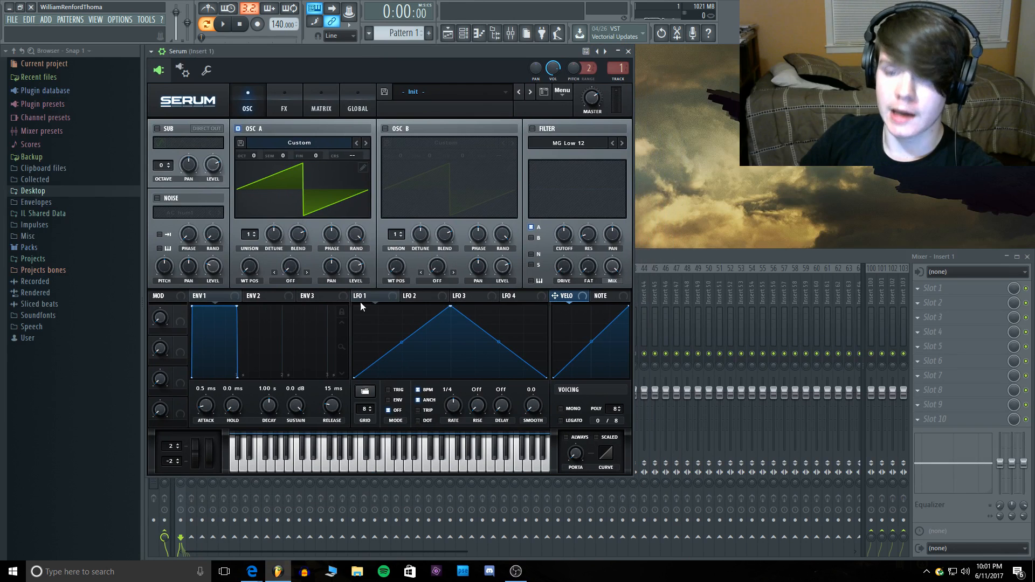
# Step: Switch to the Yahoo Mail window in Edge, open the "checkitout" message and download its preset attachment
pyautogui.moveTo(252, 571)
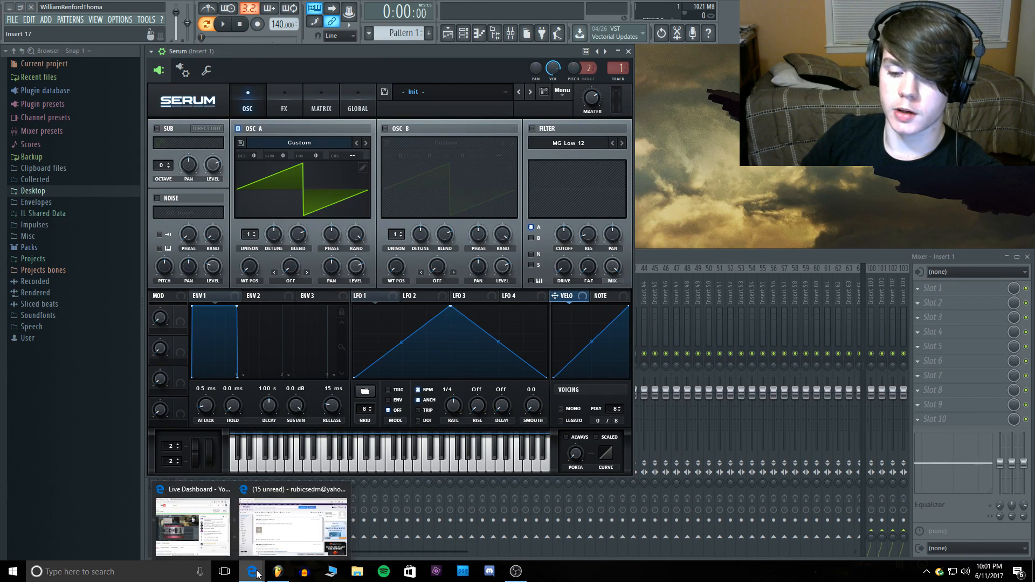
pyautogui.click(297, 529)
pyautogui.click(476, 275)
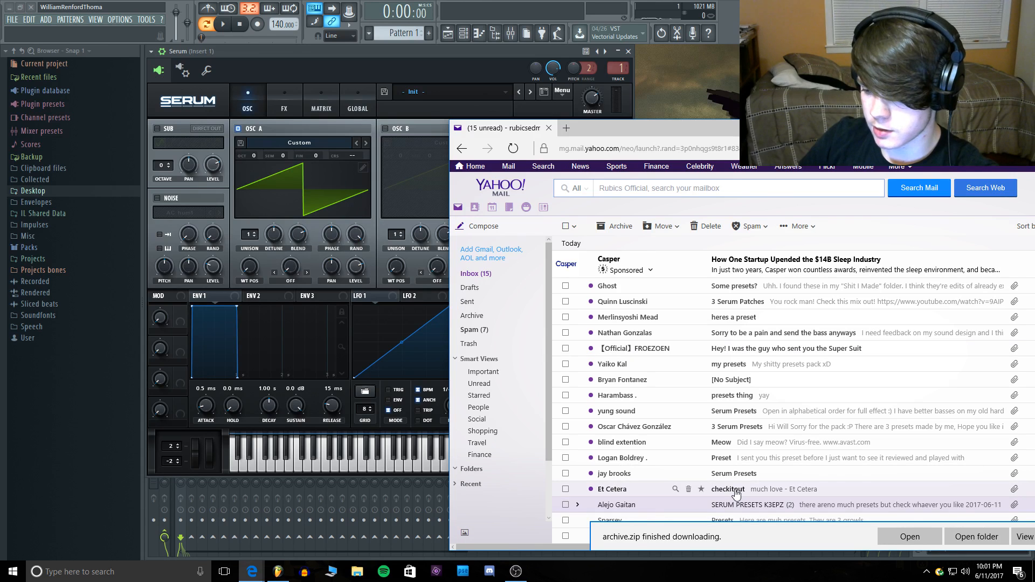
pyautogui.click(735, 489)
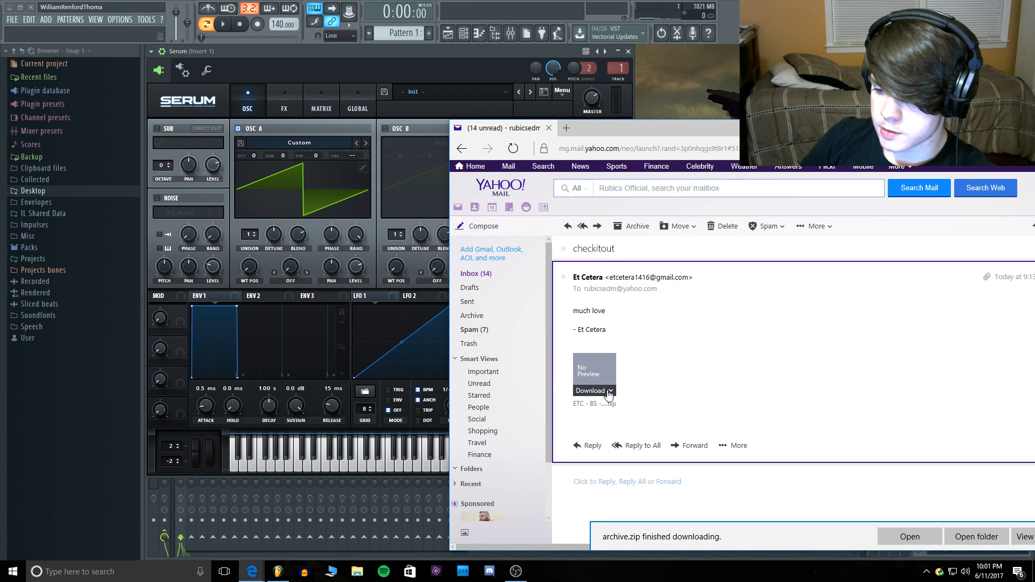
pyautogui.click(610, 391)
pyautogui.click(620, 385)
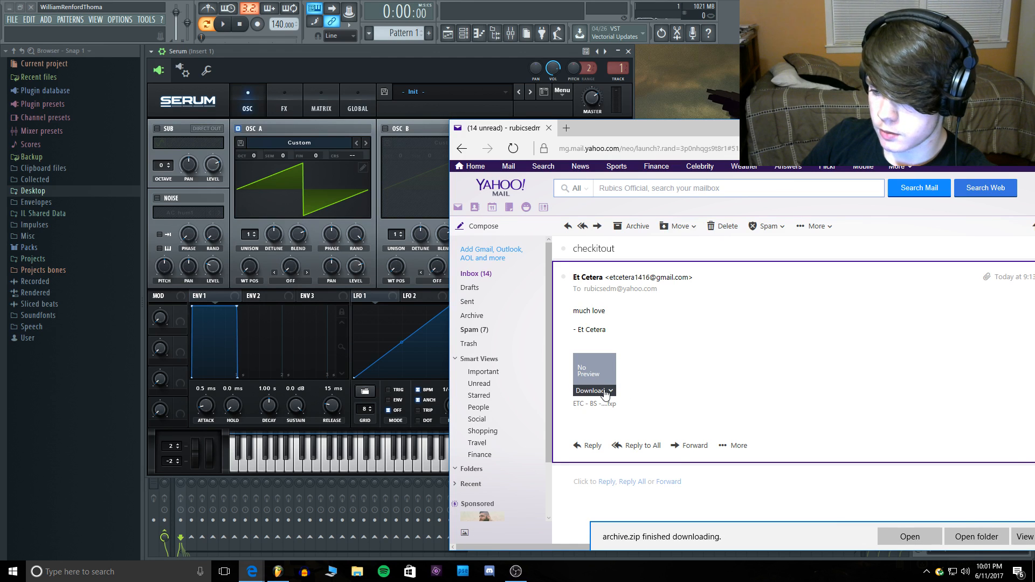
# Step: Show the download in its folder, move ETC - BS - swamp thing yii.fxp to the Desktop, and minimize the folder
pyautogui.click(909, 536)
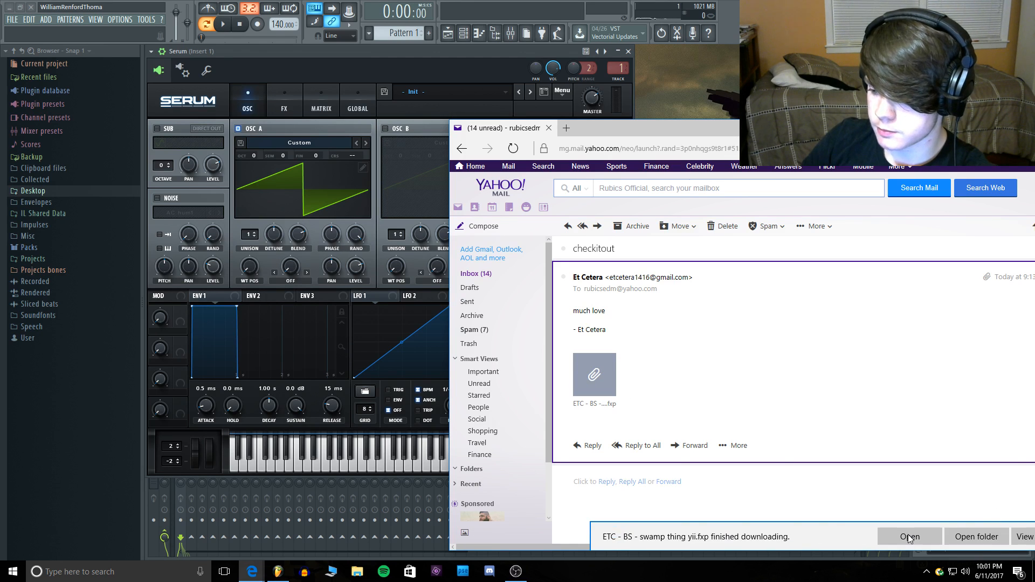
pyautogui.click(972, 532)
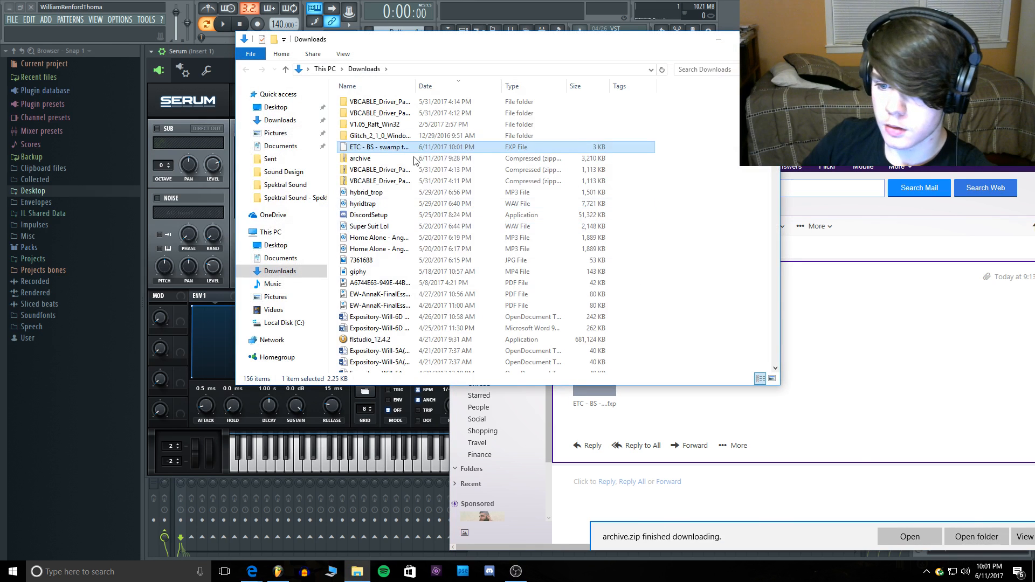
pyautogui.moveTo(399, 147); pyautogui.dragTo(275, 107)
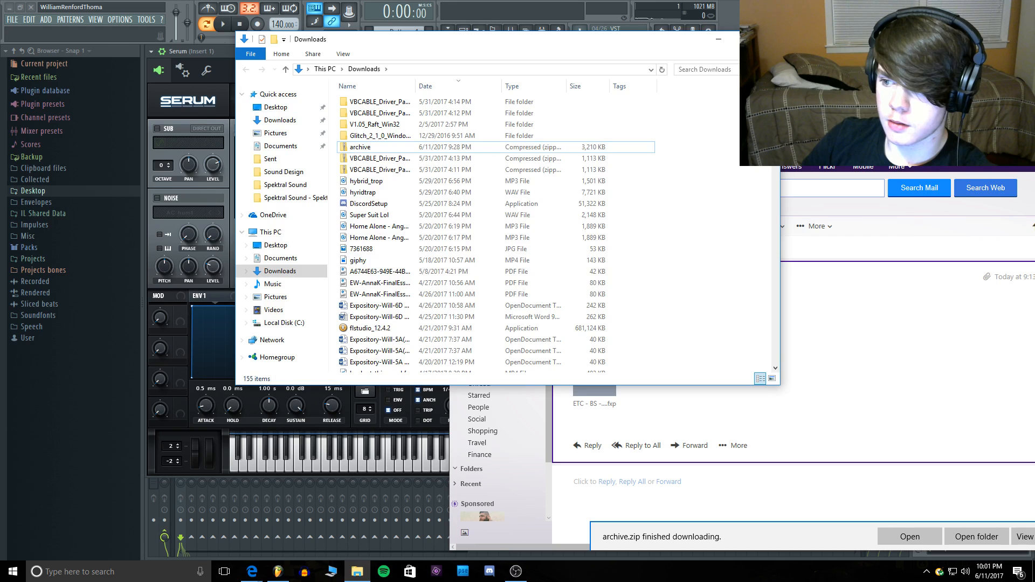
pyautogui.click(718, 38)
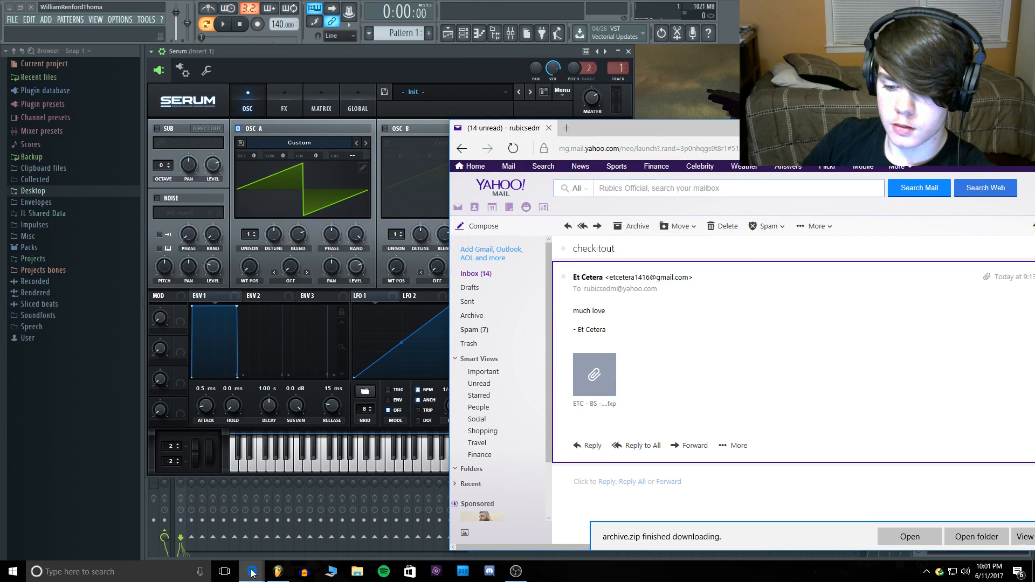
# Step: Uncover the desktop, search Windows for "serum" and open the Serum Presets folder
pyautogui.click(280, 574)
pyautogui.click(281, 575)
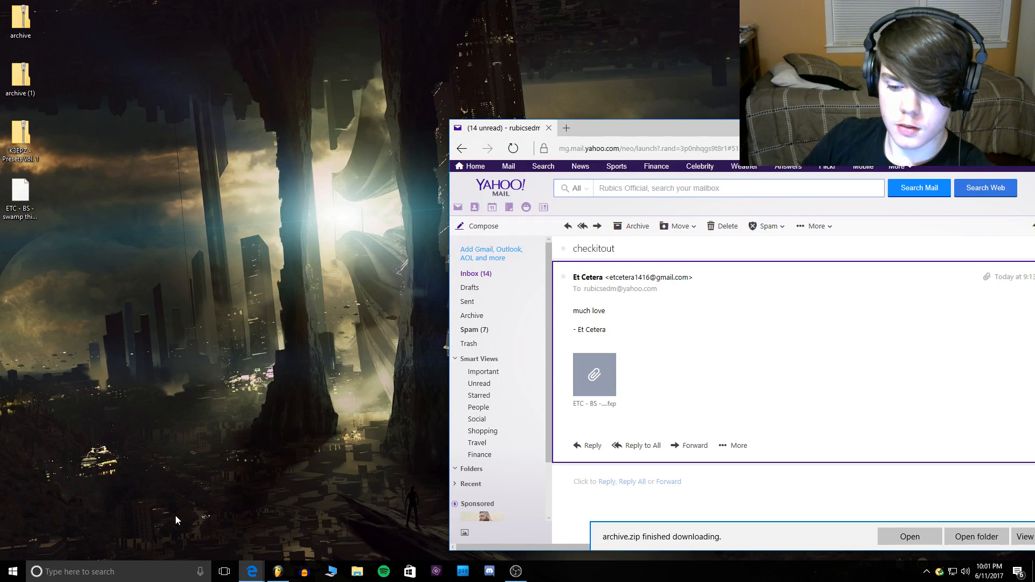
pyautogui.click(110, 573)
pyautogui.write('ser')
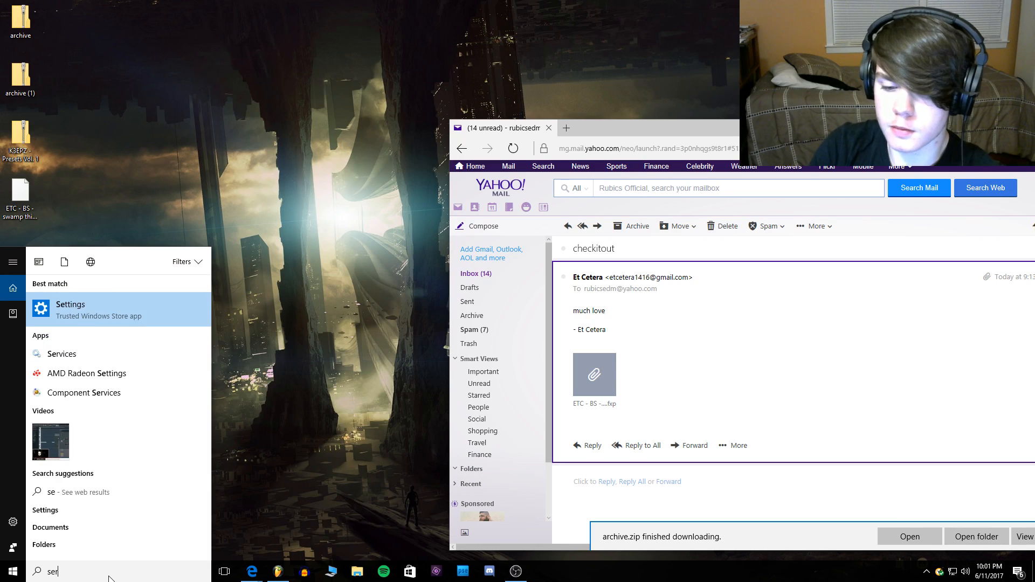
pyautogui.write('um')
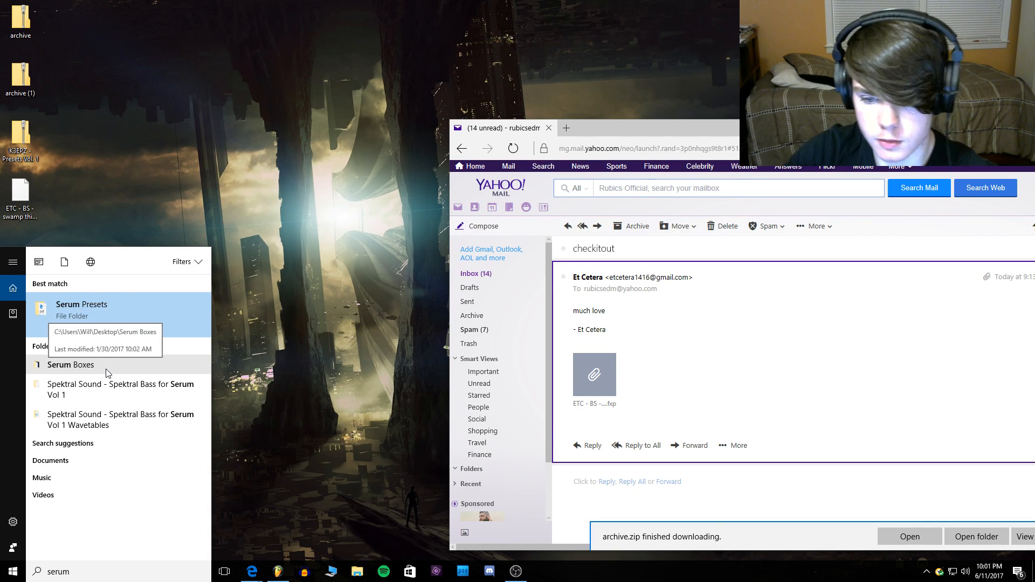
pyautogui.click(97, 304)
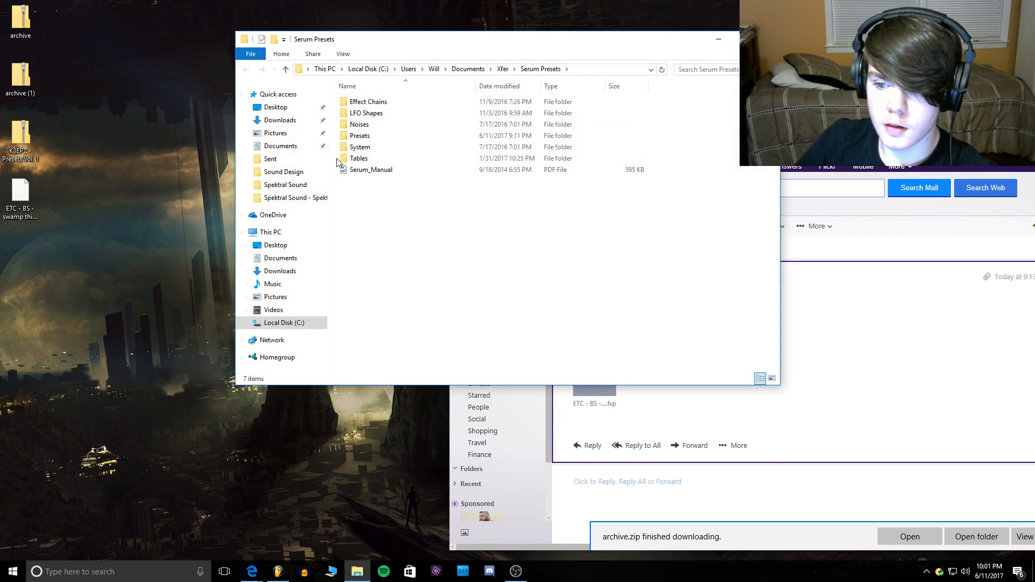
# Step: Move ETC - BS - swamp thing yii.fxp from the desktop into the Sent folder under Presets, and minimize the window
pyautogui.doubleClick(360, 136)
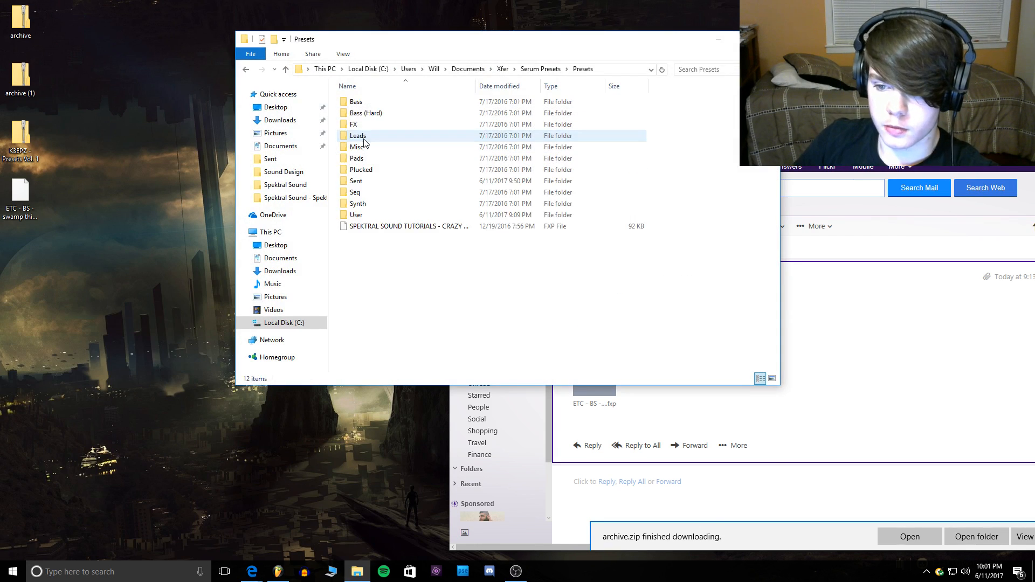
pyautogui.doubleClick(378, 181)
pyautogui.moveTo(21, 196); pyautogui.dragTo(377, 182)
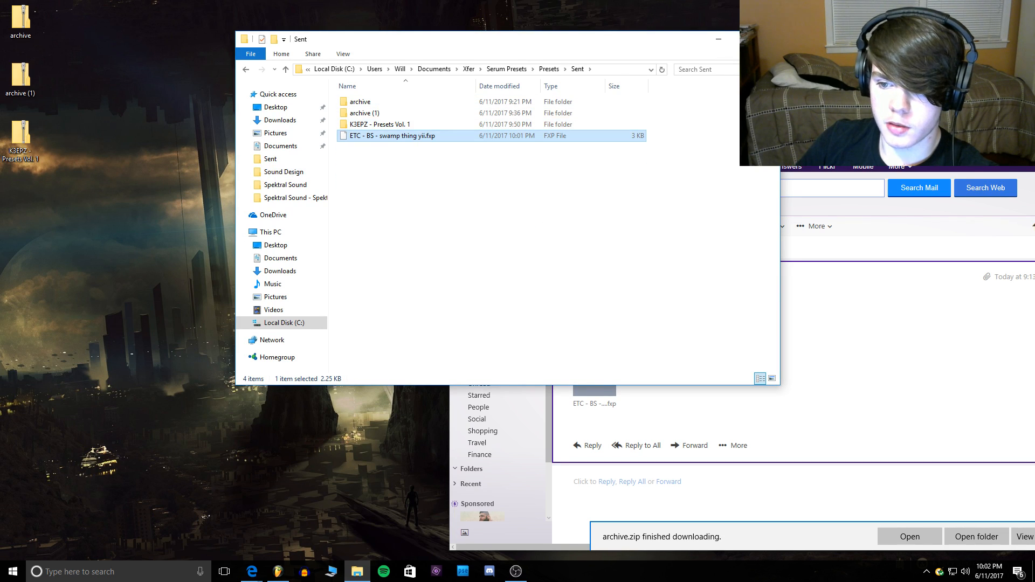
pyautogui.click(719, 39)
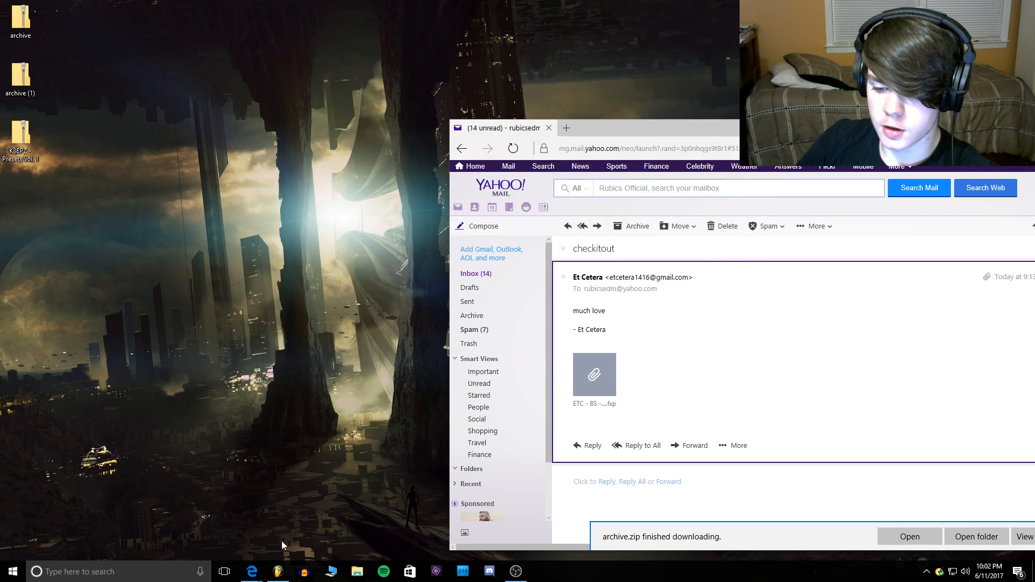
# Step: Switch back to FL Studio, look at Serum's preset categories, and close the plugin window
pyautogui.click(274, 575)
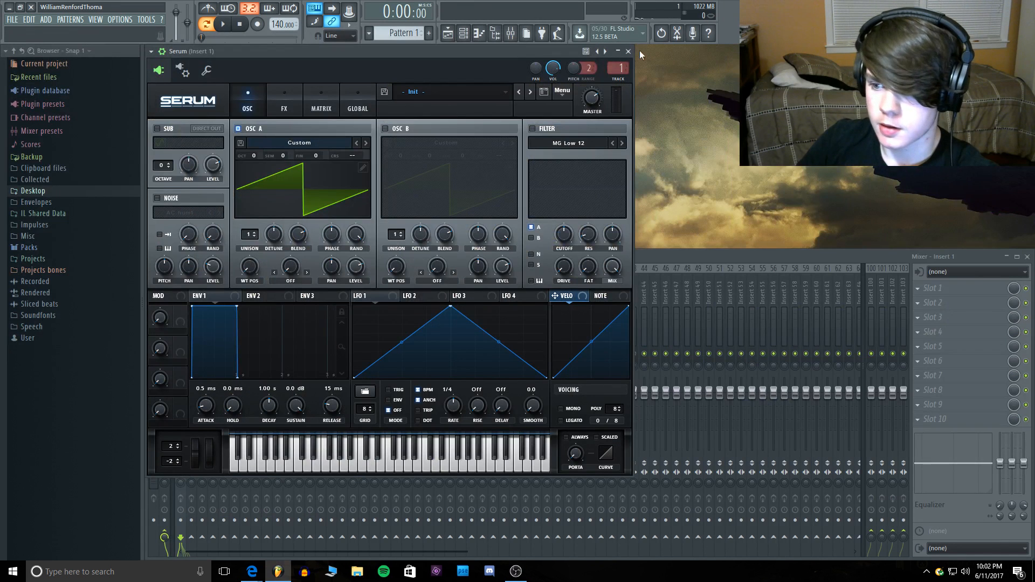
pyautogui.click(426, 102)
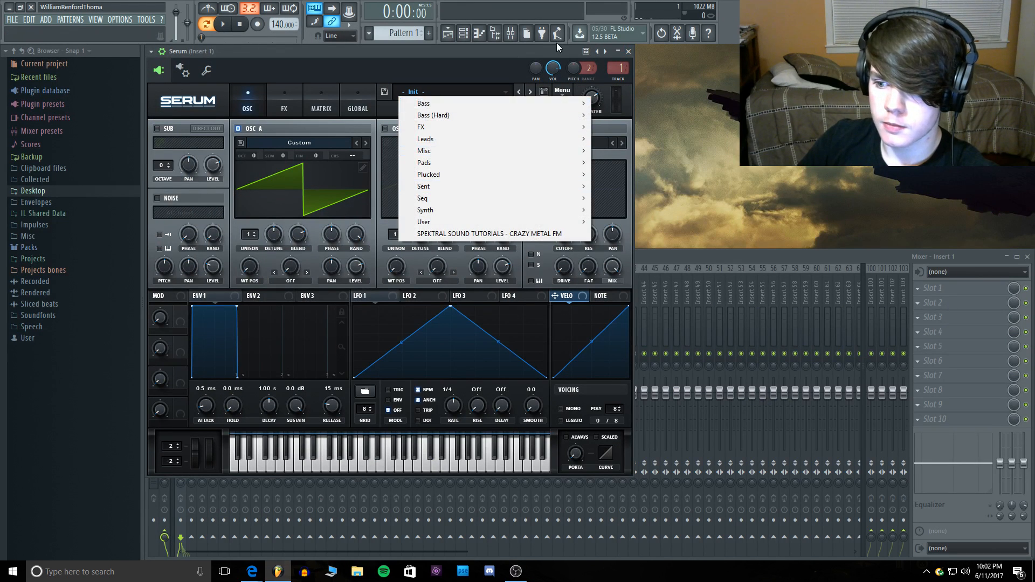
pyautogui.click(633, 55)
pyautogui.click(628, 52)
# Step: Replace the Serum channel with Massive and close its window
pyautogui.rightClick(244, 77)
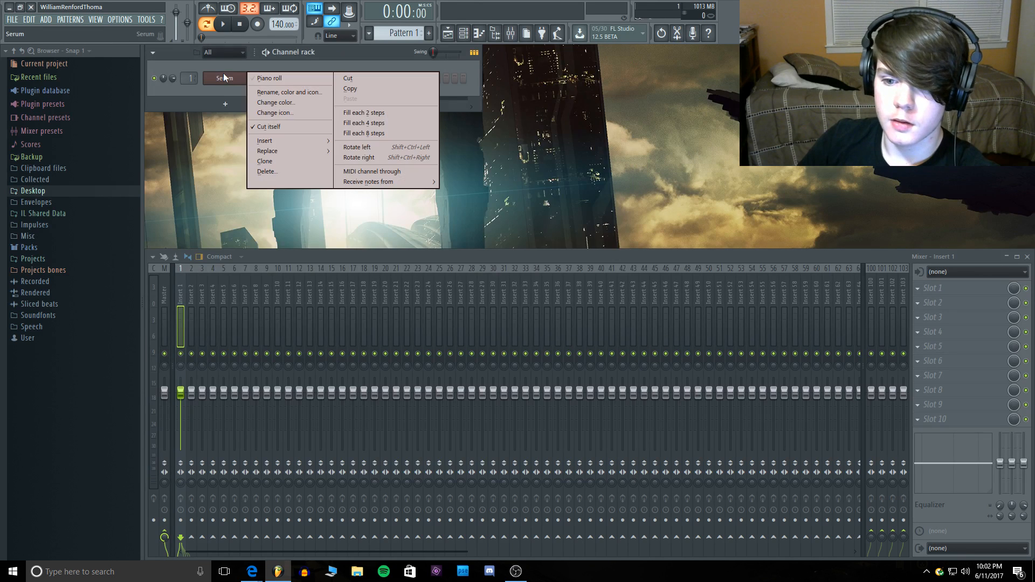
pyautogui.moveTo(266, 154)
pyautogui.click(363, 49)
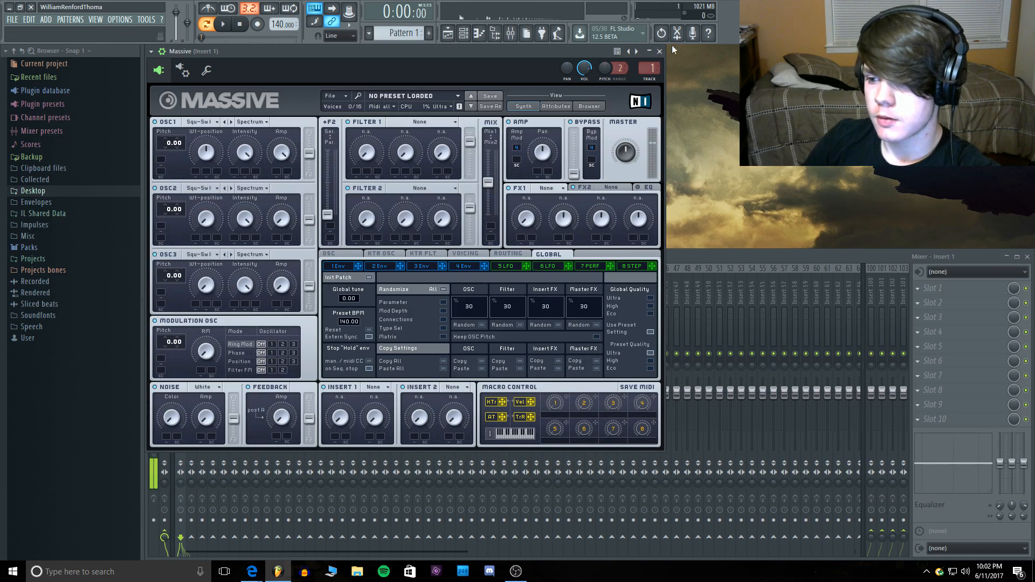
pyautogui.click(659, 50)
# Step: Replace the Massive channel with (none), swap the resulting Sampler for Sakura, and close Sakura's window
pyautogui.rightClick(224, 80)
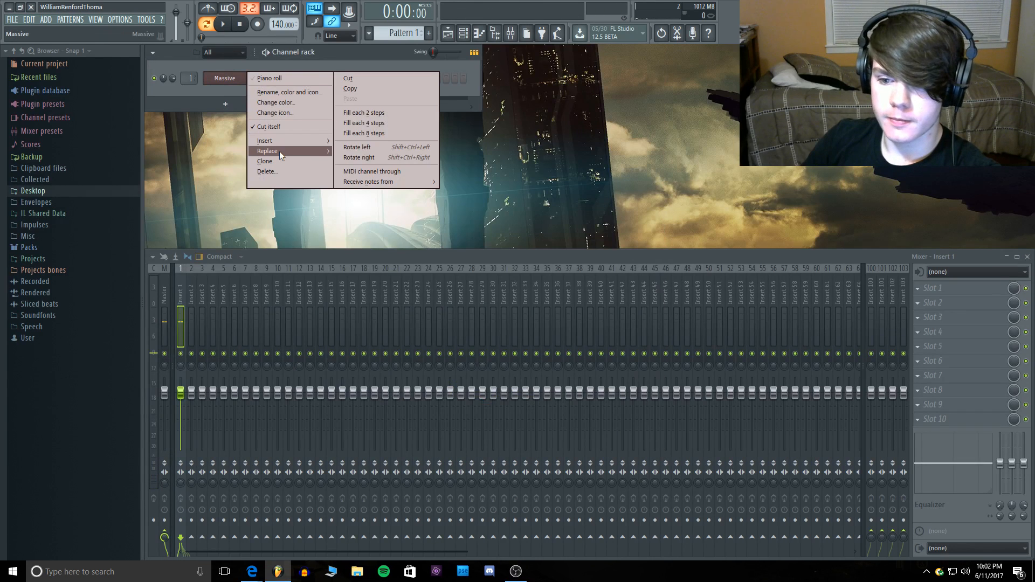
pyautogui.moveTo(279, 151)
pyautogui.click(358, 42)
pyautogui.rightClick(227, 85)
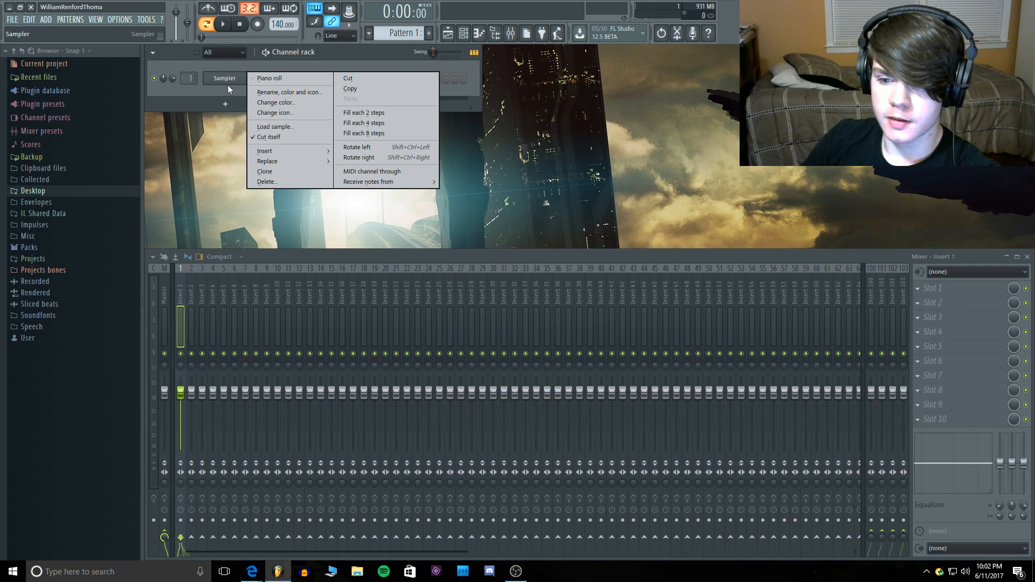
pyautogui.click(449, 144)
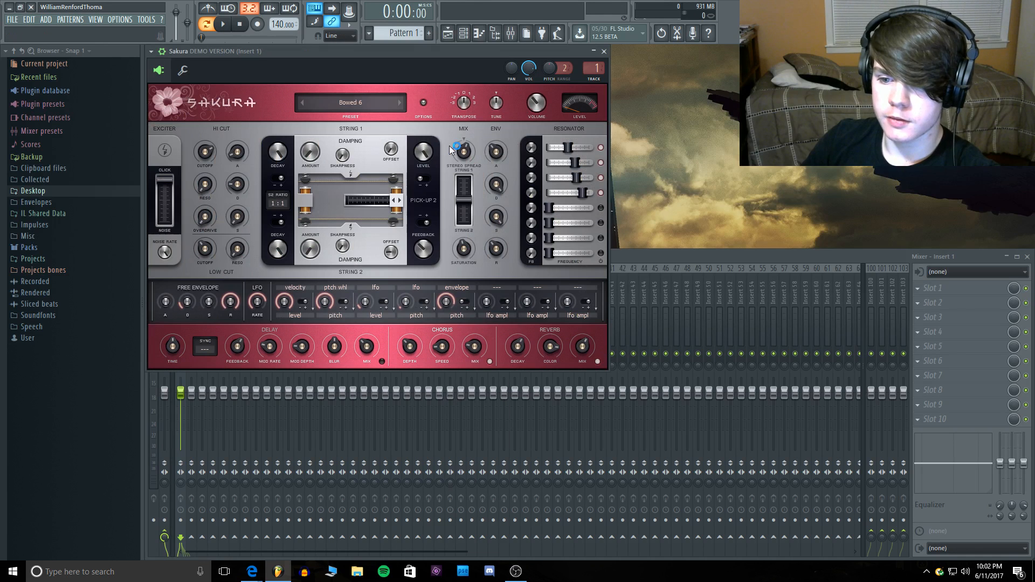
pyautogui.click(605, 51)
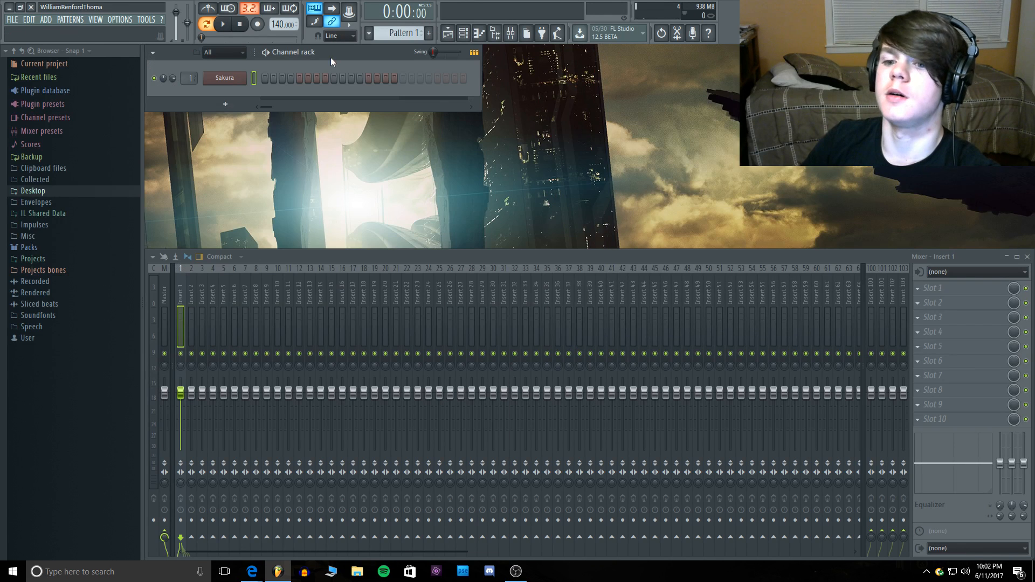
# Step: Replace the Sakura channel with Serum and play a test note on the Init patch
pyautogui.rightClick(215, 79)
pyautogui.moveTo(286, 151)
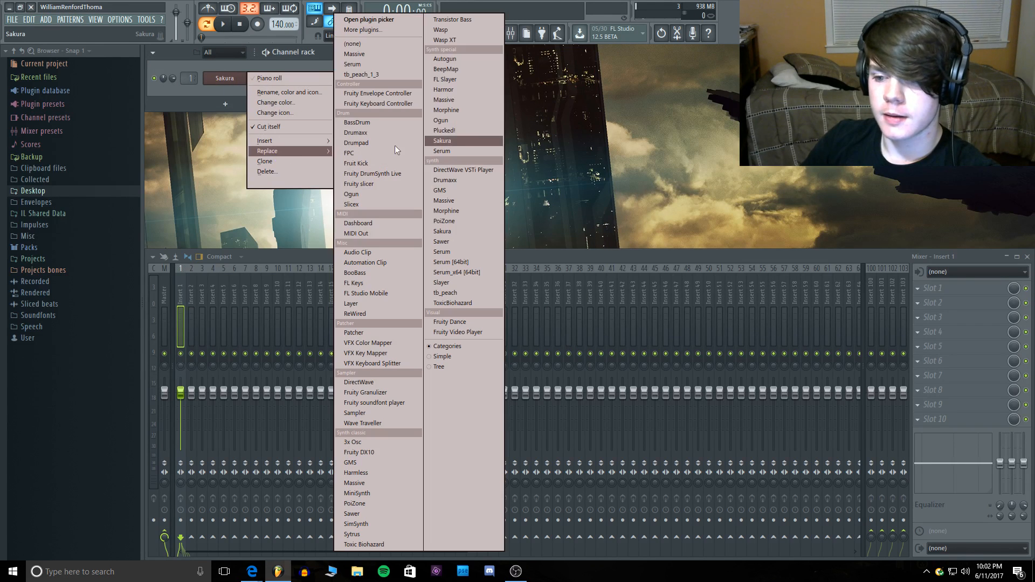
pyautogui.click(459, 151)
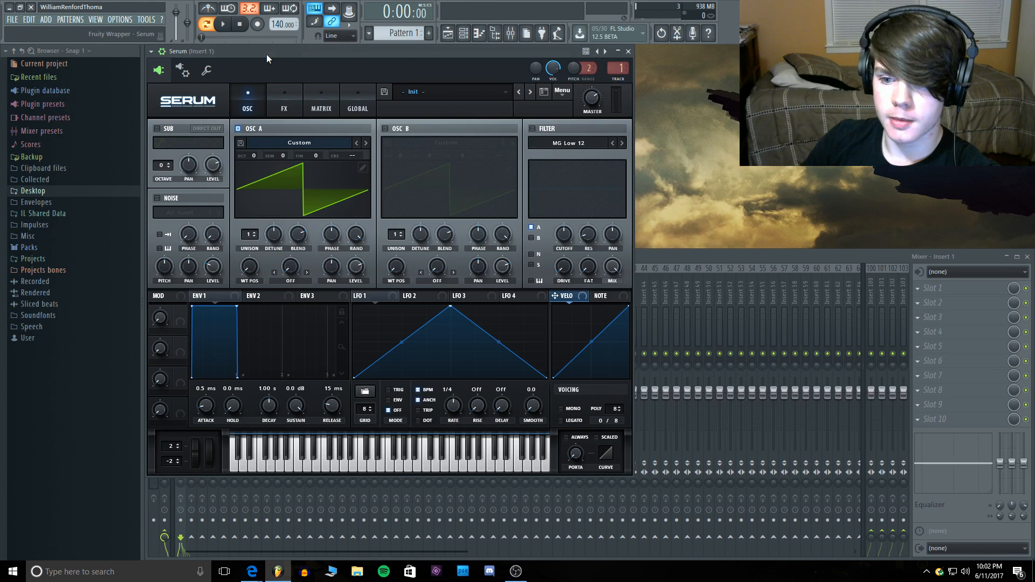
pyautogui.press('q')
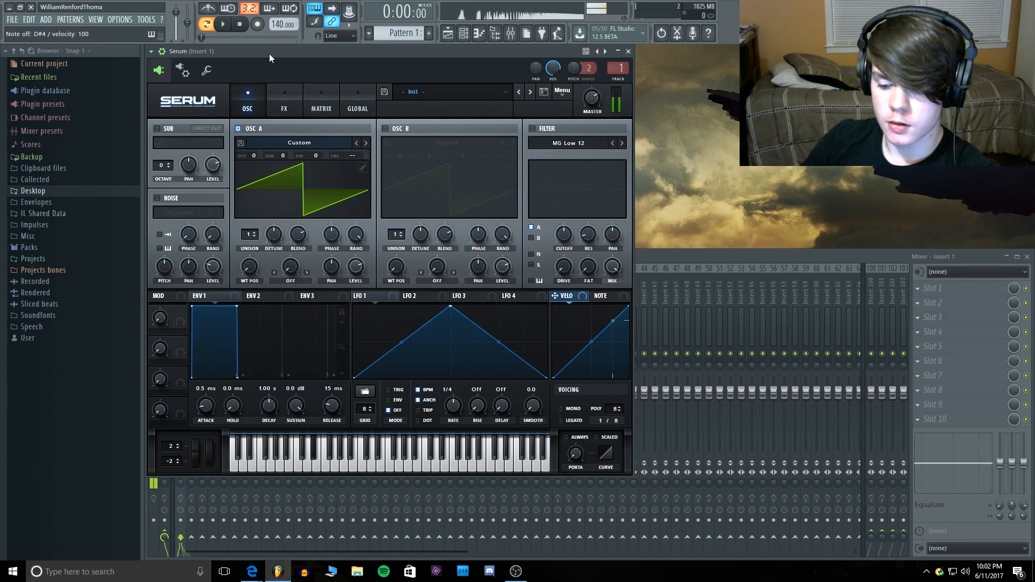
# Step: Load the preset ETC - BS - swamp thing yii from Serum's Sent folder and audition it with several notes
pyautogui.click(463, 92)
pyautogui.moveTo(458, 185)
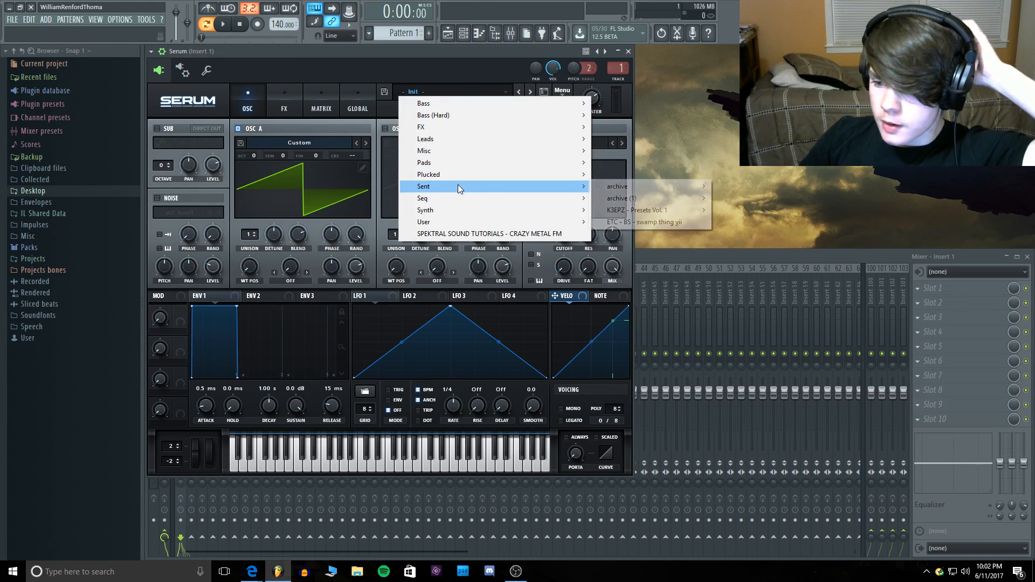
pyautogui.click(621, 226)
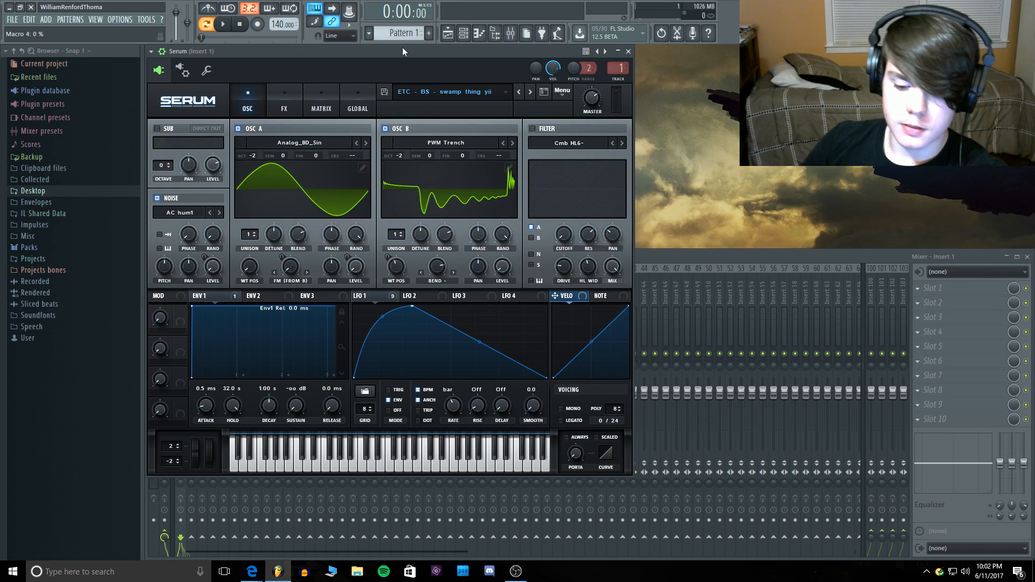
pyautogui.press('q')
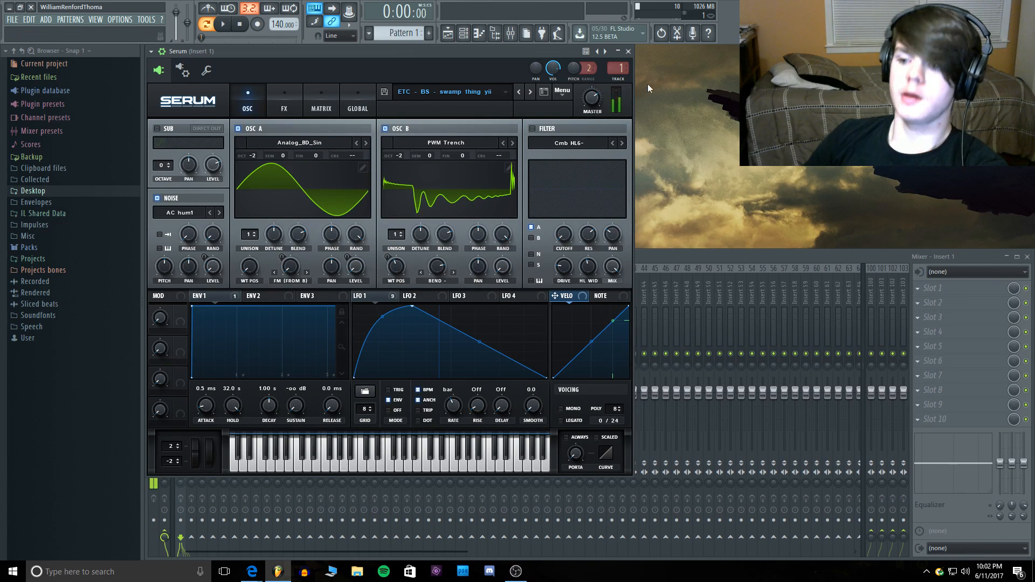
pyautogui.moveTo(593, 112)
pyautogui.press('e')
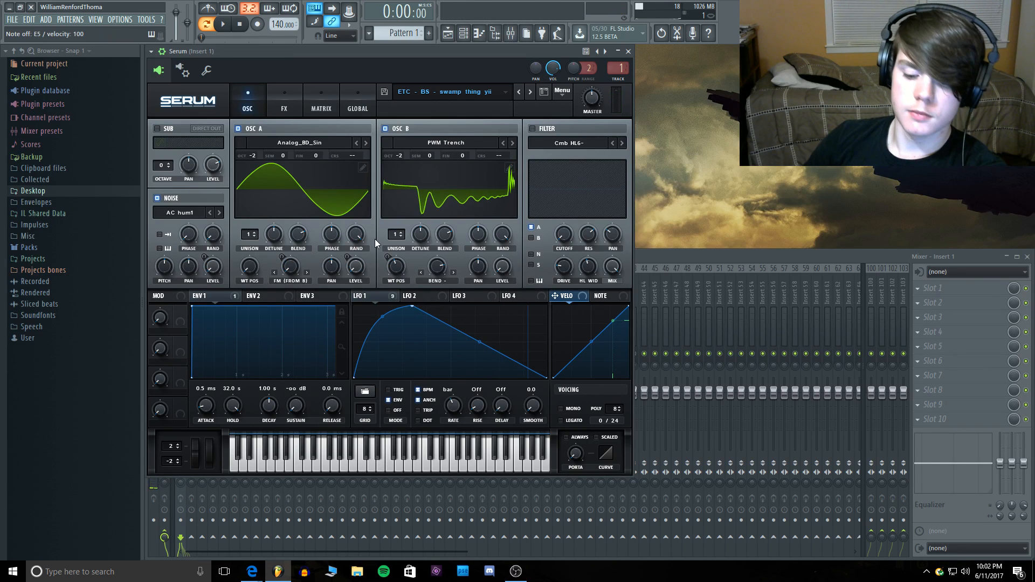
pyautogui.press('c')
# Step: Try the Serum channel's root note at C6 with test notes, restore it to C5, and return to the plugin editor
pyautogui.click(207, 70)
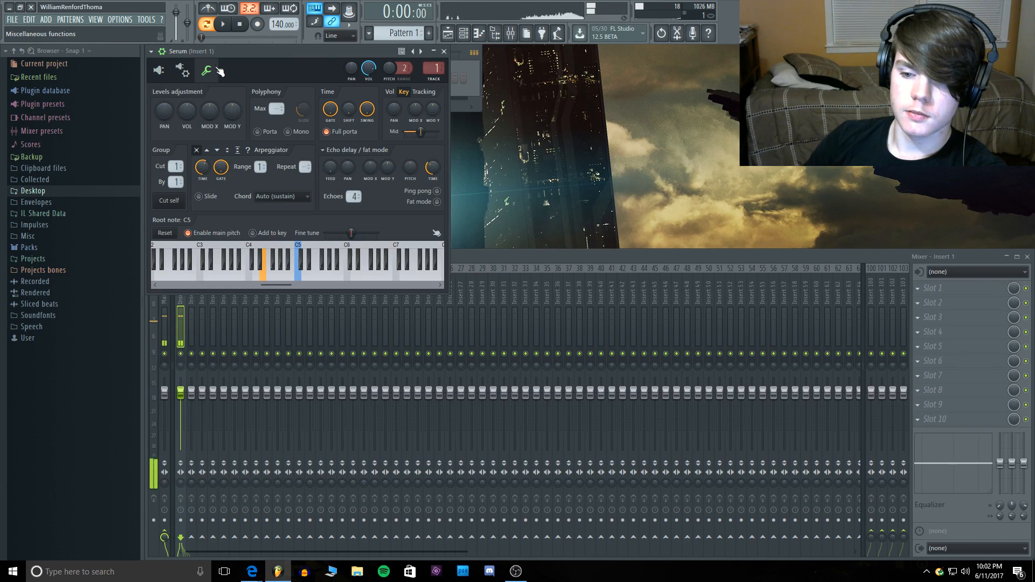
pyautogui.press('c')
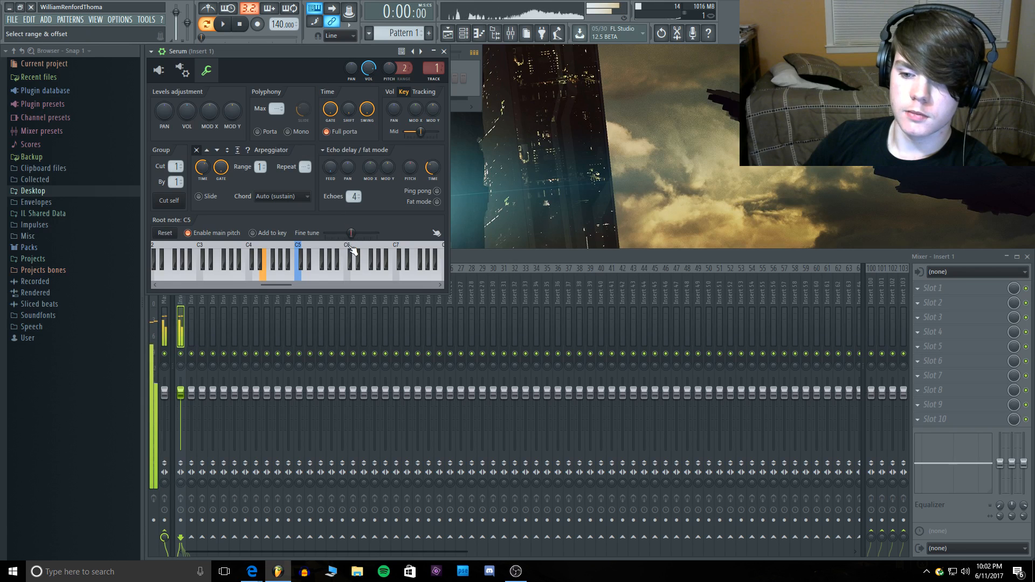
pyautogui.rightClick(348, 242)
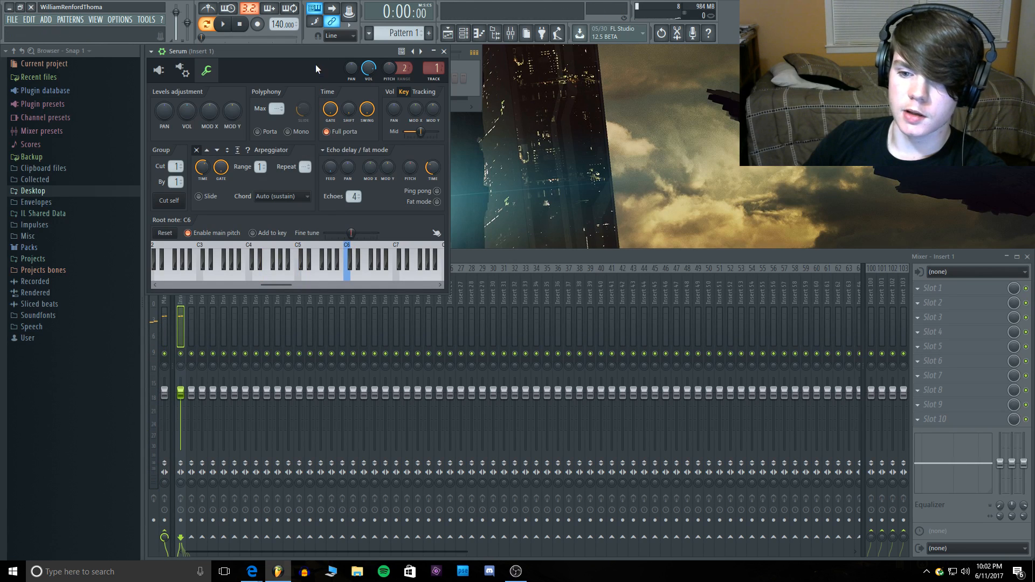
pyautogui.press('c')
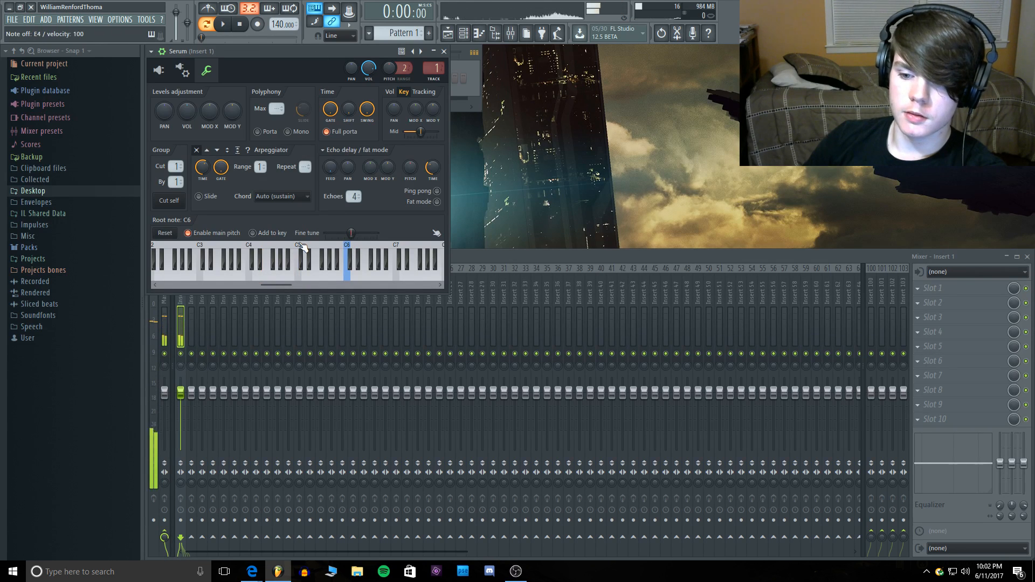
pyautogui.rightClick(300, 246)
pyautogui.press('c')
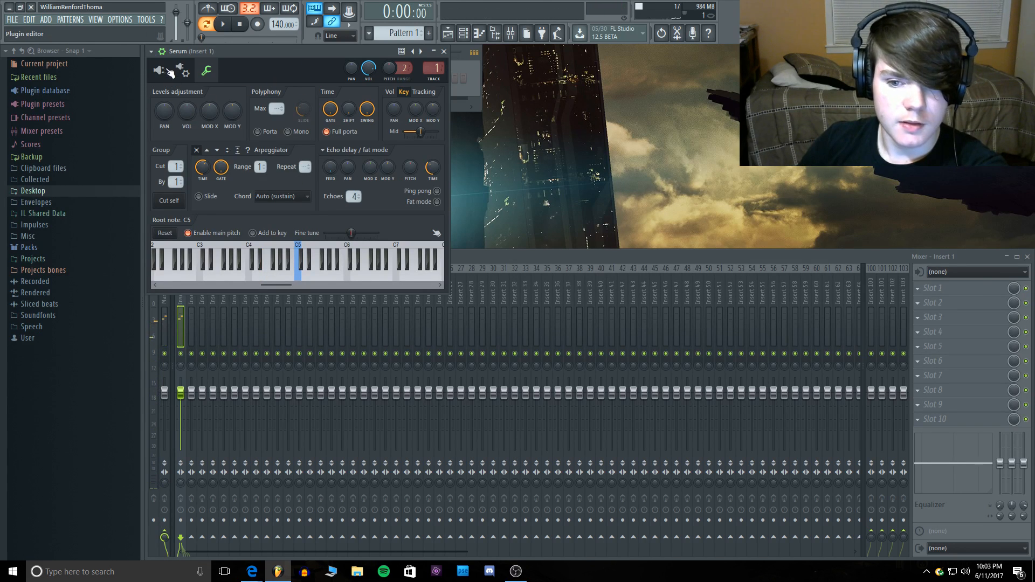
pyautogui.click(159, 71)
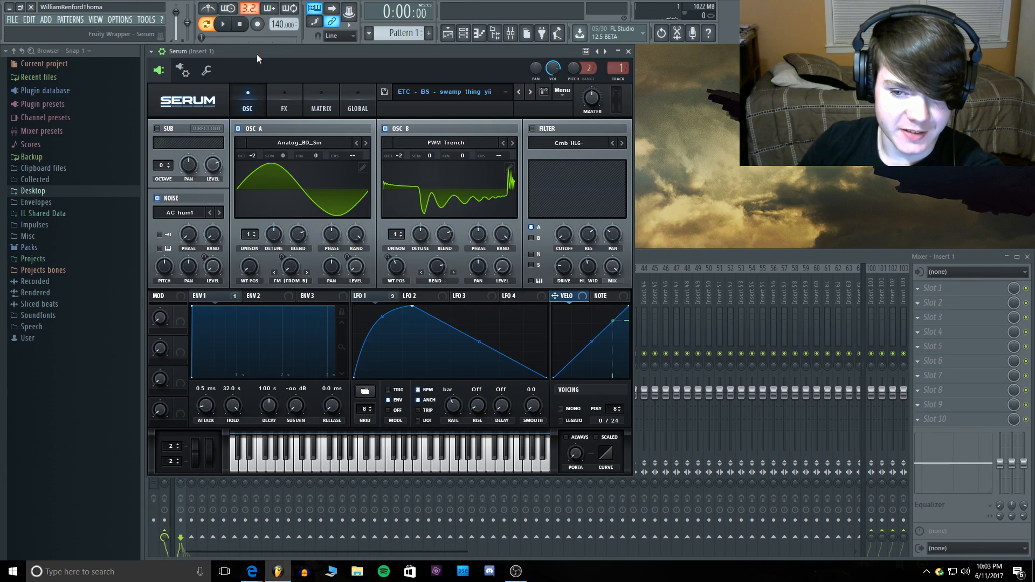
# Step: Play notes while switching the oscillator A and B waveform displays between 2D and 3D views
pyautogui.press('c')
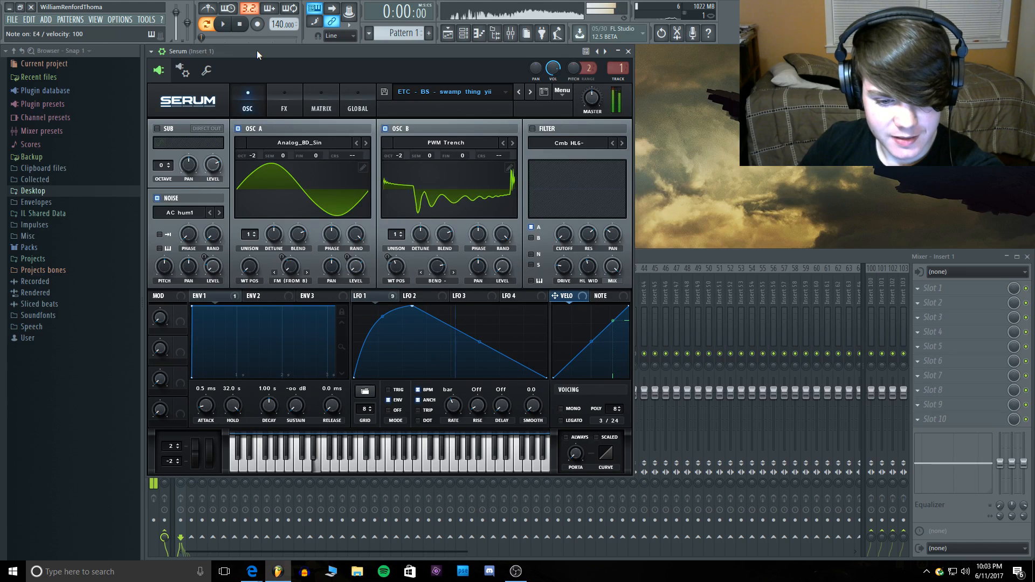
pyautogui.click(467, 194)
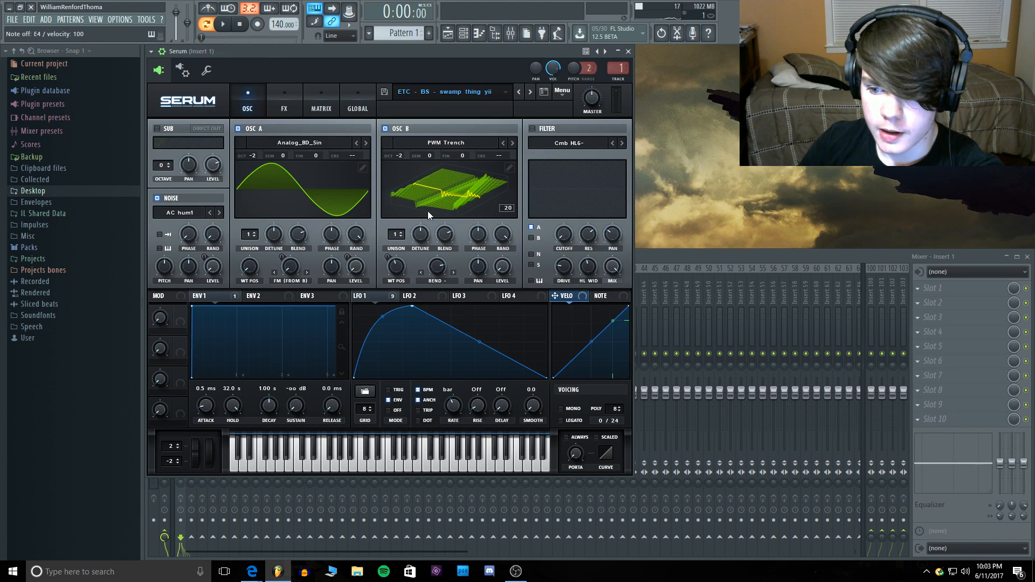
pyautogui.click(332, 181)
pyautogui.click(332, 180)
pyautogui.click(463, 189)
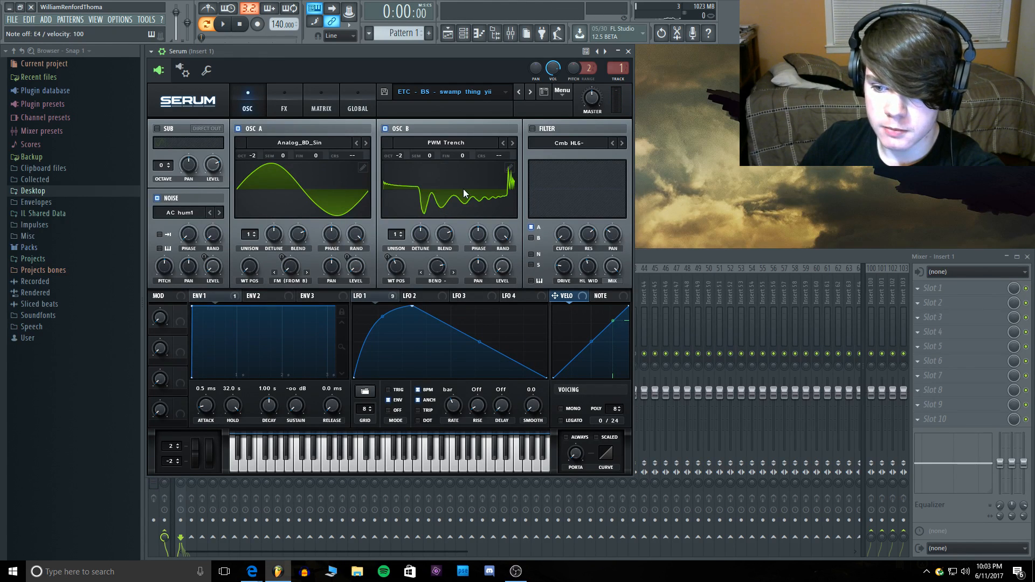
pyautogui.click(464, 188)
pyautogui.press('c')
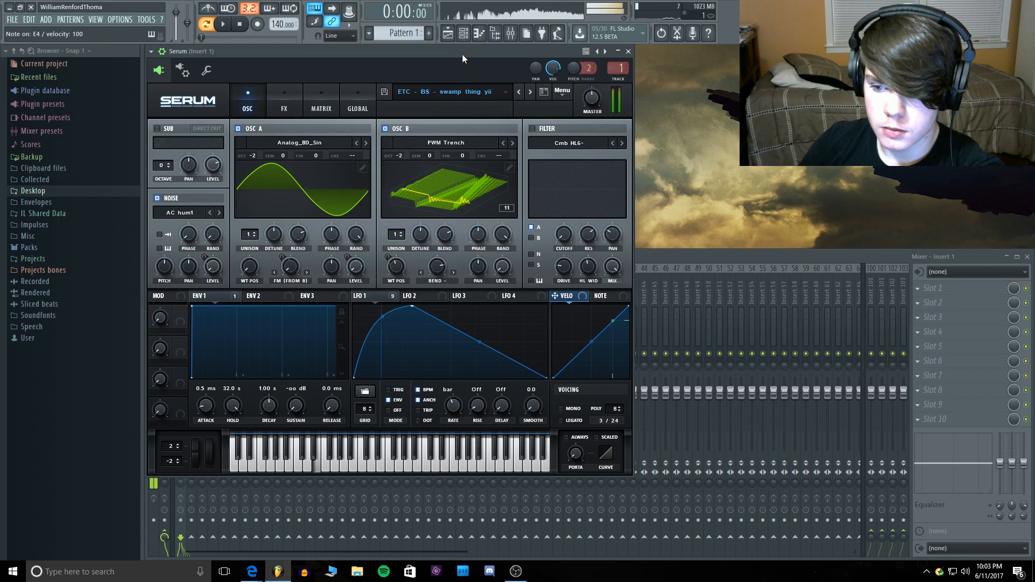
pyautogui.click(459, 174)
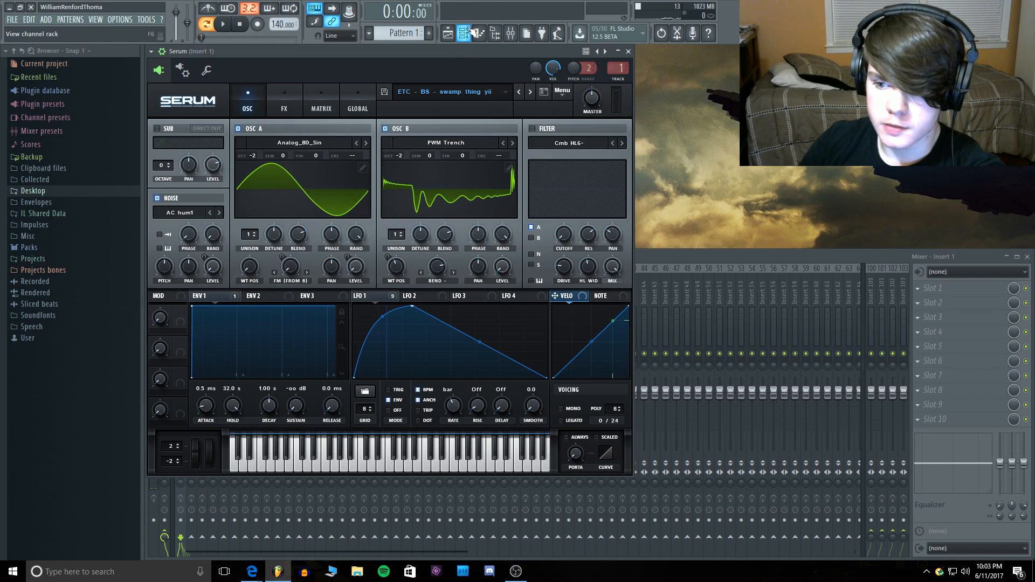
# Step: Show oscillator B's wavetable in 3D and compare the sound with oscillator B disabled and re-enabled
pyautogui.press('c')
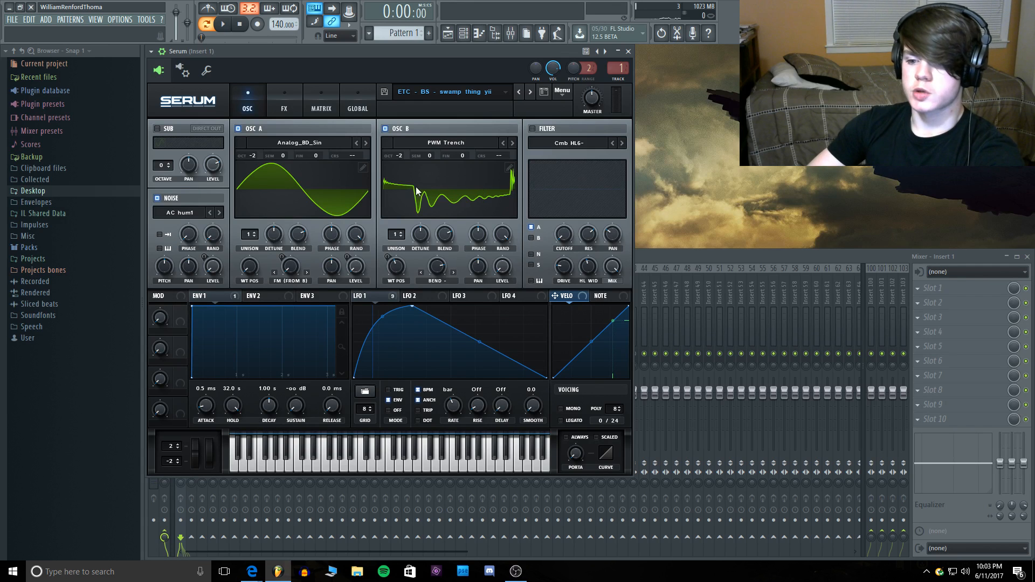
pyautogui.click(473, 200)
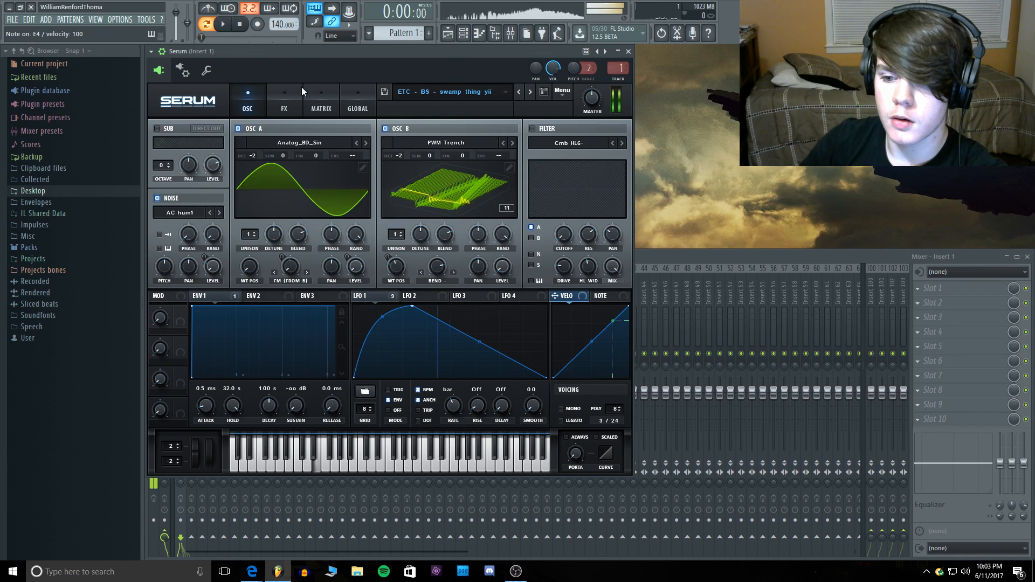
pyautogui.click(386, 129)
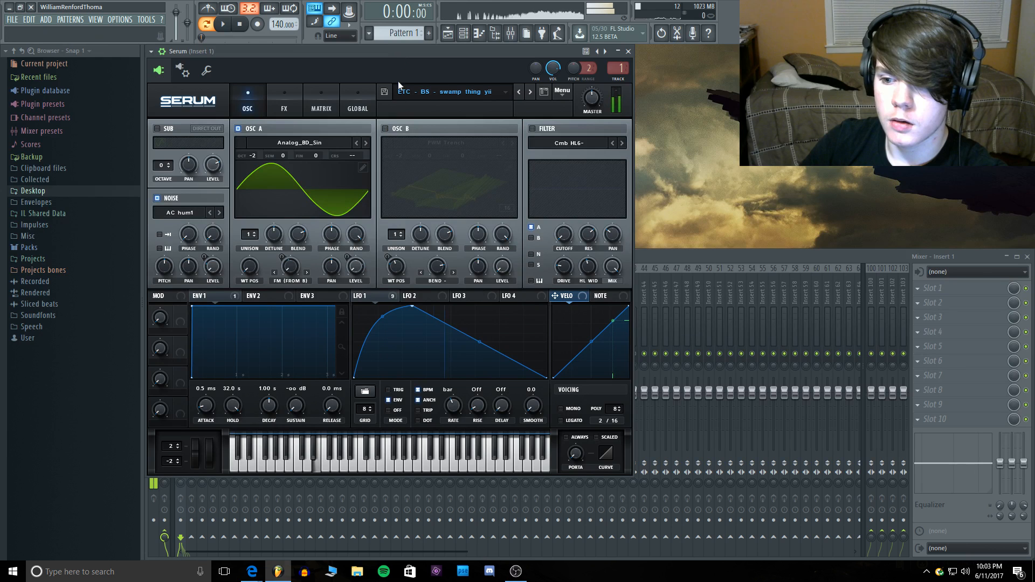
pyautogui.click(386, 129)
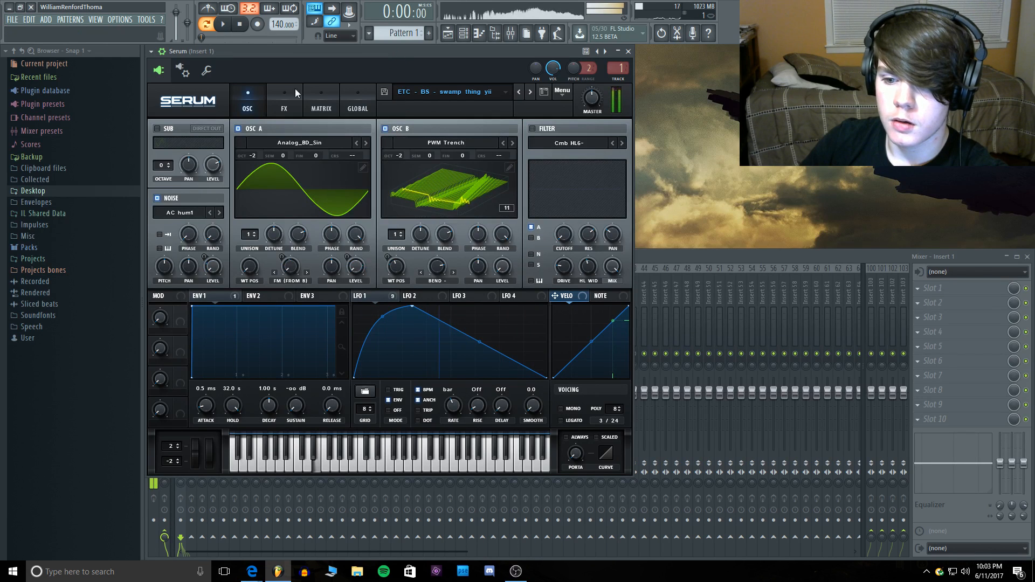
# Step: Show Serum's effects rack and compare the held note with the Filter effect bypassed and re-enabled
pyautogui.click(286, 101)
pyautogui.click(183, 229)
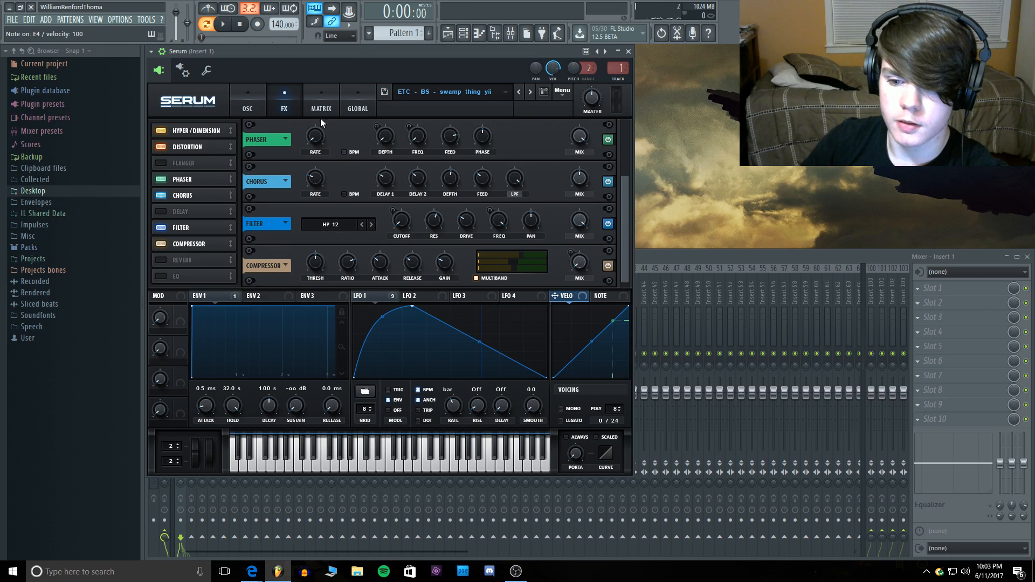
pyautogui.click(160, 228)
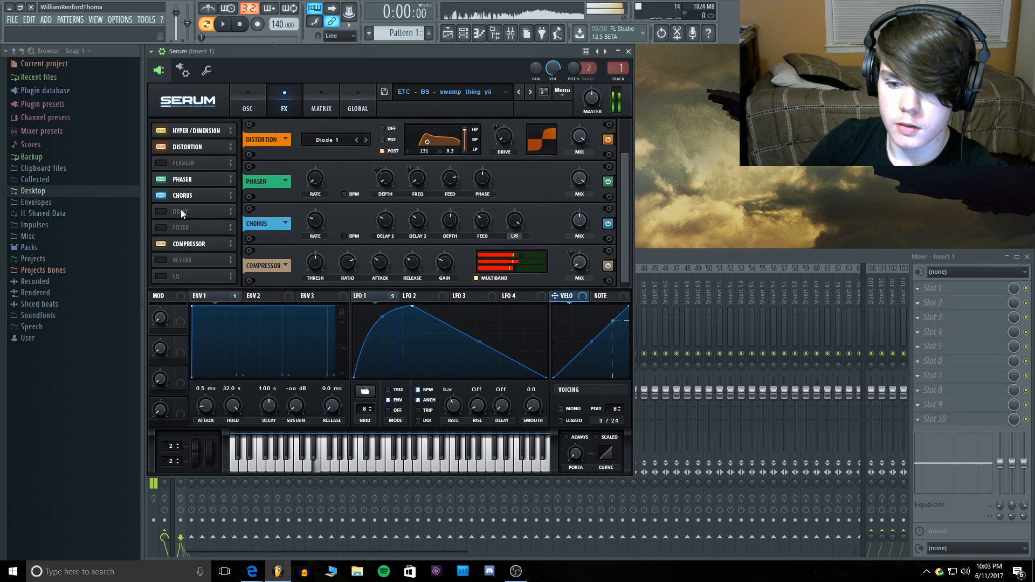
pyautogui.click(167, 227)
pyautogui.click(169, 226)
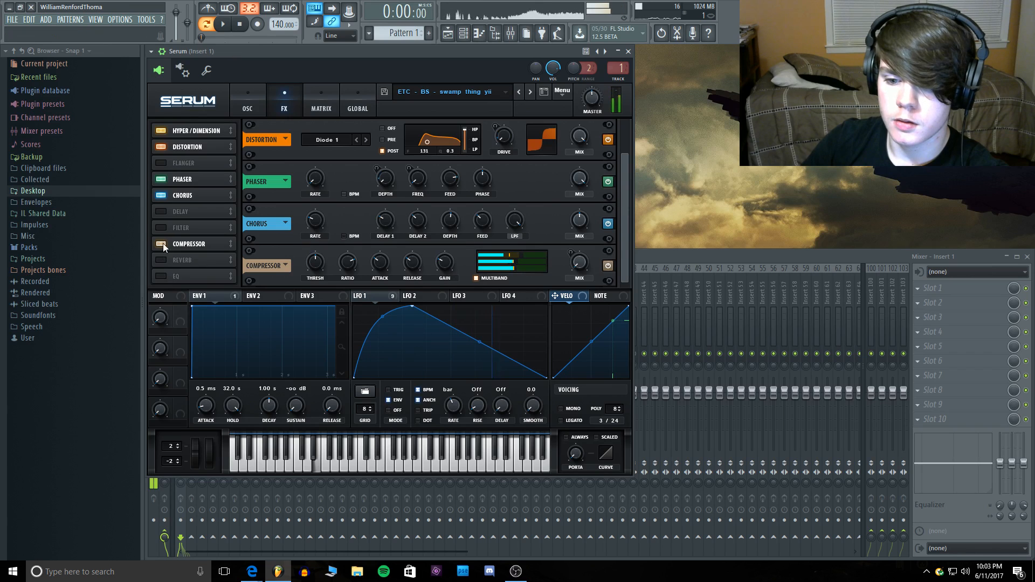
pyautogui.click(161, 227)
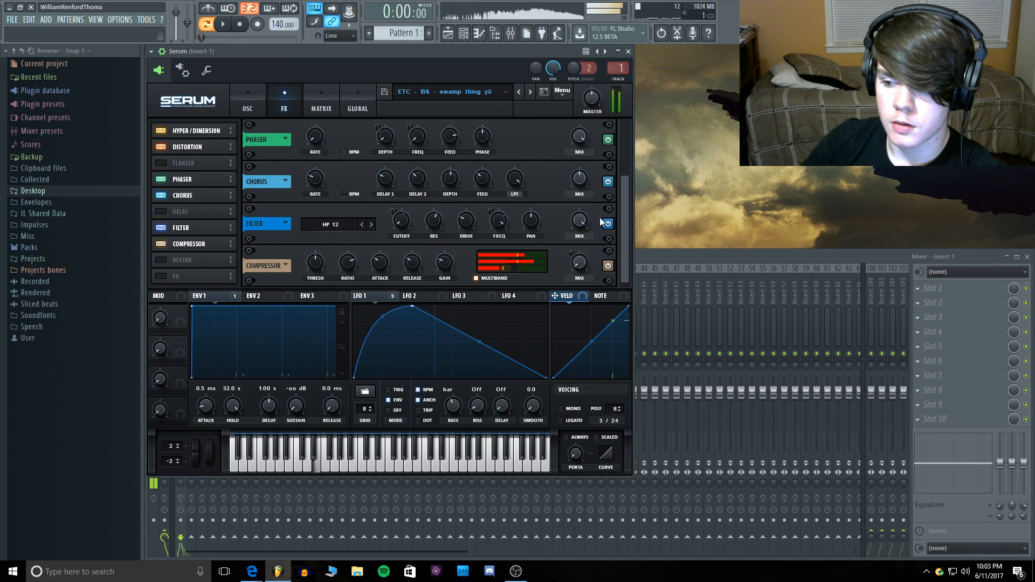
# Step: Raise the FX filter's resonance and assign LFO 1 to modulate it, playing a note to hear the result
pyautogui.moveTo(439, 219)
pyautogui.mouseDown()
pyautogui.moveTo(438, 167)
pyautogui.moveTo(429, 229)
pyautogui.moveTo(438, 206)
pyautogui.mouseUp()
pyautogui.press('c')
pyautogui.moveTo(401, 298); pyautogui.dragTo(425, 246)
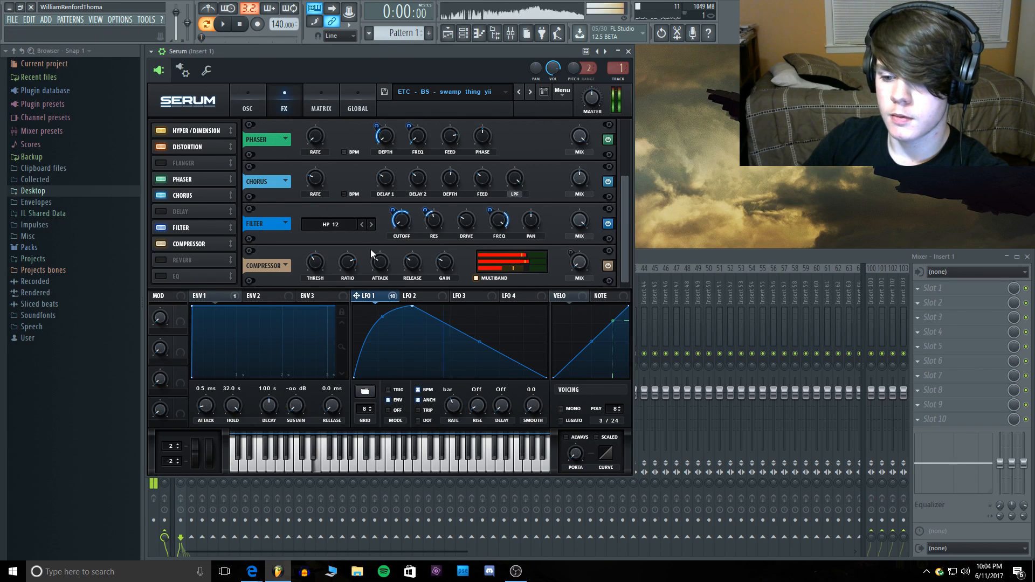
# Step: Lower the Chorus mix and compare the sound with the Phaser bypassed and re-enabled
pyautogui.scroll(-2, 316, 263)
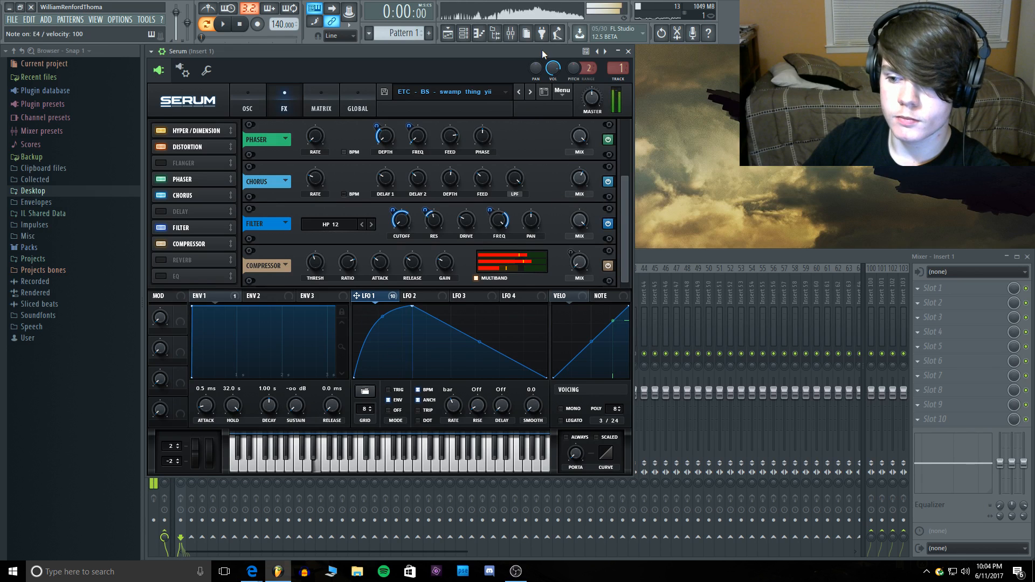
pyautogui.moveTo(580, 179); pyautogui.dragTo(581, 204)
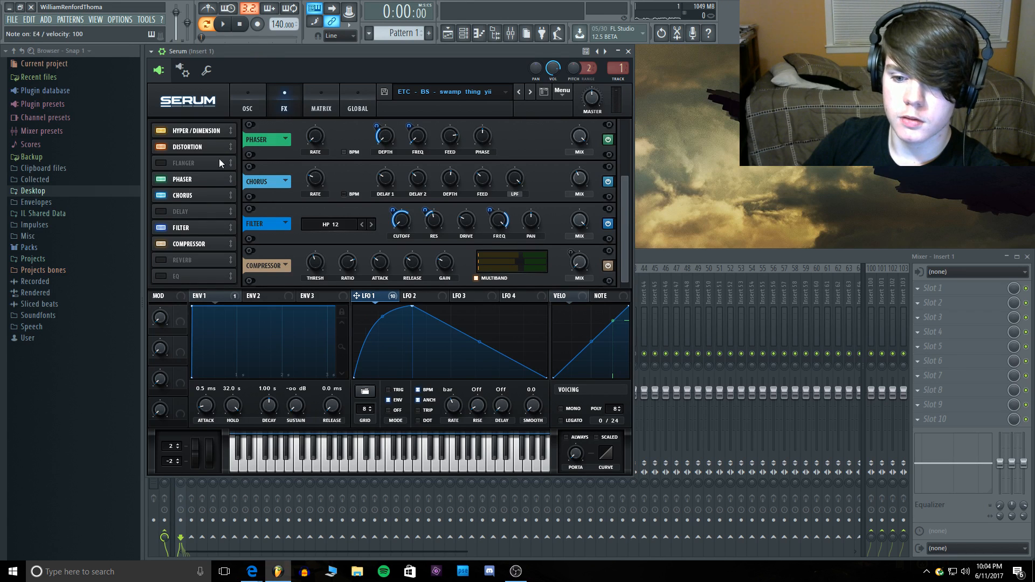
pyautogui.click(162, 179)
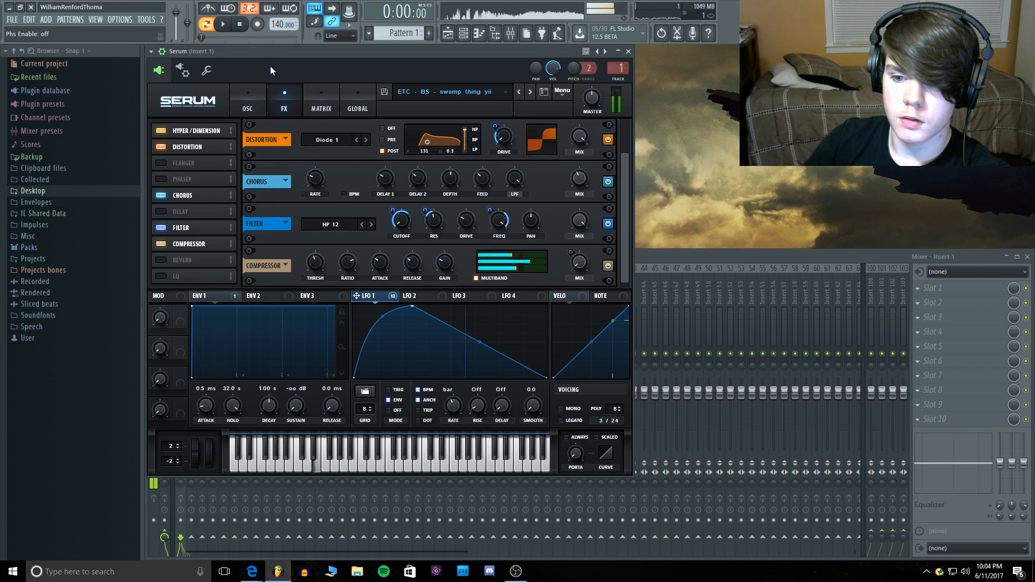
pyautogui.click(159, 179)
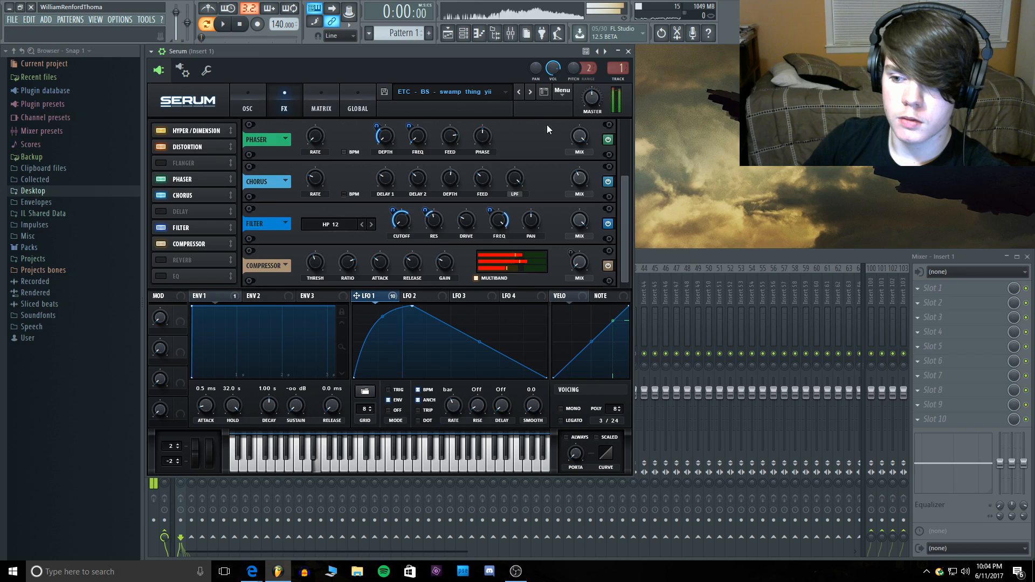
pyautogui.click(161, 179)
pyautogui.click(160, 179)
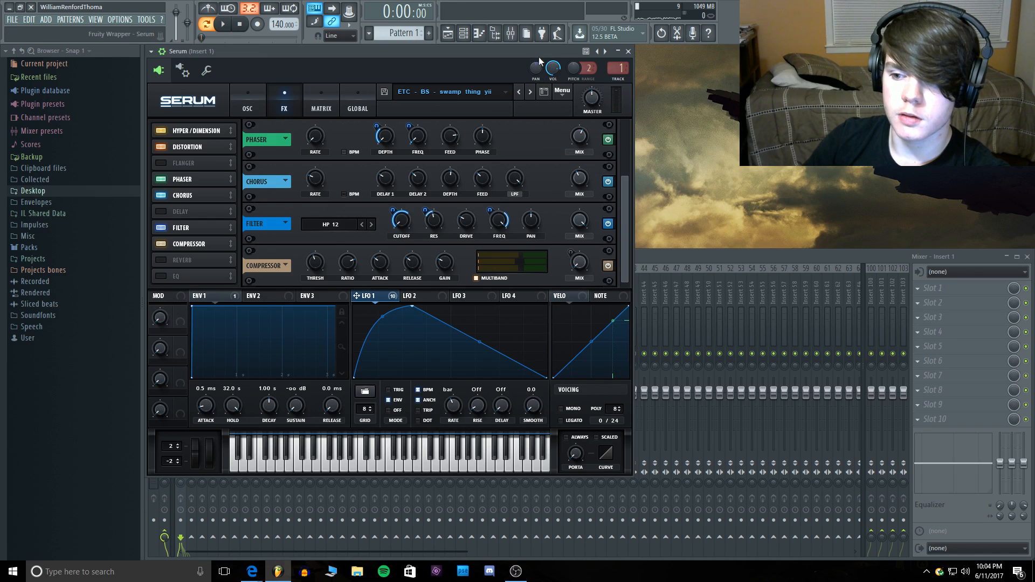
# Step: Set the Phaser mix to 50% and bring up the Distortion controls while playing test notes
pyautogui.press('c')
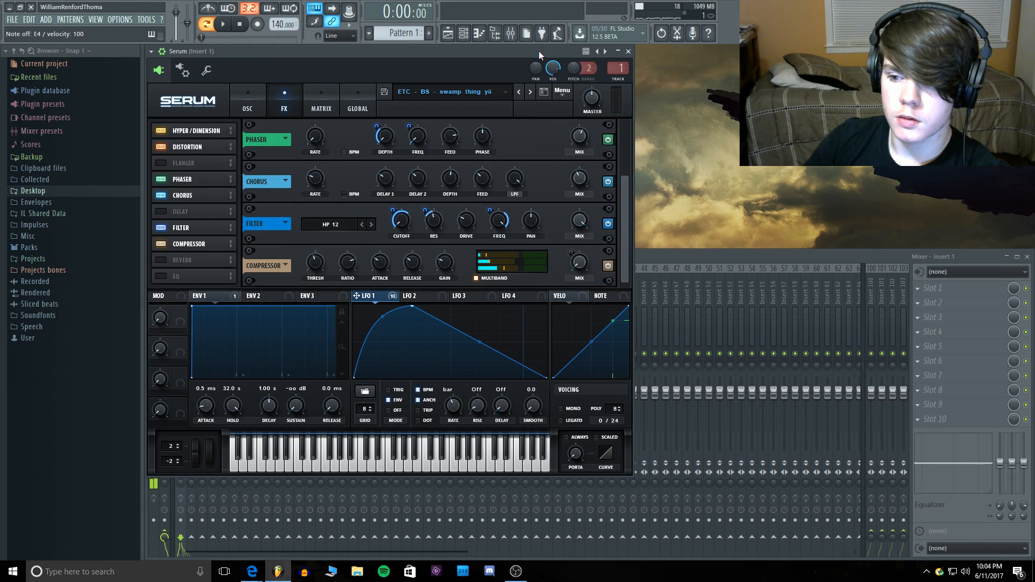
pyautogui.moveTo(579, 135); pyautogui.dragTo(579, 148)
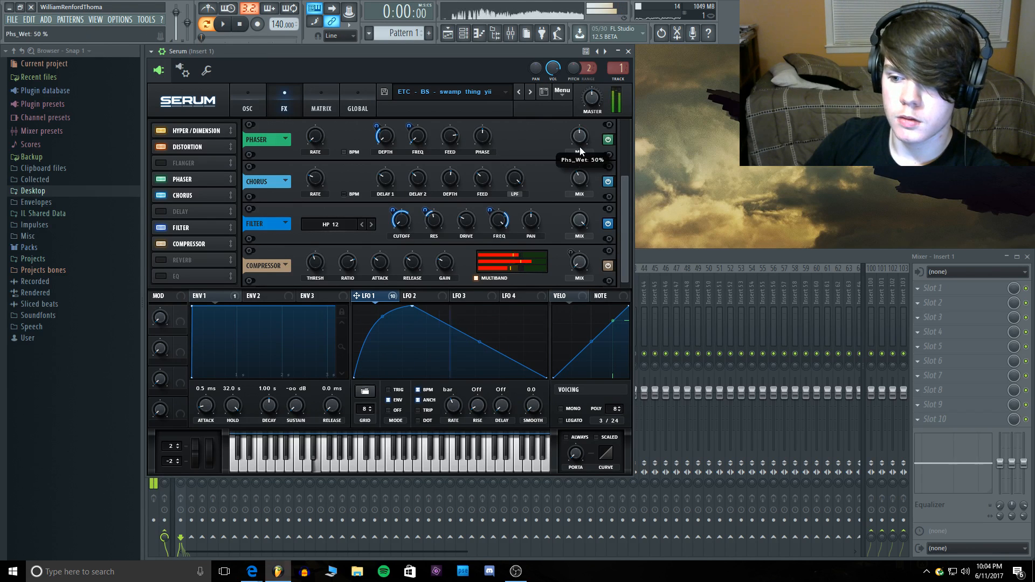
pyautogui.click(206, 144)
pyautogui.press('c')
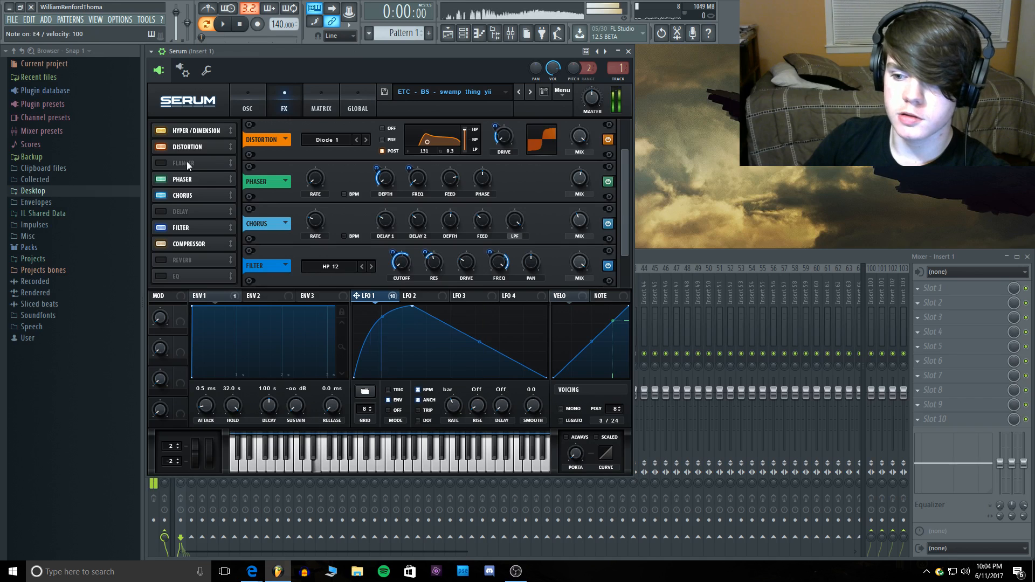
# Step: Compare the sound with Distortion bypassed and re-enabled, and change the distortion type to Tube
pyautogui.click(162, 147)
pyautogui.click(160, 148)
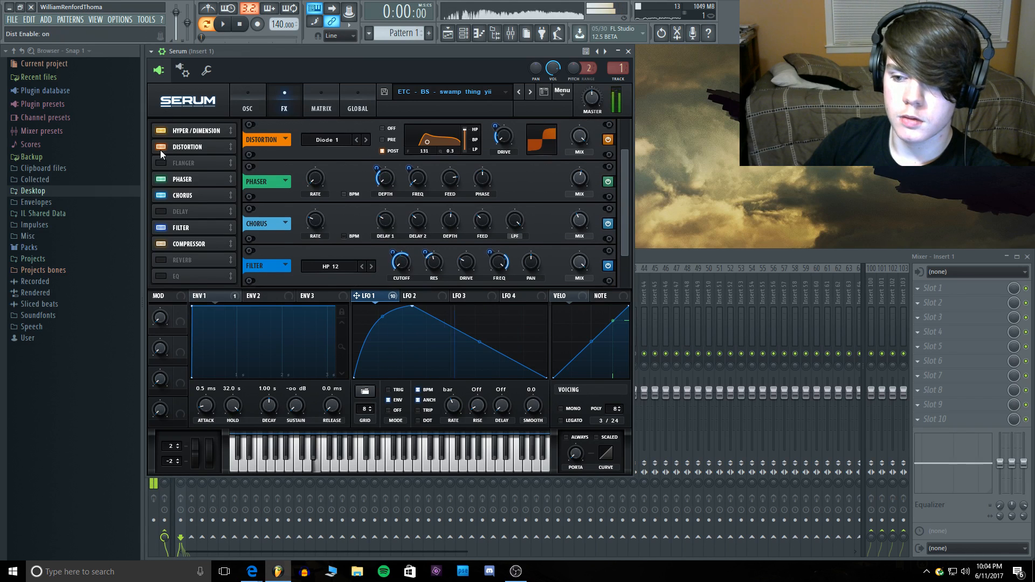
pyautogui.click(314, 139)
pyautogui.click(328, 153)
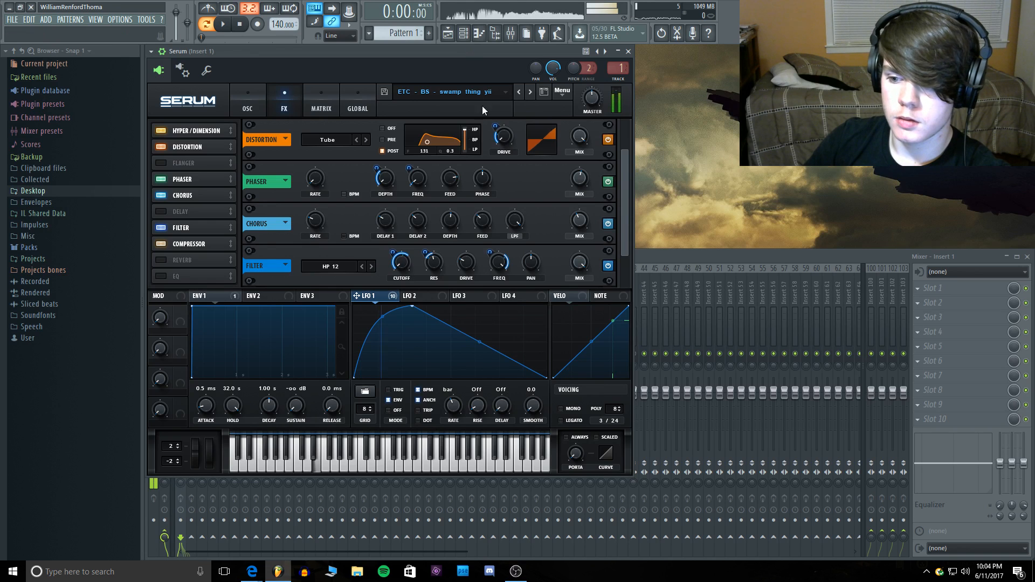
# Step: Raise the Distortion drive and compare a held note with Distortion bypassed and re-enabled
pyautogui.moveTo(503, 136); pyautogui.dragTo(512, 68)
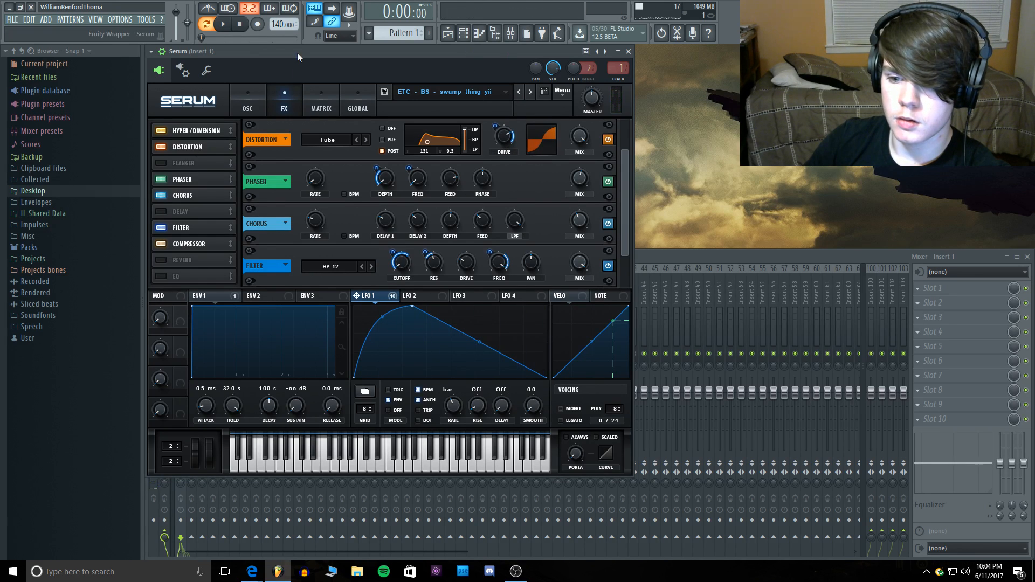
pyautogui.moveTo(493, 130); pyautogui.dragTo(497, 48)
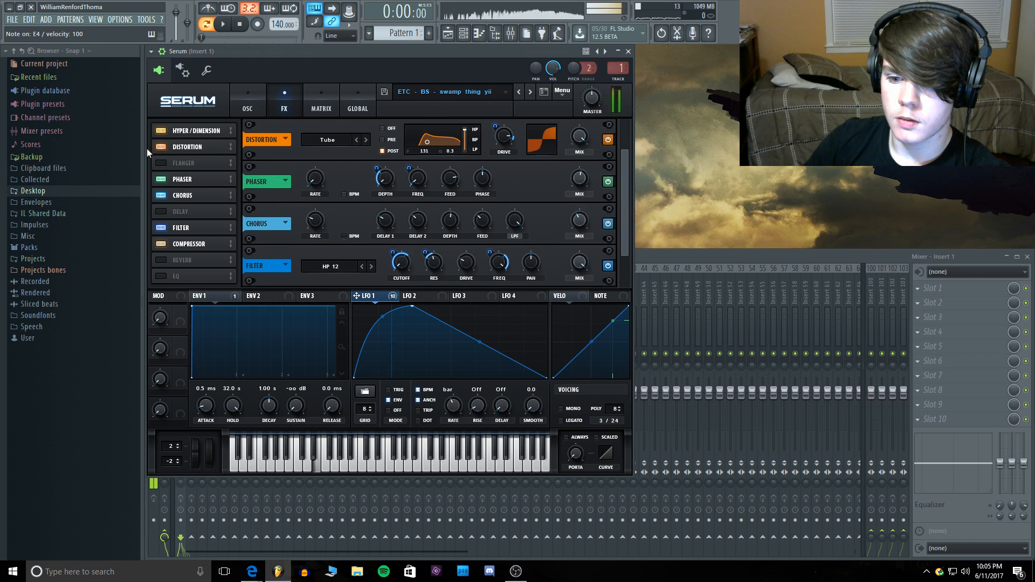
pyautogui.click(160, 147)
pyautogui.click(161, 147)
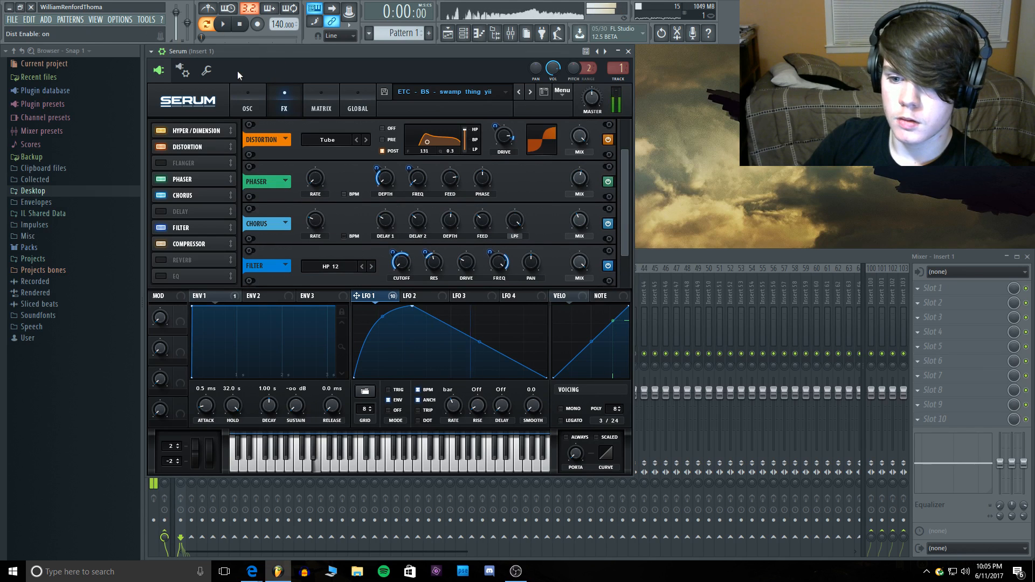
# Step: Show the Hyper/Dimension effect and the oscillator page, playing a note to hear the adjusted preset
pyautogui.click(184, 133)
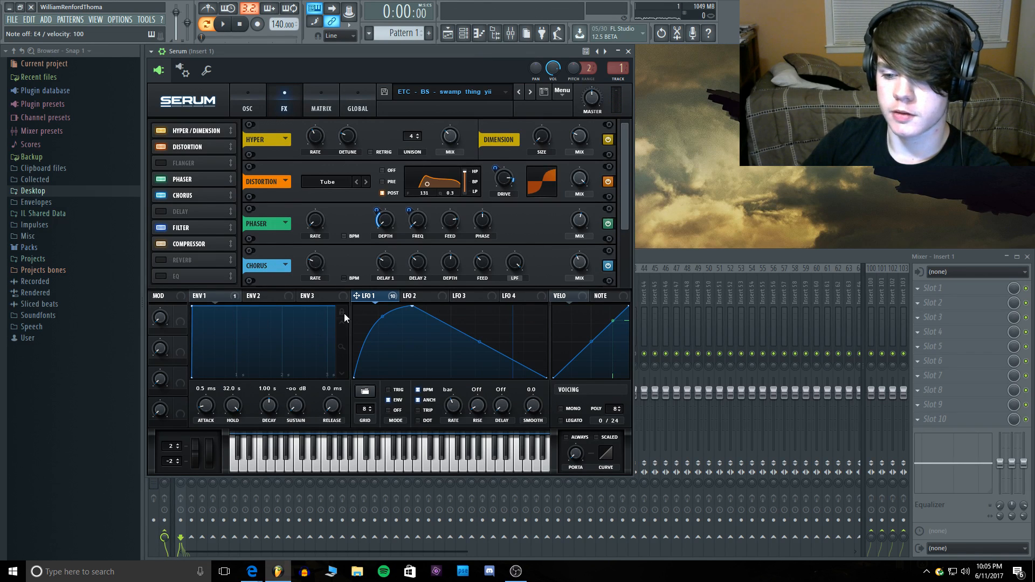
pyautogui.click(257, 87)
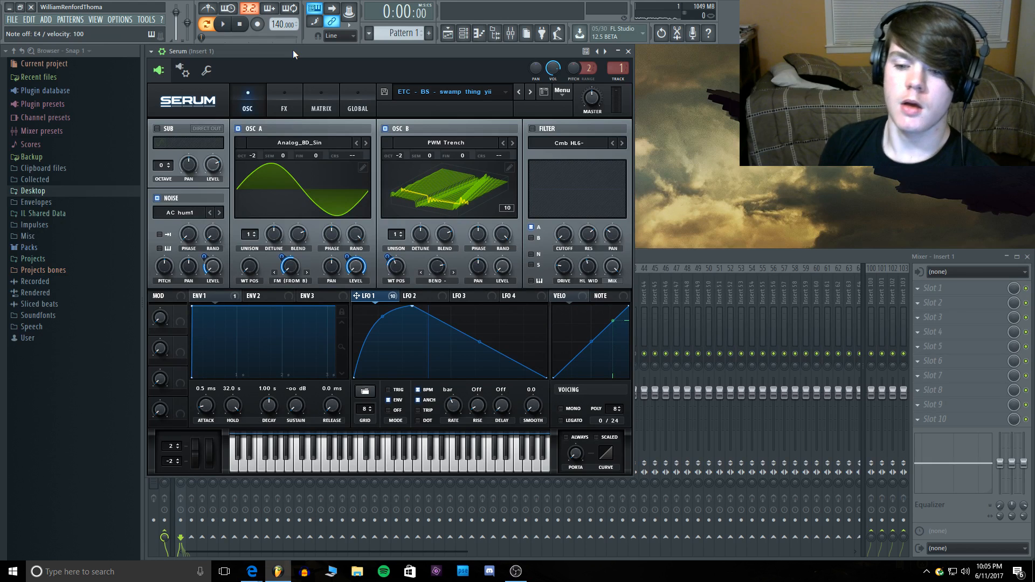
pyautogui.press('c')
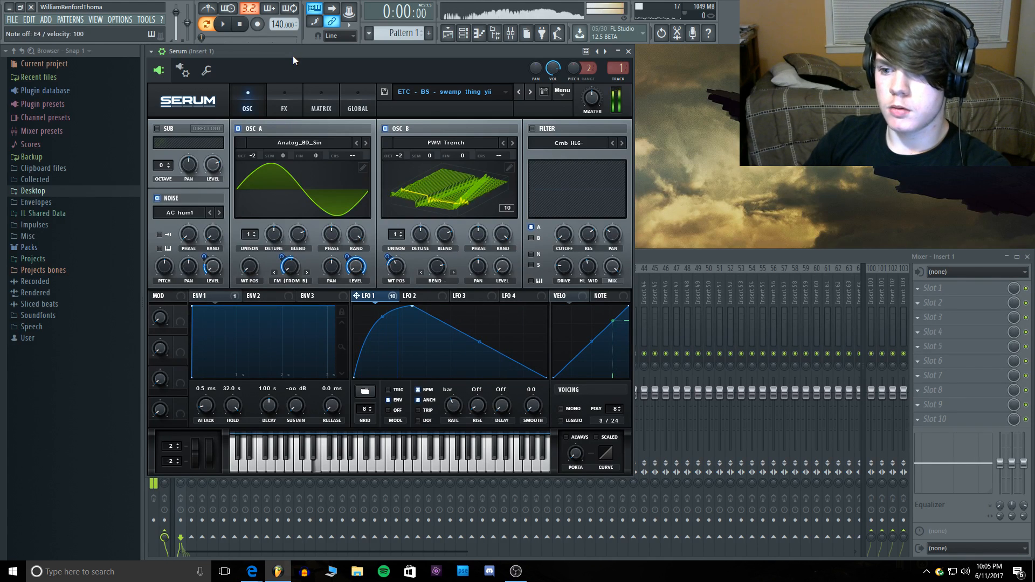
# Step: Return to the effects rack and play a sequence of test notes through the adjusted effects
pyautogui.click(284, 95)
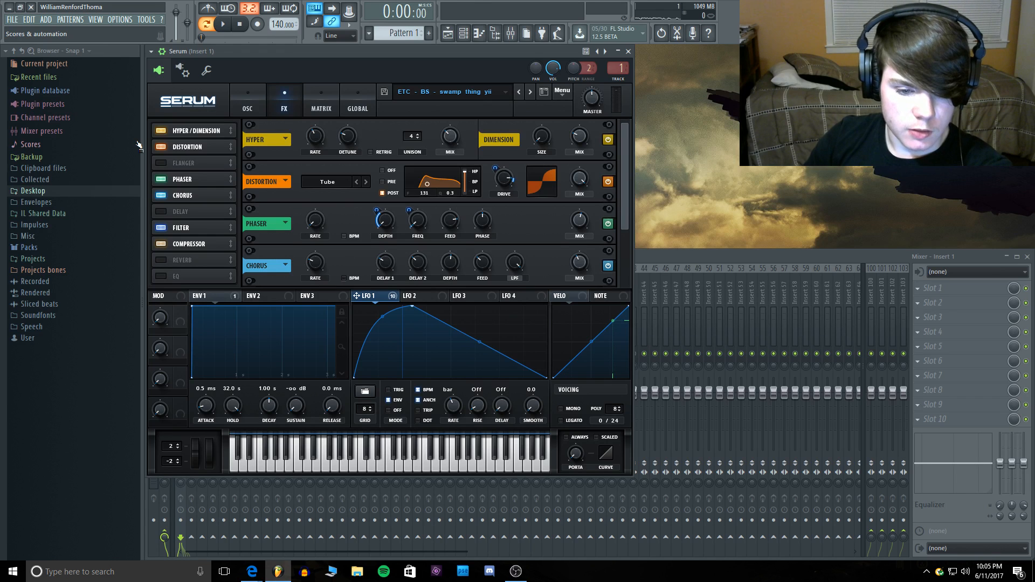
pyautogui.press('b')
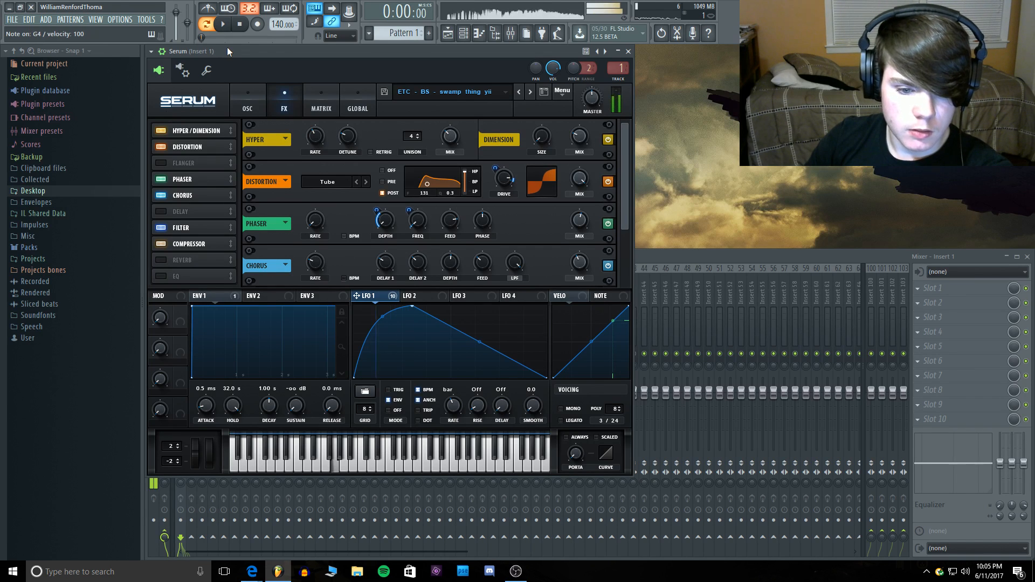
pyautogui.press('n')
pyautogui.press('z')
pyautogui.press('x')
pyautogui.press('c')
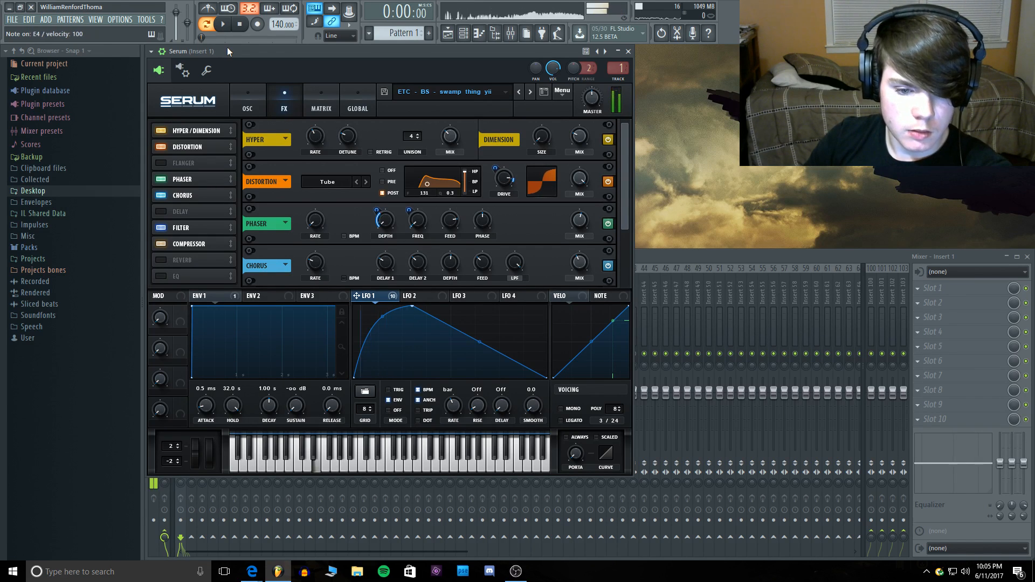
pyautogui.press('v')
pyautogui.press('x')
pyautogui.press('c')
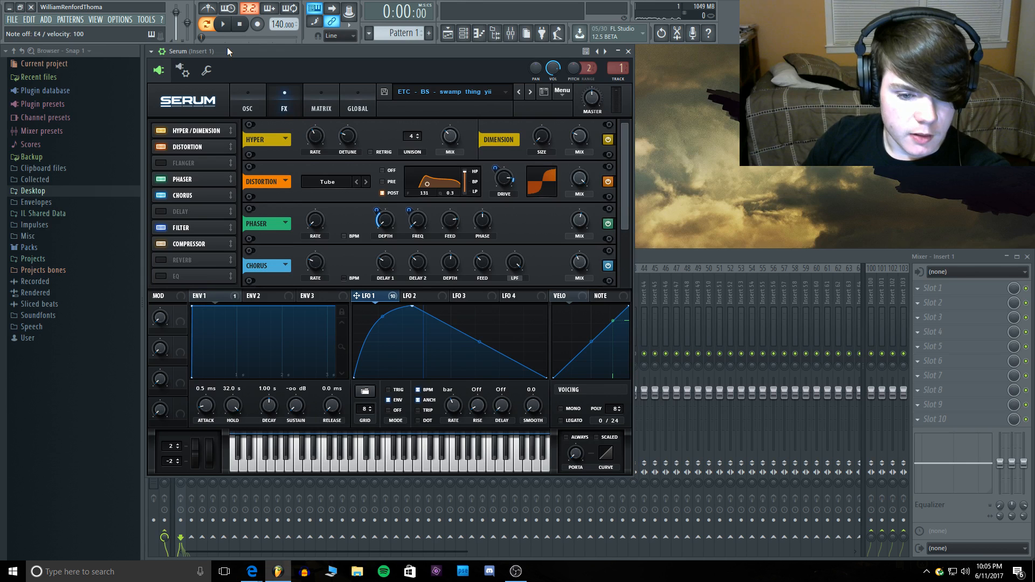
# Step: Go back to the oscillator page and play one more test note on swamp thing yii
pyautogui.click(236, 90)
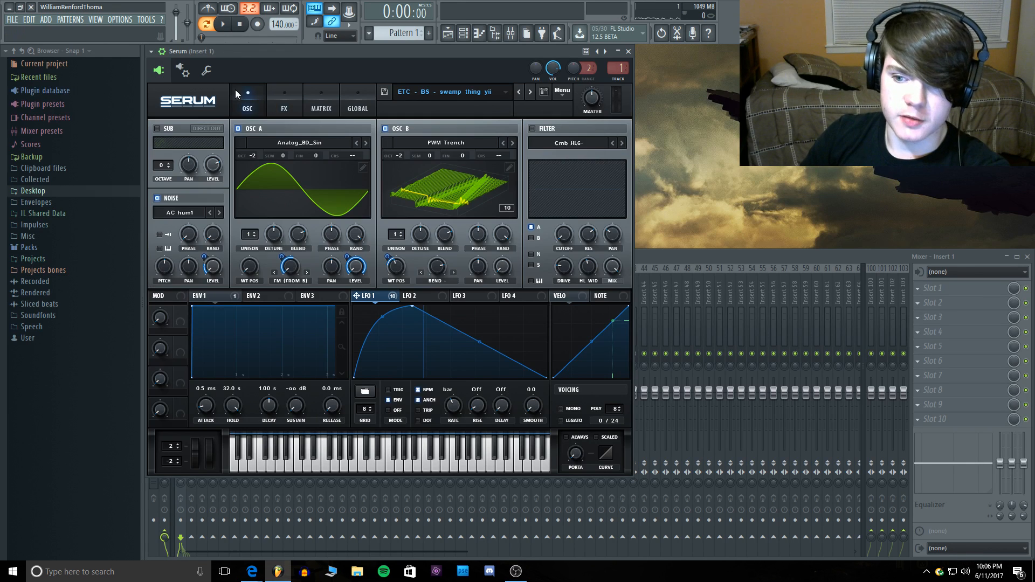
pyautogui.click(418, 92)
pyautogui.click(415, 82)
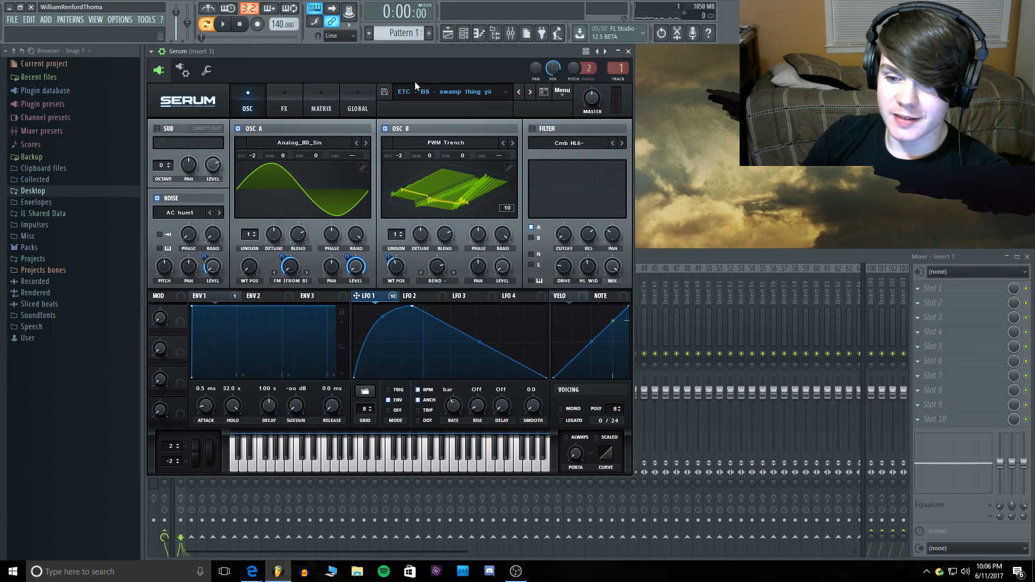
pyautogui.press('c')
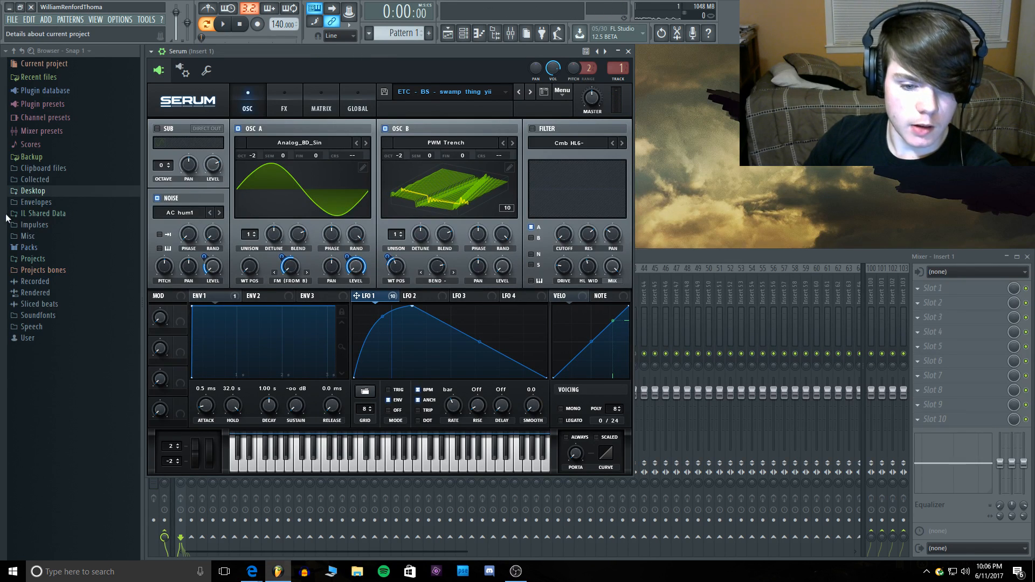
# Step: Switch to Yahoo Mail, return to the inbox and open the unread Serum Presets message just above checkitout
pyautogui.click(17, 11)
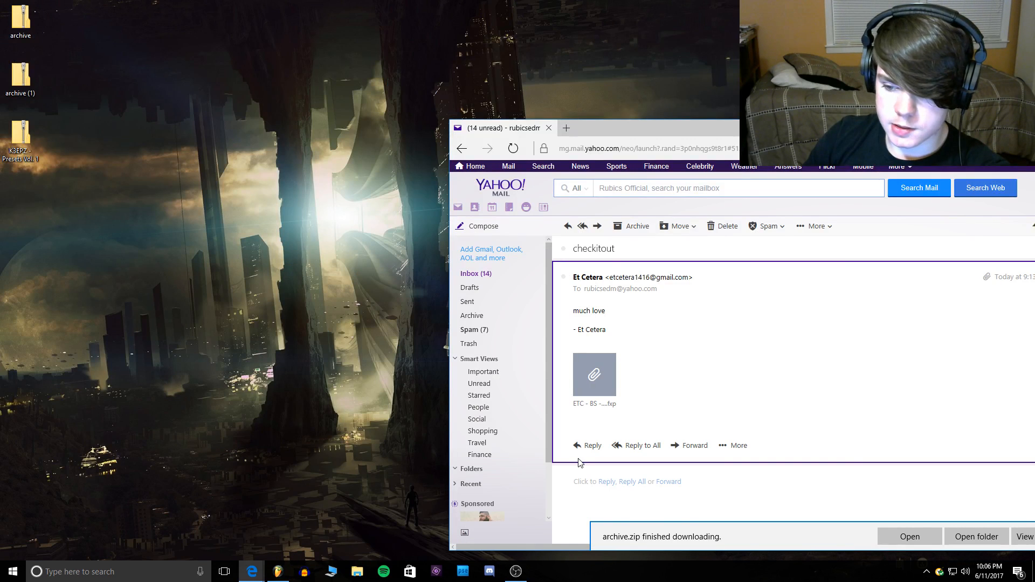
pyautogui.click(468, 277)
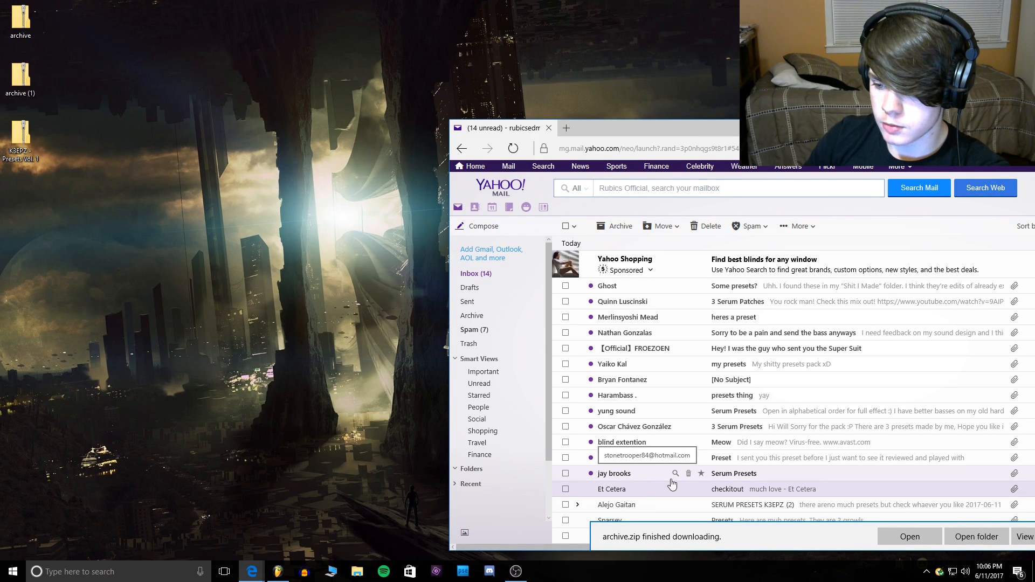
pyautogui.click(636, 474)
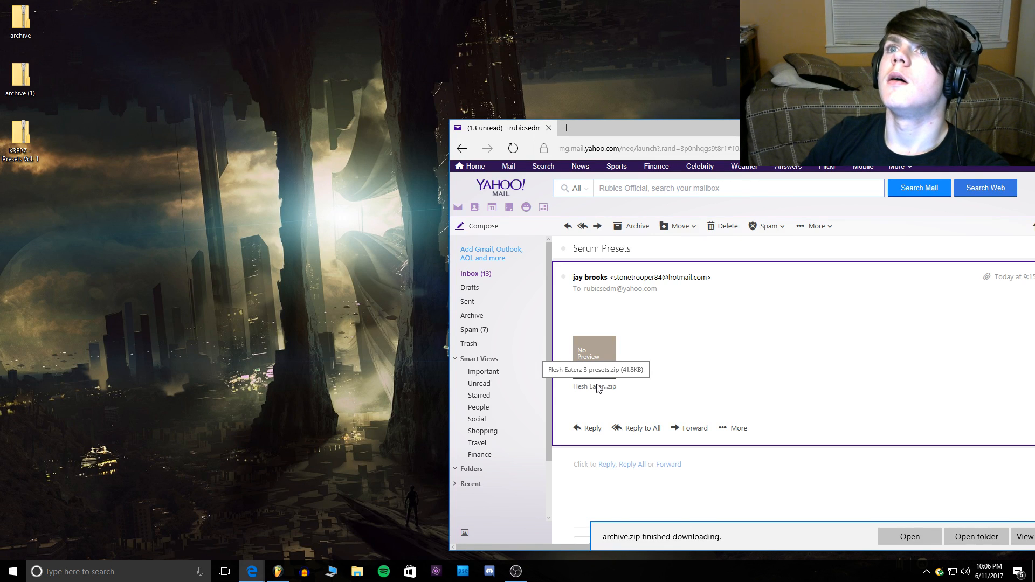
# Step: Download Flesh Eaterz 3 presets.zip from the message and move it from Downloads to the desktop
pyautogui.moveTo(598, 388)
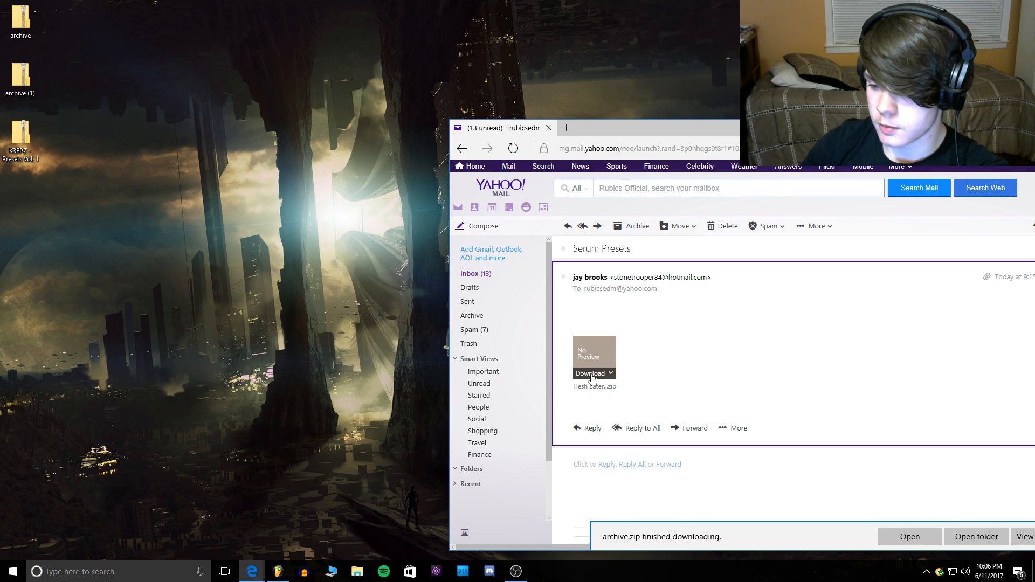
pyautogui.click(591, 374)
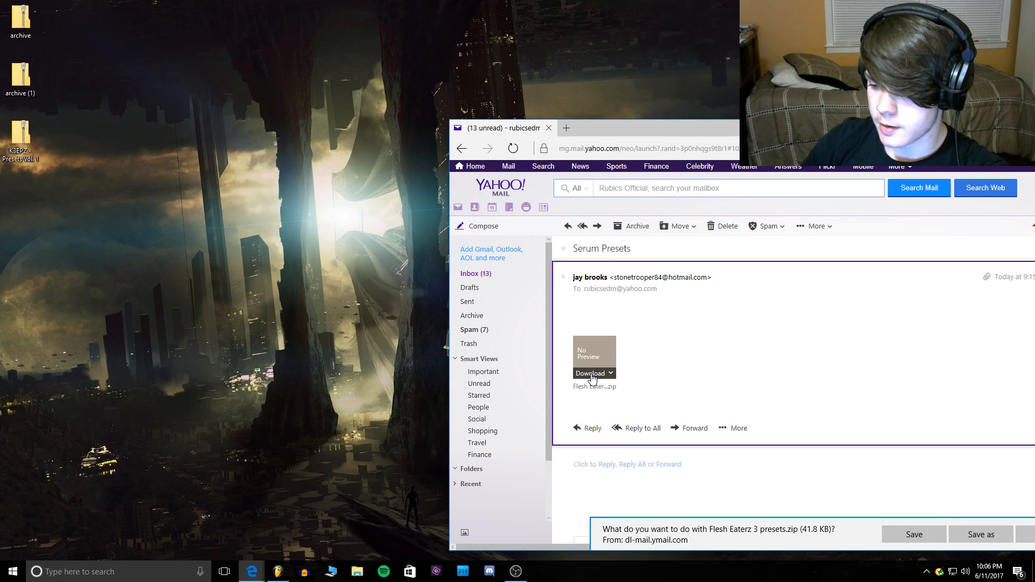
pyautogui.click(911, 530)
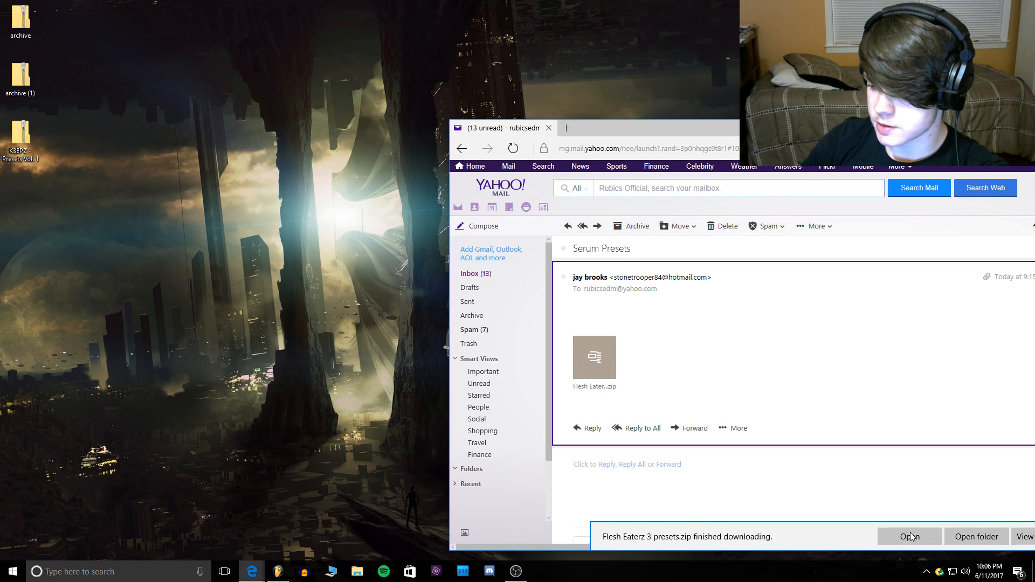
pyautogui.click(977, 537)
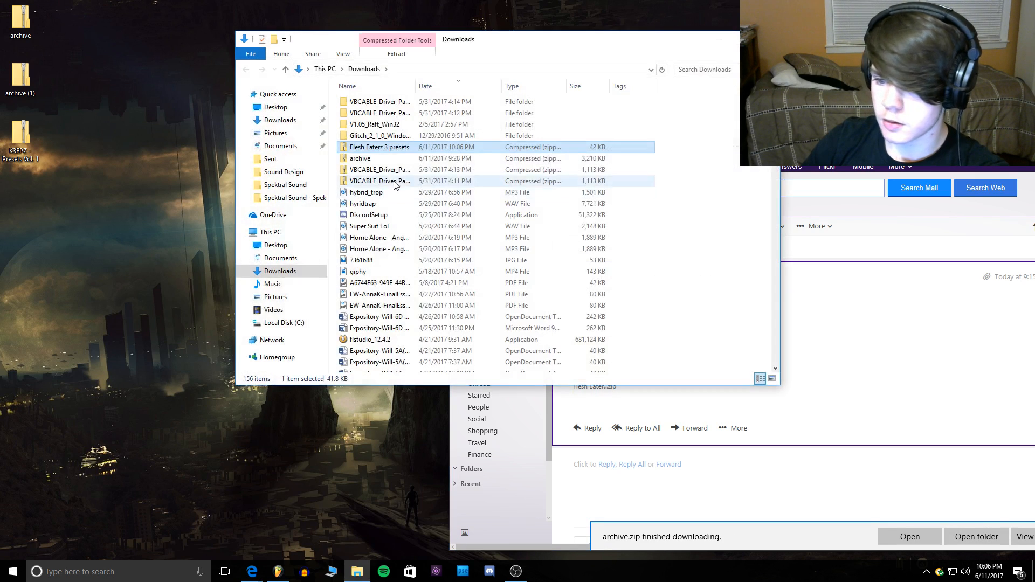
pyautogui.moveTo(365, 149); pyautogui.dragTo(276, 110)
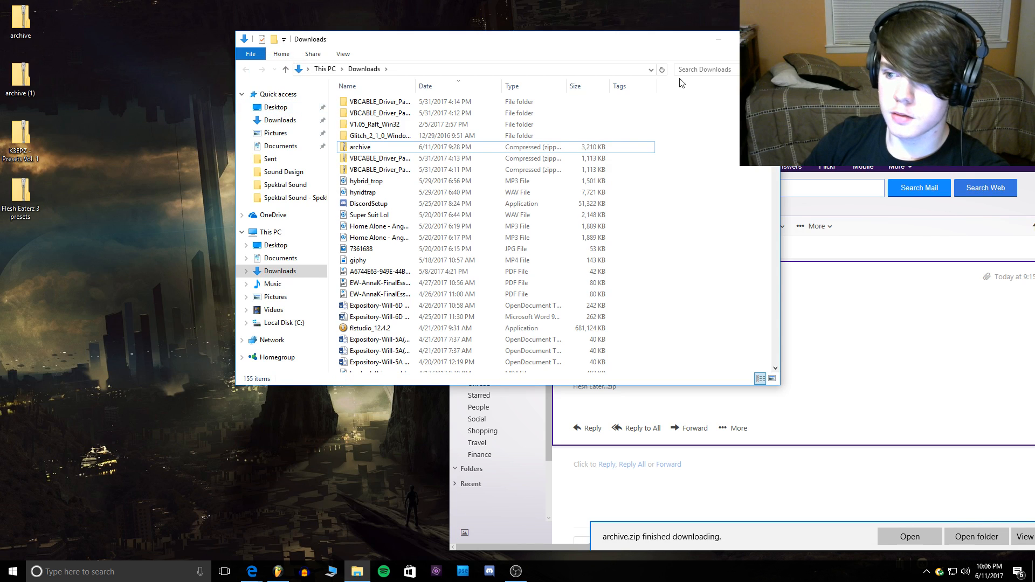
pyautogui.click(768, 39)
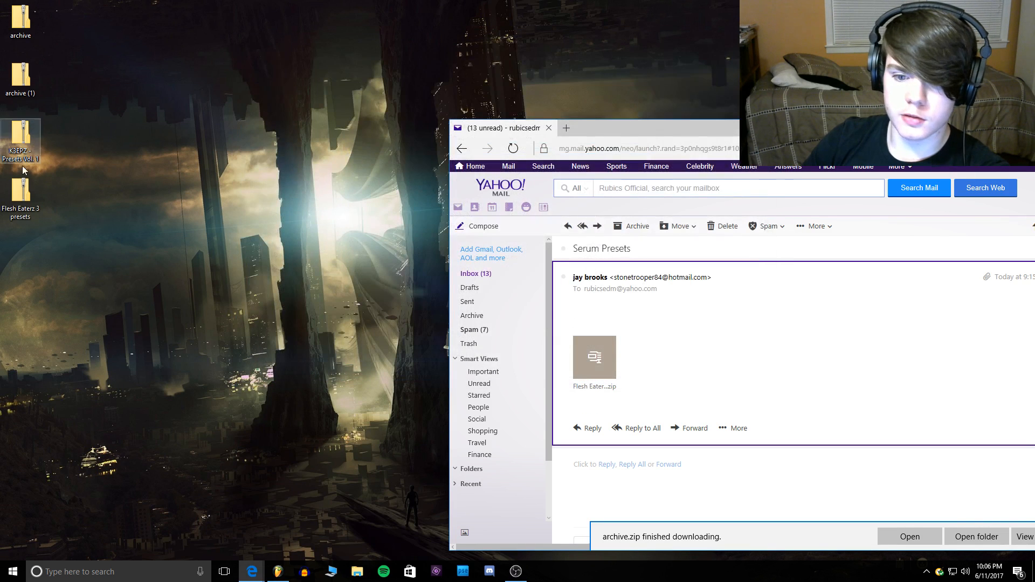
# Step: Extract the Flesh Eaterz 3 presets archive into its own folder on the desktop
pyautogui.rightClick(18, 195)
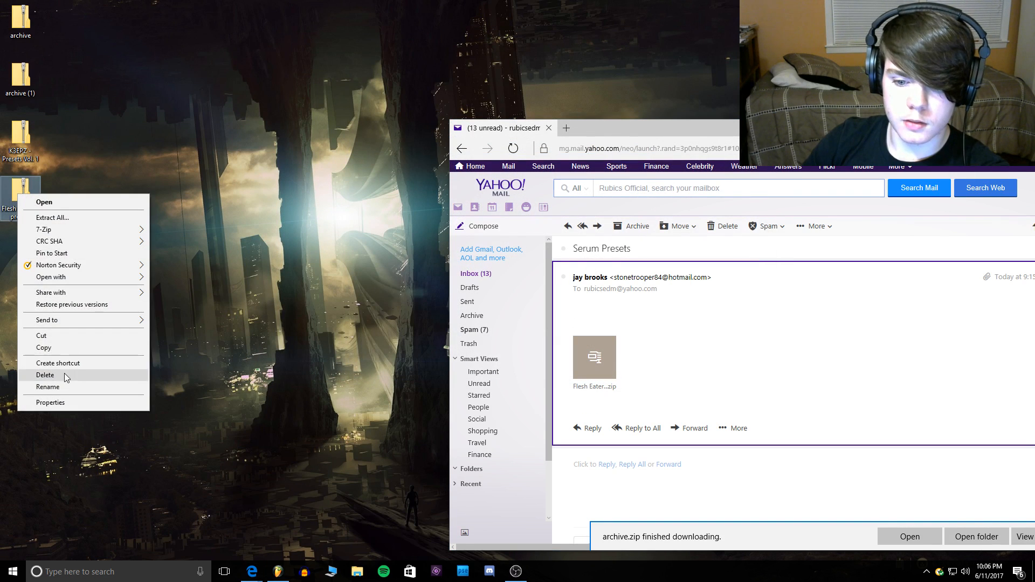
pyautogui.click(80, 218)
pyautogui.click(615, 389)
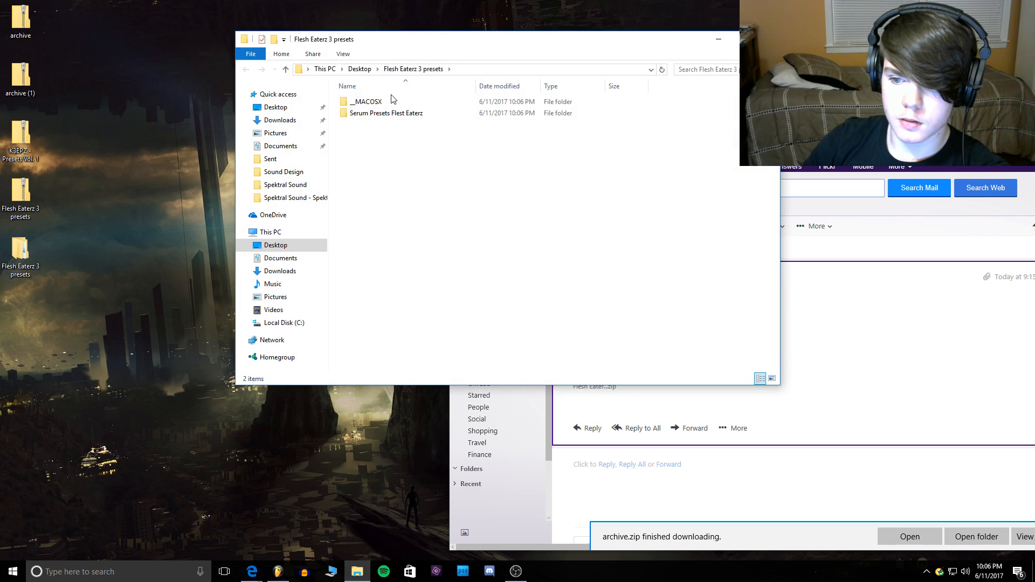
# Step: Look inside the Serum Presets Flest Eaterz folder, move it to the desktop and put the file window away
pyautogui.doubleClick(387, 114)
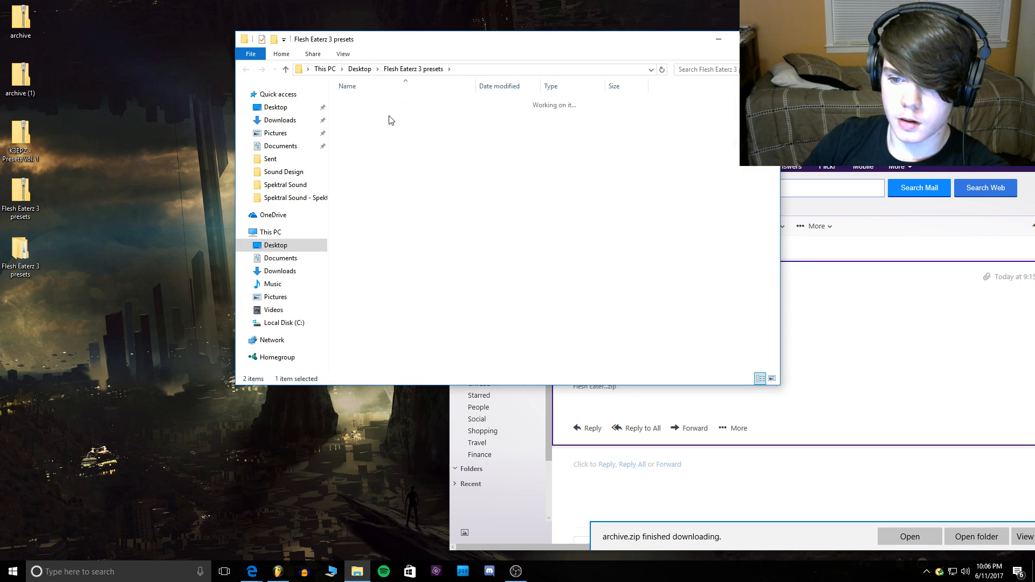
pyautogui.click(247, 69)
pyautogui.moveTo(387, 114); pyautogui.dragTo(17, 304)
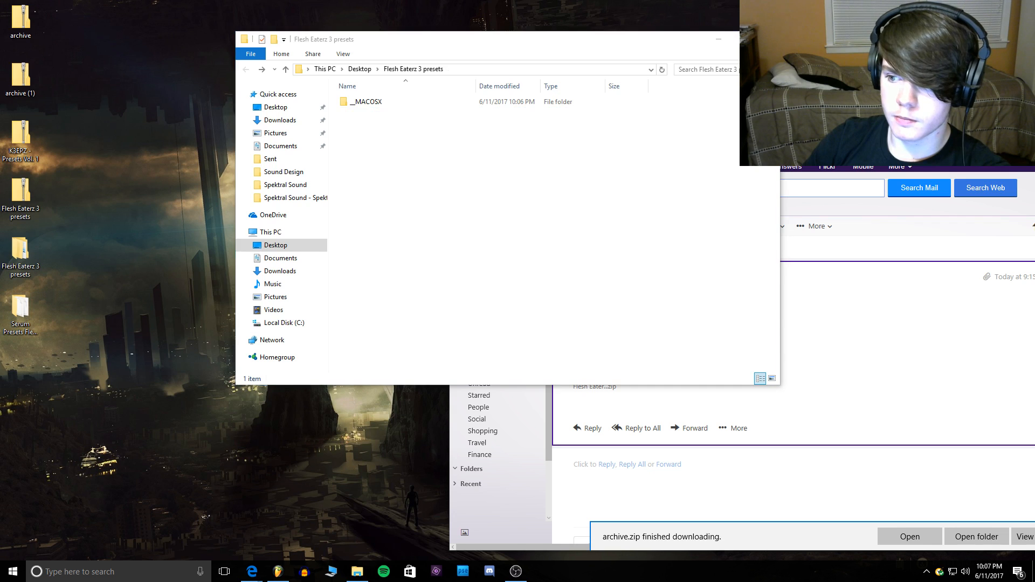
pyautogui.click(719, 39)
# Step: Find the Serum Presets folder with a Windows search for serum and move Serum Presets Flest Eaterz into Presets > Sent
pyautogui.click(131, 570)
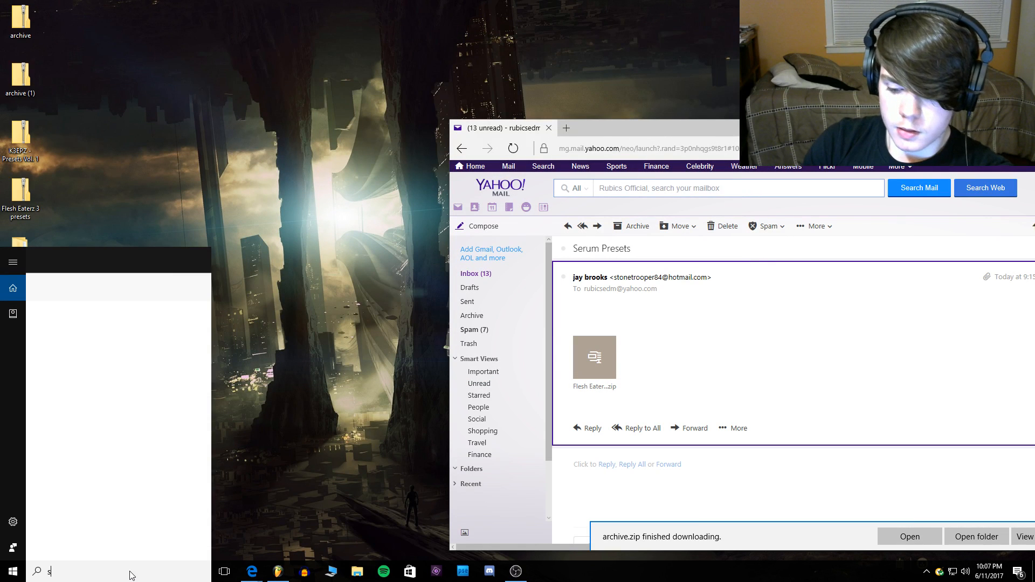
pyautogui.write('serum')
pyautogui.click(107, 306)
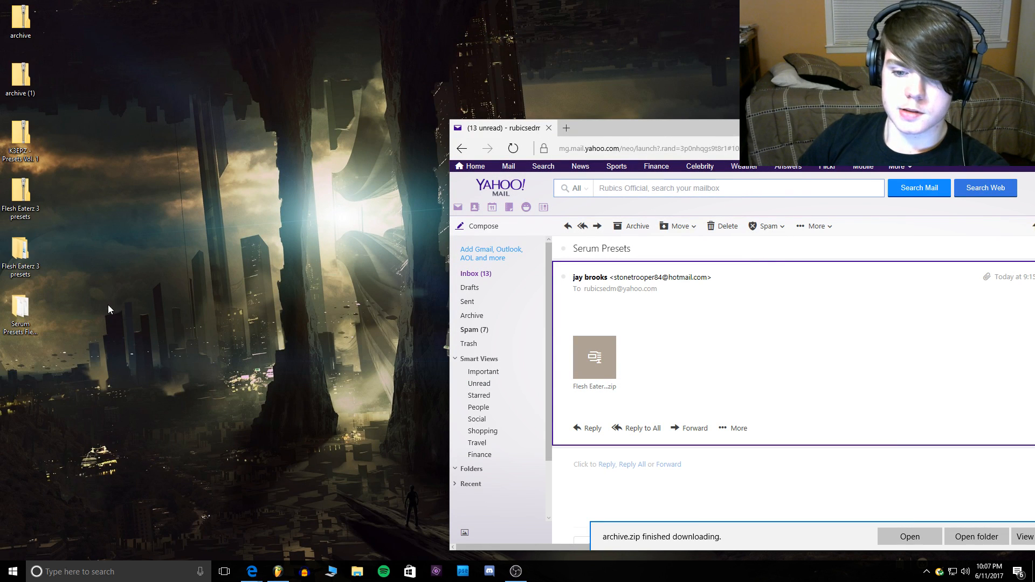
pyautogui.doubleClick(380, 137)
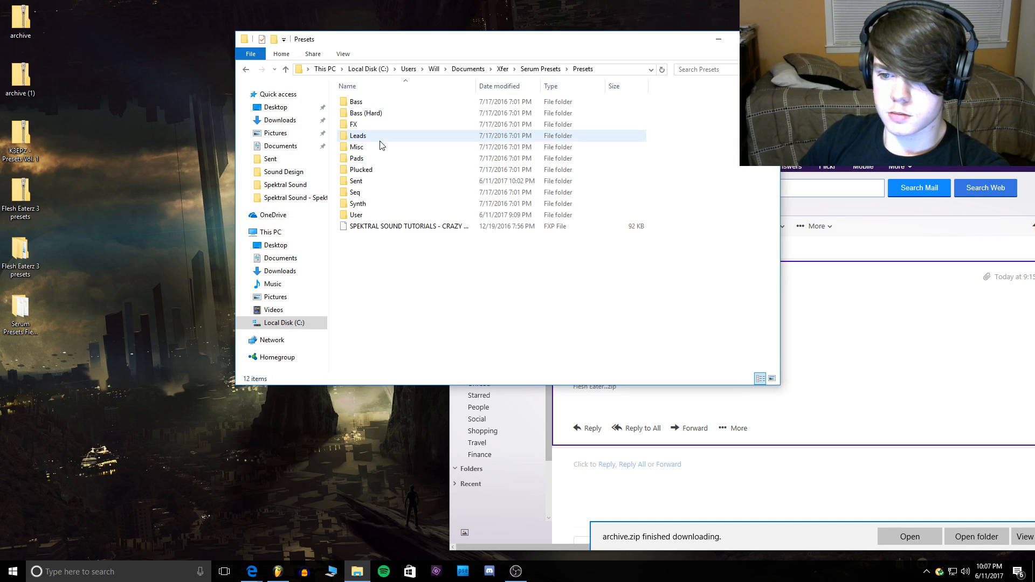
pyautogui.doubleClick(362, 182)
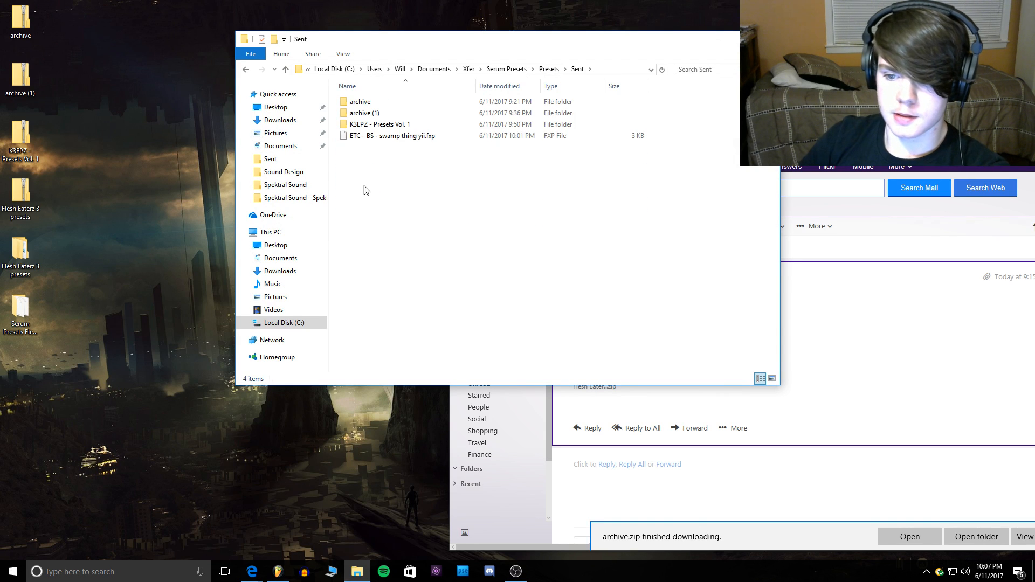
pyautogui.moveTo(20, 309); pyautogui.dragTo(415, 201)
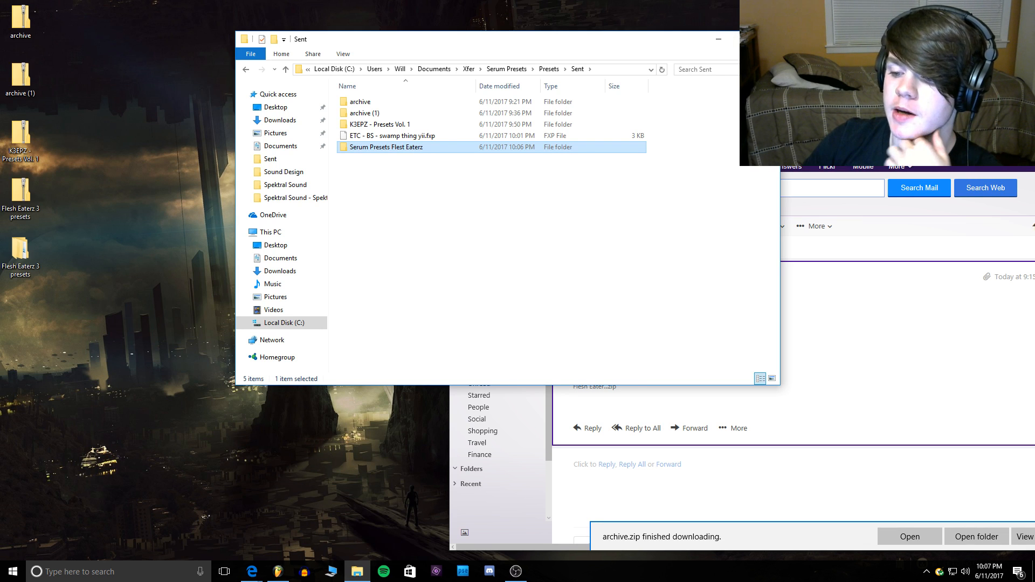
# Step: Put the file window away, return to FL Studio and delete the Serum channel holding swamp thing yii
pyautogui.click(357, 571)
pyautogui.click(276, 572)
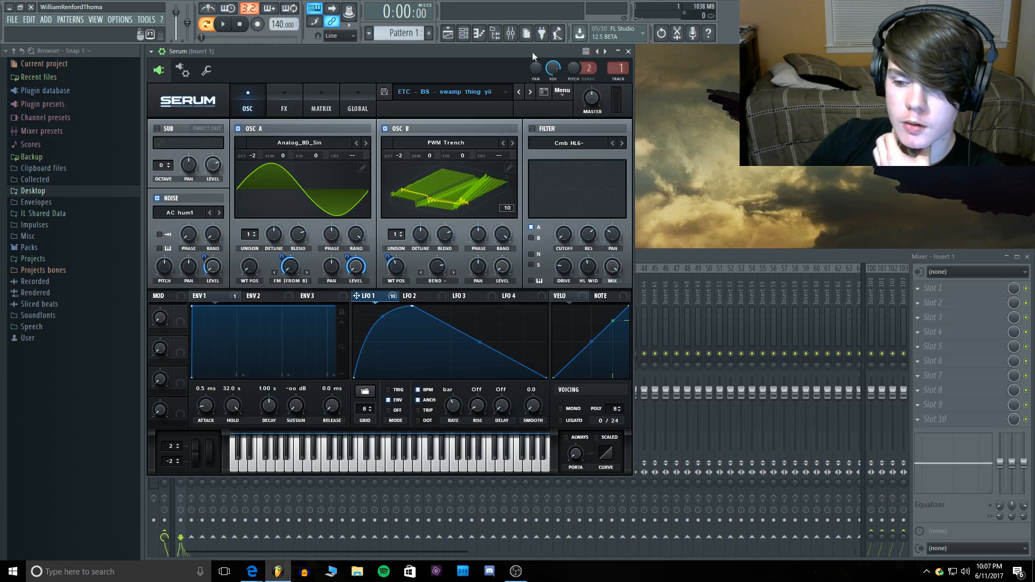
pyautogui.click(629, 52)
pyautogui.rightClick(238, 88)
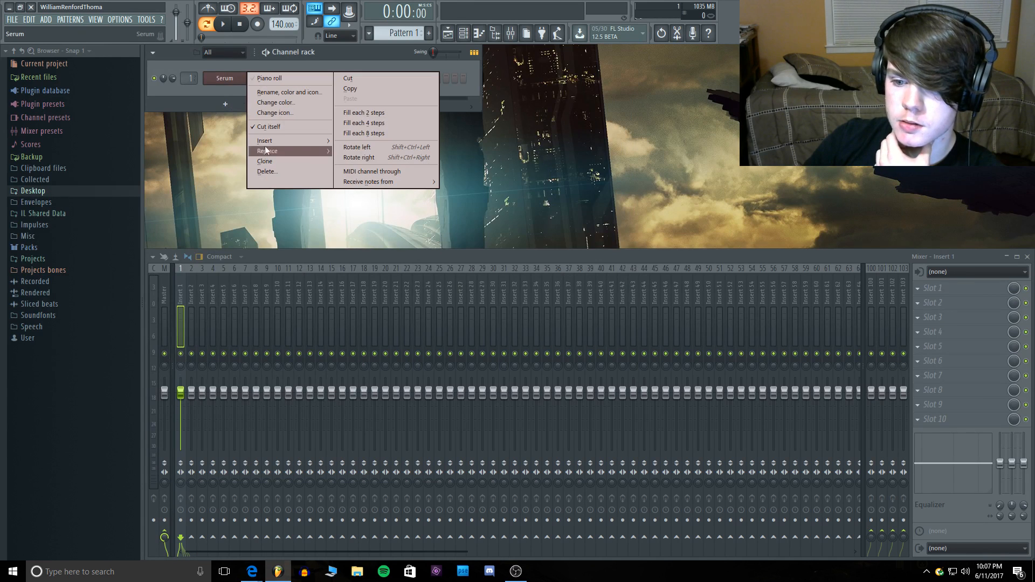
pyautogui.click(270, 170)
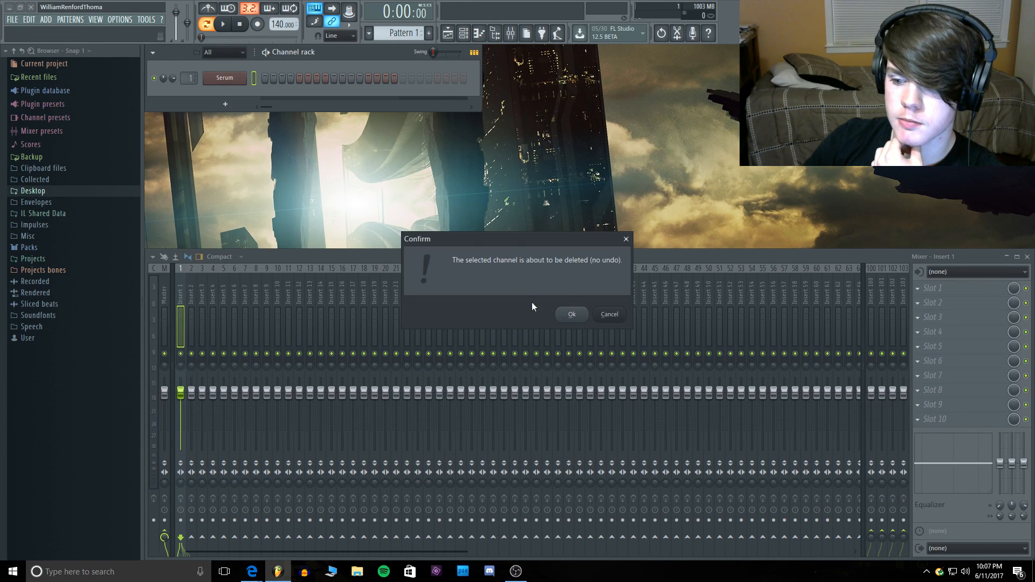
pyautogui.click(570, 315)
# Step: Replace the Sampler channel in the channel rack with a fresh Serum instance
pyautogui.rightClick(247, 73)
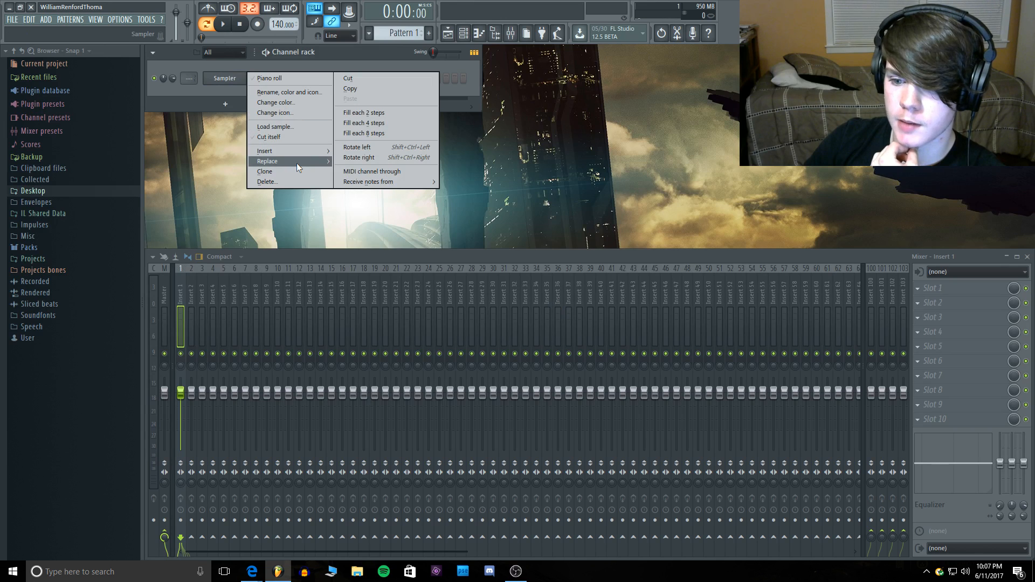
pyautogui.moveTo(296, 163)
pyautogui.click(456, 139)
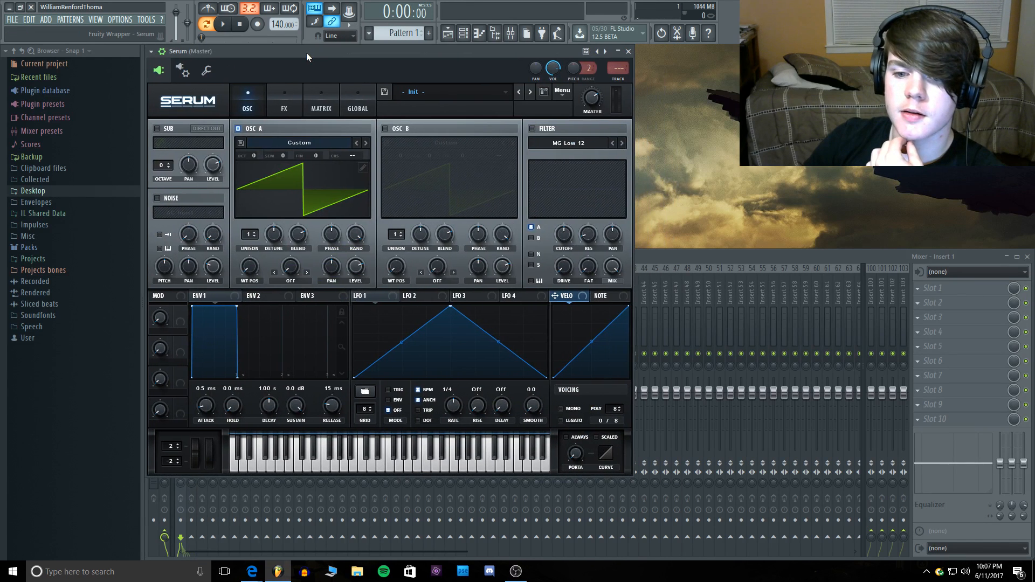
# Step: Load the Heavy Chug preset from Sent > Serum Presets Flest Eaterz into Serum
pyautogui.click(455, 92)
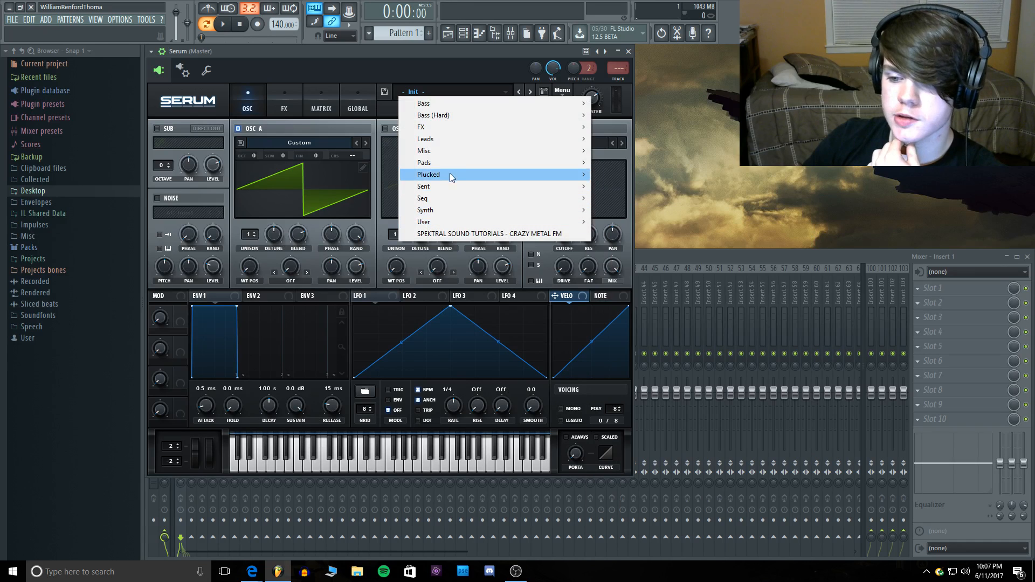
pyautogui.moveTo(448, 191)
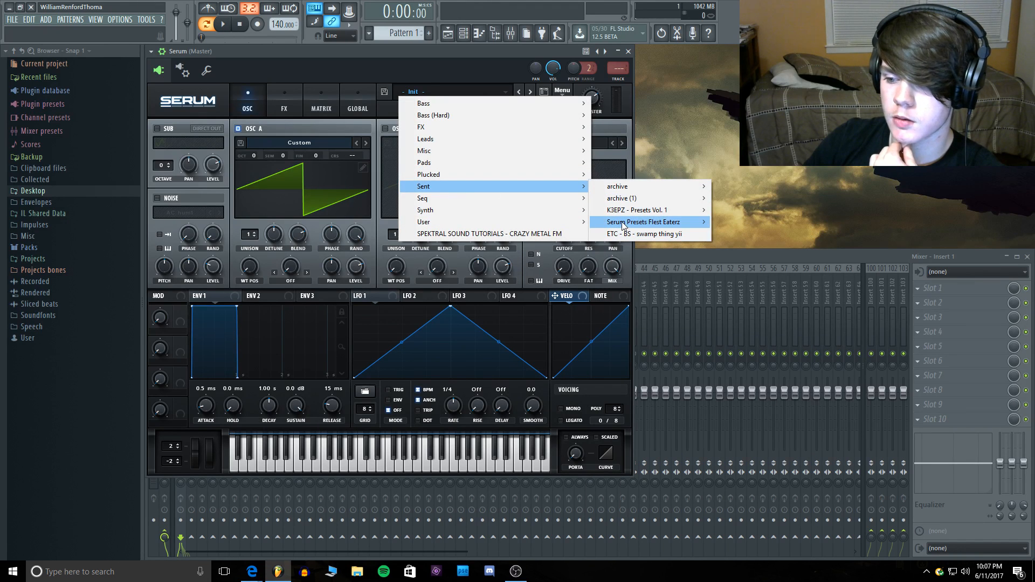
pyautogui.moveTo(624, 225)
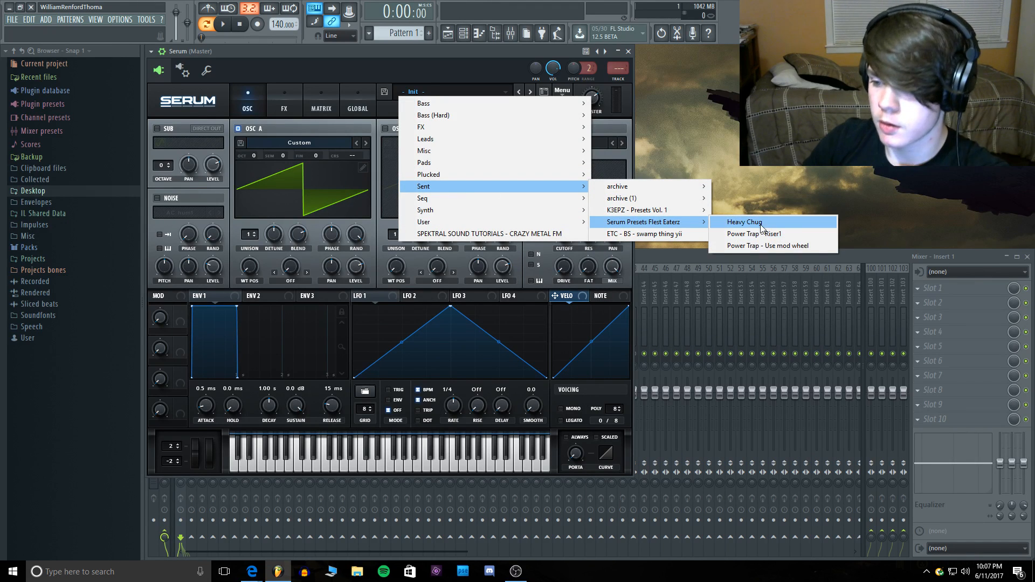
pyautogui.click(784, 222)
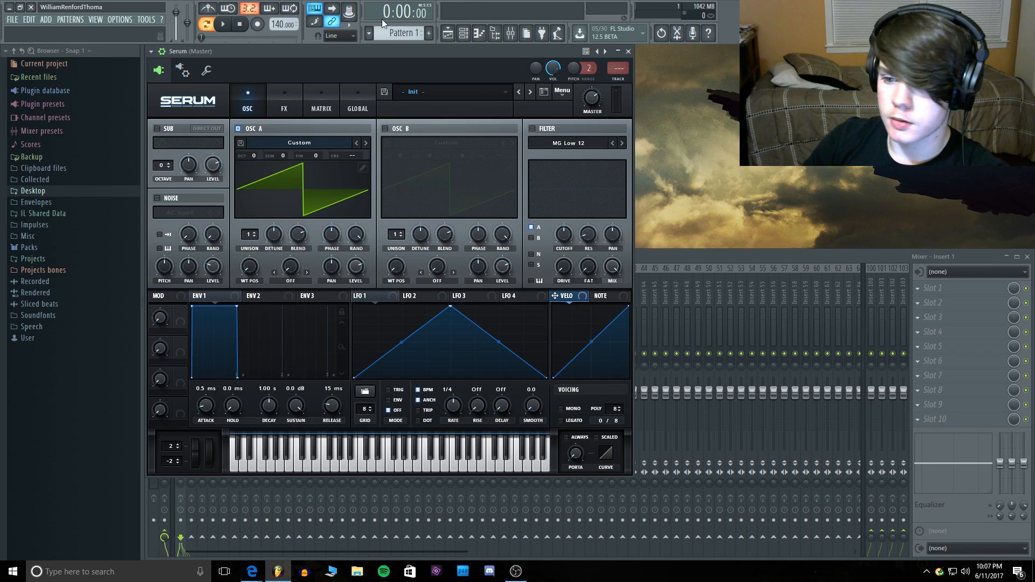
pyautogui.click(351, 53)
# Step: Audition Heavy Chug by playing notes E4, F5 and D5, and glance at the channel's miscellaneous settings
pyautogui.press('c')
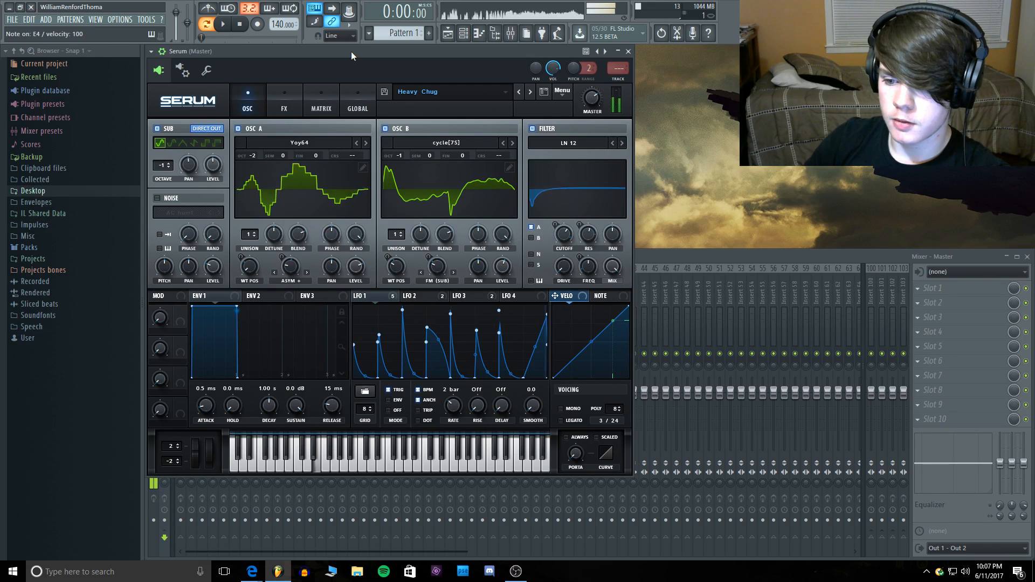
pyautogui.press('r')
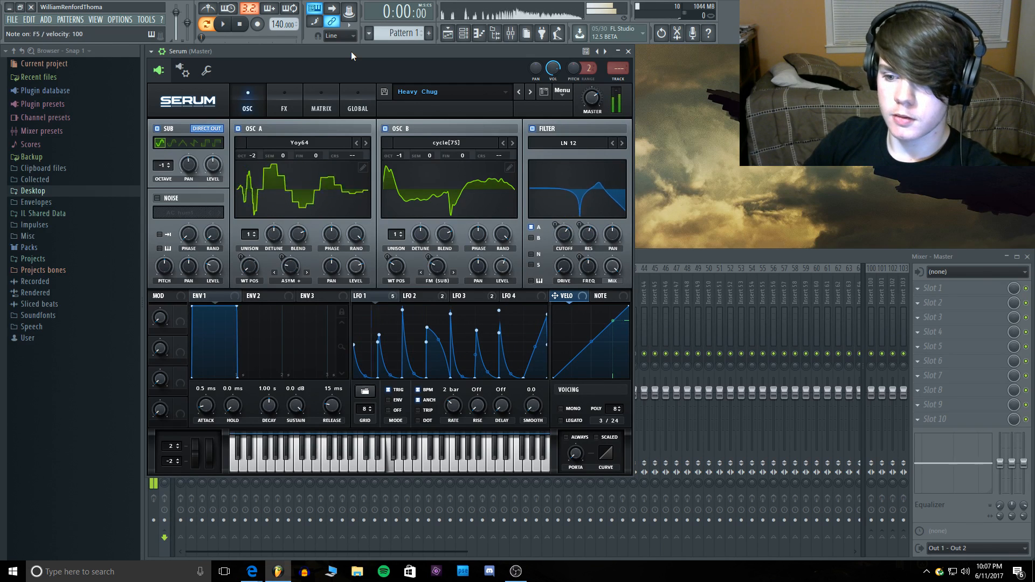
pyautogui.press('w')
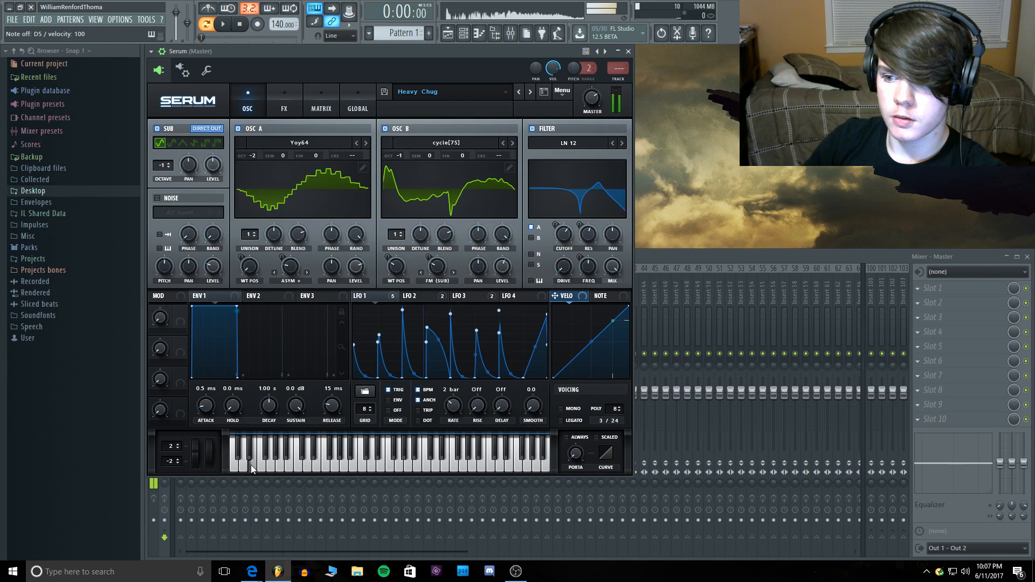
pyautogui.press('c')
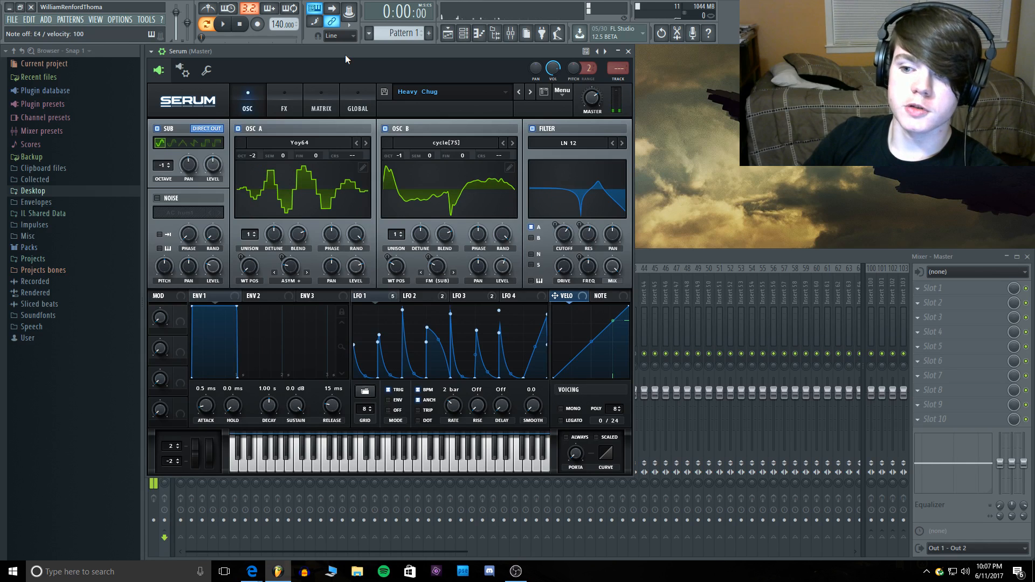
pyautogui.press('c')
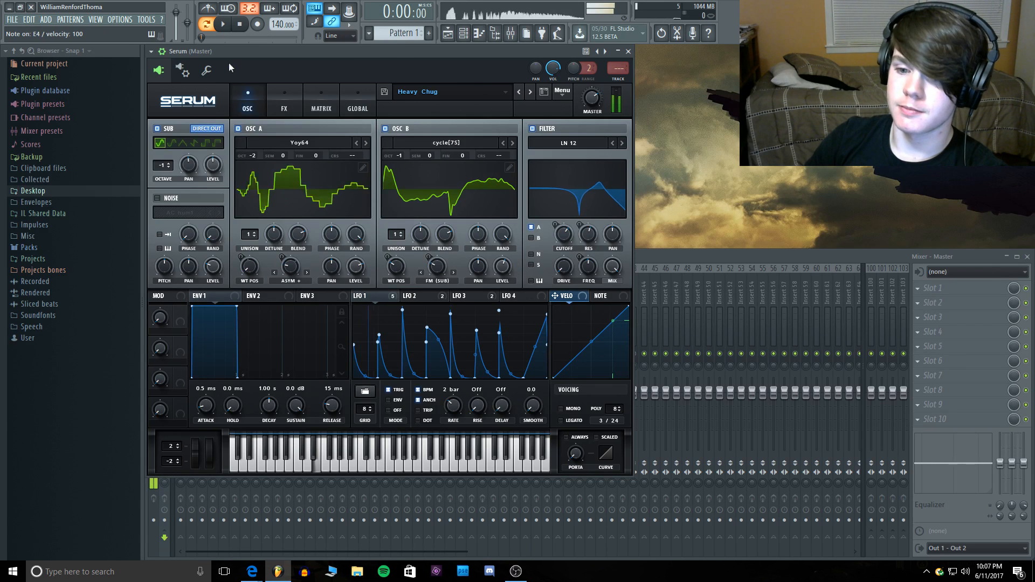
pyautogui.click(206, 71)
pyautogui.click(158, 70)
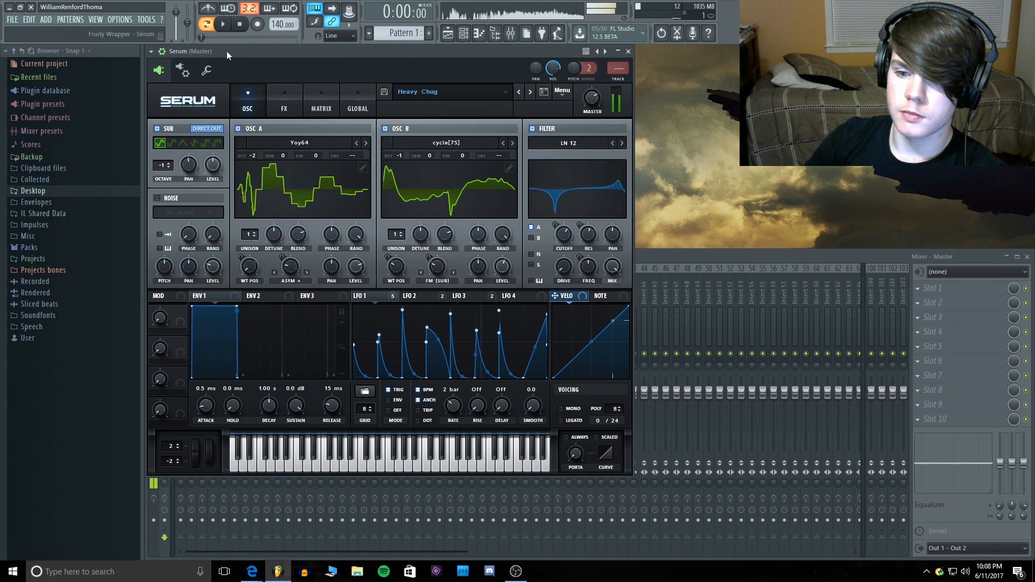
# Step: View oscillator A's Yoy64 wavetable in 3D while playing E4, and switch back to the 2D waveform
pyautogui.click(297, 197)
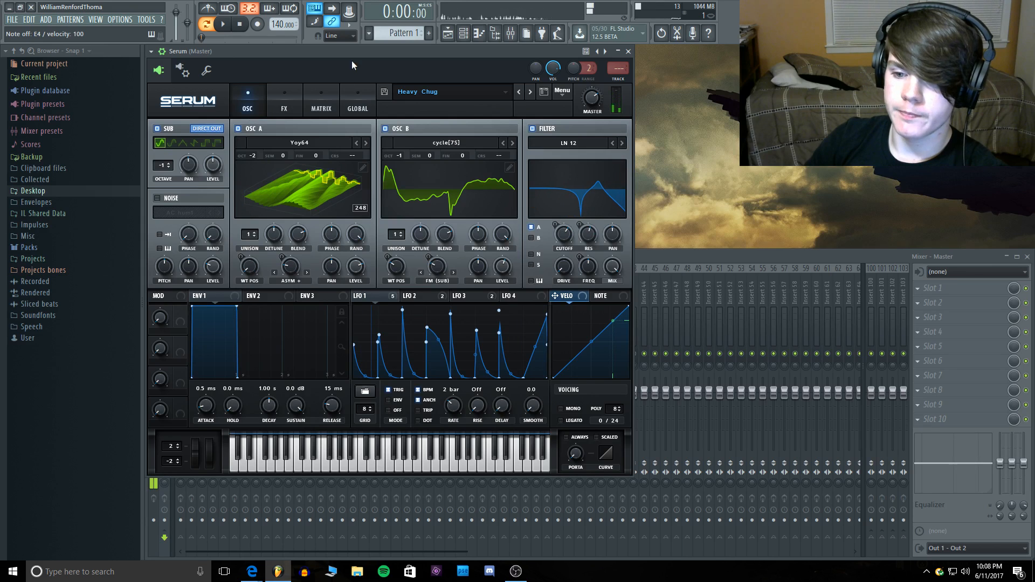
pyautogui.press('c')
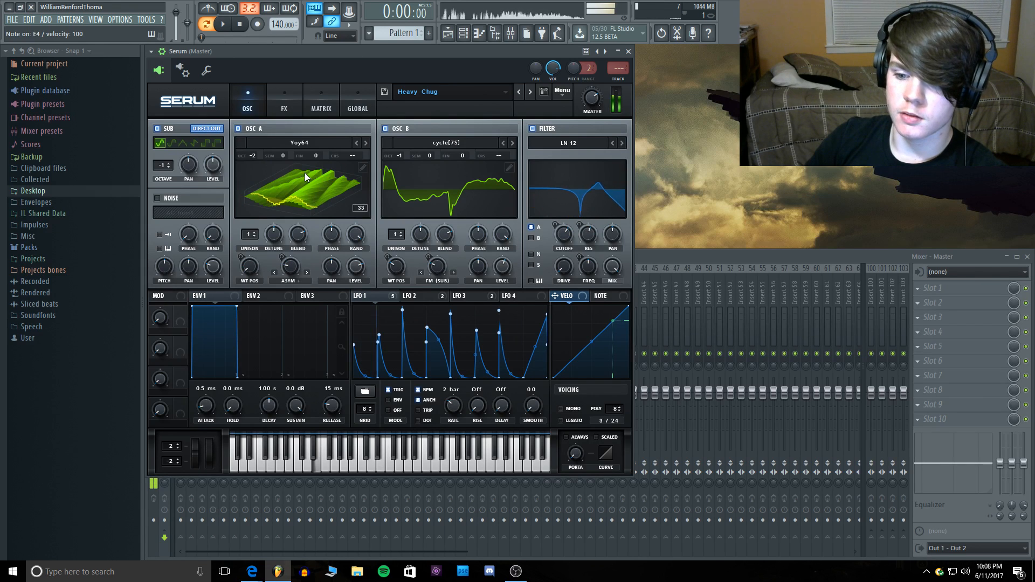
pyautogui.click(304, 188)
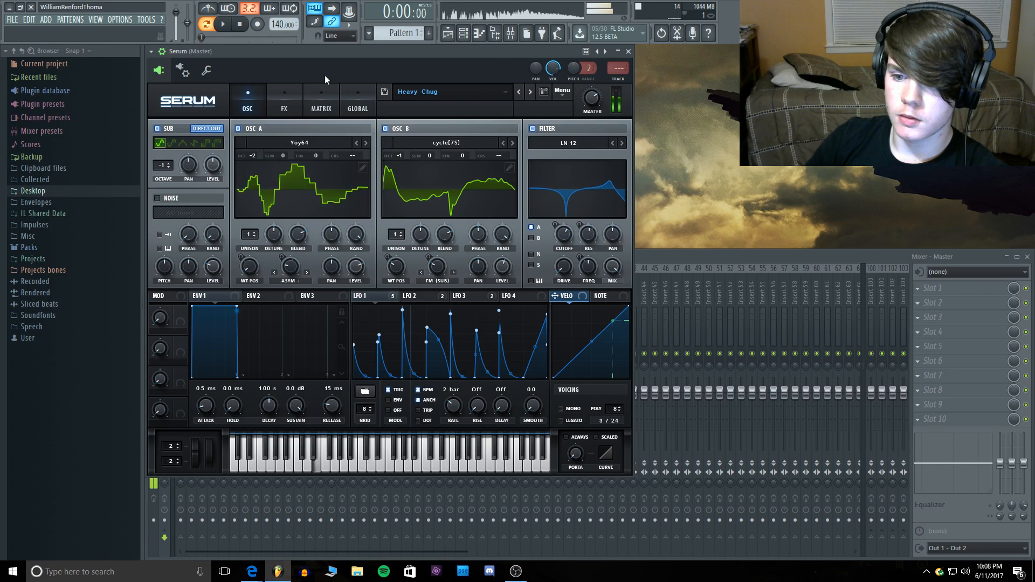
# Step: Compare Heavy Chug's sound by switching the Hyper/Dimension, Phaser and Chorus effects off and back on, one after another
pyautogui.click(289, 98)
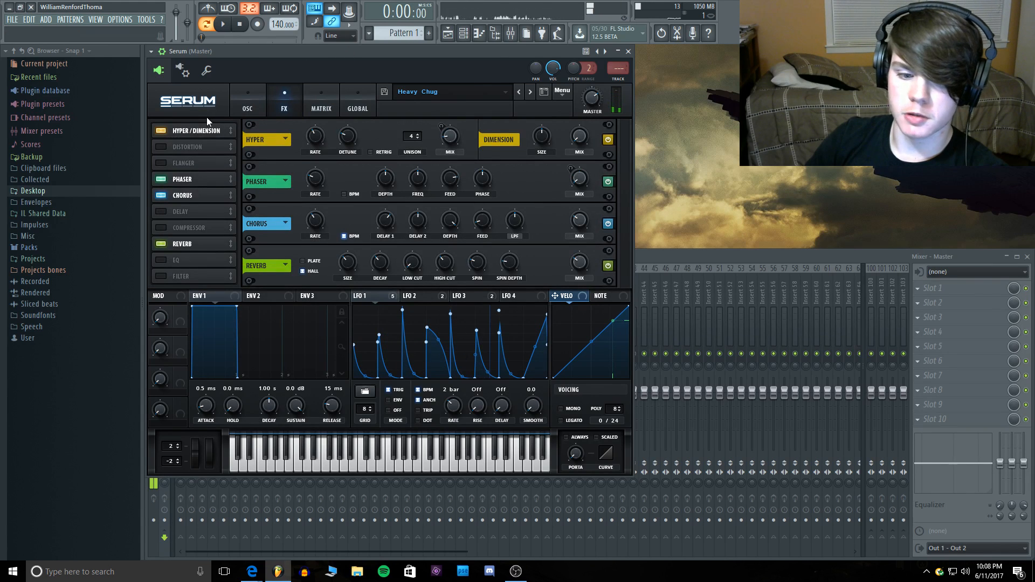
pyautogui.click(165, 130)
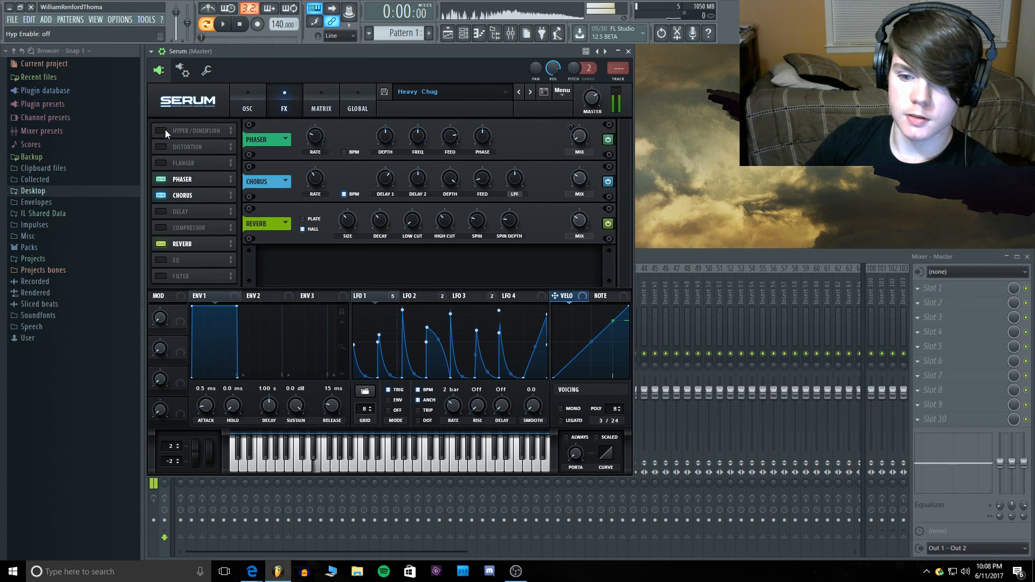
pyautogui.click(164, 131)
pyautogui.click(157, 180)
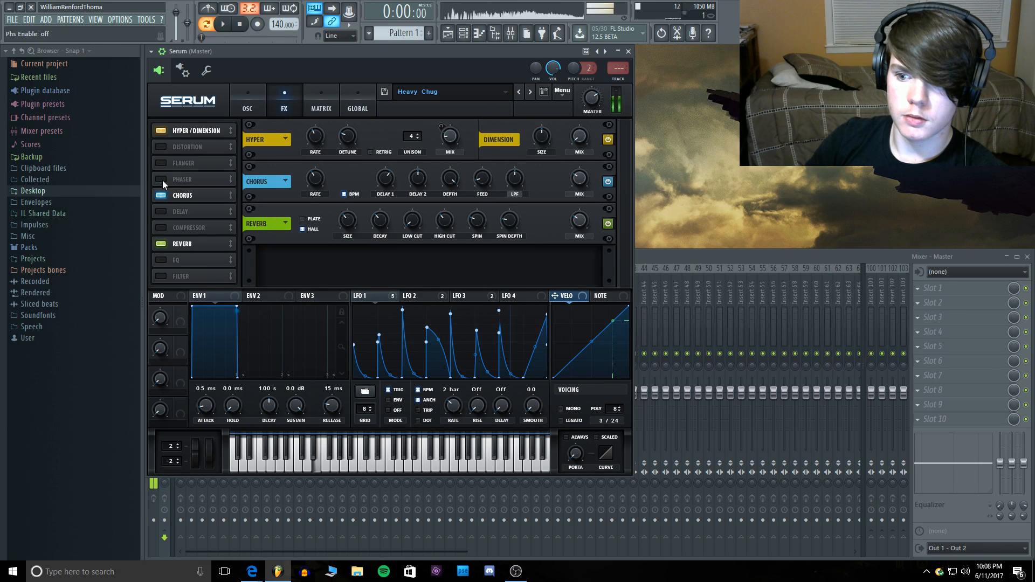
pyautogui.click(163, 180)
pyautogui.click(162, 194)
pyautogui.click(162, 194)
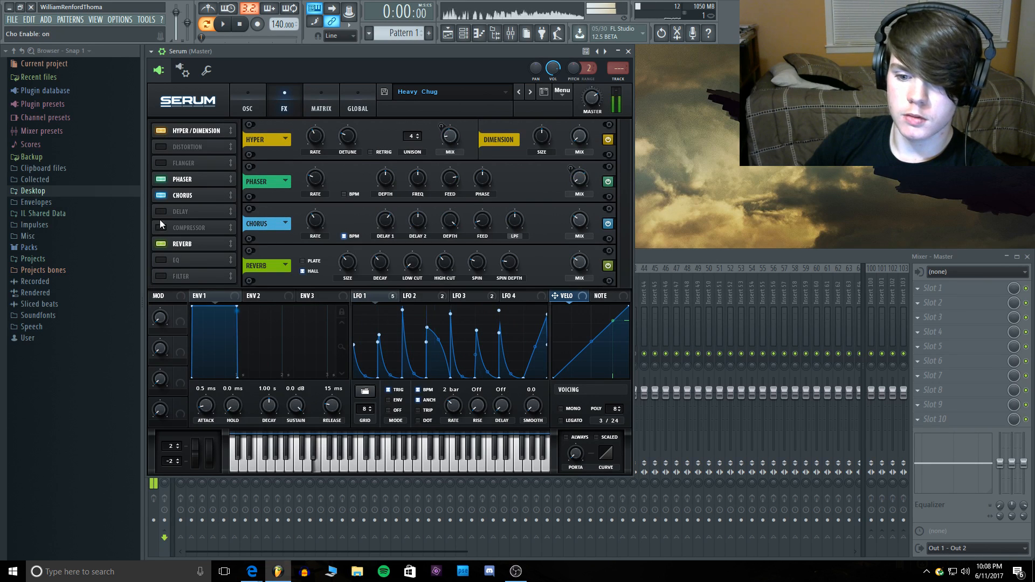
# Step: Compare the Heavy Chug patch with its Reverb effect bypassed and restored, and return to the oscillator view
pyautogui.click(162, 245)
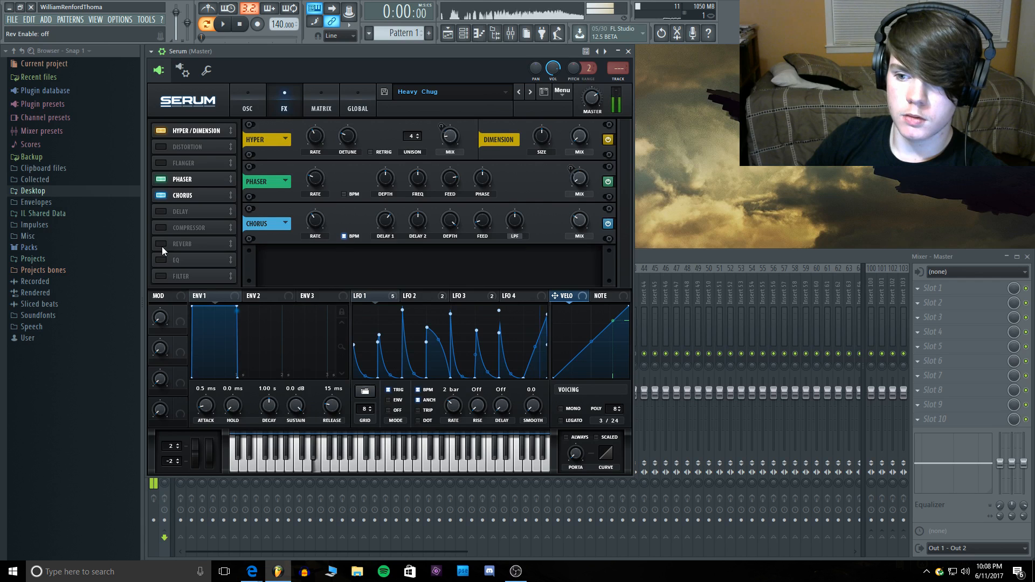
pyautogui.click(161, 246)
pyautogui.click(247, 101)
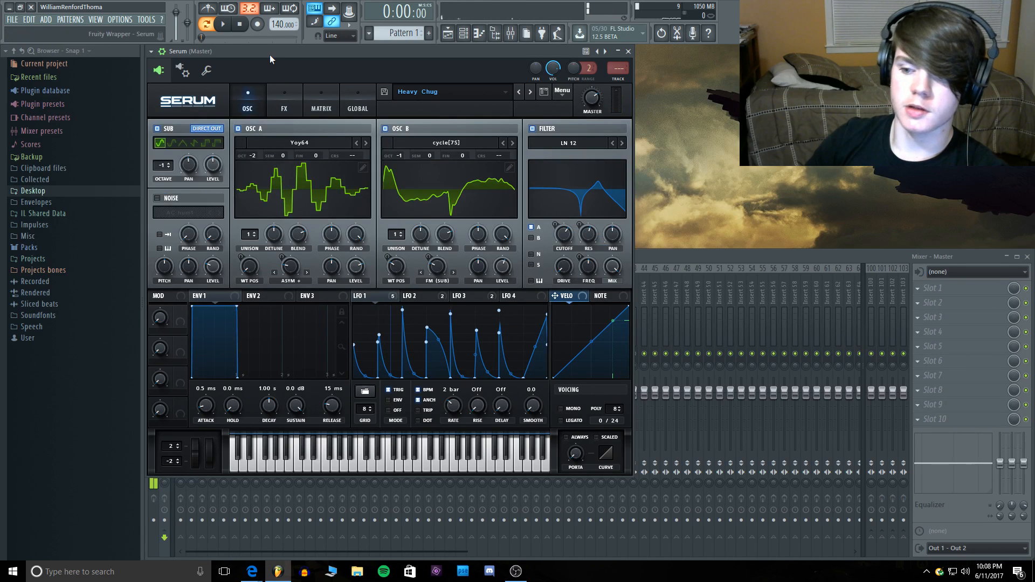
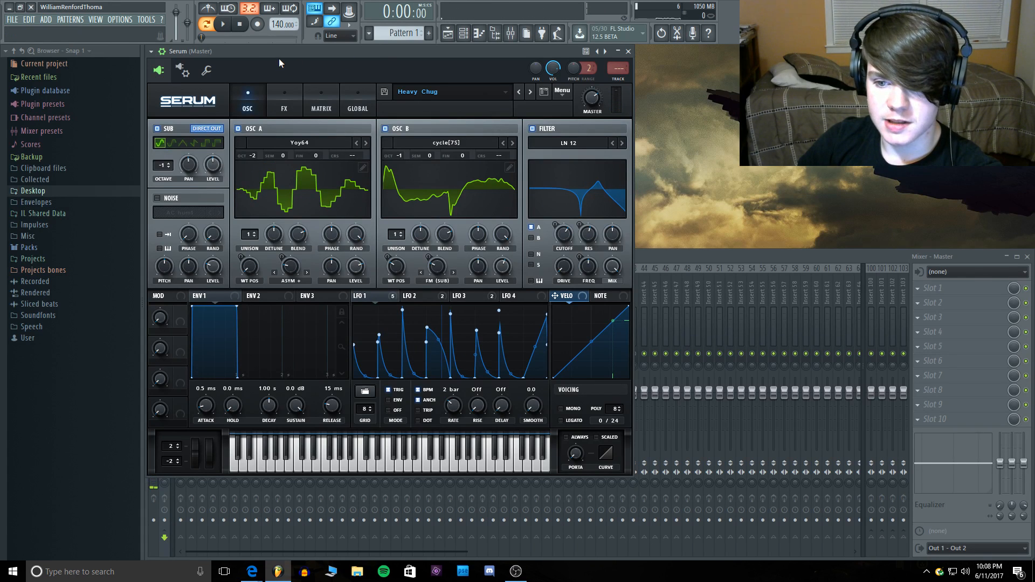
# Step: Audition the patch while bypassing and restoring the sub oscillator and the filter in turn
pyautogui.press('c')
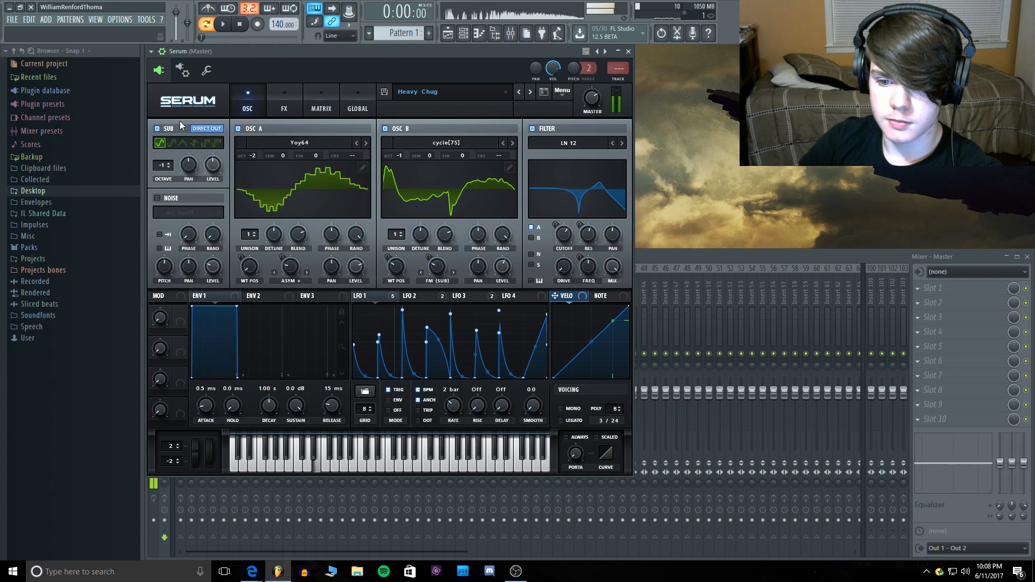
pyautogui.click(157, 127)
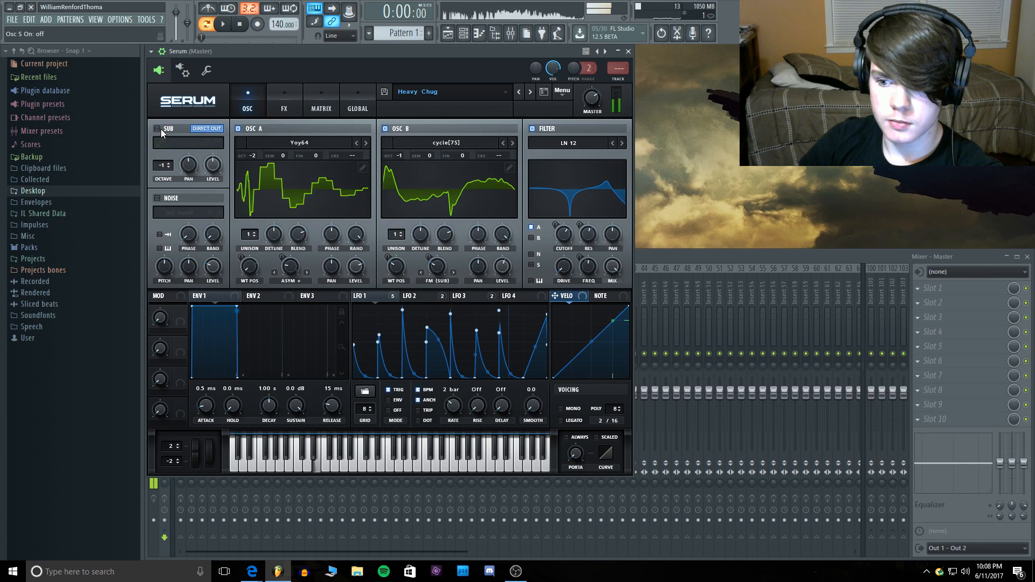
pyautogui.click(534, 130)
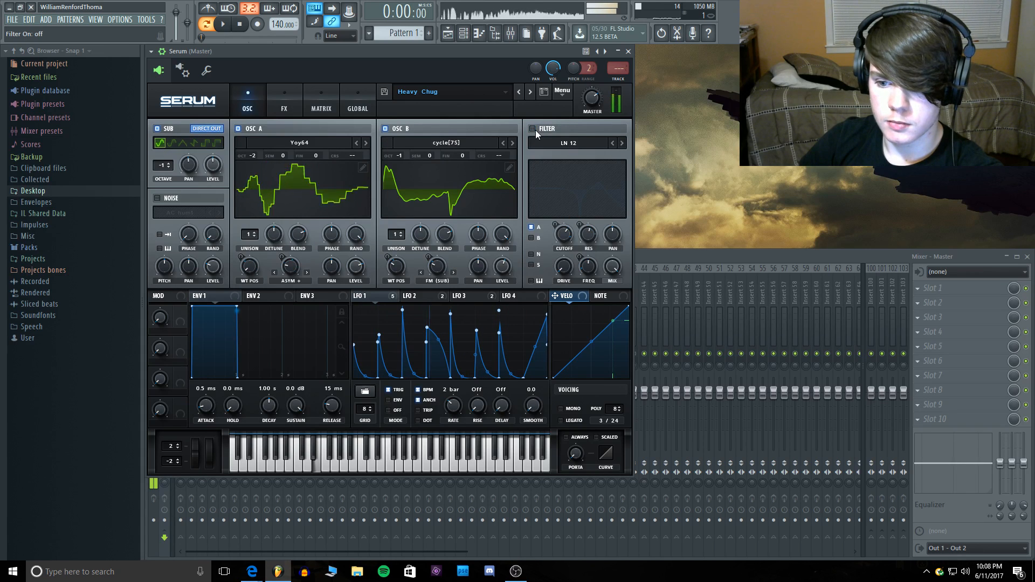
pyautogui.click(534, 130)
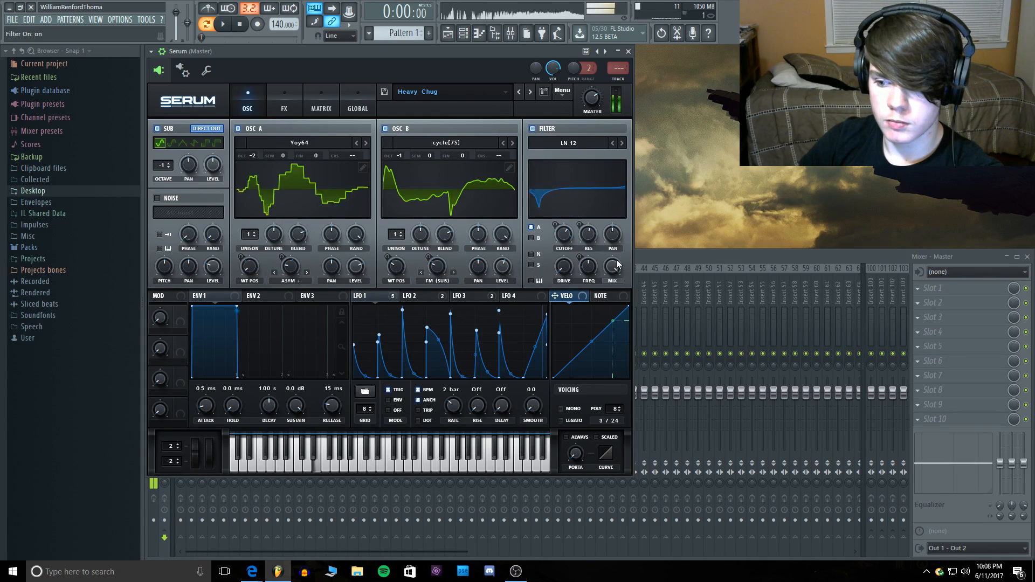
# Step: Adjust the filter's Mix and Drive amounts and review the patch's effects chain
pyautogui.moveTo(614, 295); pyautogui.dragTo(613, 287)
pyautogui.moveTo(563, 266)
pyautogui.mouseDown()
pyautogui.moveTo(564, 222)
pyautogui.moveTo(563, 251)
pyautogui.mouseUp()
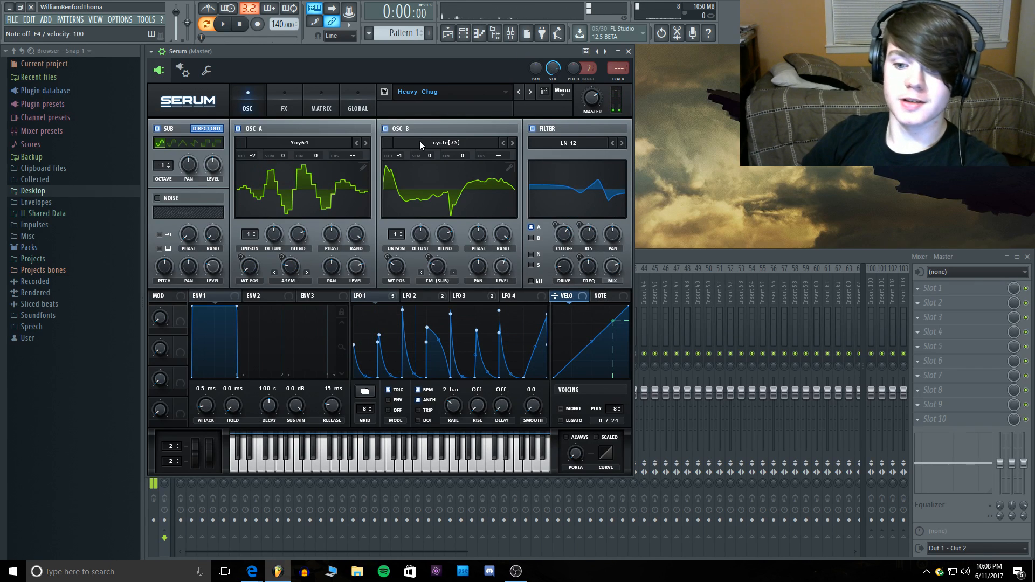
pyautogui.click(271, 90)
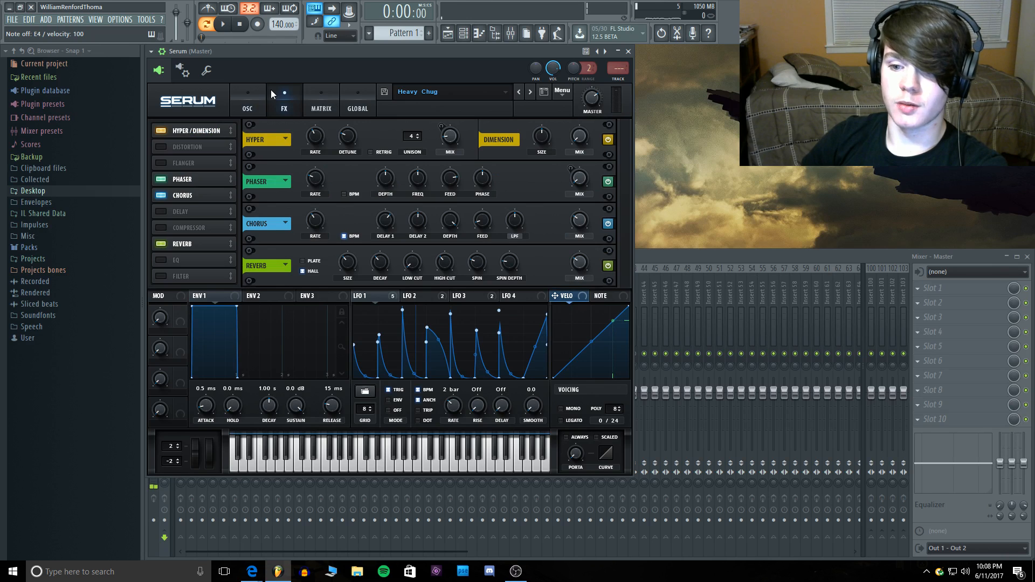
pyautogui.click(231, 92)
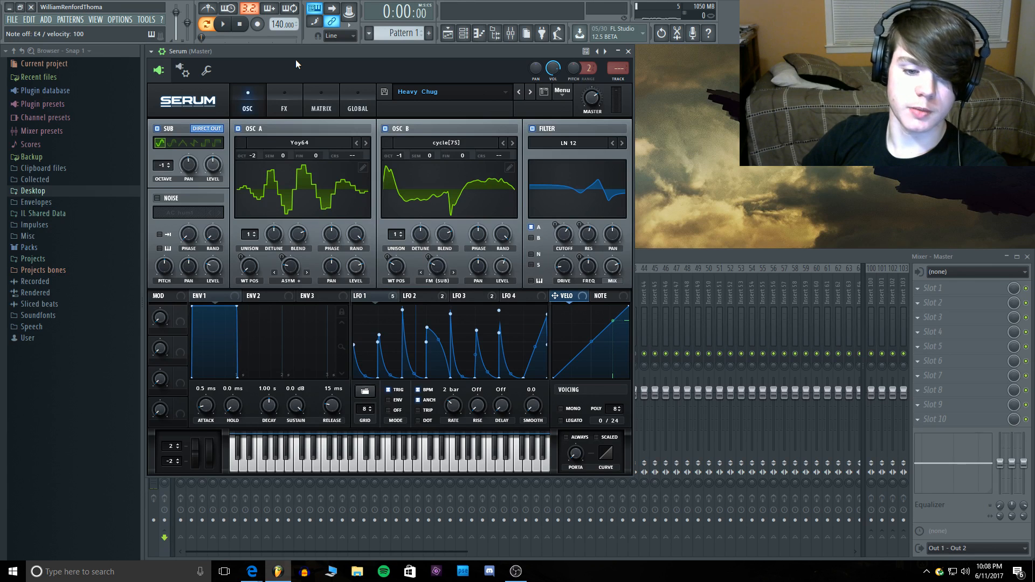
# Step: Load the preset Power Trap - Riser1 from the Serum Presets Flest Eaterz folder under Sent
pyautogui.click(419, 92)
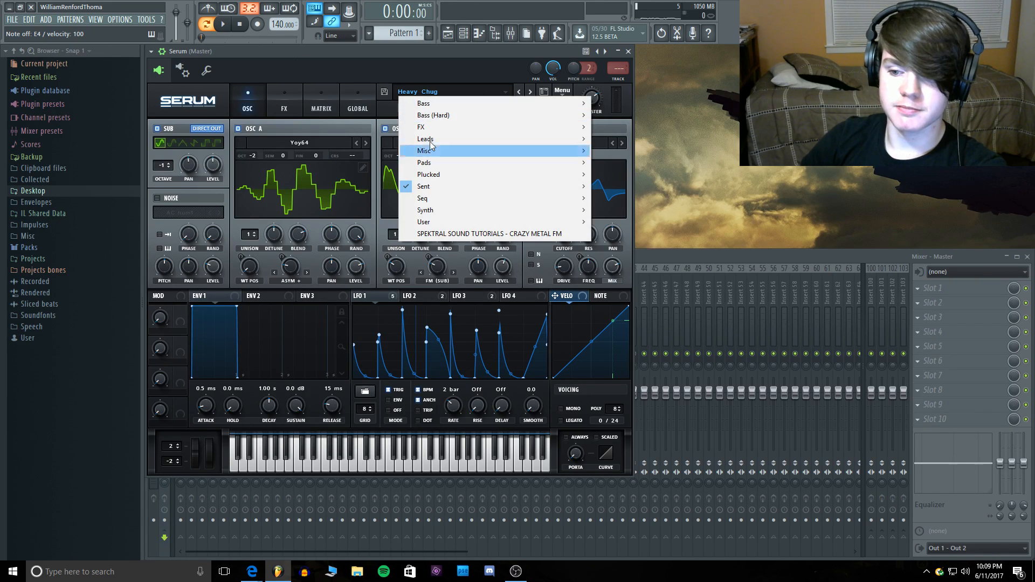
pyautogui.moveTo(443, 189)
pyautogui.moveTo(650, 223)
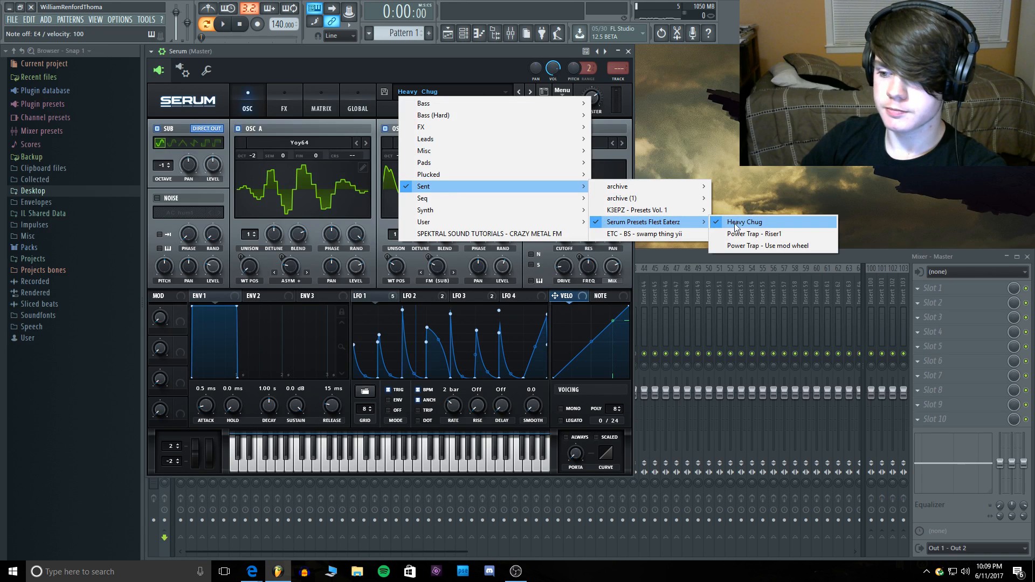
pyautogui.click(819, 237)
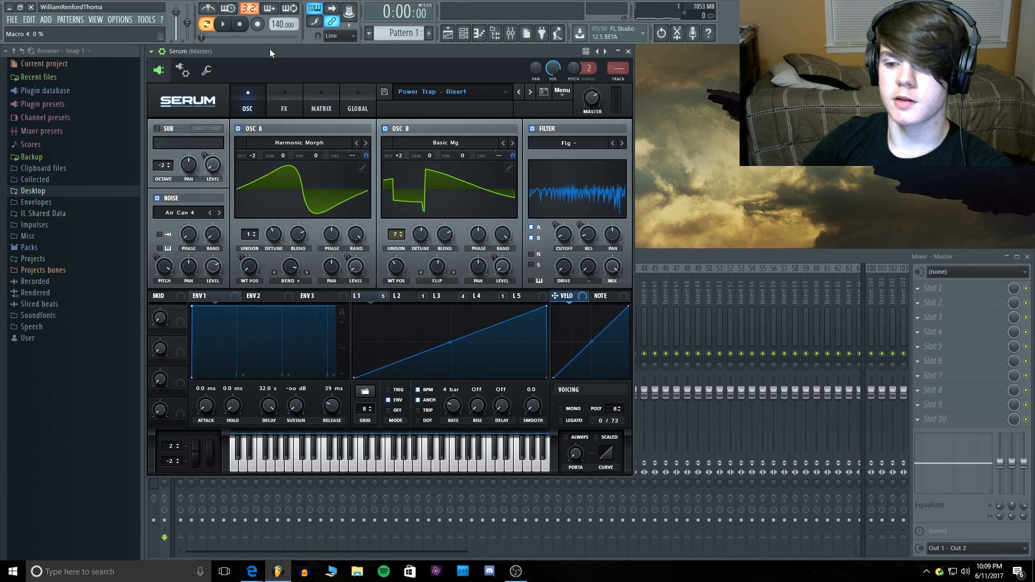
# Step: Audition the riser patch and examine the shapes and modulation targets of LFOs 1, 3 and 4
pyautogui.press('c')
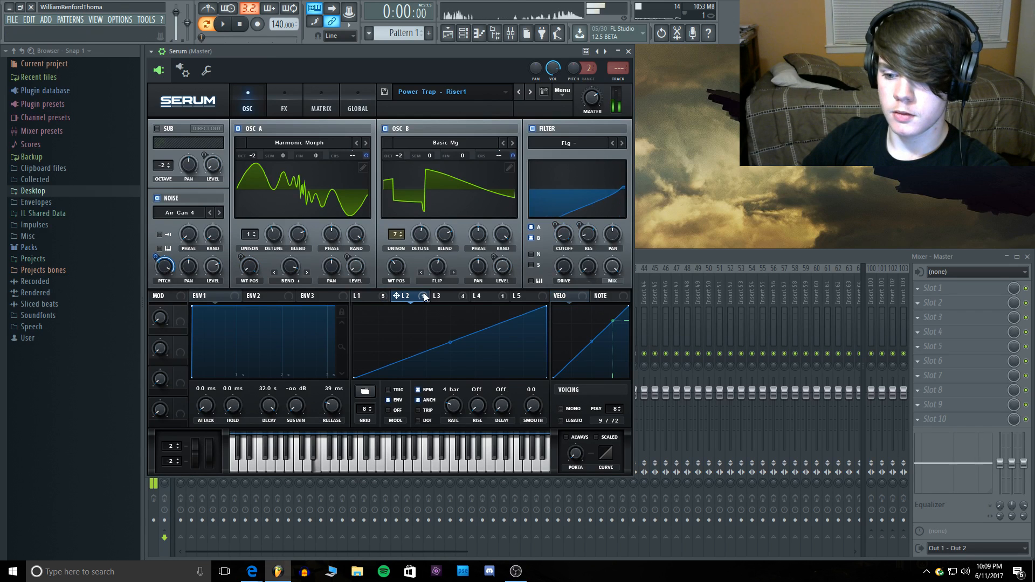
pyautogui.click(455, 293)
pyautogui.click(483, 297)
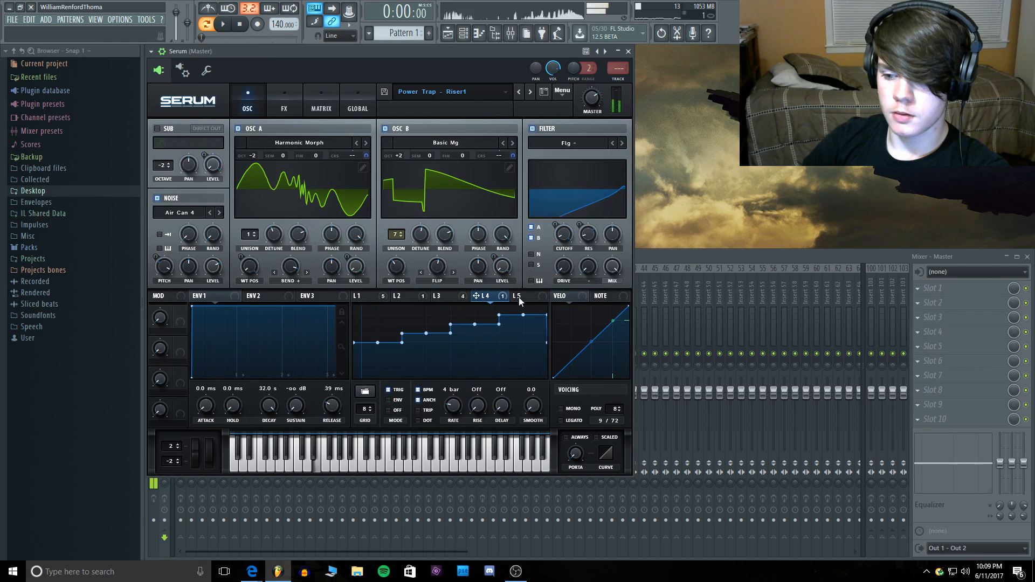
pyautogui.click(353, 300)
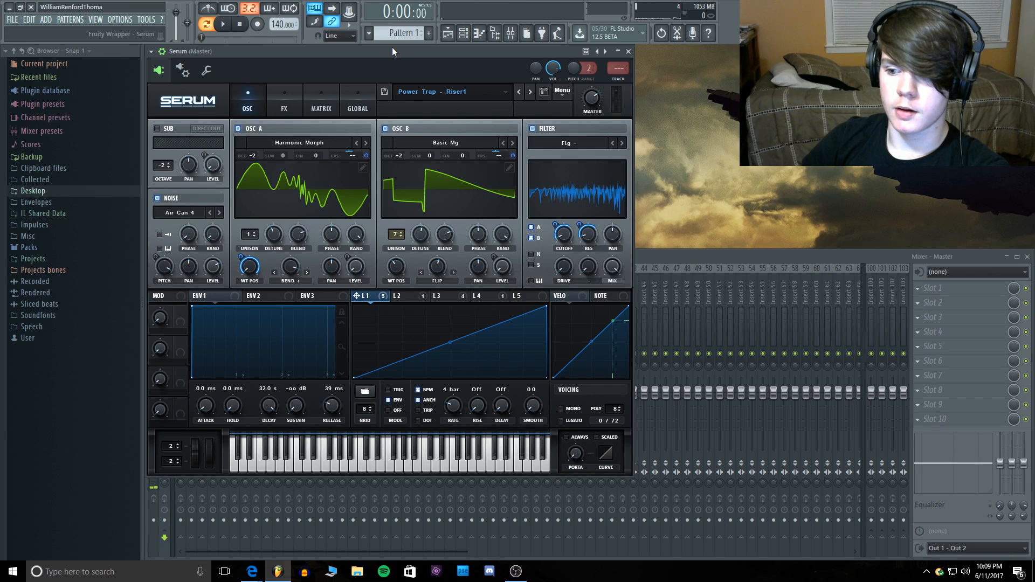
pyautogui.click(451, 294)
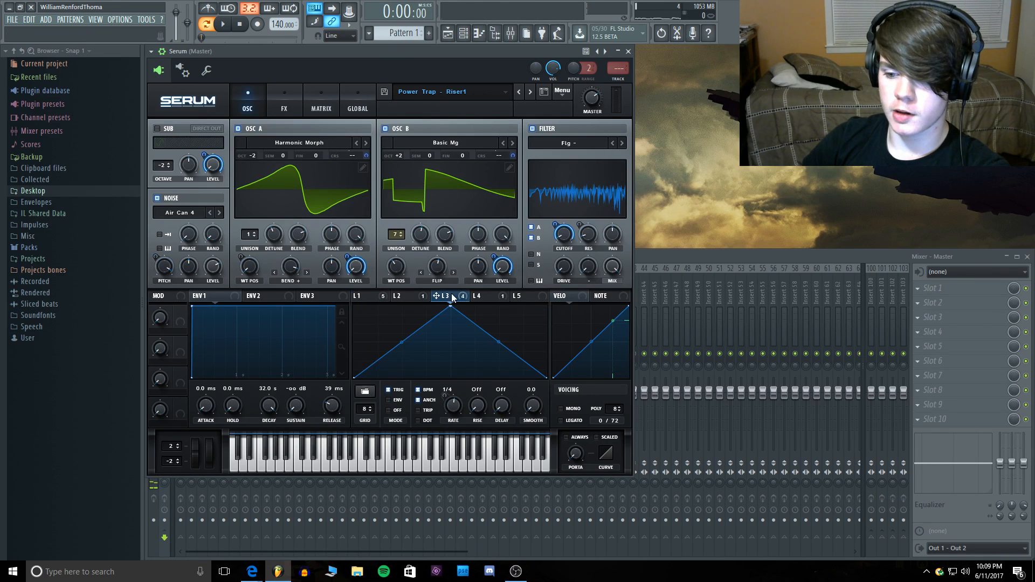
pyautogui.click(480, 292)
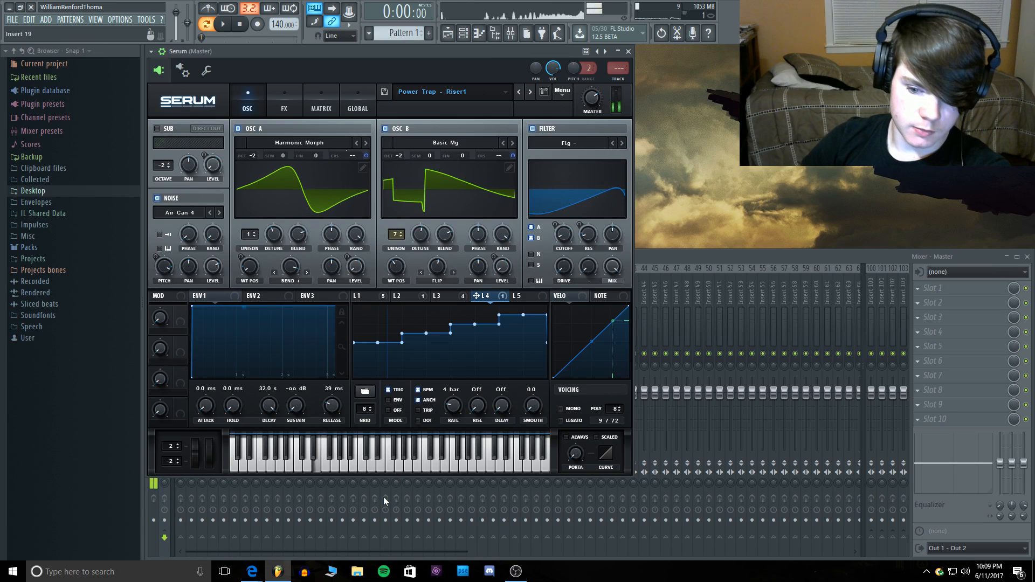
# Step: Audition the riser patch with several low notes on the synth's on-screen keyboard
pyautogui.click(254, 464)
pyautogui.click(254, 464)
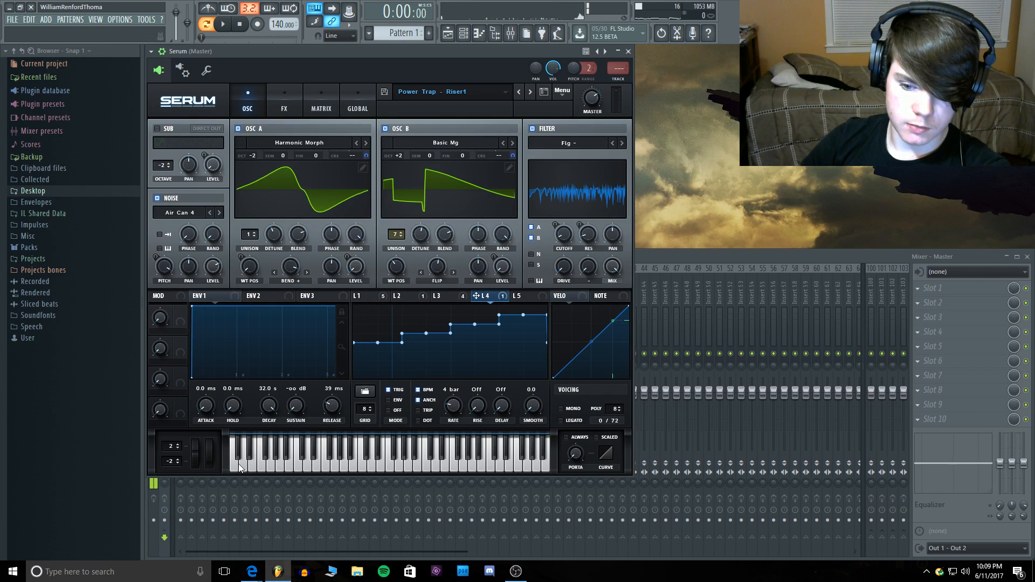
pyautogui.click(235, 464)
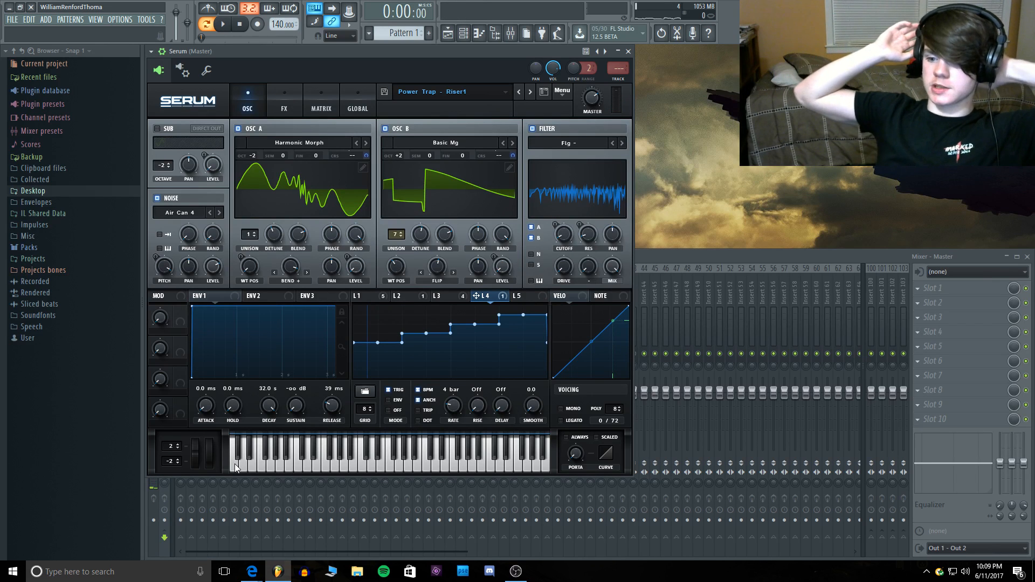
pyautogui.click(234, 463)
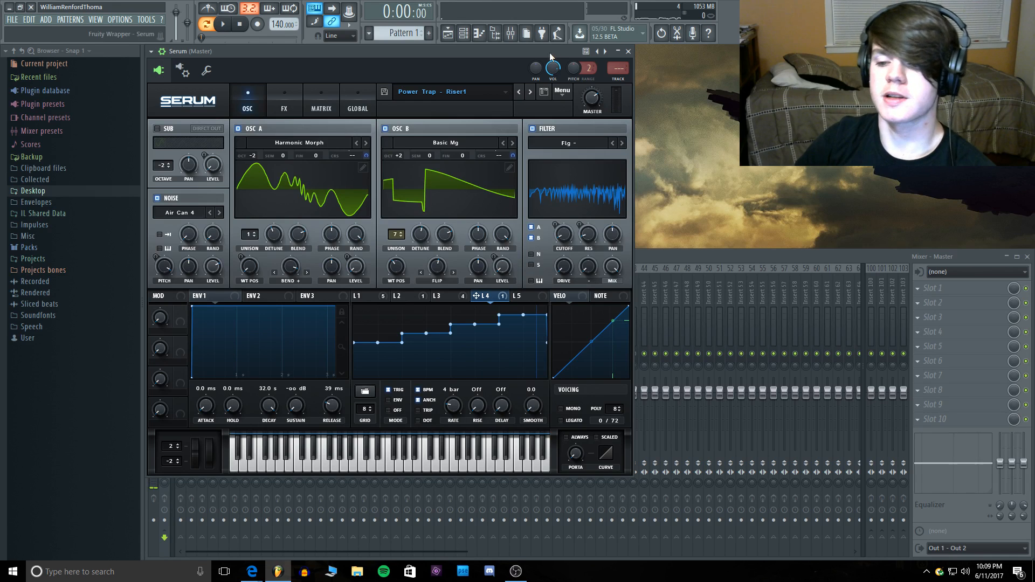
# Step: Compare the riser patch with its Flanger effect bypassed and enabled, leaving the Flanger on
pyautogui.click(473, 94)
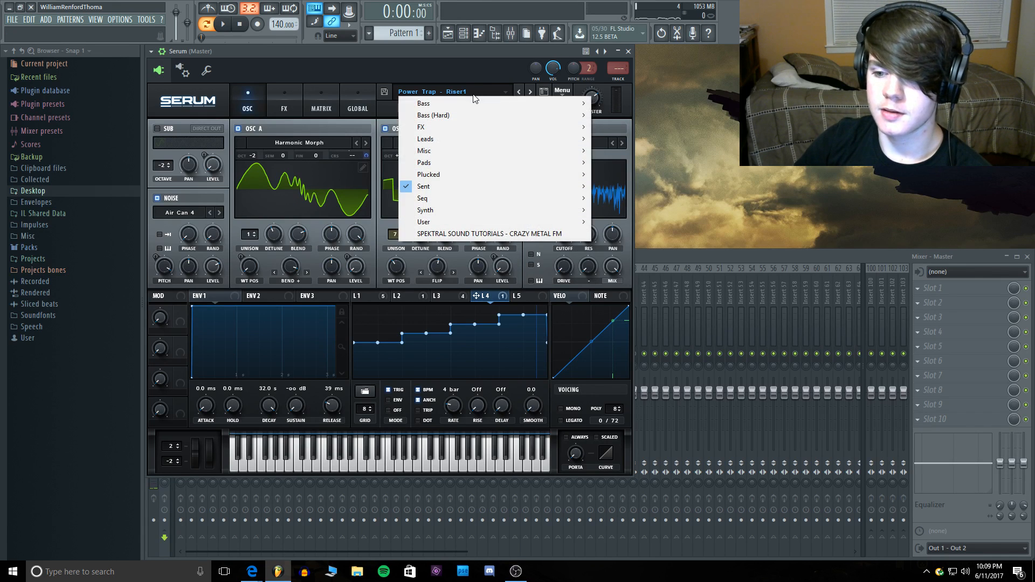
pyautogui.click(418, 86)
pyautogui.click(285, 93)
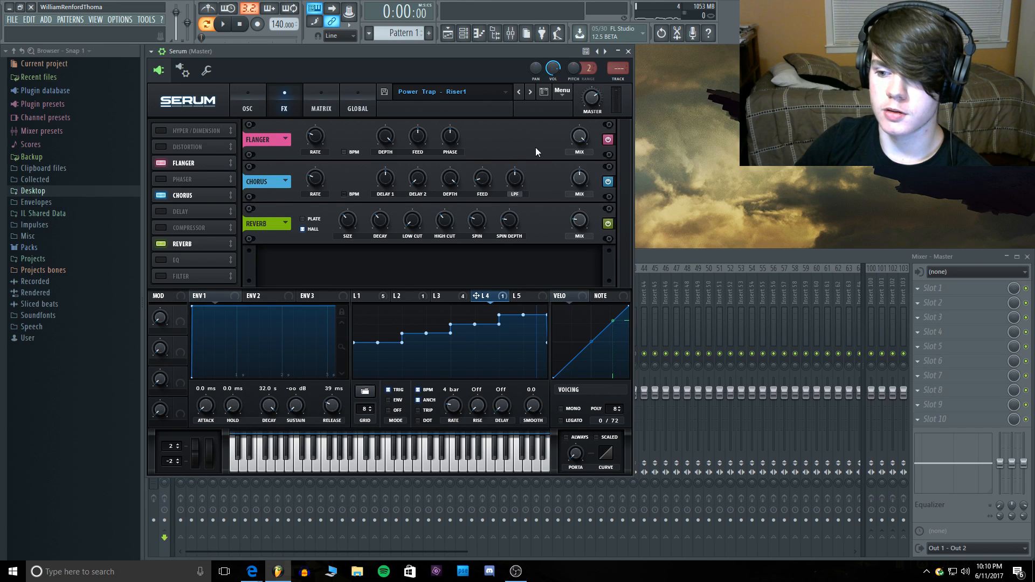
pyautogui.click(160, 164)
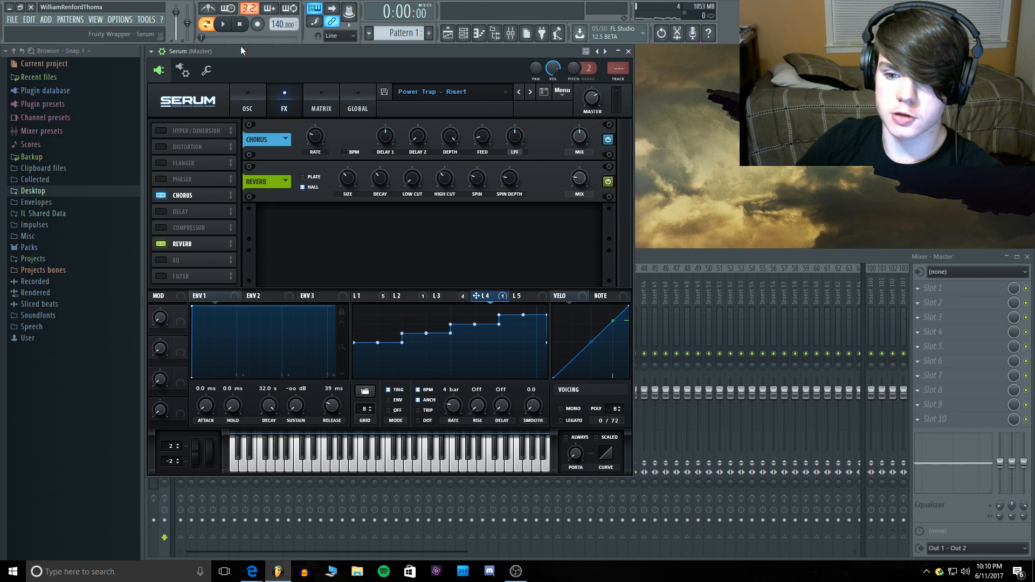
pyautogui.click(163, 162)
pyautogui.click(163, 163)
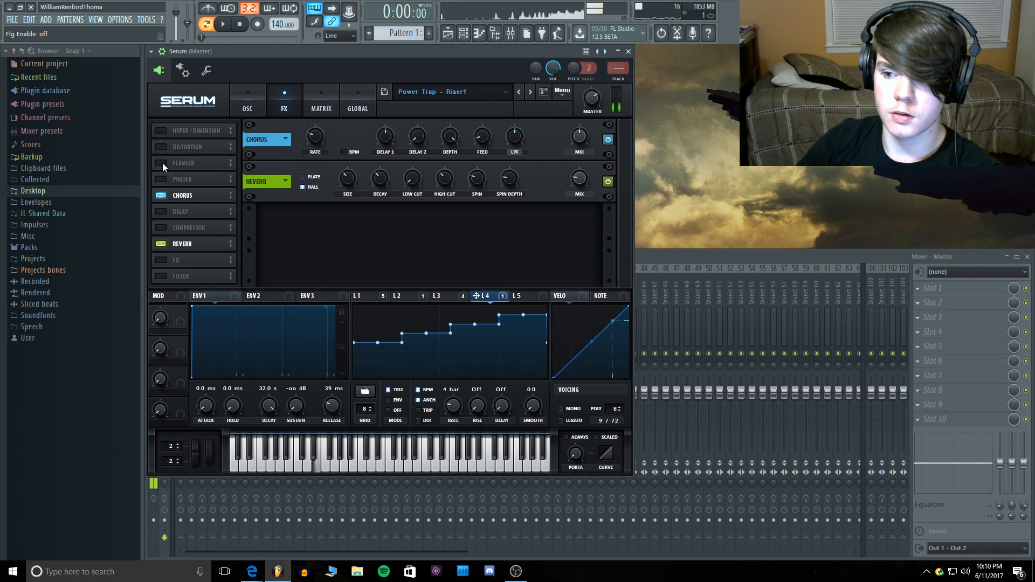
pyautogui.click(162, 163)
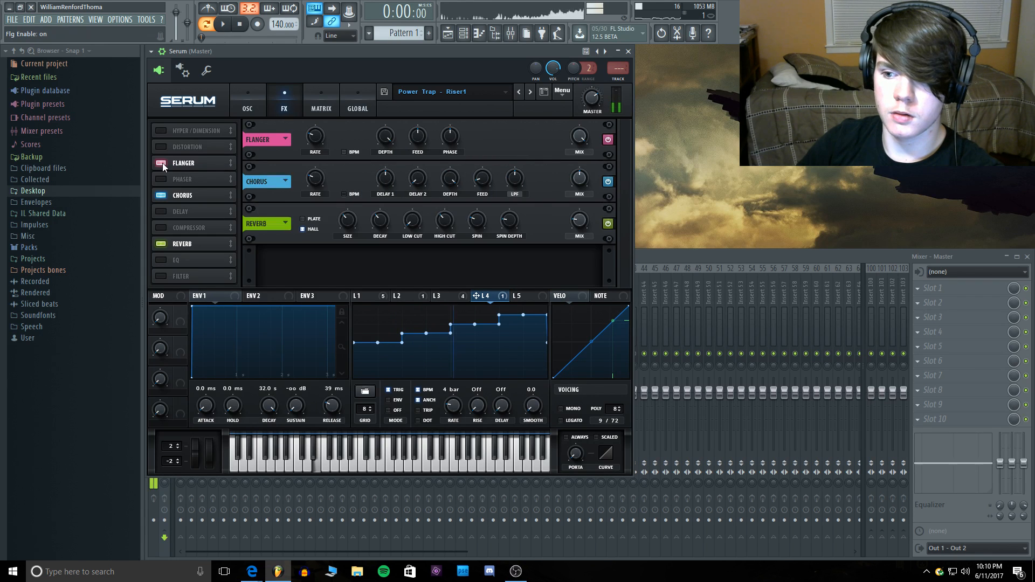
# Step: Audition the riser patch with the Chorus effect bypassed, and switch the Chorus back on
pyautogui.click(161, 196)
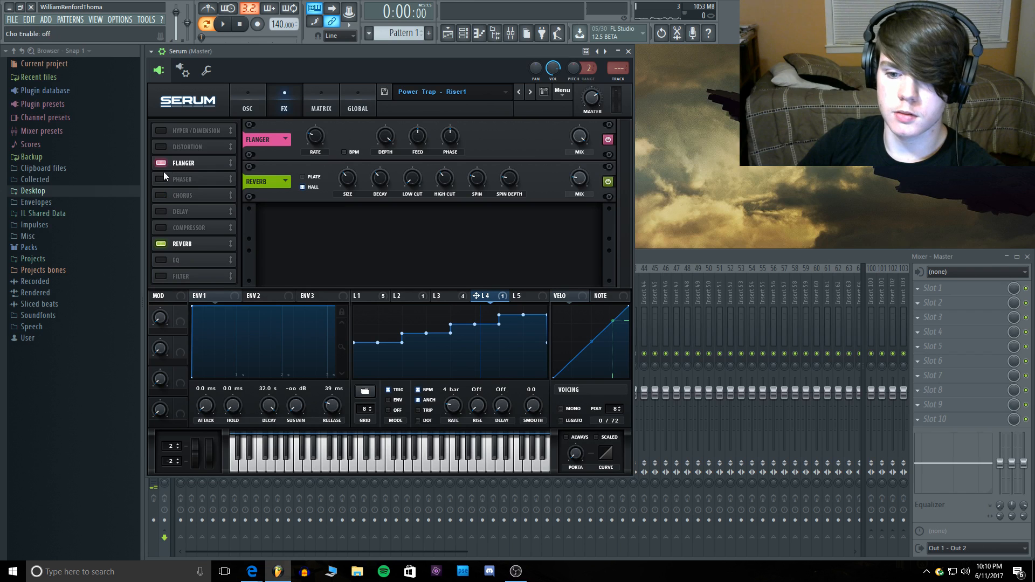
pyautogui.press('c')
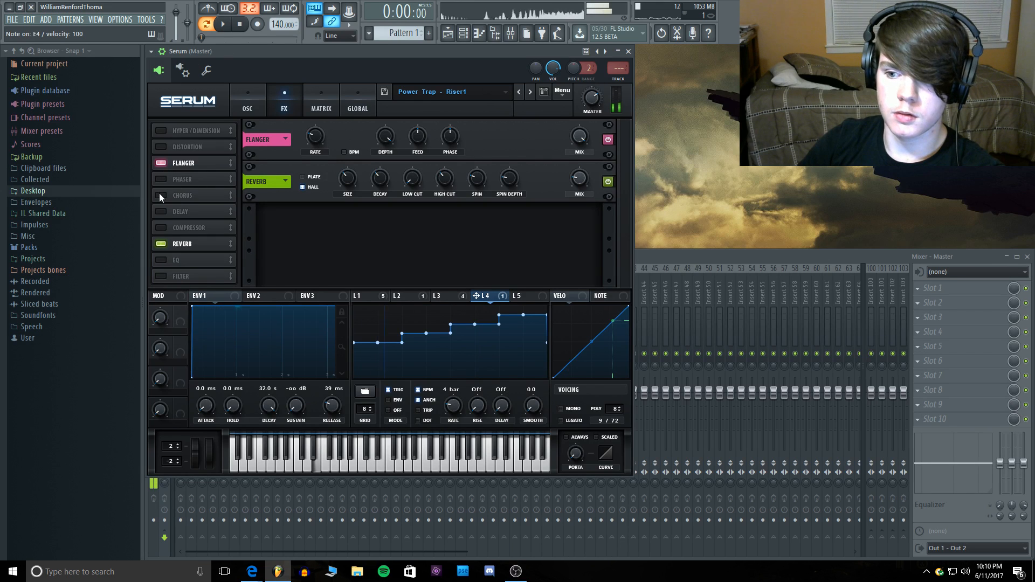
pyautogui.click(160, 195)
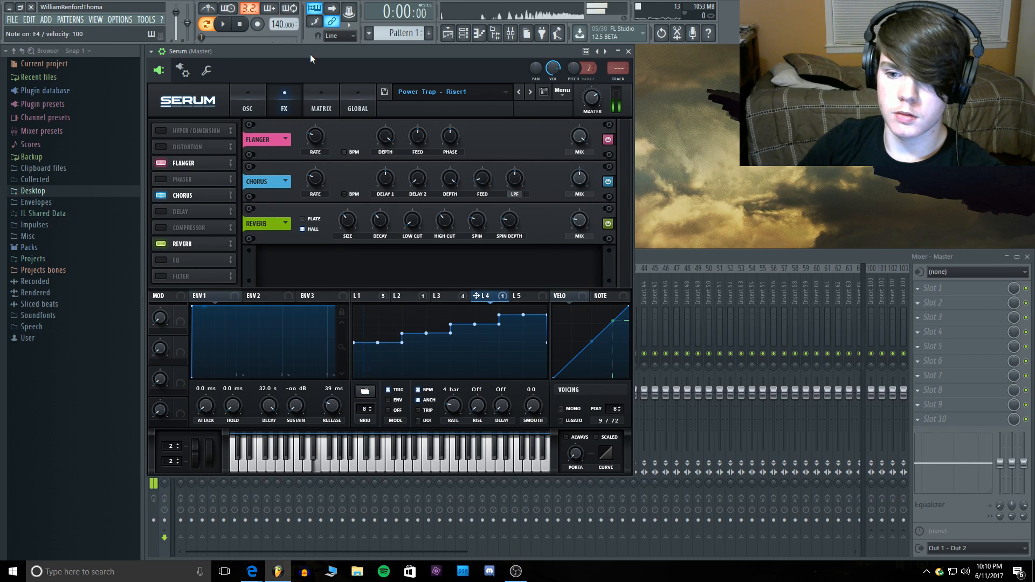
# Step: Return to the oscillator view and review the wavetables of oscillators A and B
pyautogui.click(249, 100)
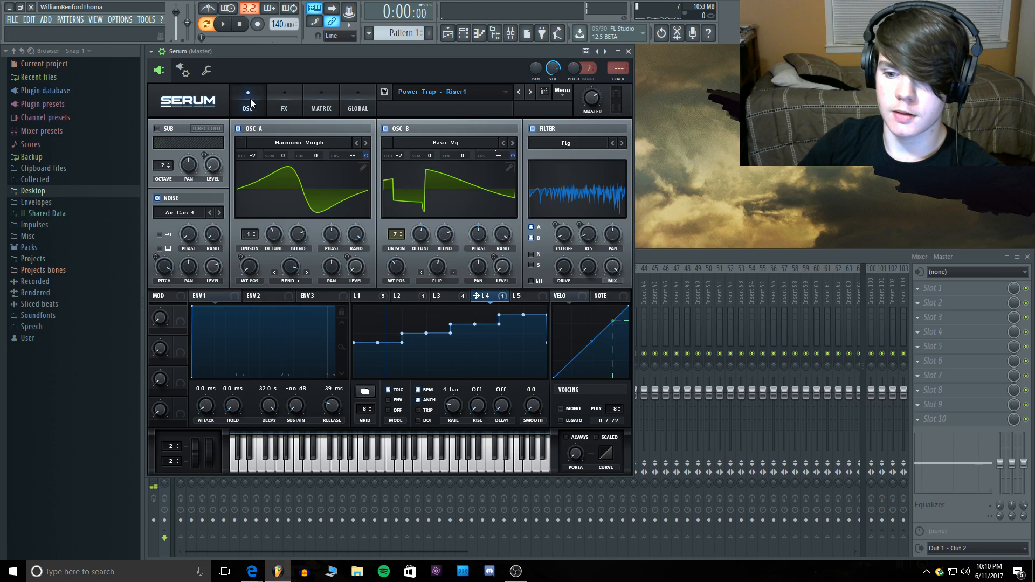
pyautogui.click(307, 180)
pyautogui.click(337, 169)
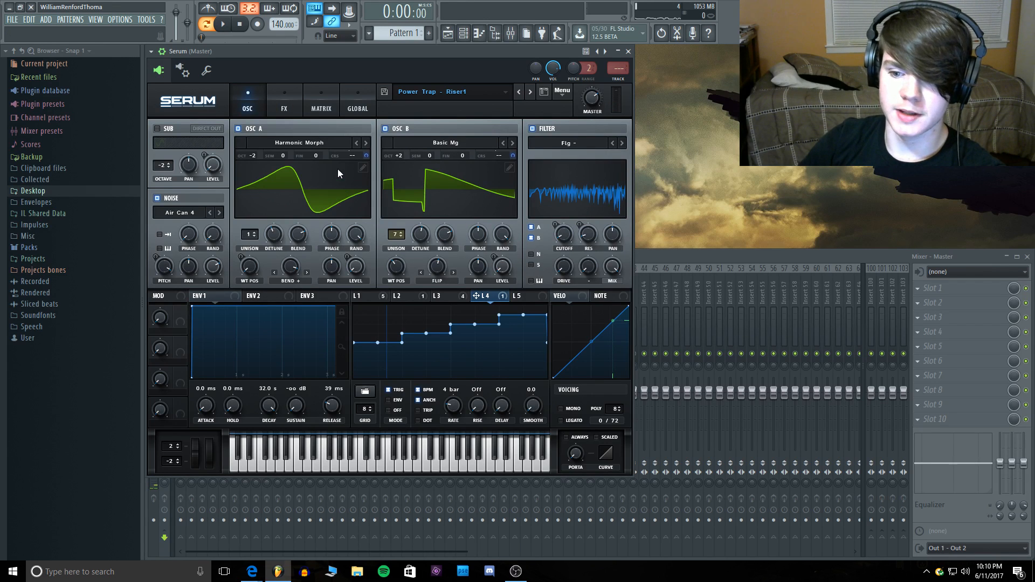
pyautogui.click(446, 199)
pyautogui.click(504, 187)
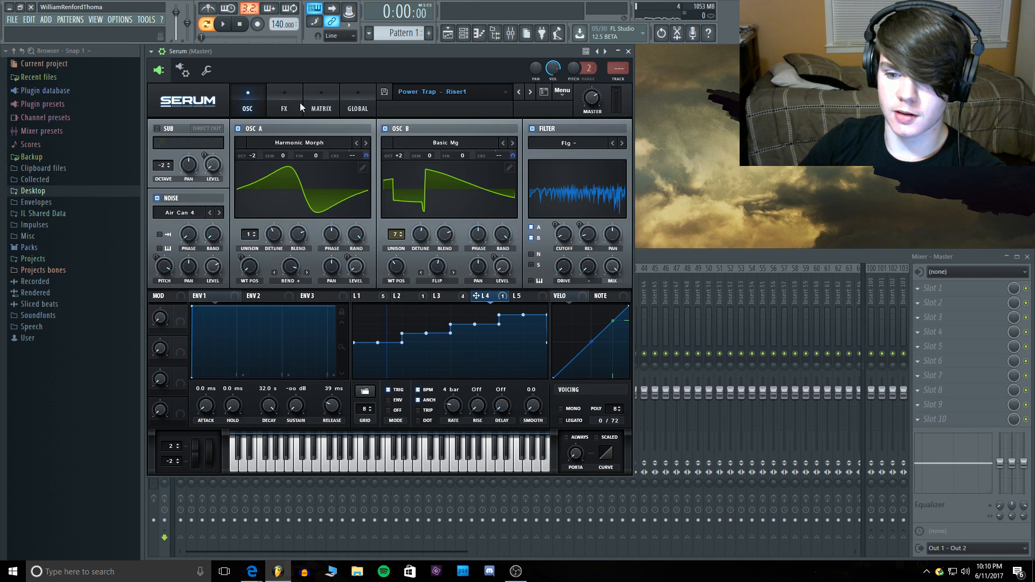
# Step: Load the Power Trap - Use mod wheel preset from Serum Presets Flest Eaterz and audition it while sweeping the mod wheel to 100% and back down
pyautogui.click(428, 93)
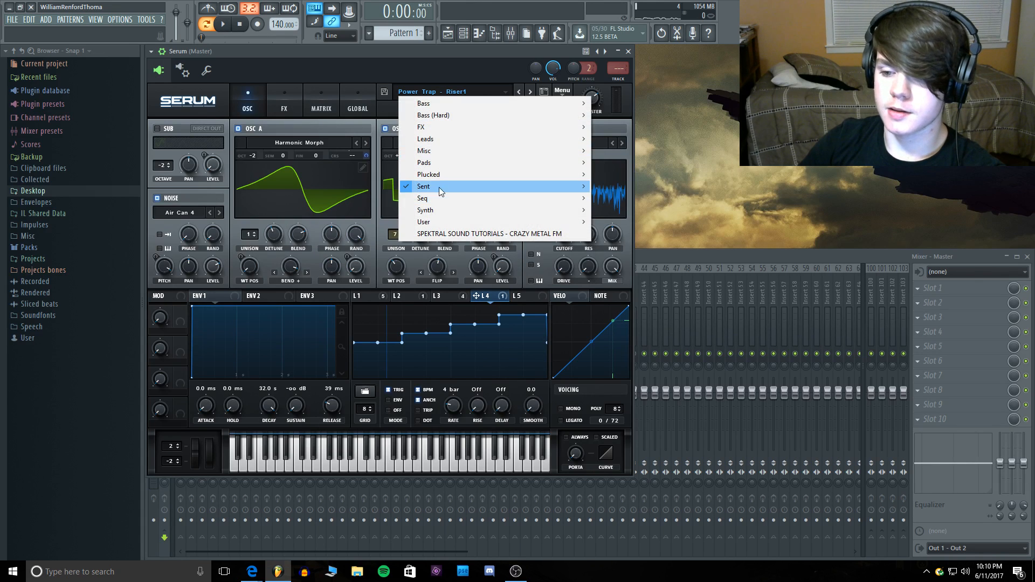
pyautogui.moveTo(439, 186)
pyautogui.moveTo(665, 226)
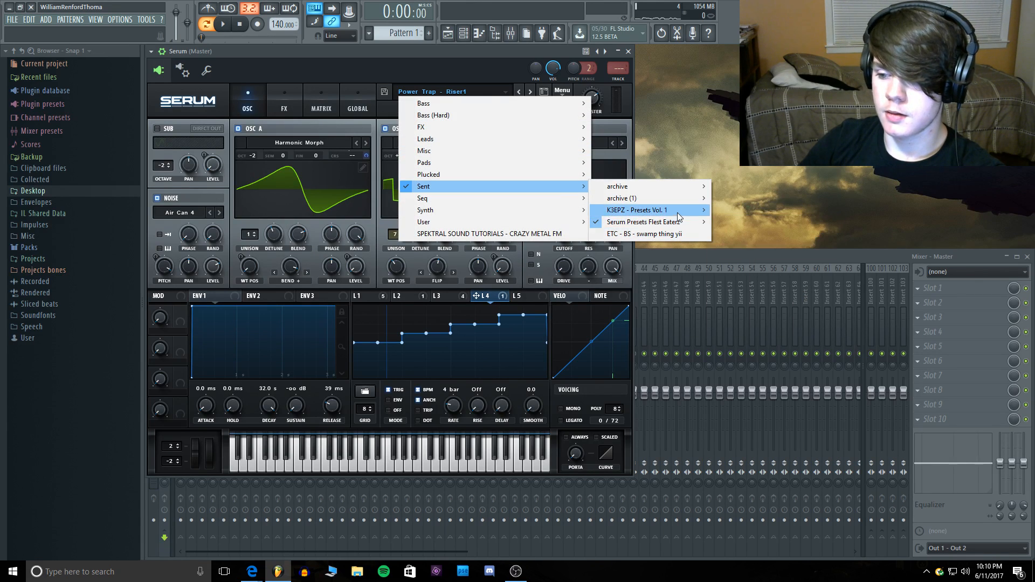
pyautogui.moveTo(696, 222)
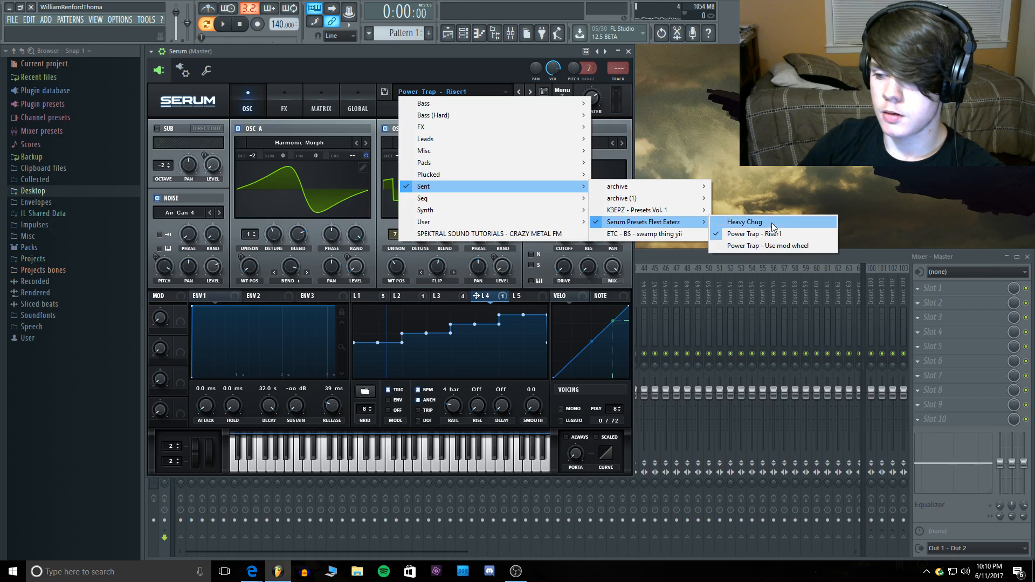
pyautogui.click(820, 245)
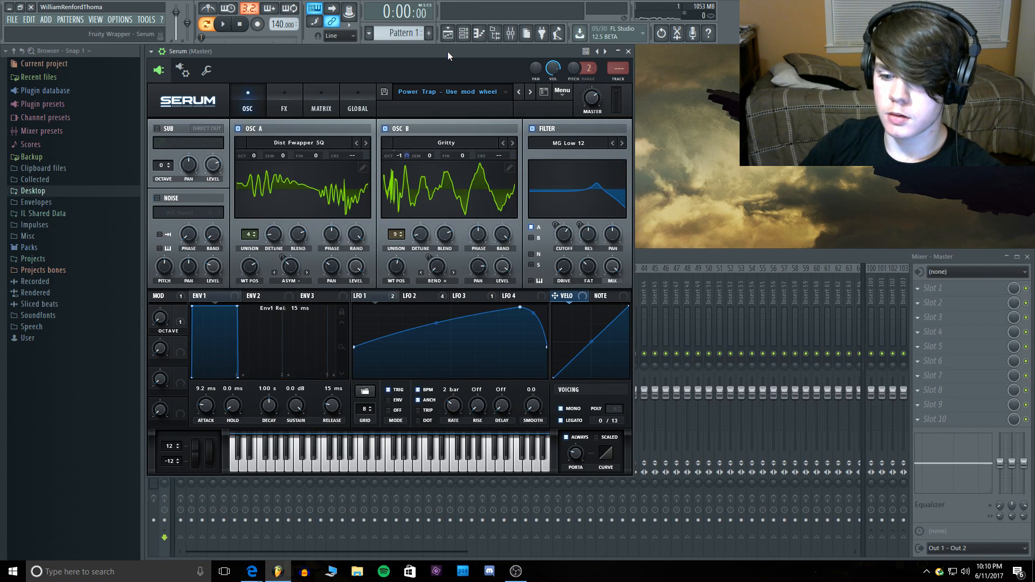
pyautogui.moveTo(212, 449); pyautogui.dragTo(220, 183)
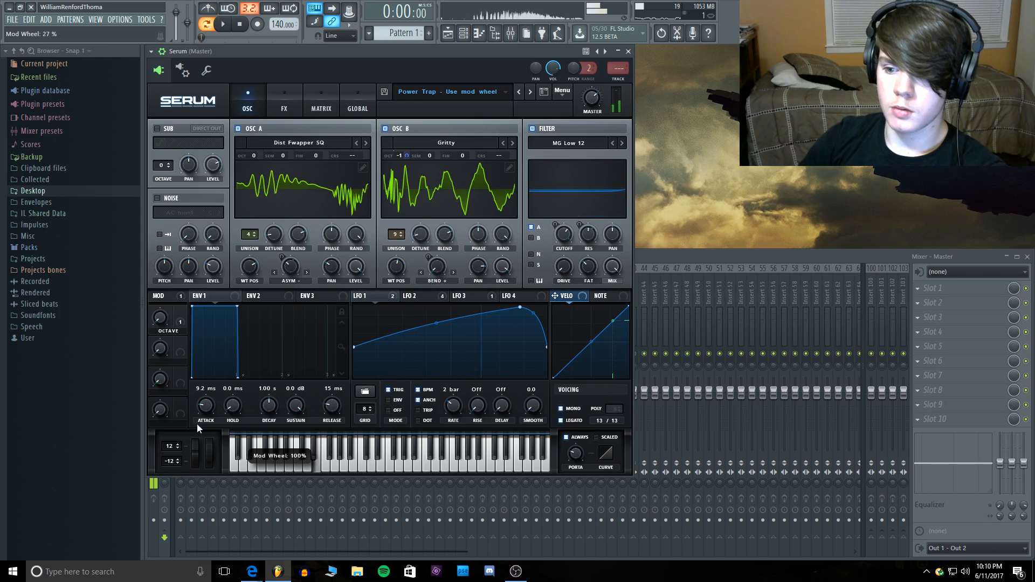
pyautogui.moveTo(207, 231); pyautogui.dragTo(215, 464)
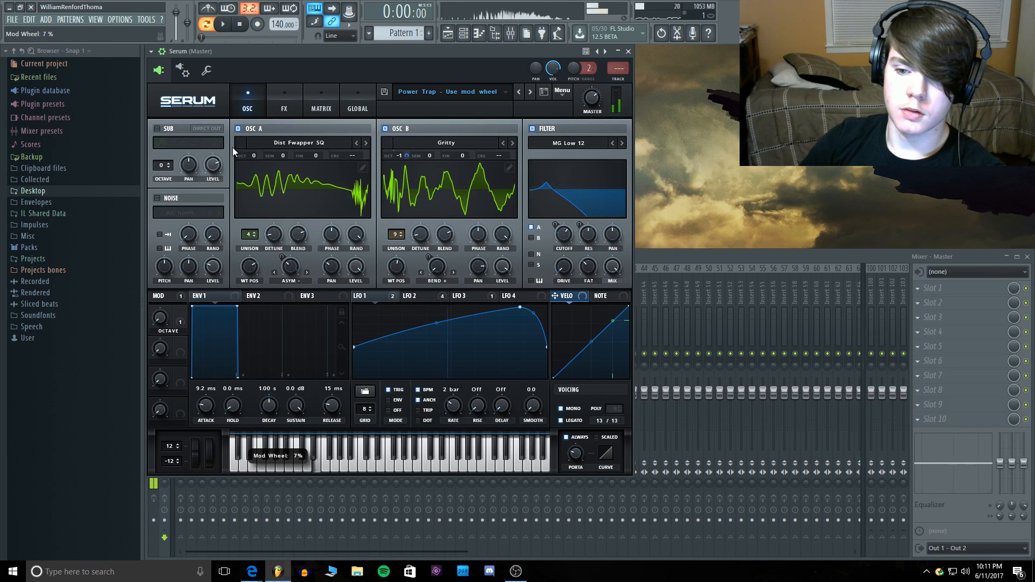
# Step: Open the effects view and compare the patch with its EQ bypassed and enabled, leaving the EQ on
pyautogui.click(284, 95)
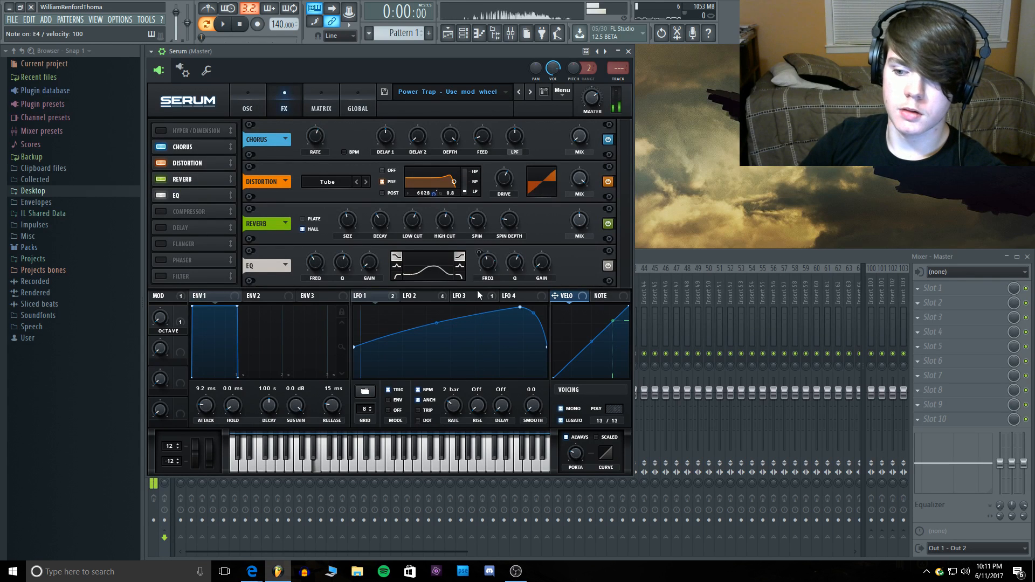
pyautogui.click(163, 197)
pyautogui.click(162, 196)
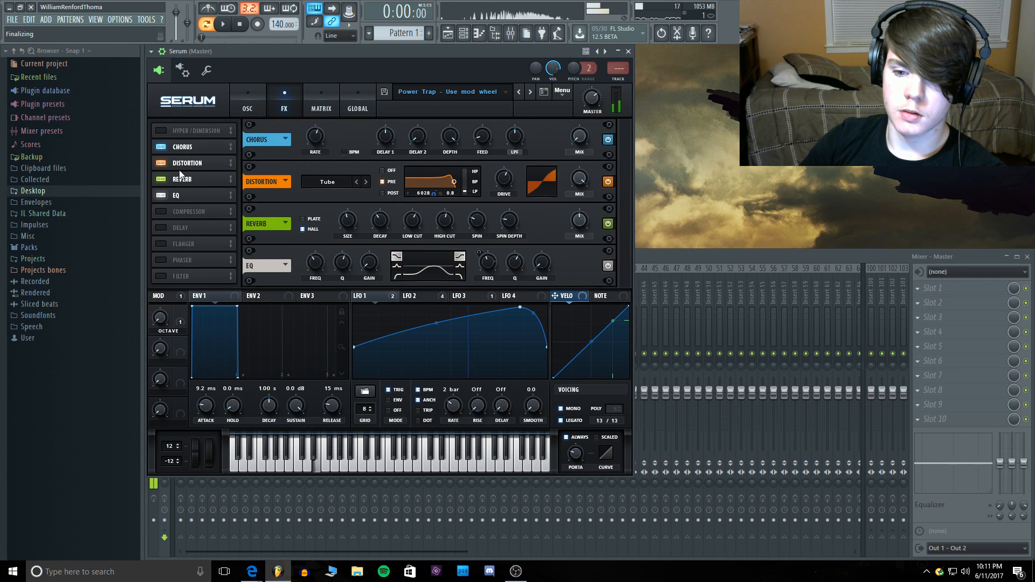
# Step: Try different Chorus settings and a higher Reverb mix on the mod wheel patch
pyautogui.moveTo(578, 140); pyautogui.dragTo(596, 36)
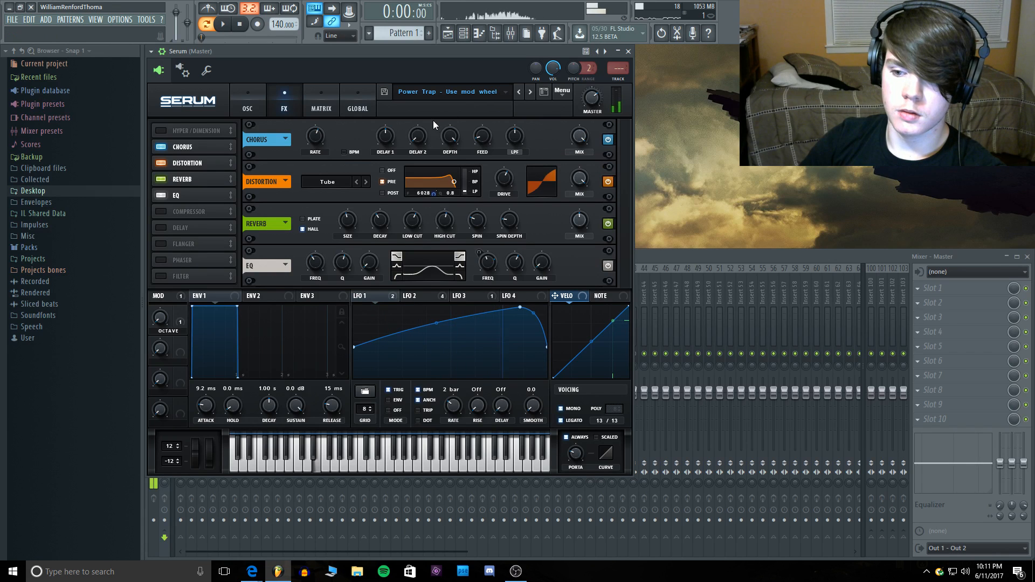
pyautogui.click(288, 141)
pyautogui.click(312, 151)
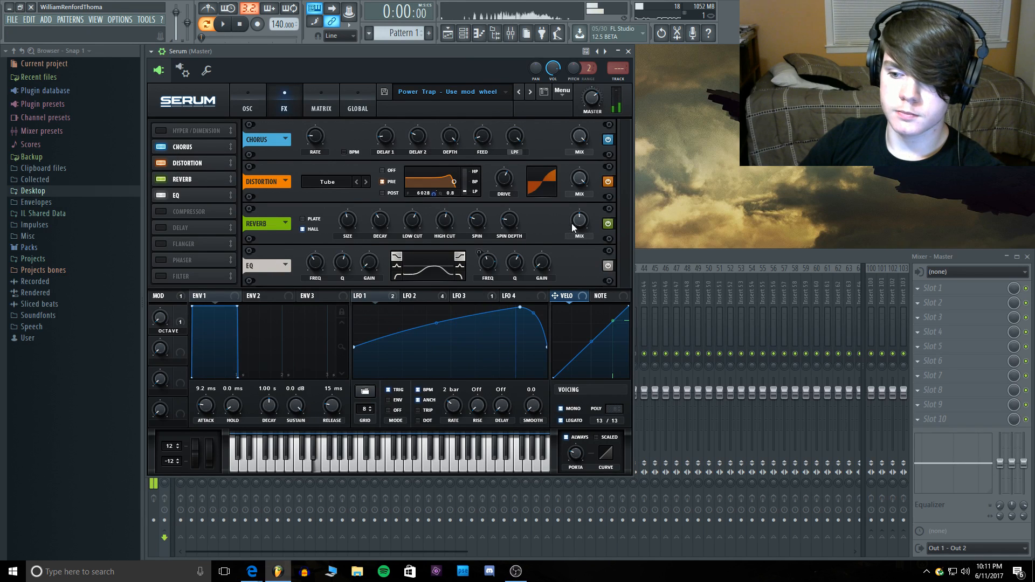
pyautogui.moveTo(573, 223); pyautogui.dragTo(586, 205)
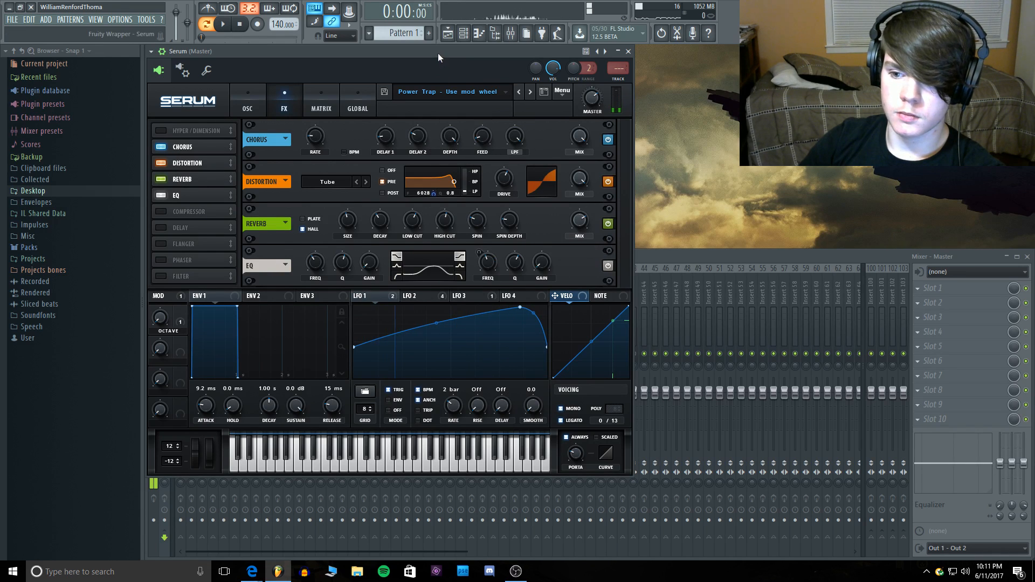
# Step: Audition the modified effects with a mod wheel move and several low and high notes
pyautogui.moveTo(209, 456); pyautogui.dragTo(209, 446)
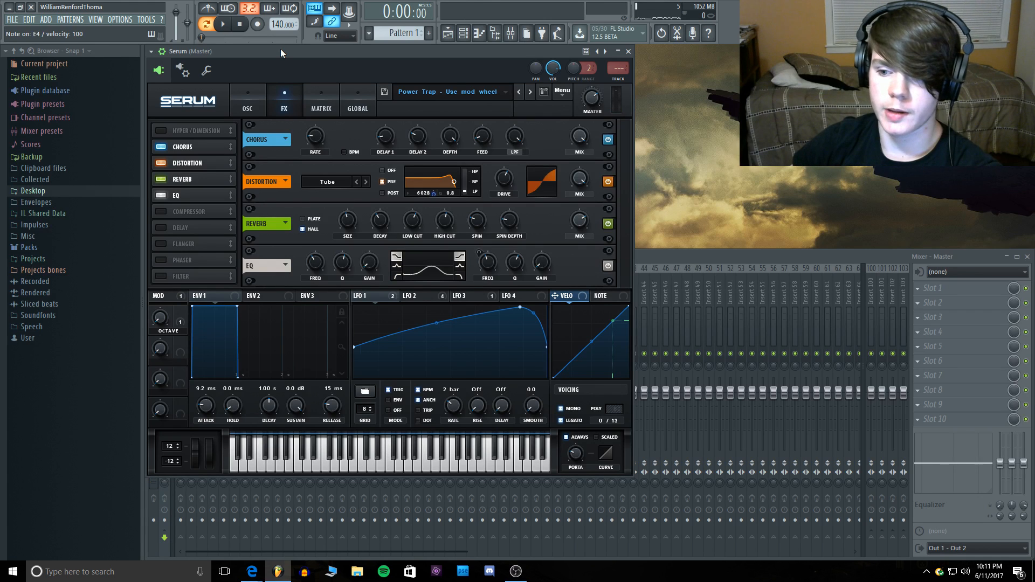
pyautogui.press('c')
pyautogui.press('x')
pyautogui.press('v')
pyautogui.press('i')
# Step: Reload the Power Trap - Use mod wheel preset and return to the oscillator view
pyautogui.click(433, 93)
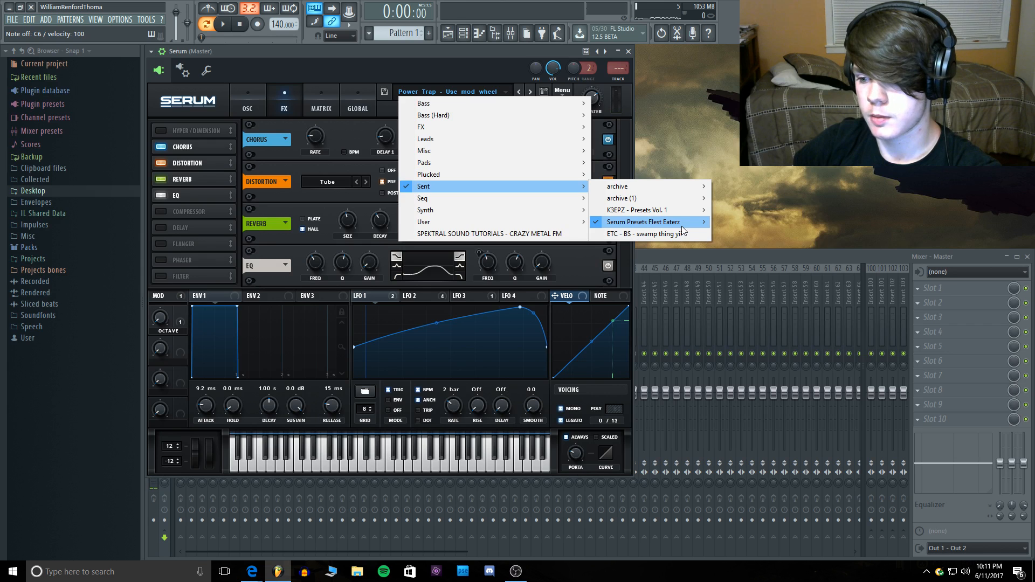
pyautogui.click(742, 244)
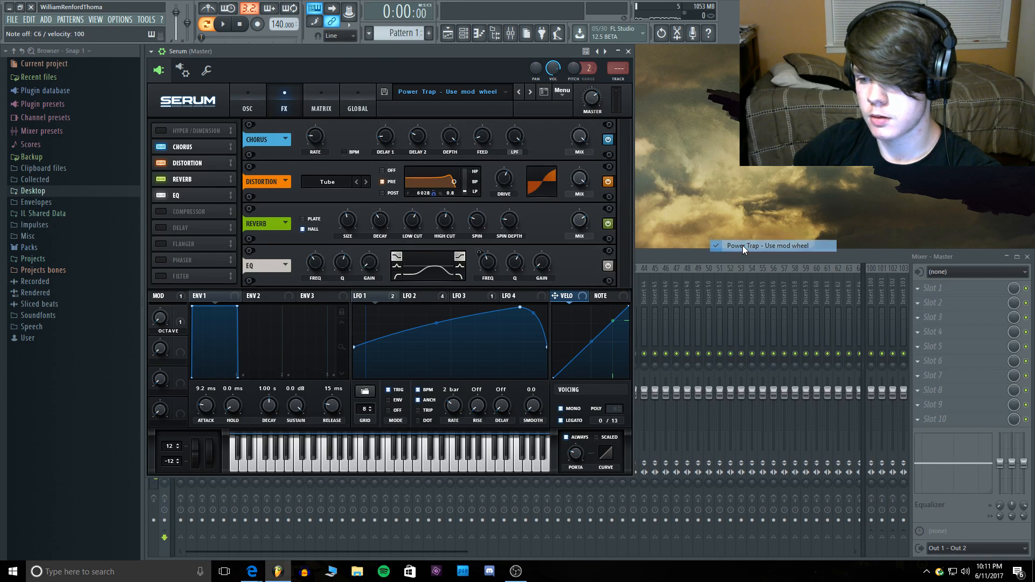
pyautogui.click(252, 98)
# Step: Audition the reloaded patch on high and low notes while sweeping the mod wheel to 100% and back down
pyautogui.press('i')
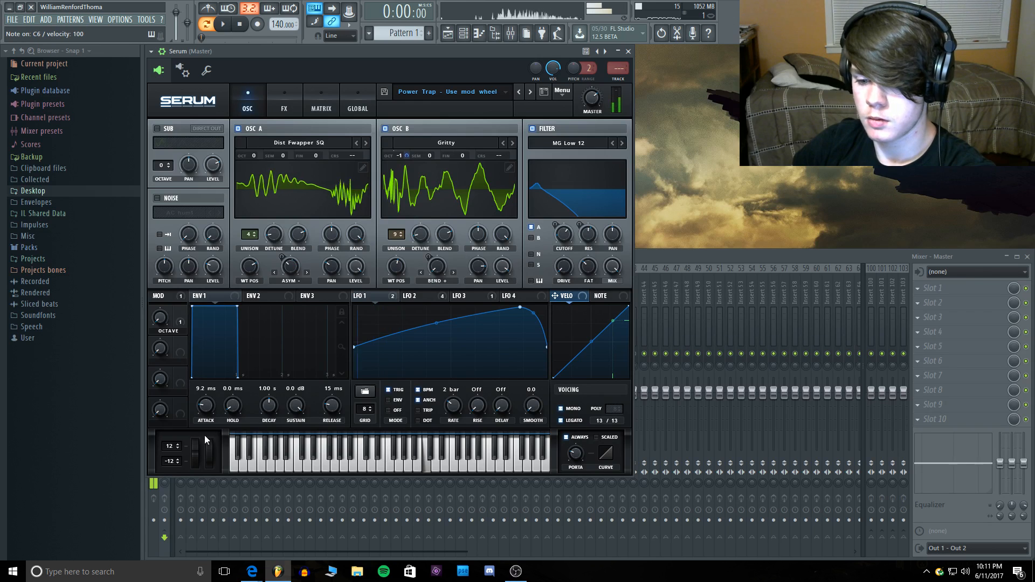
pyautogui.moveTo(209, 449); pyautogui.dragTo(209, 426)
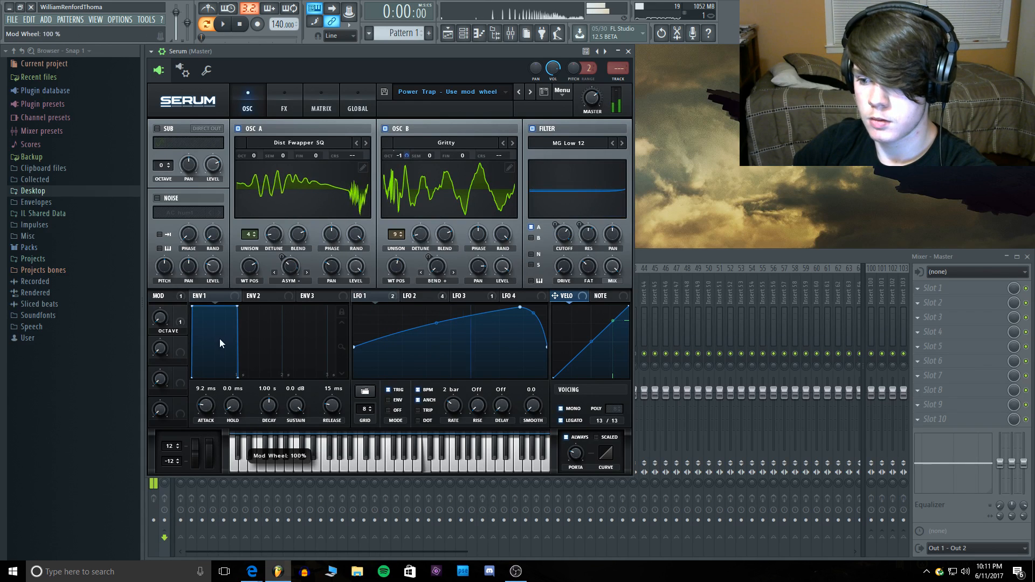
pyautogui.moveTo(220, 339); pyautogui.dragTo(215, 409)
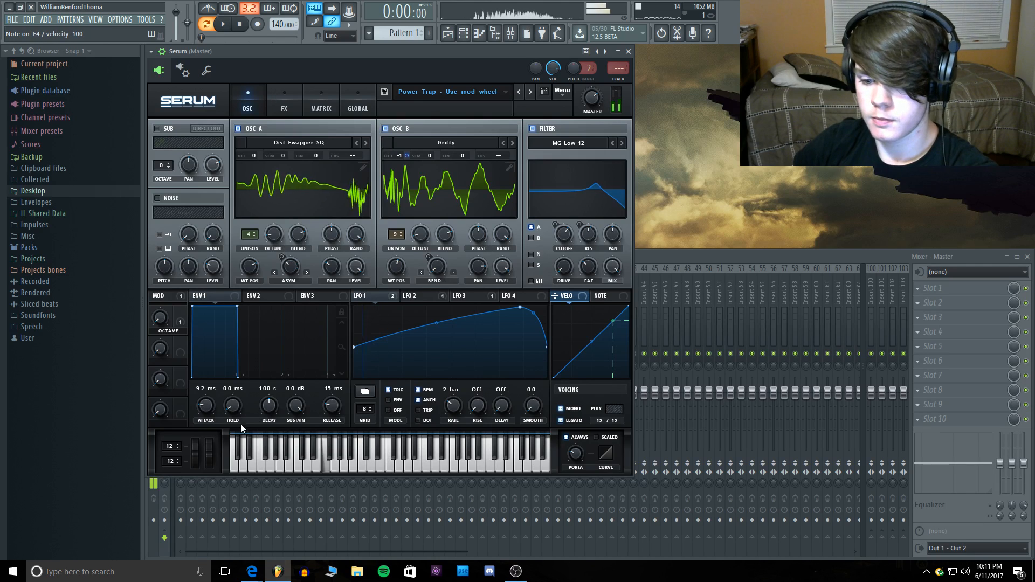
pyautogui.moveTo(210, 445)
pyautogui.mouseDown()
pyautogui.moveTo(209, 464)
pyautogui.moveTo(212, 436)
pyautogui.moveTo(210, 471)
pyautogui.moveTo(212, 436)
pyautogui.moveTo(210, 460)
pyautogui.mouseUp()
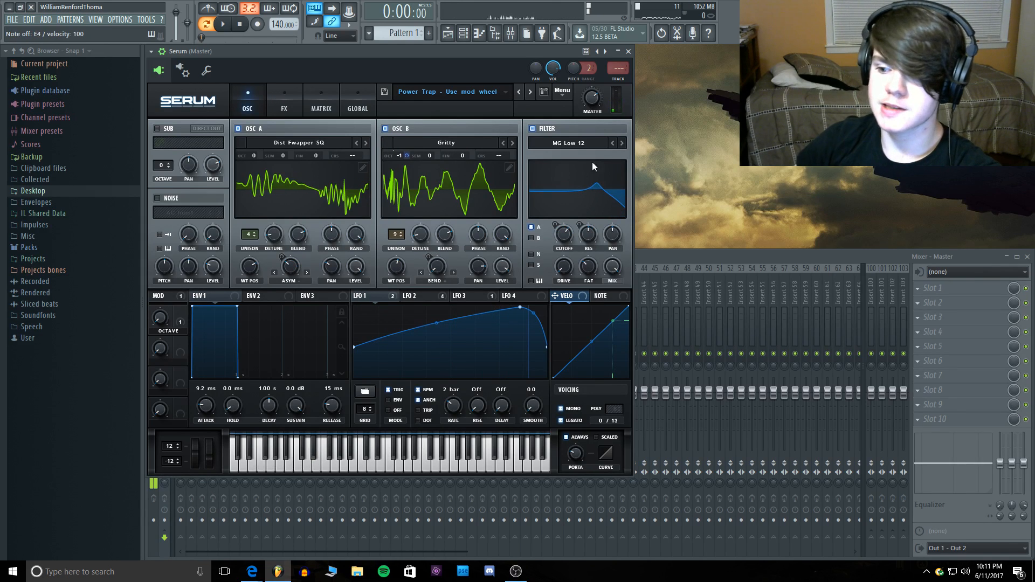
# Step: Change the patch's filter type to High 12
pyautogui.click(622, 142)
pyautogui.click(622, 142)
pyautogui.click(622, 143)
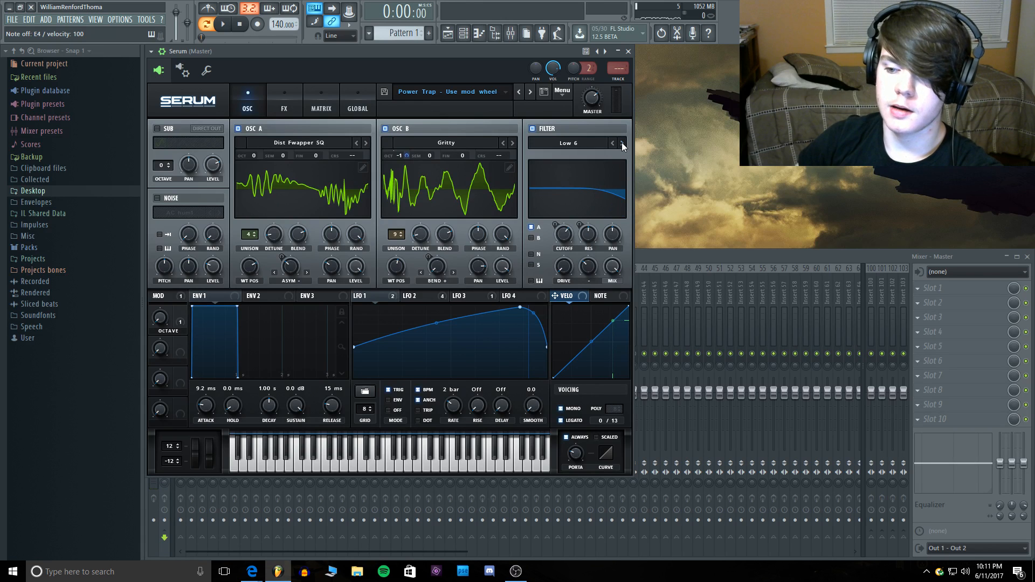
pyautogui.click(622, 142)
pyautogui.click(622, 142)
pyautogui.click(622, 143)
pyautogui.click(623, 142)
pyautogui.click(622, 143)
pyautogui.click(622, 143)
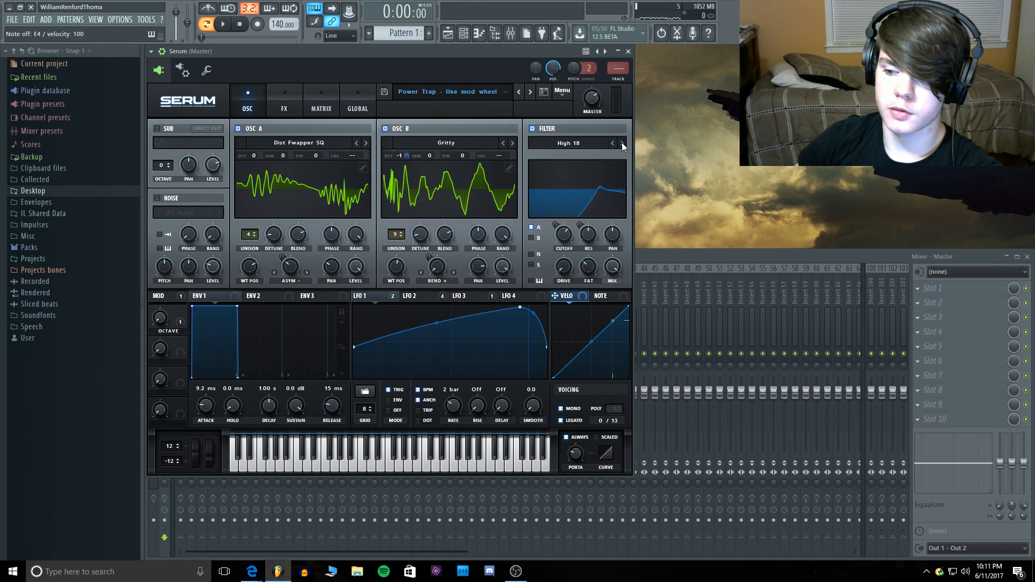
pyautogui.click(613, 143)
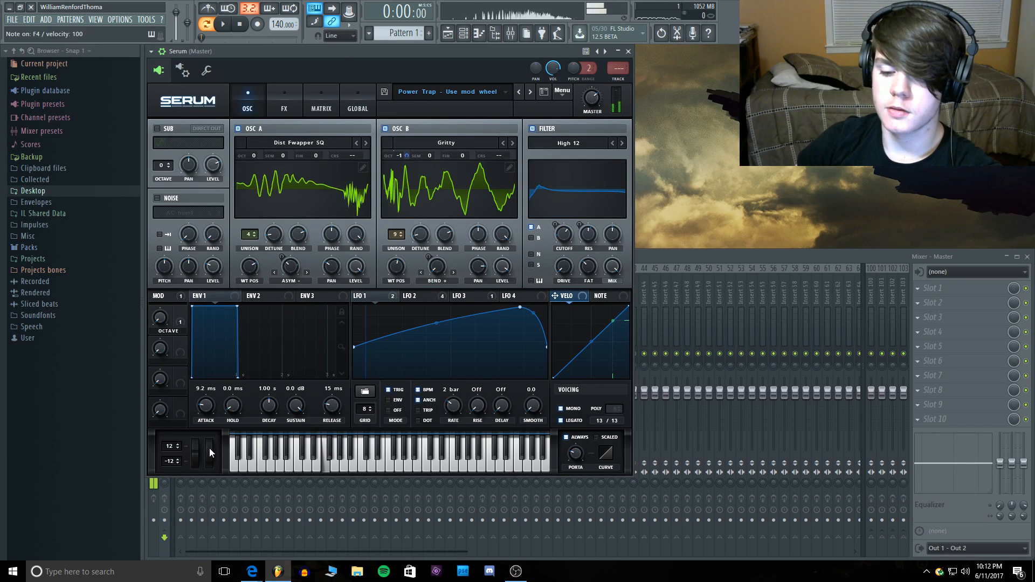
# Step: Audition the High 12 filter with mod wheel sweeps, and inspect oscillator A's wavetable in its 3D view
pyautogui.moveTo(210, 449)
pyautogui.mouseDown()
pyautogui.moveTo(212, 426)
pyautogui.moveTo(212, 458)
pyautogui.mouseUp()
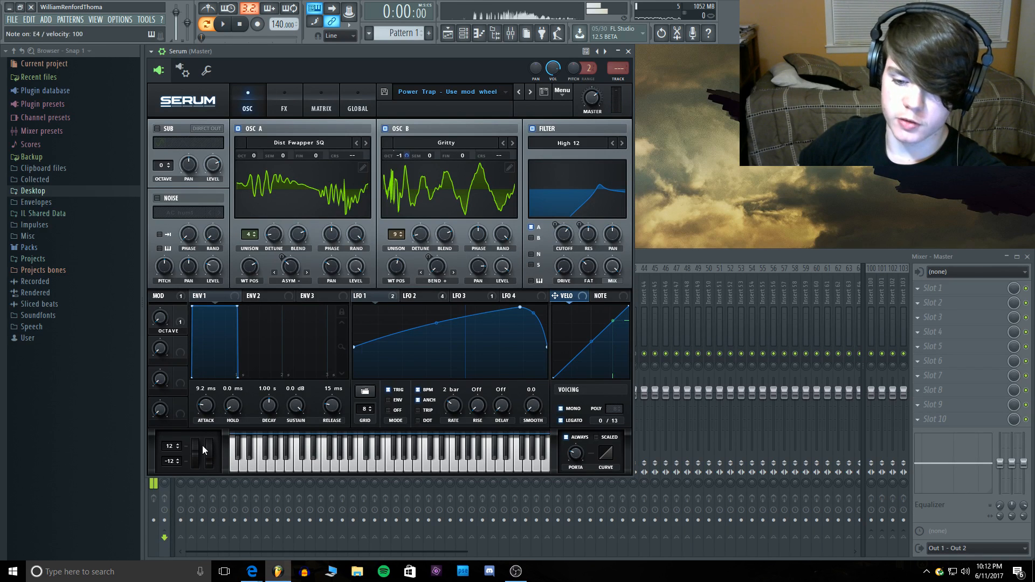
pyautogui.moveTo(209, 446); pyautogui.dragTo(202, 495)
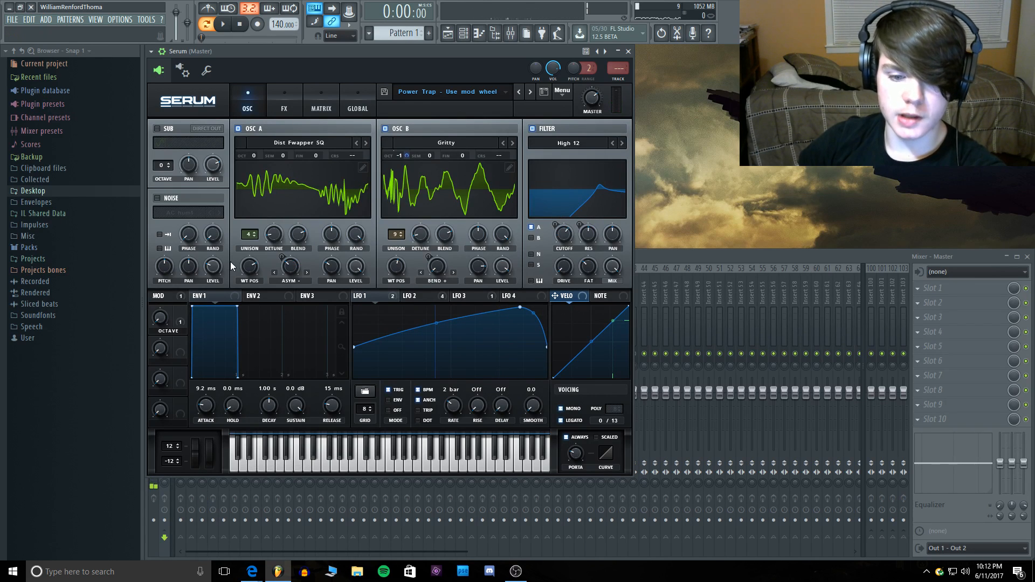
pyautogui.click(299, 177)
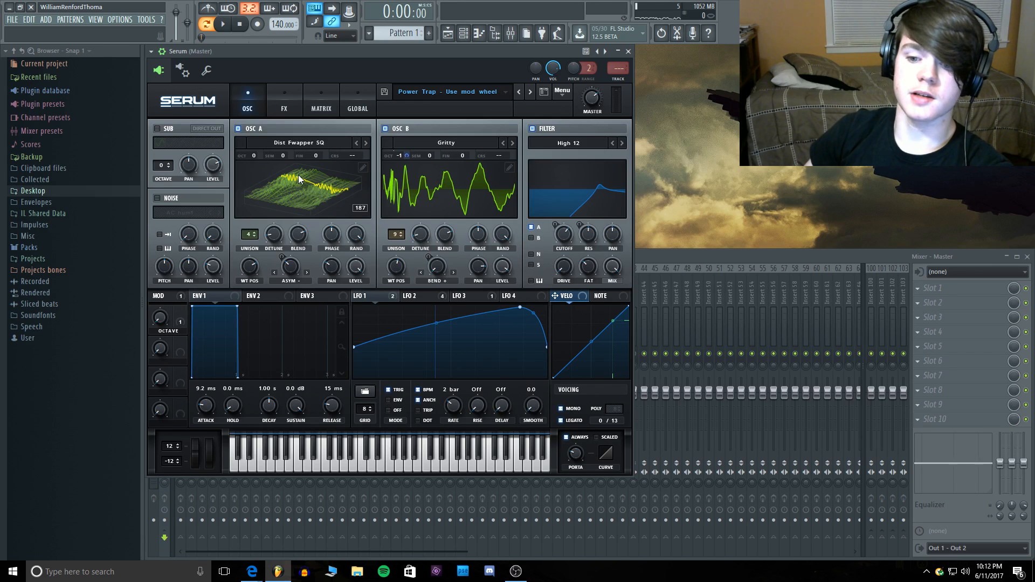
pyautogui.click(296, 181)
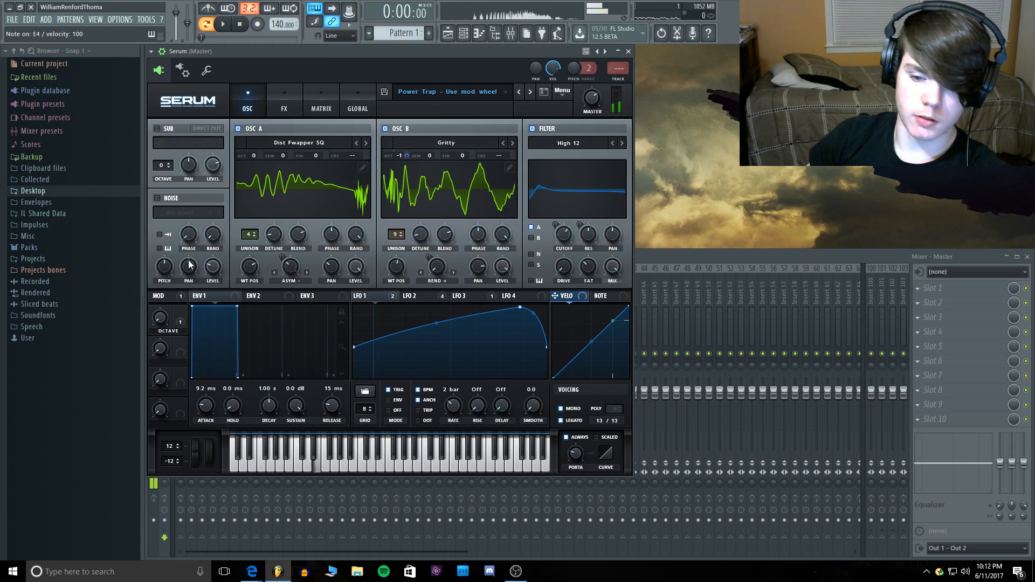
# Step: Audition a held low note while moving the Octave macro and mod wheel, returning the macro to 0%
pyautogui.moveTo(163, 319); pyautogui.dragTo(299, 61)
pyautogui.press('c')
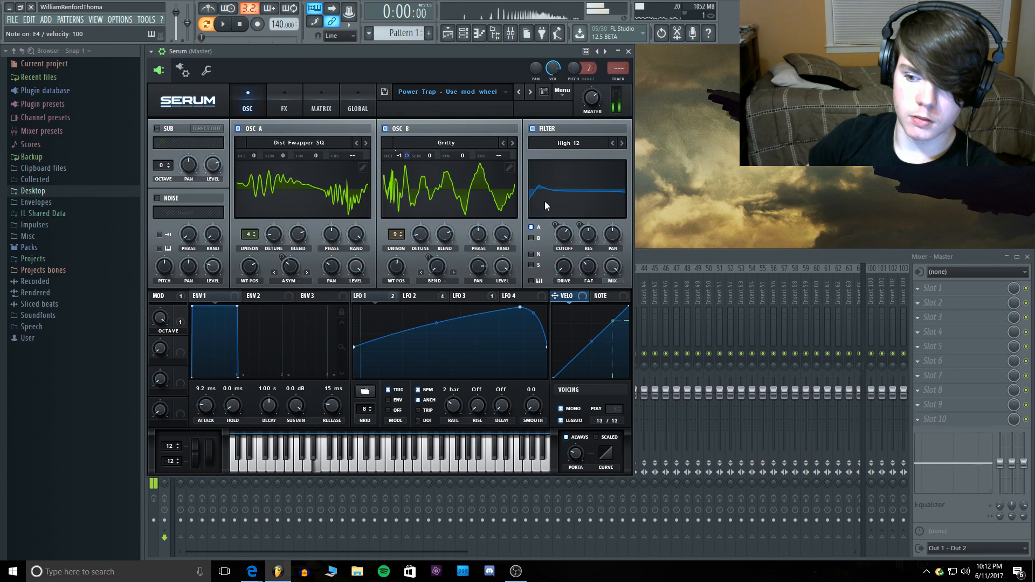
pyautogui.moveTo(207, 455)
pyautogui.mouseDown()
pyautogui.moveTo(220, 373)
pyautogui.moveTo(212, 451)
pyautogui.moveTo(221, 411)
pyautogui.moveTo(219, 445)
pyautogui.mouseUp()
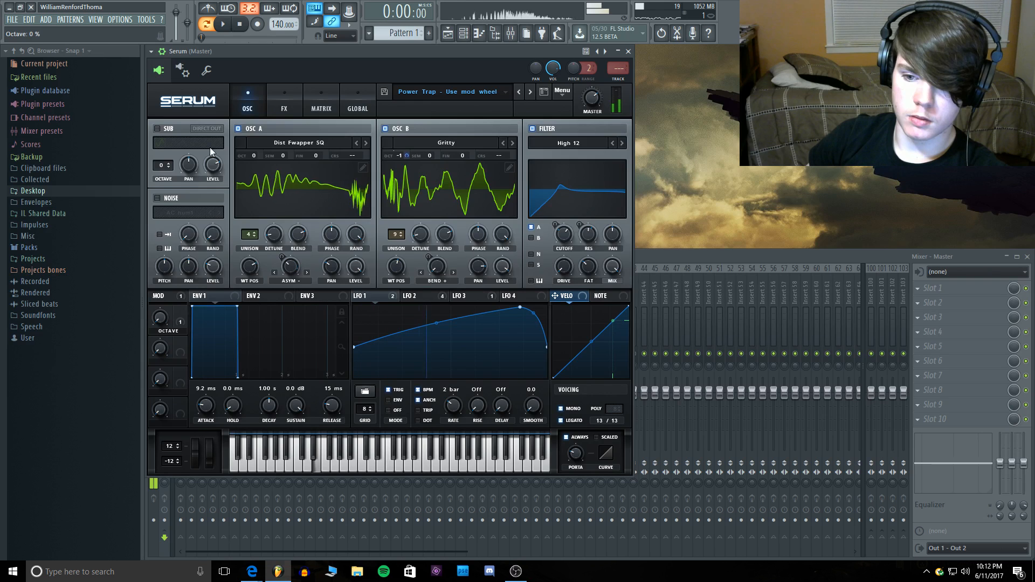
# Step: Switch to the effects view and audition the patch with a run of high notes up to G6
pyautogui.click(291, 107)
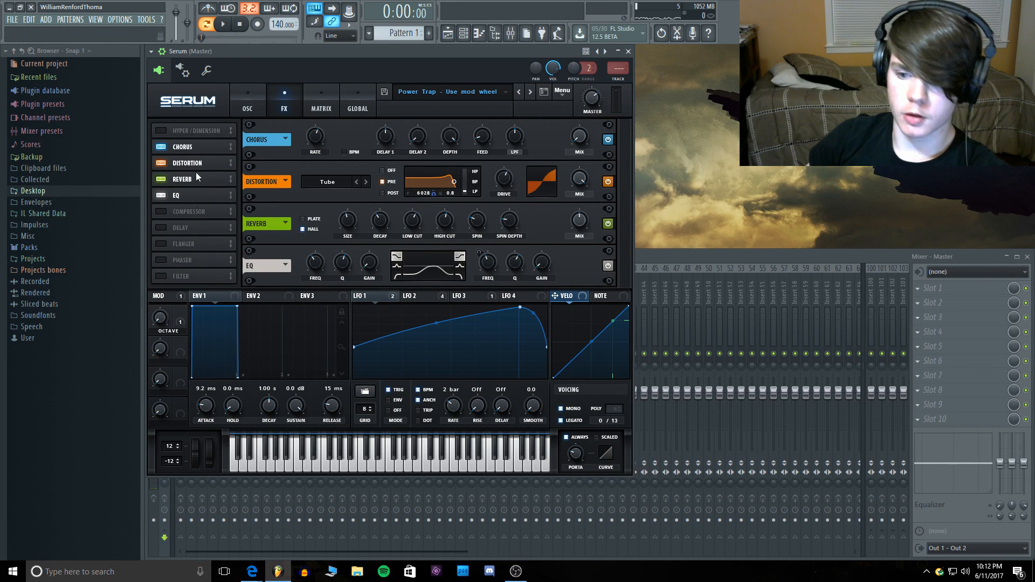
pyautogui.press('y')
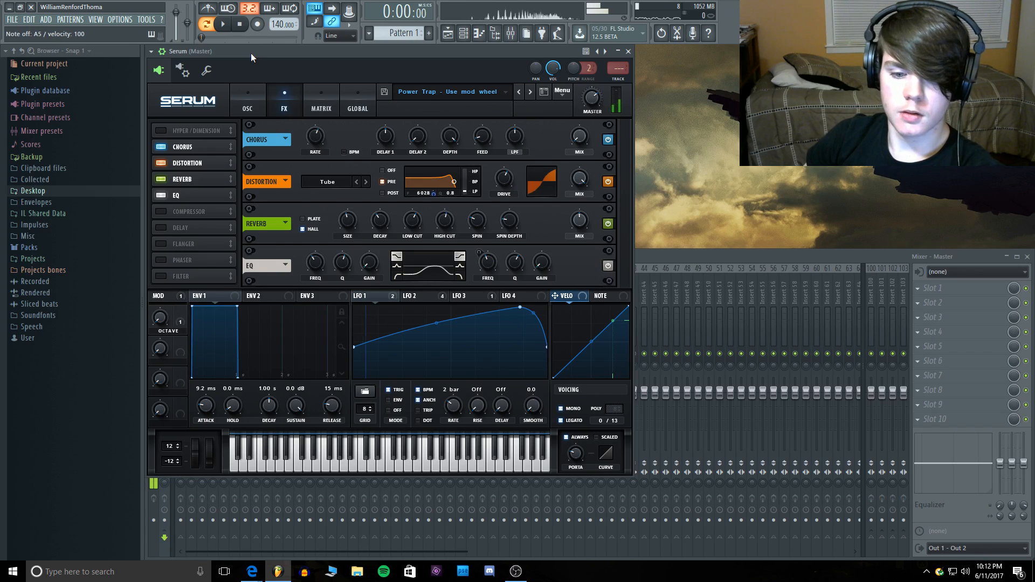
pyautogui.press('u')
pyautogui.press(']')
pyautogui.press('p')
pyautogui.press('o')
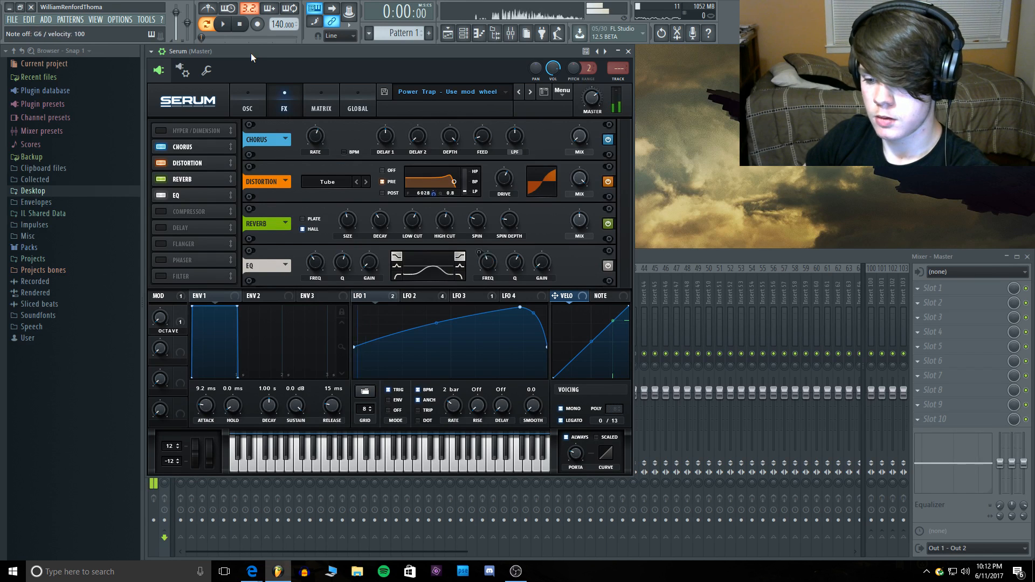
pyautogui.press(']')
pyautogui.press('p')
pyautogui.press('[')
pyautogui.press(']')
pyautogui.moveTo(539, 461); pyautogui.dragTo(496, 463)
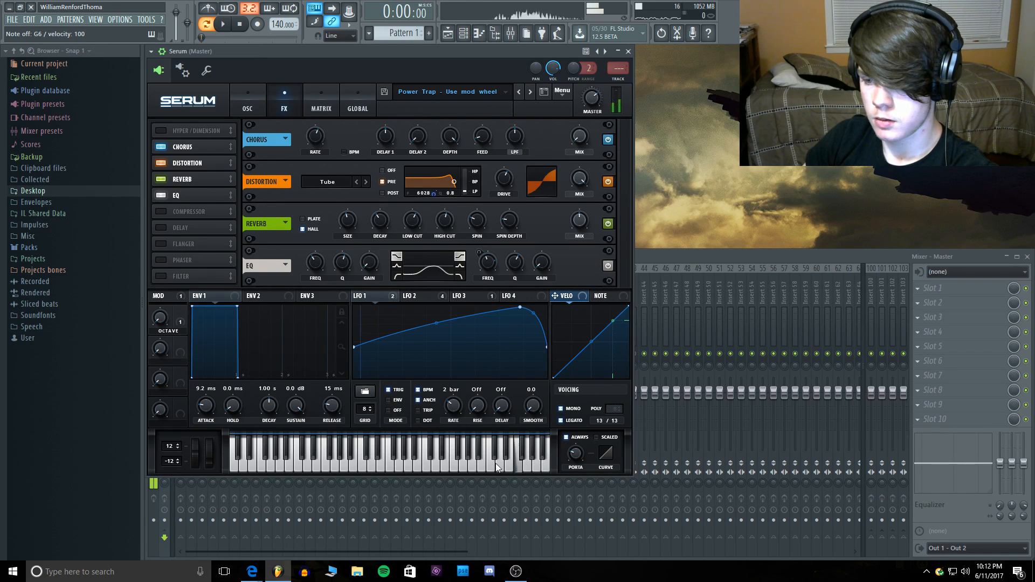
pyautogui.click(507, 464)
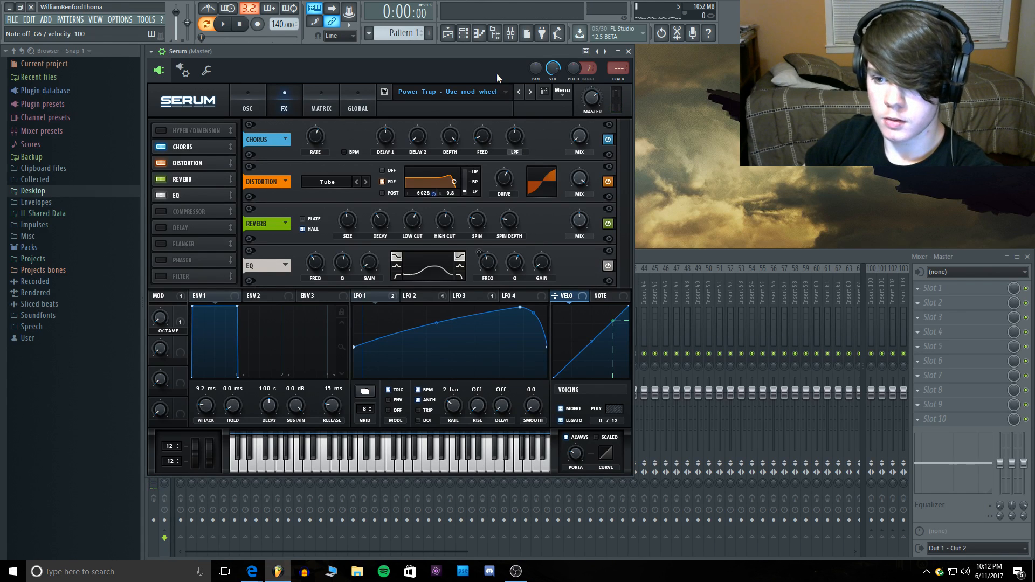
# Step: Audition the patch with a short repeated-note melody around E5, F#5 and G5
pyautogui.press('c')
pyautogui.press('c')
pyautogui.press('b')
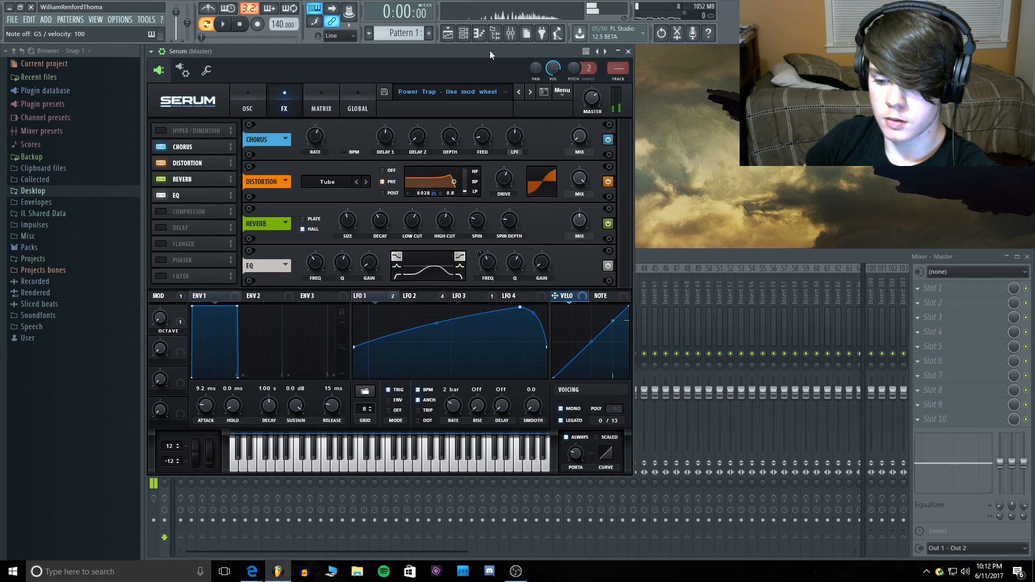
pyautogui.press('g')
pyautogui.press('g')
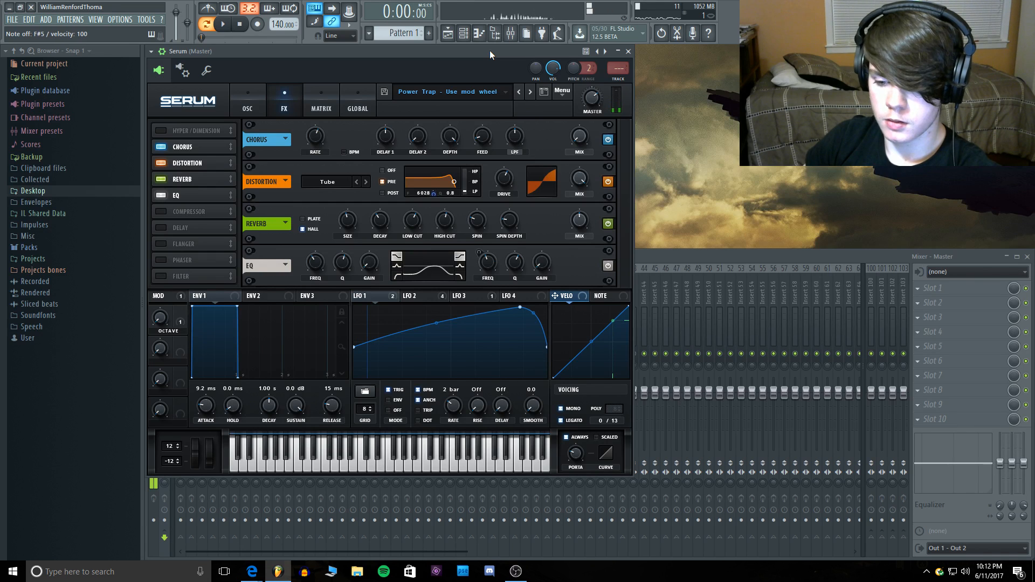
pyautogui.press('c')
pyautogui.press('c')
pyautogui.press('v')
pyautogui.press('c')
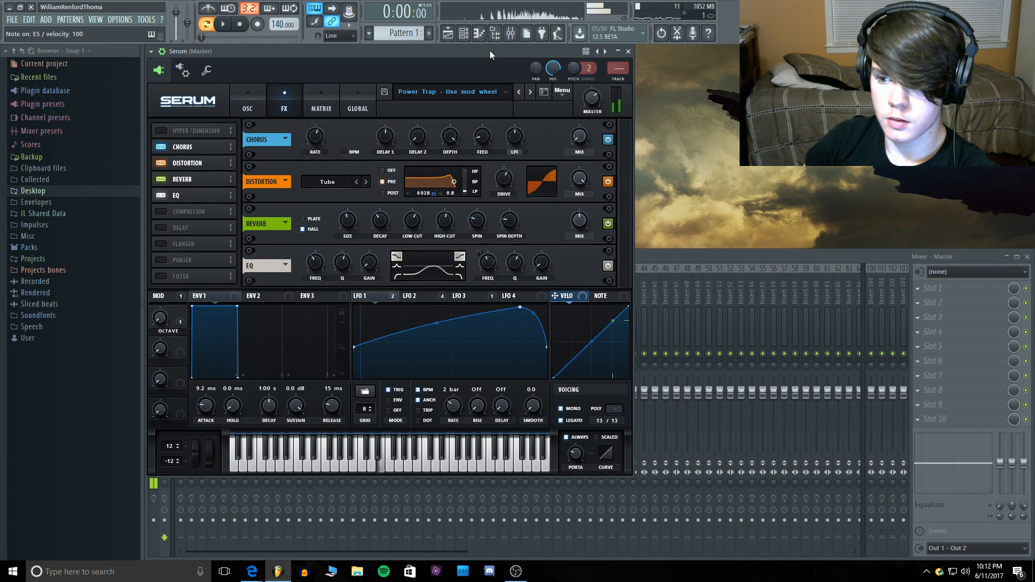
# Step: Audition the patch with an extended melody of repeated and stepping notes between D5 and B5
pyautogui.press('c')
pyautogui.press('c')
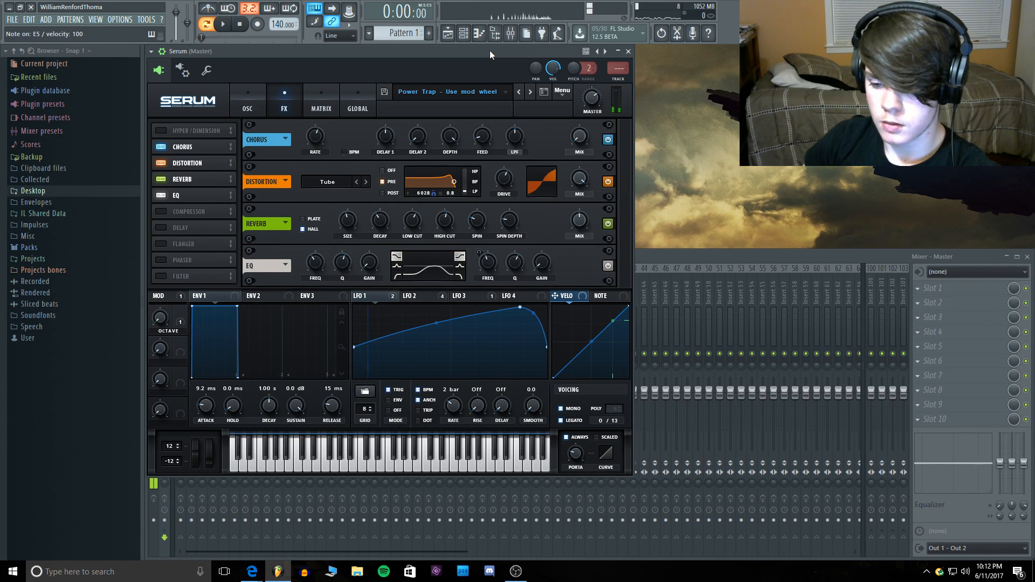
pyautogui.press('b')
pyautogui.press('c')
pyautogui.press('g')
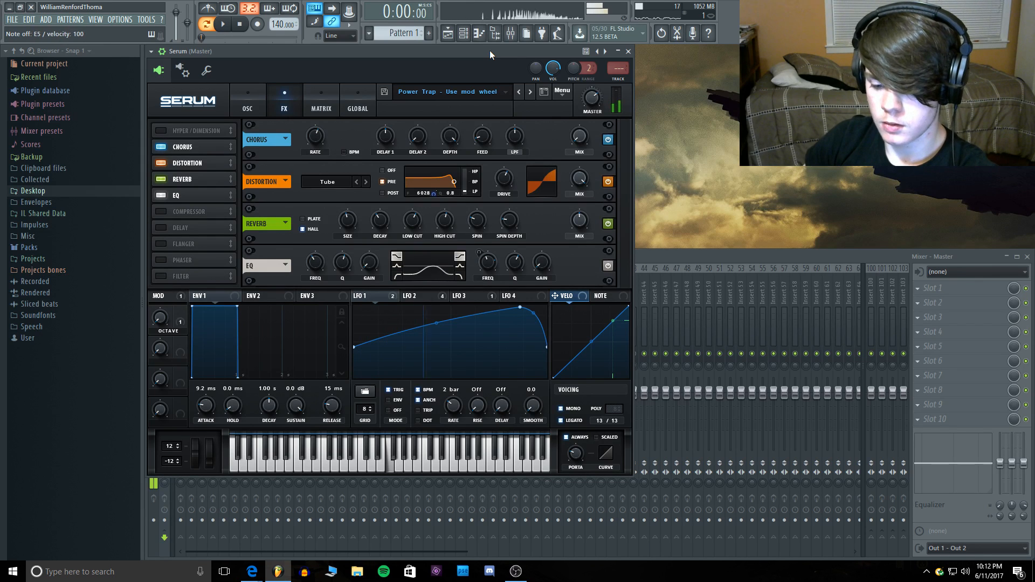
pyautogui.press('v')
pyautogui.press('c')
pyautogui.press('v')
pyautogui.press('b')
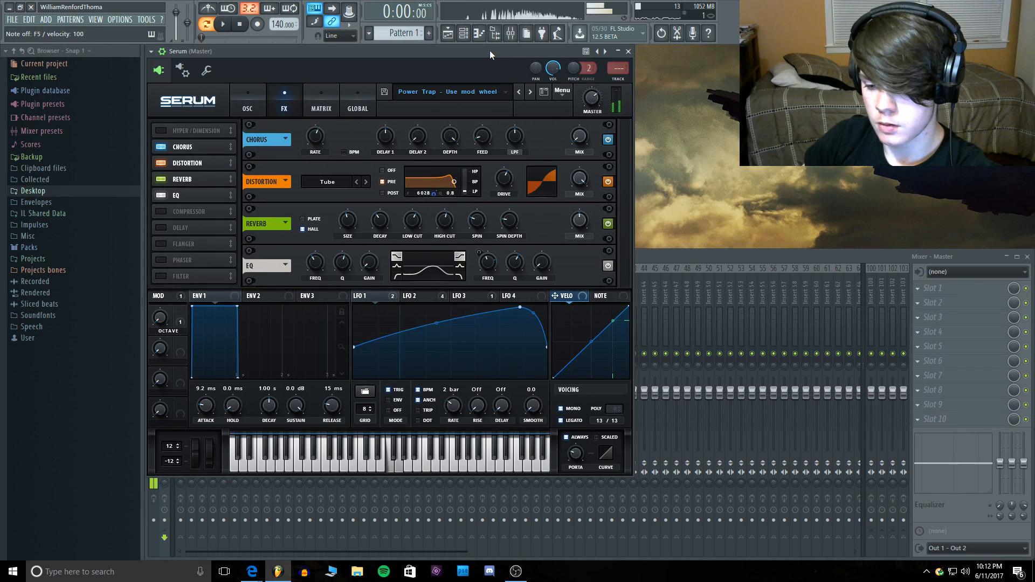
pyautogui.press('n')
pyautogui.press('b')
pyautogui.press('c')
pyautogui.press('v')
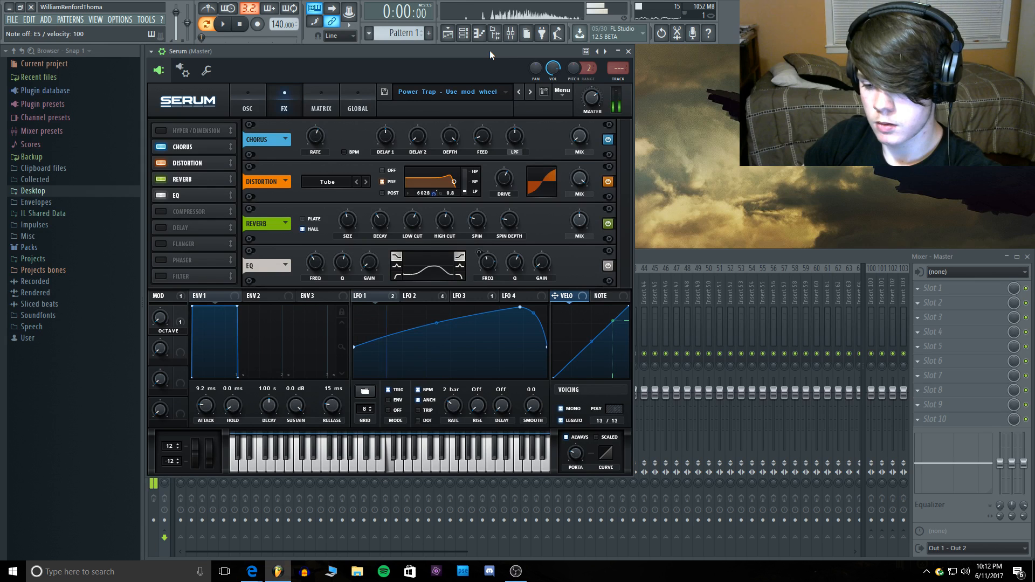
pyautogui.press('h')
pyautogui.press('n')
pyautogui.press('h')
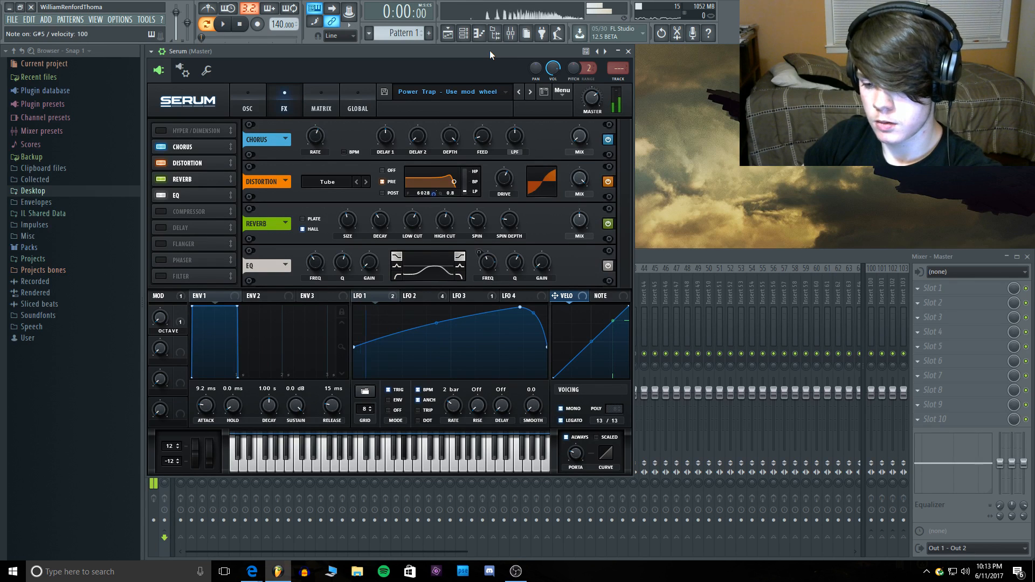
pyautogui.press('v')
pyautogui.press('c')
pyautogui.press('x')
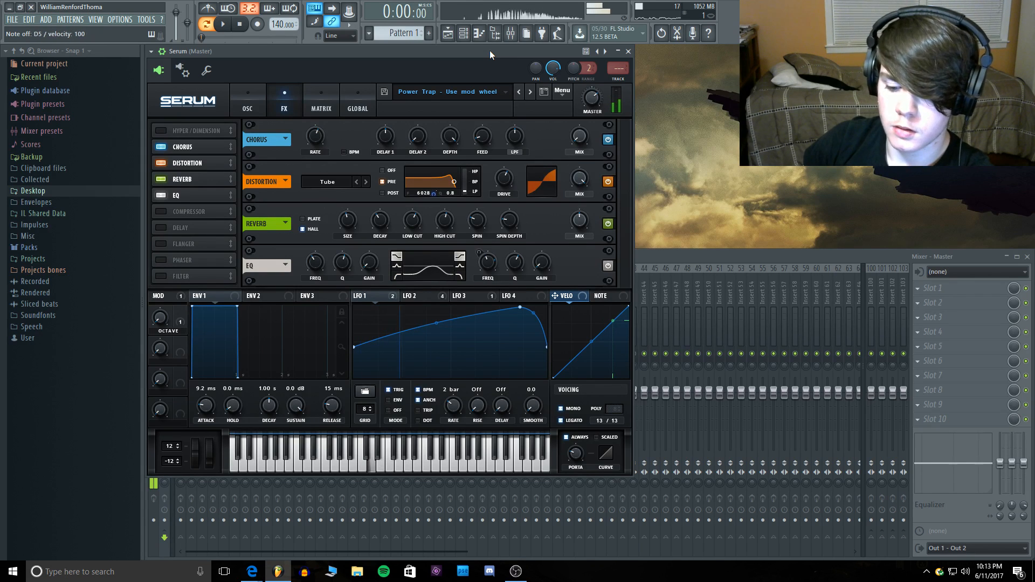
pyautogui.press('c')
pyautogui.press('c')
pyautogui.press('v')
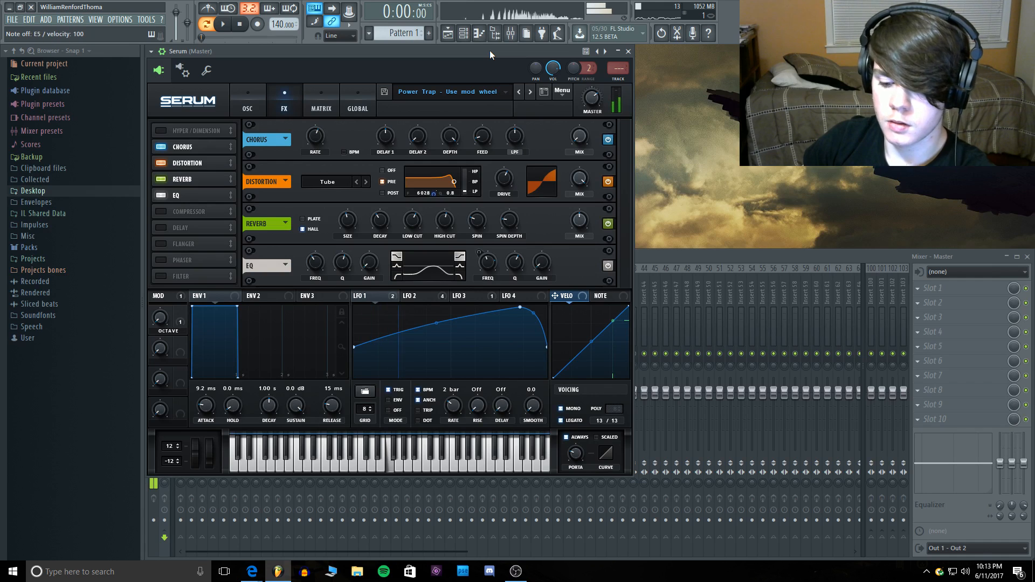
pyautogui.press('h')
pyautogui.press('n')
pyautogui.press('h')
pyautogui.press('v')
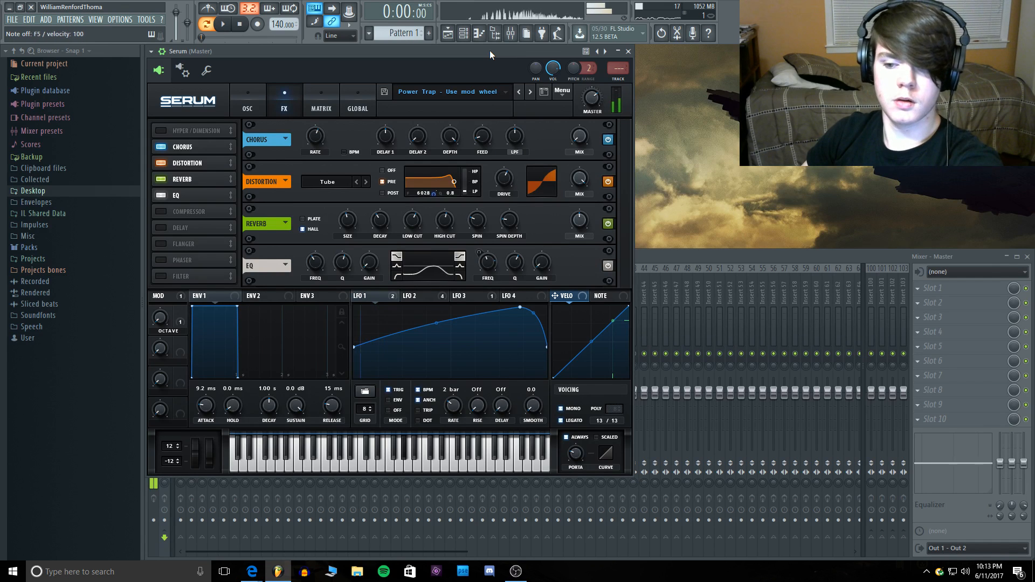
pyautogui.press('h')
pyautogui.press('n')
pyautogui.press('m')
pyautogui.press('n')
pyautogui.press('h')
pyautogui.press('v')
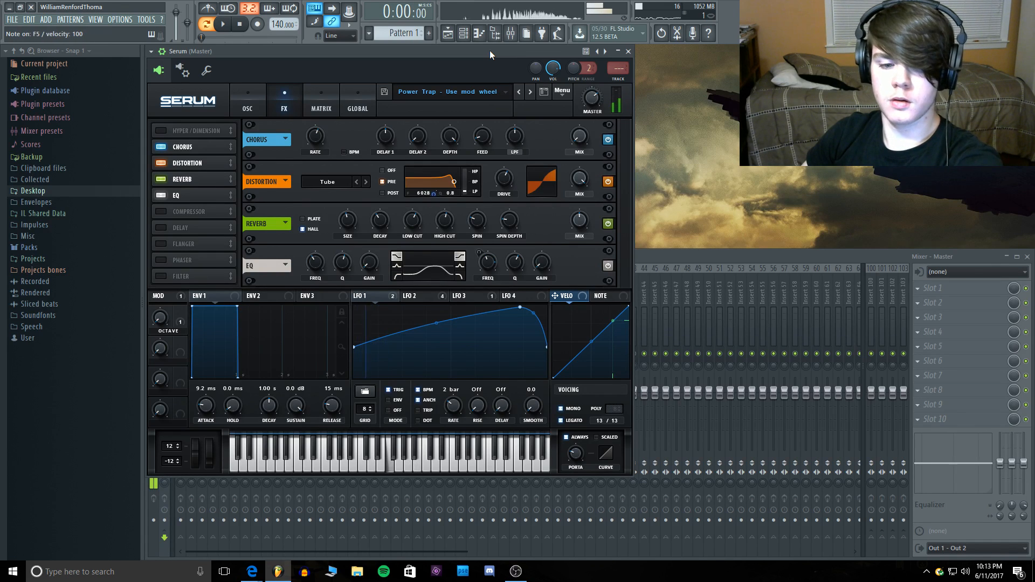
# Step: Check the presets in the Serum Presets Flest Eaterz subfolder of Sent, leaving the loaded preset in place
pyautogui.click(426, 92)
pyautogui.moveTo(443, 189)
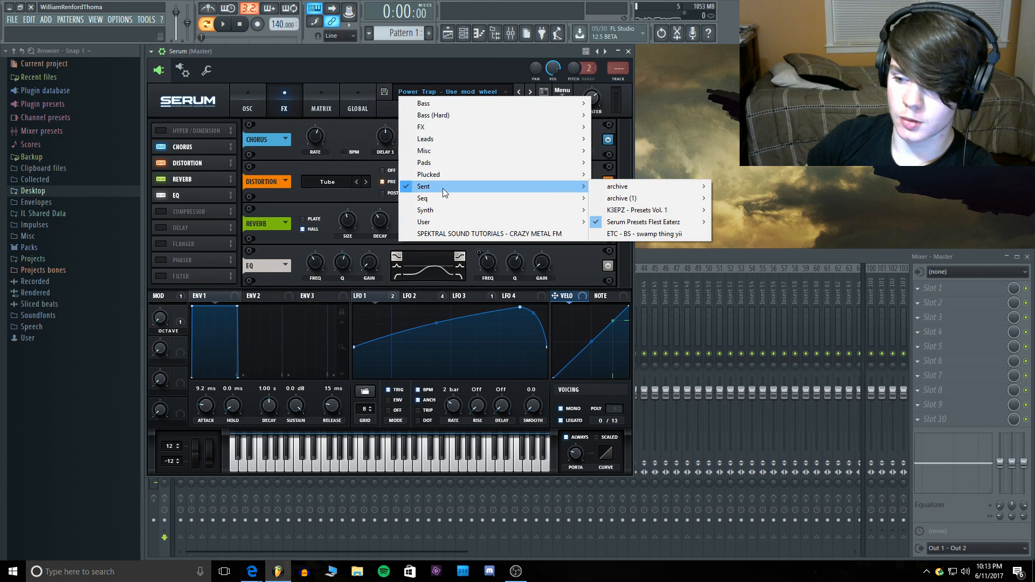
pyautogui.moveTo(633, 227)
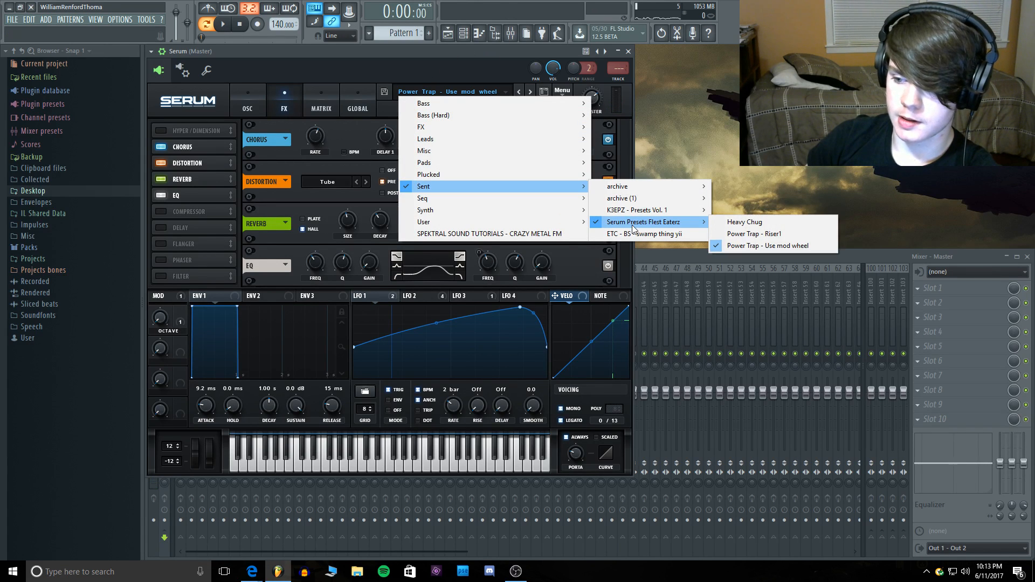
pyautogui.click(416, 69)
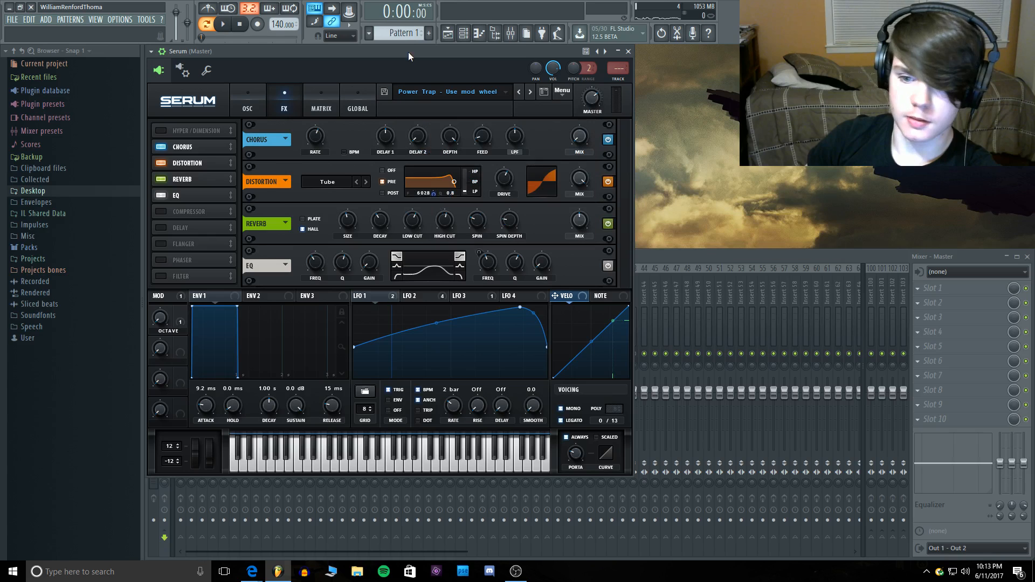
# Step: Switch to Yahoo Mail in the browser, return to the inbox and open the unread email titled Preset
pyautogui.click(279, 571)
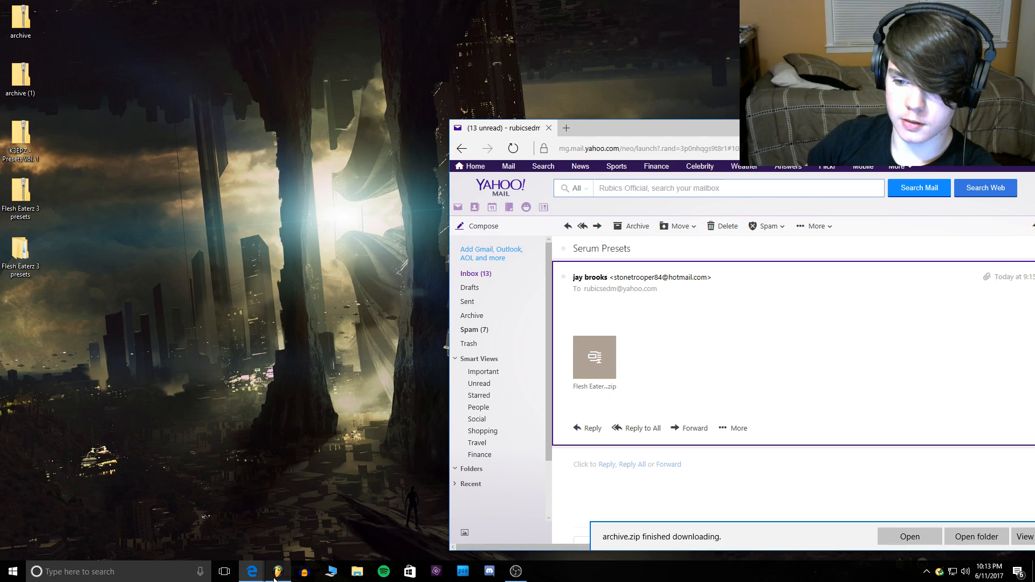
pyautogui.click(478, 275)
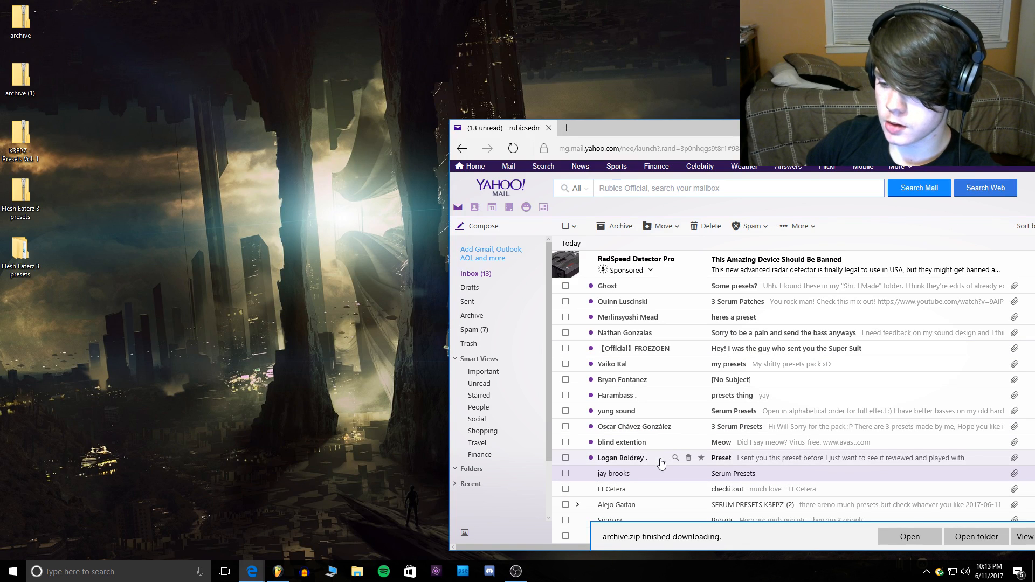
pyautogui.click(663, 458)
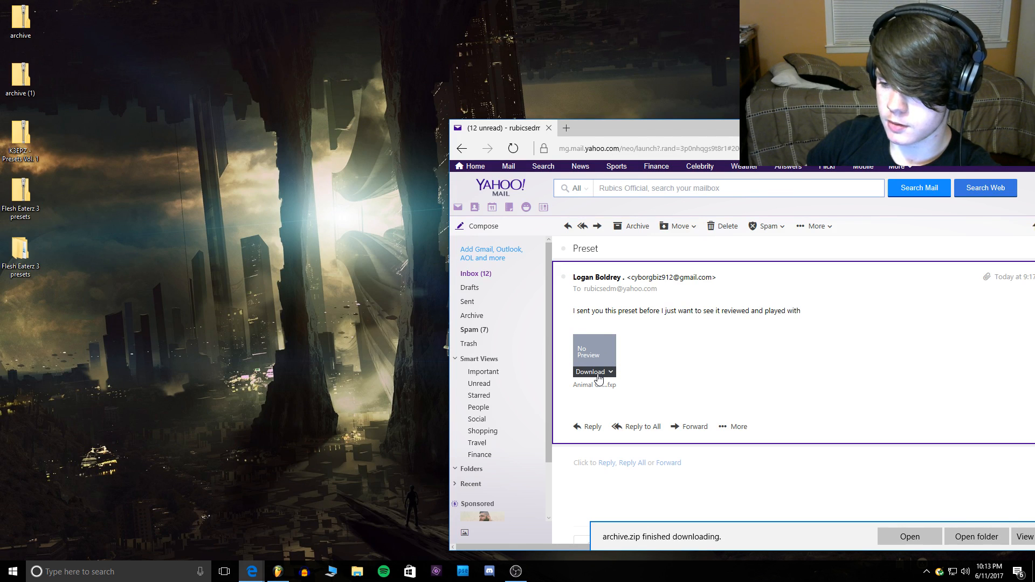
# Step: Download the attached Animal Growl.fxp and move it from the Downloads folder to the desktop
pyautogui.click(598, 374)
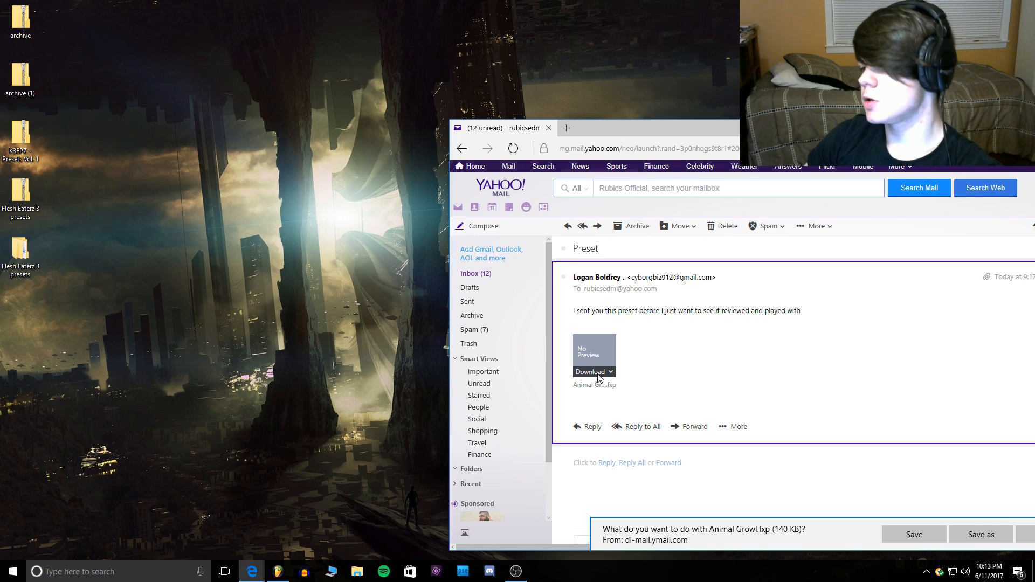
pyautogui.click(930, 531)
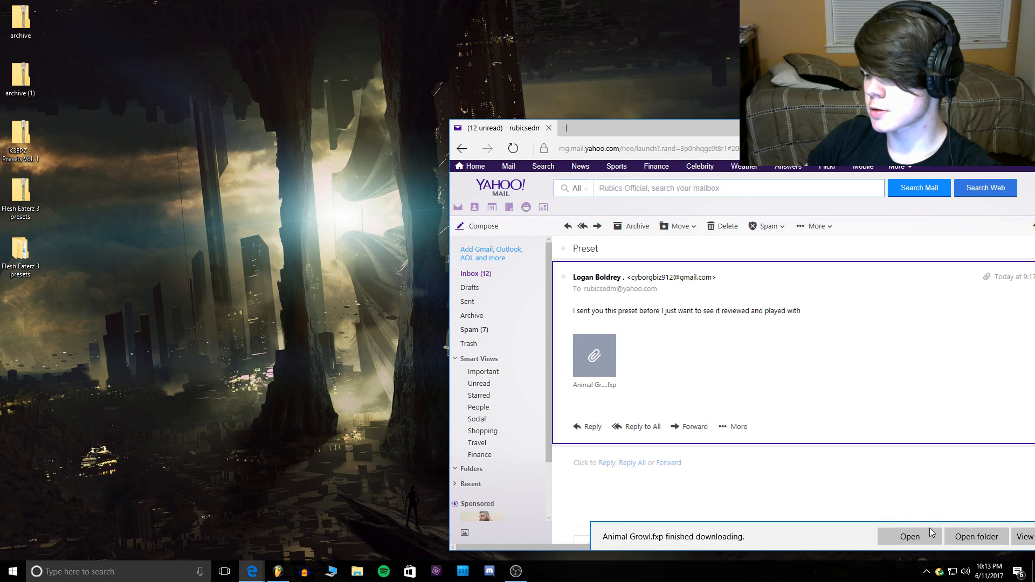
pyautogui.click(975, 537)
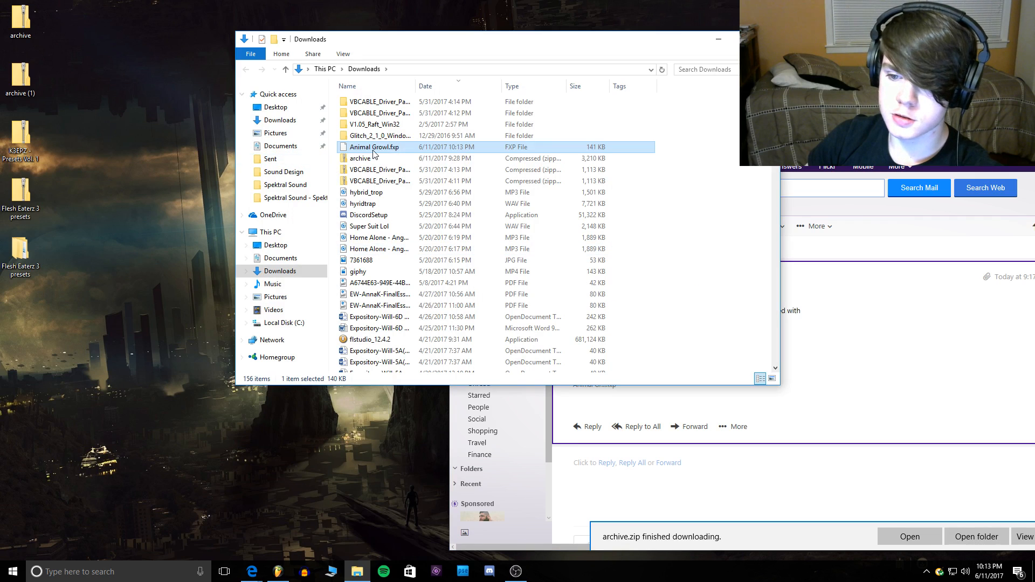
pyautogui.moveTo(374, 154); pyautogui.dragTo(22, 305)
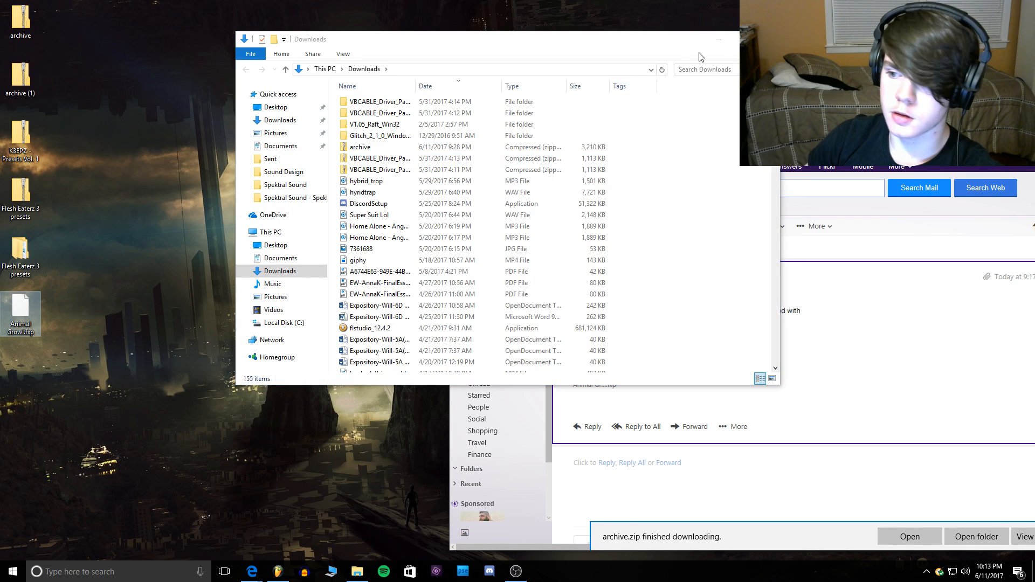
pyautogui.click(768, 39)
# Step: Find the Serum Presets folder with Windows search and move Animal Growl.fxp from the desktop into Presets > Sent
pyautogui.click(110, 570)
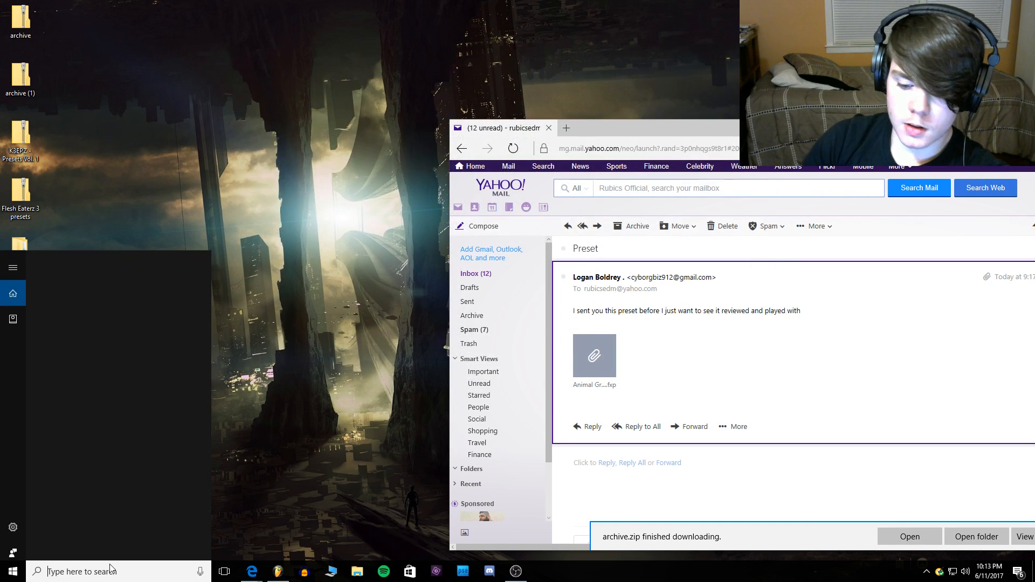
pyautogui.write('serum pre')
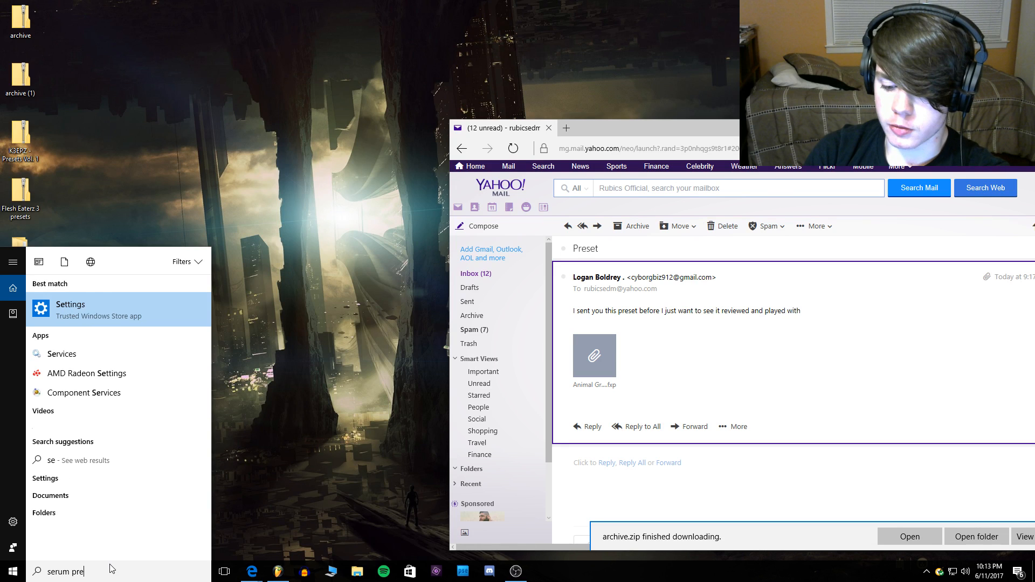
pyautogui.write('sets')
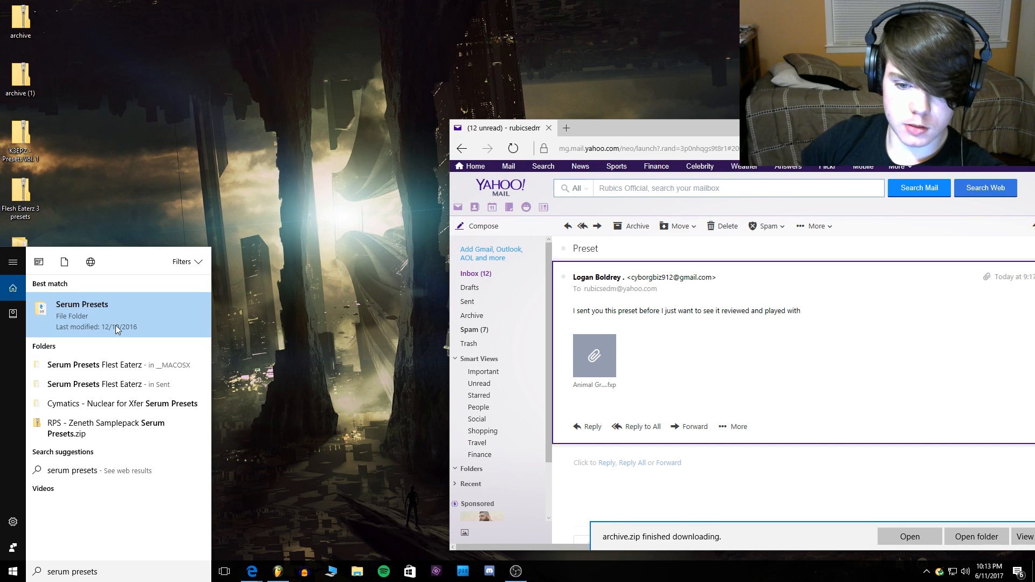
pyautogui.click(116, 326)
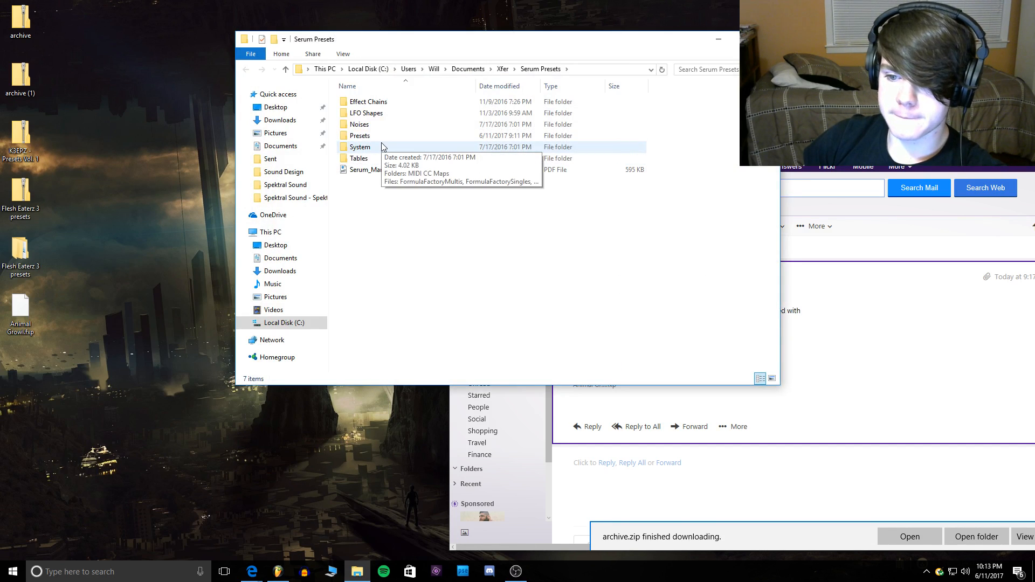
pyautogui.doubleClick(378, 136)
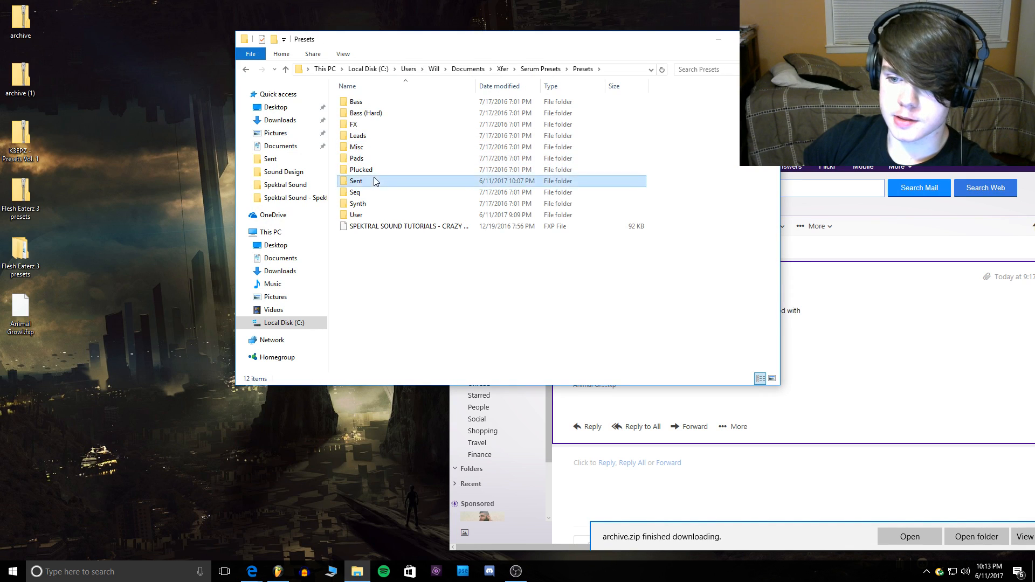
pyautogui.doubleClick(374, 181)
pyautogui.moveTo(20, 308); pyautogui.dragTo(502, 215)
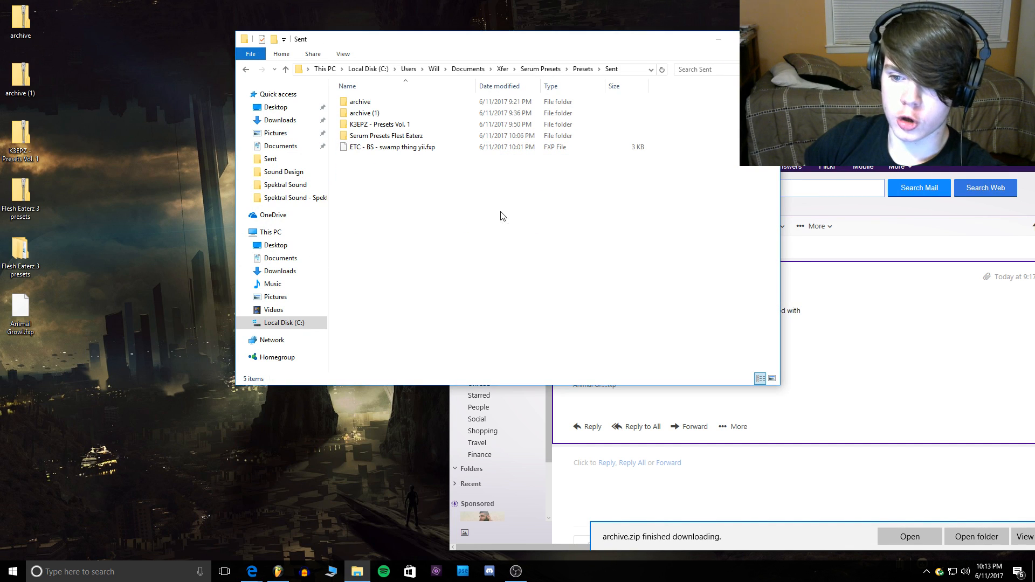
pyautogui.click(768, 39)
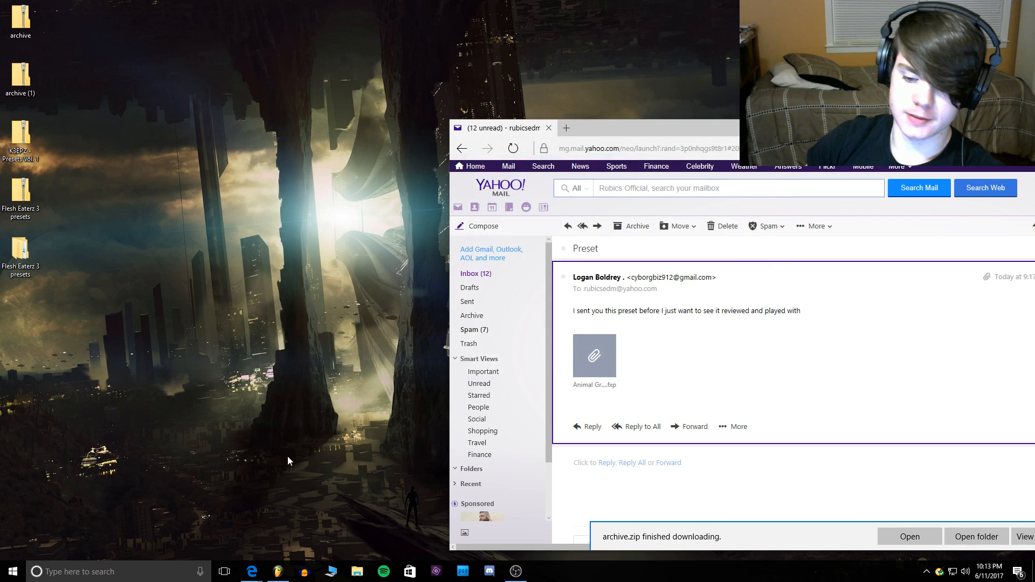
# Step: Switch back to FL Studio and check Serum's Sent preset folder for the newly added preset
pyautogui.click(278, 571)
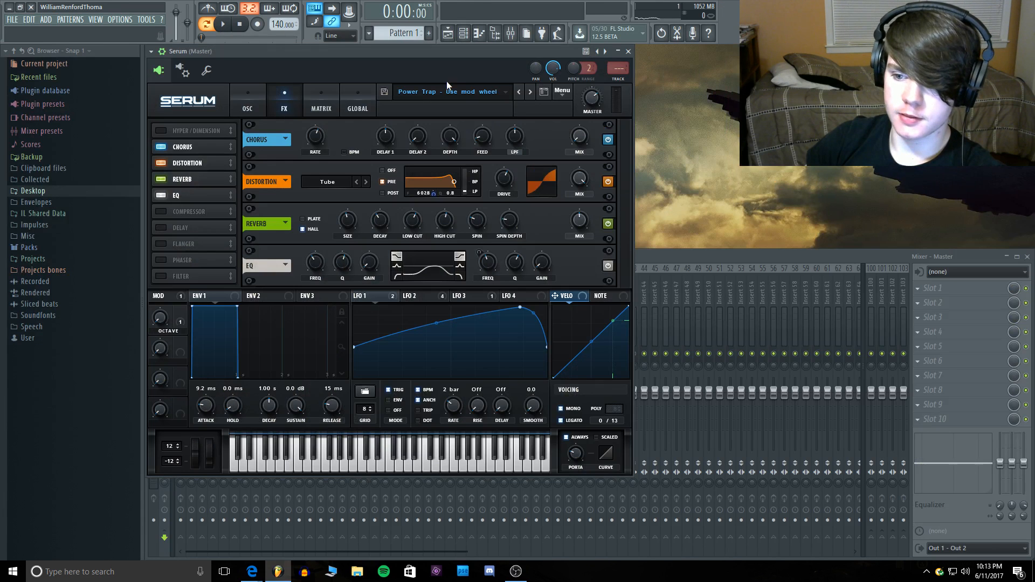
pyautogui.click(418, 91)
pyautogui.moveTo(507, 189)
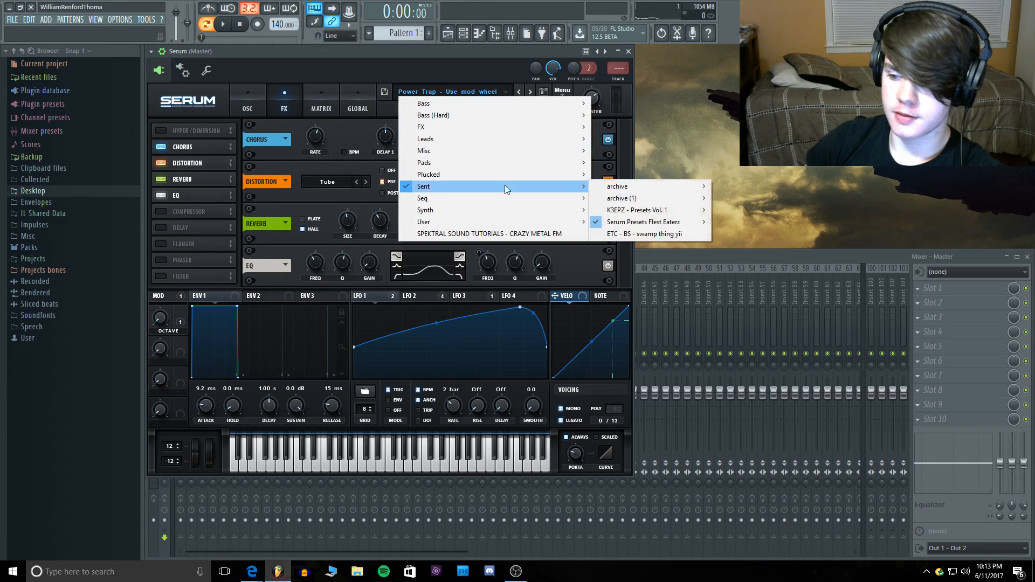
pyautogui.click(628, 51)
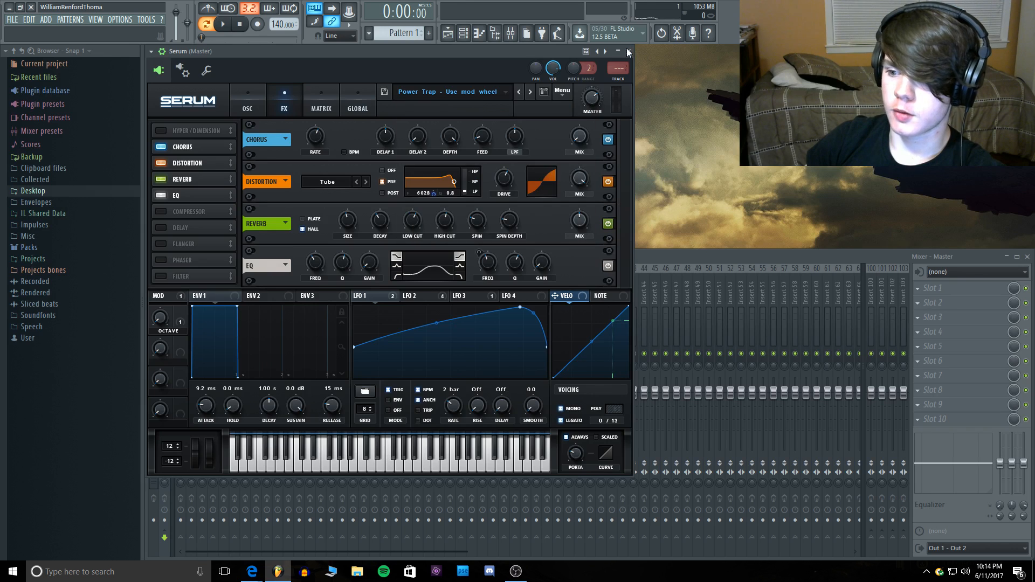
# Step: Reload Serum by replacing its channel with (none), and replace the resulting Sampler channel with Serum
pyautogui.click(628, 51)
pyautogui.rightClick(210, 80)
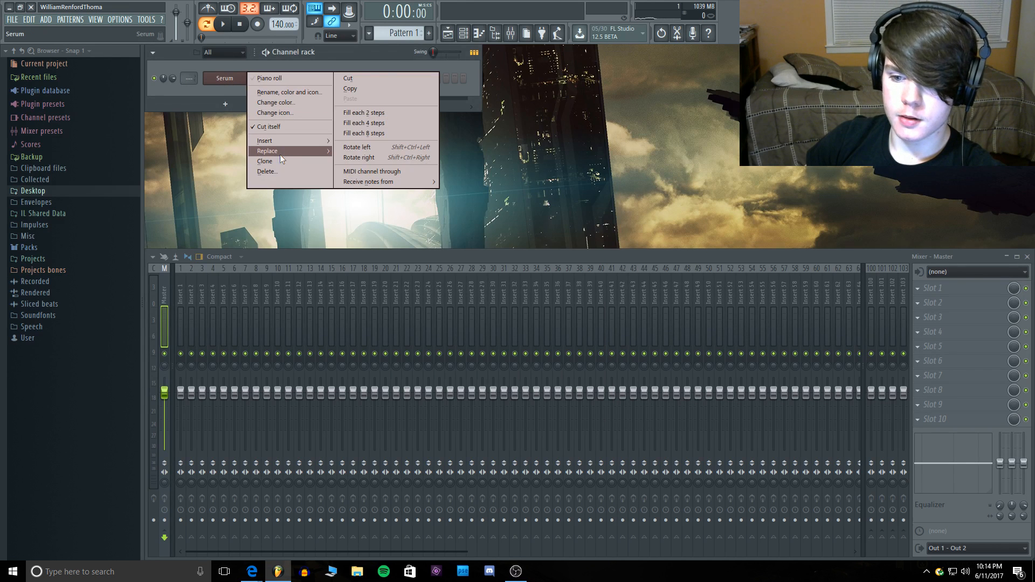
pyautogui.moveTo(279, 152)
pyautogui.click(398, 43)
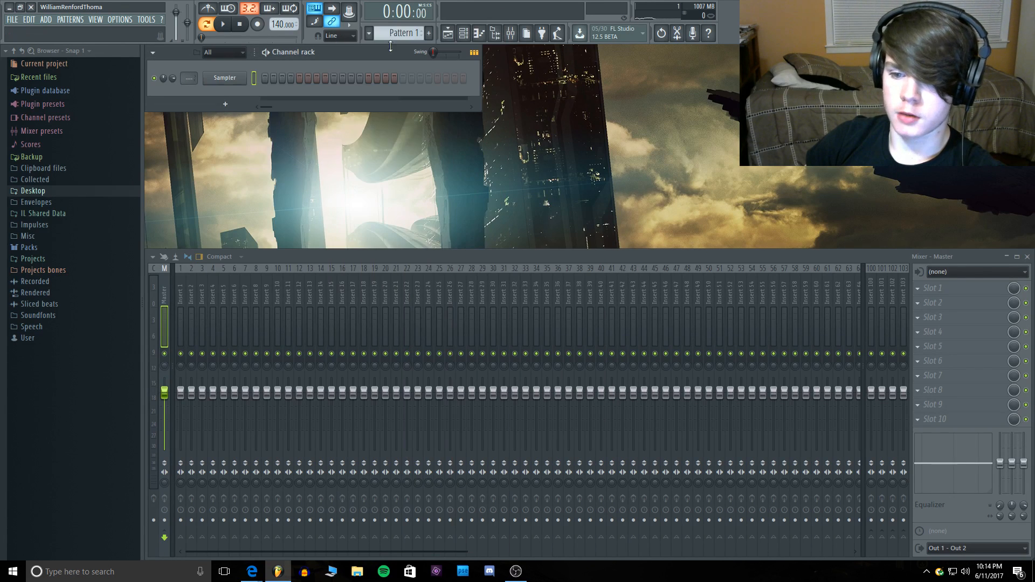
pyautogui.rightClick(234, 78)
pyautogui.moveTo(260, 154)
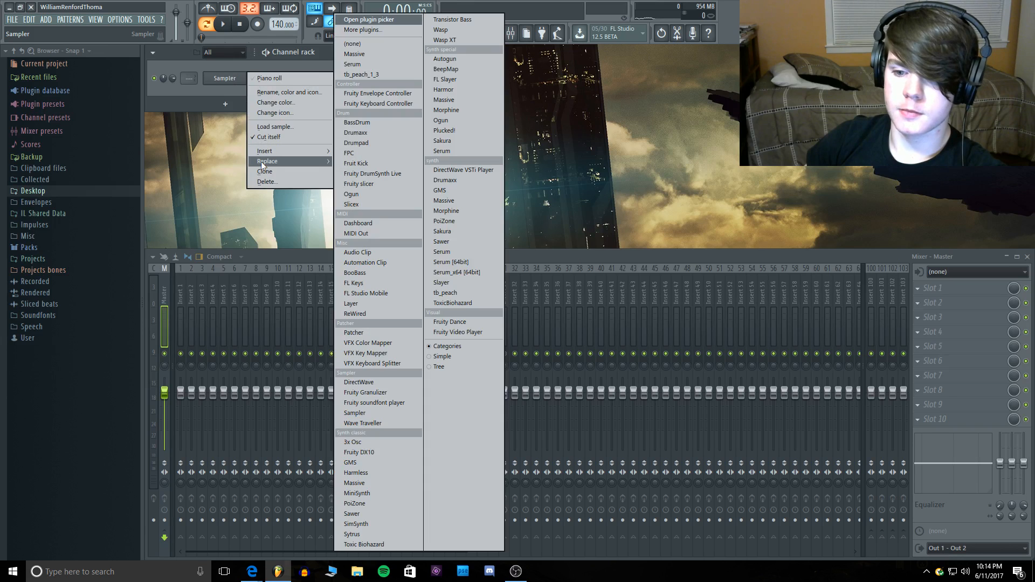
pyautogui.click(429, 154)
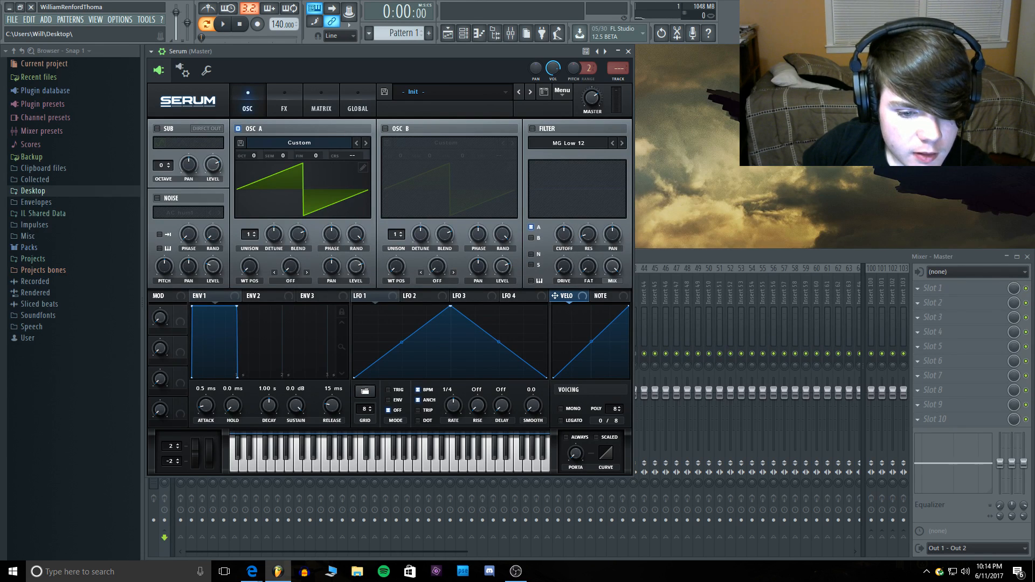
# Step: Audition the Init patch with a few short notes up to A#4
pyautogui.press('s')
pyautogui.press('d')
pyautogui.press('g')
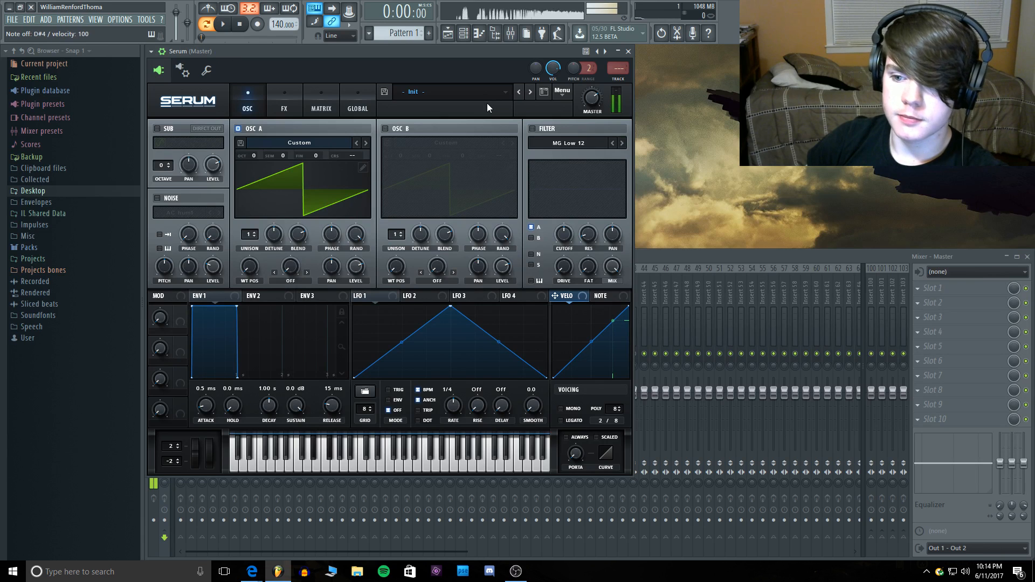
pyautogui.press('j')
# Step: Load the Animal Growl preset from Serum's Sent preset folder
pyautogui.click(478, 92)
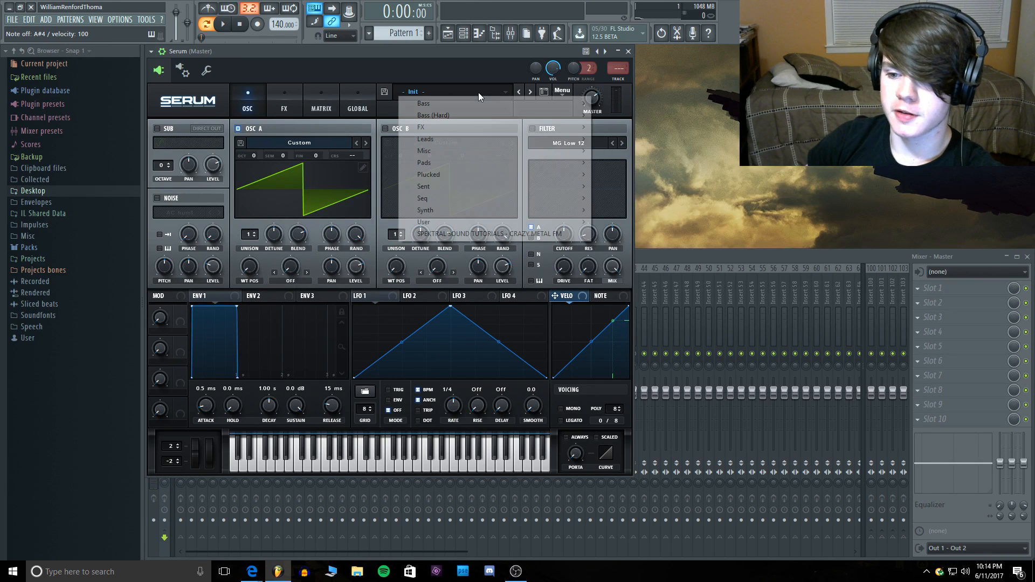
pyautogui.moveTo(470, 187)
pyautogui.moveTo(654, 199)
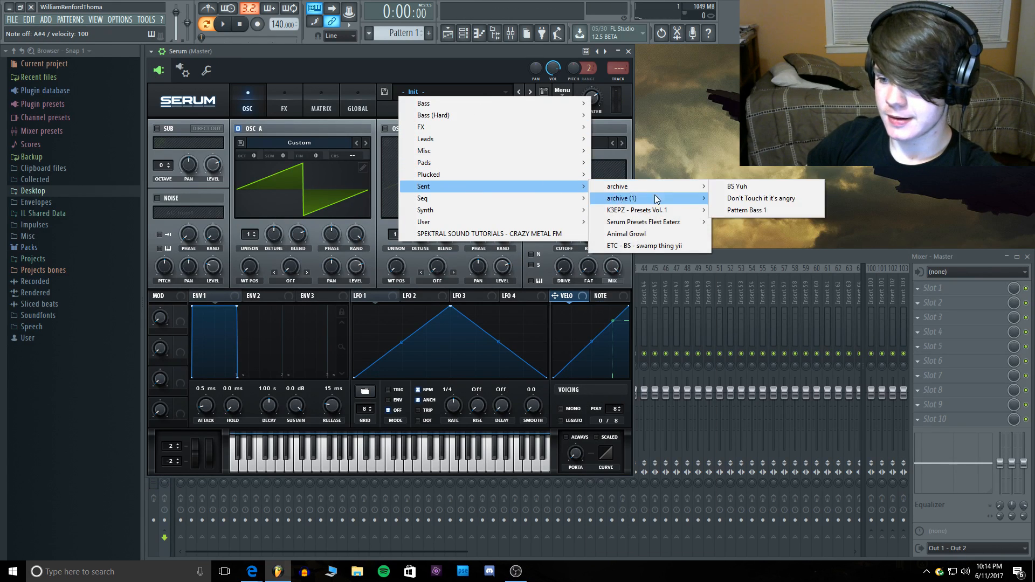
pyautogui.click(660, 235)
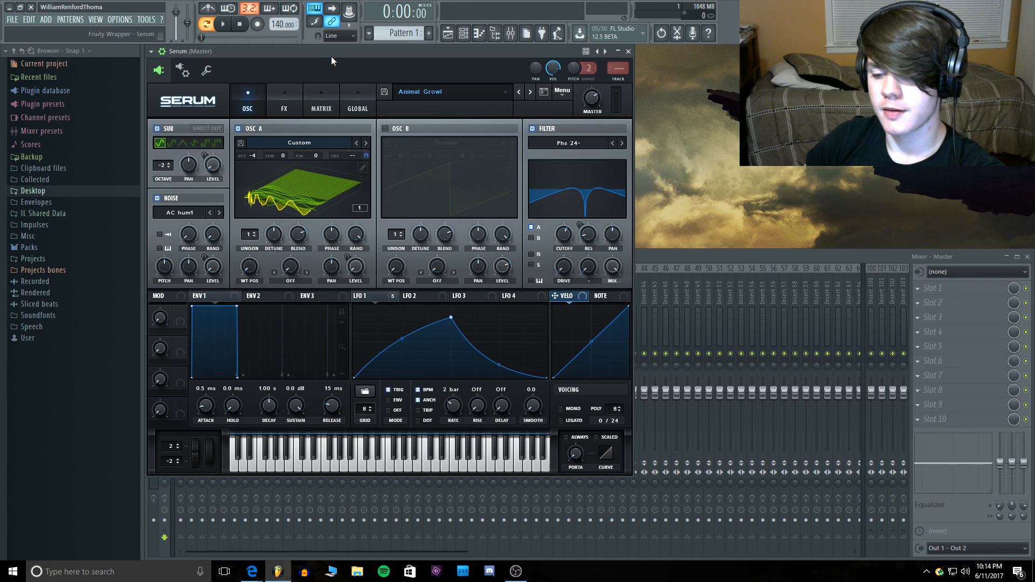
# Step: Audition the Animal Growl preset with notes ranging from F4 up to E6
pyautogui.press('v')
pyautogui.press('v')
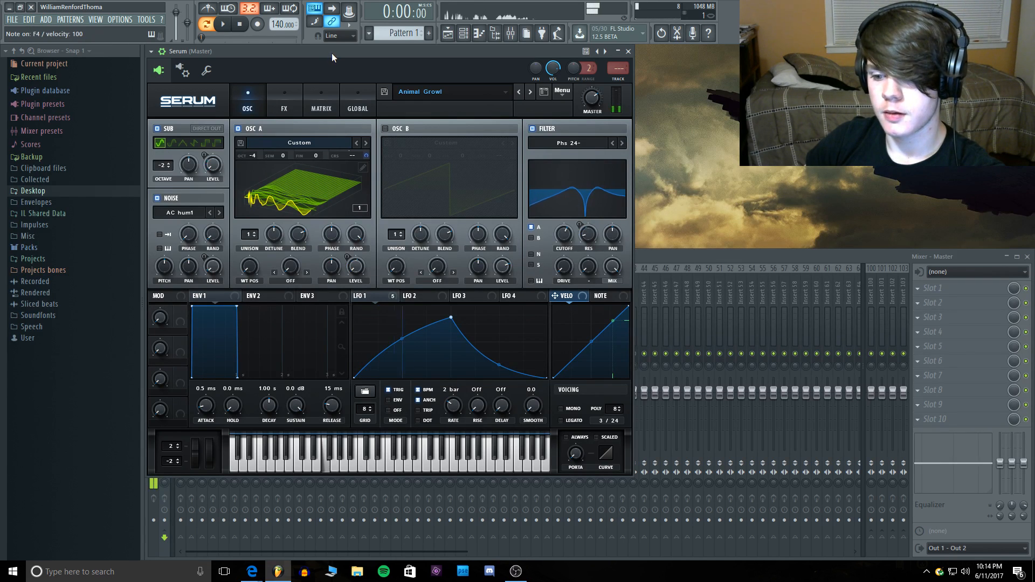
pyautogui.press('r')
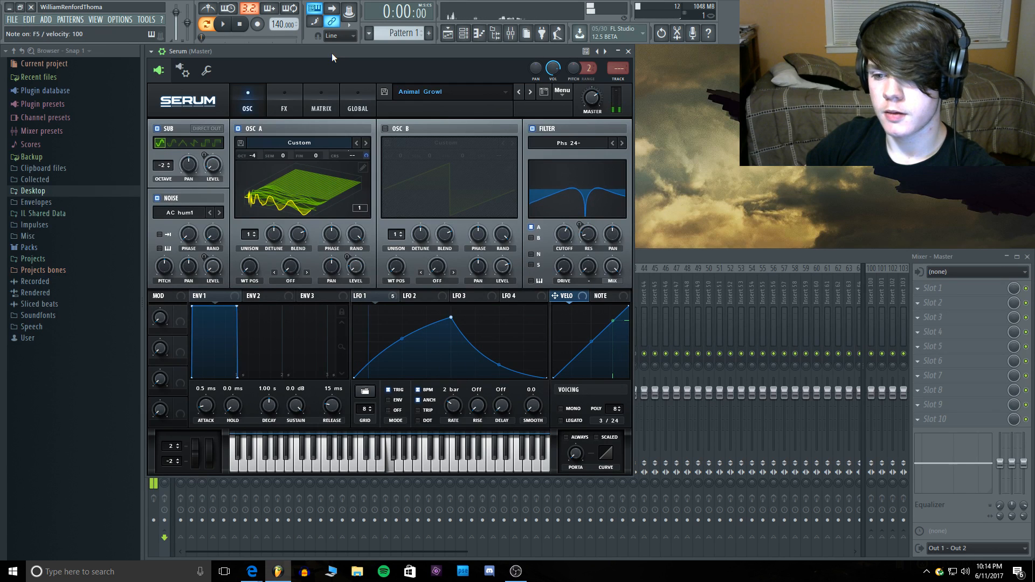
pyautogui.press('u')
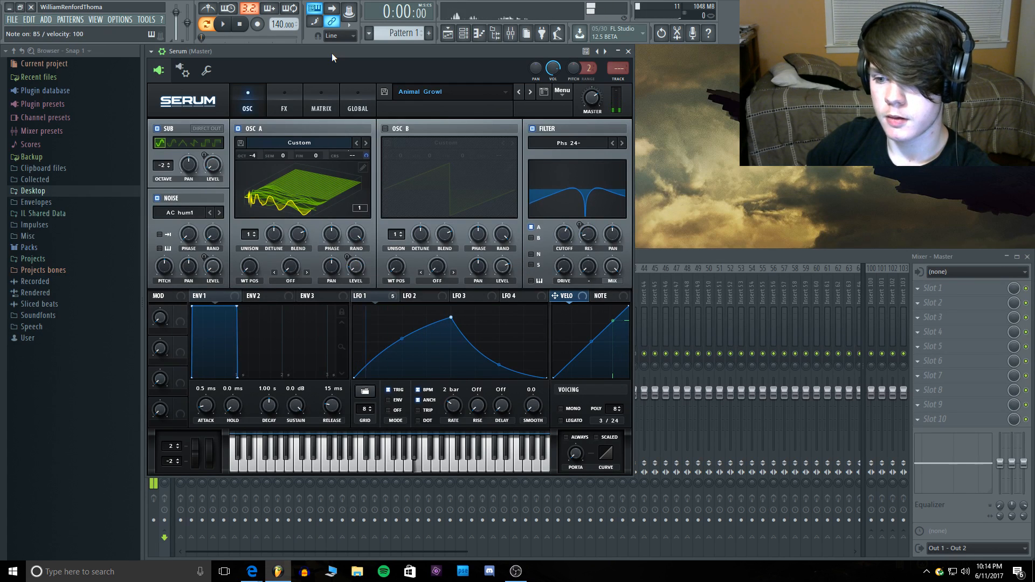
pyautogui.press('p')
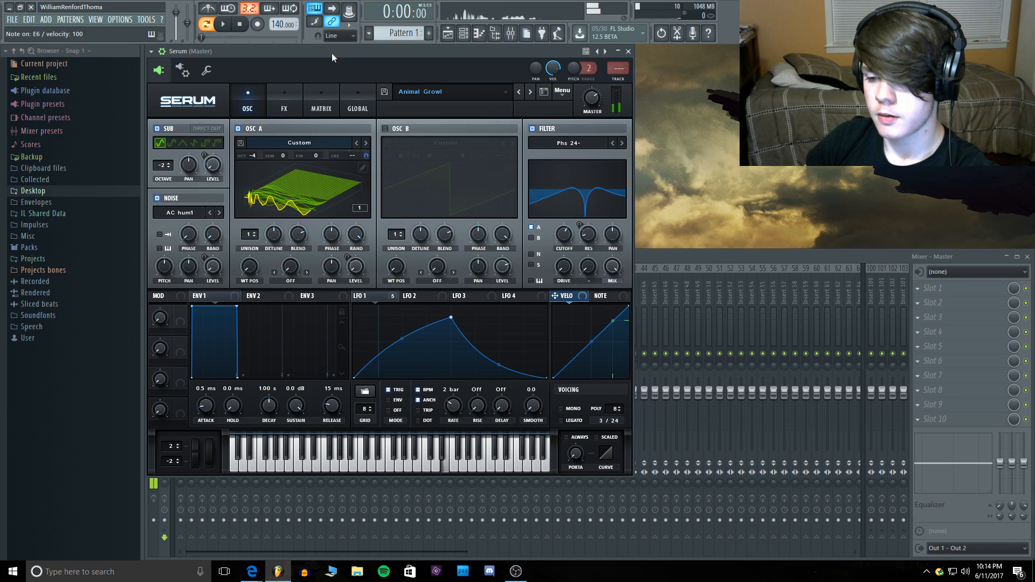
pyautogui.press('e')
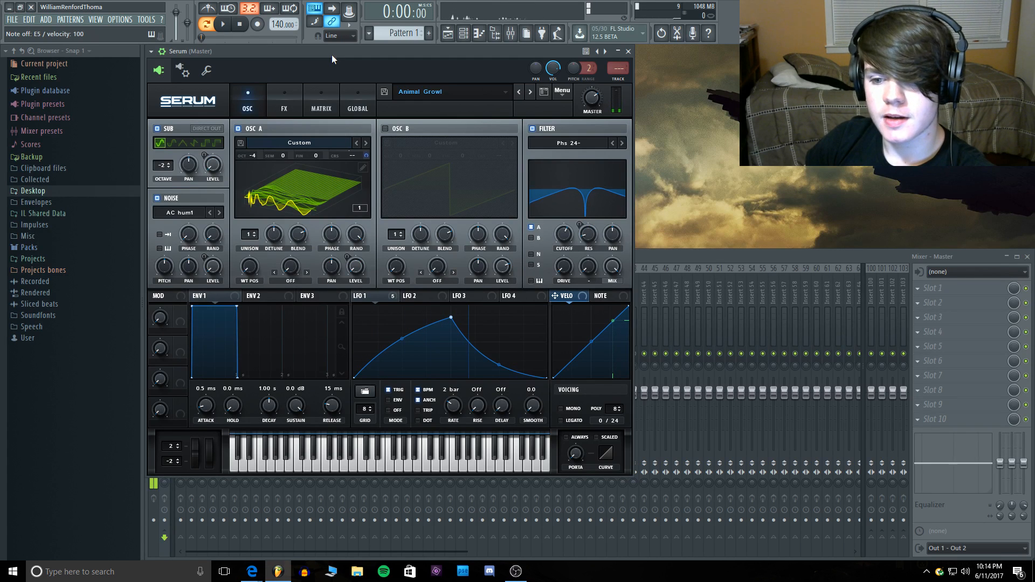
# Step: Look over the preset's effects, audition it from E4 up to G6 and switch Oscillator A's wavetable to its 2D view
pyautogui.click(280, 110)
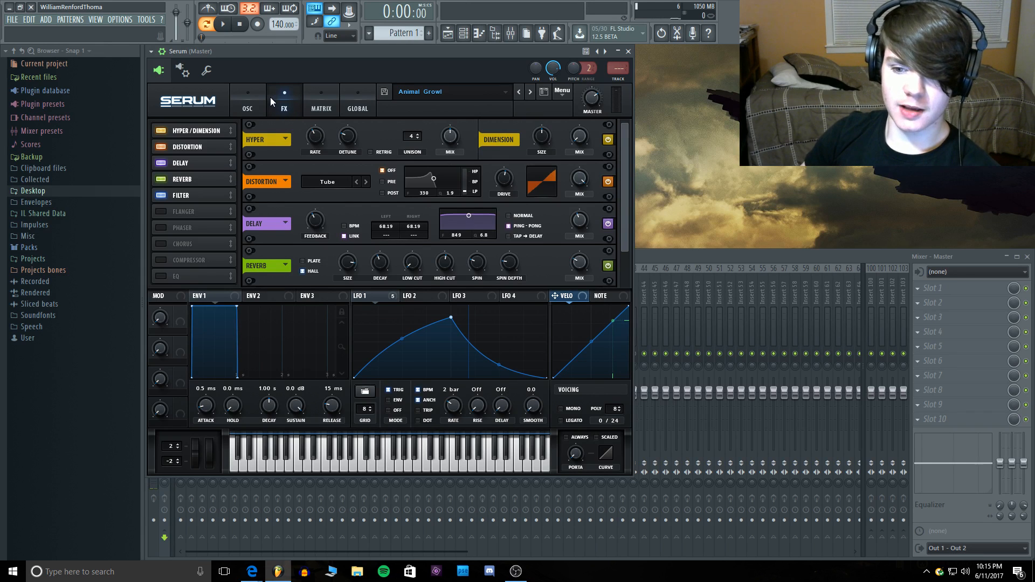
pyautogui.click(251, 104)
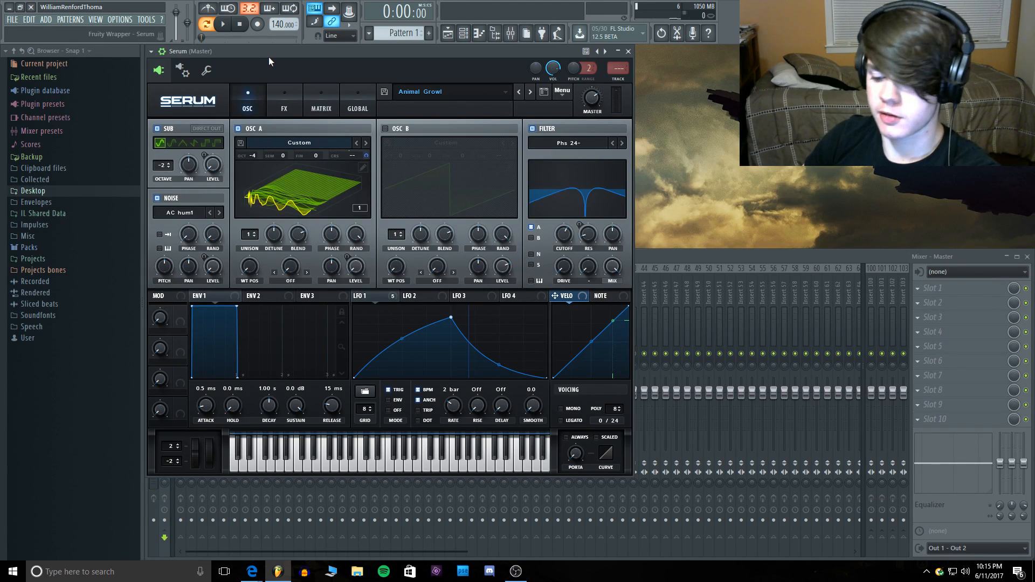
pyautogui.press('t')
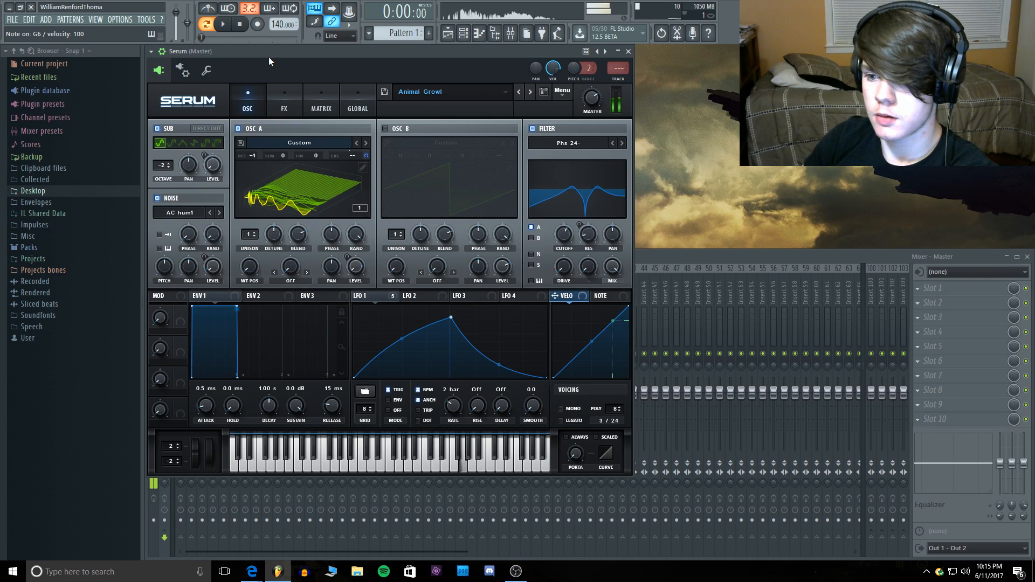
pyautogui.press('u')
pyautogui.press('c')
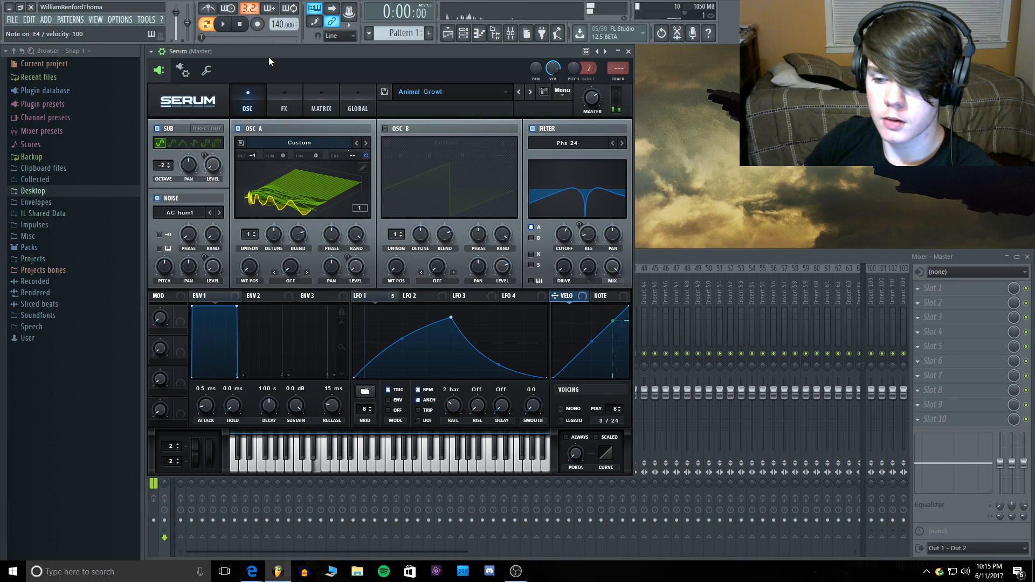
pyautogui.press('e')
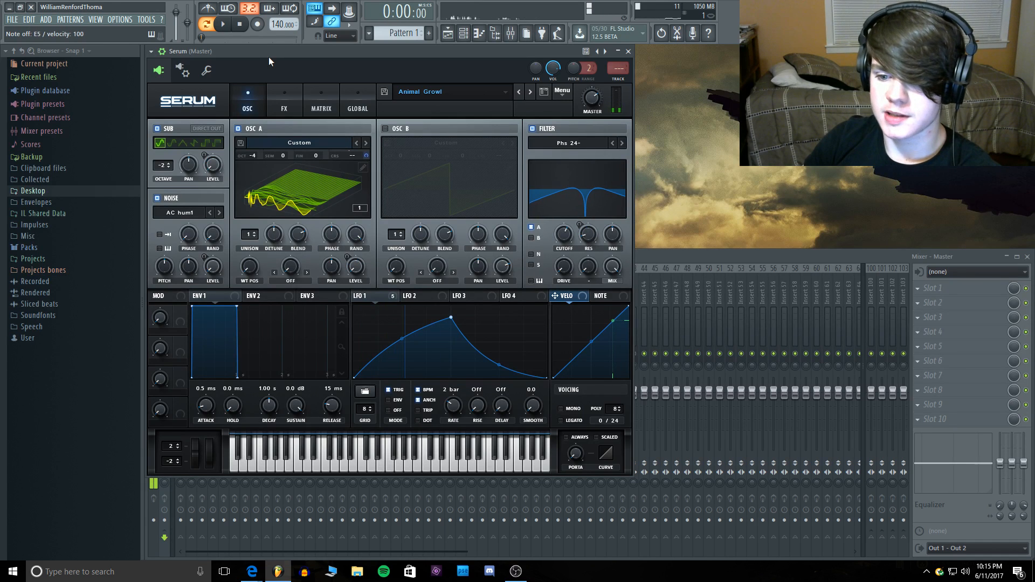
pyautogui.click(280, 192)
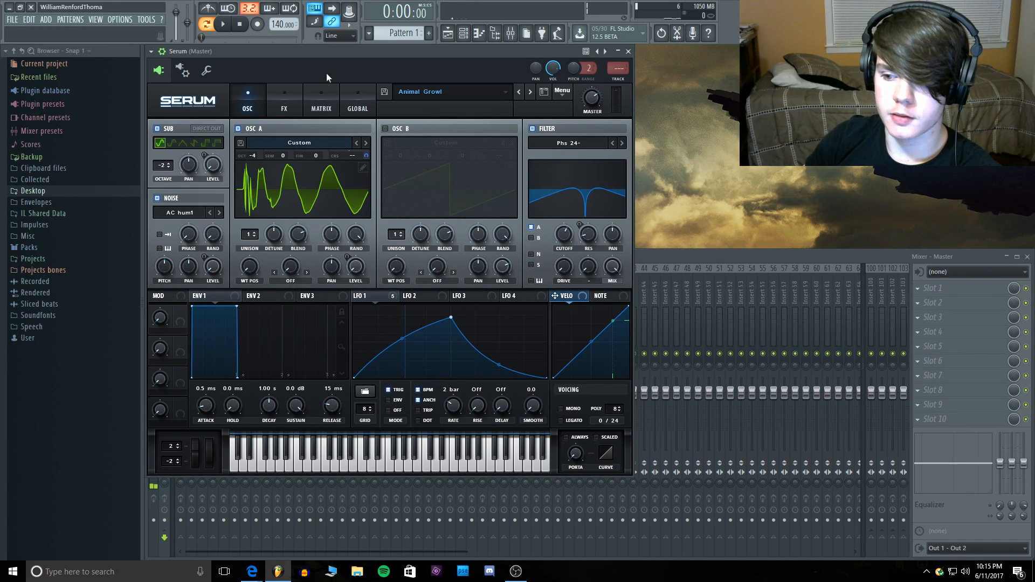
# Step: Compare the growl with the Hyper/Dimension, Distortion and Delay effects each bypassed and re-enabled
pyautogui.click(279, 87)
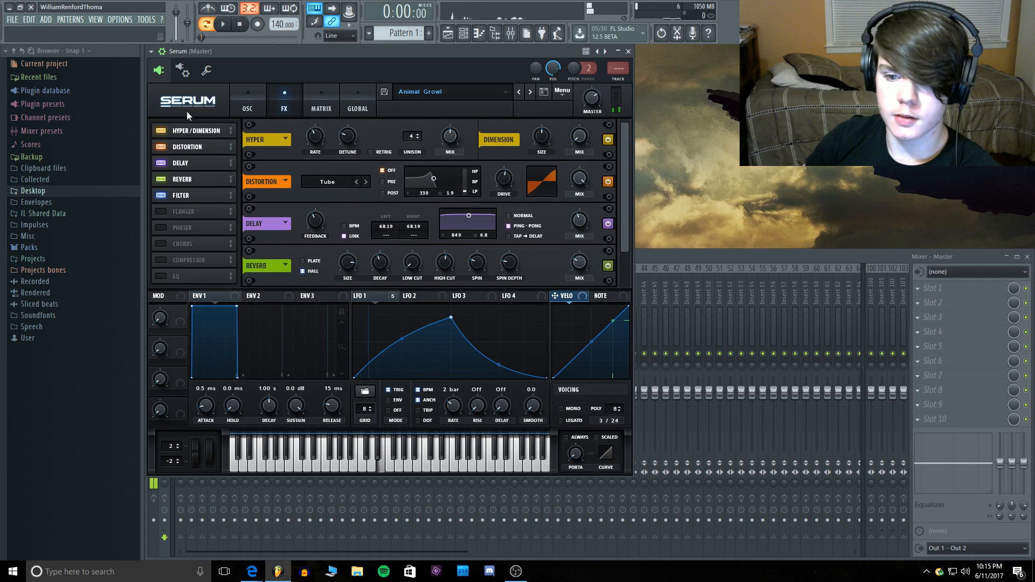
pyautogui.click(161, 131)
pyautogui.click(161, 130)
pyautogui.click(161, 147)
pyautogui.click(160, 146)
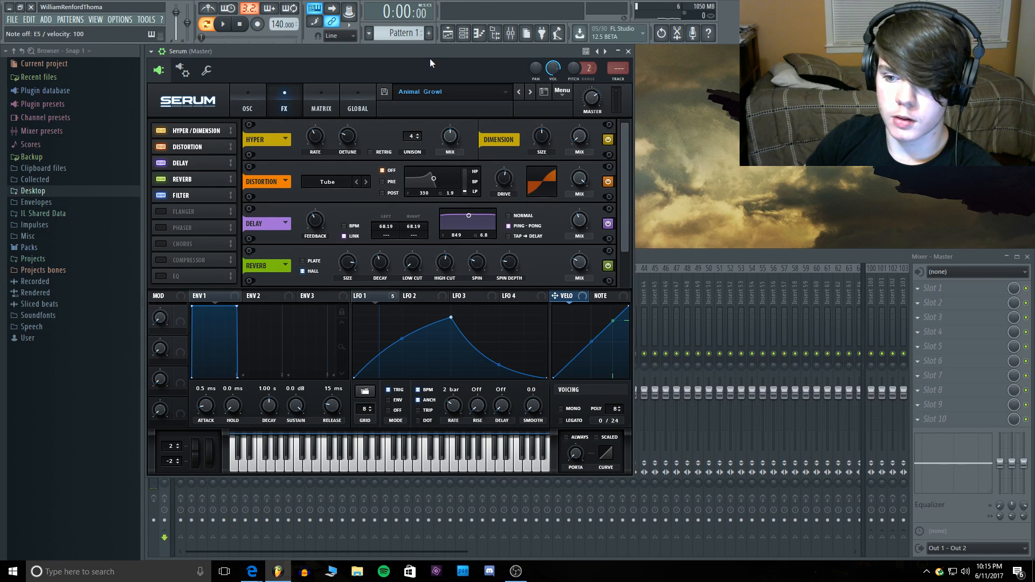
pyautogui.click(159, 163)
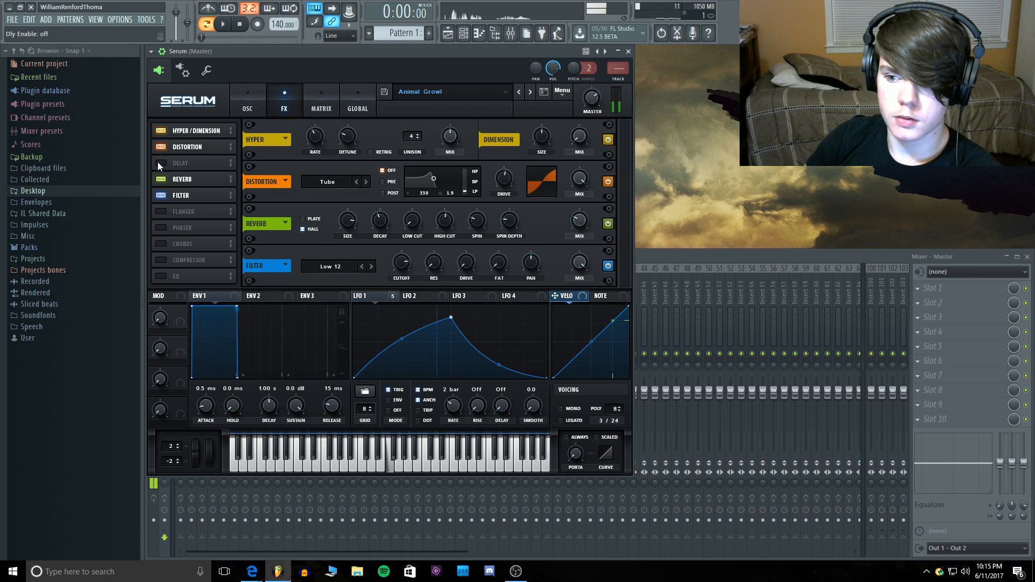
pyautogui.click(158, 163)
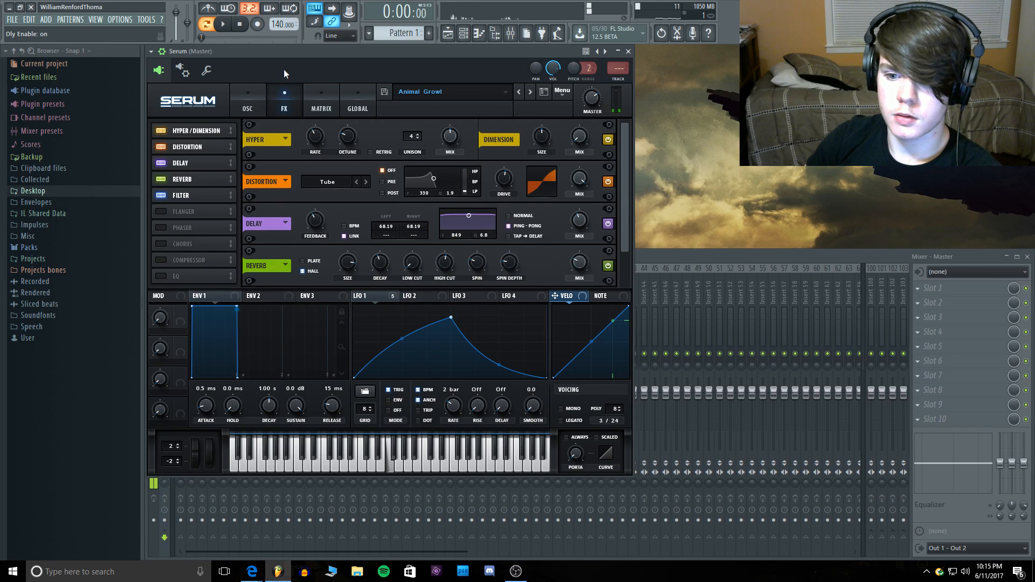
# Step: Show the FX filter's settings and compare the sound with that filter bypassed and re-enabled
pyautogui.press('c')
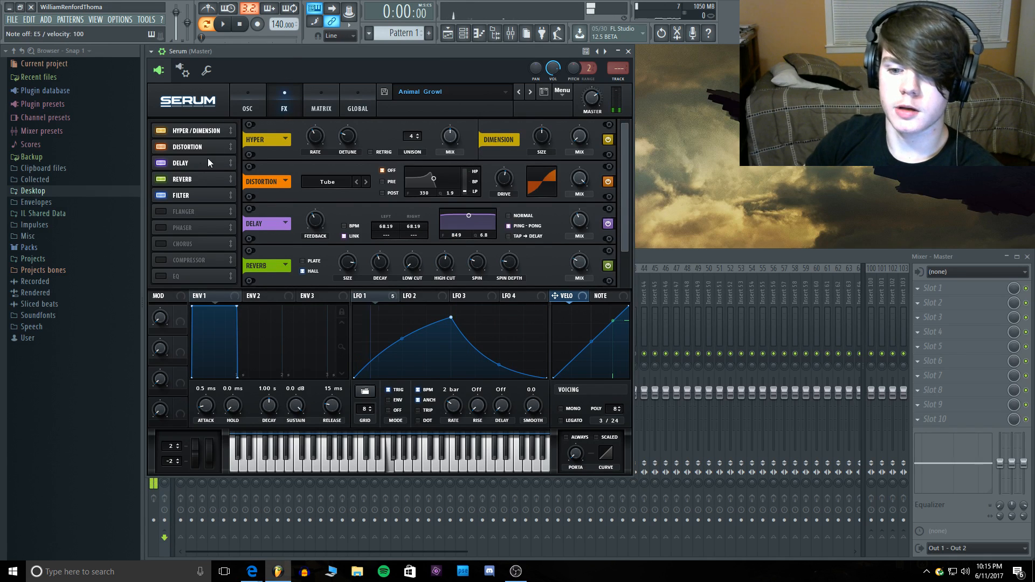
pyautogui.click(186, 195)
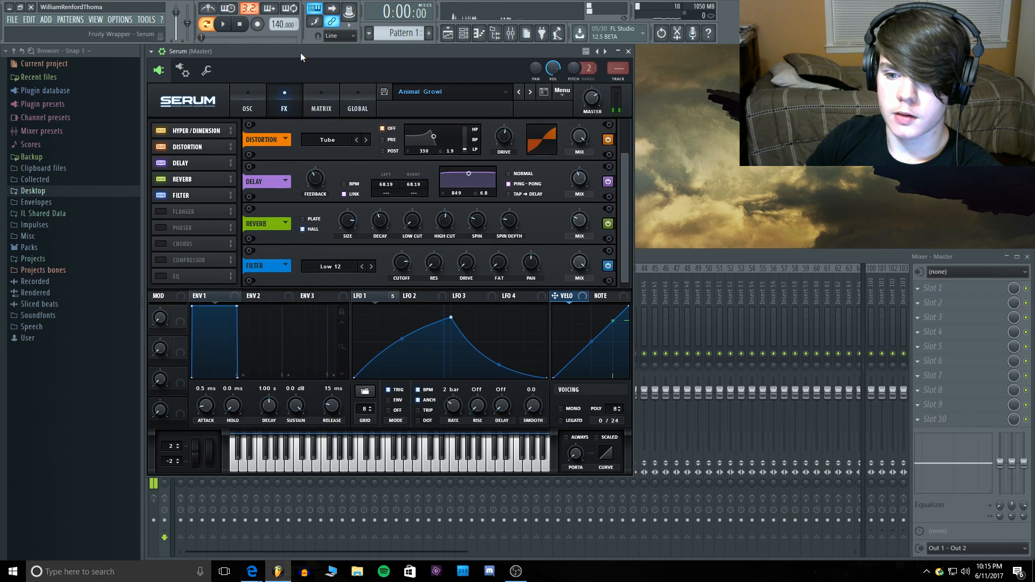
pyautogui.click(160, 195)
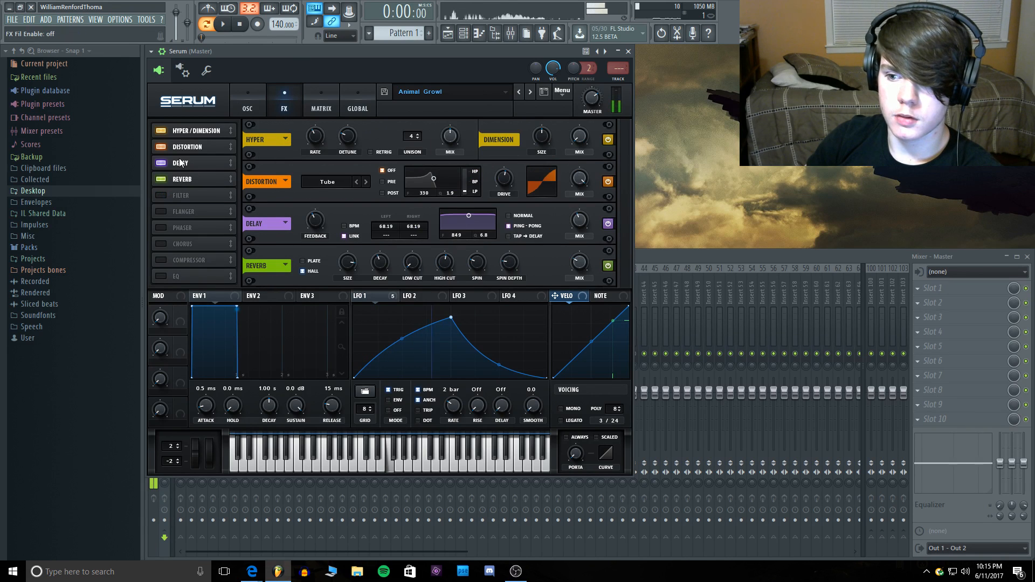
pyautogui.click(160, 196)
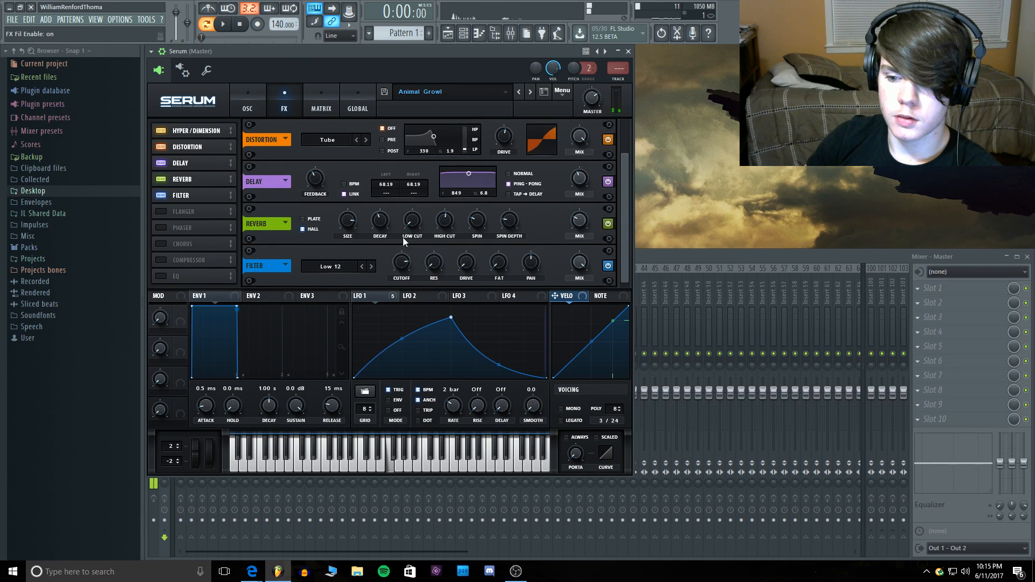
# Step: Modulate the FX filter's cutoff with LFO 1 at an amount of 31, set the cutoff to 1779 Hz and test the sound
pyautogui.moveTo(378, 296); pyautogui.dragTo(400, 269)
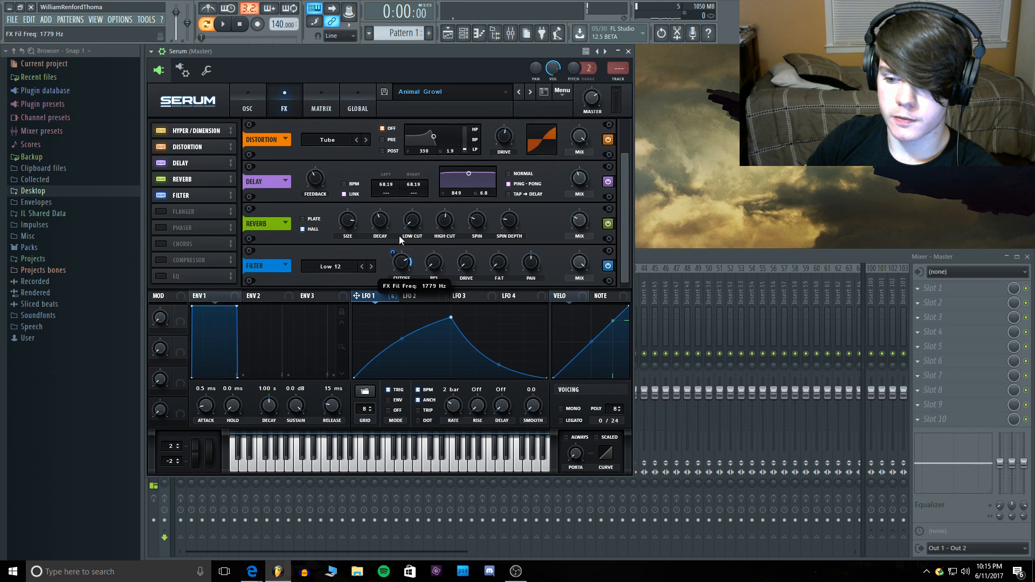
pyautogui.press('v')
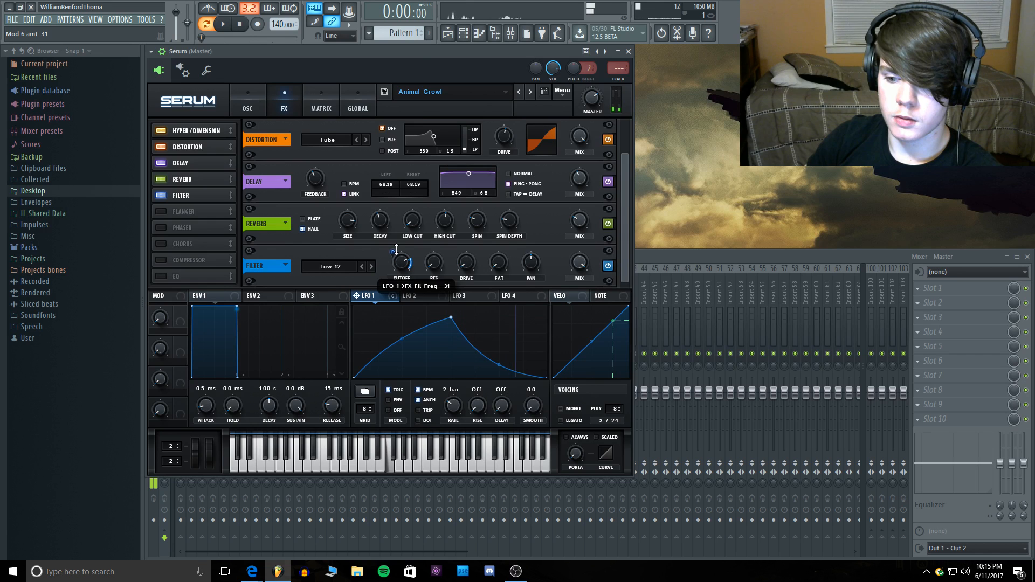
pyautogui.press('v')
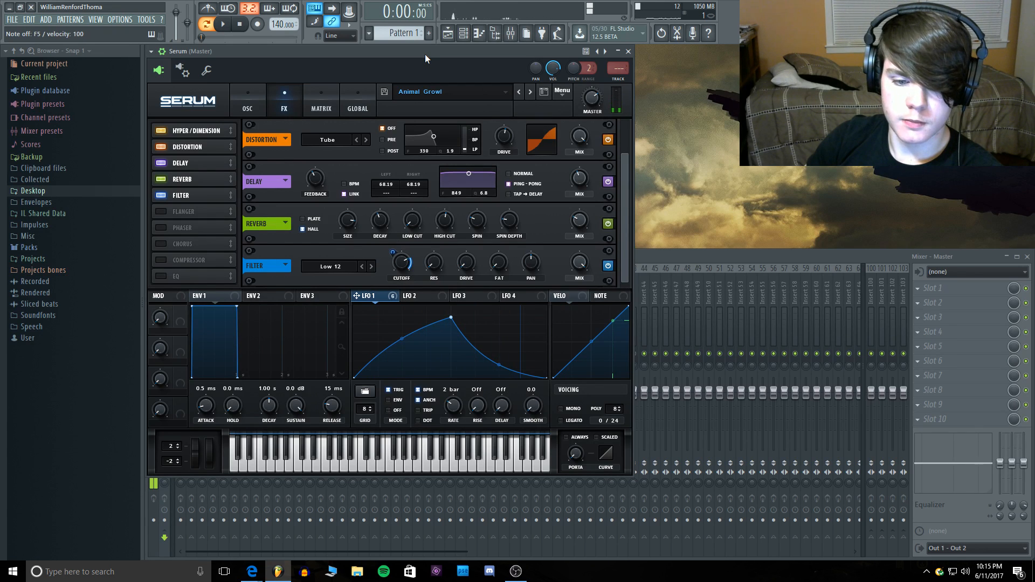
# Step: Return to the oscillator view and audition the modified growl across high, middle and low notes
pyautogui.click(244, 107)
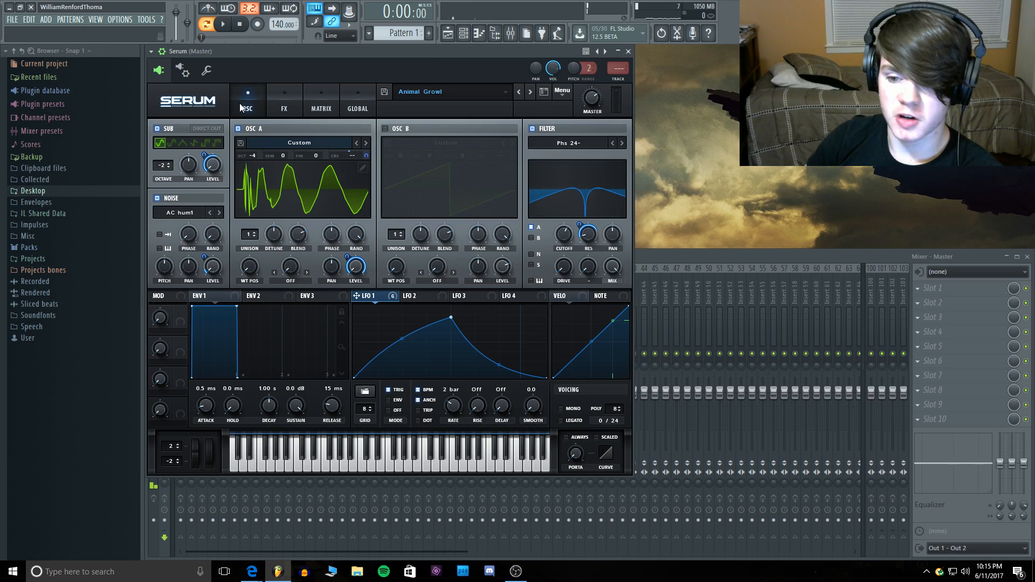
pyautogui.click(514, 472)
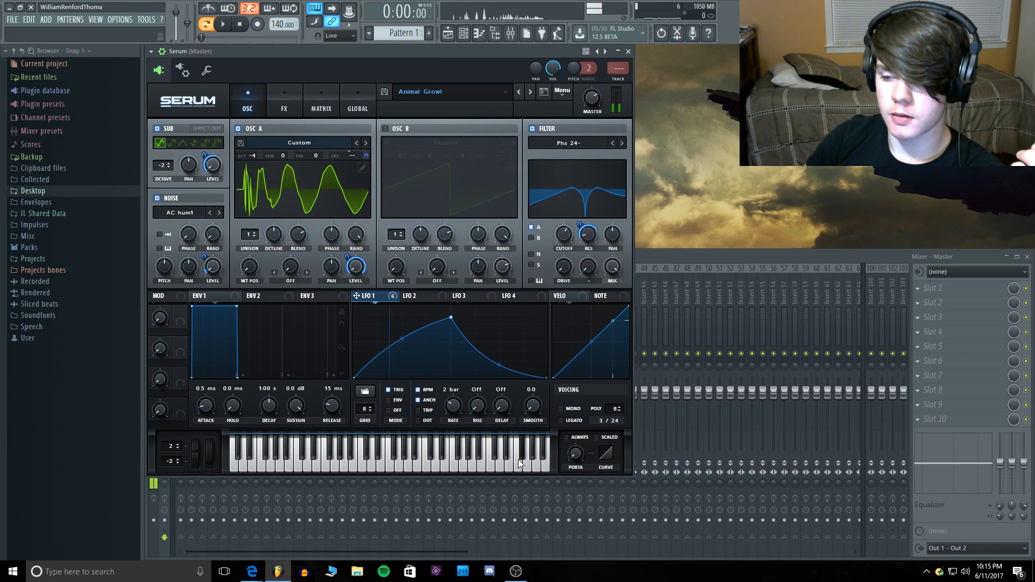
pyautogui.click(467, 461)
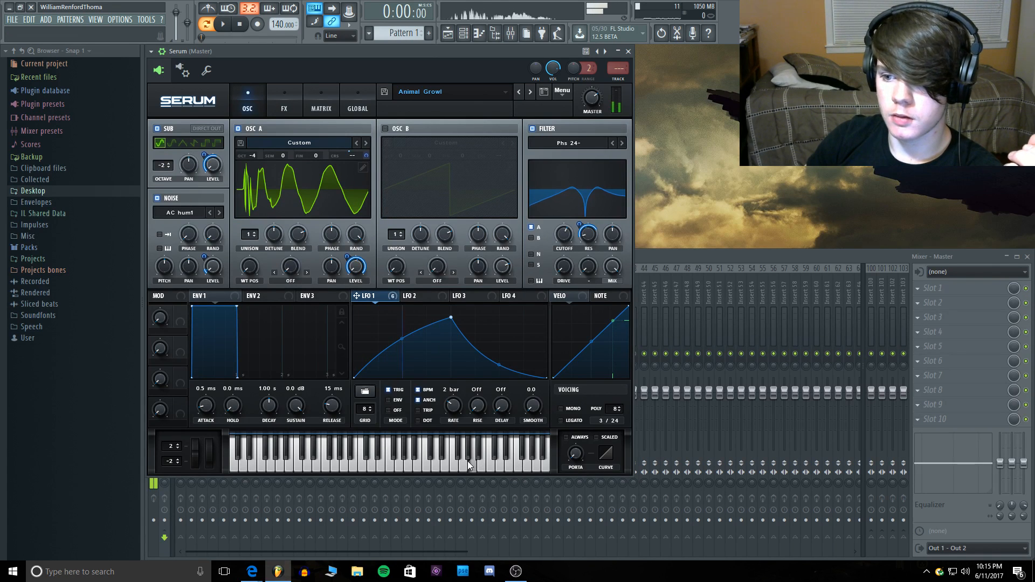
pyautogui.click(381, 458)
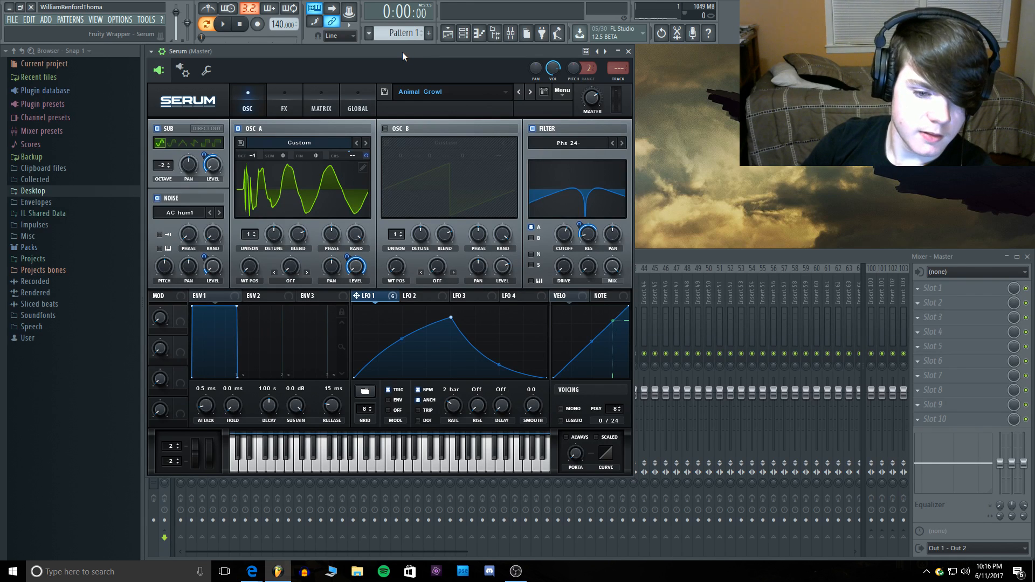
pyautogui.press('z')
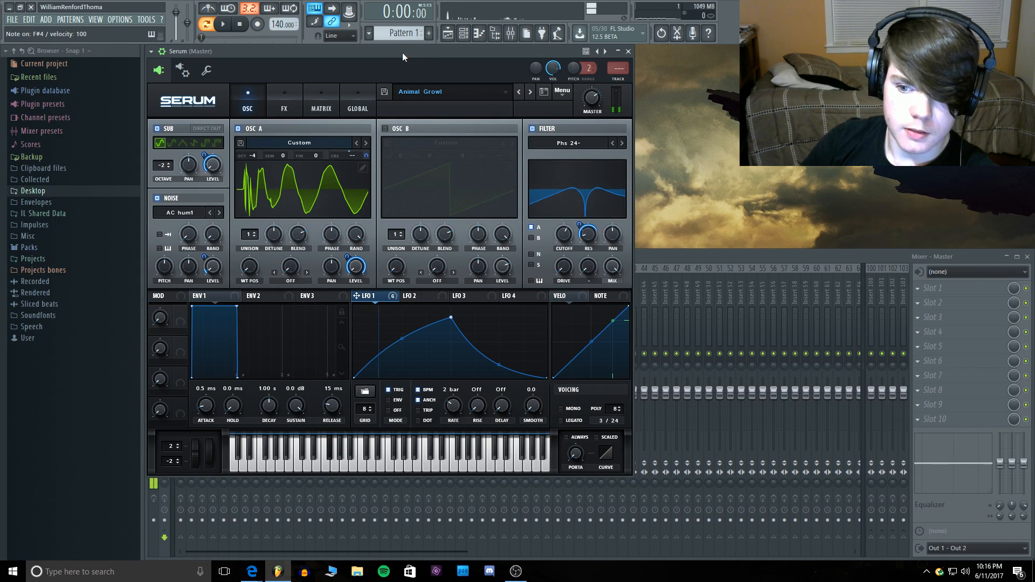
pyautogui.press('c')
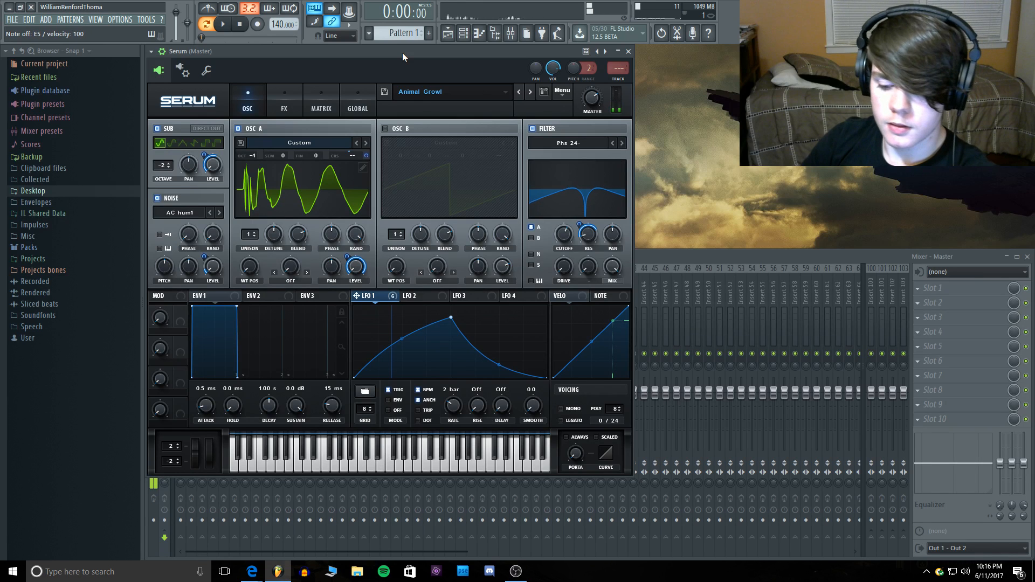
pyautogui.press('w')
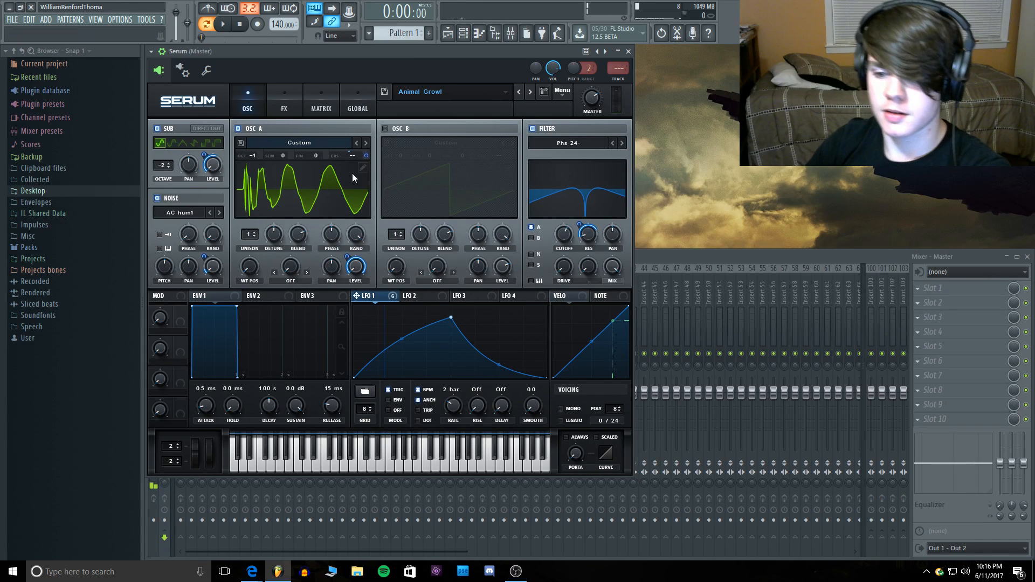
# Step: View Oscillator A's wavetable in 3D, return it to 2D and minimize FL Studio to reveal the Yahoo Mail message
pyautogui.click(270, 172)
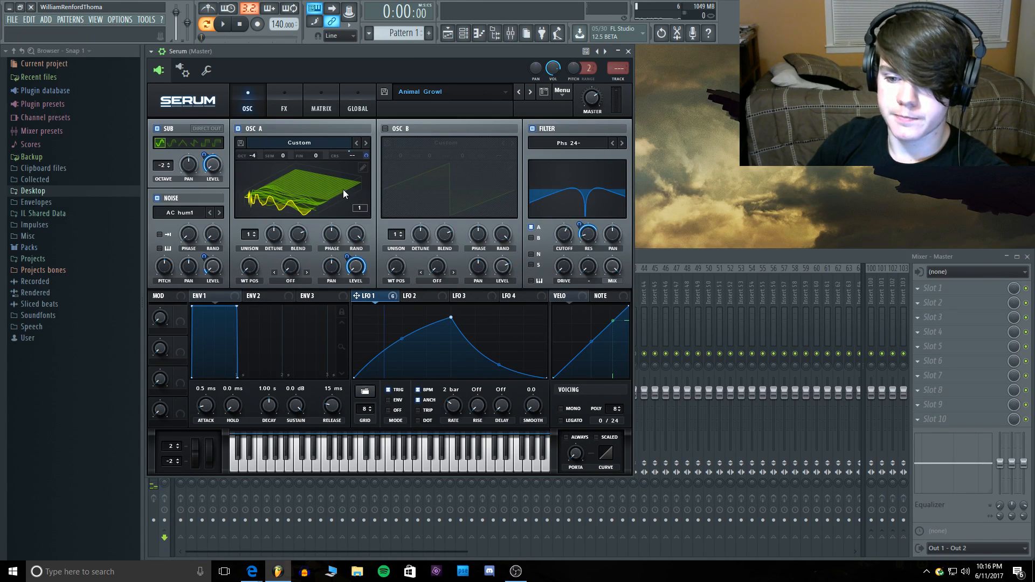
pyautogui.click(287, 182)
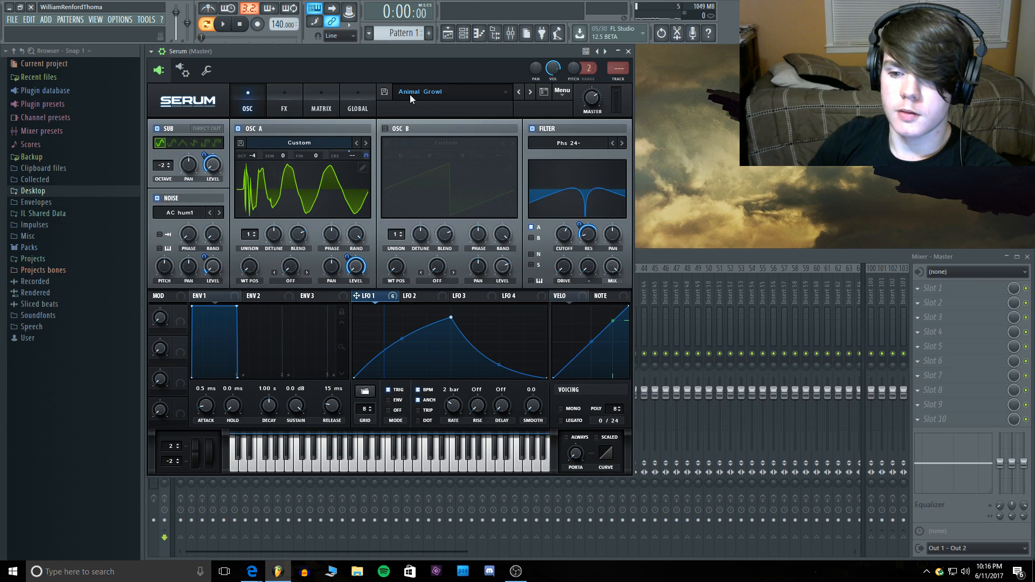
pyautogui.click(4, 8)
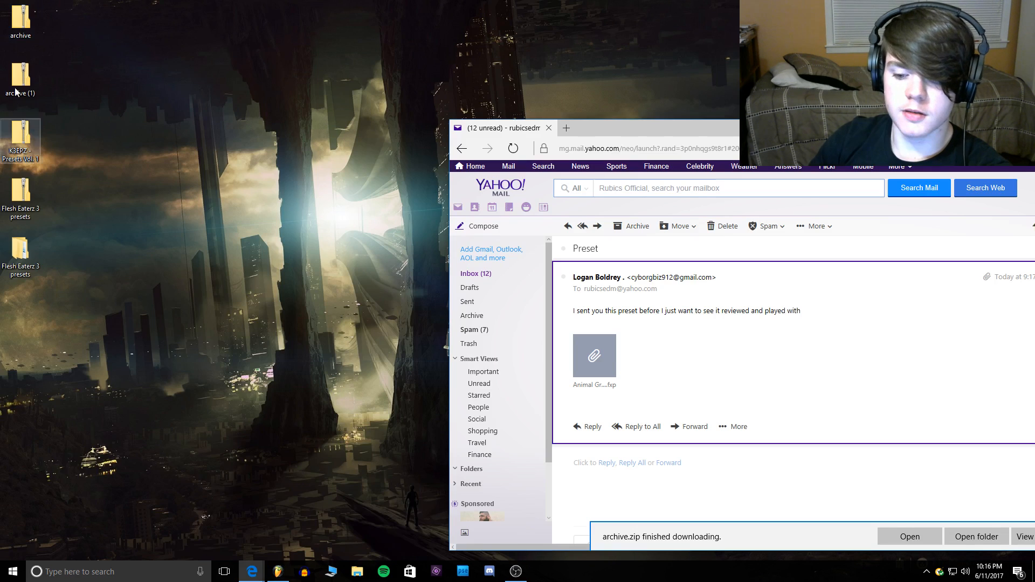
# Step: Open the Meow message from the inbox and save its Meow.fxp attachment
pyautogui.click(476, 274)
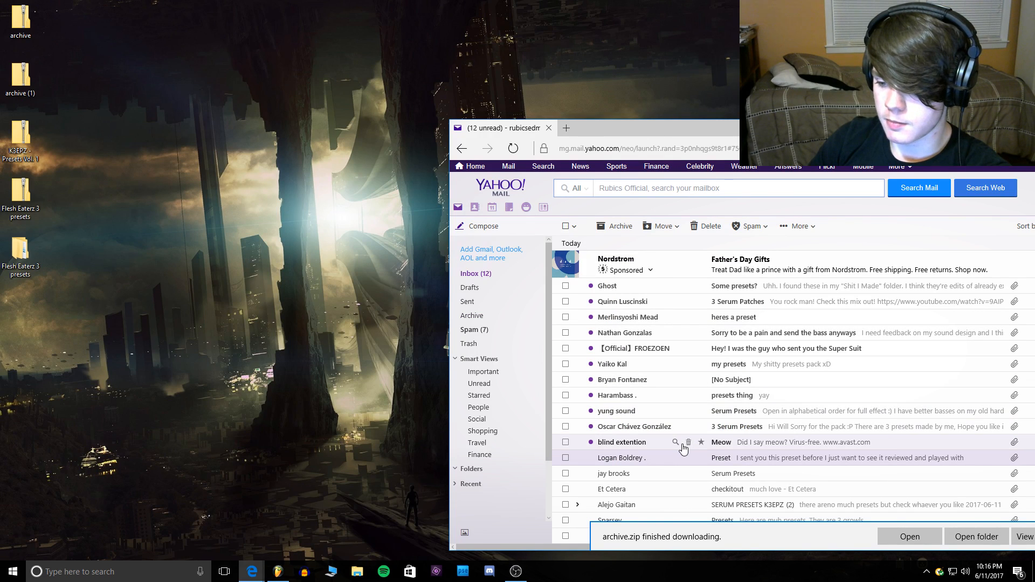
pyautogui.click(642, 446)
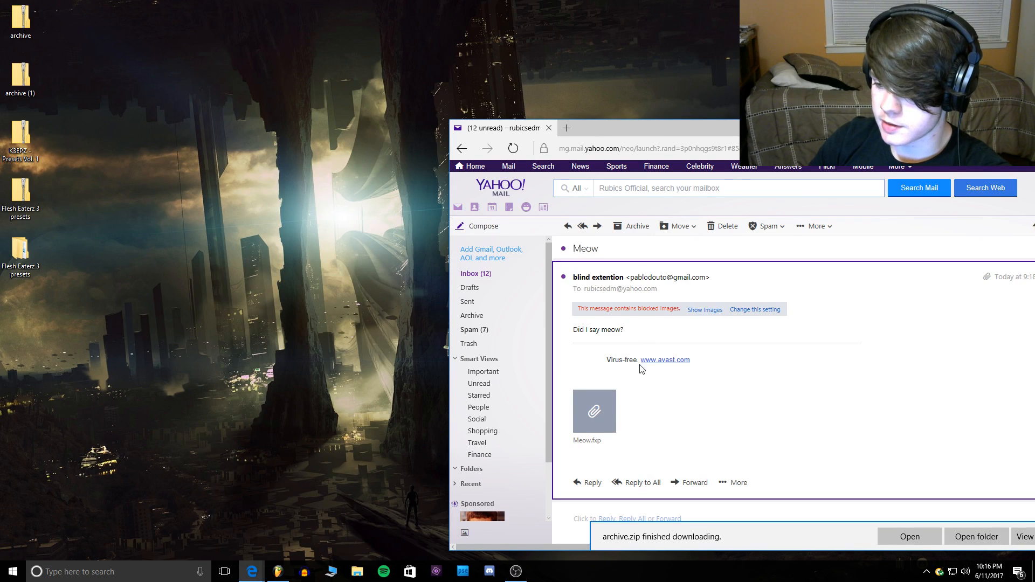
pyautogui.moveTo(592, 441)
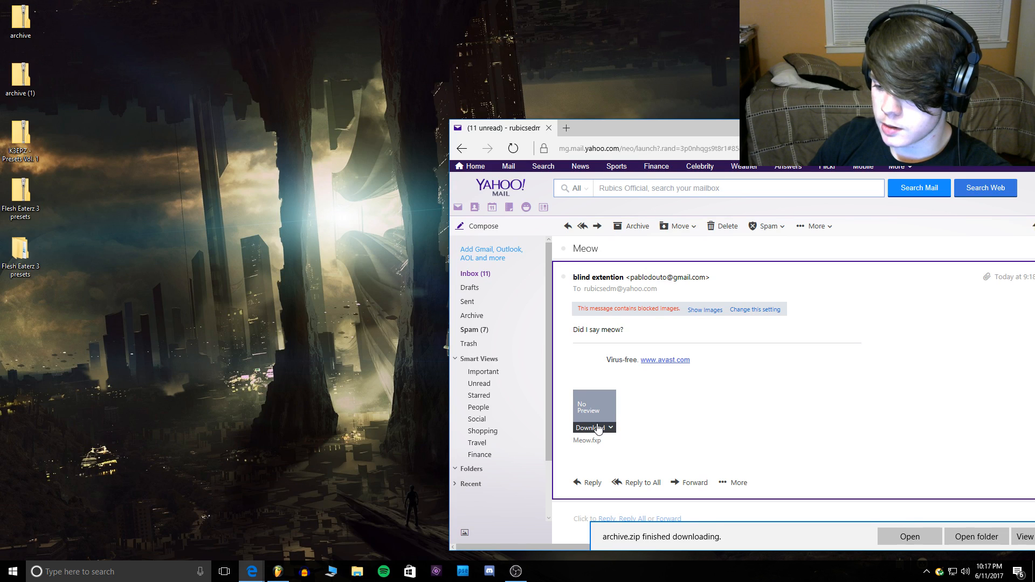
pyautogui.click(590, 428)
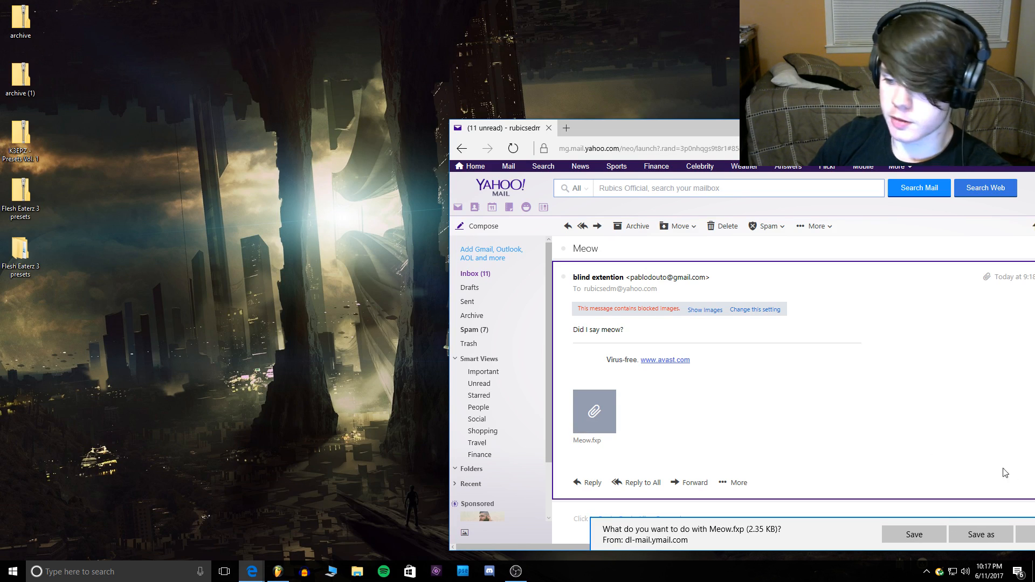
pyautogui.click(889, 535)
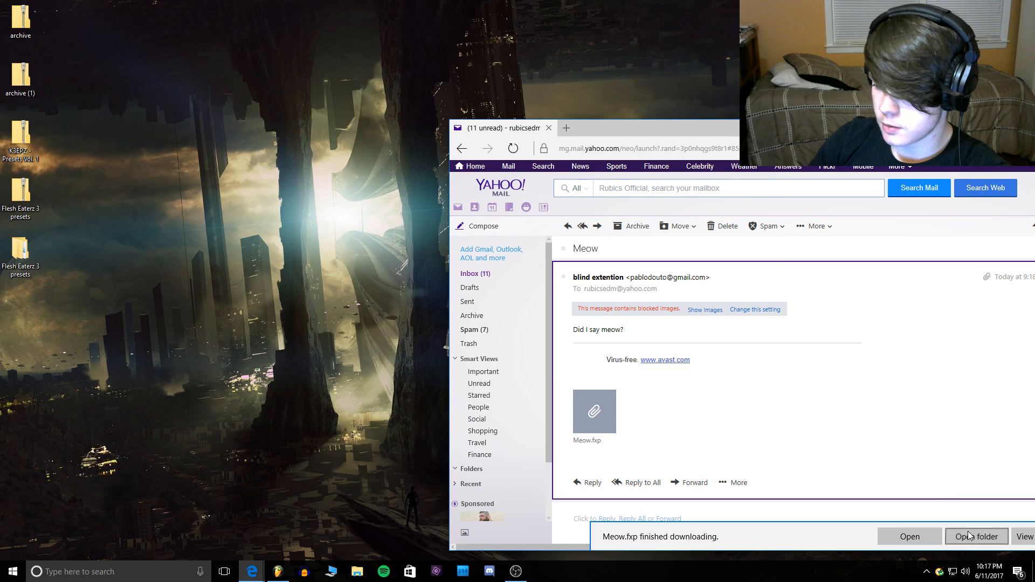
# Step: Move the downloaded Meow.fxp file from the Downloads folder to the desktop and close the folder
pyautogui.click(969, 534)
pyautogui.moveTo(352, 153); pyautogui.dragTo(29, 305)
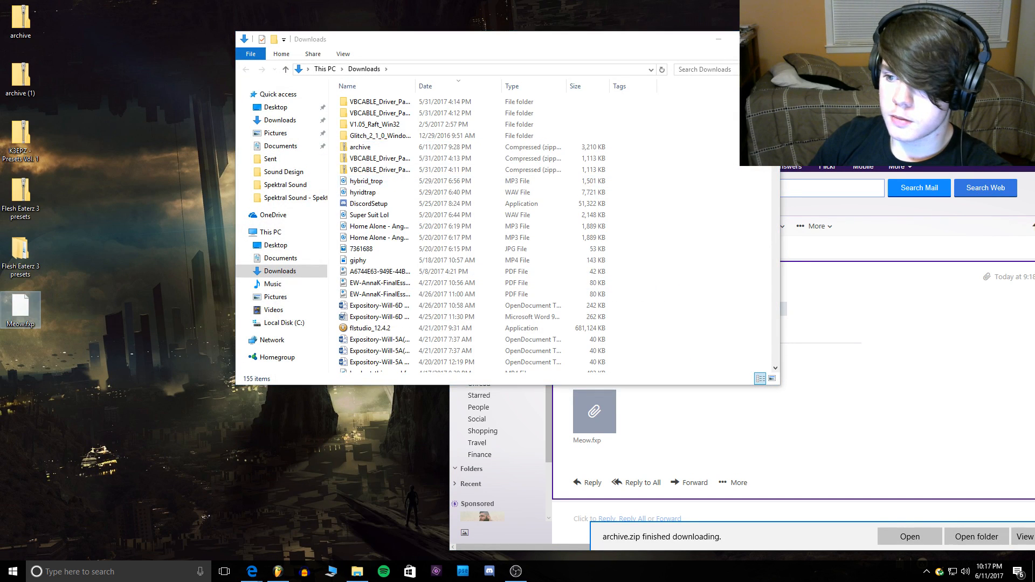
pyautogui.click(768, 39)
# Step: Find the Serum Presets folder, move Meow.fxp from the desktop into its Presets\Sent subfolder and close the folder
pyautogui.click(124, 570)
pyautogui.write('se')
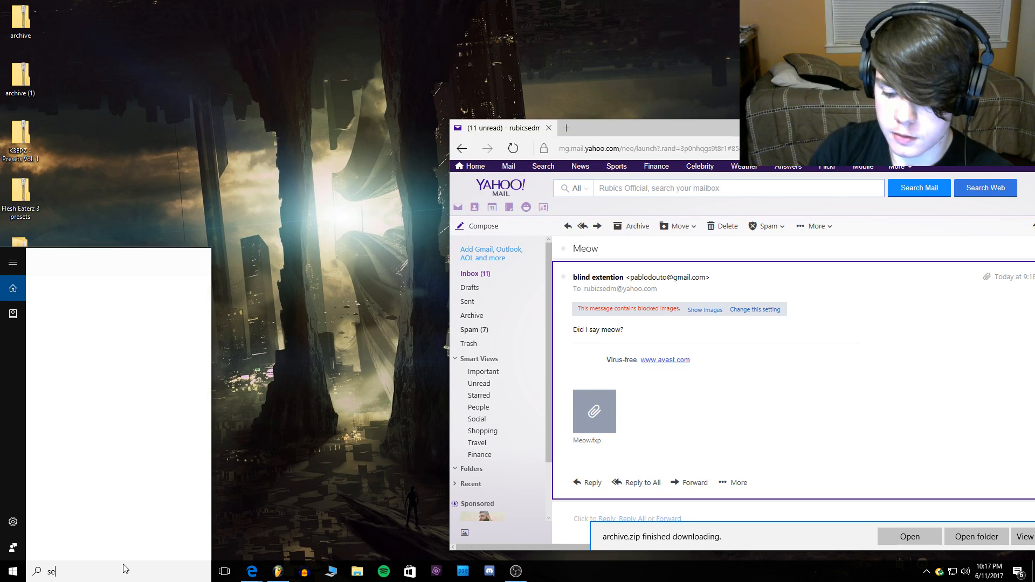
pyautogui.write('rum presets')
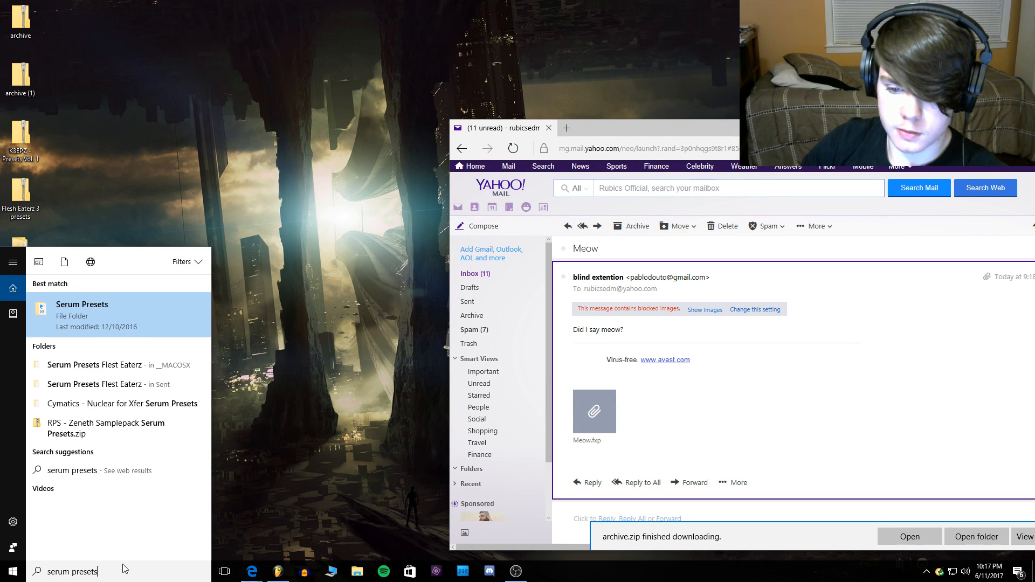
pyautogui.click(125, 325)
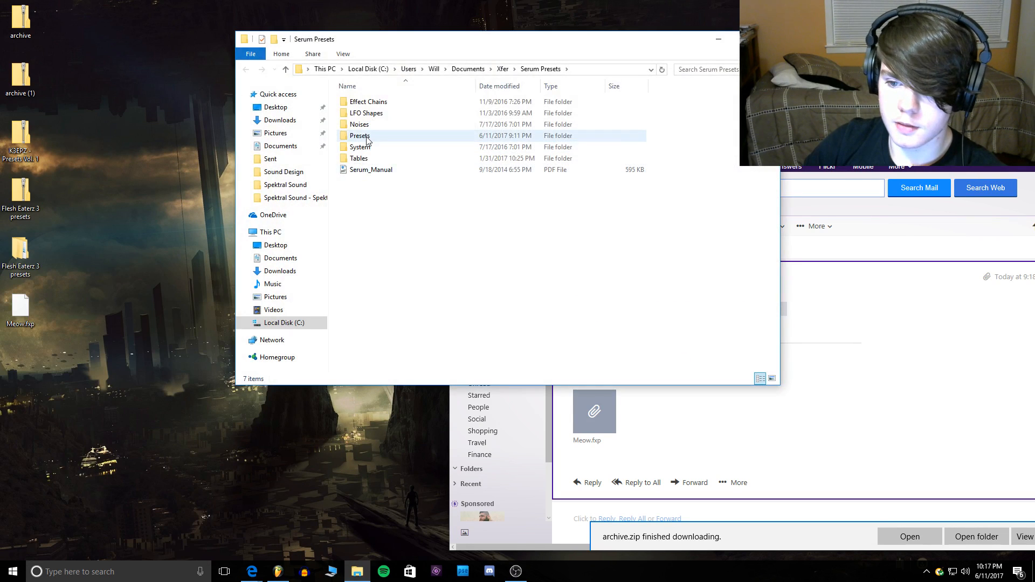
pyautogui.doubleClick(360, 136)
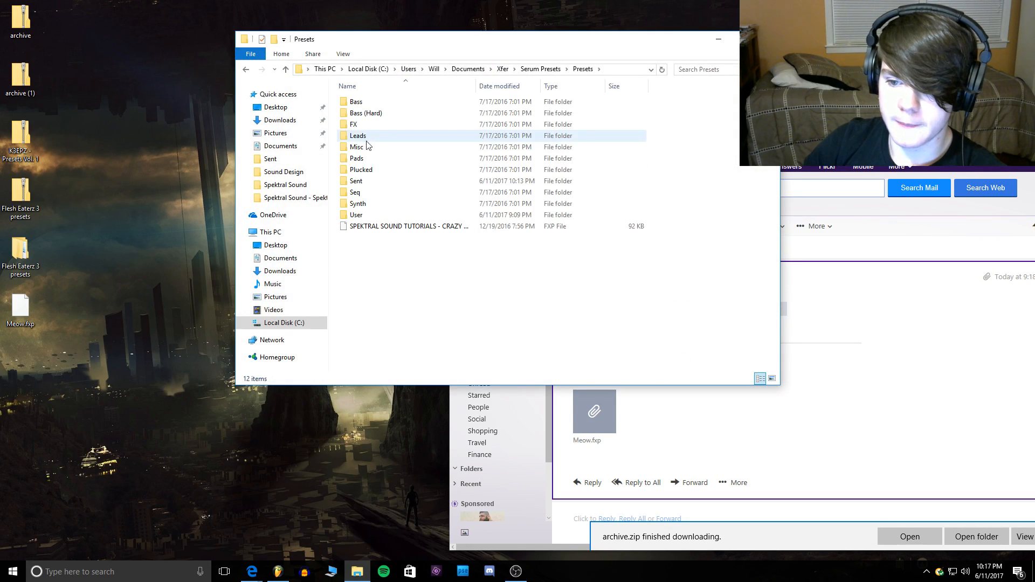
pyautogui.doubleClick(372, 183)
pyautogui.moveTo(21, 308); pyautogui.dragTo(402, 214)
pyautogui.click(768, 40)
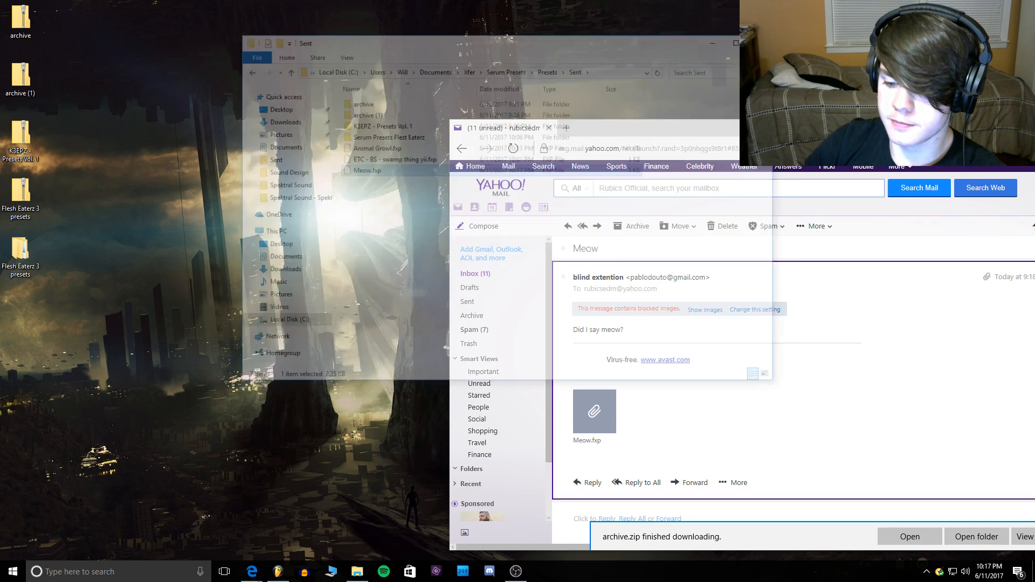
# Step: Switch to FL Studio, close the Serum window and delete the Serum channel
pyautogui.click(276, 565)
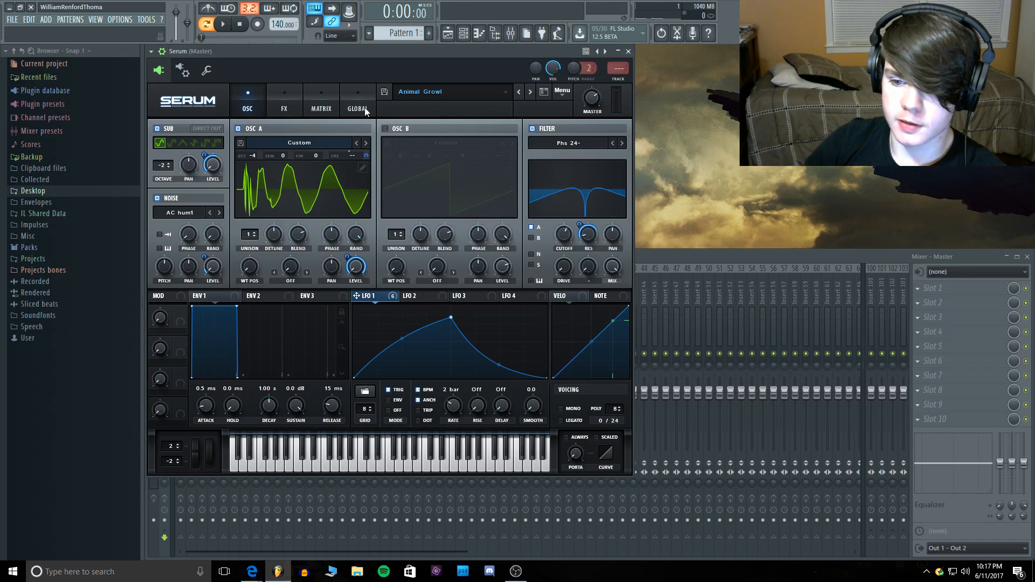
pyautogui.click(629, 52)
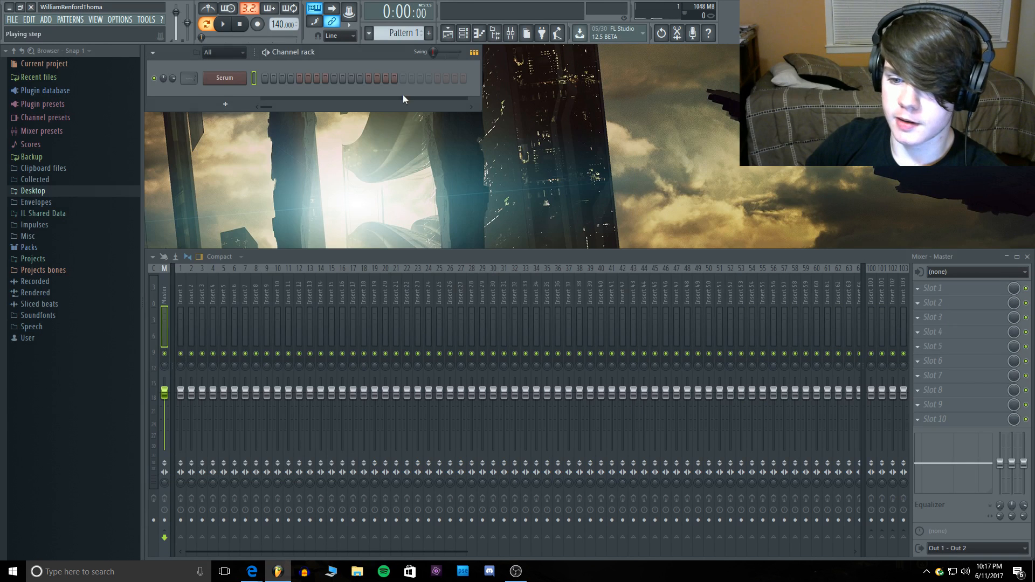
pyautogui.rightClick(232, 79)
pyautogui.click(261, 170)
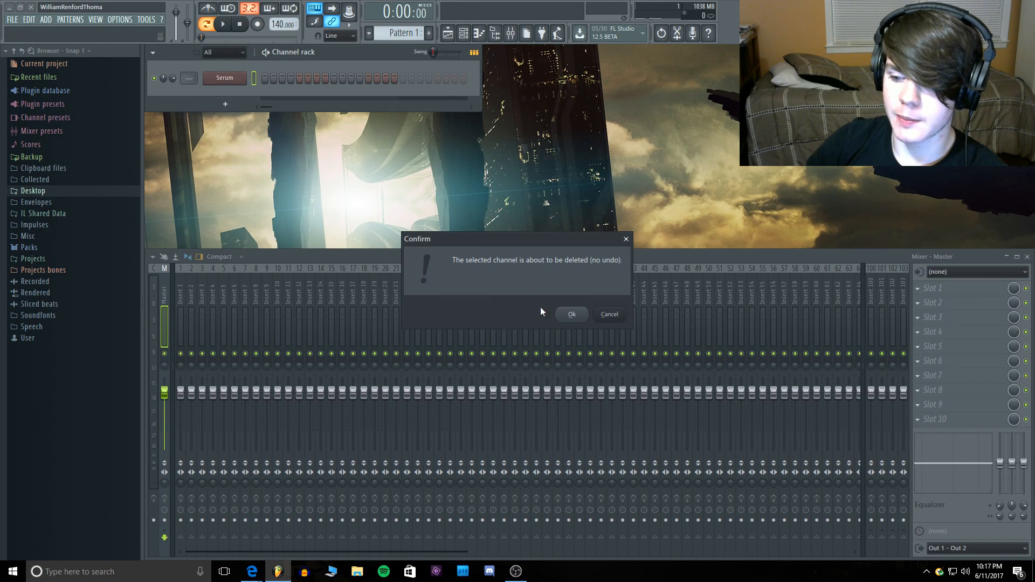
pyautogui.click(580, 312)
# Step: Replace the Sampler channel with Serum and move the plugin window up beneath the main toolbar
pyautogui.rightClick(222, 77)
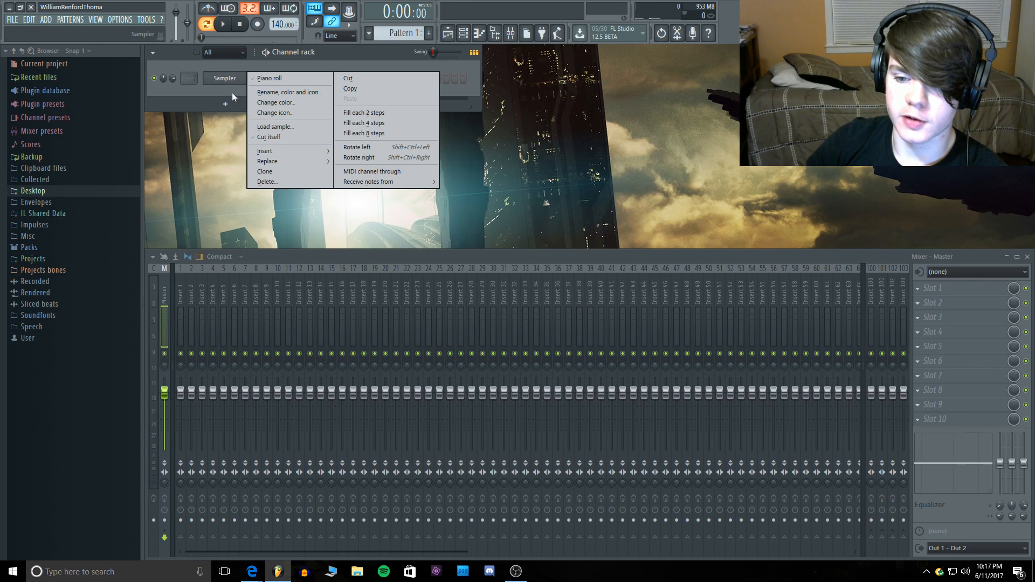
pyautogui.moveTo(259, 161)
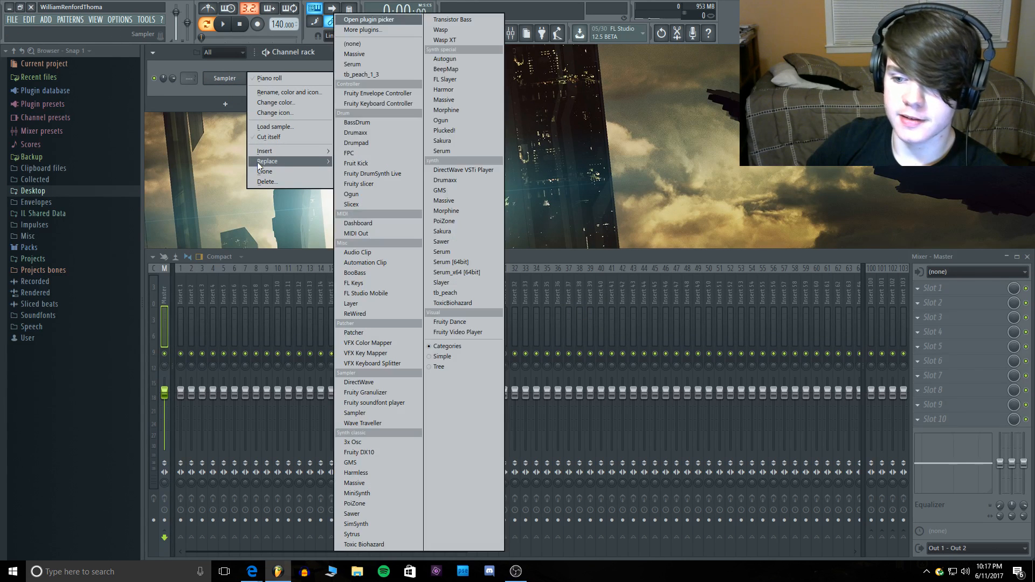
pyautogui.click(465, 150)
pyautogui.moveTo(377, 157); pyautogui.dragTo(320, 54)
# Step: Load the Meow preset from Serum's Sent preset folder
pyautogui.click(415, 91)
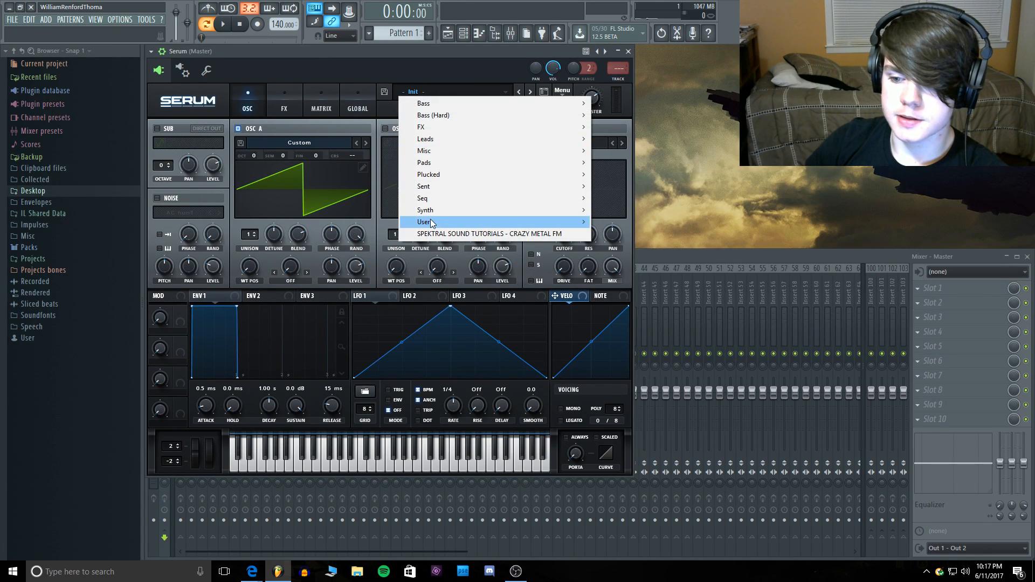
pyautogui.moveTo(488, 222)
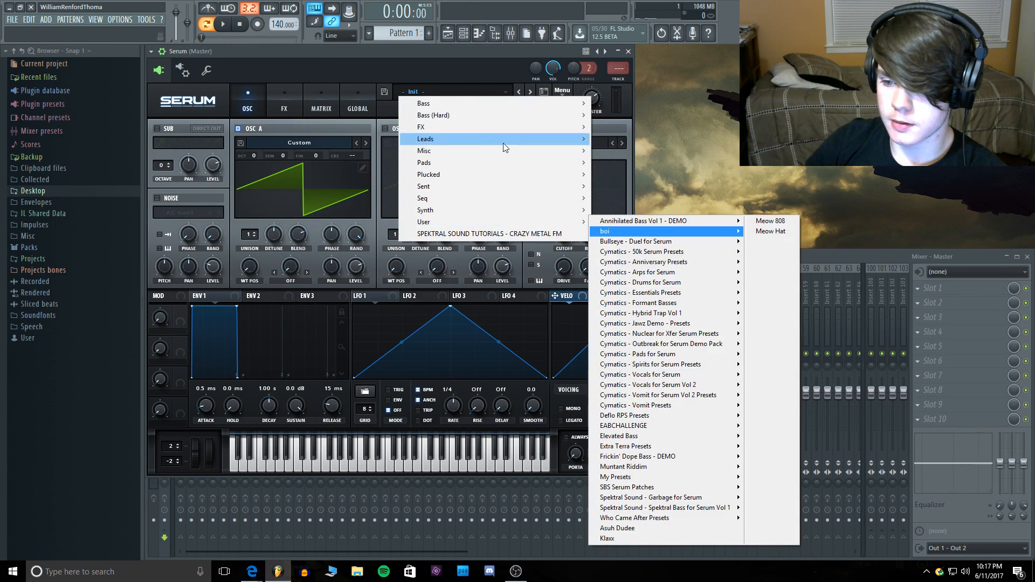
pyautogui.moveTo(468, 186)
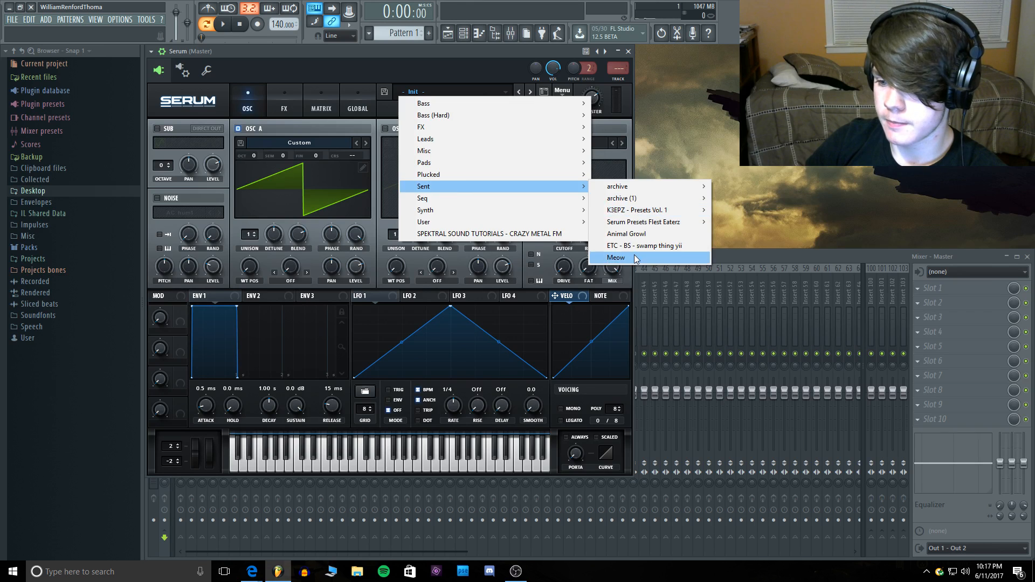
pyautogui.click(636, 257)
# Step: View the wavetables of Oscillators A and B in 3D and return both to 2D
pyautogui.click(309, 176)
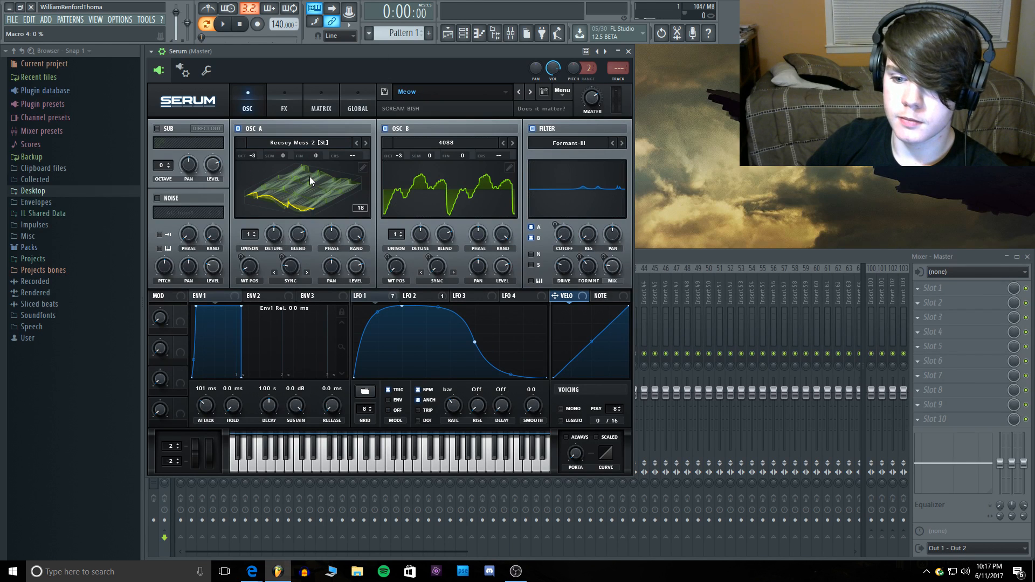
pyautogui.click(302, 180)
pyautogui.click(483, 192)
pyautogui.click(483, 193)
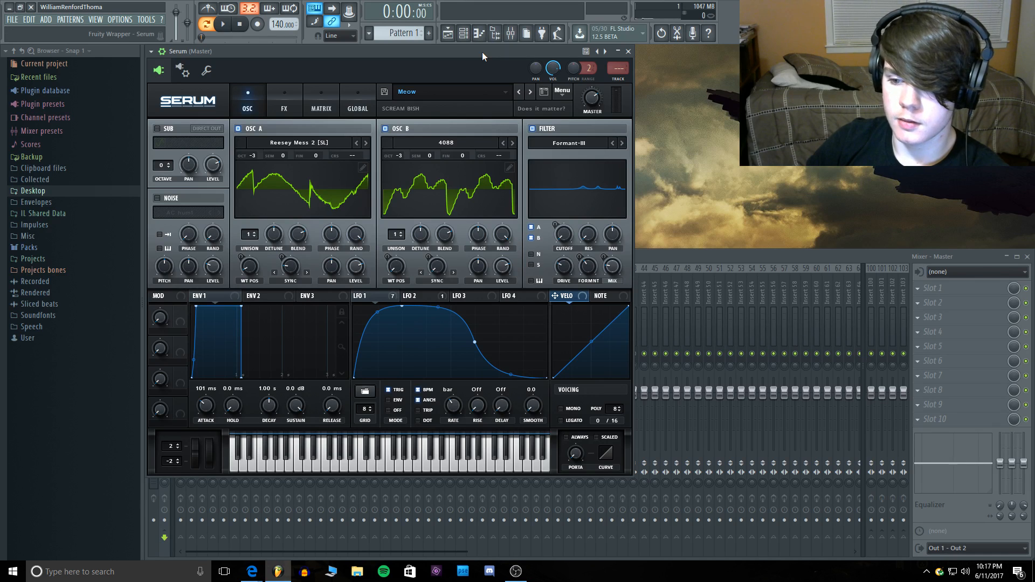
# Step: Audition the Meow preset by playing low, middle and higher notes
pyautogui.press('v')
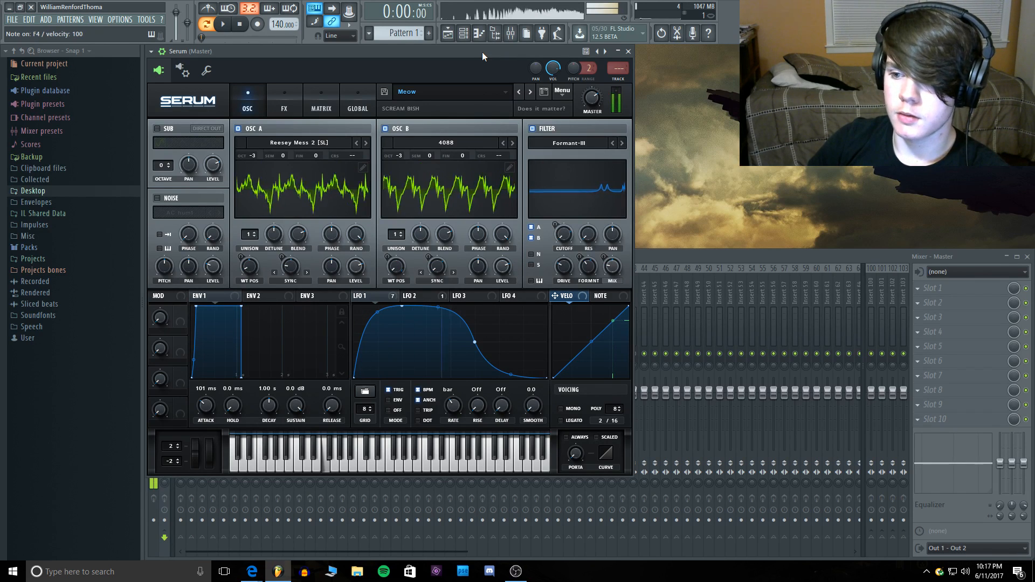
pyautogui.click(247, 455)
pyautogui.click(250, 464)
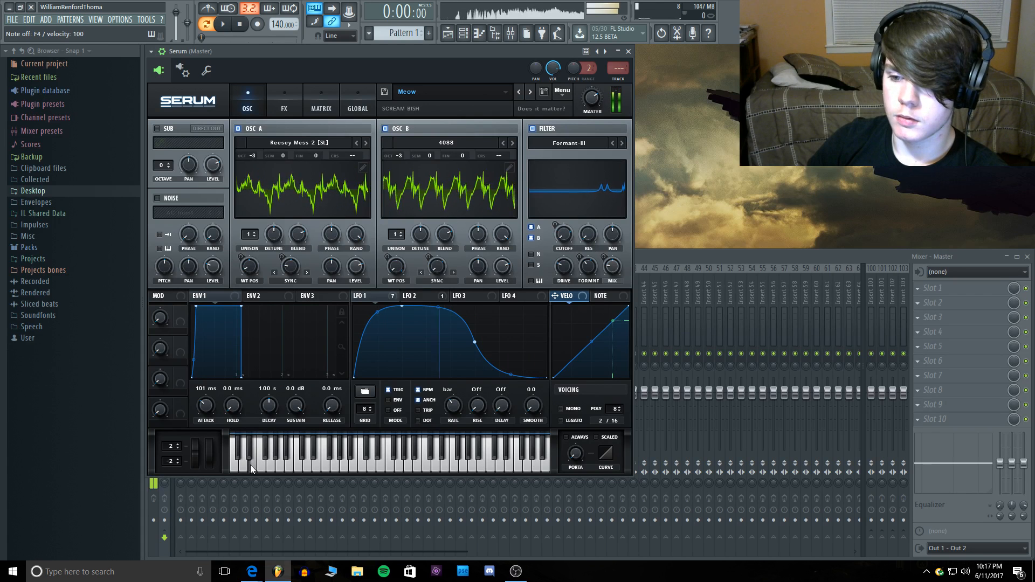
pyautogui.click(380, 462)
pyautogui.click(268, 459)
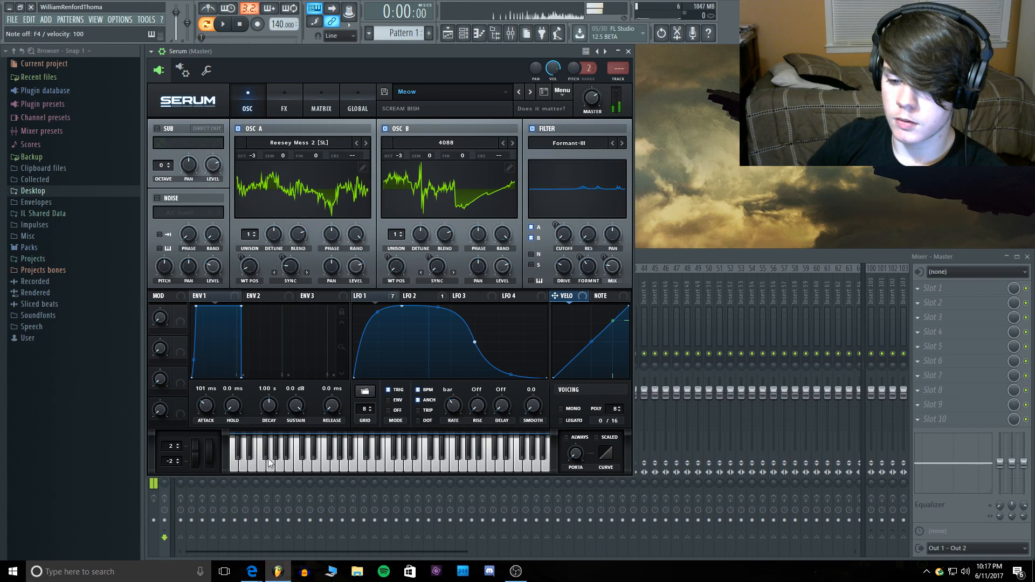
pyautogui.click(317, 465)
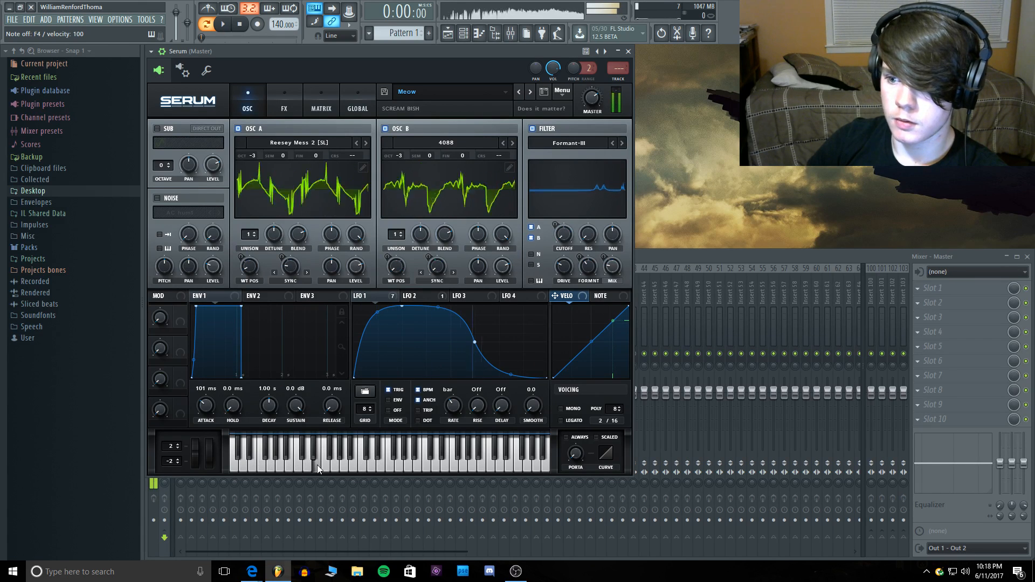
pyautogui.click(252, 467)
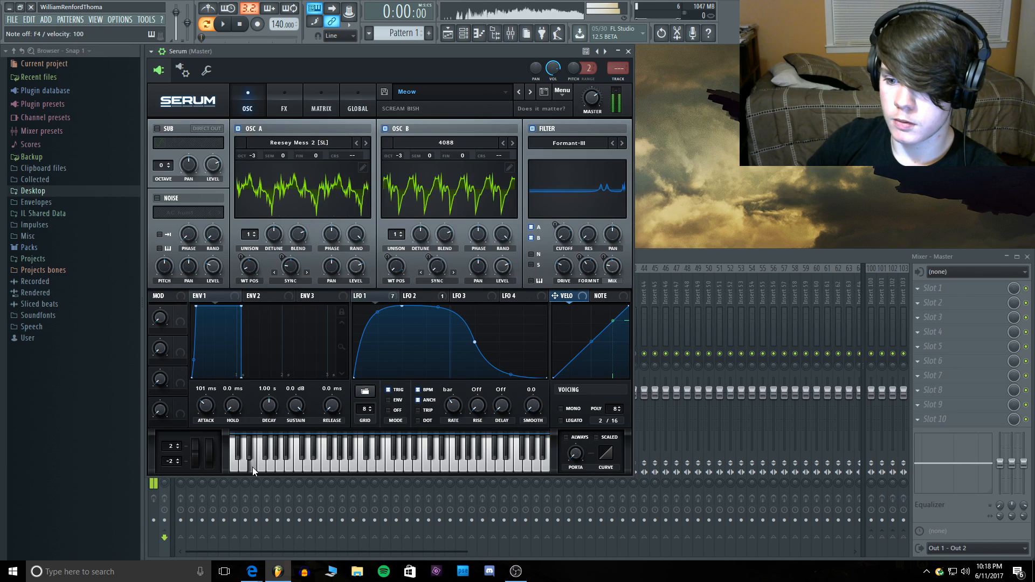
pyautogui.click(292, 466)
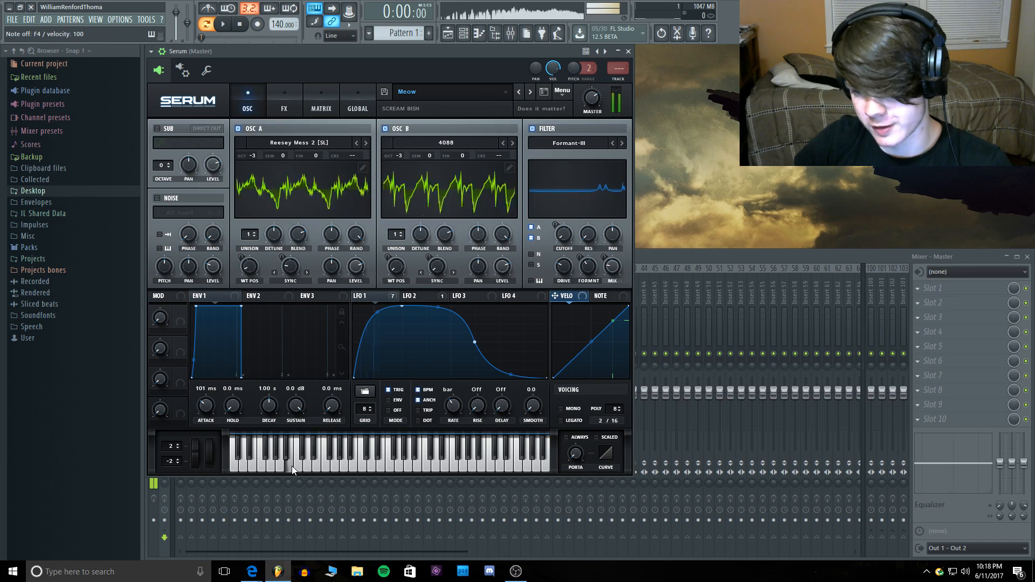
pyautogui.click(260, 464)
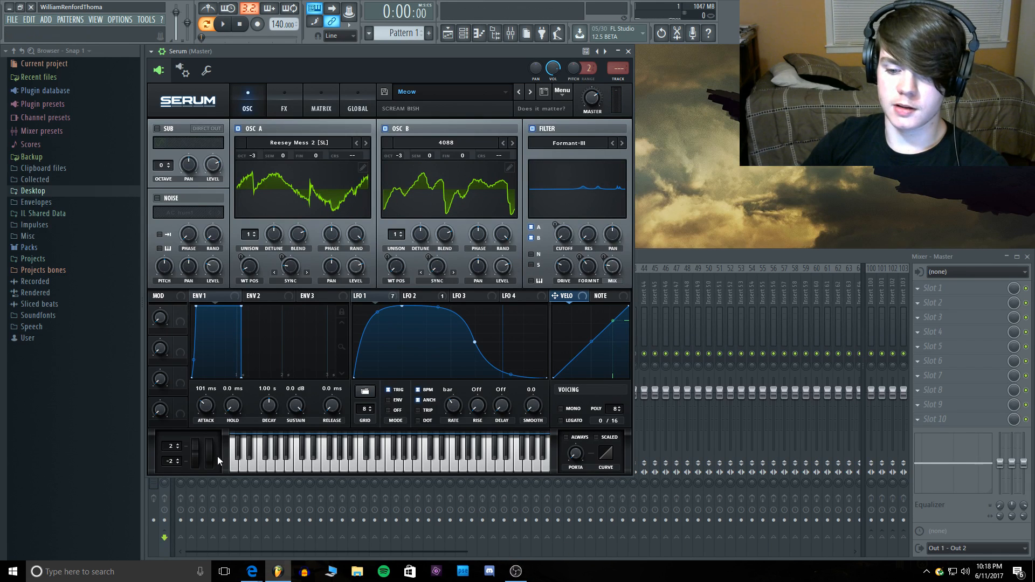
pyautogui.click(239, 467)
# Step: Open the Serum channel's miscellaneous functions, try restricting the key zone to C7 and restore the full key range
pyautogui.click(206, 70)
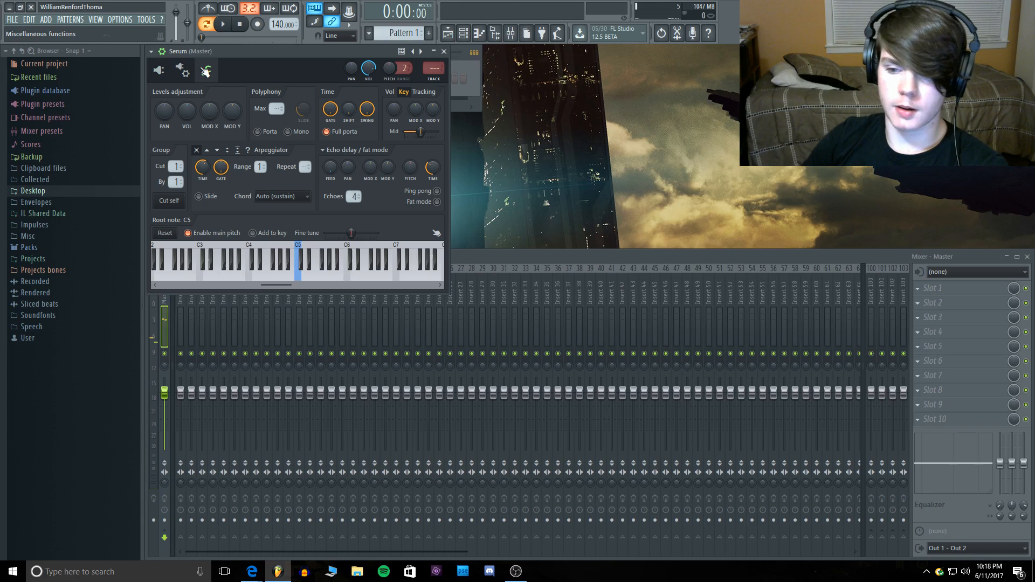
pyautogui.keyDown('ctrl'); pyautogui.click(399, 272); pyautogui.keyUp('ctrl')
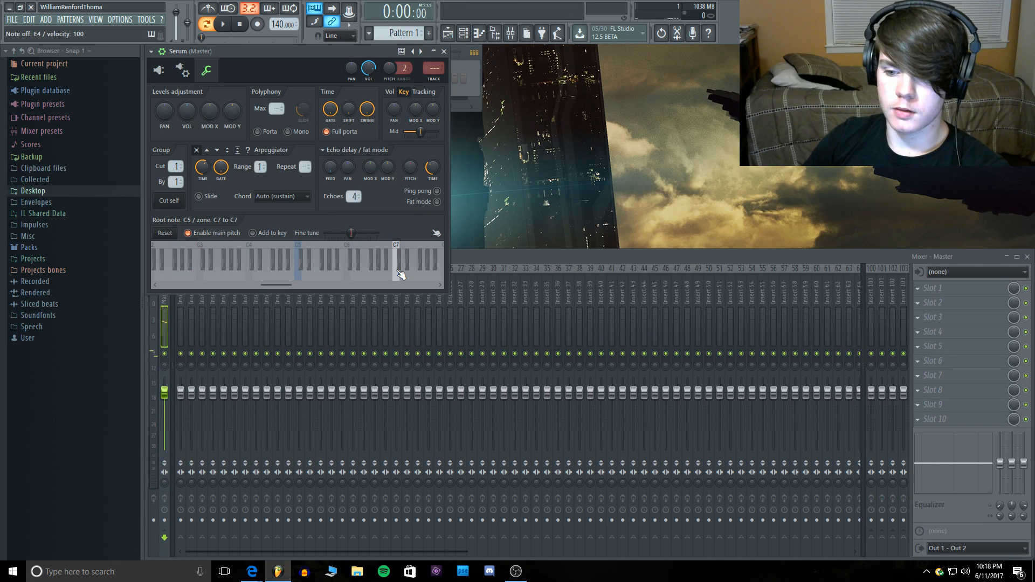
pyautogui.moveTo(398, 247); pyautogui.dragTo(16, 230)
pyautogui.moveTo(438, 246); pyautogui.dragTo(762, 232)
# Step: Test the Serum channel with its root note at C6, then set the root note to C7
pyautogui.moveTo(417, 285); pyautogui.dragTo(280, 285)
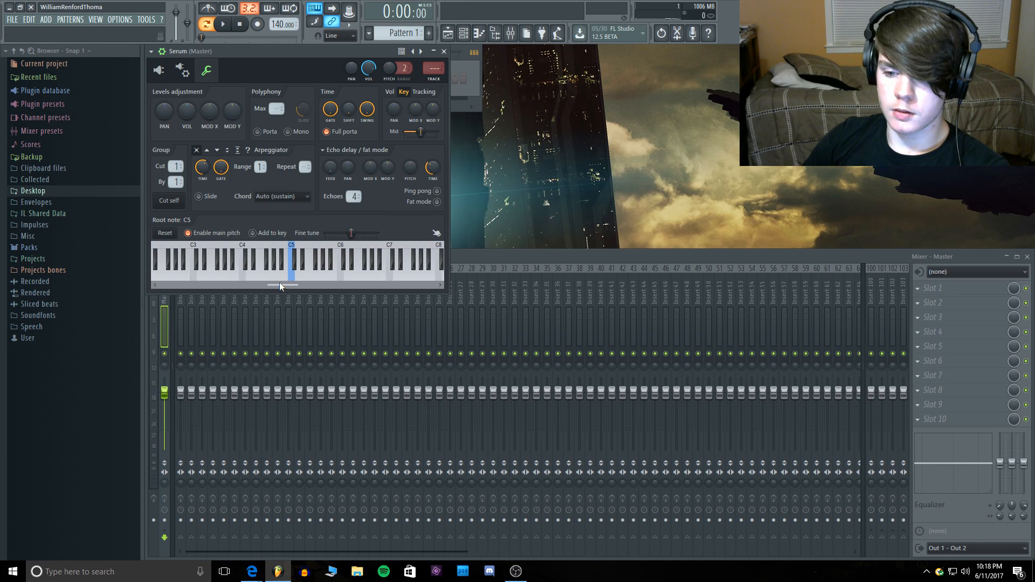
pyautogui.click(341, 270)
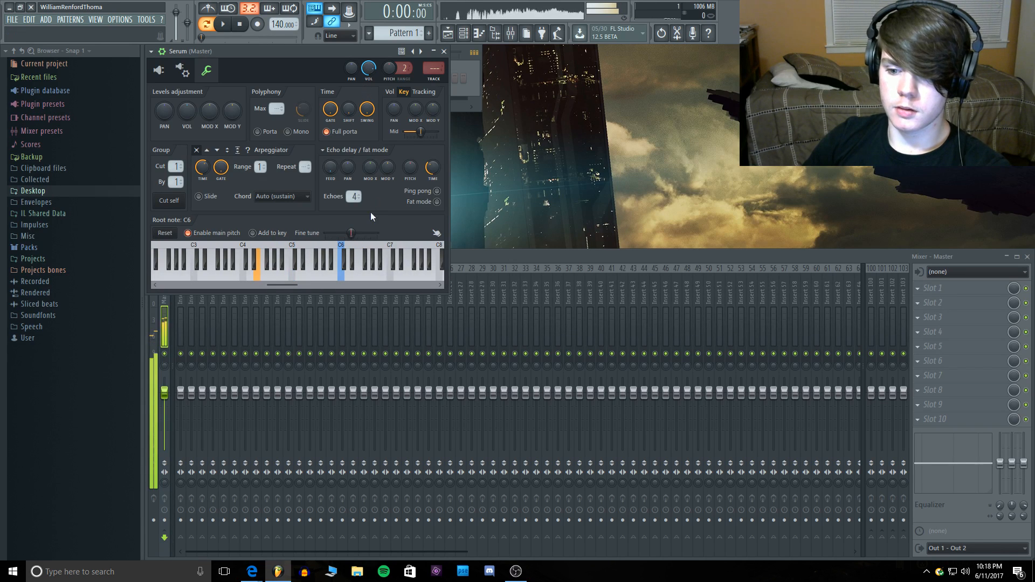
pyautogui.click(390, 270)
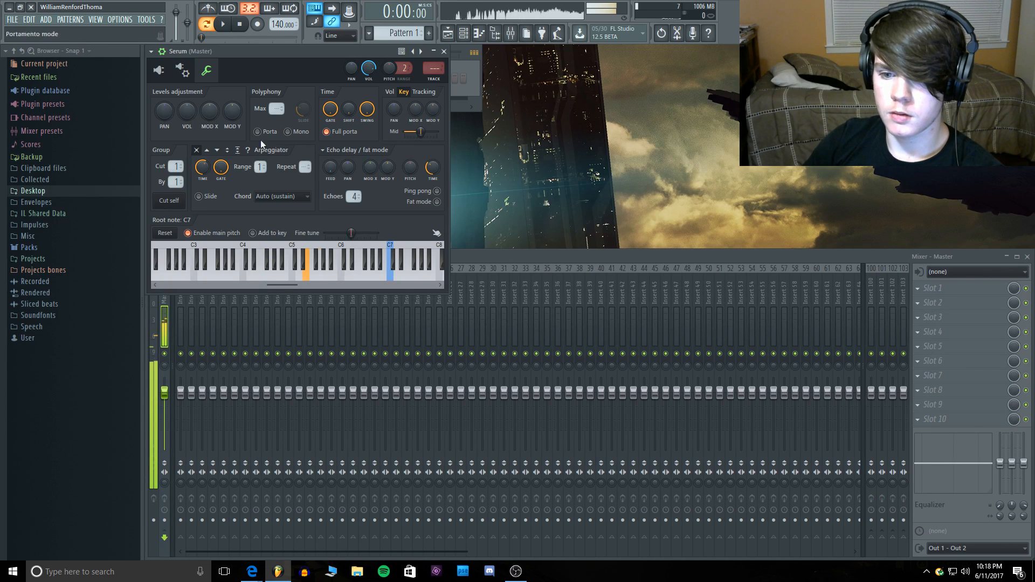
# Step: Return to Serum's oscillator view and audition Meow with the changed root note
pyautogui.click(158, 70)
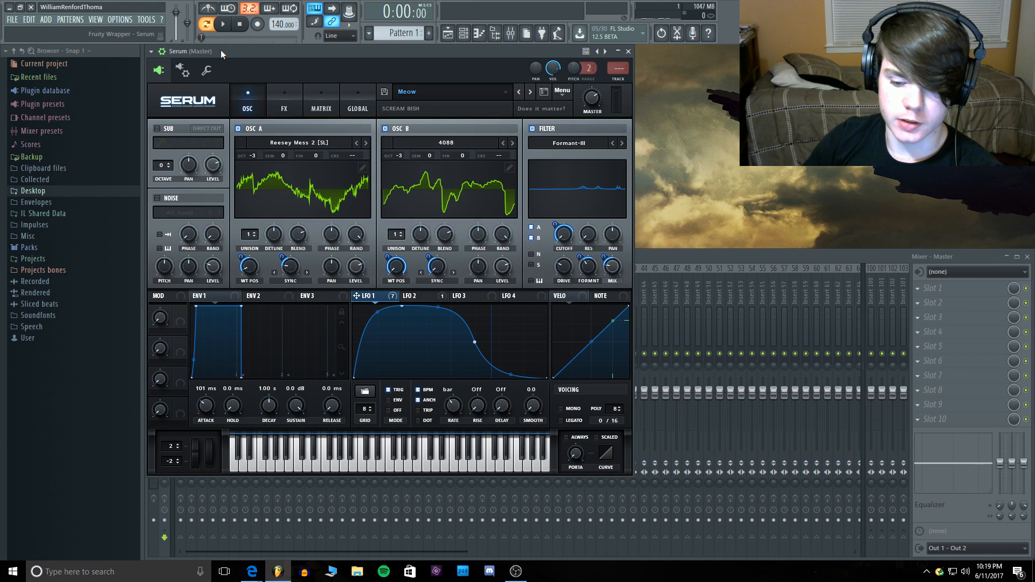
pyautogui.press('c')
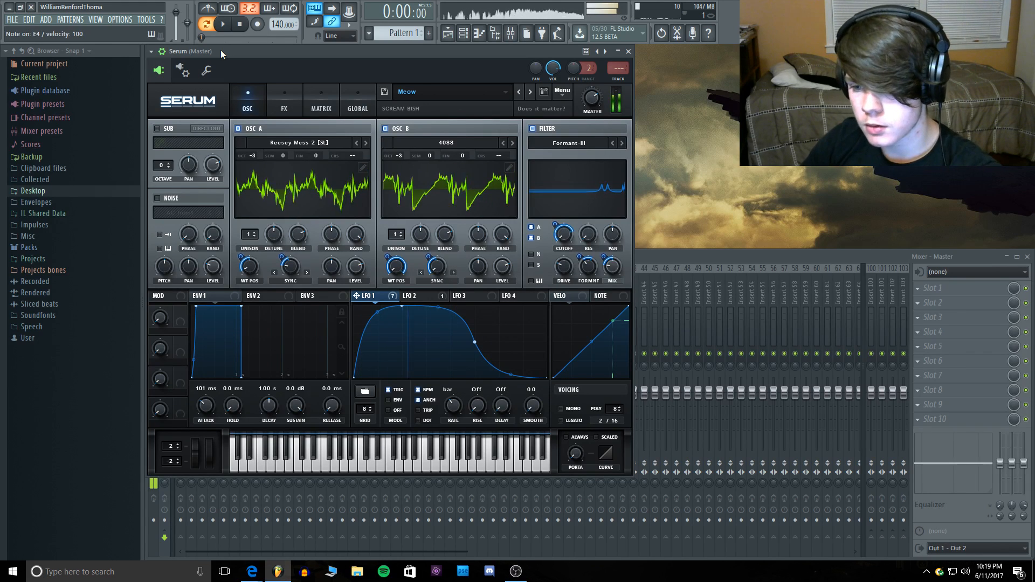
# Step: Audition the Meow preset by playing several notes across the octaves with its filter enabled
pyautogui.press('u')
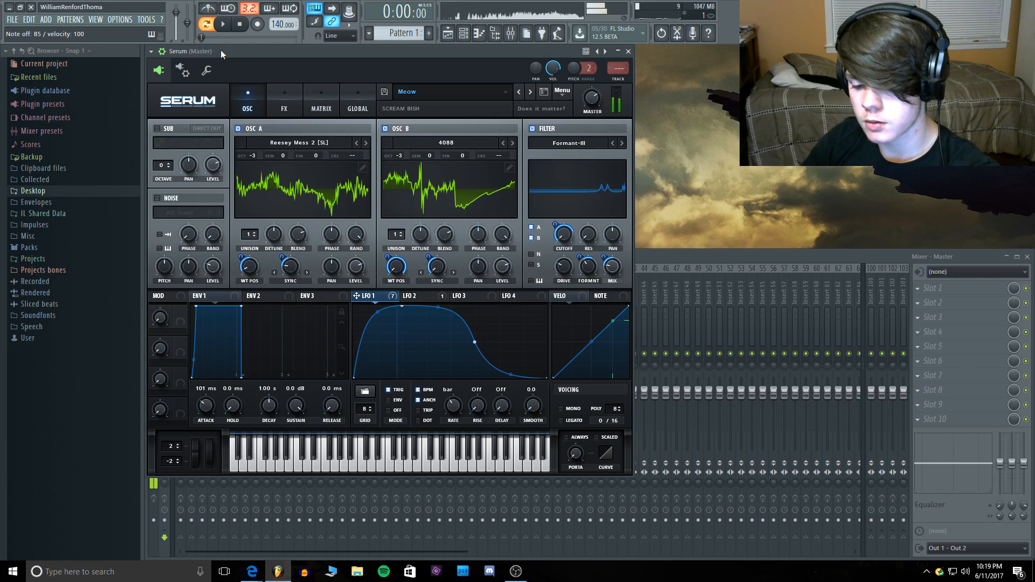
pyautogui.press('g')
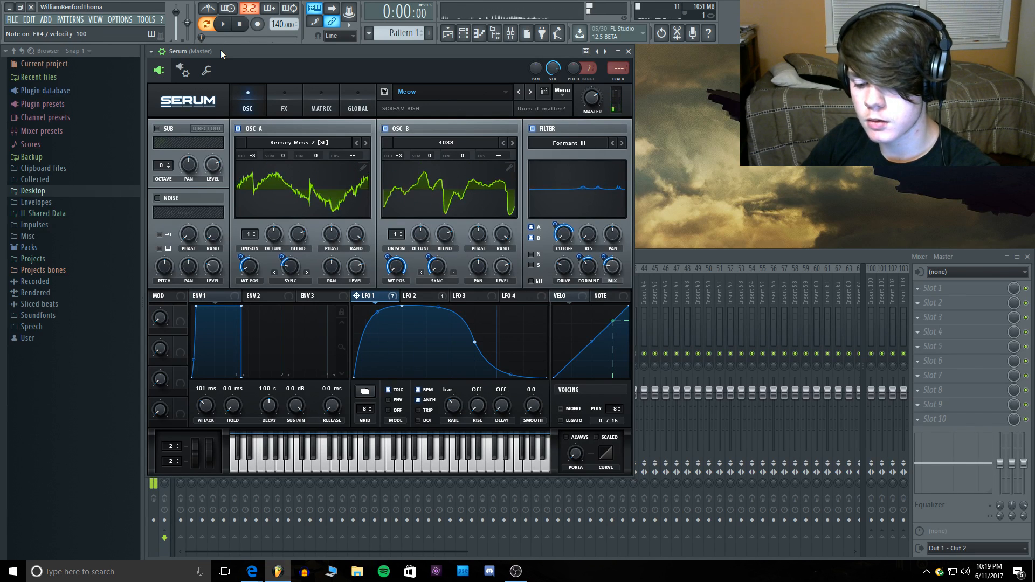
pyautogui.press('e')
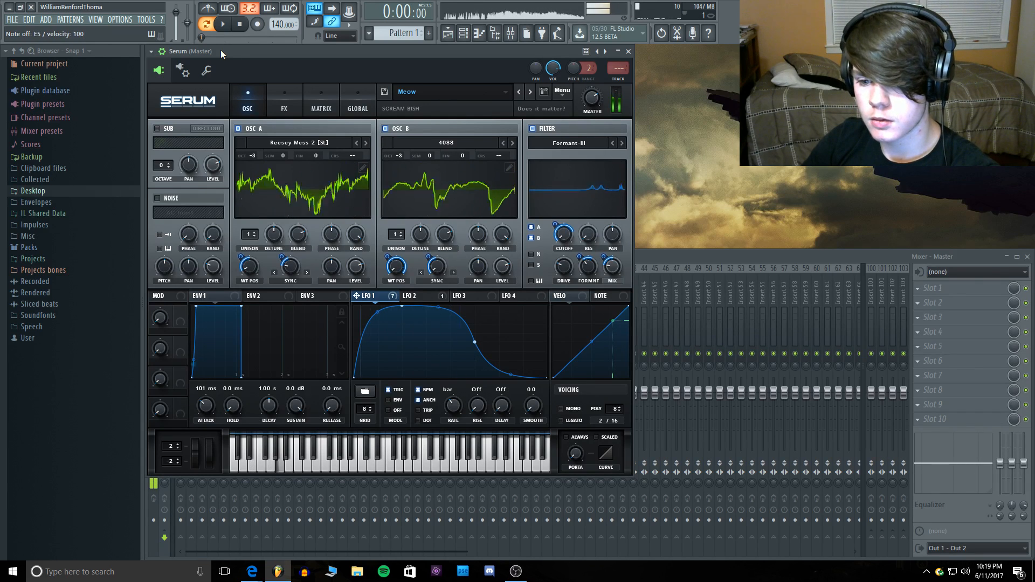
# Step: Compare Meow with the Formant-III filter bypassed and enabled while playing notes, leaving the filter on
pyautogui.click(533, 129)
pyautogui.press('g')
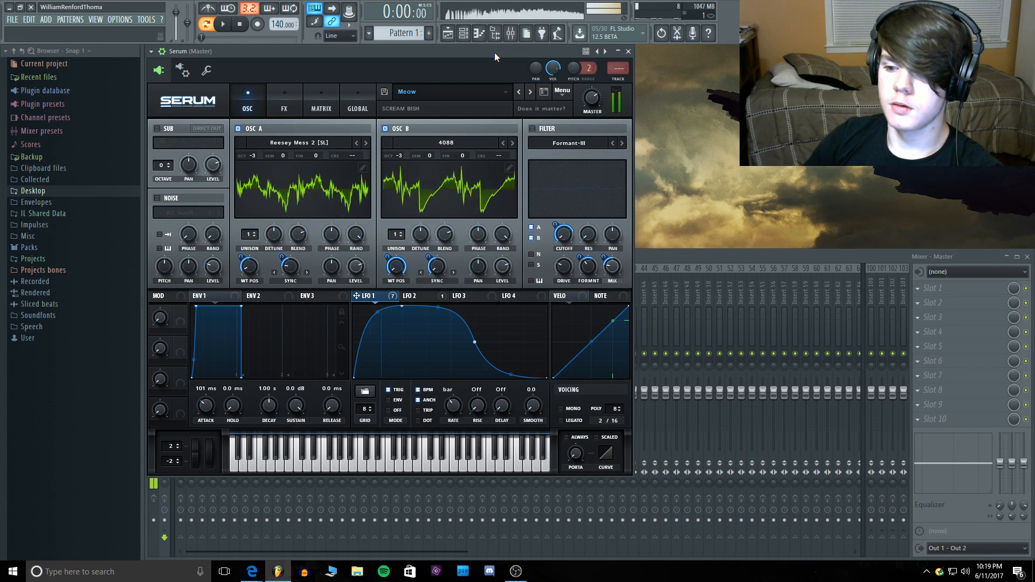
pyautogui.click(533, 129)
pyautogui.press('v')
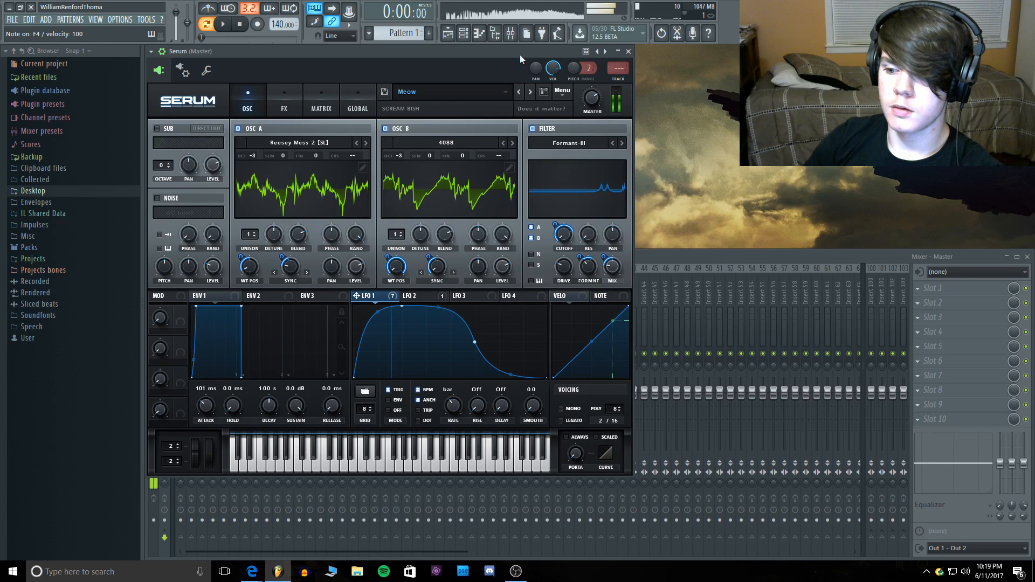
pyautogui.click(533, 128)
pyautogui.press('x')
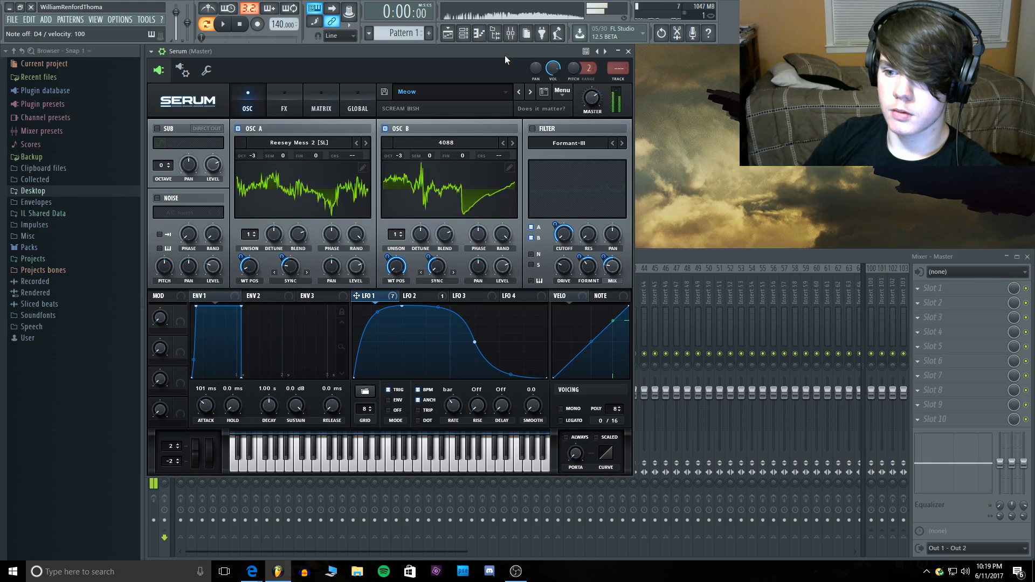
pyautogui.click(533, 128)
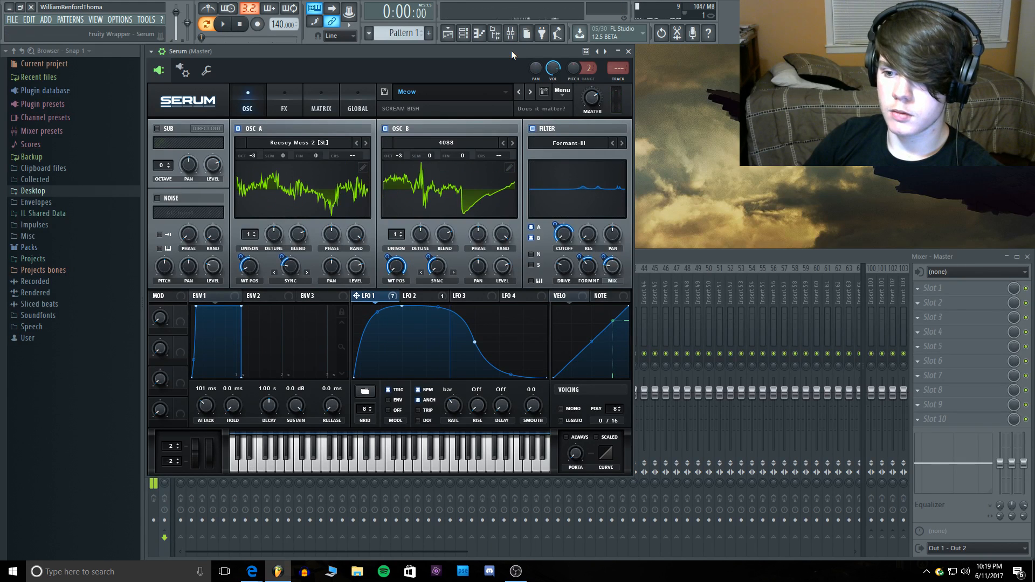
pyautogui.press('x')
# Step: Set LFO 1's modulation of the filter cutoff to 54 and adjust the cutoff and resonance while auditioning notes
pyautogui.moveTo(555, 225); pyautogui.dragTo(555, 237)
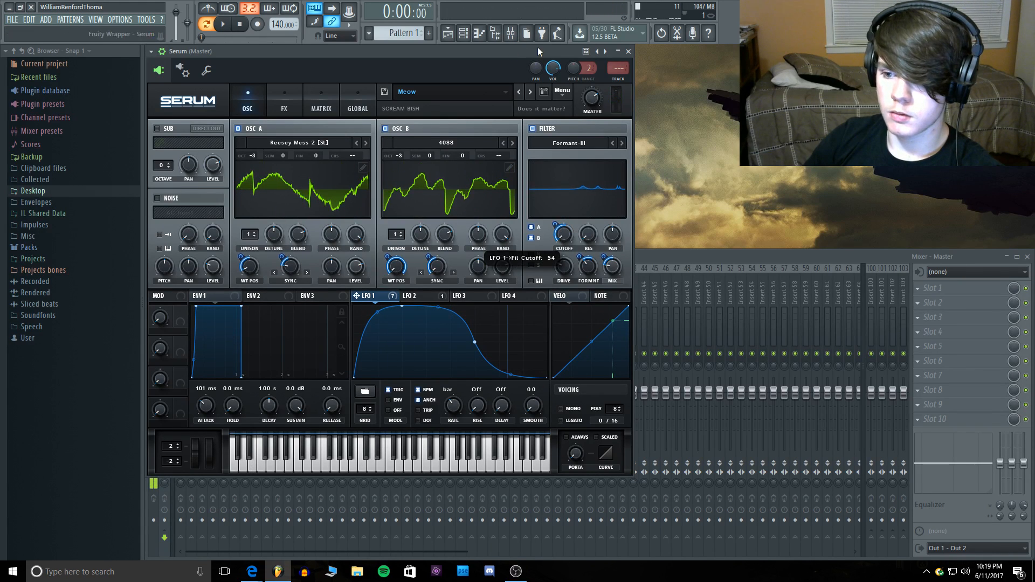
pyautogui.press('v')
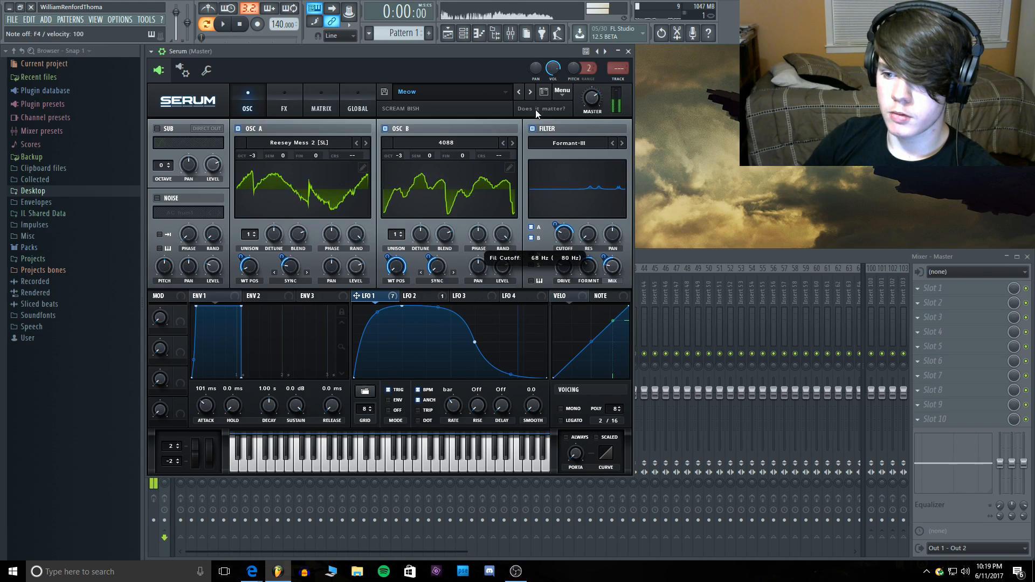
pyautogui.press('v')
pyautogui.moveTo(564, 235); pyautogui.dragTo(592, 159)
pyautogui.press('v')
pyautogui.press('v')
pyautogui.moveTo(591, 235); pyautogui.dragTo(585, 340)
# Step: Try LFO 1's modulation of the filter mix at 62, set it to 11 and compare with the filter bypassed
pyautogui.moveTo(604, 257); pyautogui.dragTo(610, 246)
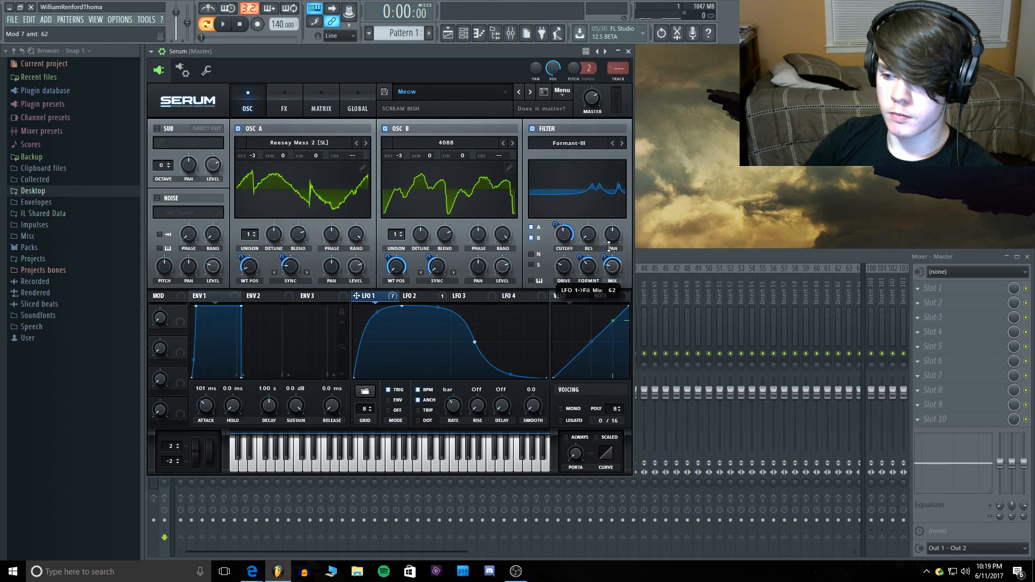
pyautogui.press('v')
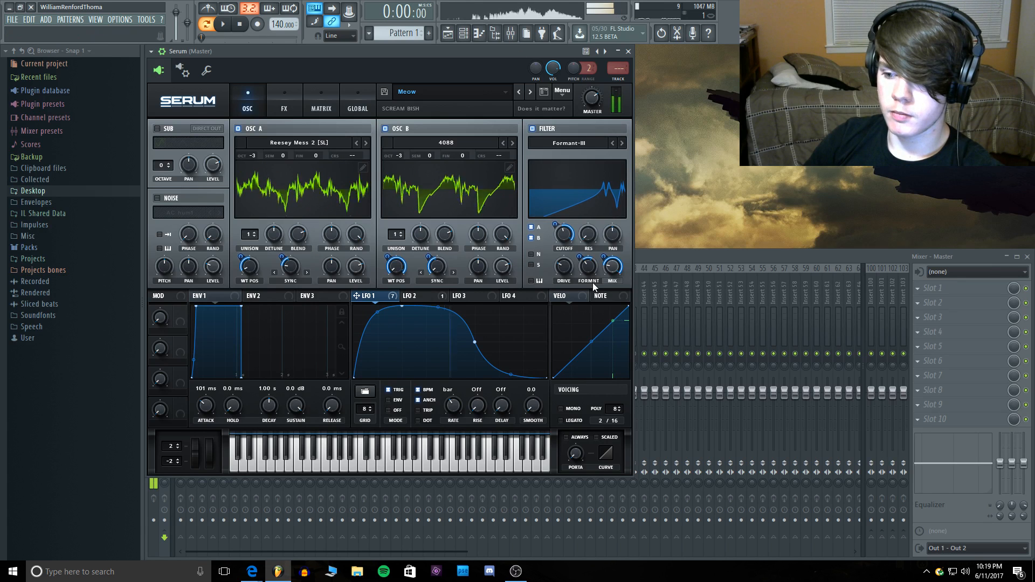
pyautogui.moveTo(604, 257); pyautogui.dragTo(603, 308)
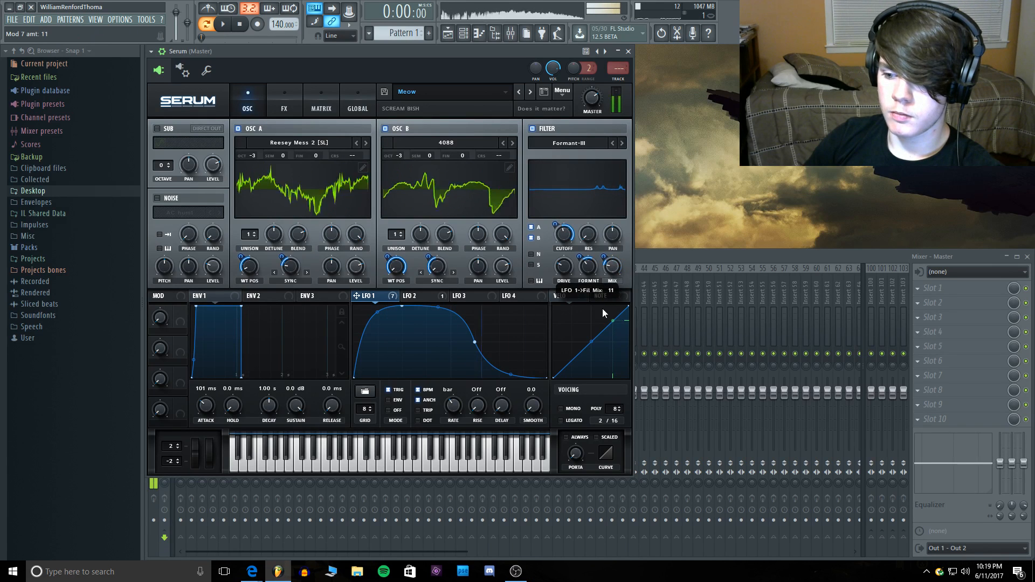
pyautogui.click(533, 129)
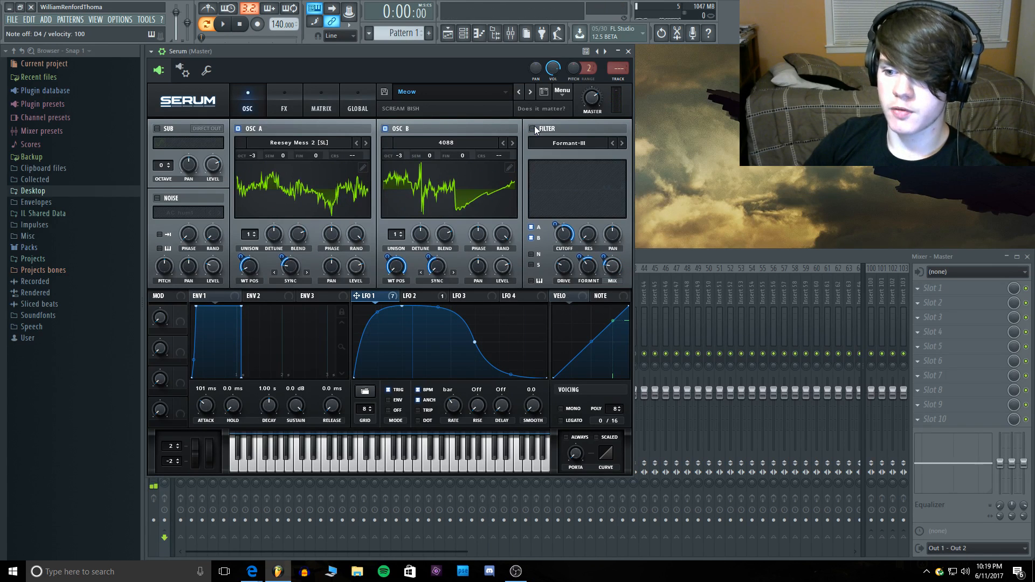
pyautogui.click(534, 129)
# Step: Open the effects, compare Meow with Hyper/Dimension off and on, and raise the Hyper mix slightly
pyautogui.click(283, 96)
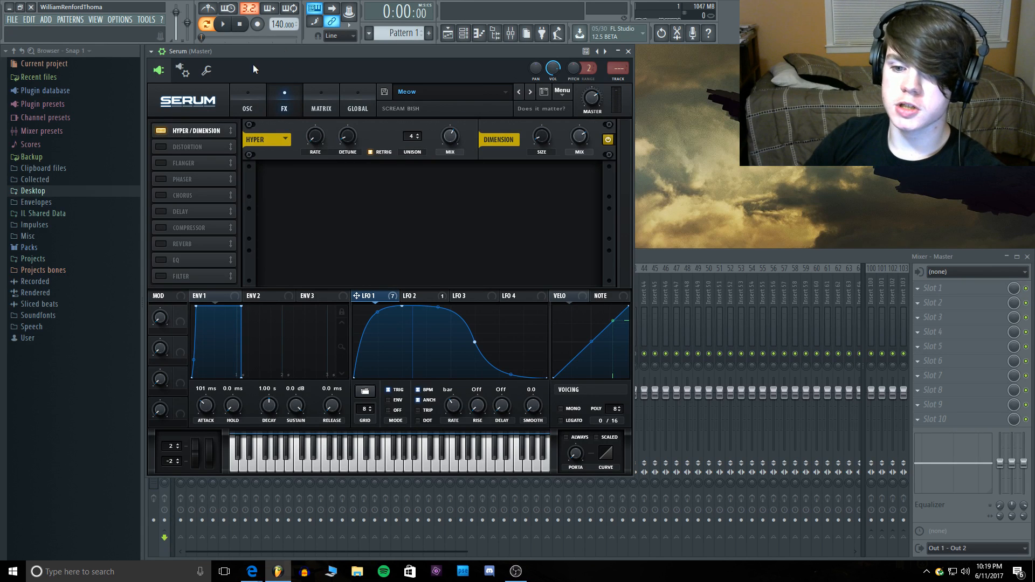
pyautogui.click(161, 129)
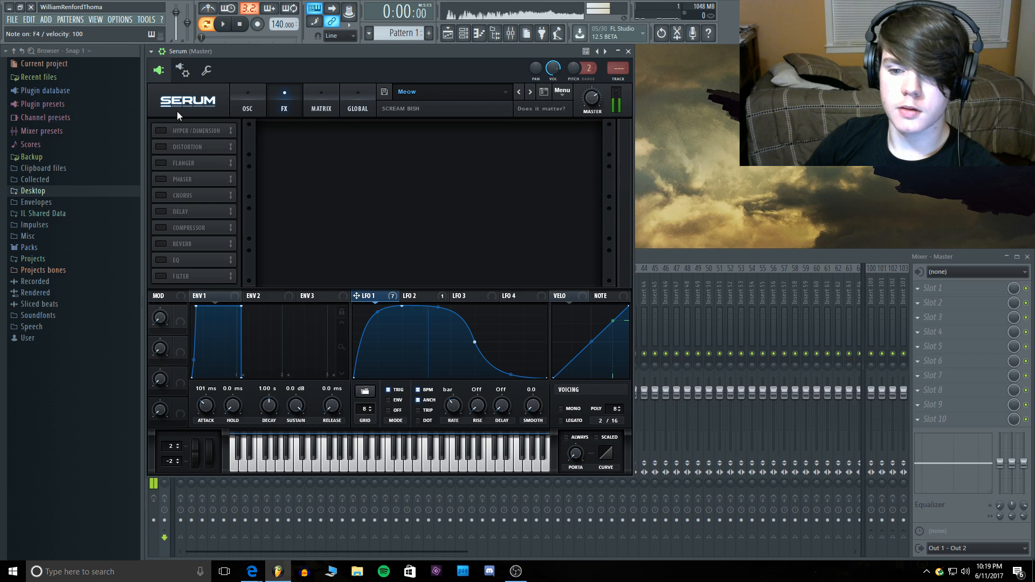
pyautogui.click(162, 130)
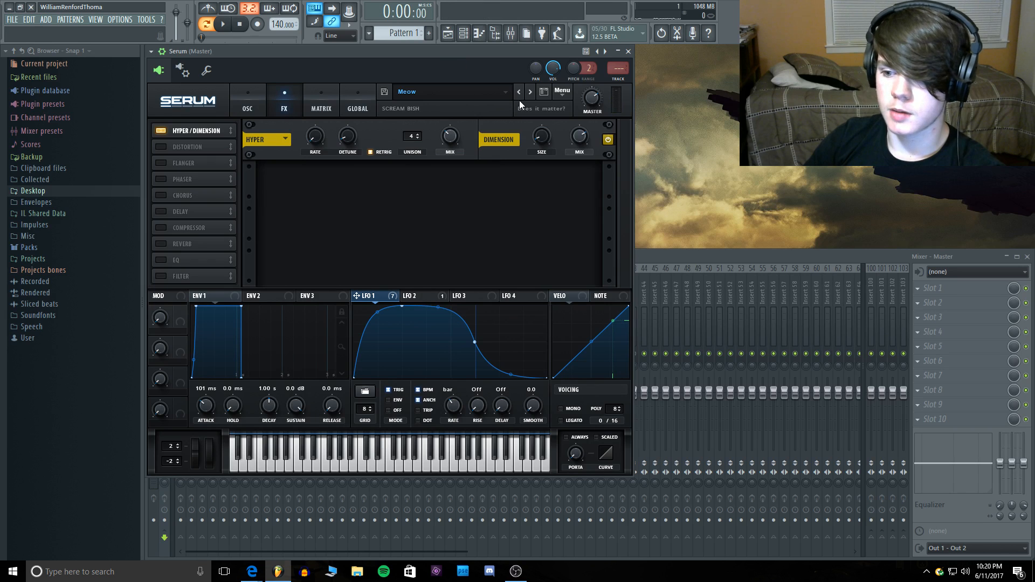
pyautogui.press('v')
pyautogui.moveTo(448, 137)
pyautogui.mouseDown()
pyautogui.moveTo(449, 153)
pyautogui.moveTo(450, 118)
pyautogui.mouseUp()
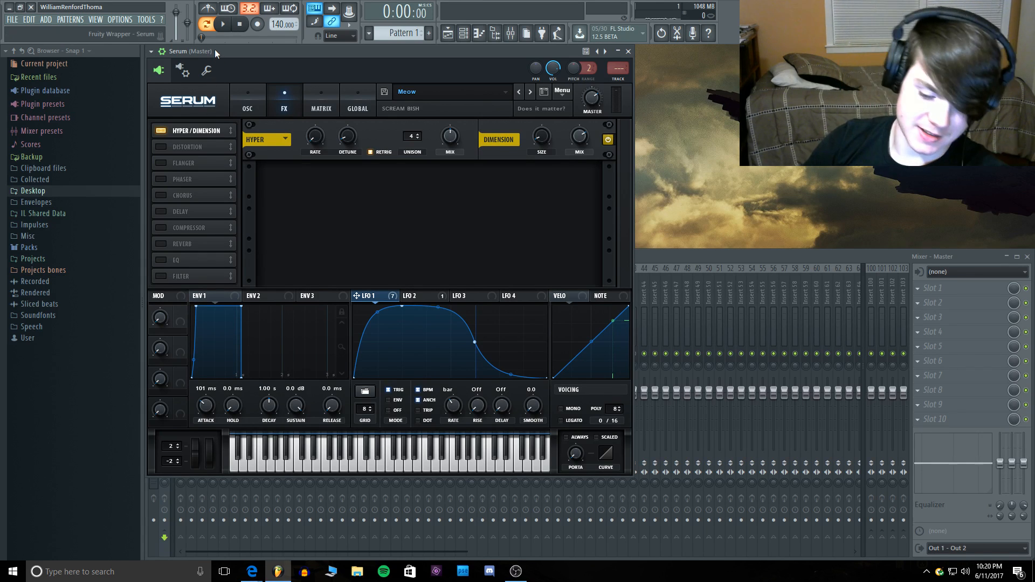
# Step: Audition Meow on several notes with the raised Hyper mix
pyautogui.press('z')
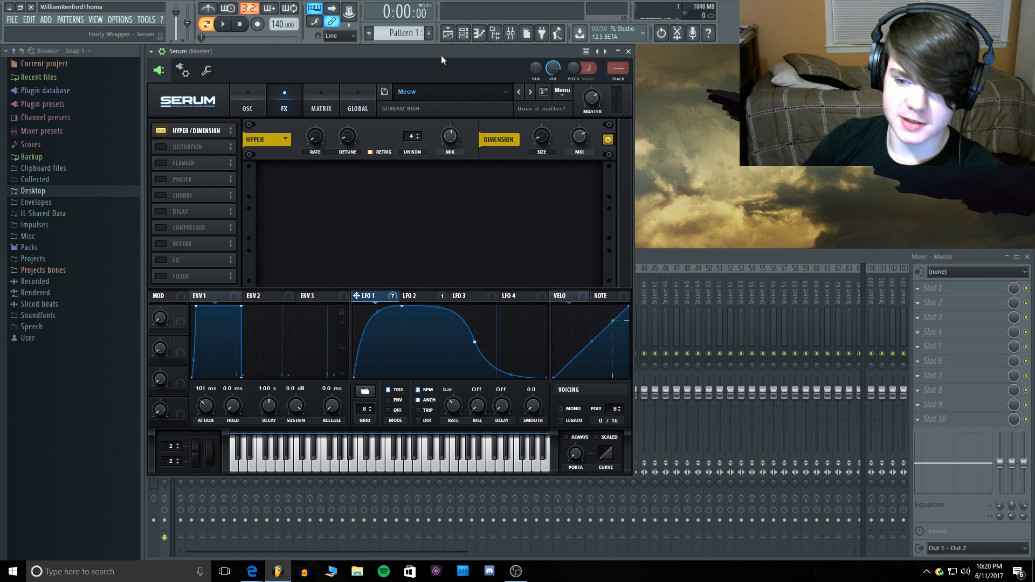
pyautogui.press('c')
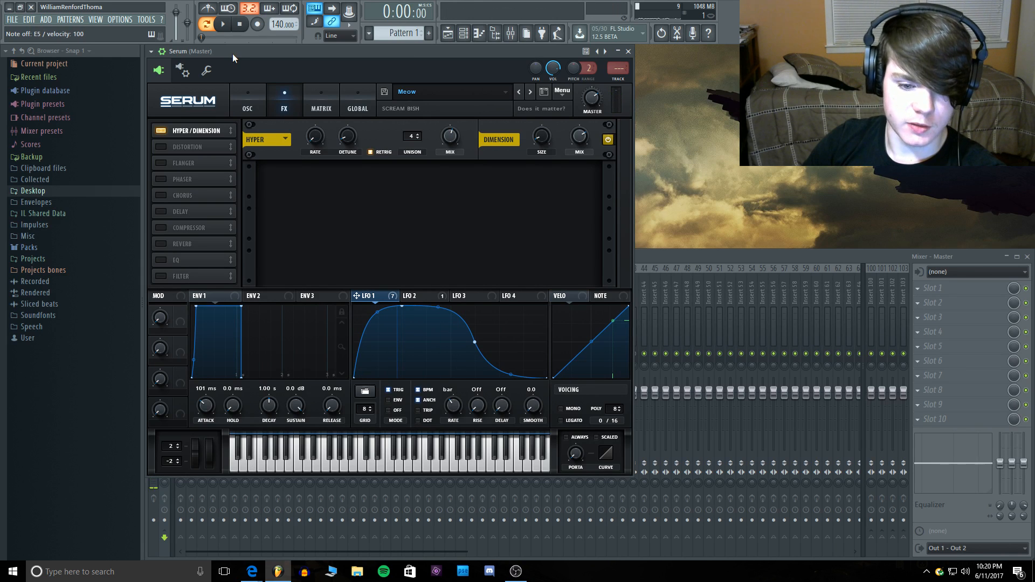
pyautogui.press('c')
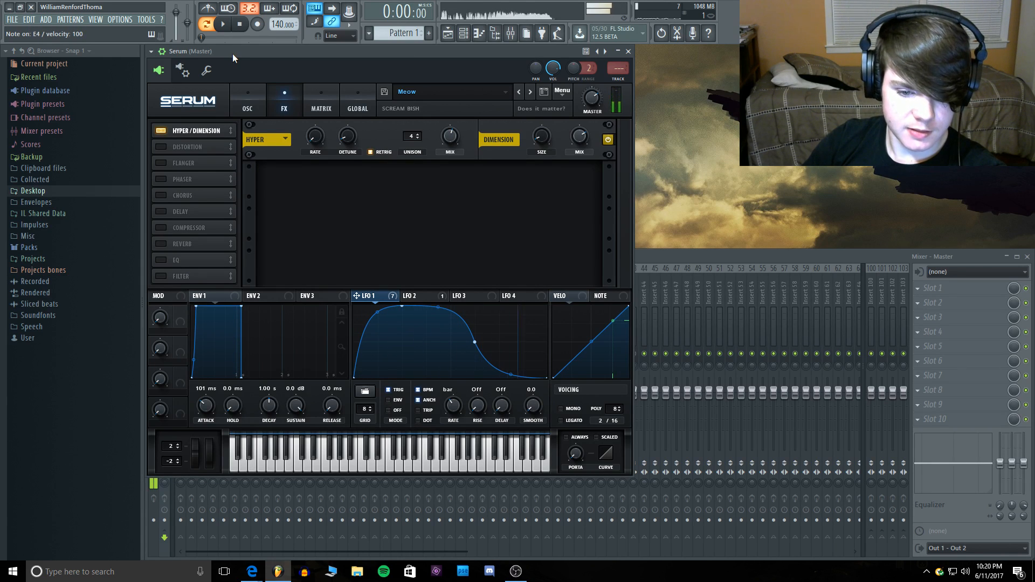
pyautogui.press('b')
pyautogui.press('h')
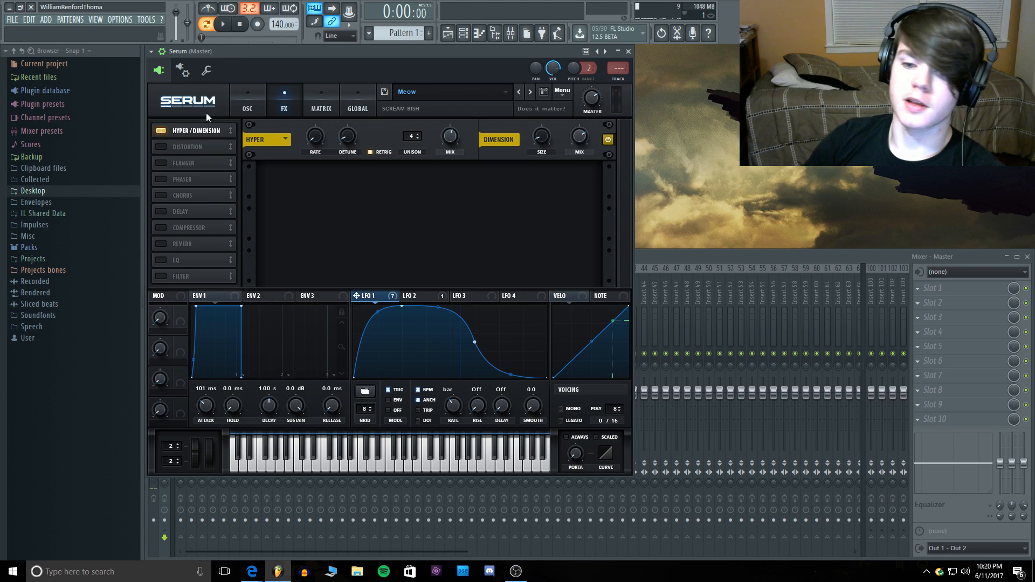
# Step: Try the multiband compressor on Meow with LFO 1 modulating its threshold, and switch the compressor off again
pyautogui.click(160, 227)
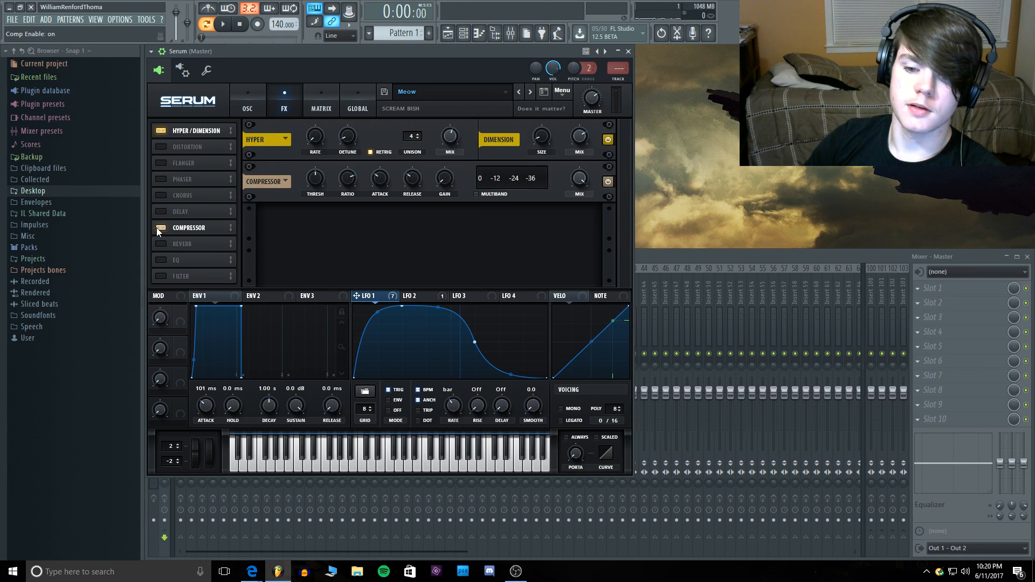
pyautogui.click(476, 194)
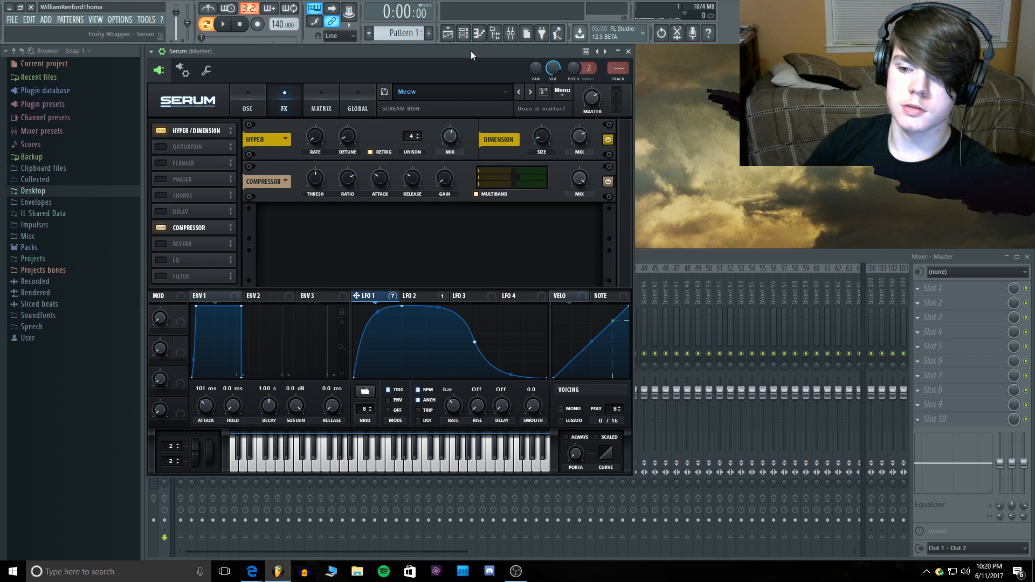
pyautogui.press('h')
pyautogui.press('b')
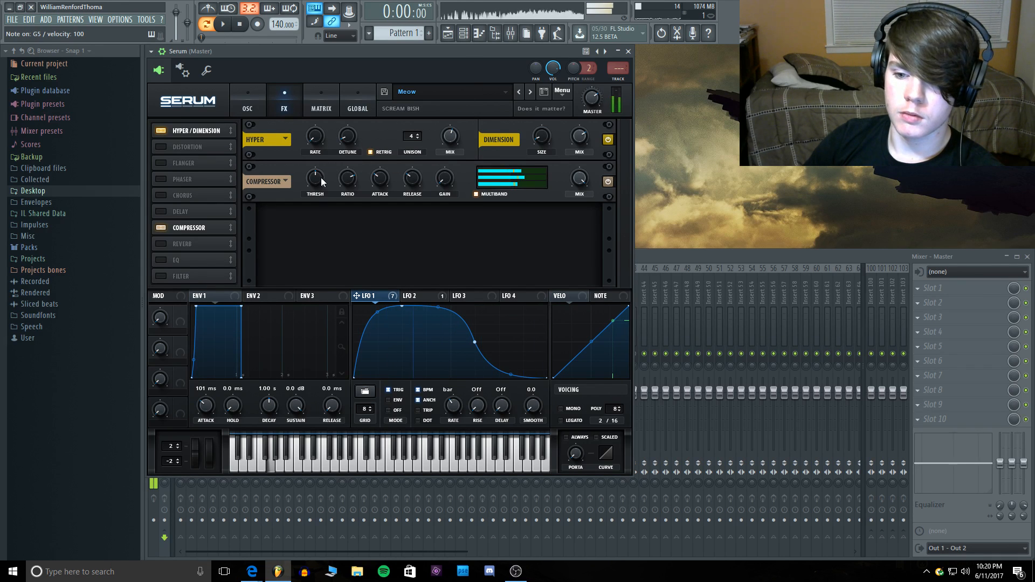
pyautogui.moveTo(369, 296); pyautogui.dragTo(307, 203)
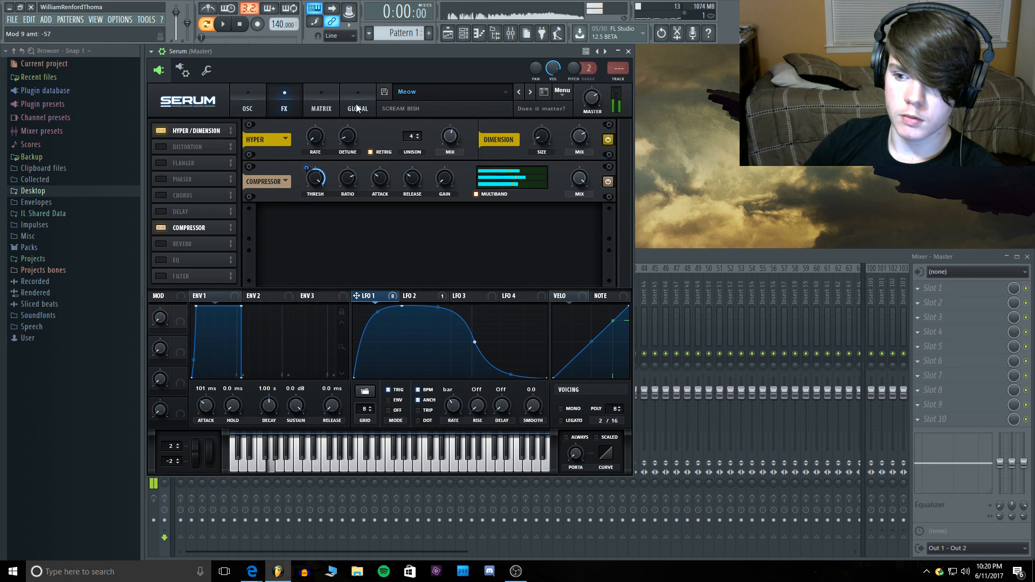
pyautogui.press('c')
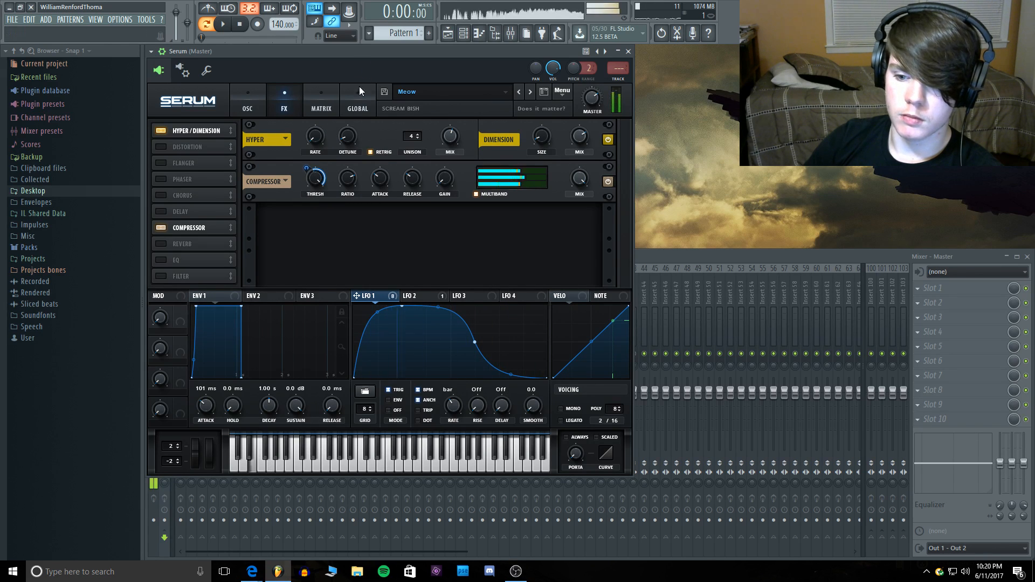
pyautogui.click(161, 227)
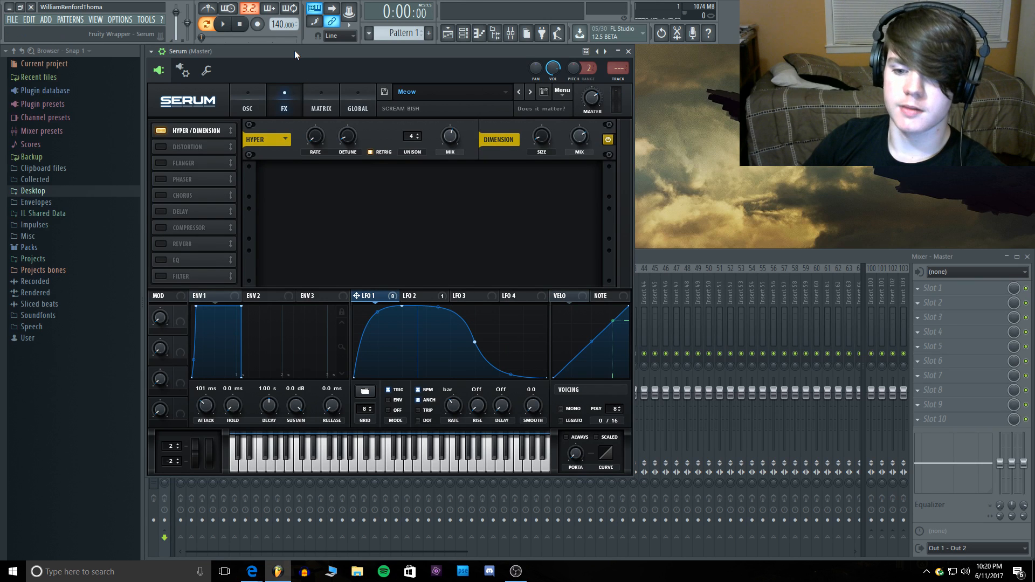
# Step: Enable the phaser, modulate its frequency with LFO 1 and lower its mix to 0% while playing notes
pyautogui.click(160, 180)
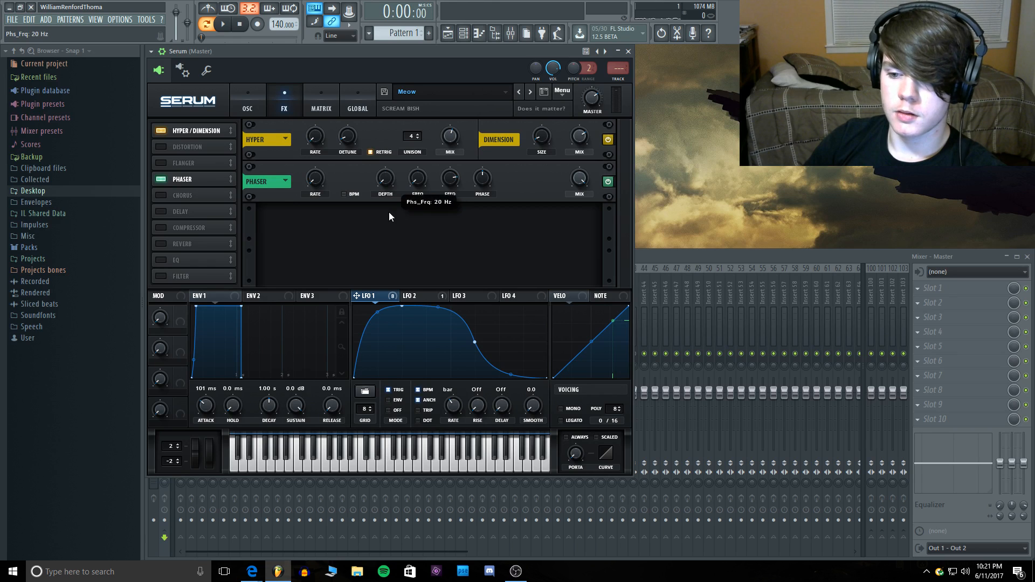
pyautogui.press('v')
pyautogui.moveTo(376, 296); pyautogui.dragTo(415, 175)
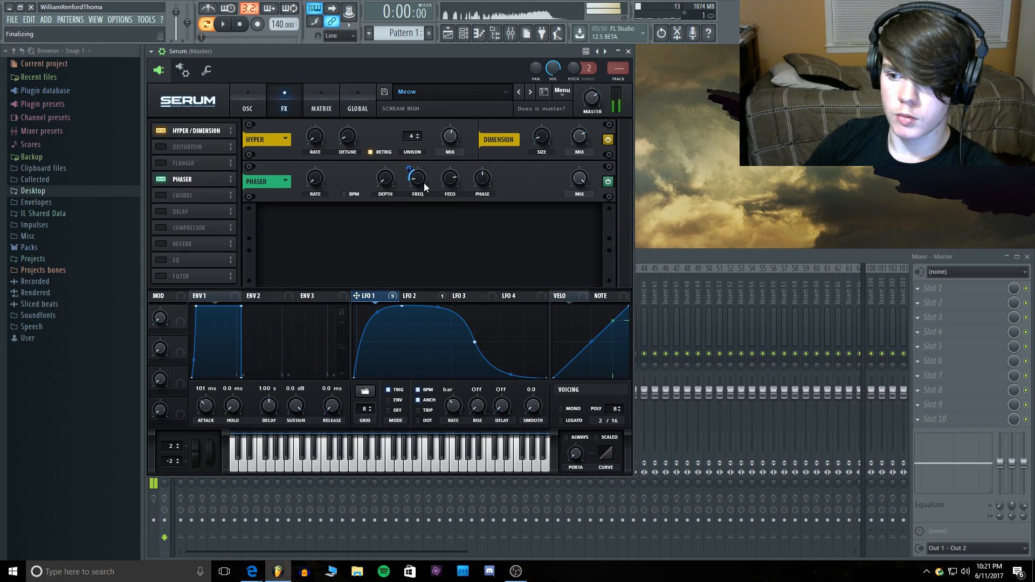
pyautogui.moveTo(424, 186); pyautogui.dragTo(421, 176)
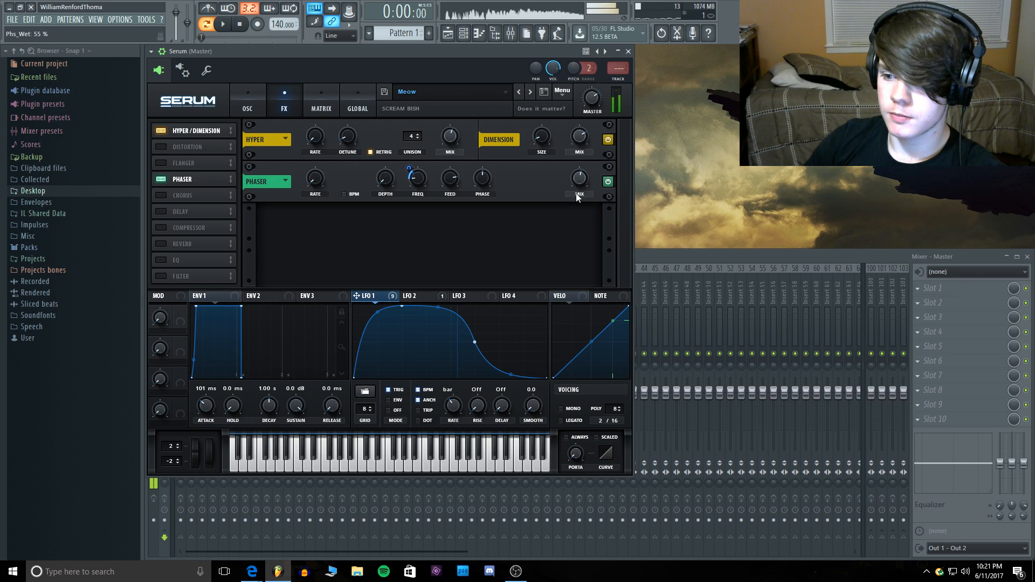
pyautogui.moveTo(576, 193); pyautogui.dragTo(561, 269)
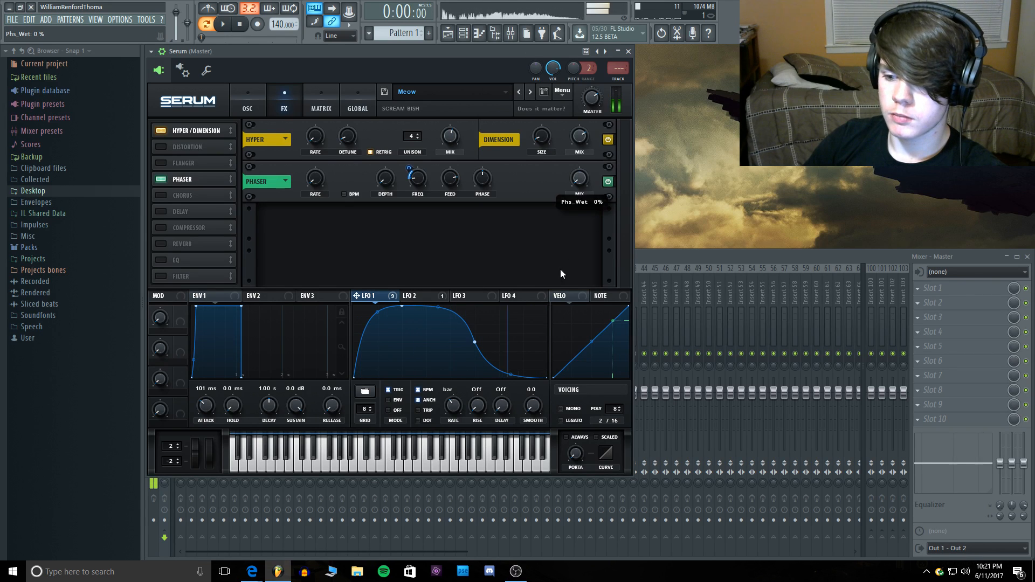
# Step: Modulate the phaser's mix with LFO 1, compare the sound with the phaser off and on, and return to the oscillator view
pyautogui.moveTo(378, 296); pyautogui.dragTo(573, 194)
pyautogui.press('n')
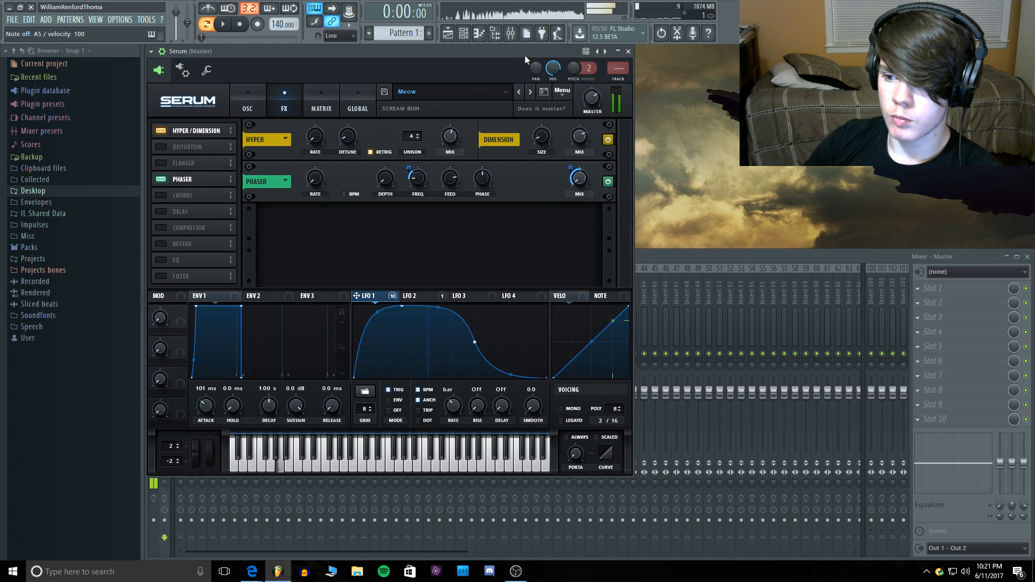
pyautogui.click(166, 178)
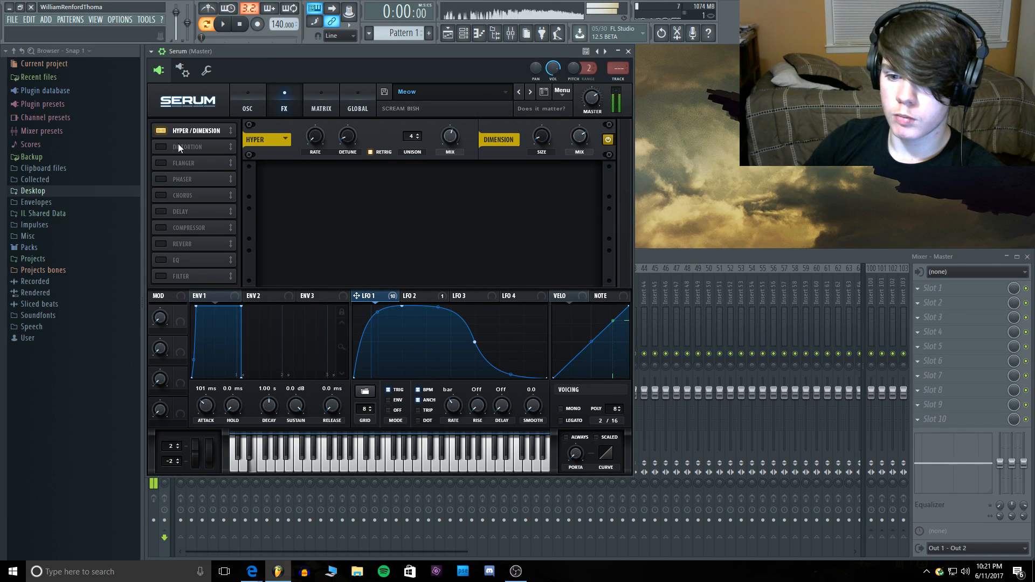
pyautogui.click(160, 179)
pyautogui.press('c')
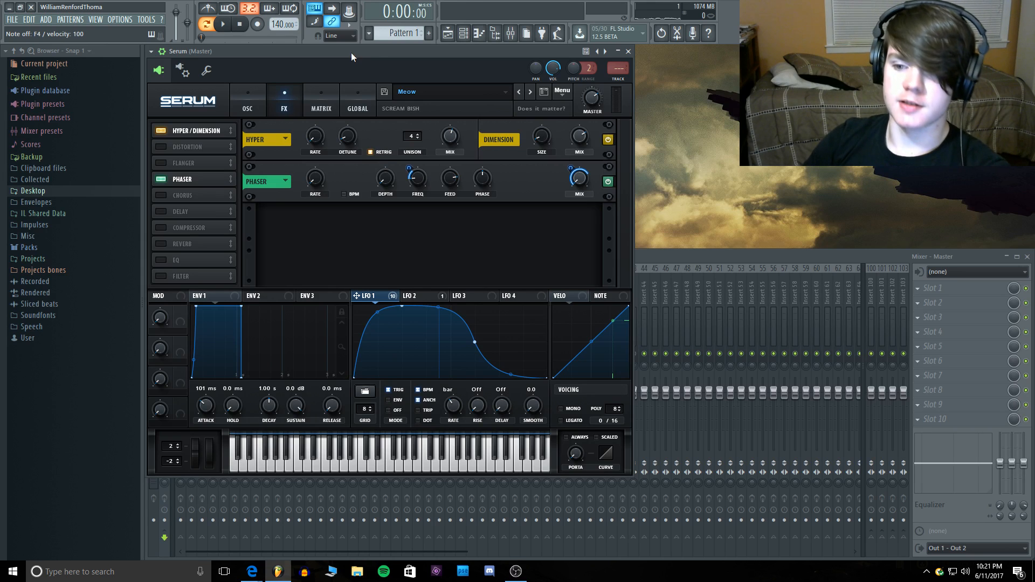
pyautogui.click(233, 88)
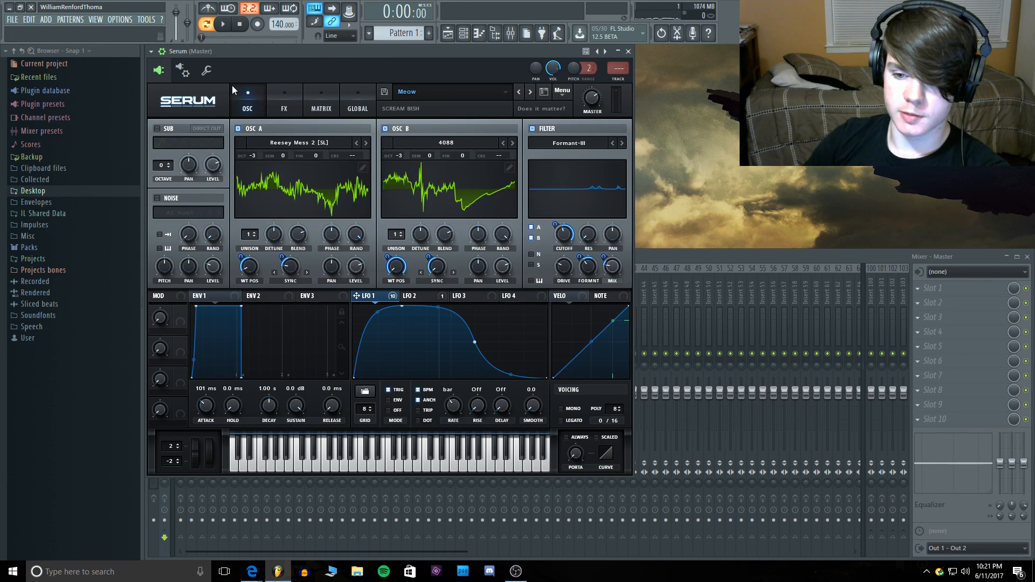
# Step: Inspect the wavetables of oscillators A and B in 3D, restore their 2D views, and check the effects rack before returning to the oscillators
pyautogui.click(297, 185)
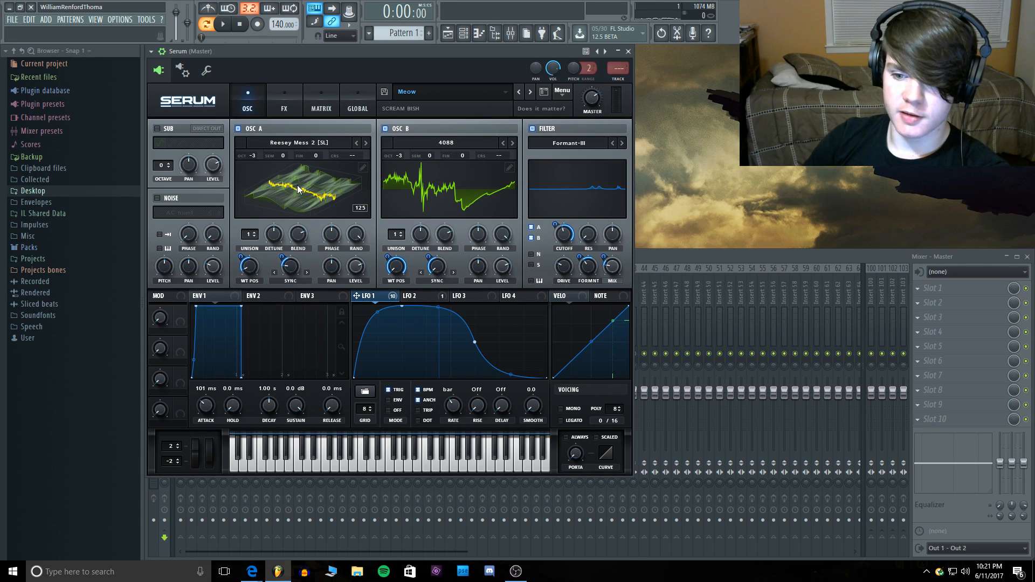
pyautogui.click(474, 207)
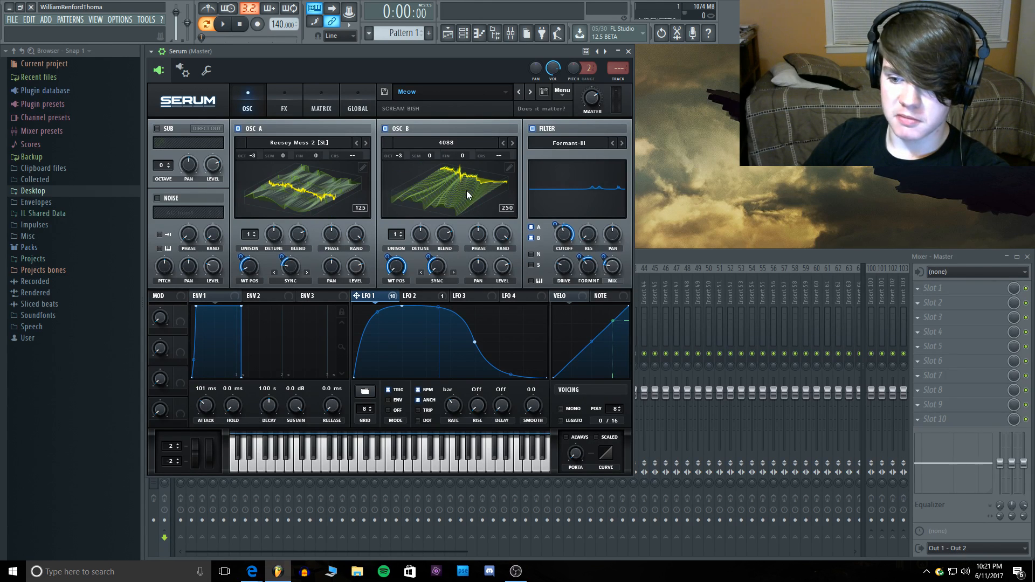
pyautogui.click(467, 190)
pyautogui.click(344, 170)
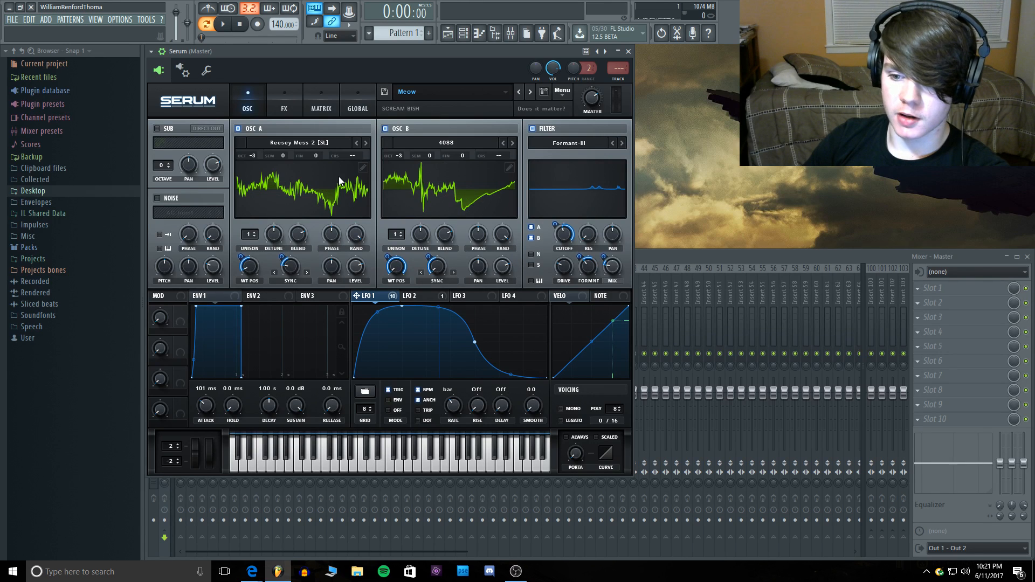
pyautogui.click(299, 98)
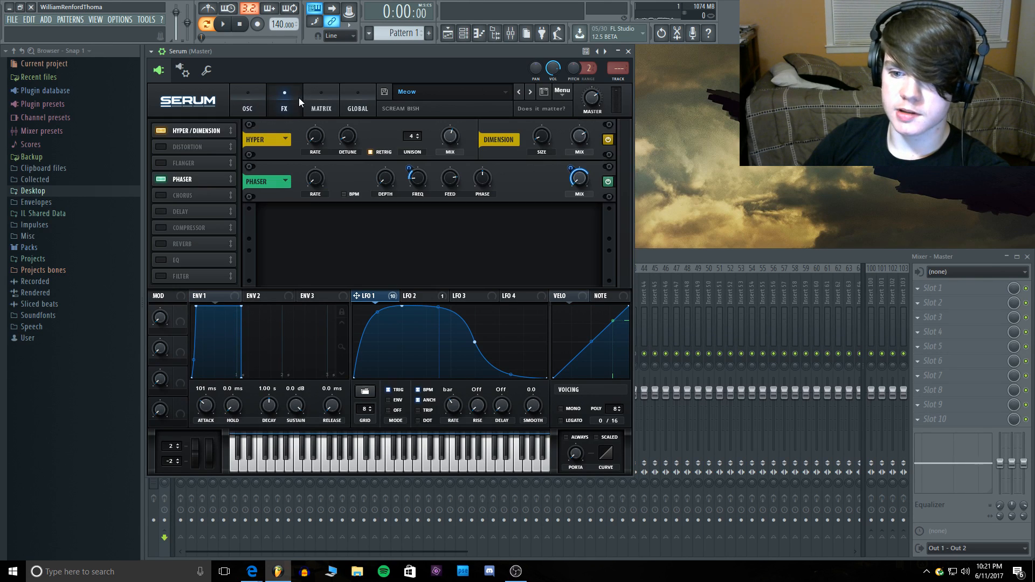
pyautogui.click(249, 95)
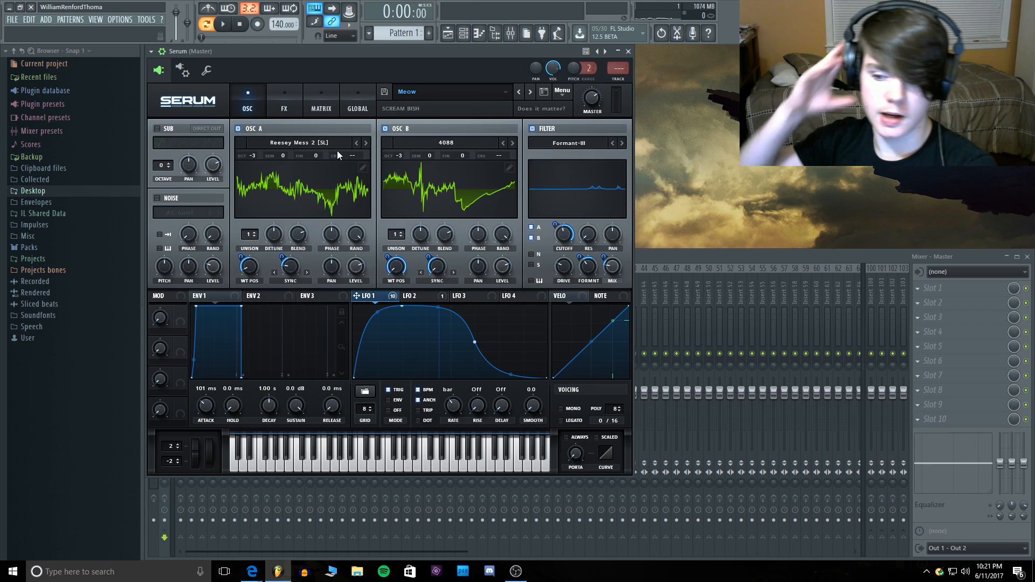
# Step: Audition Meow on a couple of notes with the phaser modulation active
pyautogui.moveTo(337, 154)
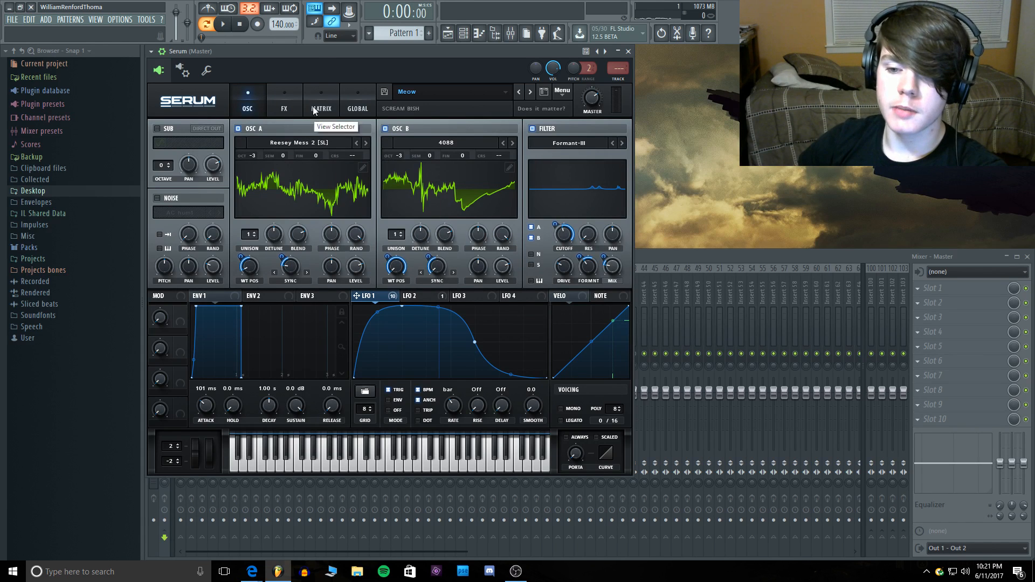
pyautogui.press('s')
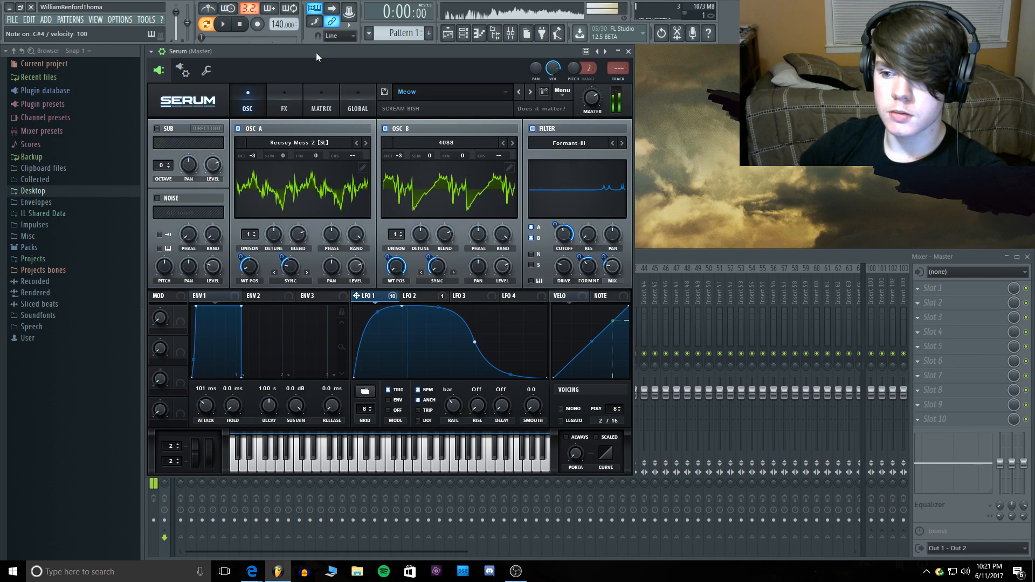
pyautogui.press('t')
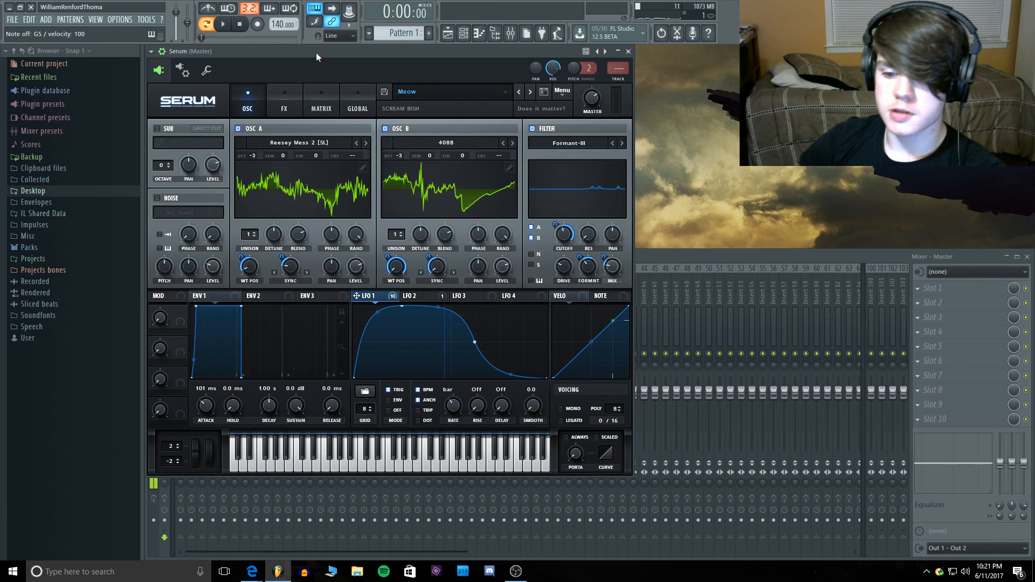
pyautogui.click(405, 91)
pyautogui.click(406, 90)
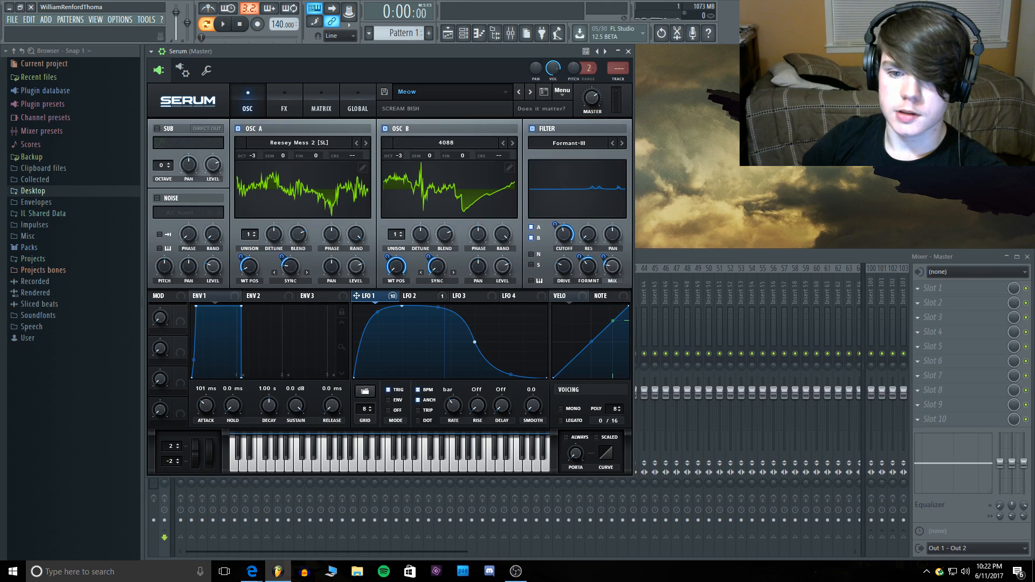
# Step: Switch to Yahoo Mail, open the "3 Serum Presets" message from the inbox, and download all its attachments as a zip
pyautogui.click(9, 6)
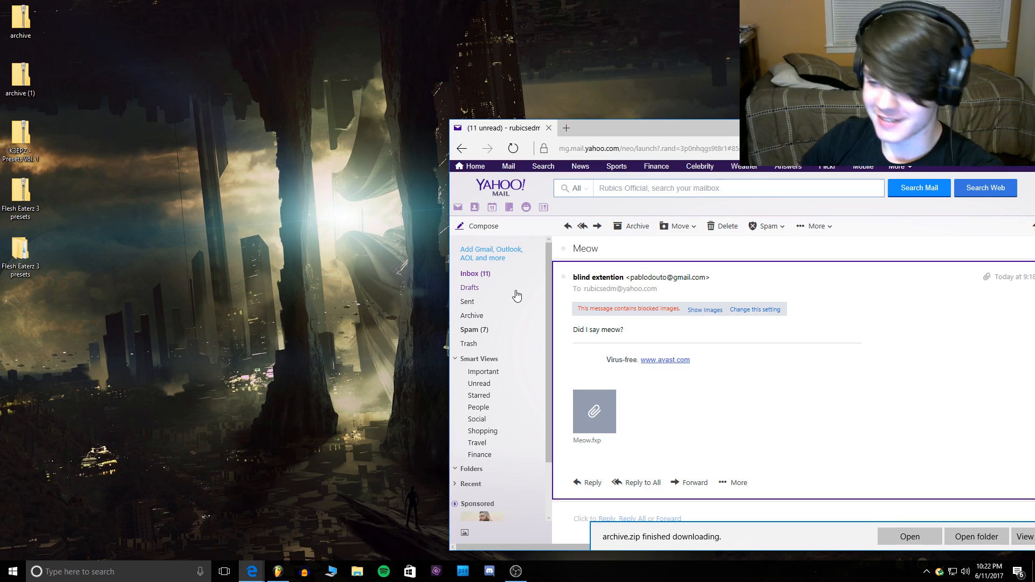
pyautogui.click(477, 274)
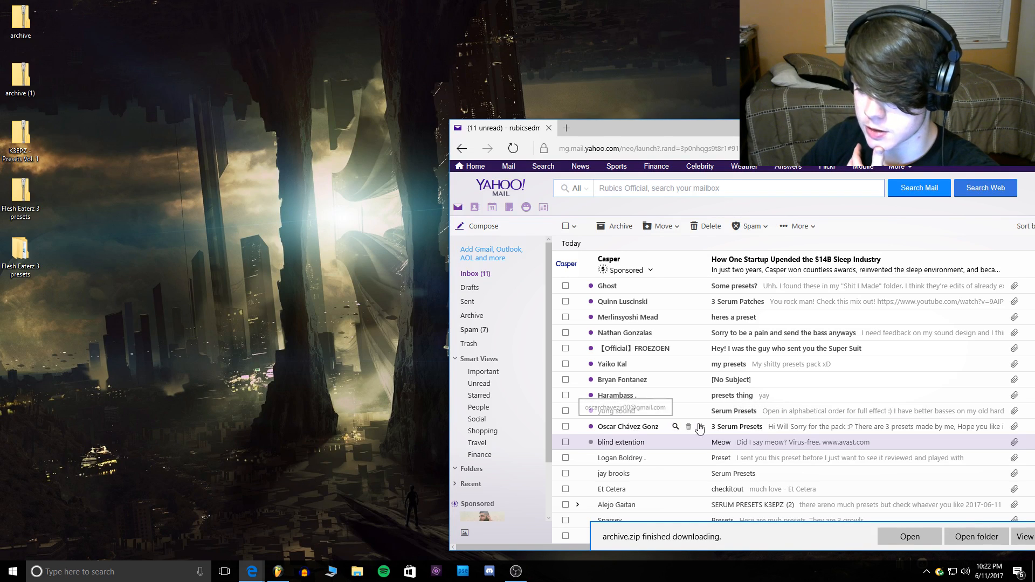
pyautogui.click(764, 430)
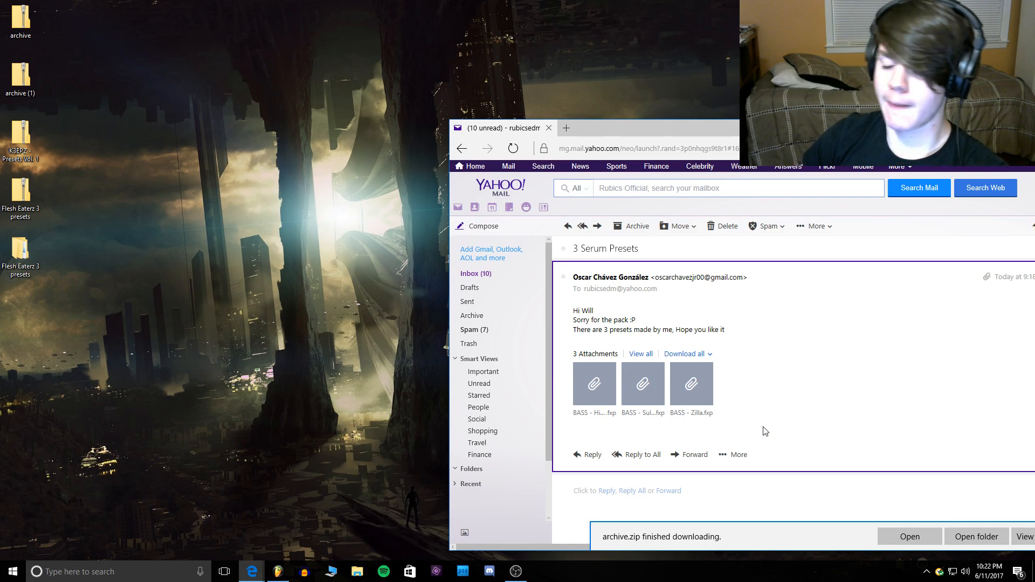
pyautogui.click(693, 358)
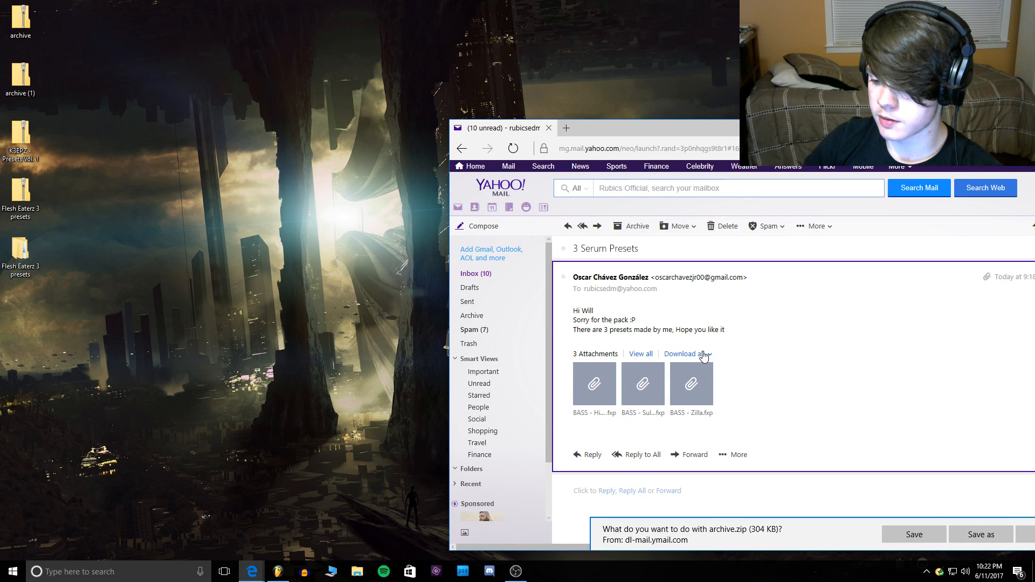
pyautogui.click(921, 530)
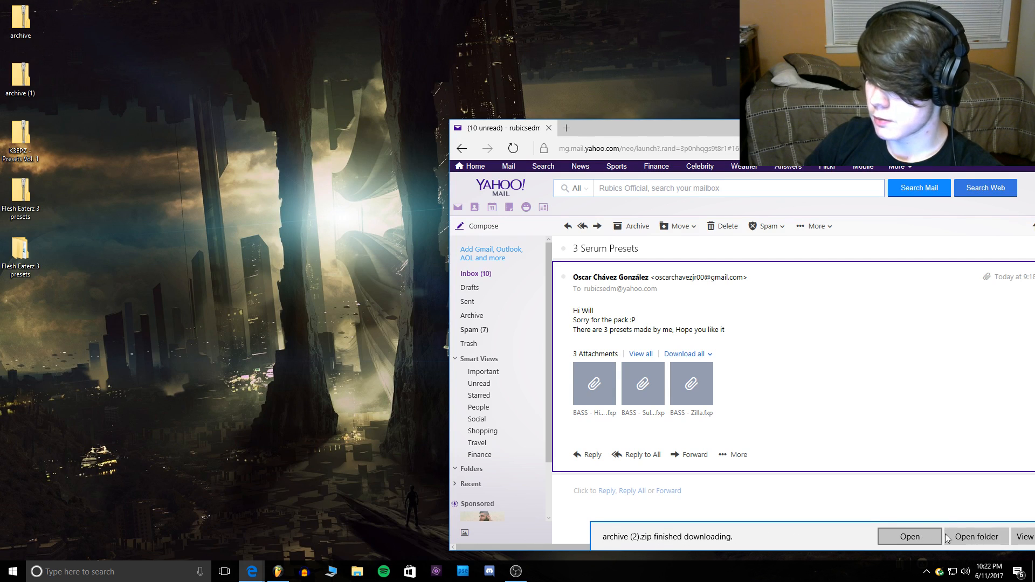
# Step: Move the downloaded archive (2) zip from the Downloads folder to the desktop
pyautogui.click(977, 536)
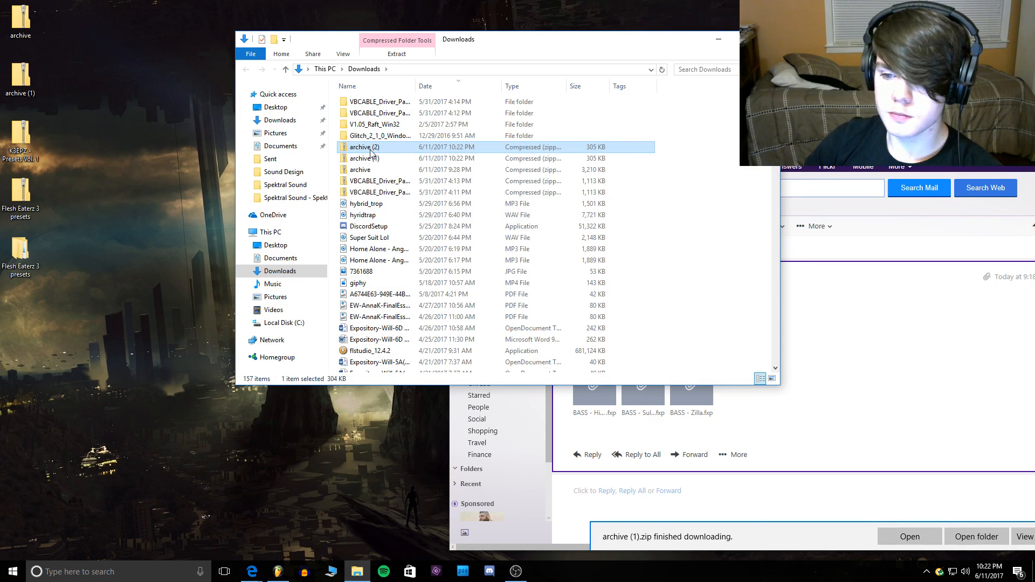
pyautogui.moveTo(370, 153); pyautogui.dragTo(20, 305)
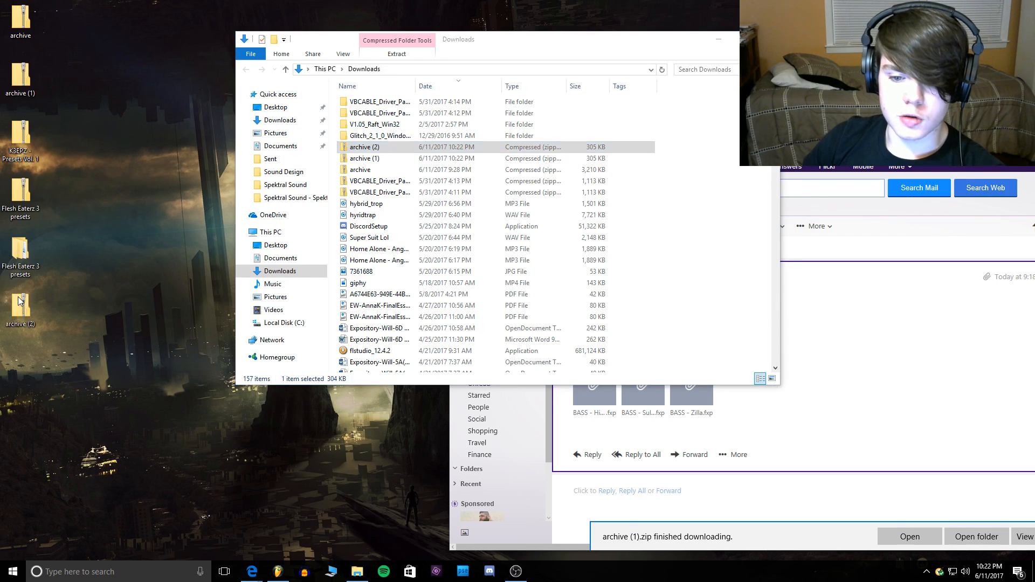
pyautogui.rightClick(20, 306)
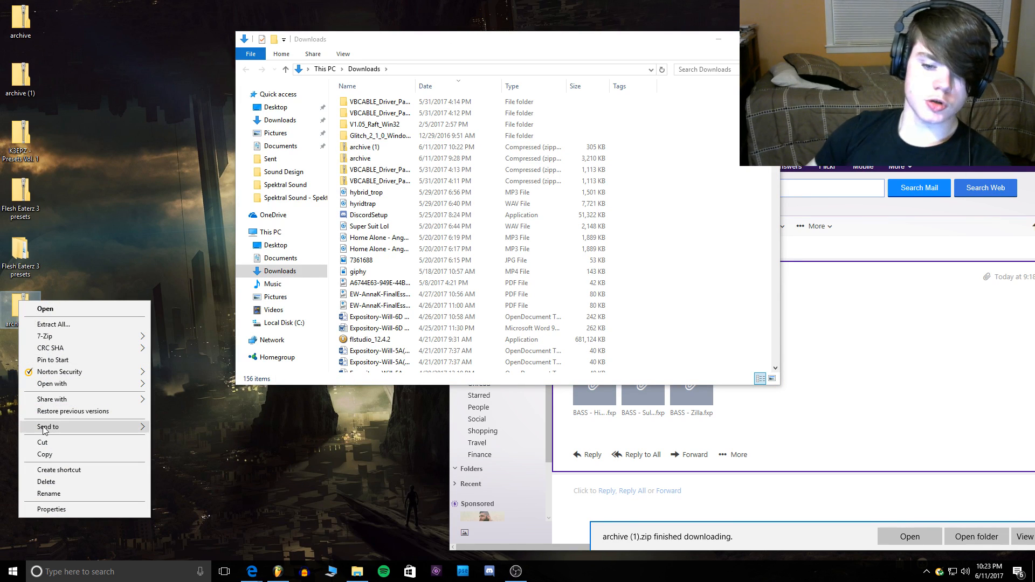
pyautogui.click(47, 495)
# Step: Extract the archive (2) zip into its own desktop folder and close the open File Explorer windows
pyautogui.rightClick(29, 311)
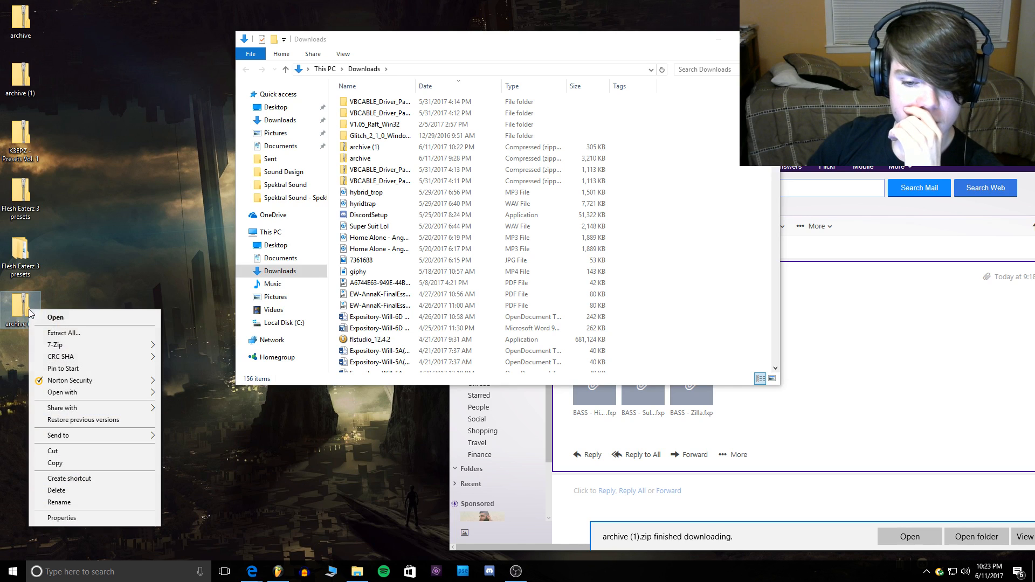
pyautogui.click(62, 335)
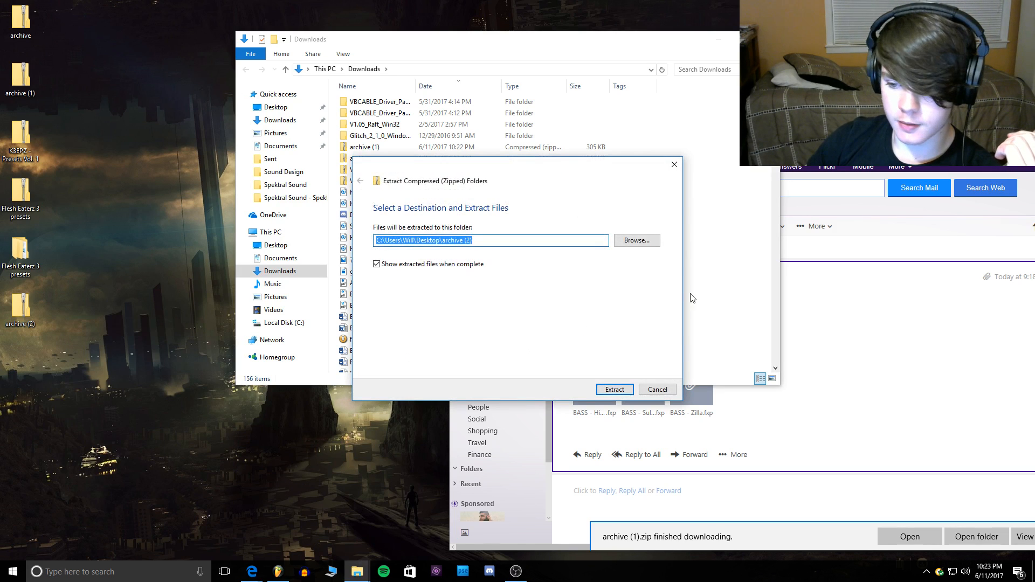
pyautogui.click(619, 388)
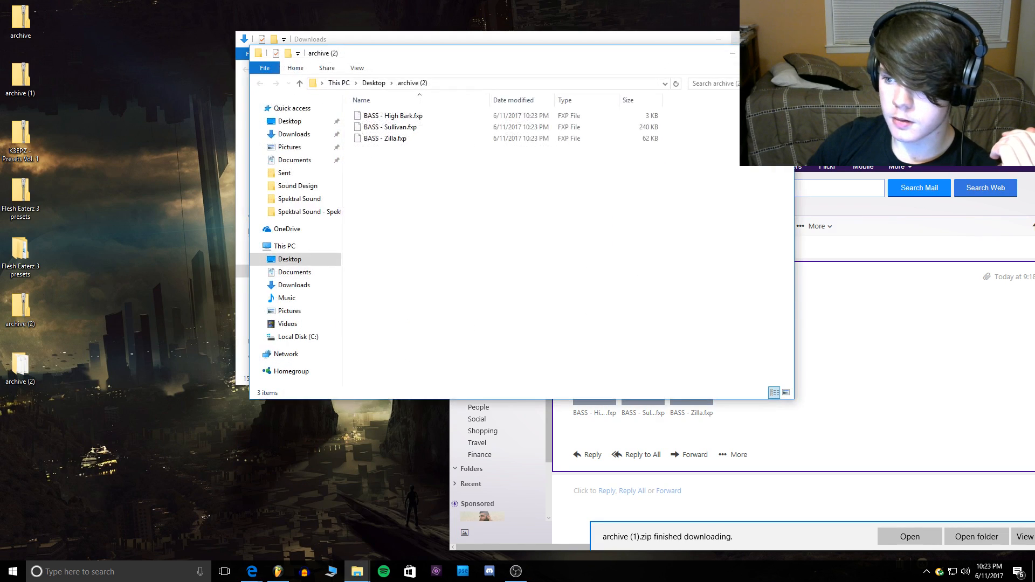
pyautogui.click(768, 39)
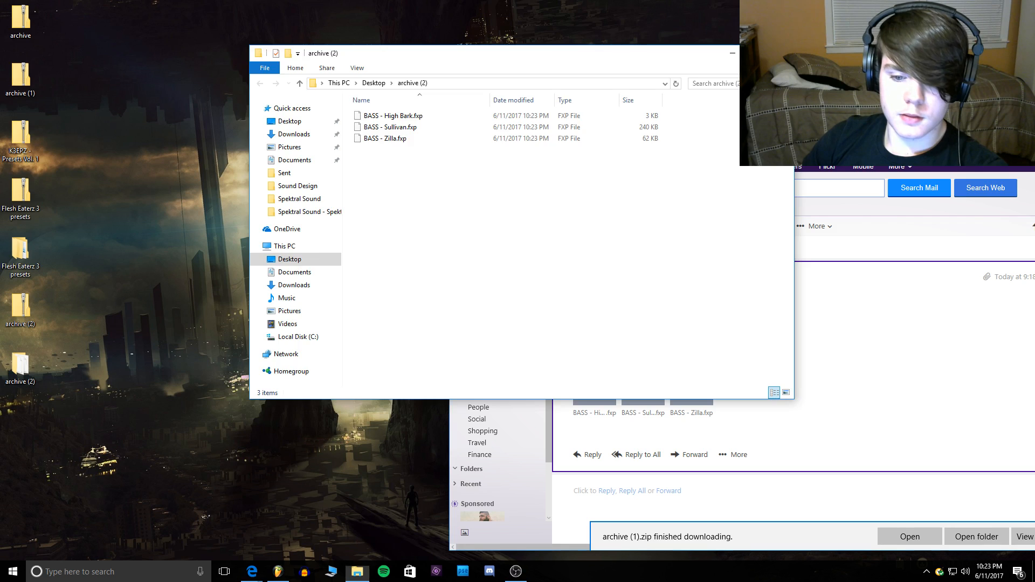
pyautogui.click(782, 53)
# Step: Find the Serum Presets folder on the computer and move the extracted archive (2) folder into Presets > Sent
pyautogui.click(108, 571)
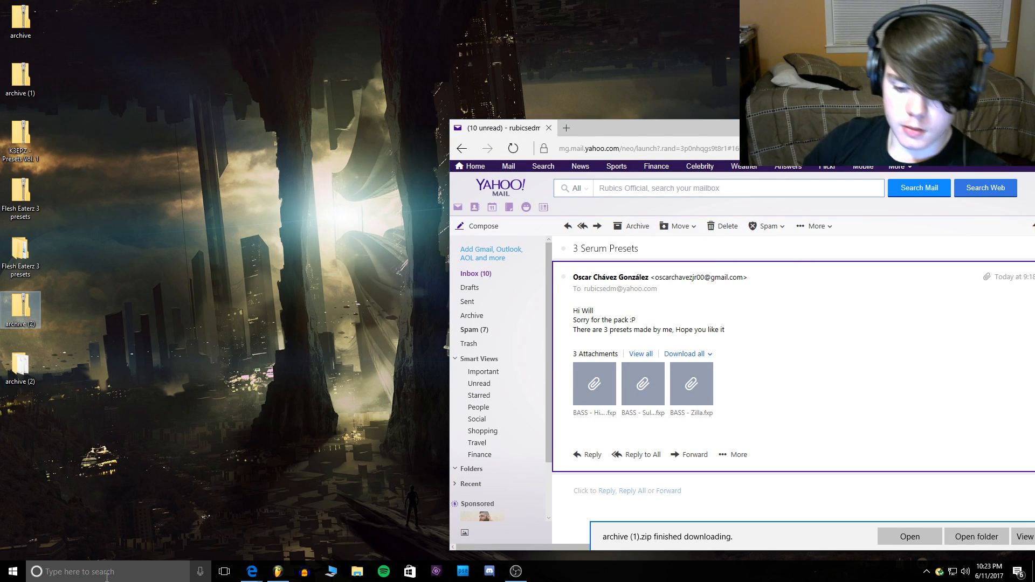
pyautogui.write('seru')
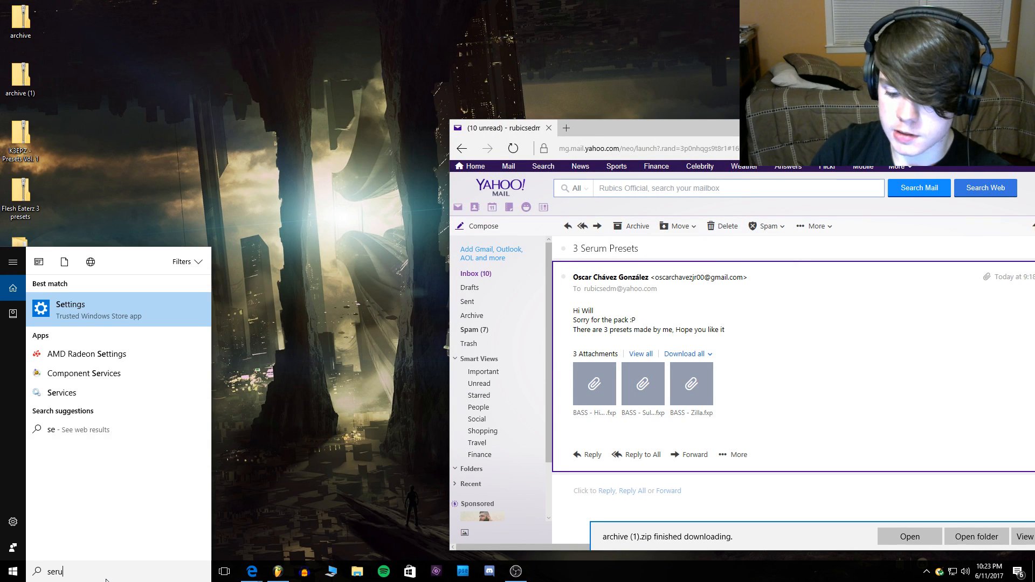
pyautogui.write('m pre')
pyautogui.click(122, 324)
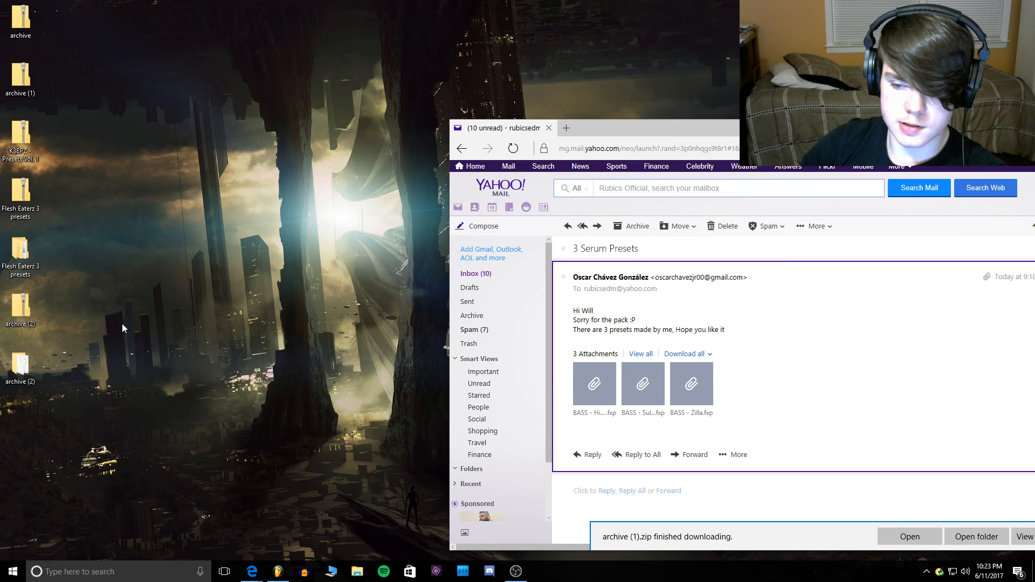
pyautogui.doubleClick(363, 135)
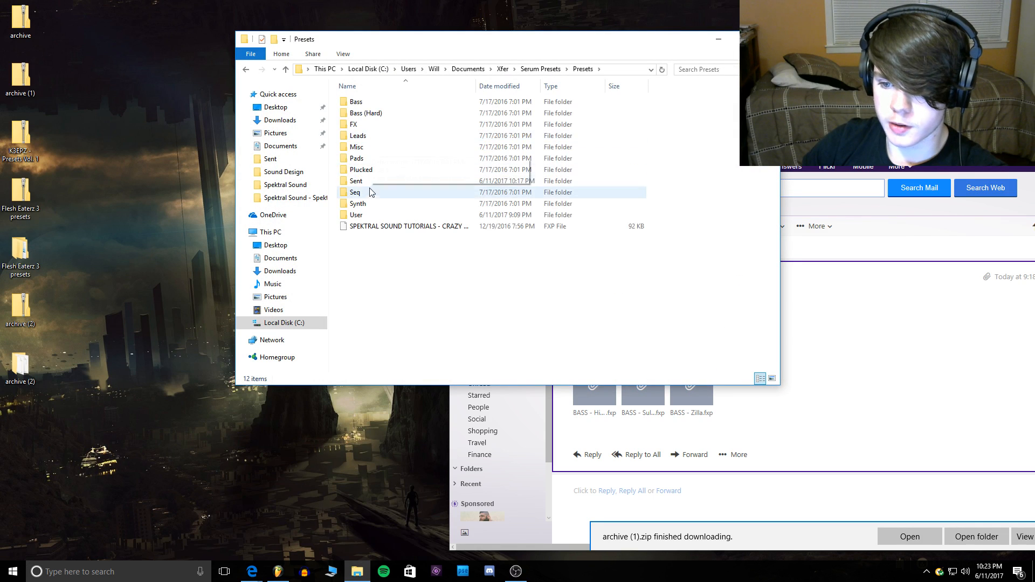
pyautogui.doubleClick(370, 215)
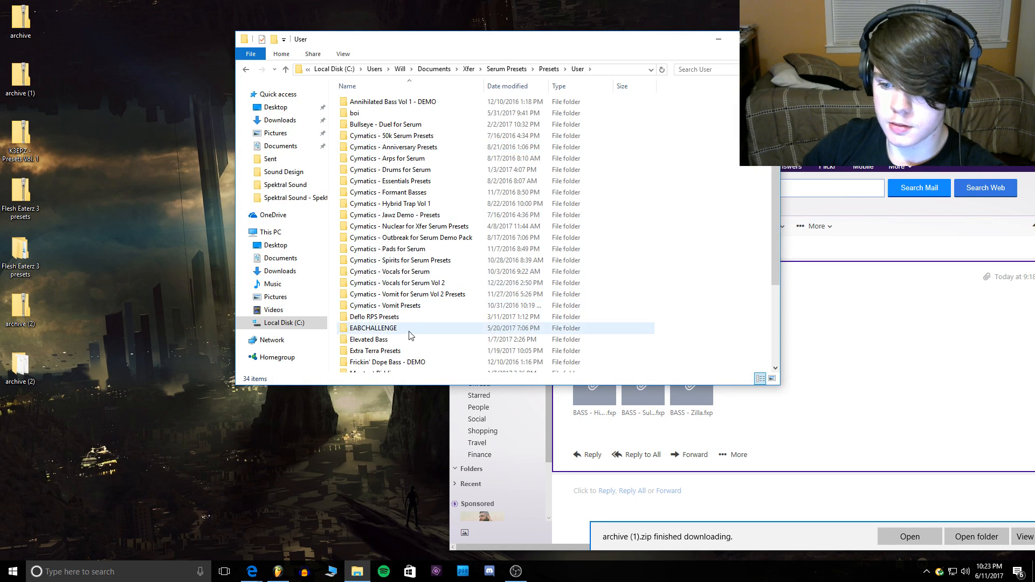
pyautogui.click(247, 70)
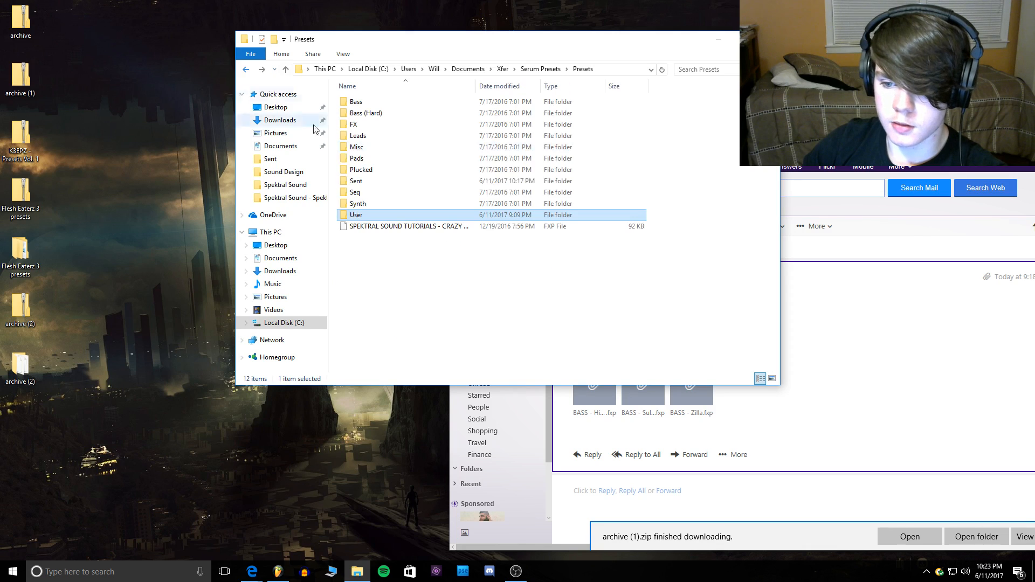
pyautogui.doubleClick(367, 186)
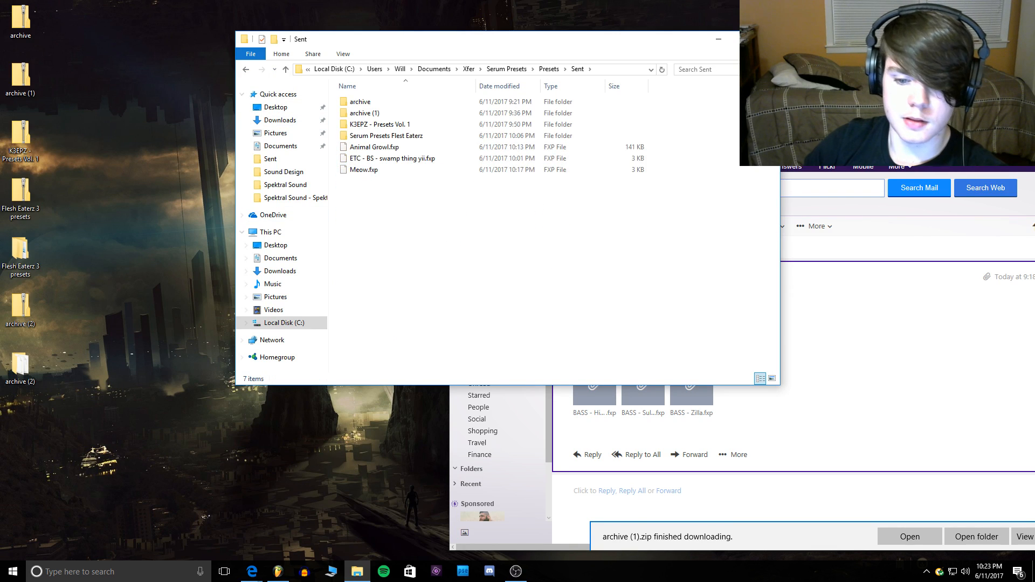
pyautogui.moveTo(25, 378); pyautogui.dragTo(435, 249)
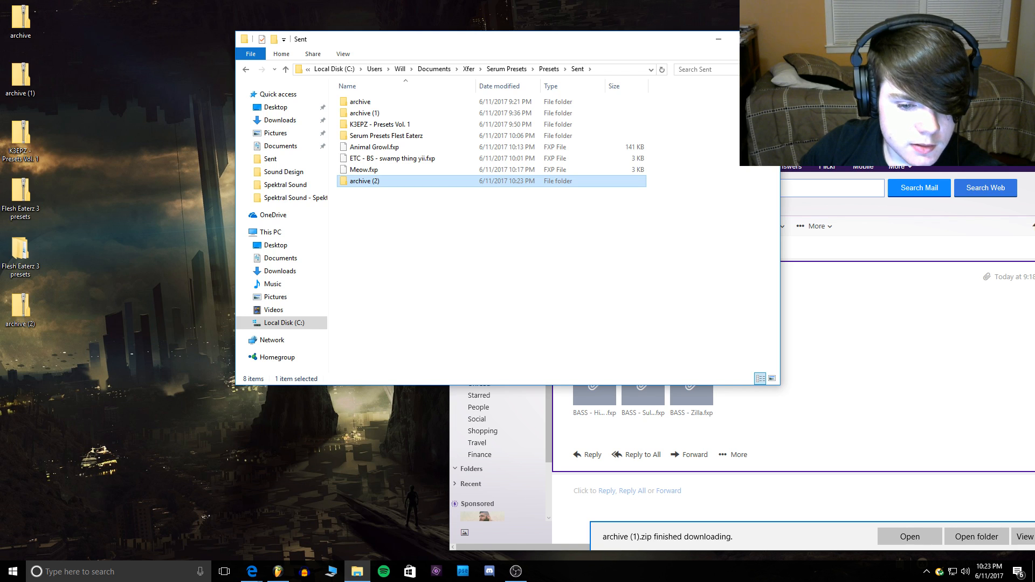
# Step: Switch back to FL Studio, play Meow on various high and low notes, and start playback
pyautogui.click(278, 571)
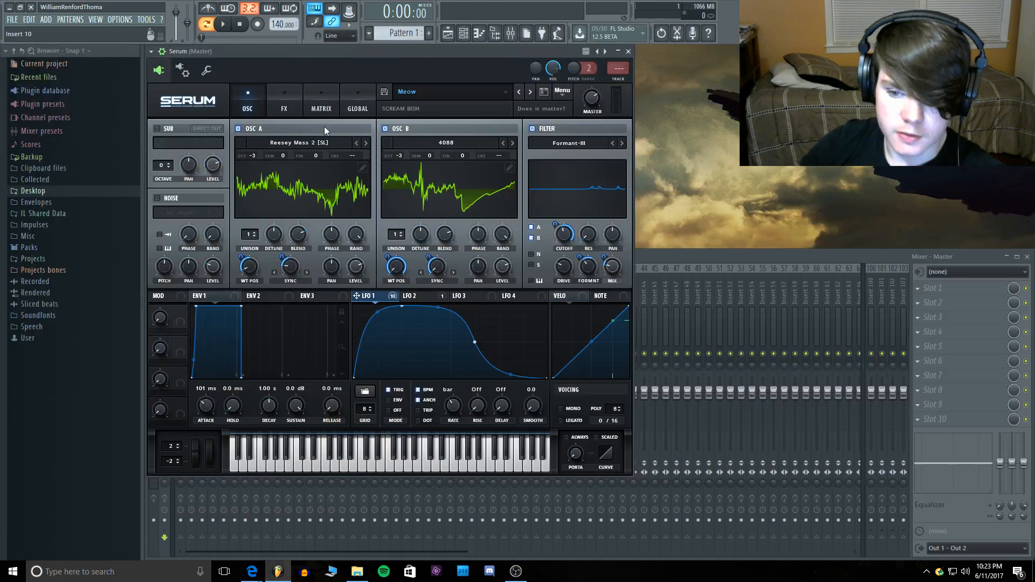
pyautogui.press('e')
pyautogui.press('e')
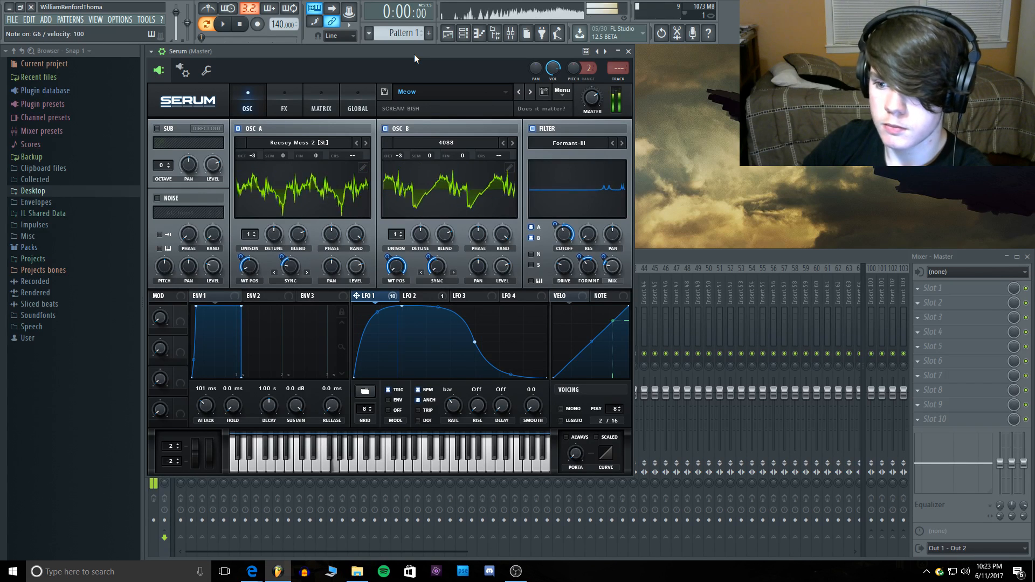
pyautogui.press('t')
pyautogui.press('m')
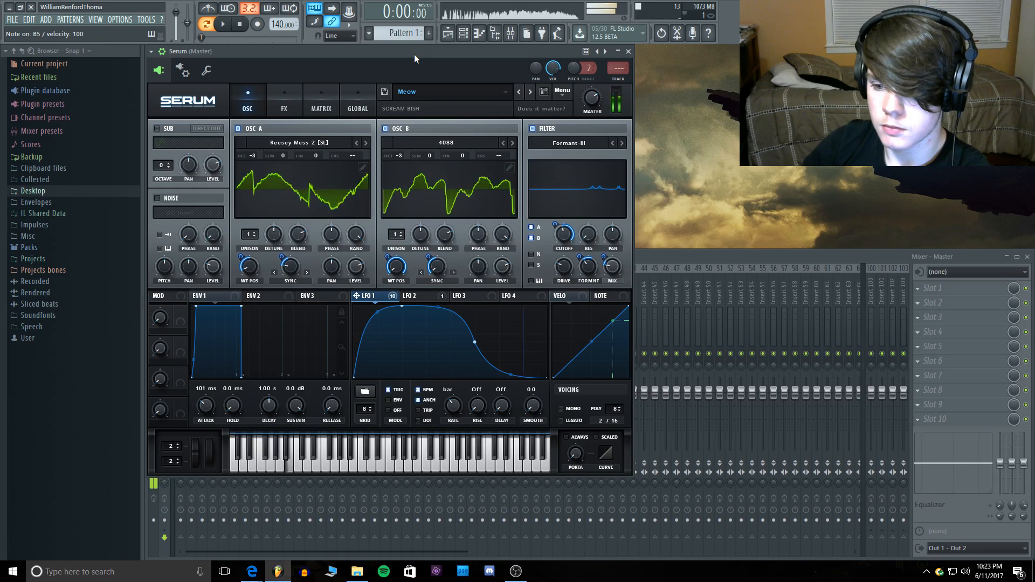
pyautogui.press('v')
pyautogui.press('d')
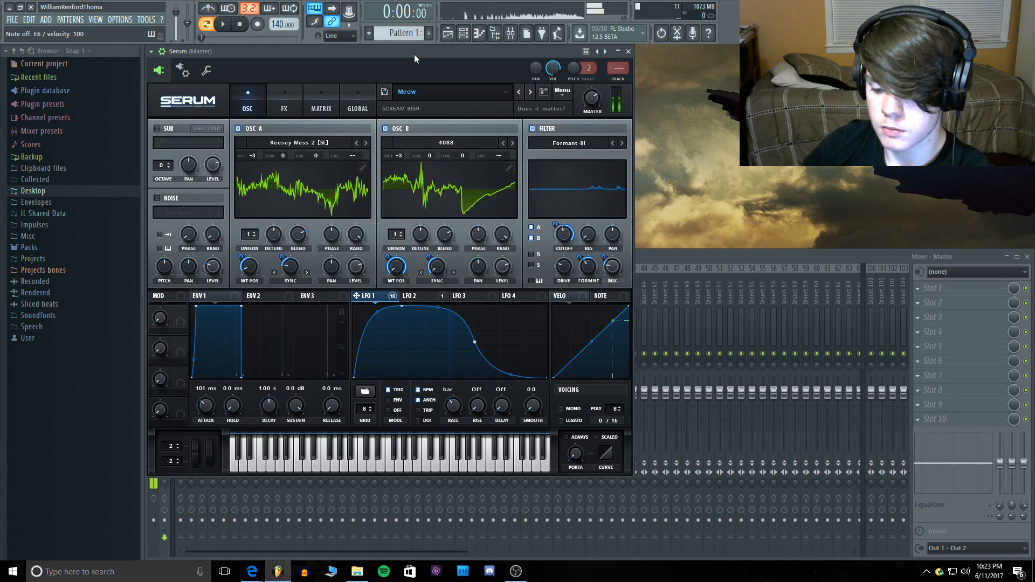
pyautogui.press('t')
pyautogui.press('e')
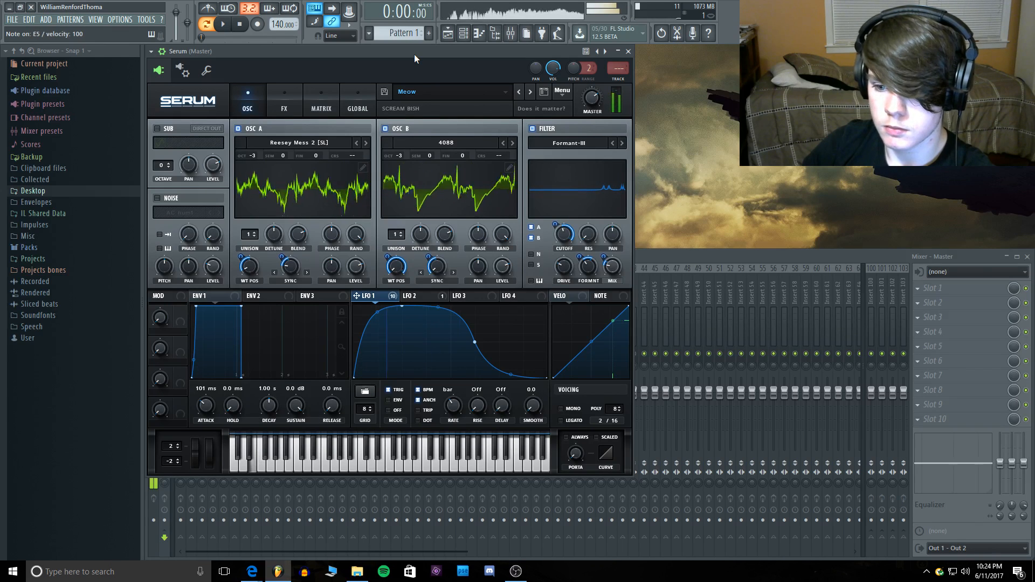
pyautogui.press('space')
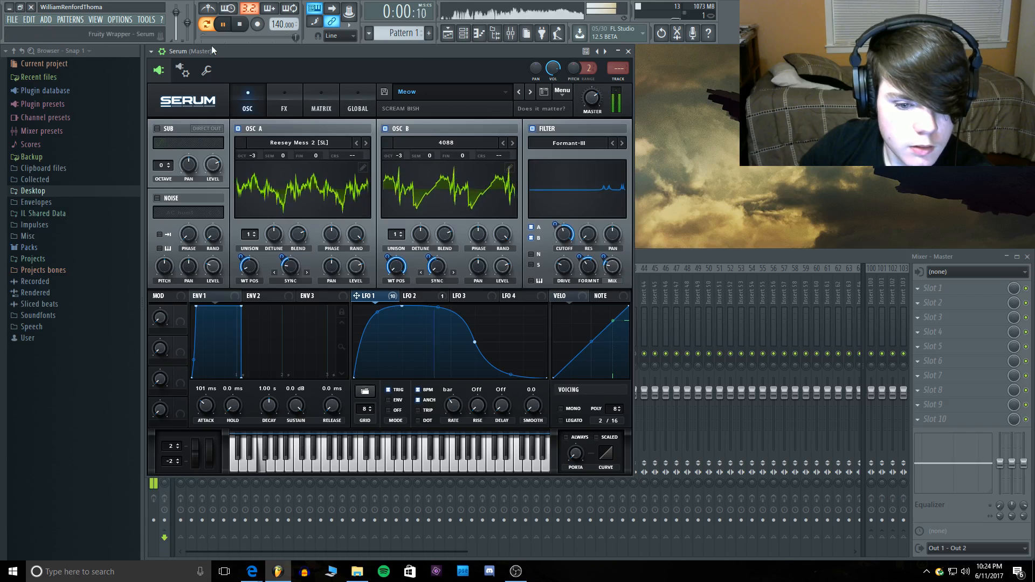
# Step: Stop playback and reload the Meow preset from the Sent folder in Serum
pyautogui.press('space')
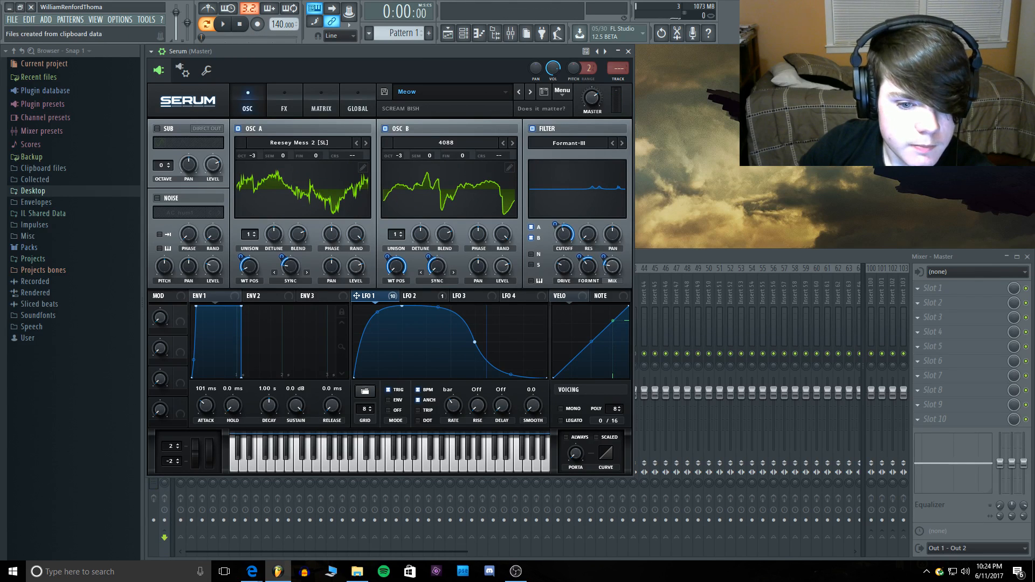
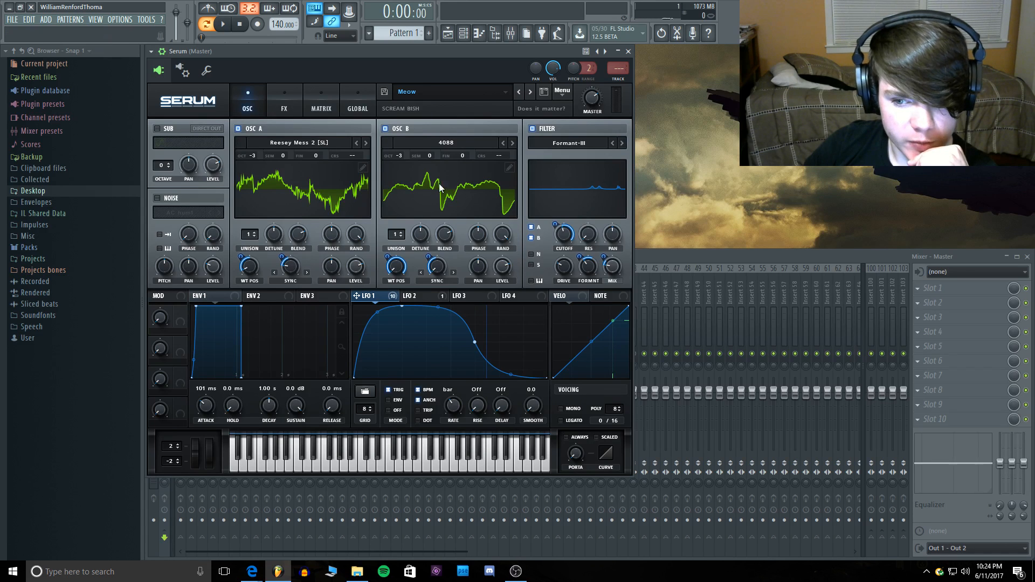
pyautogui.click(429, 93)
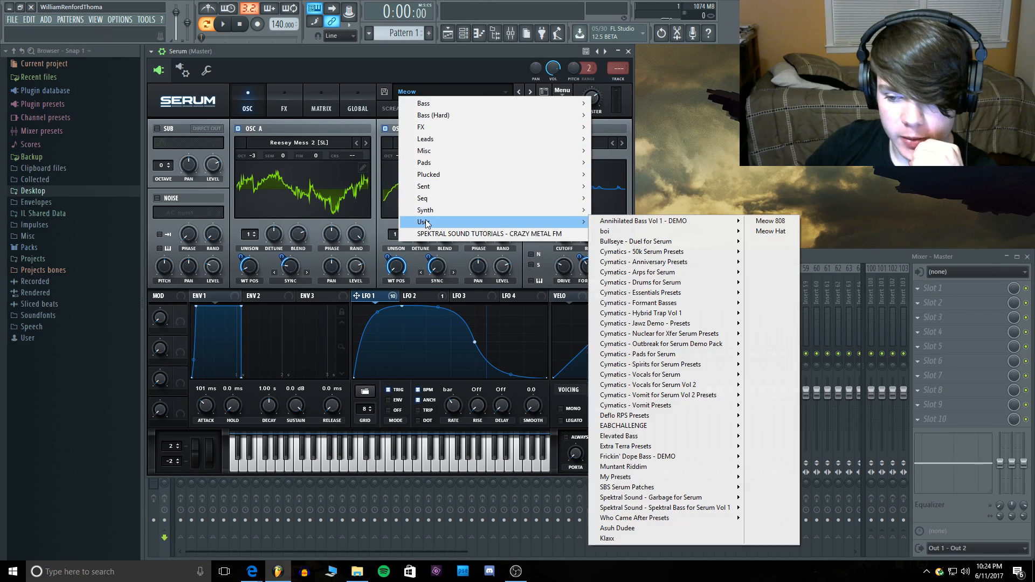
pyautogui.moveTo(435, 187)
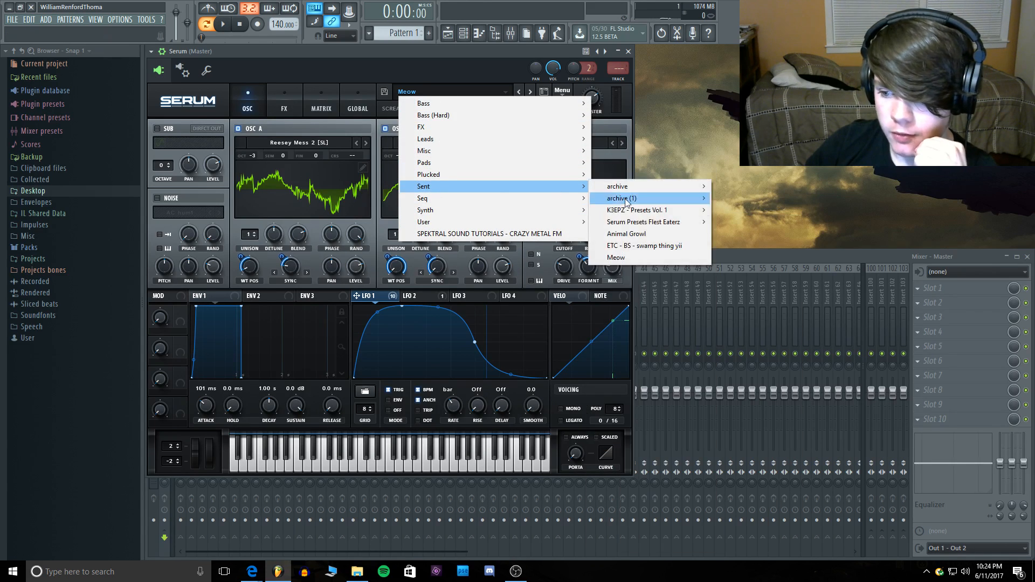
pyautogui.click(638, 257)
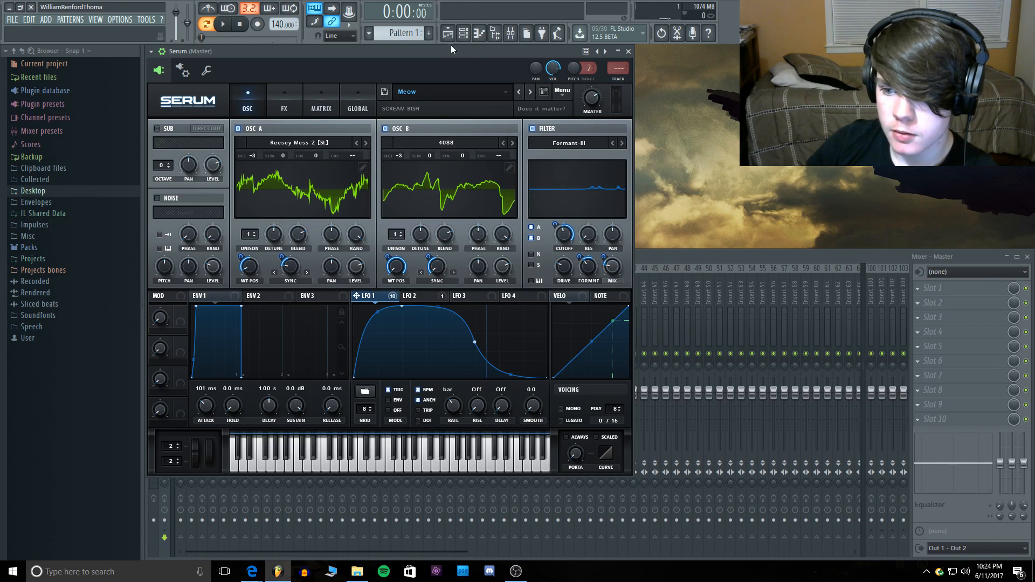
# Step: Audition Meow on E6, G6 and several notes across the upper half of the keyboard
pyautogui.press('e')
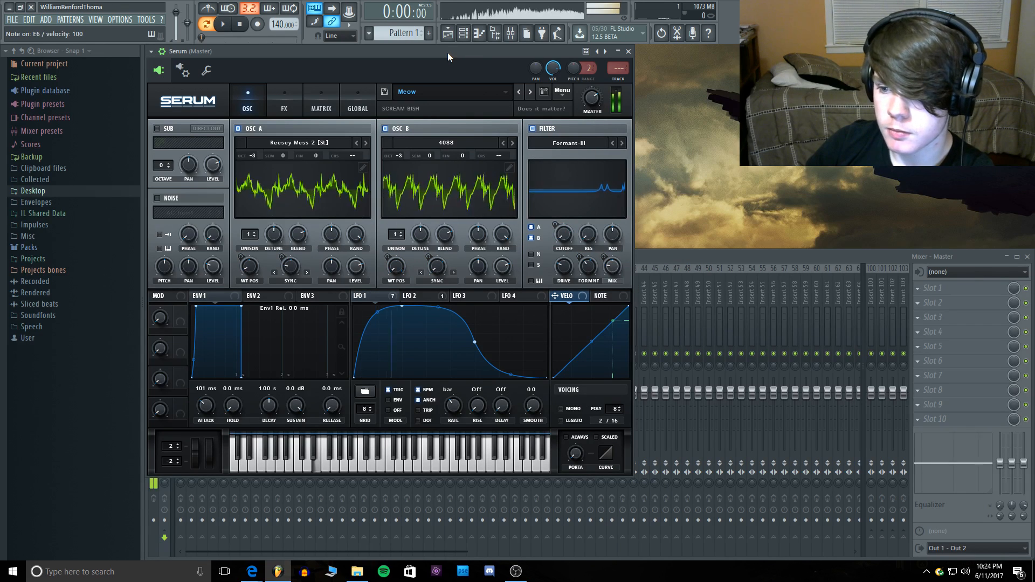
pyautogui.press('t')
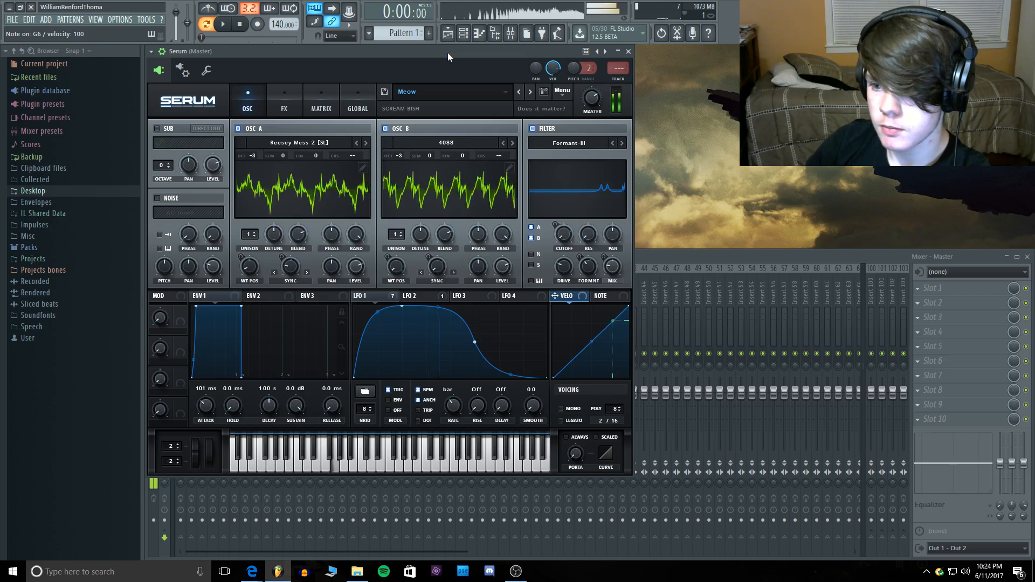
pyautogui.click(541, 464)
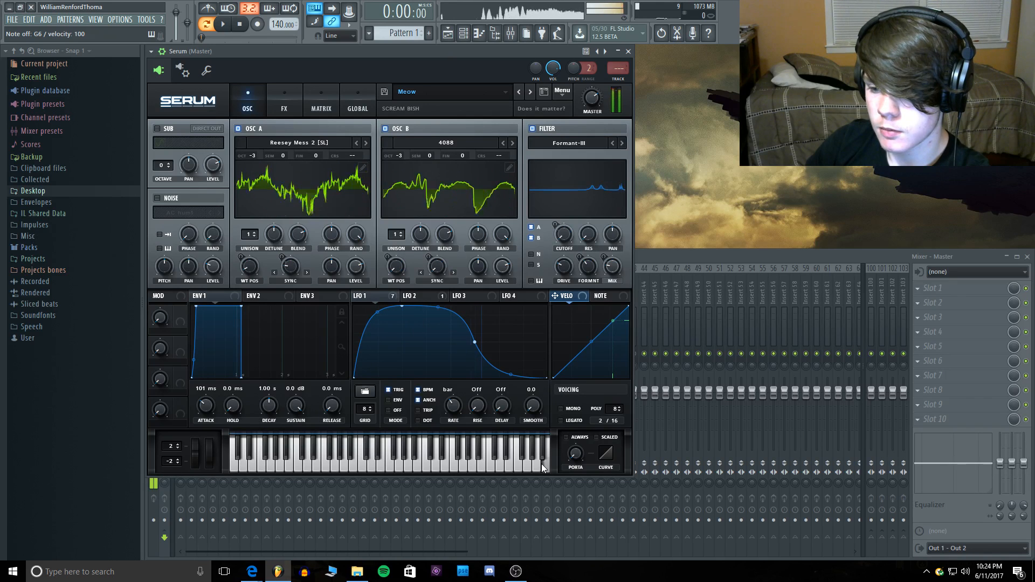
pyautogui.click(510, 465)
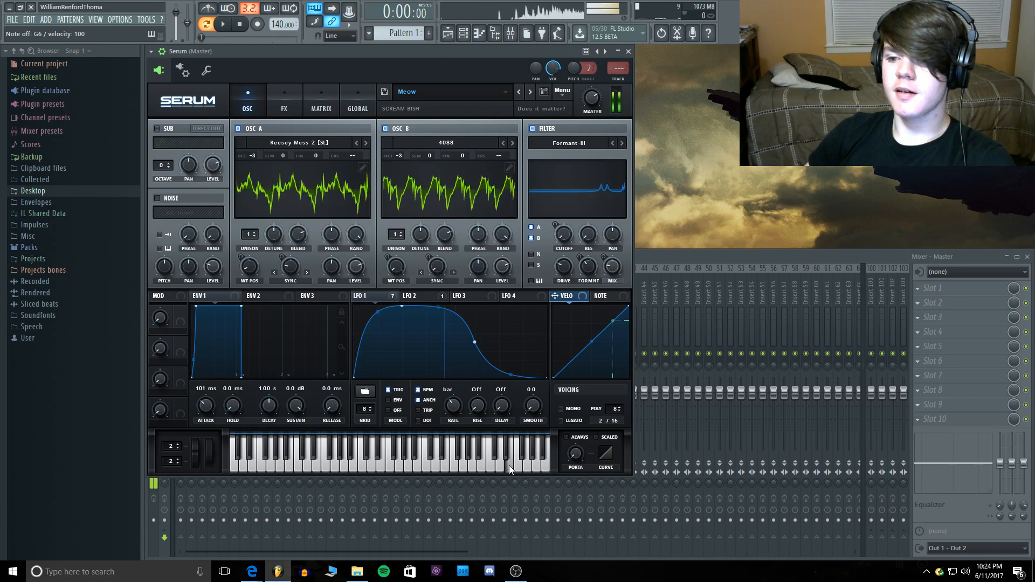
pyautogui.click(509, 465)
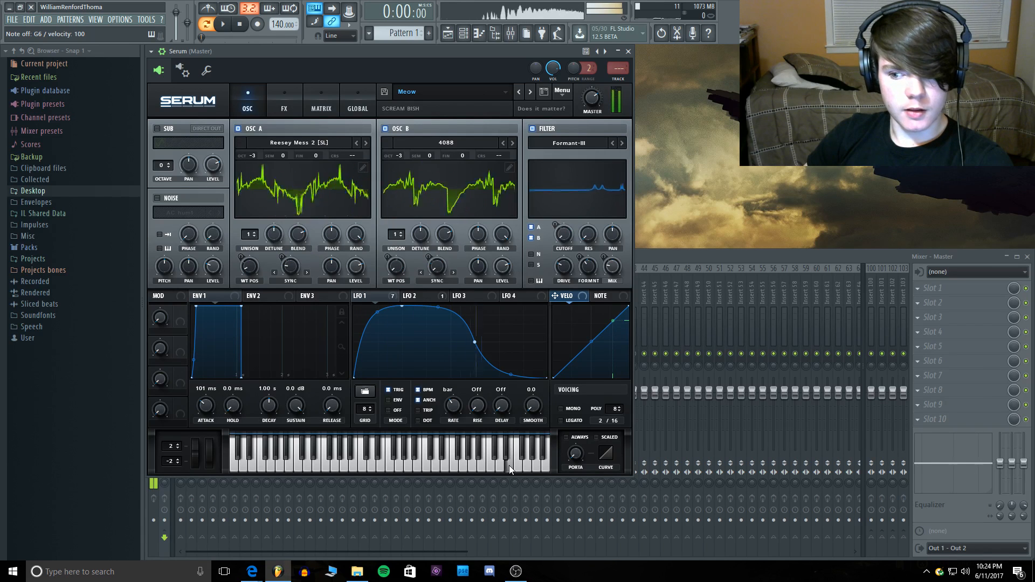
pyautogui.click(470, 461)
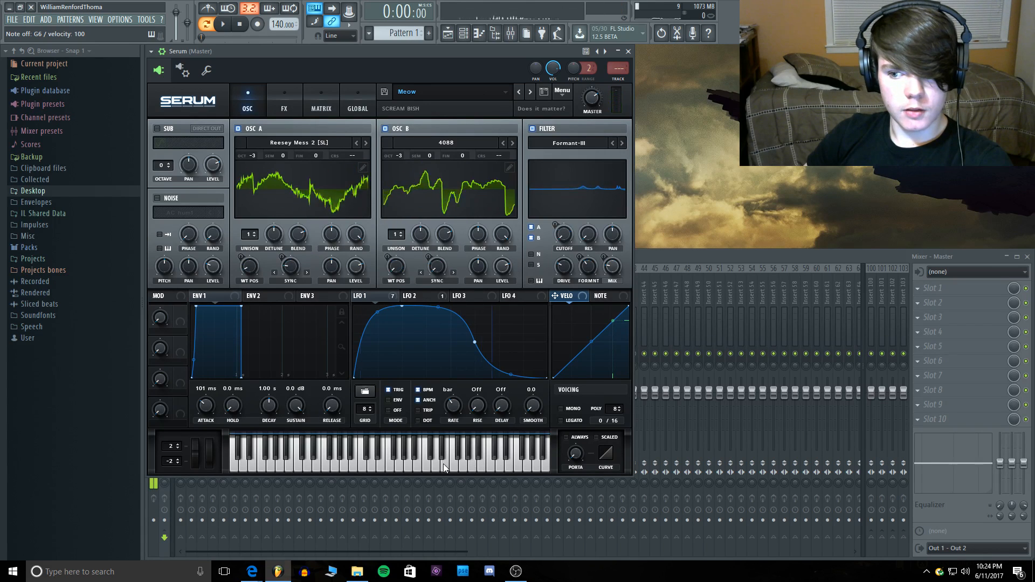
pyautogui.click(443, 464)
# Step: Set Serum's master volume to 60% and play Meow on mid and high notes, including a downward slide
pyautogui.moveTo(599, 113); pyautogui.dragTo(596, 104)
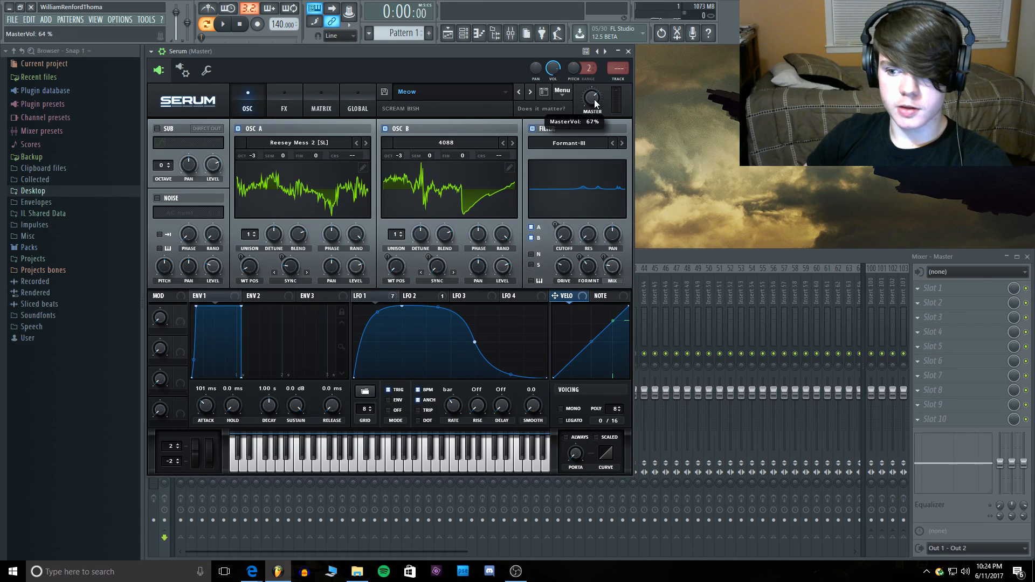
pyautogui.click(489, 462)
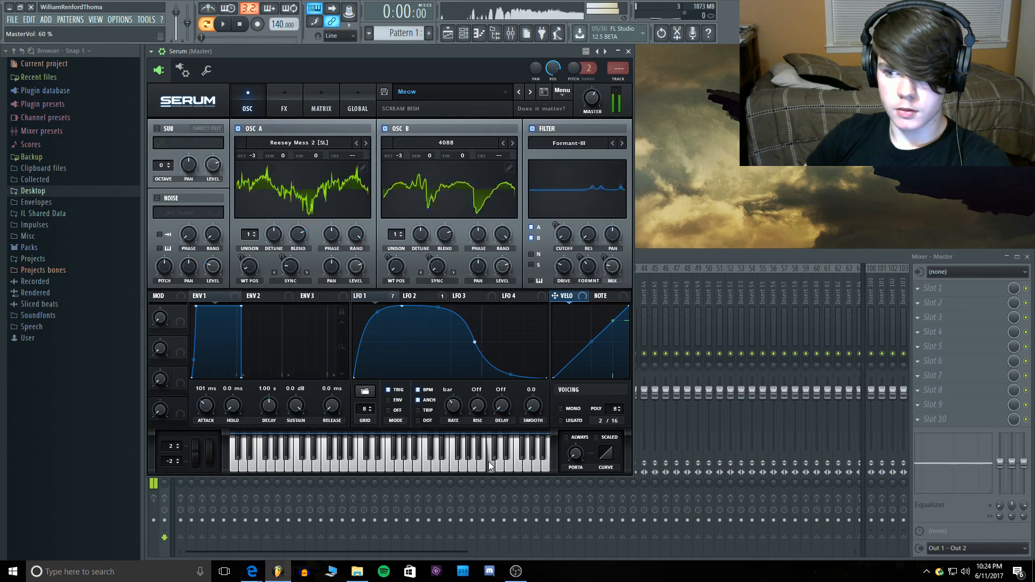
pyautogui.click(421, 457)
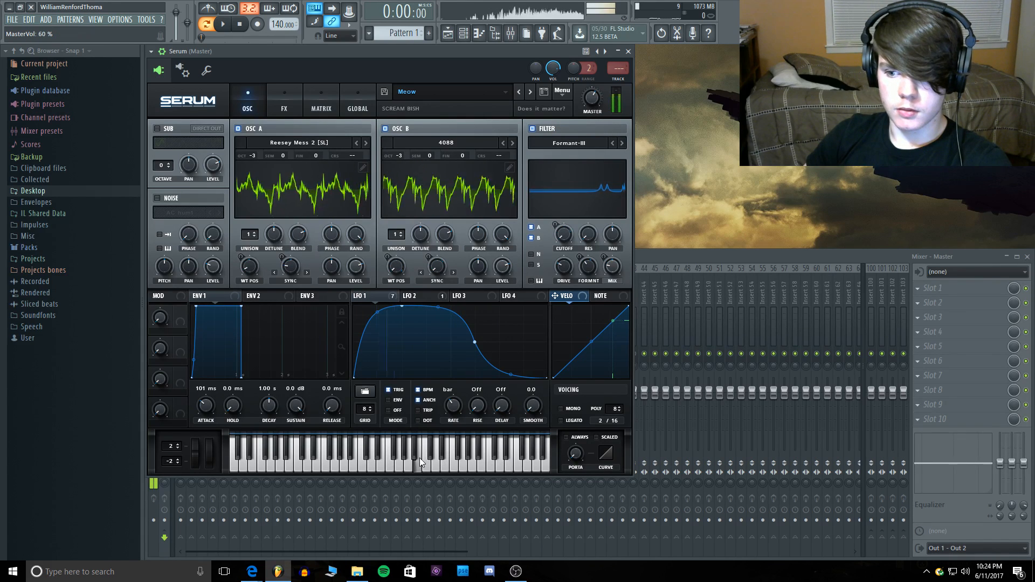
pyautogui.click(460, 464)
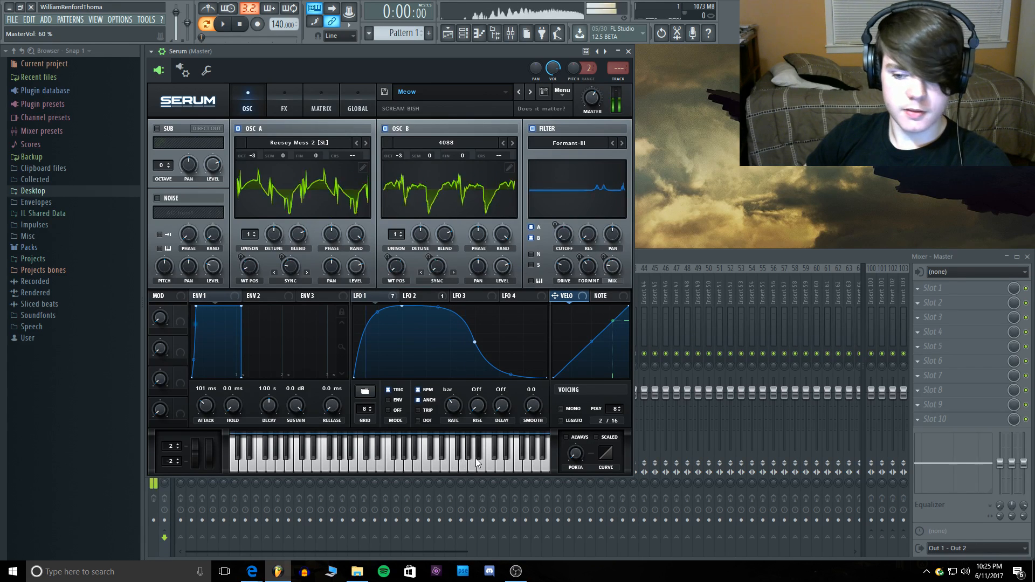
pyautogui.click(475, 458)
pyautogui.moveTo(544, 461); pyautogui.dragTo(493, 460)
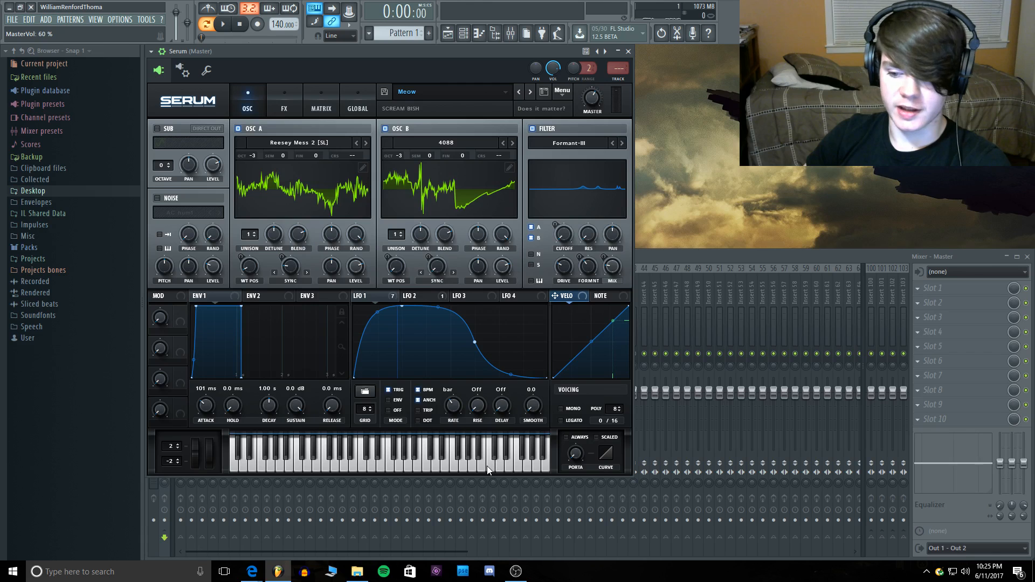
pyautogui.click(487, 466)
pyautogui.moveTo(487, 466); pyautogui.dragTo(487, 462)
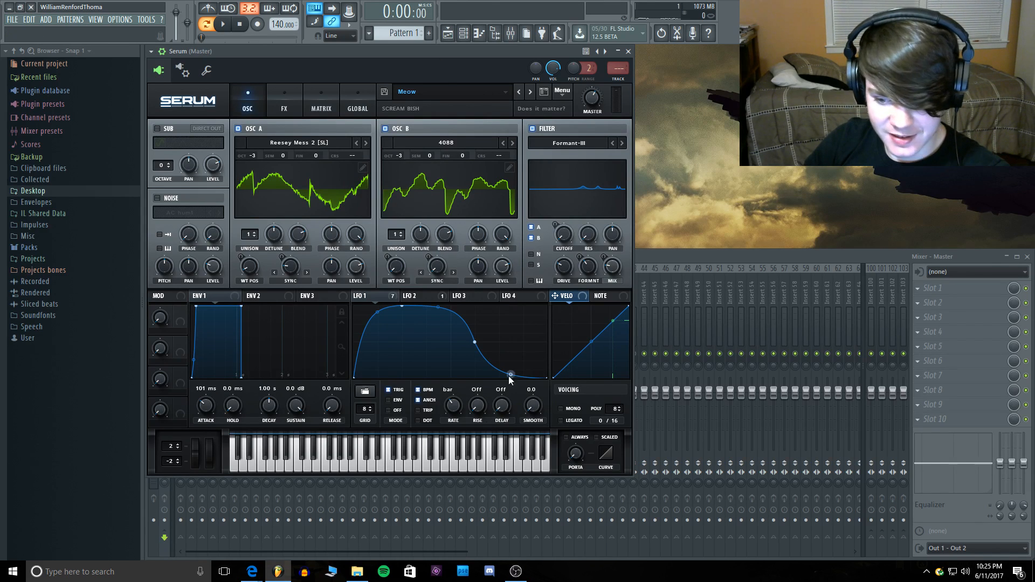
# Step: Play Meow on more separate notes in the upper-middle range of Serum's keyboard
pyautogui.click(477, 464)
pyautogui.click(456, 465)
pyautogui.click(446, 467)
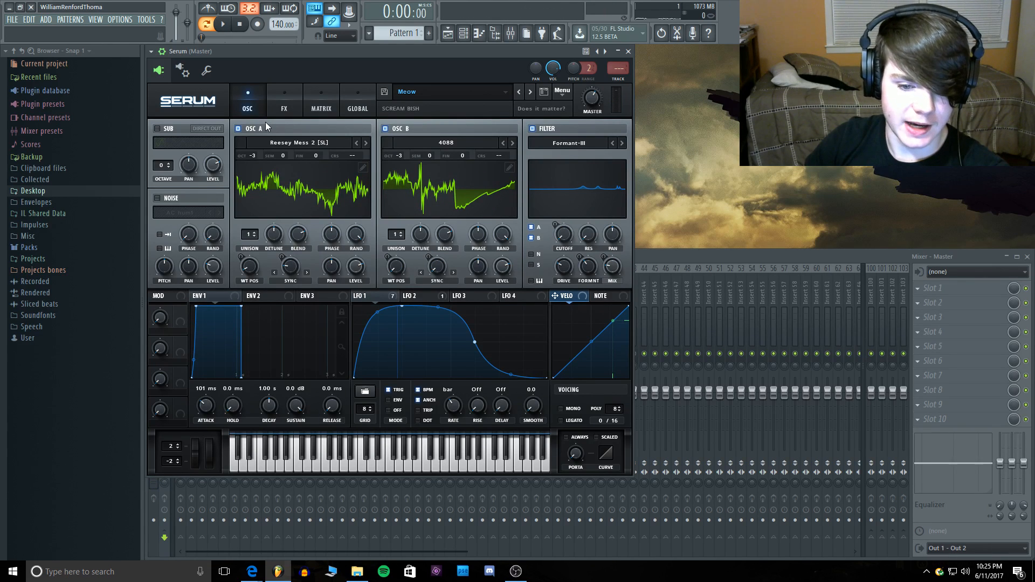
pyautogui.click(471, 461)
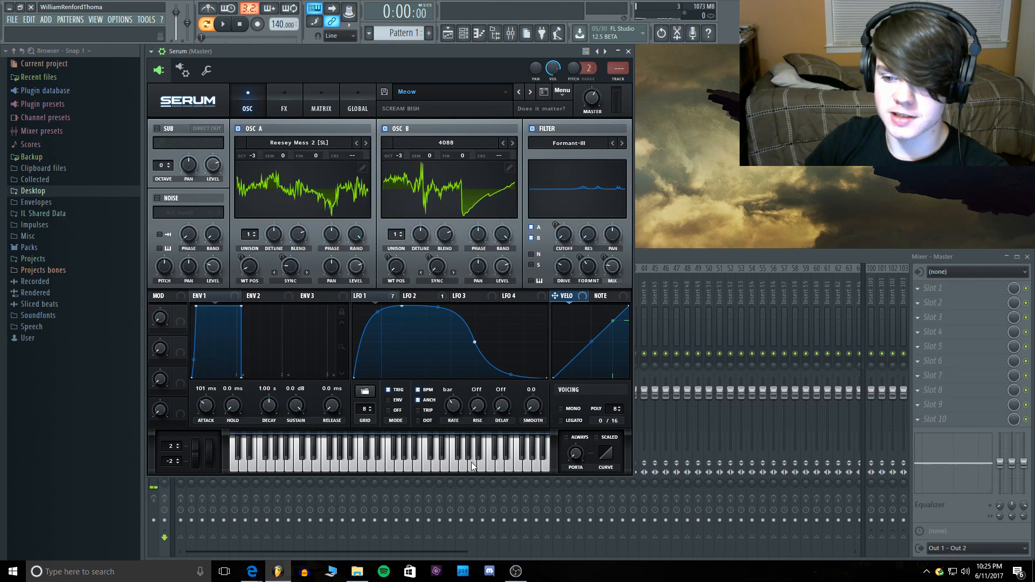
pyautogui.click(455, 462)
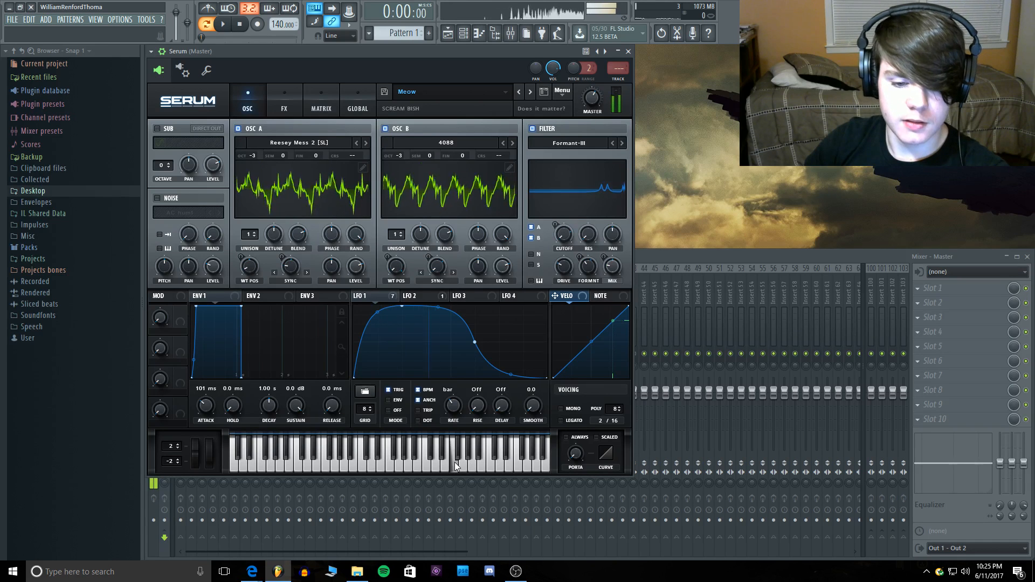
pyautogui.click(506, 462)
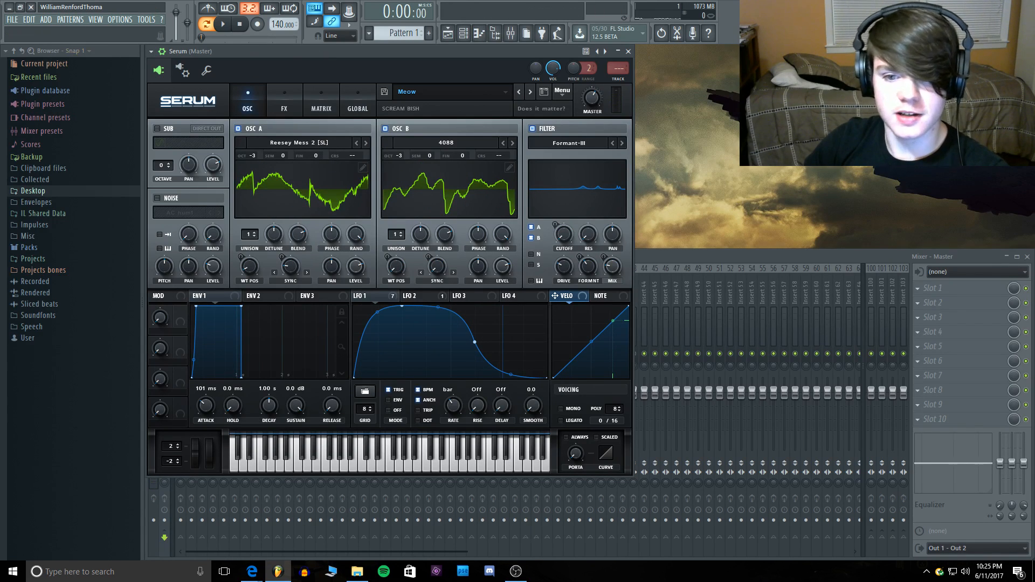
# Step: Check the Sent folder in File Explorer for the archive (2) folder, and return to FL Studio
pyautogui.click(9, 6)
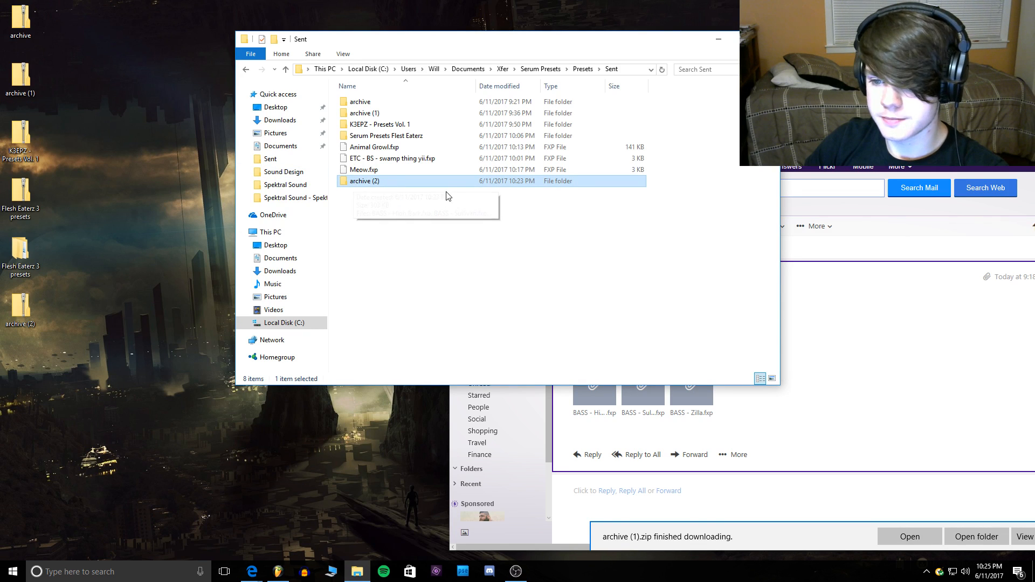
pyautogui.click(357, 572)
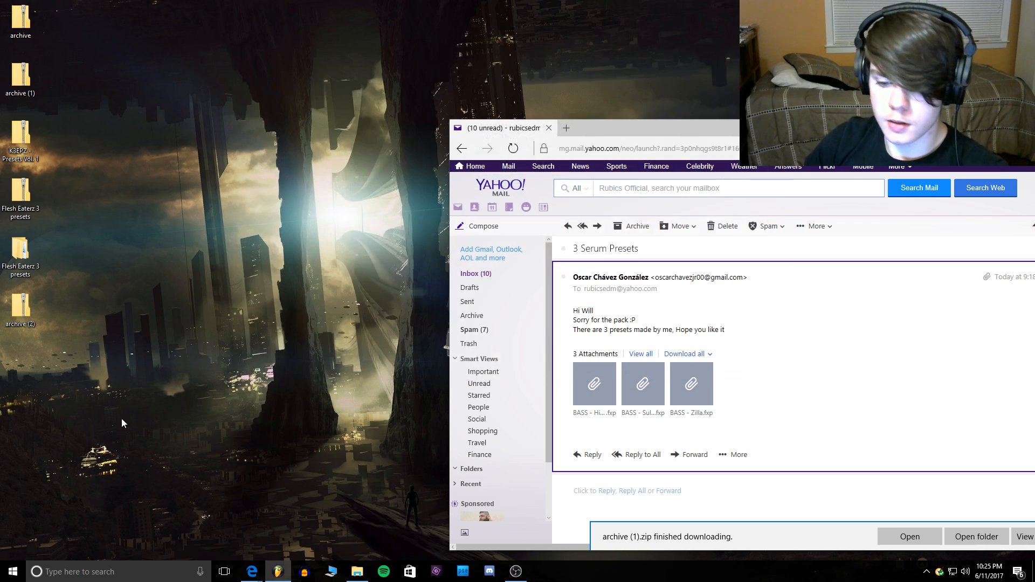
pyautogui.click(278, 572)
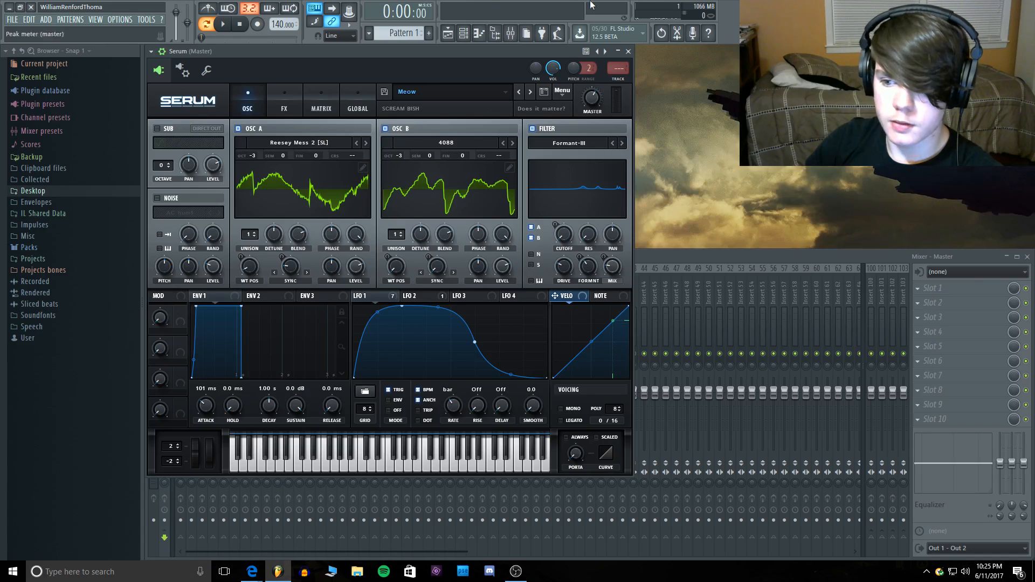
# Step: Close Serum, clear its channel to an empty sampler, and replace that with a fresh Serum instance
pyautogui.click(629, 50)
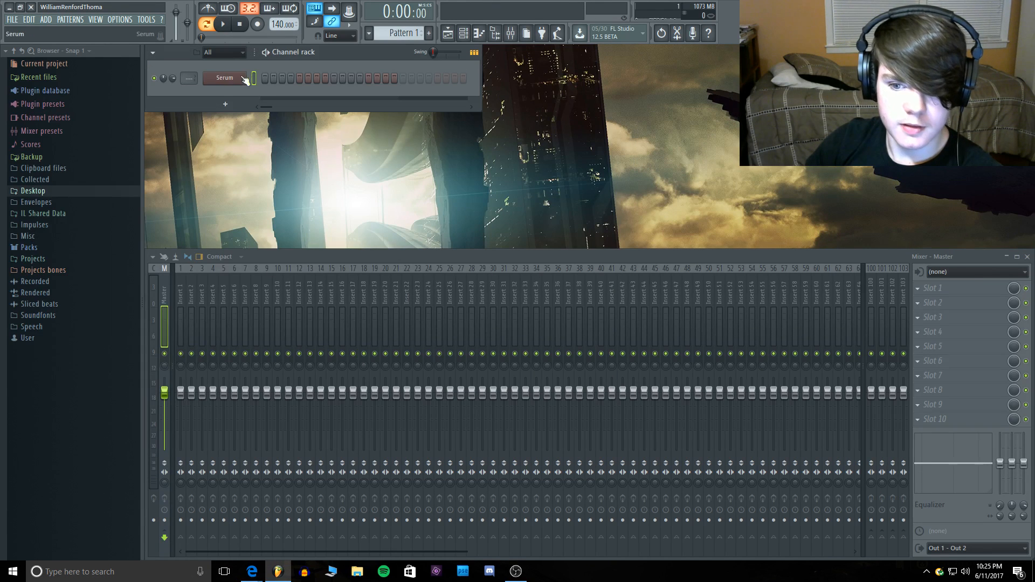
pyautogui.rightClick(225, 78)
pyautogui.moveTo(274, 151)
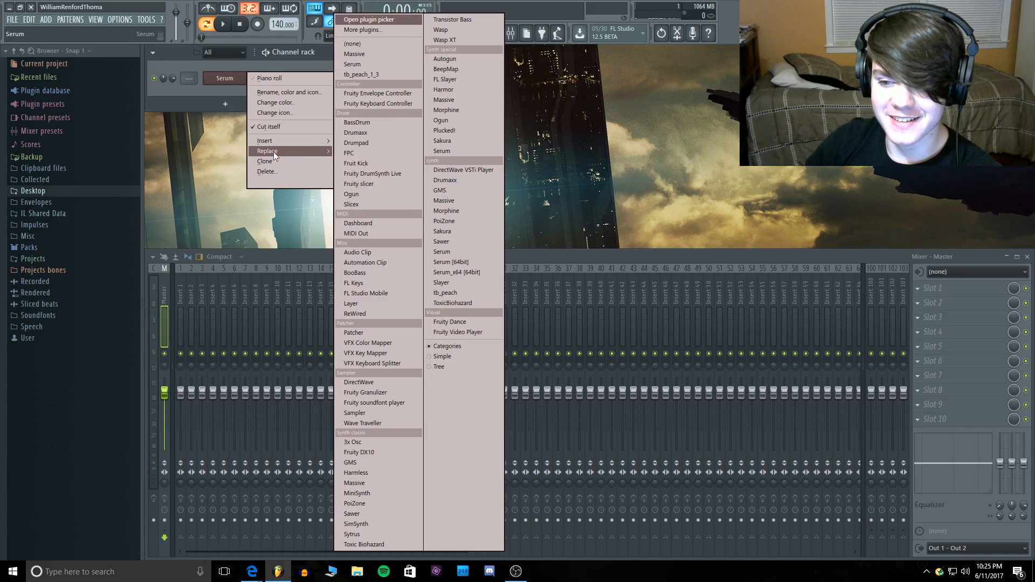
pyautogui.click(384, 47)
pyautogui.rightClick(231, 79)
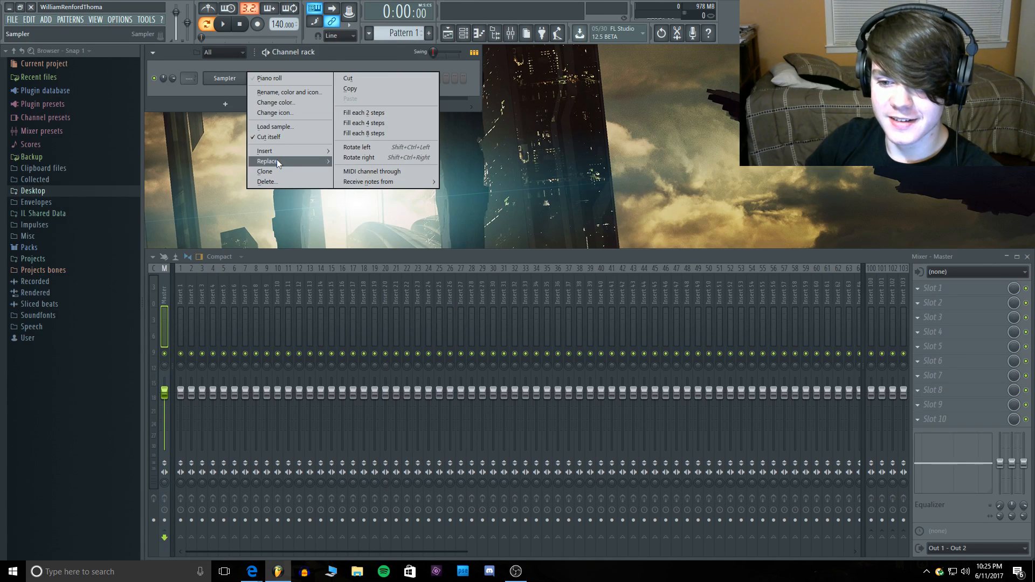
pyautogui.click(453, 153)
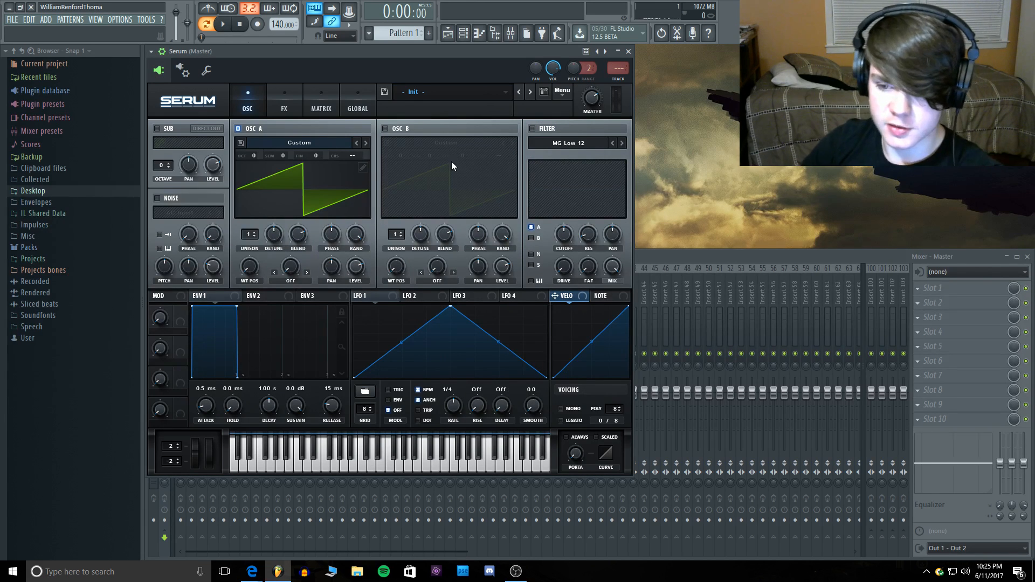
# Step: Load the BASS - High Bark preset from Sent > archive (2)
pyautogui.click(422, 89)
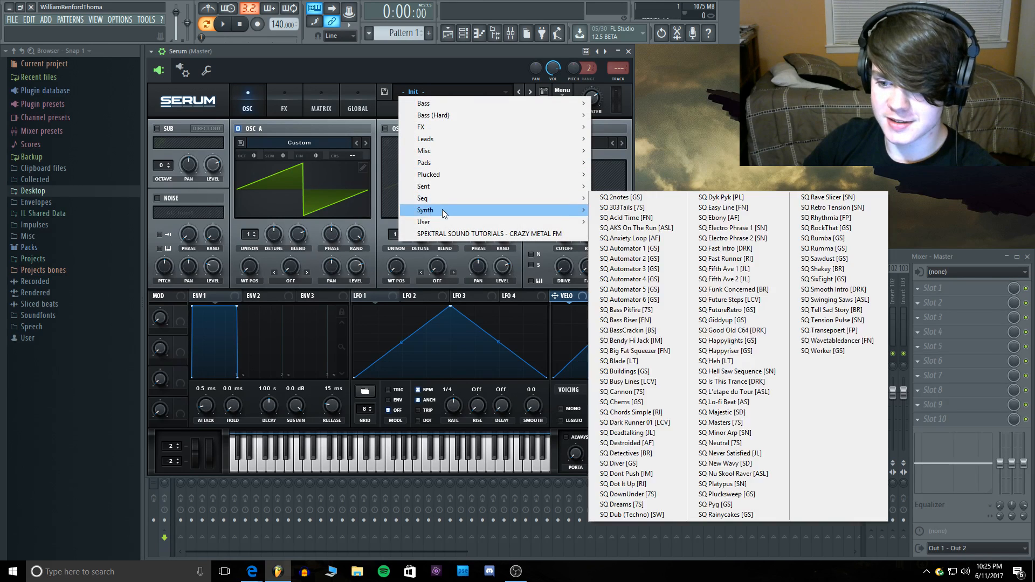
pyautogui.moveTo(445, 188)
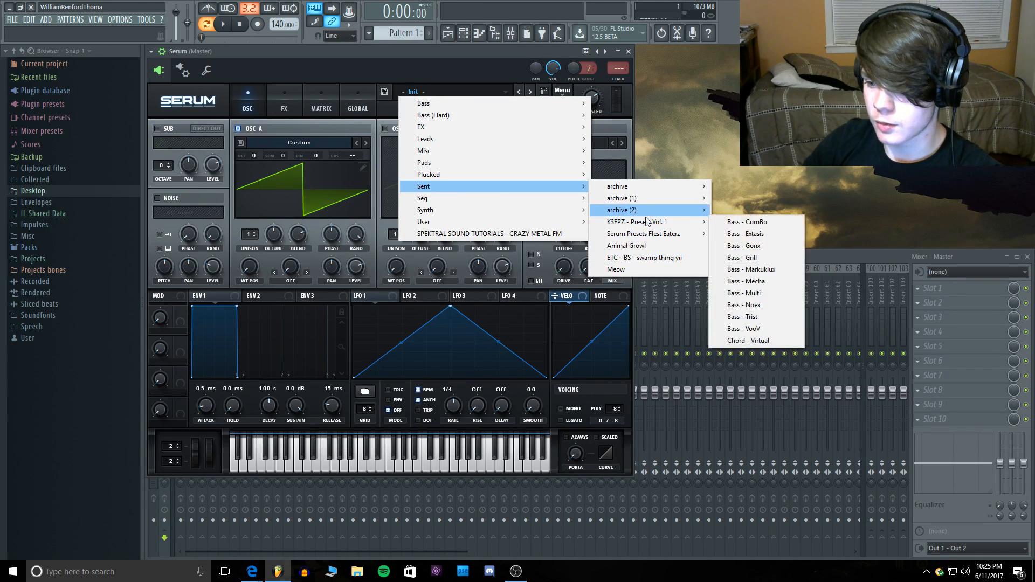
pyautogui.moveTo(648, 215)
pyautogui.click(782, 210)
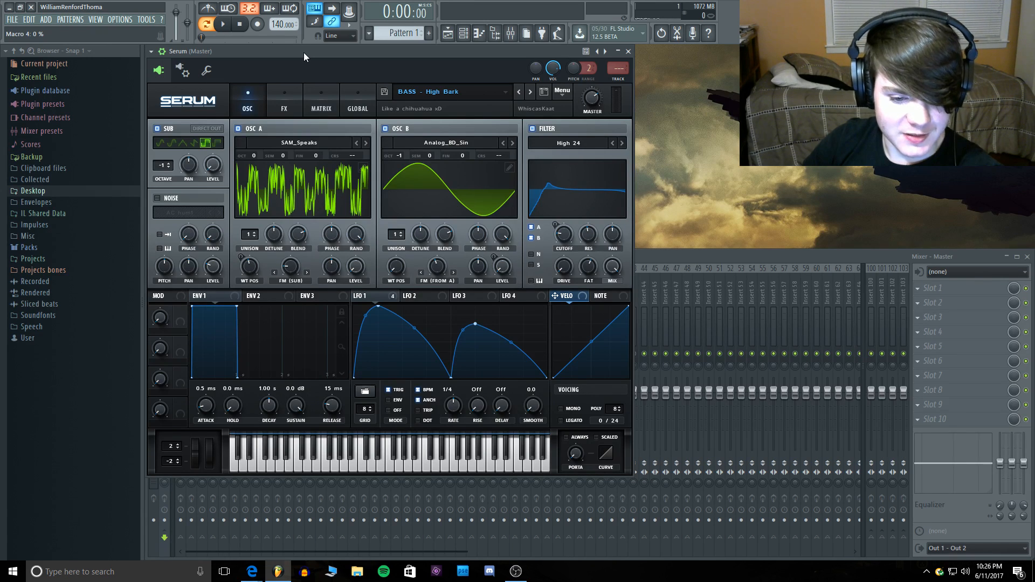
# Step: Audition BASS - High Bark on several low notes of the keyboard
pyautogui.press('c')
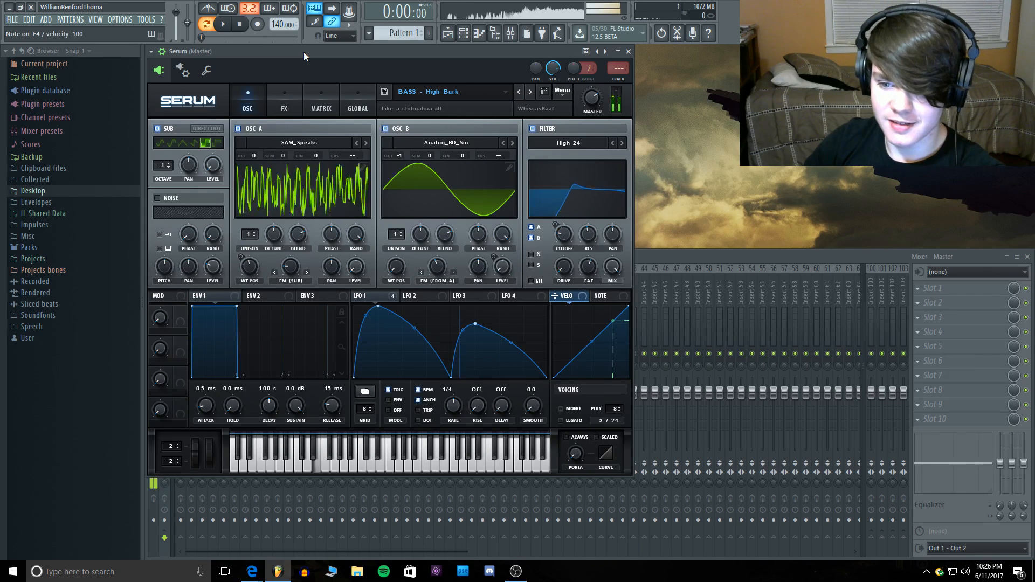
pyautogui.click(253, 459)
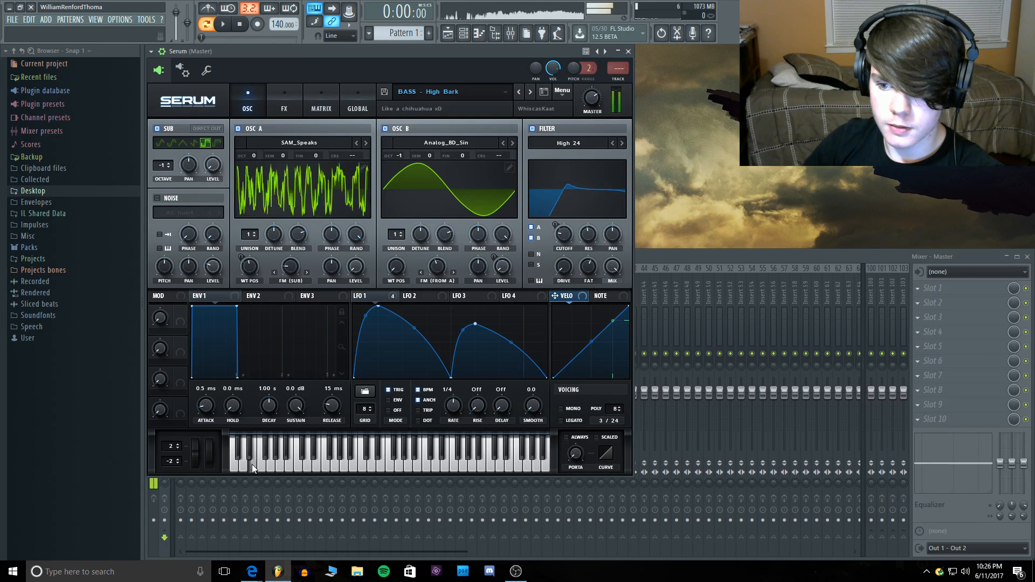
pyautogui.click(235, 467)
pyautogui.click(267, 465)
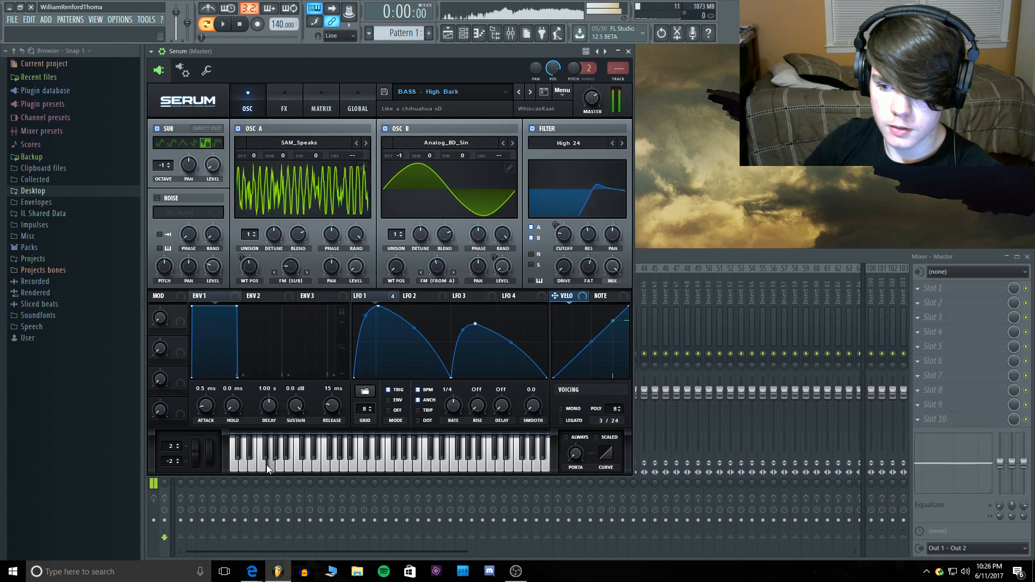
pyautogui.click(255, 466)
pyautogui.click(258, 465)
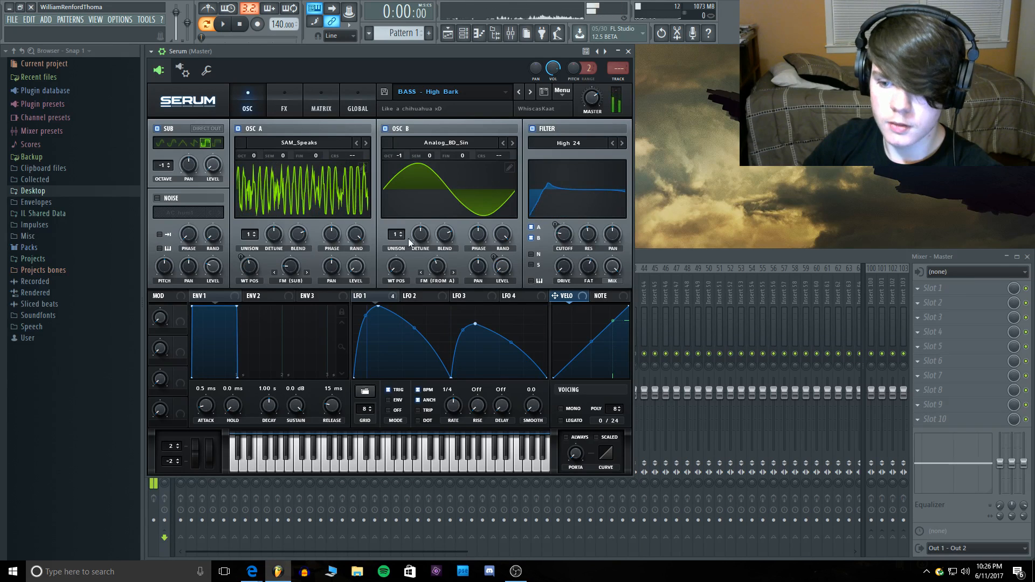
# Step: Audition BASS - High Bark on middle, highest and lowest keyboard notes, and replay a low note
pyautogui.click(468, 462)
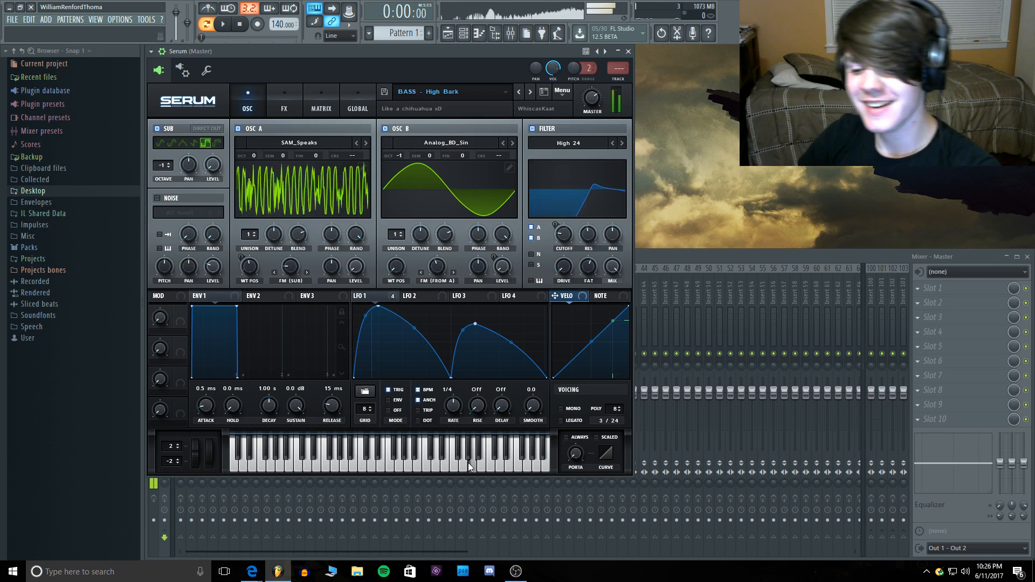
pyautogui.click(545, 466)
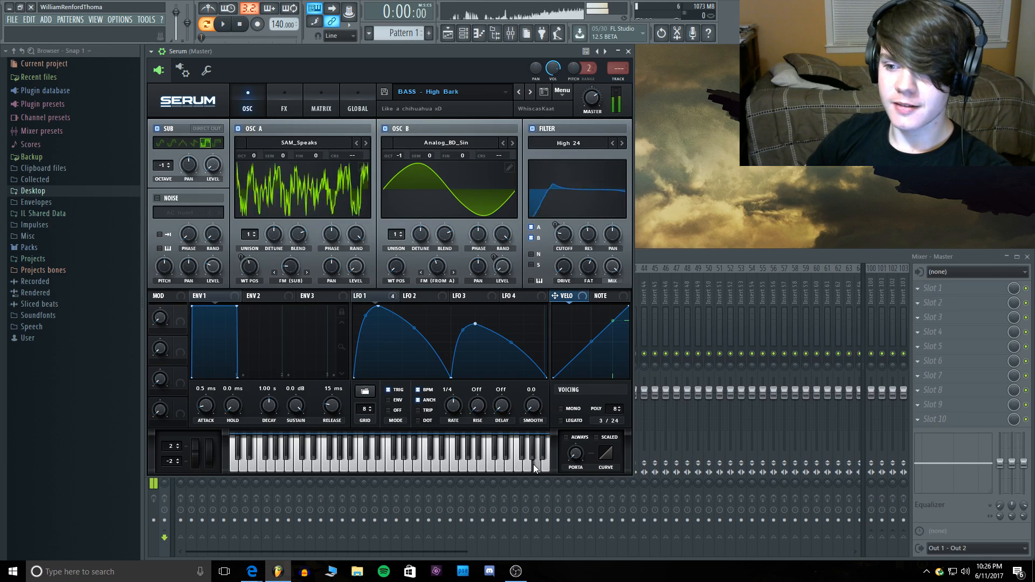
pyautogui.click(234, 466)
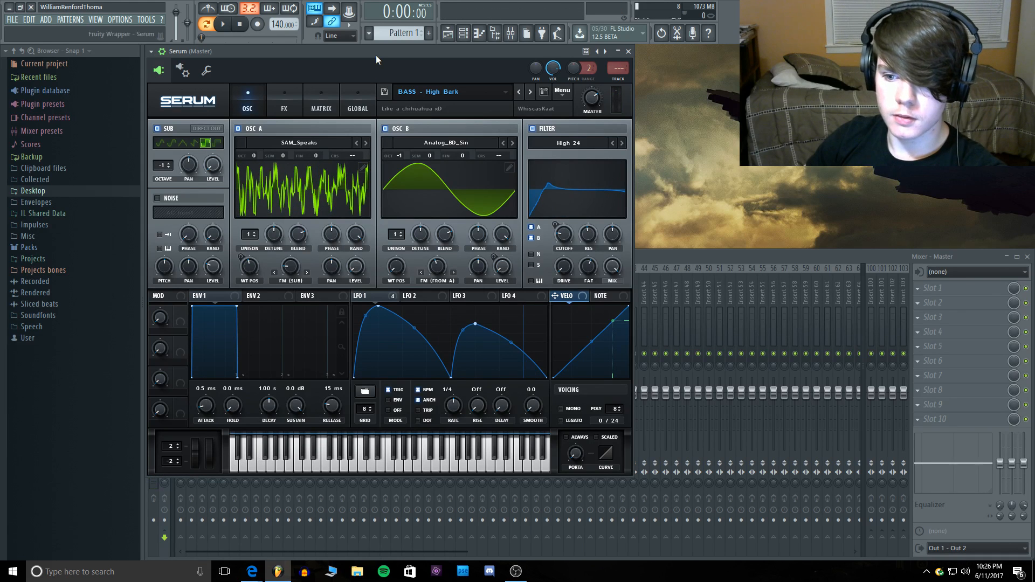
pyautogui.press('c')
pyautogui.press('c')
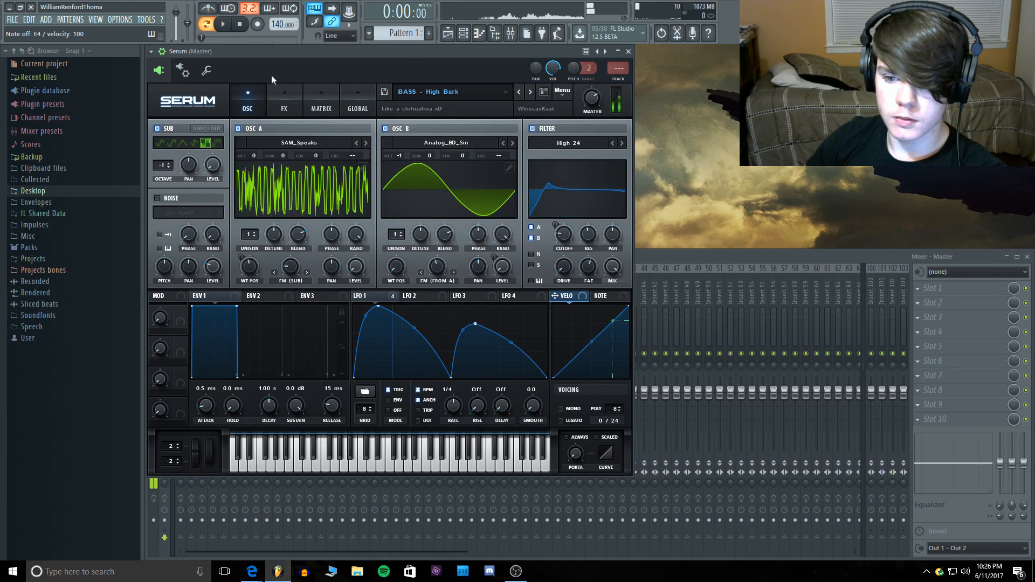
# Step: Set the Serum channel's root note to C6 and replay the preset's low notes
pyautogui.click(206, 70)
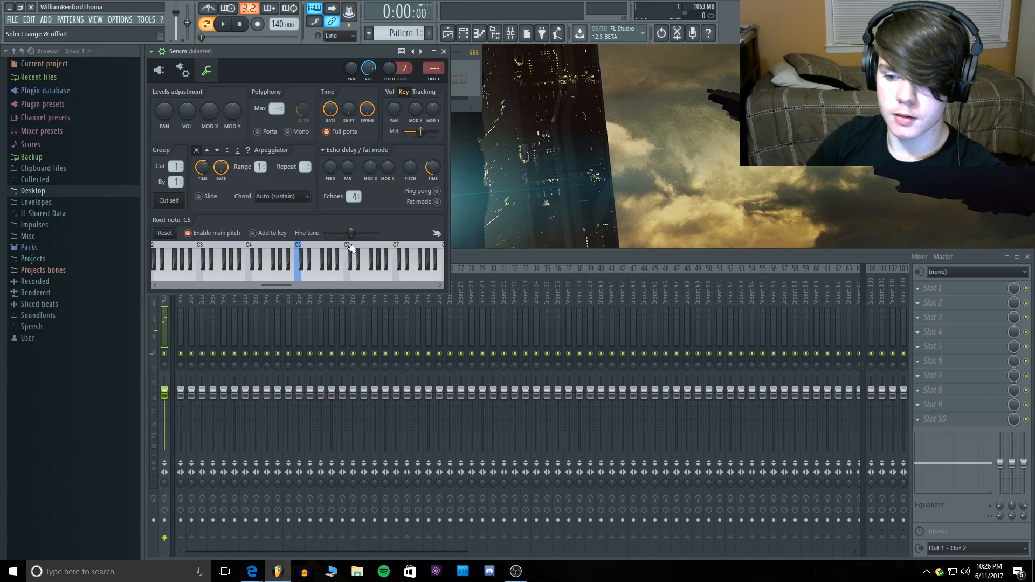
pyautogui.rightClick(348, 245)
pyautogui.click(163, 70)
pyautogui.press('c')
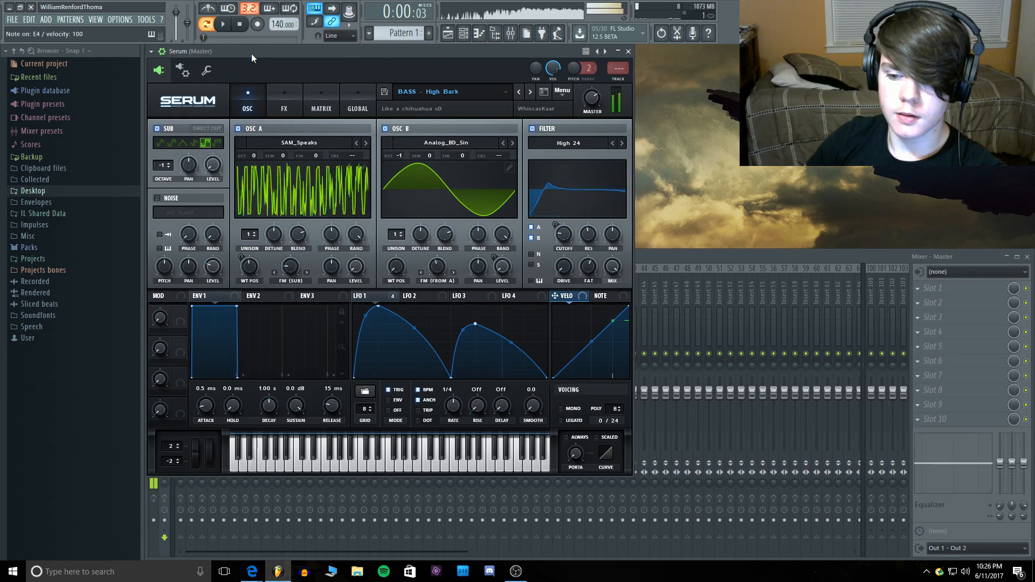
pyautogui.press('b')
pyautogui.press('c')
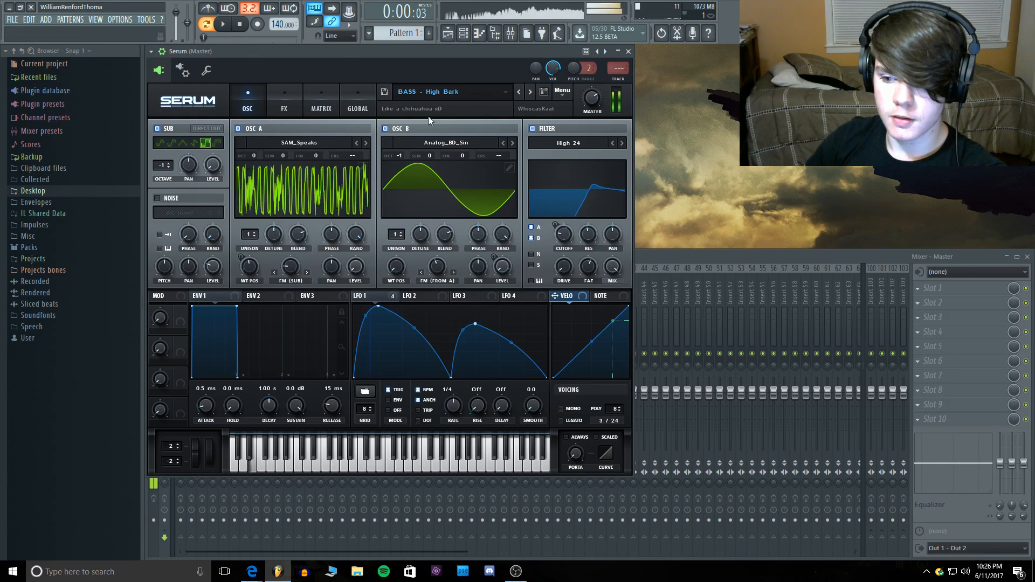
# Step: Compare the sound with the High 24 filter bypassed and enabled, and lower the filter mix slightly
pyautogui.click(532, 129)
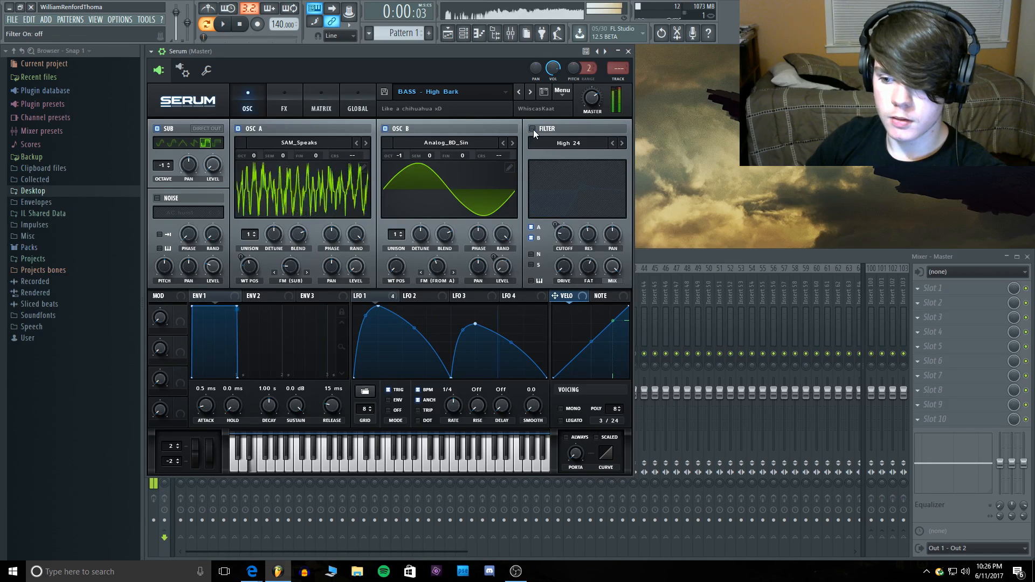
pyautogui.click(533, 129)
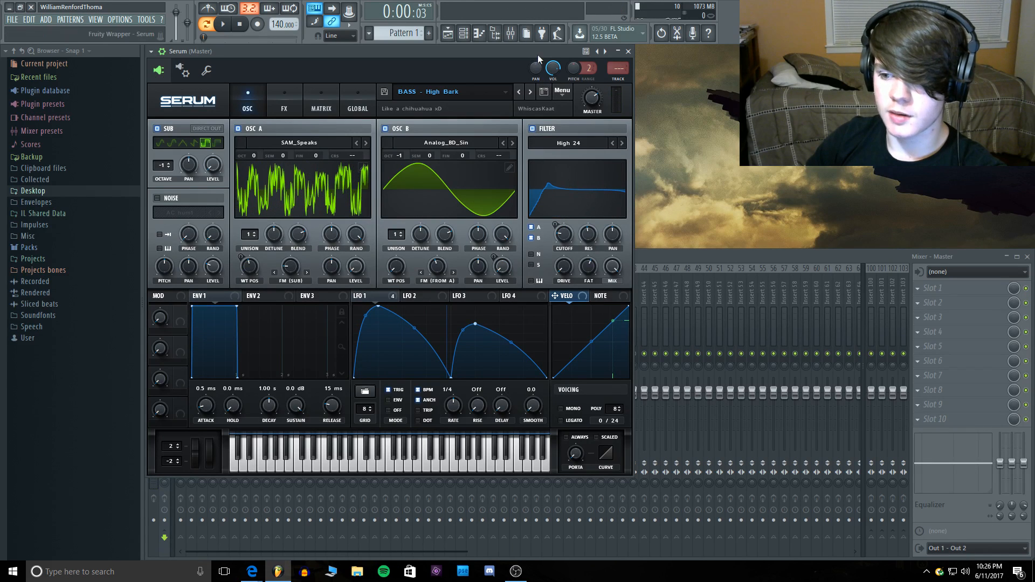
pyautogui.press('c')
pyautogui.moveTo(621, 268)
pyautogui.mouseDown()
pyautogui.moveTo(619, 300)
pyautogui.moveTo(619, 271)
pyautogui.mouseUp()
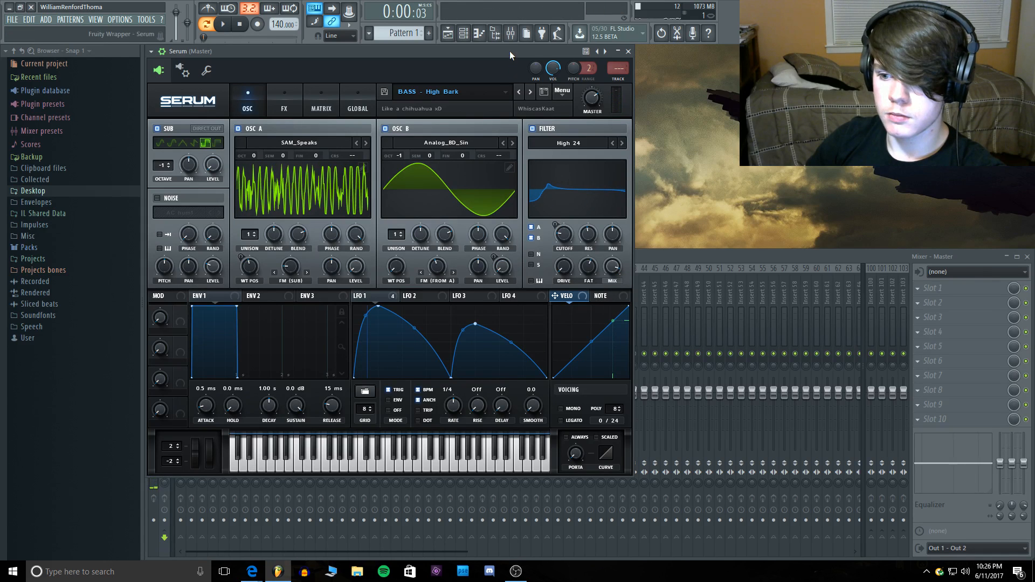
# Step: Assign LFO 1 to the filter resonance and set its filter cutoff modulation amount to 41
pyautogui.press('c')
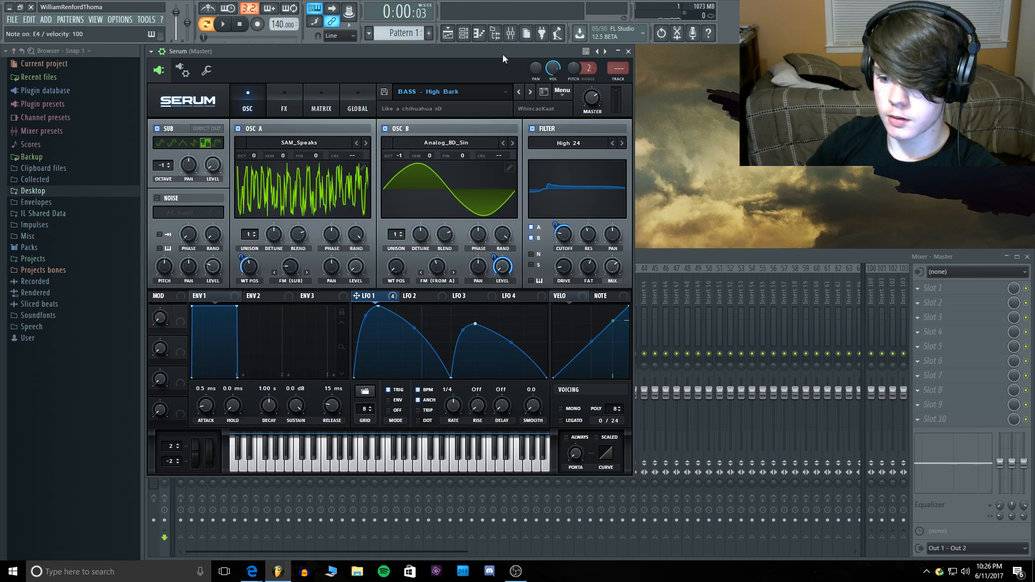
pyautogui.moveTo(394, 296); pyautogui.dragTo(585, 257)
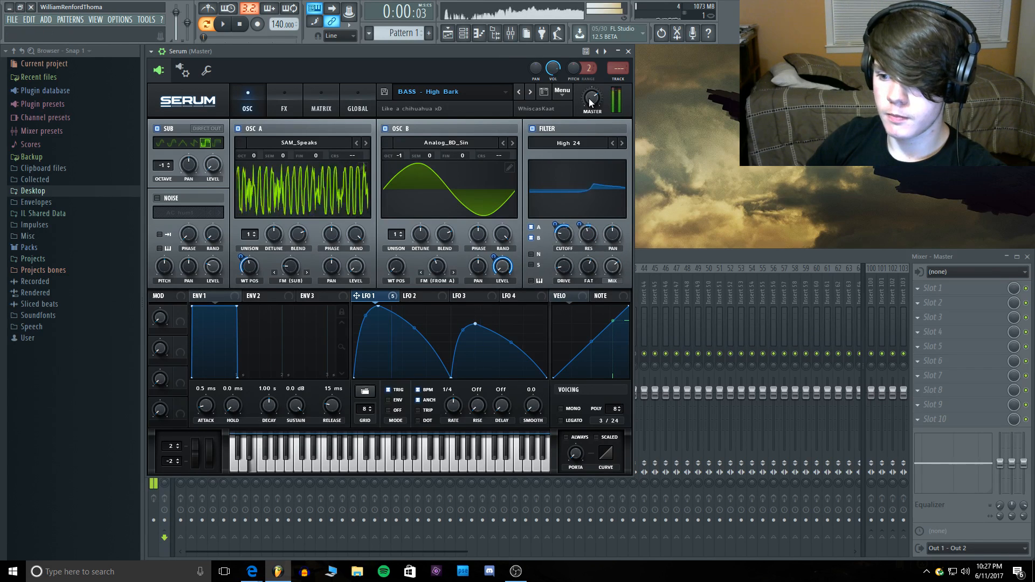
pyautogui.moveTo(562, 238); pyautogui.dragTo(529, 149)
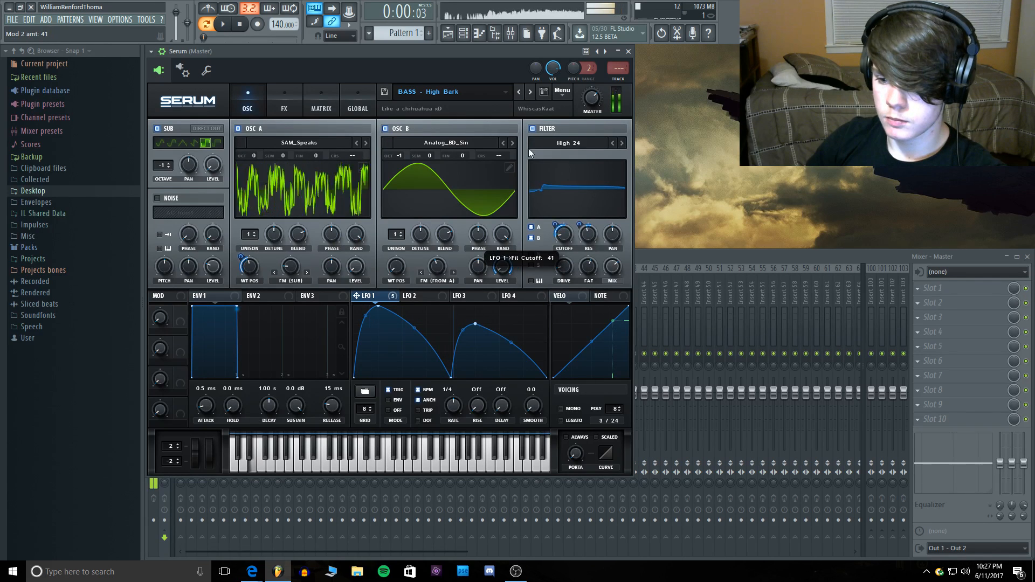
# Step: Compare the sound without the phaser, adjust LFO 1's phaser frequency modulation to about 21, and set the phaser mix to 93%
pyautogui.click(284, 105)
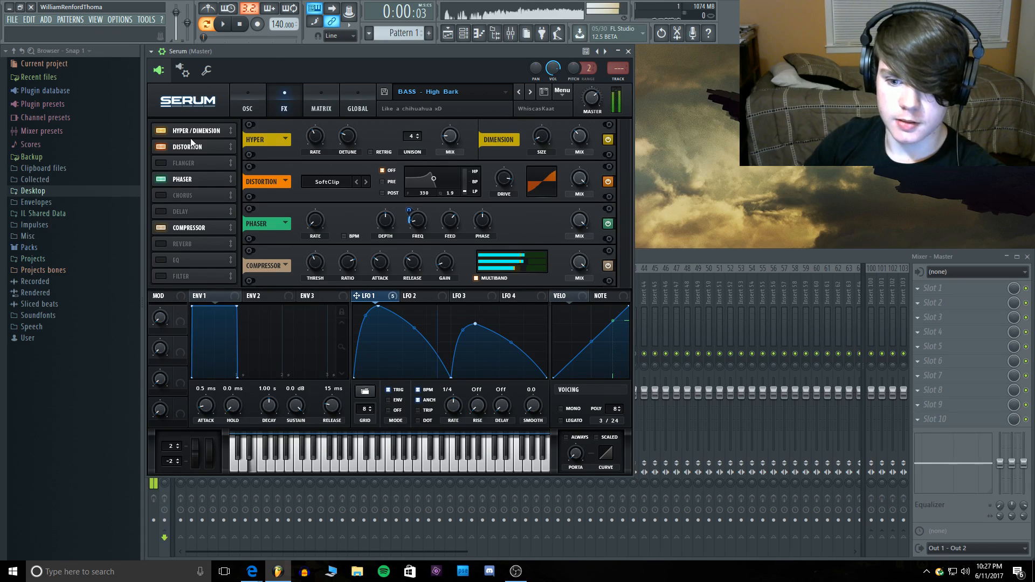
pyautogui.click(162, 178)
pyautogui.click(163, 179)
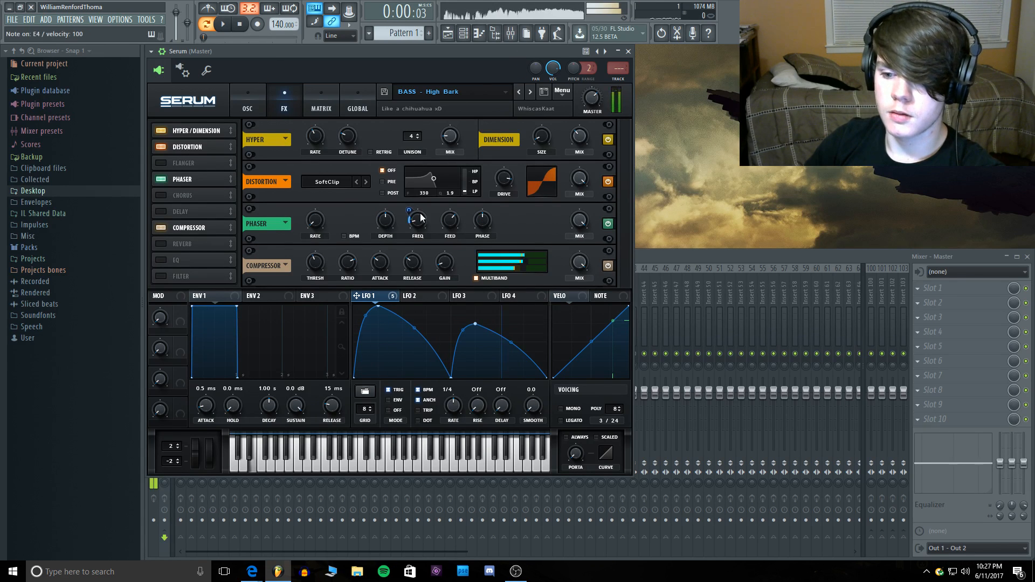
pyautogui.moveTo(420, 217)
pyautogui.mouseDown()
pyautogui.moveTo(419, 197)
pyautogui.moveTo(417, 233)
pyautogui.mouseUp()
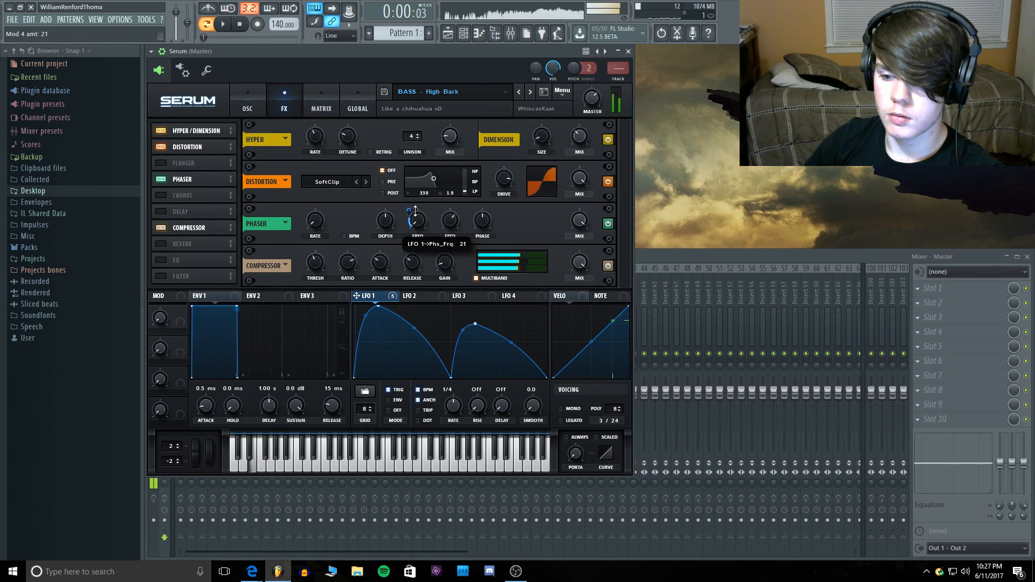
pyautogui.moveTo(414, 216); pyautogui.dragTo(417, 216)
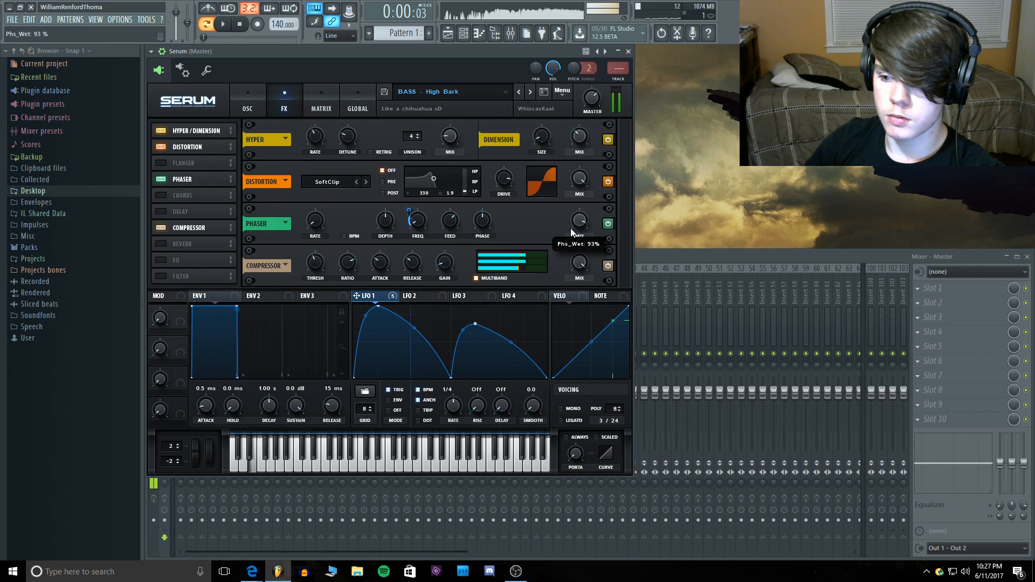
# Step: Audition the edited BASS - High Bark on several notes, with oscillator A's wavetable shown in 3D
pyautogui.doubleClick(513, 50)
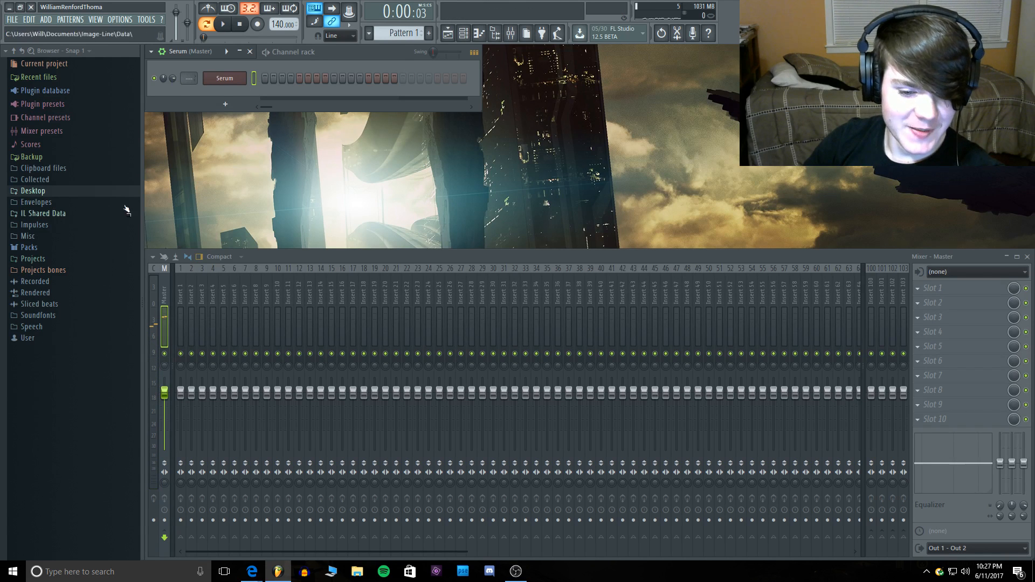
pyautogui.doubleClick(197, 54)
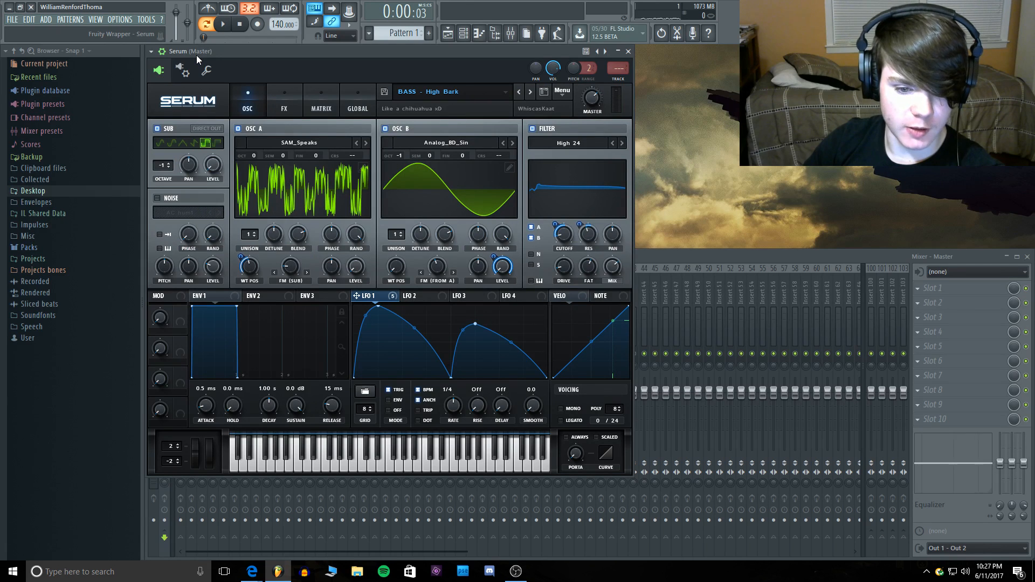
pyautogui.press('z')
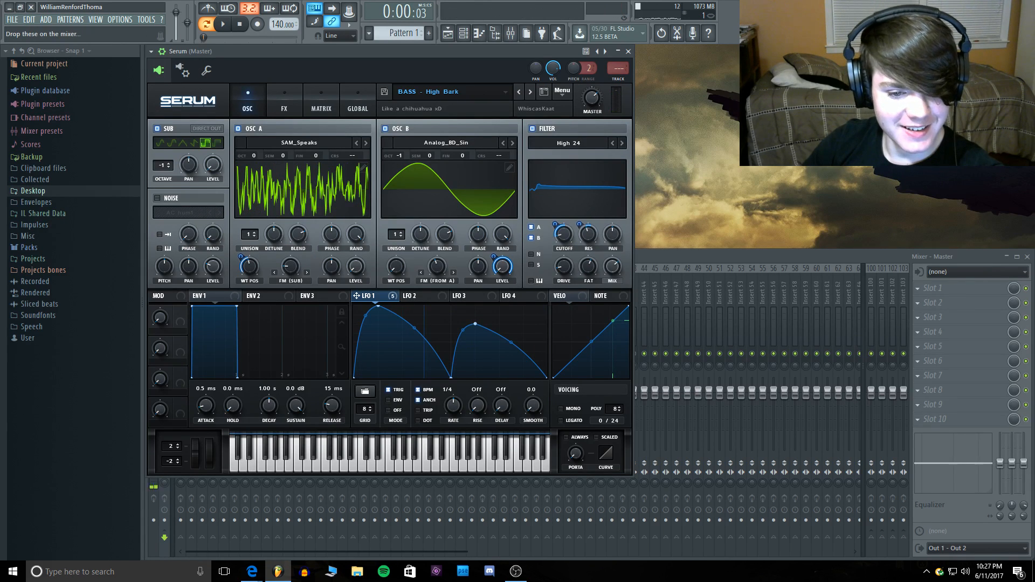
pyautogui.press('z')
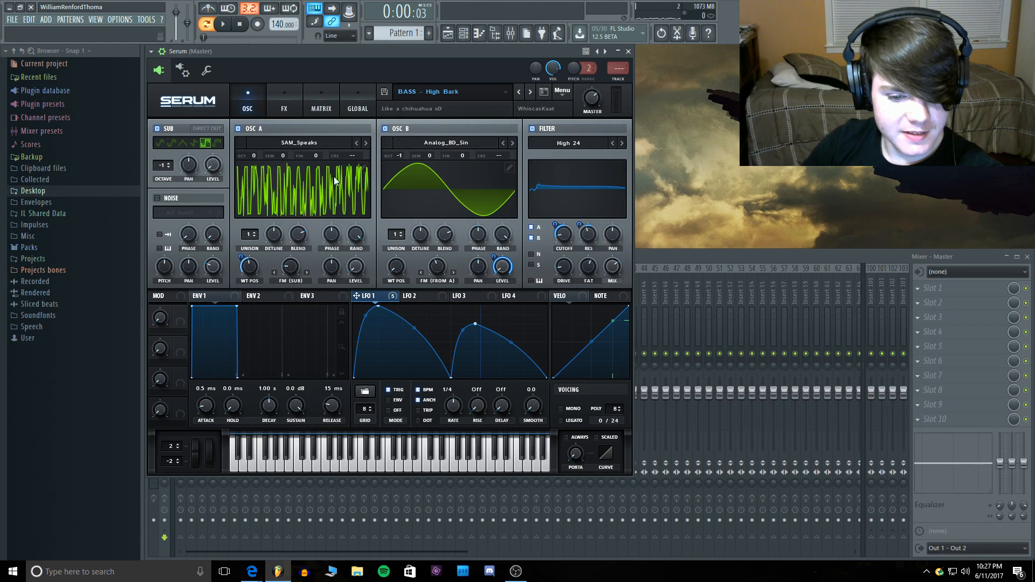
pyautogui.press('x')
pyautogui.click(287, 198)
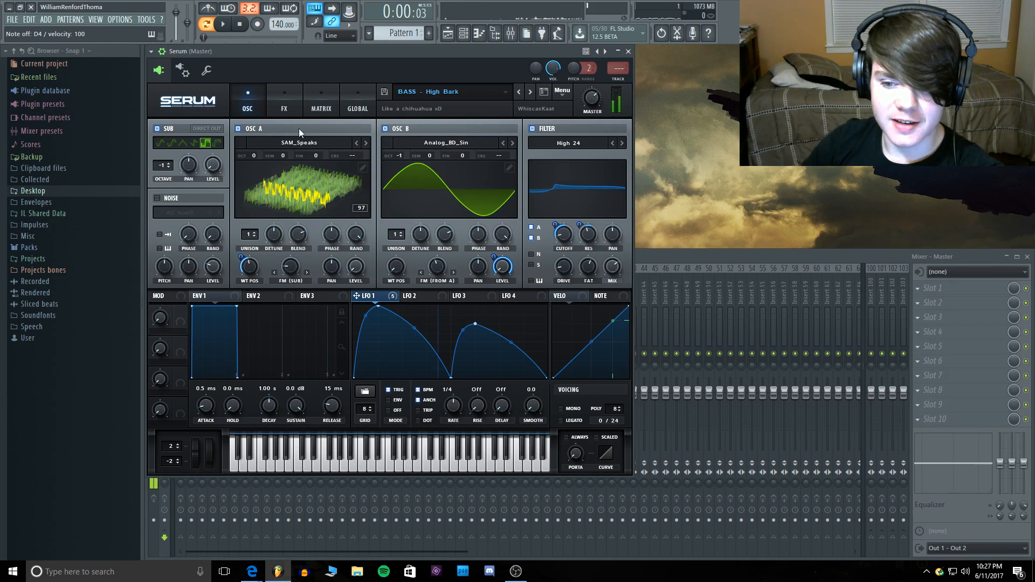
pyautogui.press('x')
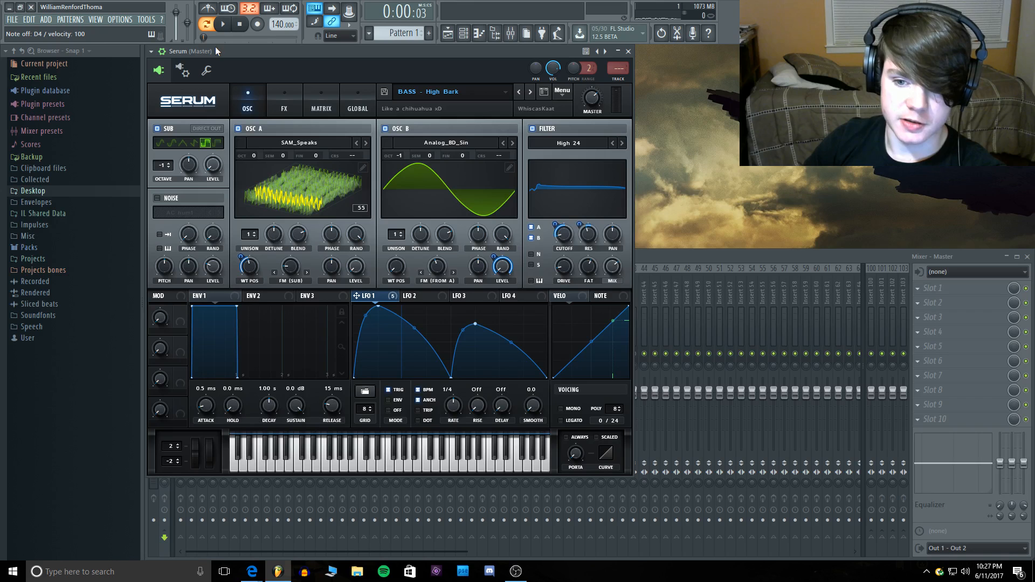
pyautogui.press('x')
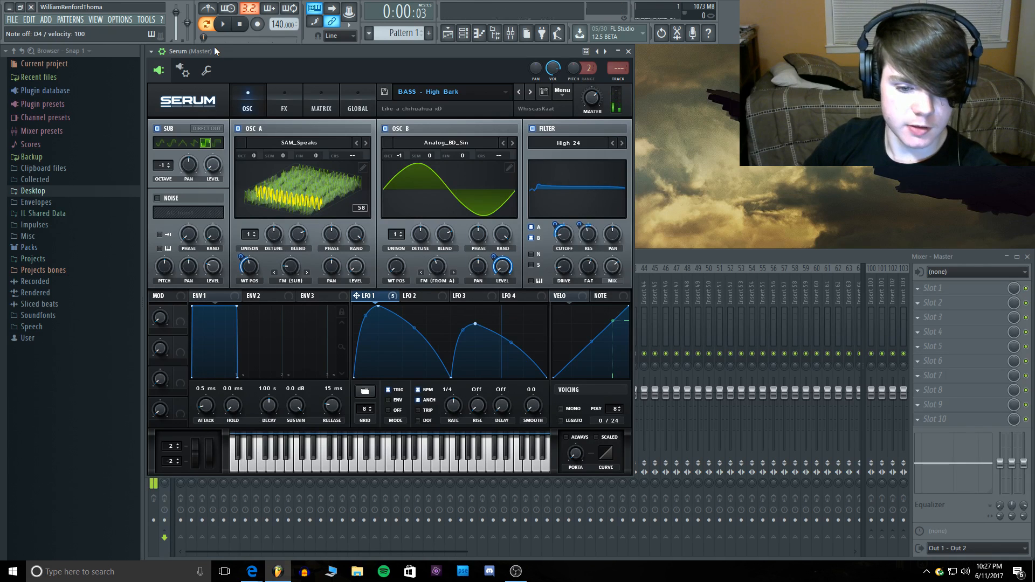
pyautogui.press('v')
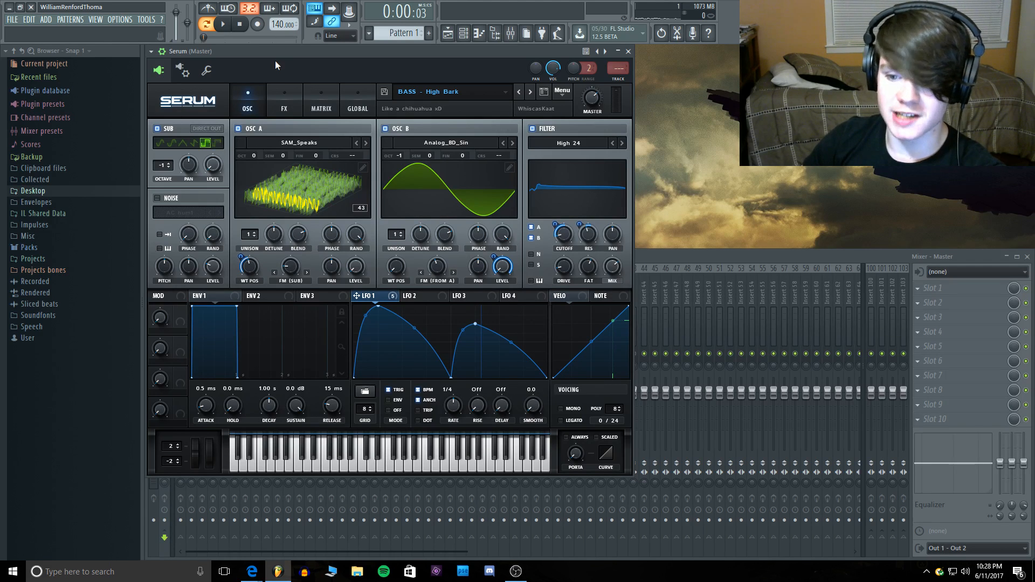
pyautogui.press('z')
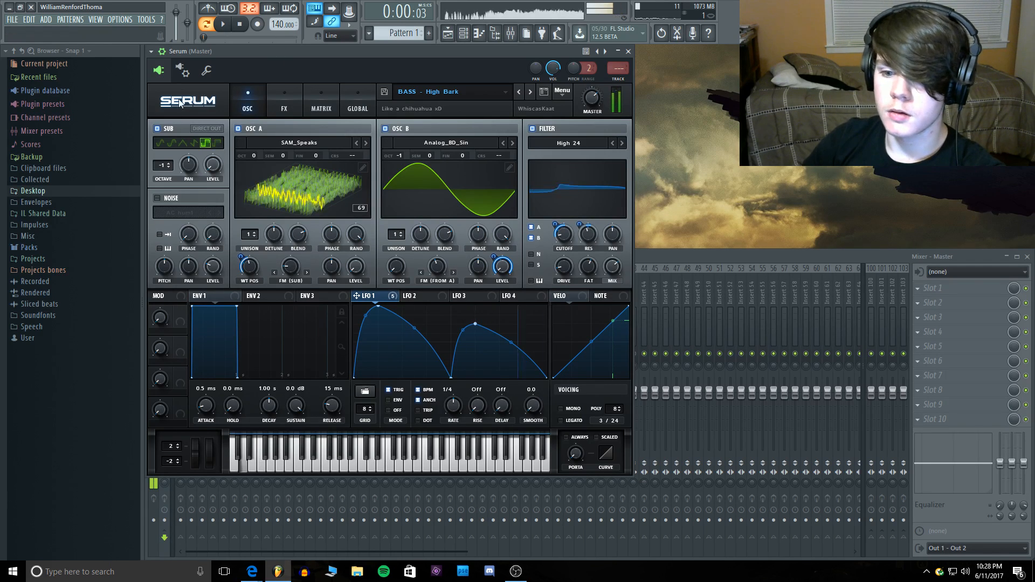
# Step: Compare the sound on low and high notes with the sub oscillator disabled and re-enabled
pyautogui.click(157, 128)
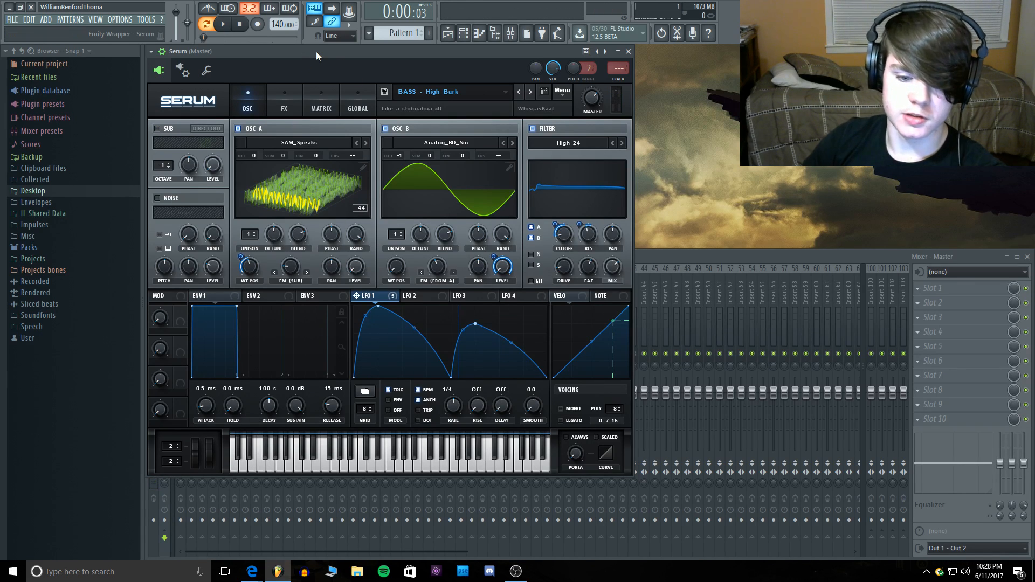
pyautogui.press('e')
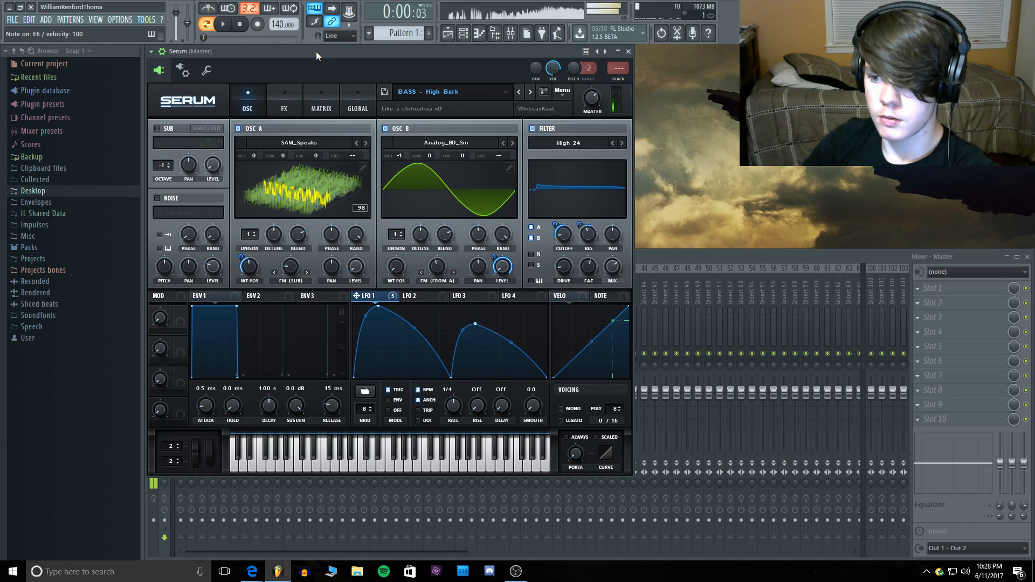
pyautogui.press('c')
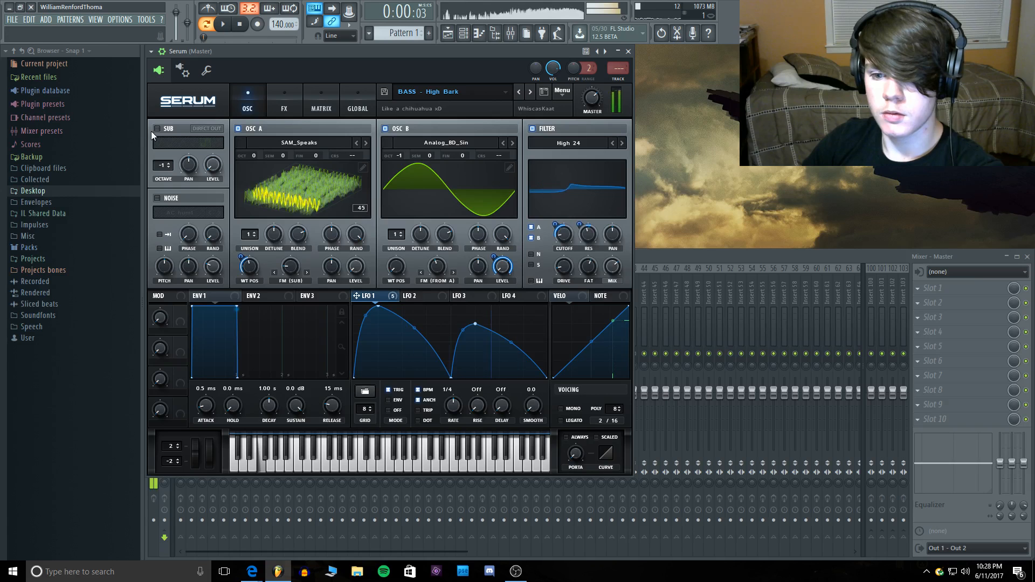
pyautogui.click(156, 129)
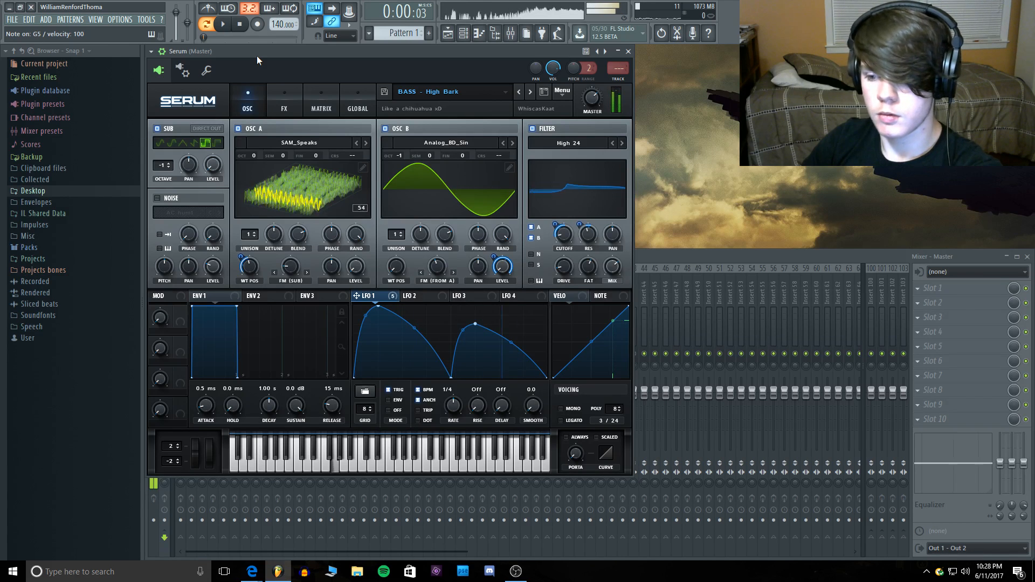
pyautogui.press('c')
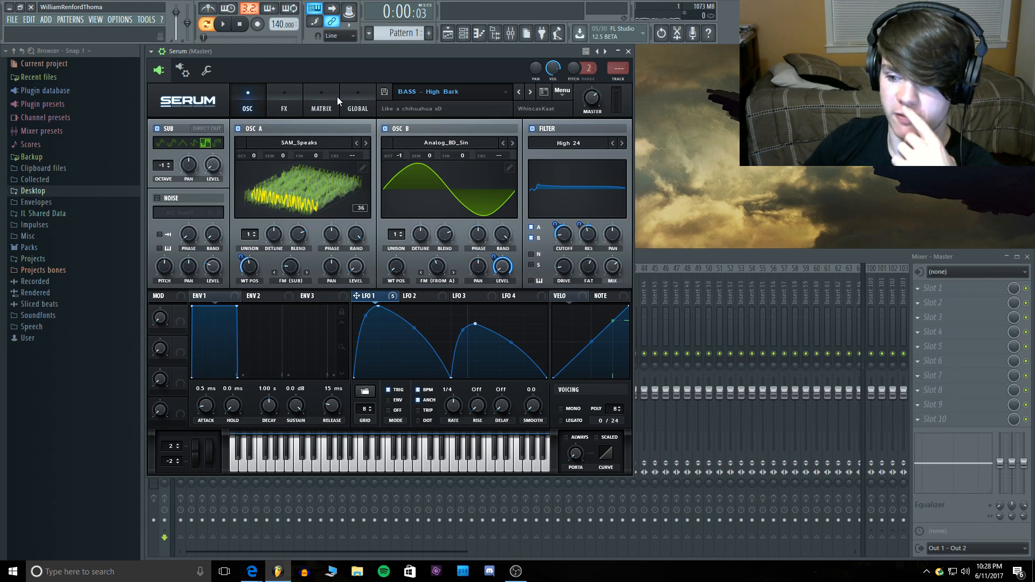
# Step: Check the effects of BASS - High Bark and load the BASS - Sullivan preset from Sent, archive (2)
pyautogui.click(270, 94)
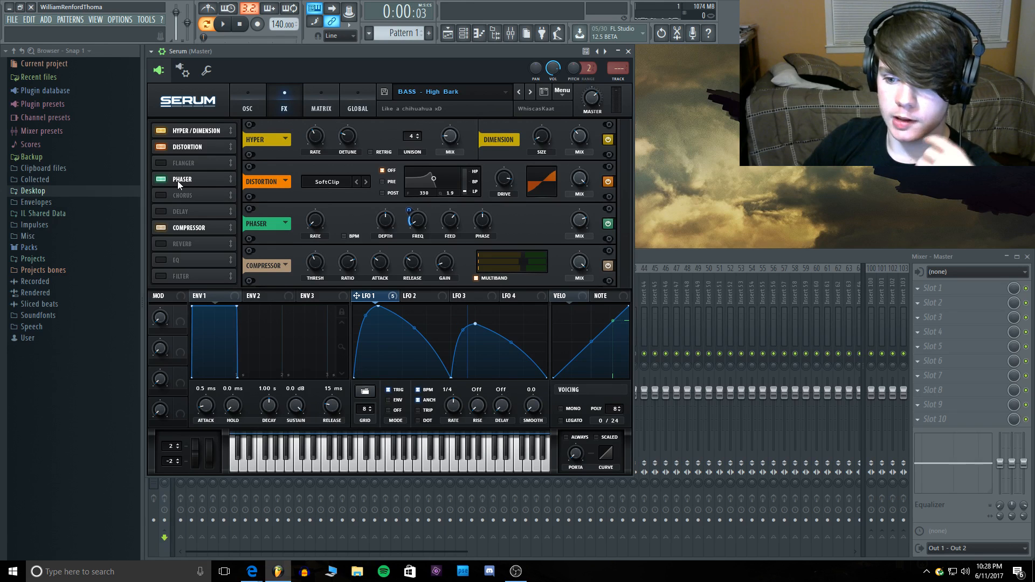
pyautogui.click(232, 102)
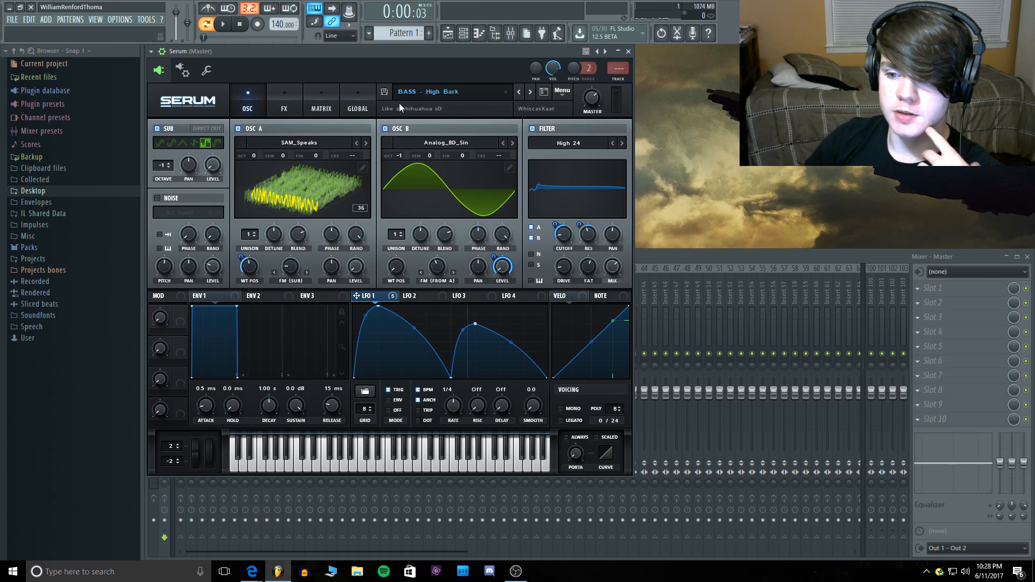
pyautogui.click(450, 93)
pyautogui.moveTo(449, 186)
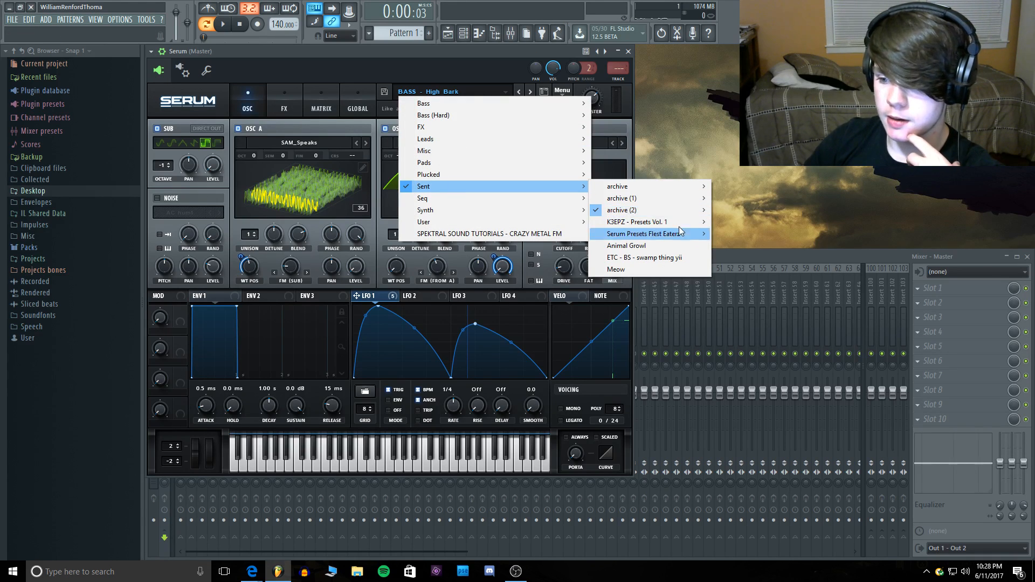
pyautogui.moveTo(708, 211)
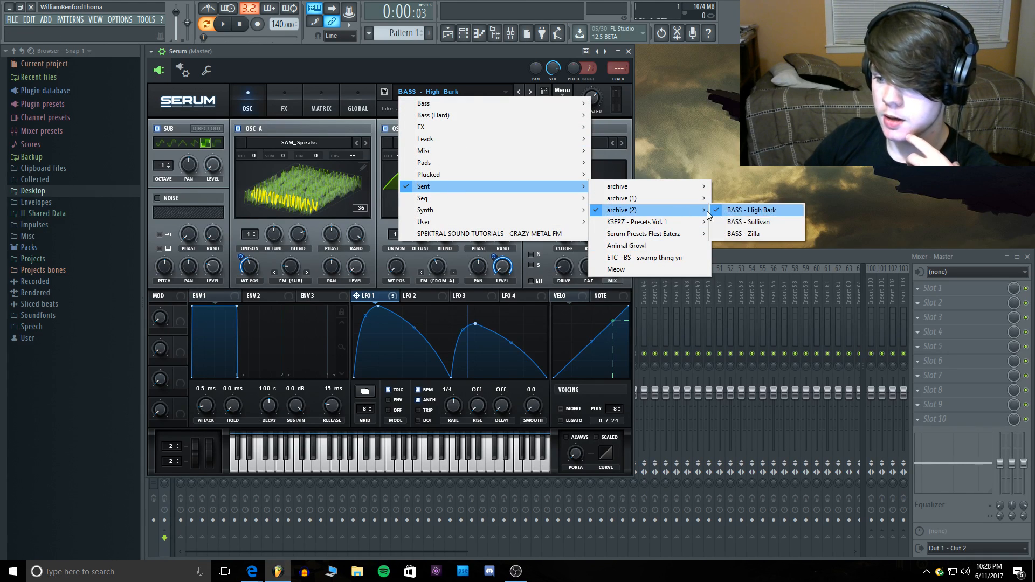
pyautogui.click(783, 222)
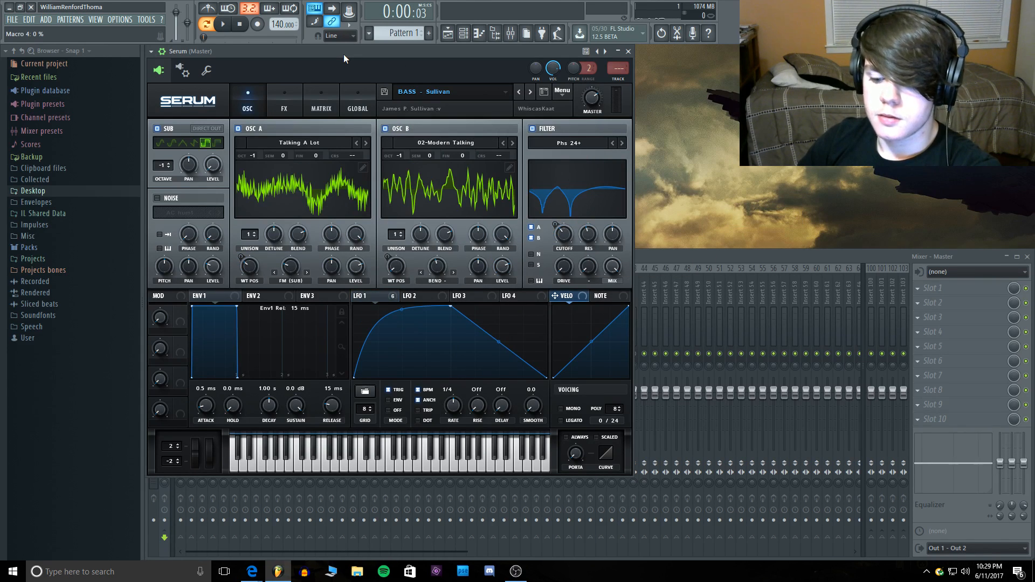
# Step: Audition the BASS - Sullivan preset on several notes
pyautogui.press('x')
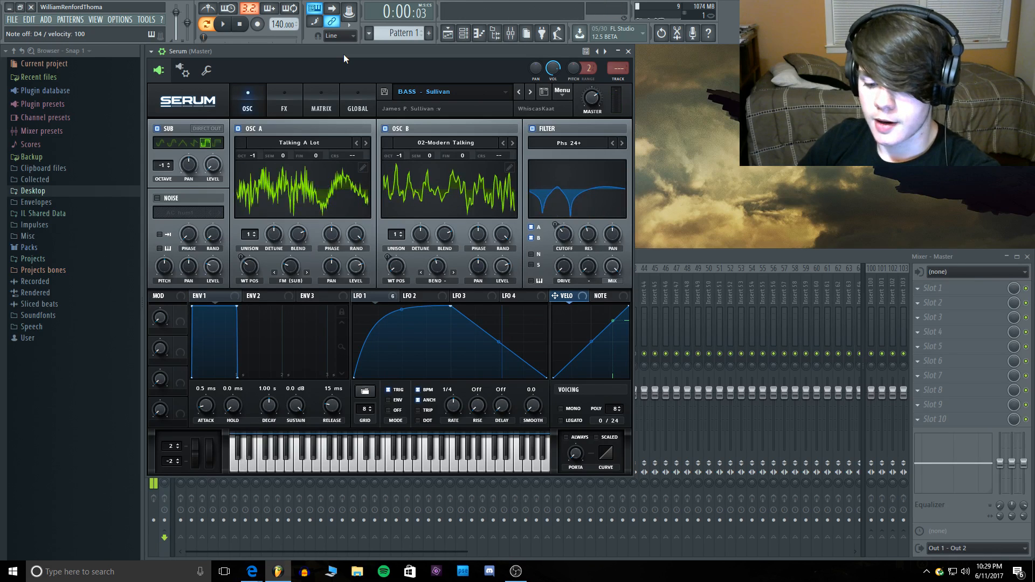
pyautogui.press('v')
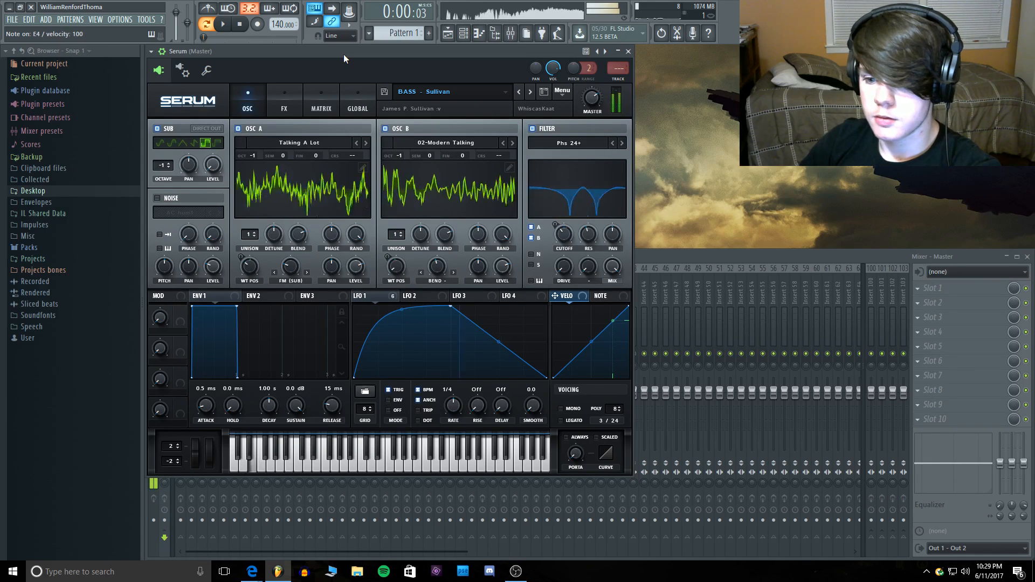
pyautogui.press('c')
pyautogui.press('c')
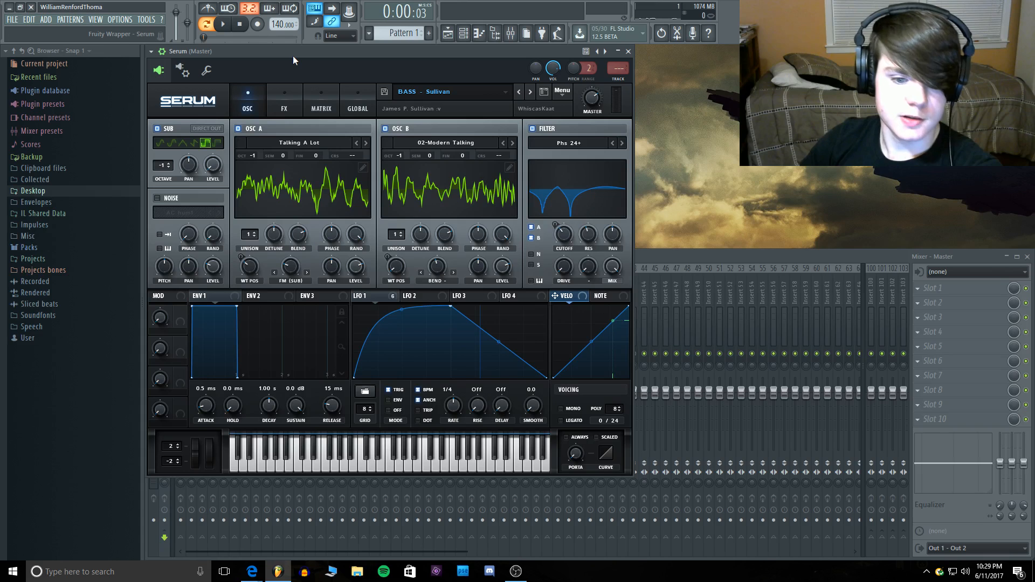
pyautogui.press('z')
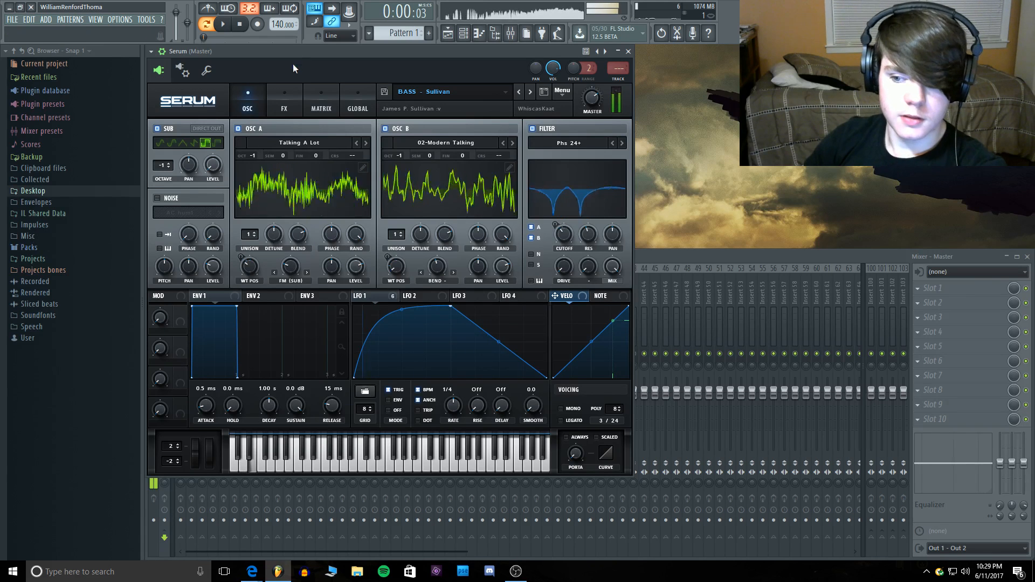
# Step: Compare the sound with the Phs 24+ filter disabled and re-enabled
pyautogui.click(536, 131)
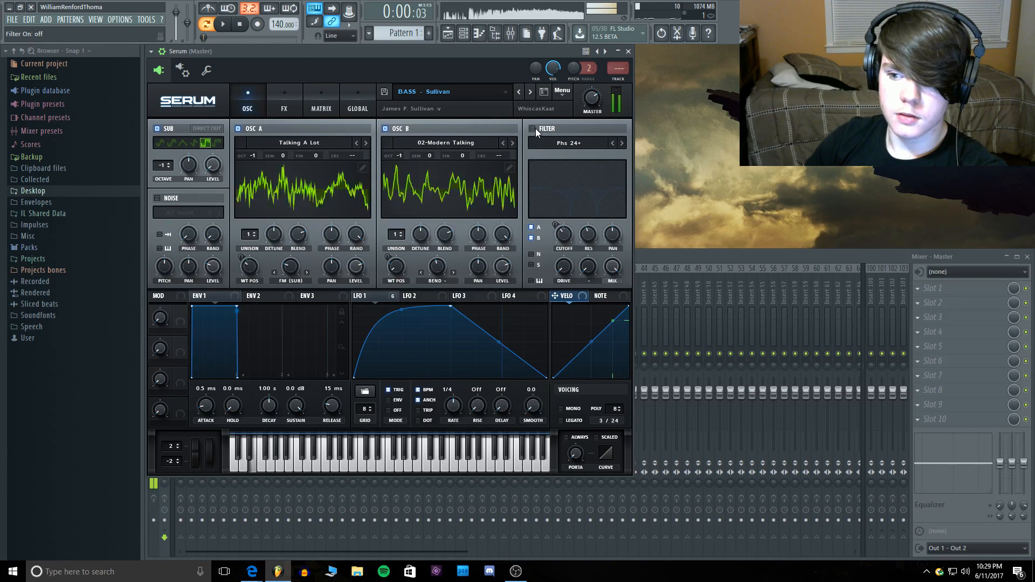
pyautogui.press('z')
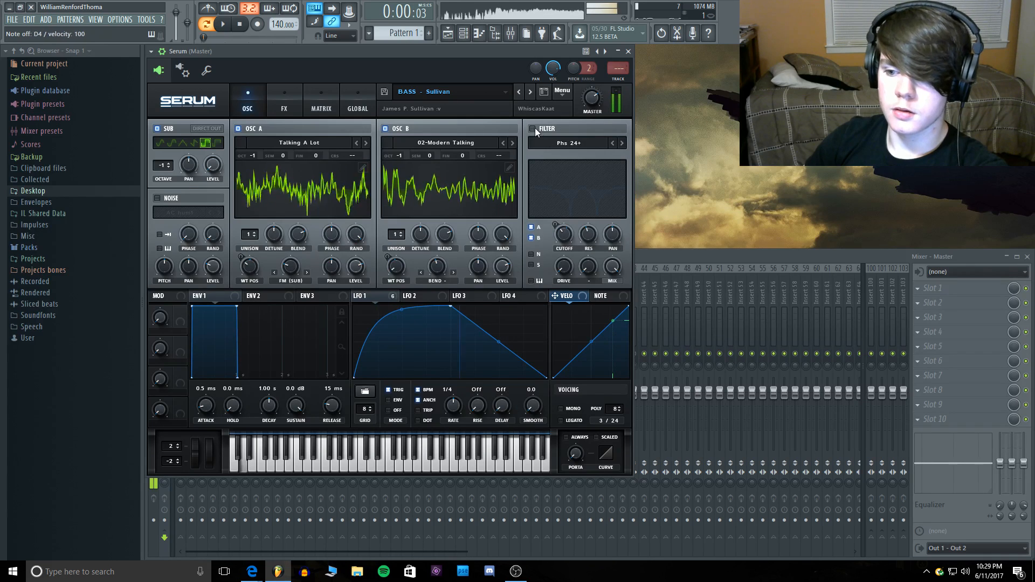
pyautogui.click(534, 128)
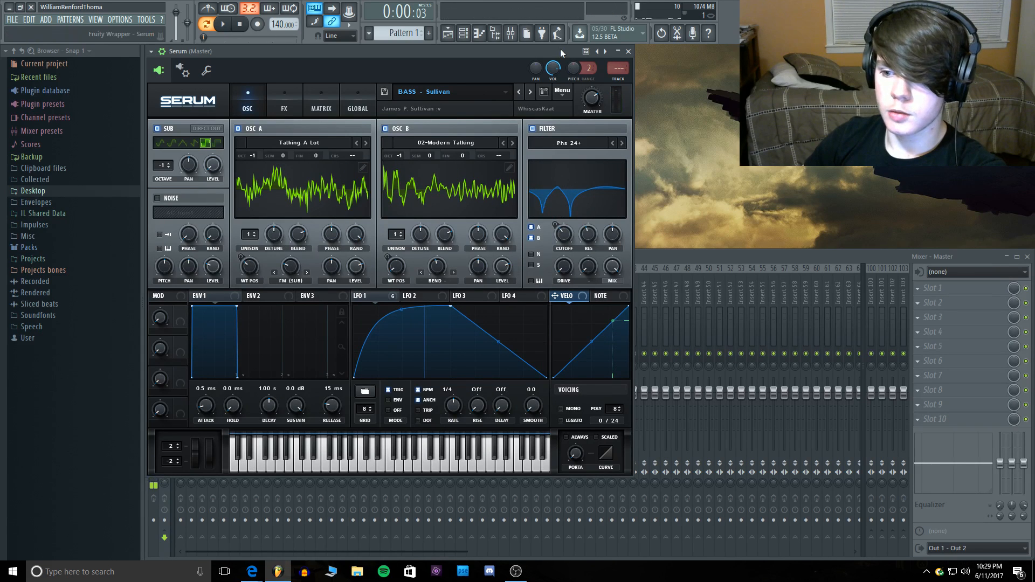
pyautogui.press('z')
# Step: Audition the sound with a reduced filter mix and set the filter mix to 94%
pyautogui.moveTo(619, 275); pyautogui.dragTo(618, 323)
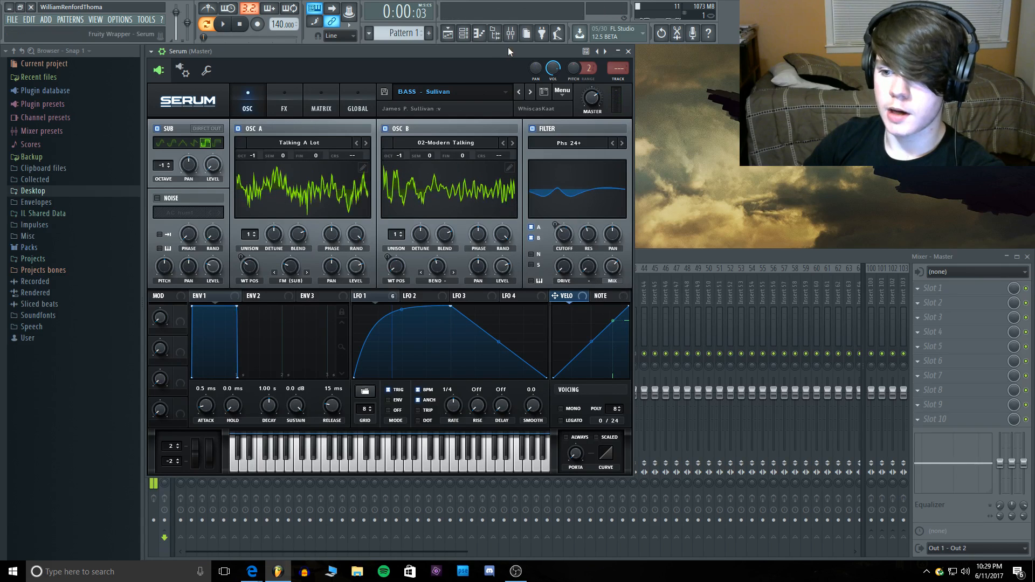
pyautogui.press('z')
pyautogui.moveTo(613, 266)
pyautogui.mouseDown()
pyautogui.moveTo(617, 298)
pyautogui.moveTo(619, 231)
pyautogui.moveTo(611, 317)
pyautogui.moveTo(618, 251)
pyautogui.mouseUp()
# Step: Give LFO 2 the basic square shape and flip it vertically
pyautogui.click(419, 296)
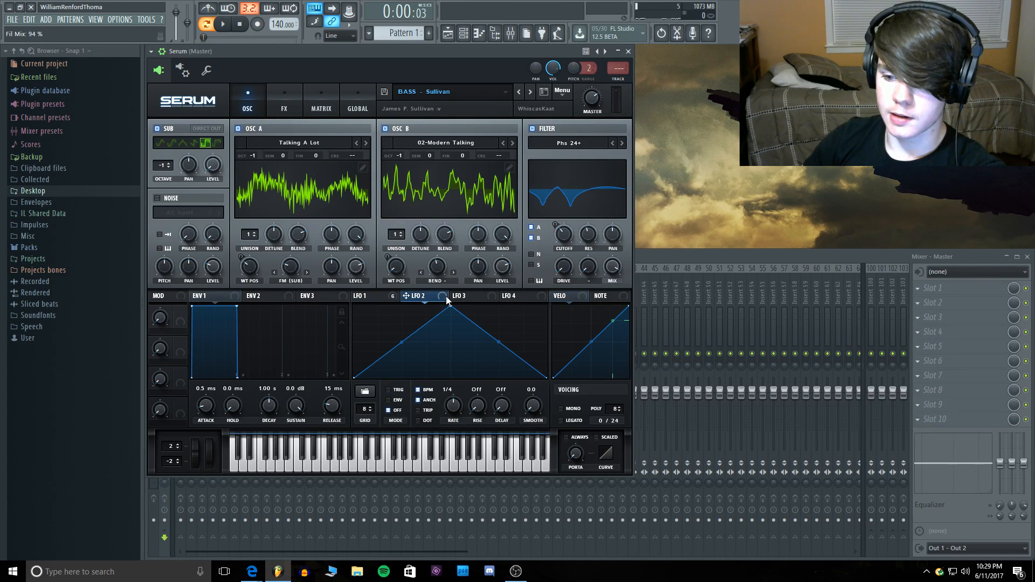
pyautogui.click(366, 394)
pyautogui.moveTo(399, 394)
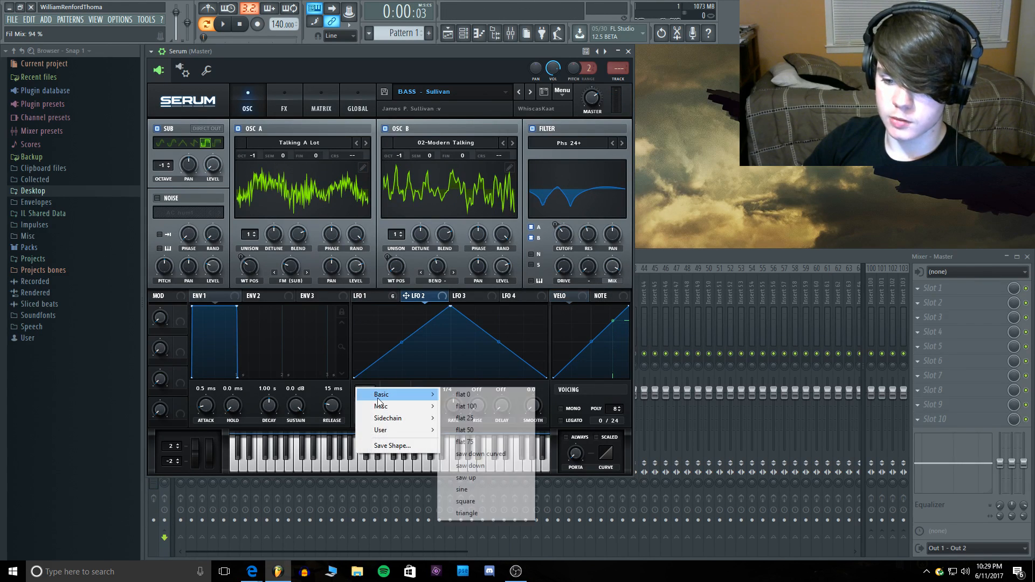
pyautogui.click(482, 504)
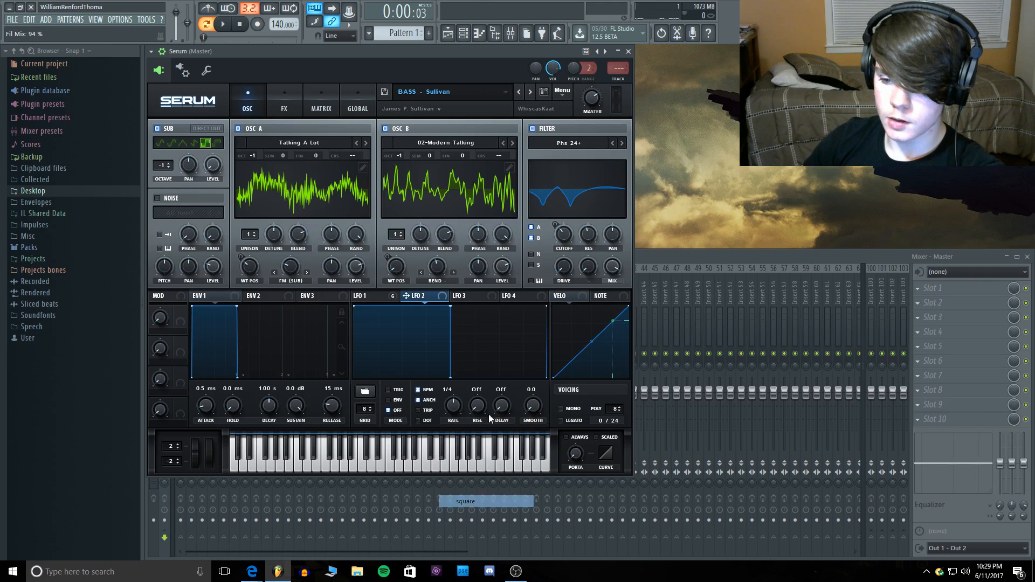
pyautogui.click(383, 296)
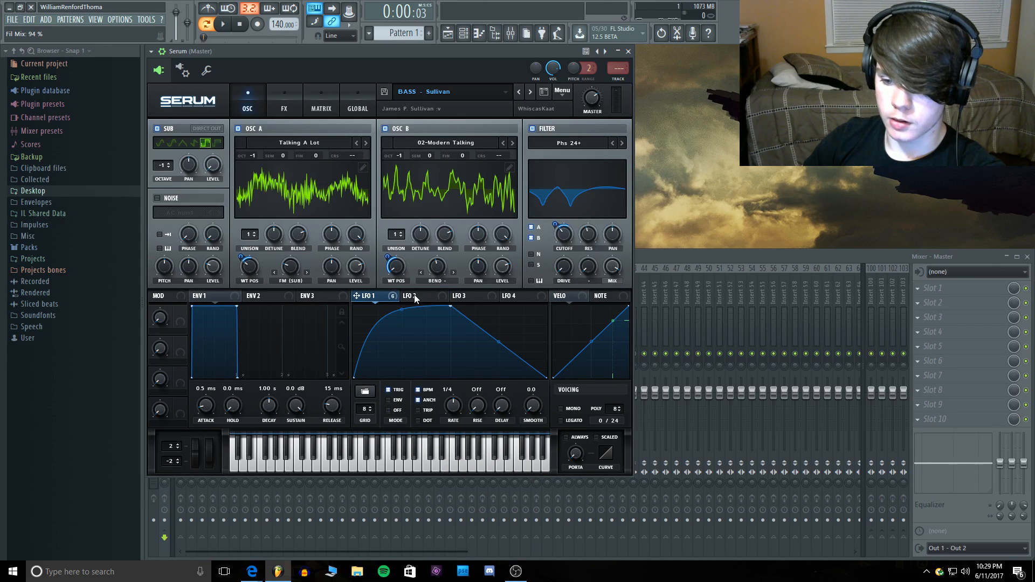
pyautogui.click(414, 295)
pyautogui.rightClick(442, 332)
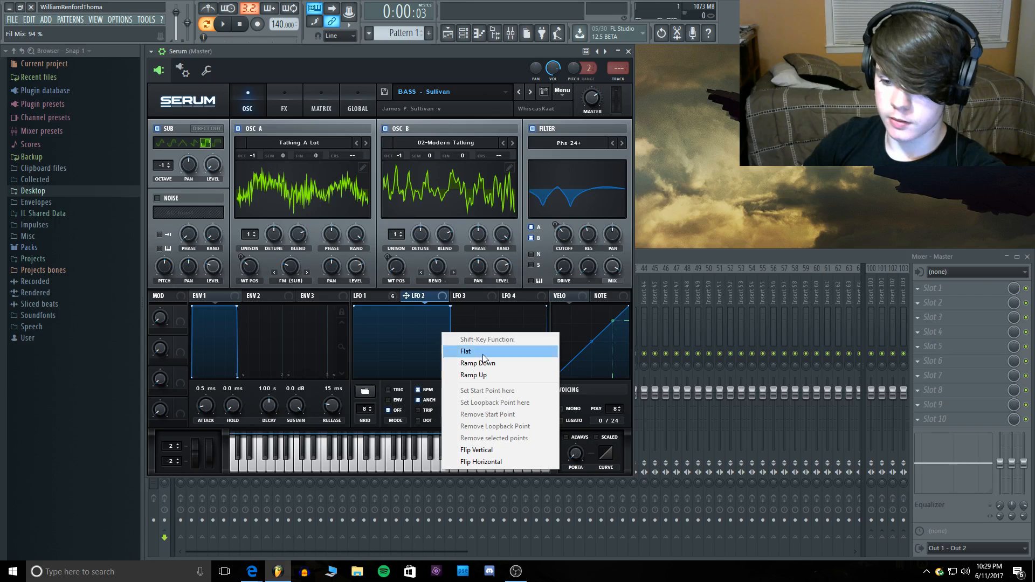
pyautogui.click(504, 449)
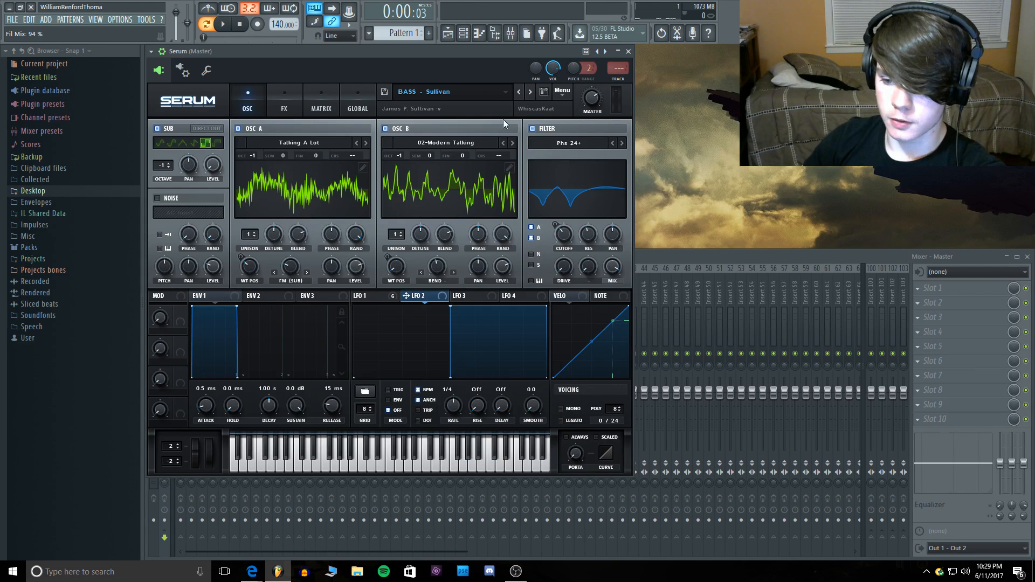
# Step: Set LFO 2's rate to 1/2, assign it to the filter mix, and adjust the modulation amount
pyautogui.click(383, 296)
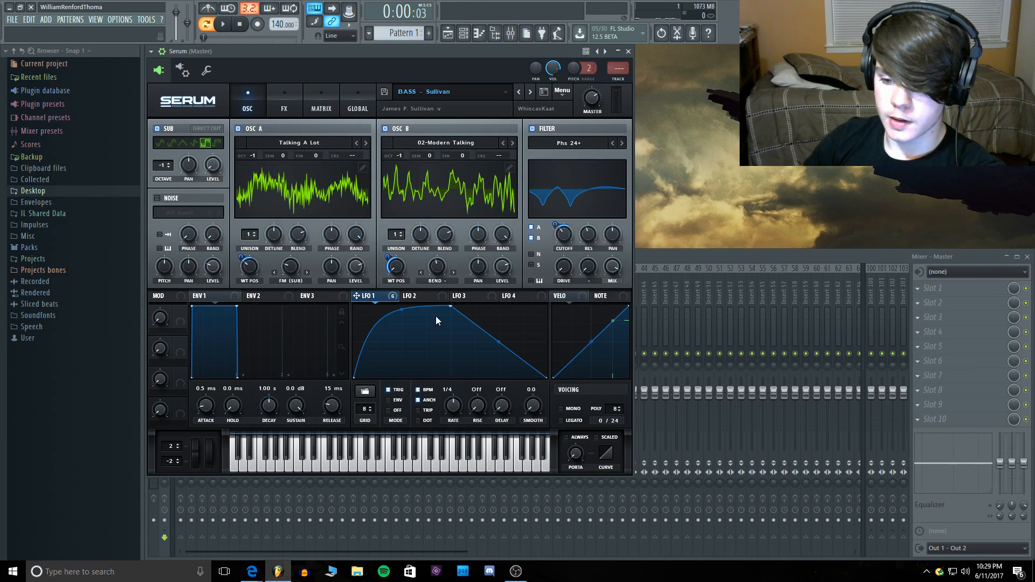
pyautogui.click(429, 294)
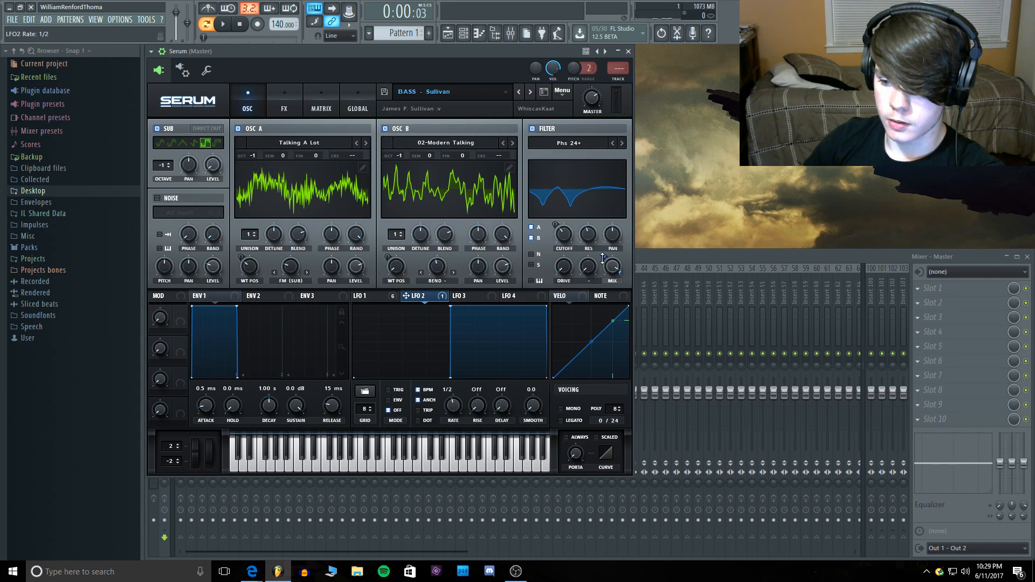
pyautogui.moveTo(603, 259); pyautogui.dragTo(599, 299)
# Step: Audition the filter mix modulation on a few notes and set LFO 2 to TRIG mode
pyautogui.press('c')
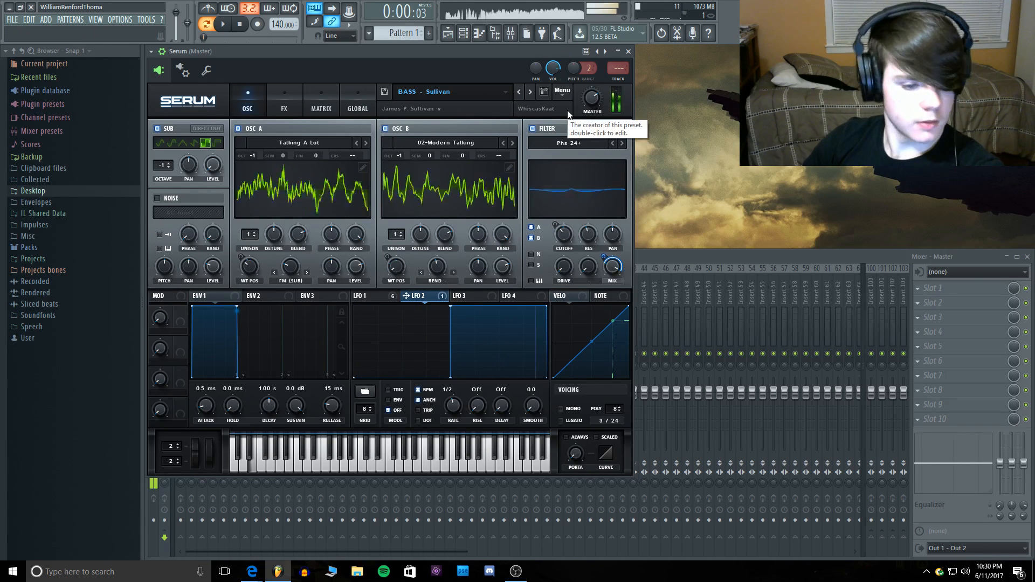
pyautogui.press('x')
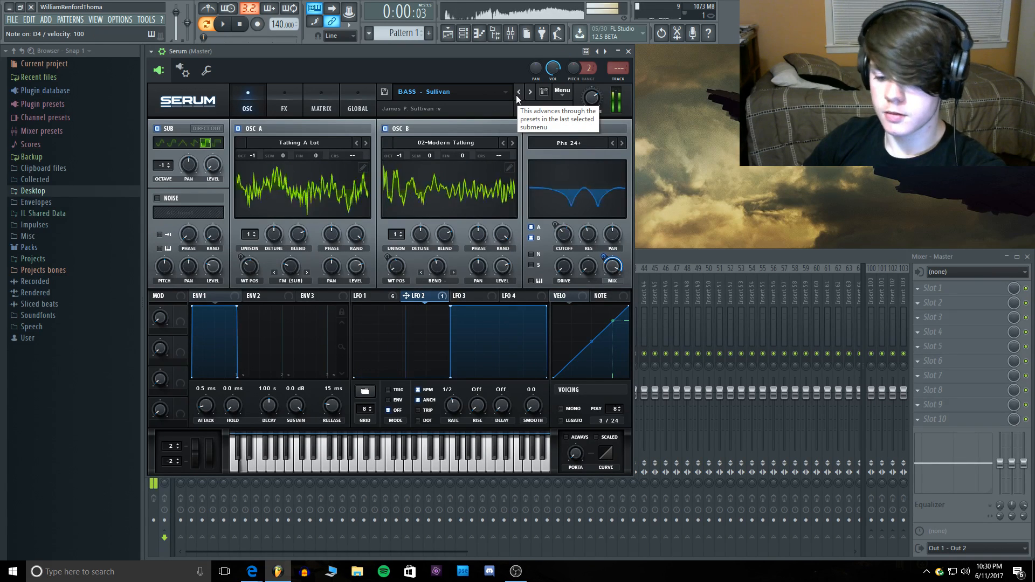
pyautogui.click(388, 389)
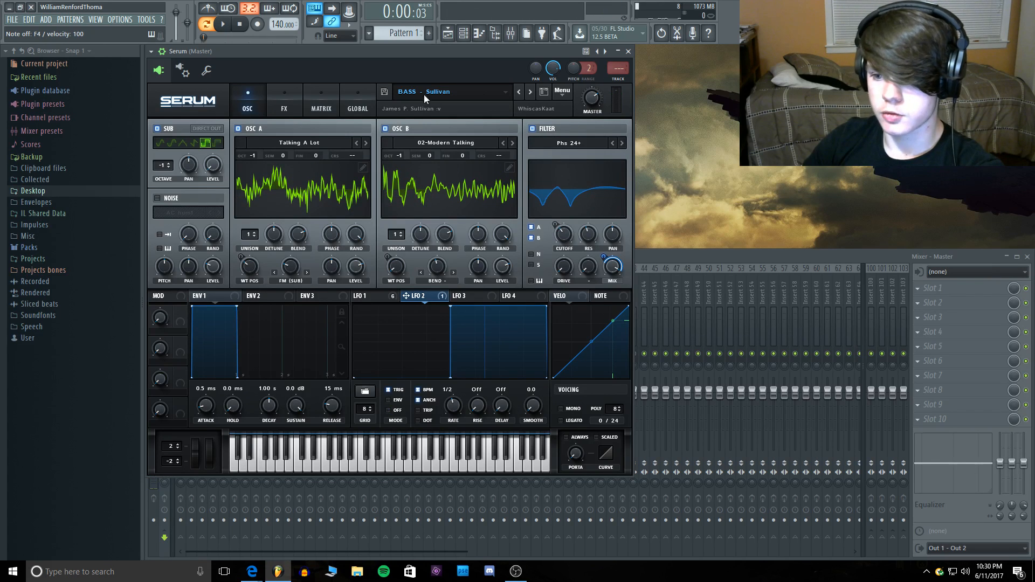
# Step: Audition the retriggered sound, check LFO 1's destinations, and view oscillator B's wavetable briefly in 3D
pyautogui.press('v')
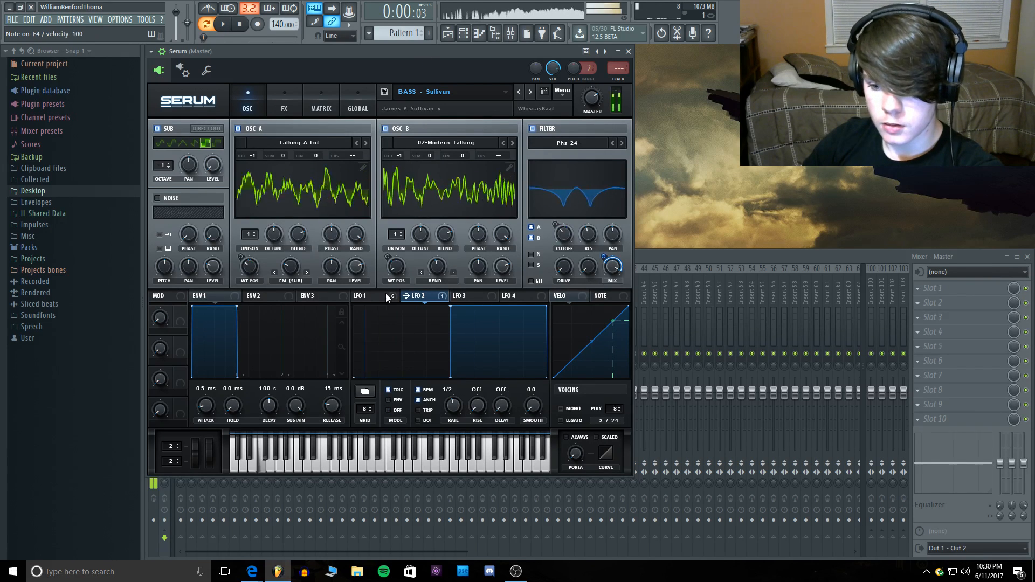
pyautogui.moveTo(387, 298)
pyautogui.press('x')
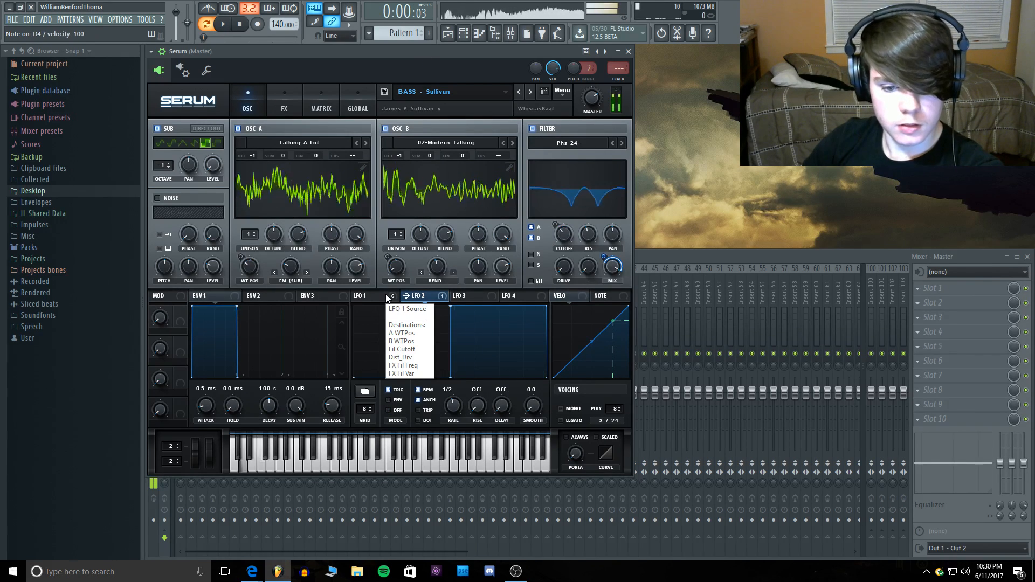
pyautogui.press('c')
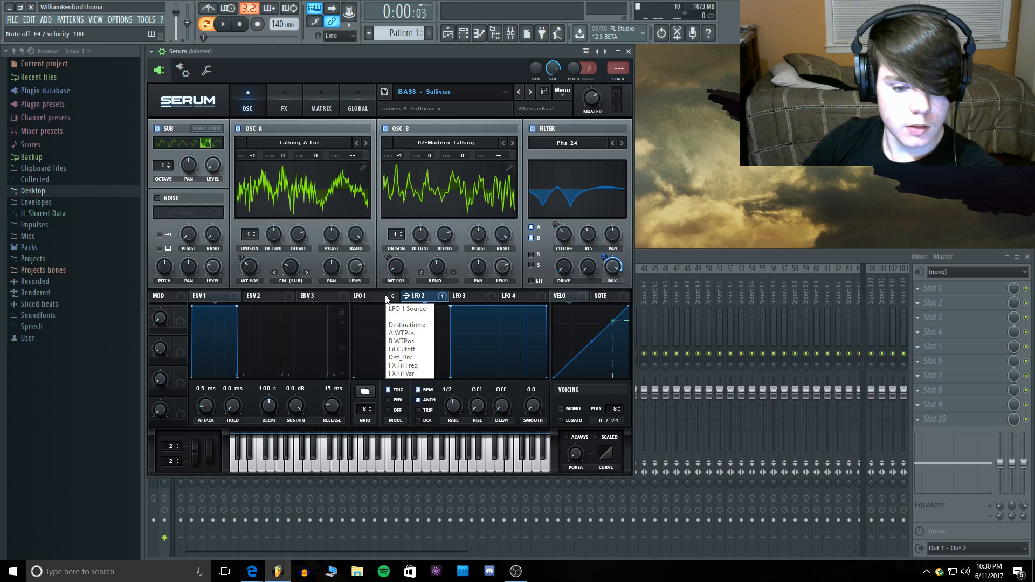
pyautogui.press('b')
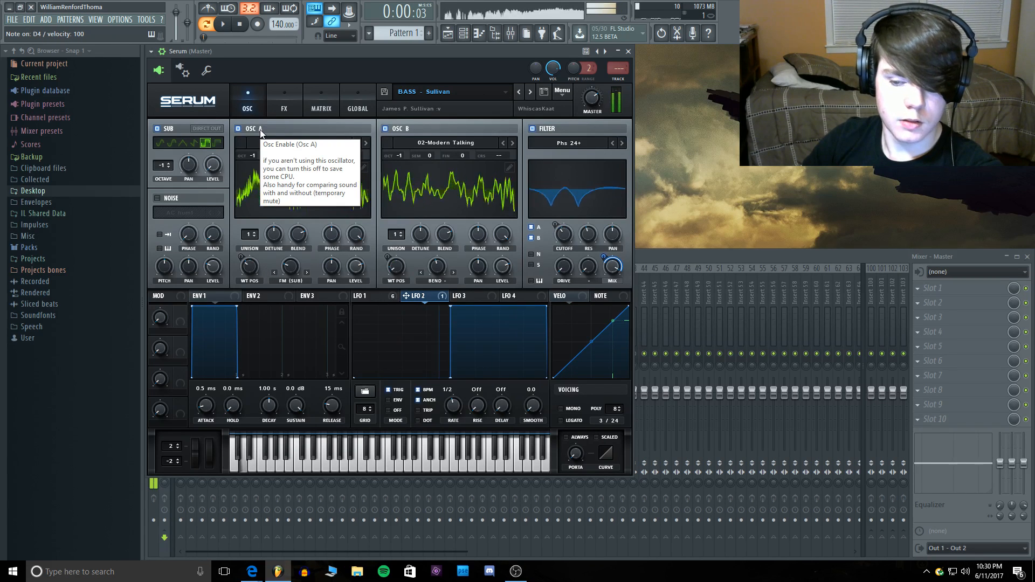
pyautogui.press('t')
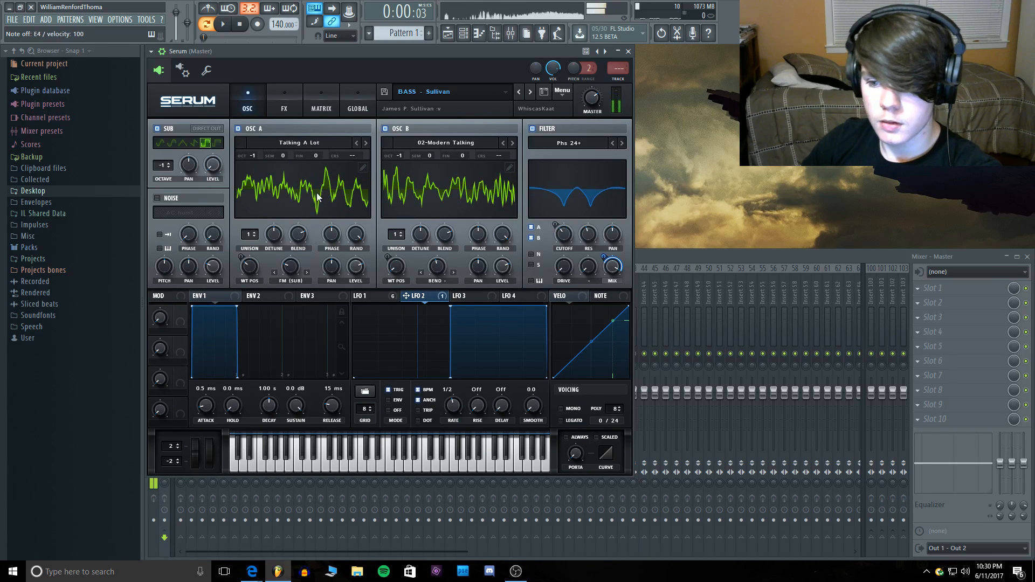
pyautogui.click(470, 171)
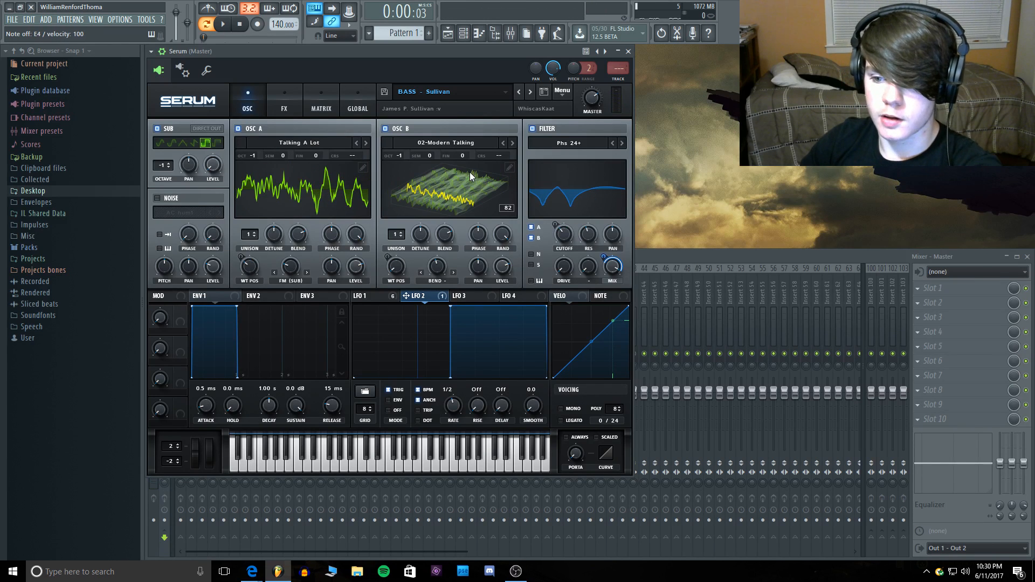
pyautogui.click(434, 175)
# Step: Isolate oscillator B by disabling oscillator A, the Phs 24+ filter and the sub oscillator, comparing the sound with oscillator A re-enabled
pyautogui.click(247, 130)
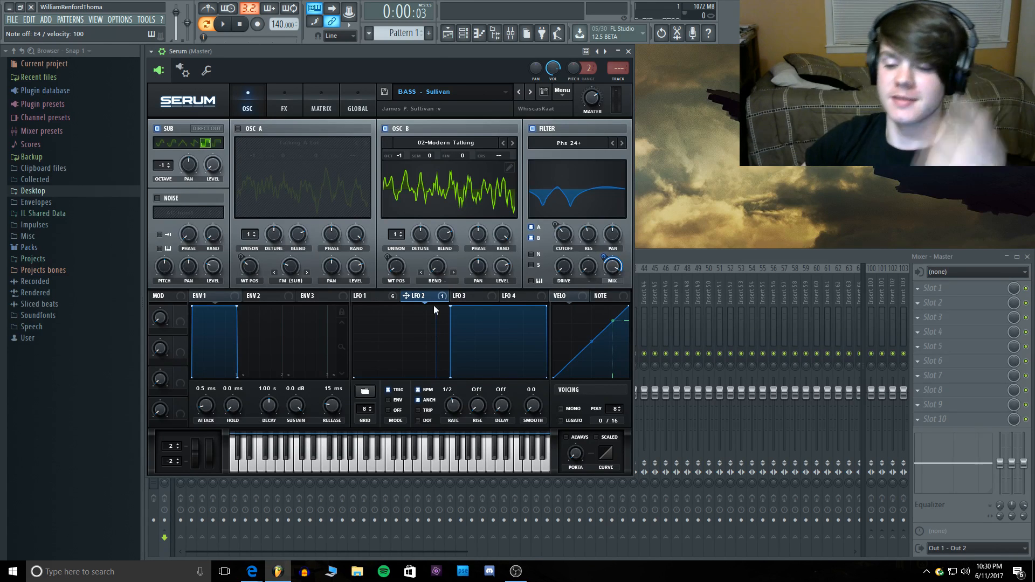
pyautogui.click(238, 128)
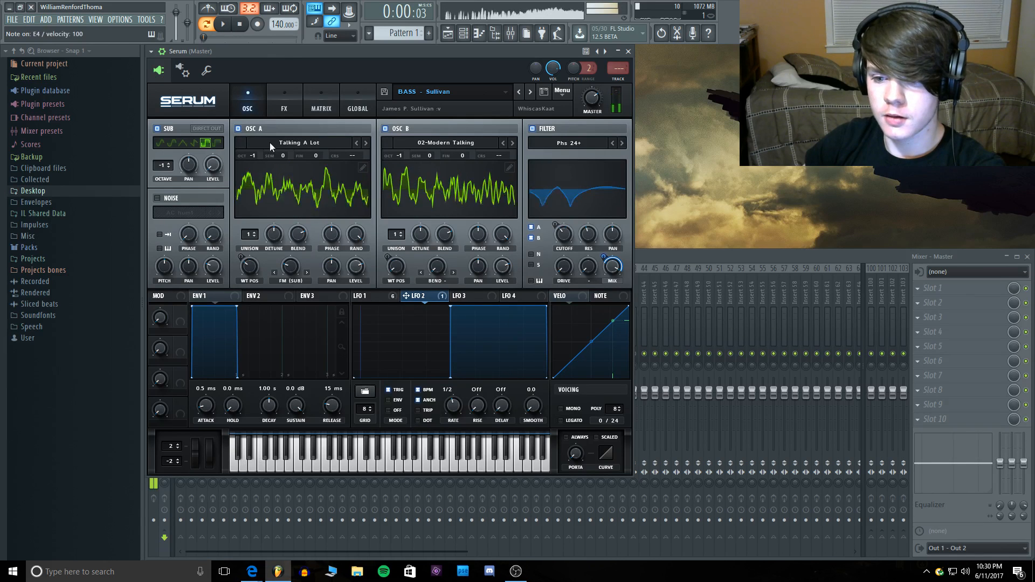
pyautogui.click(238, 128)
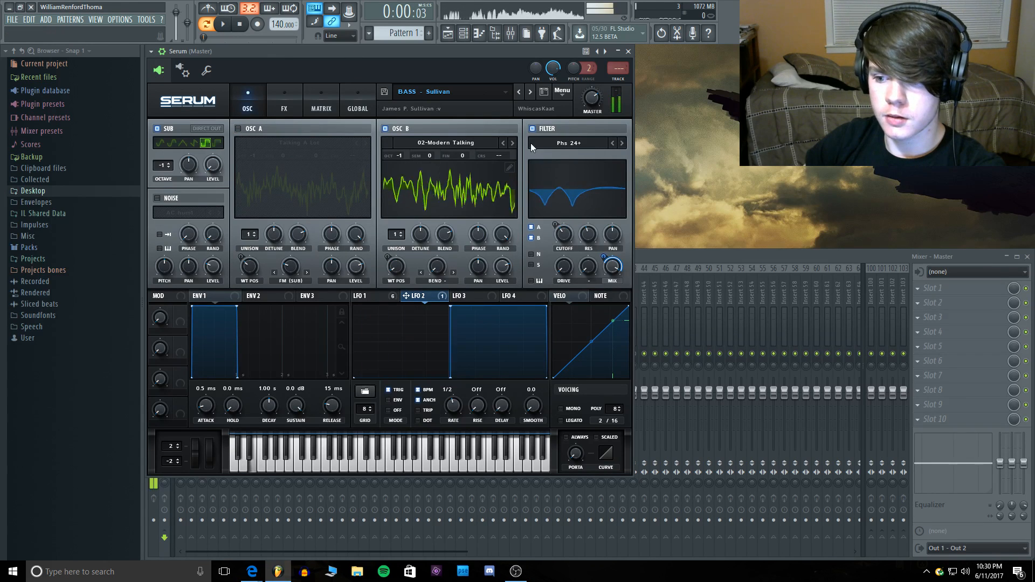
pyautogui.click(533, 129)
pyautogui.click(157, 128)
# Step: Disable the Bandreject filter in the effects rack and toggle the distortion off and back on
pyautogui.click(281, 98)
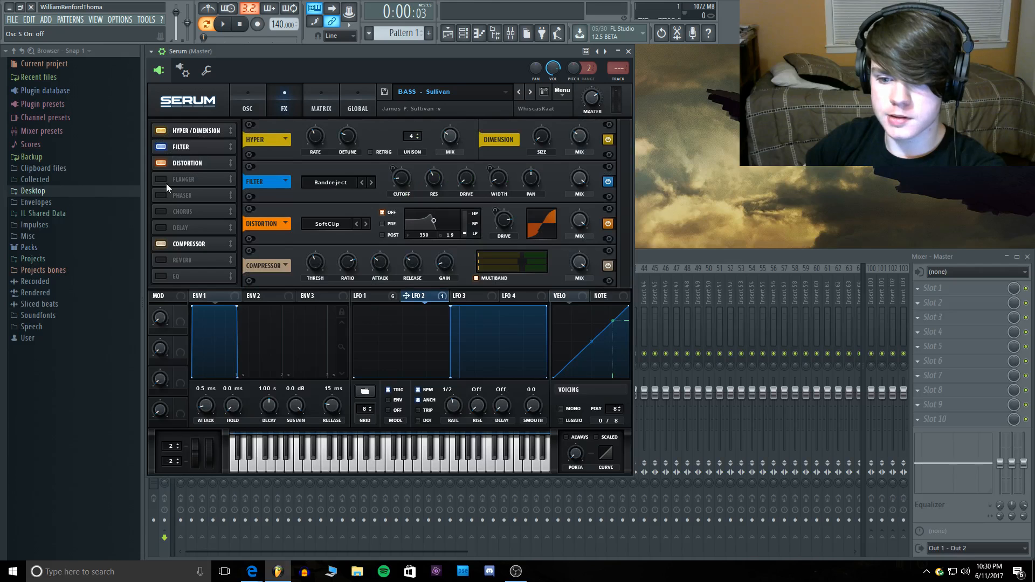
pyautogui.click(161, 163)
pyautogui.click(160, 147)
pyautogui.click(161, 163)
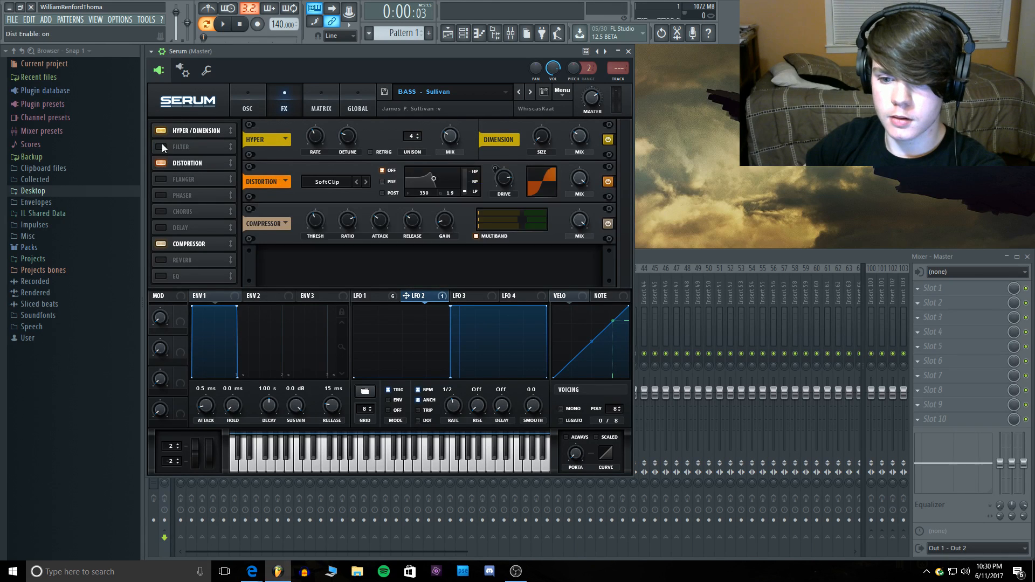
# Step: Turn the Bandreject filter effect back on, and then bypass the Compressor, Distortion, Filter and Hyper/Dimension effects to leave the rack empty
pyautogui.click(161, 147)
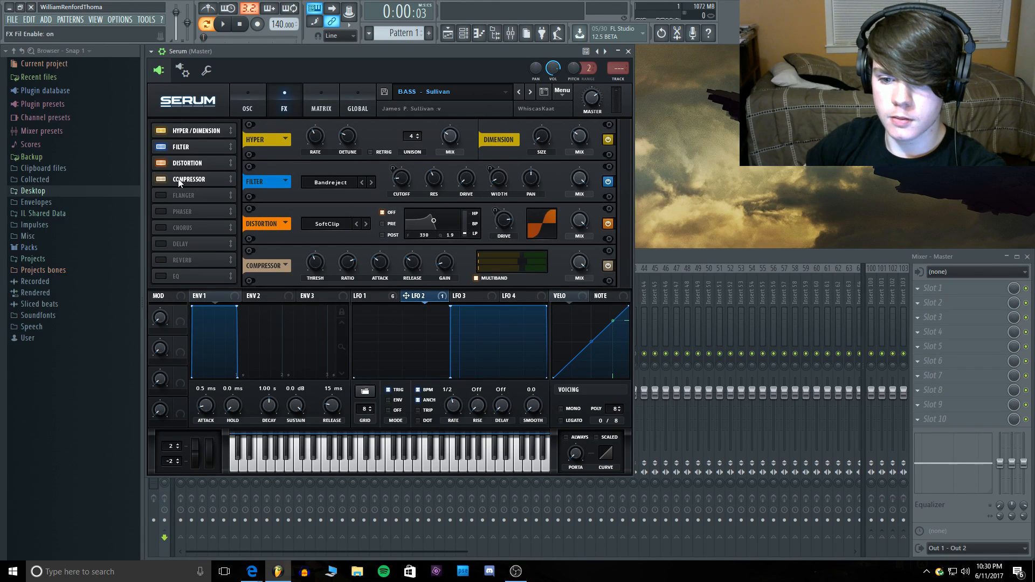
pyautogui.click(162, 179)
pyautogui.click(162, 163)
pyautogui.click(162, 147)
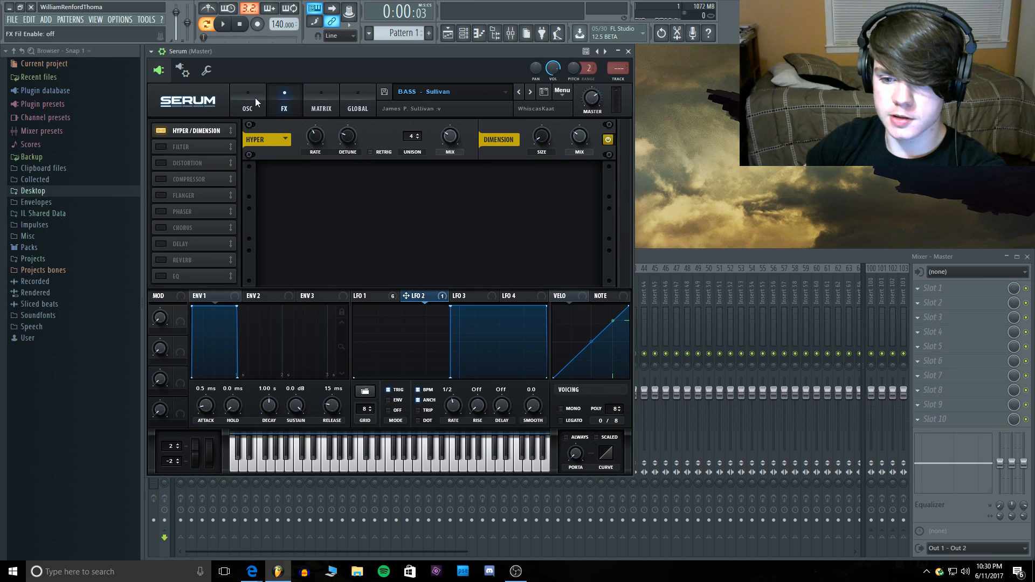
pyautogui.click(166, 131)
# Step: Return to the oscillator view and audition the isolated oscillator B on a few notes without any effects
pyautogui.click(240, 108)
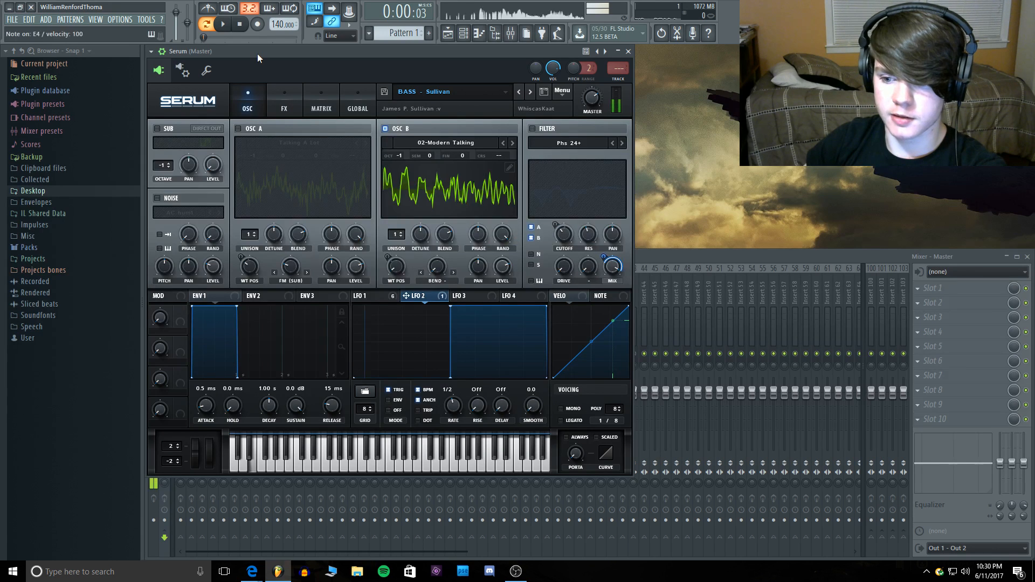
pyautogui.press('h')
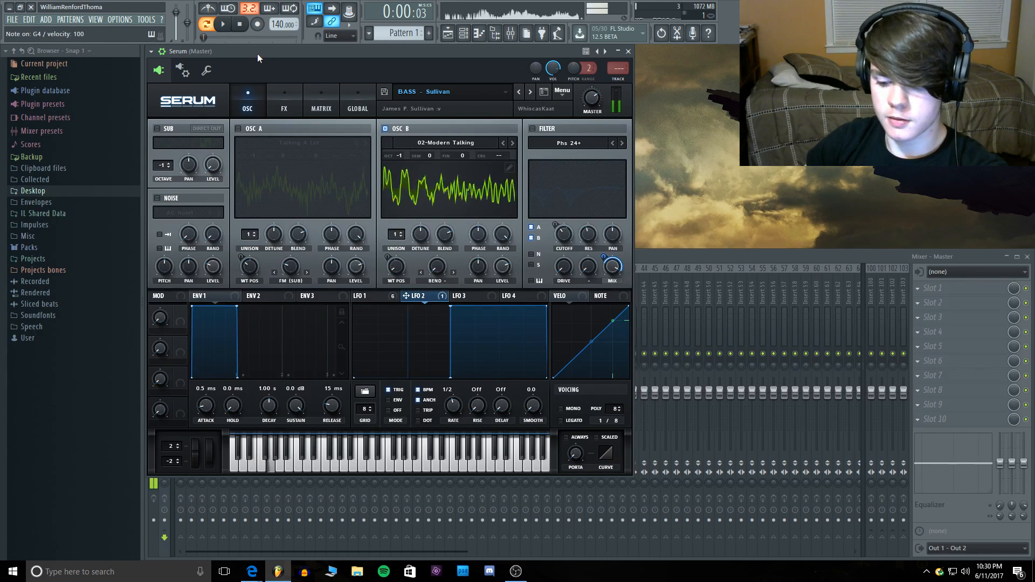
pyautogui.press('x')
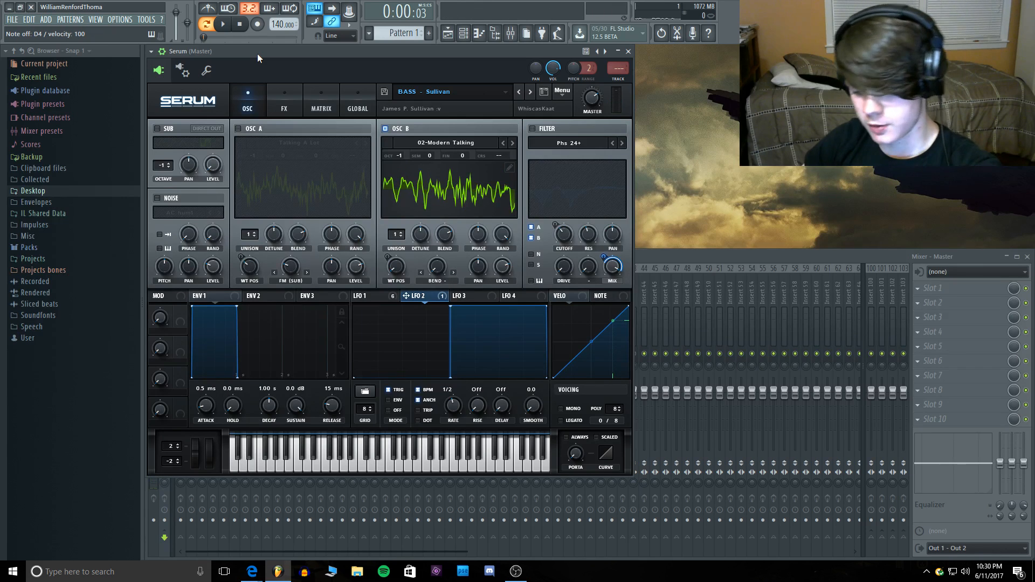
pyautogui.press('x')
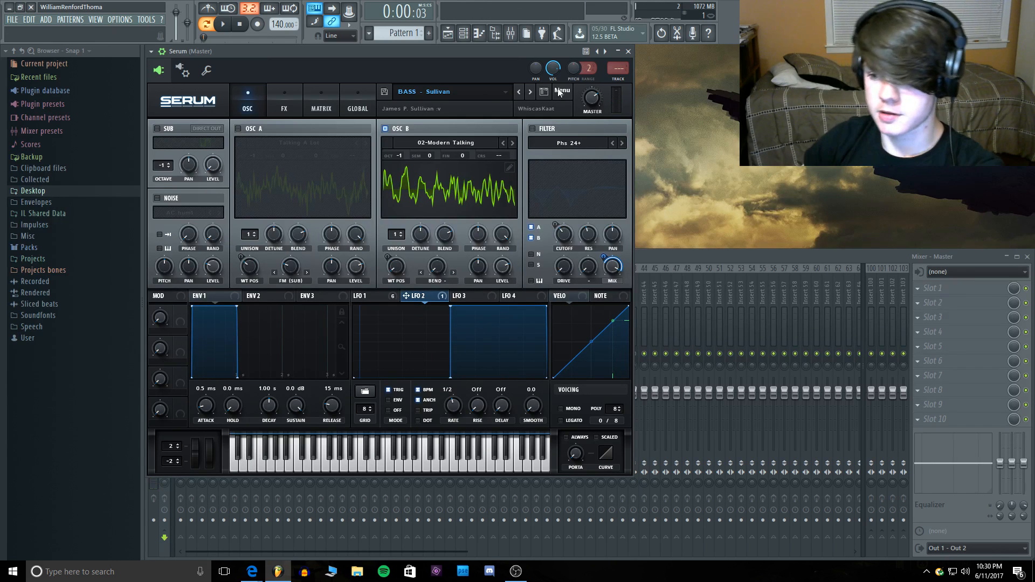
pyautogui.press('c')
# Step: Try raising the master and channel volume, and replay a few notes of the dry oscillator B
pyautogui.moveTo(599, 96); pyautogui.dragTo(605, 37)
pyautogui.moveTo(552, 69); pyautogui.dragTo(553, 32)
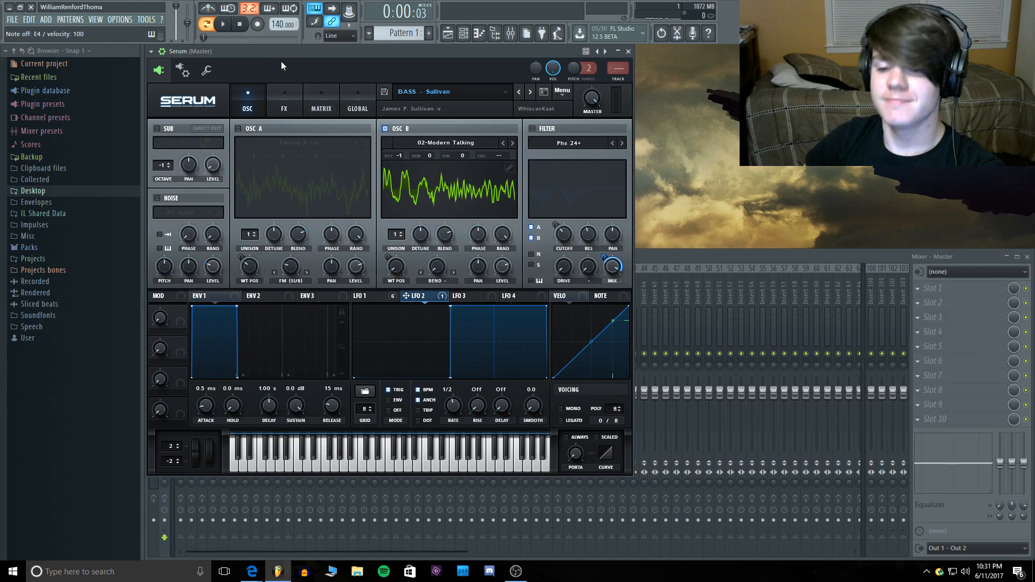
pyautogui.press('v')
pyautogui.press('p')
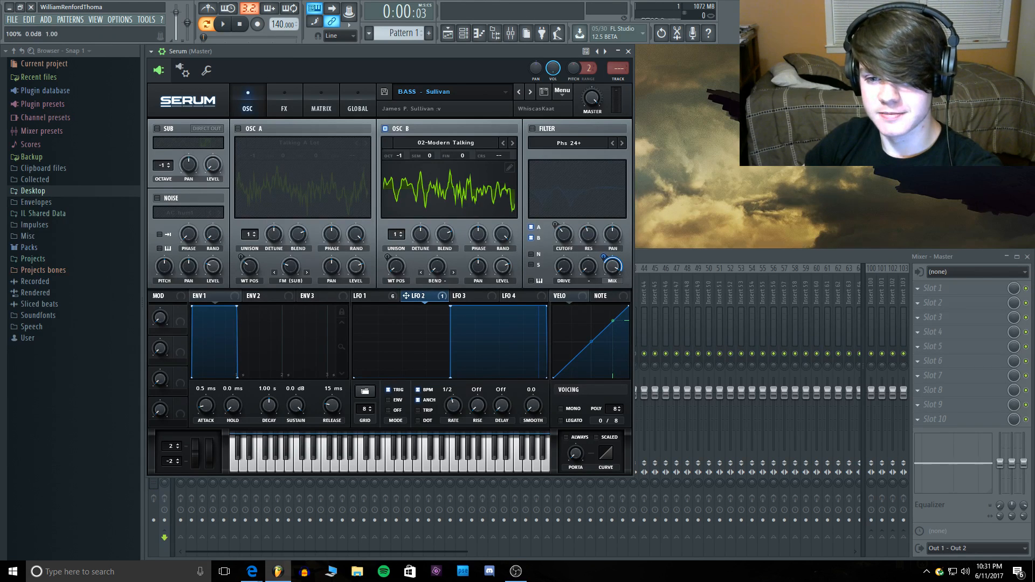
pyautogui.rightClick(556, 72)
pyautogui.click(581, 80)
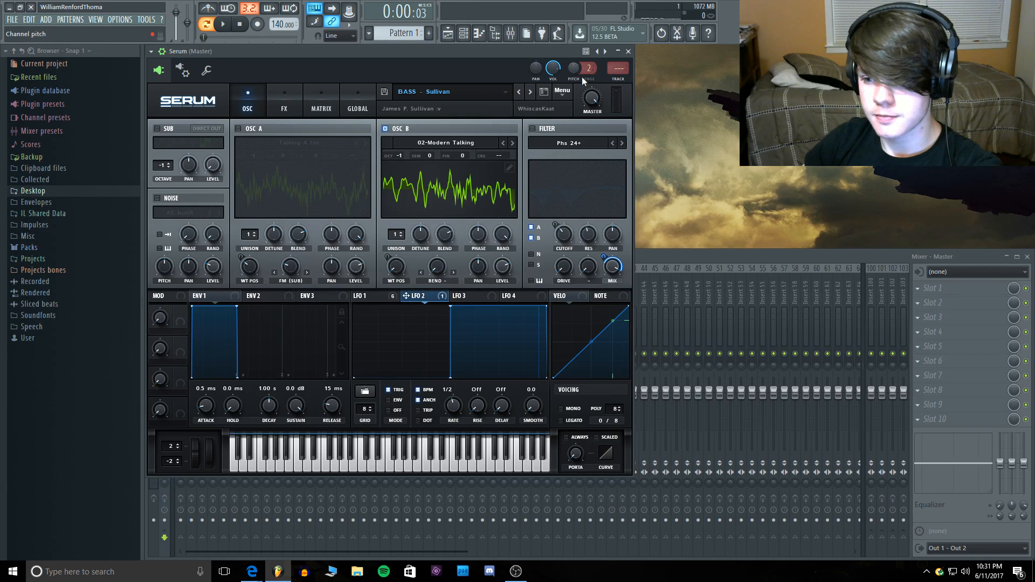
pyautogui.press('x')
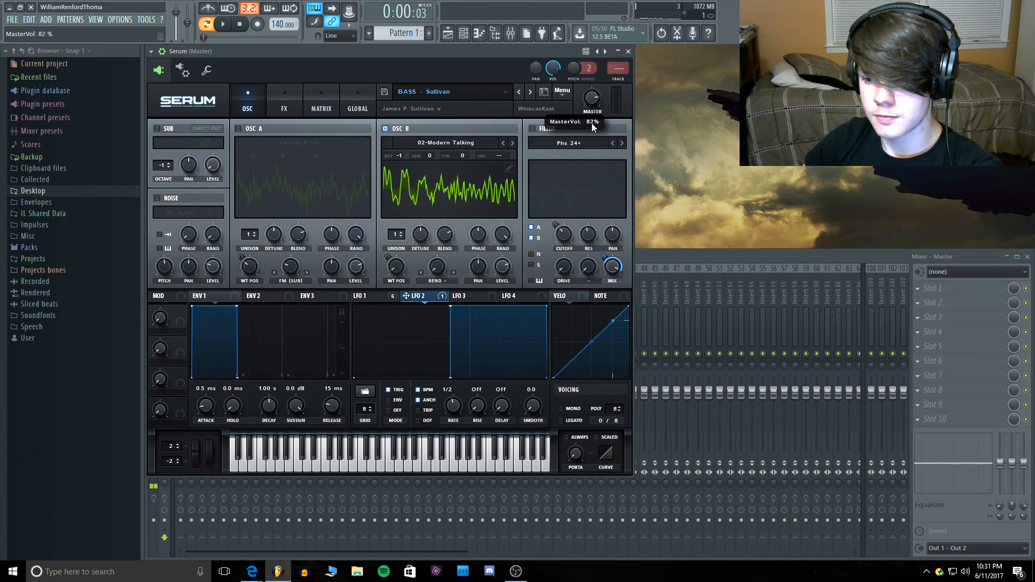
pyautogui.press('c')
pyautogui.click(444, 89)
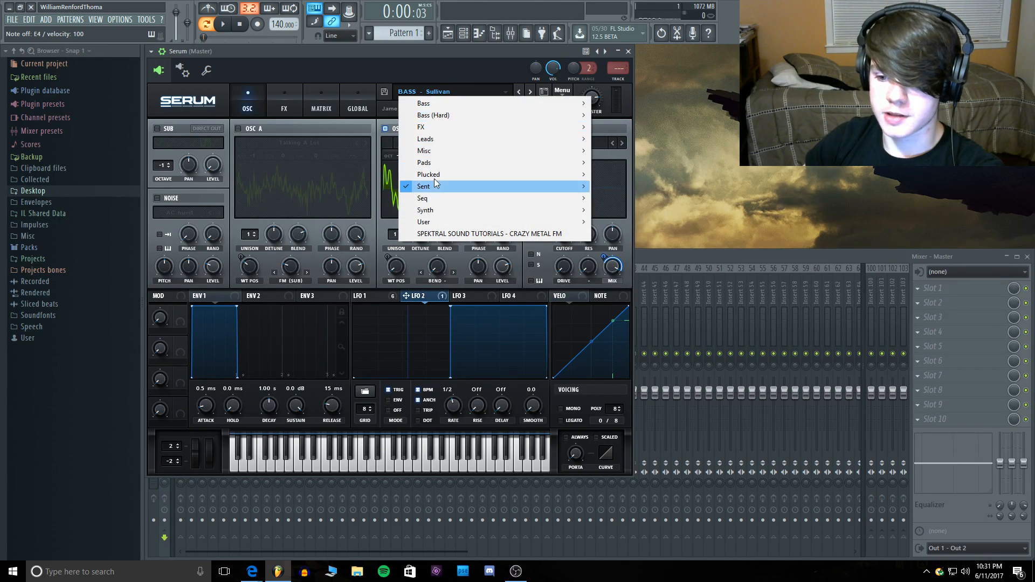
pyautogui.click(444, 69)
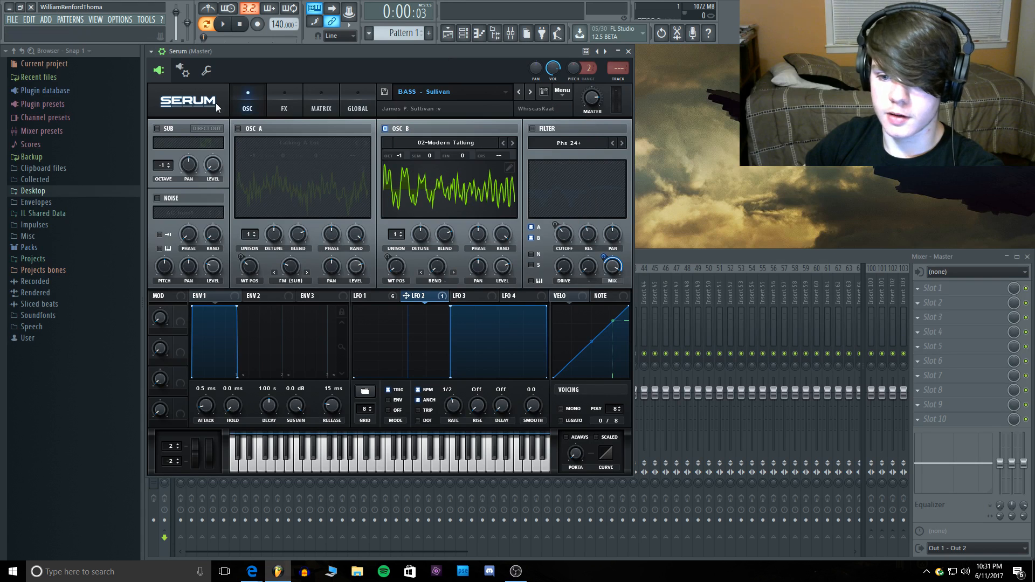
# Step: Re-enable oscillator A, the sub oscillator and the Phs 24+ filter, and restore the Hyper/Dimension, Filter, Distortion and Compressor effects
pyautogui.click(238, 129)
pyautogui.click(537, 130)
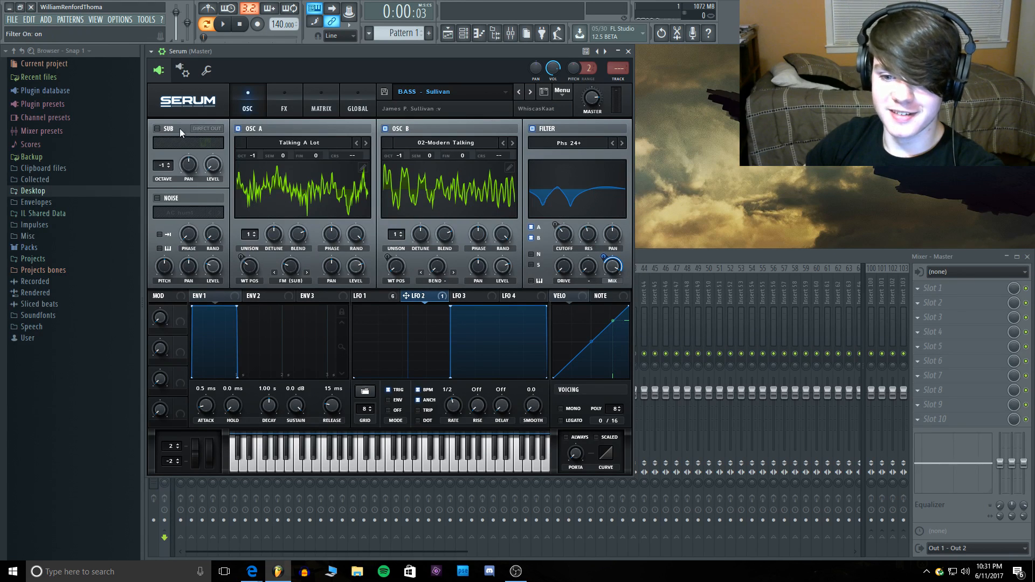
pyautogui.click(281, 101)
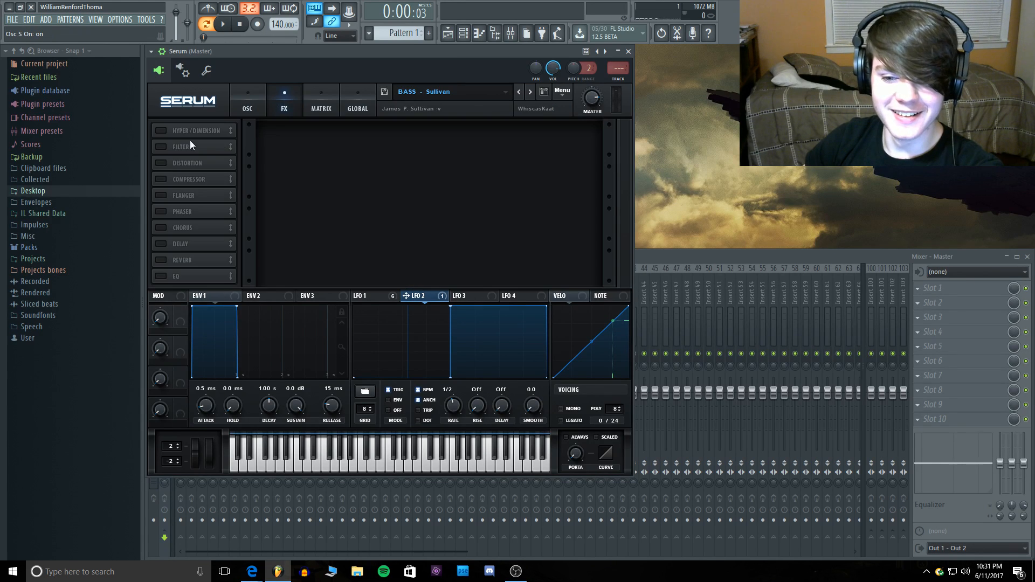
pyautogui.click(161, 131)
pyautogui.click(162, 147)
pyautogui.click(166, 163)
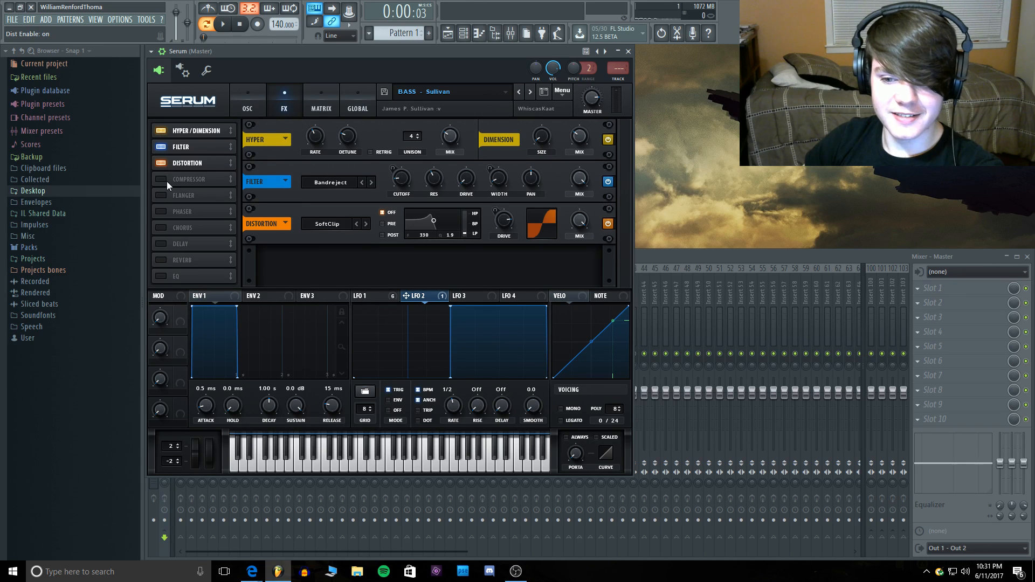
pyautogui.click(167, 181)
pyautogui.click(246, 95)
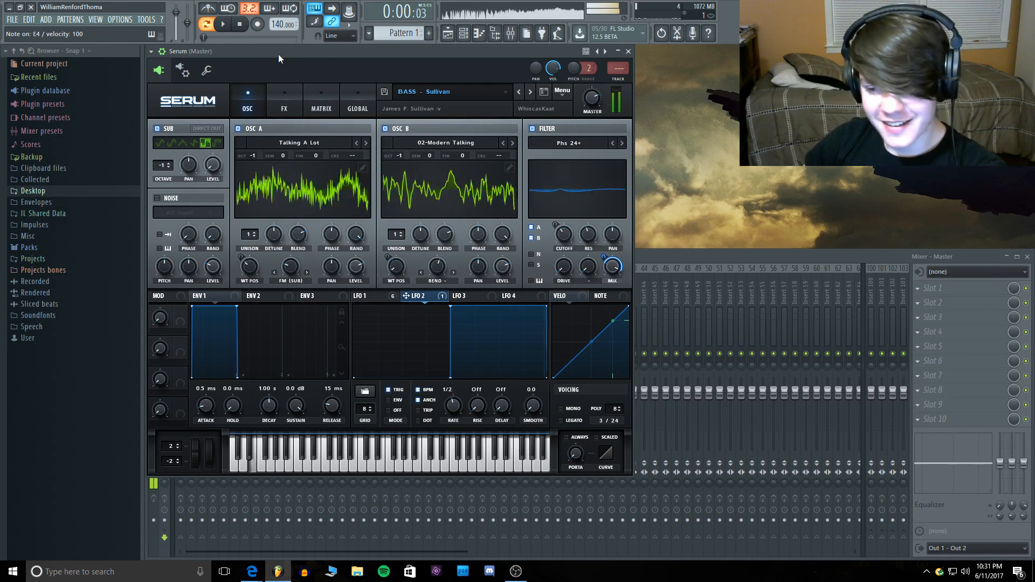
# Step: Compare the full patch with the sub oscillator and oscillator B switched off and back on while playing notes
pyautogui.click(157, 128)
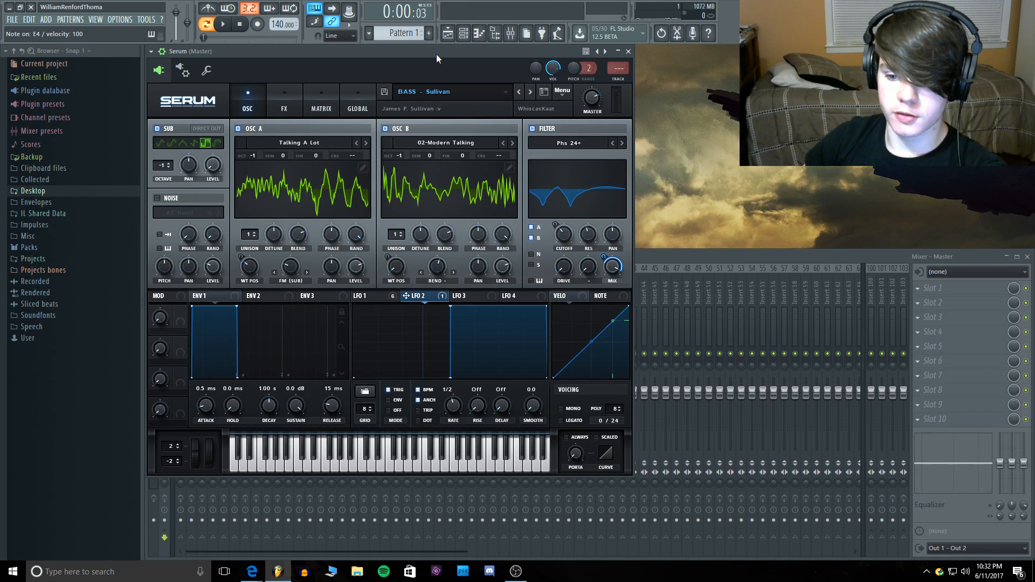
pyautogui.click(386, 128)
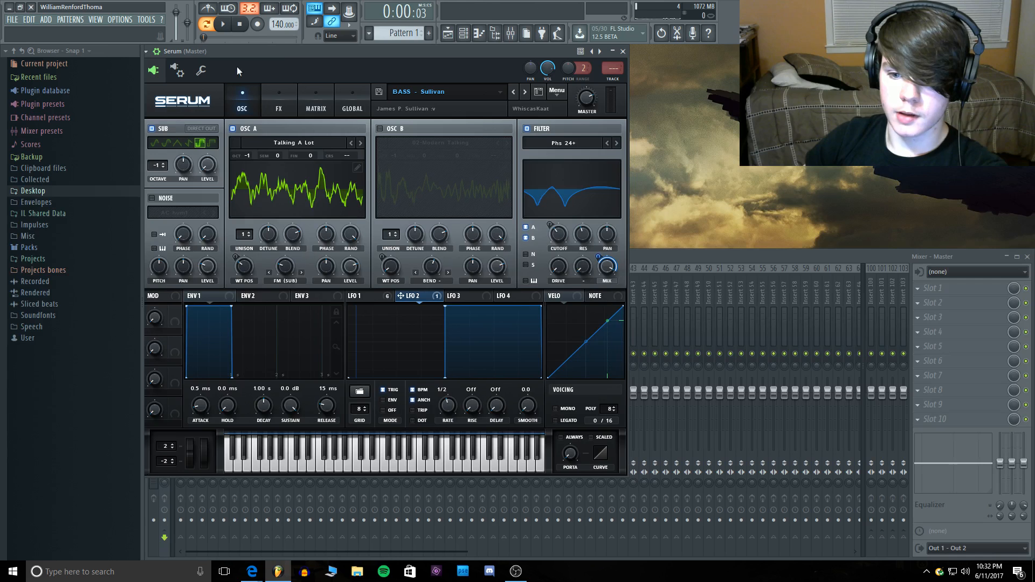
pyautogui.click(152, 129)
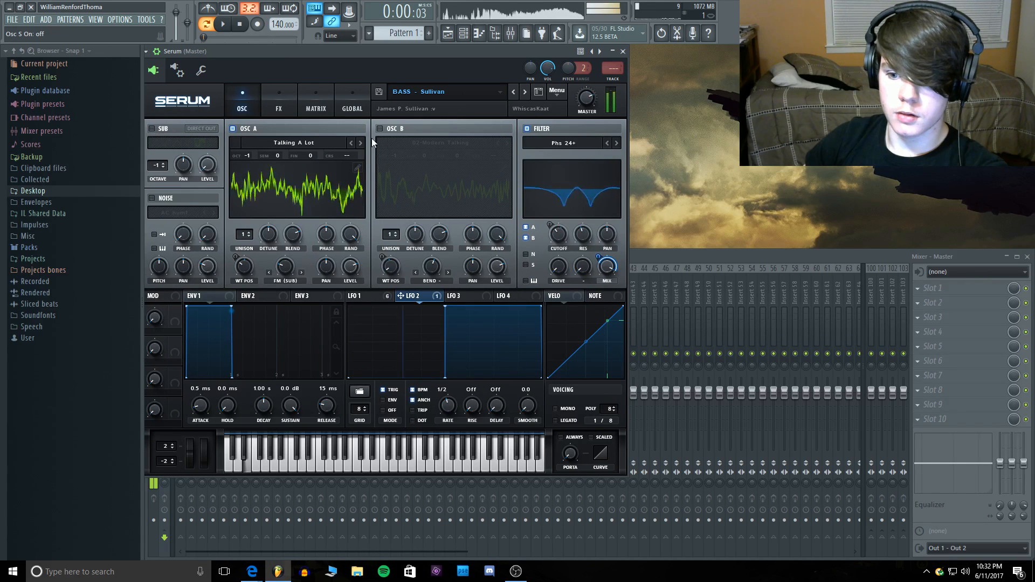
pyautogui.click(387, 128)
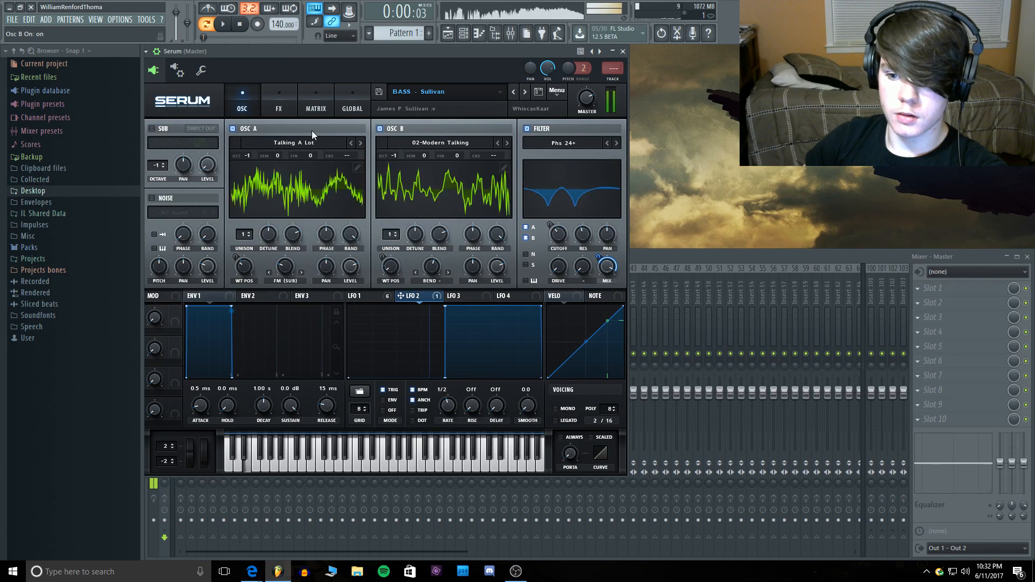
pyautogui.click(152, 128)
pyautogui.moveTo(316, 51); pyautogui.dragTo(321, 51)
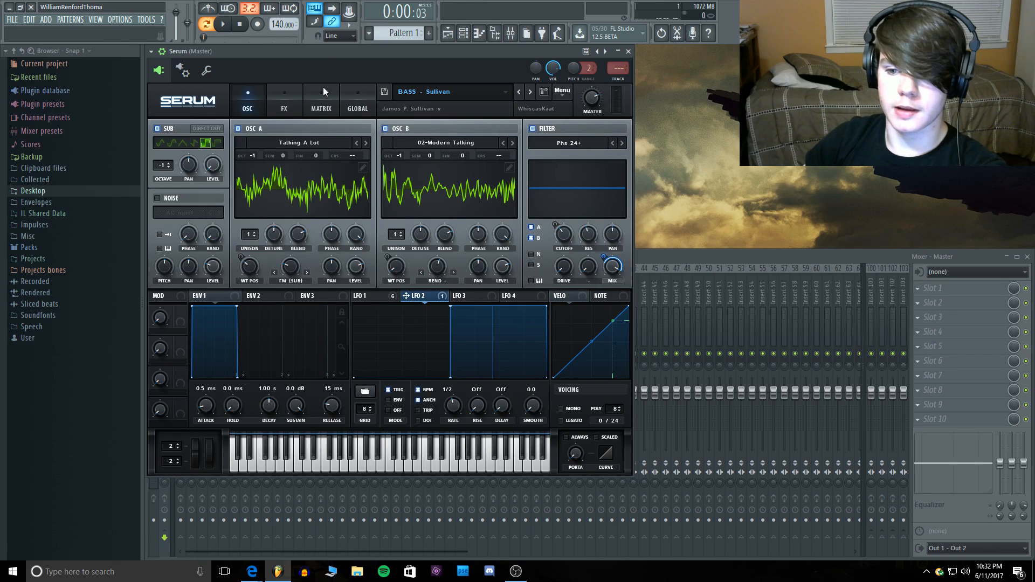
# Step: Switch the Bandreject filter effect of the Sullivan patch off and back on while playing notes to compare the sound
pyautogui.click(278, 100)
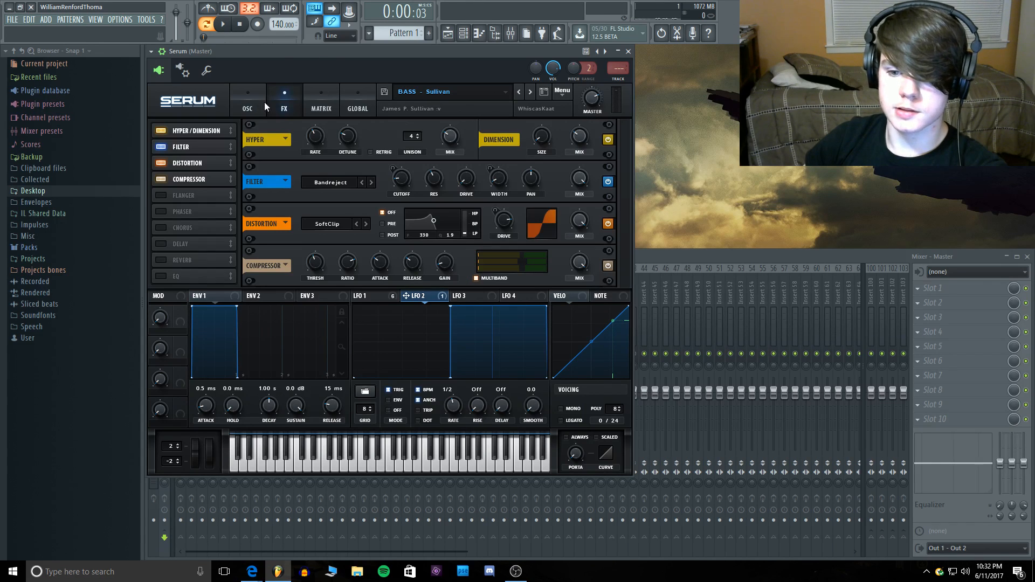
pyautogui.click(160, 146)
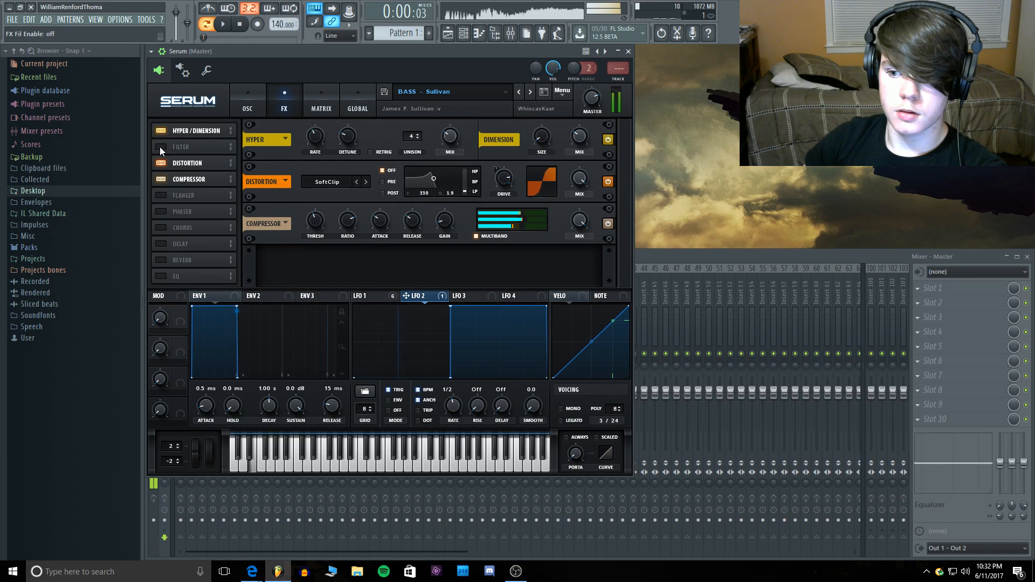
pyautogui.click(160, 147)
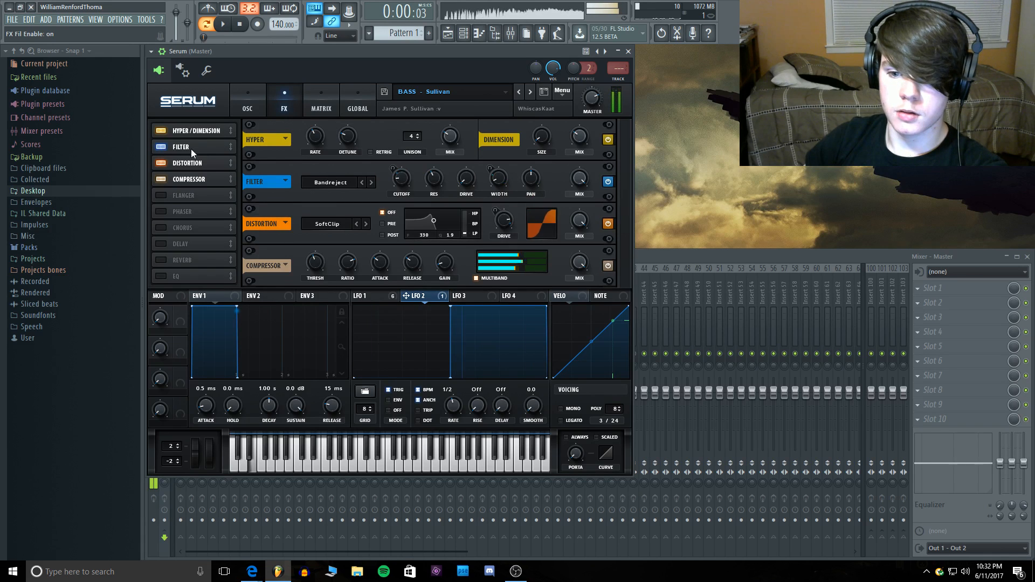
pyautogui.click(247, 97)
pyautogui.click(299, 96)
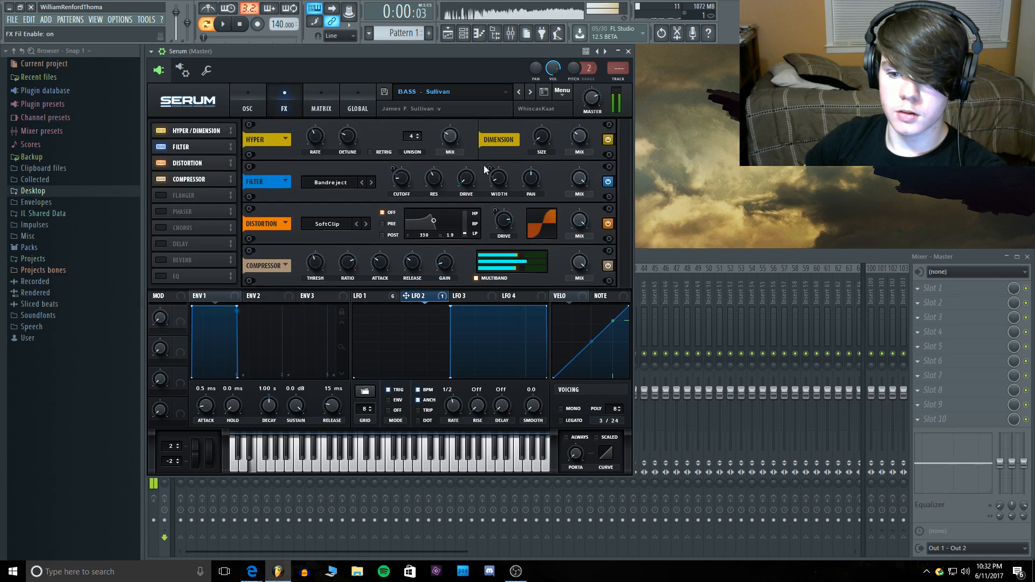
pyautogui.press('c')
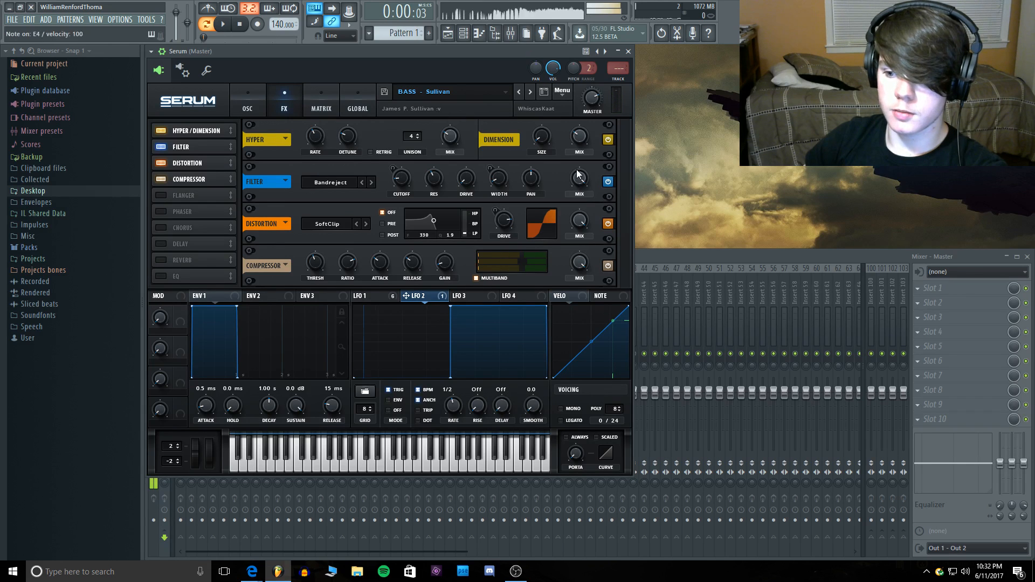
# Step: Set the Bandreject filter effect's mix to 100%, and audition the patch with the filter bypassed and re-enabled
pyautogui.moveTo(577, 171)
pyautogui.mouseDown()
pyautogui.moveTo(577, 209)
pyautogui.moveTo(577, 158)
pyautogui.mouseUp()
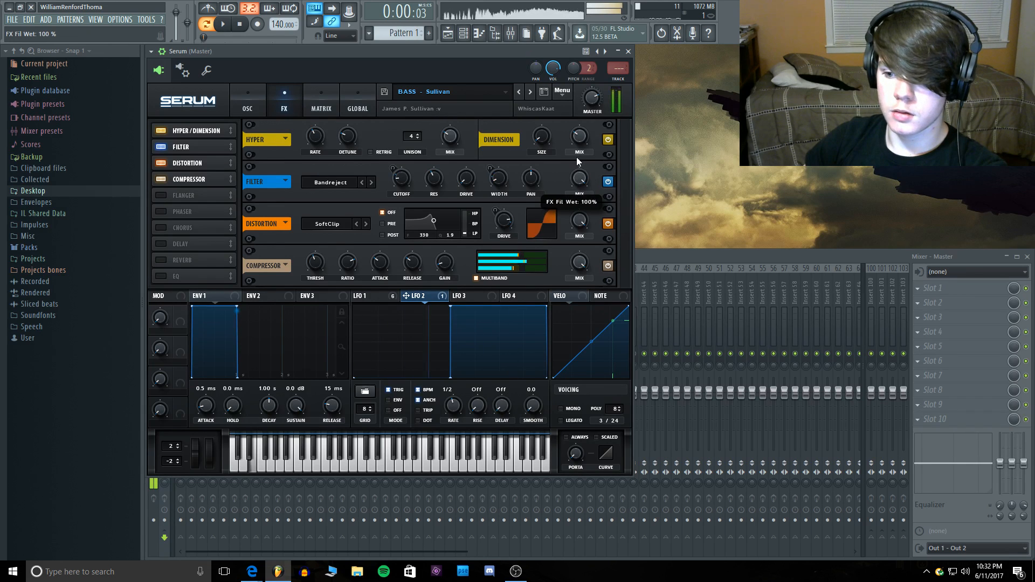
pyautogui.click(161, 146)
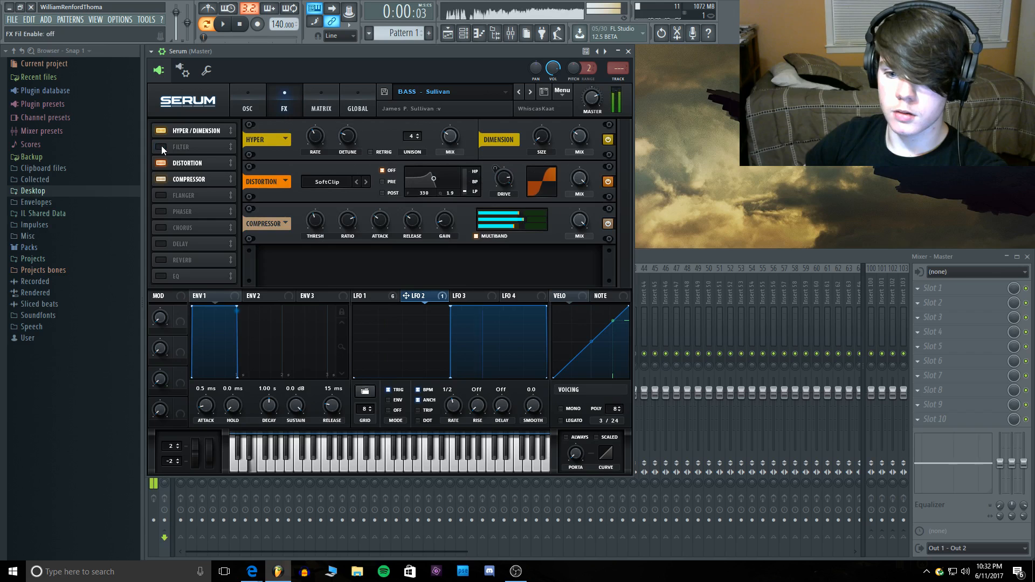
pyautogui.click(161, 146)
pyautogui.press('z')
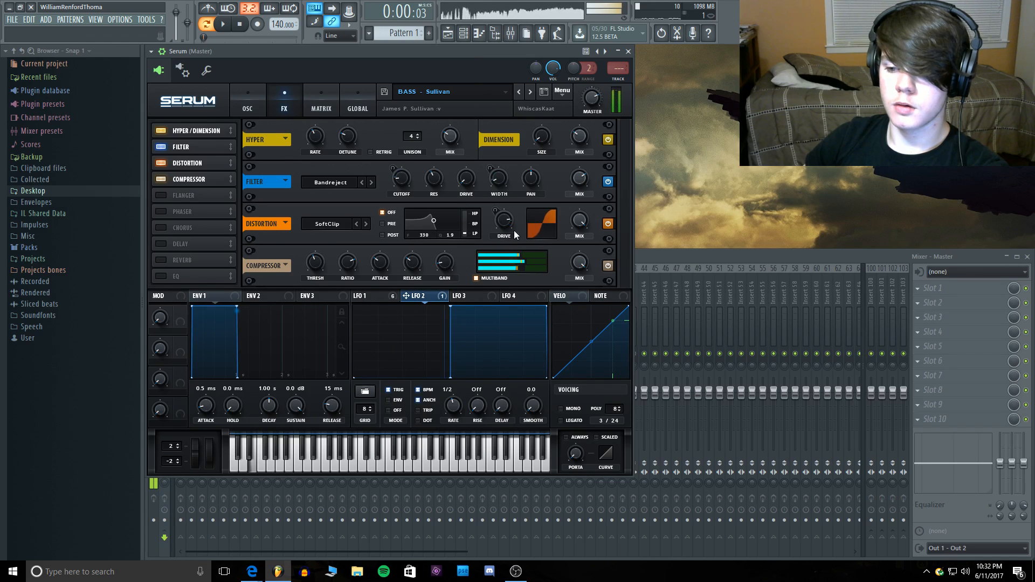
# Step: Return to the oscillator view, display the LFO 1 shape with its modulation targets, and play test notes
pyautogui.click(247, 100)
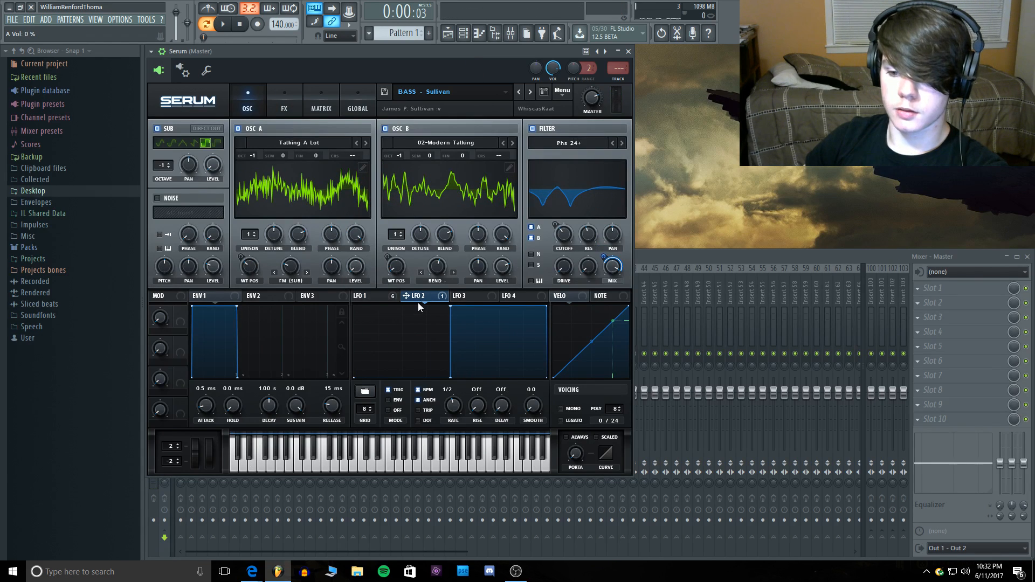
pyautogui.moveTo(396, 296); pyautogui.dragTo(347, 255)
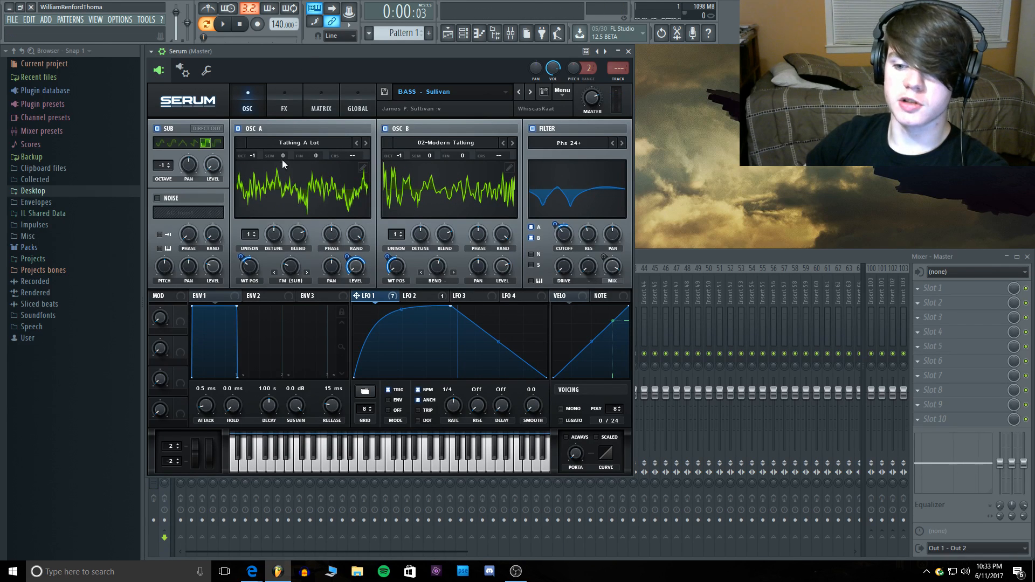
pyautogui.press('c')
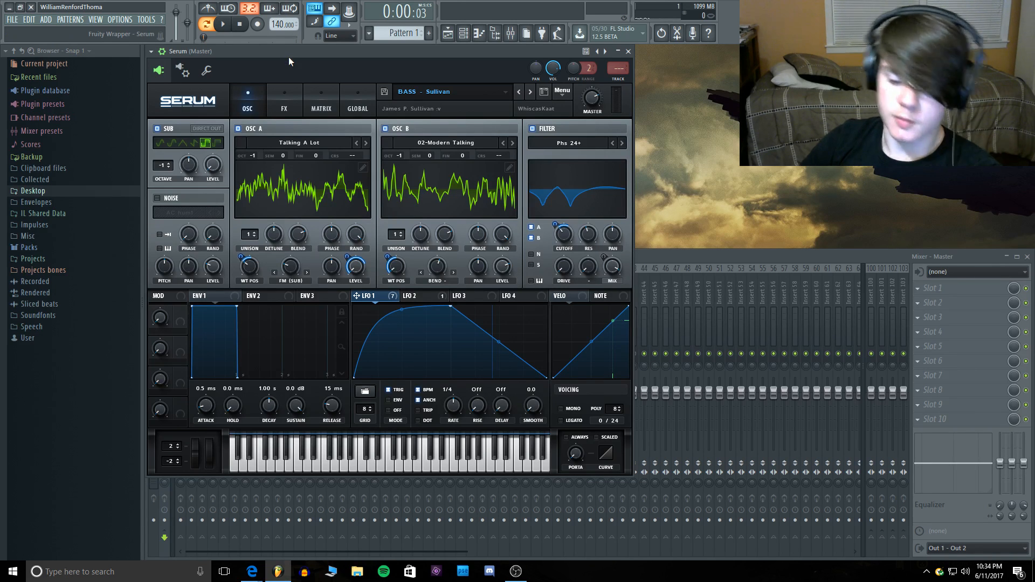
pyautogui.press('c')
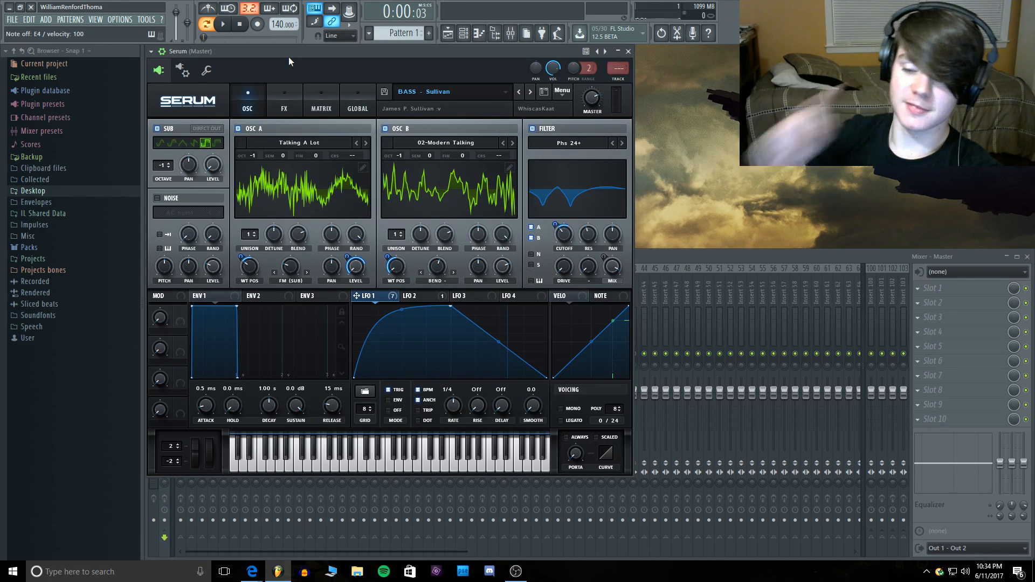
pyautogui.press('c')
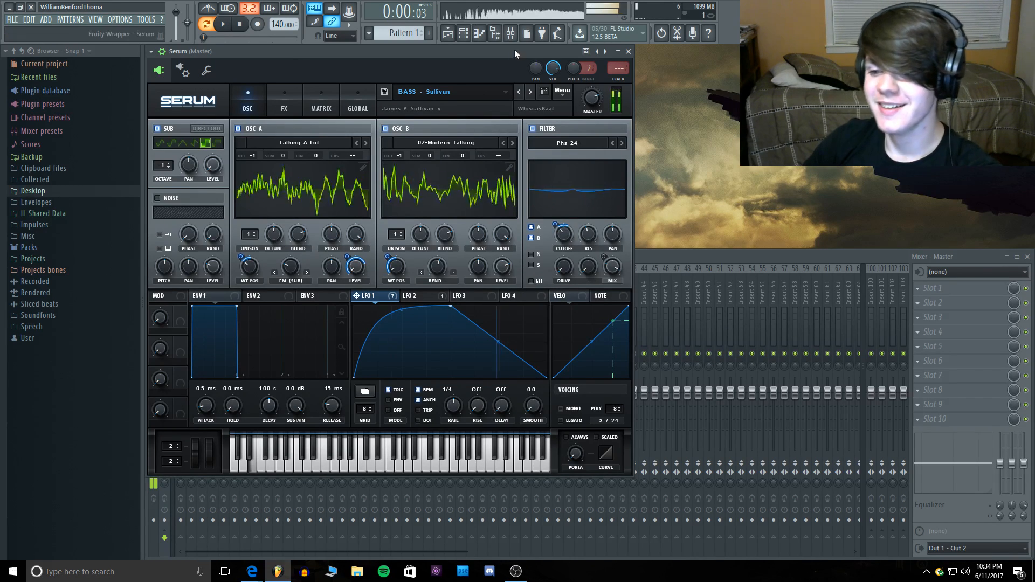
# Step: Load the BASS - Zilla preset from the archive (2) folder under Sent and play a test note
pyautogui.click(447, 91)
pyautogui.moveTo(461, 185)
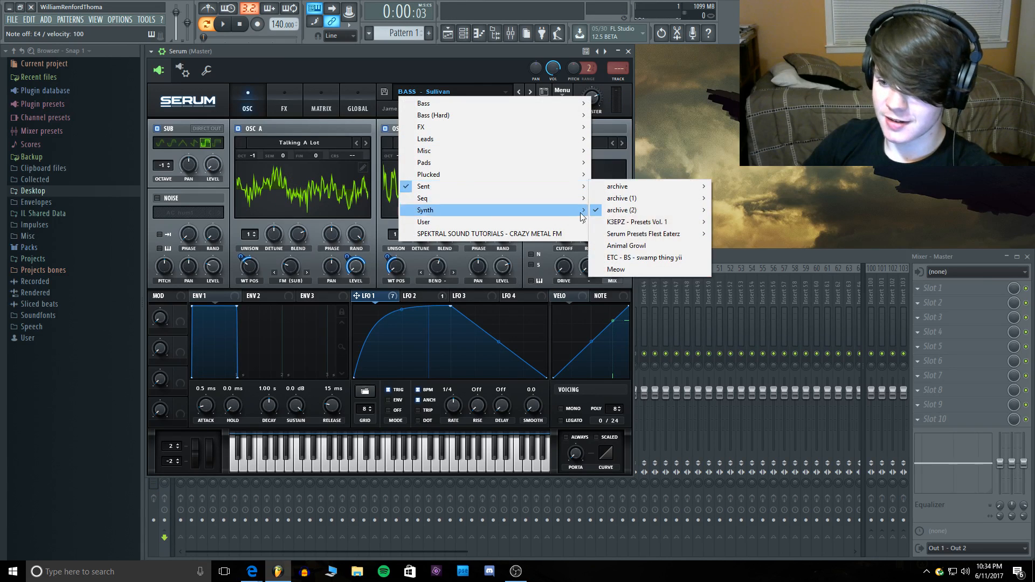
pyautogui.moveTo(631, 225)
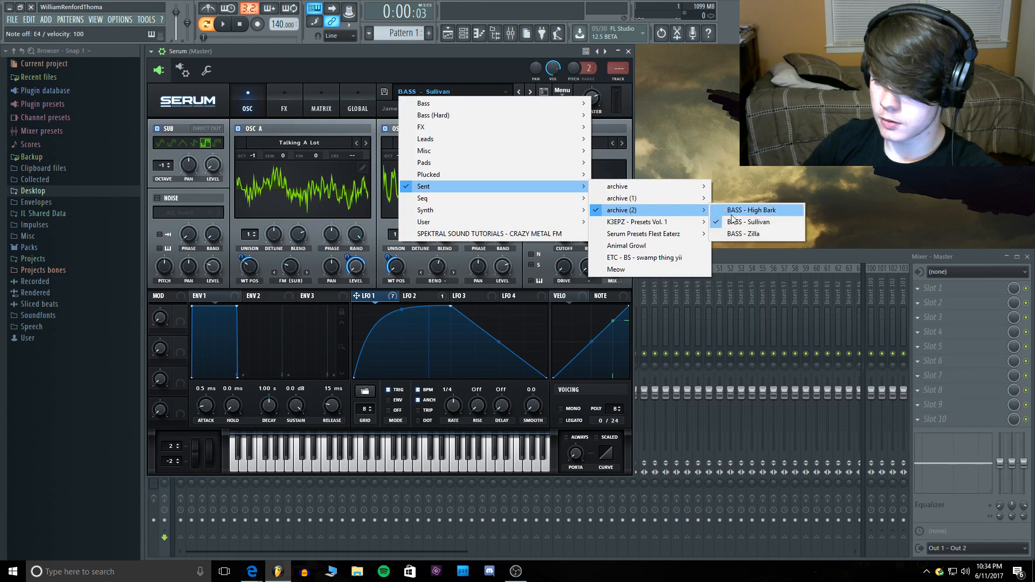
pyautogui.click(752, 234)
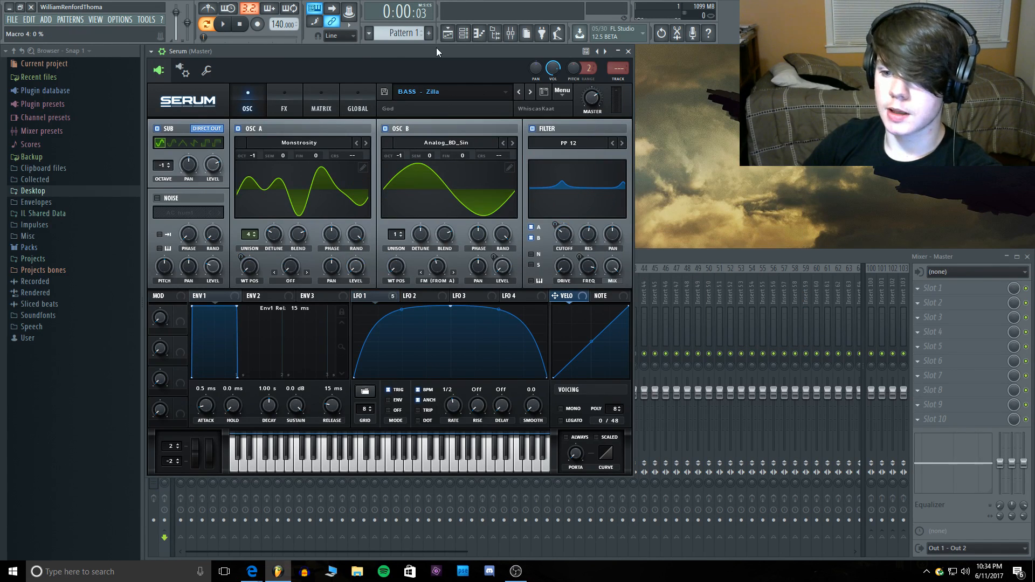
pyautogui.press('c')
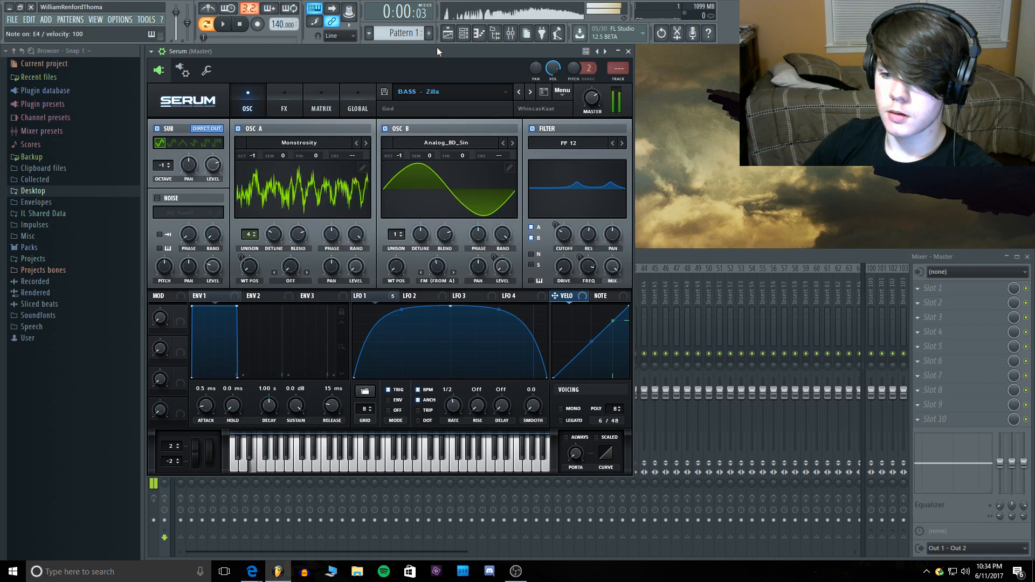
# Step: Reload the BASS - Zilla preset from the archive (2) folder to restore its stored settings
pyautogui.click(424, 91)
pyautogui.moveTo(451, 187)
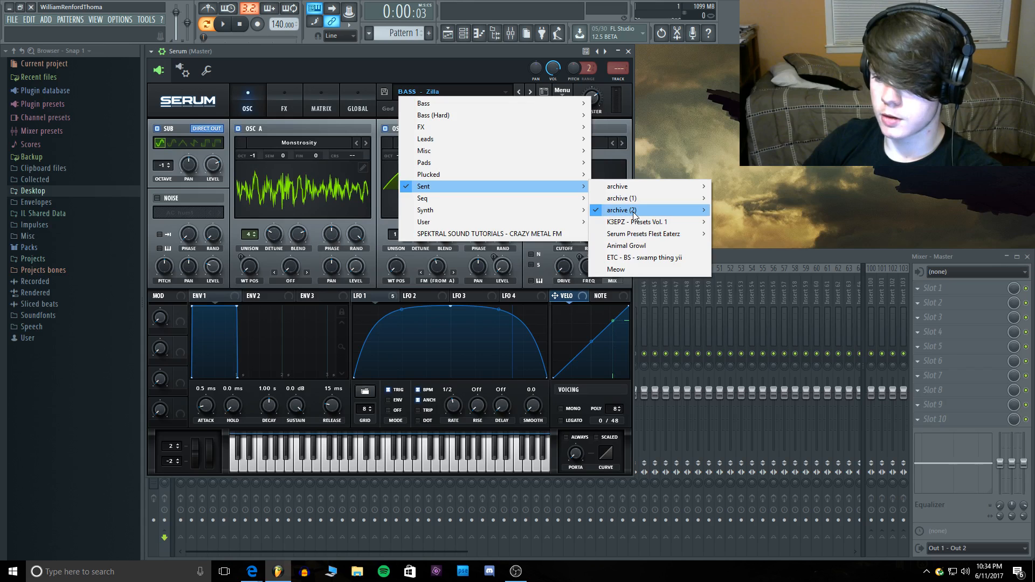
pyautogui.moveTo(639, 212)
pyautogui.click(744, 233)
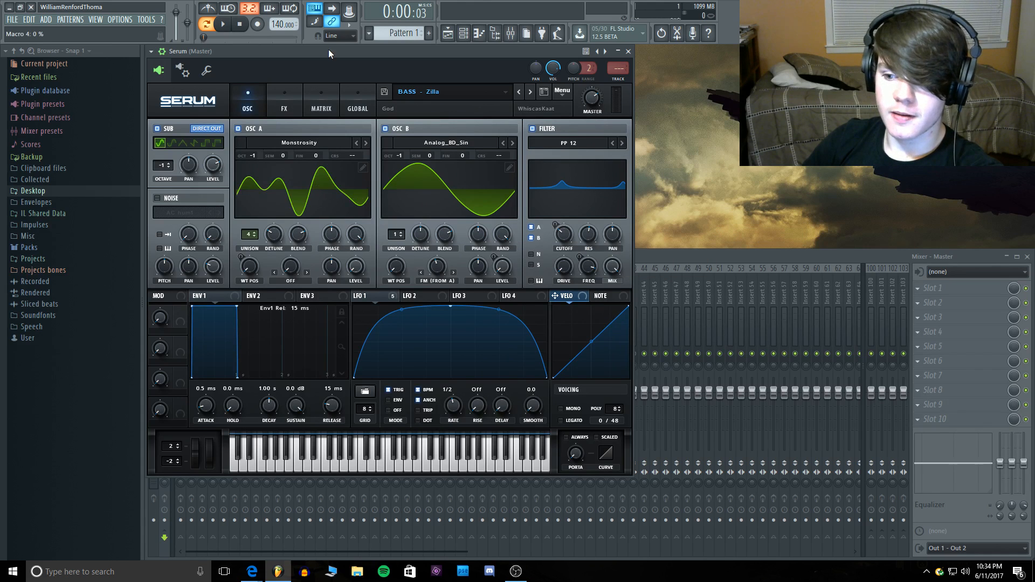
# Step: Audition the patch without the filter, Oscillator B and Oscillator A individually, and set Oscillator B's FM (From A) warp to about 20%
pyautogui.click(534, 129)
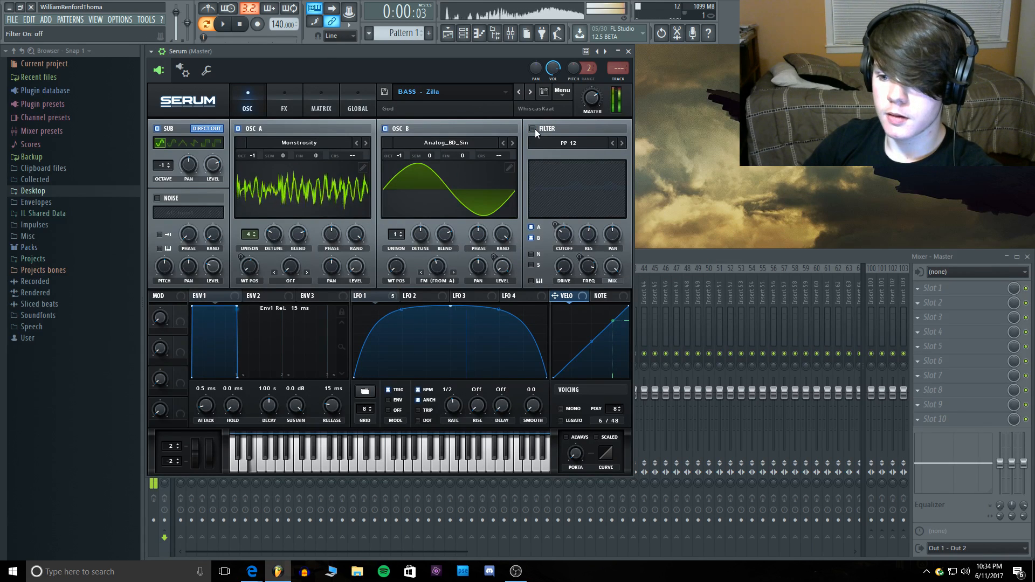
pyautogui.click(535, 128)
pyautogui.click(388, 129)
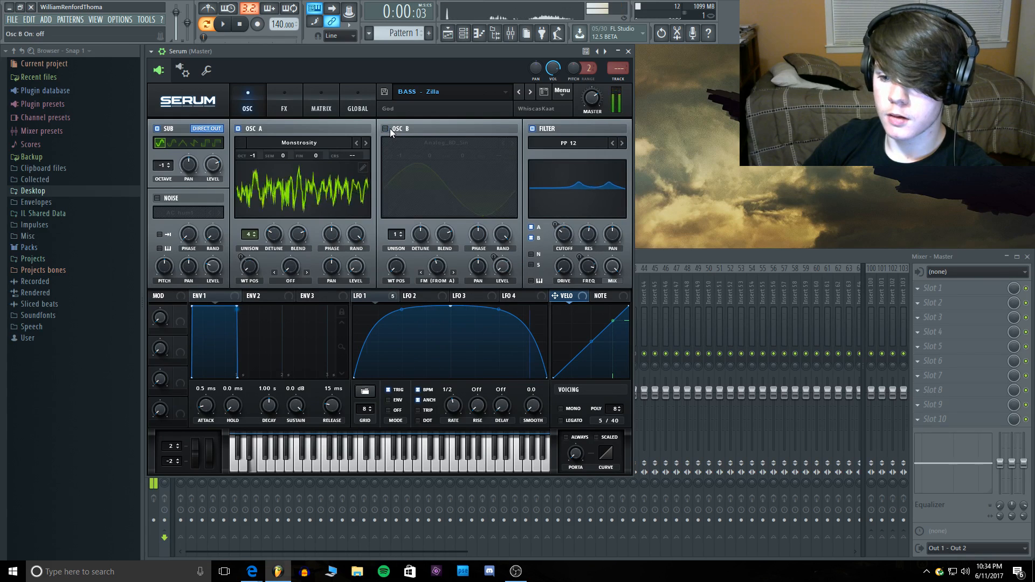
pyautogui.click(385, 128)
pyautogui.click(238, 129)
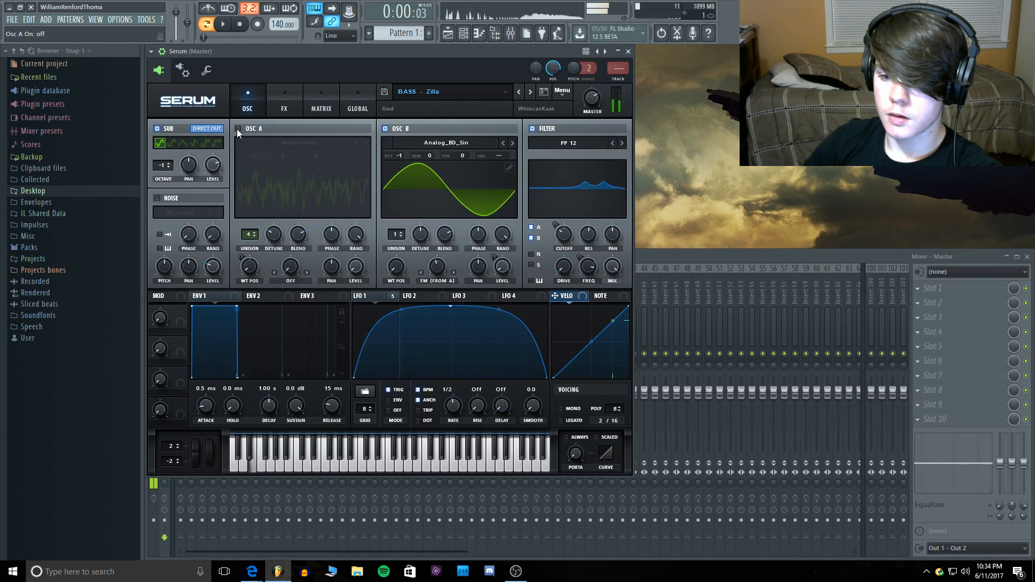
pyautogui.click(238, 129)
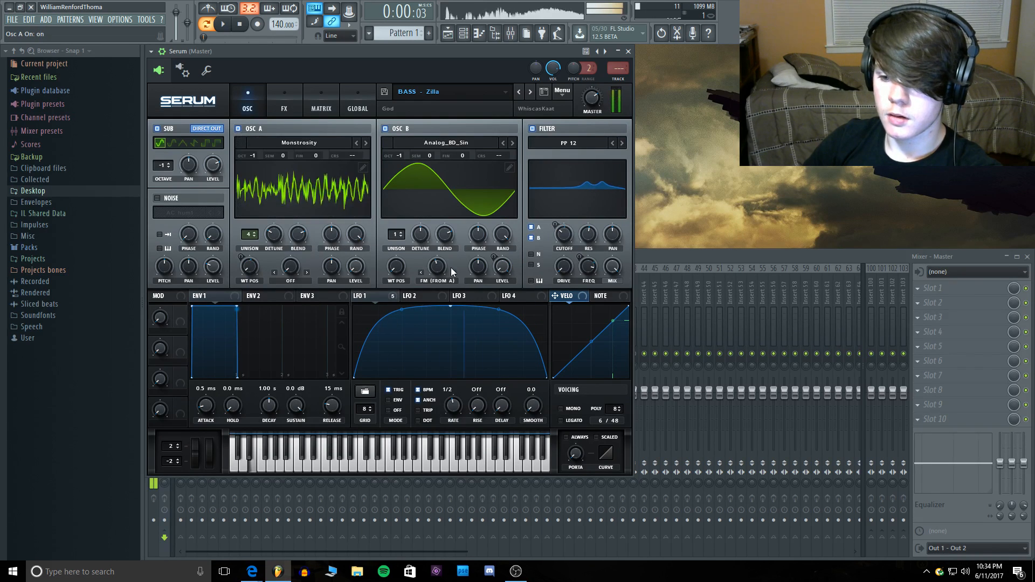
pyautogui.moveTo(433, 262); pyautogui.dragTo(435, 269)
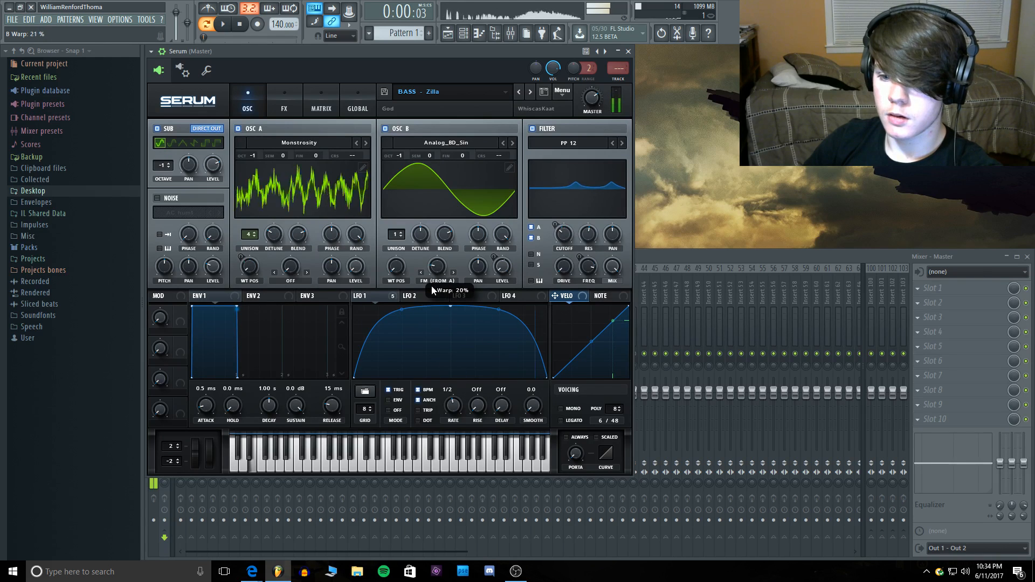
# Step: Audition the patch with Oscillator A off, bypass and re-enable the Tube distortion effect, and turn Oscillator A back on
pyautogui.click(237, 129)
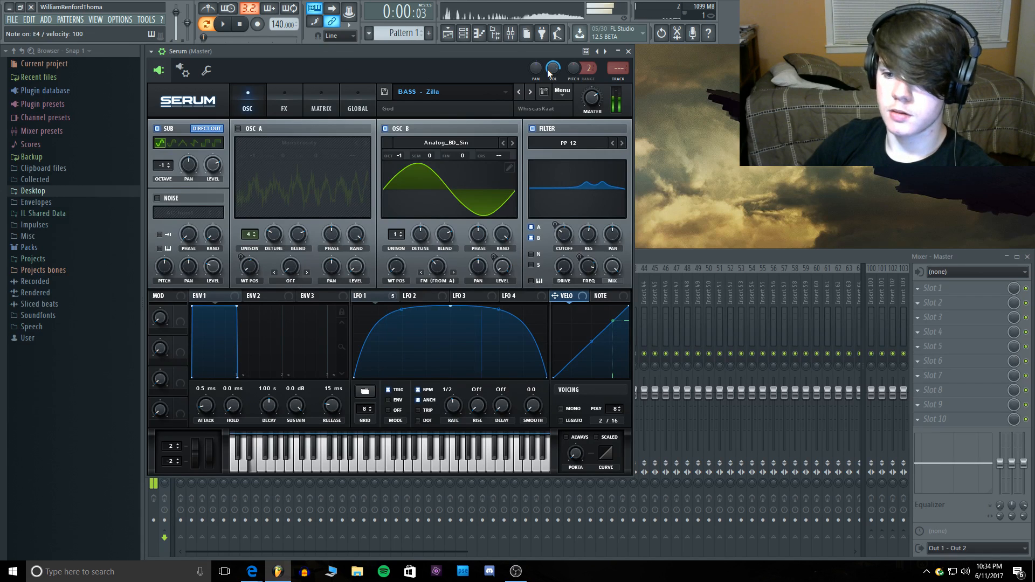
pyautogui.click(282, 102)
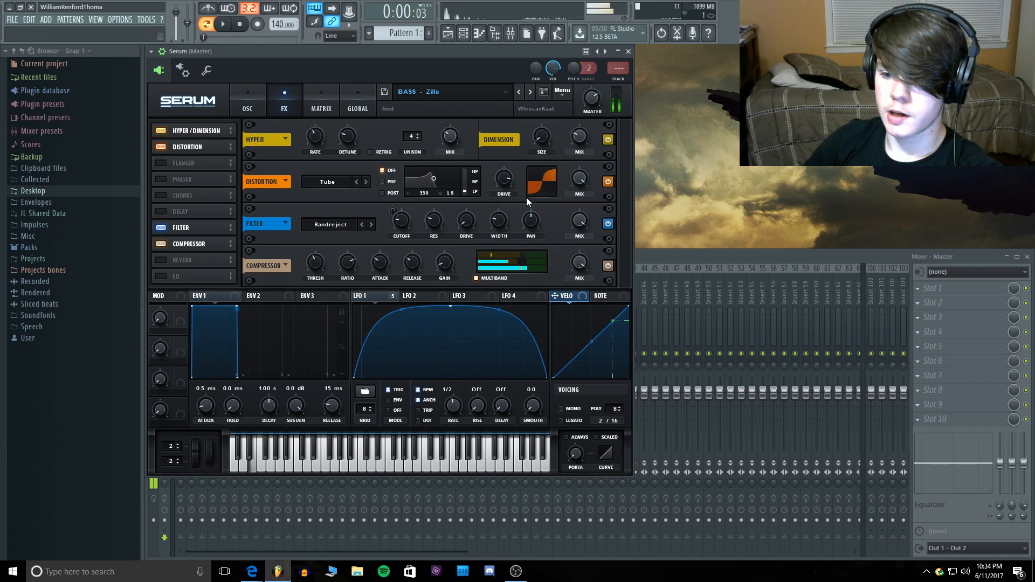
pyautogui.click(159, 146)
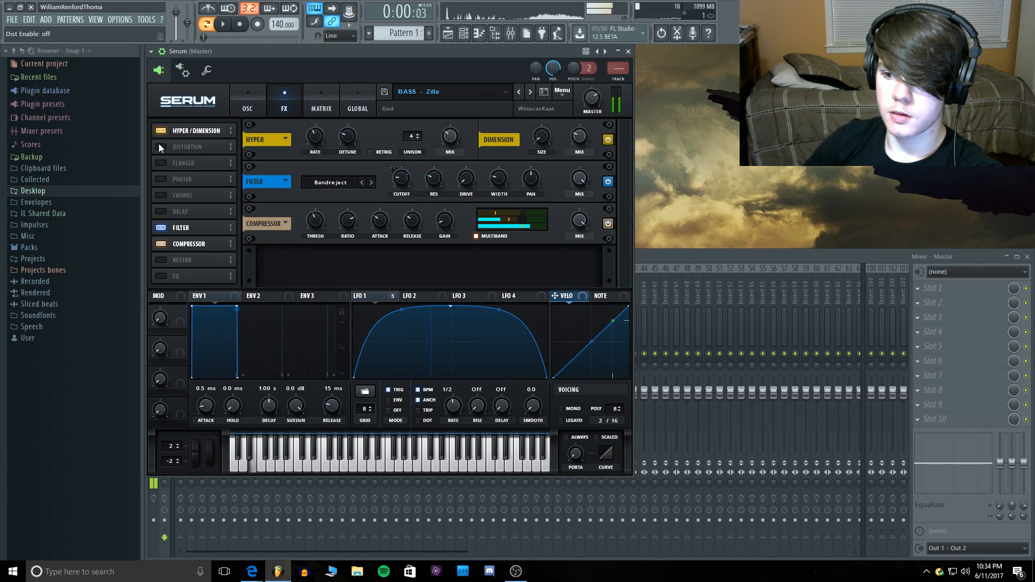
pyautogui.click(159, 145)
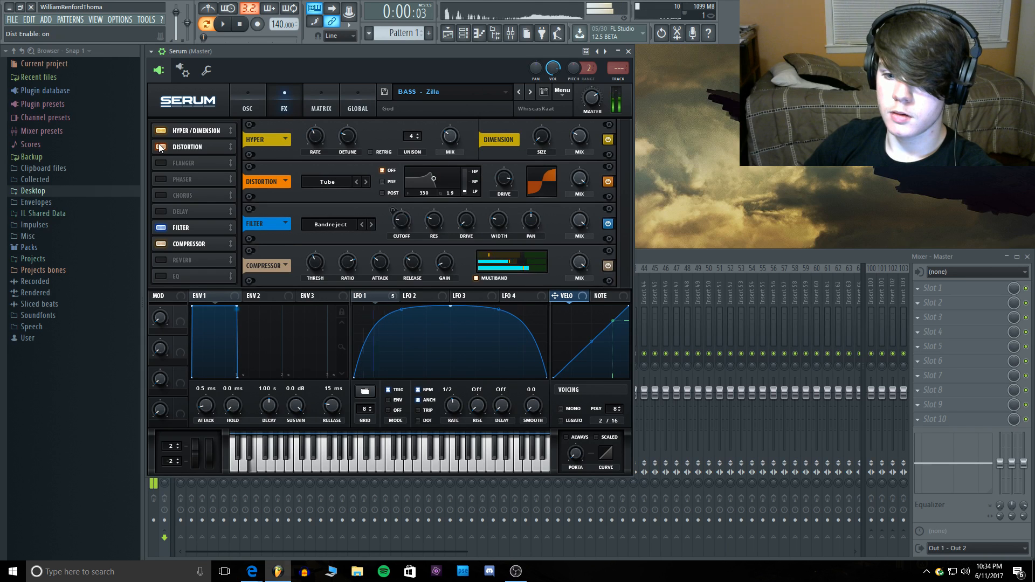
pyautogui.click(249, 102)
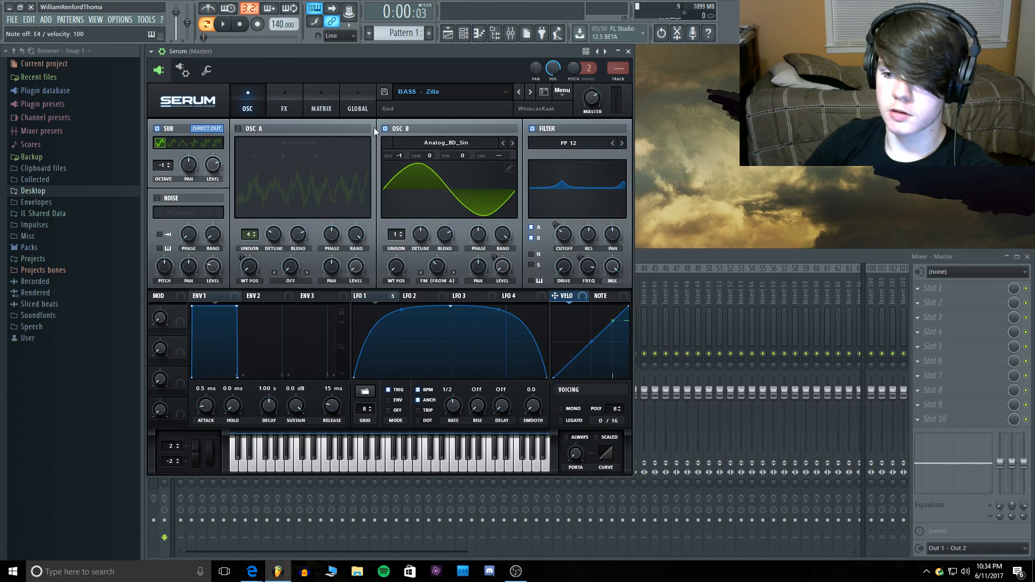
pyautogui.click(240, 128)
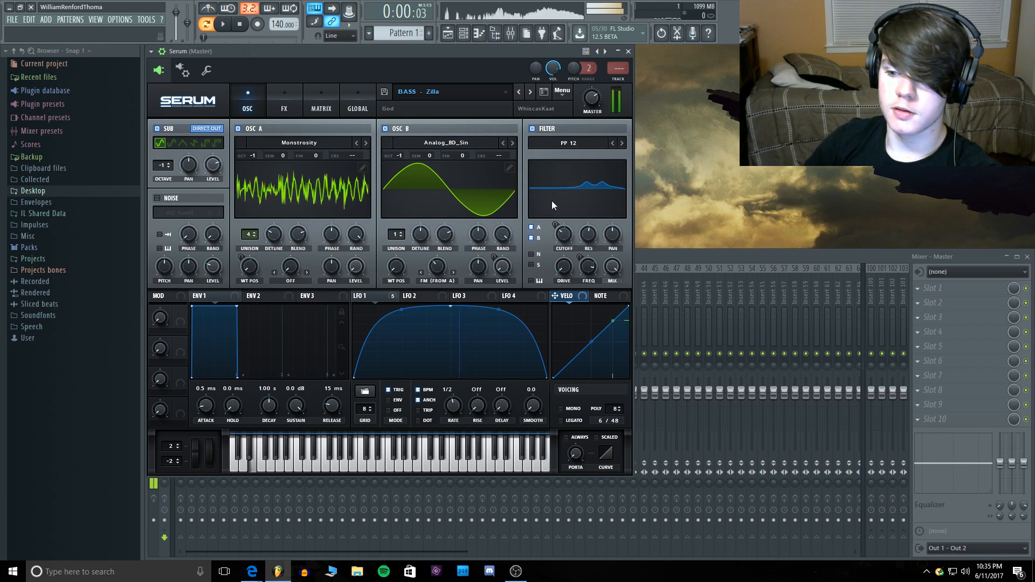
# Step: Adjust the wavetable positions of Oscillators B and A, bringing A to 1, and show Oscillator A's wavetable in 3D
pyautogui.moveTo(551, 201); pyautogui.dragTo(576, 217)
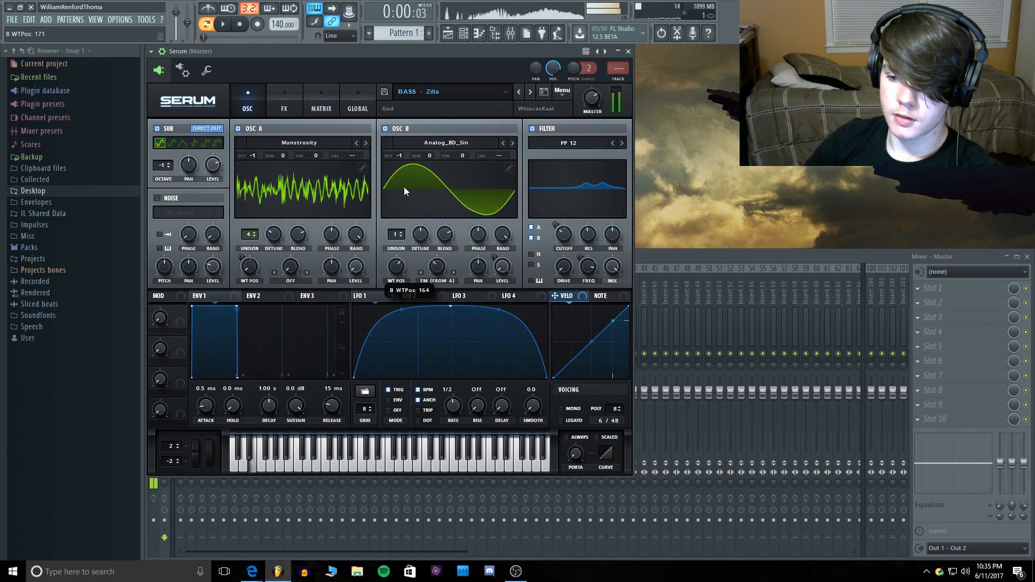
pyautogui.moveTo(249, 267); pyautogui.dragTo(252, 240)
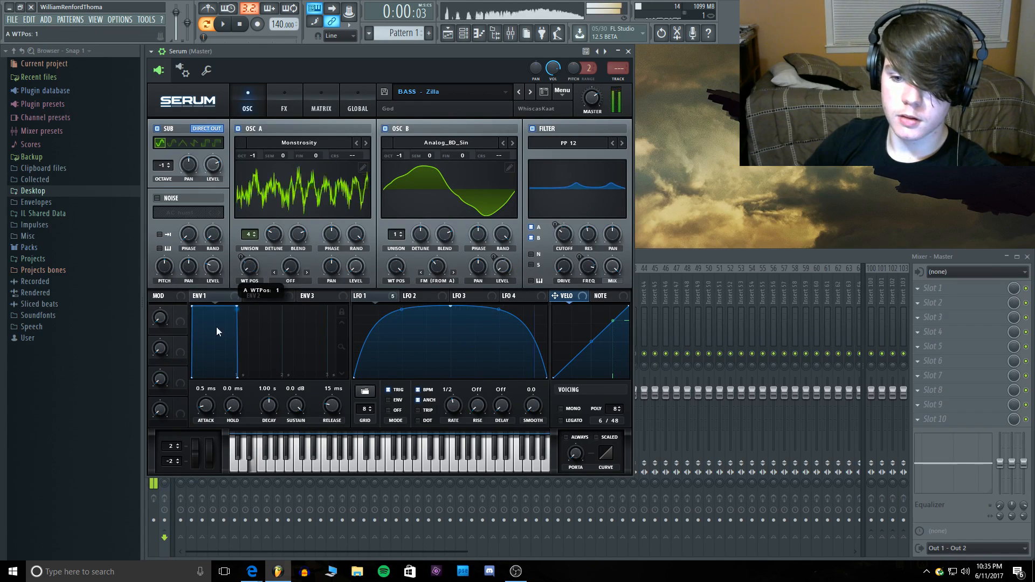
pyautogui.click(279, 207)
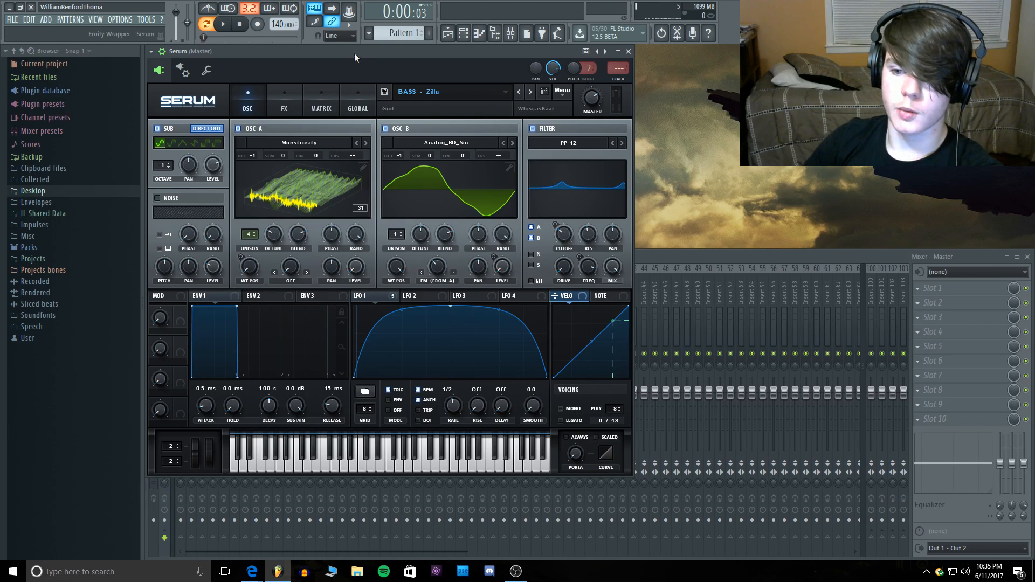
# Step: Change the global snap setting to Cell, and toggle the sub oscillator off and back on
pyautogui.click(345, 36)
pyautogui.click(326, 63)
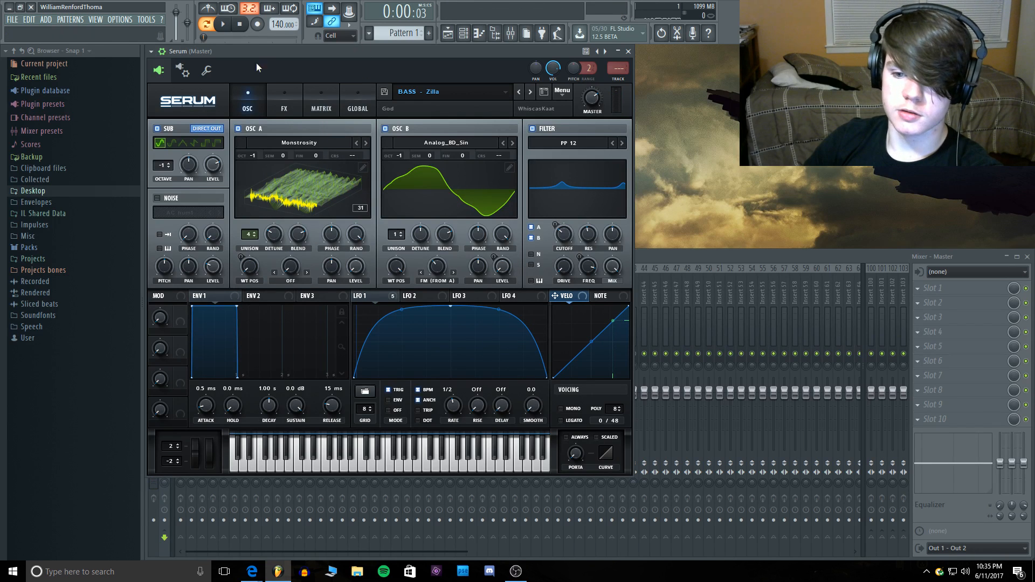
pyautogui.click(156, 128)
pyautogui.click(157, 128)
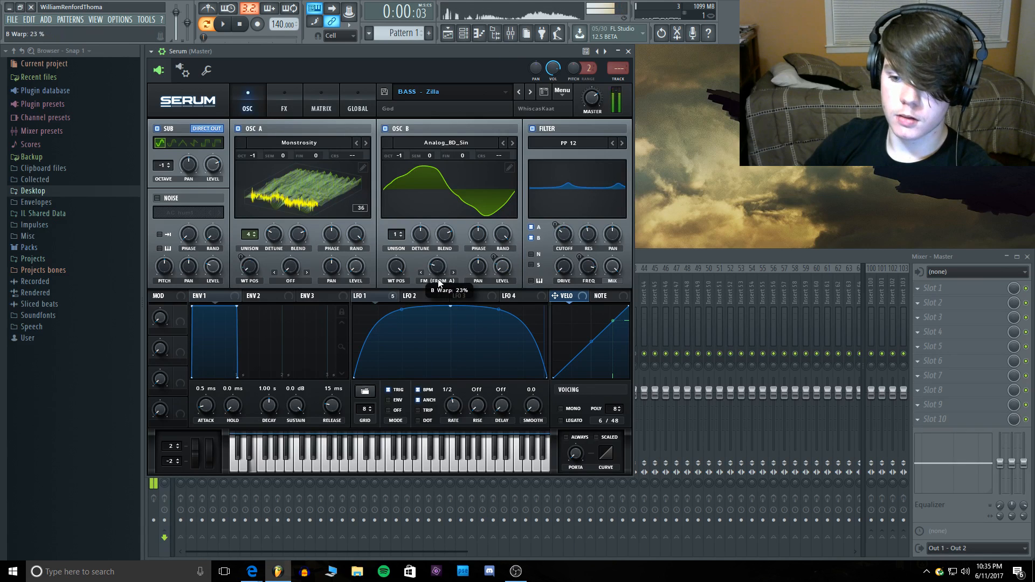
# Step: Modulate Oscillator B's FM (From A) warp with LFO 1 at an amount of about 17 and audition the patch
pyautogui.scroll(3, 444, 259)
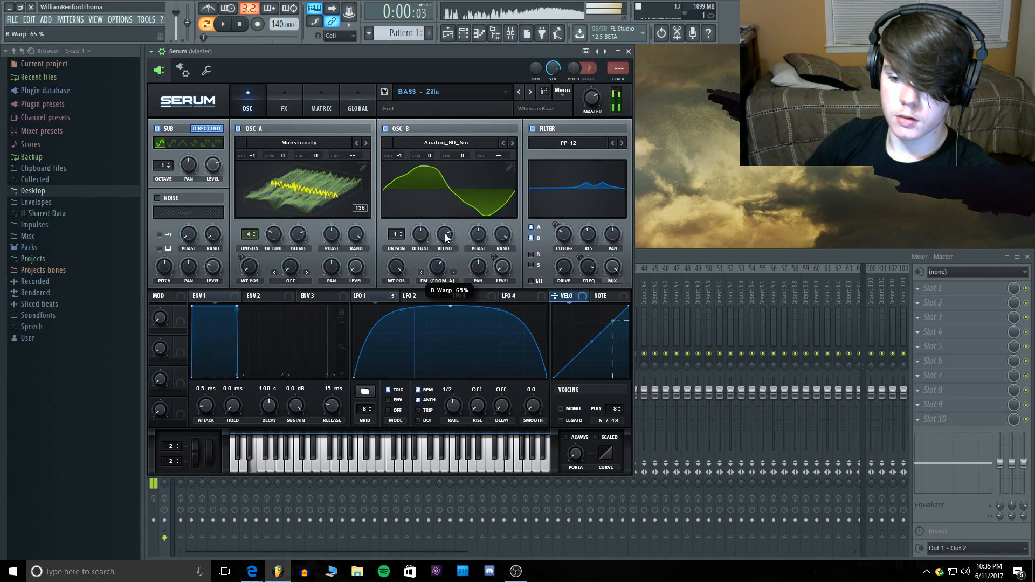
pyautogui.moveTo(445, 257); pyautogui.dragTo(442, 271)
pyautogui.moveTo(356, 295); pyautogui.dragTo(436, 270)
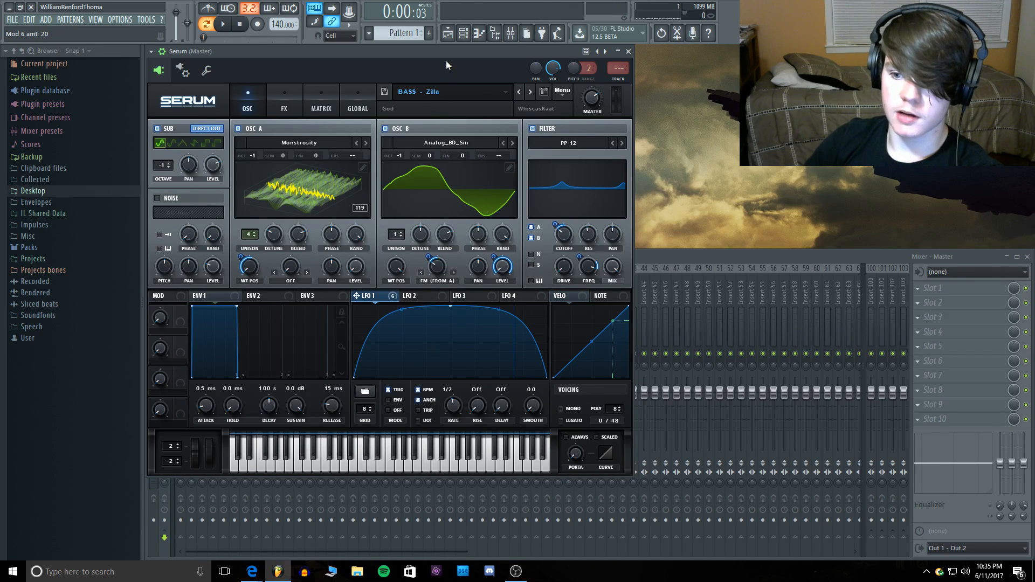
pyautogui.press('c')
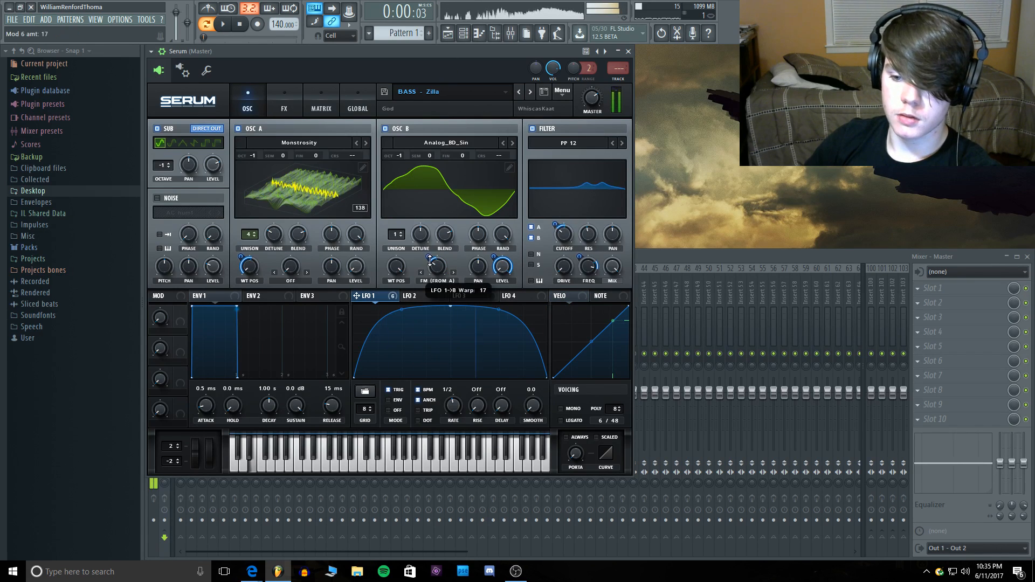
pyautogui.click(443, 269)
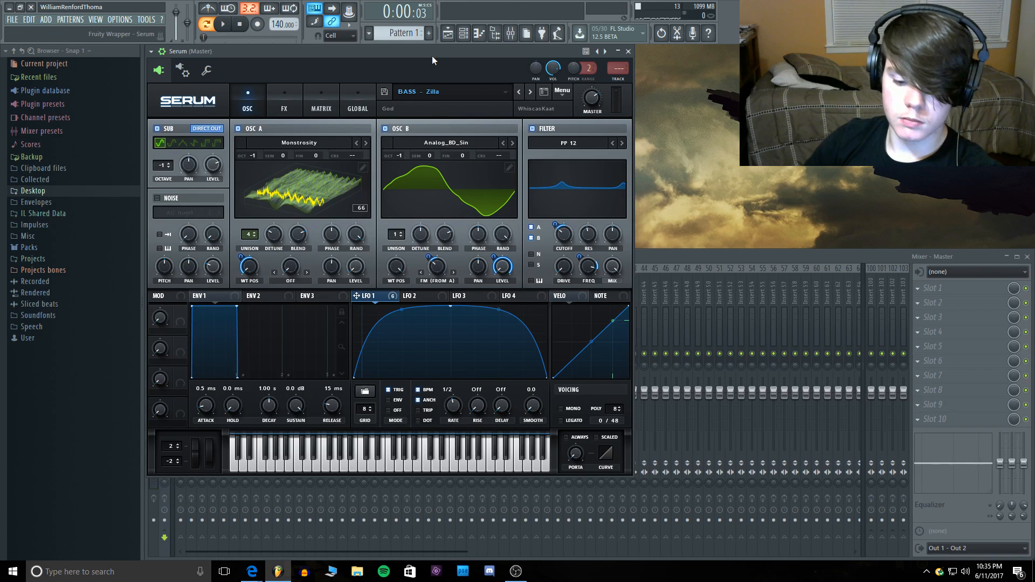
pyautogui.press('c')
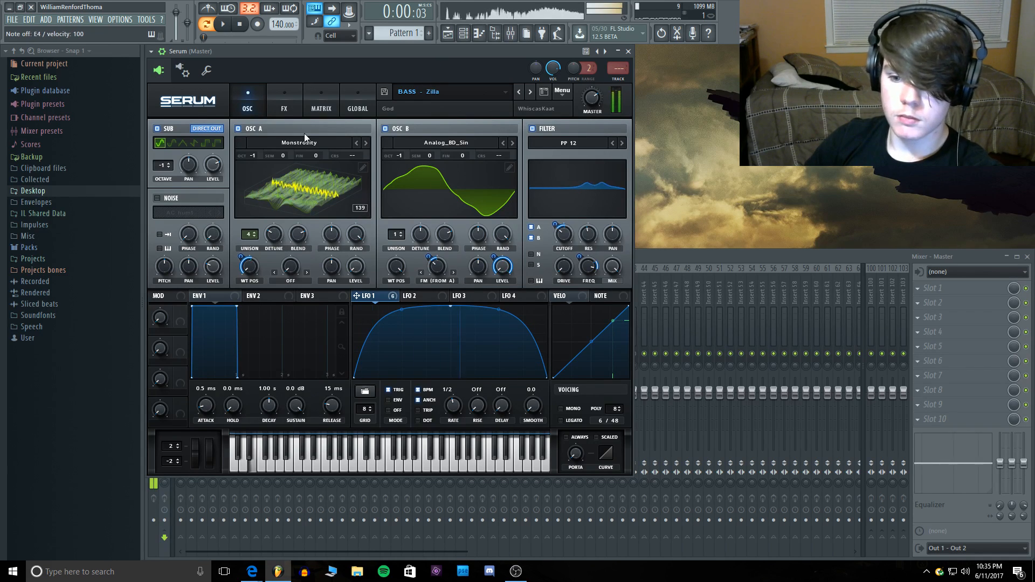
# Step: Fine-tune LFO 1's amounts on Oscillator A's wavetable position and Oscillator B's warp, and set Oscillator B's wavetable position to 1
pyautogui.moveTo(241, 257)
pyautogui.mouseDown()
pyautogui.moveTo(244, 271)
pyautogui.moveTo(251, 255)
pyautogui.moveTo(252, 272)
pyautogui.mouseUp()
pyautogui.moveTo(439, 270); pyautogui.dragTo(384, 299)
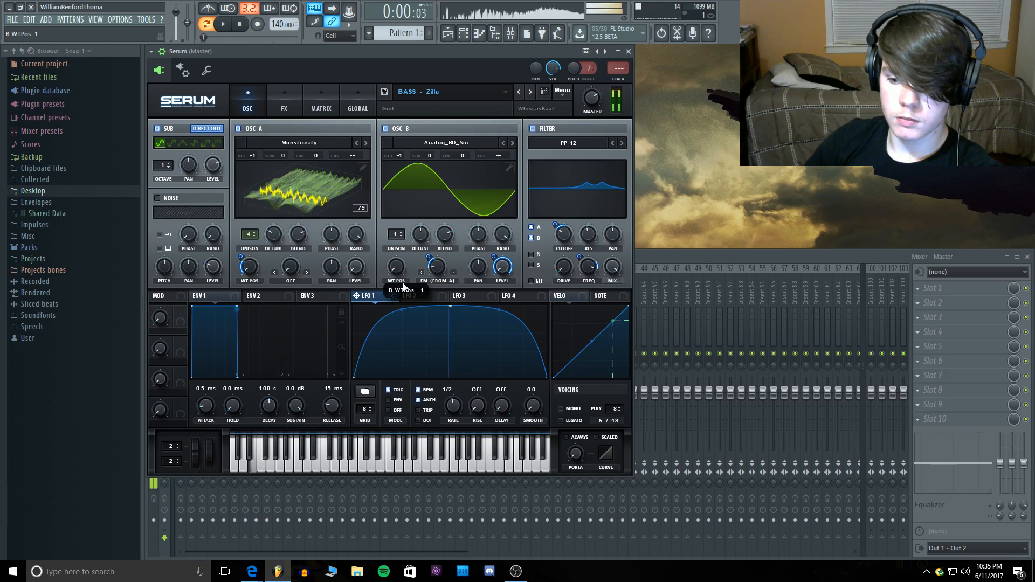
pyautogui.moveTo(432, 261); pyautogui.dragTo(433, 258)
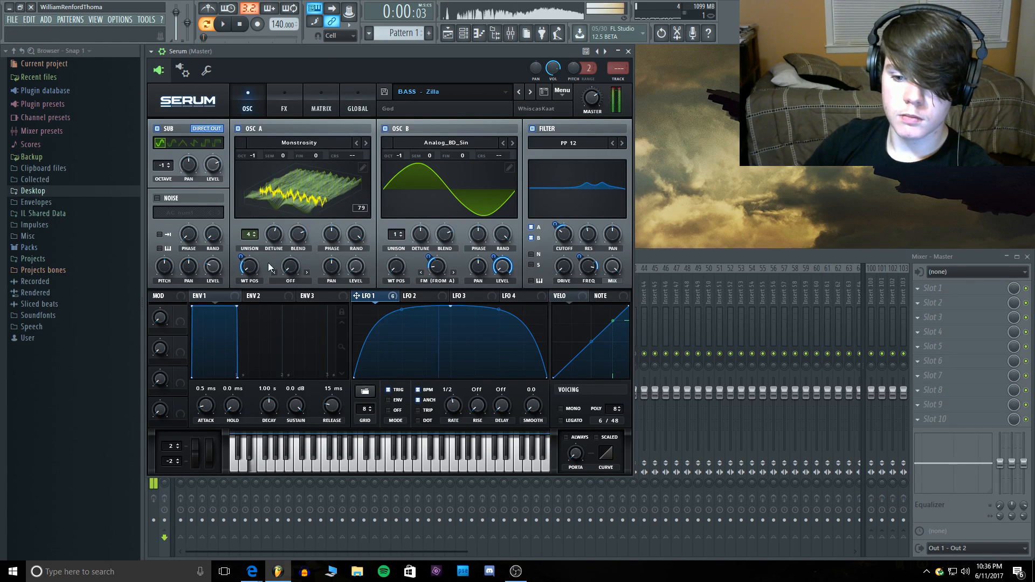
# Step: Enable the Chorus effect, place it between the Filter and Compressor, and raise its LPF and lower its mix while auditioning
pyautogui.click(284, 102)
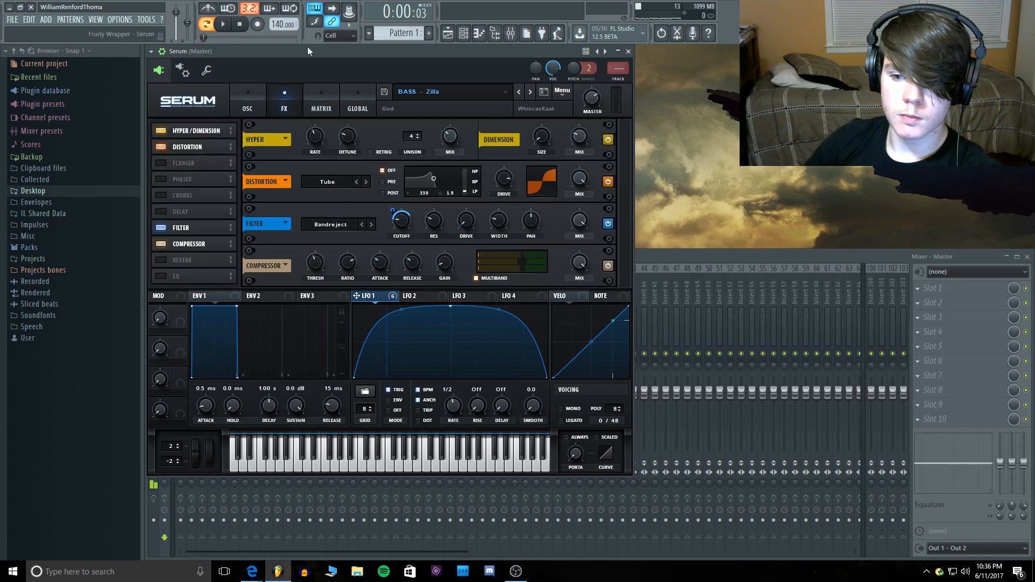
pyautogui.click(164, 195)
pyautogui.moveTo(166, 199); pyautogui.dragTo(219, 225)
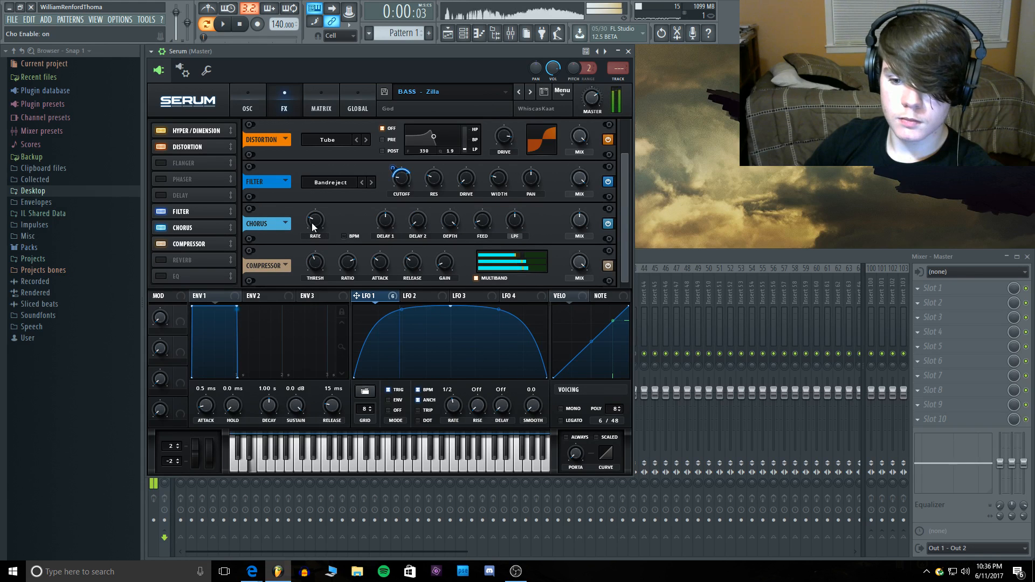
pyautogui.click(285, 223)
pyautogui.click(300, 235)
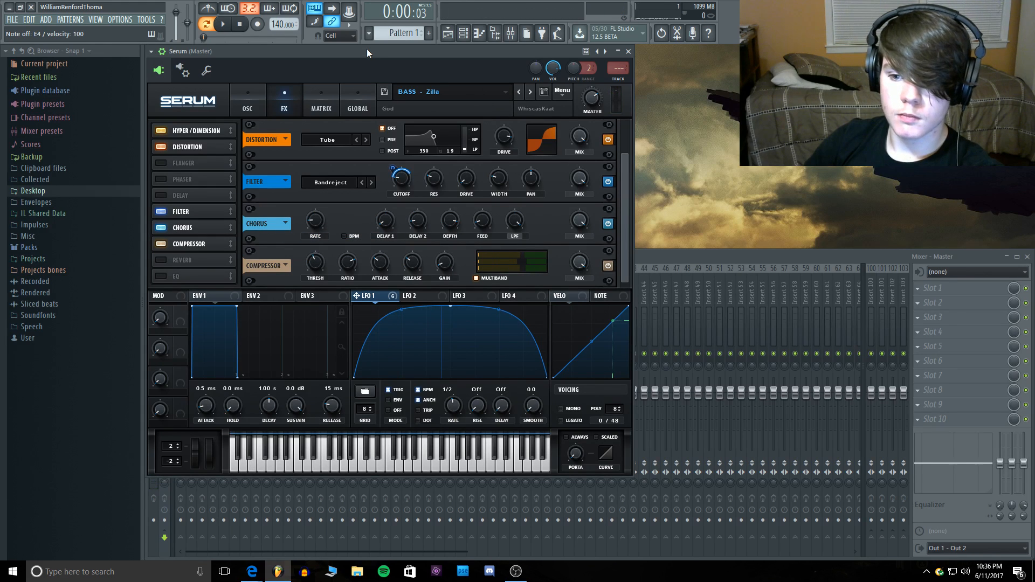
pyautogui.press('c')
pyautogui.moveTo(579, 221); pyautogui.dragTo(574, 277)
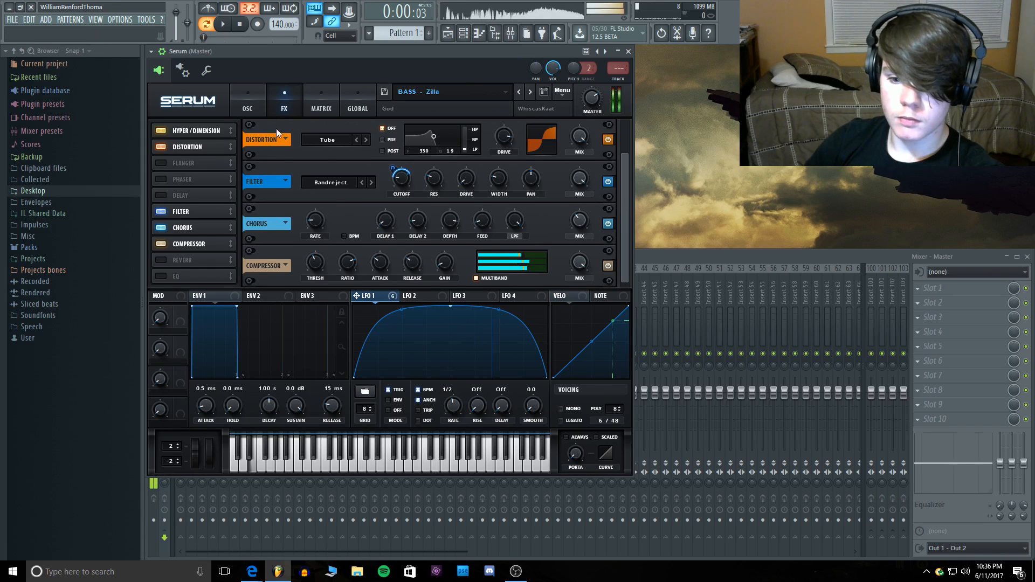
# Step: Enable the Phaser directly before the Filter with its depth at 0%, and bypass and re-enable the Filter for comparison
pyautogui.click(161, 179)
pyautogui.moveTo(180, 179); pyautogui.dragTo(184, 199)
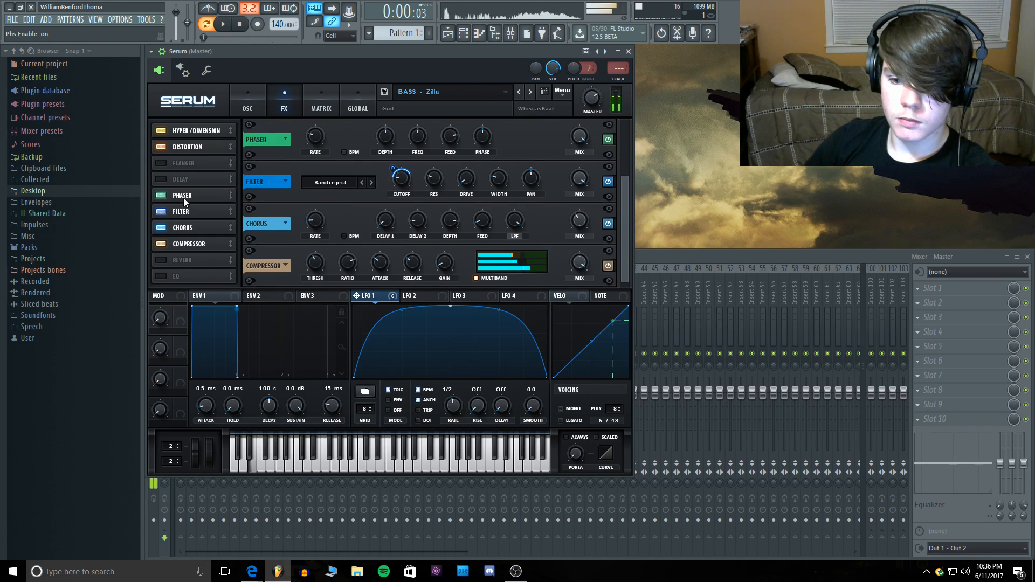
pyautogui.click(163, 211)
pyautogui.click(163, 210)
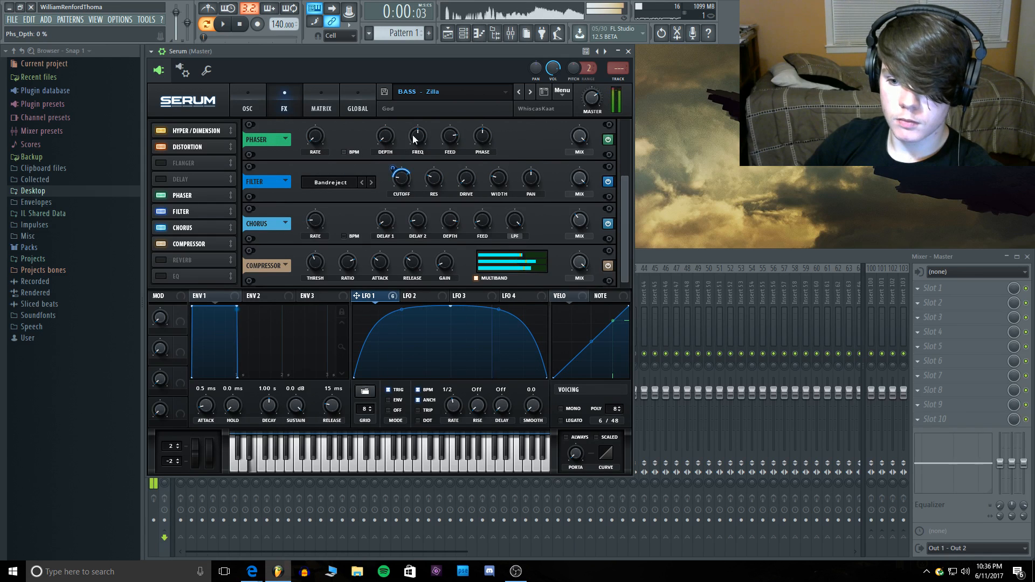
# Step: Modulate the Phaser's frequency with LFO 1, set its mix to about 53%, and compare the sound with the Phaser bypassed
pyautogui.moveTo(414, 139); pyautogui.dragTo(390, 99)
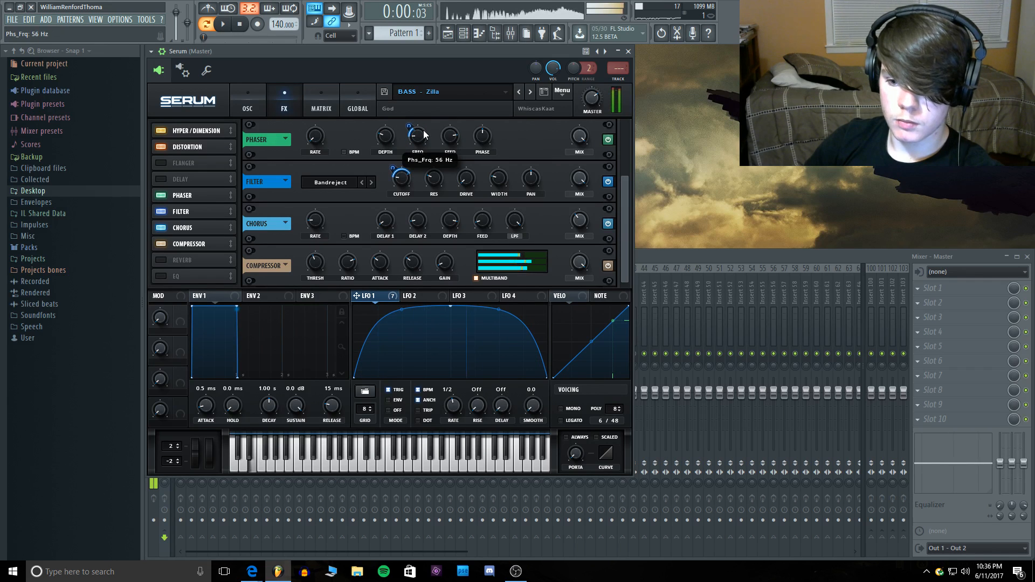
pyautogui.moveTo(423, 131); pyautogui.dragTo(422, 136)
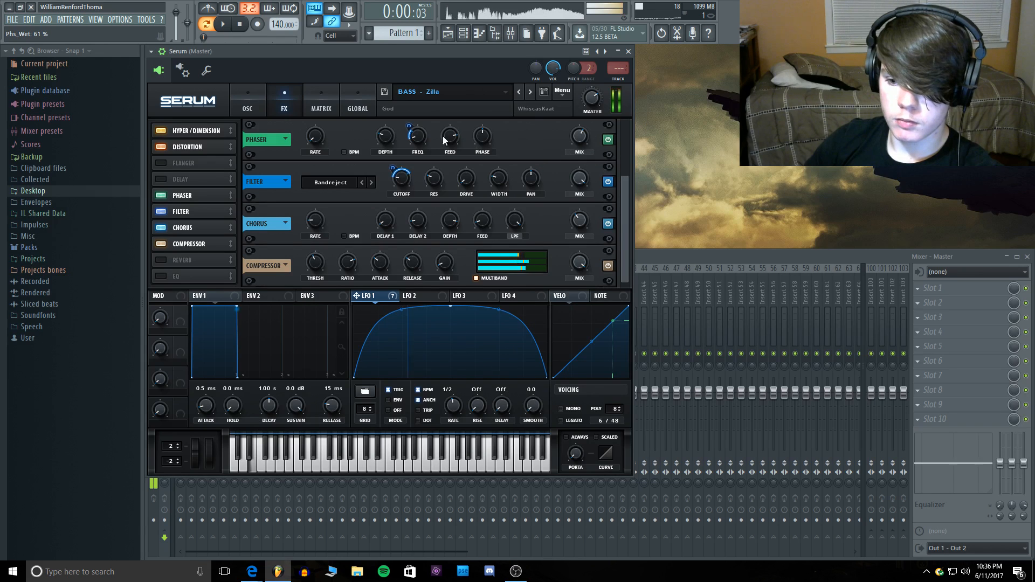
pyautogui.moveTo(423, 136); pyautogui.dragTo(413, 111)
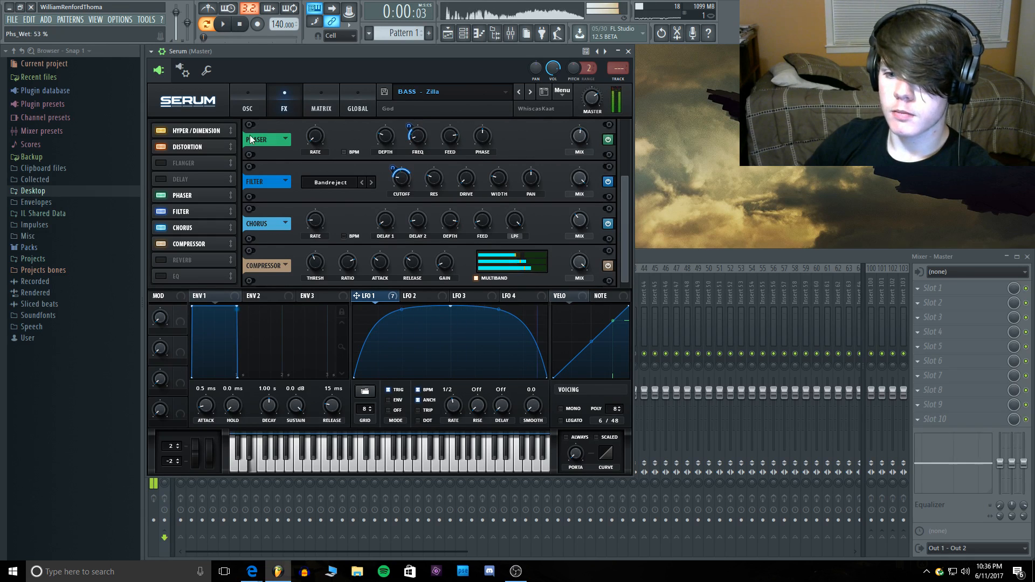
pyautogui.click(160, 195)
pyautogui.click(161, 196)
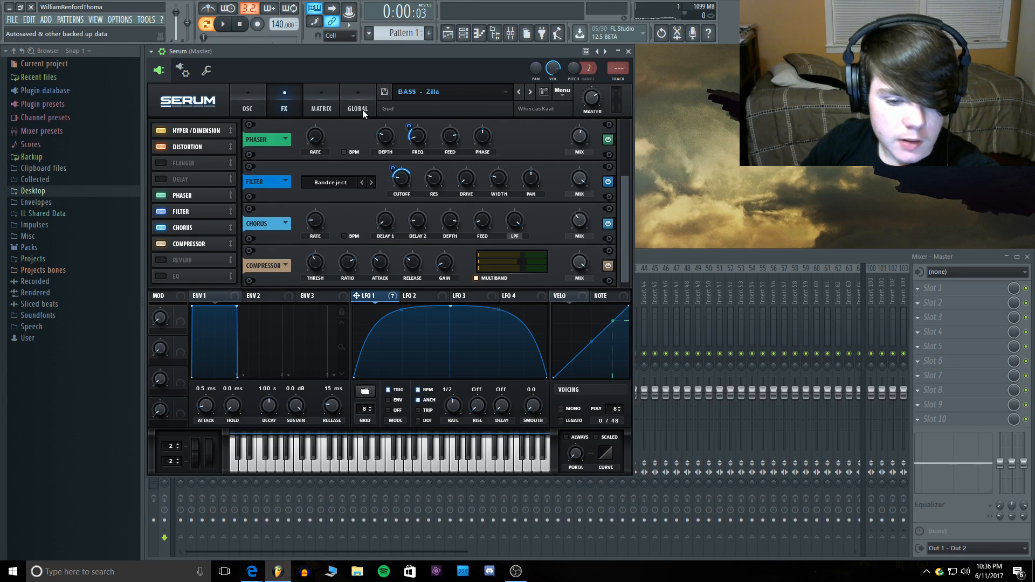
# Step: Modulate the Phaser's mix with LFO 1, playing notes before and after to hear the difference
pyautogui.press('c')
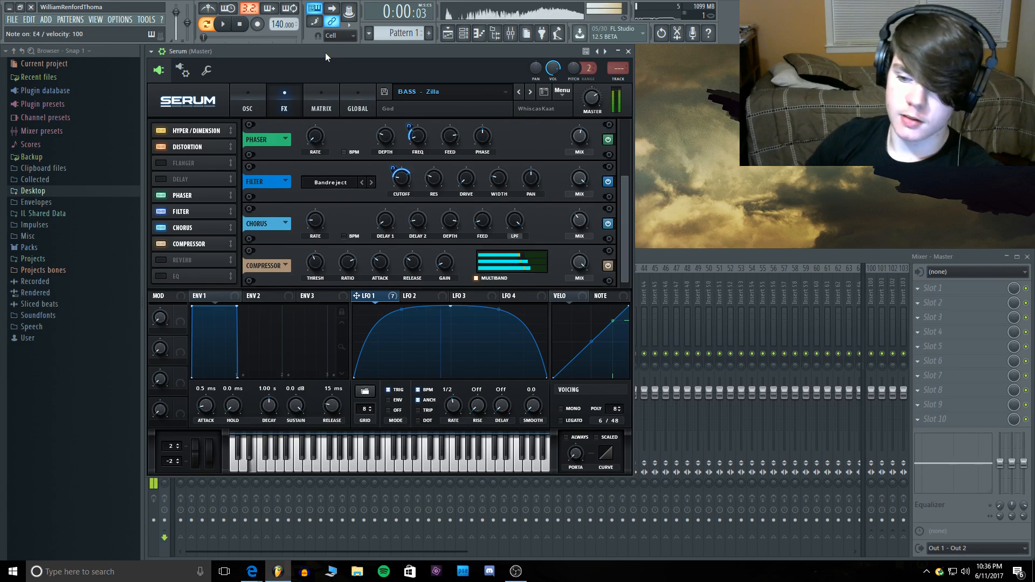
pyautogui.press('v')
pyautogui.press('c')
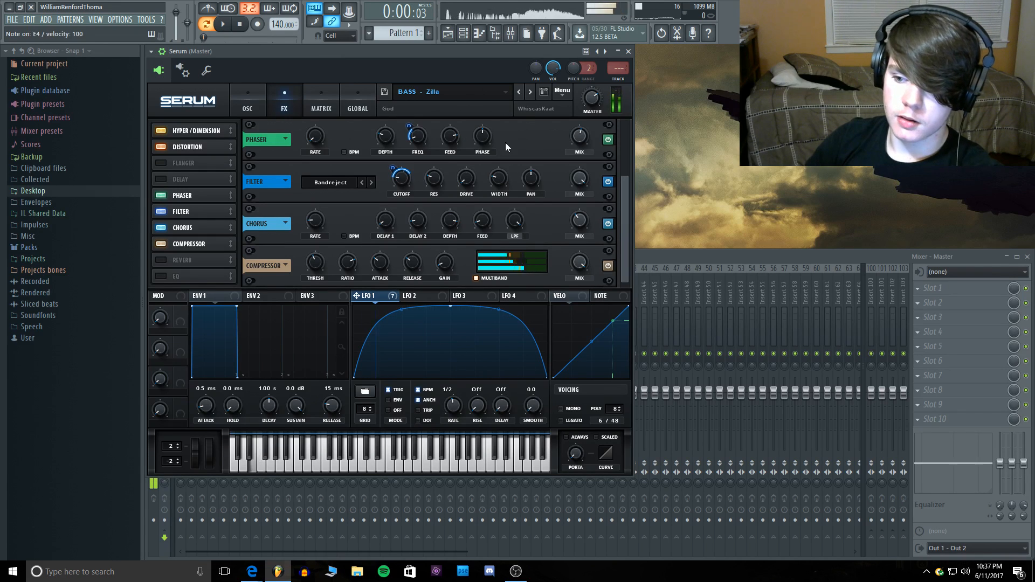
pyautogui.moveTo(579, 137); pyautogui.dragTo(568, 161)
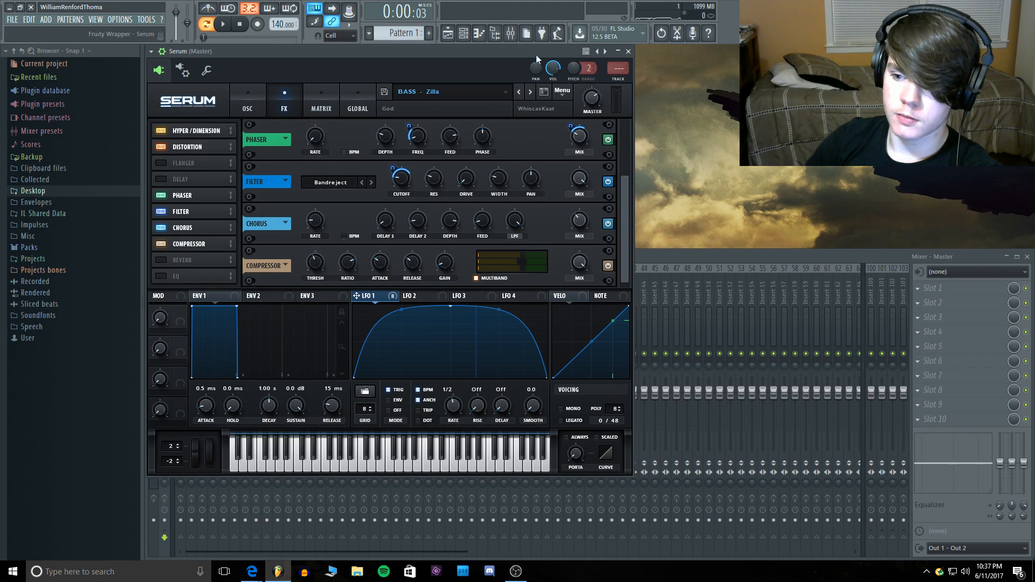
pyautogui.press('c')
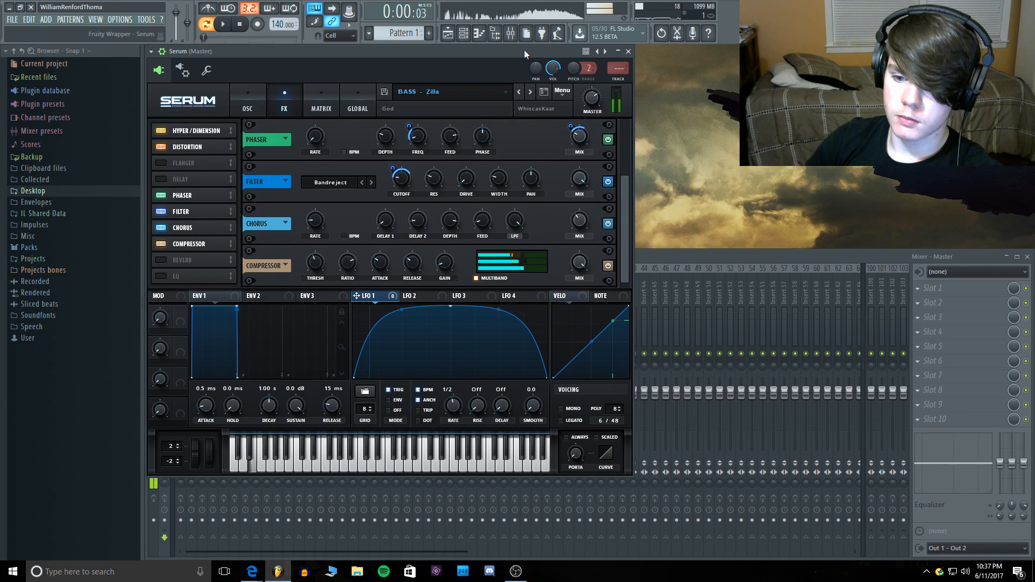
# Step: Audition the patch with the Filter effect and the Distortion effect each bypassed in turn, re-enabling both
pyautogui.click(163, 209)
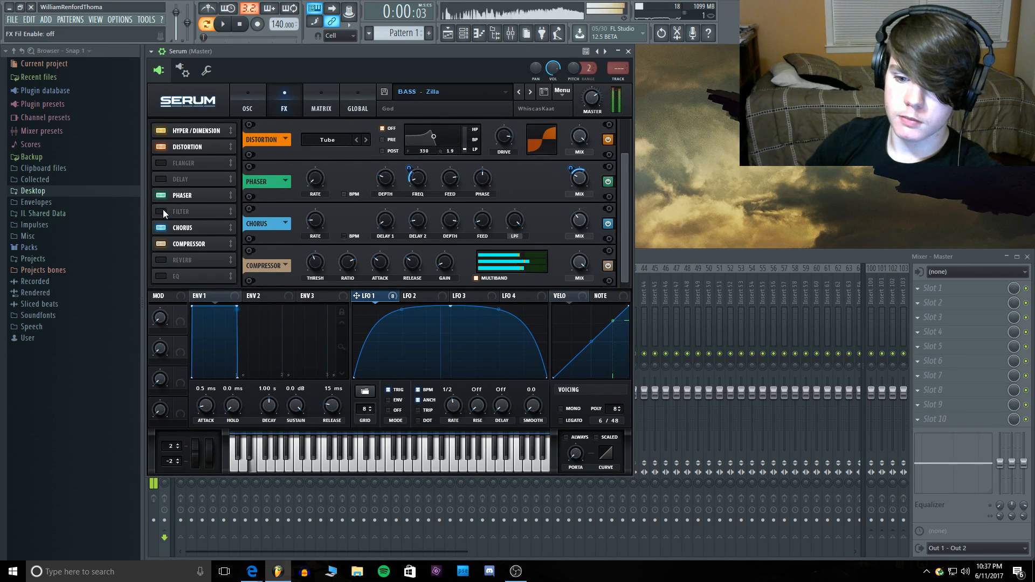
pyautogui.click(163, 210)
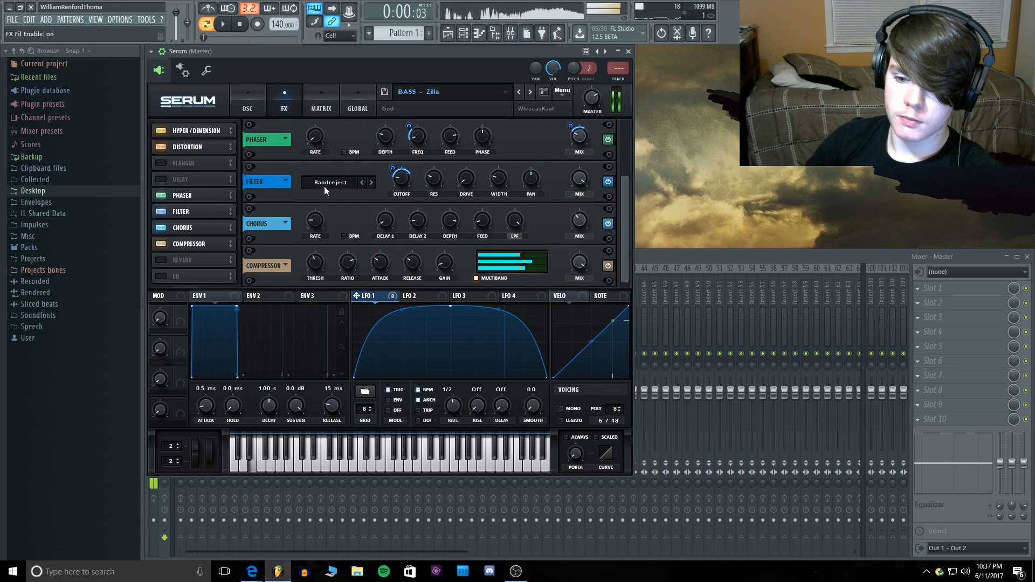
pyautogui.click(203, 150)
pyautogui.click(163, 147)
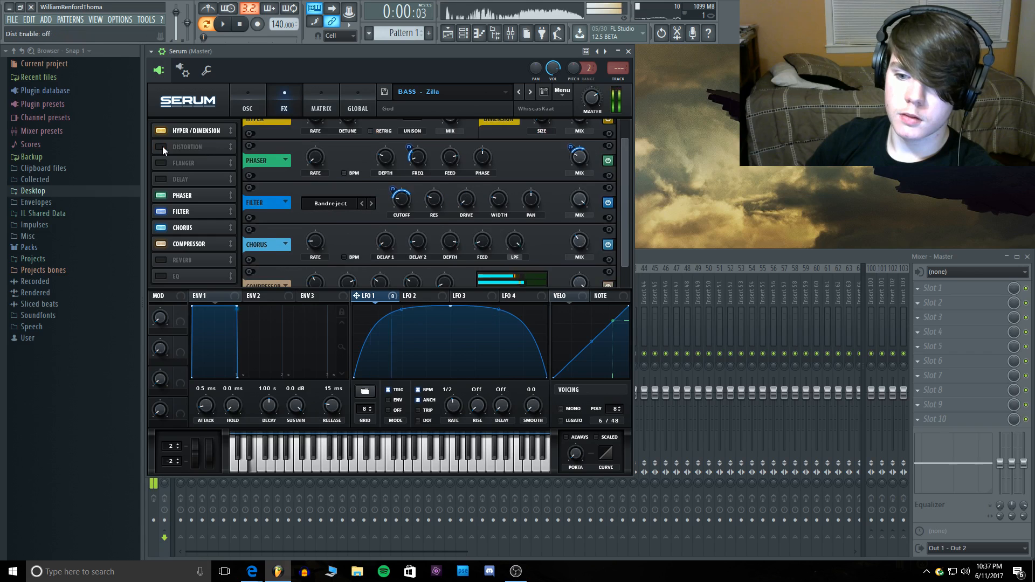
pyautogui.click(163, 147)
# Step: Set the Distortion drive to about 59% and modulate it with LFO 1 at an amount of about 27
pyautogui.moveTo(504, 150); pyautogui.dragTo(505, 163)
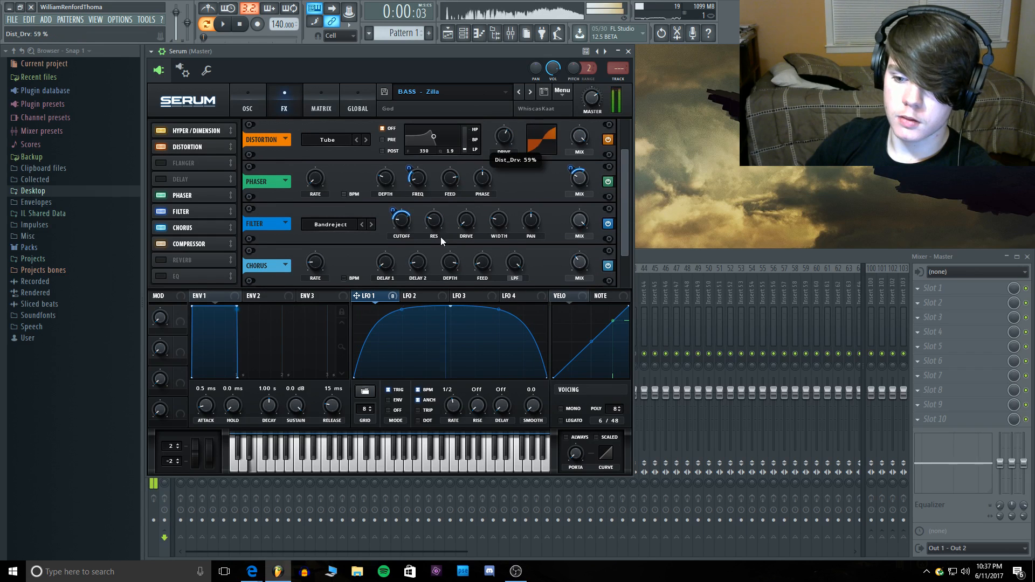
pyautogui.moveTo(393, 297); pyautogui.dragTo(508, 136)
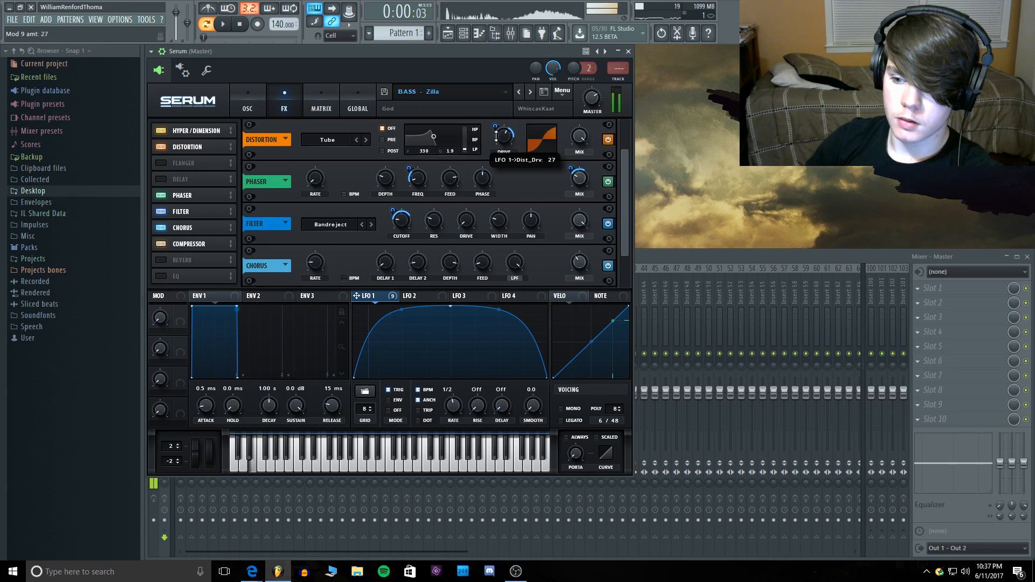
# Step: Set the Distortion's filter to high-pass in Pre mode, with a frequency of about 34 and a bandwidth of 0.5
pyautogui.moveTo(465, 147); pyautogui.dragTo(469, 98)
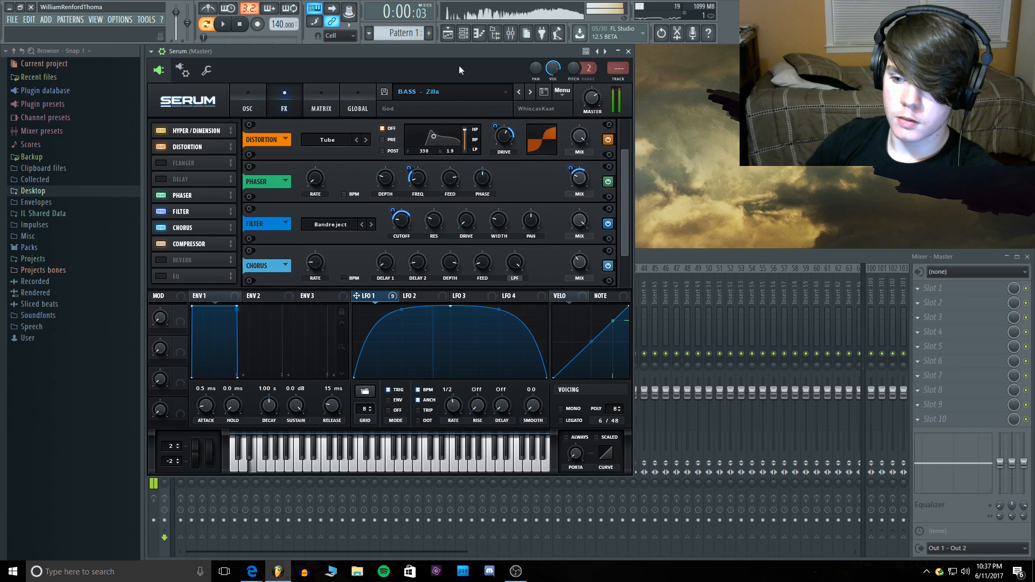
pyautogui.click(382, 140)
pyautogui.moveTo(434, 138); pyautogui.dragTo(417, 147)
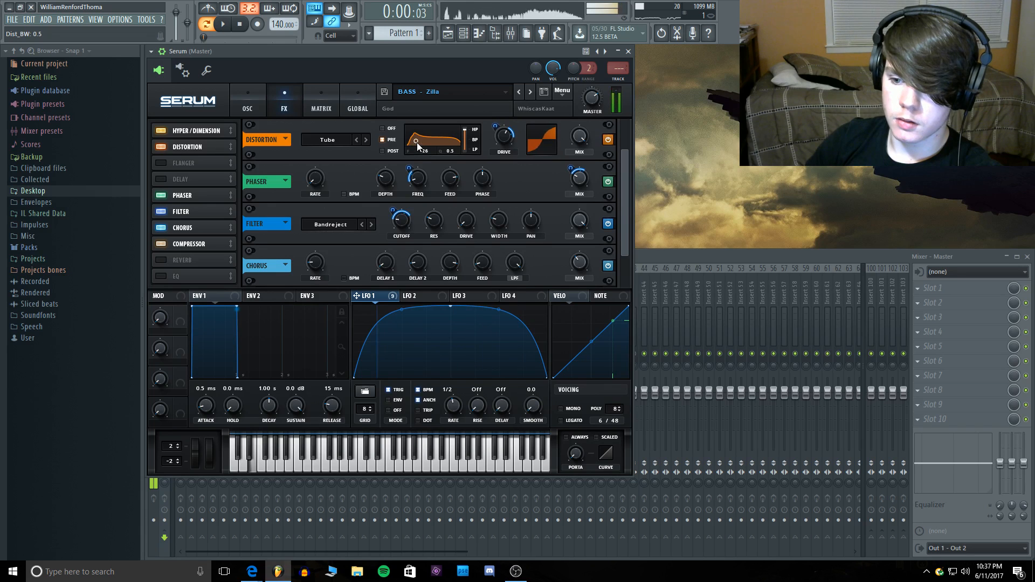
pyautogui.moveTo(416, 143)
pyautogui.mouseDown()
pyautogui.moveTo(423, 157)
pyautogui.moveTo(435, 100)
pyautogui.moveTo(430, 156)
pyautogui.moveTo(419, 159)
pyautogui.mouseUp()
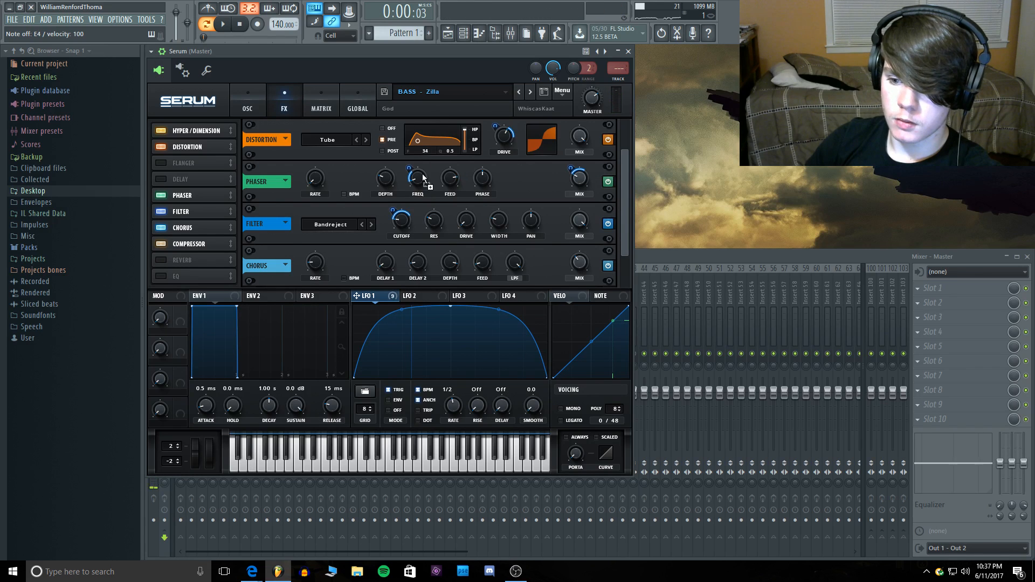
# Step: Modulate the Distortion filter's frequency with LFO 1, compare the filter Off and Pre, and lower its bandwidth to 0.1
pyautogui.moveTo(390, 298); pyautogui.dragTo(433, 157)
pyautogui.press('c')
pyautogui.click(389, 139)
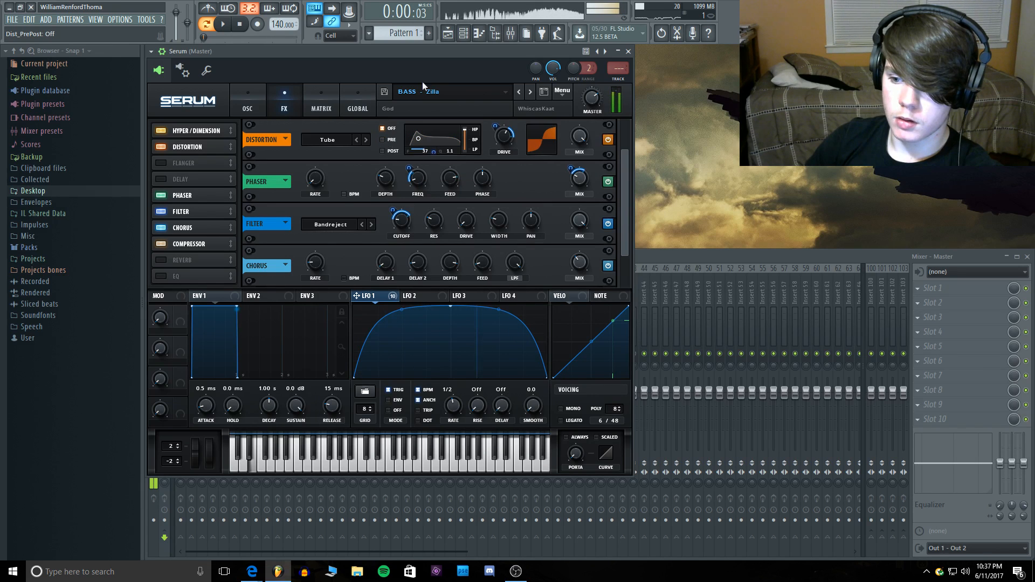
pyautogui.click(391, 140)
pyautogui.moveTo(451, 155); pyautogui.dragTo(448, 188)
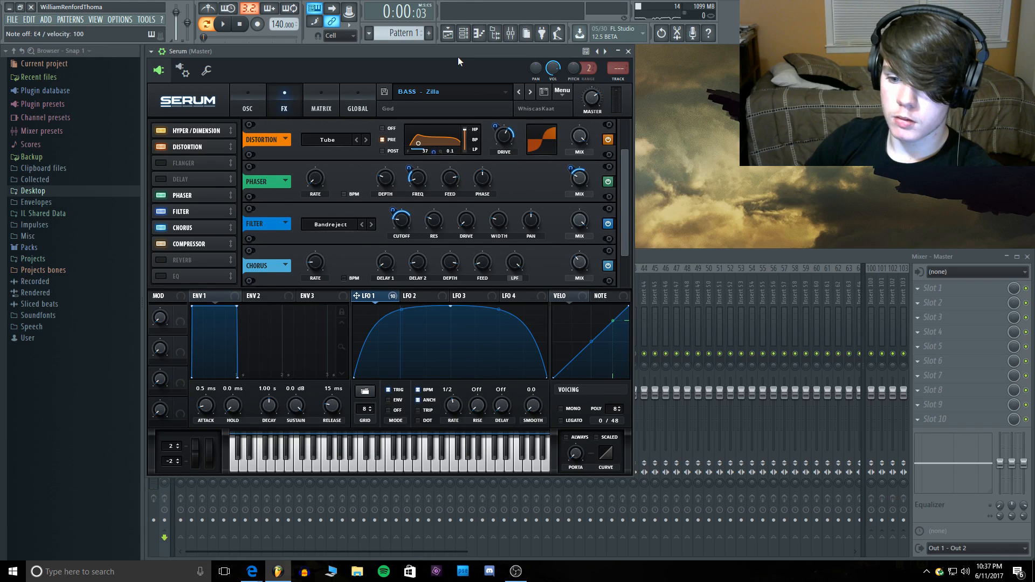
# Step: Play a run of low and high notes to audition the patch with its modulated effects
pyautogui.press('s')
pyautogui.press('d')
pyautogui.press('g')
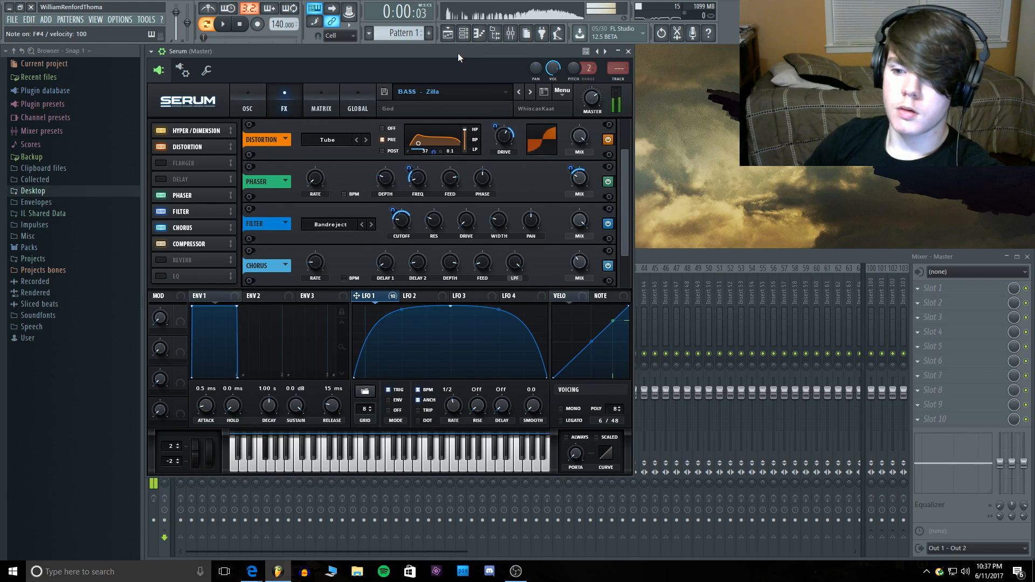
pyautogui.press('c')
pyautogui.press('v')
pyautogui.press('g')
pyautogui.press('u')
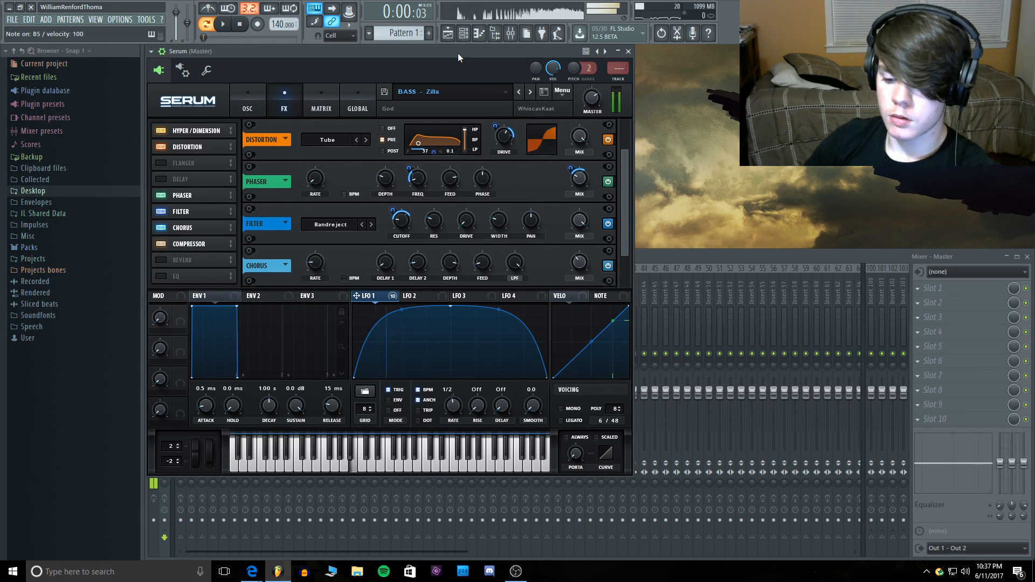
pyautogui.press('i')
pyautogui.press('e')
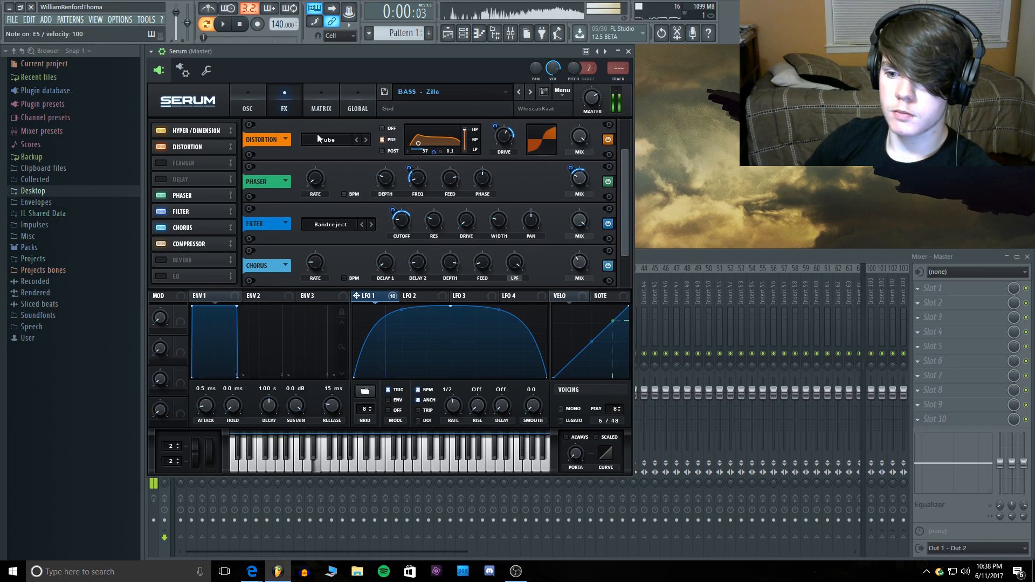
# Step: Show the oscillator settings and play the patch again
pyautogui.click(246, 94)
pyautogui.press('x')
pyautogui.press('c')
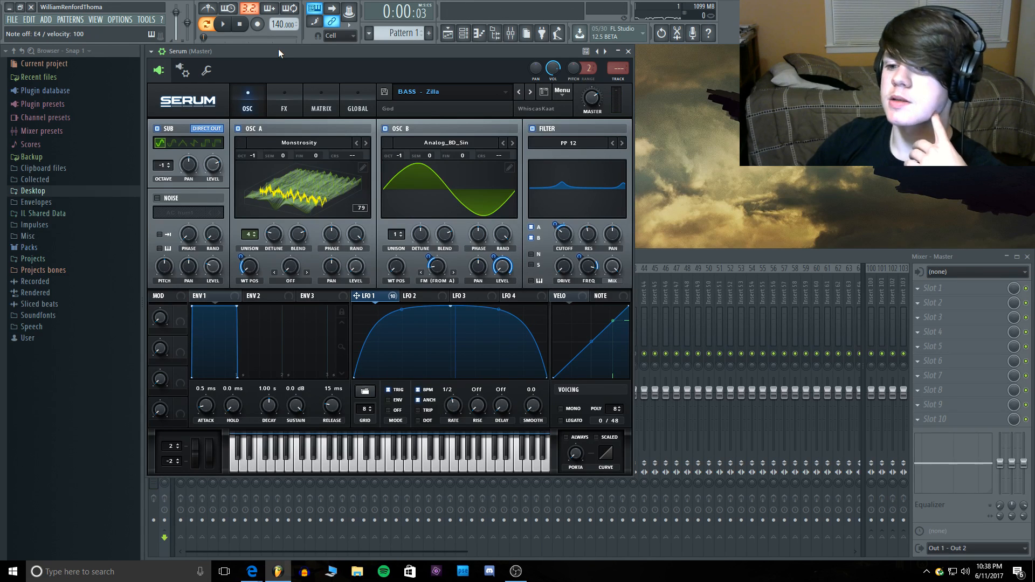
pyautogui.moveTo(279, 50); pyautogui.dragTo(283, 56)
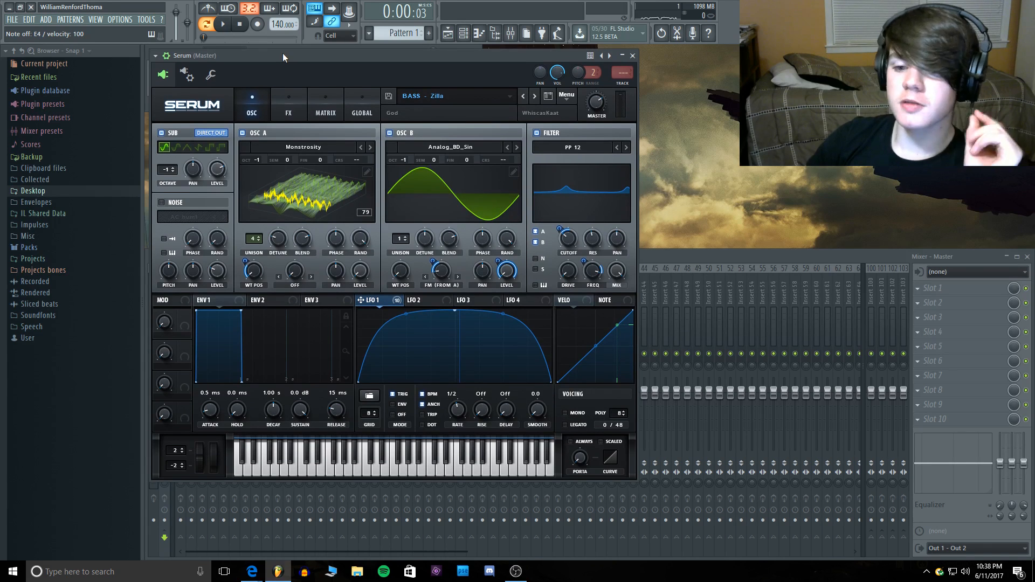
pyautogui.moveTo(283, 53); pyautogui.dragTo(279, 47)
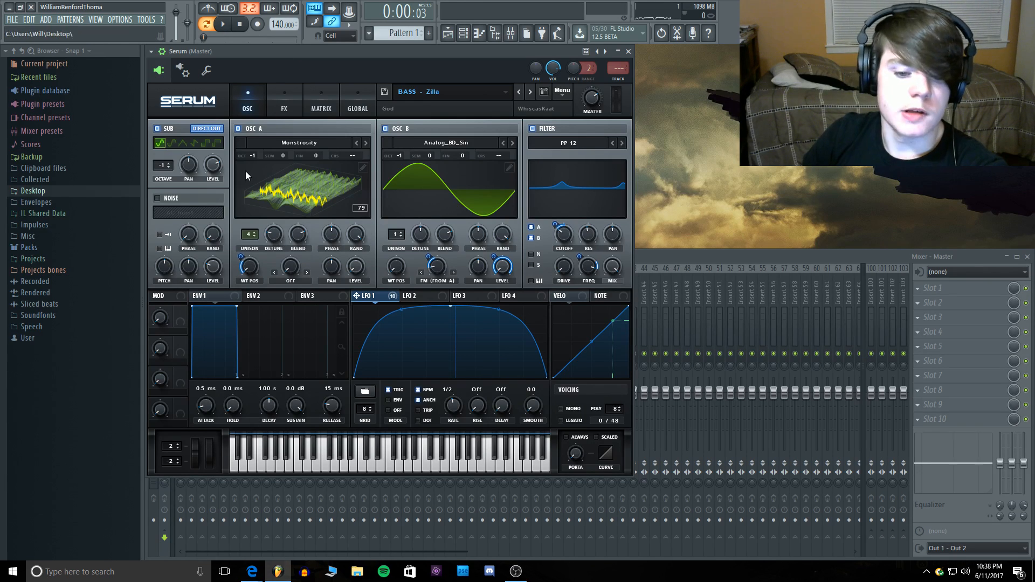
pyautogui.click(406, 89)
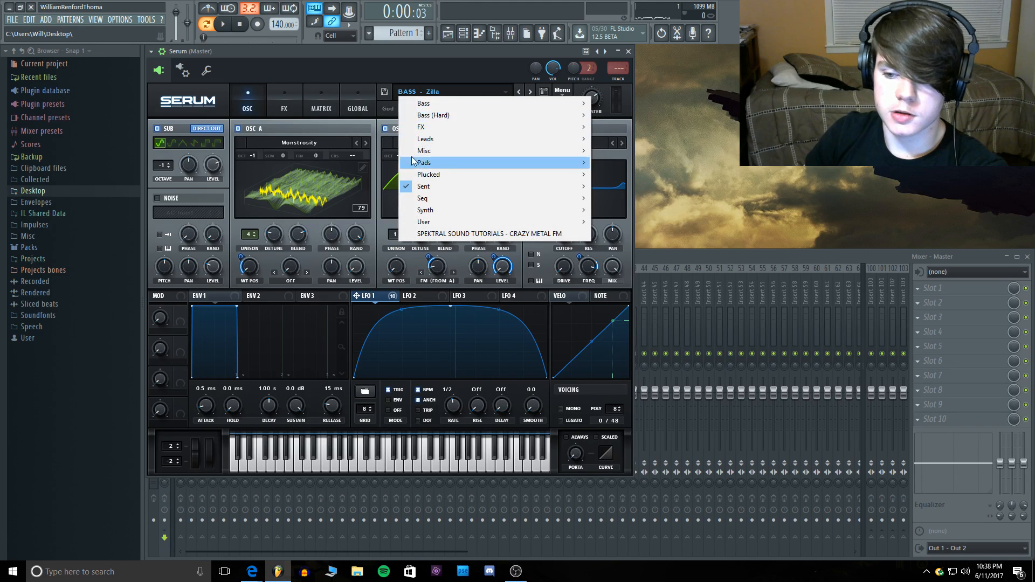
pyautogui.click(421, 54)
# Step: Switch to Yahoo Mail in the browser and open the unread inbox message with the subject "Serum Presets"
pyautogui.click(282, 570)
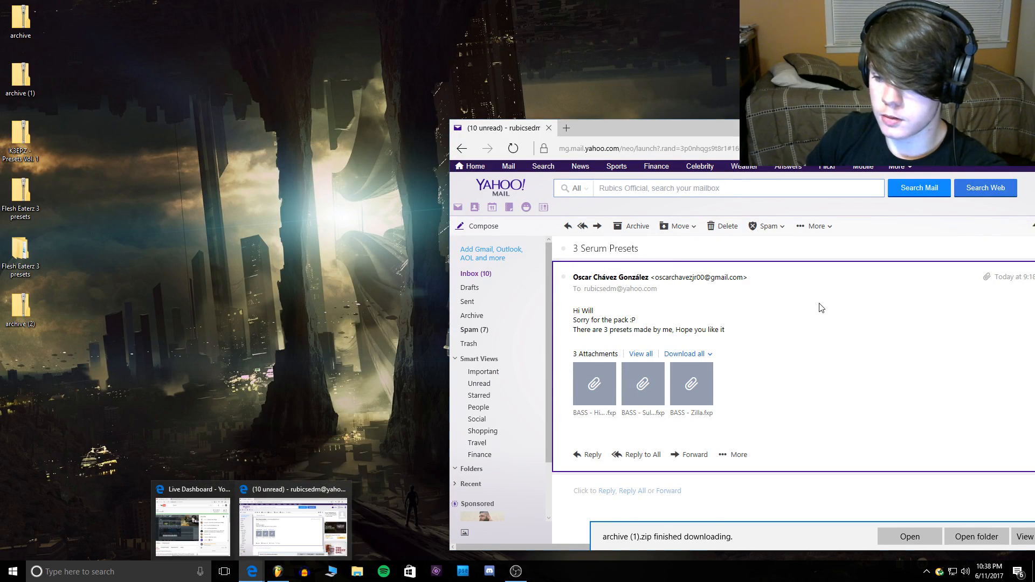
pyautogui.click(480, 276)
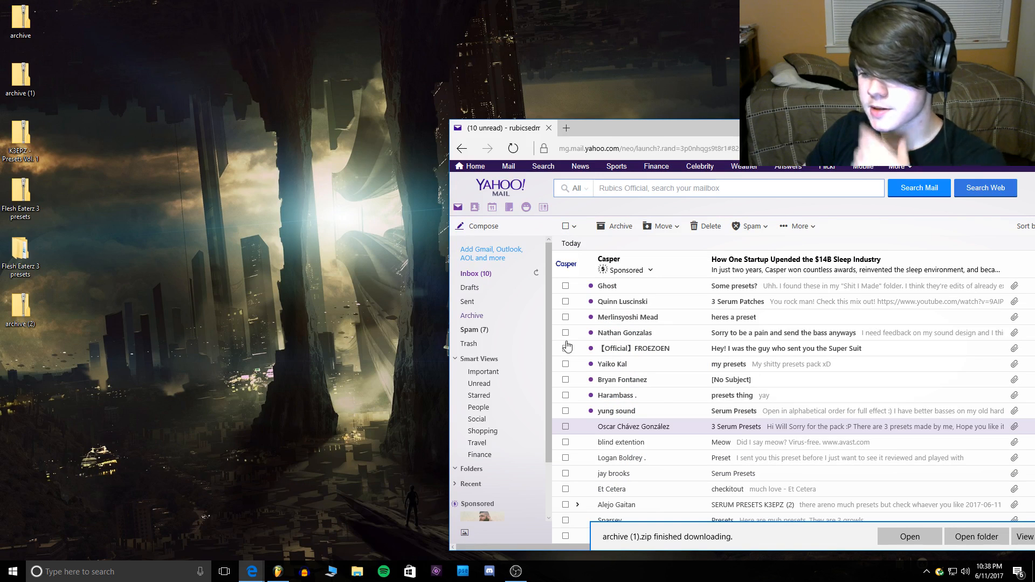
pyautogui.click(648, 416)
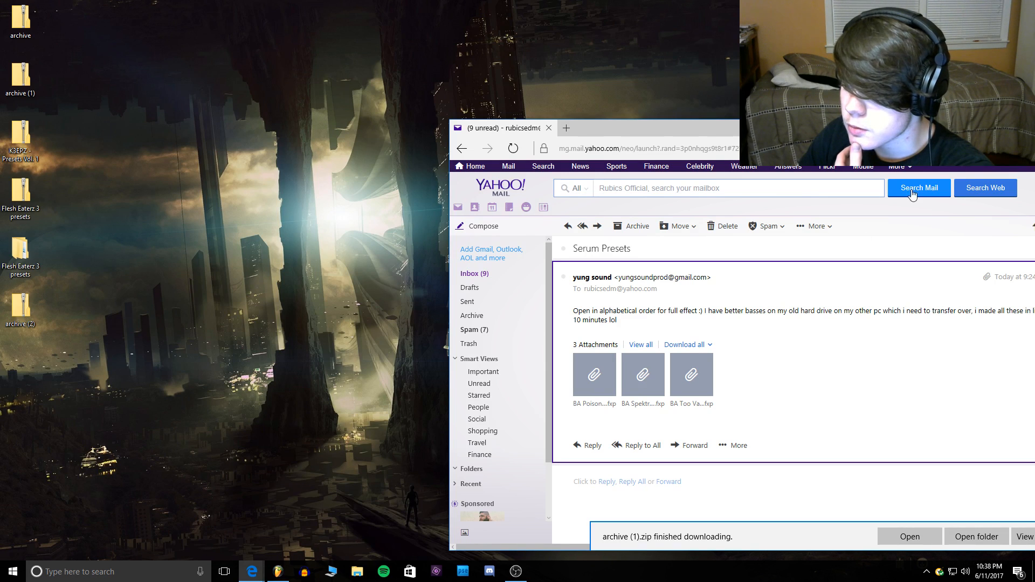
pyautogui.moveTo(787, 127); pyautogui.dragTo(754, 120)
pyautogui.moveTo(798, 122); pyautogui.dragTo(808, 130)
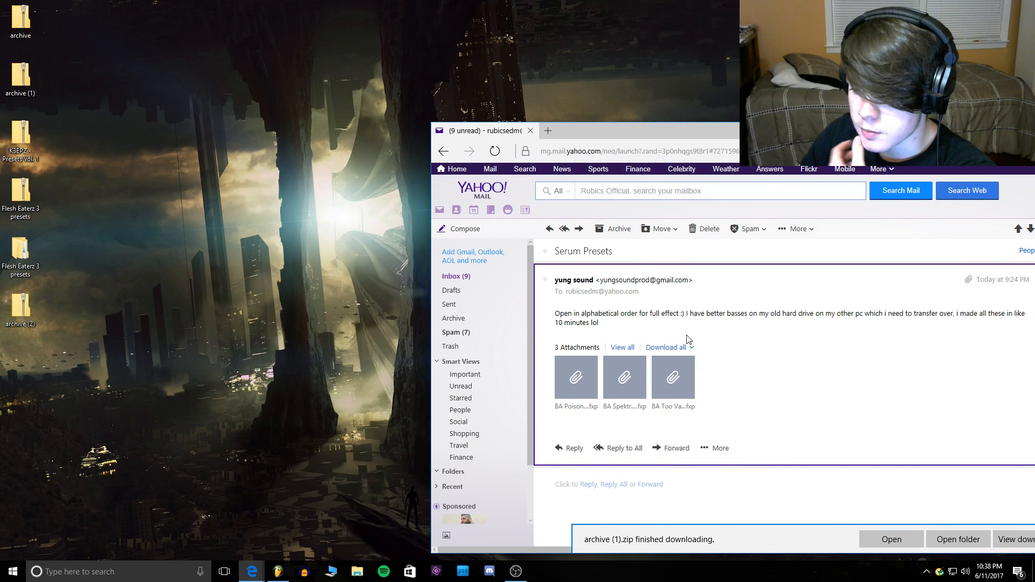
# Step: Download all three preset attachments of the email as a zip archive and open its download folder
pyautogui.moveTo(583, 415)
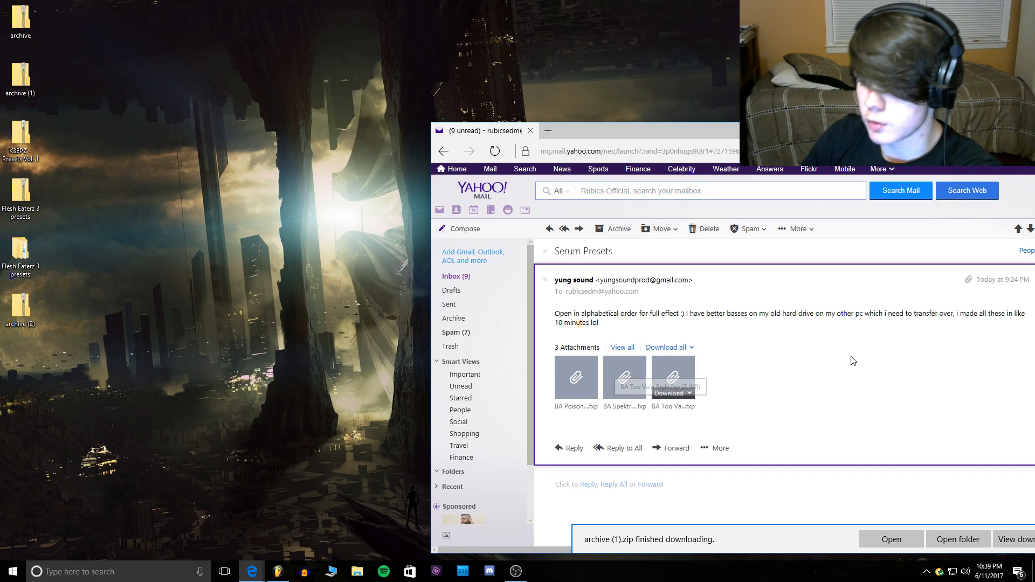
pyautogui.click(666, 349)
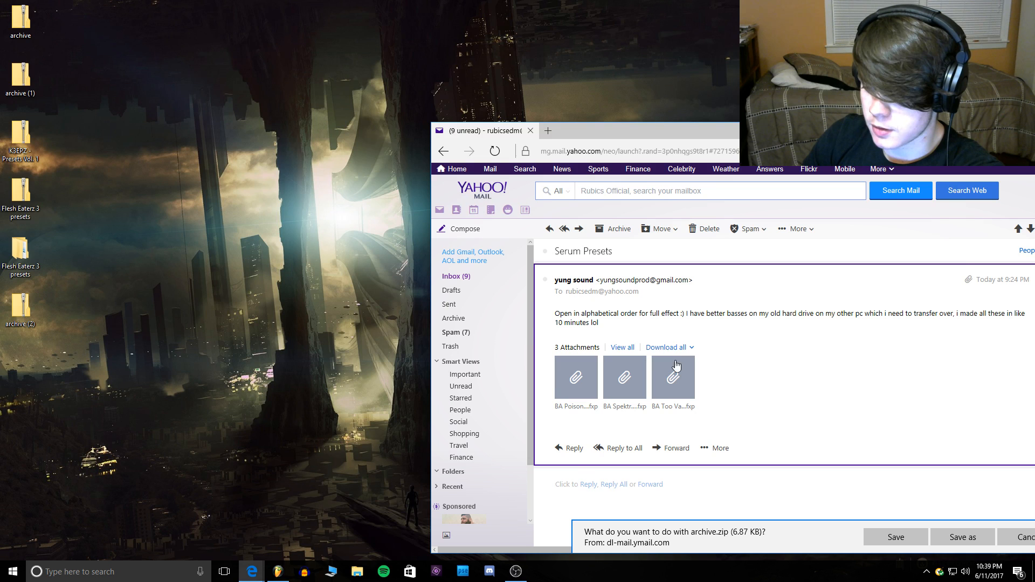
pyautogui.click(891, 537)
pyautogui.click(959, 539)
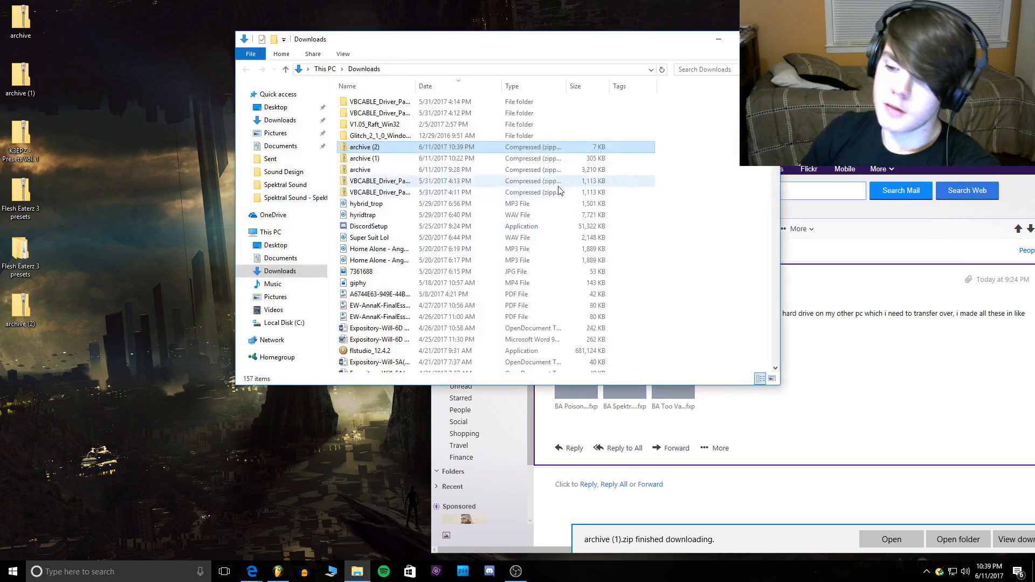
# Step: Move the archive (2) zip from Downloads to the desktop, replacing the existing file, and extract it there
pyautogui.moveTo(367, 147); pyautogui.dragTo(28, 345)
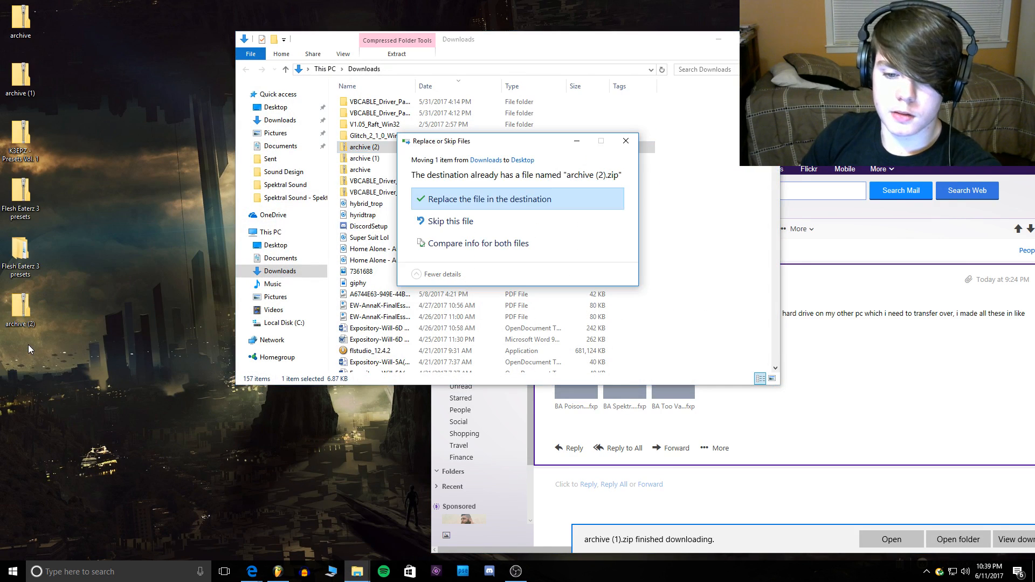
pyautogui.click(501, 199)
pyautogui.rightClick(23, 303)
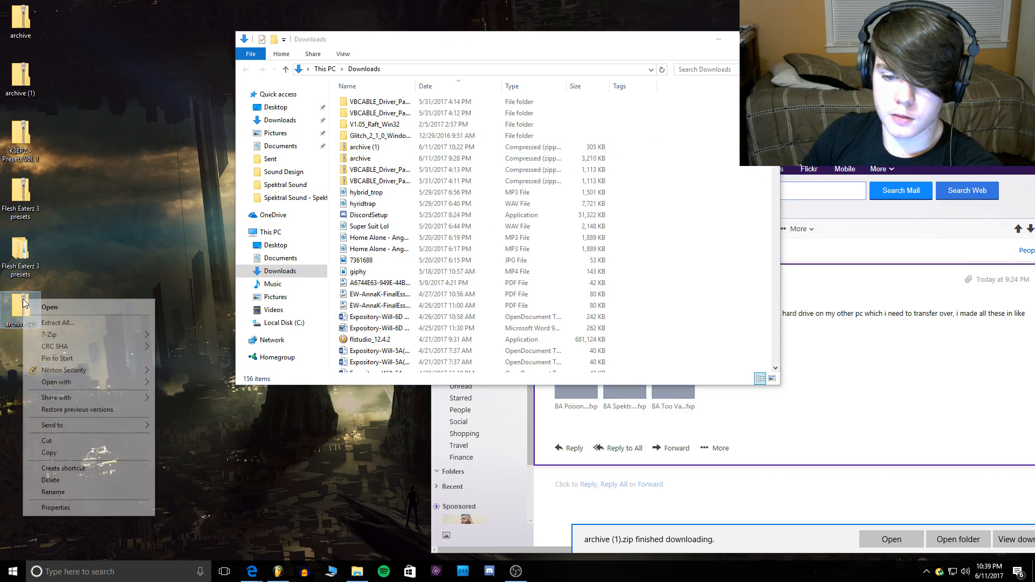
pyautogui.click(56, 324)
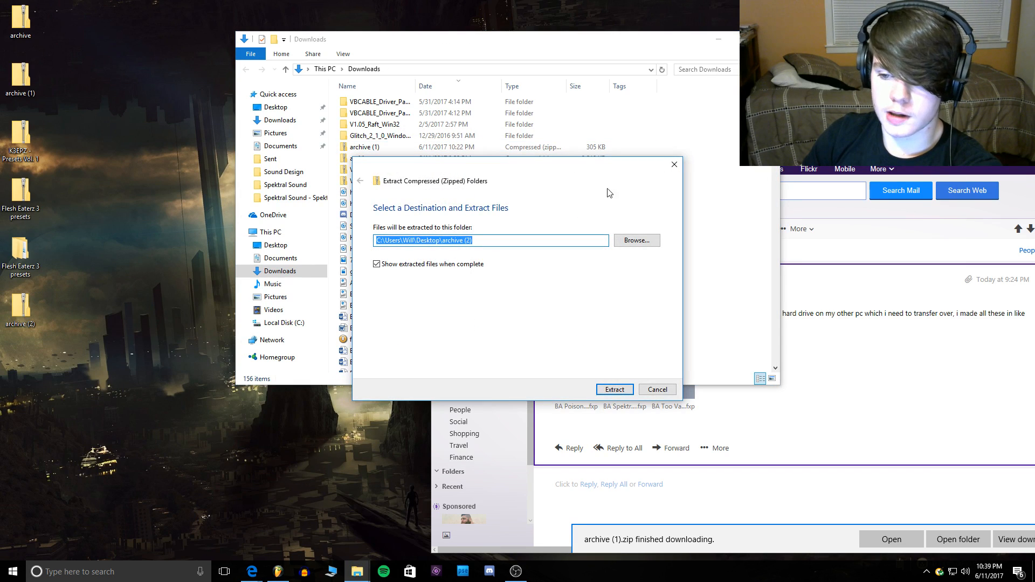
pyautogui.click(613, 391)
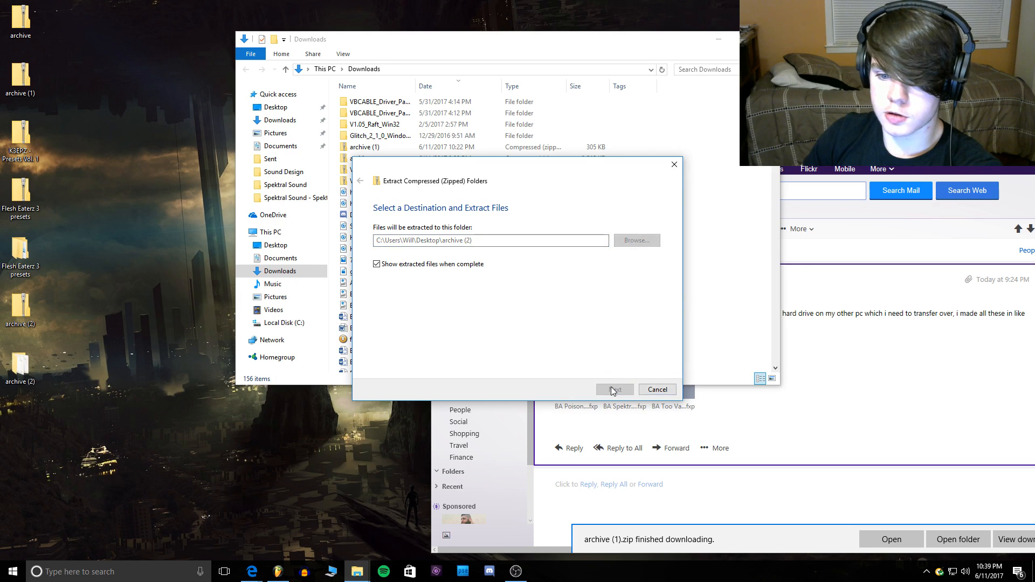
pyautogui.click(769, 39)
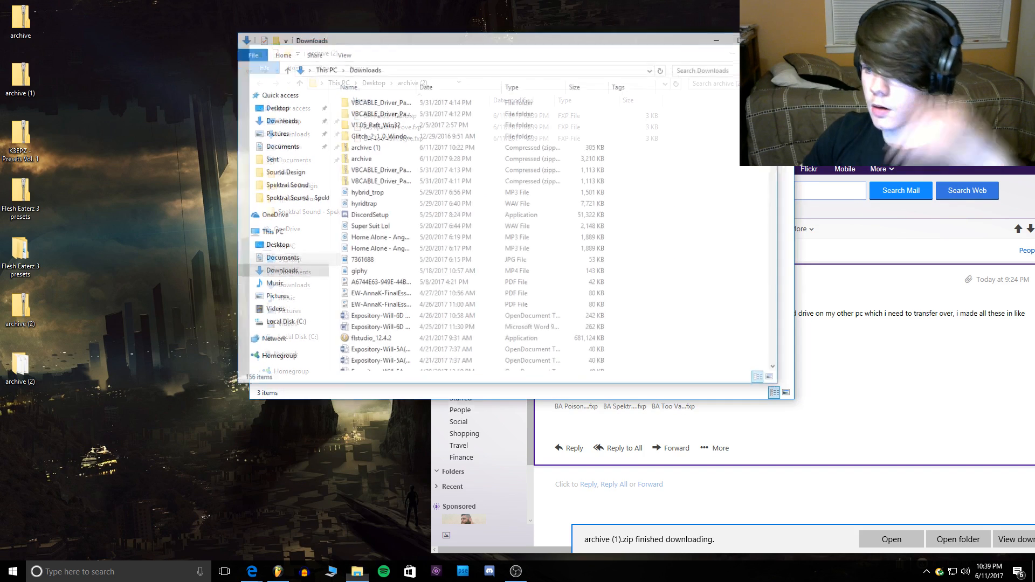
pyautogui.click(783, 54)
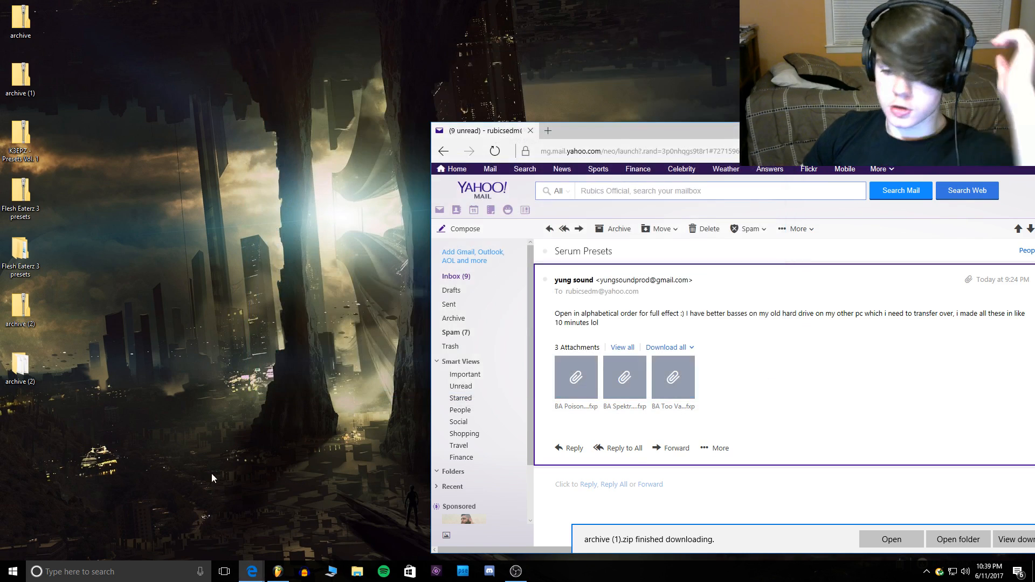
# Step: Search Windows for "serum" and open the Sent folder inside the Serum Presets folder's Presets directory
pyautogui.click(113, 566)
pyautogui.write('serum')
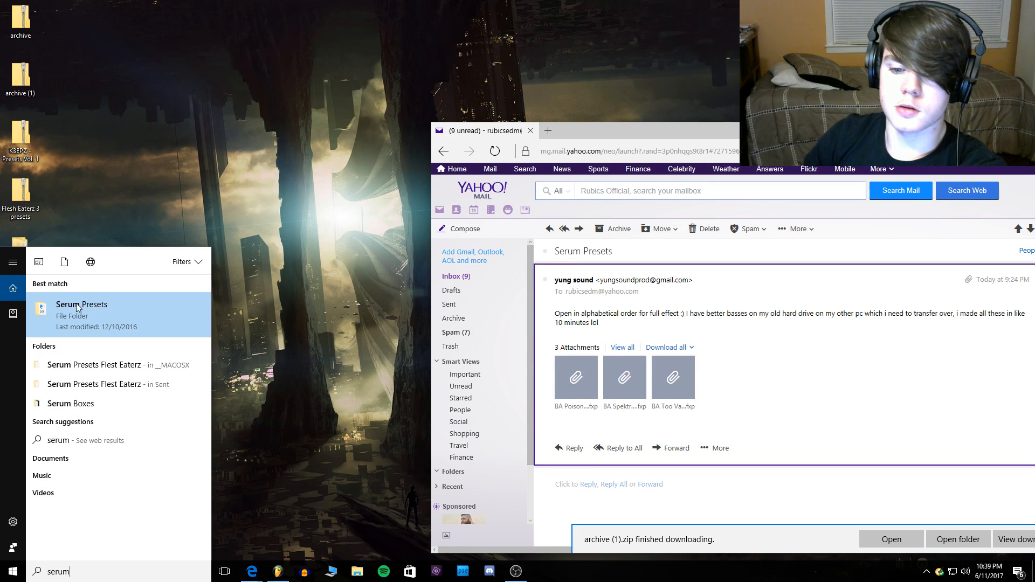
pyautogui.click(78, 308)
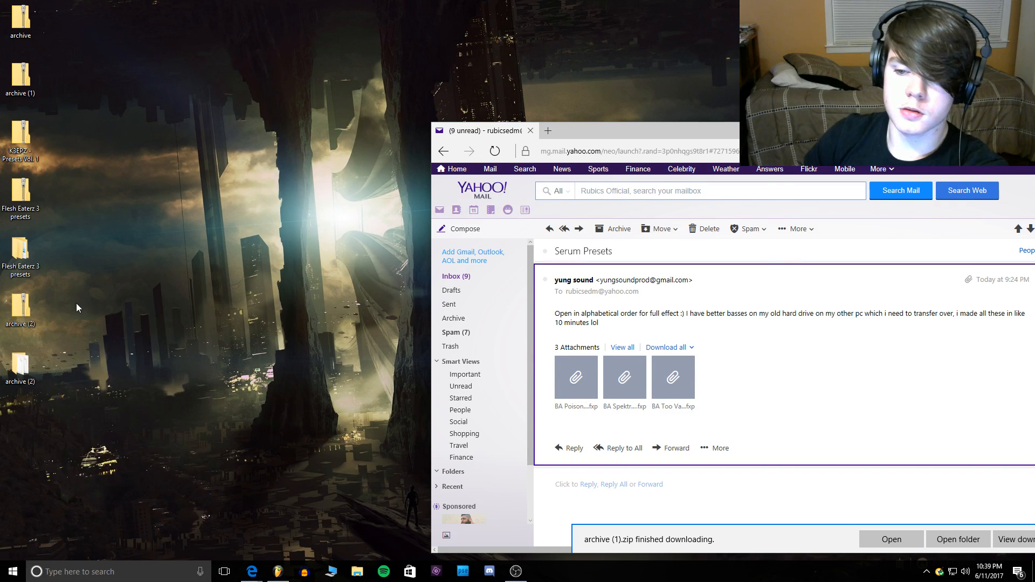
pyautogui.doubleClick(364, 139)
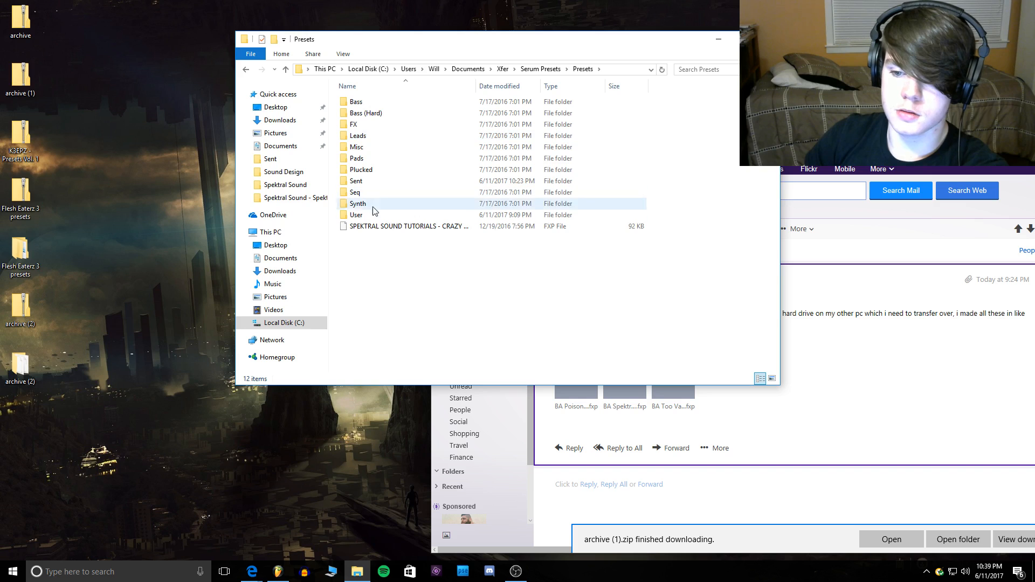
pyautogui.click(376, 182)
pyautogui.doubleClick(377, 183)
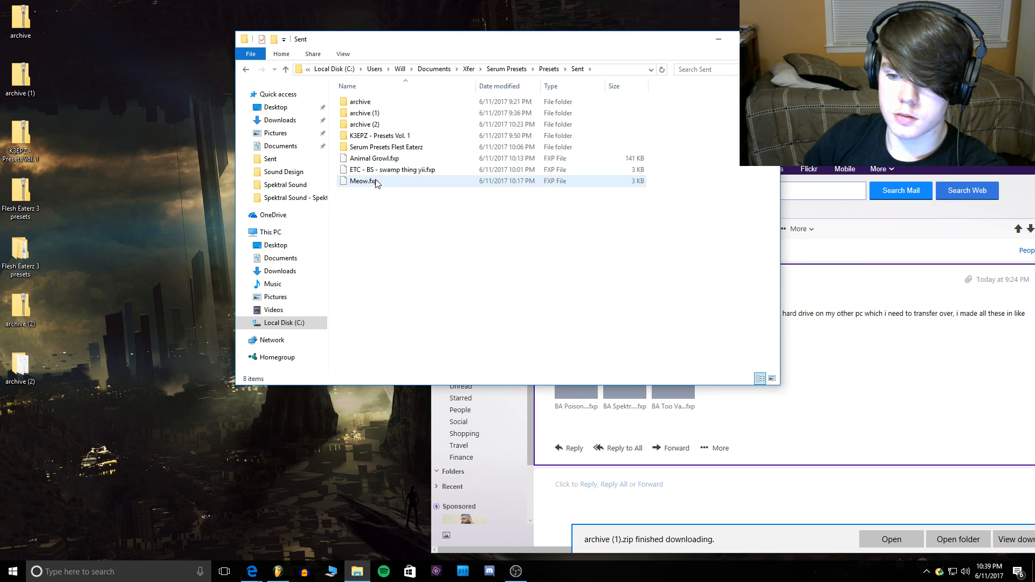
# Step: Delete the old archive (2) folder from Sent and move the newly extracted archive (2) folder from the desktop into it
pyautogui.moveTo(18, 368)
pyautogui.mouseDown()
pyautogui.moveTo(470, 259)
pyautogui.moveTo(36, 317)
pyautogui.moveTo(21, 373)
pyautogui.mouseUp()
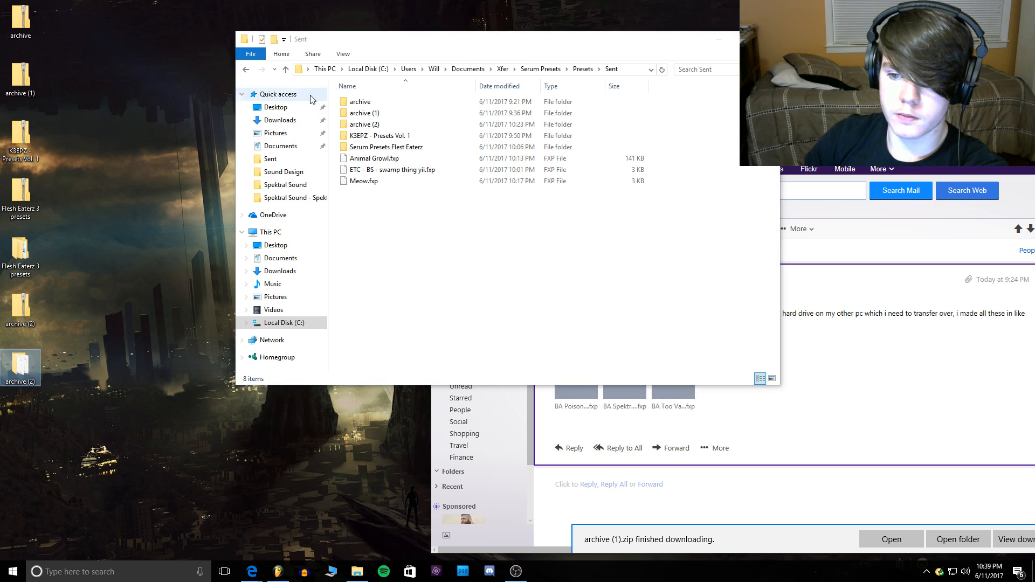
pyautogui.rightClick(364, 128)
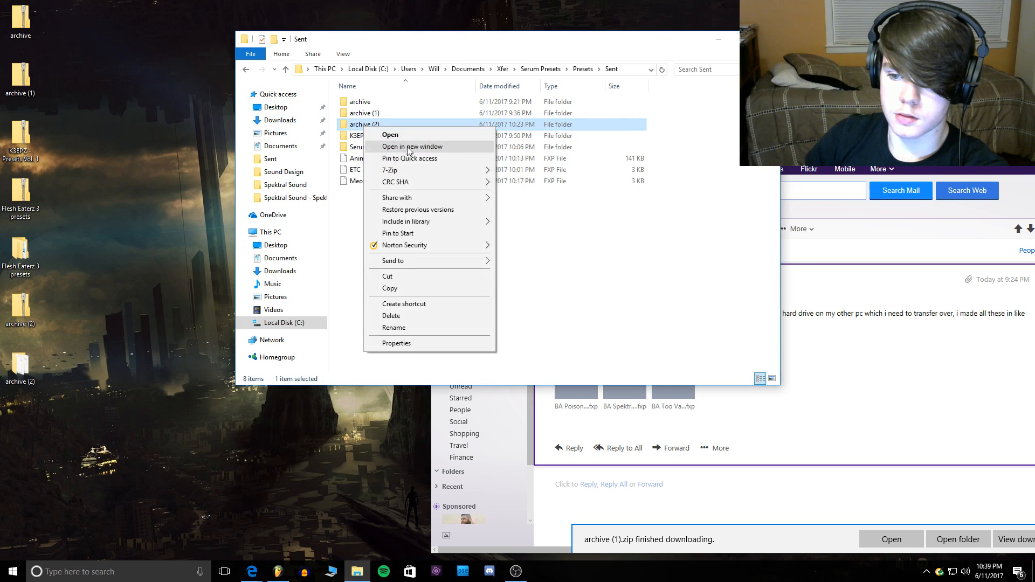
pyautogui.click(393, 315)
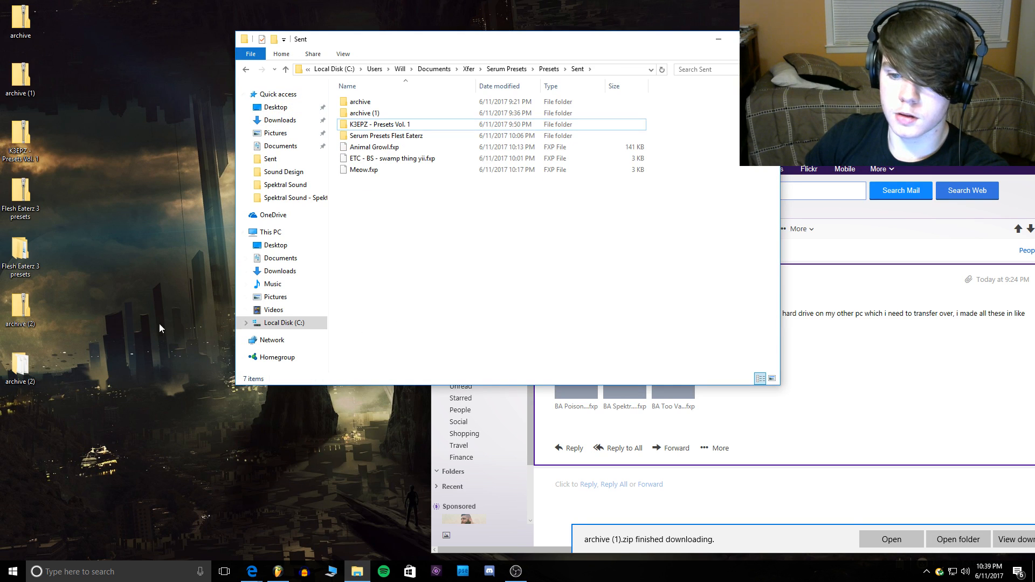
pyautogui.moveTo(20, 368); pyautogui.dragTo(369, 259)
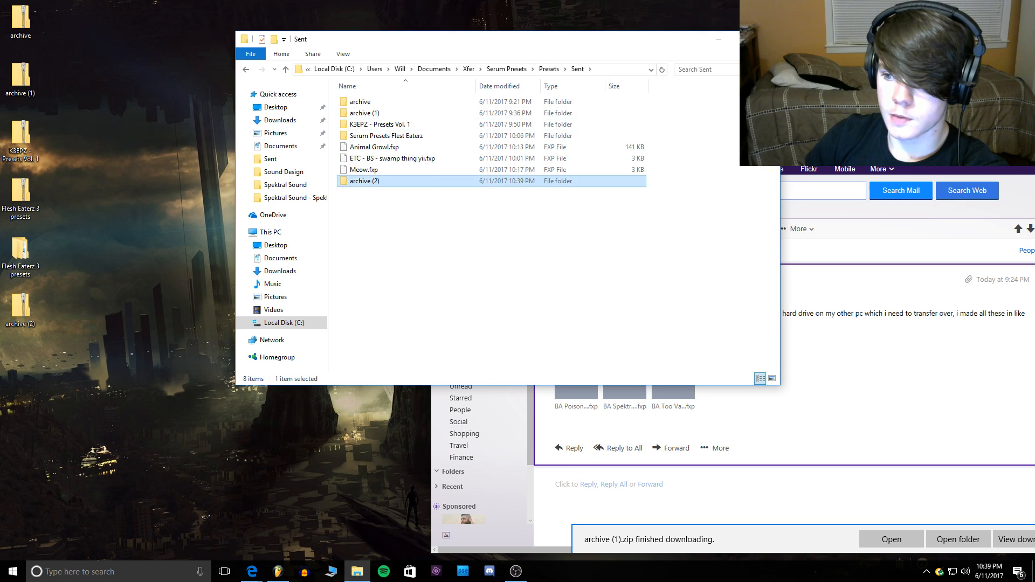
pyautogui.click(357, 571)
# Step: Switch back to FL Studio and reload Serum by replacing its channel with a Sampler and that with a fresh Serum
pyautogui.click(278, 571)
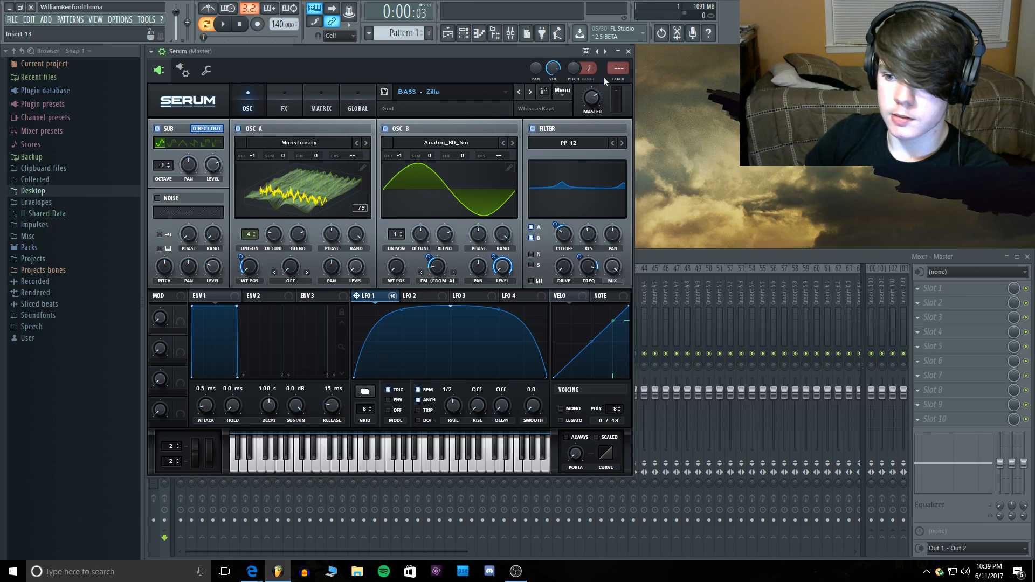
pyautogui.click(629, 52)
pyautogui.rightClick(234, 81)
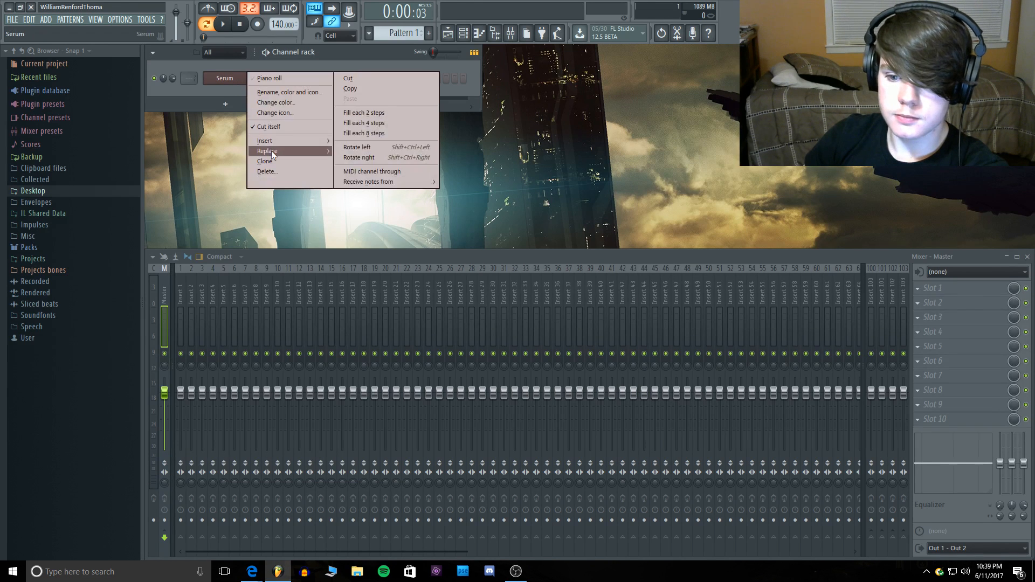
pyautogui.moveTo(271, 150)
pyautogui.click(377, 44)
pyautogui.rightClick(225, 80)
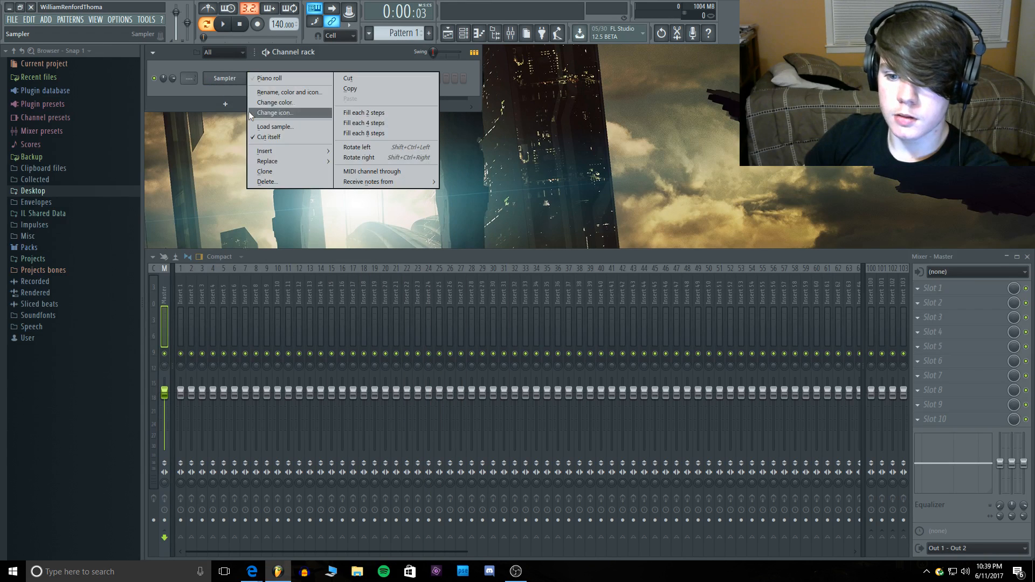
pyautogui.click(446, 153)
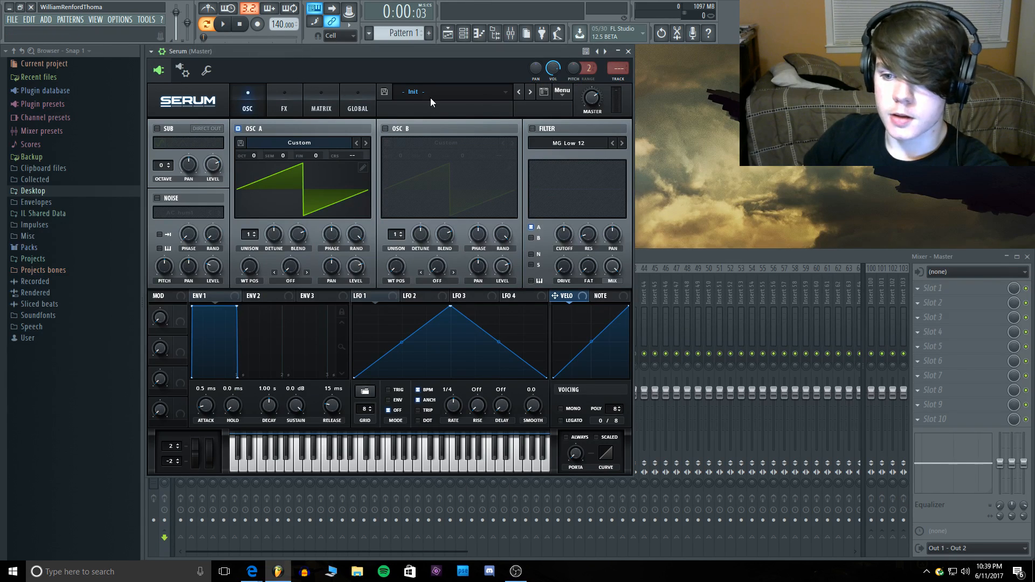
# Step: Load the BA Poison Dart preset from the archive (2) folder under Sent
pyautogui.click(431, 98)
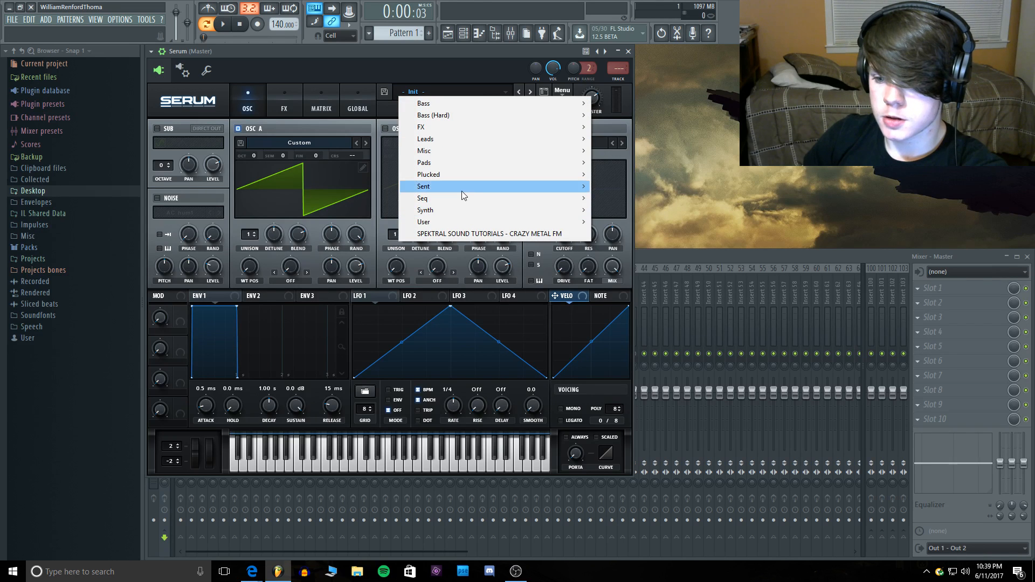
pyautogui.moveTo(462, 186)
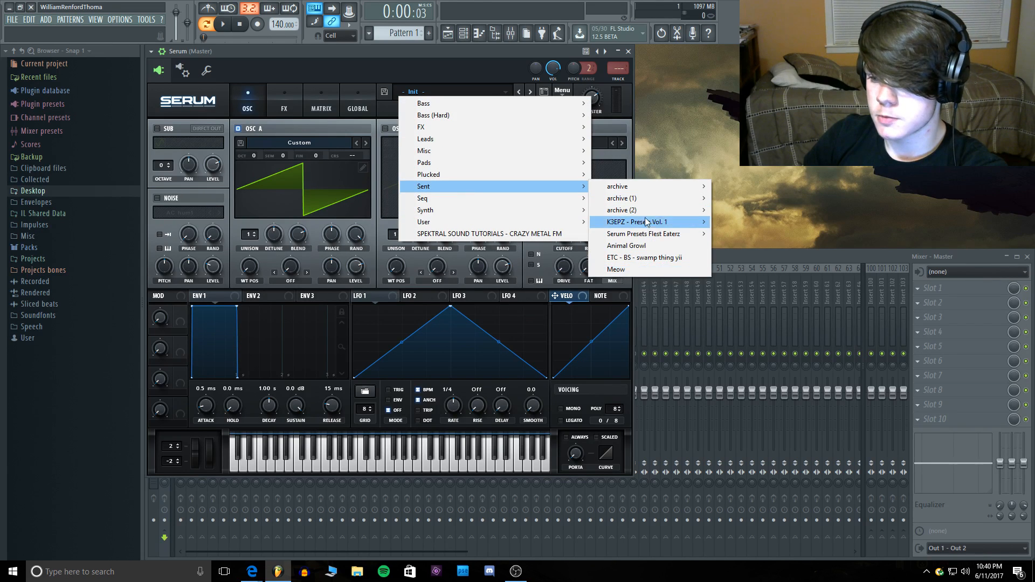
pyautogui.moveTo(647, 221)
pyautogui.click(788, 209)
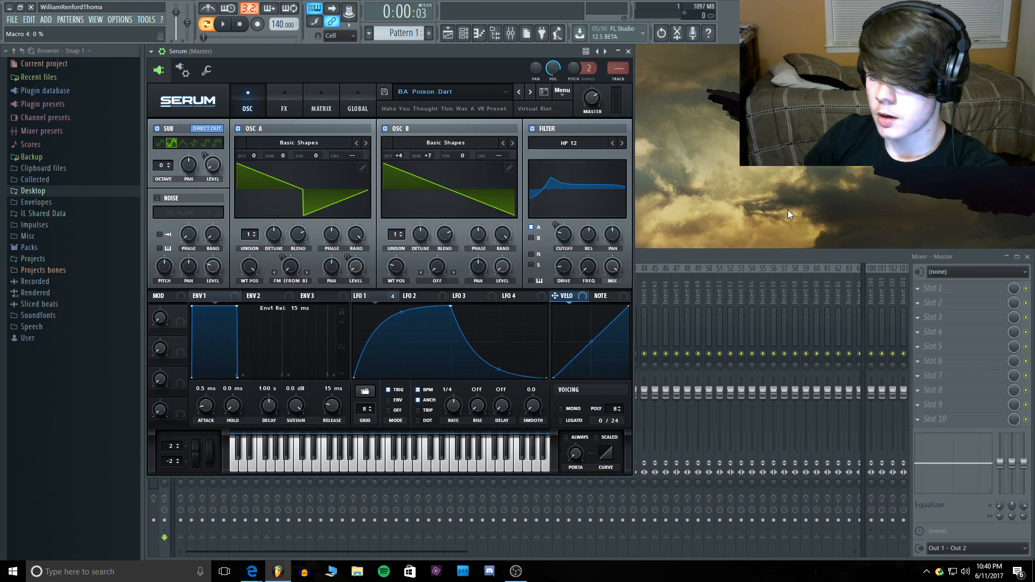
pyautogui.click(419, 96)
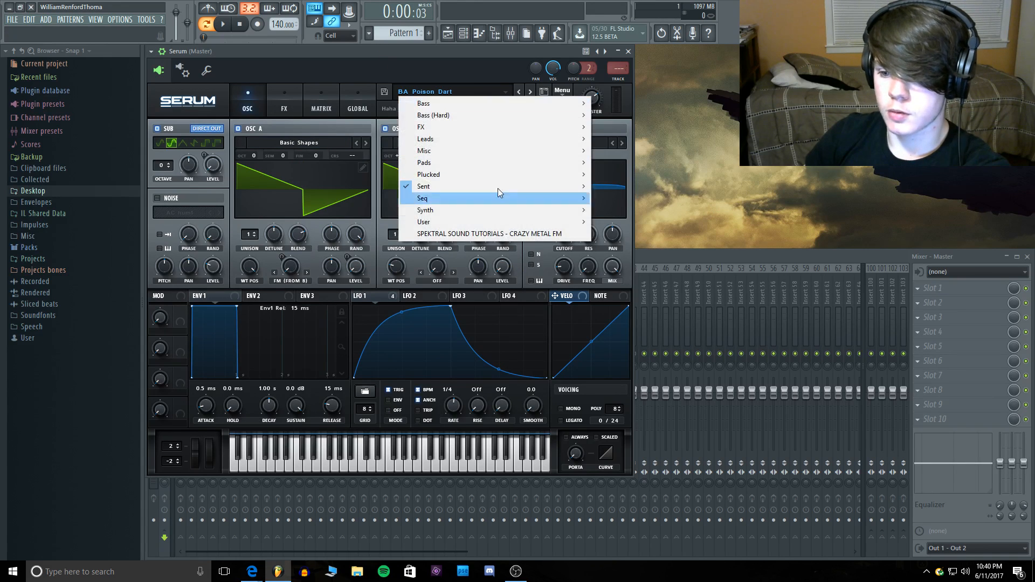
pyautogui.moveTo(491, 189)
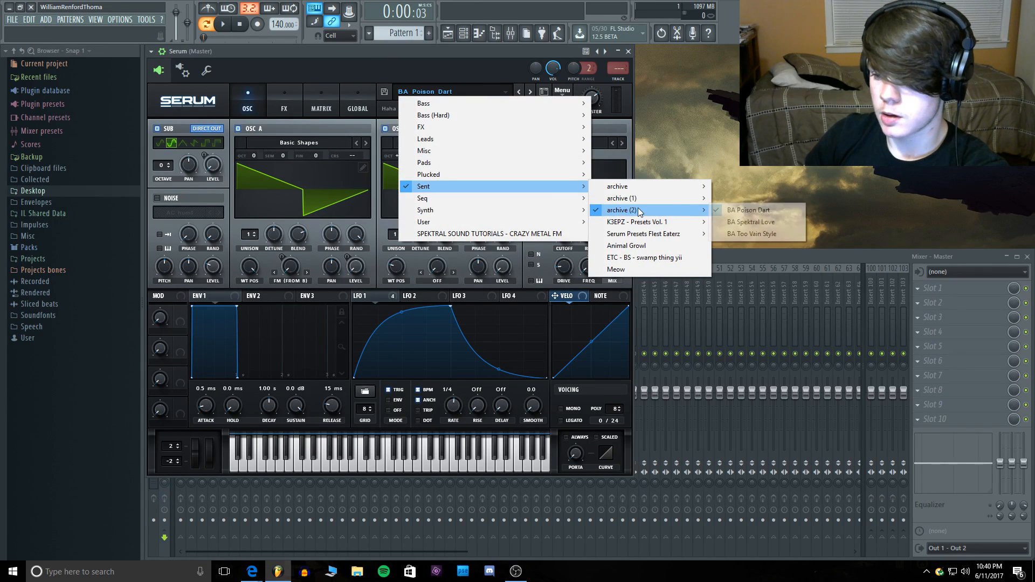
pyautogui.moveTo(647, 210)
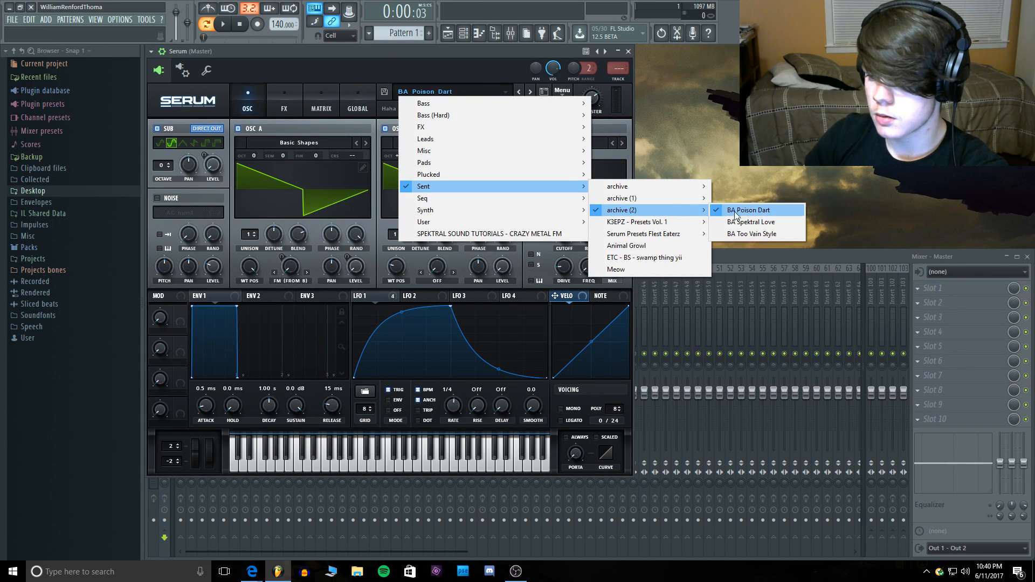
pyautogui.click(502, 58)
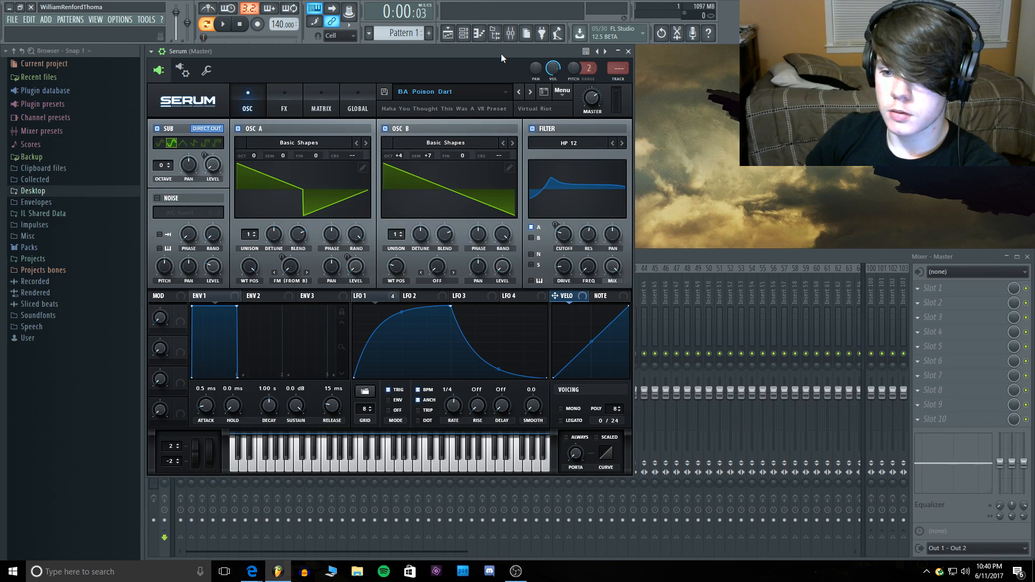
# Step: Audition the BA Poison Dart preset and set the Serum channel's root note to C8
pyautogui.press('v')
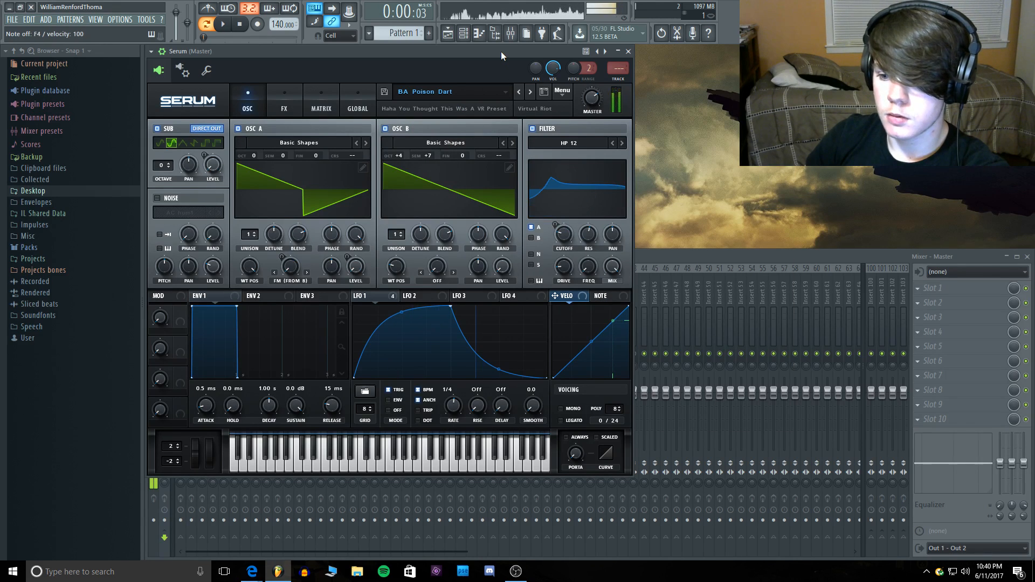
pyautogui.press('c')
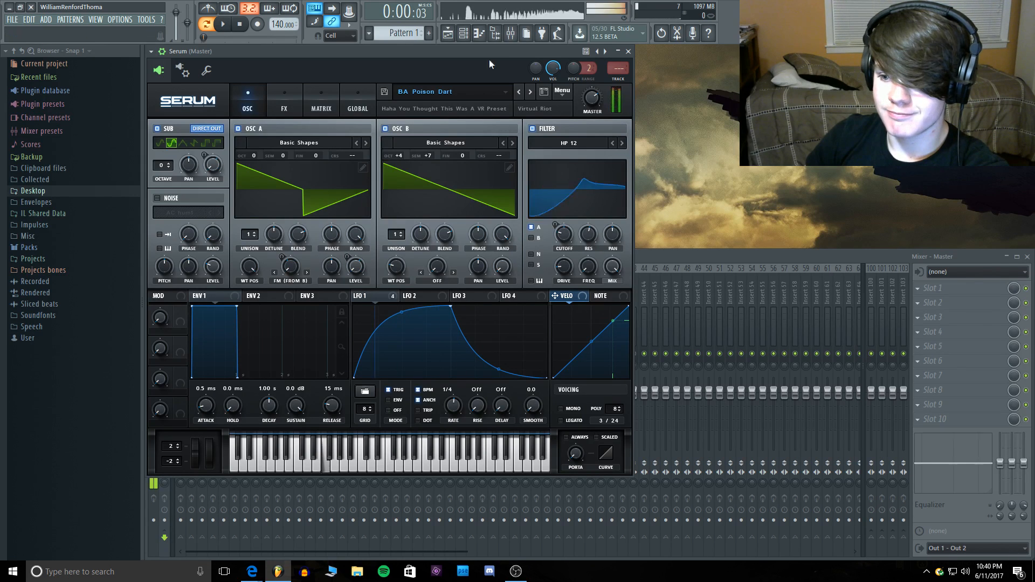
pyautogui.click(214, 70)
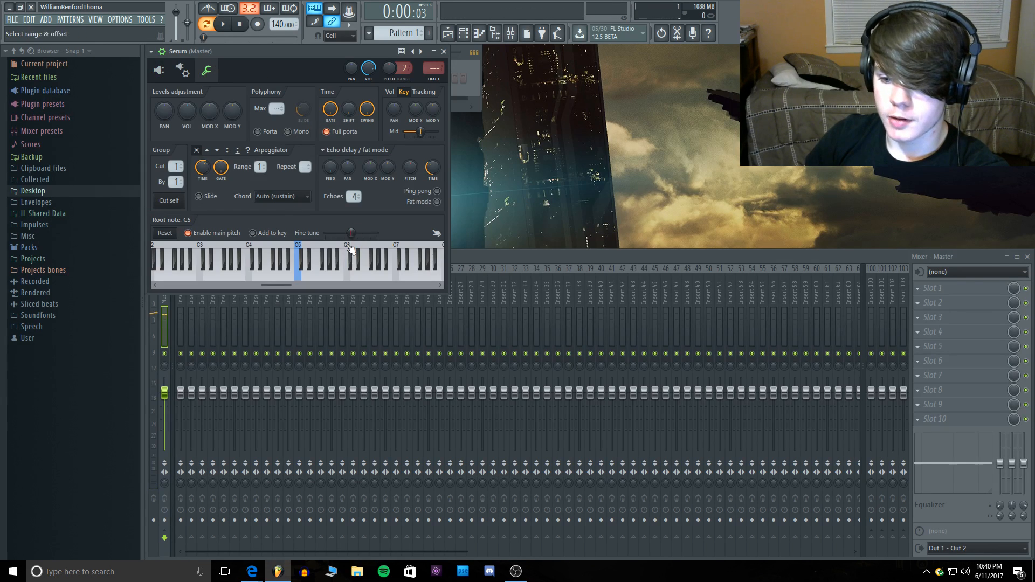
pyautogui.click(342, 249)
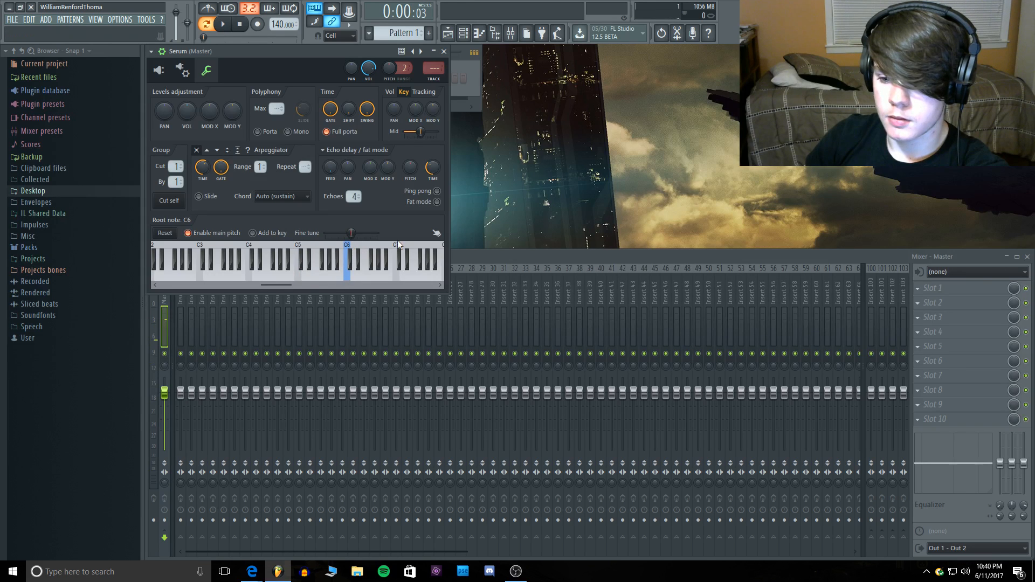
pyautogui.click(395, 256)
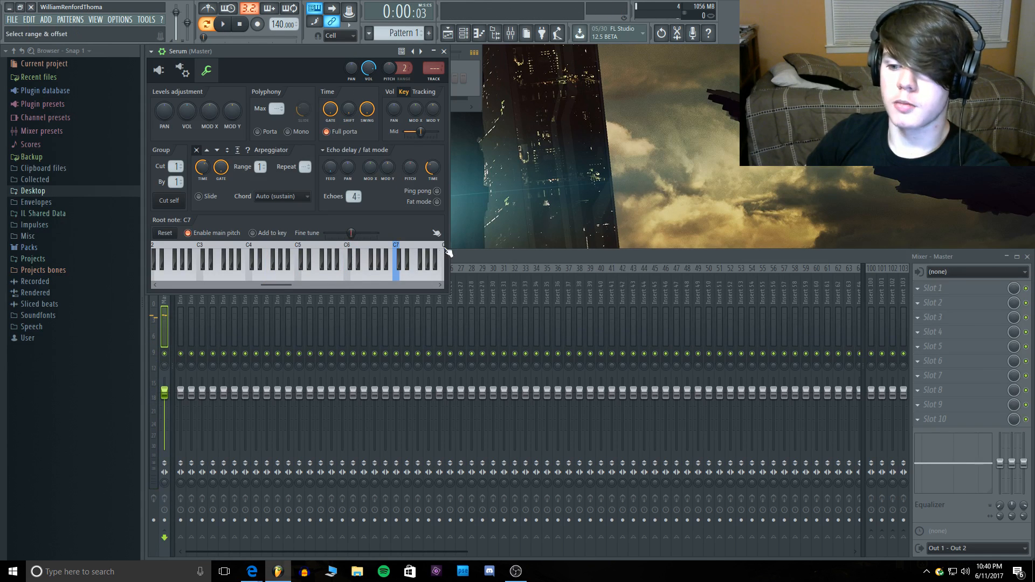
pyautogui.click(440, 251)
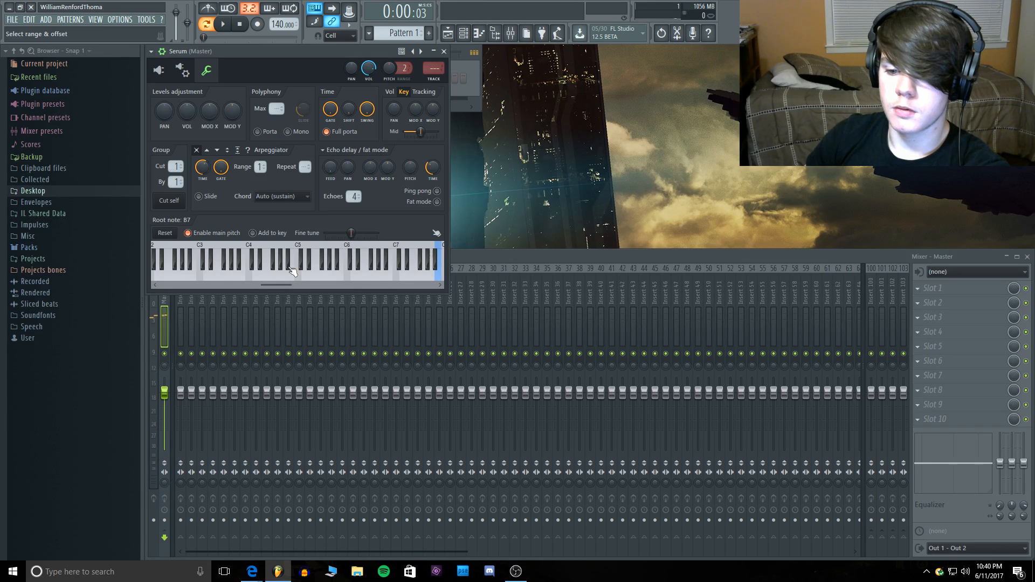
pyautogui.moveTo(283, 284); pyautogui.dragTo(289, 284)
pyautogui.click(439, 256)
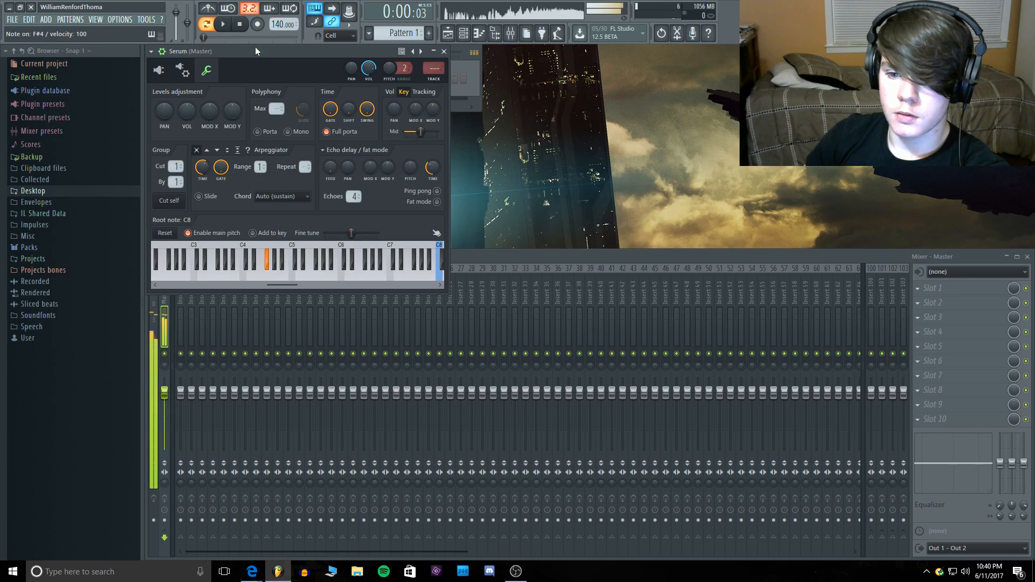
pyautogui.click(159, 70)
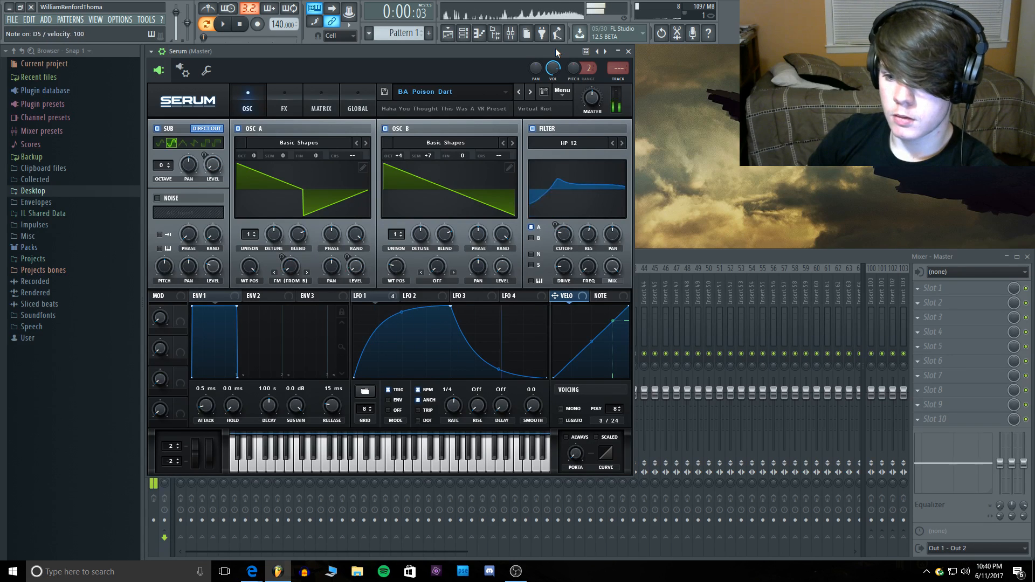
# Step: Compare the preset's sound with oscillator B switched off and on, playing several notes
pyautogui.click(487, 199)
pyautogui.click(488, 197)
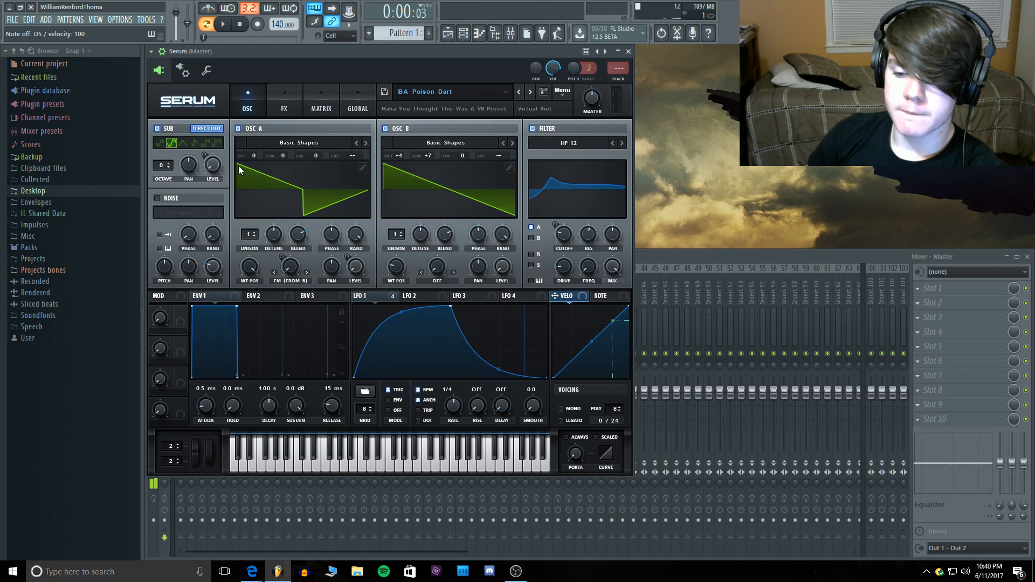
pyautogui.click(386, 128)
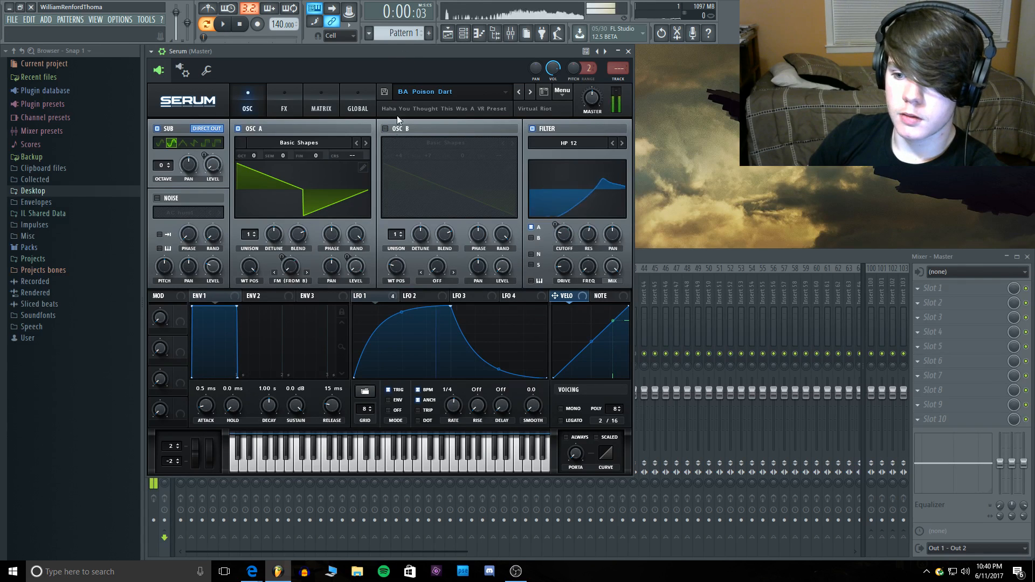
pyautogui.click(384, 127)
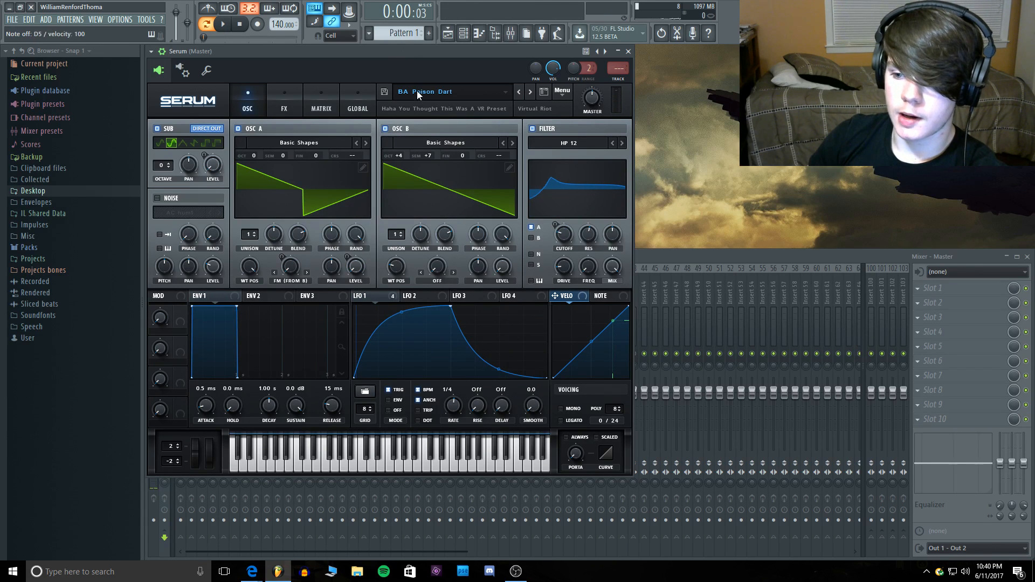
pyautogui.press('w')
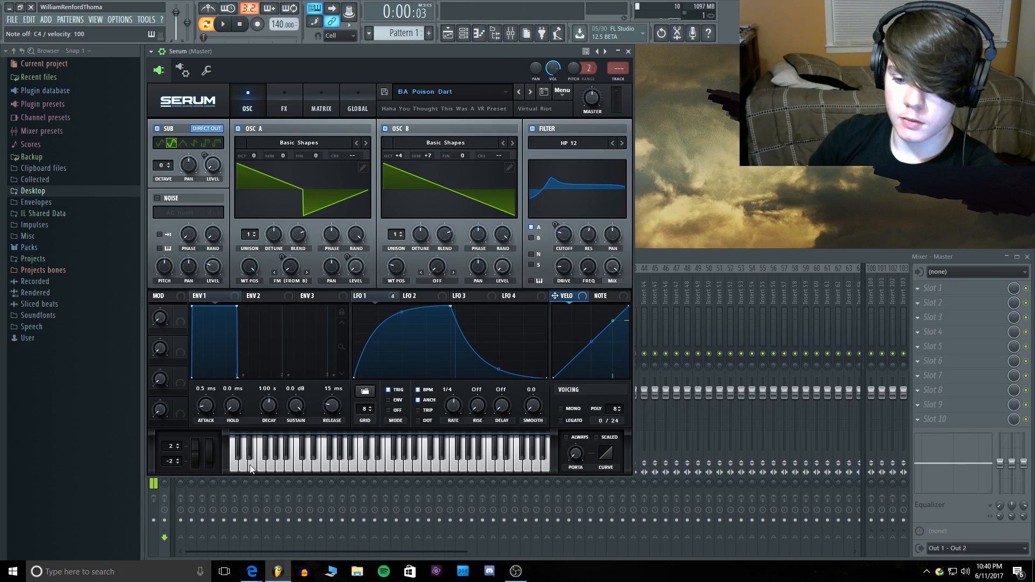
pyautogui.moveTo(251, 465); pyautogui.dragTo(221, 465)
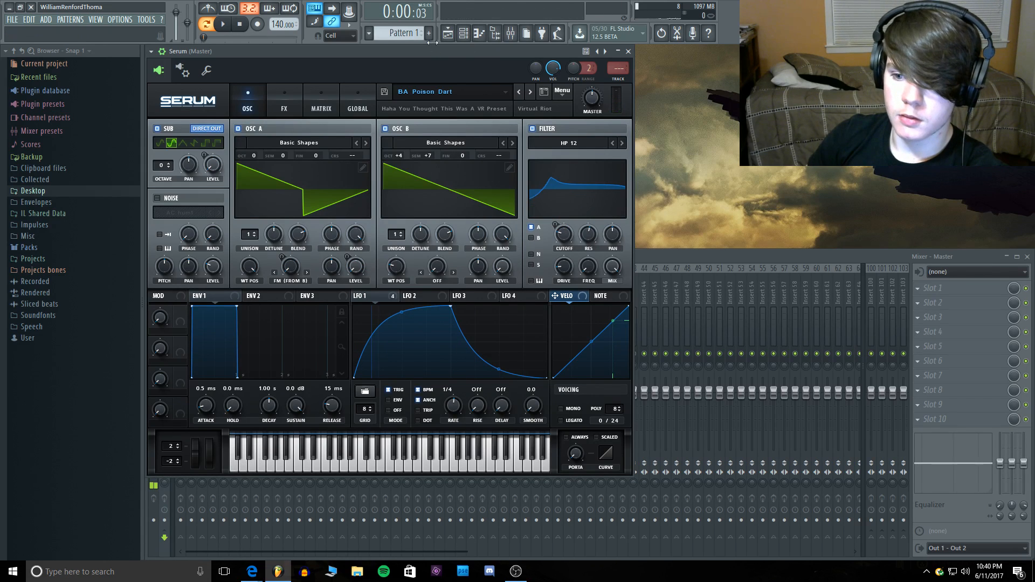
pyautogui.press('h')
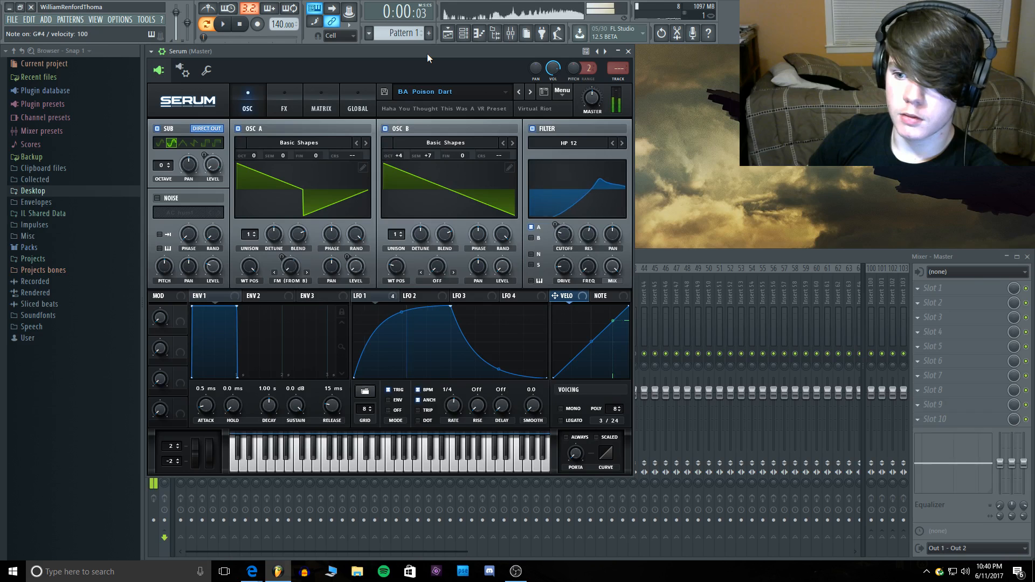
# Step: Compare the distortion off and on, modulate its drive with LFO 1, and set its post filter to 282 and 0.1
pyautogui.click(298, 101)
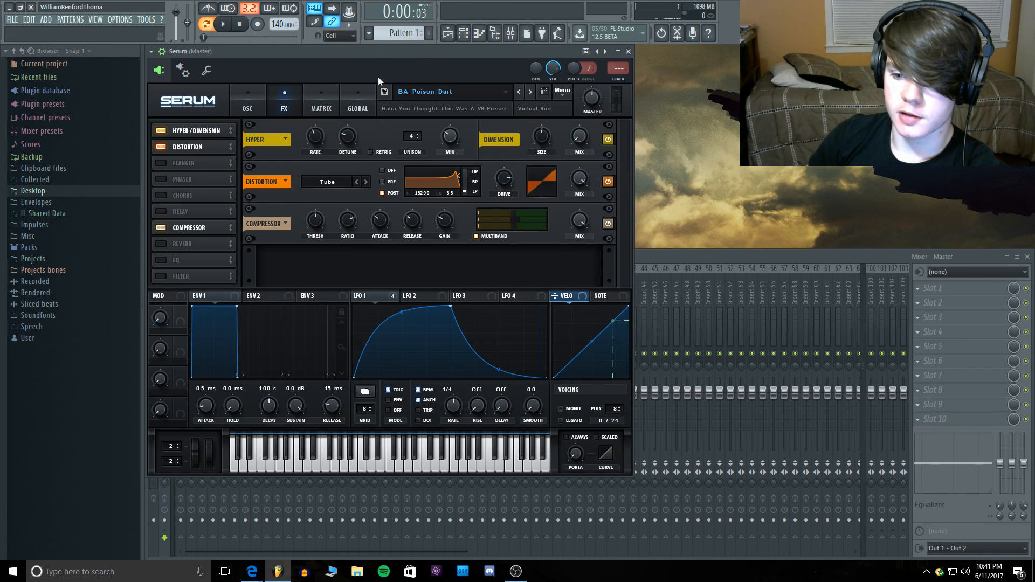
pyautogui.click(163, 145)
pyautogui.click(163, 145)
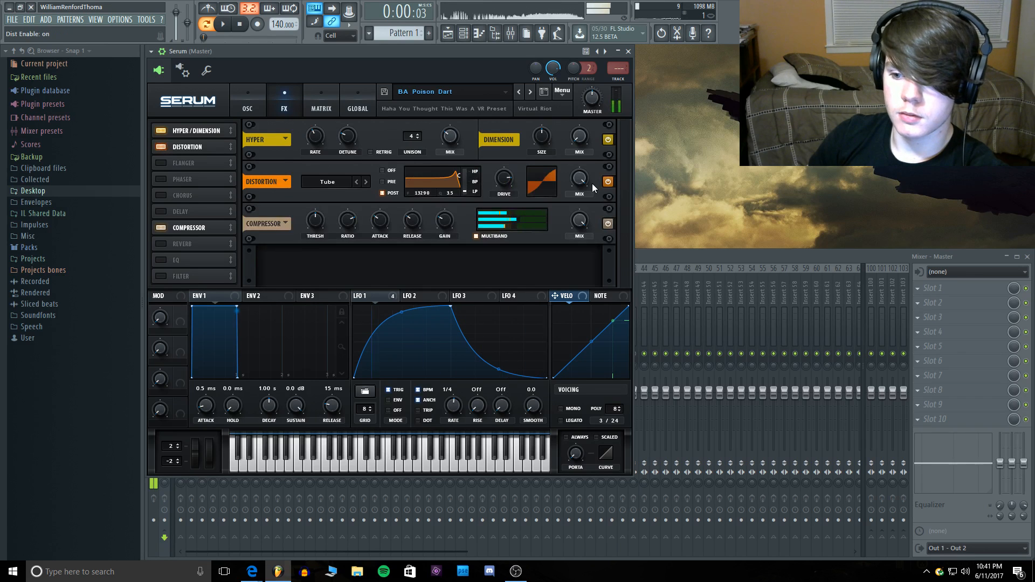
pyautogui.moveTo(501, 178); pyautogui.dragTo(429, 312)
pyautogui.moveTo(503, 179); pyautogui.dragTo(487, 289)
pyautogui.moveTo(505, 185); pyautogui.dragTo(504, 184)
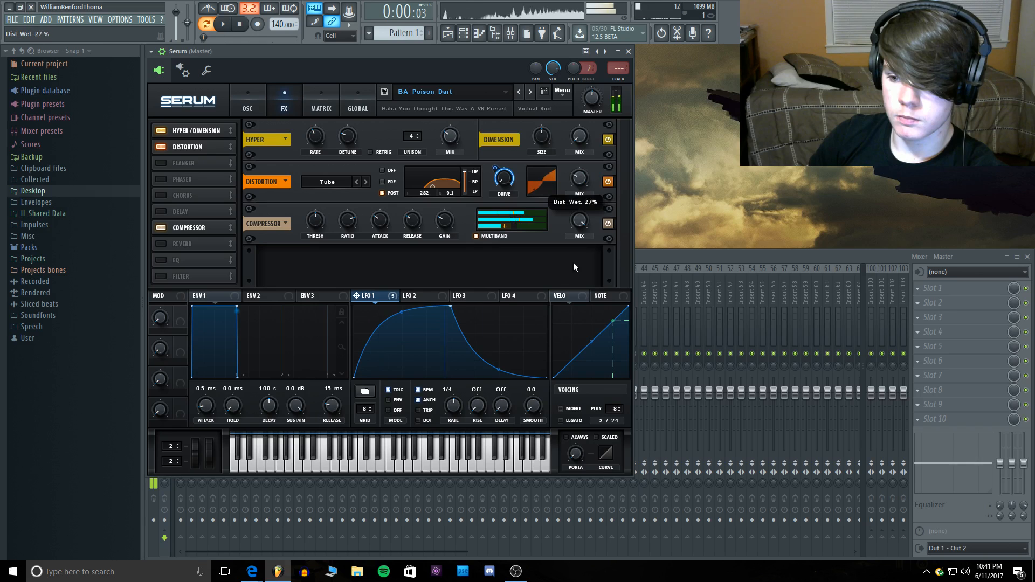
pyautogui.moveTo(585, 178); pyautogui.dragTo(587, 123)
# Step: Audition the edited preset on several notes while checking its oscillators, channel settings and effects
pyautogui.doubleClick(546, 49)
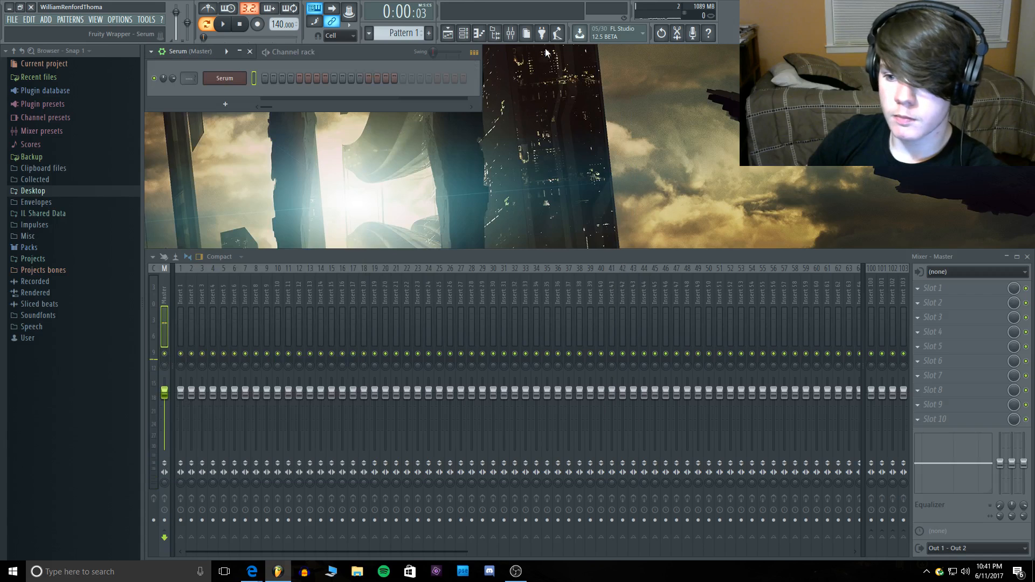
pyautogui.doubleClick(200, 50)
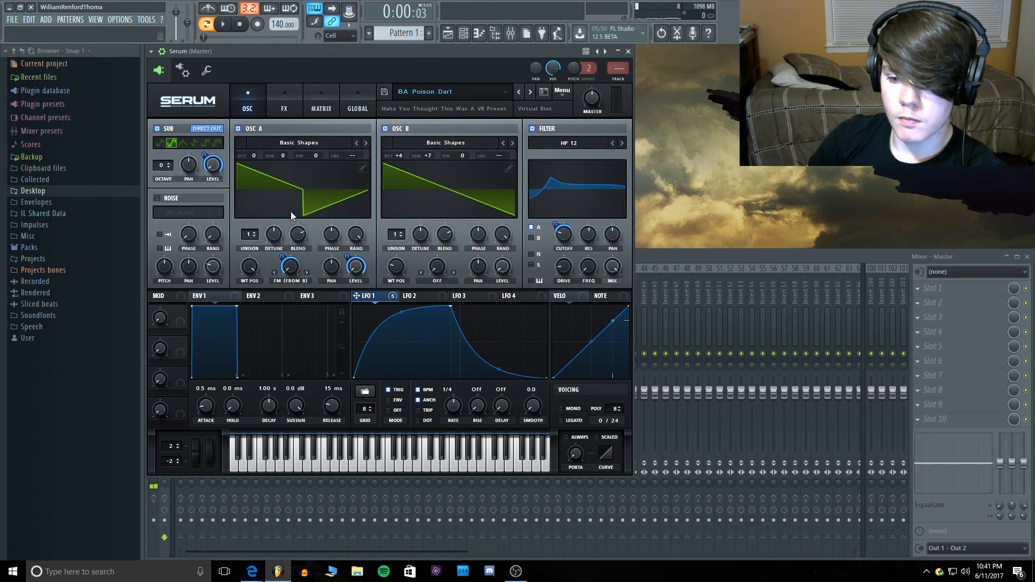
pyautogui.click(257, 459)
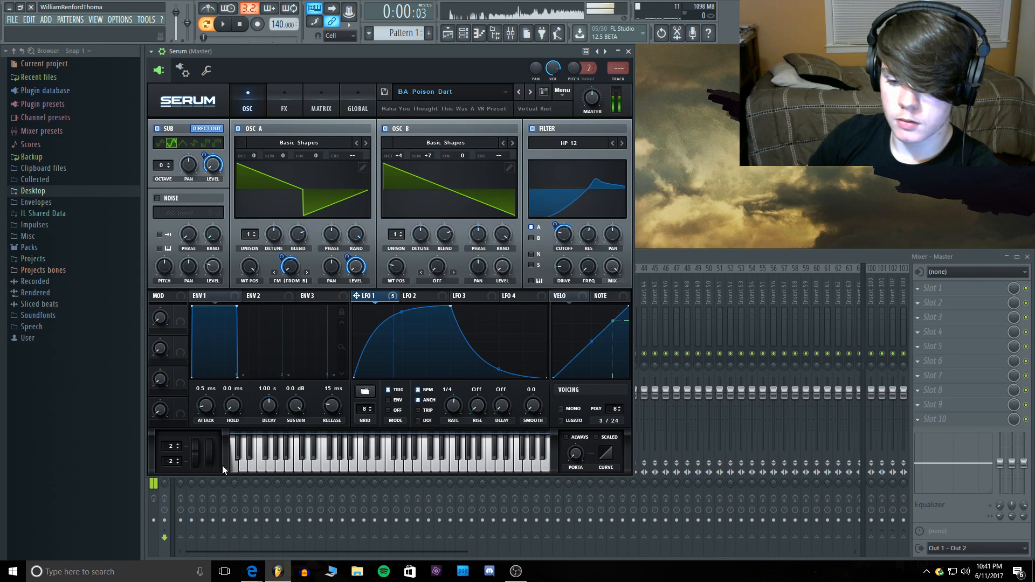
pyautogui.click(206, 70)
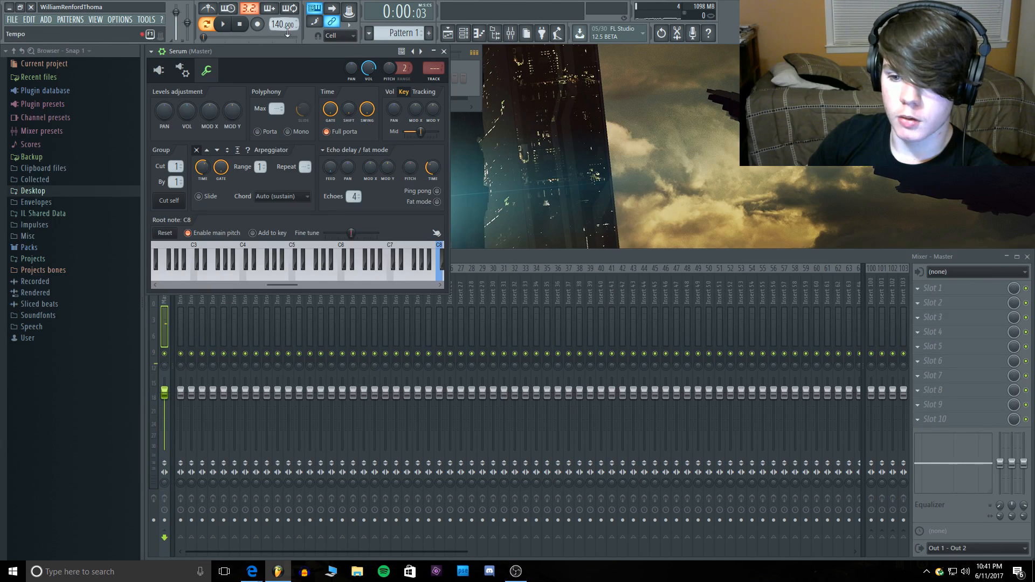
pyautogui.click(158, 70)
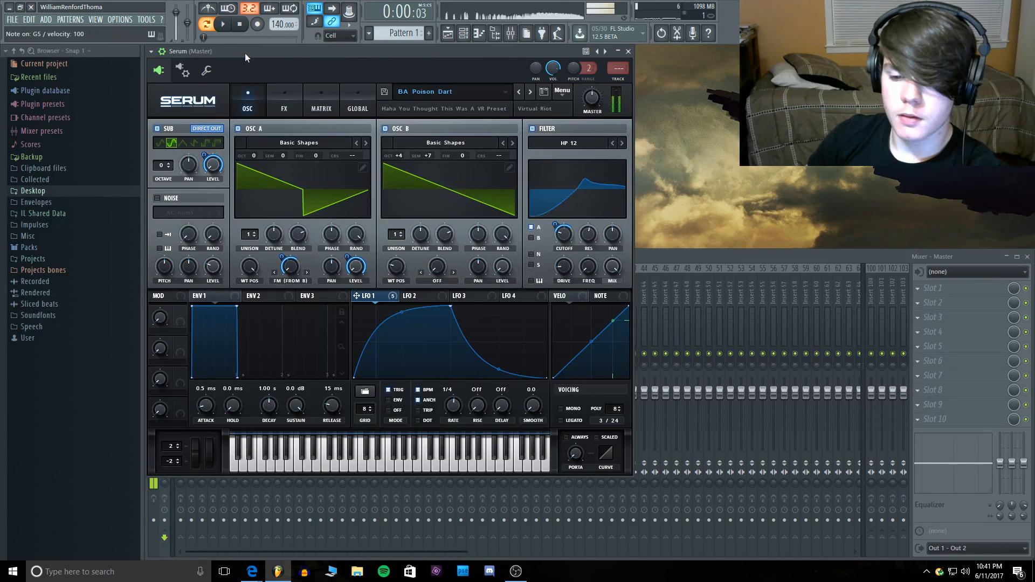
pyautogui.click(286, 105)
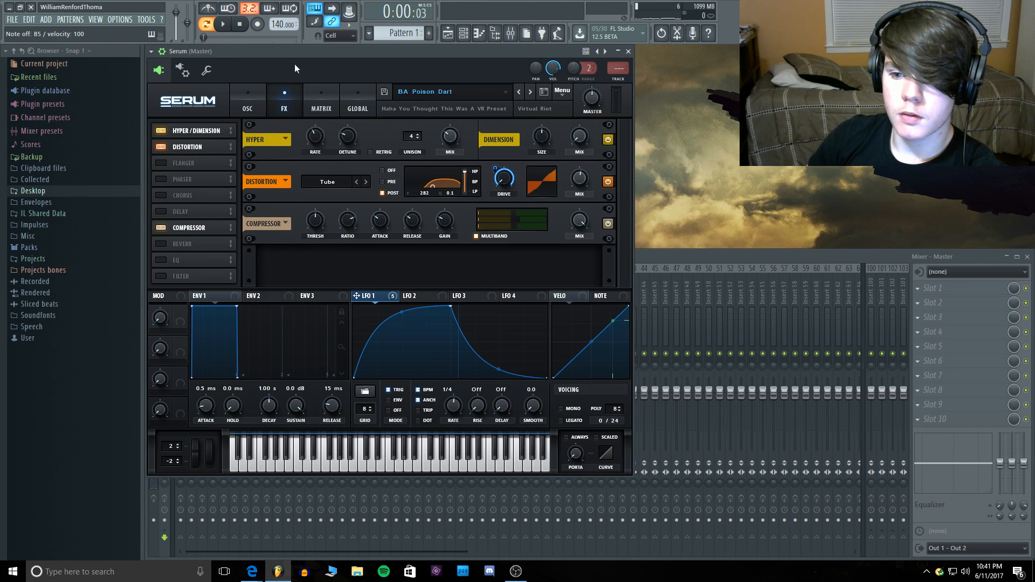
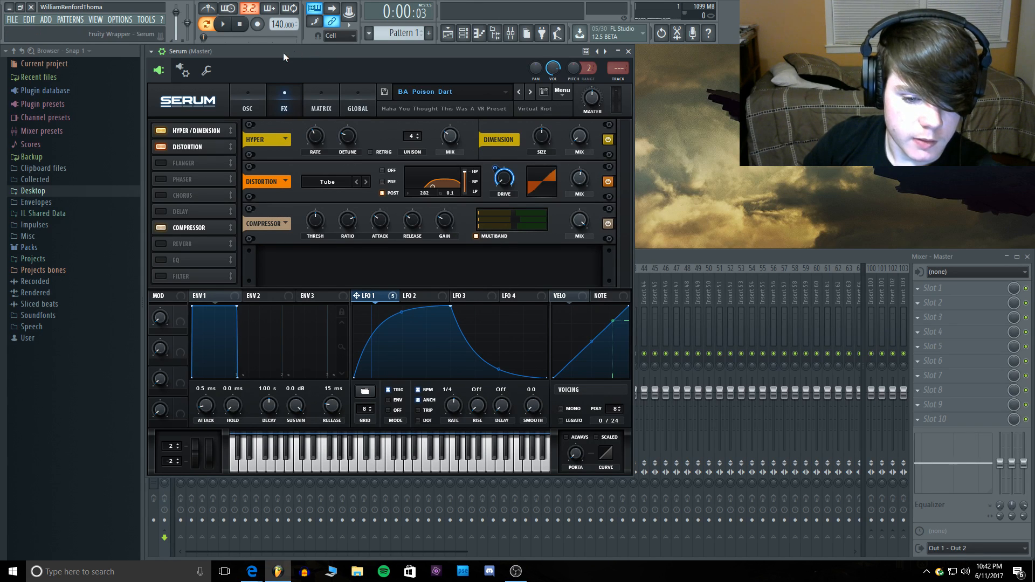
pyautogui.press('v')
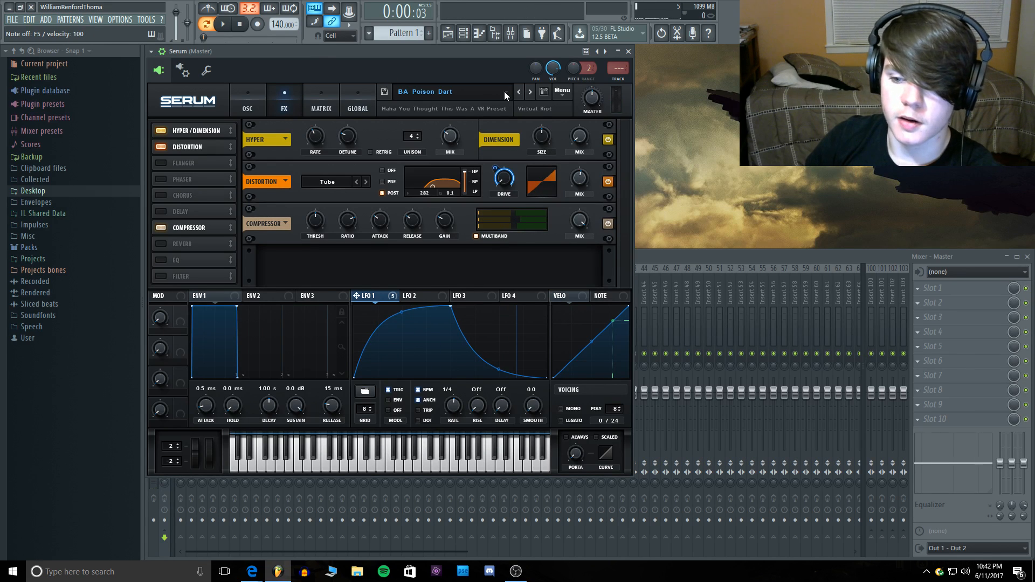
pyautogui.press('c')
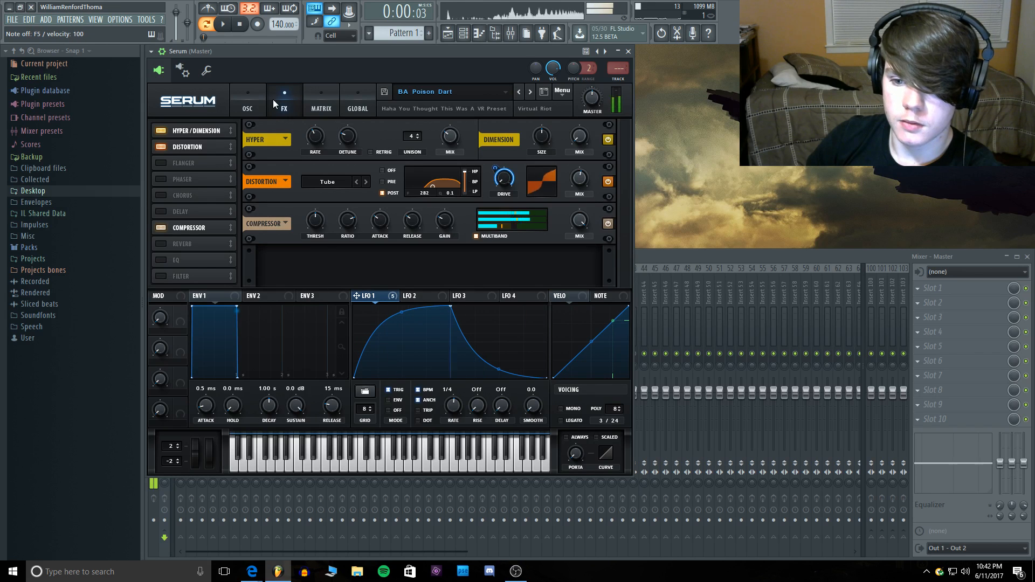
# Step: Switch oscillators A and B off and on individually to compare what each contributes to the sound
pyautogui.click(240, 97)
pyautogui.click(386, 128)
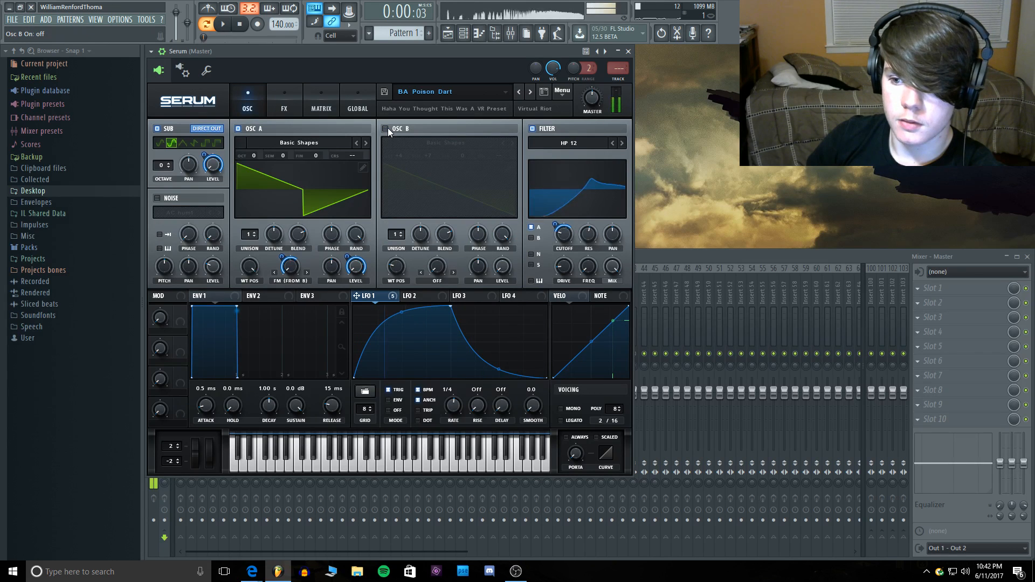
pyautogui.click(385, 129)
pyautogui.click(385, 129)
pyautogui.click(240, 129)
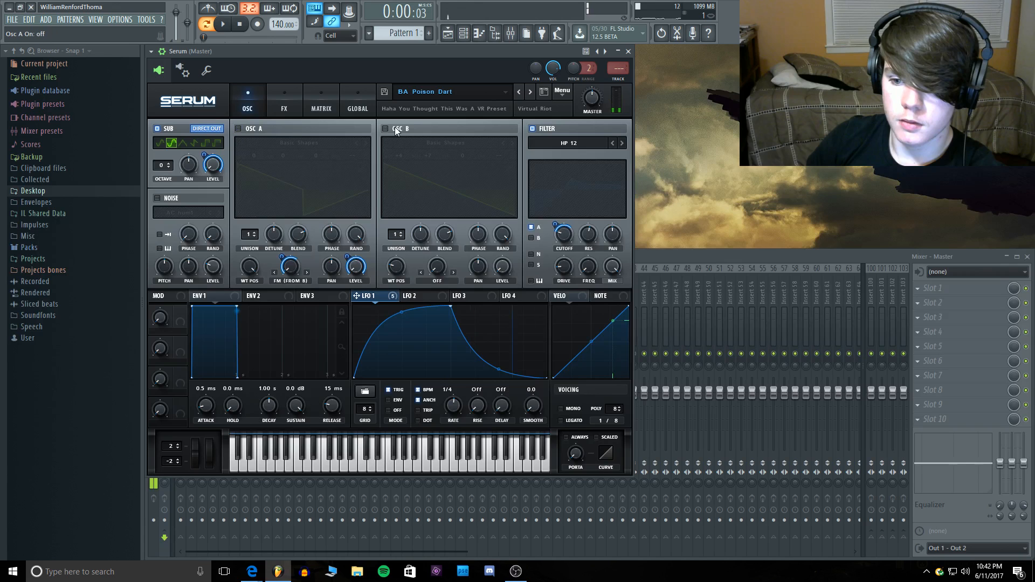
pyautogui.click(385, 129)
pyautogui.click(385, 129)
pyautogui.click(385, 128)
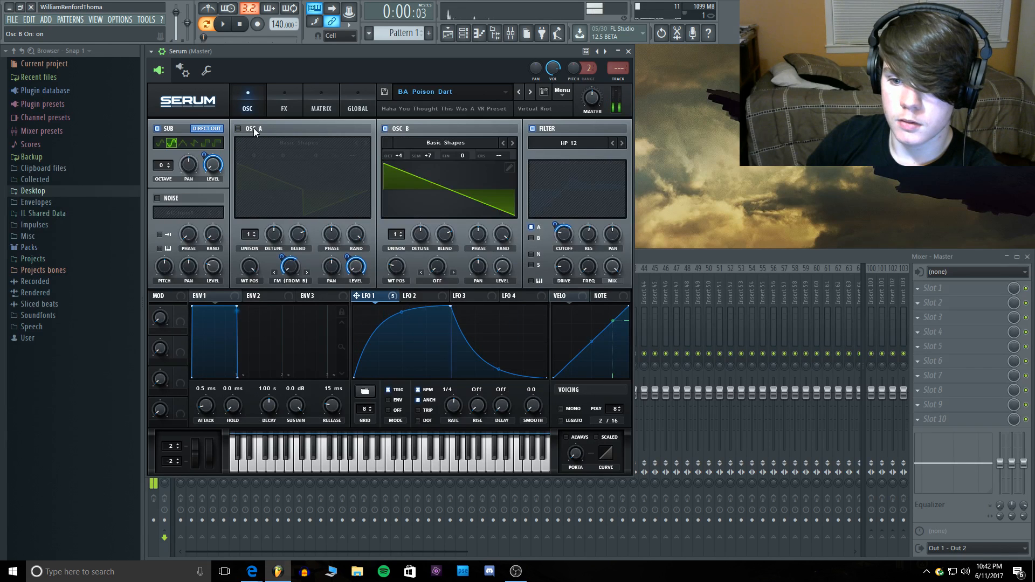
pyautogui.click(238, 129)
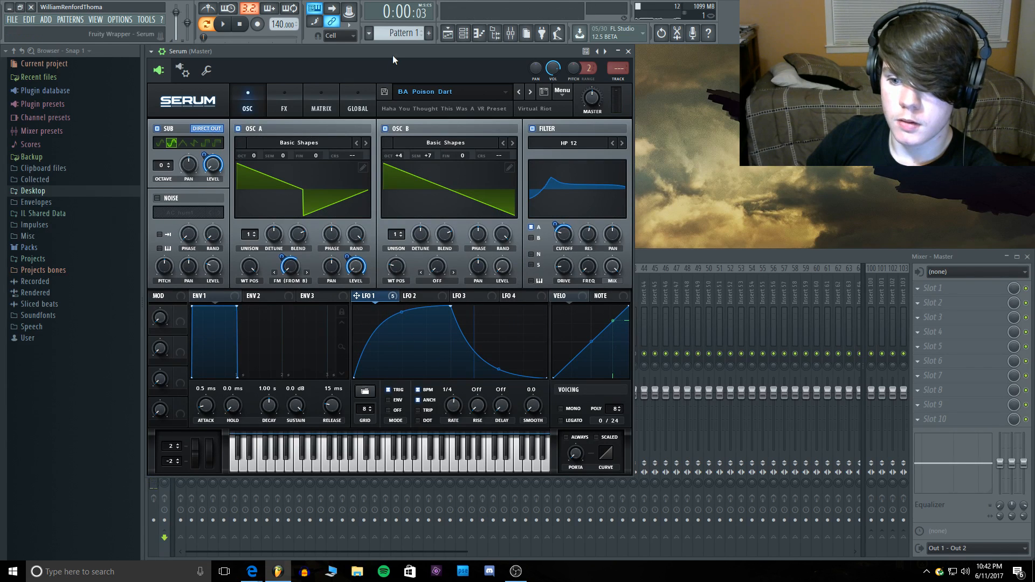
# Step: Try the Quantize warp mode on oscillator B, raising its amount, playing notes and lowering it back to zero
pyautogui.click(437, 280)
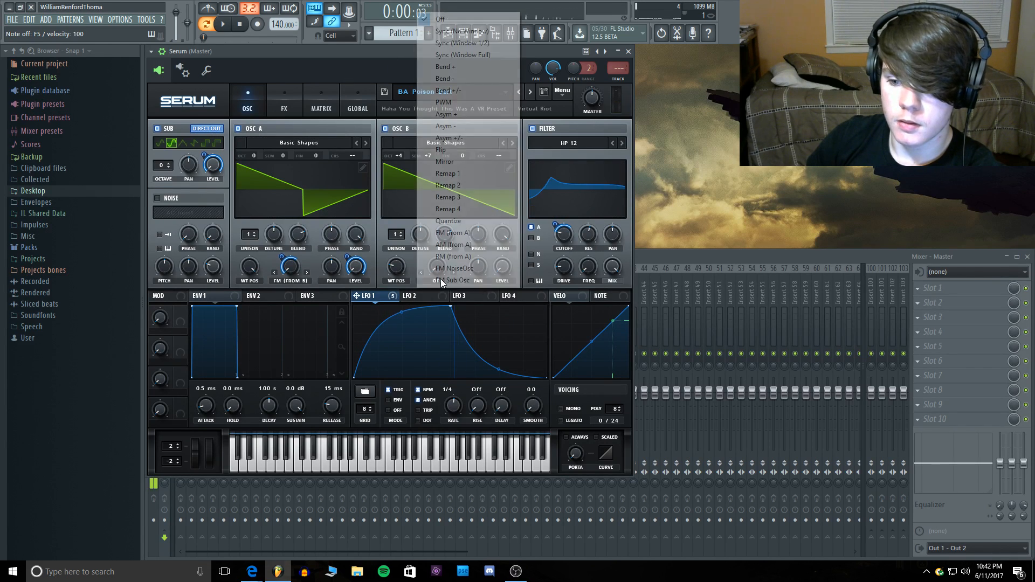
pyautogui.click(448, 222)
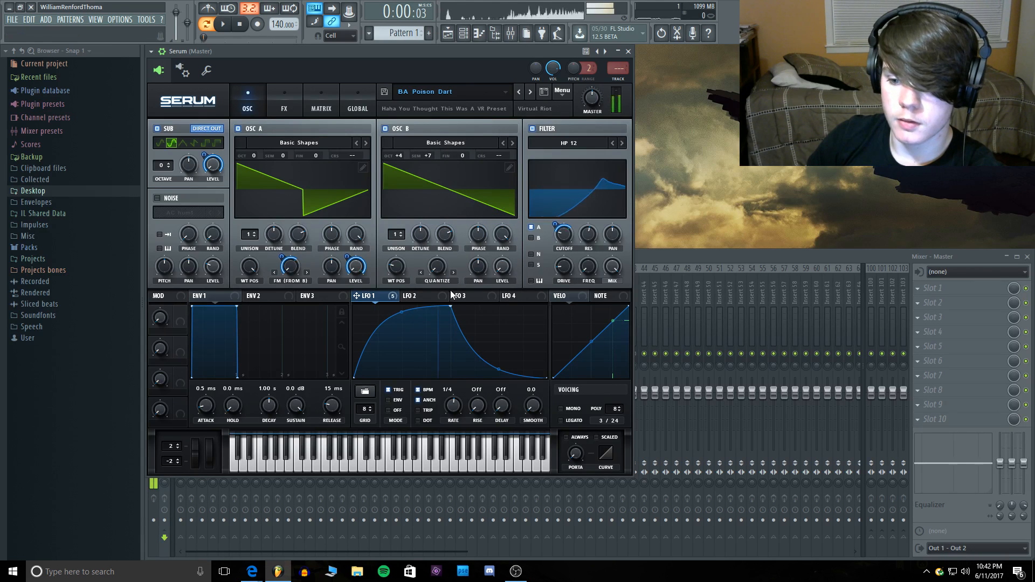
pyautogui.moveTo(437, 267); pyautogui.dragTo(439, 182)
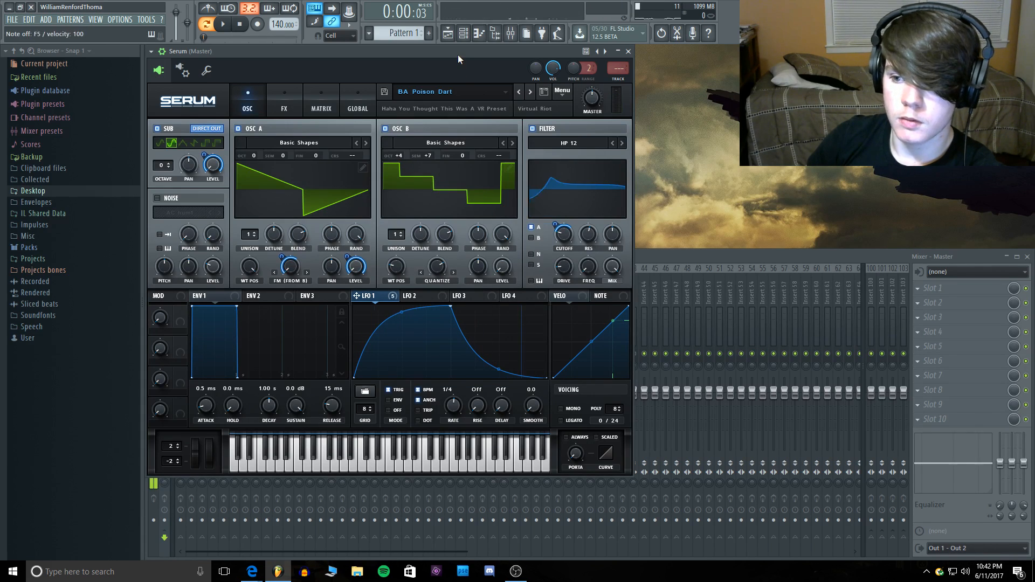
pyautogui.press('b')
pyautogui.moveTo(438, 265); pyautogui.dragTo(423, 439)
# Step: Set oscillator B's warp mode to Asym - and audition the sound
pyautogui.click(436, 278)
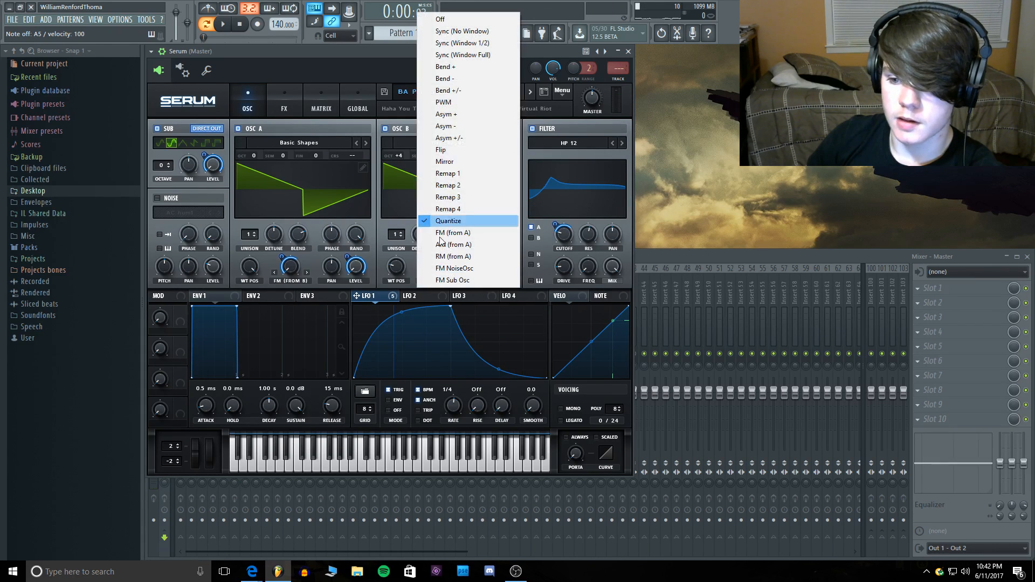
pyautogui.click(462, 129)
pyautogui.press('n')
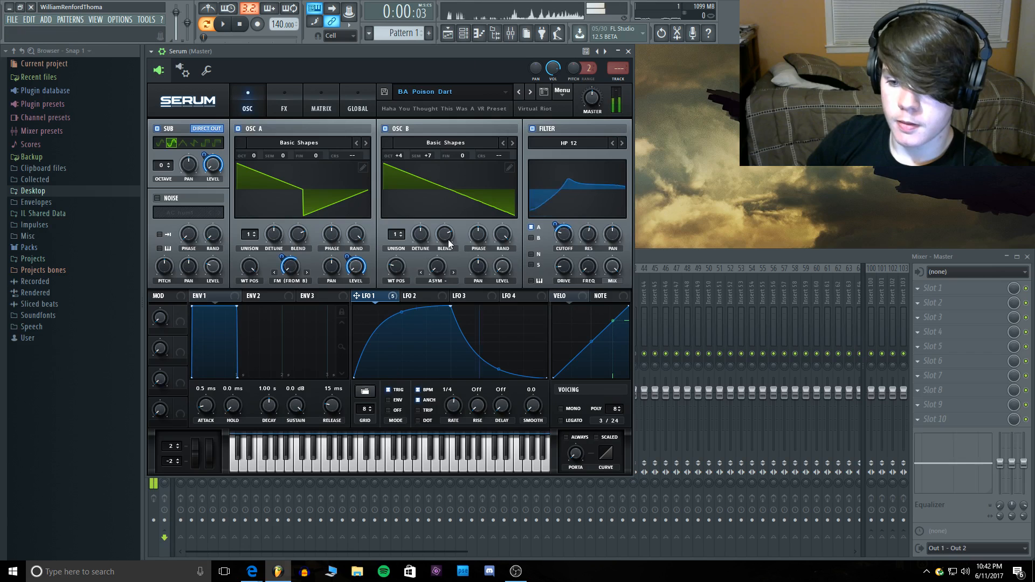
# Step: Set oscillator B's warp mode to Asym +/- with the amount fully down, audition notes and check the preset's effects
pyautogui.moveTo(436, 266)
pyautogui.mouseDown()
pyautogui.moveTo(455, 134)
pyautogui.moveTo(441, 278)
pyautogui.mouseUp()
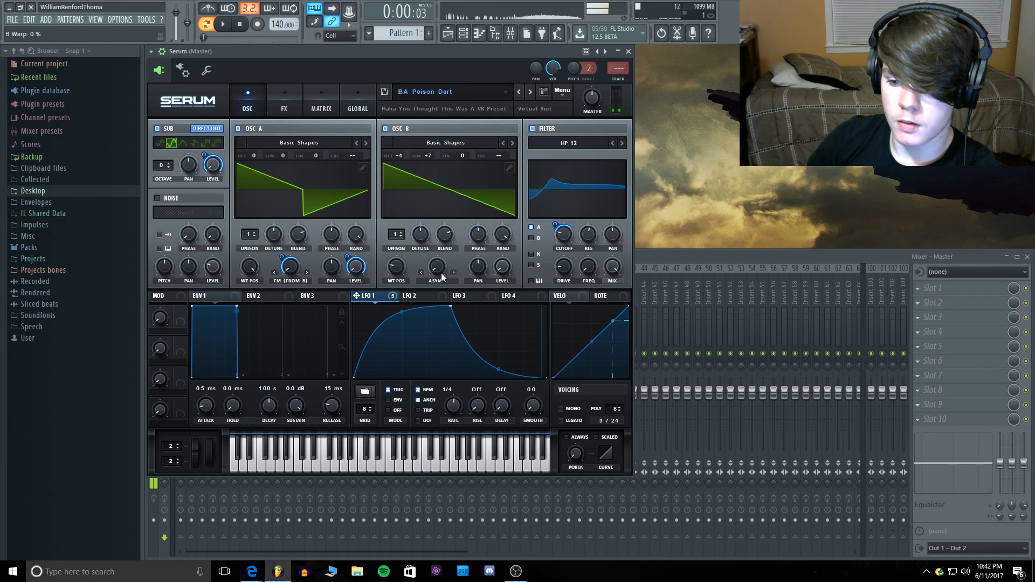
pyautogui.click(441, 278)
pyautogui.click(464, 135)
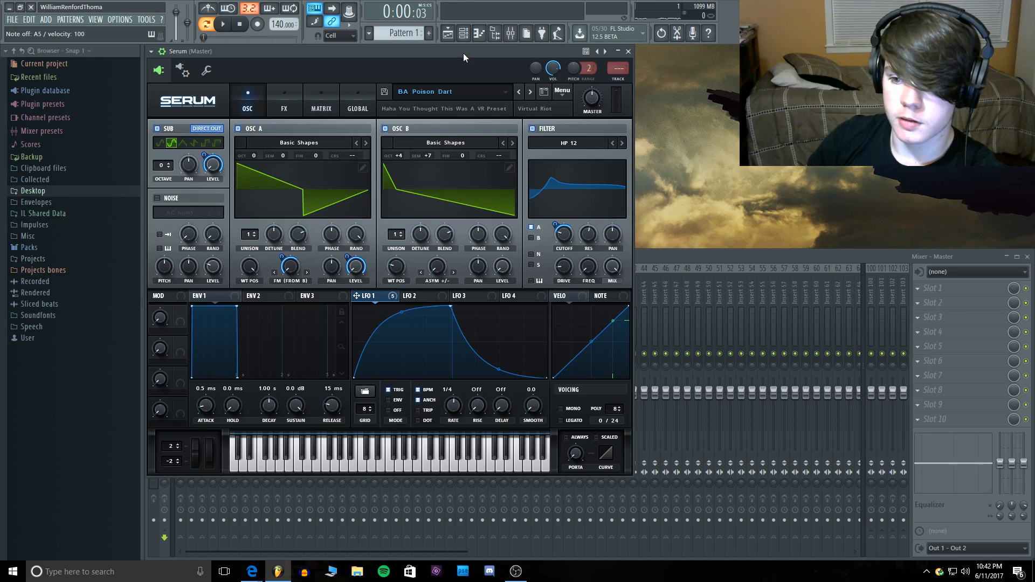
pyautogui.press('n')
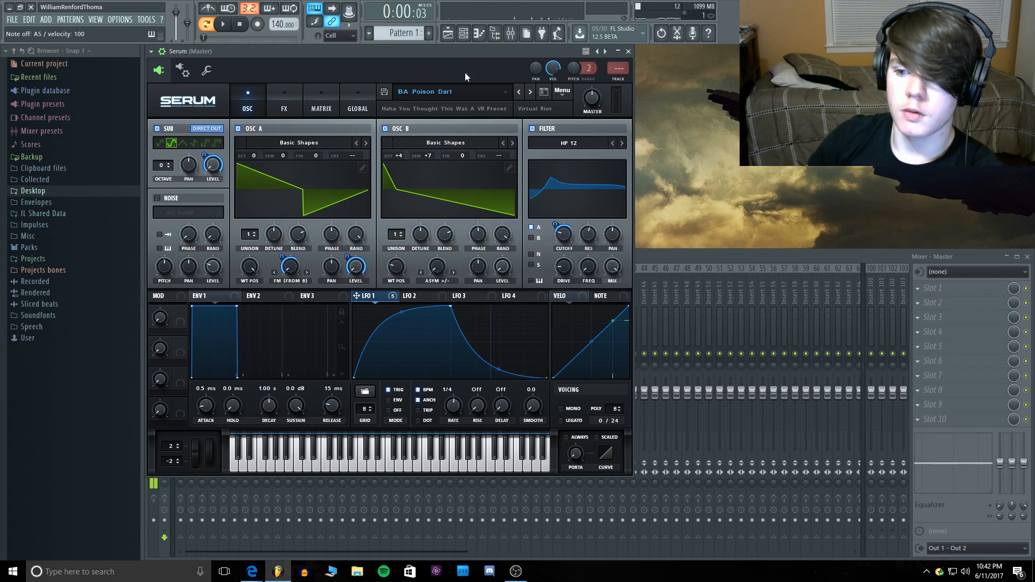
pyautogui.press('m')
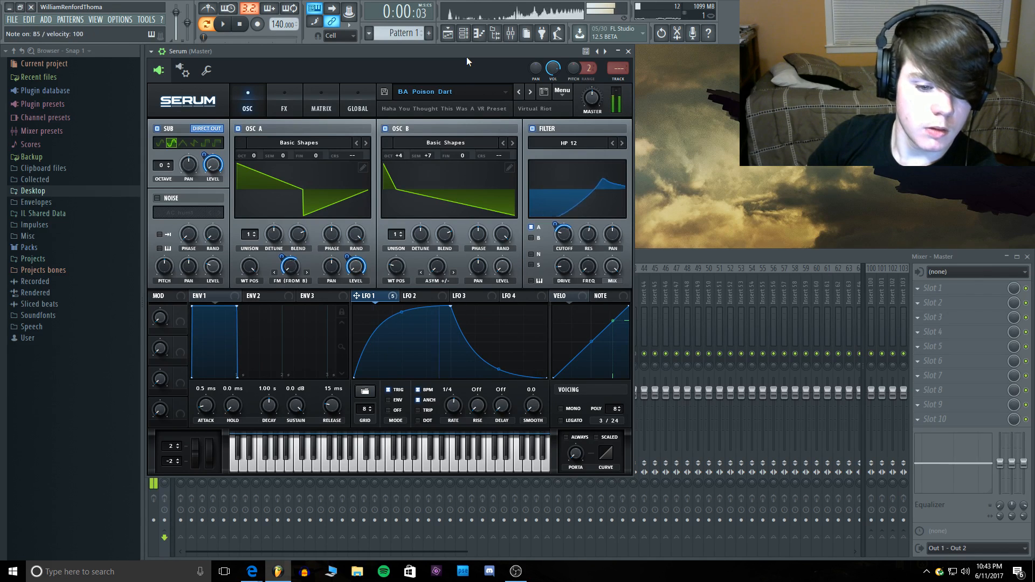
pyautogui.moveTo(437, 266); pyautogui.dragTo(418, 413)
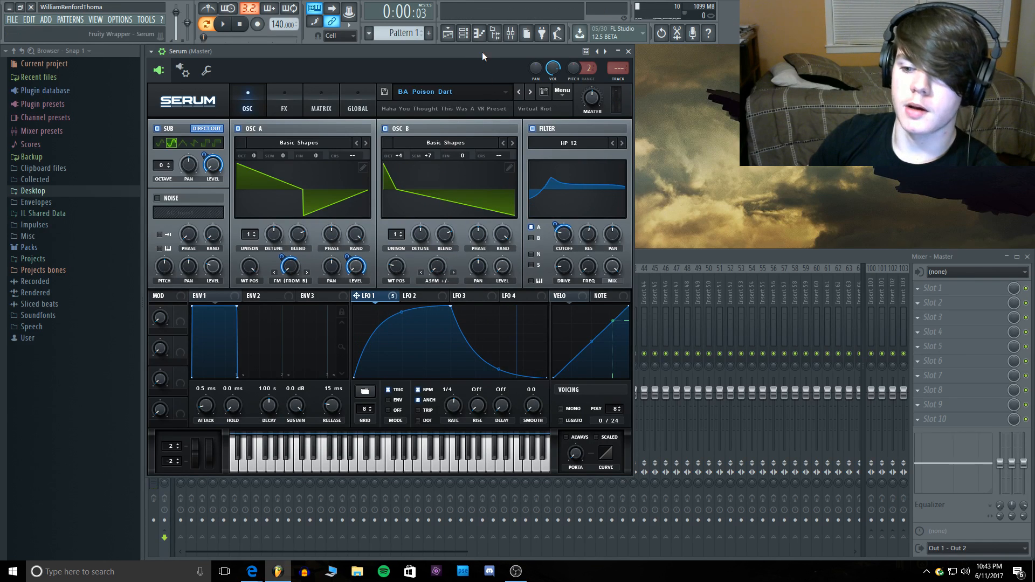
pyautogui.press('v')
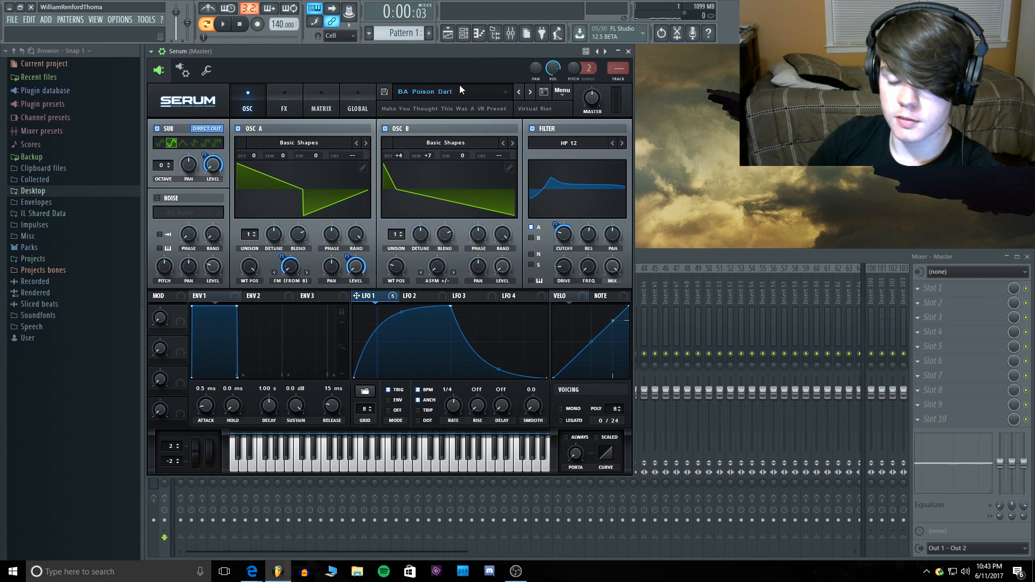
pyautogui.click(276, 100)
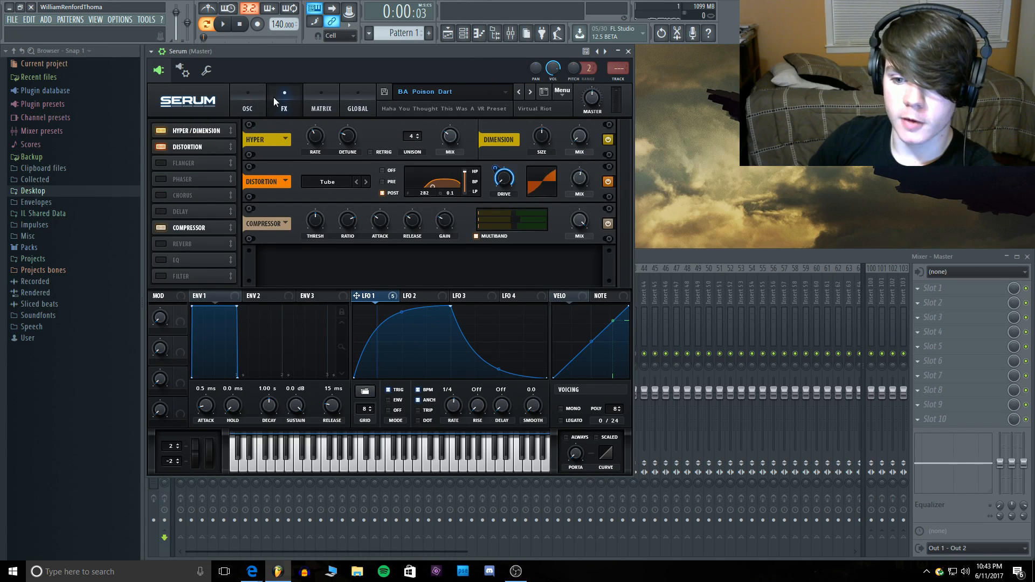
pyautogui.click(245, 95)
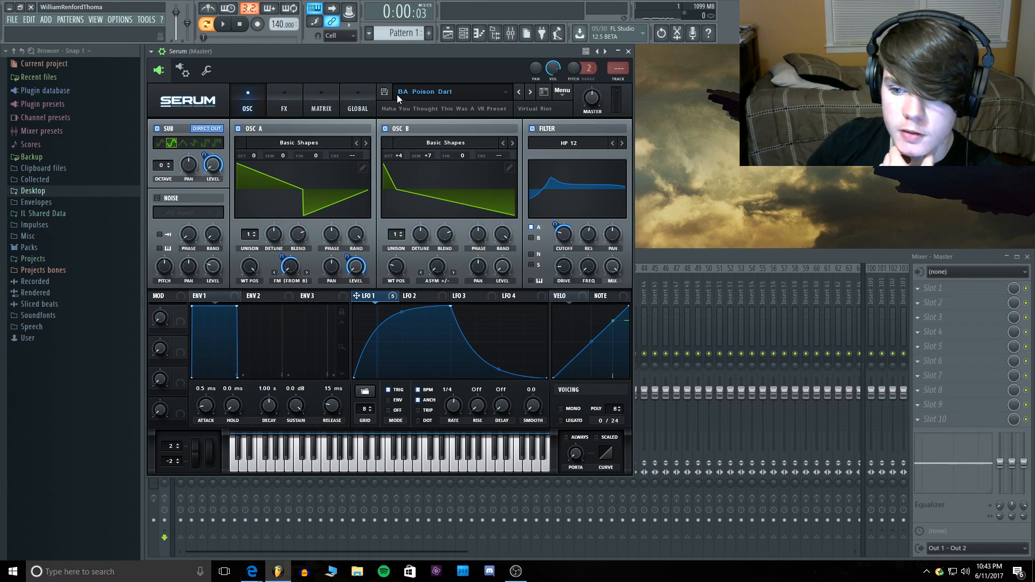
# Step: Load the BA Spektral Love preset from archive (2) in the Sent folder and audition it on several notes
pyautogui.click(412, 92)
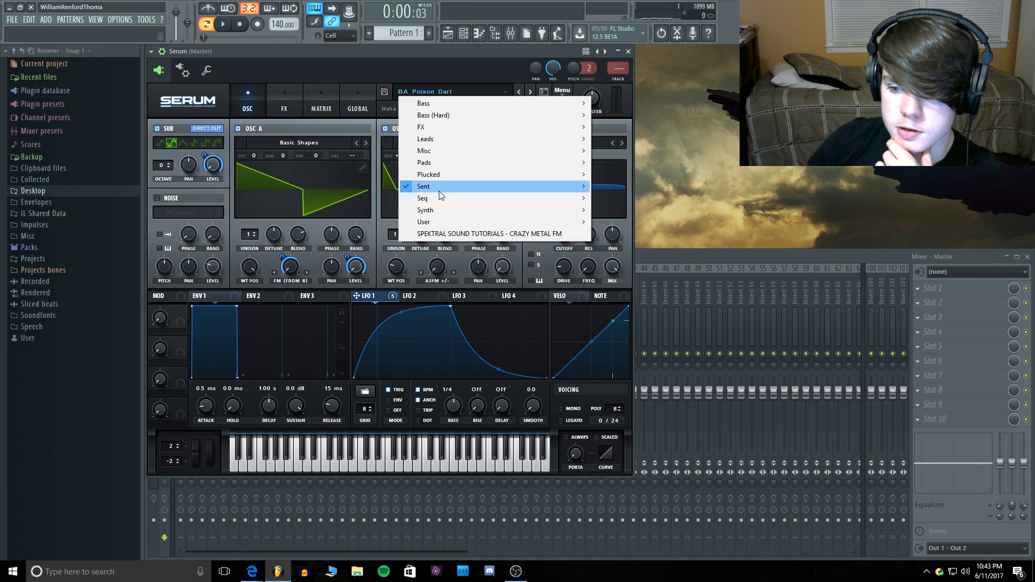
pyautogui.moveTo(439, 186)
pyautogui.moveTo(630, 211)
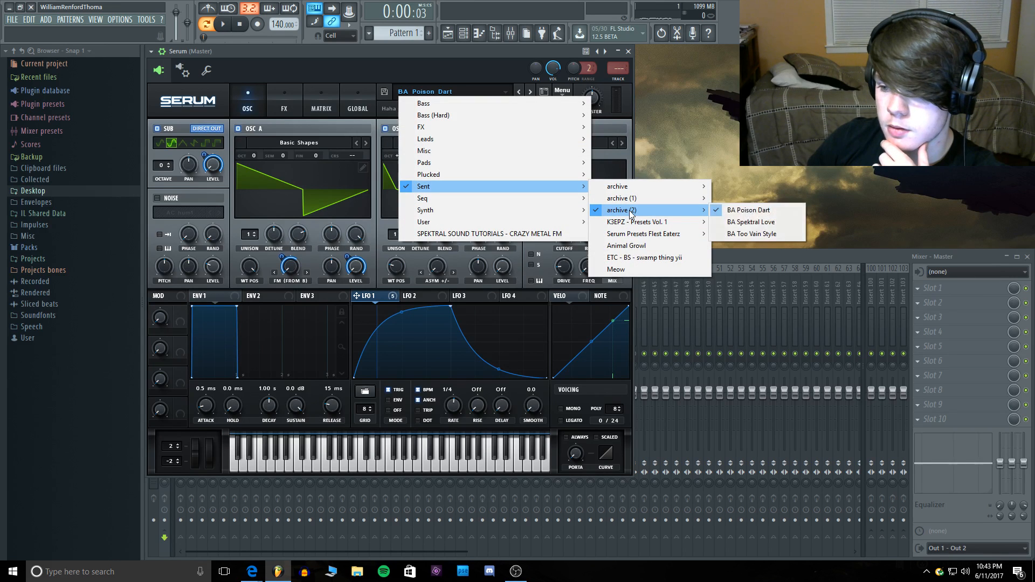
pyautogui.click(775, 222)
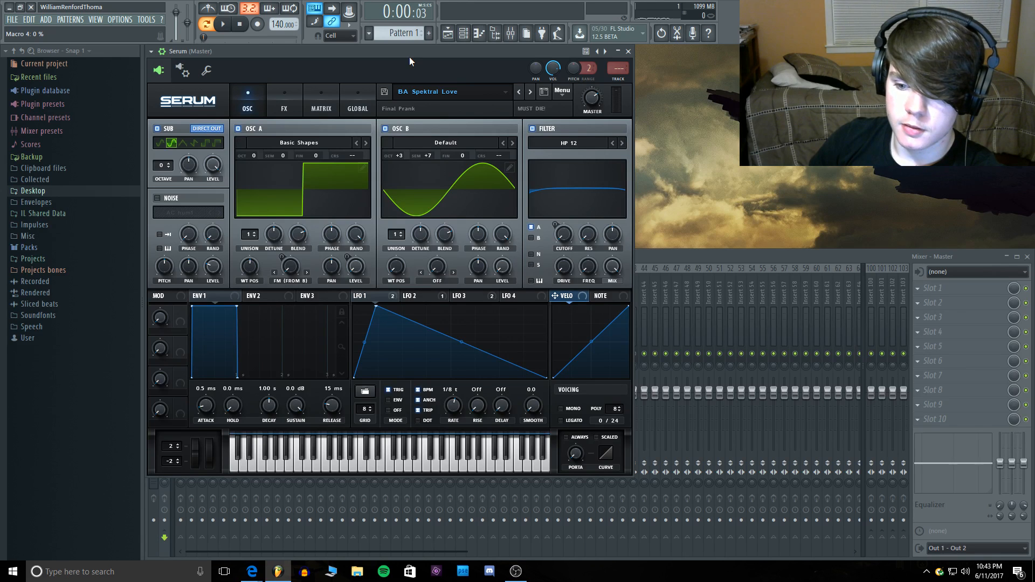
pyautogui.press('c')
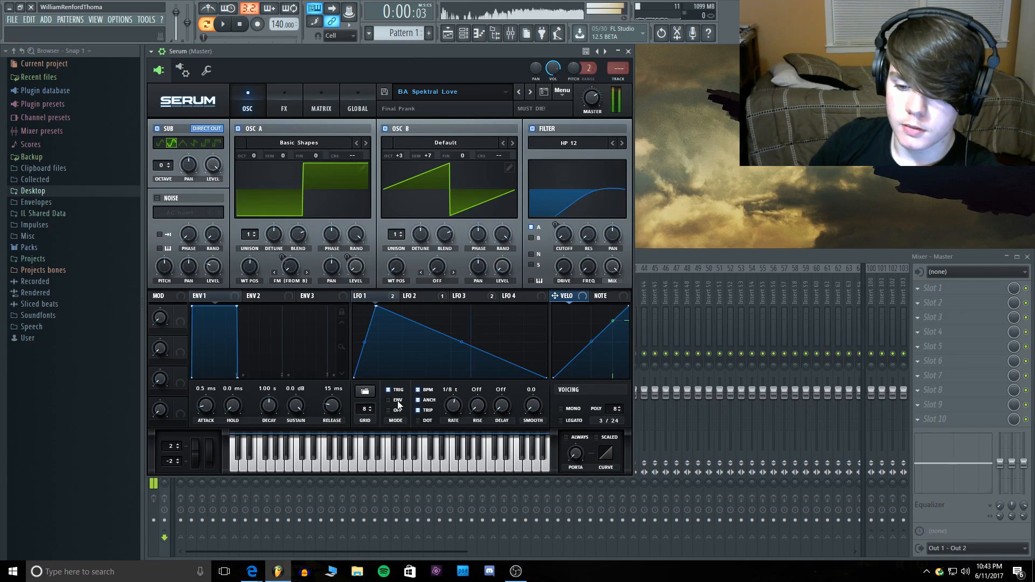
pyautogui.press('t')
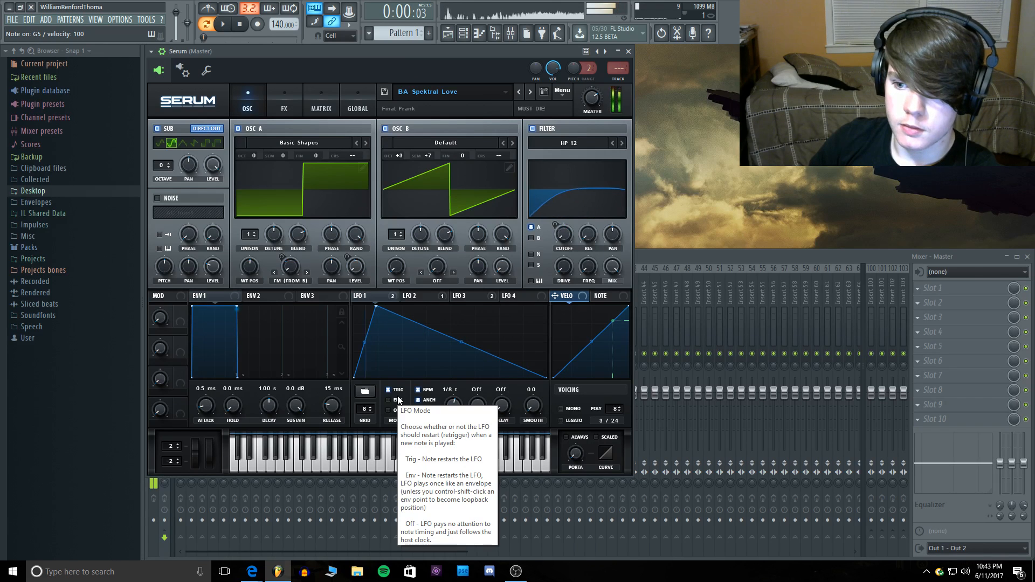
# Step: Lower the master volume to 44%, raise it again and play notes to judge the preset's loudness
pyautogui.moveTo(592, 99); pyautogui.dragTo(591, 123)
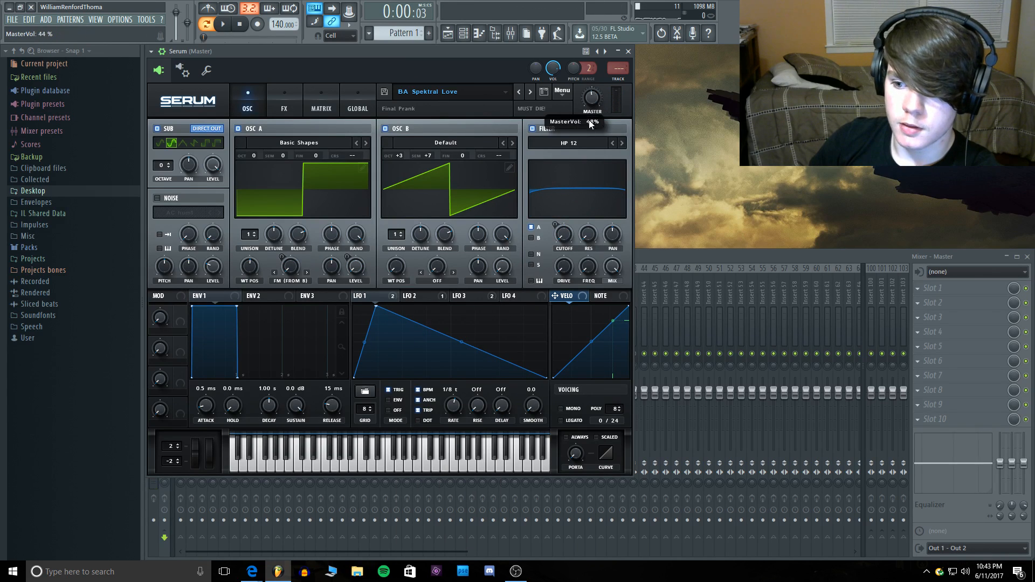
pyautogui.press('u')
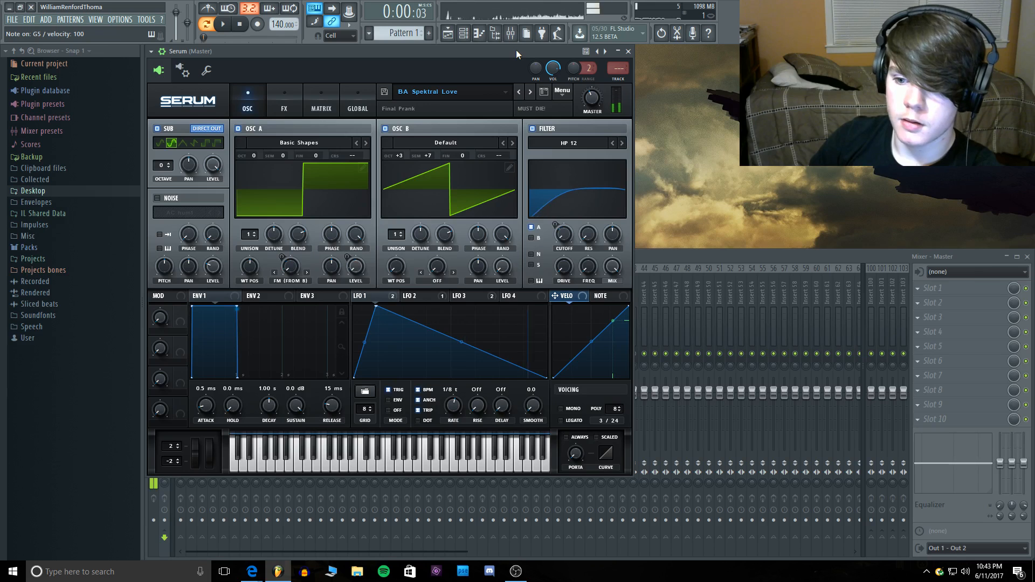
pyautogui.moveTo(593, 103); pyautogui.dragTo(596, 87)
pyautogui.press('e')
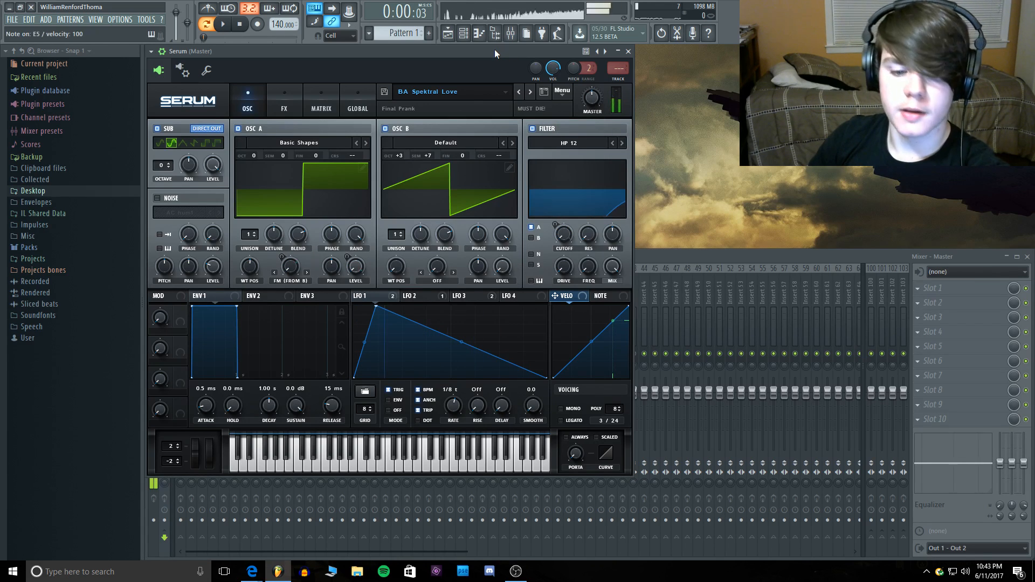
pyautogui.press('u')
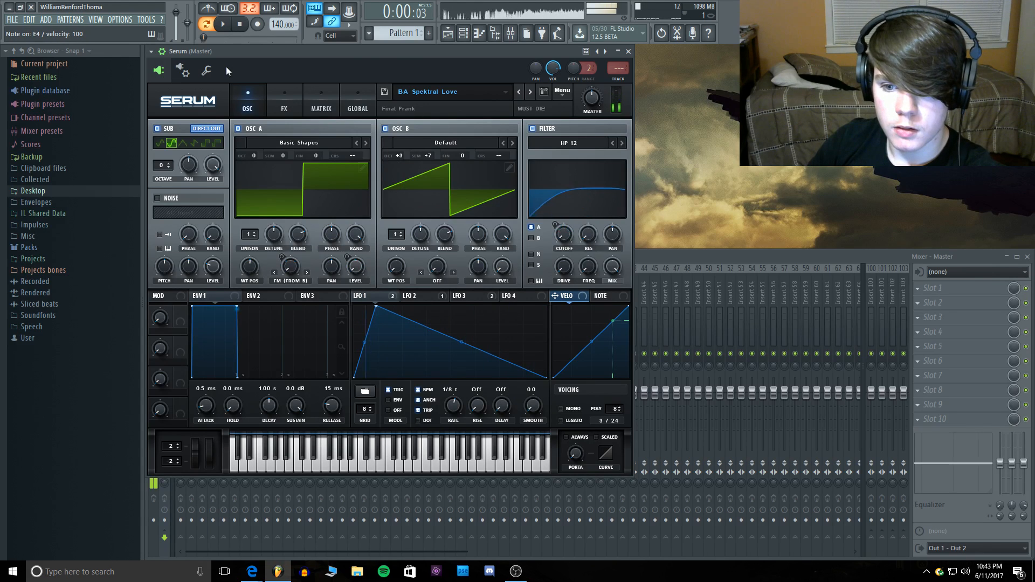
# Step: Raise the channel's root note, trying C9, C7 and B7 while playing notes, and return to the synth interface
pyautogui.click(206, 70)
pyautogui.moveTo(293, 284); pyautogui.dragTo(350, 290)
pyautogui.rightClick(420, 274)
pyautogui.rightClick(426, 274)
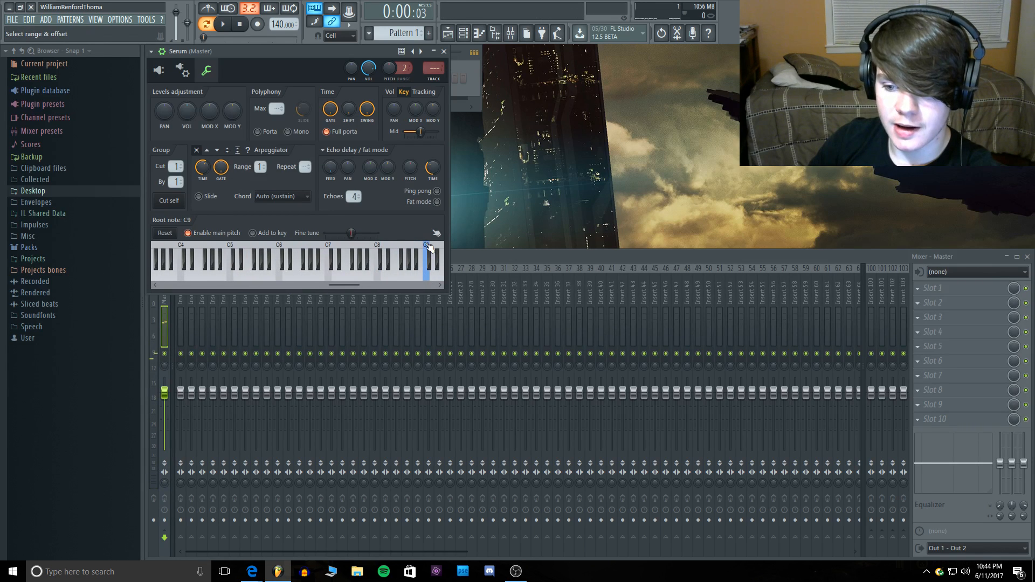
pyautogui.press('c')
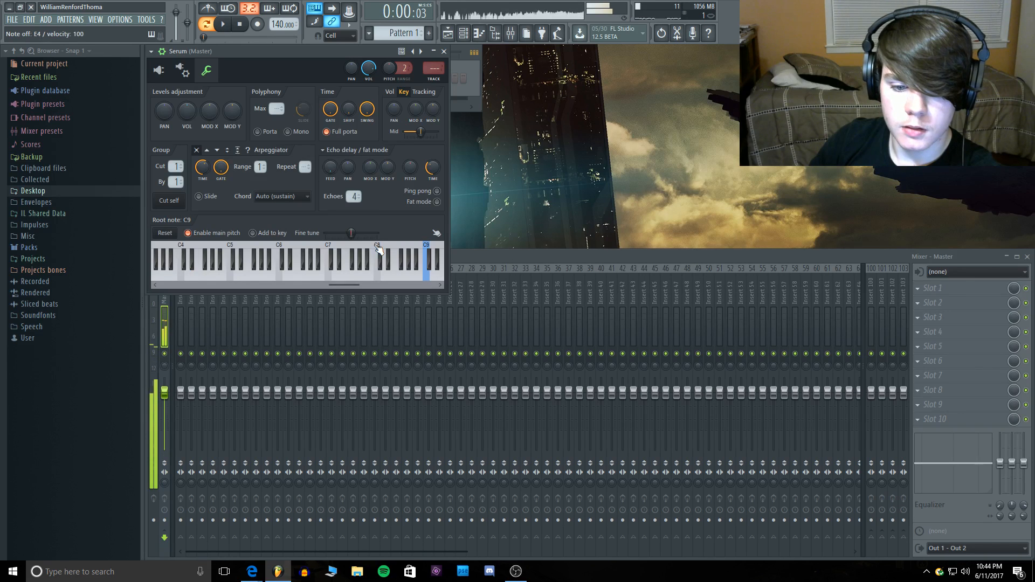
pyautogui.rightClick(379, 249)
pyautogui.rightClick(331, 248)
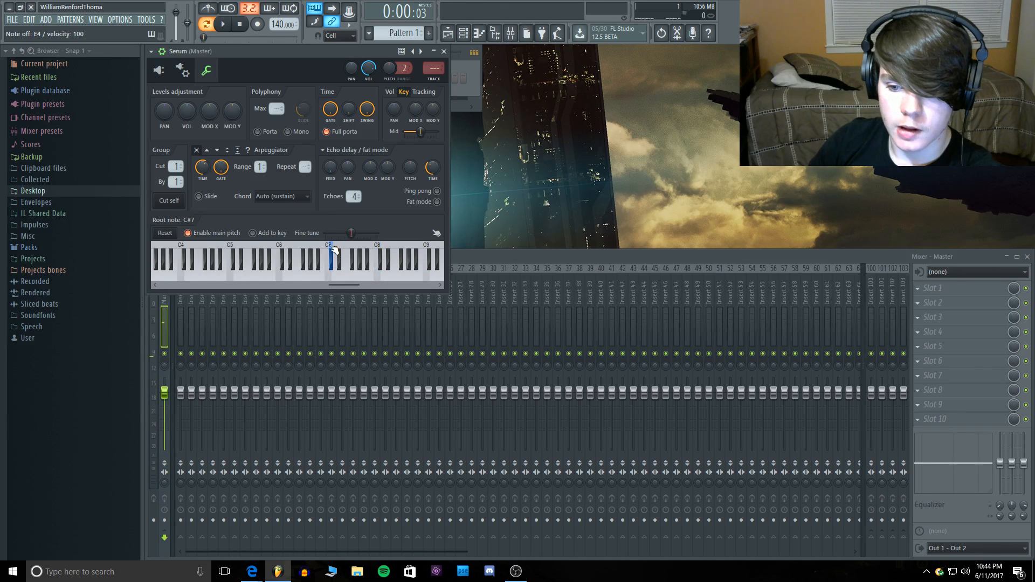
pyautogui.rightClick(328, 248)
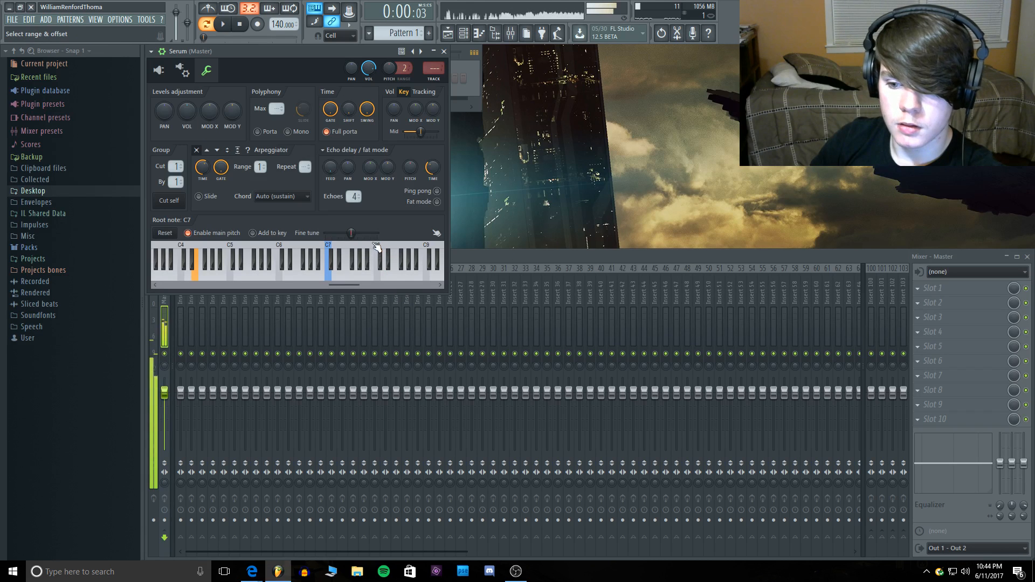
pyautogui.rightClick(372, 252)
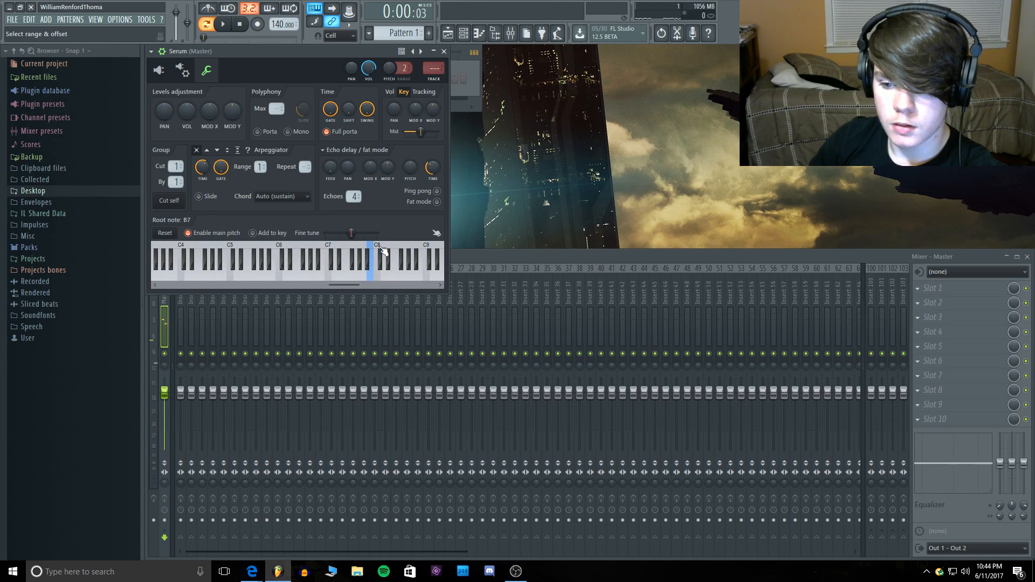
pyautogui.rightClick(381, 250)
pyautogui.click(182, 70)
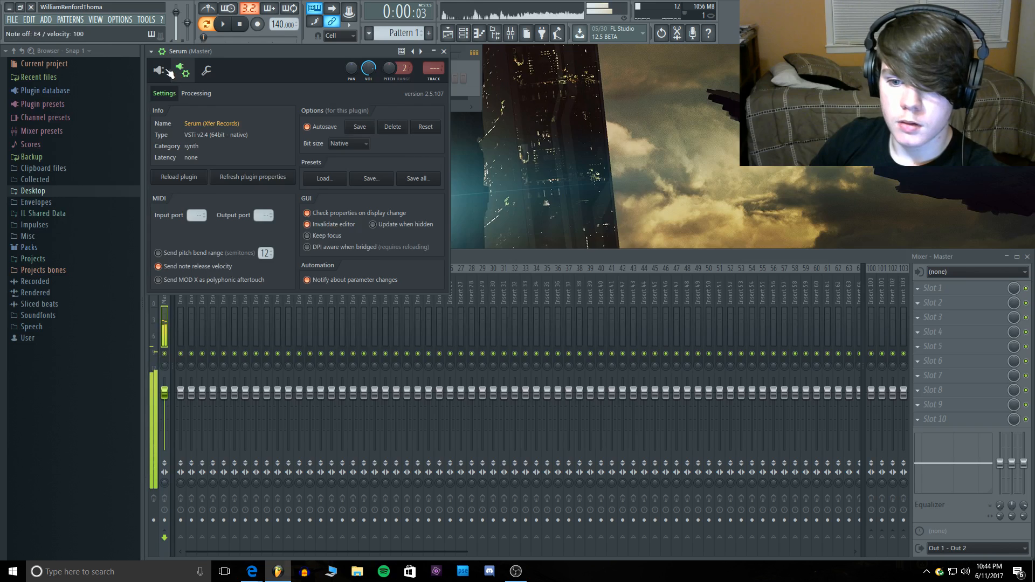
pyautogui.click(158, 70)
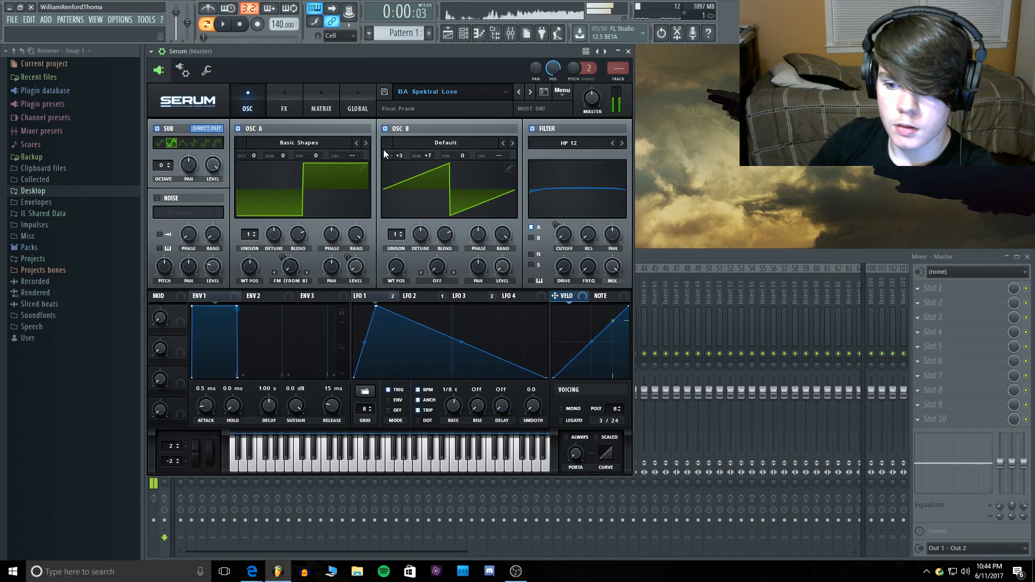
# Step: Try oscillator B's octave at +2, audition it and restore the octave to +3
pyautogui.moveTo(393, 155); pyautogui.dragTo(393, 164)
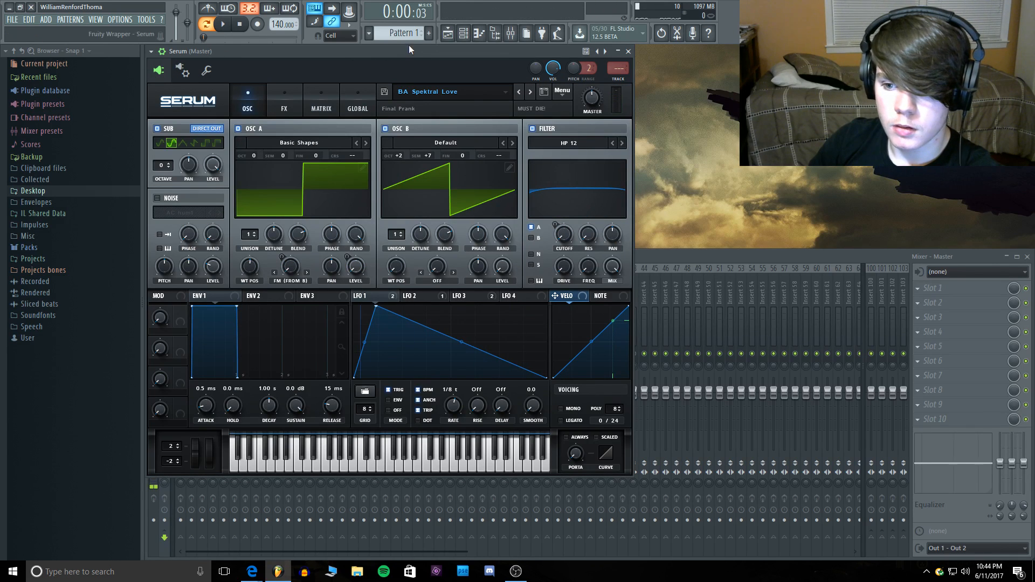
pyautogui.press('z')
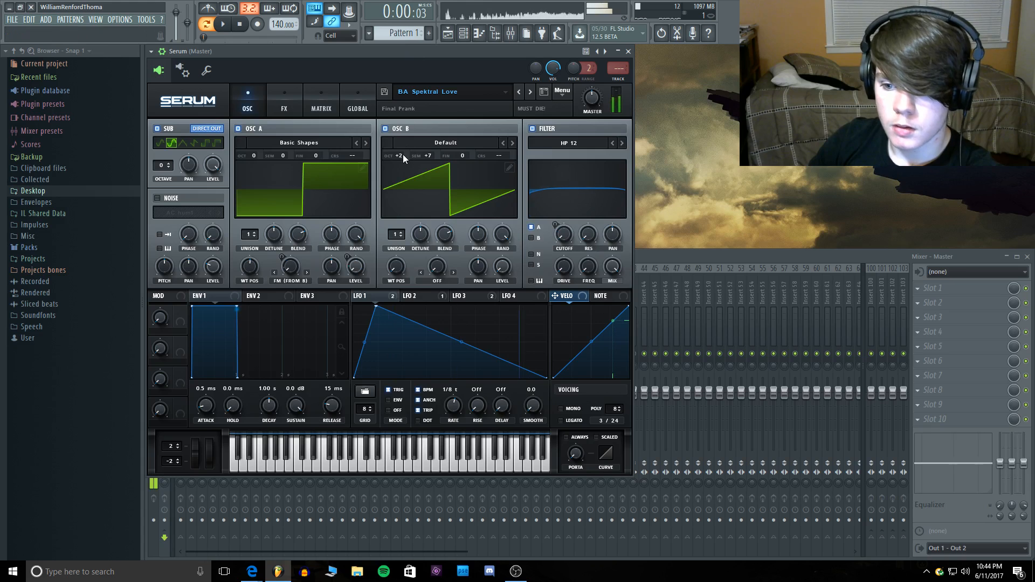
pyautogui.moveTo(403, 155); pyautogui.dragTo(403, 151)
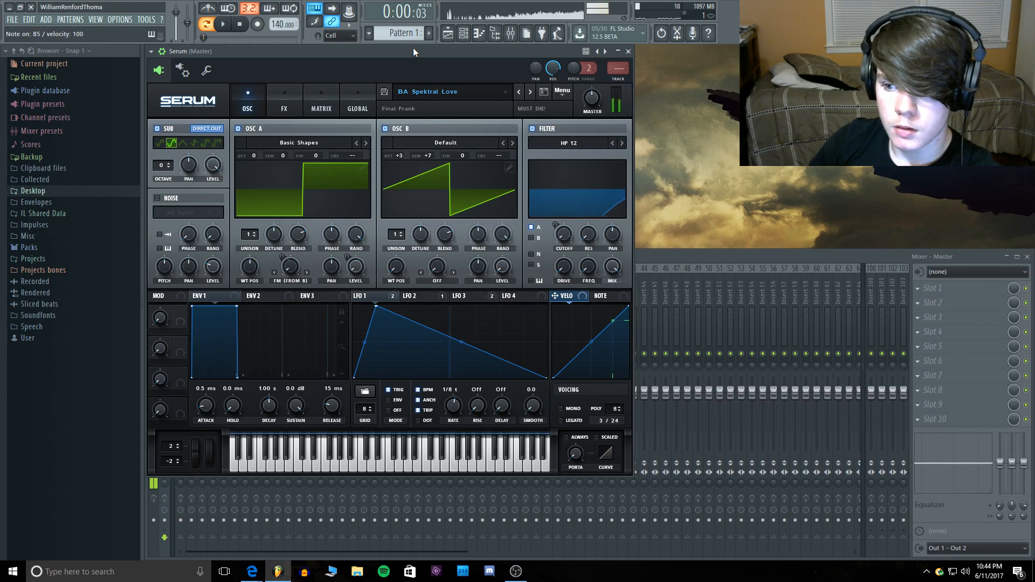
pyautogui.press('c')
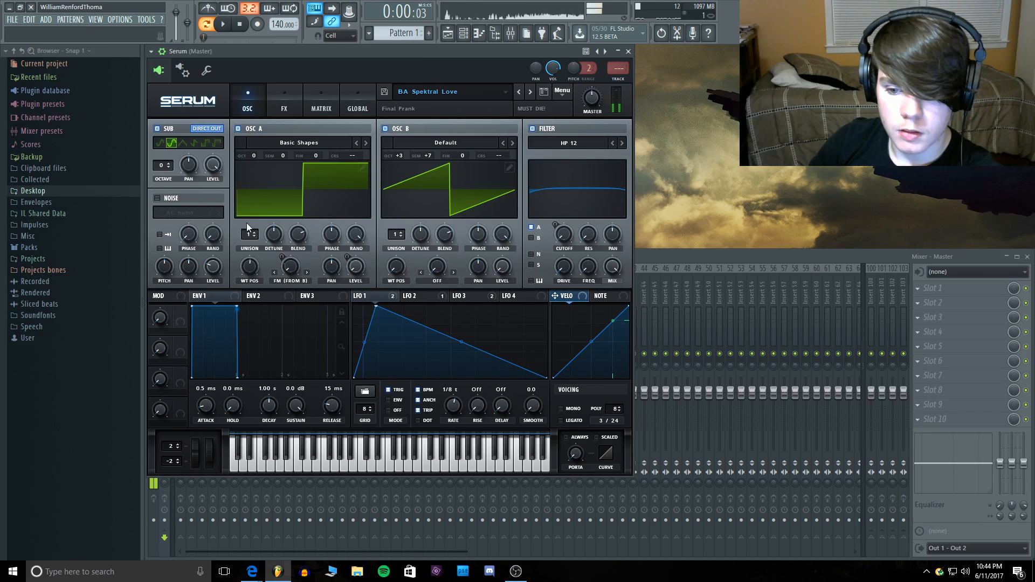
# Step: Toggle the sub oscillator and the filter to compare their contributions, and look over the preset's effects
pyautogui.click(161, 130)
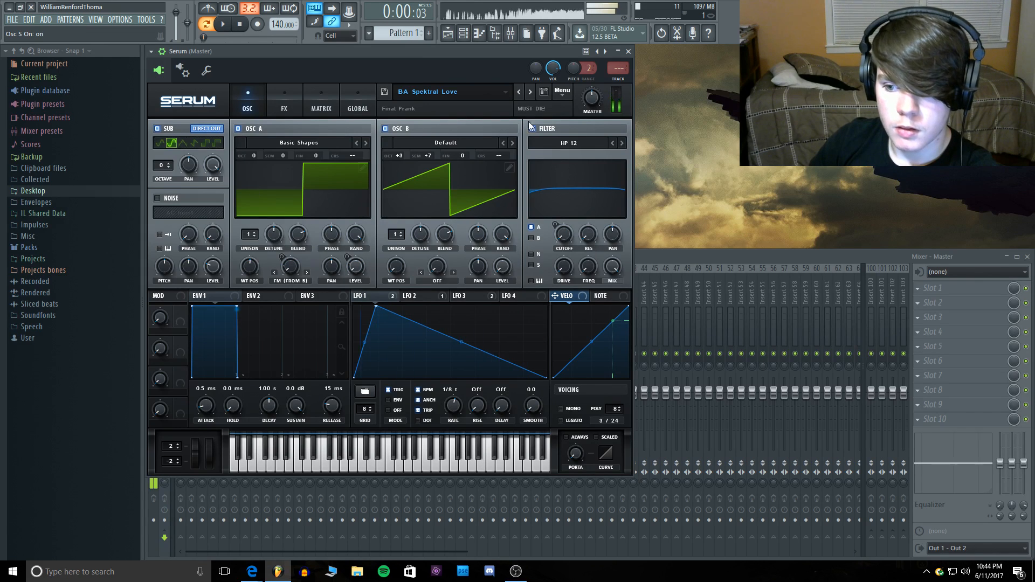
pyautogui.click(533, 130)
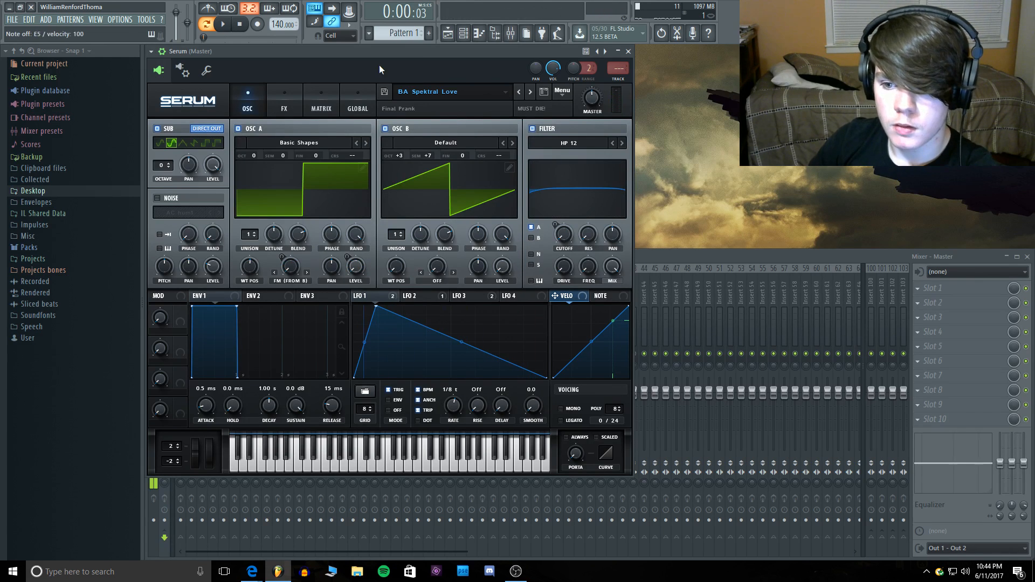
pyautogui.click(277, 97)
pyautogui.click(254, 91)
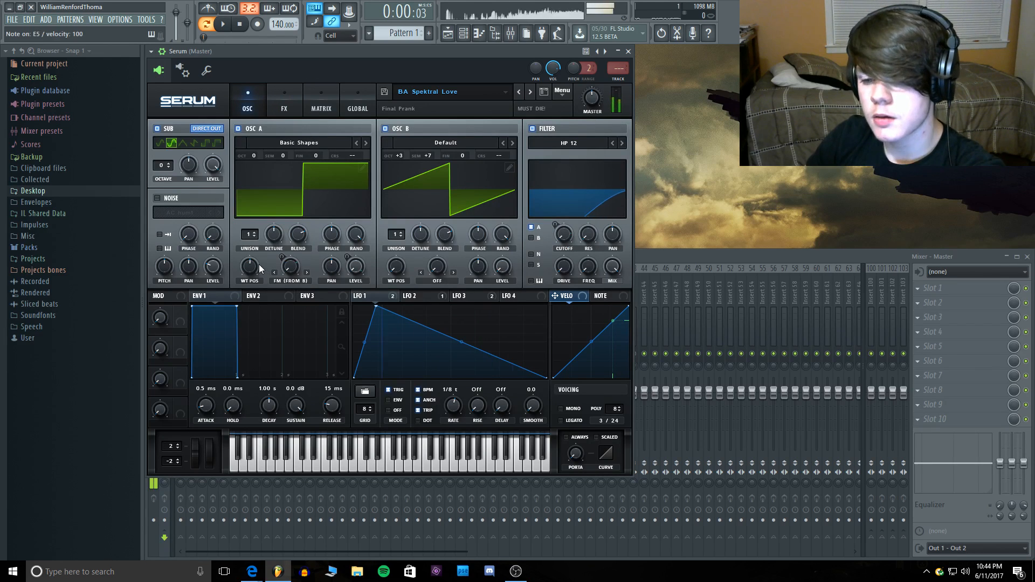
# Step: Set oscillator A's wavetable position to 3 after trying the sine shape, audition notes and bring up the effects
pyautogui.moveTo(250, 266); pyautogui.dragTo(252, 327)
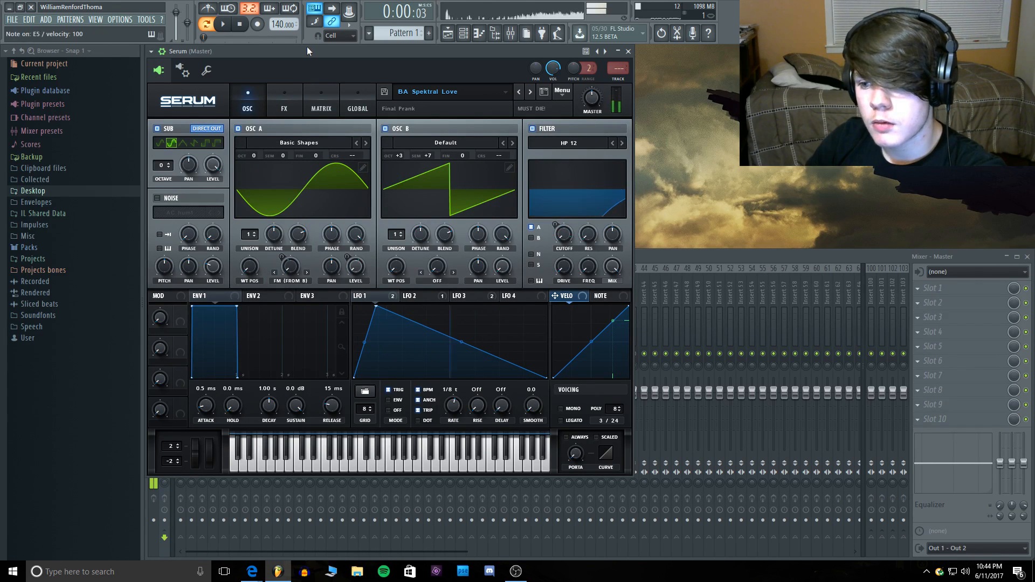
pyautogui.moveTo(249, 266); pyautogui.dragTo(251, 240)
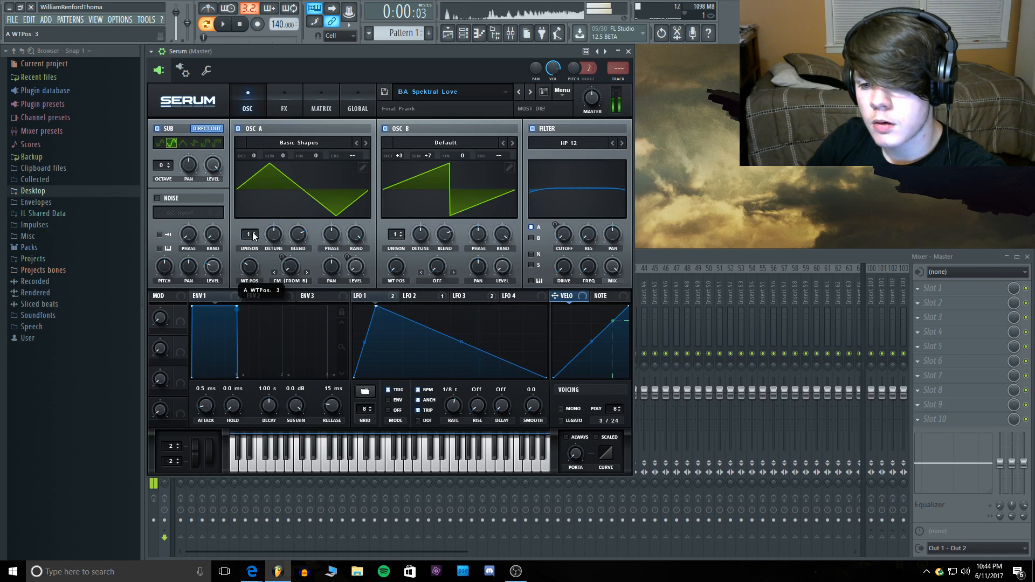
pyautogui.press('v')
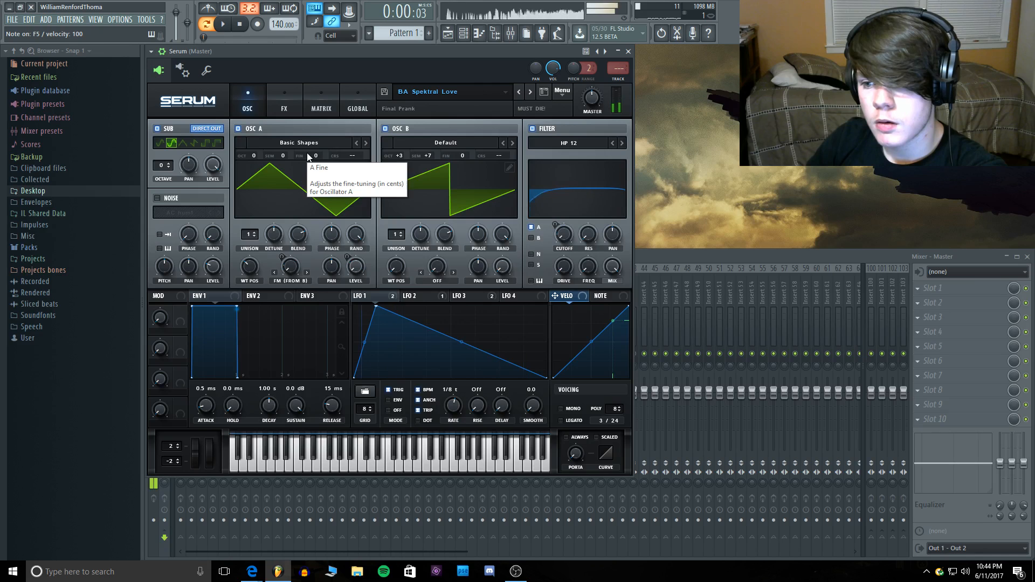
pyautogui.click(296, 90)
pyautogui.press('c')
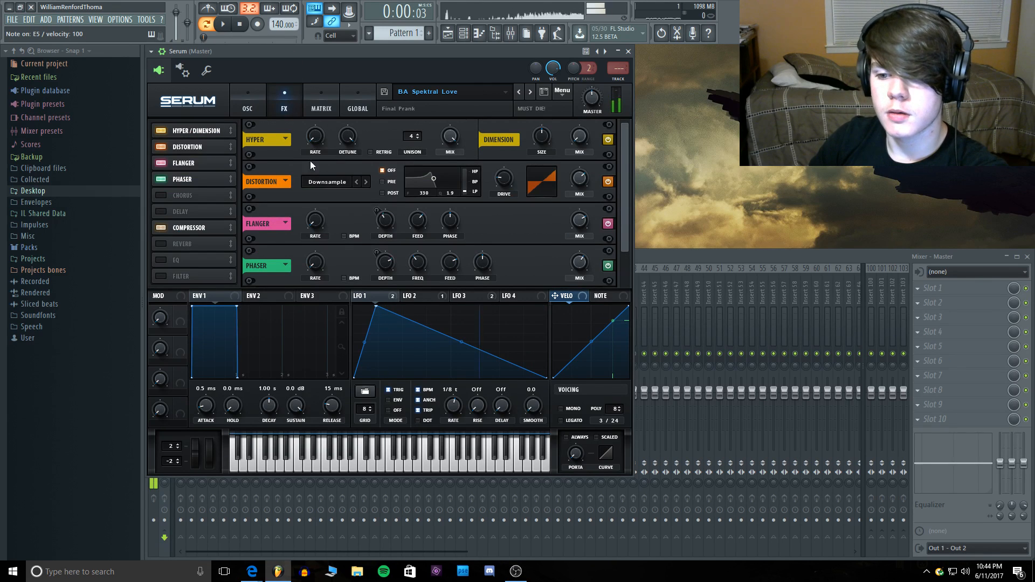
# Step: Bypass and re-enable the distortion effect to compare the sound, and lower its mix
pyautogui.click(162, 147)
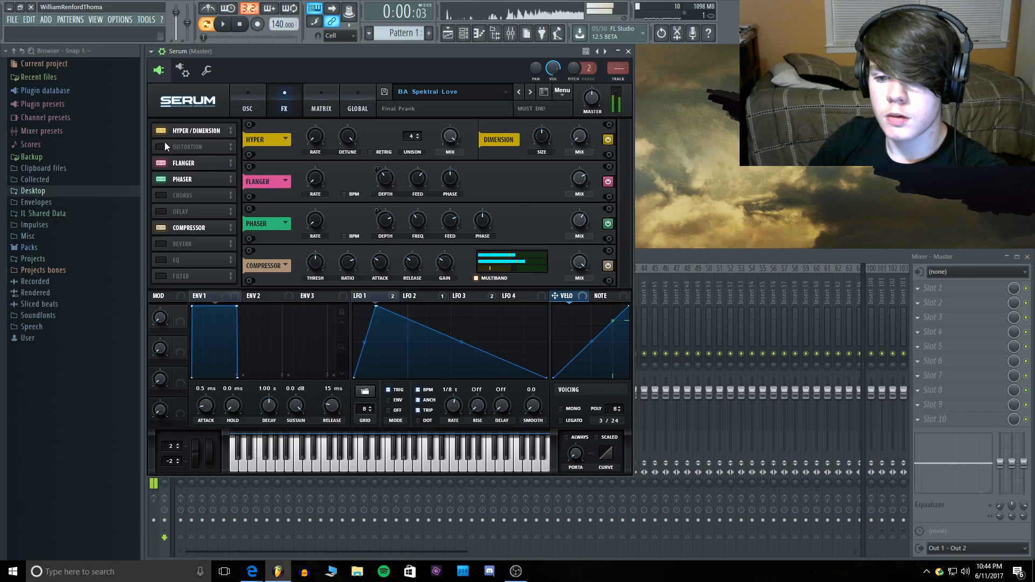
pyautogui.click(161, 147)
pyautogui.moveTo(579, 178); pyautogui.dragTo(572, 216)
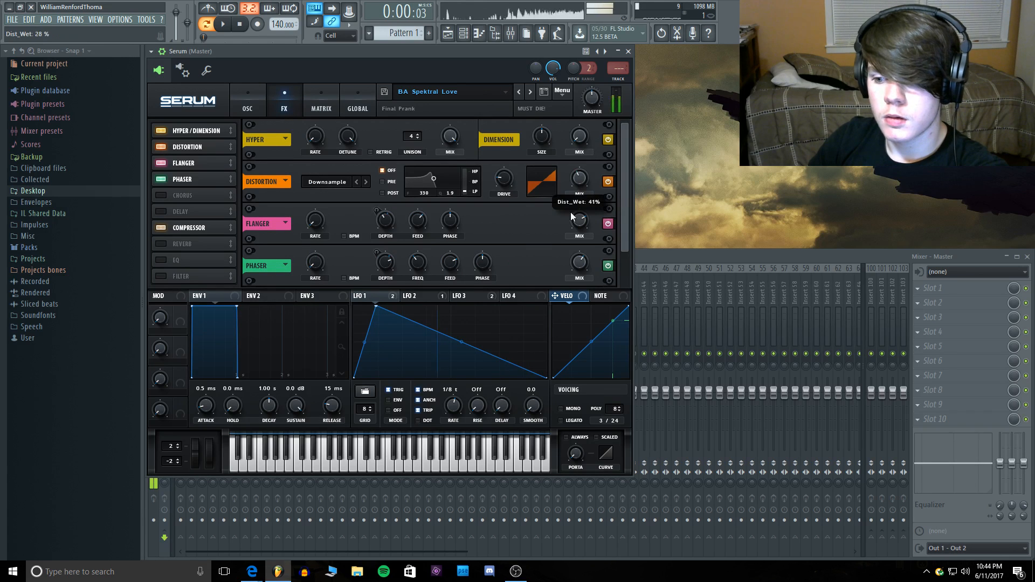
# Step: Check the preset's LFOs, modulate the distortion mix with LFO 2 and adjust its base mix level
pyautogui.click(410, 295)
pyautogui.click(455, 297)
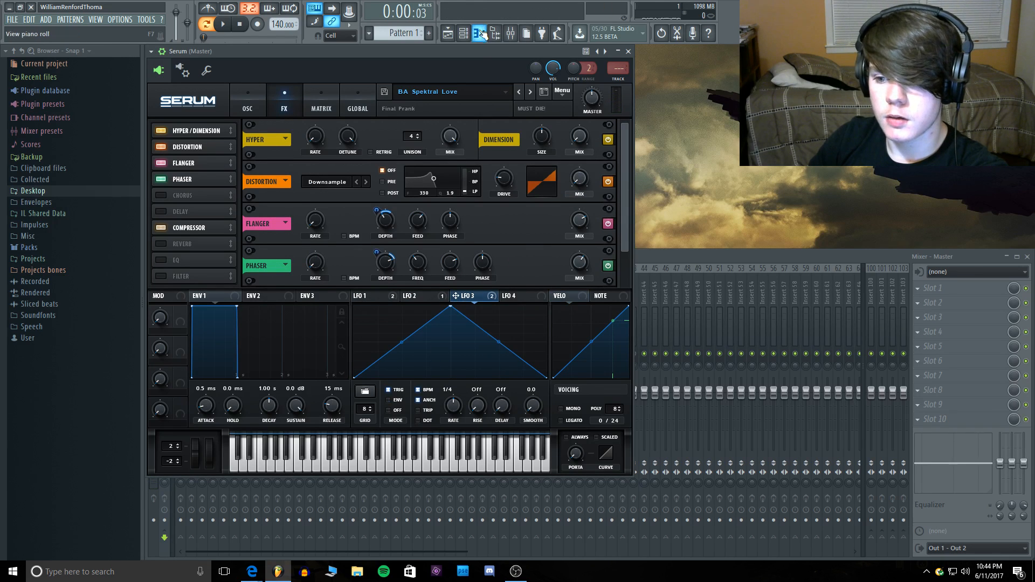
pyautogui.click(432, 298)
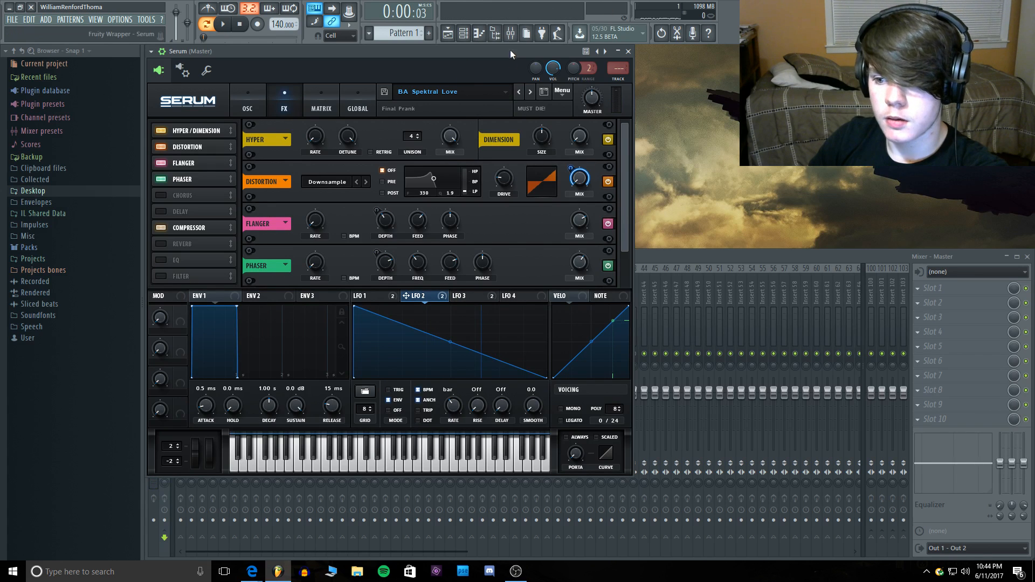
pyautogui.scroll(-3, 576, 178)
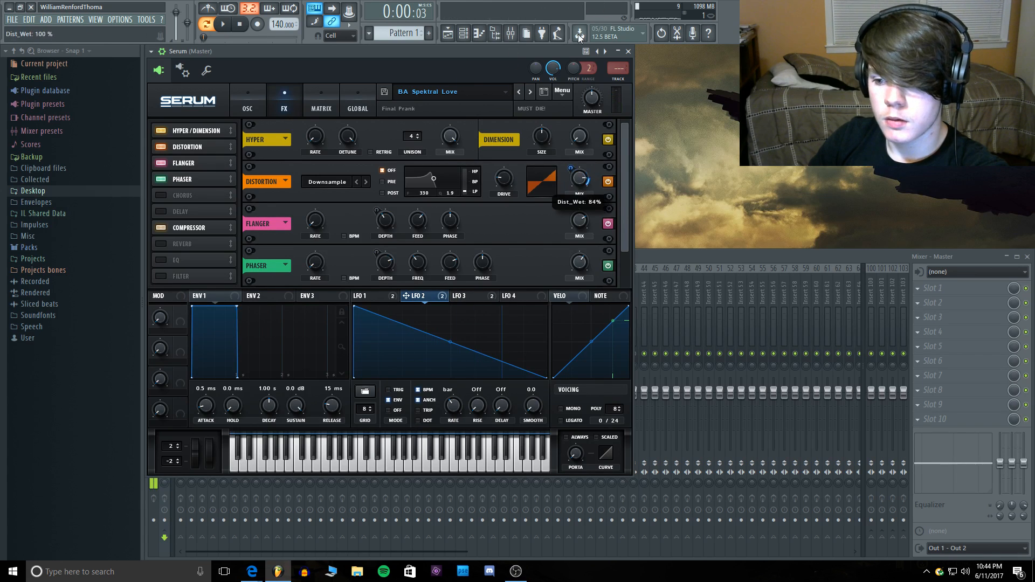
pyautogui.moveTo(583, 199); pyautogui.dragTo(549, 321)
# Step: Play notes in different octaves to audition BA Spektral Love with the modulated distortion mix
pyautogui.press('c')
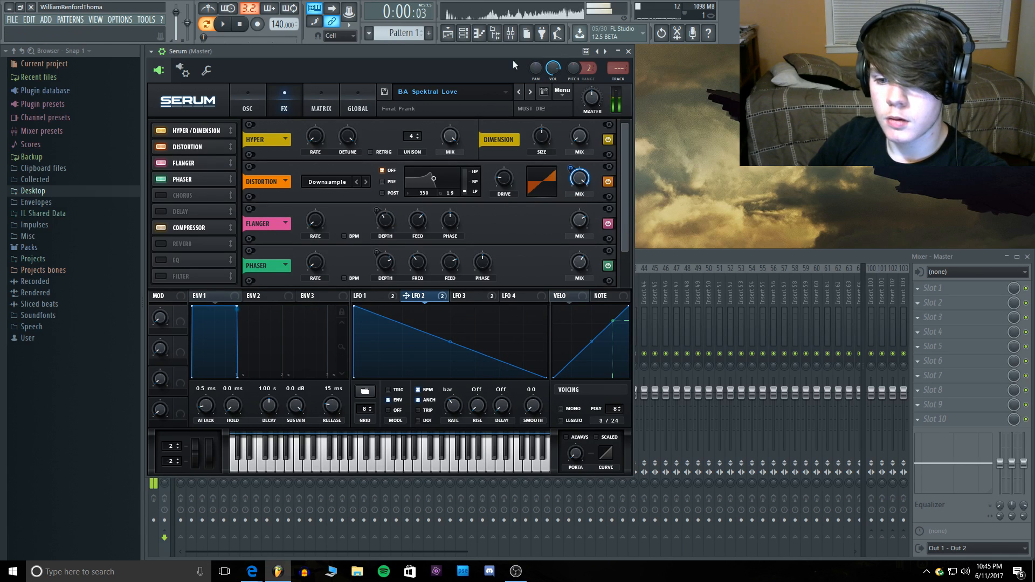
pyautogui.press('c')
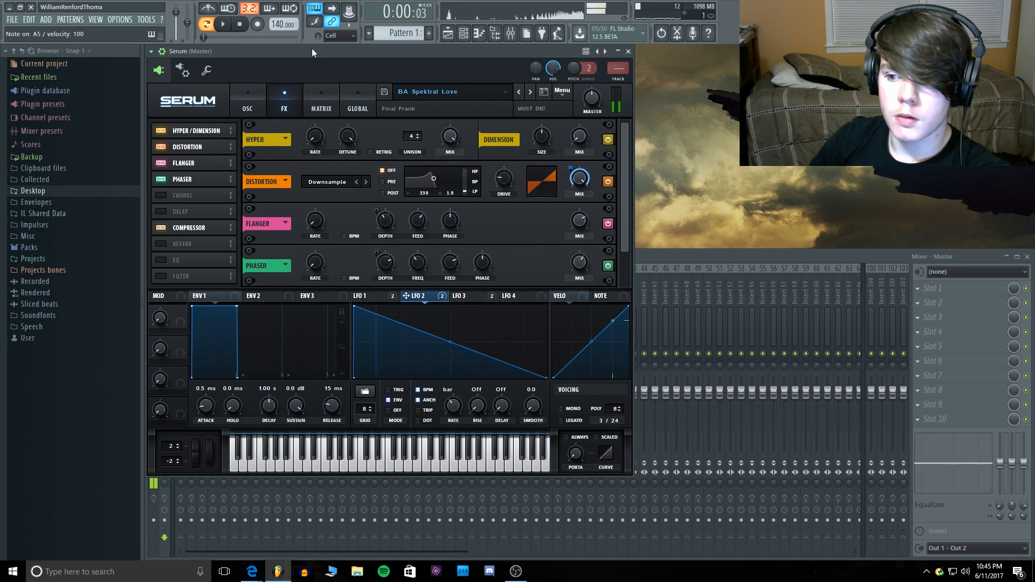
pyautogui.press('c')
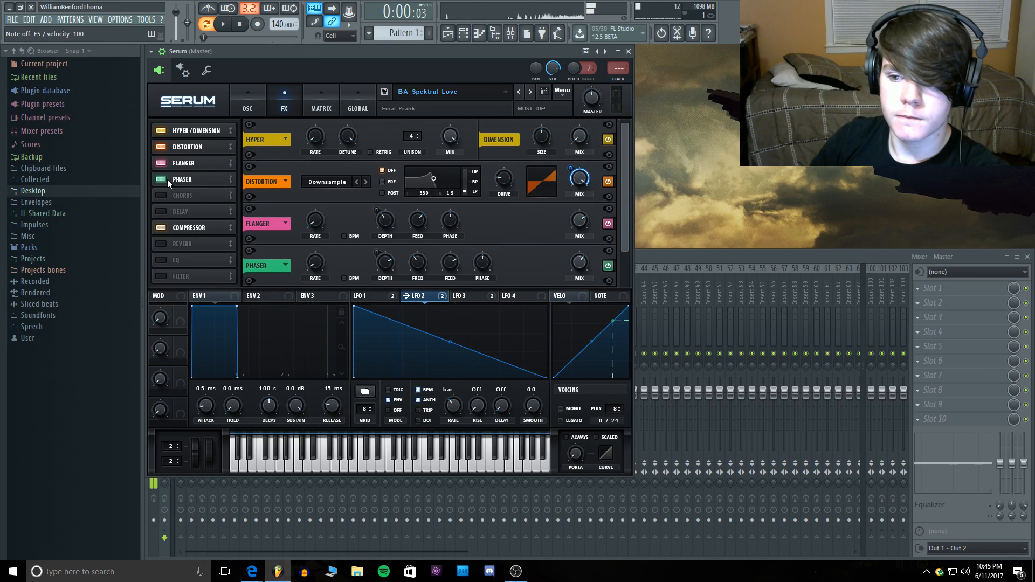
pyautogui.press('x')
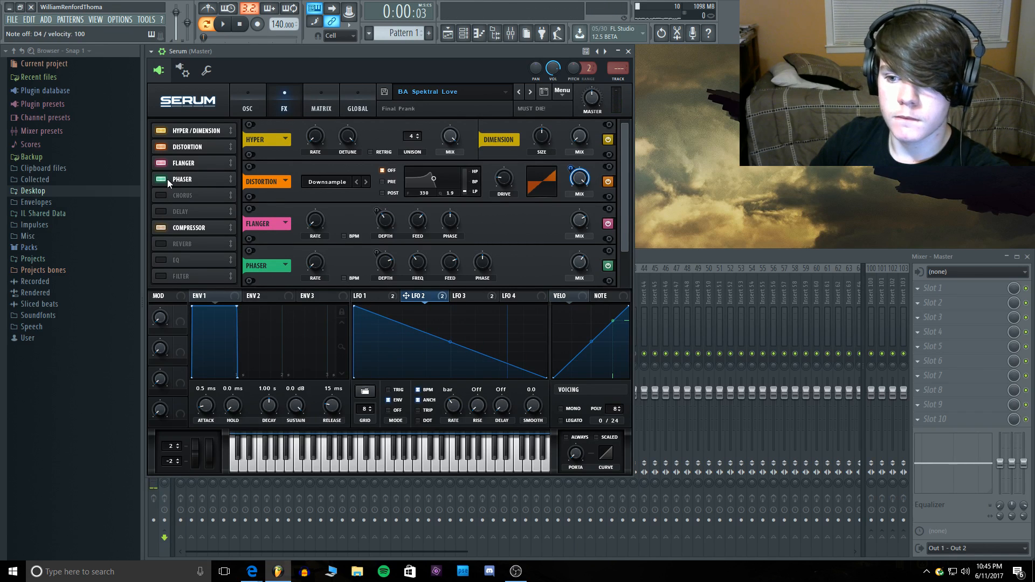
pyautogui.press('v')
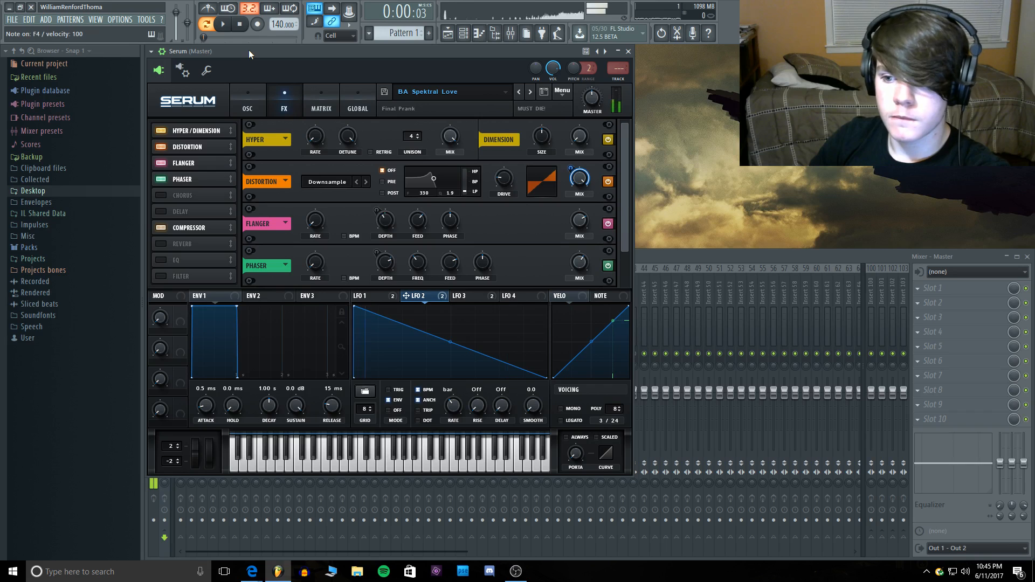
pyautogui.press('c')
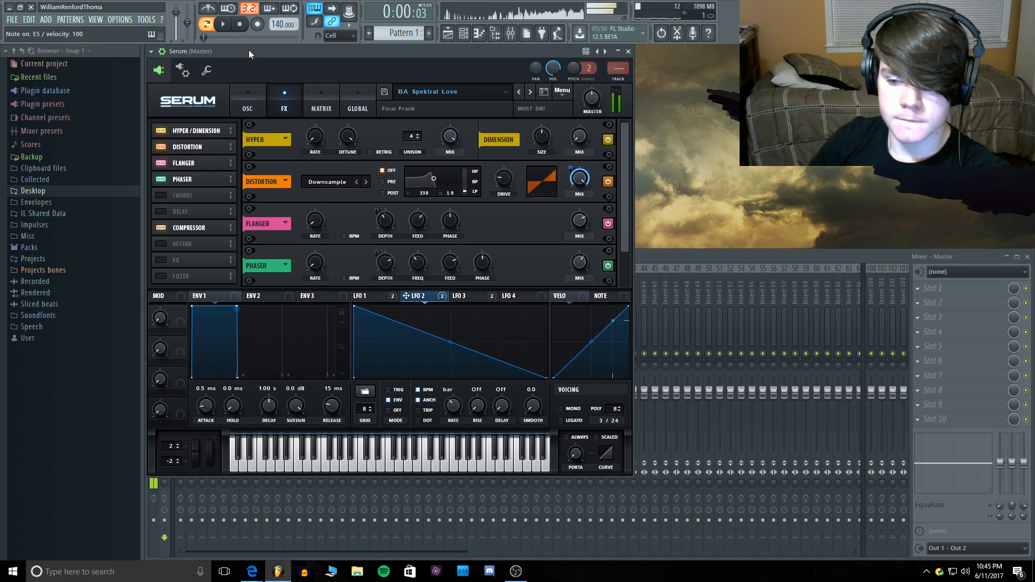
# Step: Review the effects chain and oscillators while playing notes, checking oscillator A's wavetable position
pyautogui.click(191, 164)
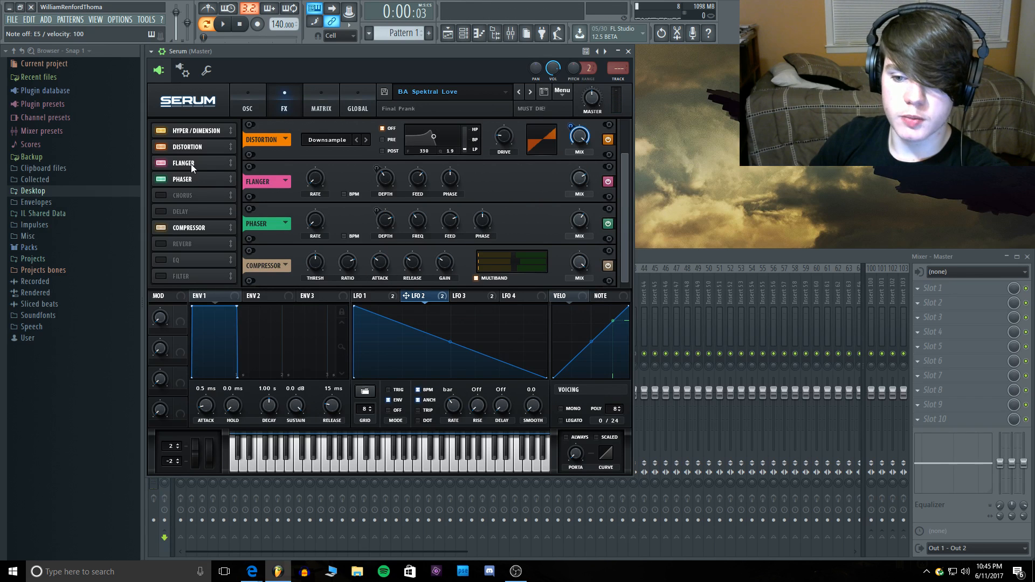
pyautogui.click(198, 130)
pyautogui.click(239, 105)
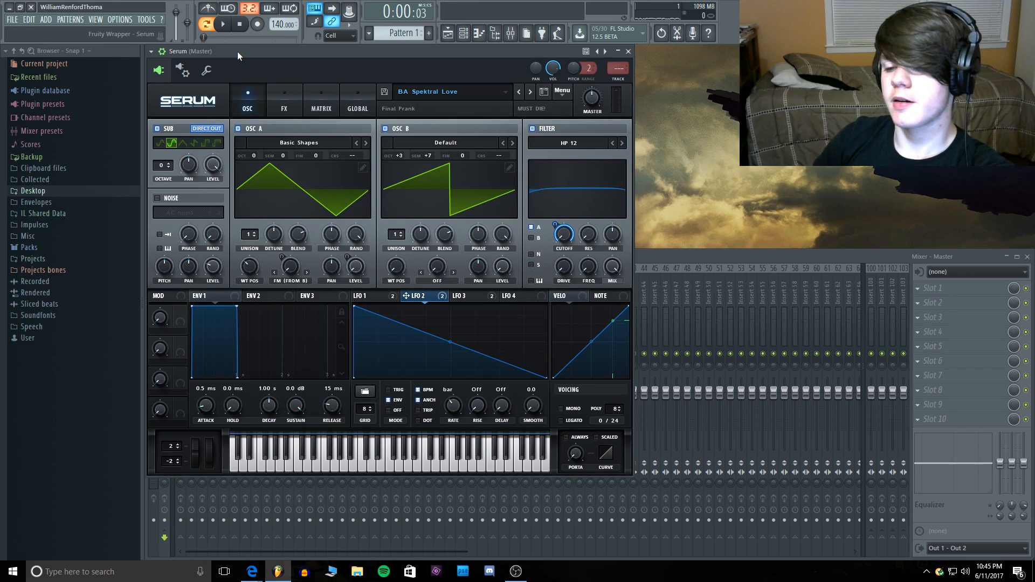
pyautogui.press('c')
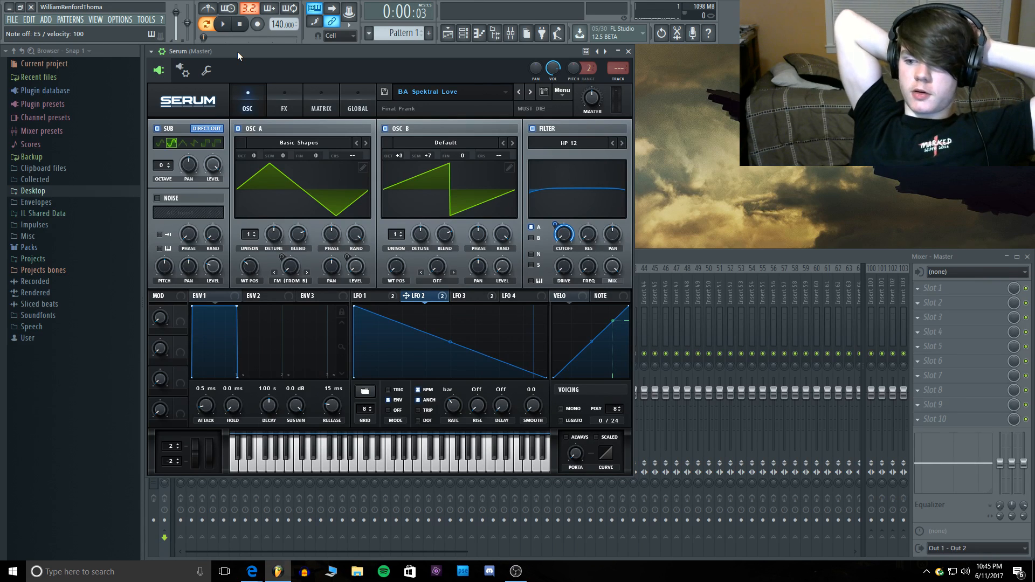
pyautogui.click(285, 102)
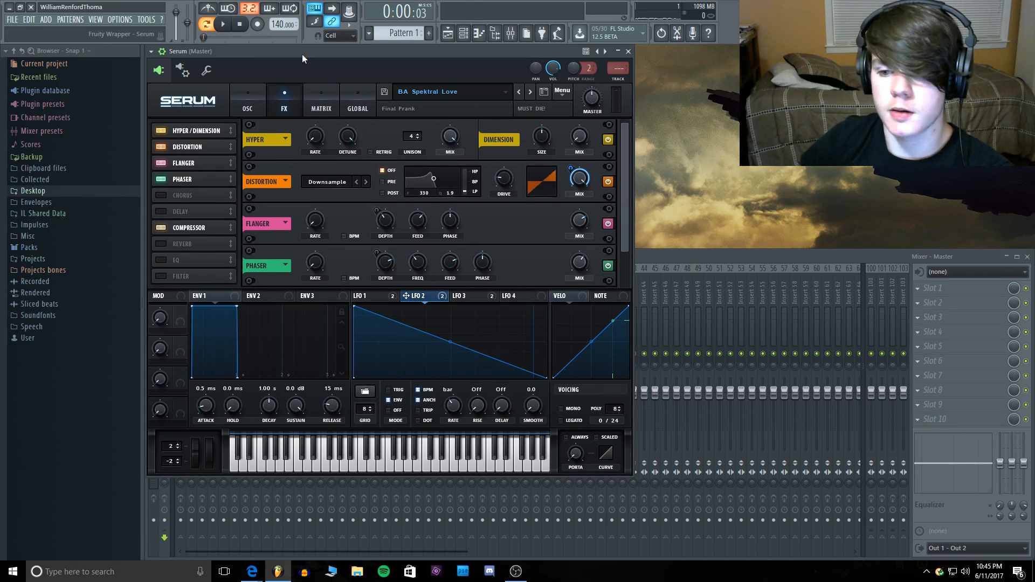
pyautogui.click(252, 104)
pyautogui.moveTo(251, 264)
pyautogui.mouseDown()
pyautogui.moveTo(260, 243)
pyautogui.moveTo(253, 285)
pyautogui.mouseUp()
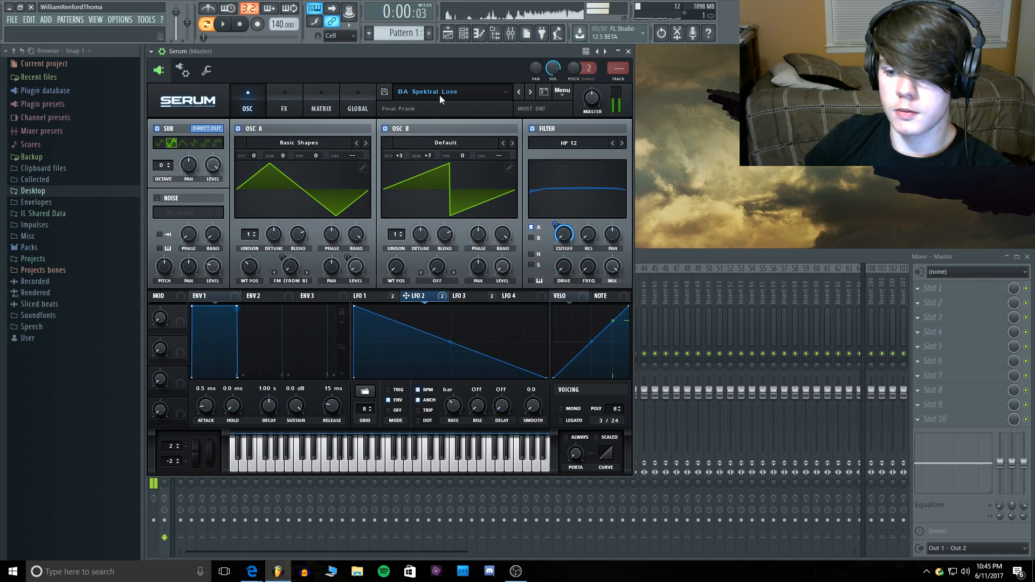
# Step: Load the preset BA Too Vain Style from the archive (2) folder under Sent and audition it with notes
pyautogui.click(462, 93)
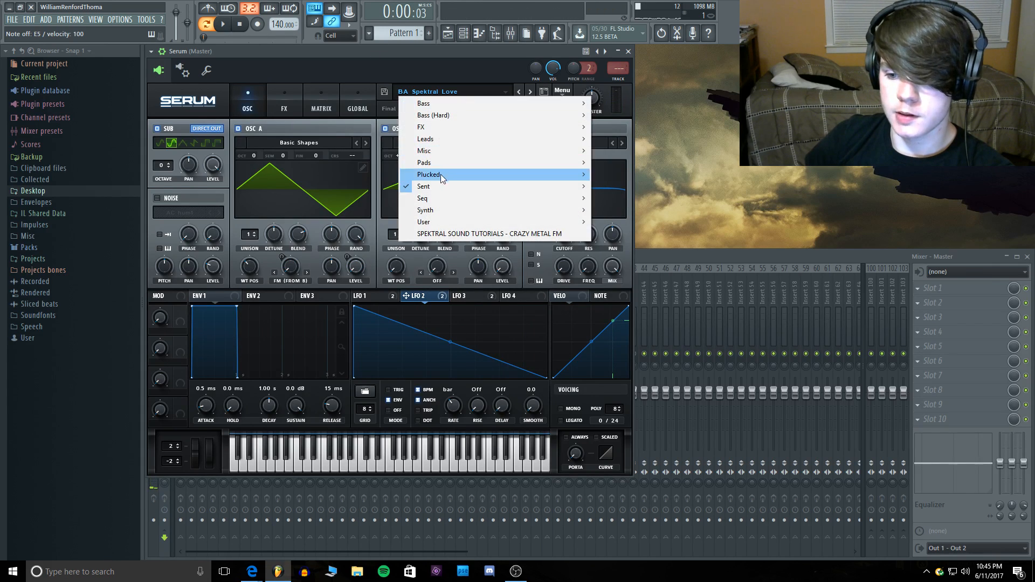
pyautogui.moveTo(439, 186)
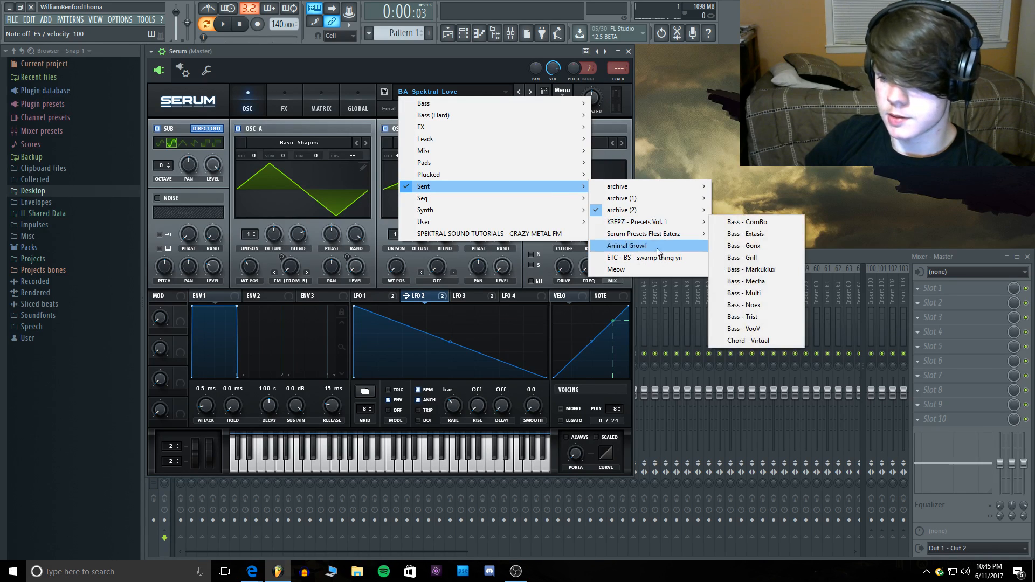
pyautogui.moveTo(660, 212)
pyautogui.click(787, 234)
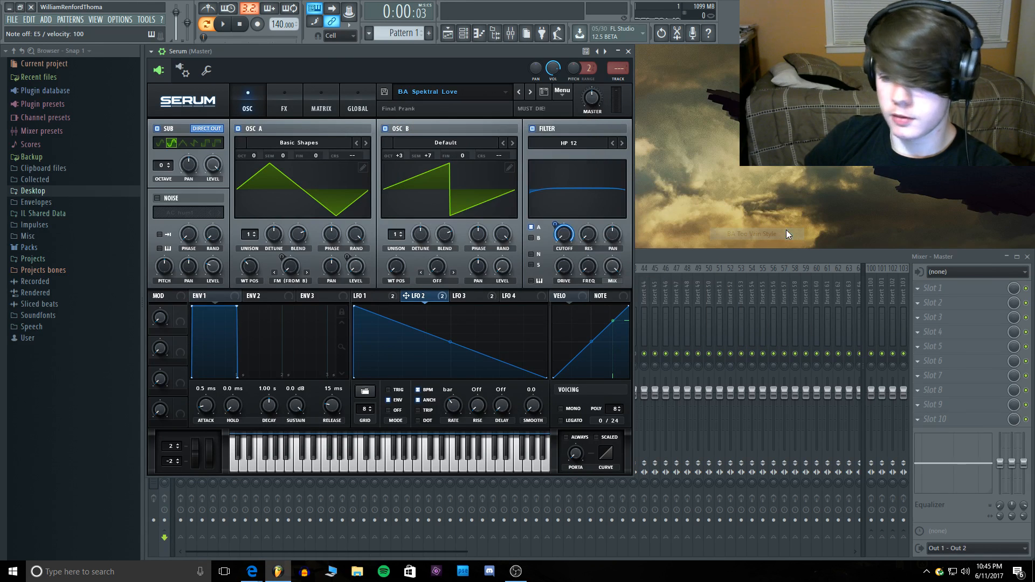
pyautogui.press('v')
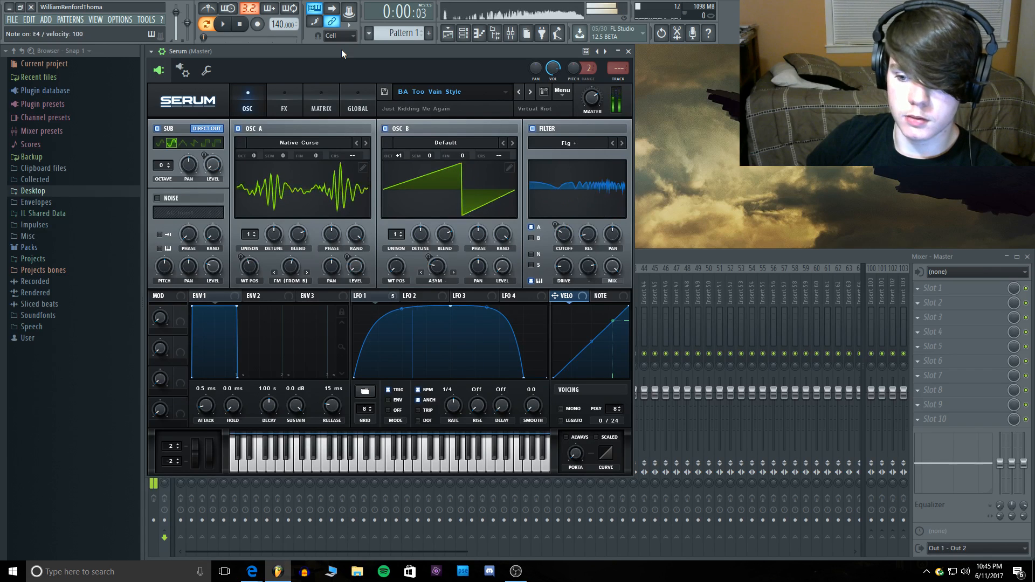
pyautogui.press('o')
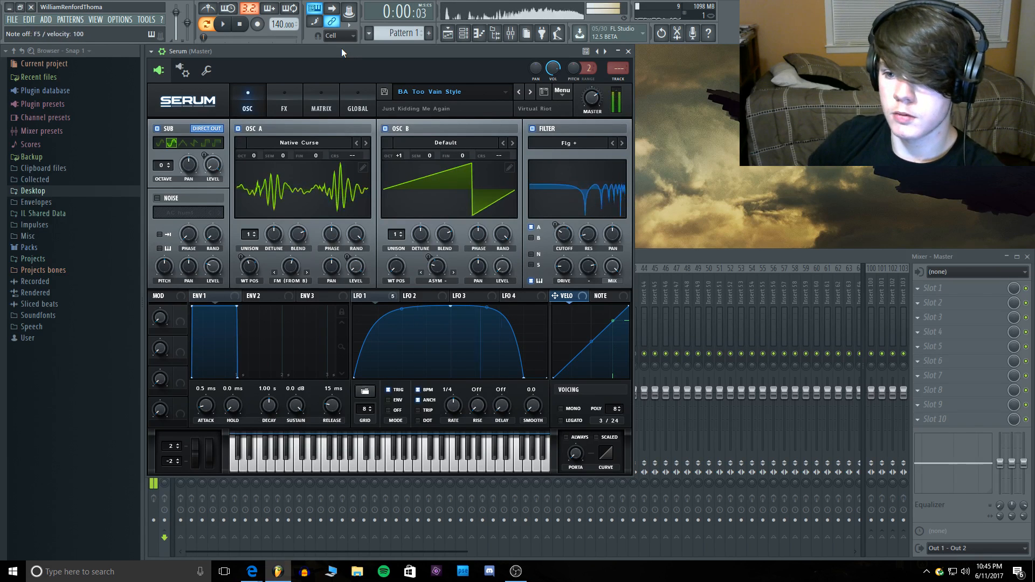
# Step: Toggle the filter and oscillator B off and on while playing notes to compare their contributions
pyautogui.click(536, 128)
pyautogui.click(536, 128)
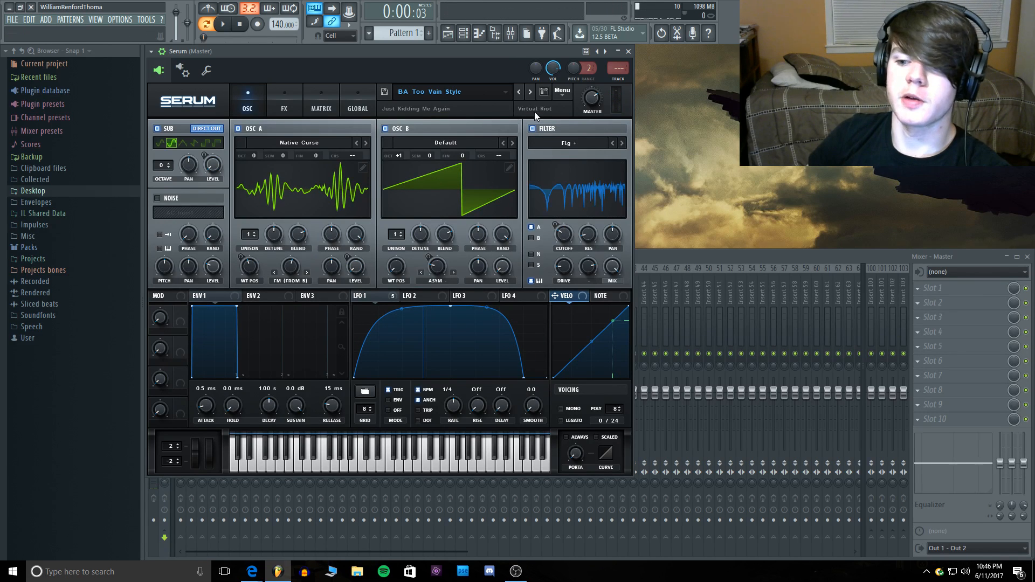
pyautogui.press('z')
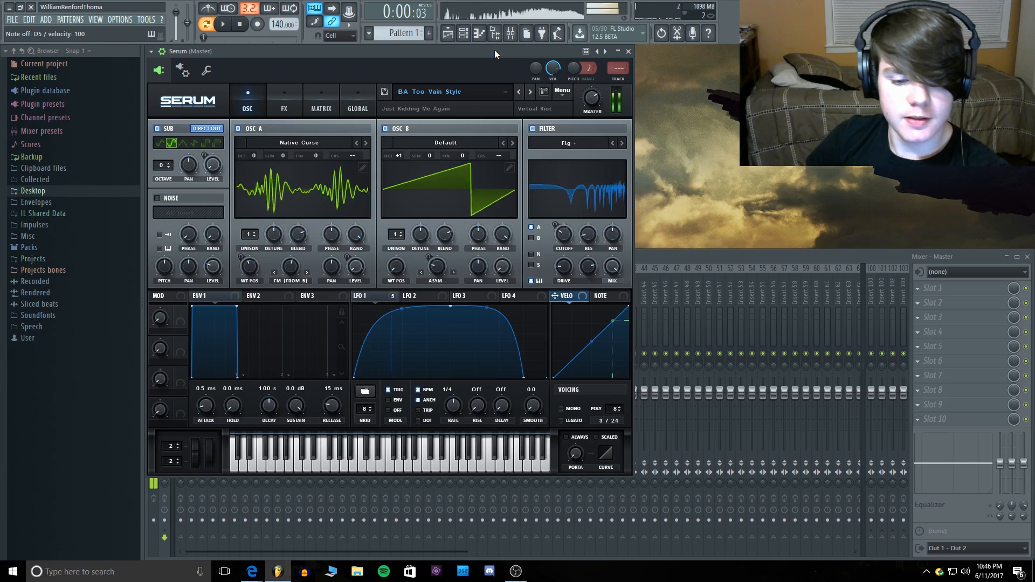
pyautogui.click(386, 129)
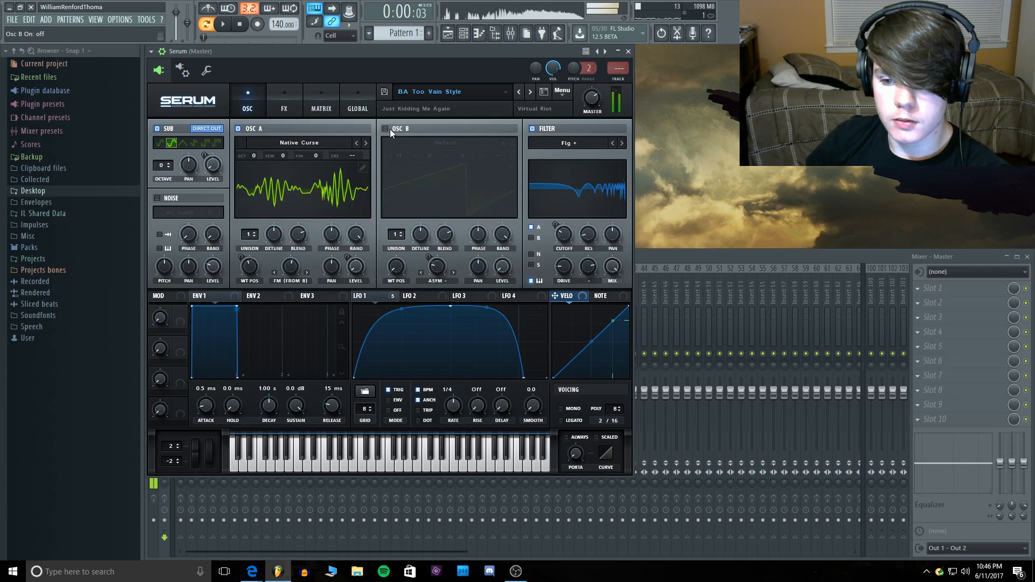
pyautogui.click(385, 128)
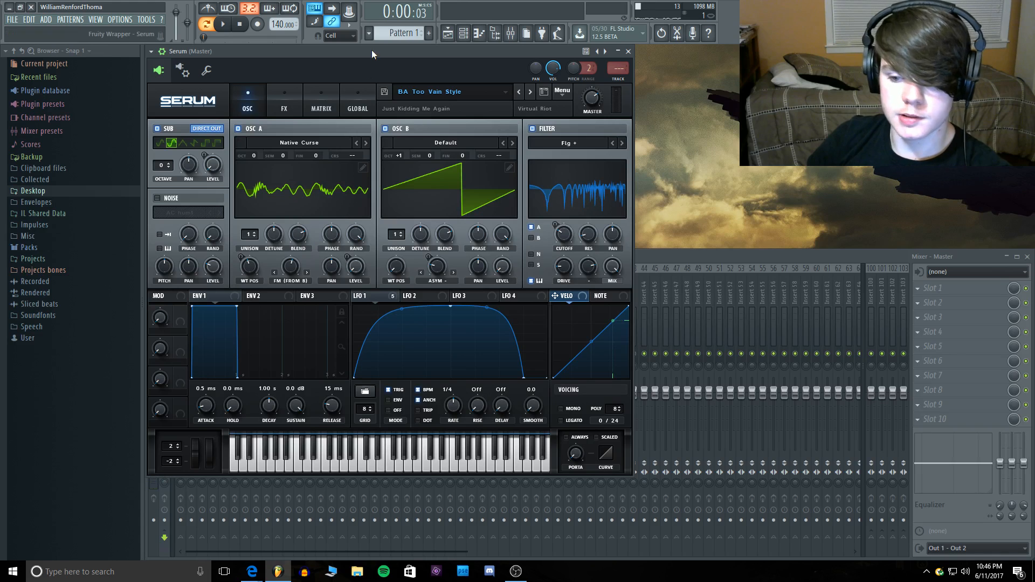
# Step: Modulate the filter resonance with LFO 1 at an amount of 78 and audition the result
pyautogui.moveTo(565, 272); pyautogui.dragTo(557, 326)
pyautogui.moveTo(588, 235)
pyautogui.mouseDown()
pyautogui.moveTo(597, 131)
pyautogui.moveTo(590, 251)
pyautogui.moveTo(582, 218)
pyautogui.mouseUp()
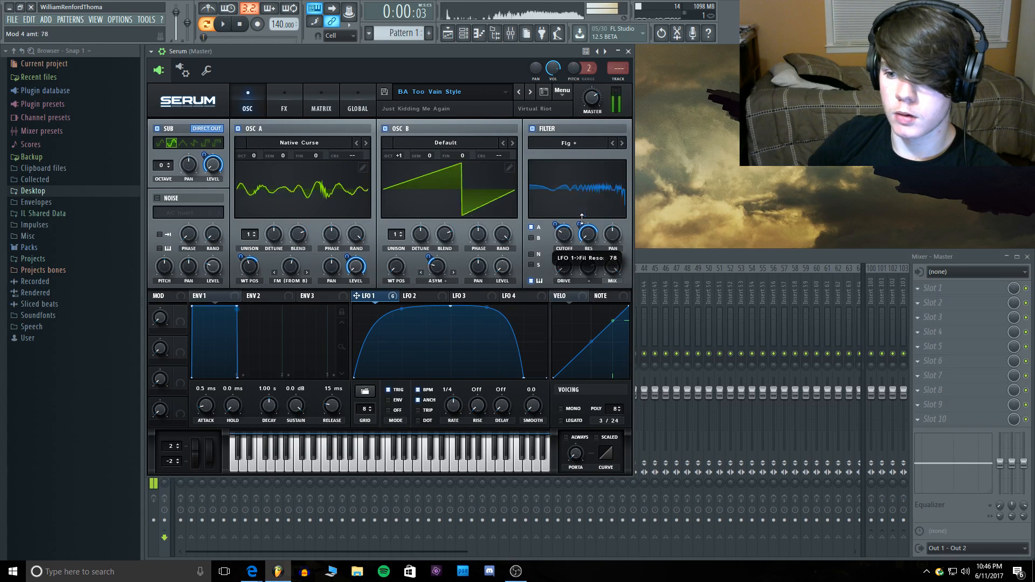
pyautogui.press('c')
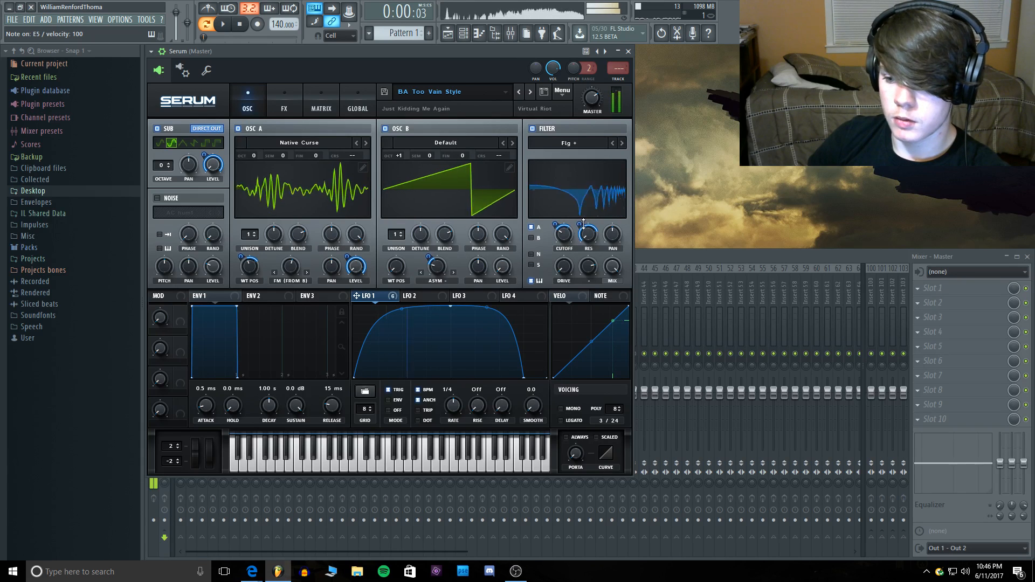
# Step: Adjust the filter's base resonance and set LFO 1's resonance modulation amount to 46 while playing notes
pyautogui.press('c')
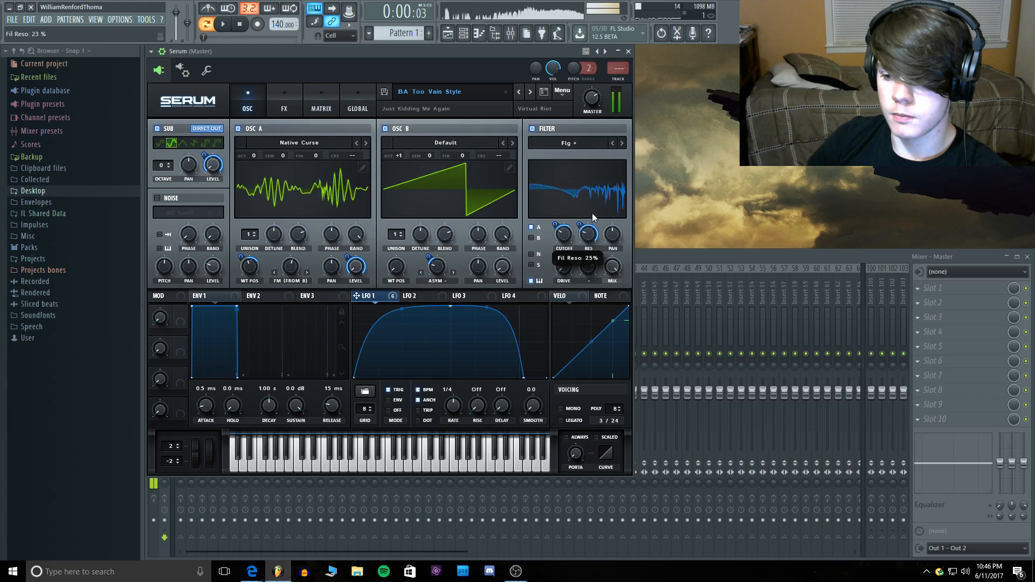
pyautogui.moveTo(588, 234); pyautogui.dragTo(587, 279)
pyautogui.moveTo(581, 225); pyautogui.dragTo(586, 199)
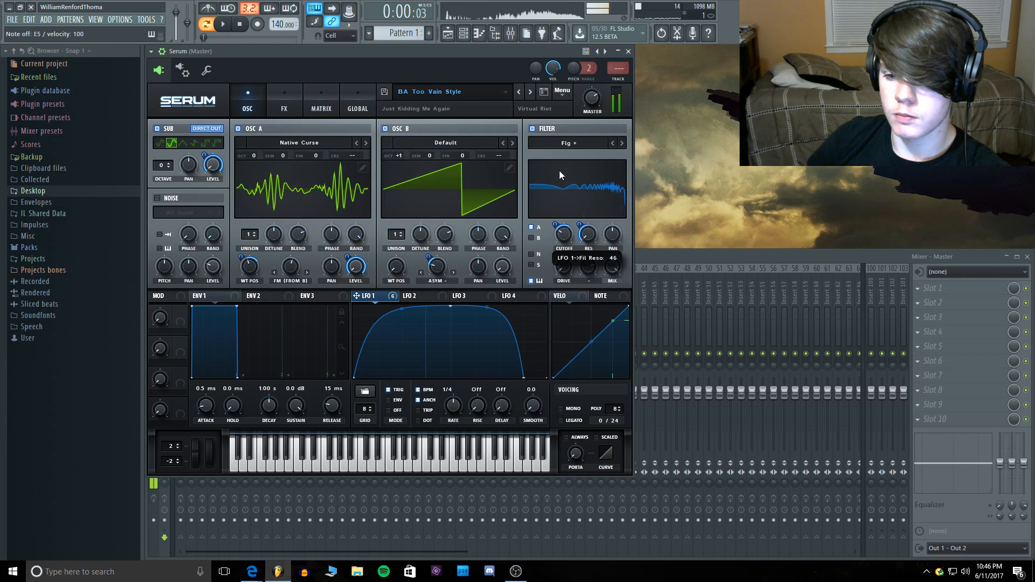
# Step: Bring up the effects and bypass and re-enable the Tube distortion while playing notes to compare
pyautogui.click(286, 101)
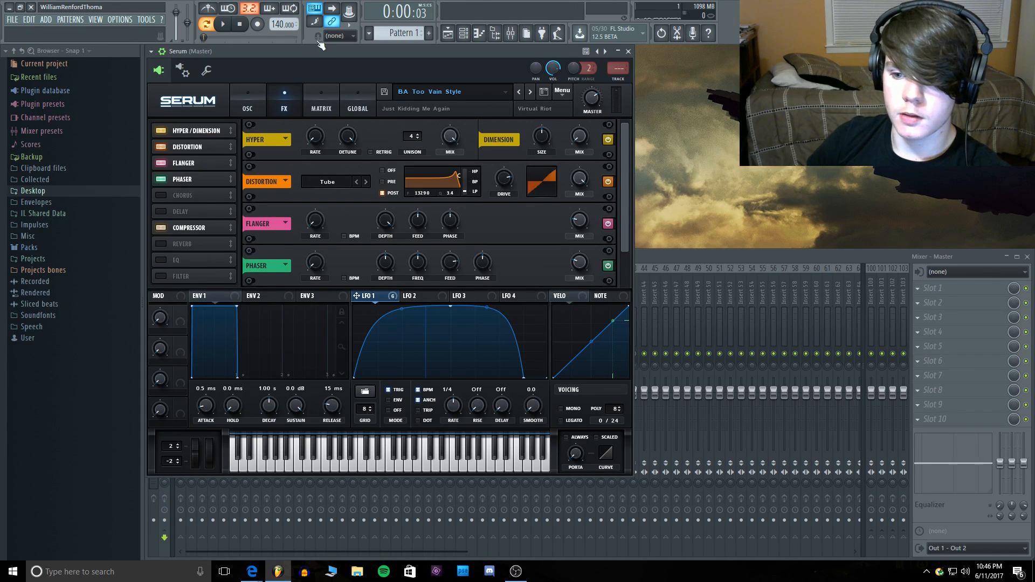
pyautogui.press('c')
pyautogui.click(164, 148)
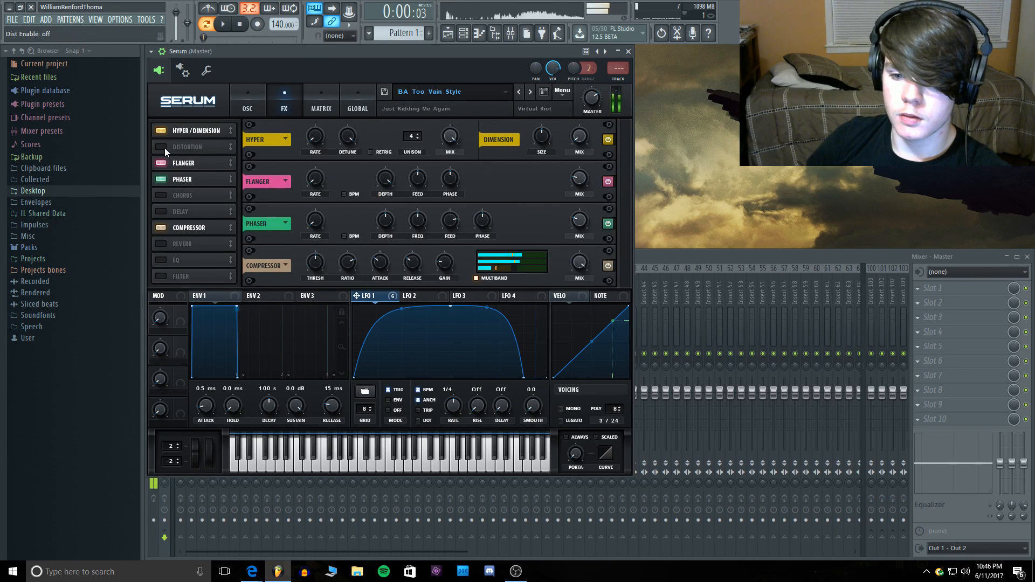
pyautogui.click(164, 148)
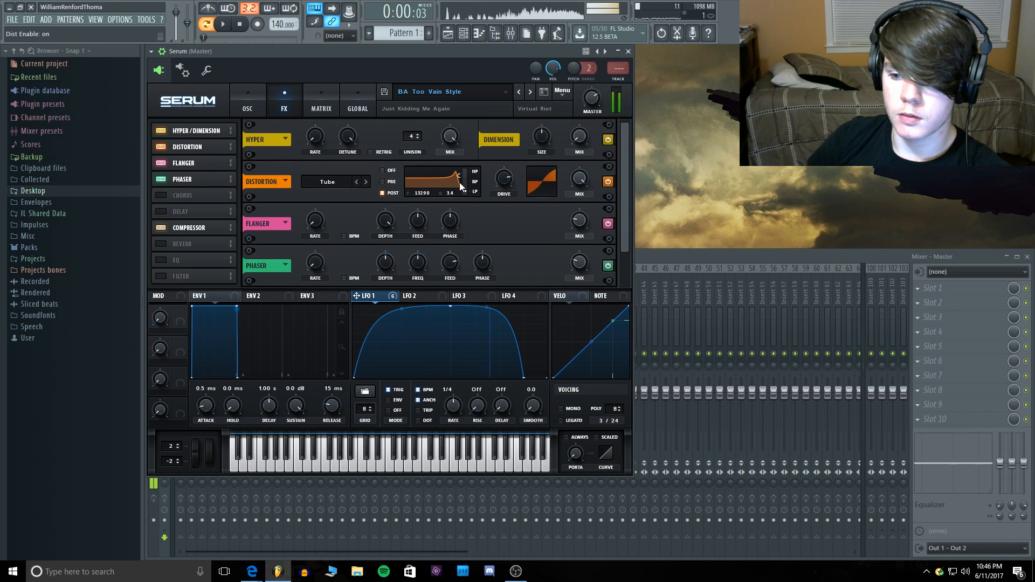
# Step: Try other filter settings in the distortion, set its filter to Pre, and toggle the distortion to compare
pyautogui.moveTo(463, 181); pyautogui.dragTo(465, 176)
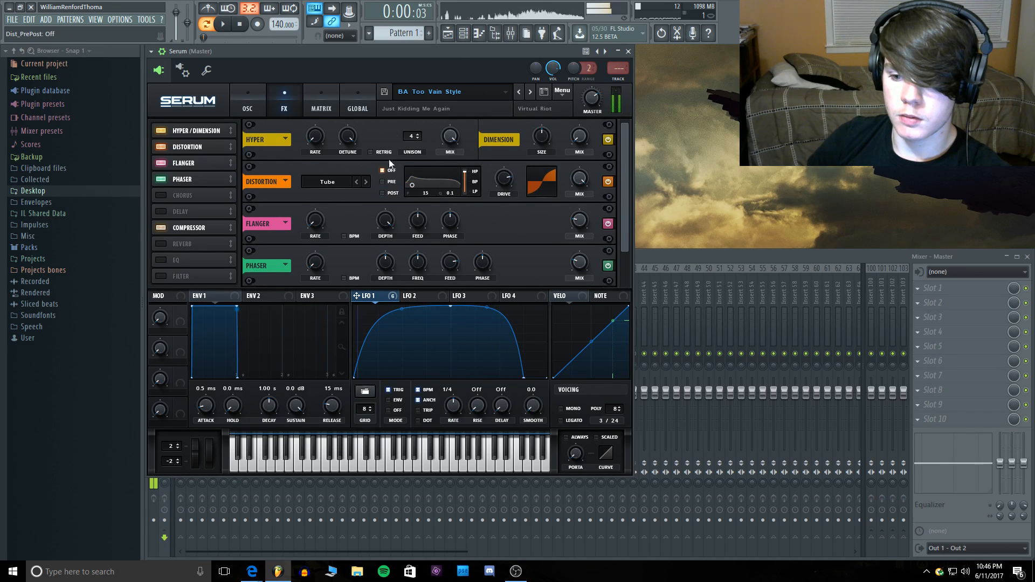
pyautogui.click(384, 182)
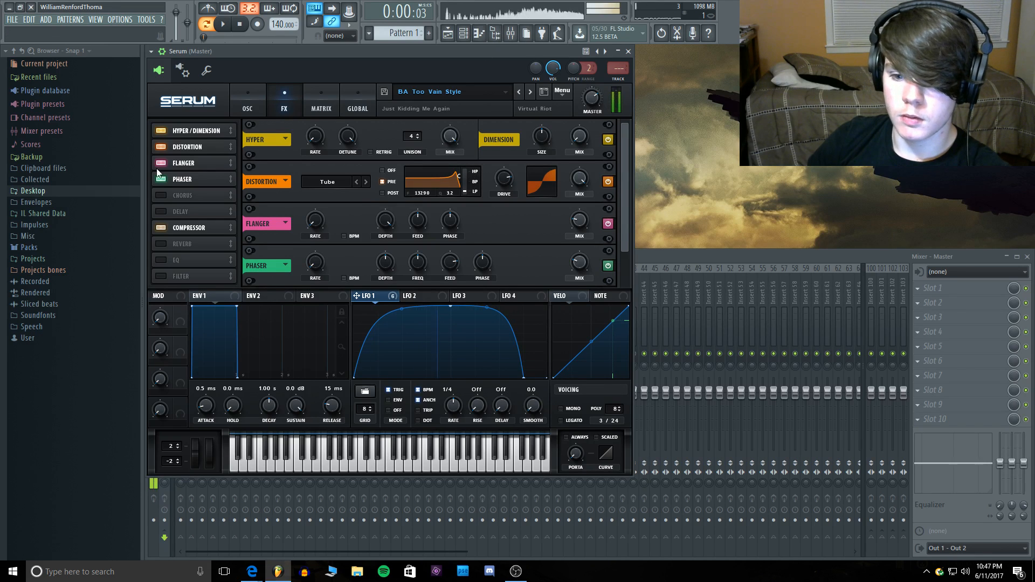
pyautogui.click(162, 148)
pyautogui.click(162, 148)
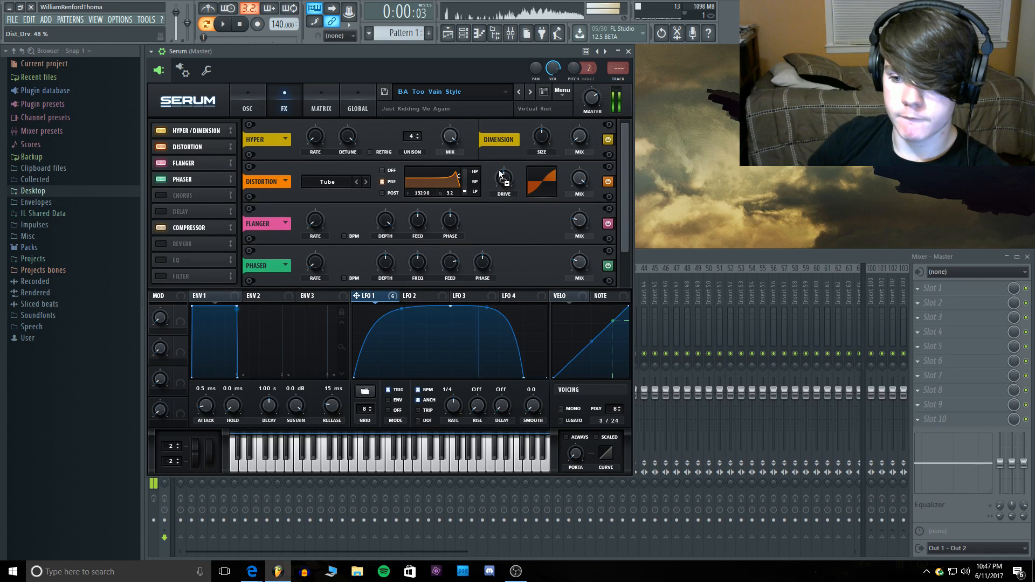
# Step: Modulate the distortion drive with LFO 1 at an amount of 32 and play notes to audition it
pyautogui.moveTo(501, 174); pyautogui.dragTo(495, 172)
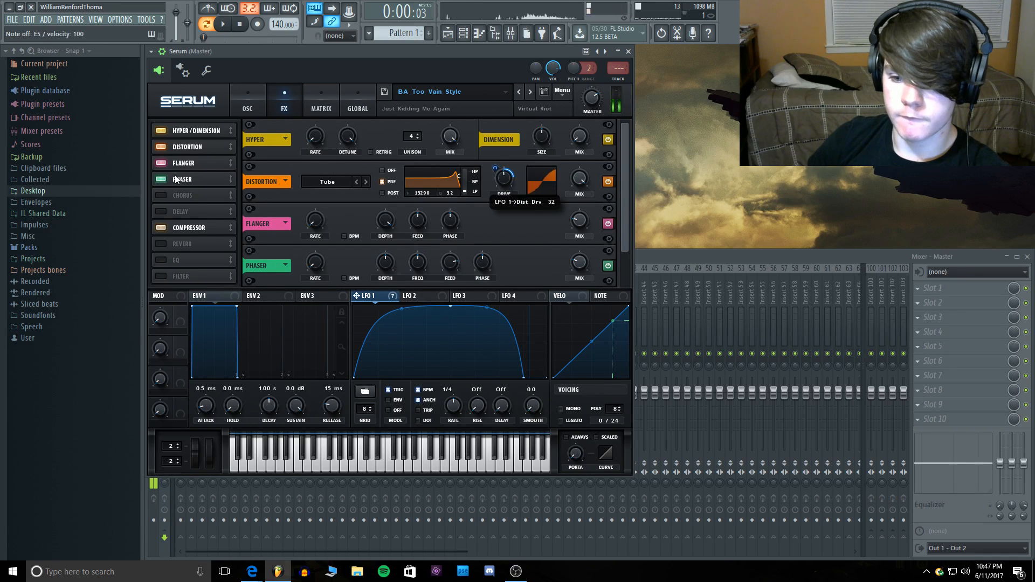
pyautogui.scroll(-1, 172, 175)
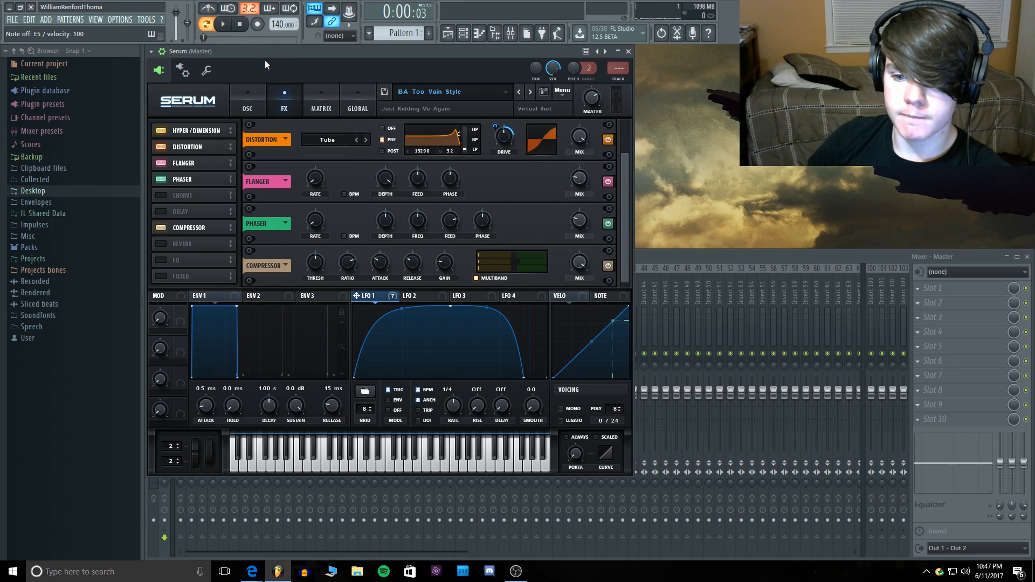
pyautogui.press('c')
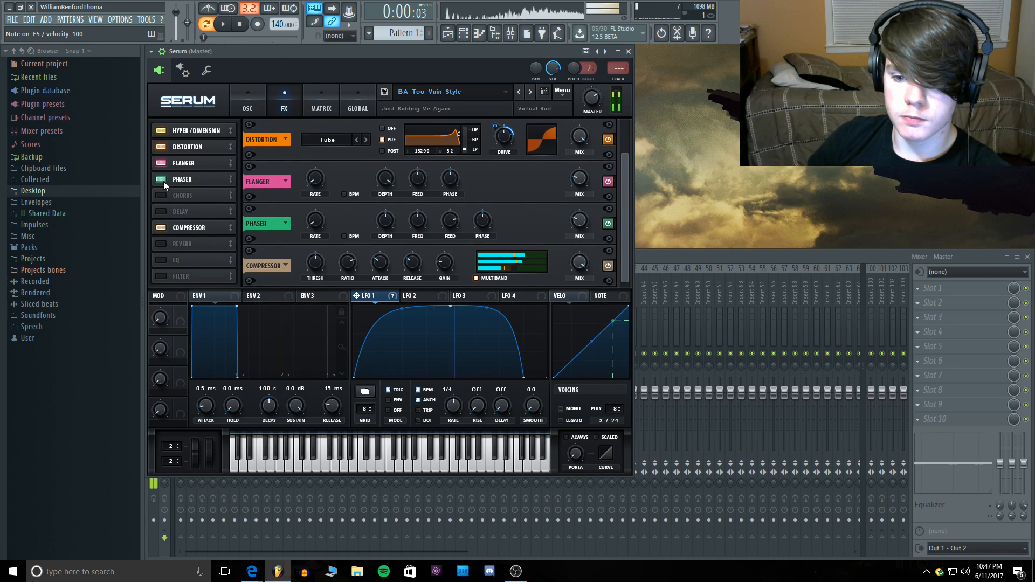
# Step: Toggle the phaser to compare, and modulate its frequency and mix with LFO 1
pyautogui.click(164, 181)
pyautogui.click(163, 180)
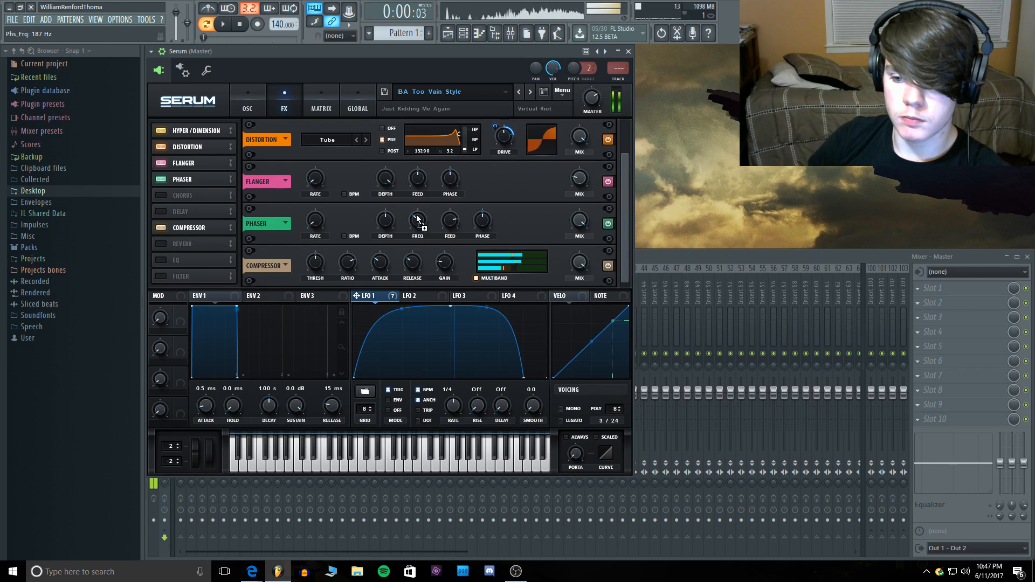
pyautogui.moveTo(417, 218); pyautogui.dragTo(417, 220)
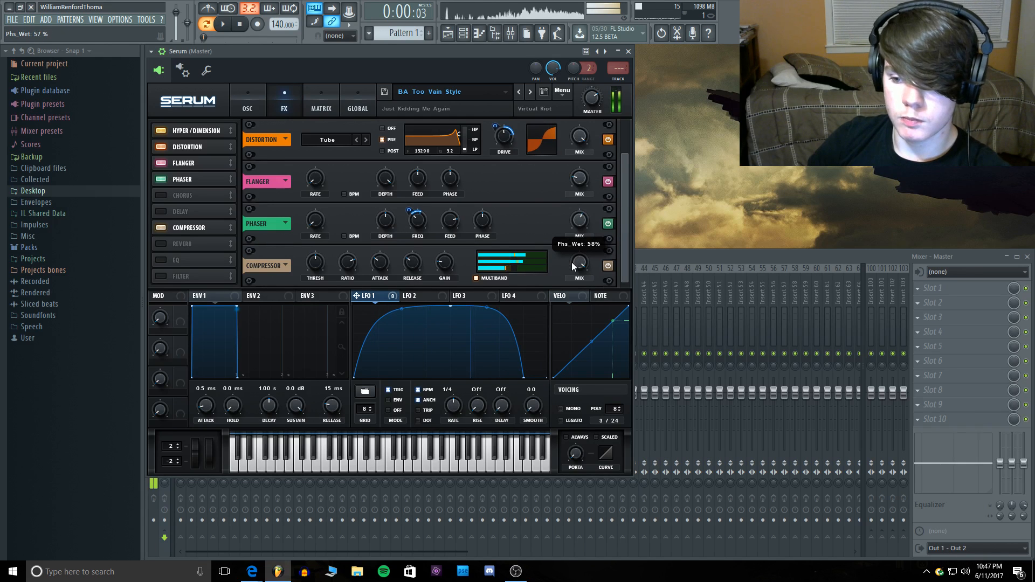
pyautogui.moveTo(394, 299); pyautogui.dragTo(572, 229)
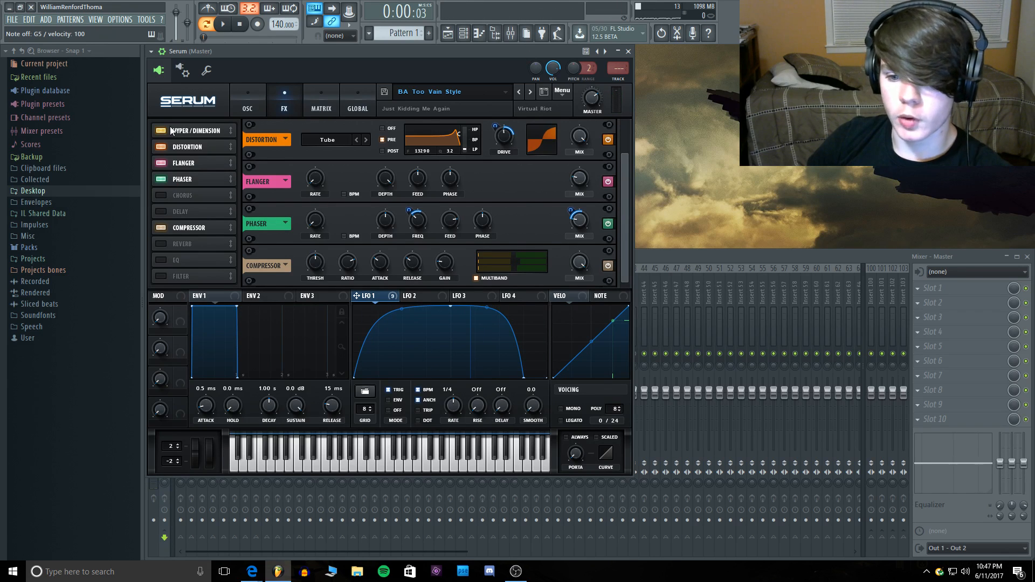
# Step: Modulate the Dimension mix with LFO 1 and set the Hyper mix to 42% while playing notes
pyautogui.click(191, 129)
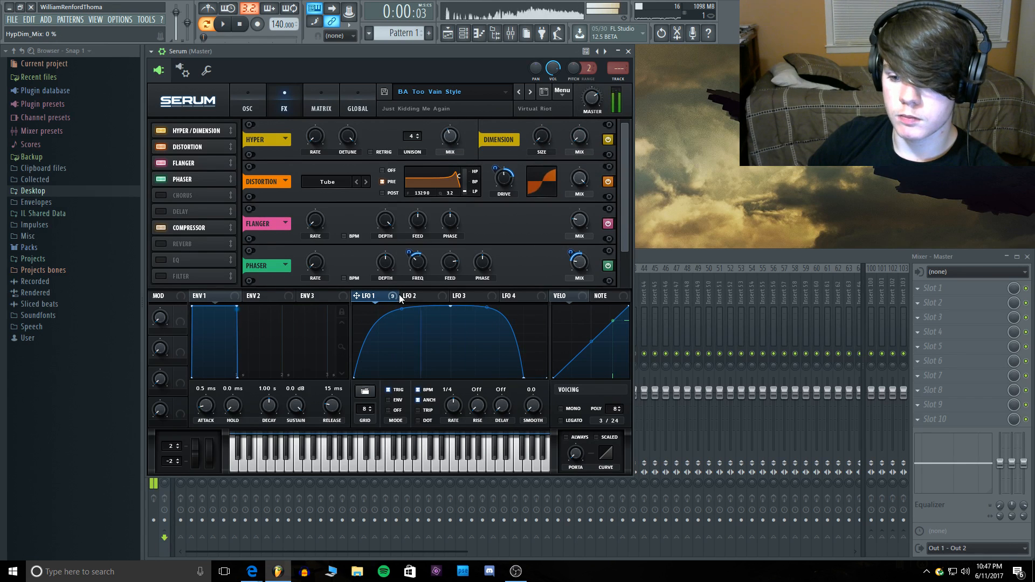
pyautogui.moveTo(585, 127); pyautogui.dragTo(583, 133)
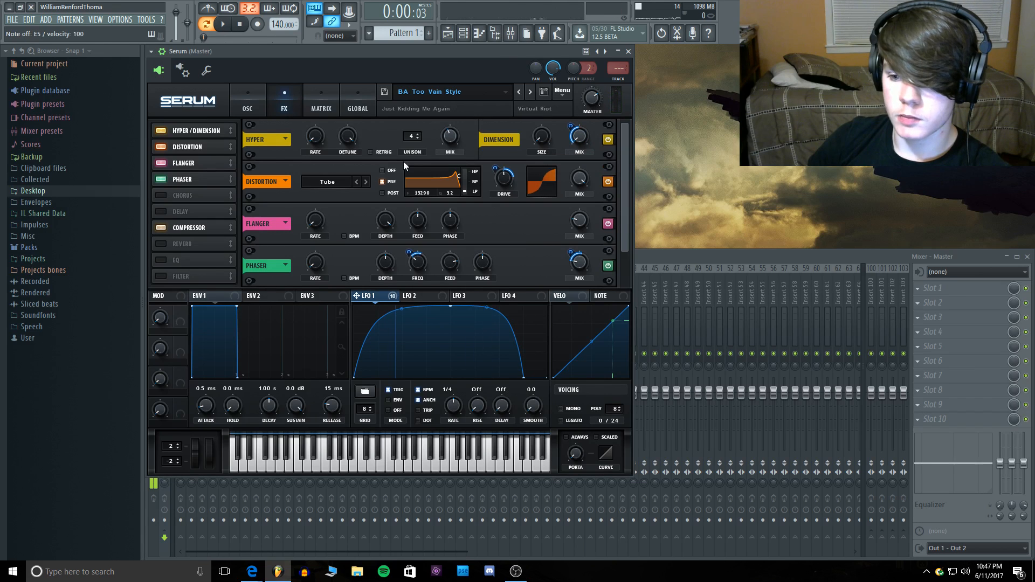
pyautogui.moveTo(450, 137)
pyautogui.mouseDown()
pyautogui.moveTo(447, 206)
pyautogui.moveTo(458, 71)
pyautogui.moveTo(453, 156)
pyautogui.mouseUp()
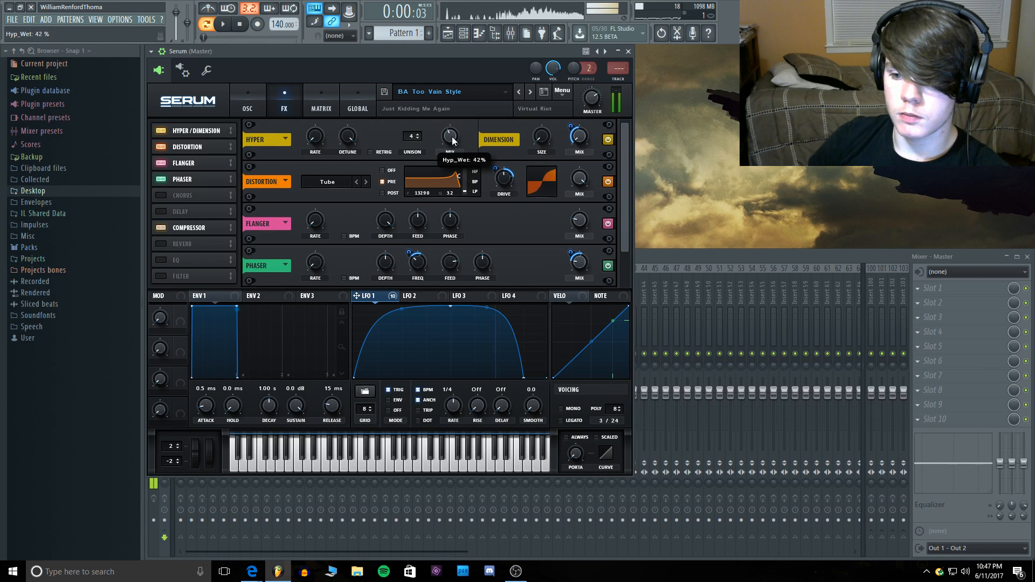
# Step: Try modulating the Hyper mix with LFO 1 and remove that modulator
pyautogui.moveTo(370, 296); pyautogui.dragTo(430, 204)
pyautogui.moveTo(451, 138); pyautogui.dragTo(446, 137)
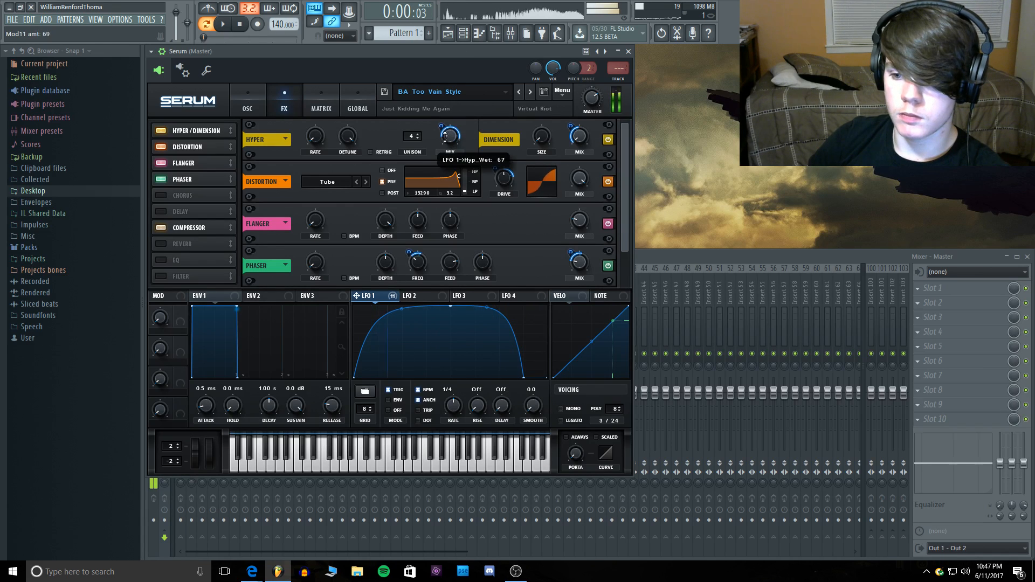
pyautogui.rightClick(450, 135)
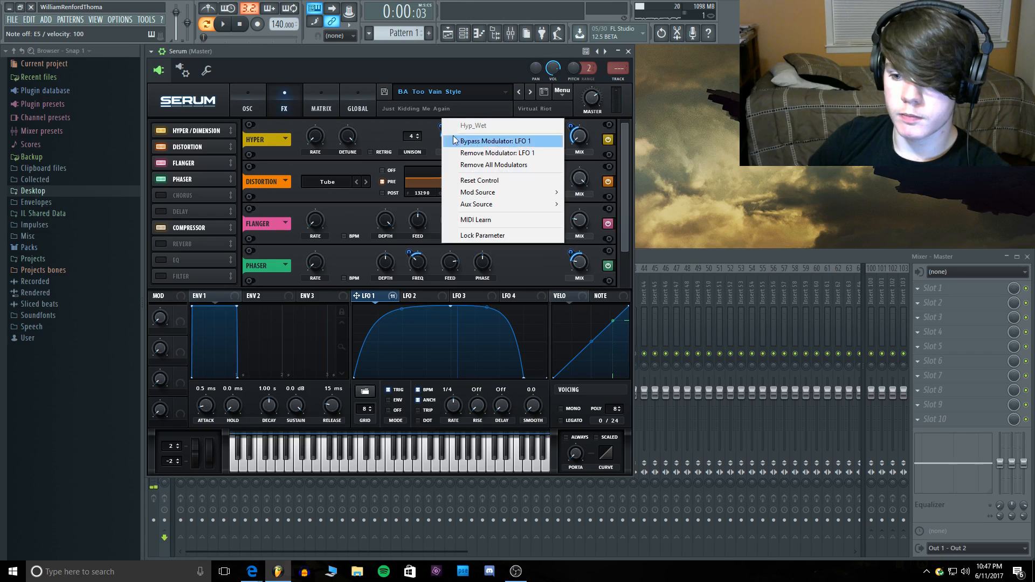
pyautogui.click(482, 147)
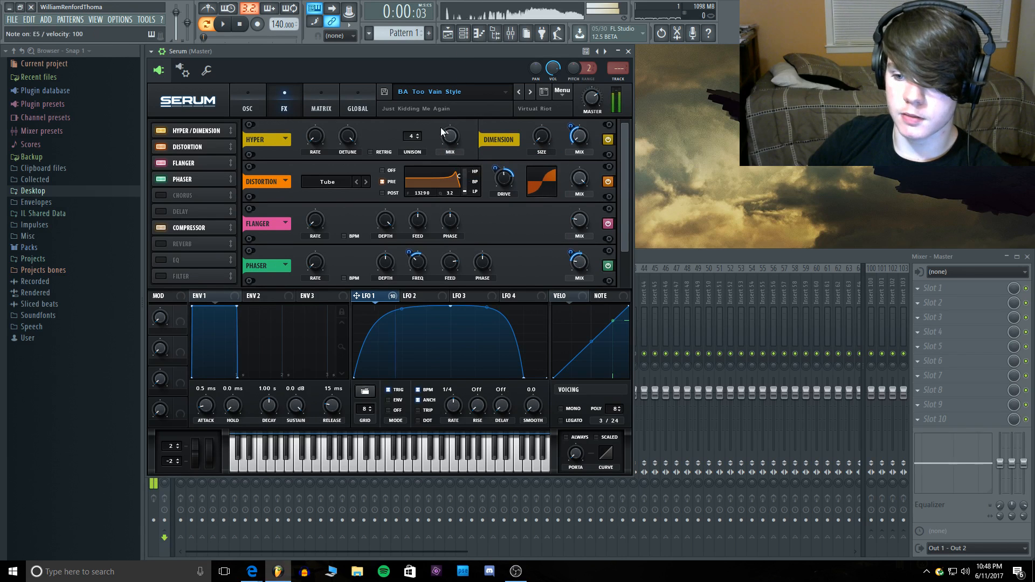
# Step: Readjust the Hyper mix and play notes to audition the sound
pyautogui.moveTo(451, 137); pyautogui.dragTo(451, 133)
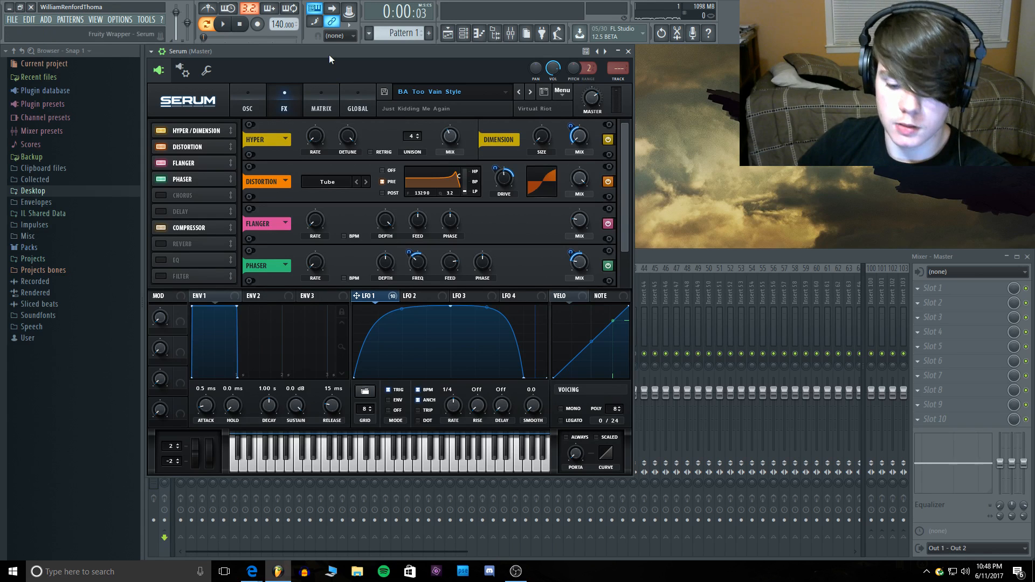
pyautogui.press('r')
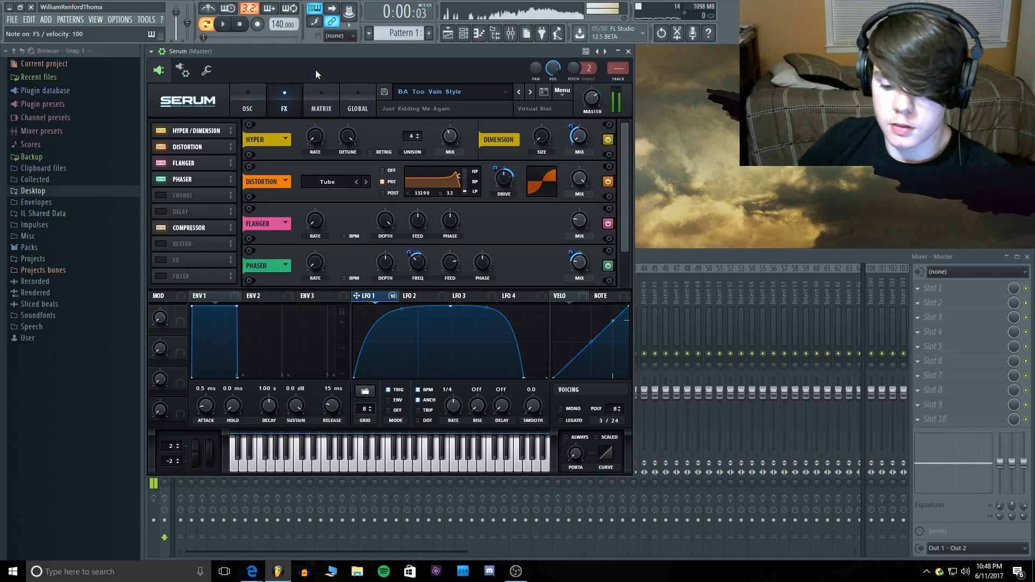
# Step: Return to the oscillator view, toggle the filter to compare, and try the Flg - filter type
pyautogui.click(250, 97)
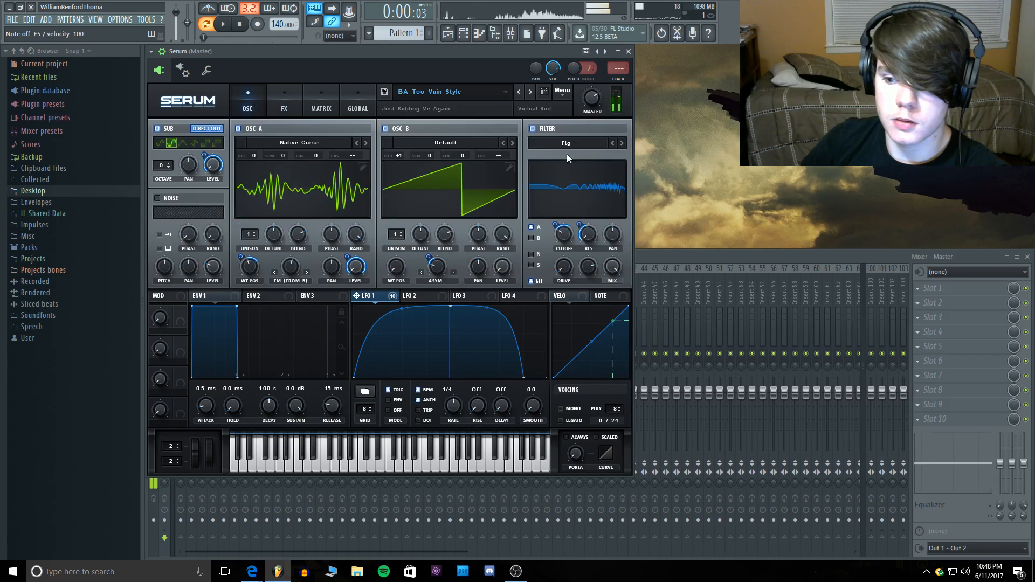
pyautogui.click(533, 128)
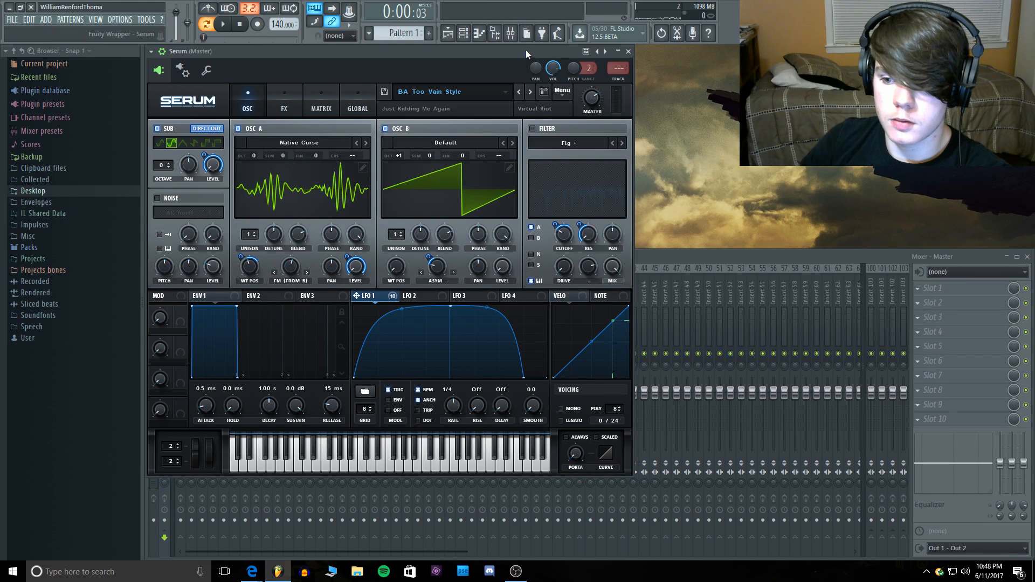
pyautogui.click(537, 129)
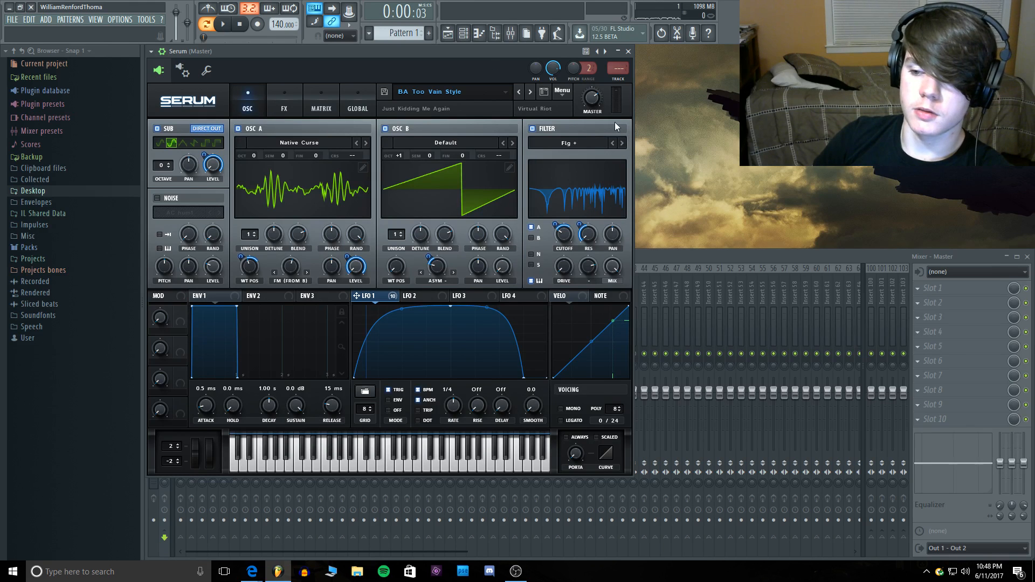
pyautogui.click(623, 143)
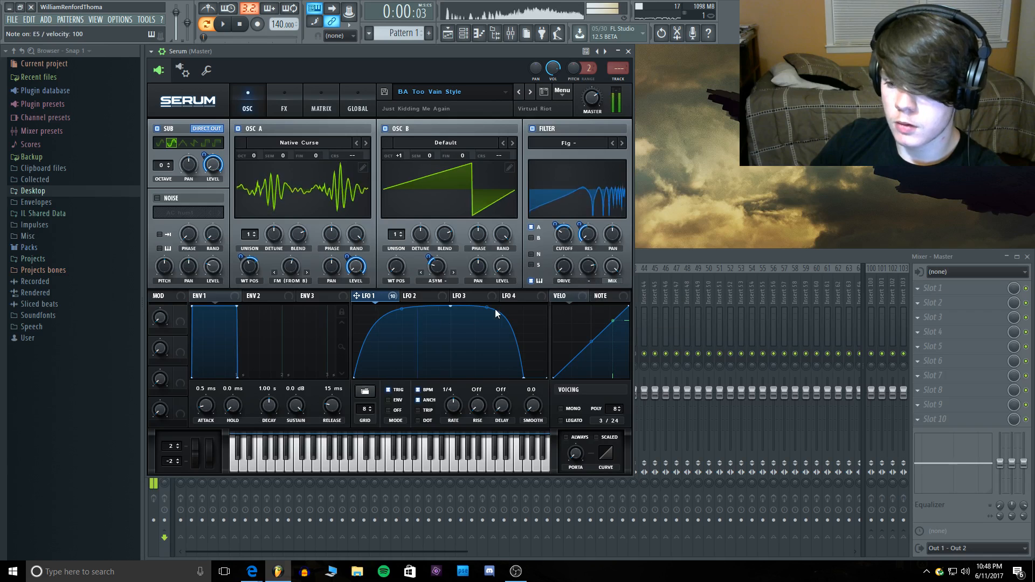
pyautogui.moveTo(425, 260)
pyautogui.mouseDown()
pyautogui.moveTo(445, 251)
pyautogui.moveTo(442, 262)
pyautogui.mouseUp()
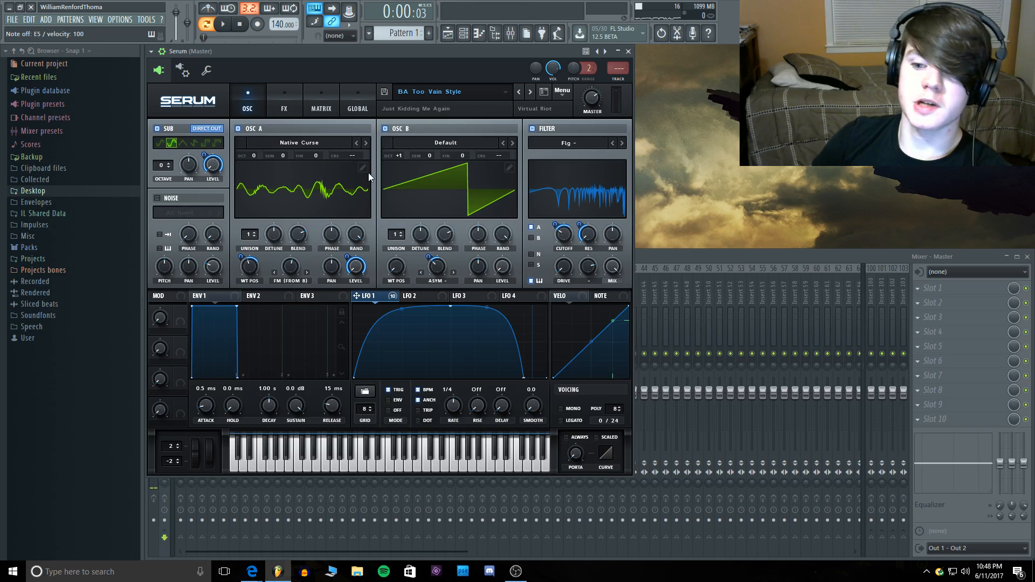
# Step: Show OSC A's Native Curse wavetable in 3D and lower its wavetable position
pyautogui.click(309, 188)
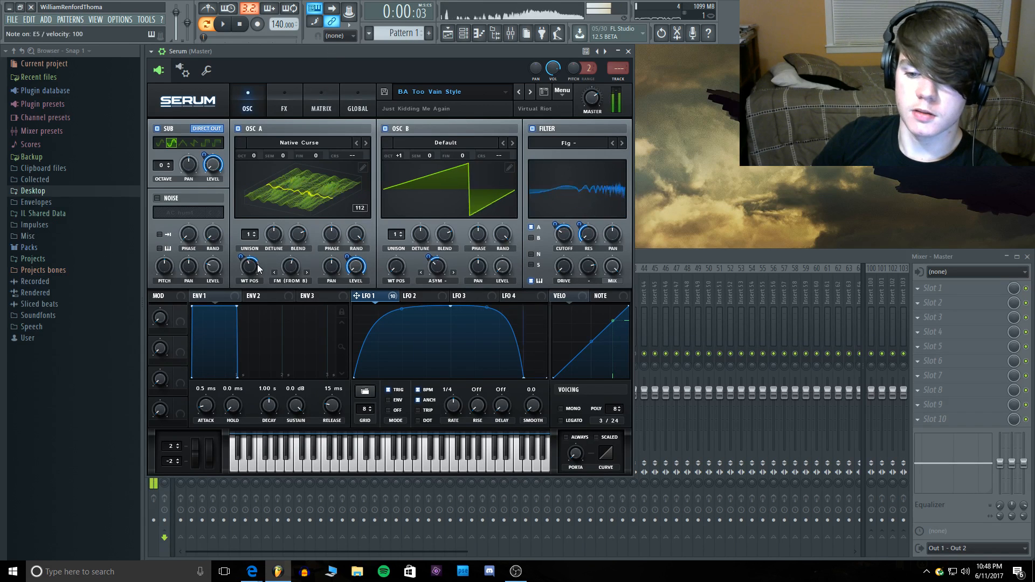
pyautogui.moveTo(249, 266); pyautogui.dragTo(247, 310)
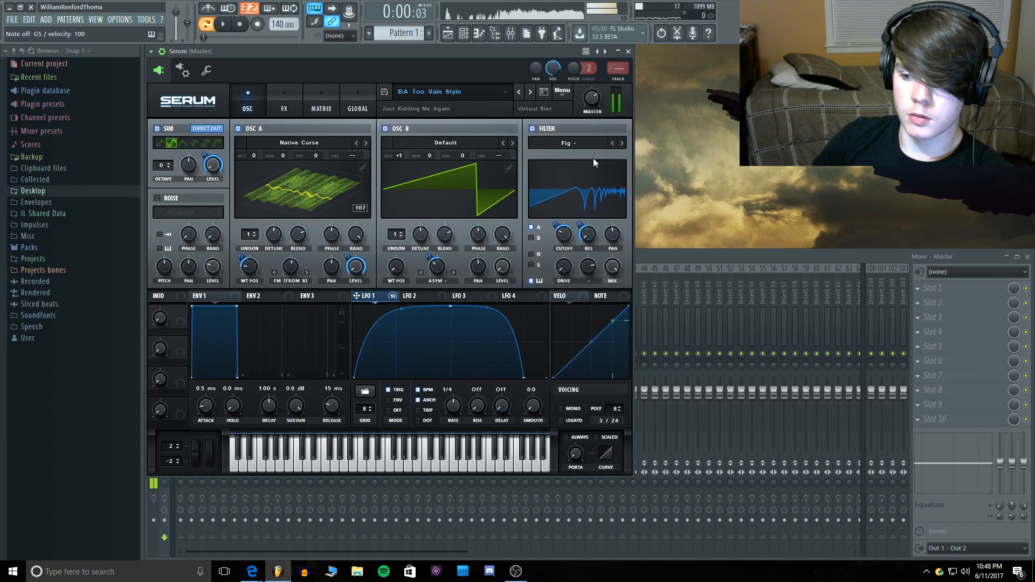
# Step: Set the filter type to Flg + and adjust its resonance and drive while playing notes
pyautogui.click(614, 143)
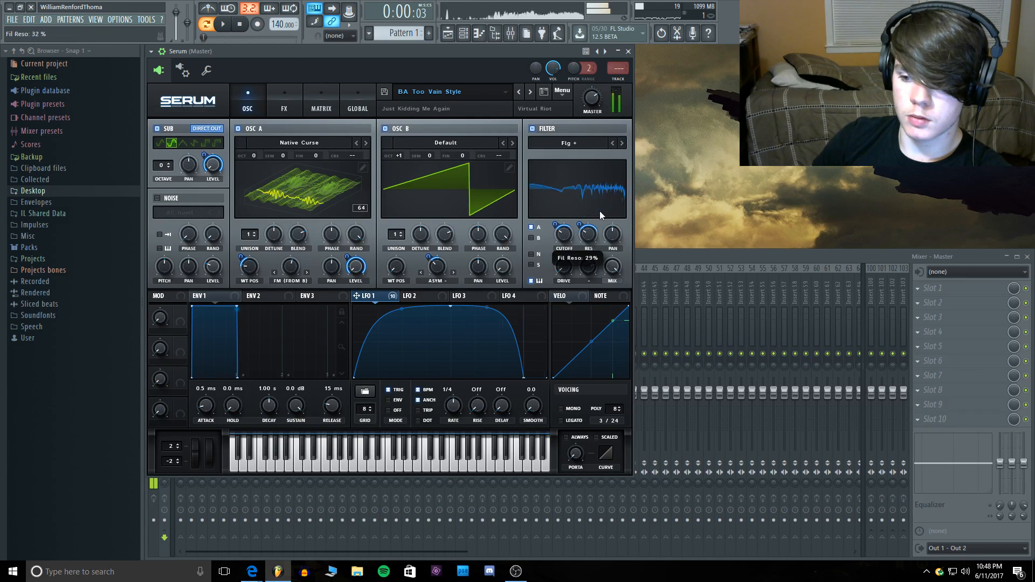
pyautogui.moveTo(601, 192)
pyautogui.mouseDown()
pyautogui.moveTo(612, 92)
pyautogui.moveTo(600, 208)
pyautogui.mouseUp()
pyautogui.moveTo(564, 266); pyautogui.dragTo(577, 193)
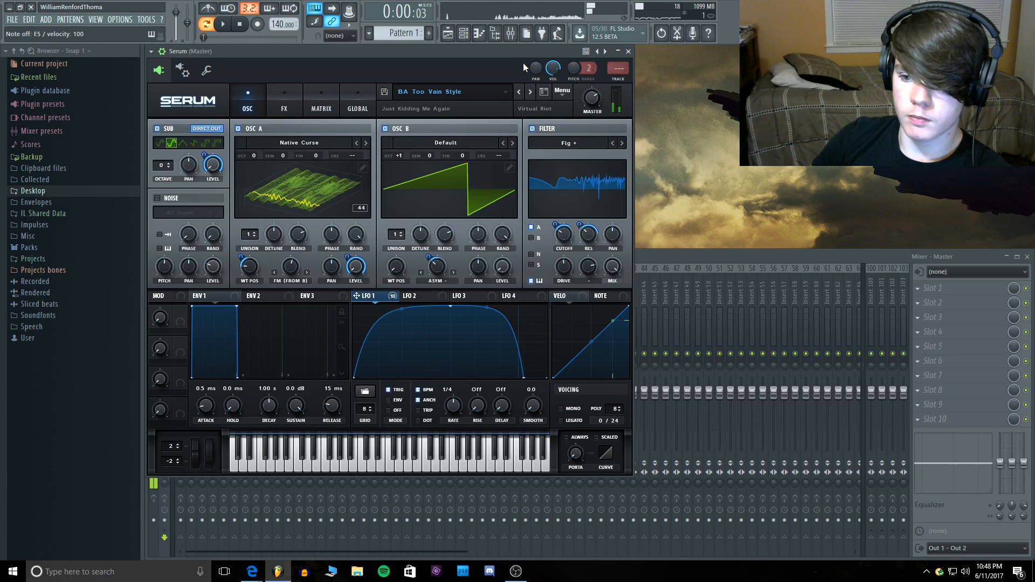
pyautogui.press('c')
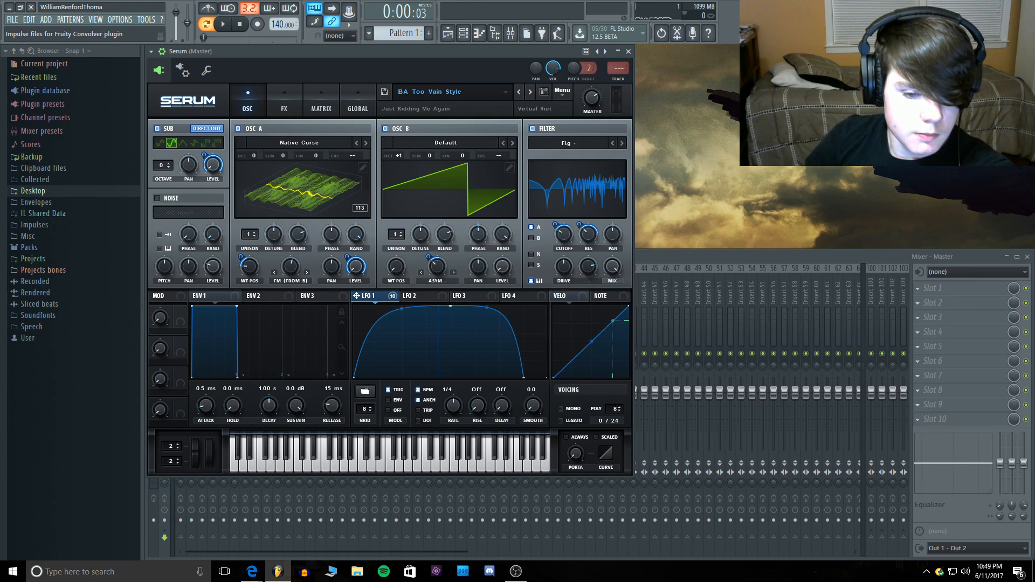
pyautogui.click(447, 93)
pyautogui.moveTo(439, 185)
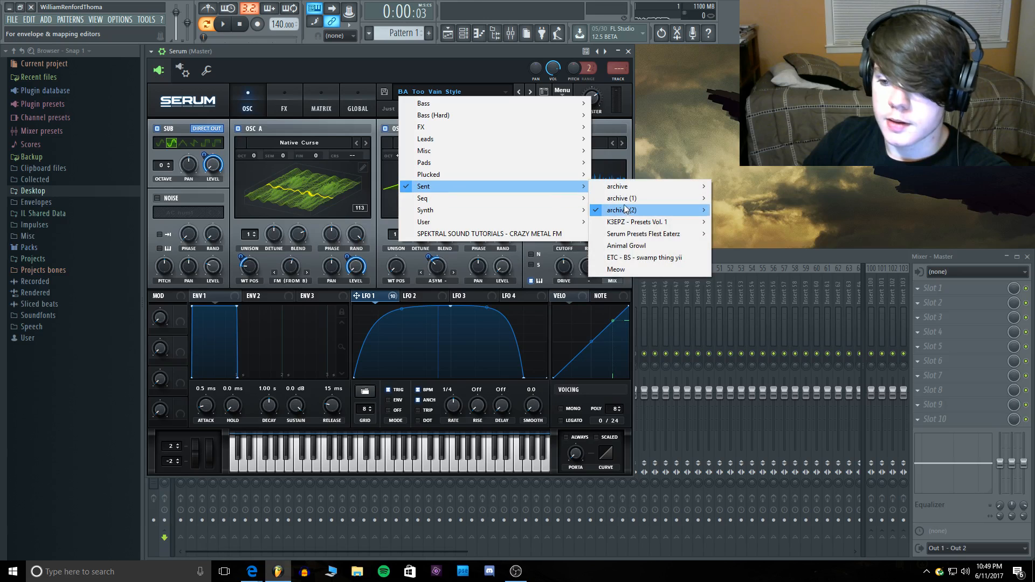
pyautogui.click(489, 55)
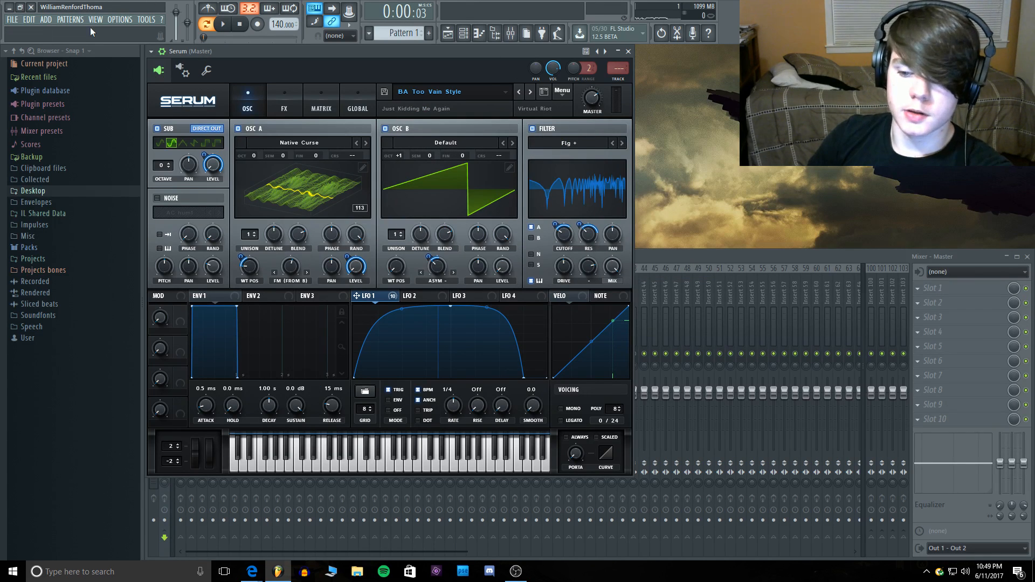
# Step: Switch to Yahoo Mail, return to the inbox and open the "presets thing" message
pyautogui.click(9, 7)
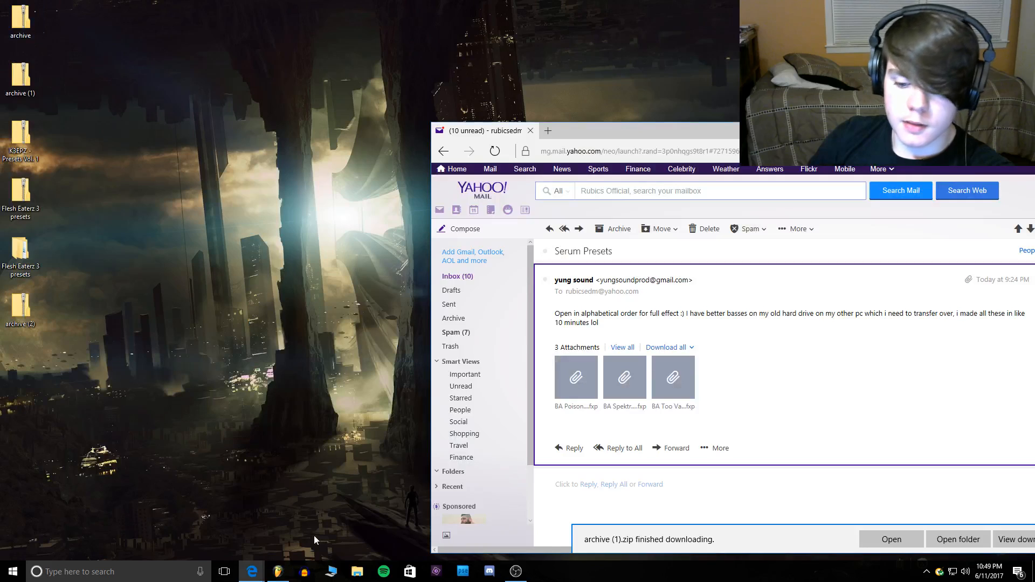
pyautogui.click(455, 278)
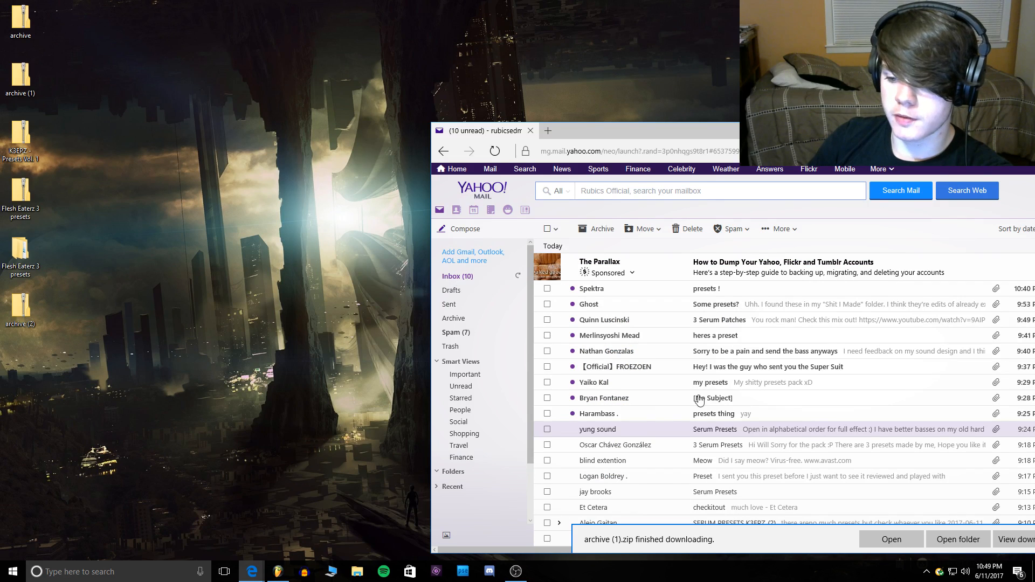
pyautogui.click(623, 416)
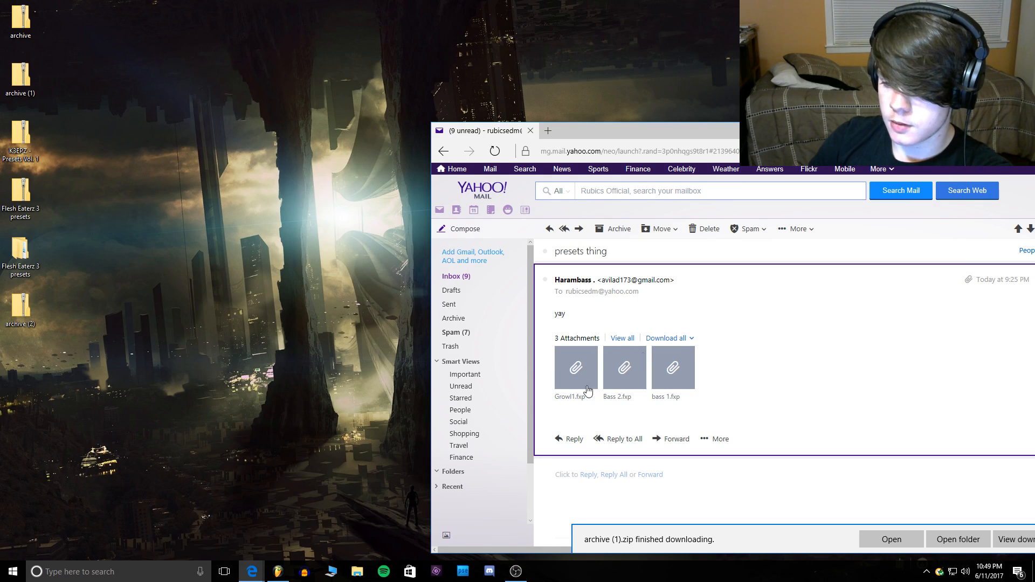
pyautogui.moveTo(580, 403)
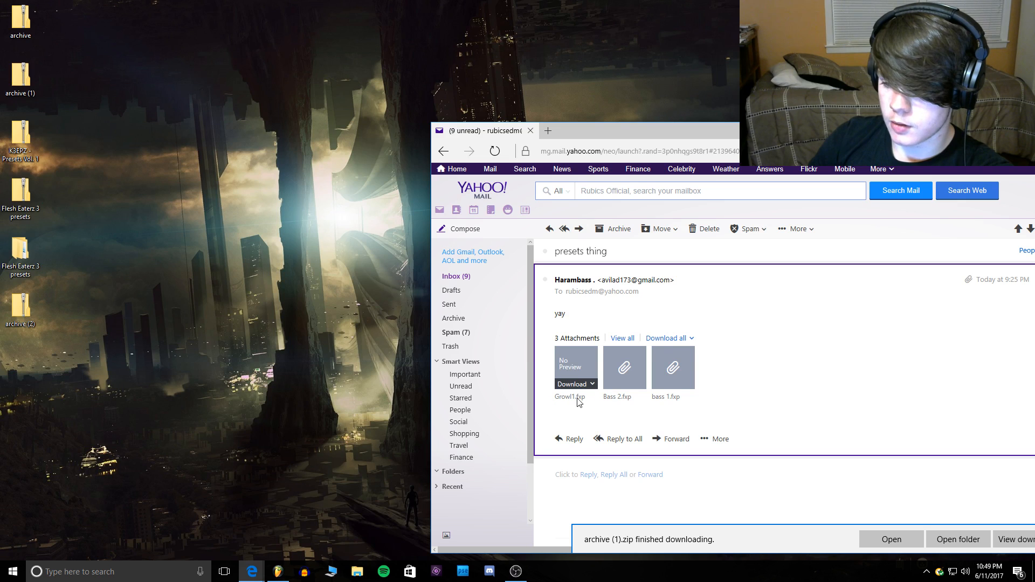
# Step: Download all three preset attachments as one zip archive, save it and show it in its folder
pyautogui.click(678, 342)
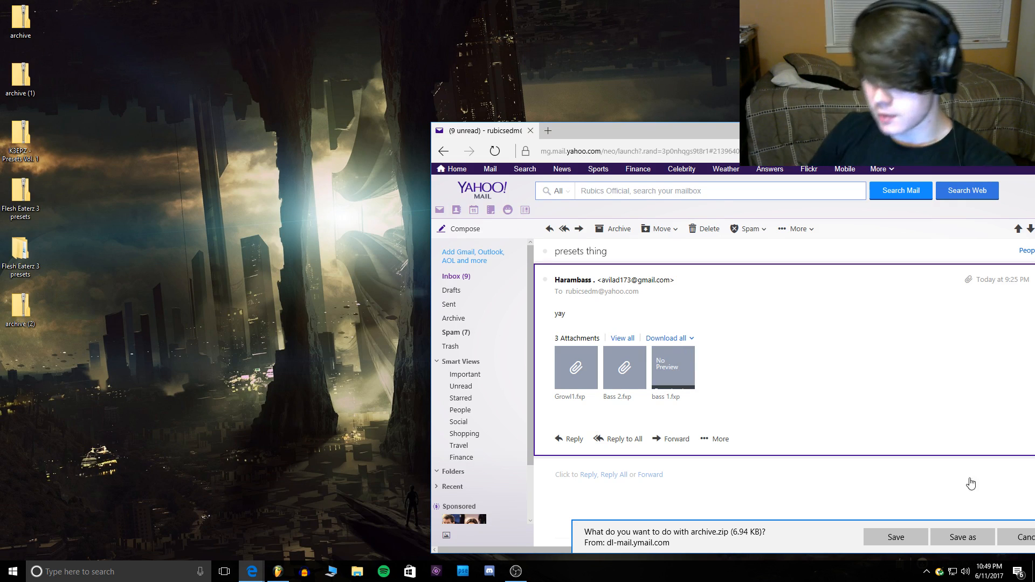
pyautogui.click(895, 537)
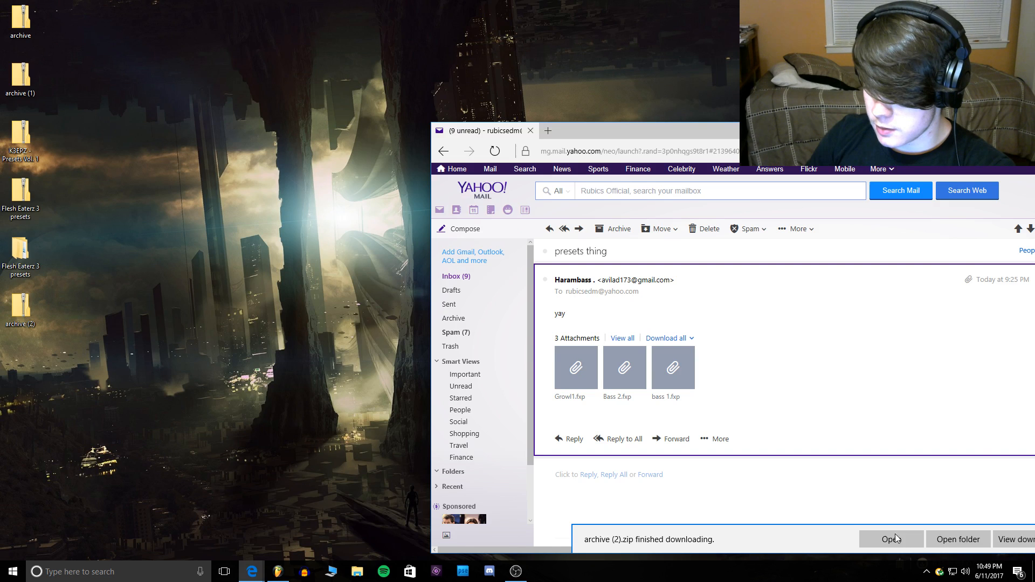
pyautogui.click(965, 541)
# Step: Select the new archive (2) in Downloads and delete the old archive (2) from the desktop
pyautogui.click(368, 148)
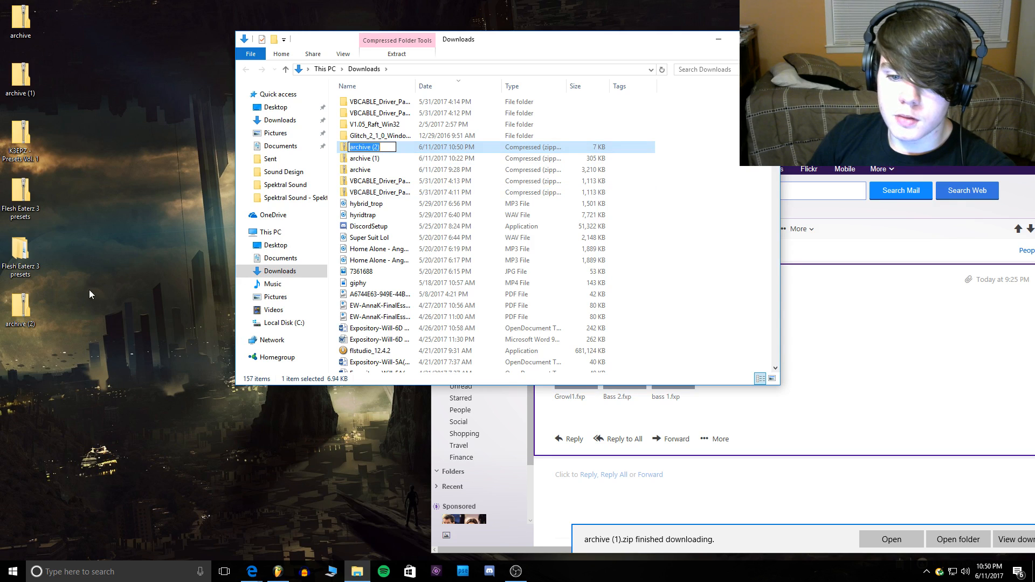
pyautogui.rightClick(16, 297)
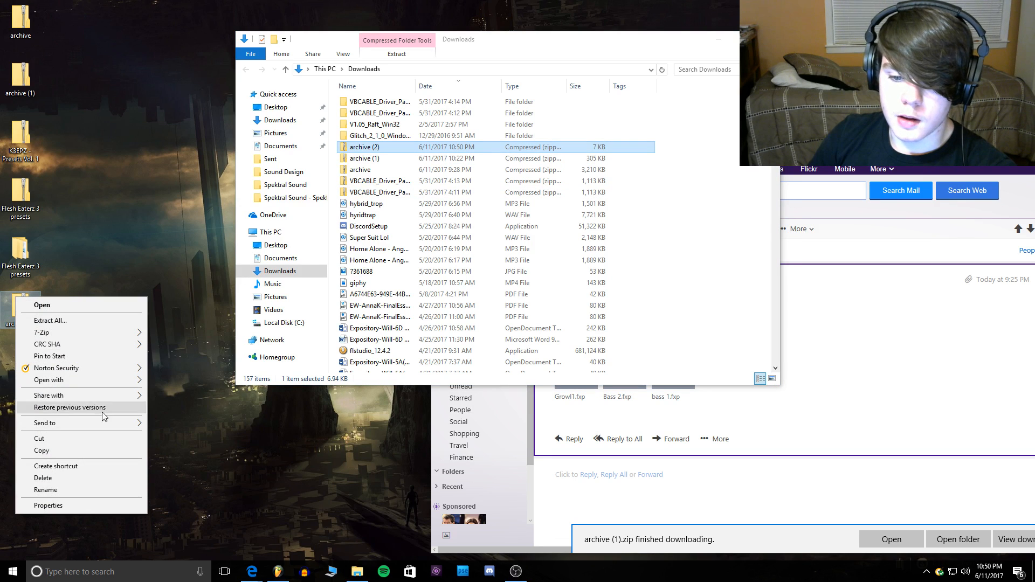
pyautogui.click(80, 478)
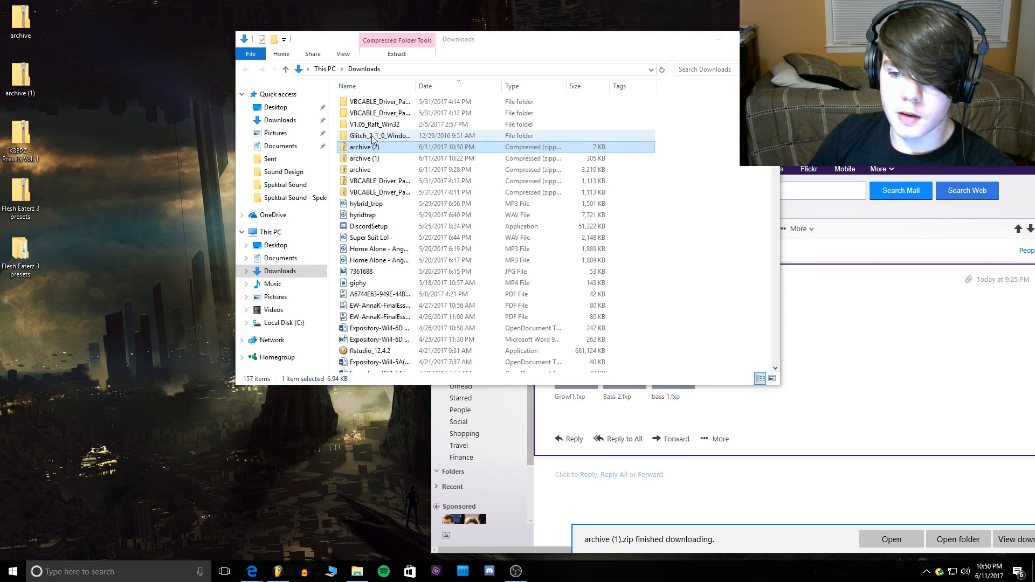
# Step: Move archive (2) from Downloads to the desktop, extract it there and close both folder windows
pyautogui.moveTo(369, 149); pyautogui.dragTo(30, 299)
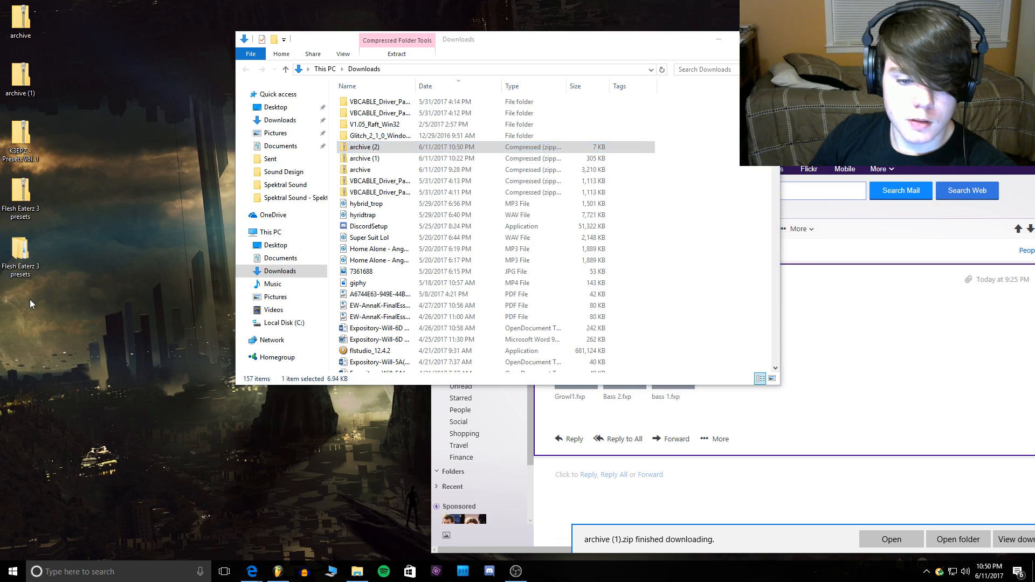
pyautogui.rightClick(29, 314)
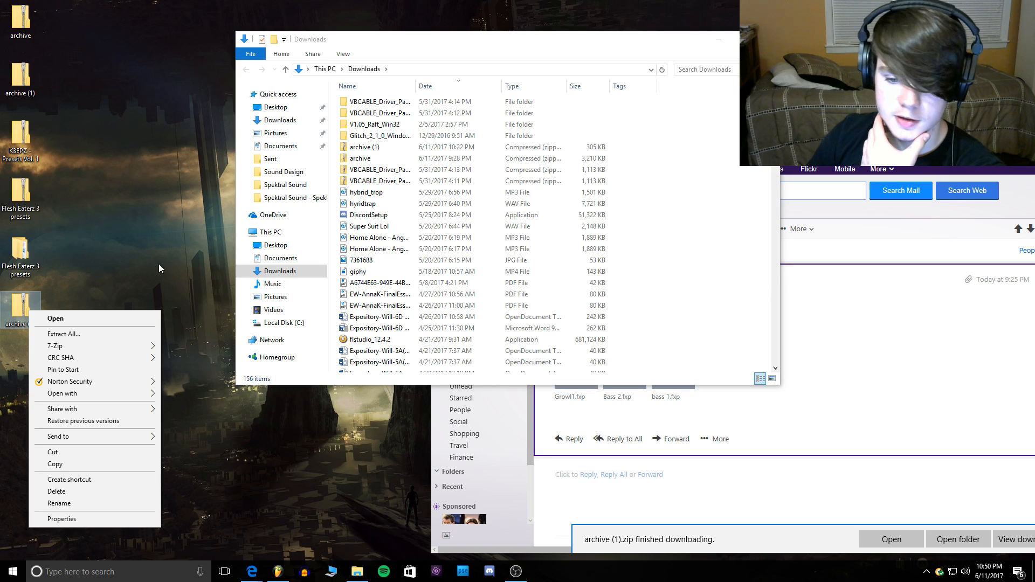
pyautogui.click(63, 333)
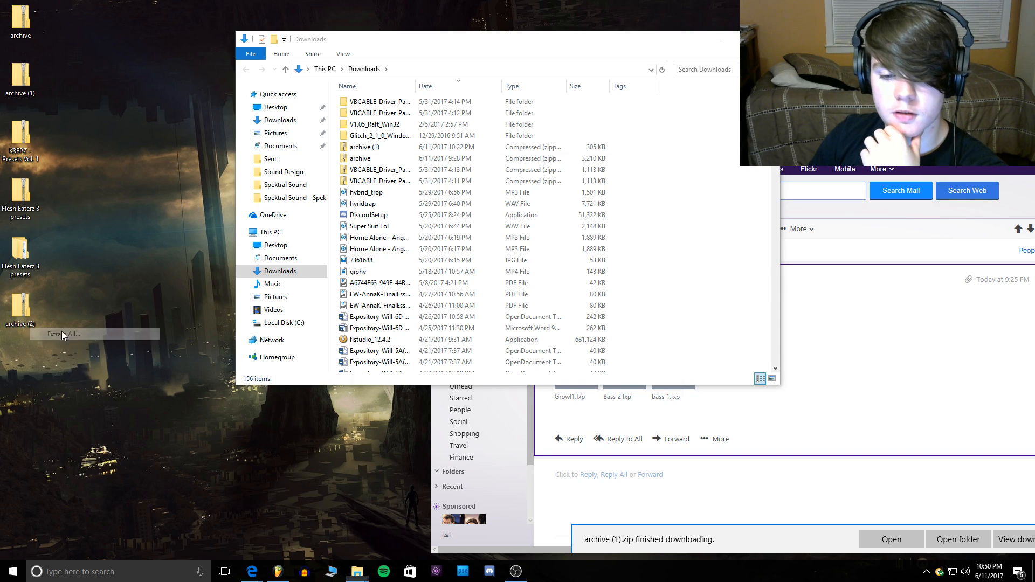
pyautogui.click(609, 387)
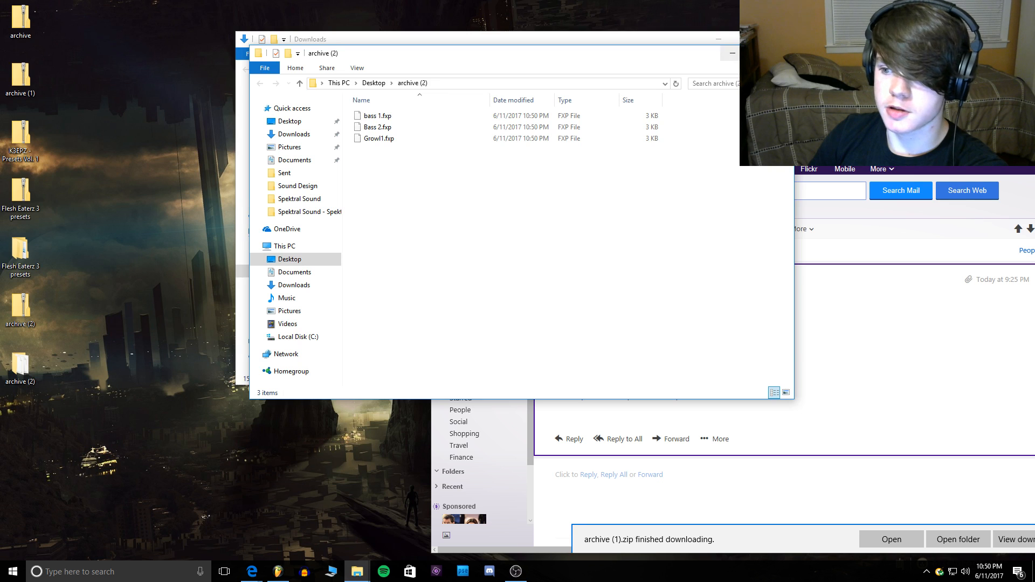
pyautogui.click(782, 53)
pyautogui.click(768, 40)
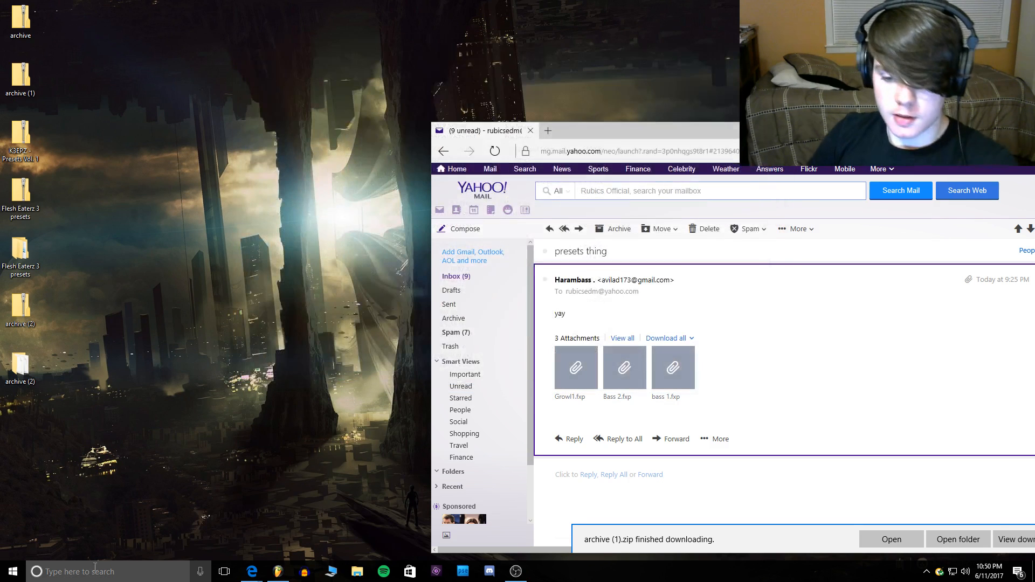
# Step: Search Windows for "serum presets", open the Serum Presets folder and go to its Presets > Sent subfolder
pyautogui.click(96, 572)
pyautogui.write('se')
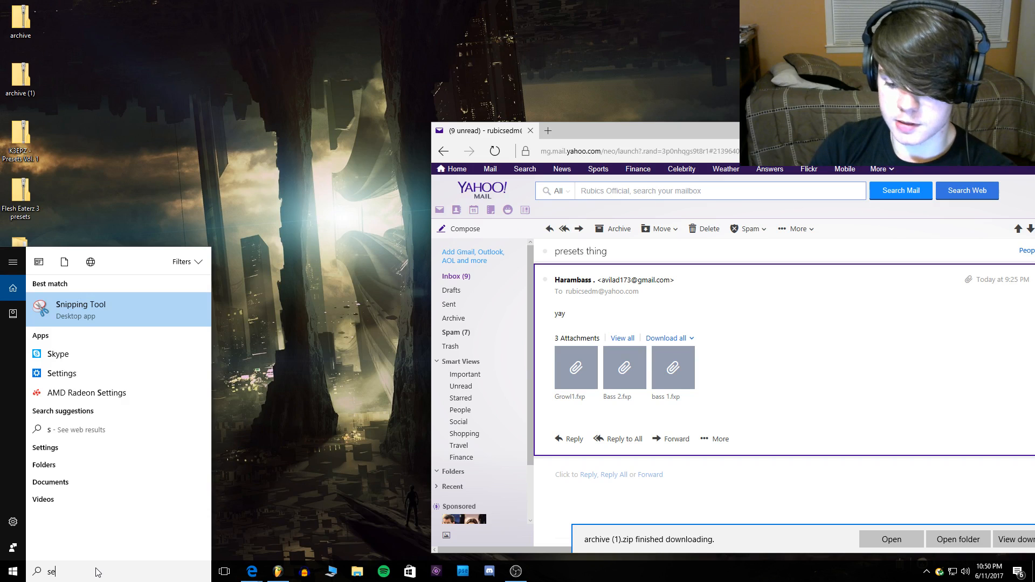
pyautogui.write('rum presets')
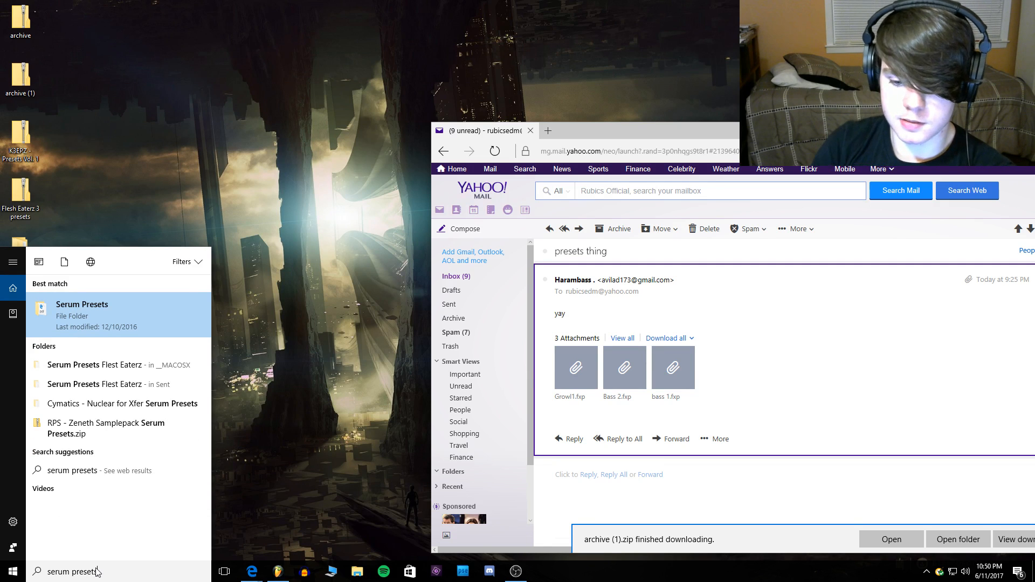
pyautogui.click(152, 326)
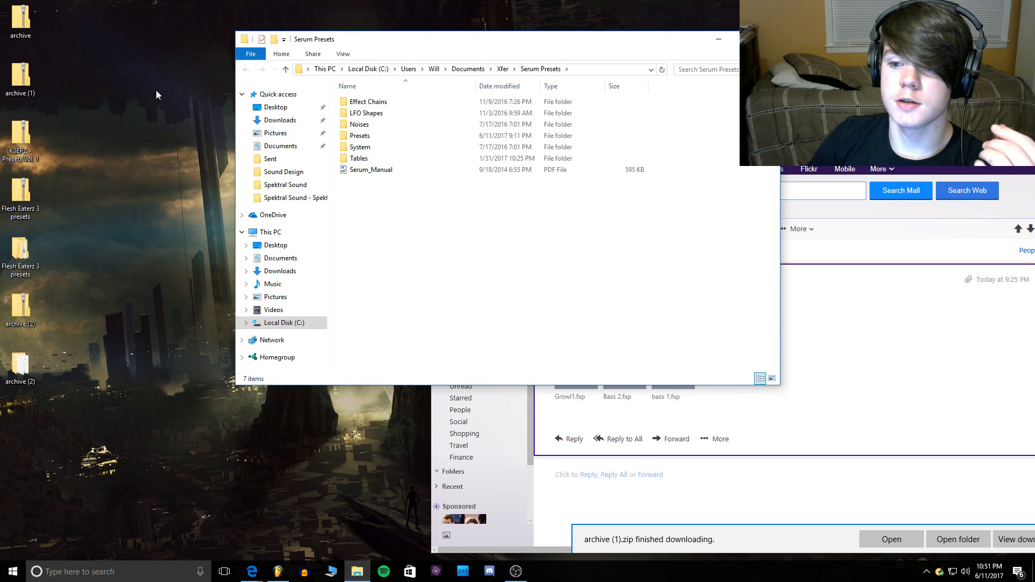
pyautogui.doubleClick(363, 136)
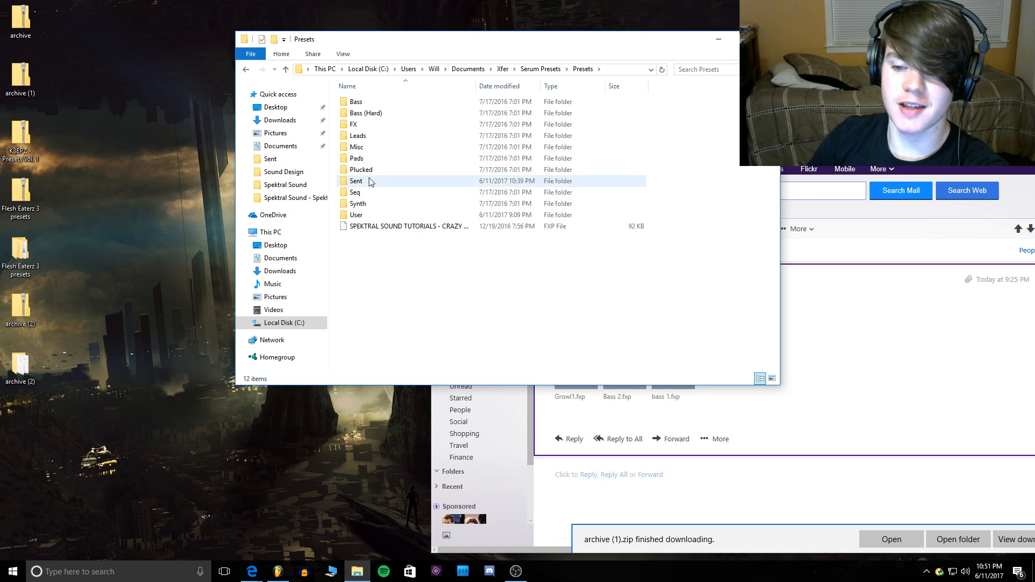
pyautogui.doubleClick(374, 183)
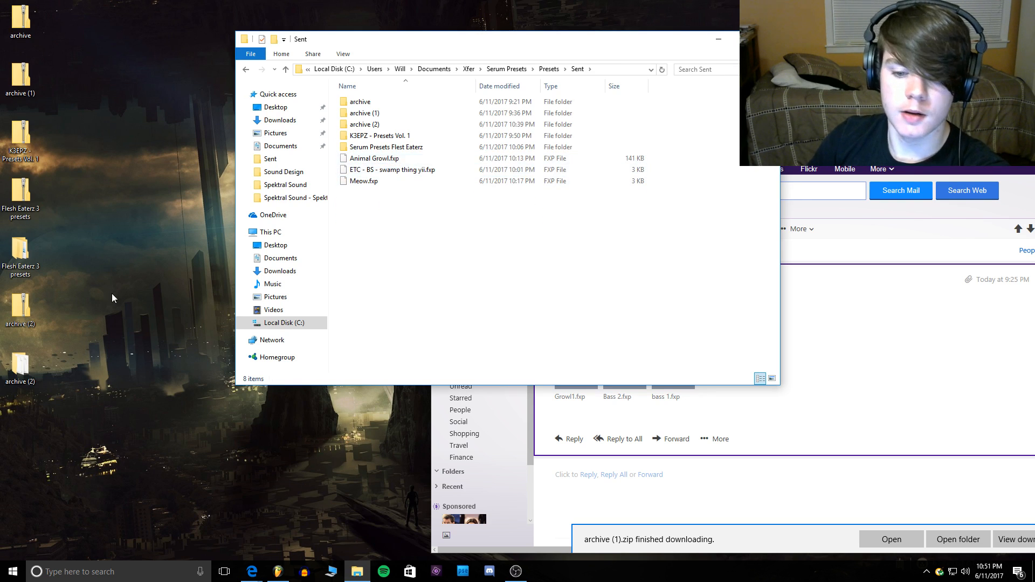
# Step: Check the extracted archive (2) folder's contents and replace the old archive (2) in Sent with it
pyautogui.doubleClick(19, 369)
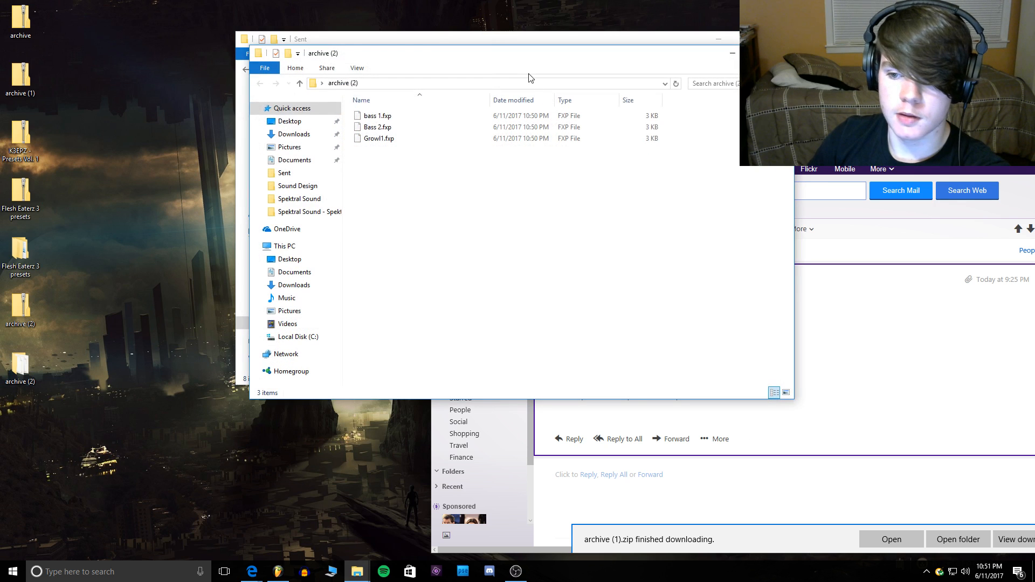
pyautogui.click(782, 53)
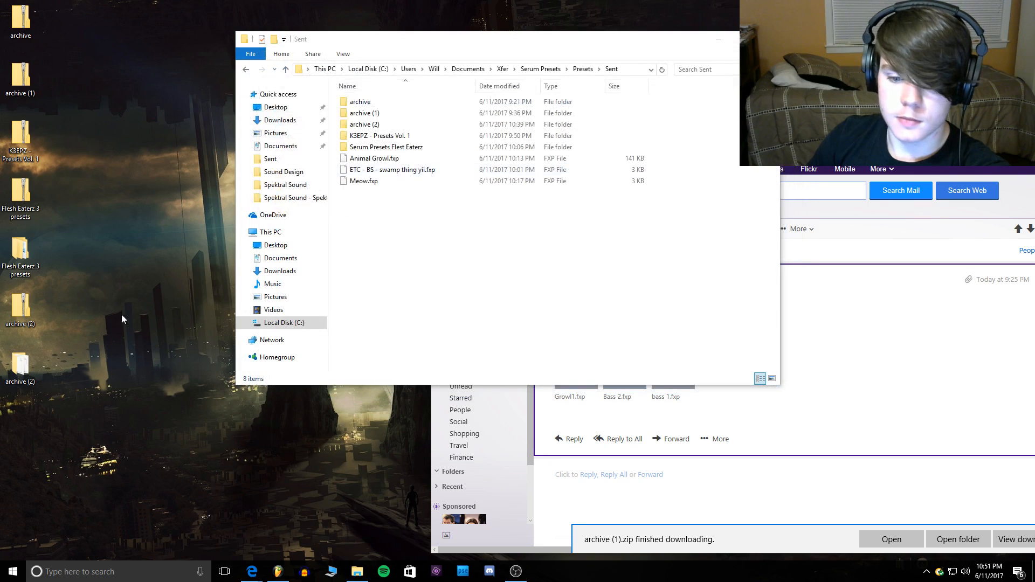
pyautogui.rightClick(359, 127)
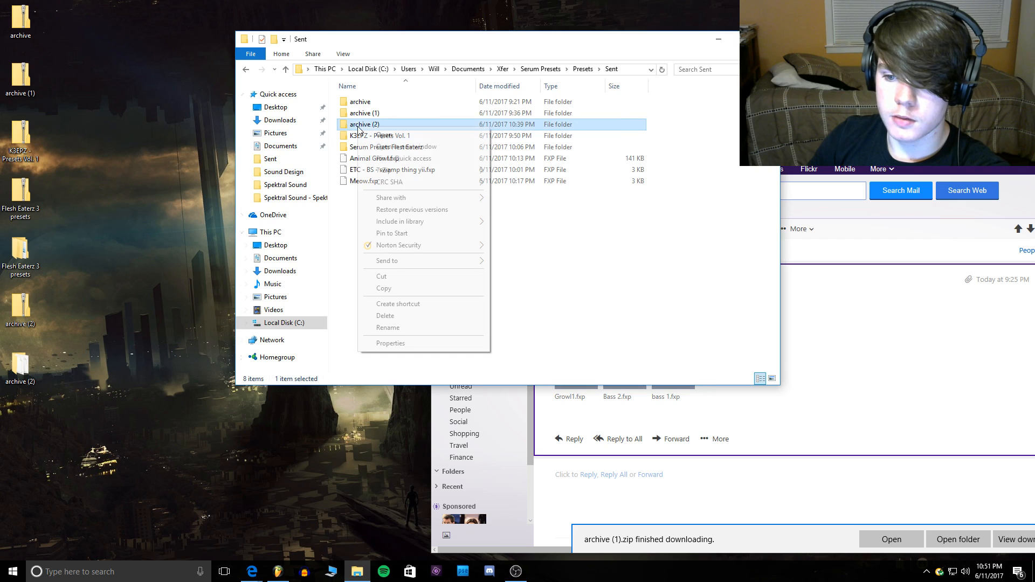
pyautogui.click(395, 316)
pyautogui.moveTo(21, 367); pyautogui.dragTo(421, 261)
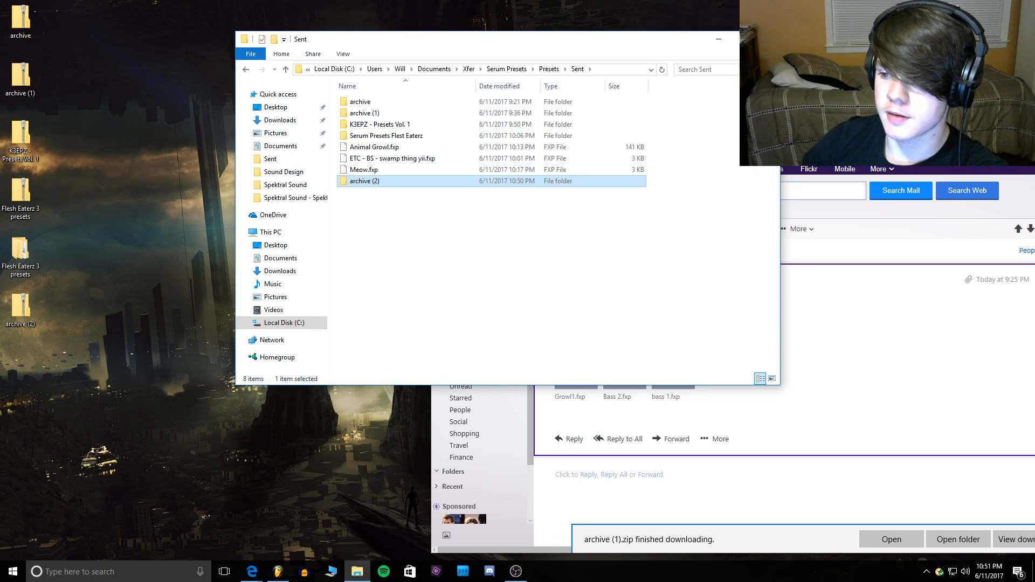
# Step: Hide the file window, switch to FL Studio, look at Serum's preset list and close the Serum window
pyautogui.click(357, 572)
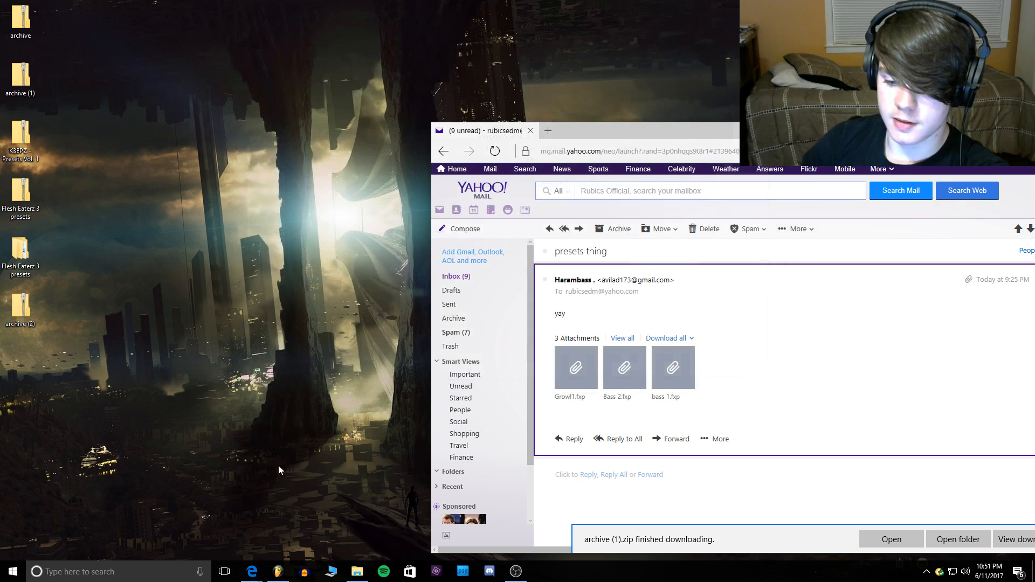
pyautogui.click(278, 571)
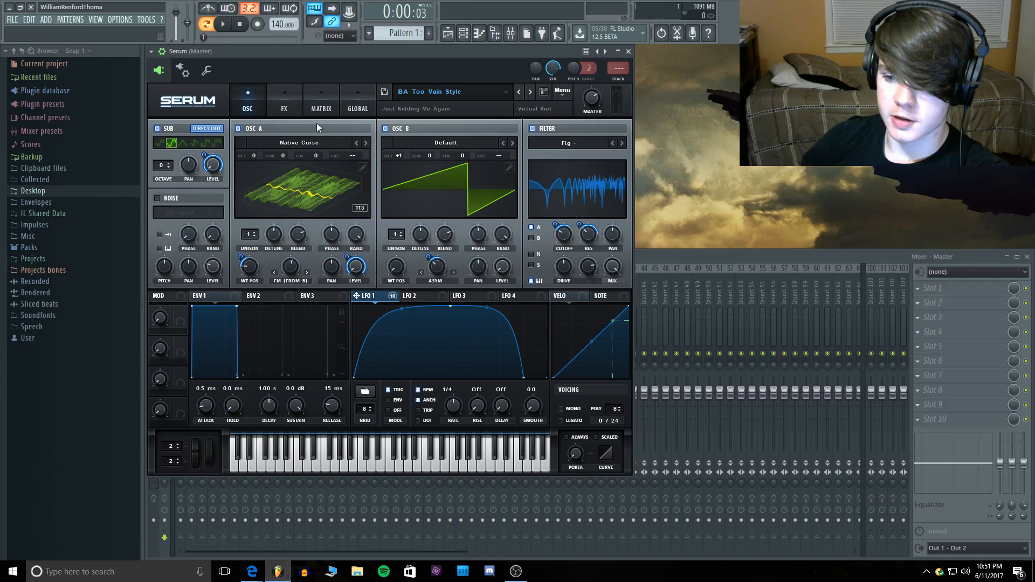
pyautogui.click(445, 92)
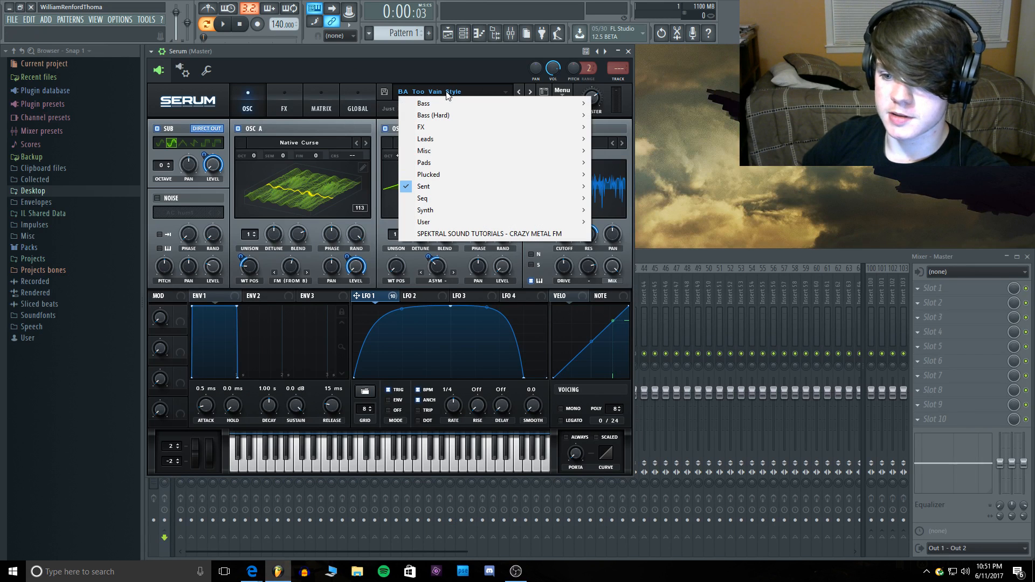
pyautogui.click(630, 52)
pyautogui.click(630, 51)
# Step: Reload the synth by replacing the Serum channel with a Sampler and that Sampler with a fresh Serum
pyautogui.rightClick(243, 78)
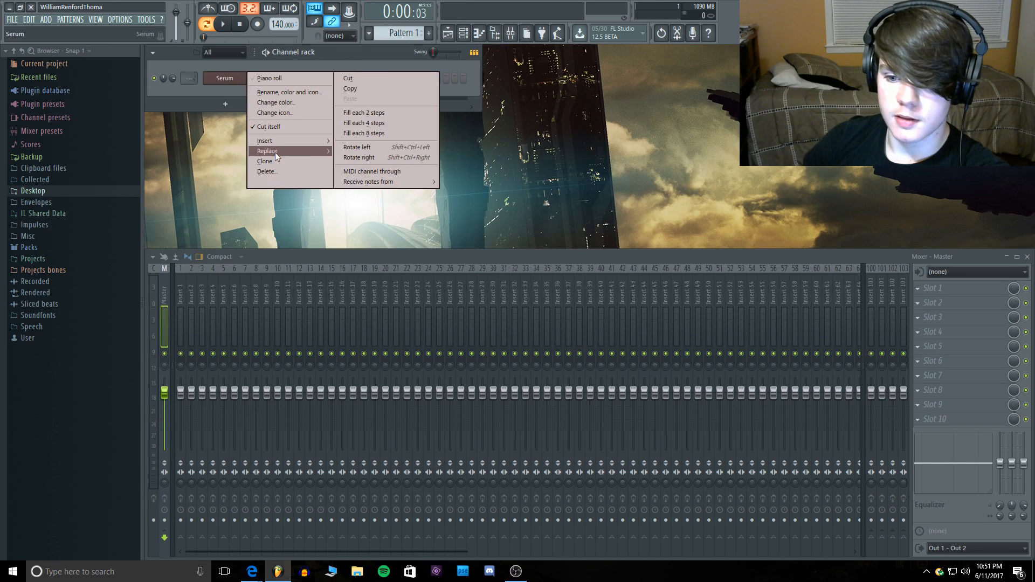
pyautogui.moveTo(275, 151)
pyautogui.click(376, 47)
pyautogui.rightClick(238, 78)
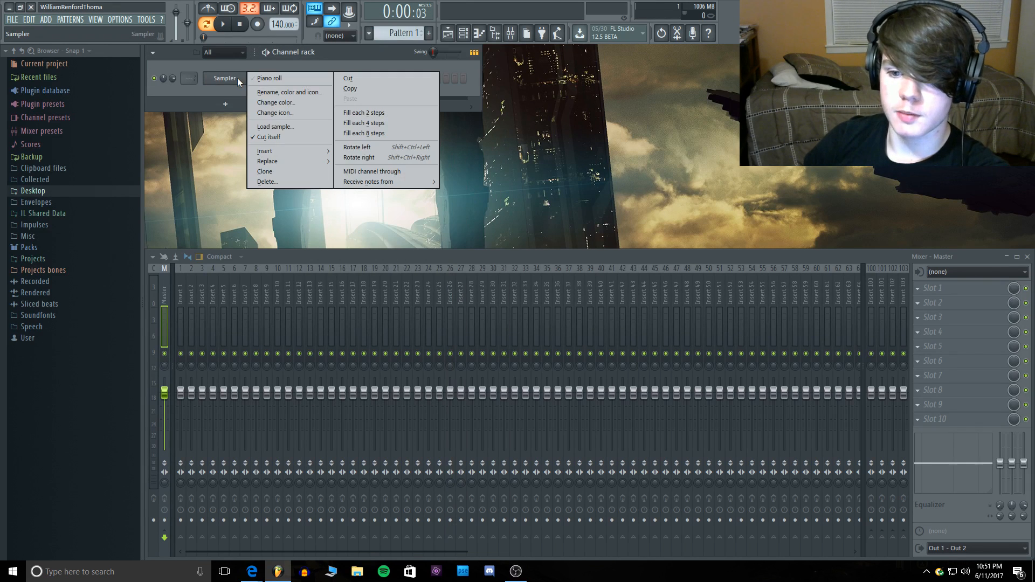
pyautogui.click(442, 151)
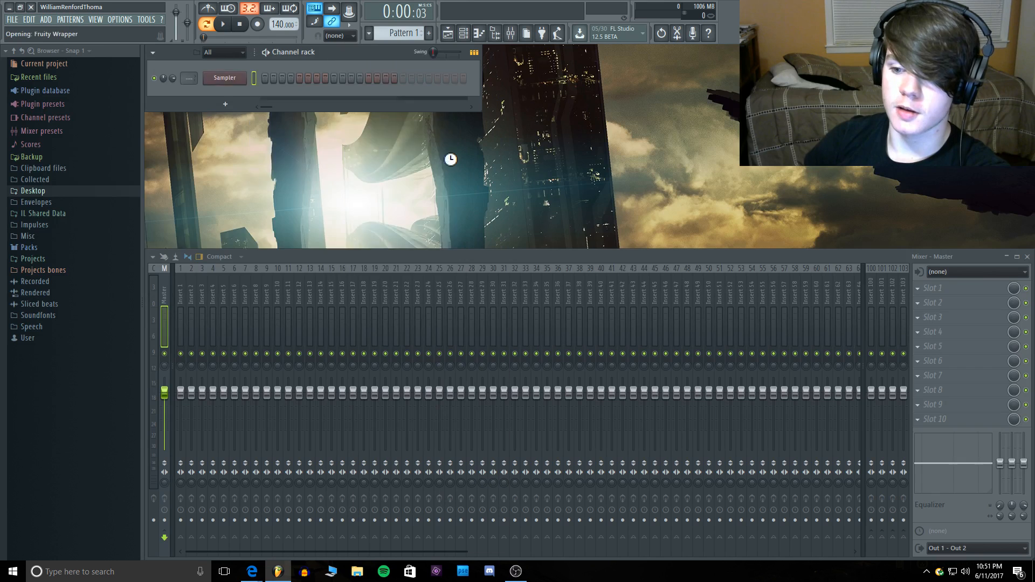
# Step: Load the bass 1 preset from the archive (2) folder in Sent and audition low notes on Serum's keyboard
pyautogui.click(423, 93)
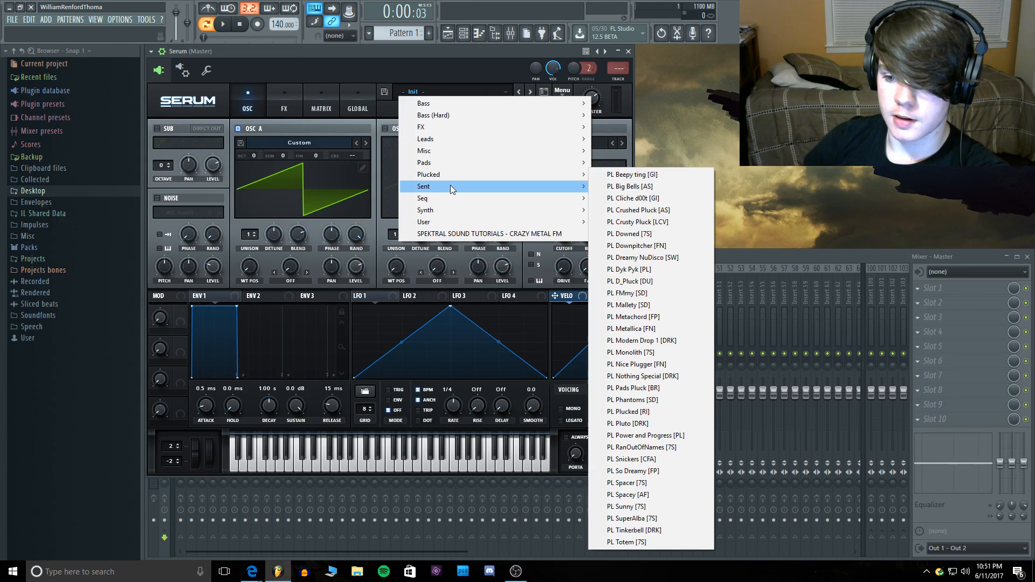
pyautogui.moveTo(451, 186)
pyautogui.moveTo(665, 215)
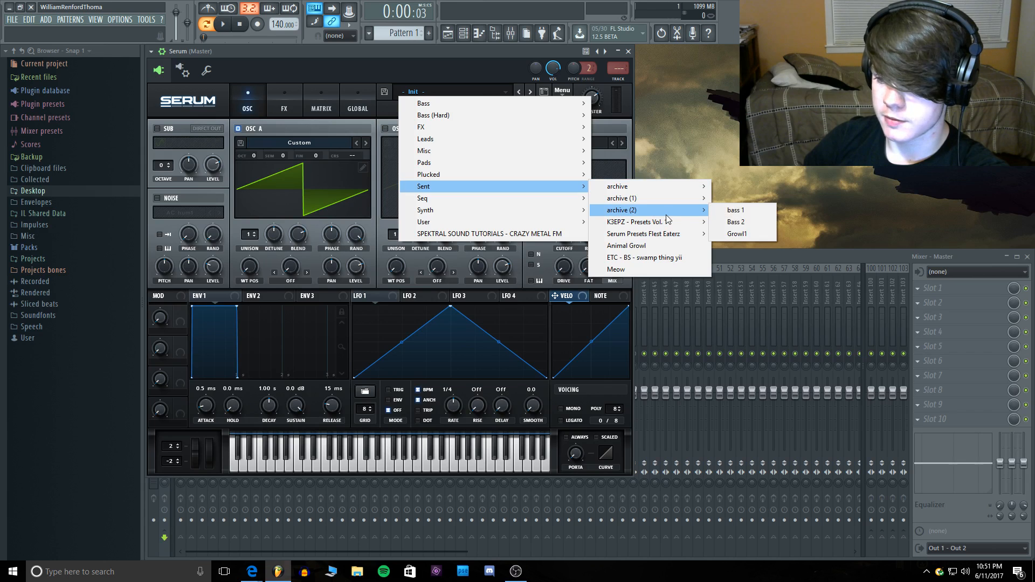
pyautogui.click(761, 208)
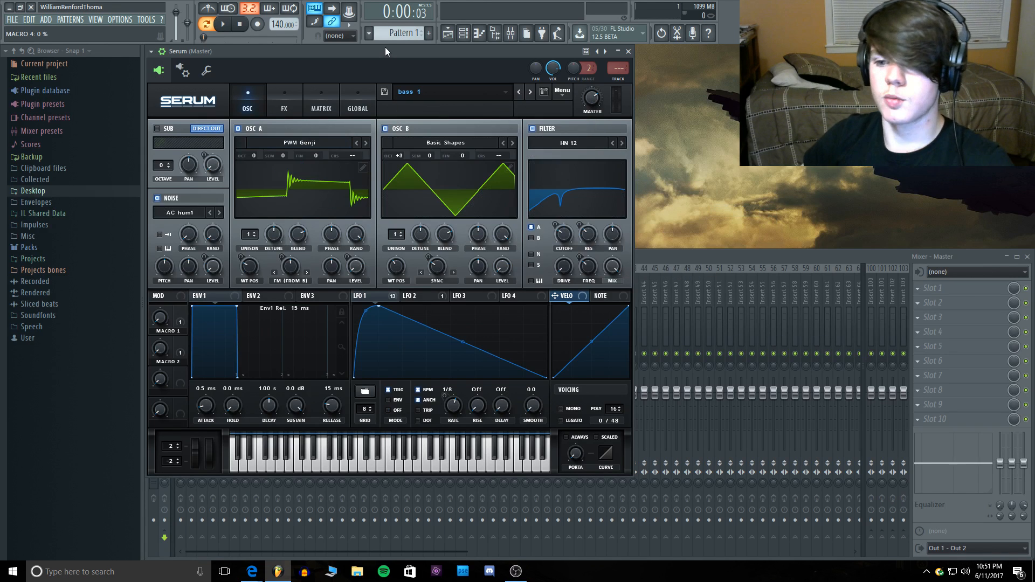
pyautogui.click(258, 447)
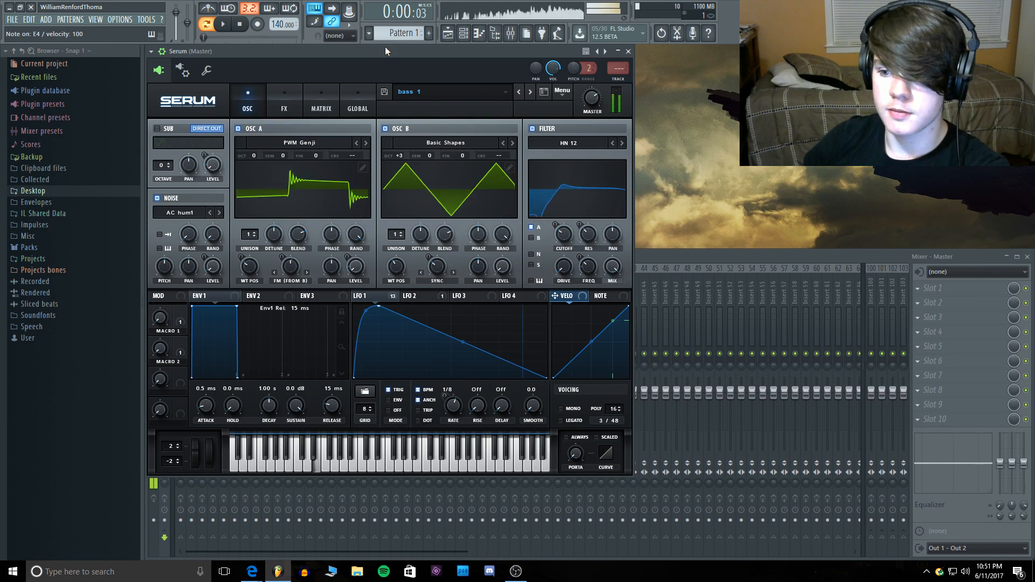
pyautogui.click(254, 458)
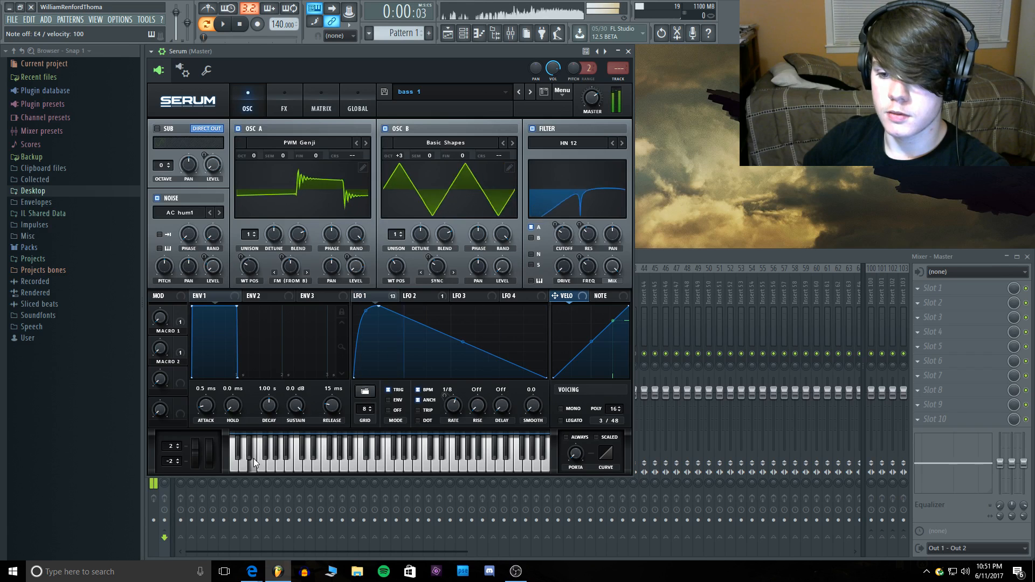
pyautogui.click(238, 464)
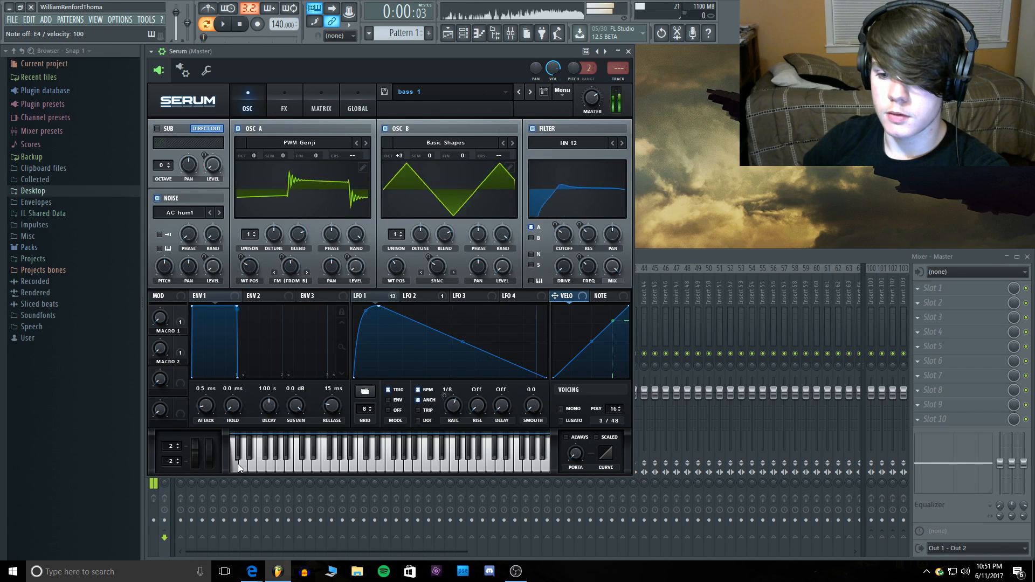
# Step: Set the Serum channel's root note to C7 in the miscellaneous functions and return to the plugin view
pyautogui.click(206, 70)
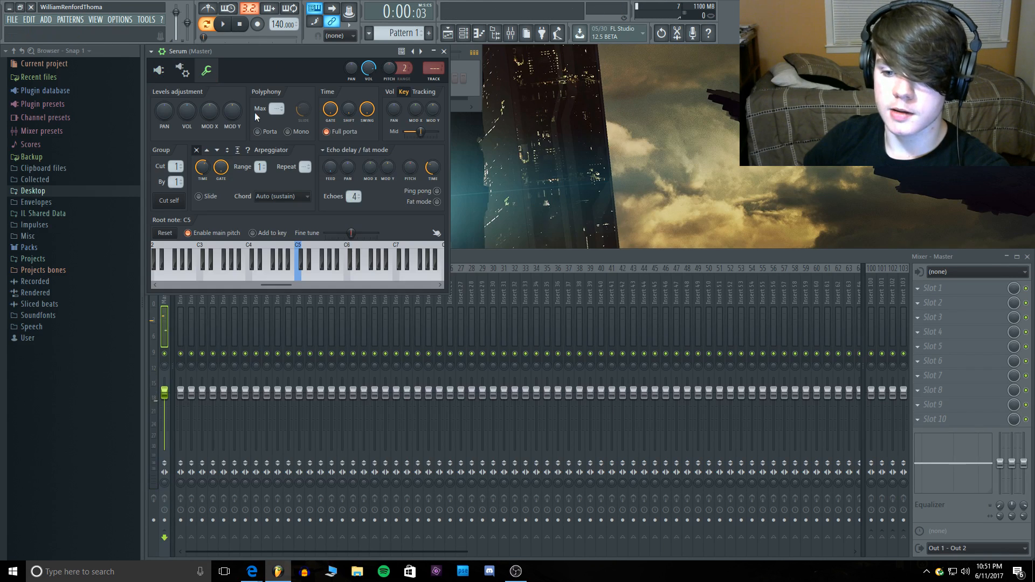
pyautogui.rightClick(348, 273)
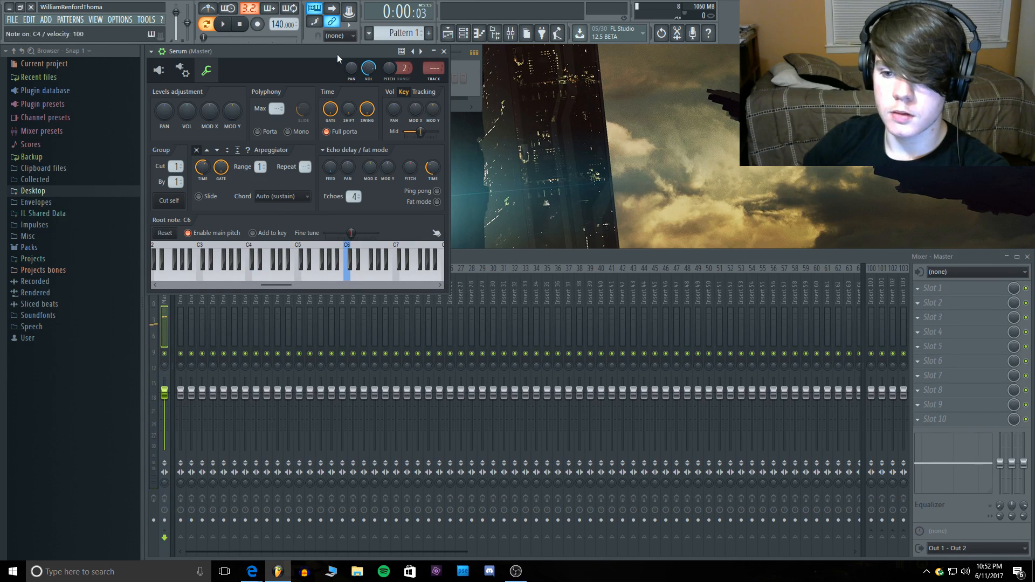
pyautogui.rightClick(391, 249)
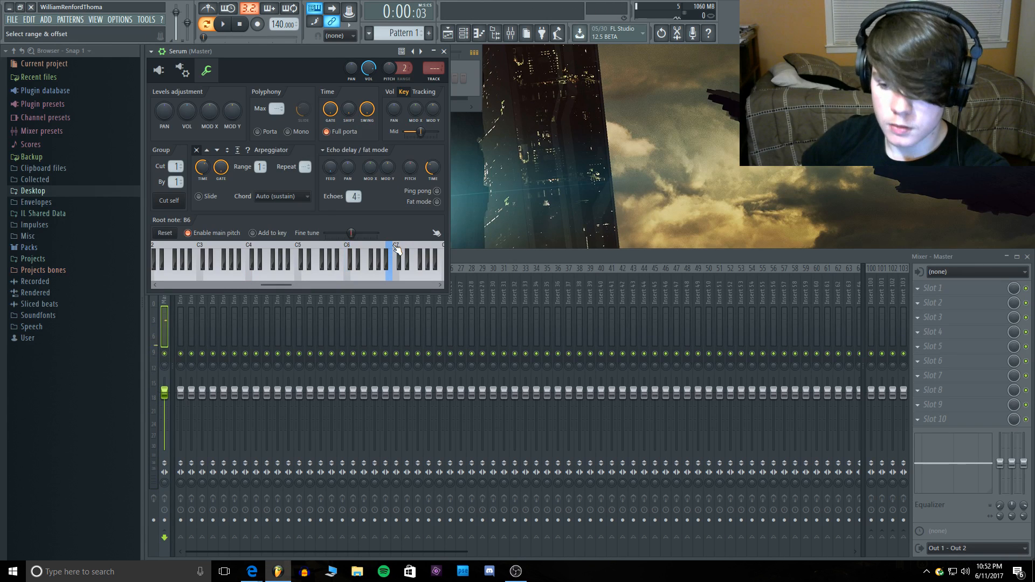
pyautogui.rightClick(398, 246)
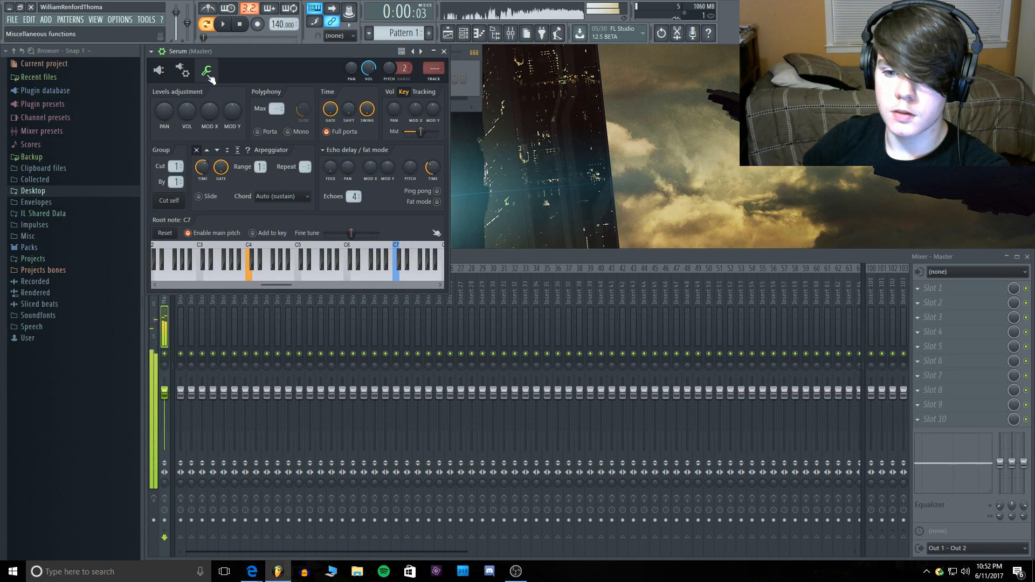
pyautogui.click(162, 73)
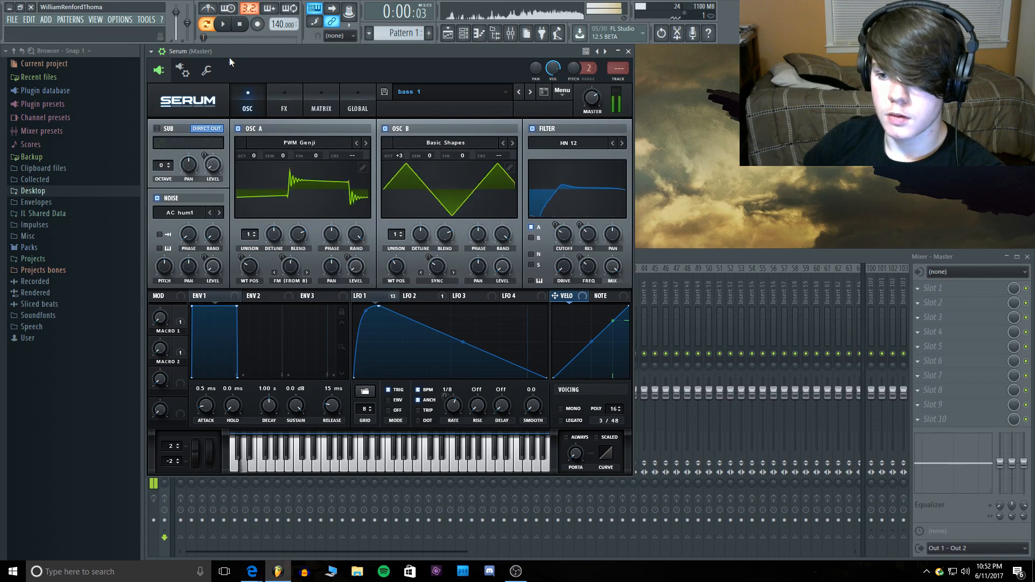
# Step: Compare bass 1 with its Flanger and Hyper/Dimension effects switched off and on, and return to the oscillator page
pyautogui.click(285, 97)
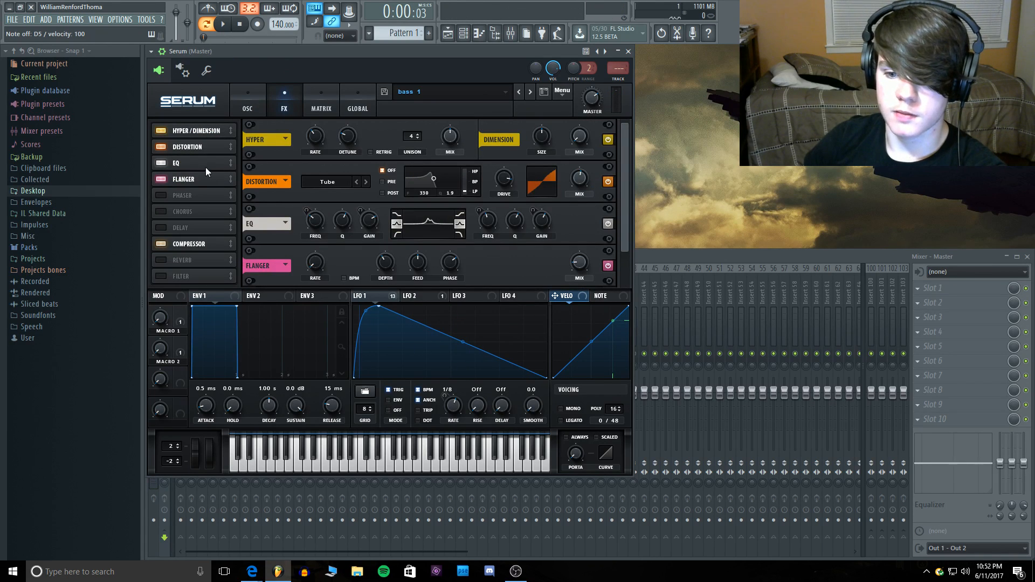
pyautogui.click(161, 179)
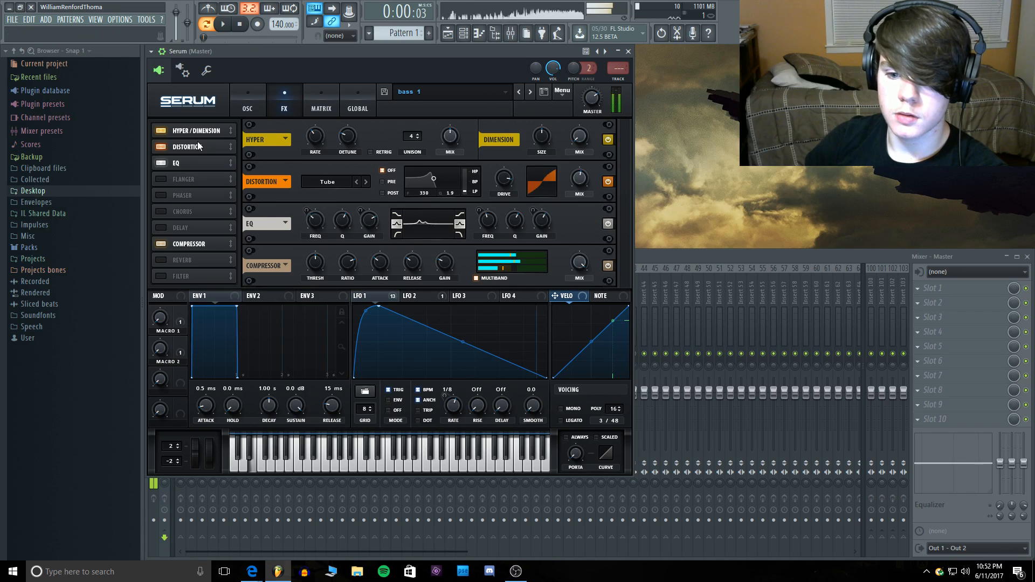
pyautogui.click(161, 179)
pyautogui.click(166, 128)
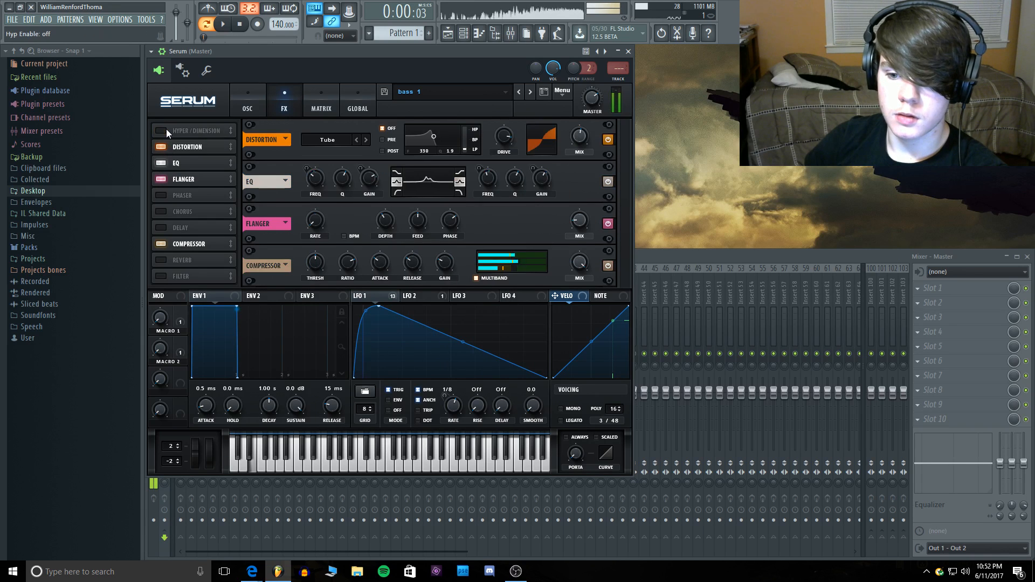
pyautogui.click(166, 129)
pyautogui.click(248, 102)
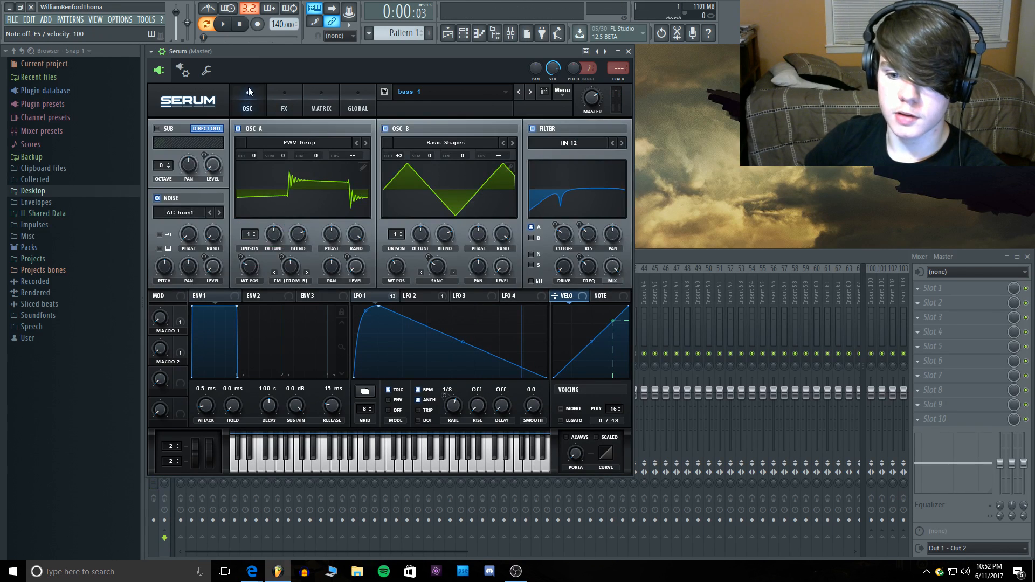
# Step: Switch oscillator A's waveform to the 3D view and toggle oscillator B's 3D view on and off while playing notes
pyautogui.press('c')
pyautogui.click(313, 192)
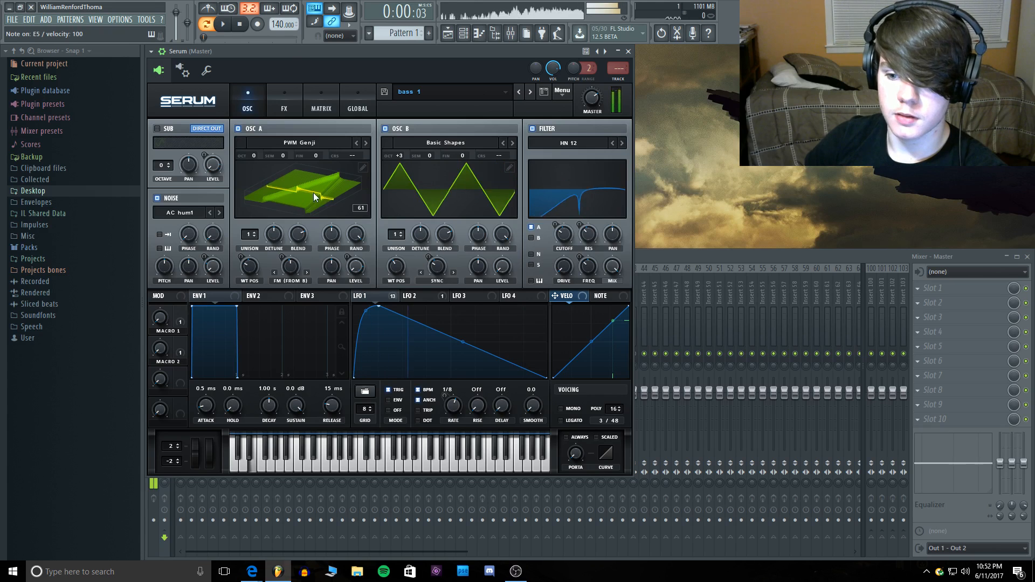
pyautogui.click(424, 177)
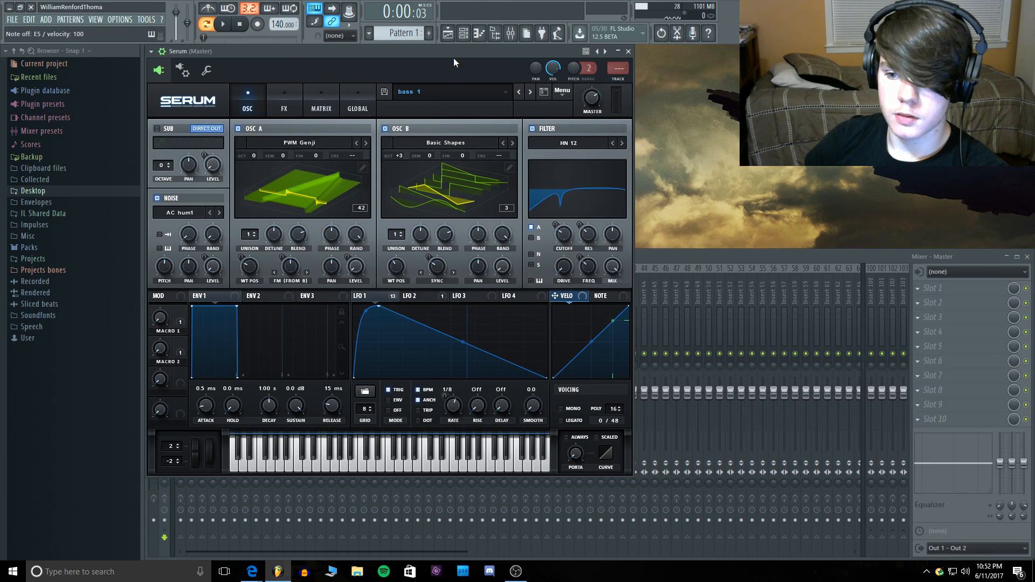
pyautogui.press('c')
pyautogui.click(452, 209)
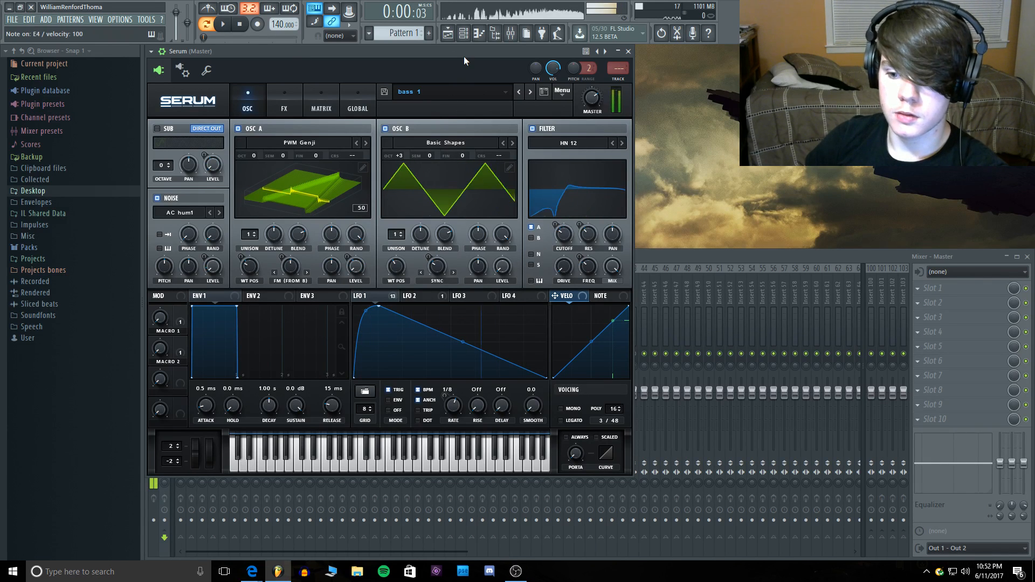
# Step: Audition bass 1 while examining Macro 1, LFO 2 and LFO 1, comparing the sound with the filter switched off and on
pyautogui.press('e')
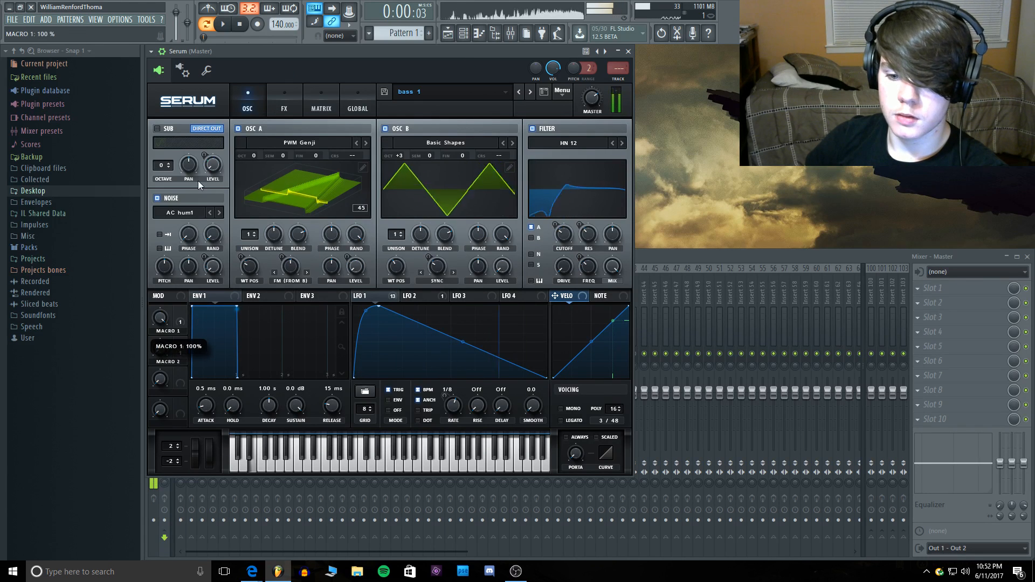
pyautogui.moveTo(198, 183); pyautogui.dragTo(189, 55)
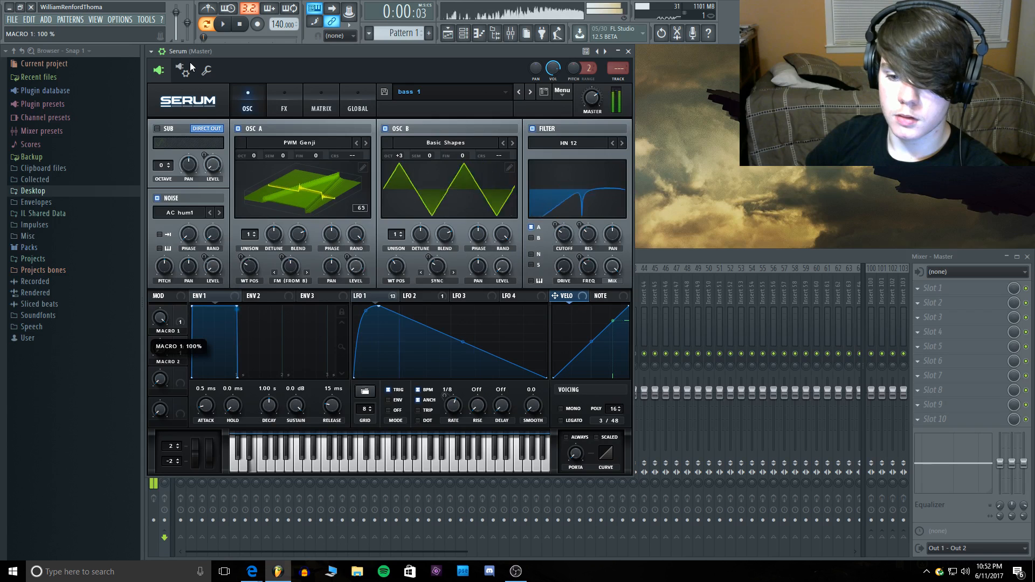
pyautogui.click(416, 298)
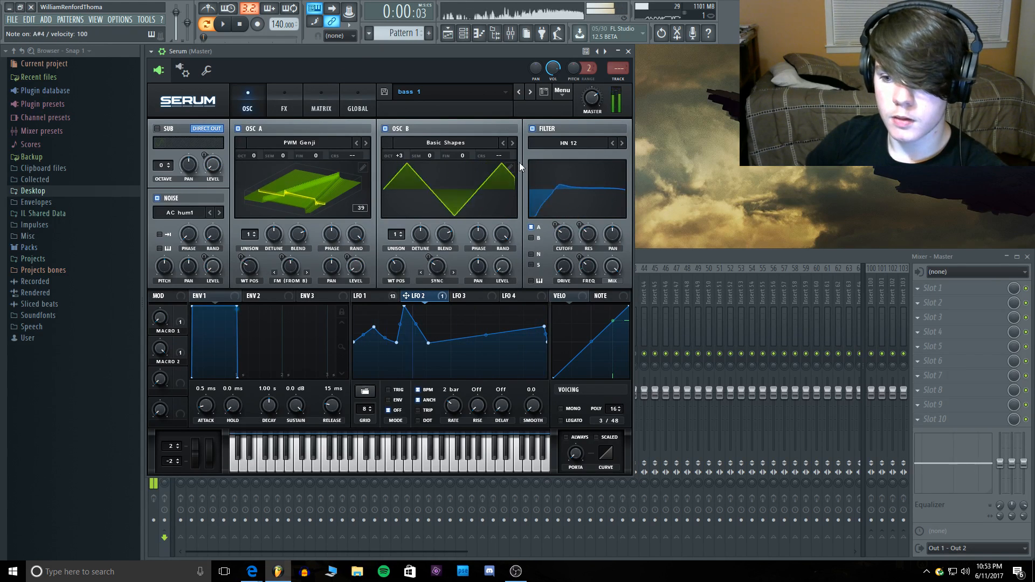
pyautogui.click(532, 130)
pyautogui.click(532, 130)
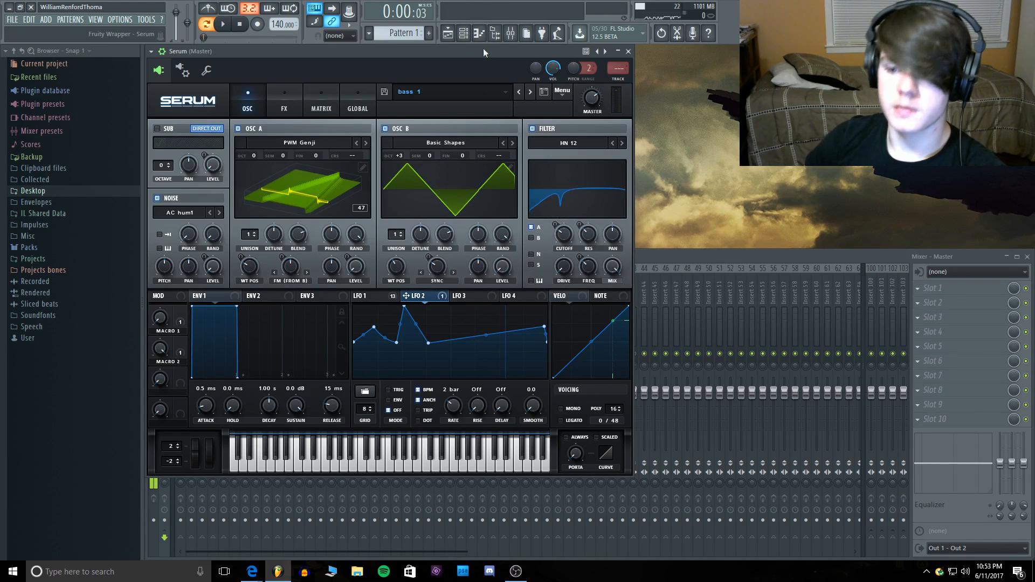
pyautogui.click(380, 297)
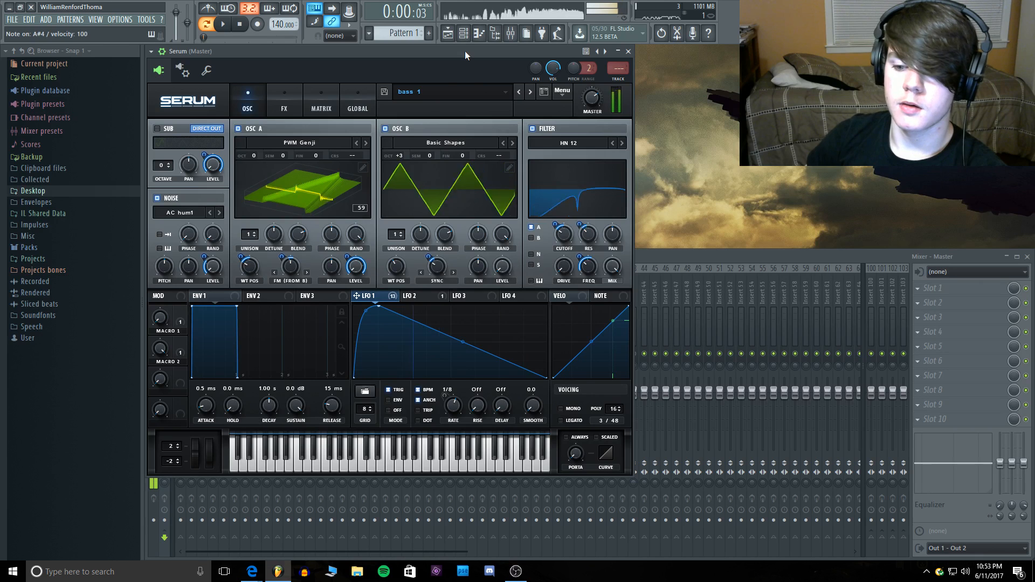
pyautogui.moveTo(366, 312)
pyautogui.mouseDown()
pyautogui.moveTo(366, 343)
pyautogui.moveTo(368, 312)
pyautogui.mouseUp()
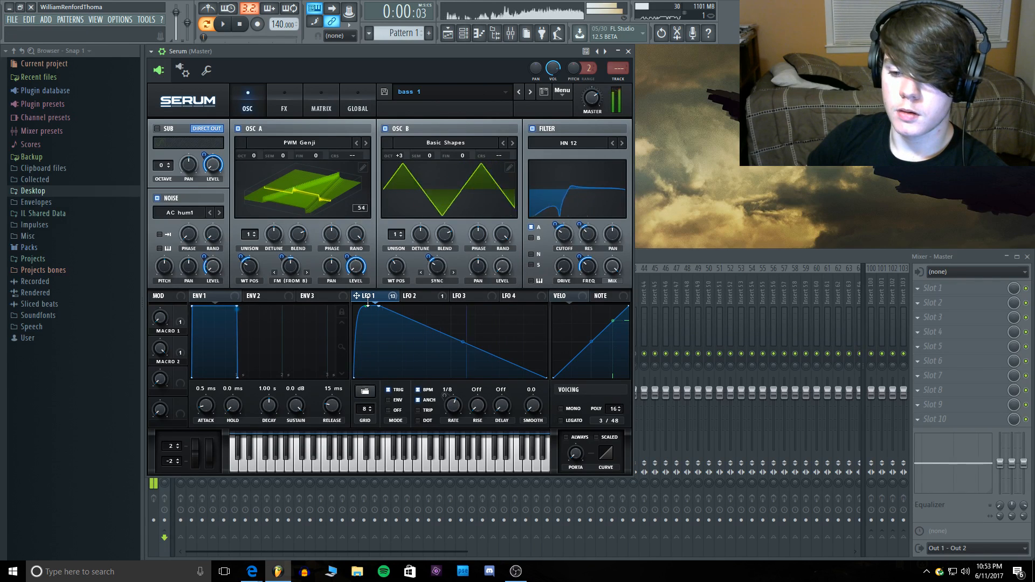
# Step: Compare bass 1 with its Compressor and EQ effects switched off and on
pyautogui.click(289, 106)
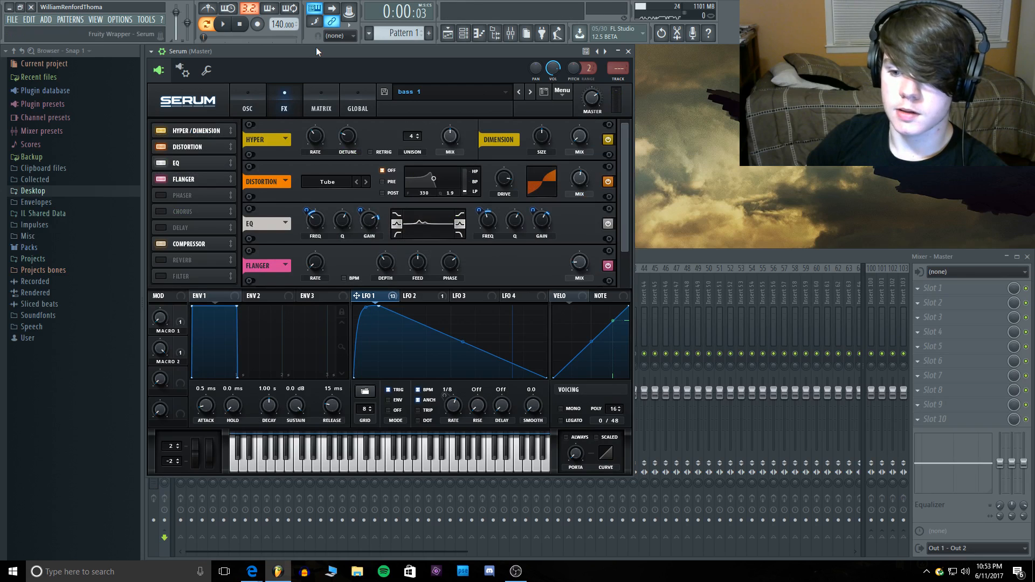
pyautogui.click(163, 245)
pyautogui.click(163, 245)
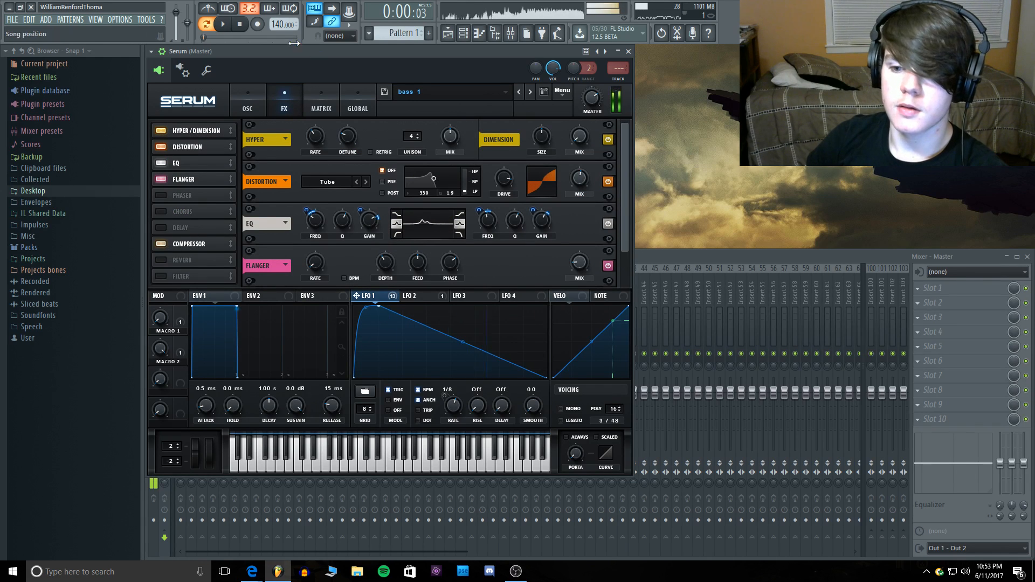
pyautogui.click(165, 162)
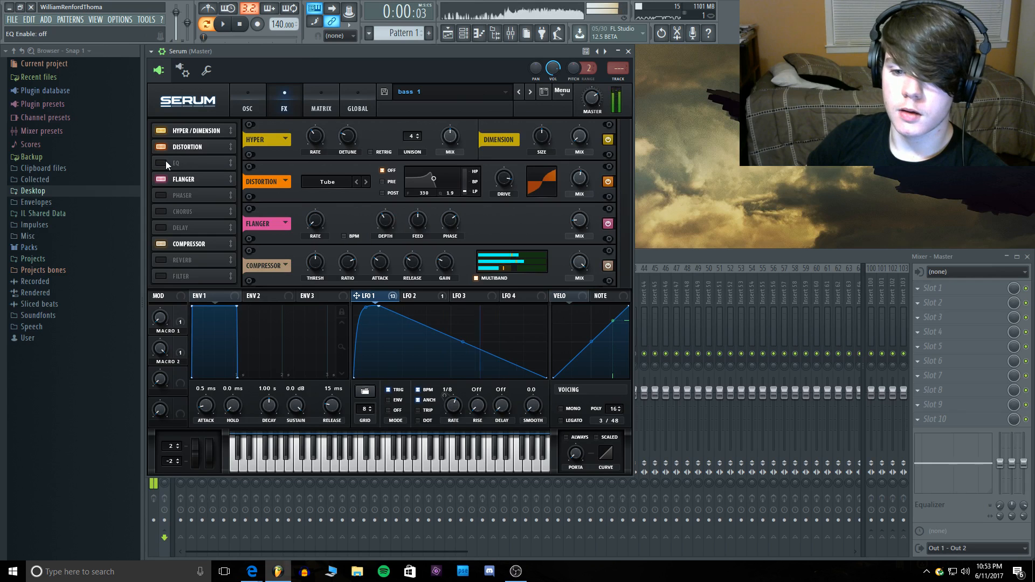
pyautogui.click(165, 162)
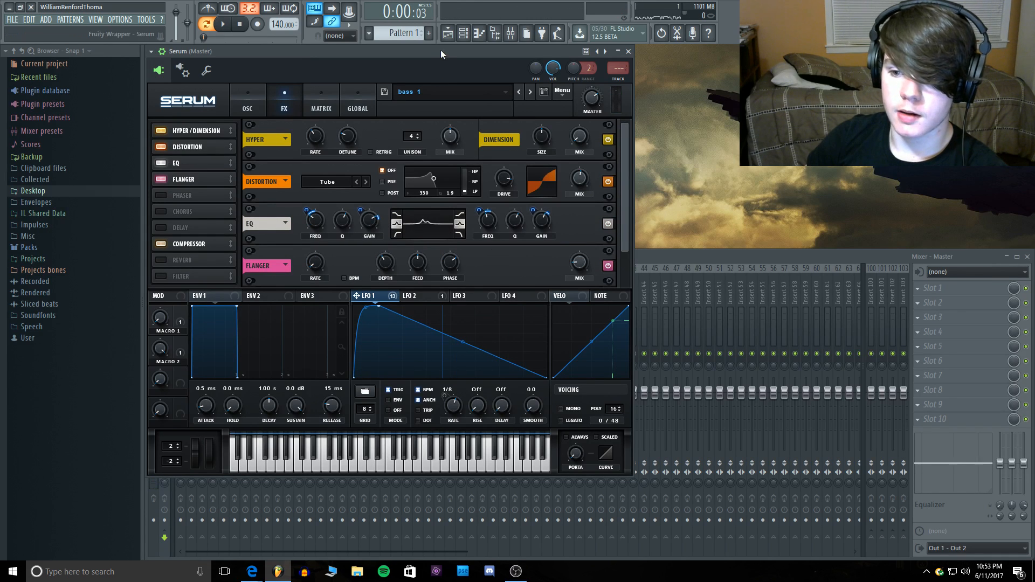
pyautogui.click(166, 164)
pyautogui.click(163, 164)
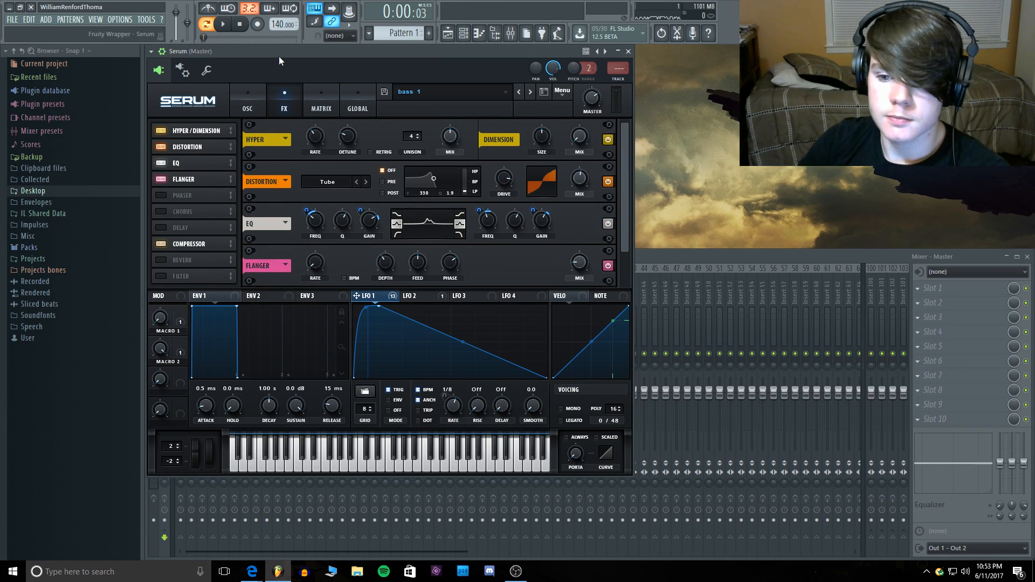
# Step: Play notes on bass 1 and compare it with the Distortion and Hyper/Dimension effects switched off and on
pyautogui.press('v')
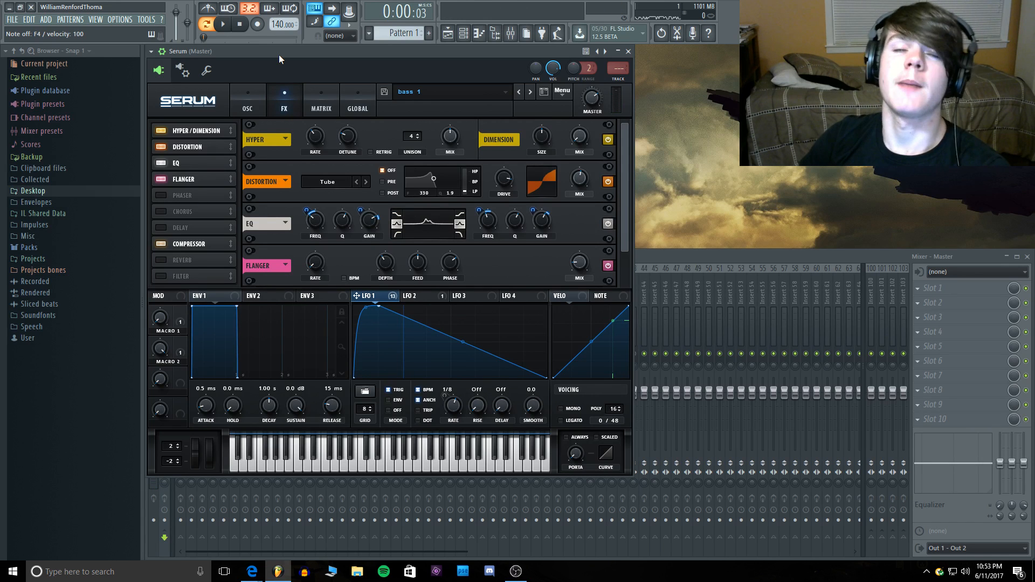
pyautogui.press('j')
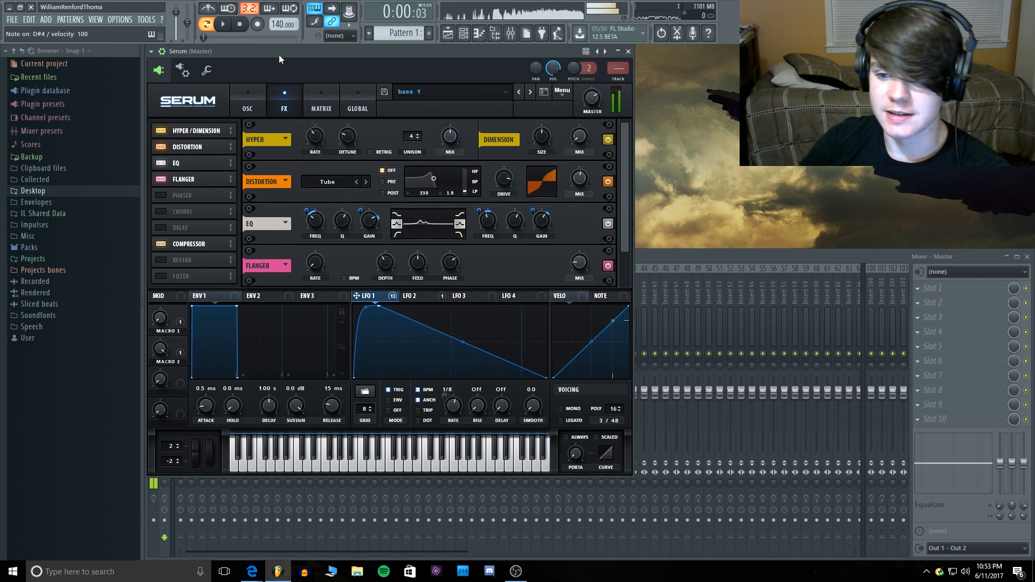
pyautogui.press('g')
pyautogui.click(164, 147)
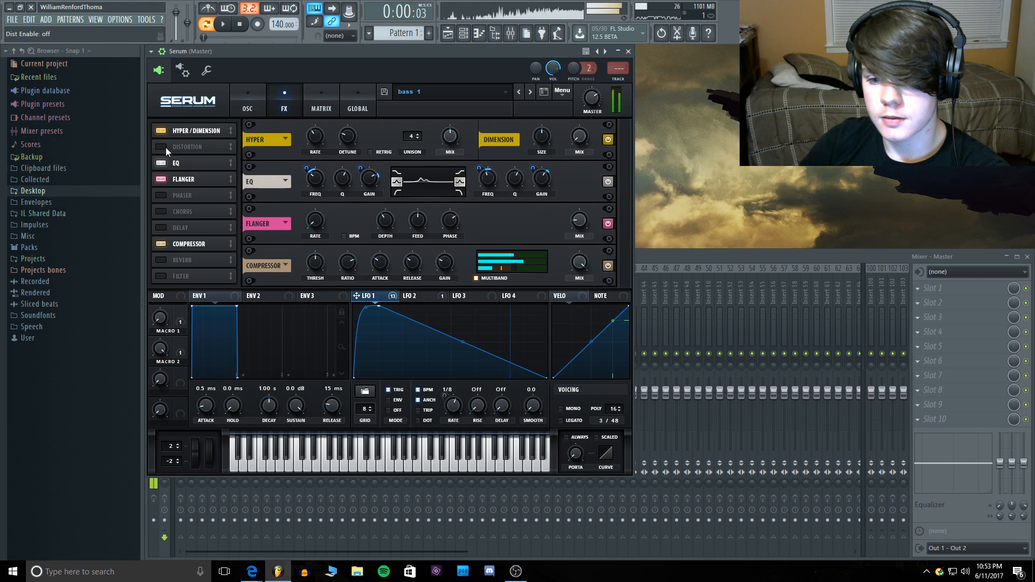
pyautogui.click(164, 147)
pyautogui.click(164, 131)
pyautogui.click(163, 131)
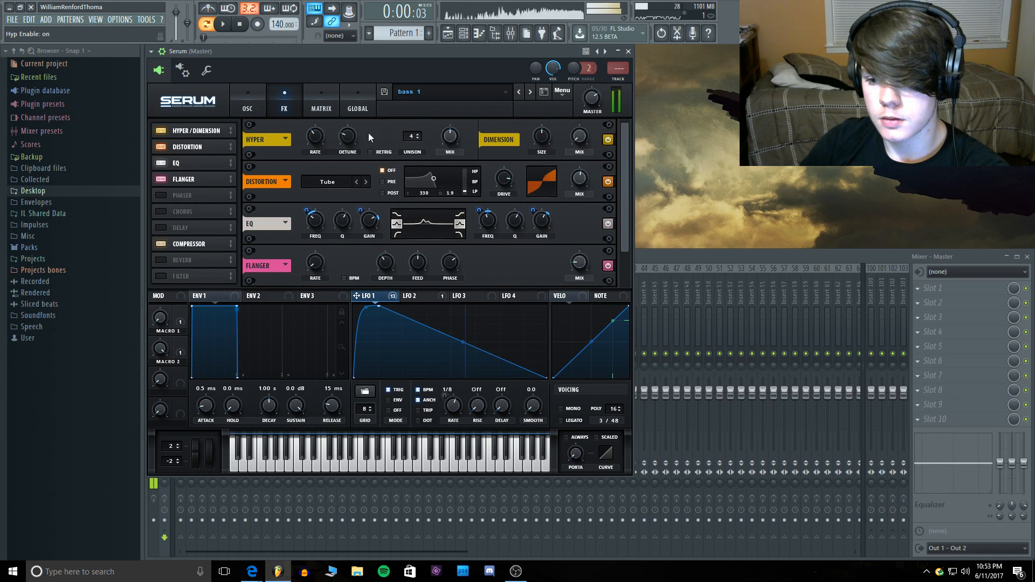
# Step: Assign LFO 1 to the Hyper mix and the Distortion drive and adjust the modulation amounts
pyautogui.moveTo(450, 136); pyautogui.dragTo(462, 90)
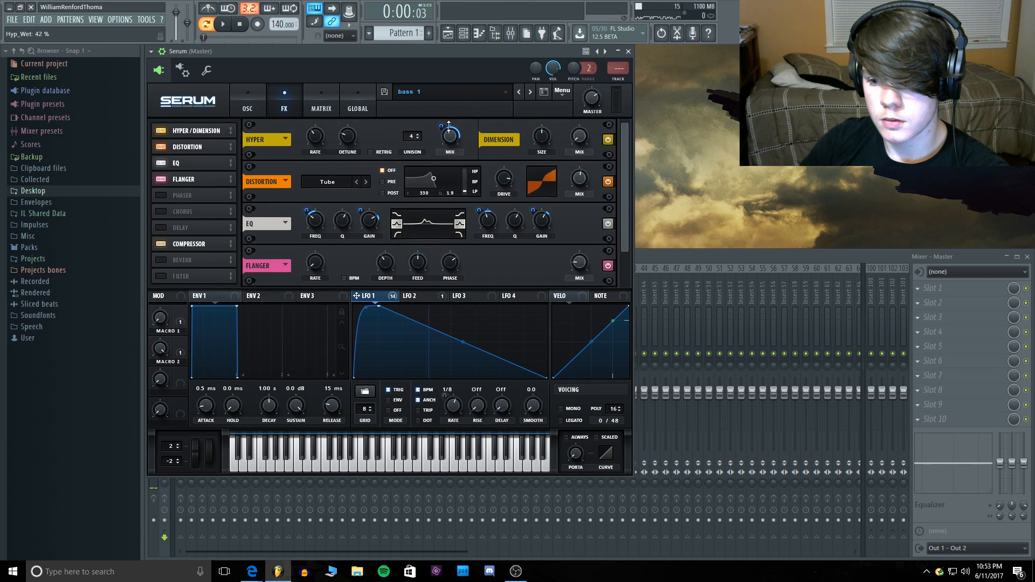
pyautogui.moveTo(448, 125)
pyautogui.mouseDown()
pyautogui.moveTo(440, 167)
pyautogui.moveTo(458, 112)
pyautogui.mouseUp()
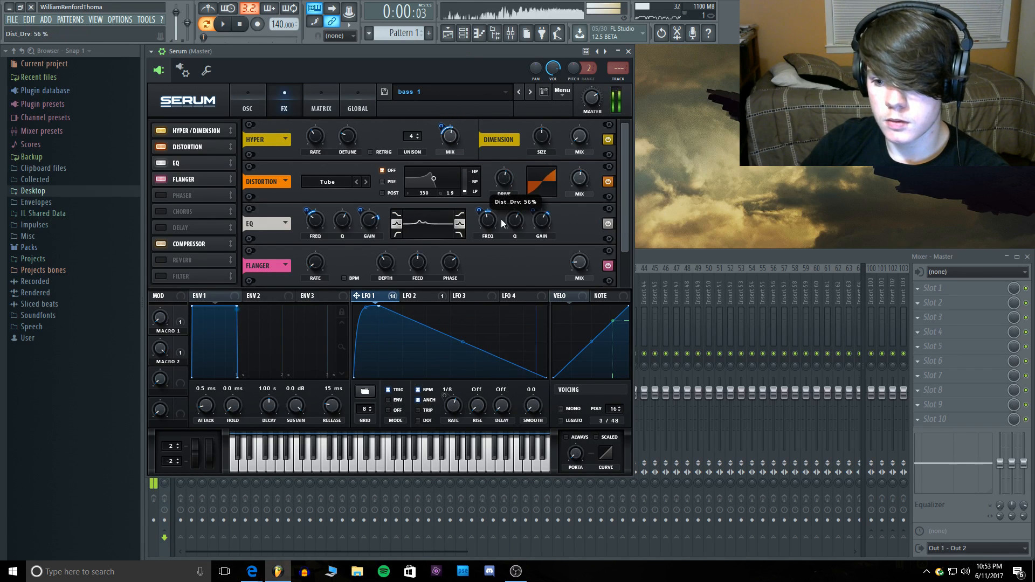
pyautogui.moveTo(505, 171)
pyautogui.mouseDown()
pyautogui.moveTo(495, 180)
pyautogui.moveTo(506, 179)
pyautogui.mouseUp()
# Step: Set the Compressor's threshold to -11.3 dB and adjust the synth's master volume to match
pyautogui.click(190, 244)
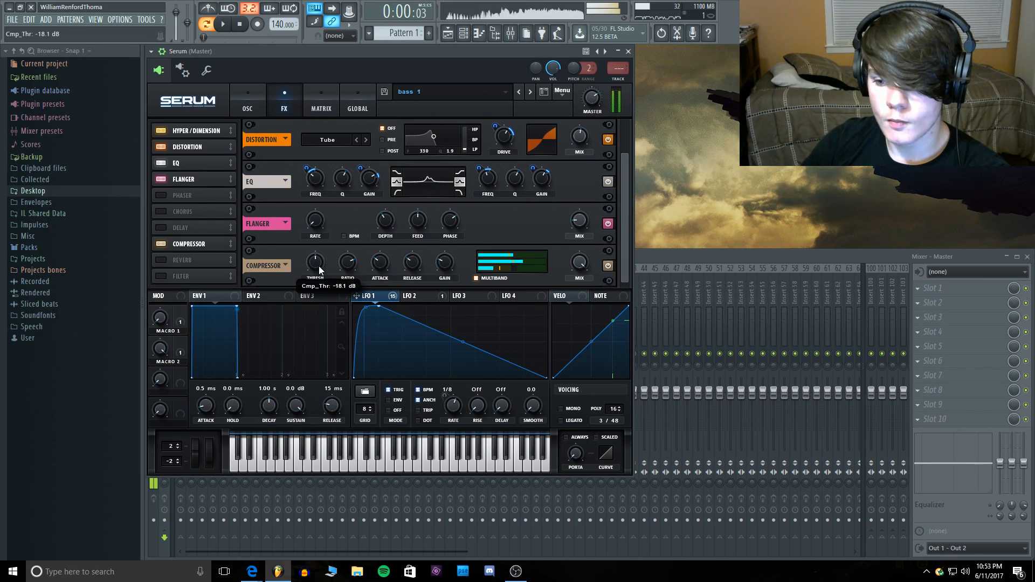
pyautogui.moveTo(318, 267); pyautogui.dragTo(318, 270)
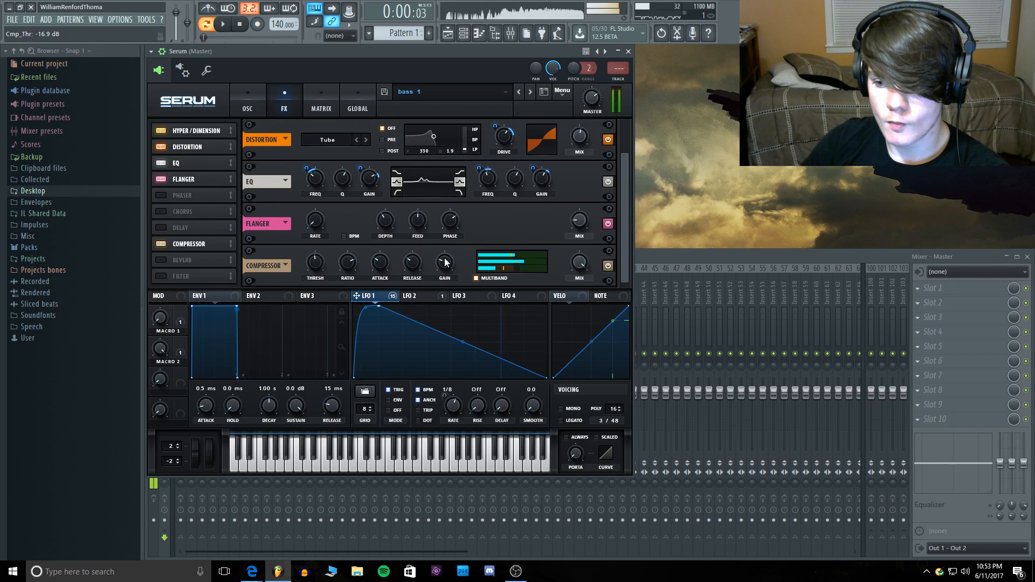
pyautogui.moveTo(591, 98); pyautogui.dragTo(588, 125)
pyautogui.moveTo(320, 267)
pyautogui.mouseDown()
pyautogui.moveTo(321, 255)
pyautogui.moveTo(319, 279)
pyautogui.mouseUp()
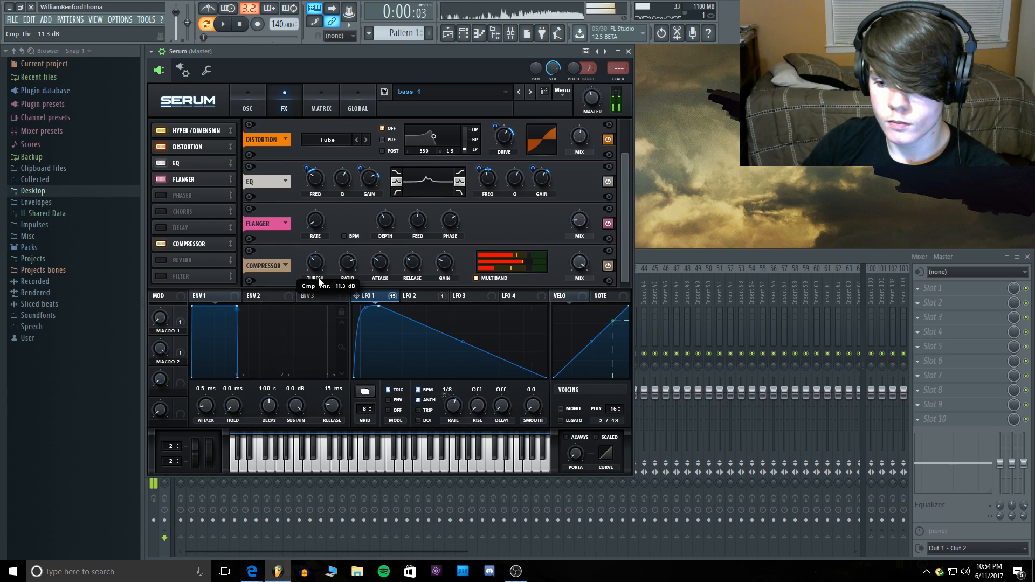
pyautogui.moveTo(601, 102); pyautogui.dragTo(603, 99)
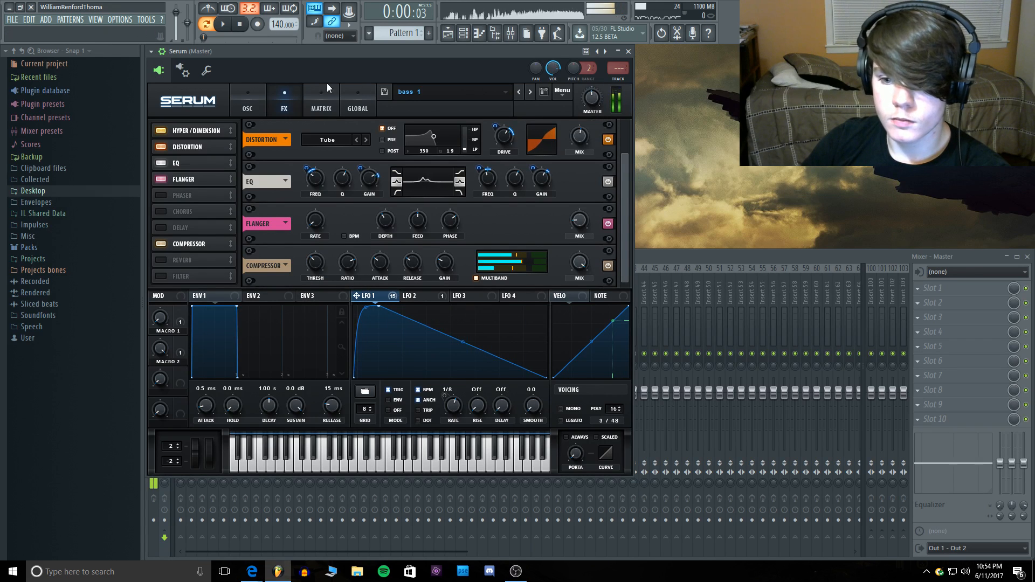
# Step: Compare bass 1 with the noise oscillator switched off and on, and reduce the LFO 1 modulation of the noise level
pyautogui.click(254, 105)
pyautogui.click(156, 198)
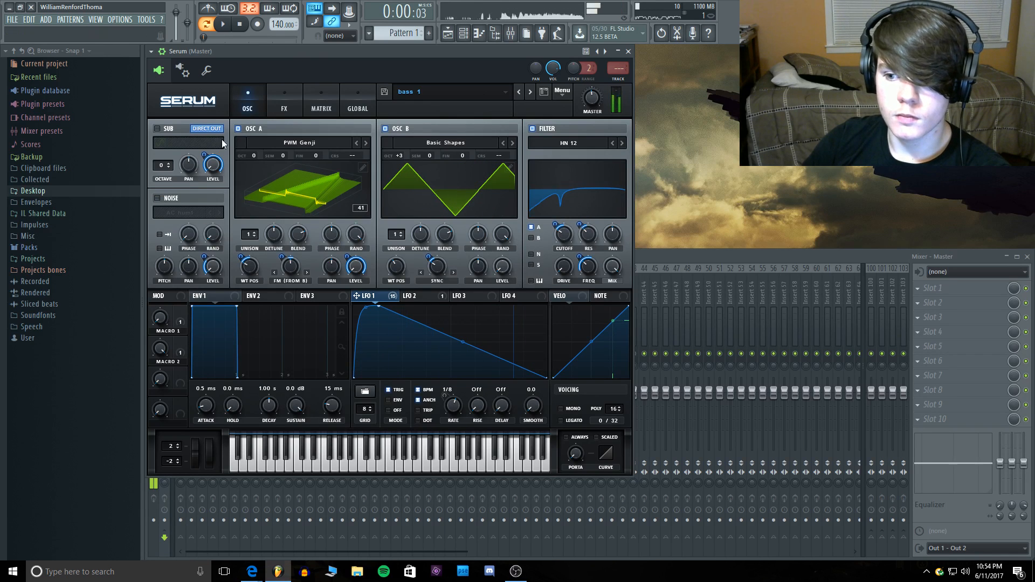
pyautogui.moveTo(241, 56); pyautogui.dragTo(241, 66)
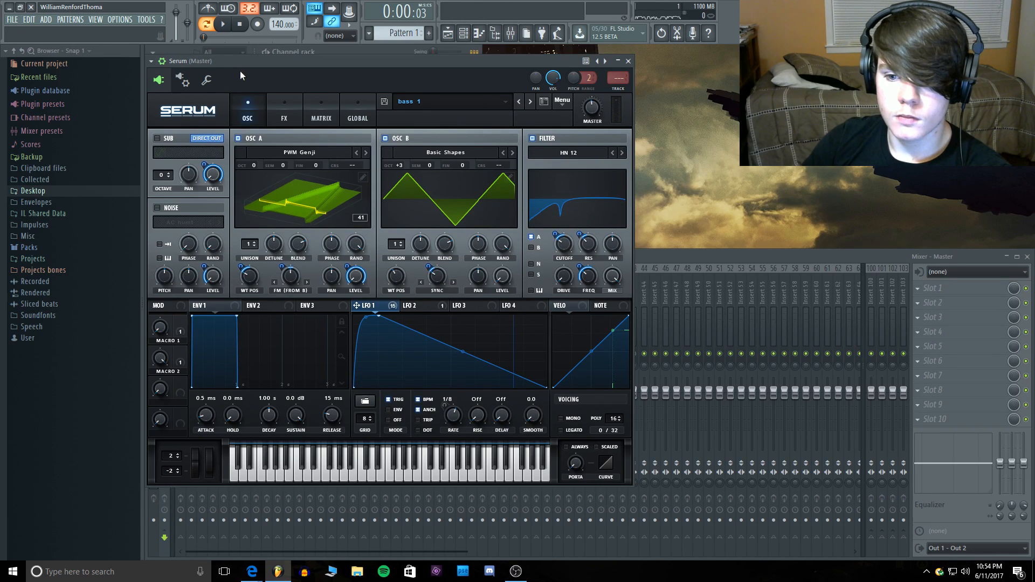
pyautogui.click(158, 208)
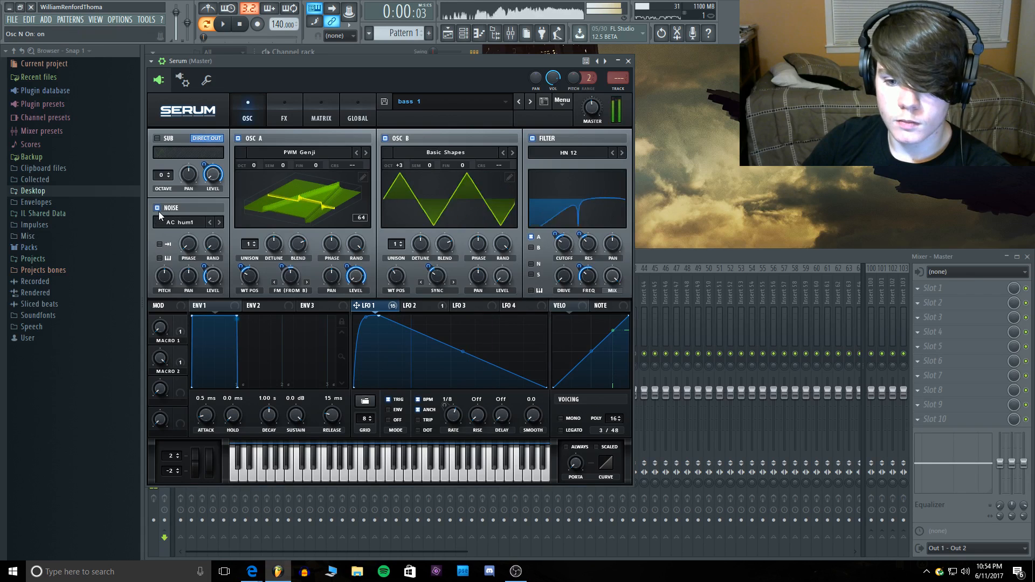
pyautogui.moveTo(205, 267); pyautogui.dragTo(209, 272)
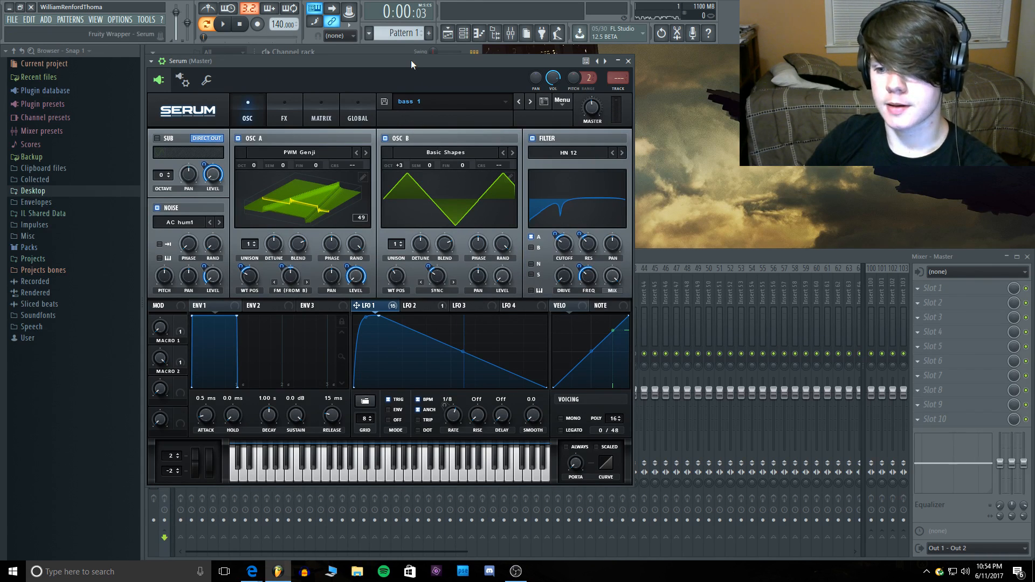
# Step: Audition the modified bass 1 preset with several notes
pyautogui.press('m')
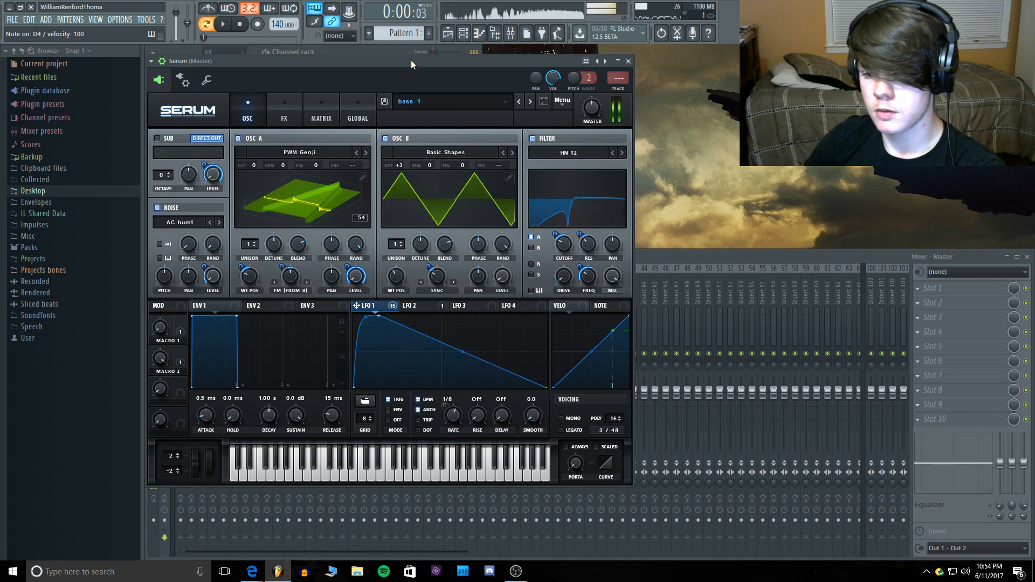
pyautogui.press('c')
pyautogui.press('v')
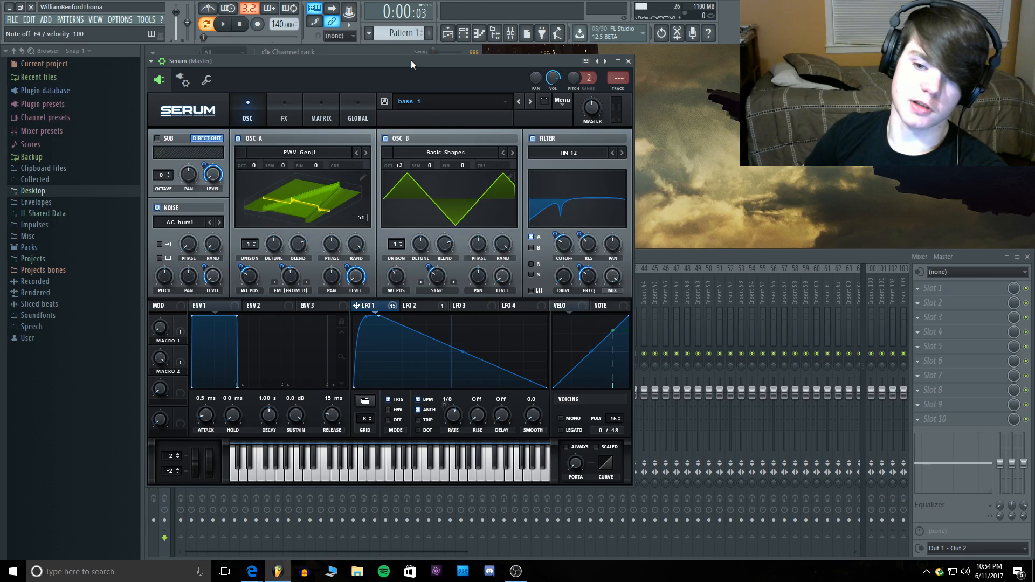
pyautogui.press('b')
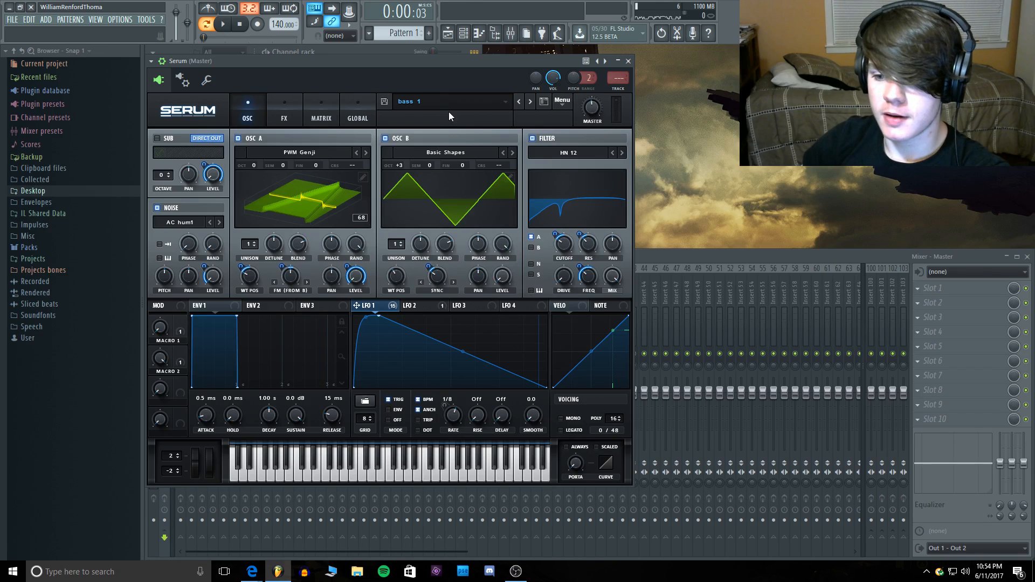
# Step: Load the Bass 2 preset and audition it with several notes
pyautogui.click(530, 101)
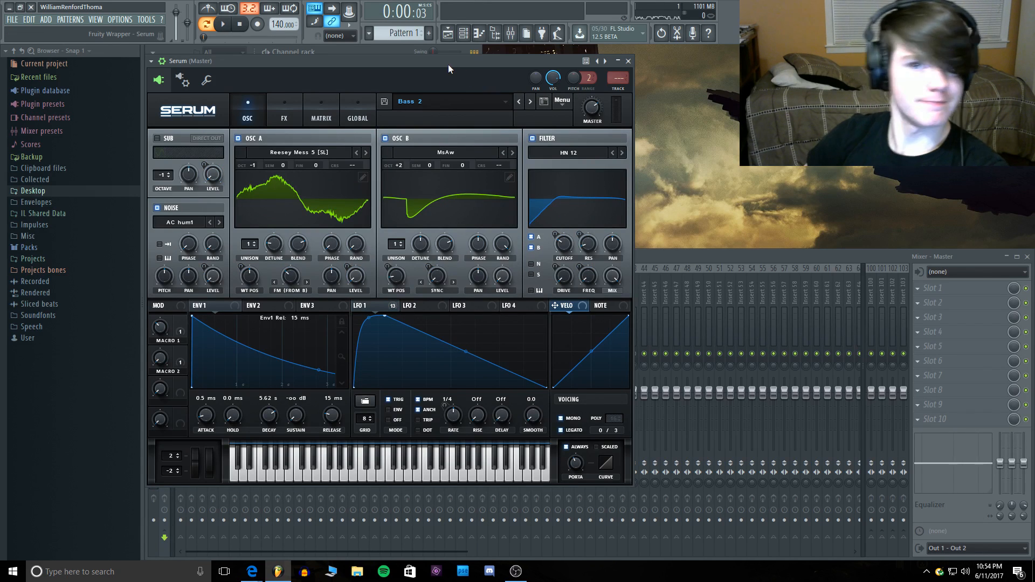
pyautogui.press('b')
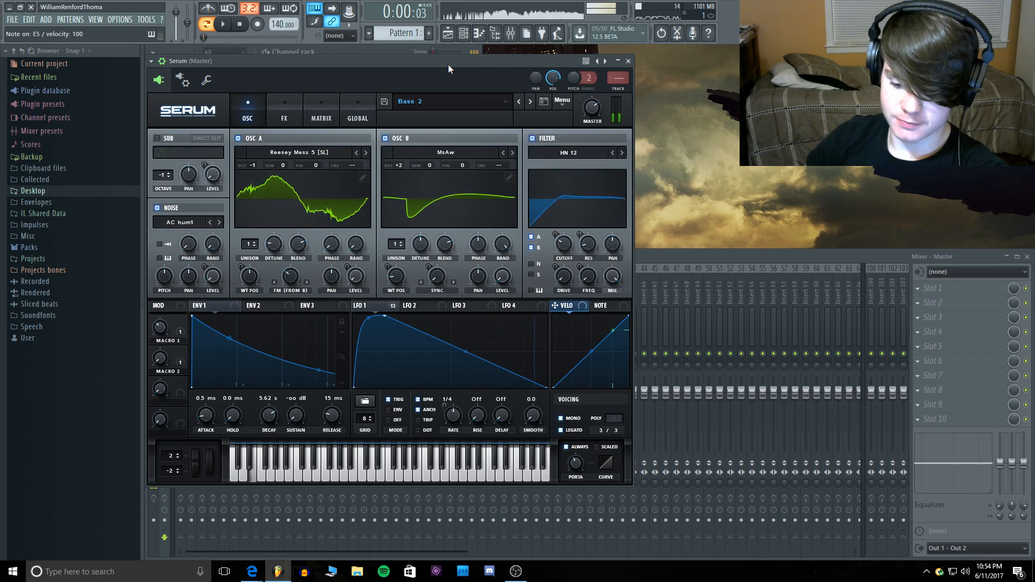
pyautogui.press('p')
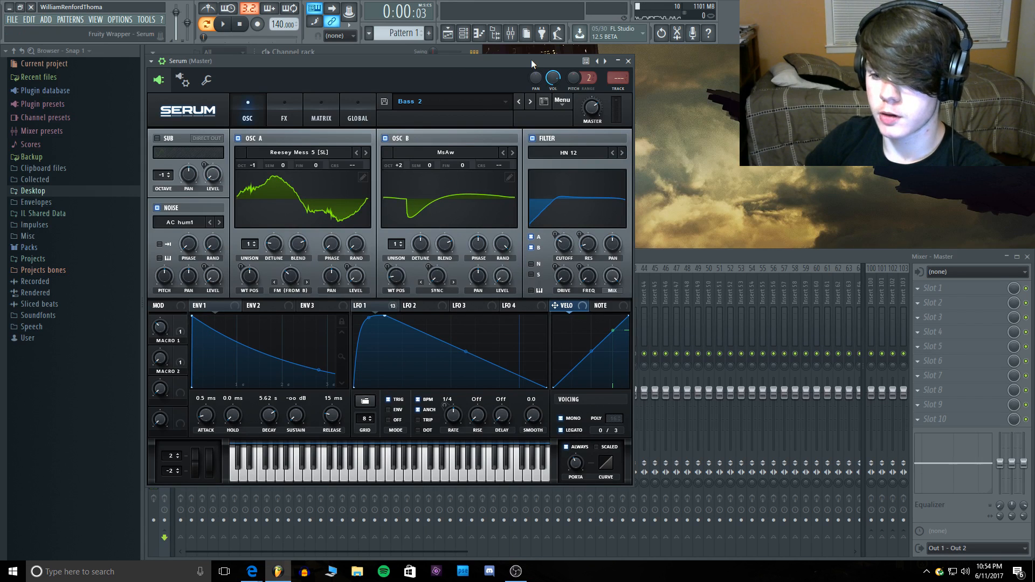
pyautogui.press('g')
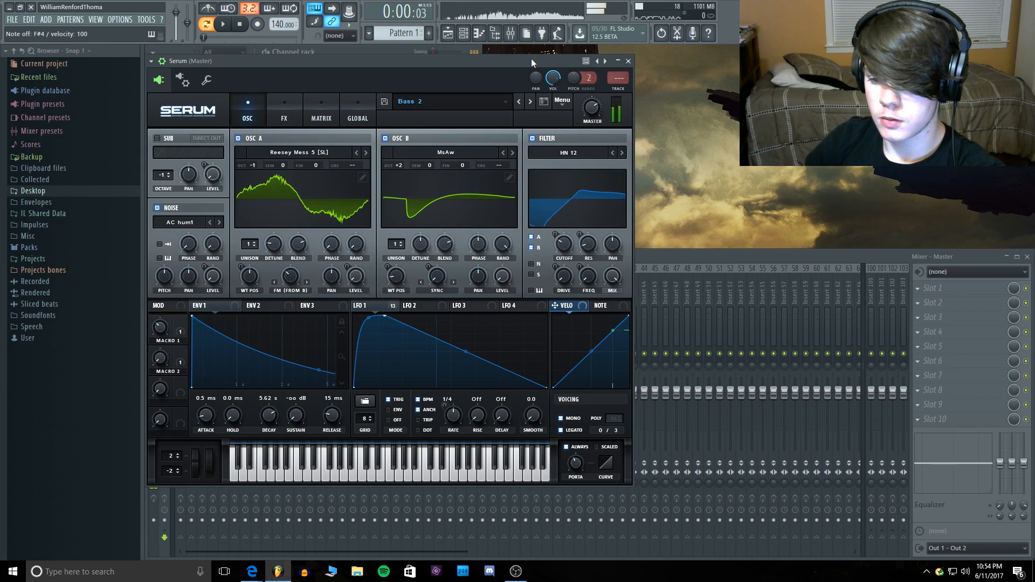
# Step: Audition Bass 2 while sweeping Macro 1 and Macro 2, and display the LFO 2 shape
pyautogui.press('u')
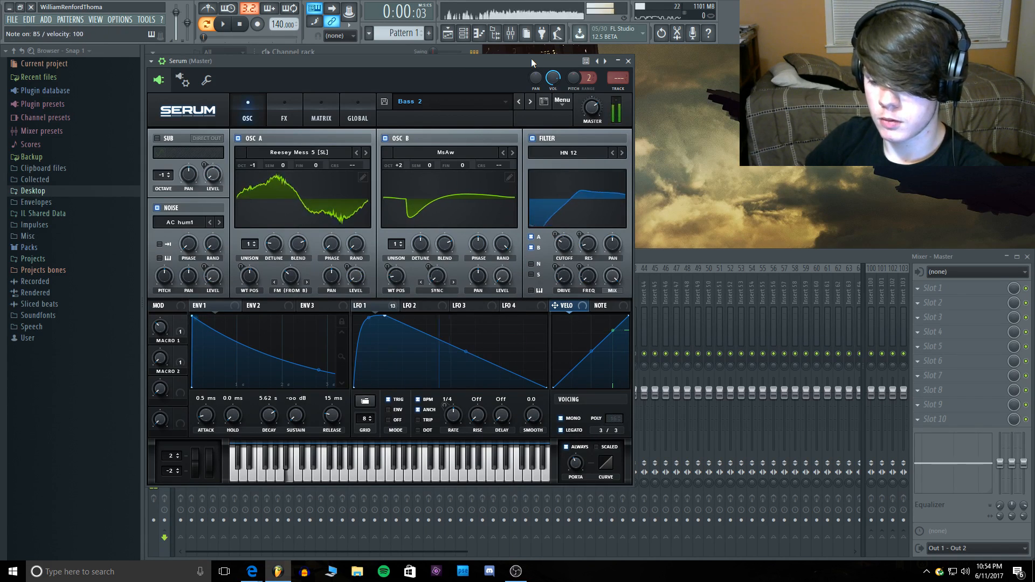
pyautogui.press('i')
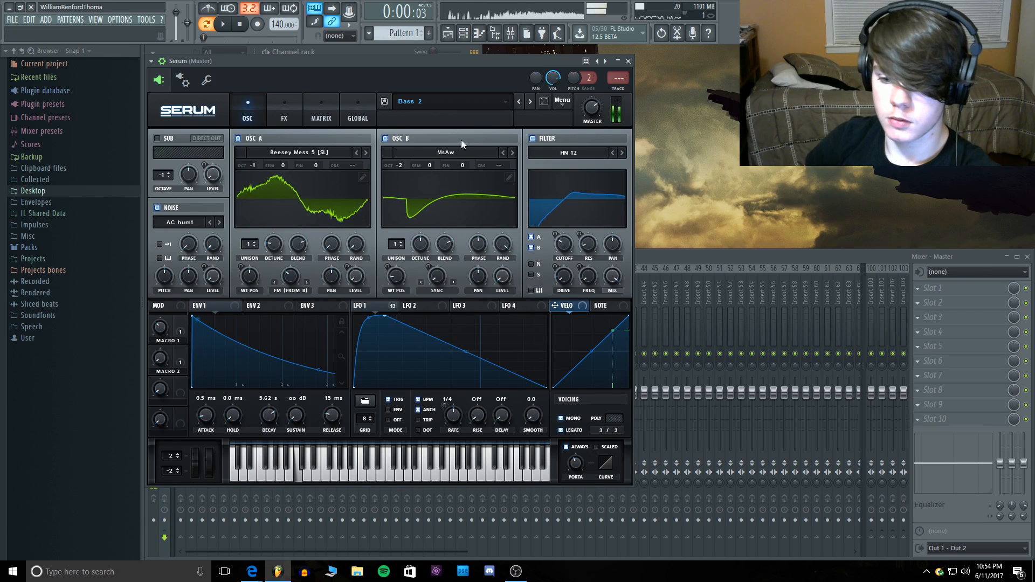
pyautogui.moveTo(160, 327); pyautogui.dragTo(199, 300)
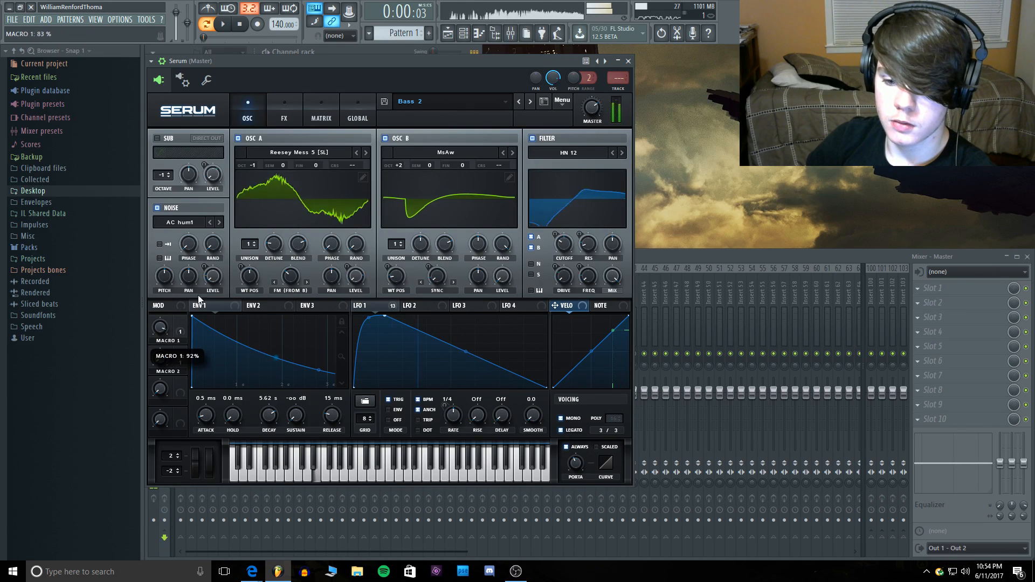
pyautogui.moveTo(160, 358); pyautogui.dragTo(184, 308)
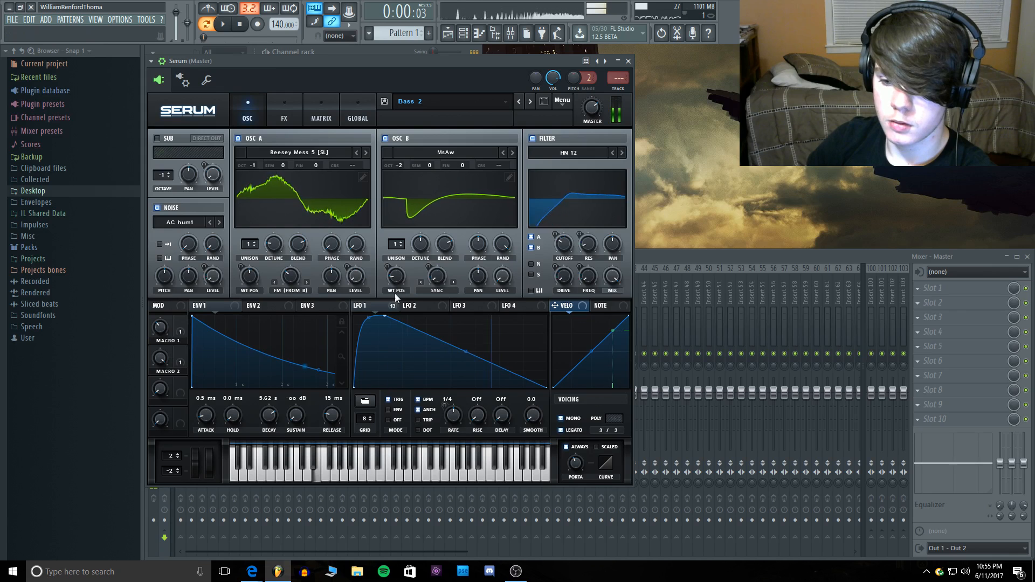
pyautogui.click(418, 305)
pyautogui.moveTo(161, 358); pyautogui.dragTo(176, 266)
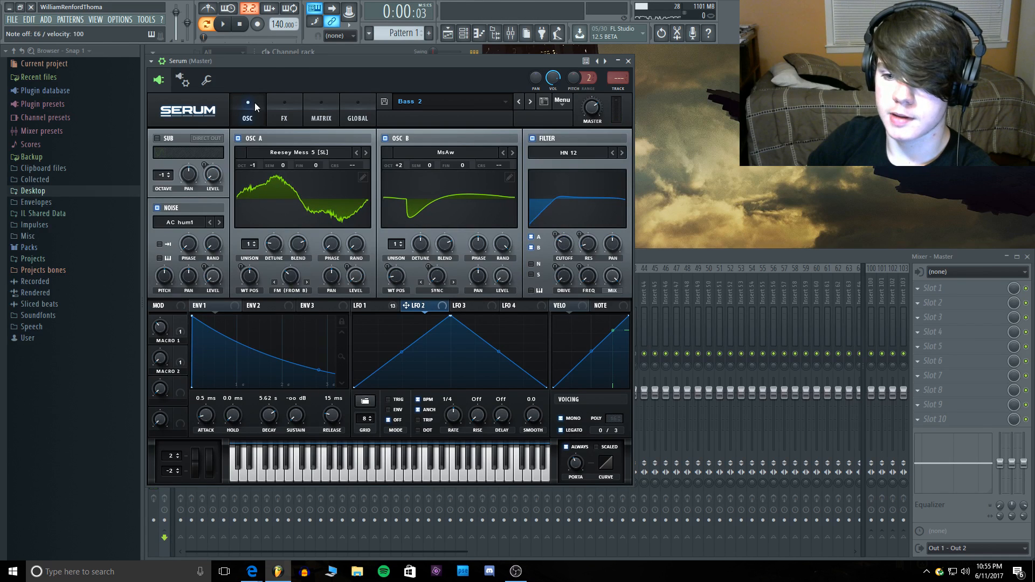
# Step: Switch oscillator A's waveform display to the 3D wavetable view while playing notes
pyautogui.press('n')
pyautogui.press('m')
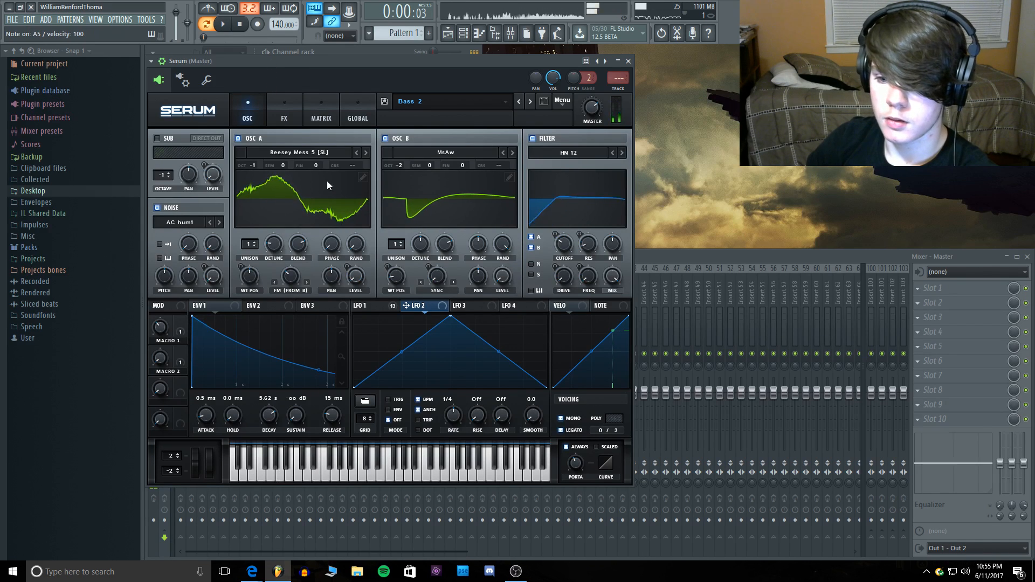
pyautogui.press('n')
pyautogui.click(305, 199)
pyautogui.click(416, 193)
pyautogui.click(495, 208)
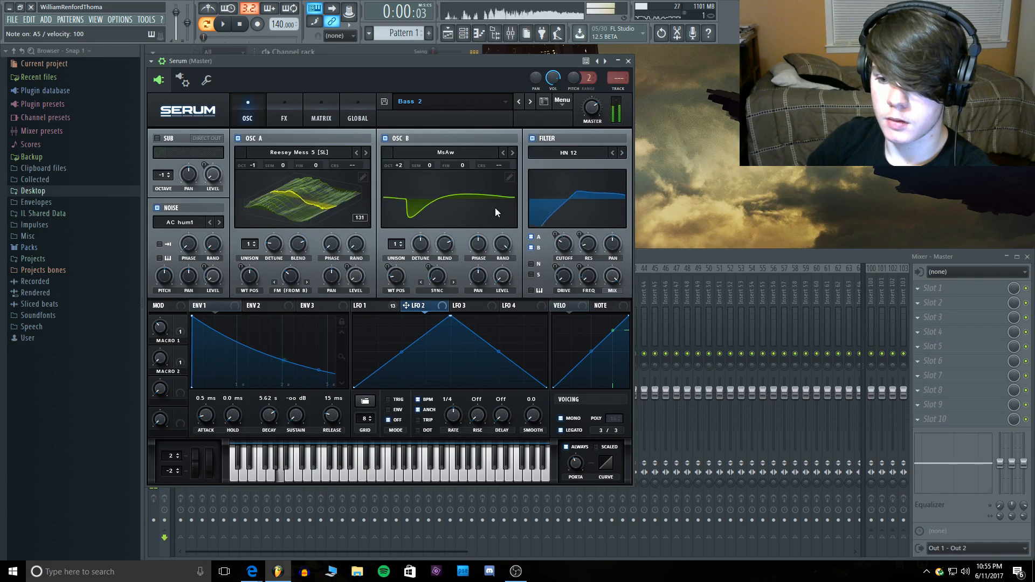
# Step: Compare Bass 2 with the effects rack's Filter off and on, and leave the Filter switched off
pyautogui.click(284, 113)
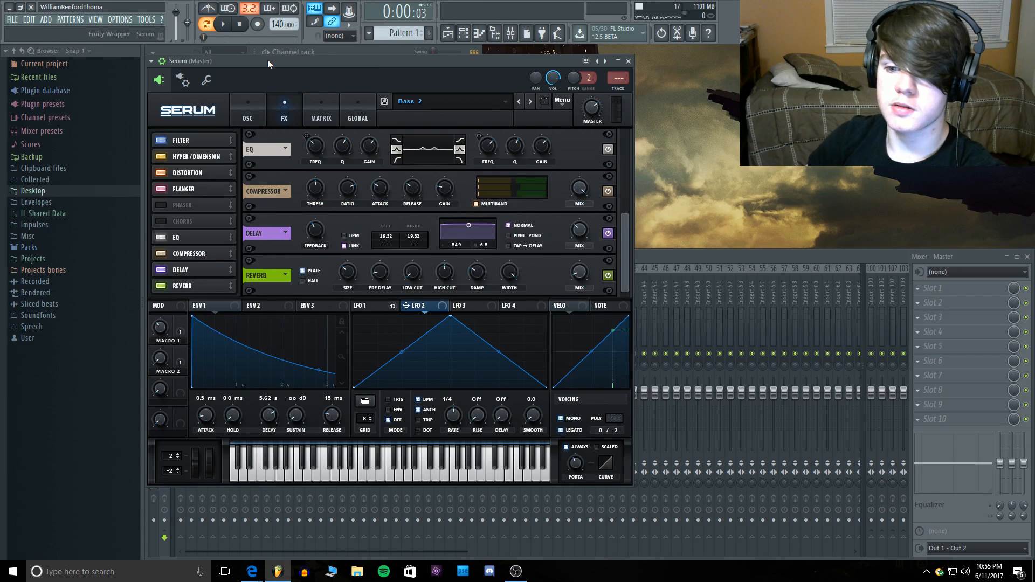
pyautogui.click(195, 138)
pyautogui.click(164, 141)
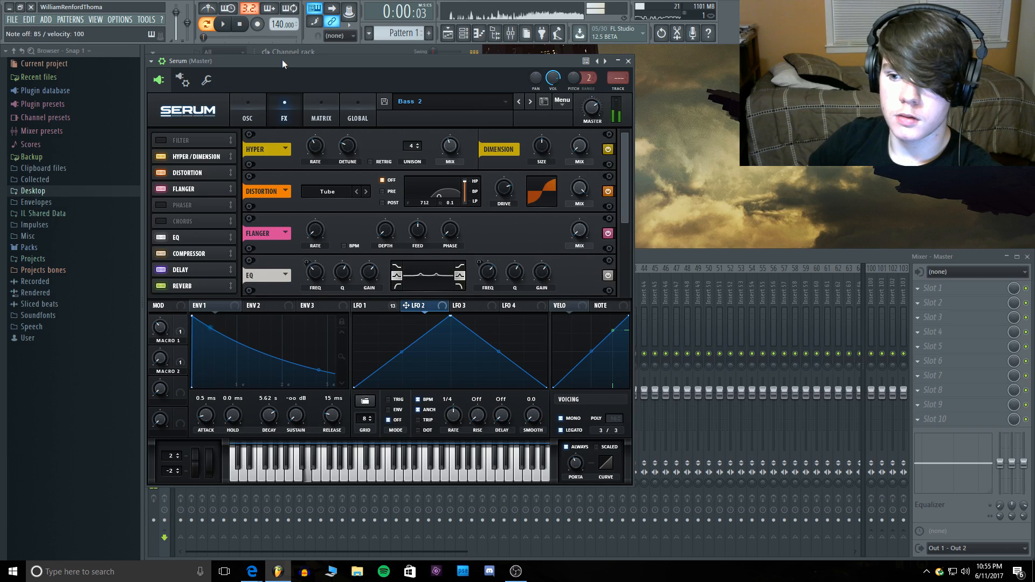
pyautogui.click(161, 140)
pyautogui.moveTo(574, 169)
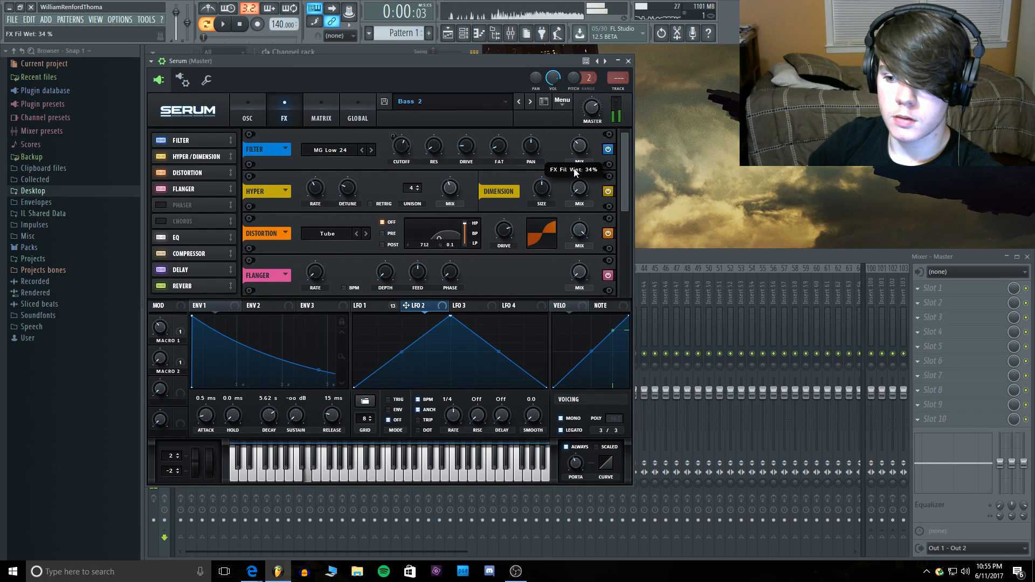
pyautogui.click(163, 139)
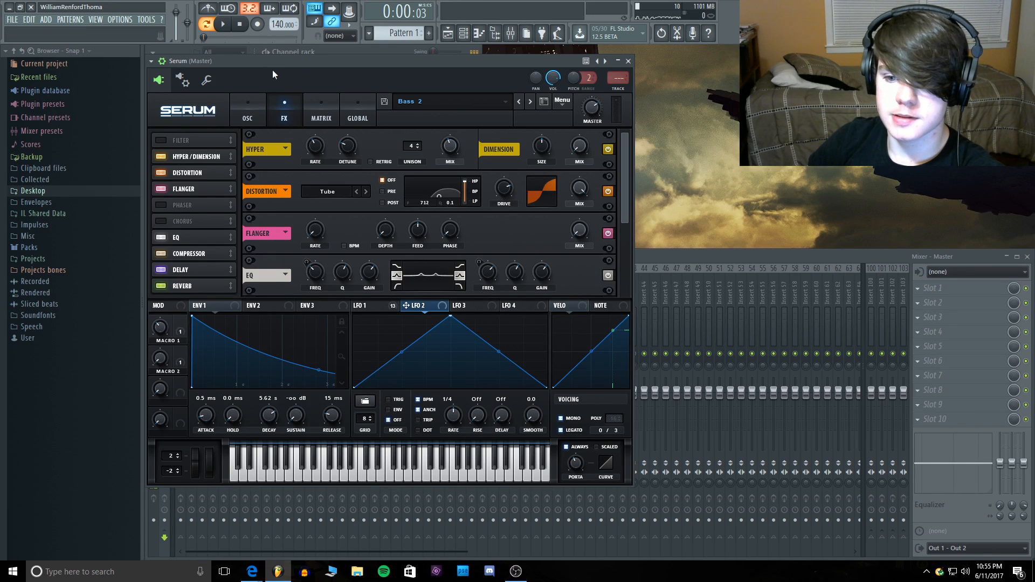
# Step: Compare Bass 2 with the Distortion effect switched off and on
pyautogui.press('b')
pyautogui.click(159, 173)
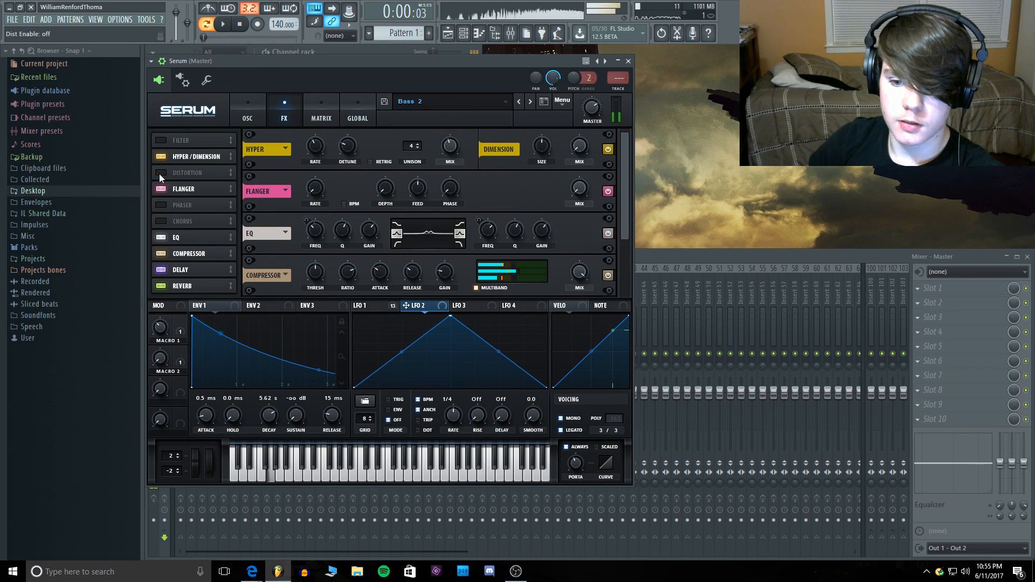
pyautogui.click(160, 174)
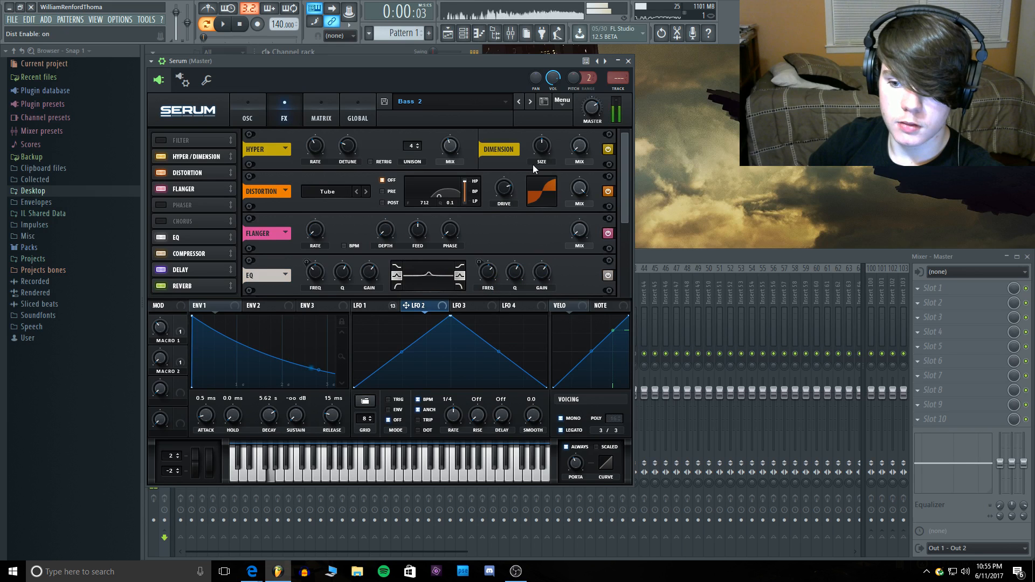
# Step: Assign LFO 1 to modulate the Distortion effect's drive and adjust the drive knob
pyautogui.moveTo(505, 190)
pyautogui.mouseDown()
pyautogui.moveTo(505, 163)
pyautogui.moveTo(505, 189)
pyautogui.mouseUp()
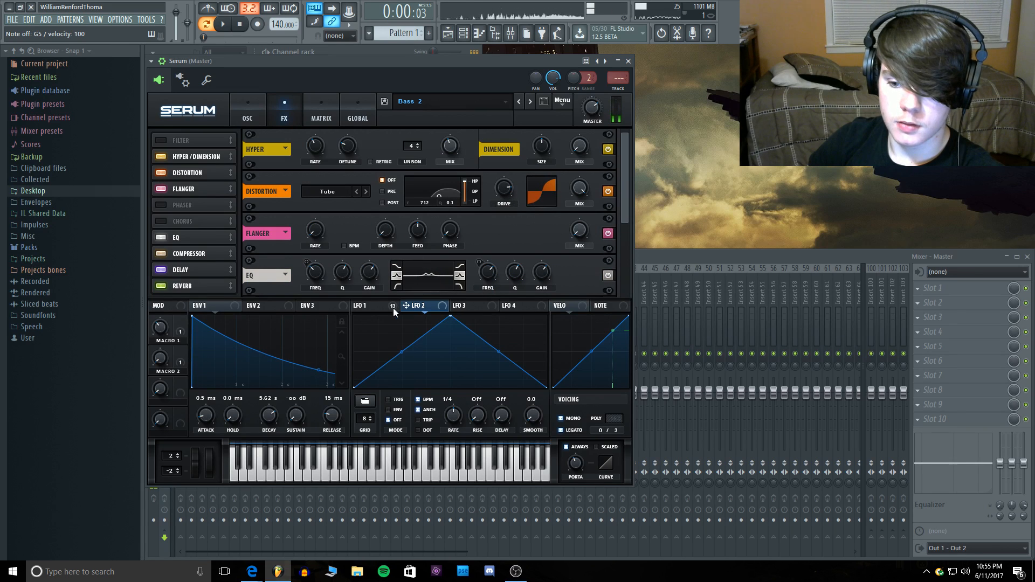
pyautogui.moveTo(393, 309); pyautogui.dragTo(416, 276)
pyautogui.moveTo(495, 178)
pyautogui.mouseDown()
pyautogui.moveTo(505, 187)
pyautogui.moveTo(505, 177)
pyautogui.moveTo(506, 190)
pyautogui.mouseUp()
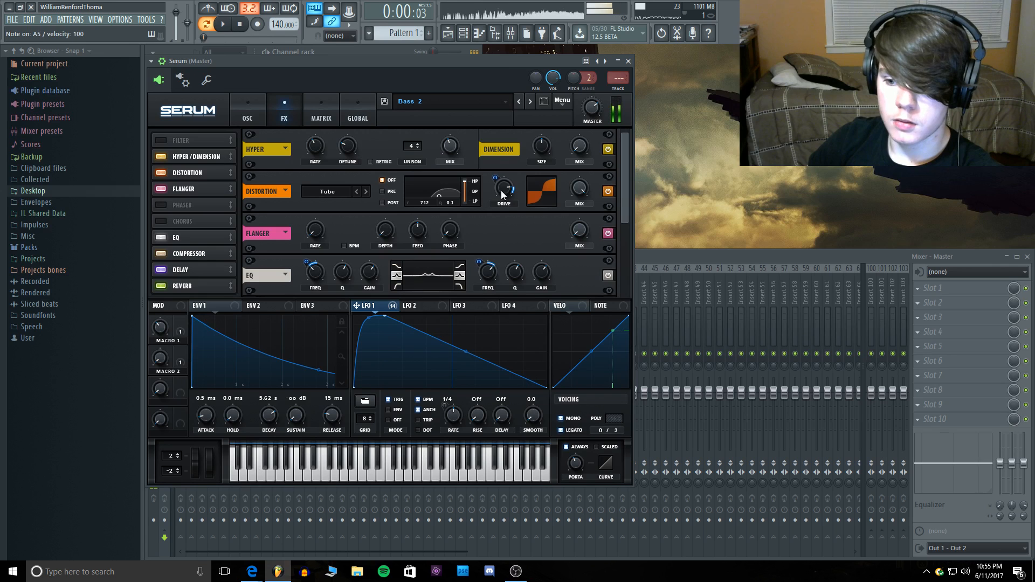
pyautogui.moveTo(504, 189)
pyautogui.mouseDown()
pyautogui.moveTo(505, 198)
pyautogui.moveTo(496, 172)
pyautogui.mouseUp()
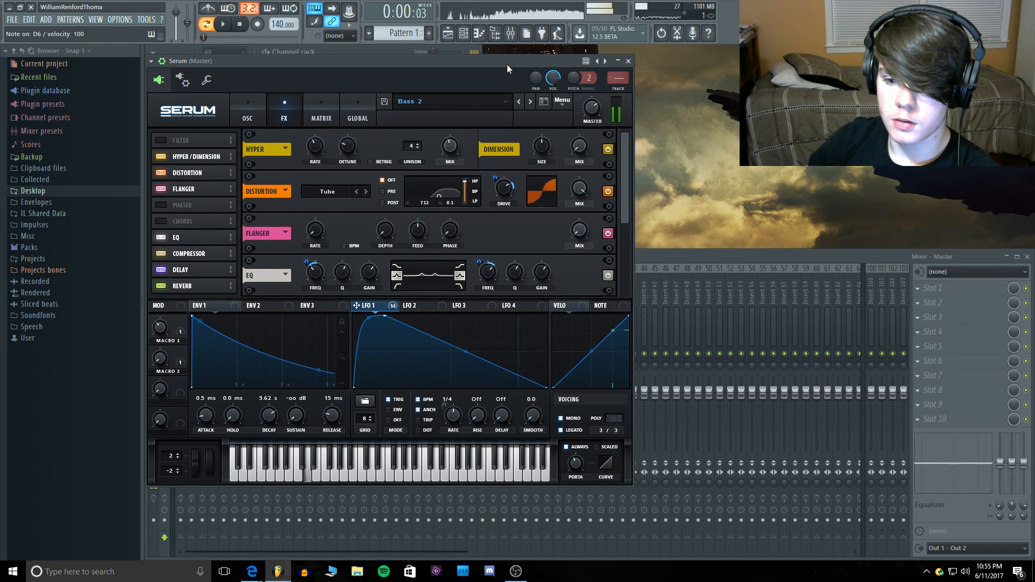
# Step: Set oscillator B's semitone tuning to +7
pyautogui.click(247, 110)
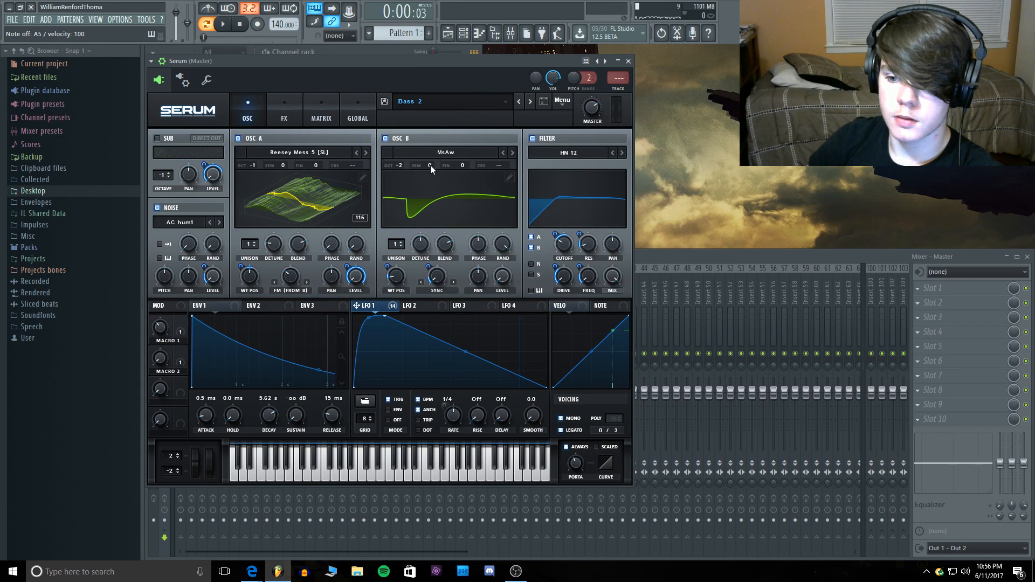
pyautogui.scroll(2, 431, 162)
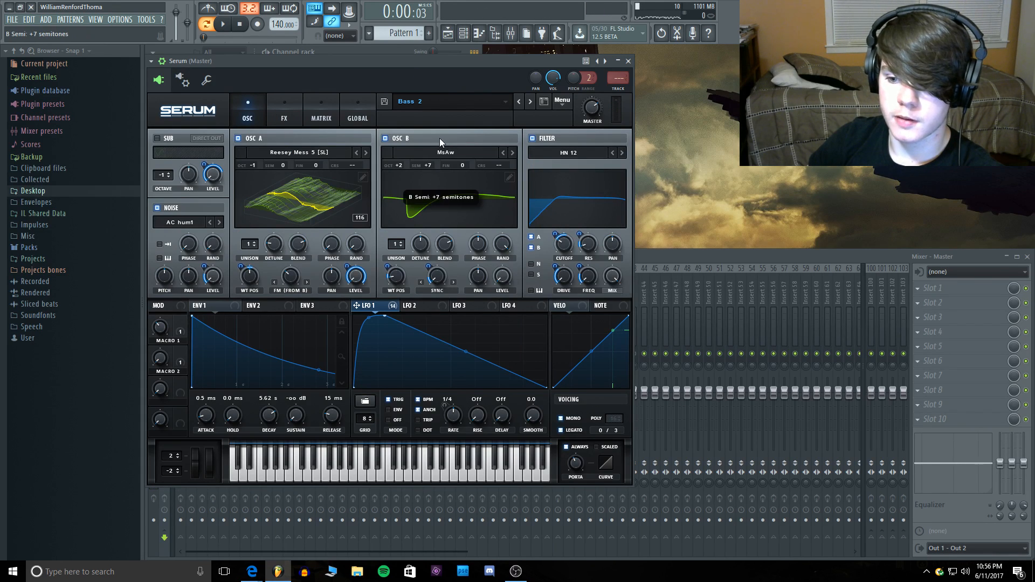
pyautogui.click(450, 58)
# Step: Audition the retuned Bass 2 preset with a run of different notes
pyautogui.press('n')
pyautogui.press(',')
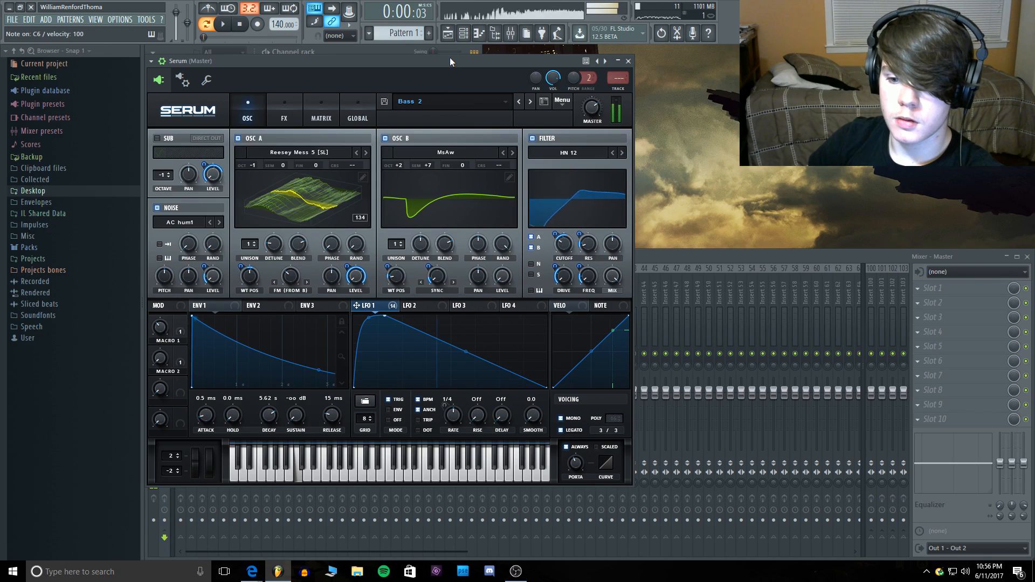
pyautogui.press('b')
pyautogui.press('c')
pyautogui.press('b')
pyautogui.press('n')
pyautogui.press('m')
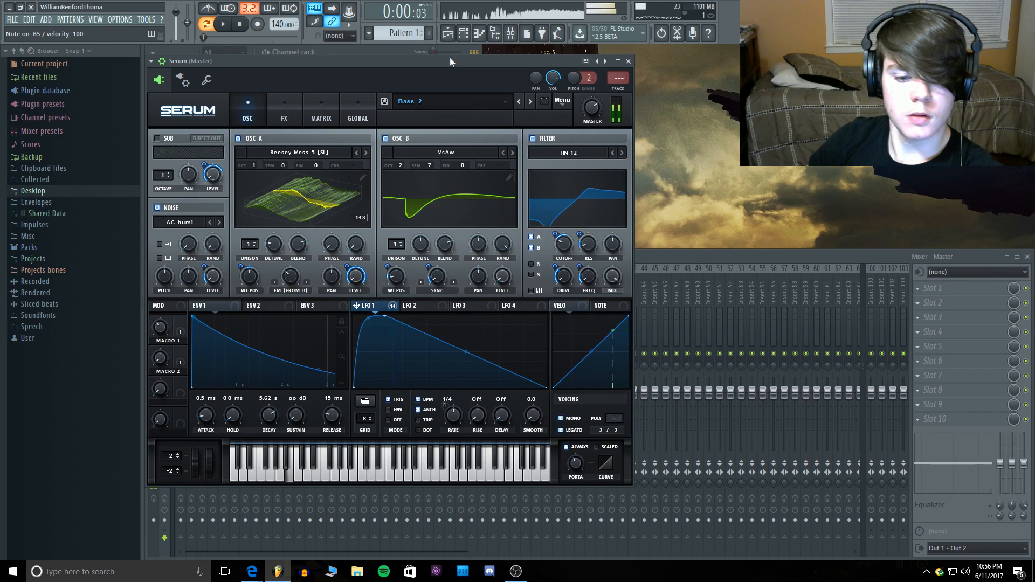
pyautogui.press('n')
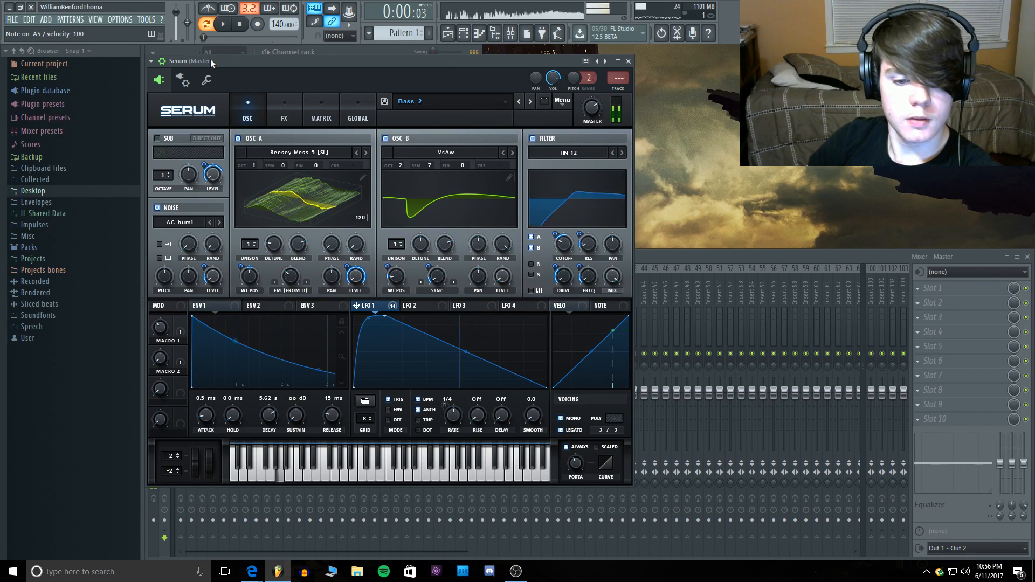
# Step: Show the effects rack and audition Bass 2 while sweeping Macro 2
pyautogui.click(270, 113)
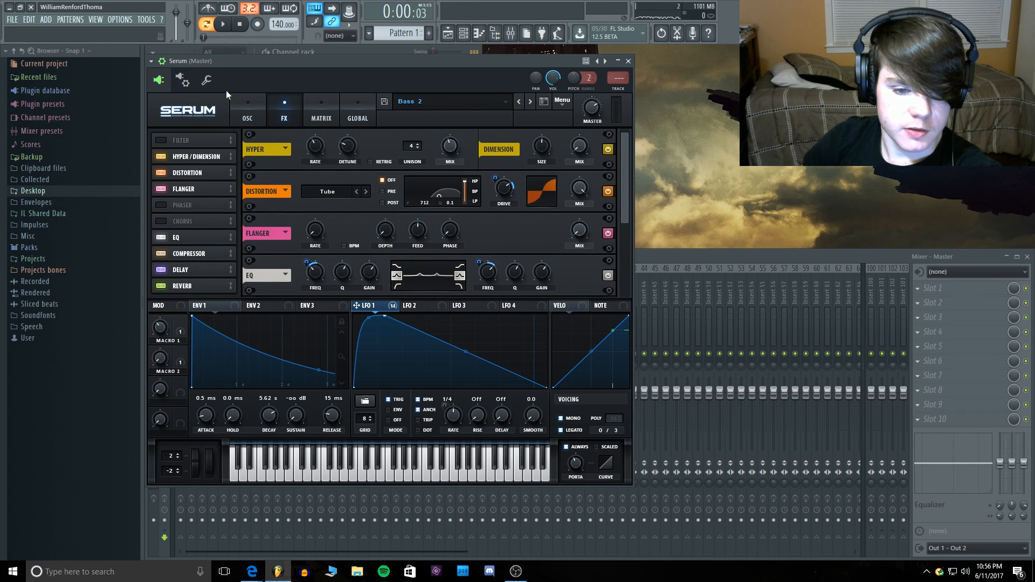
pyautogui.press('b')
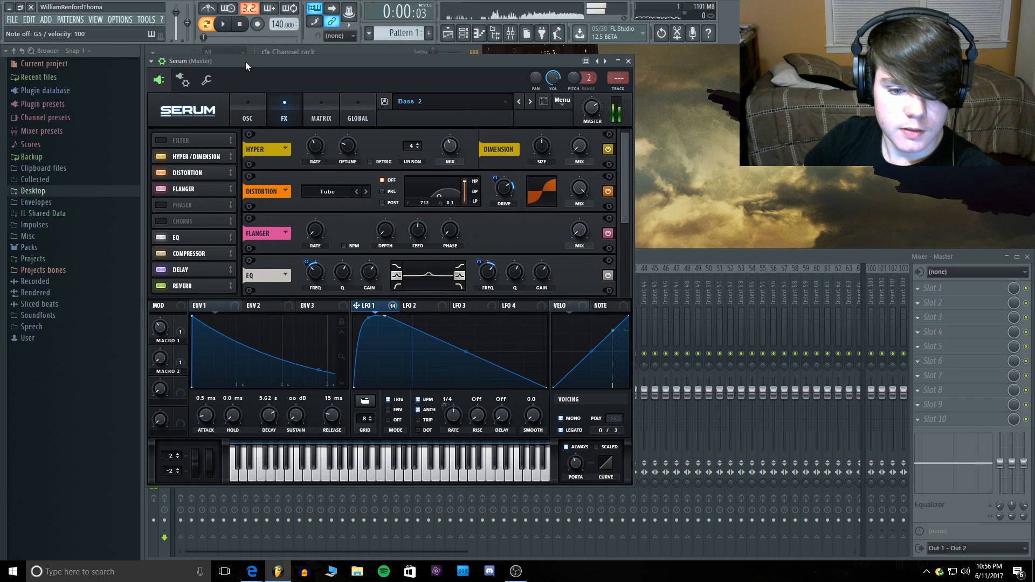
pyautogui.press('n')
pyautogui.moveTo(164, 356); pyautogui.dragTo(177, 285)
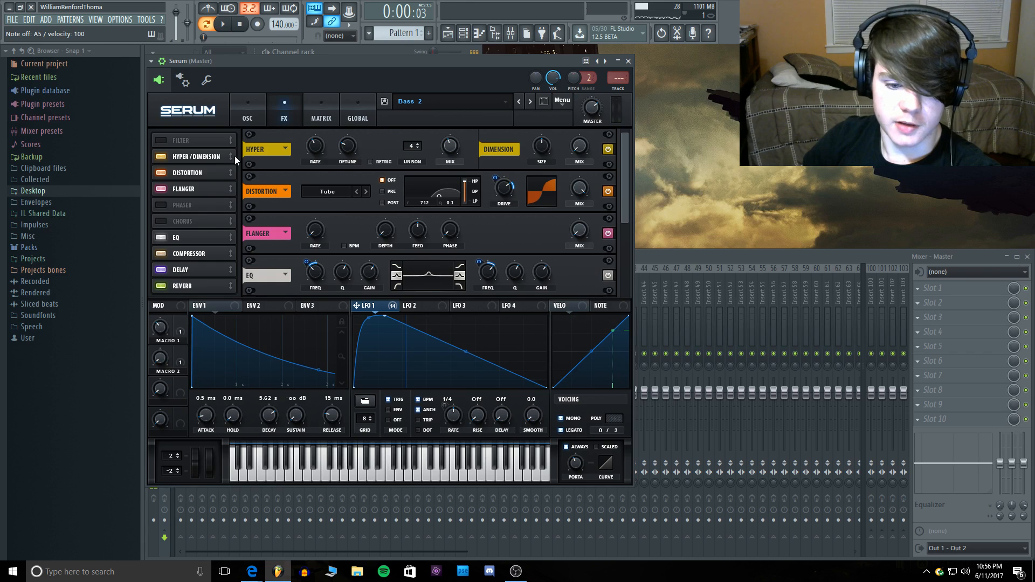
# Step: Compare Bass 2 with the multiband Compressor switched off and on
pyautogui.press('n')
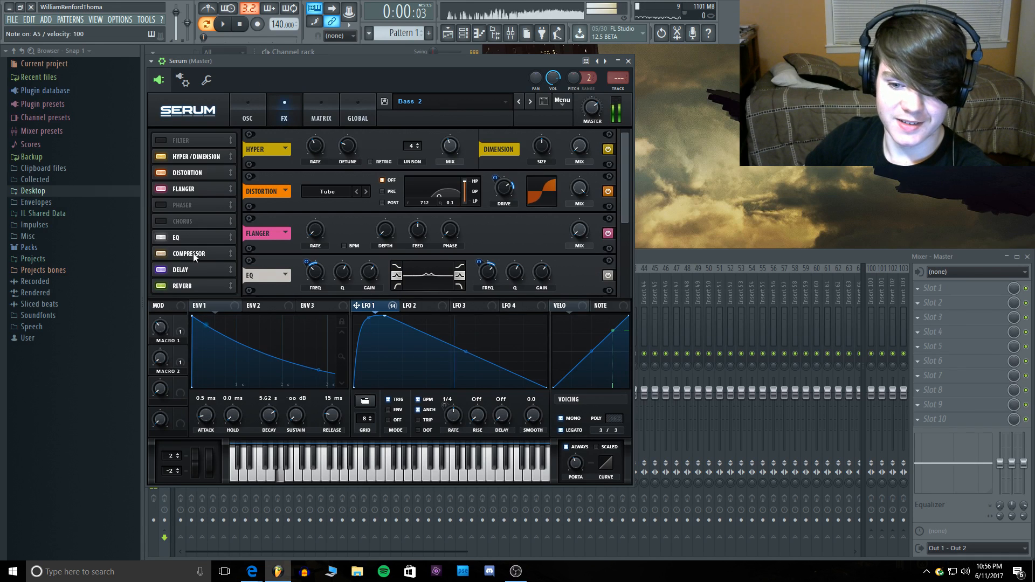
pyautogui.click(162, 254)
pyautogui.click(162, 254)
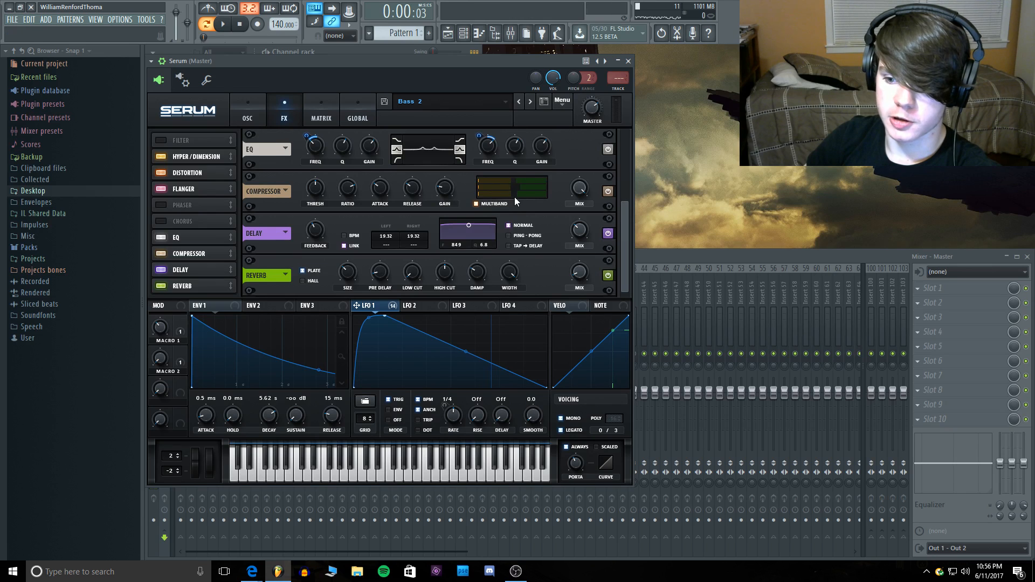
pyautogui.press('n')
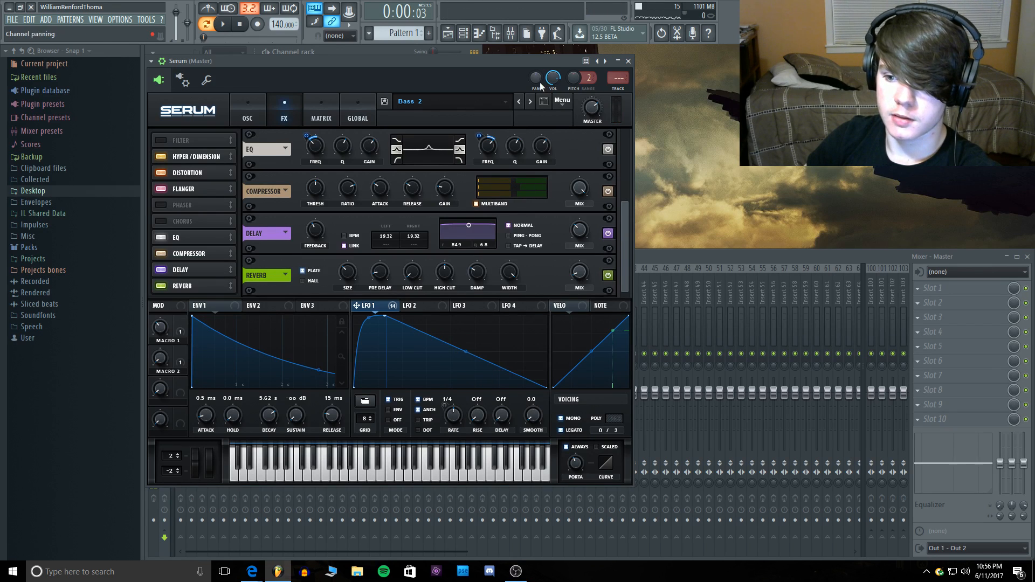
# Step: Compare Bass 2 with the Delay effect switched off and on while repeating the same note
pyautogui.press('n')
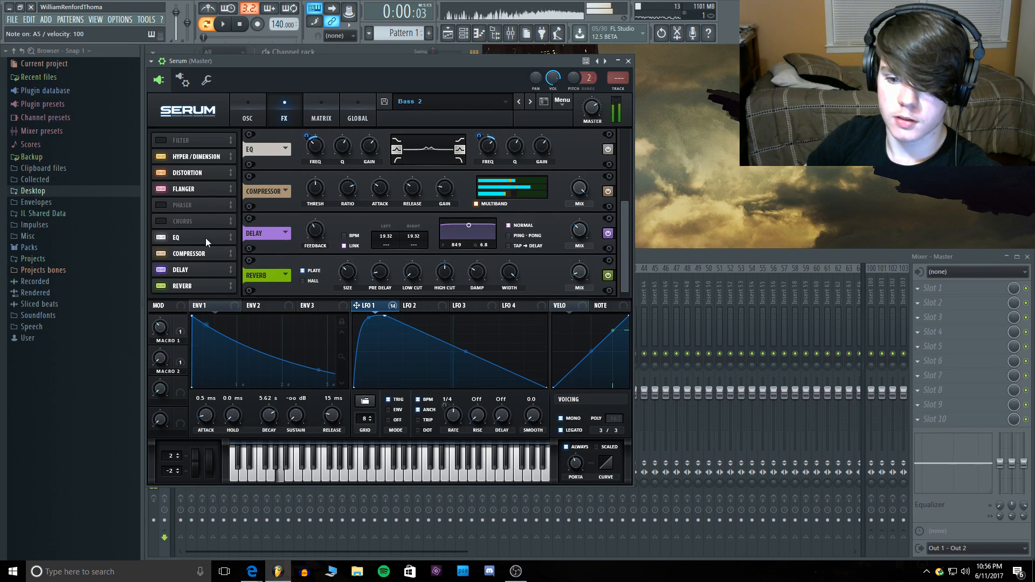
pyautogui.click(160, 269)
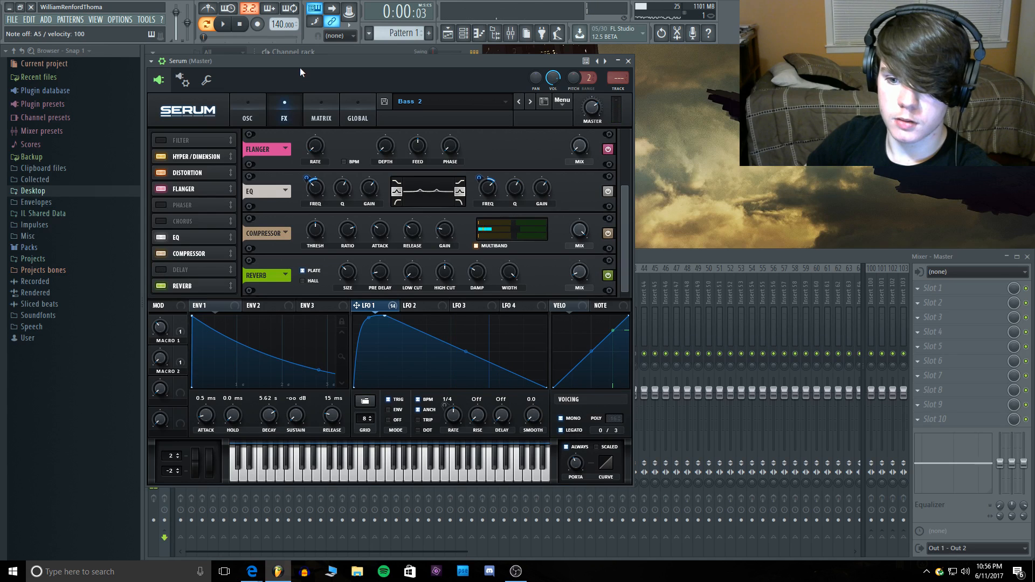
pyautogui.click(274, 52)
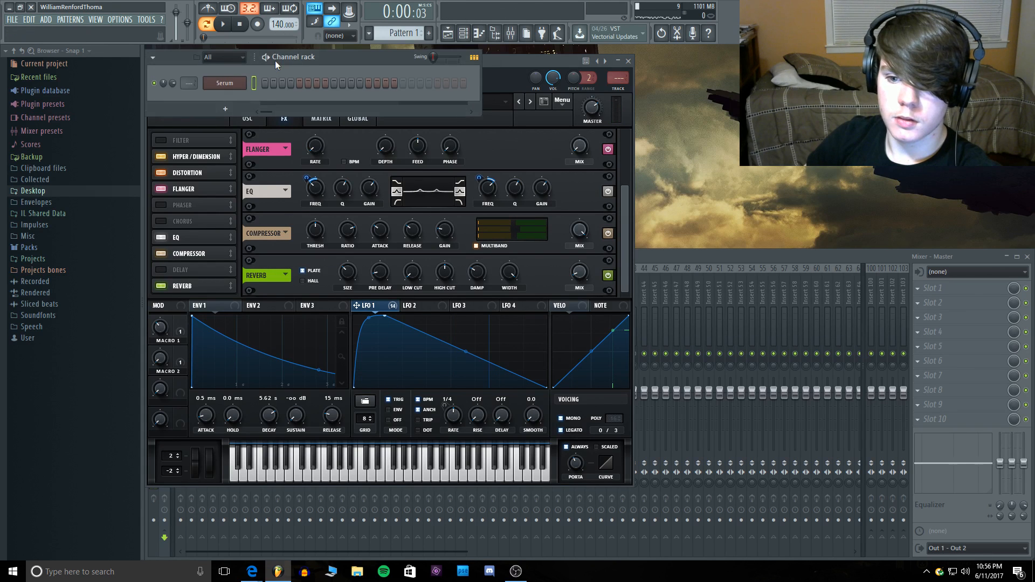
pyautogui.click(511, 65)
pyautogui.press('n')
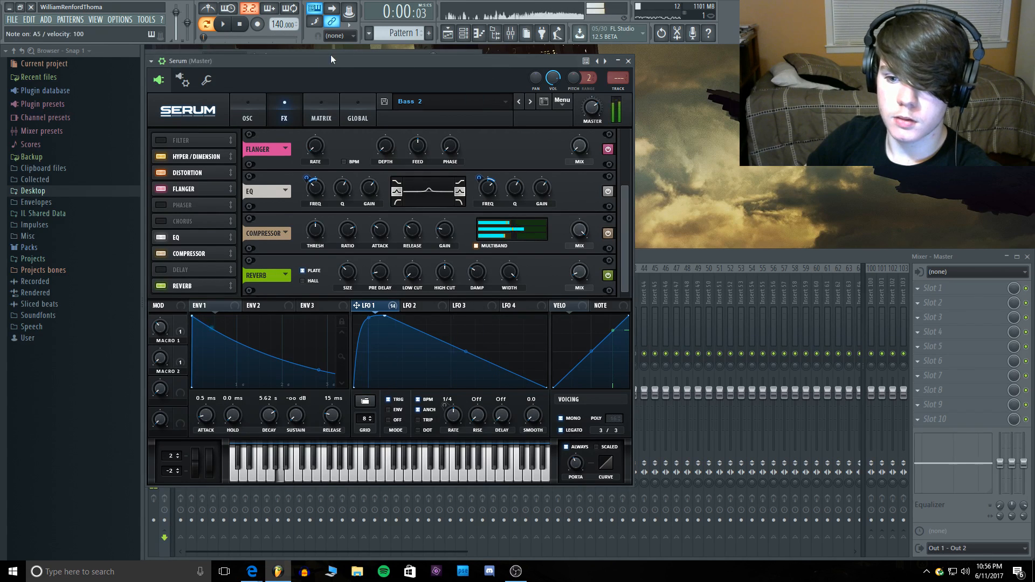
pyautogui.click(160, 269)
pyautogui.click(293, 50)
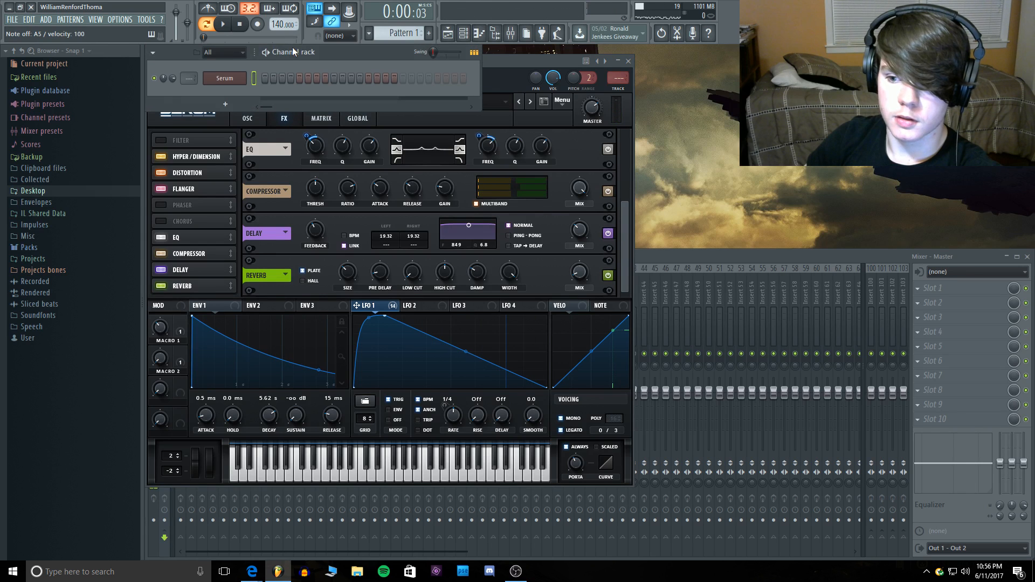
pyautogui.click(487, 63)
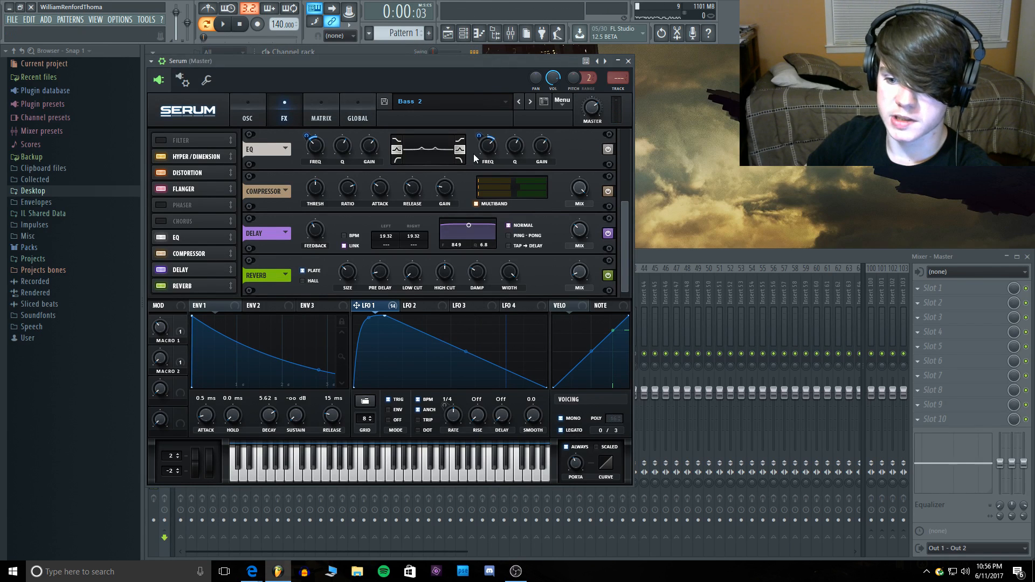
pyautogui.press('n')
pyautogui.click(608, 234)
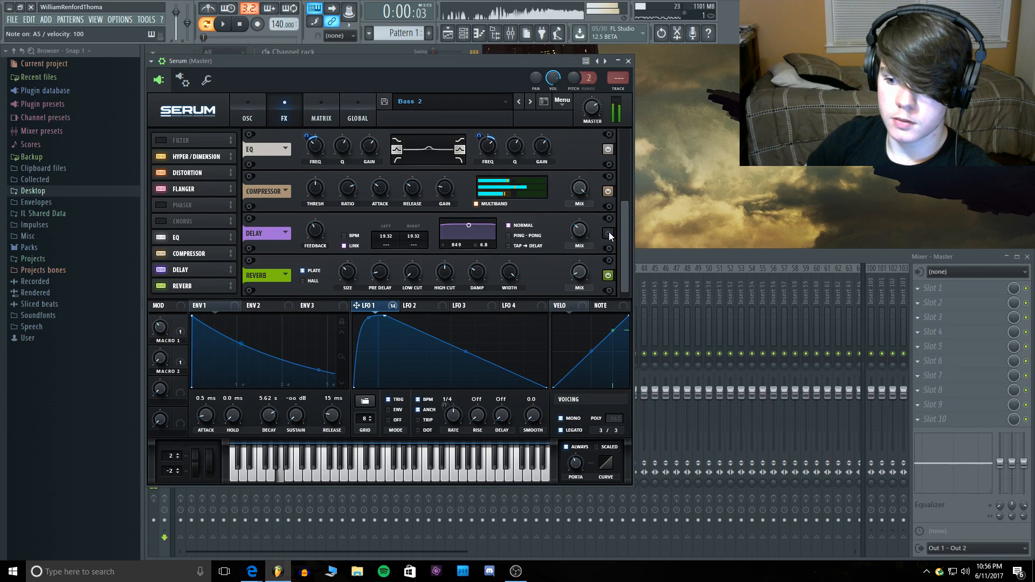
pyautogui.click(608, 233)
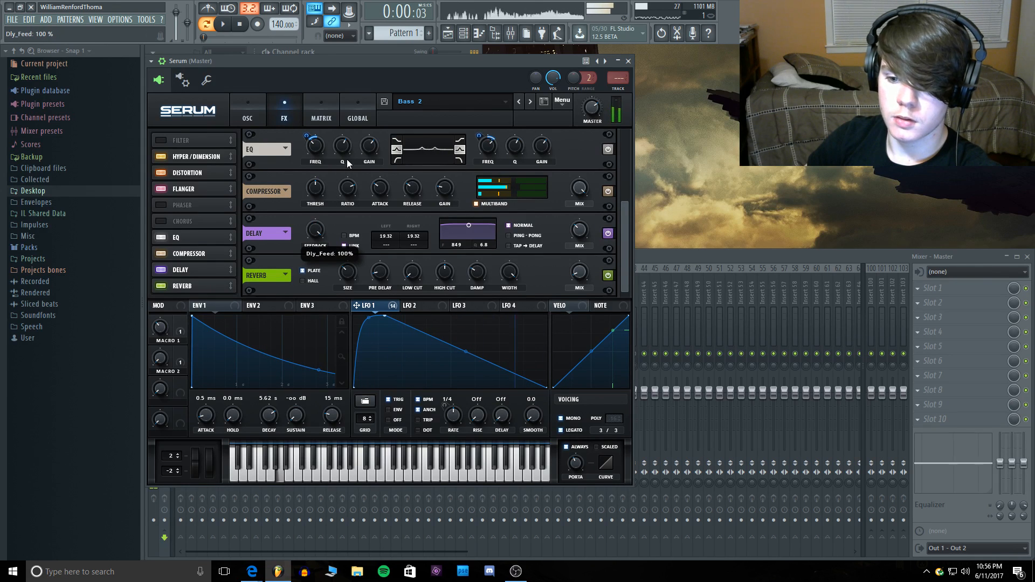
# Step: Lower the Delay feedback from its maximum, and compare Bass 2 with the Flanger switched off and on
pyautogui.moveTo(348, 160); pyautogui.dragTo(313, 249)
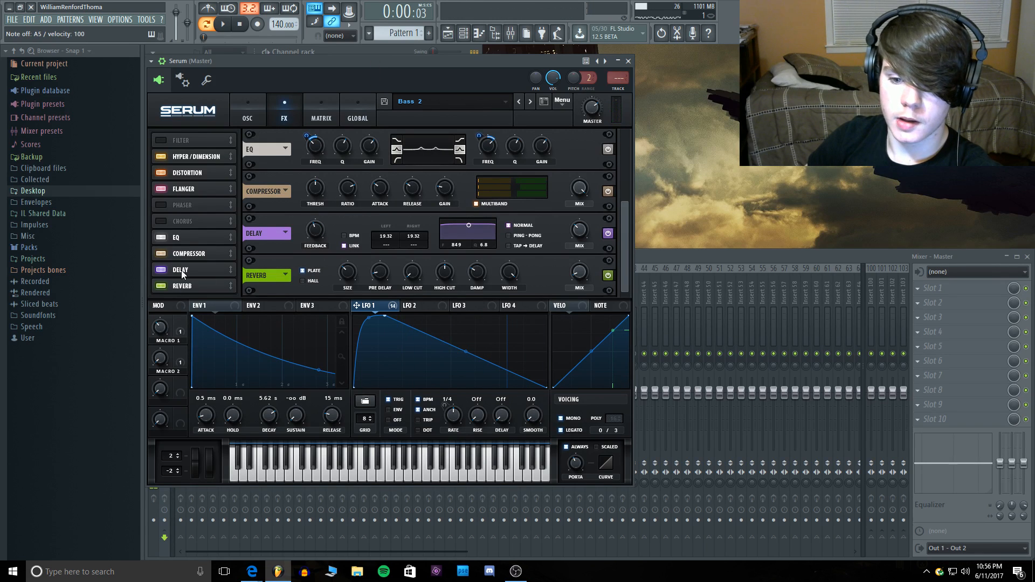
pyautogui.click(193, 191)
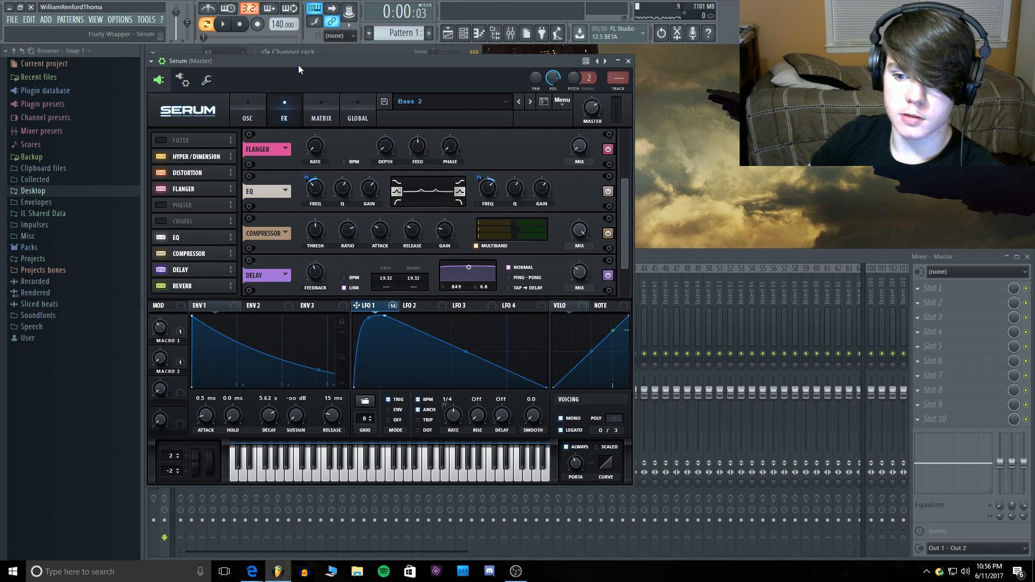
pyautogui.click(164, 189)
pyautogui.click(164, 189)
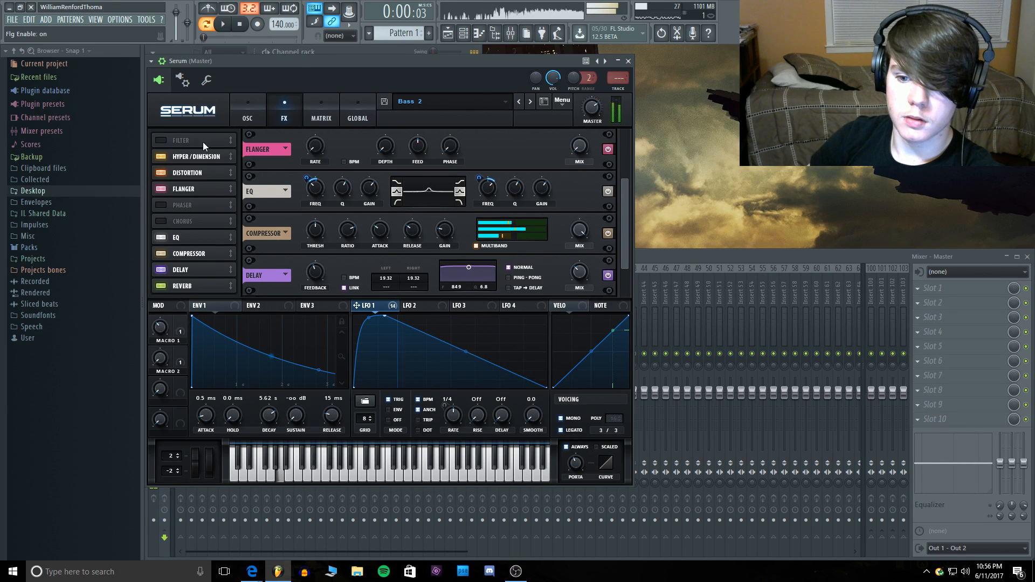
# Step: Show the oscillator page and audition Bass 2 with a repeated note while sweeping Macro 1 and Macro 2
pyautogui.click(254, 111)
pyautogui.press('q')
pyautogui.moveTo(160, 330); pyautogui.dragTo(186, 233)
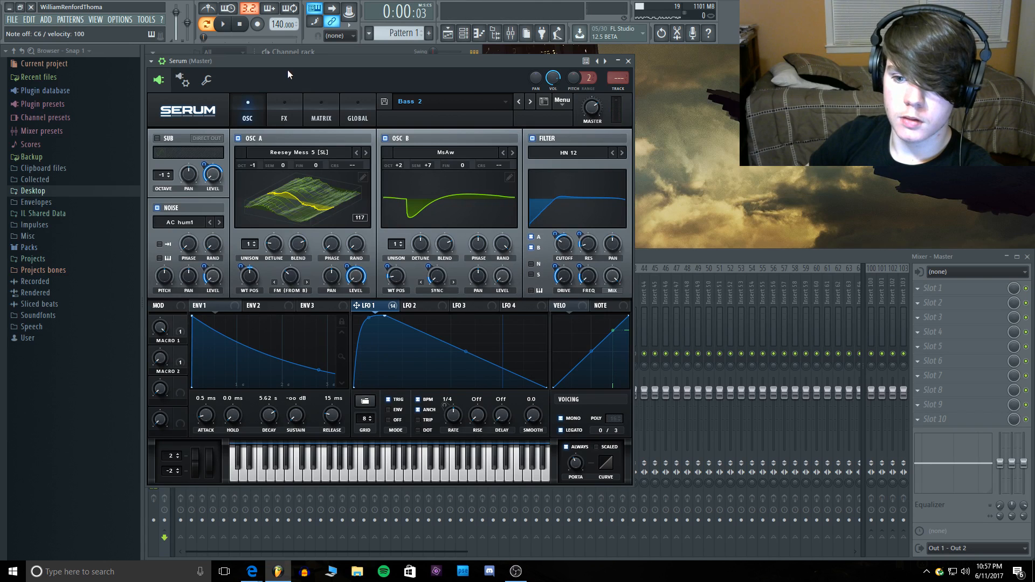
pyautogui.press('q')
pyautogui.moveTo(160, 356)
pyautogui.mouseDown()
pyautogui.moveTo(171, 271)
pyautogui.moveTo(151, 360)
pyautogui.mouseUp()
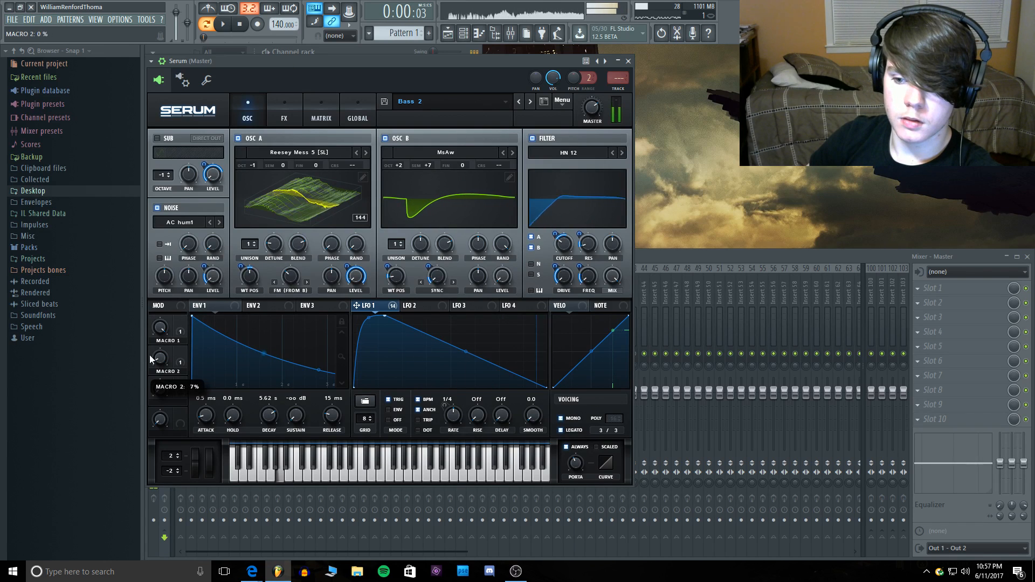
# Step: Bring up the Distortion effect in the effects rack and set its drive to 84% while auditioning Bass 2
pyautogui.click(284, 115)
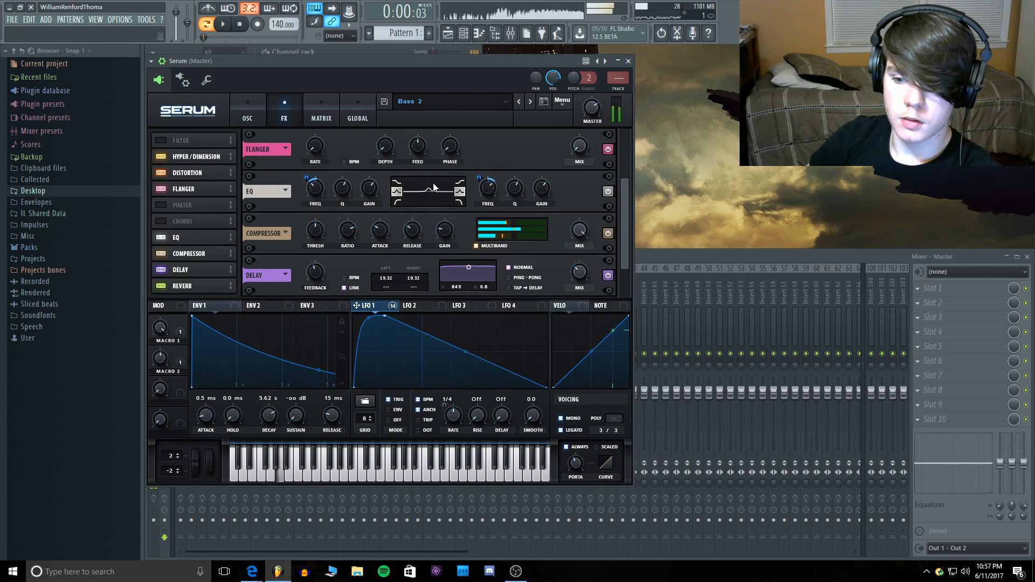
pyautogui.click(206, 173)
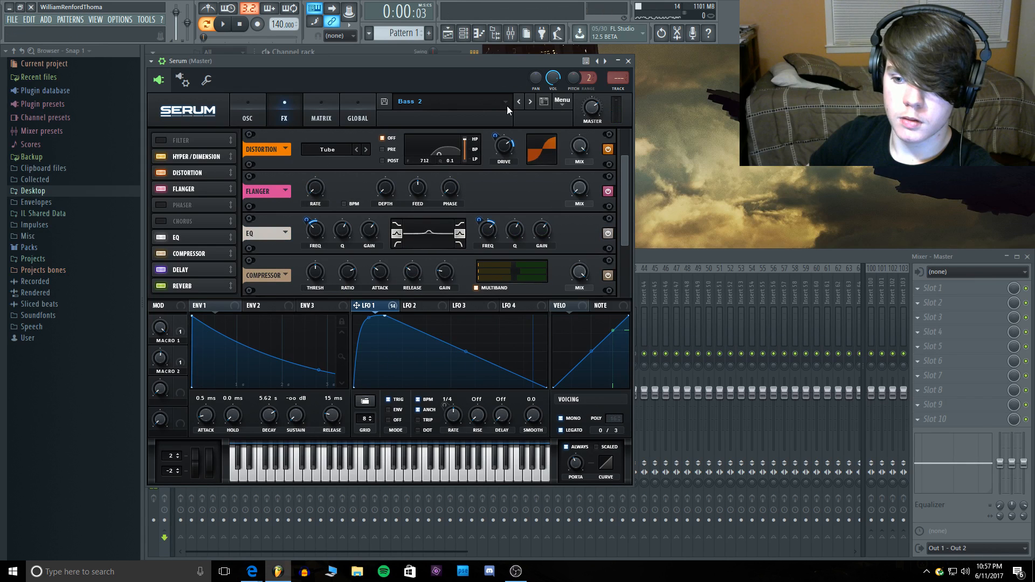
pyautogui.press('q')
pyautogui.moveTo(507, 137)
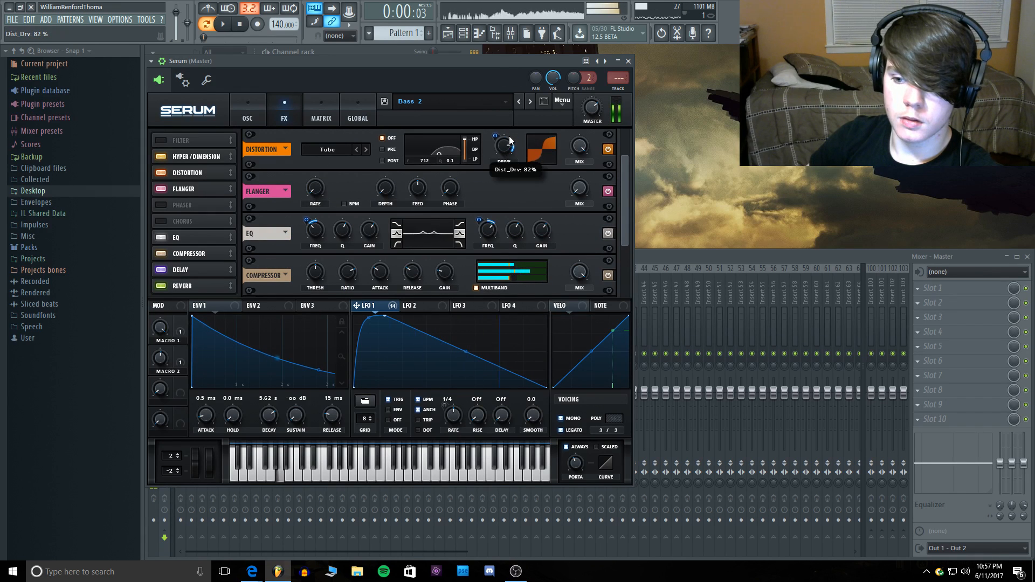
pyautogui.scroll(2, 509, 136)
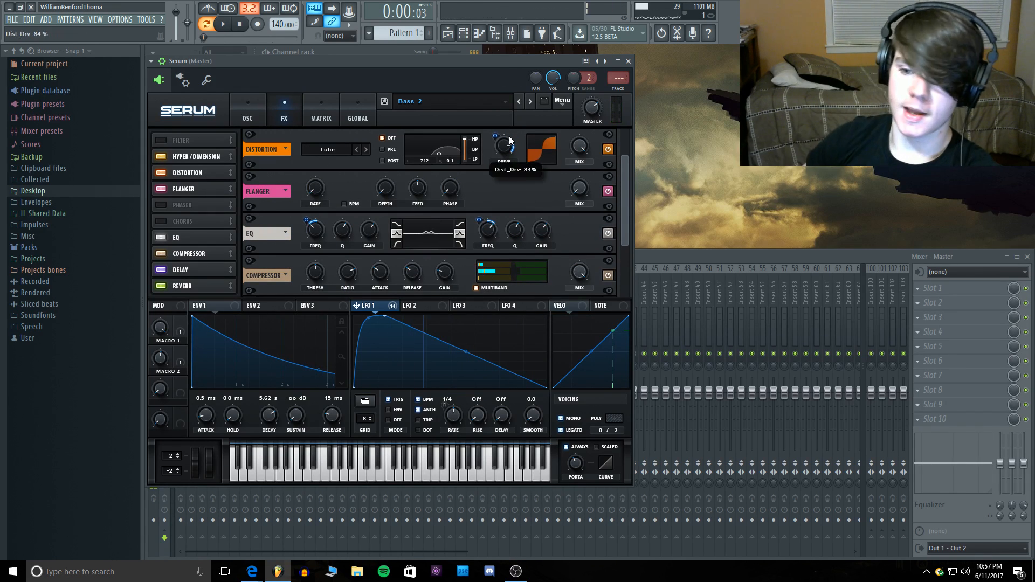
# Step: Audition Bass 2 with the adjusted distortion drive across several high and low notes
pyautogui.press('q')
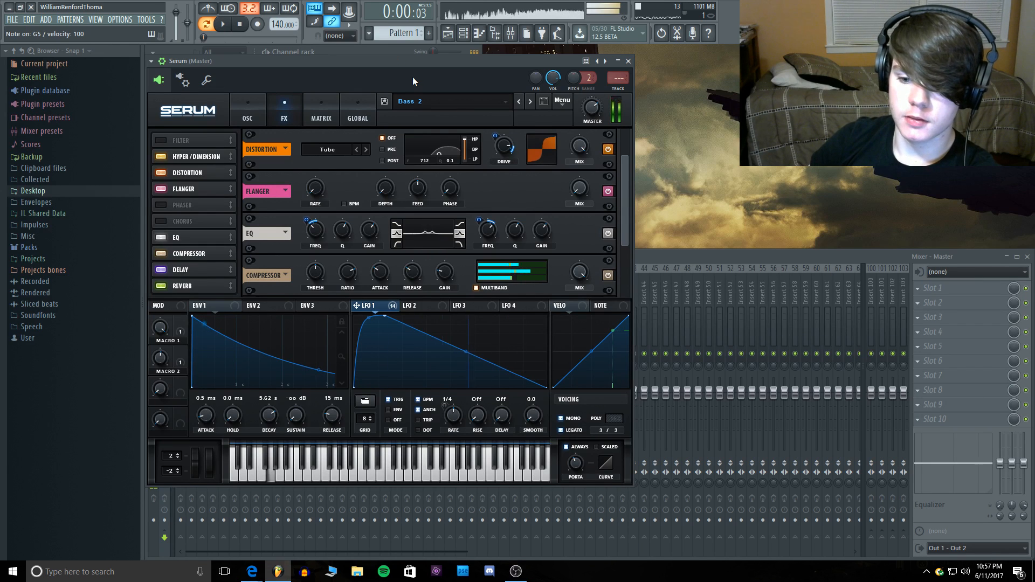
pyautogui.press('e')
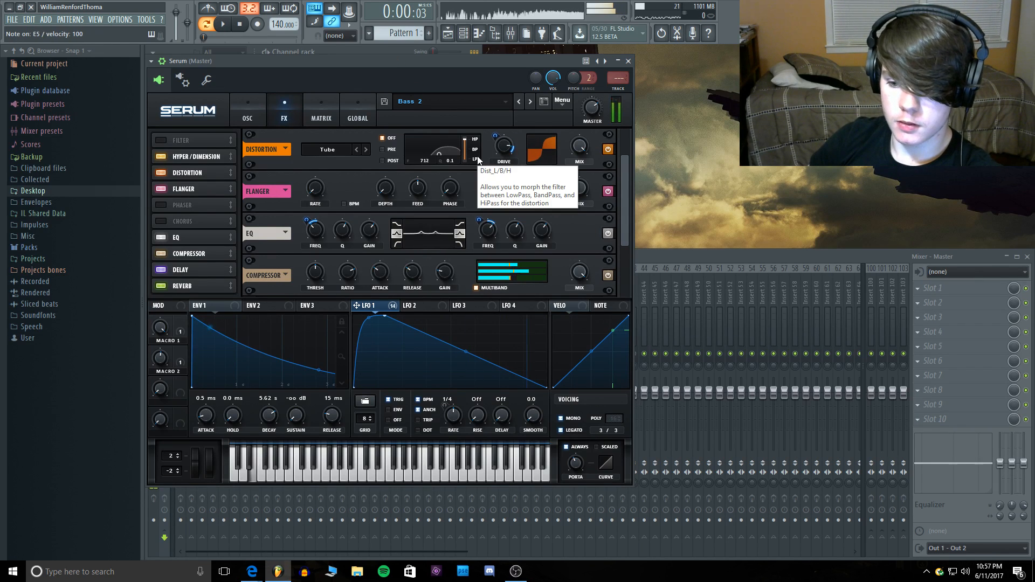
pyautogui.press('h')
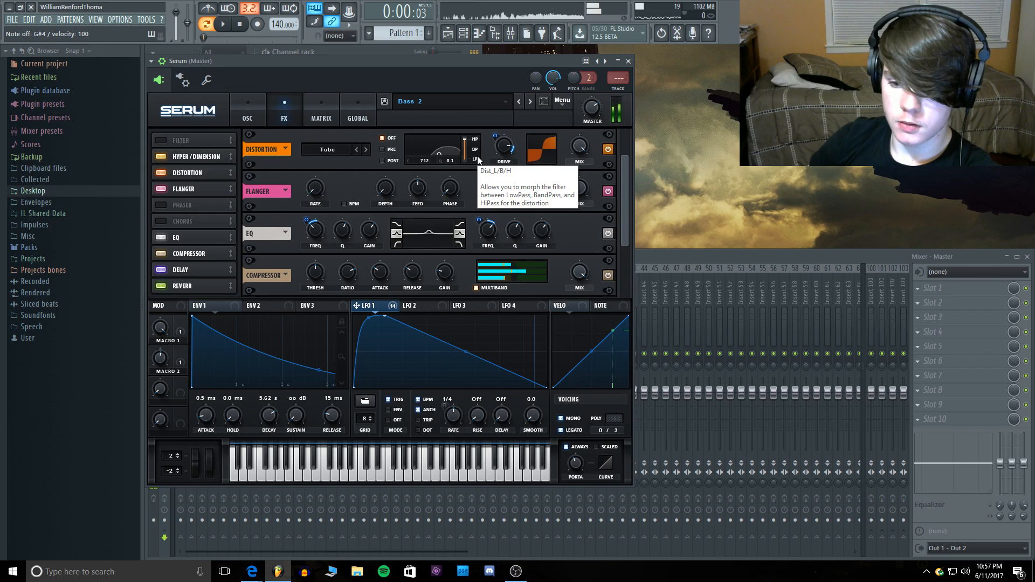
pyautogui.press('u')
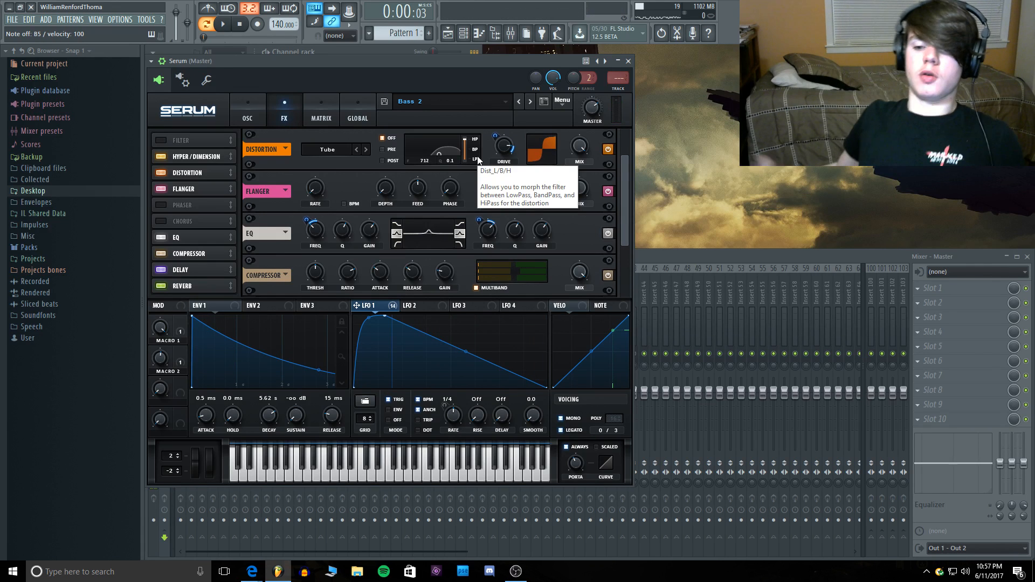